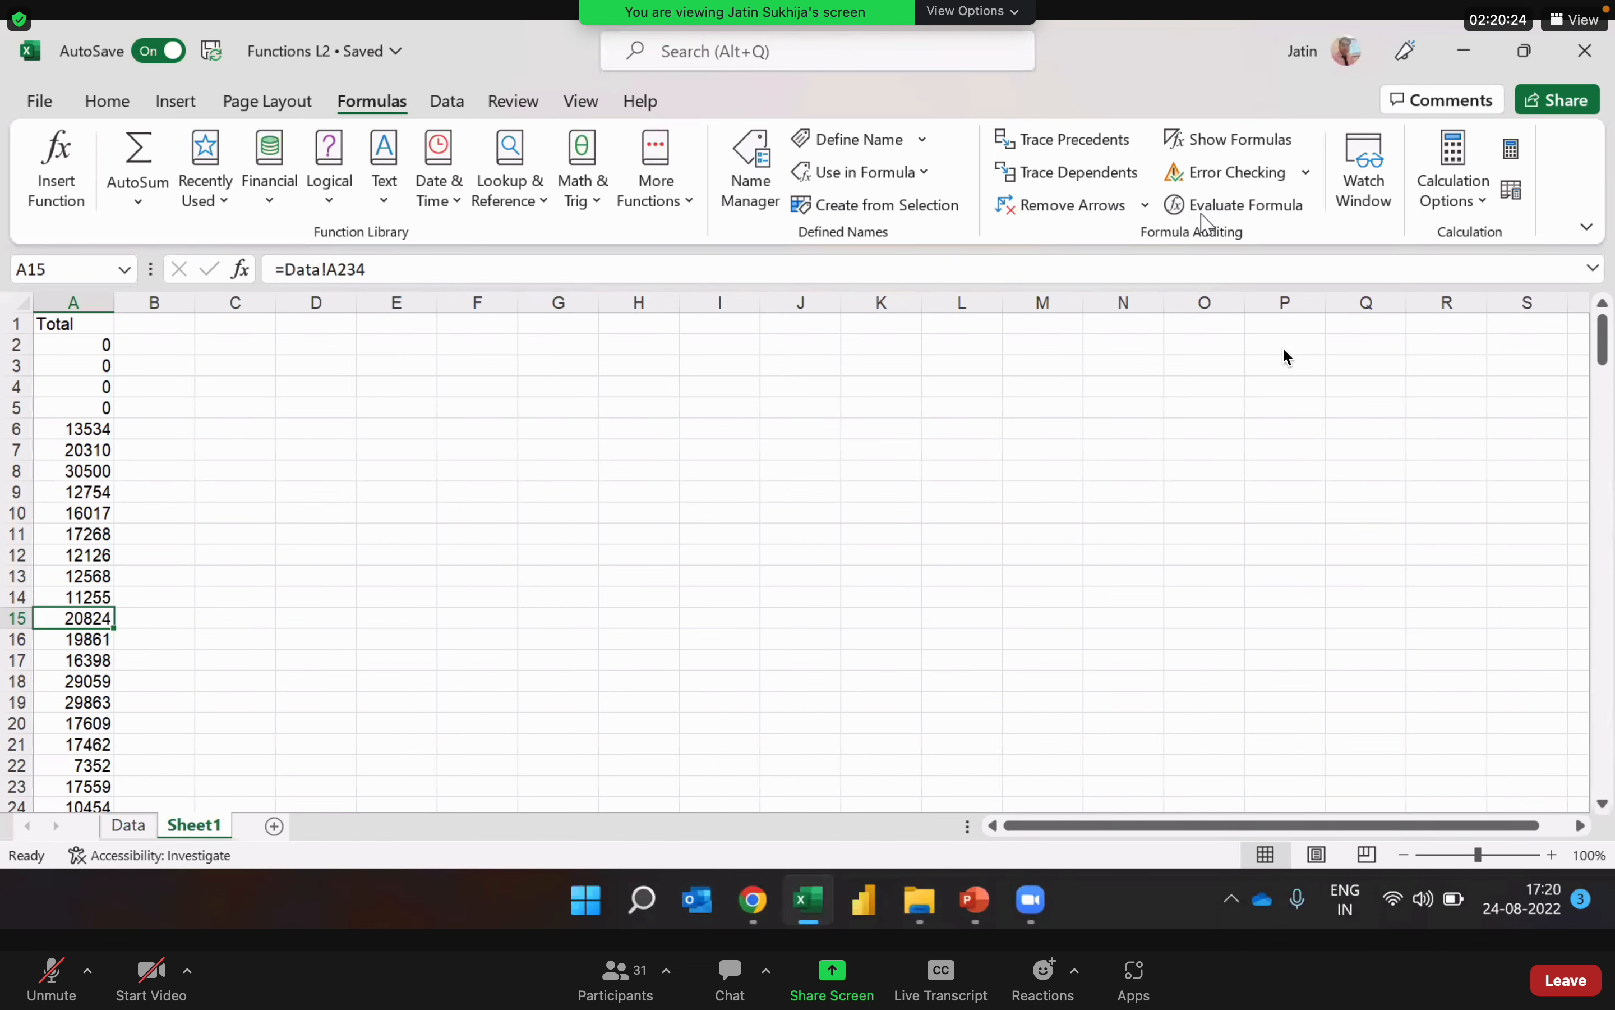
# Step: Close the Functions L2 workbook and open the Working with Data workbook from the Sunlife folder in File Explorer
pyautogui.click(1592, 60)
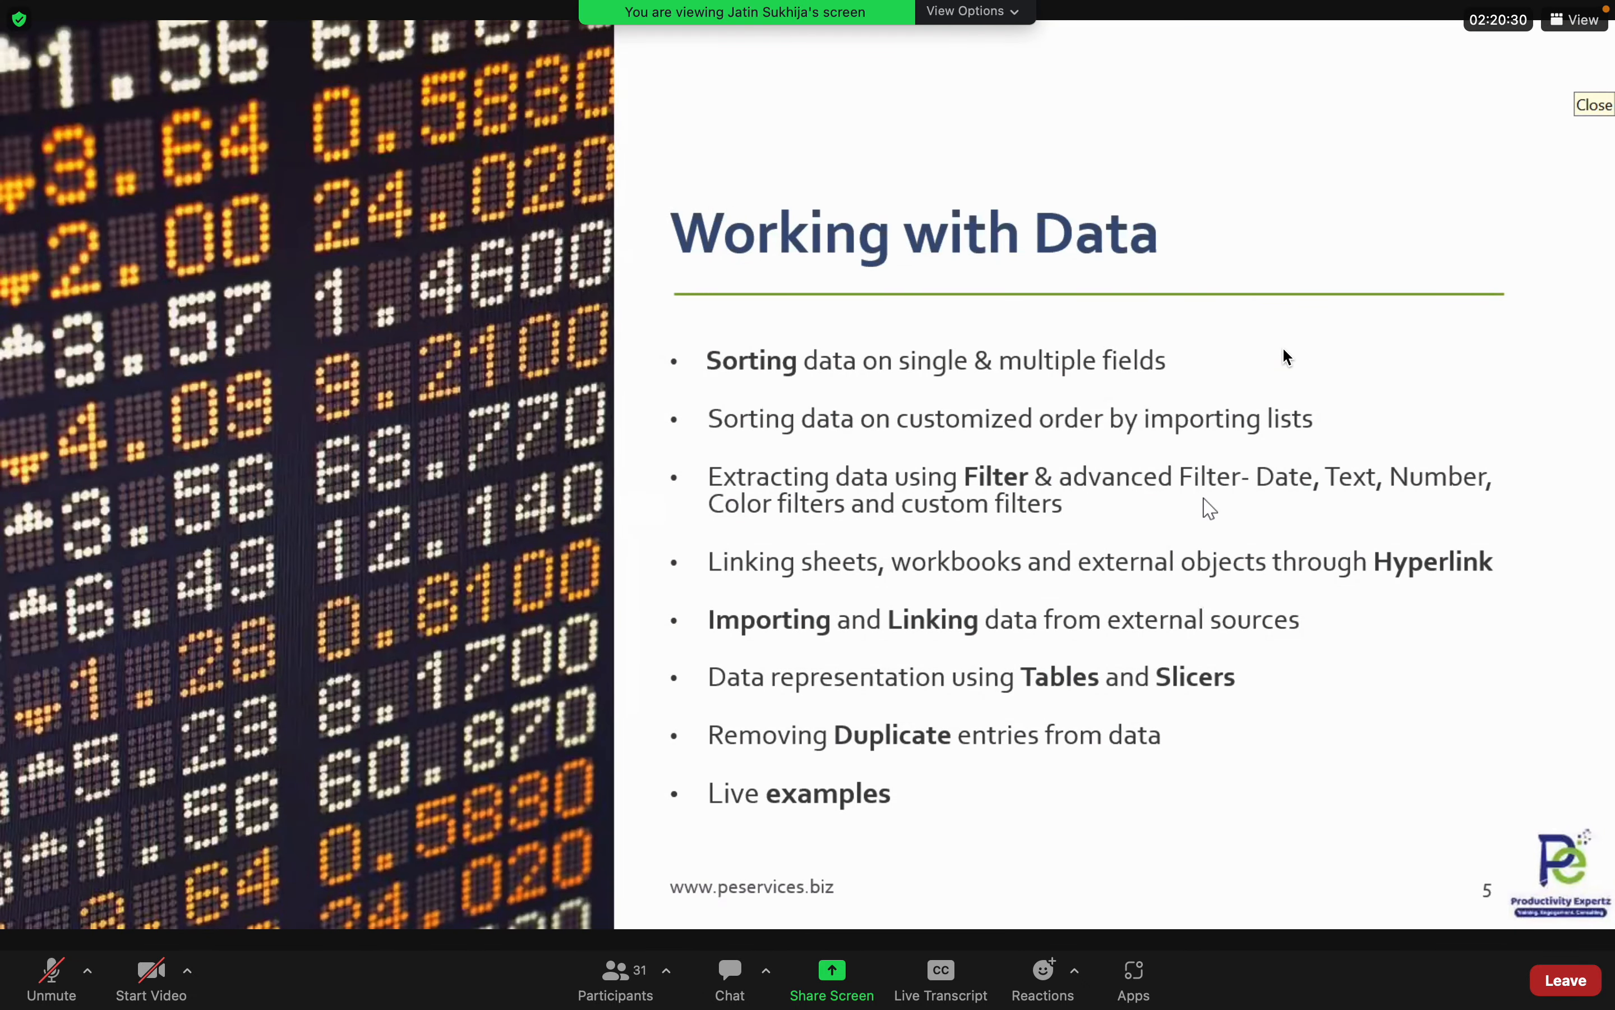
pyautogui.hotkey('alt', 'Tab')
pyautogui.hotkey('alt', 'Tab')
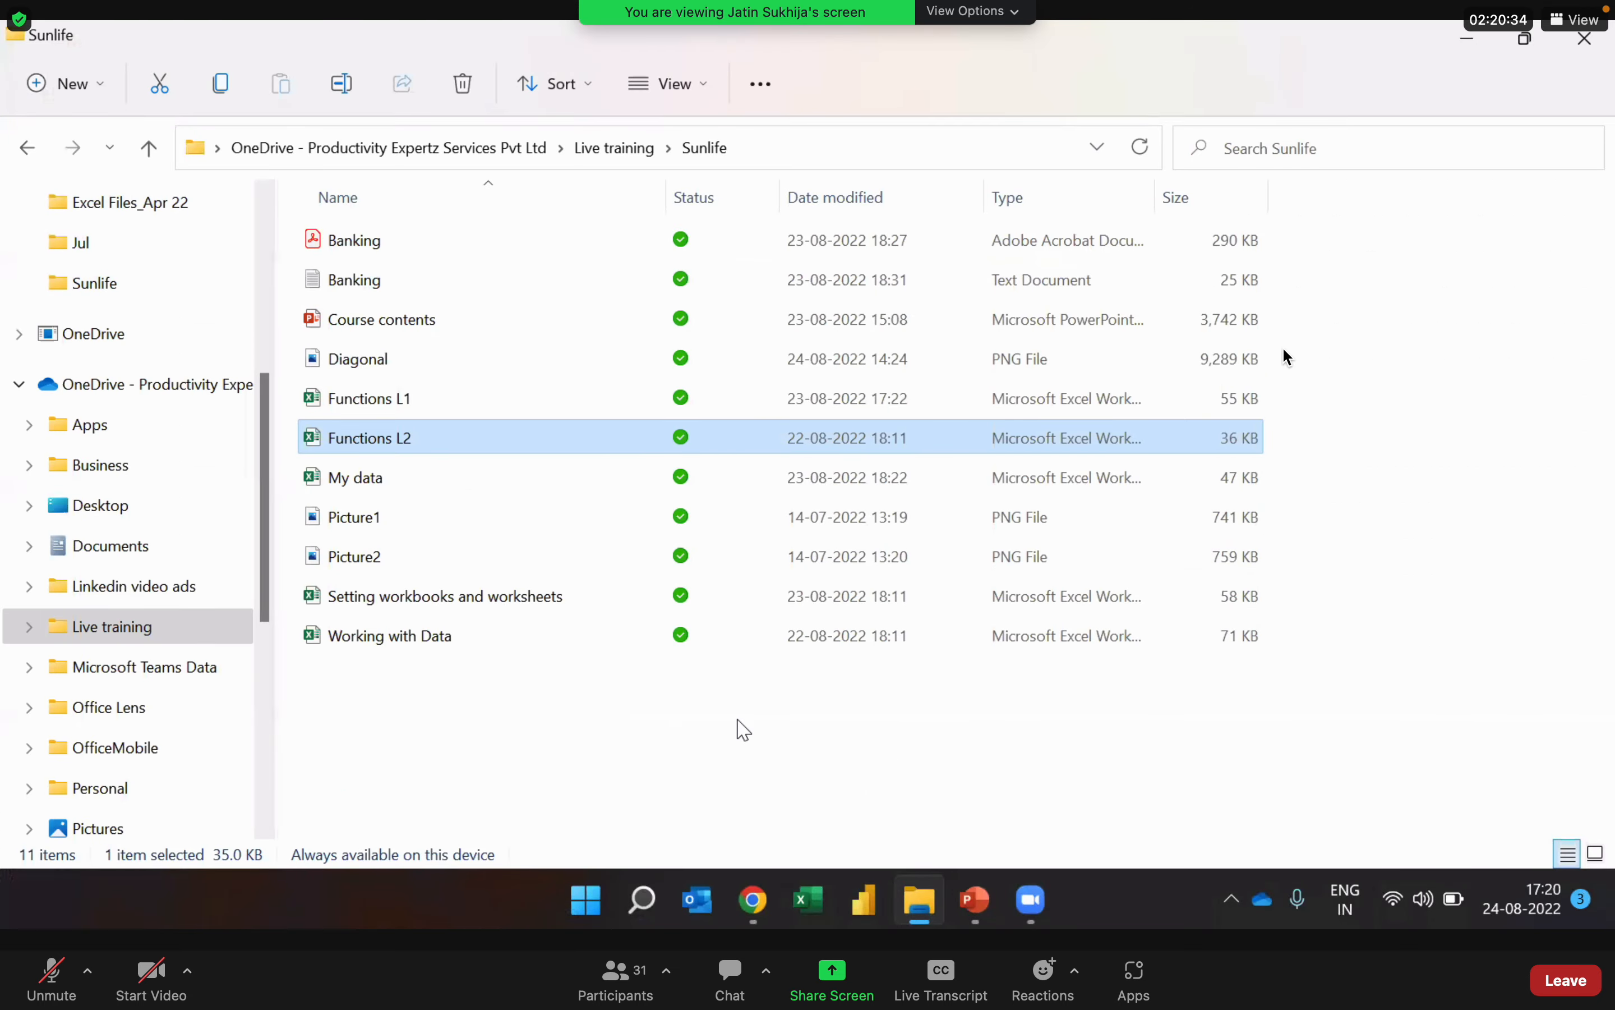
pyautogui.click(476, 765)
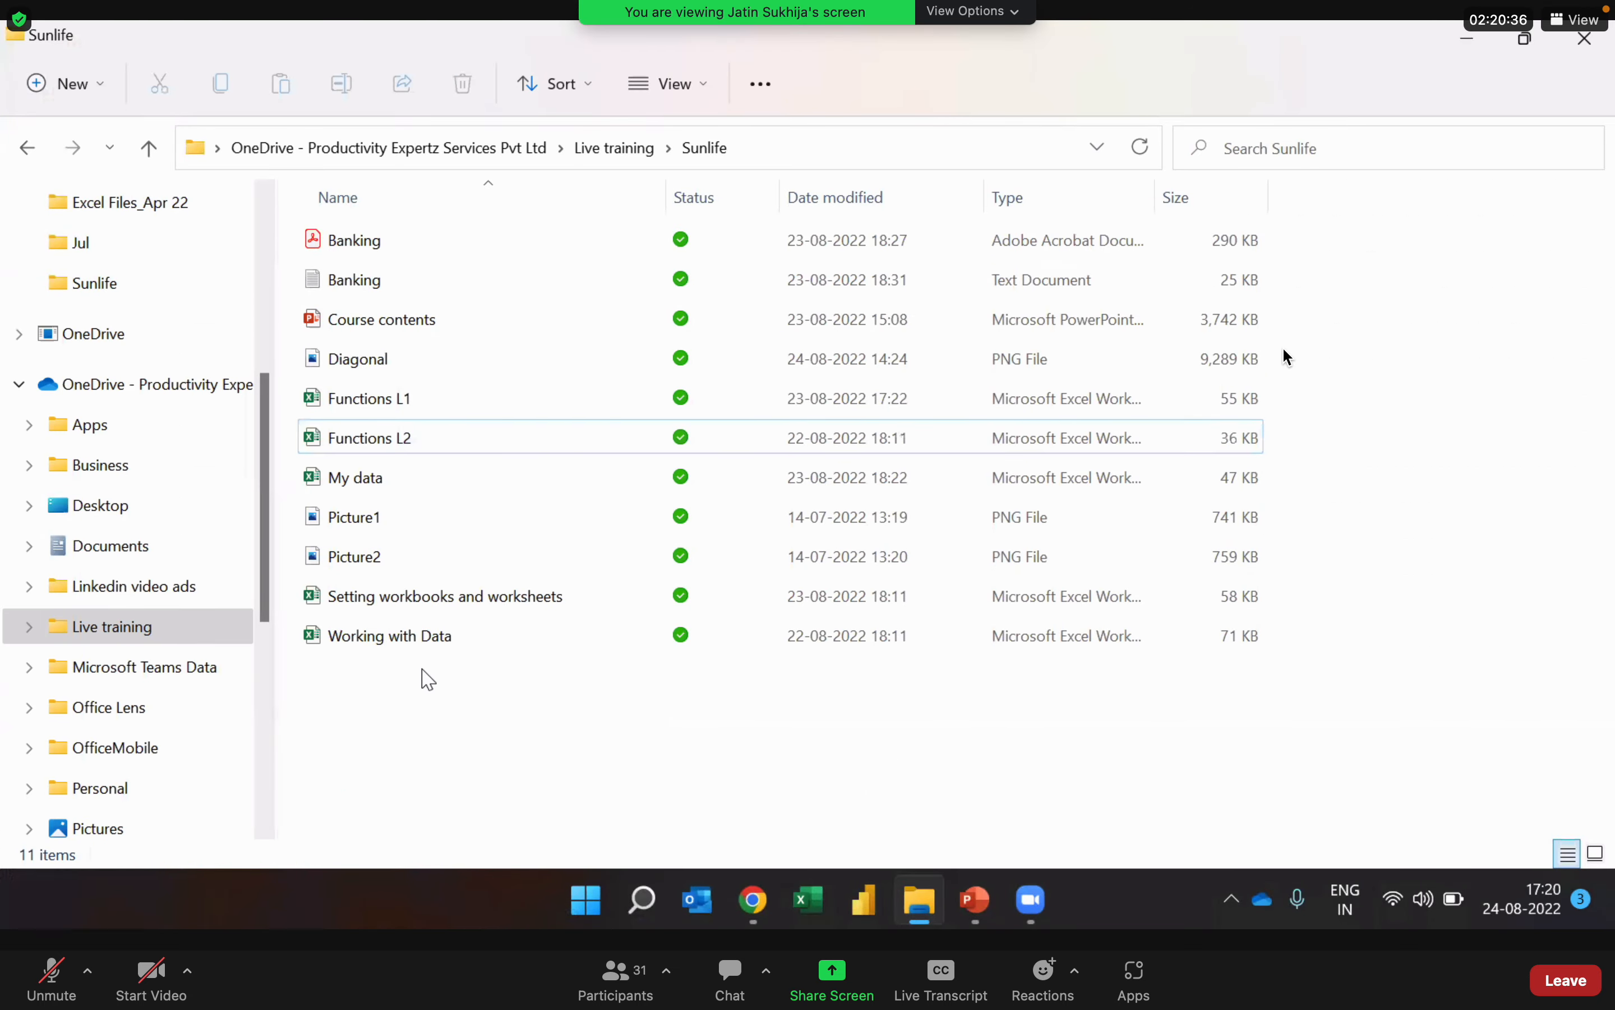
pyautogui.click(410, 642)
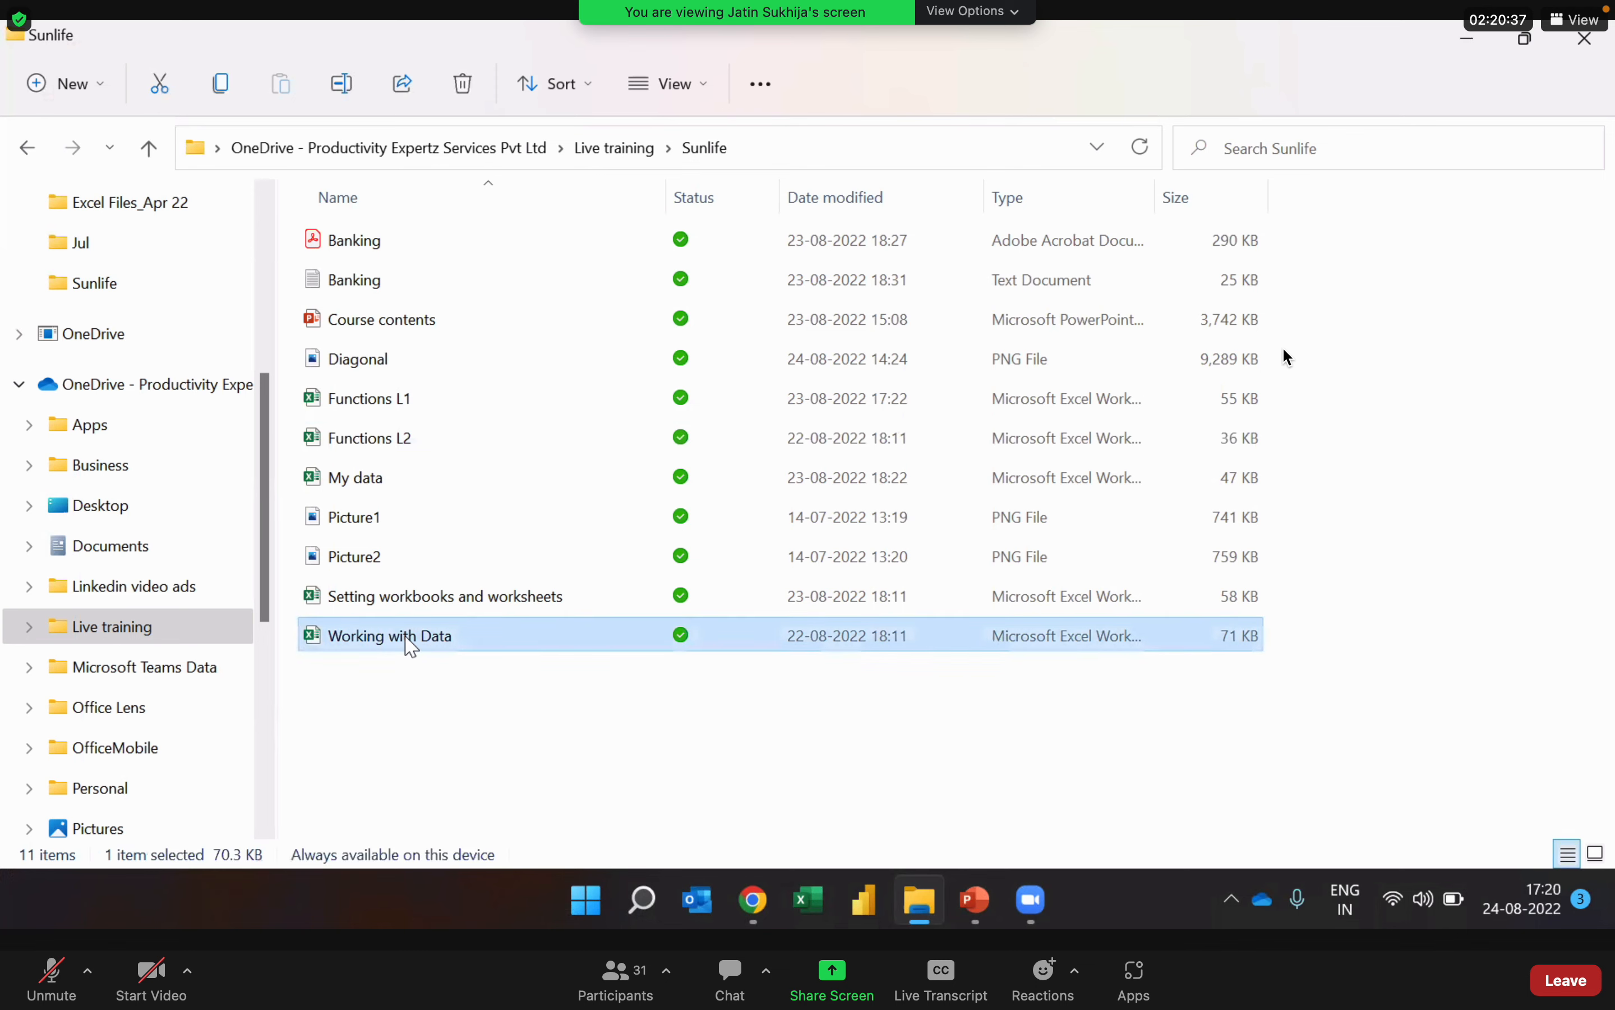
pyautogui.doubleClick(460, 635)
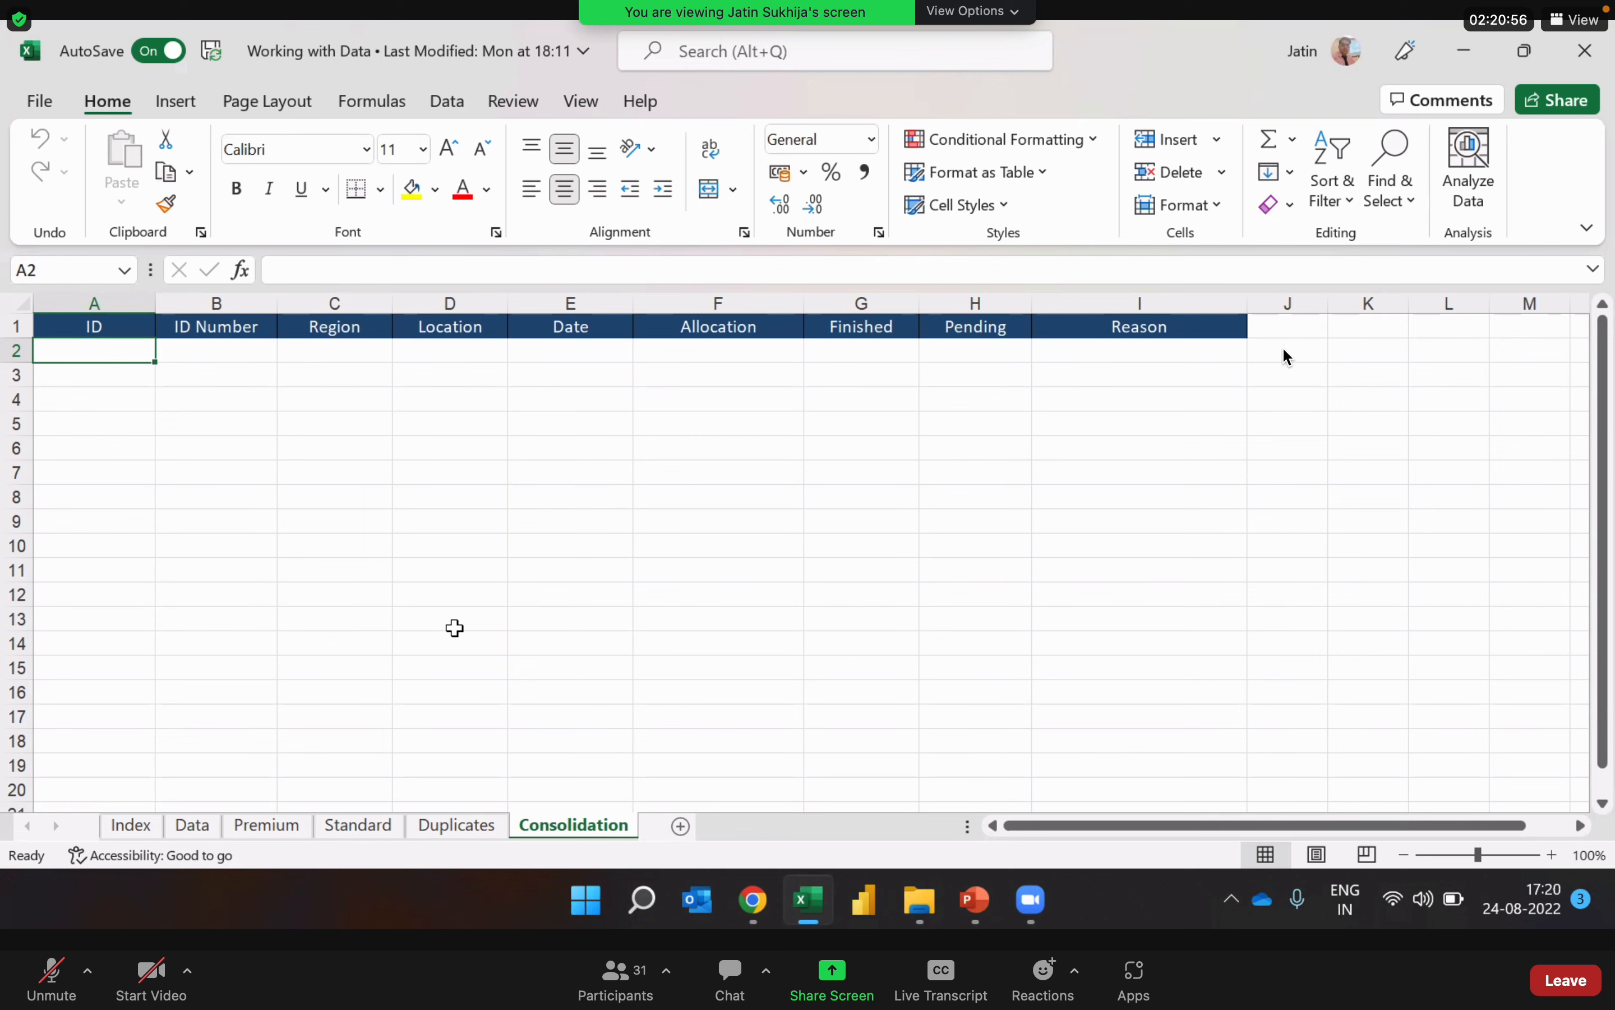
# Step: Show the Data sheet and clear the selection covering its whole table
pyautogui.click(419, 622)
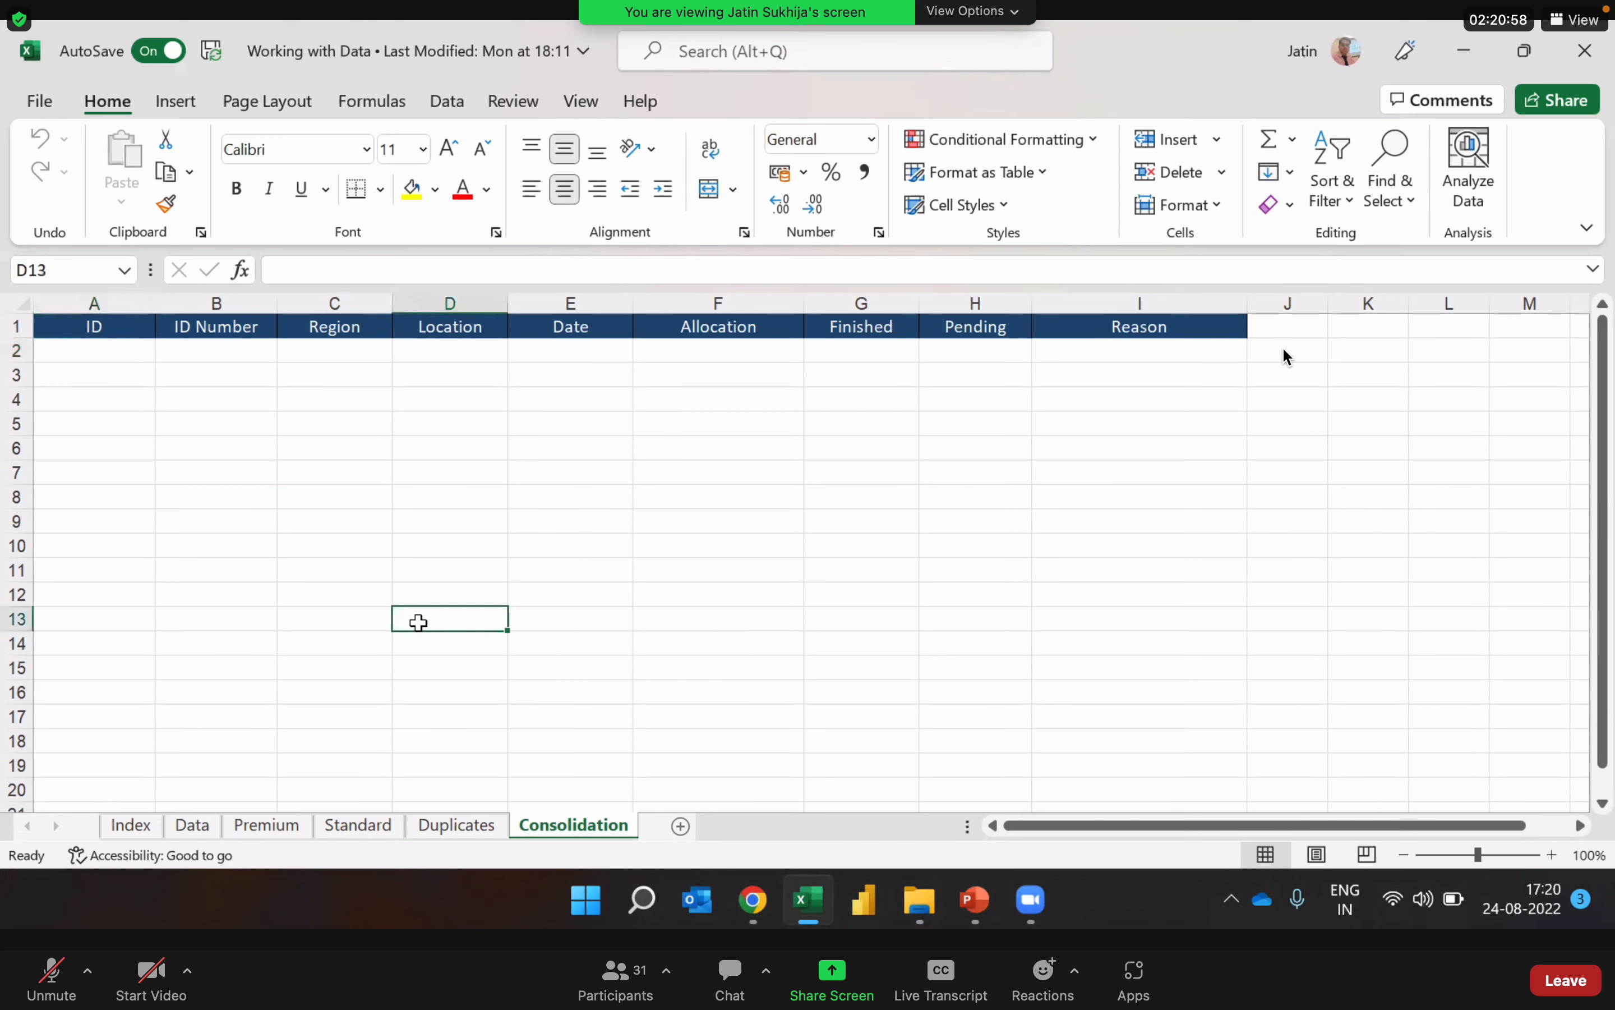
pyautogui.click(200, 828)
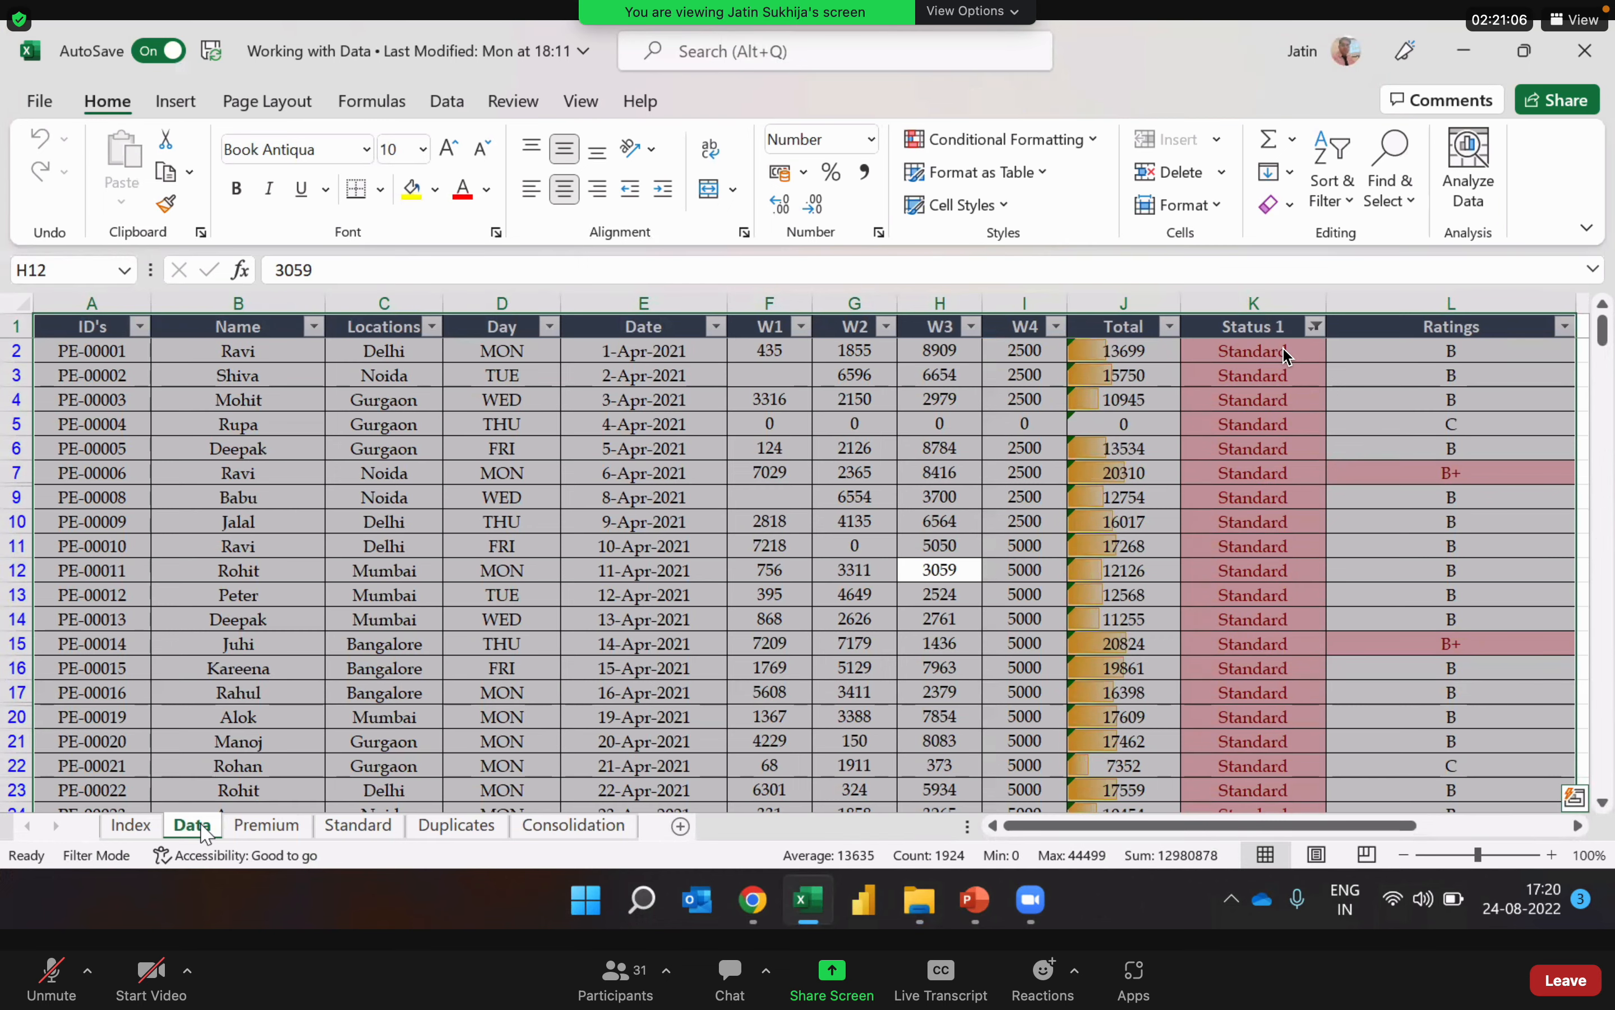
pyautogui.press('Left')
pyautogui.press('Left')
pyautogui.press('Left')
pyautogui.press('Left')
pyautogui.press('Left')
pyautogui.press('Left')
pyautogui.press('Left')
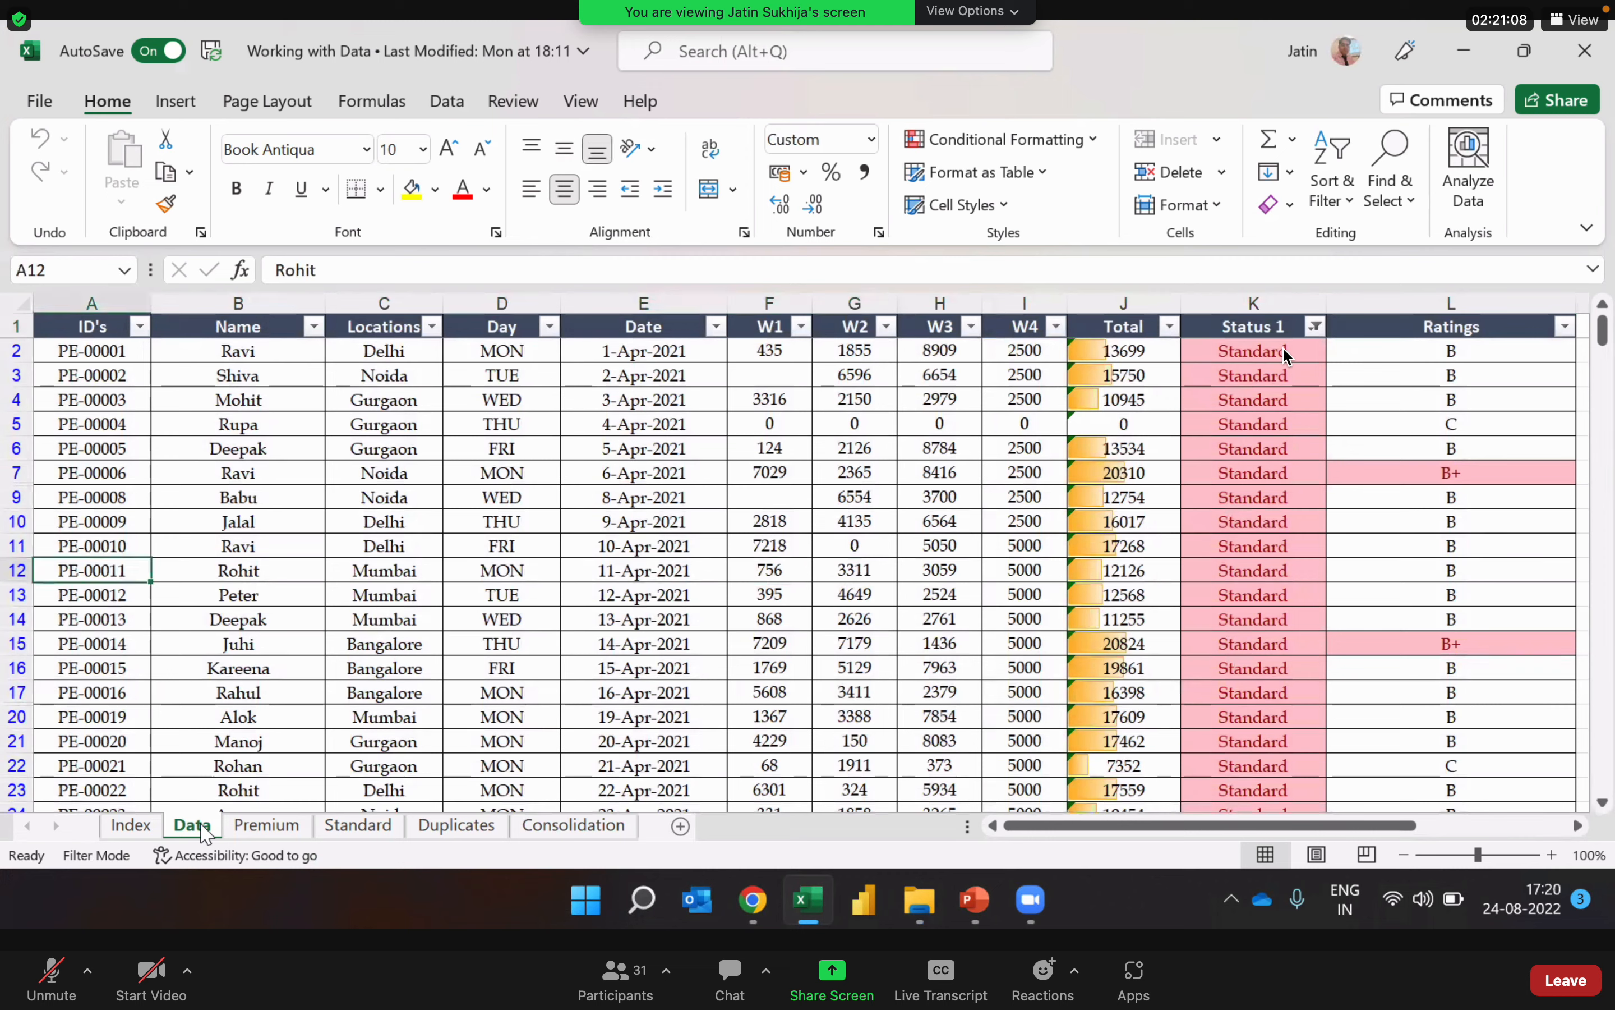
pyautogui.press('Up')
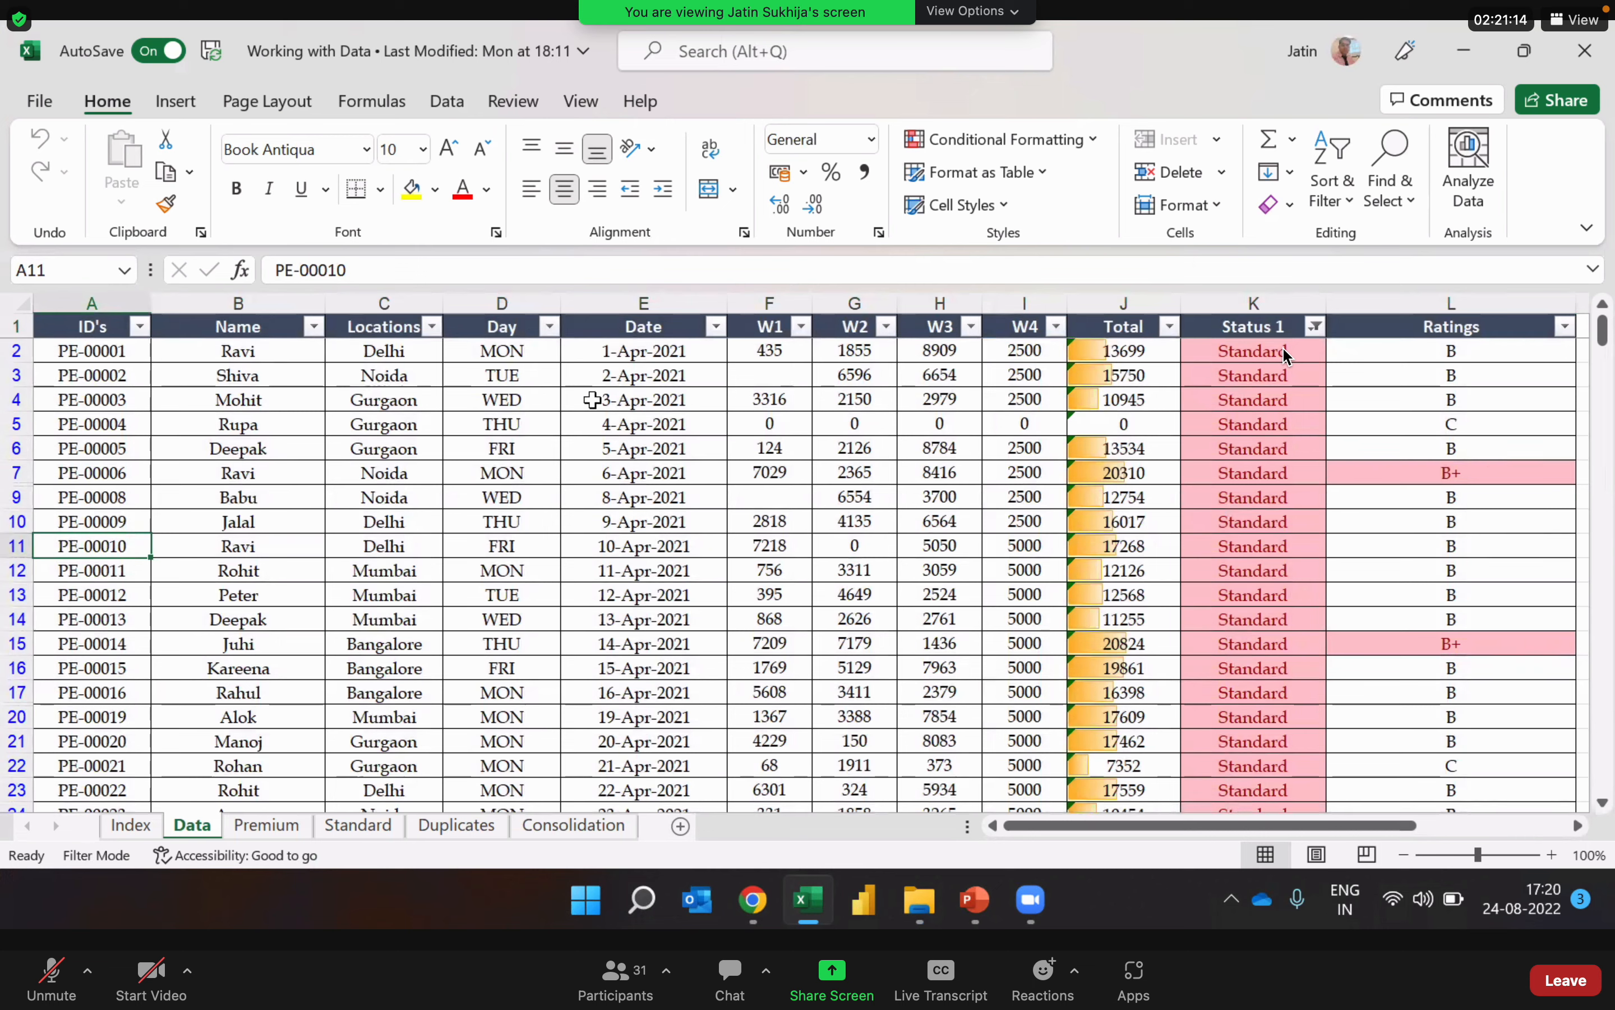
pyautogui.click(634, 472)
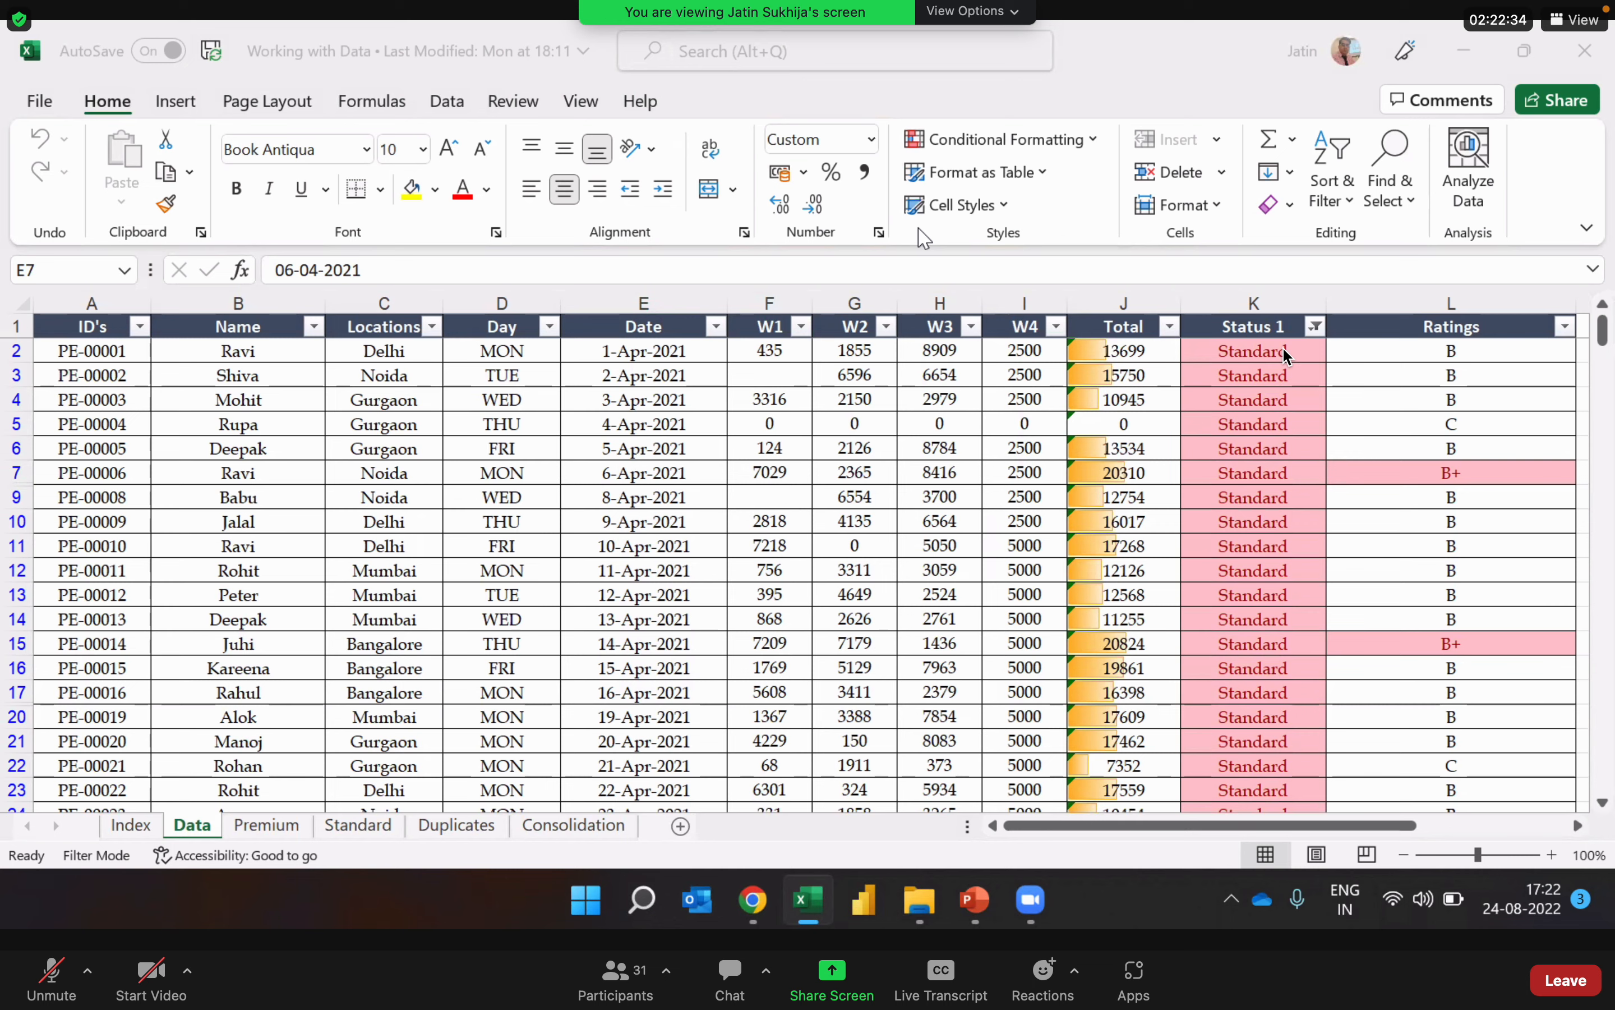
# Step: Turn off filtering on the Data sheet's table so that all records are shown
pyautogui.click(336, 359)
pyautogui.click(408, 456)
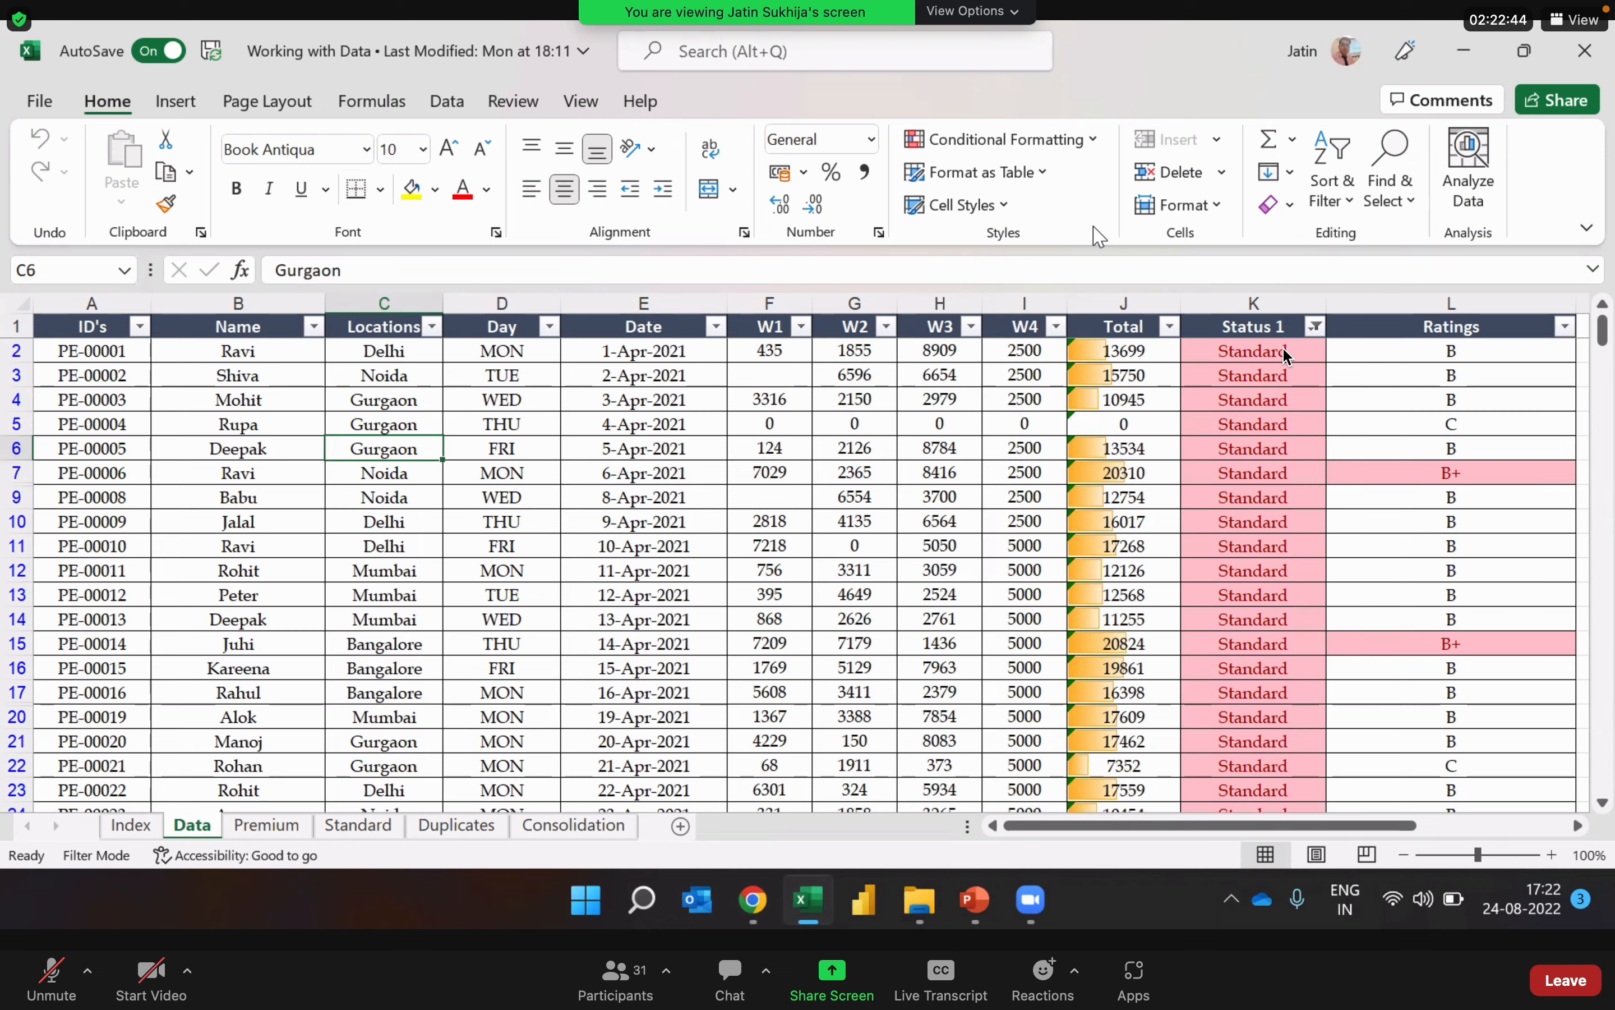
pyautogui.press('super+Down')
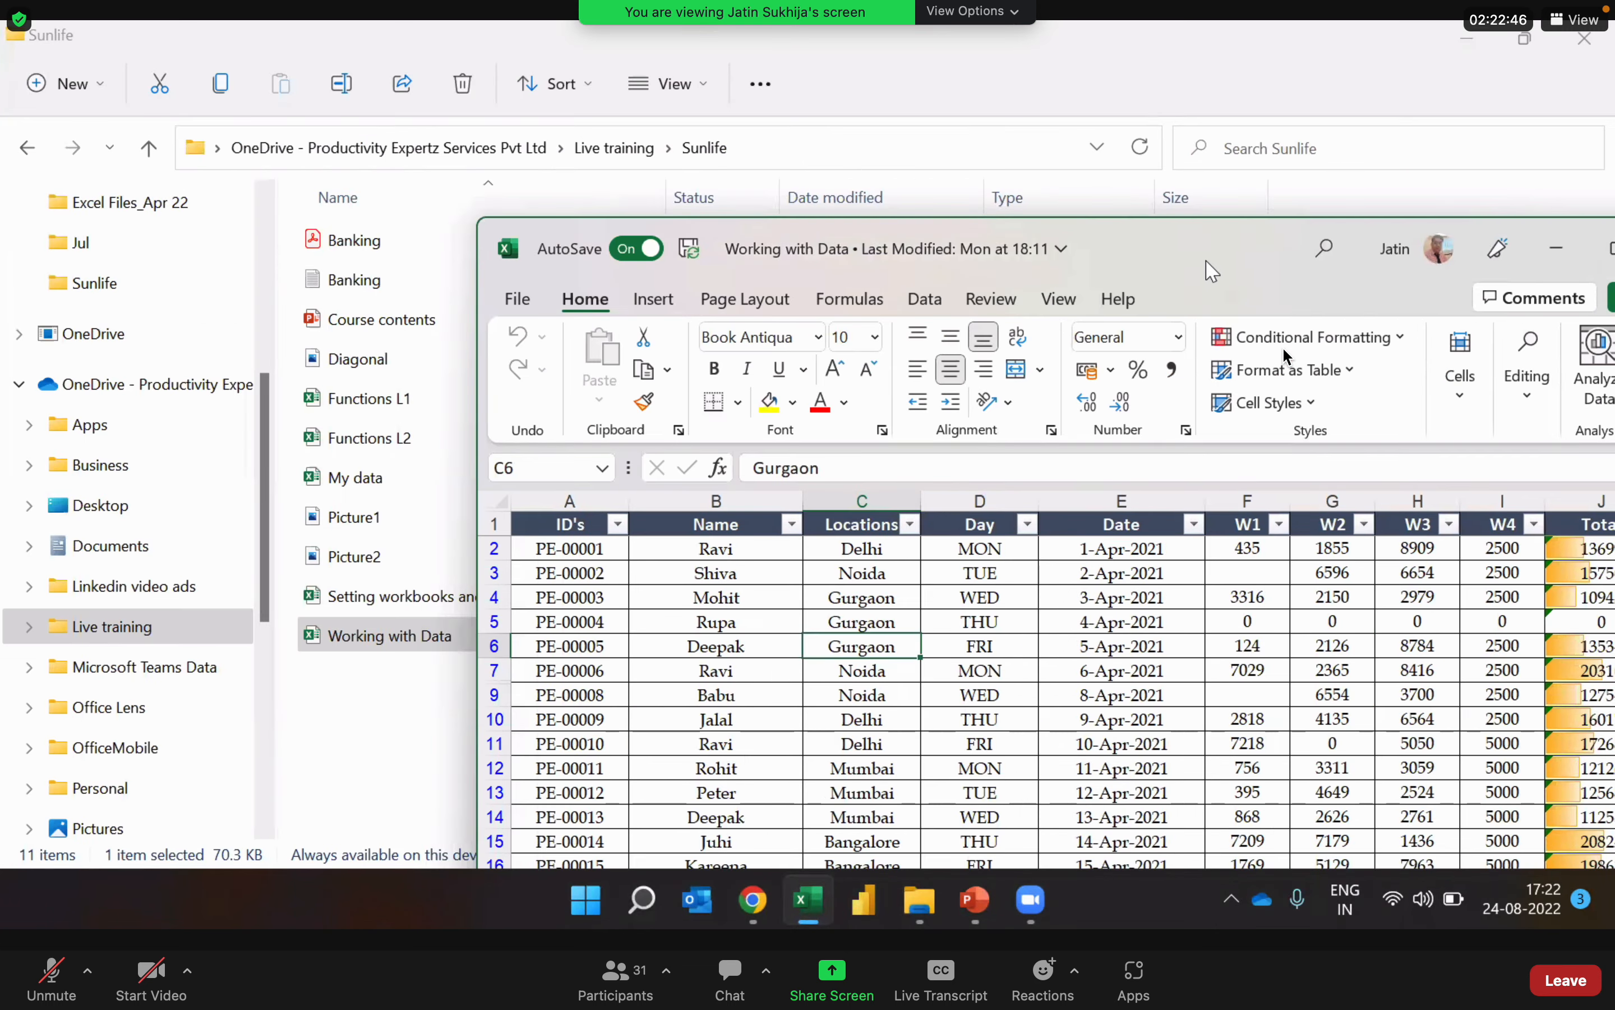
pyautogui.moveTo(1195, 256); pyautogui.dragTo(991, 231)
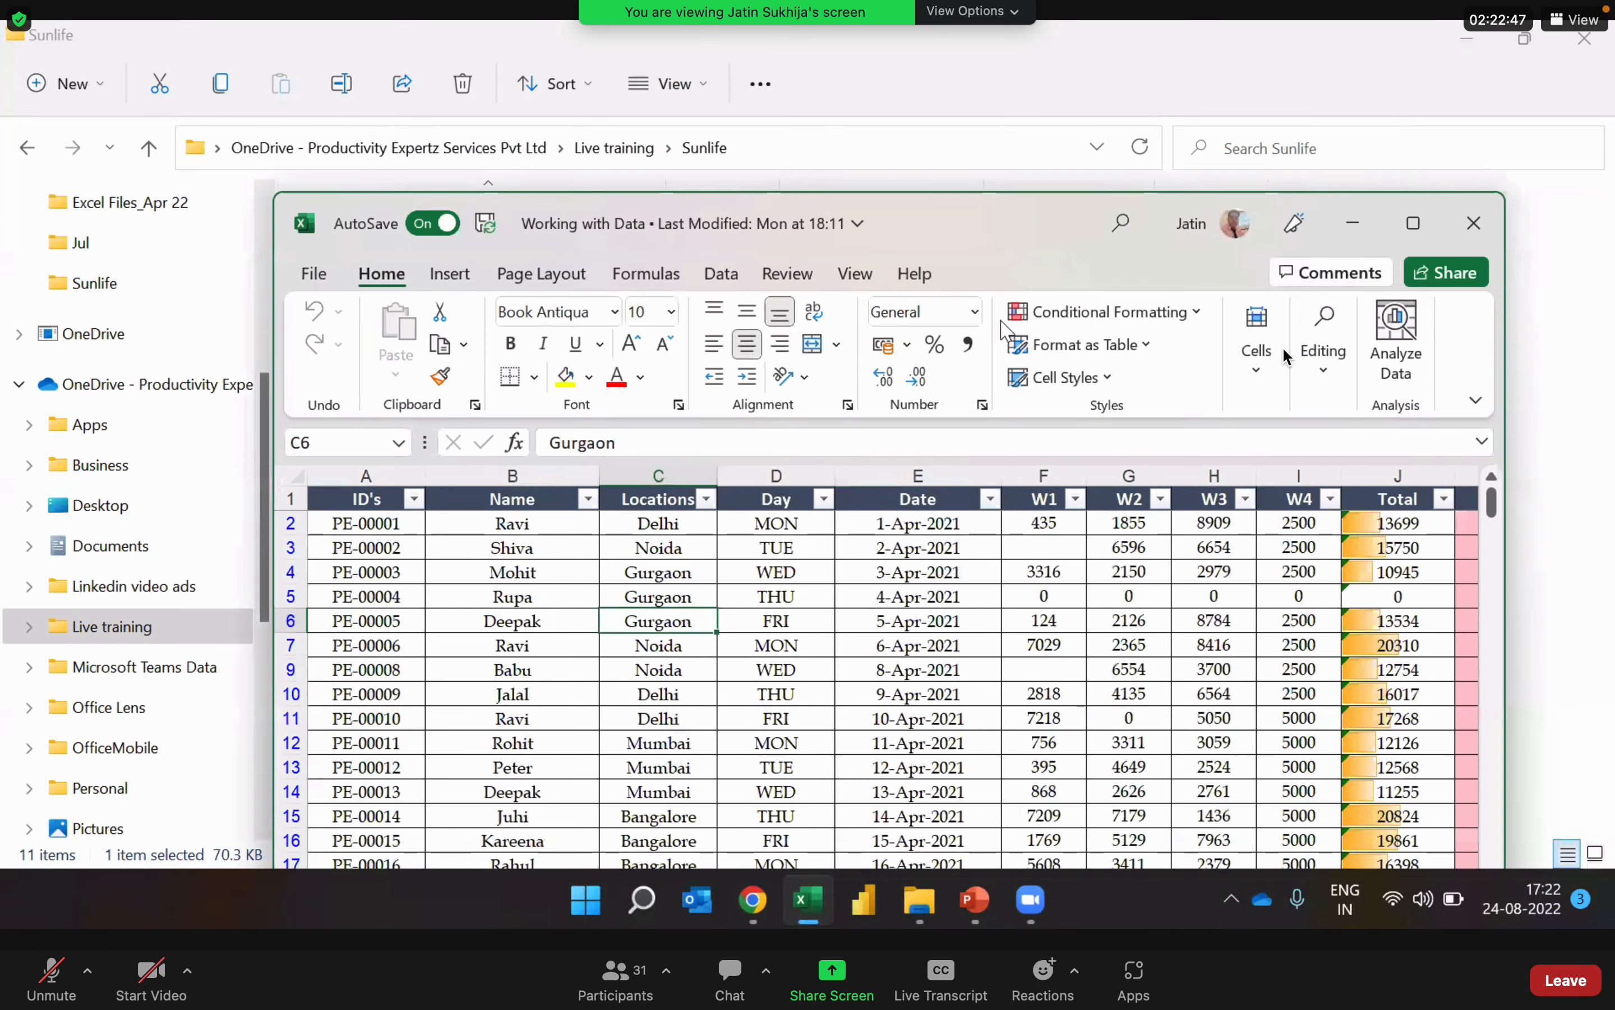
pyautogui.click(721, 274)
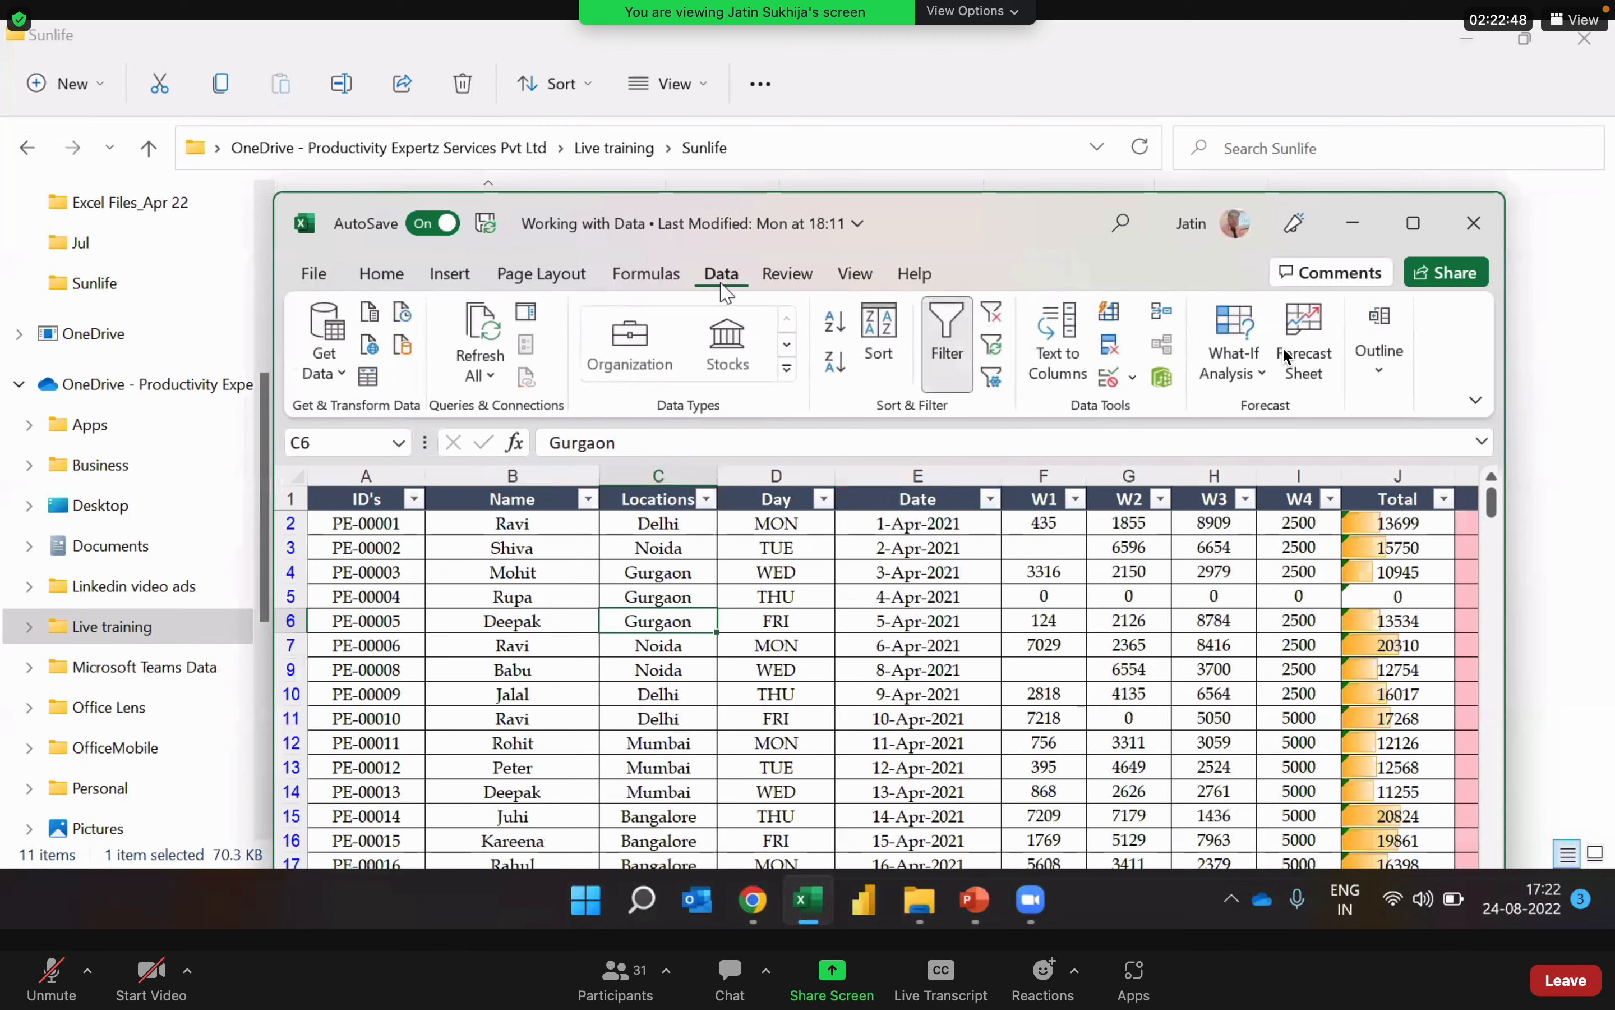
pyautogui.click(953, 360)
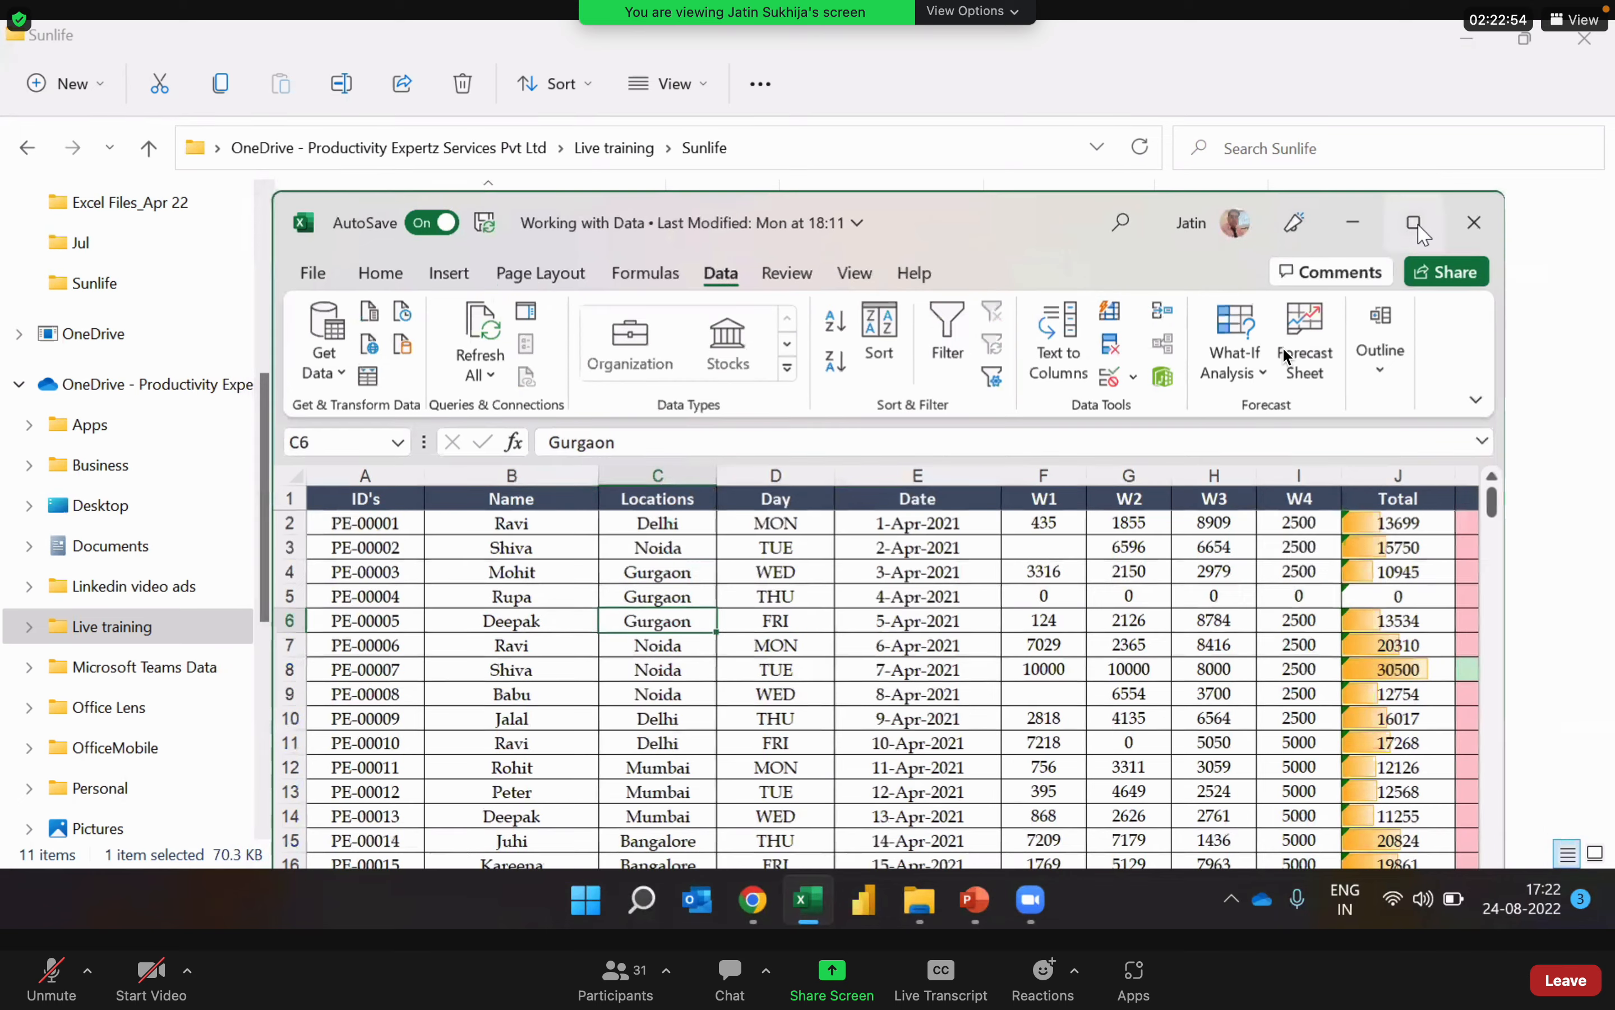
pyautogui.click(1418, 225)
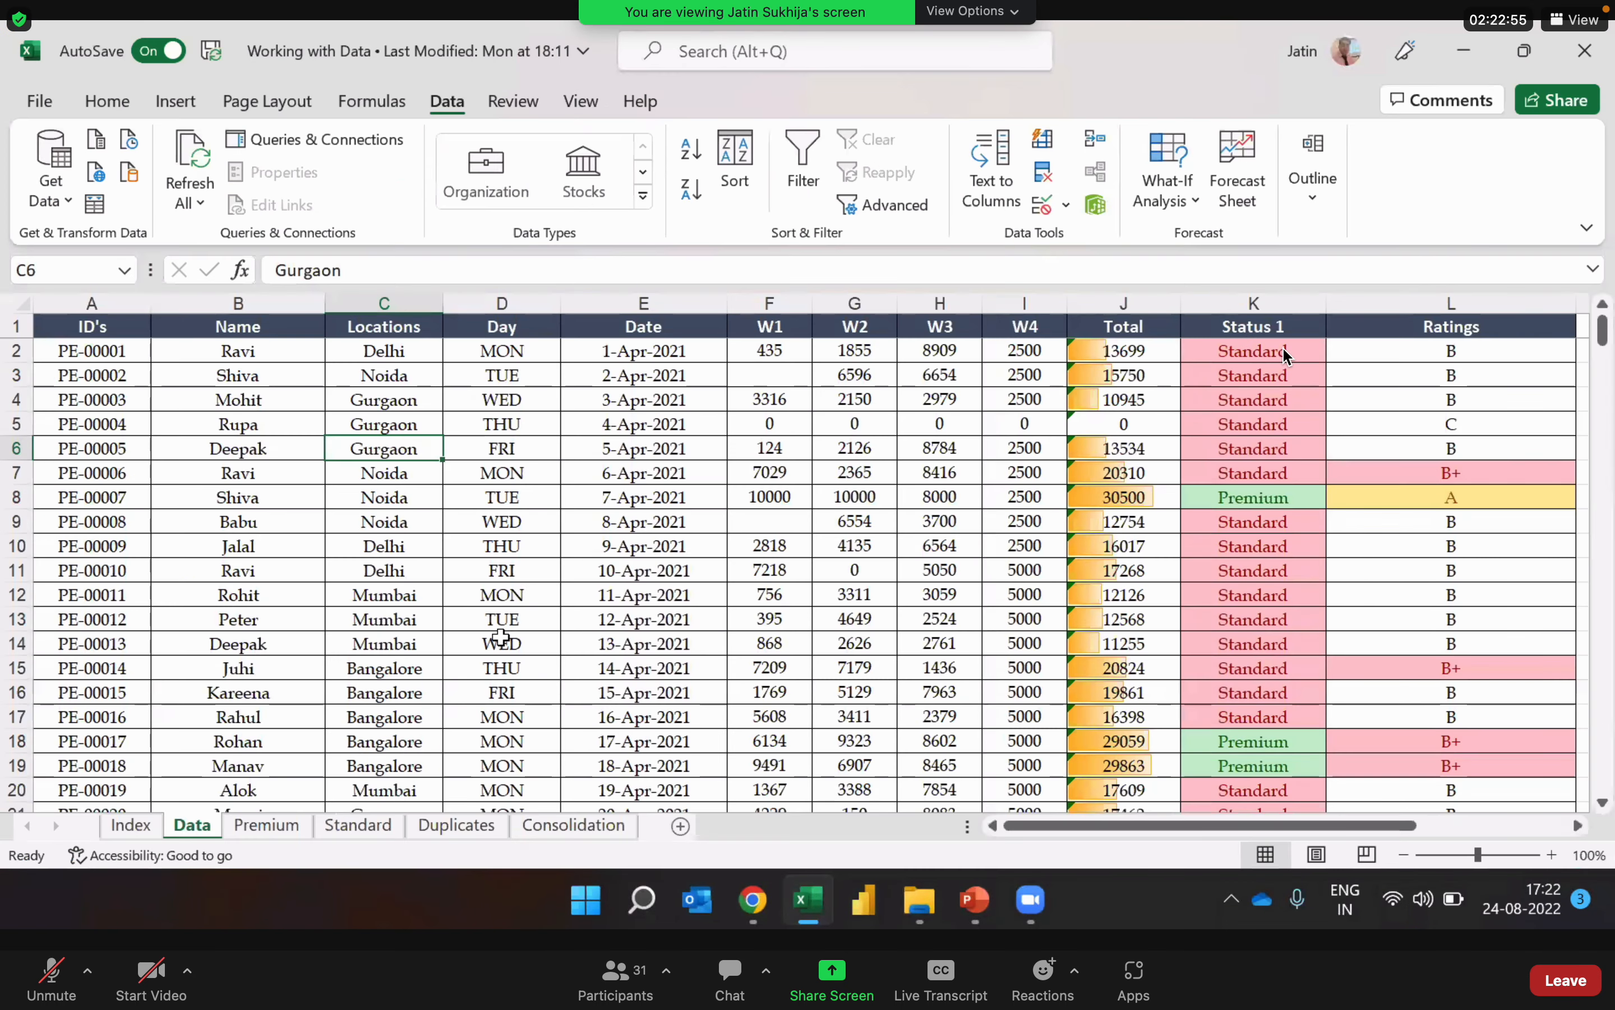
# Step: Examine the table's header row and the first records in the ID's column
pyautogui.click(502, 642)
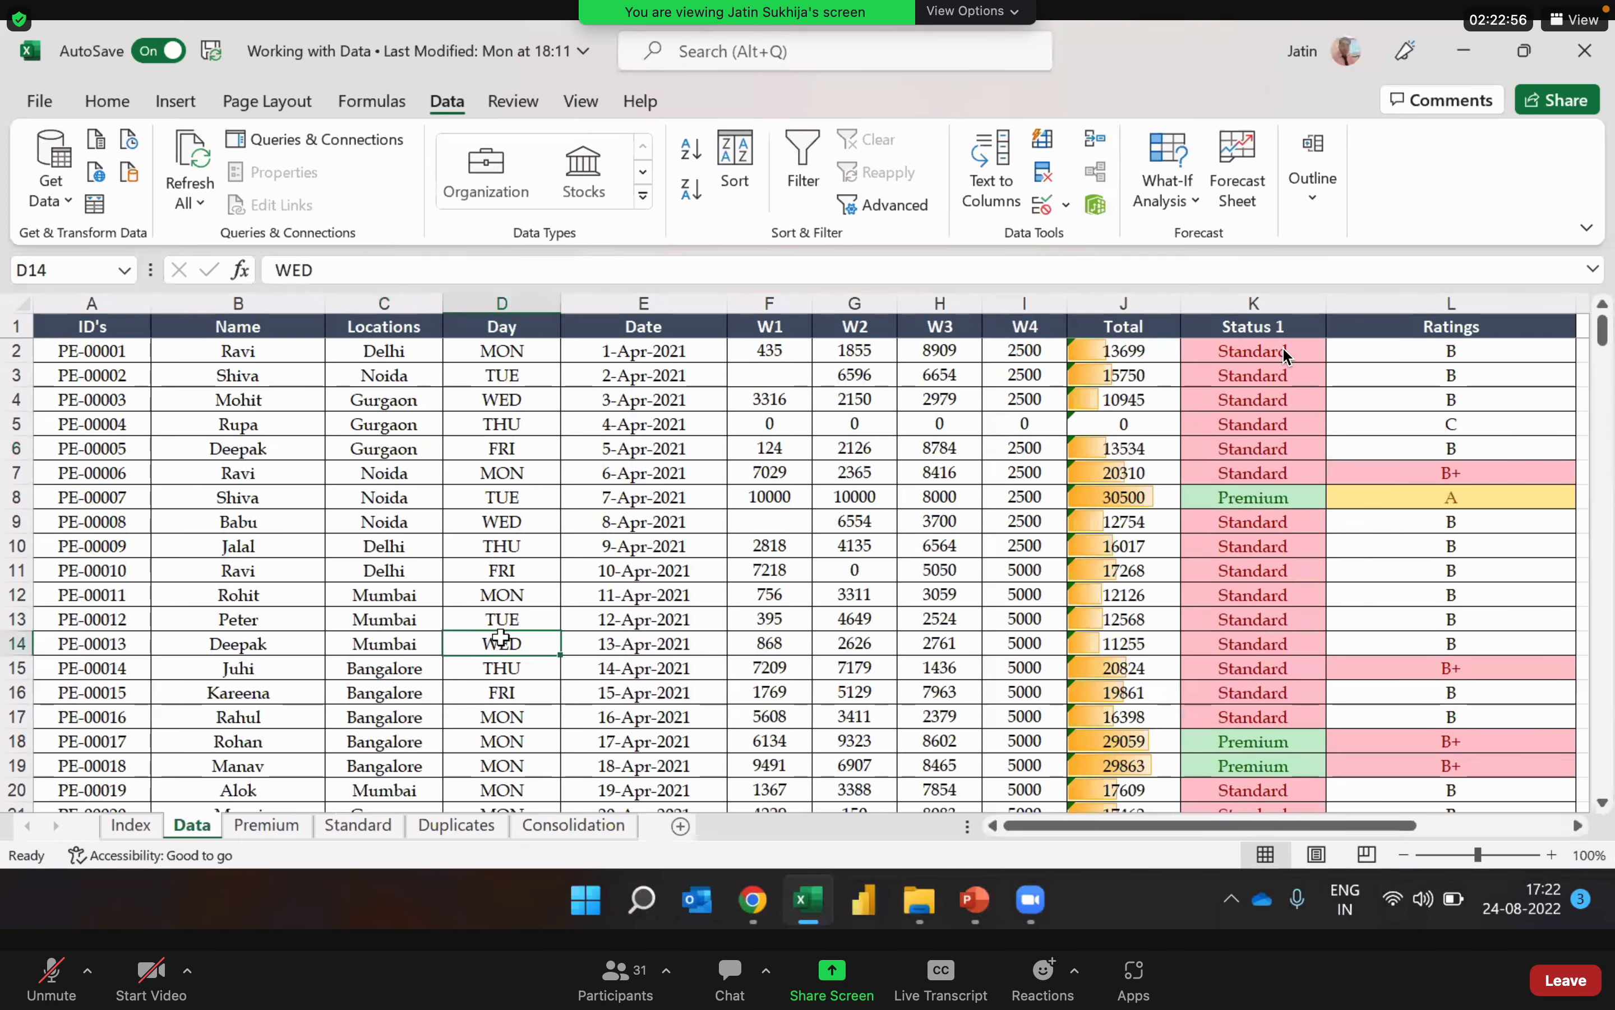
pyautogui.press('Up')
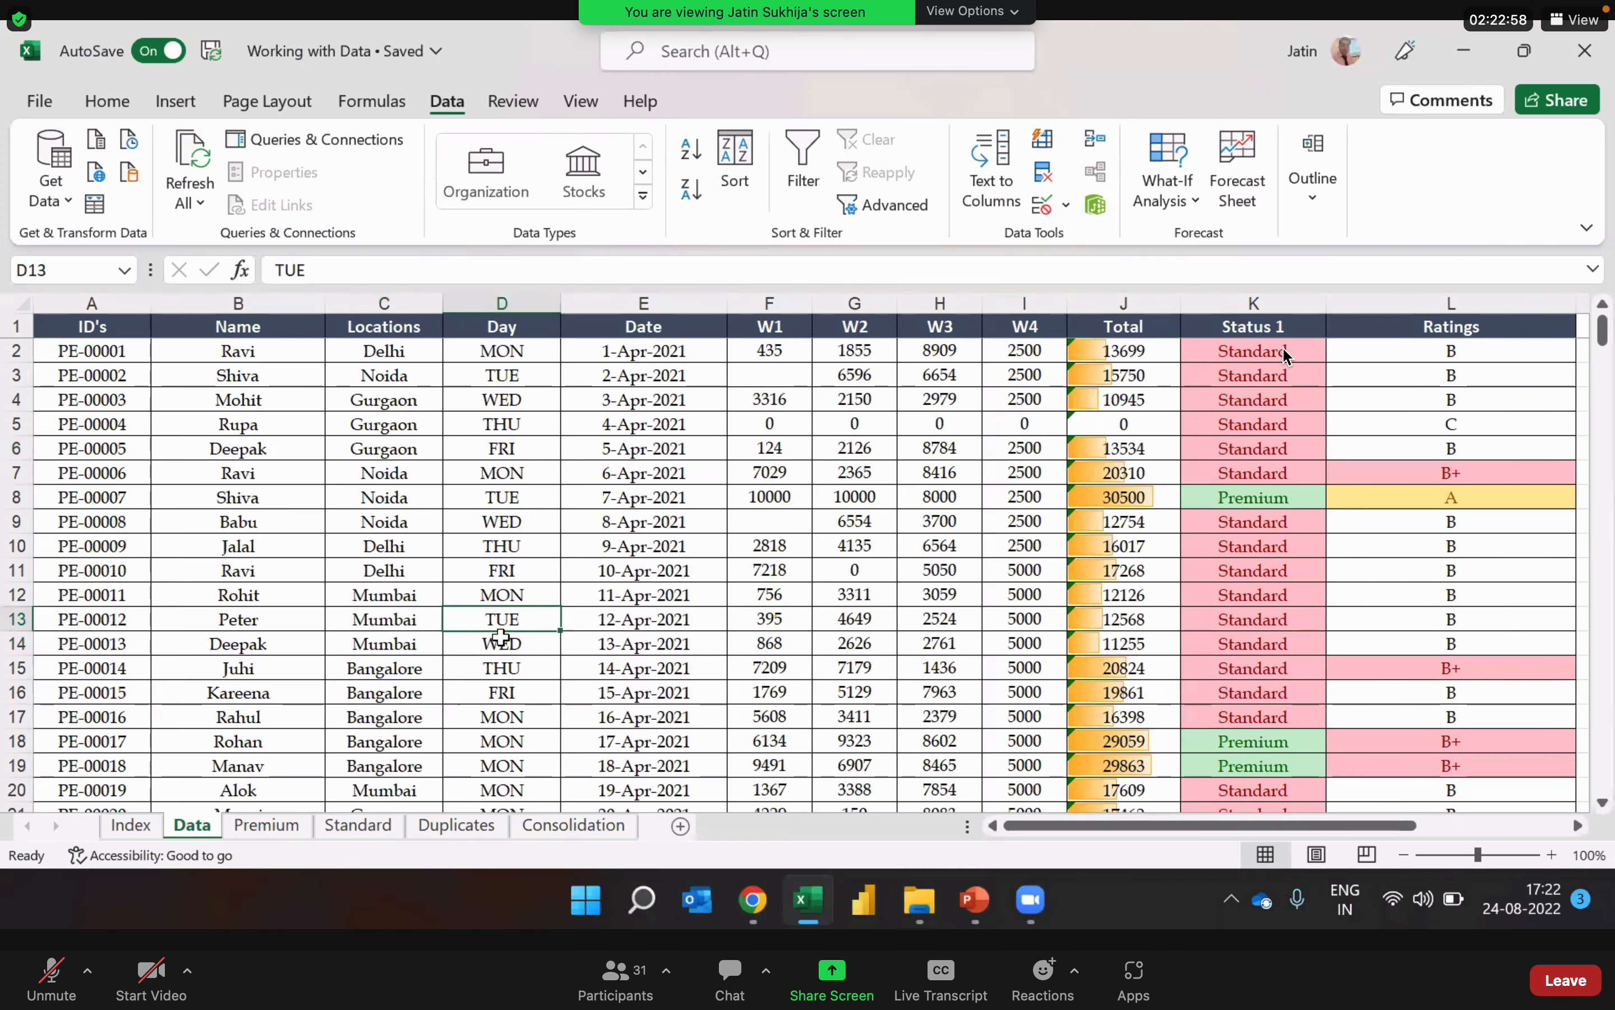
pyautogui.press('Up')
pyautogui.press('Up')
pyautogui.press('Up')
pyautogui.press('Up')
pyautogui.press('Up')
pyautogui.press('Up')
pyautogui.press('Up')
pyautogui.press('Up')
pyautogui.press('Up')
pyautogui.press('Up')
pyautogui.press('Up')
pyautogui.press('Up')
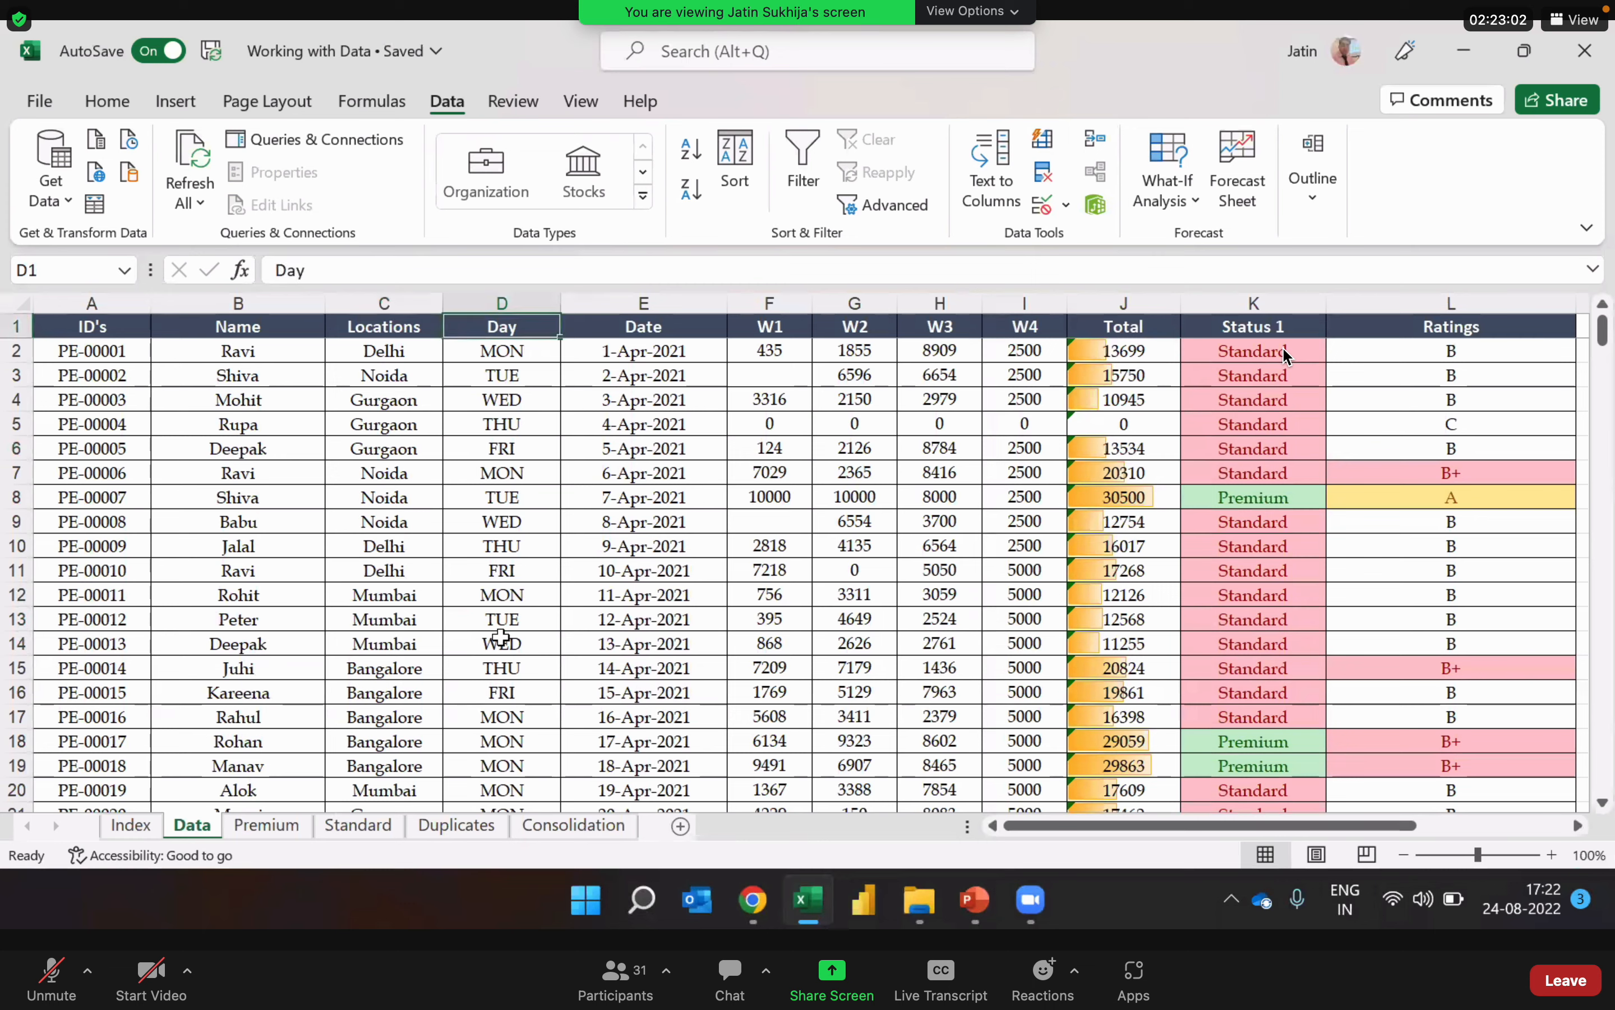
pyautogui.press('Left')
pyautogui.press('Left')
pyautogui.press('Left')
pyautogui.press('Down')
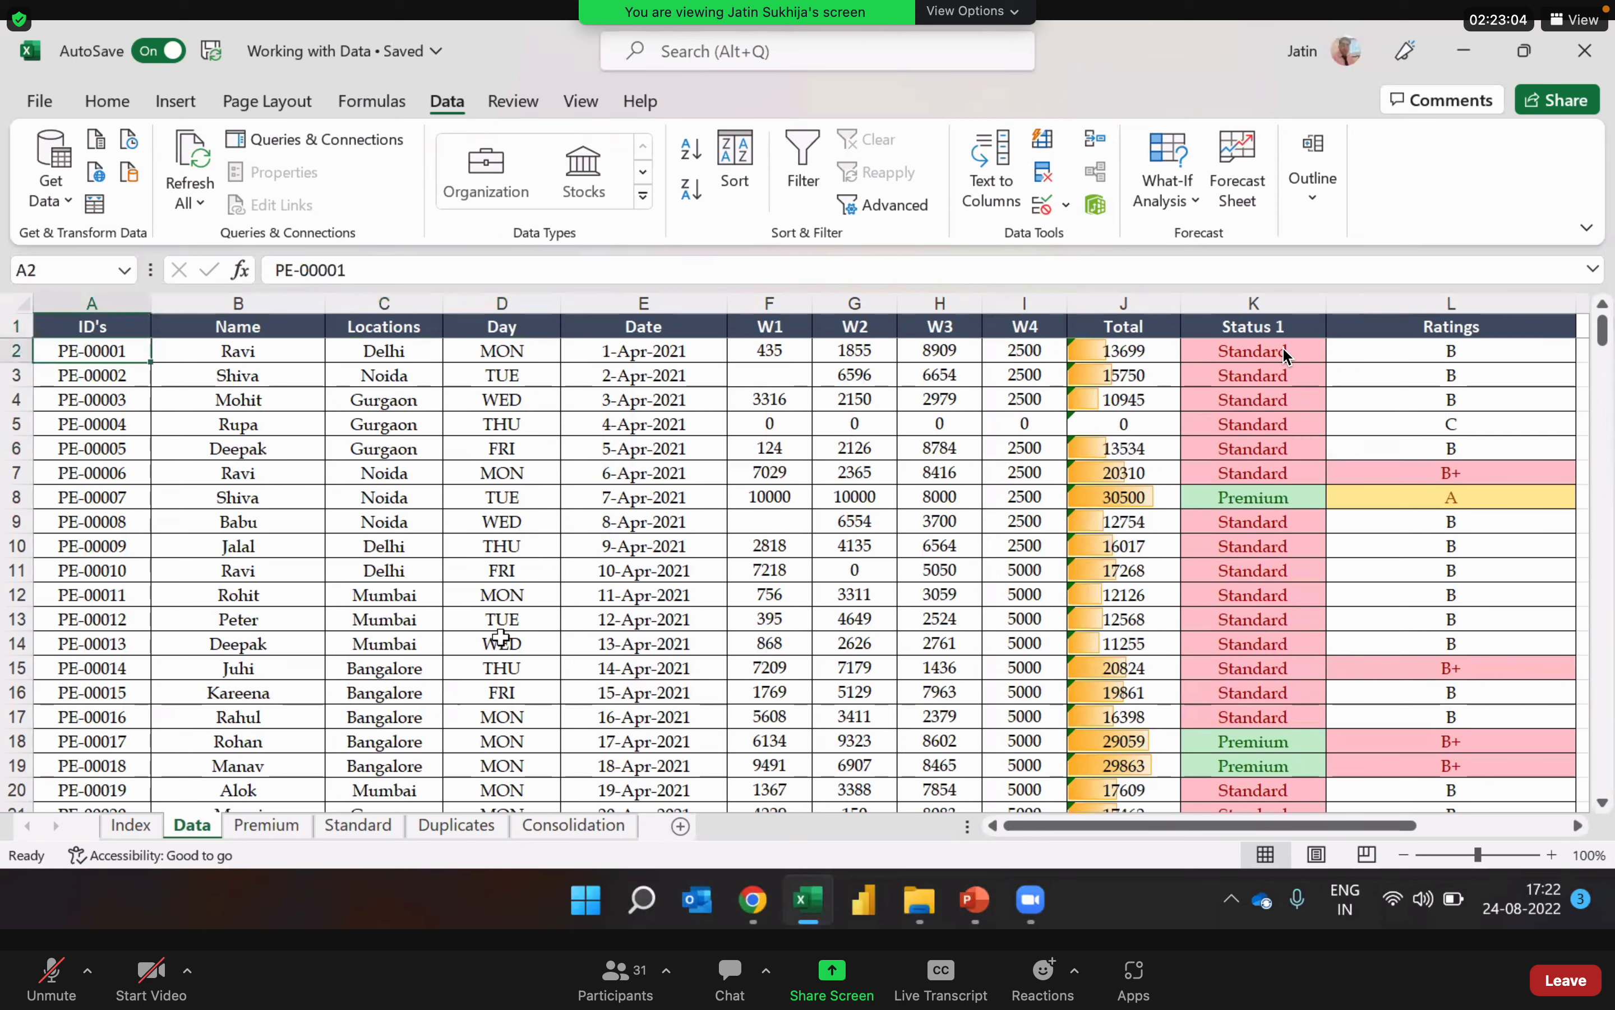
pyautogui.press('Down')
pyautogui.press('Down')
pyautogui.press('Down')
pyautogui.press('Down')
pyautogui.press('Down')
pyautogui.press('Down')
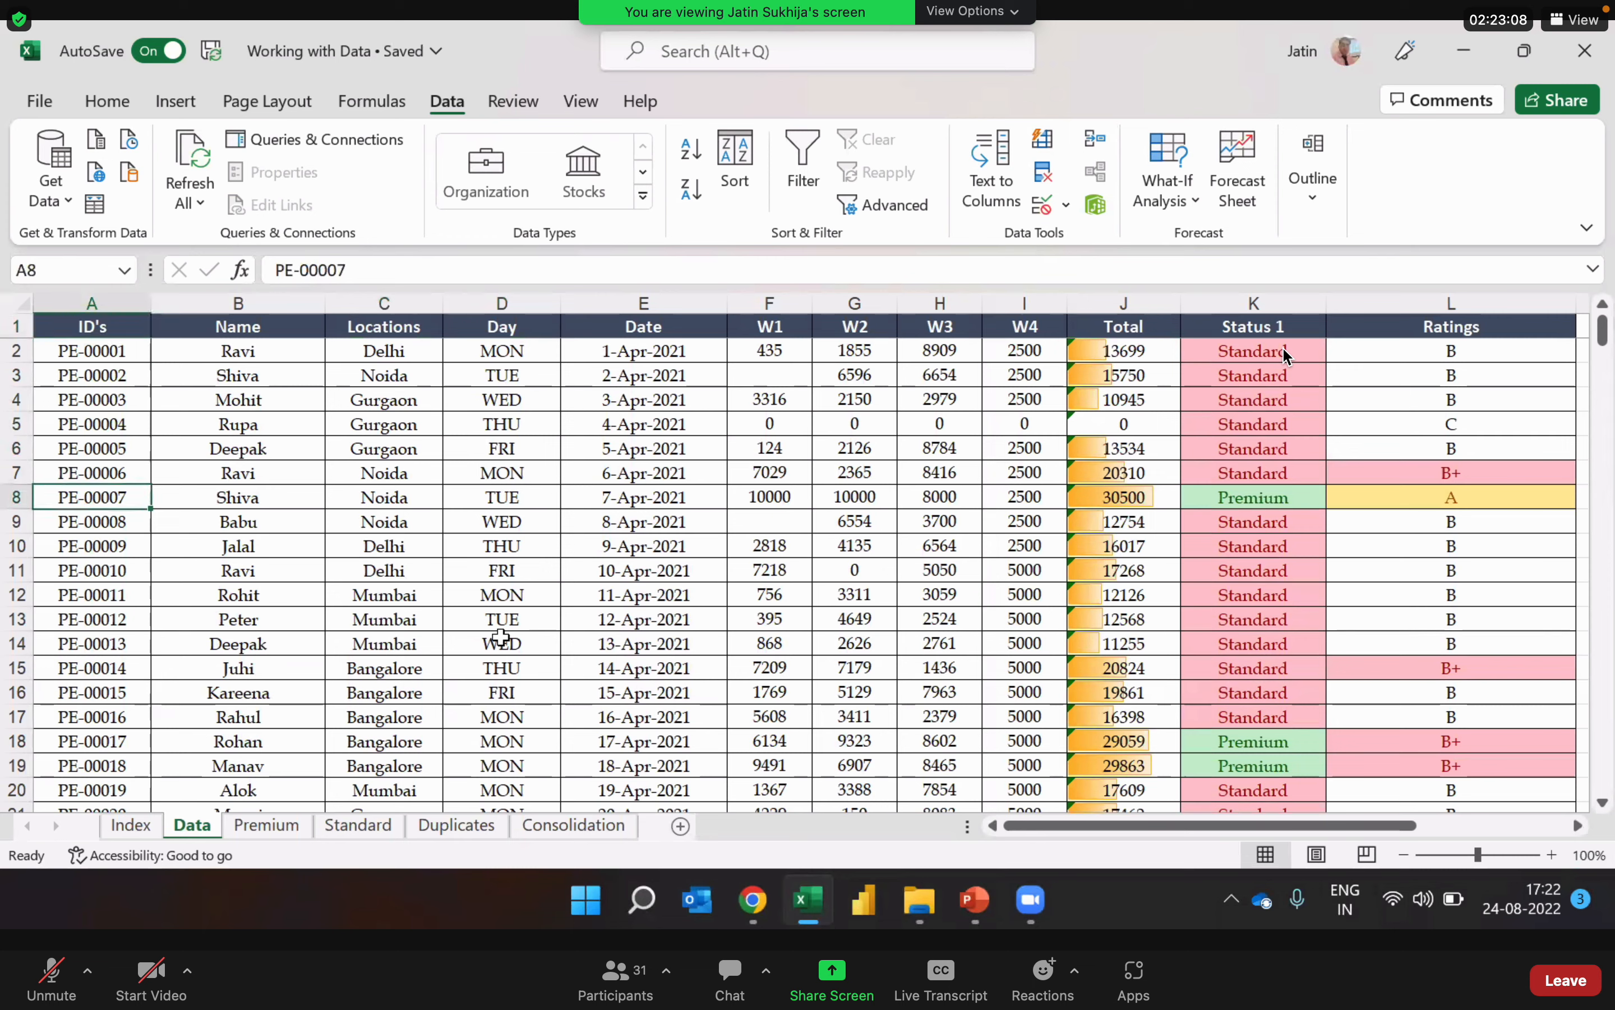
pyautogui.press('Down')
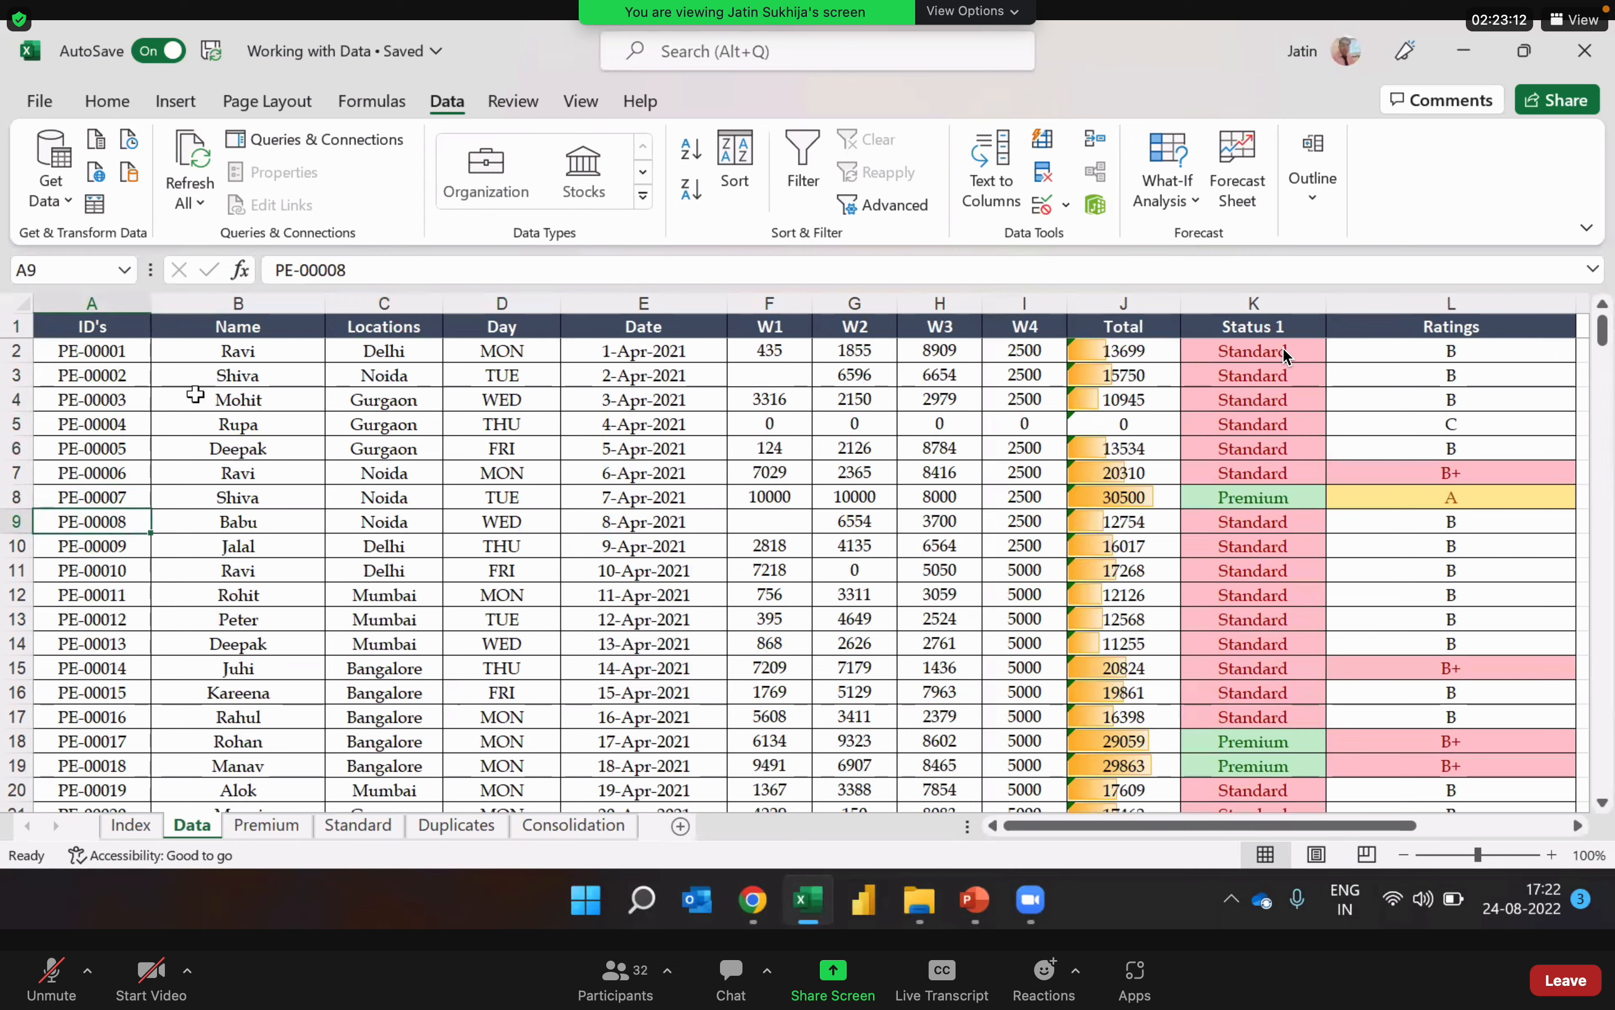
# Step: Check the ID's column from its first record to its last and return to the first record
pyautogui.click(128, 348)
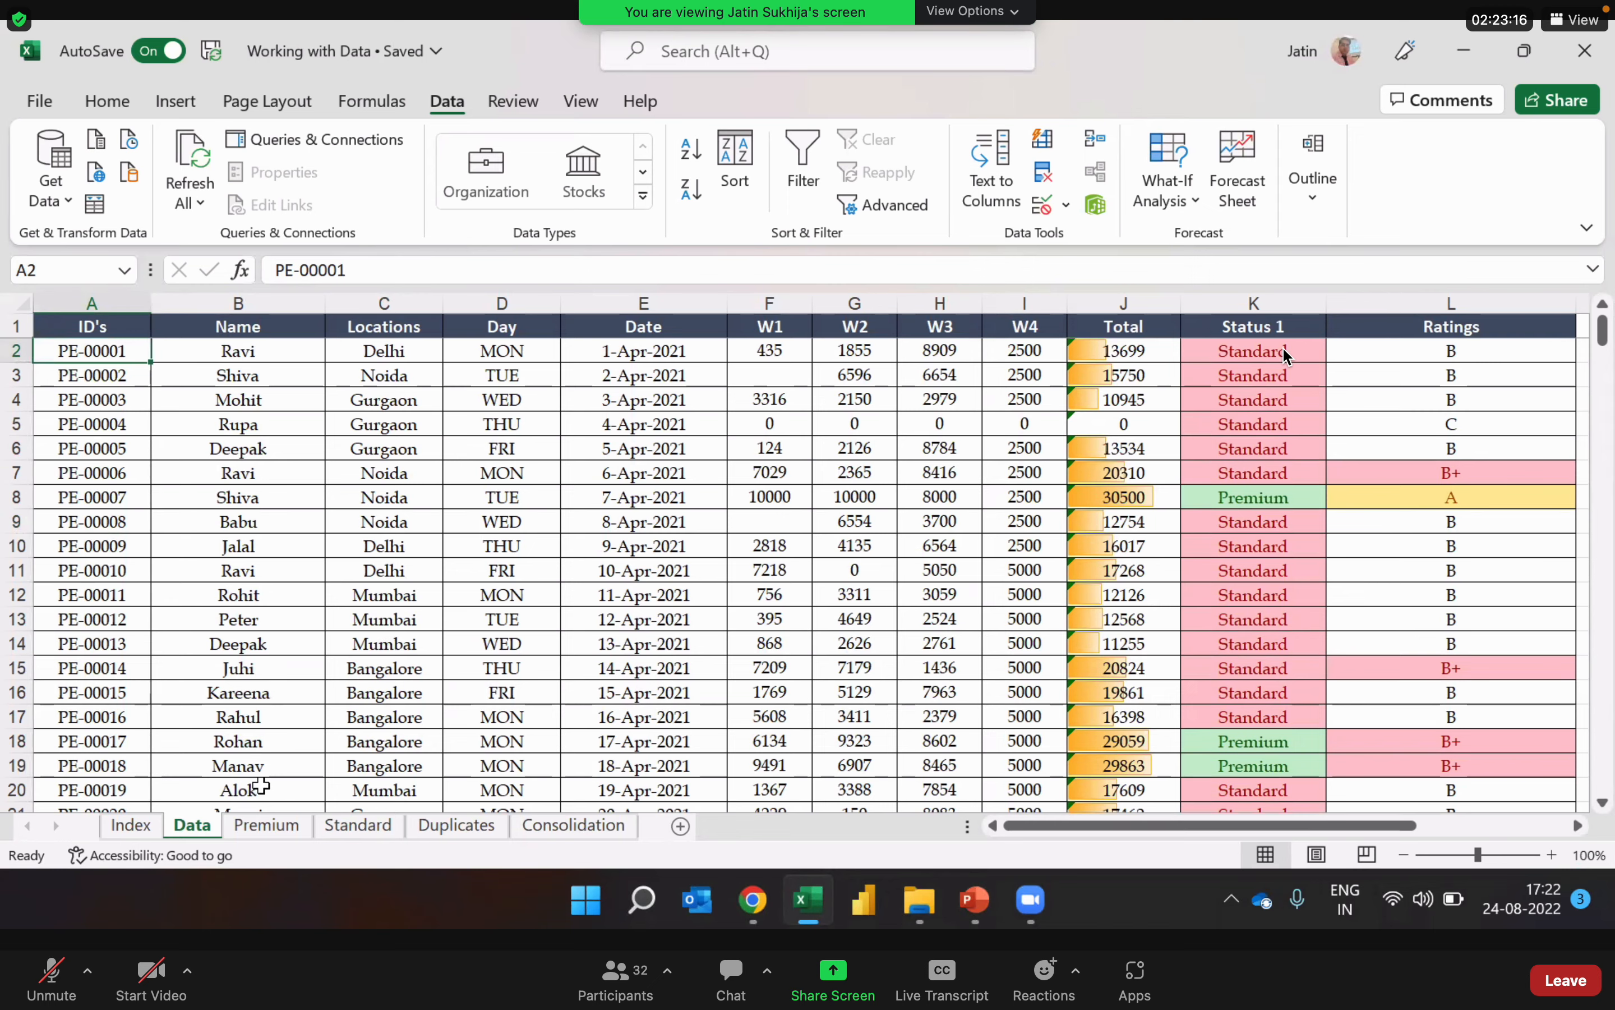
pyautogui.hotkey('ctrl', 'Down')
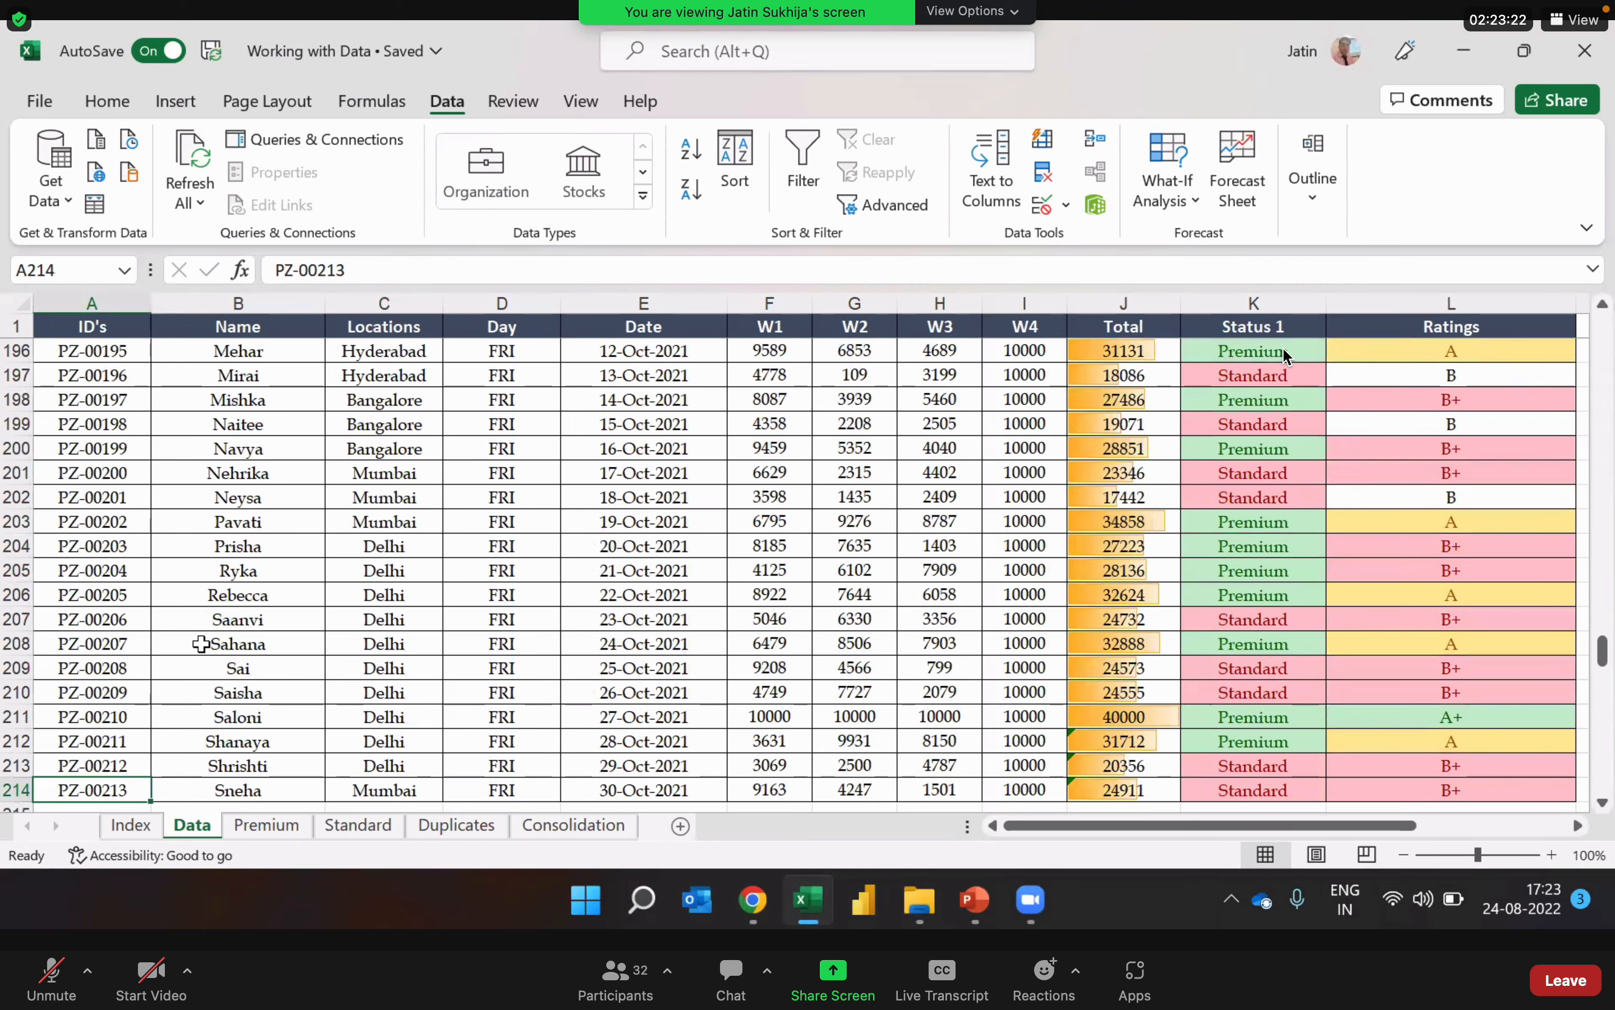
pyautogui.press('Up')
pyautogui.press('Up')
pyautogui.press('Up')
pyautogui.press('Up')
pyautogui.press('Up')
pyautogui.press('Up')
pyautogui.press('Up')
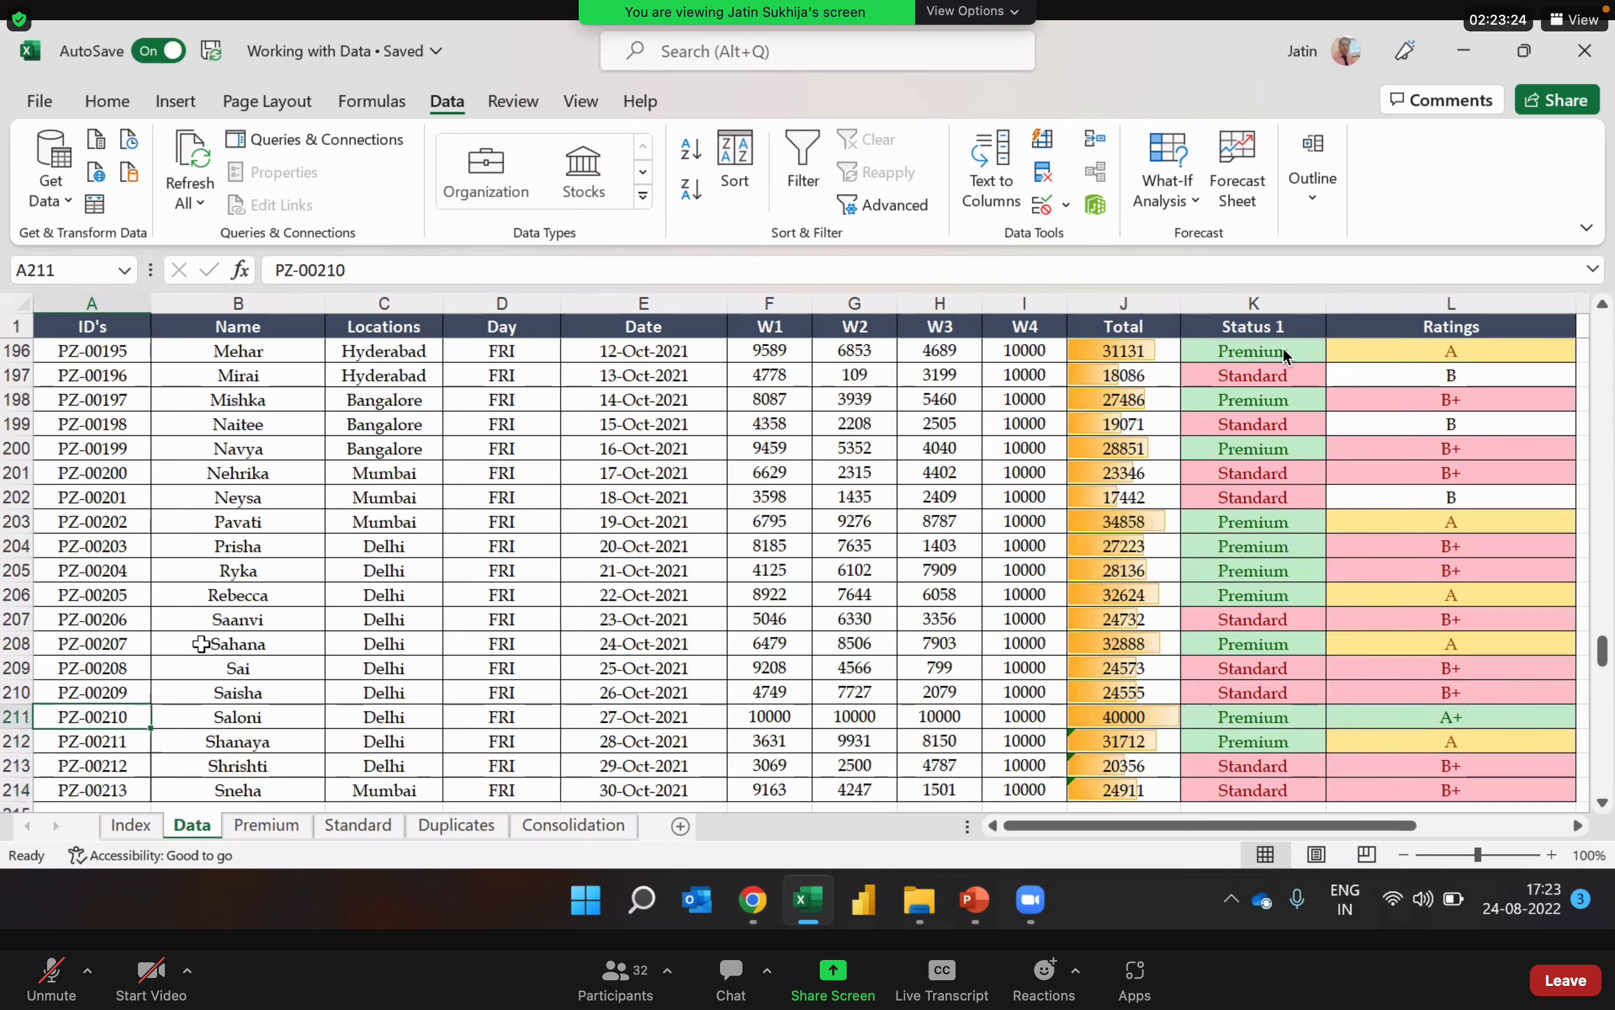
pyautogui.hotkey('ctrl', 'Up')
pyautogui.press('Down')
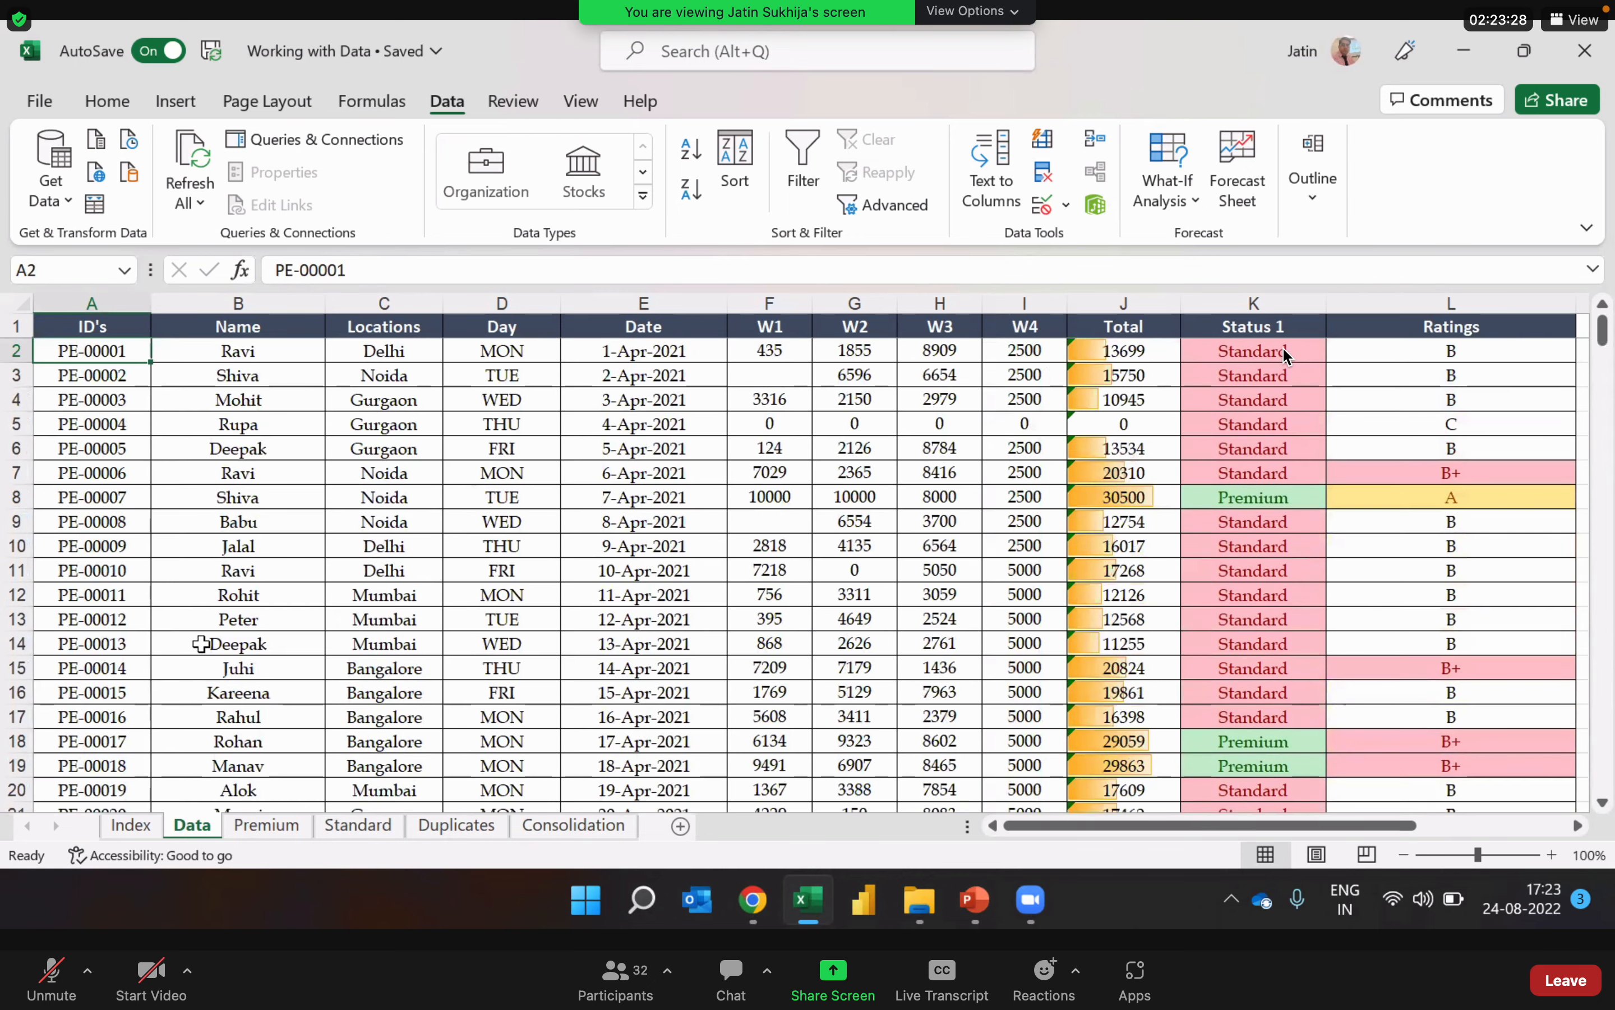
# Step: Inspect the Total column and the formula behind the total in row 7
pyautogui.click(125, 304)
pyautogui.click(544, 520)
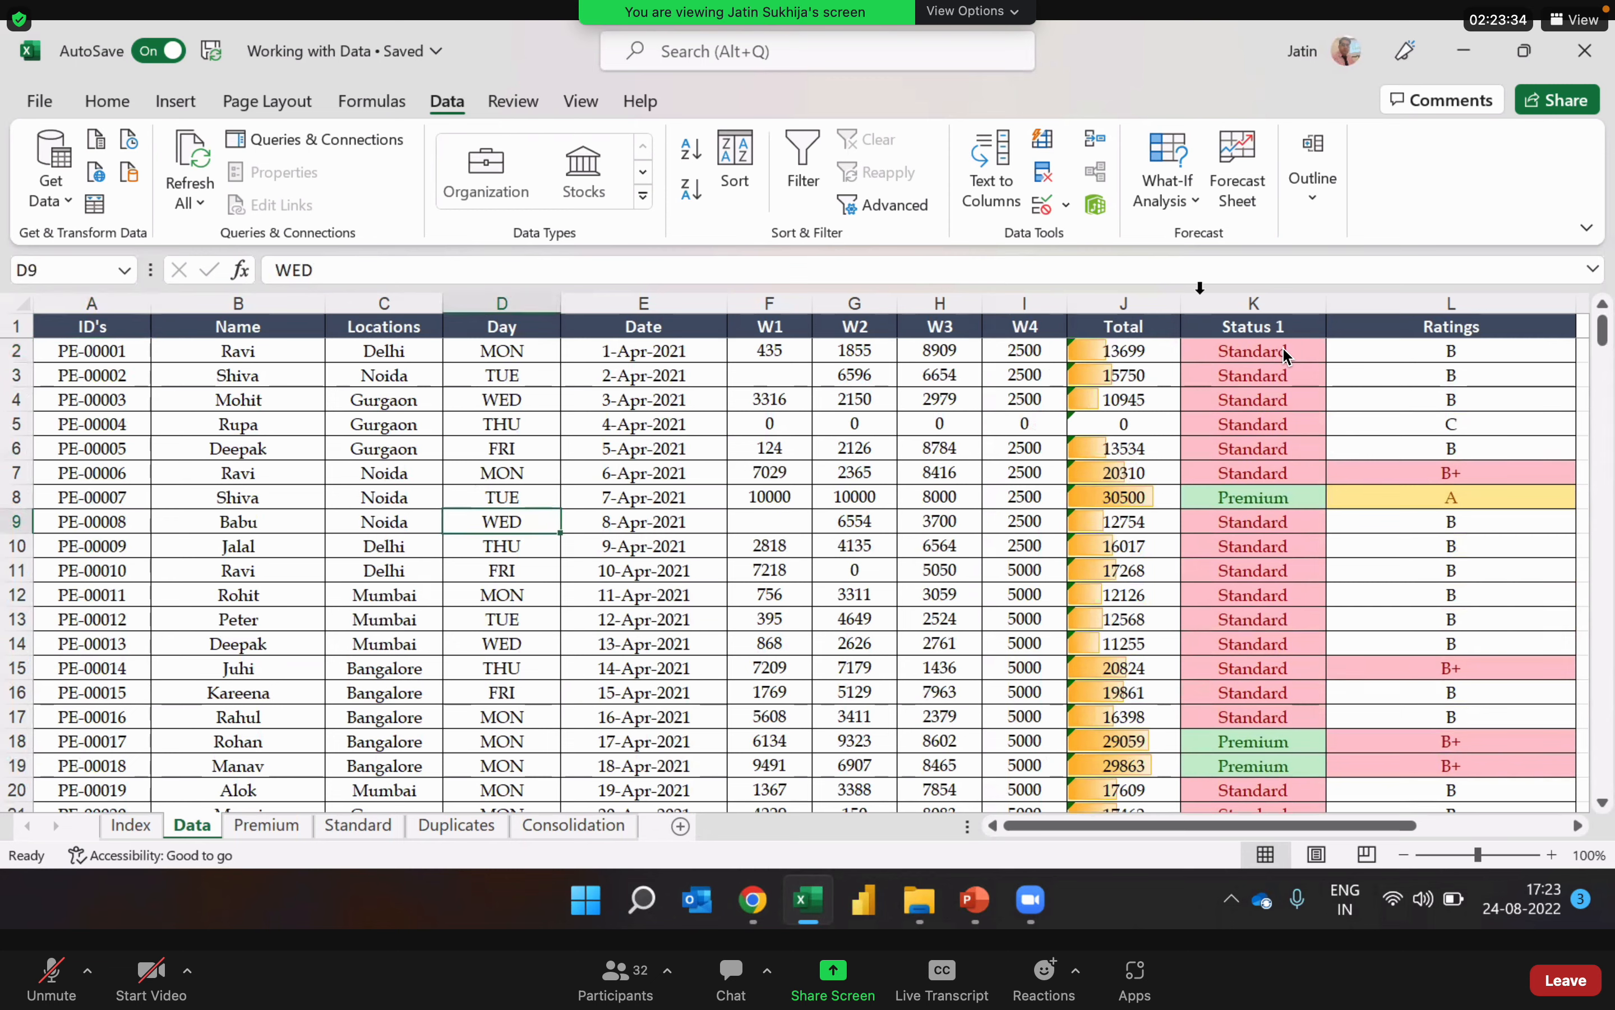
pyautogui.click(1141, 304)
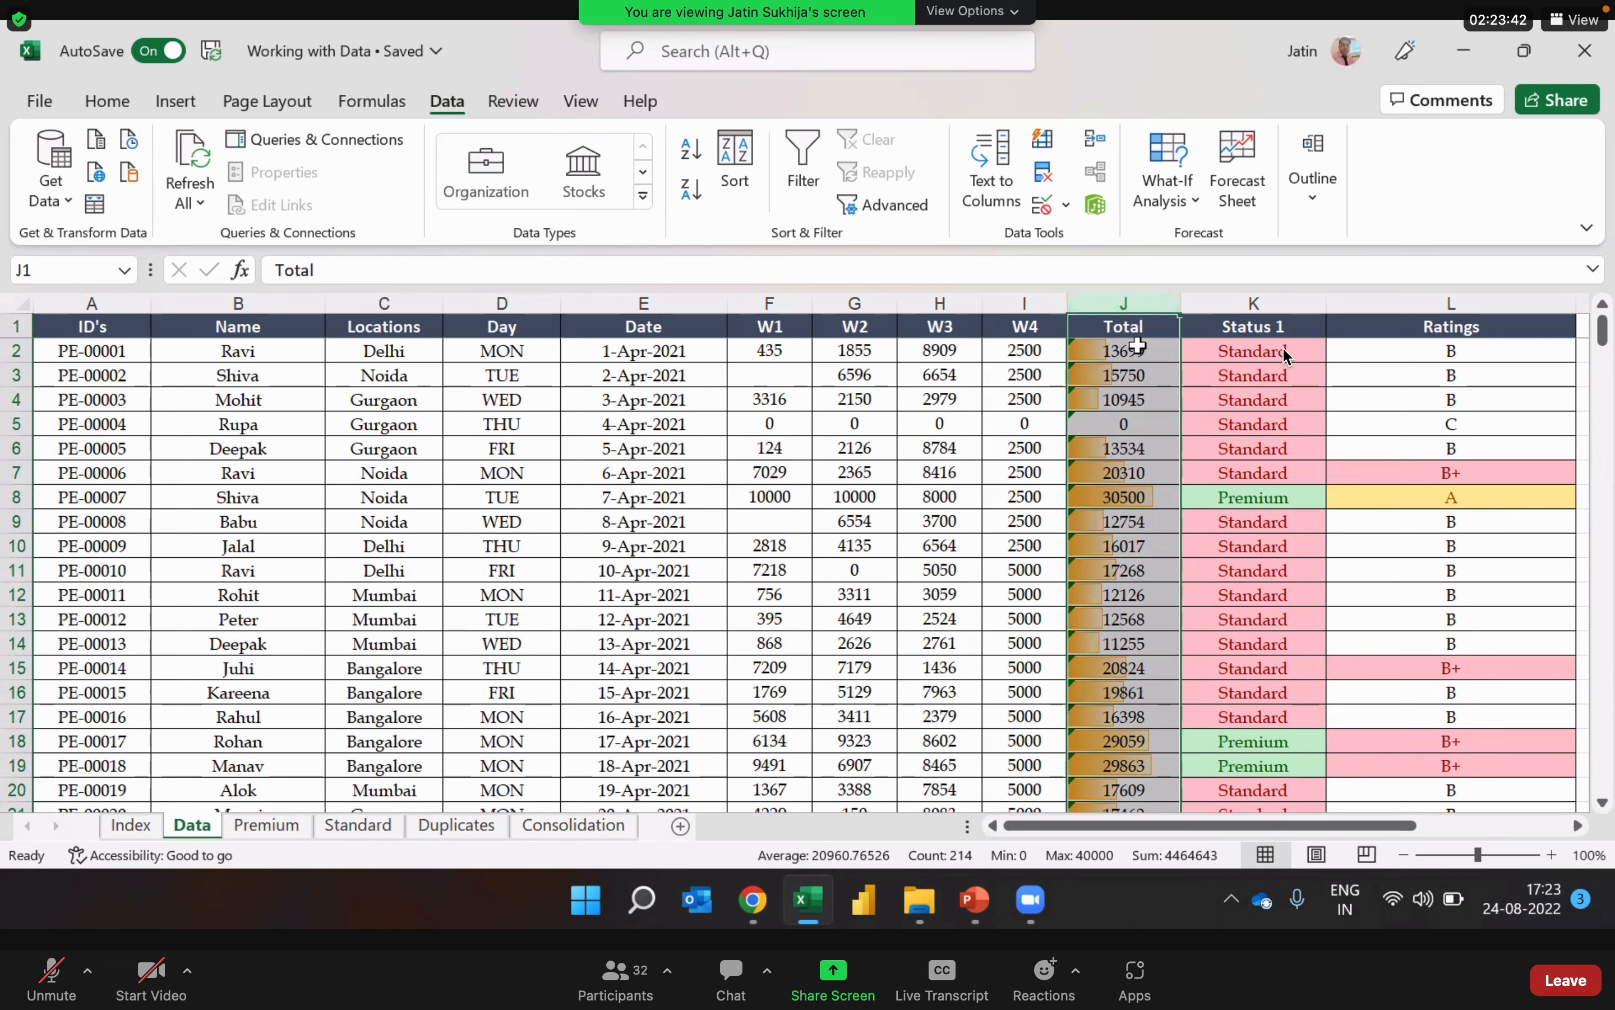
pyautogui.click(892, 471)
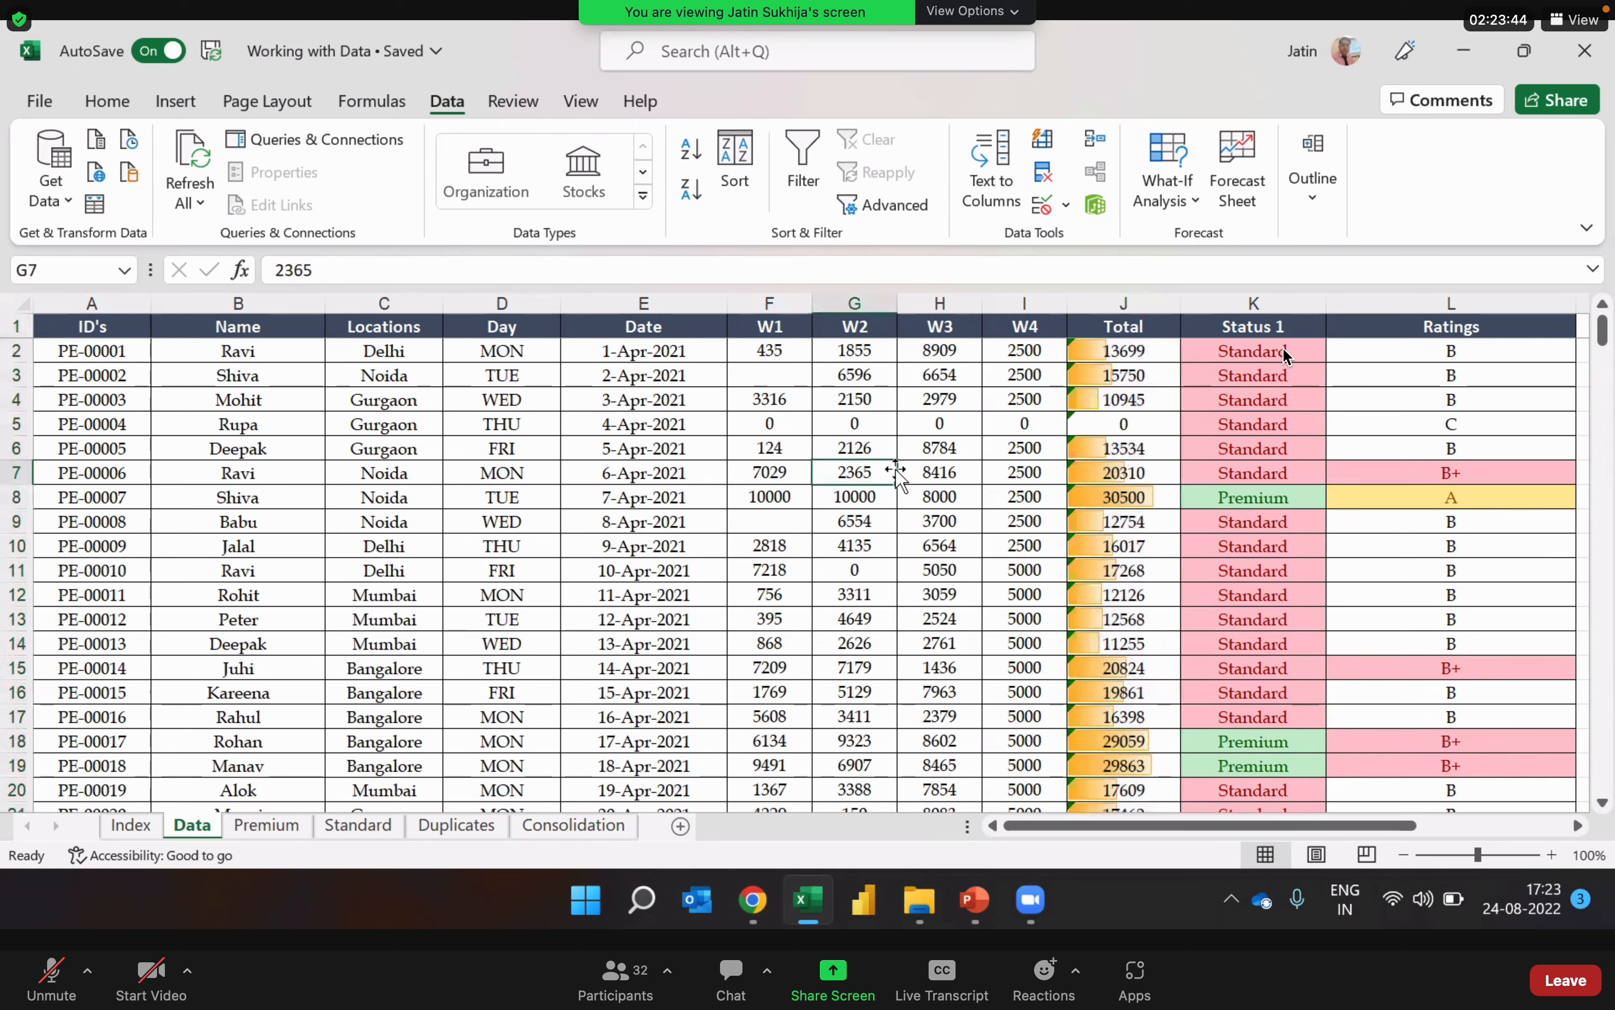
pyautogui.press('Right')
pyautogui.press('Right')
pyautogui.press('Right')
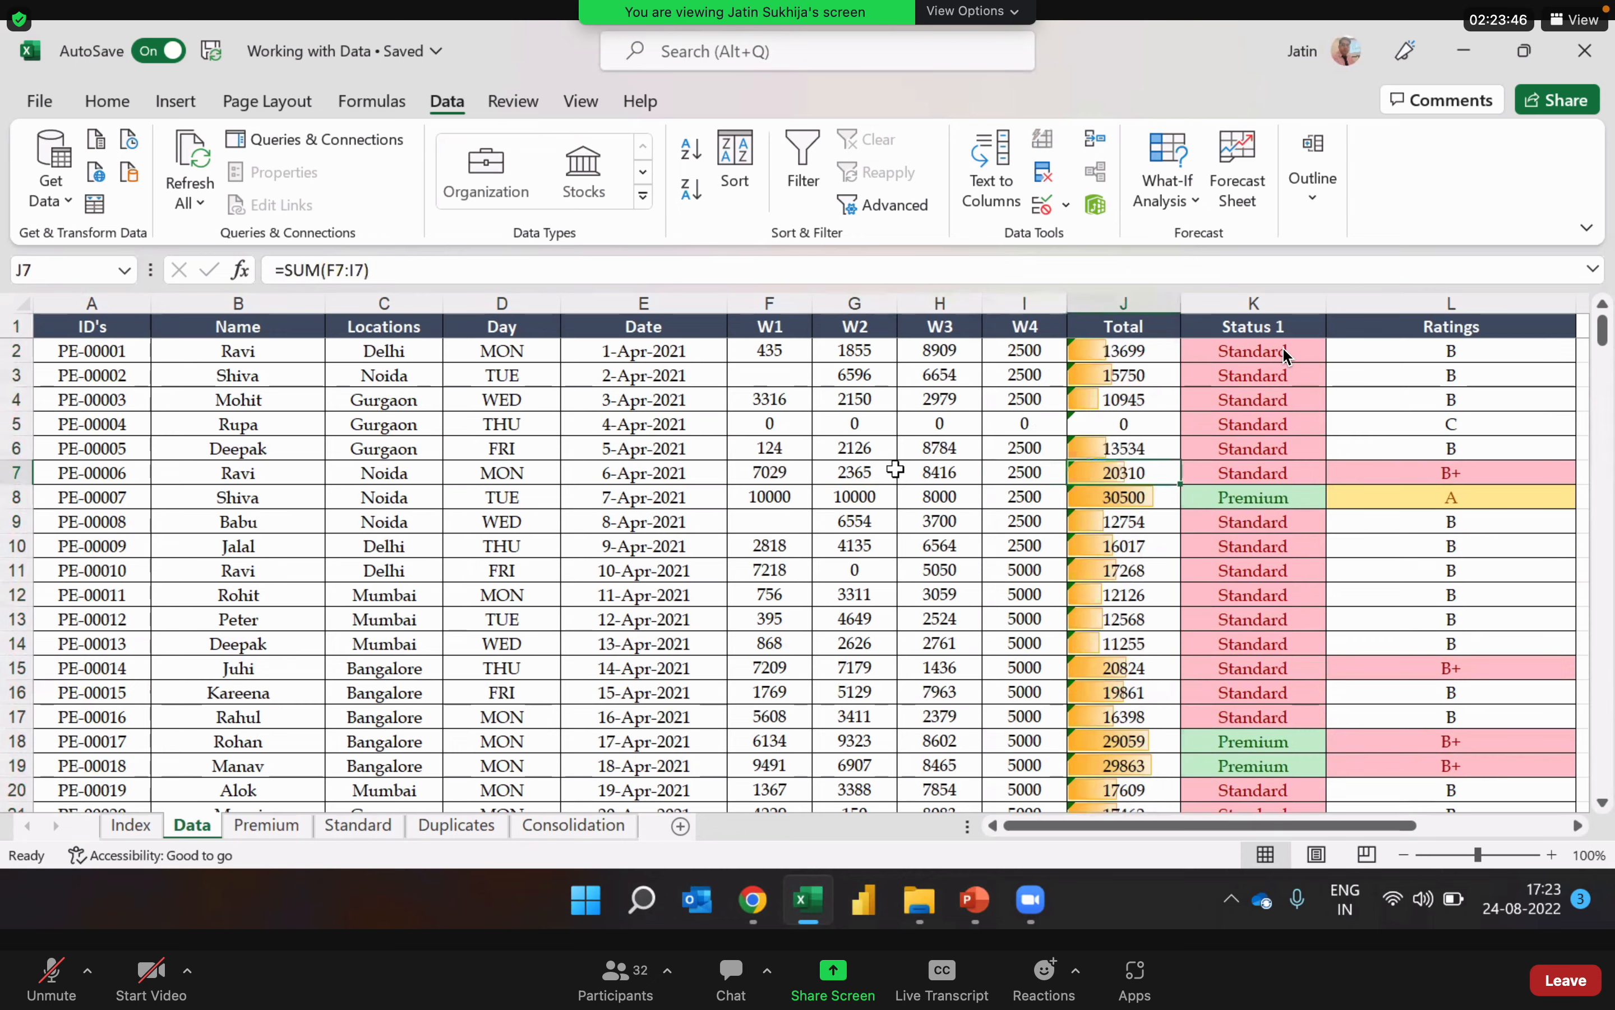
# Step: Check how far down the table extends and return to the first record's total
pyautogui.hotkey('ctrl', 'Down')
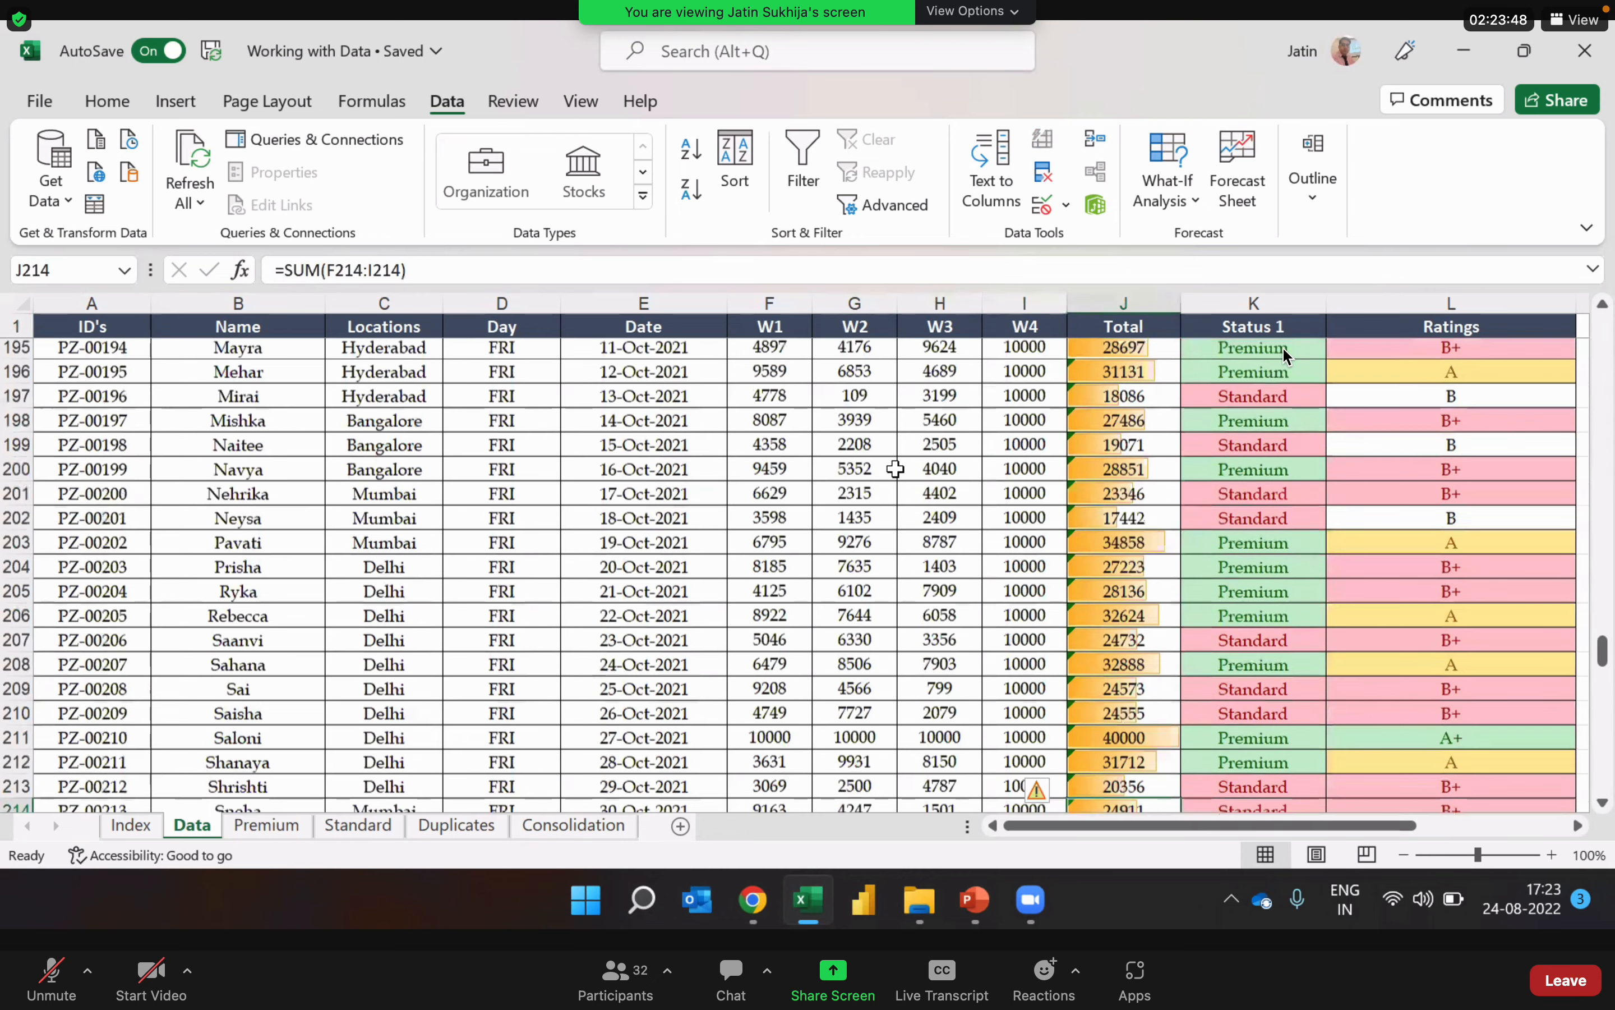
pyautogui.hotkey('ctrl', 'Left')
pyautogui.hotkey('ctrl', 'Up')
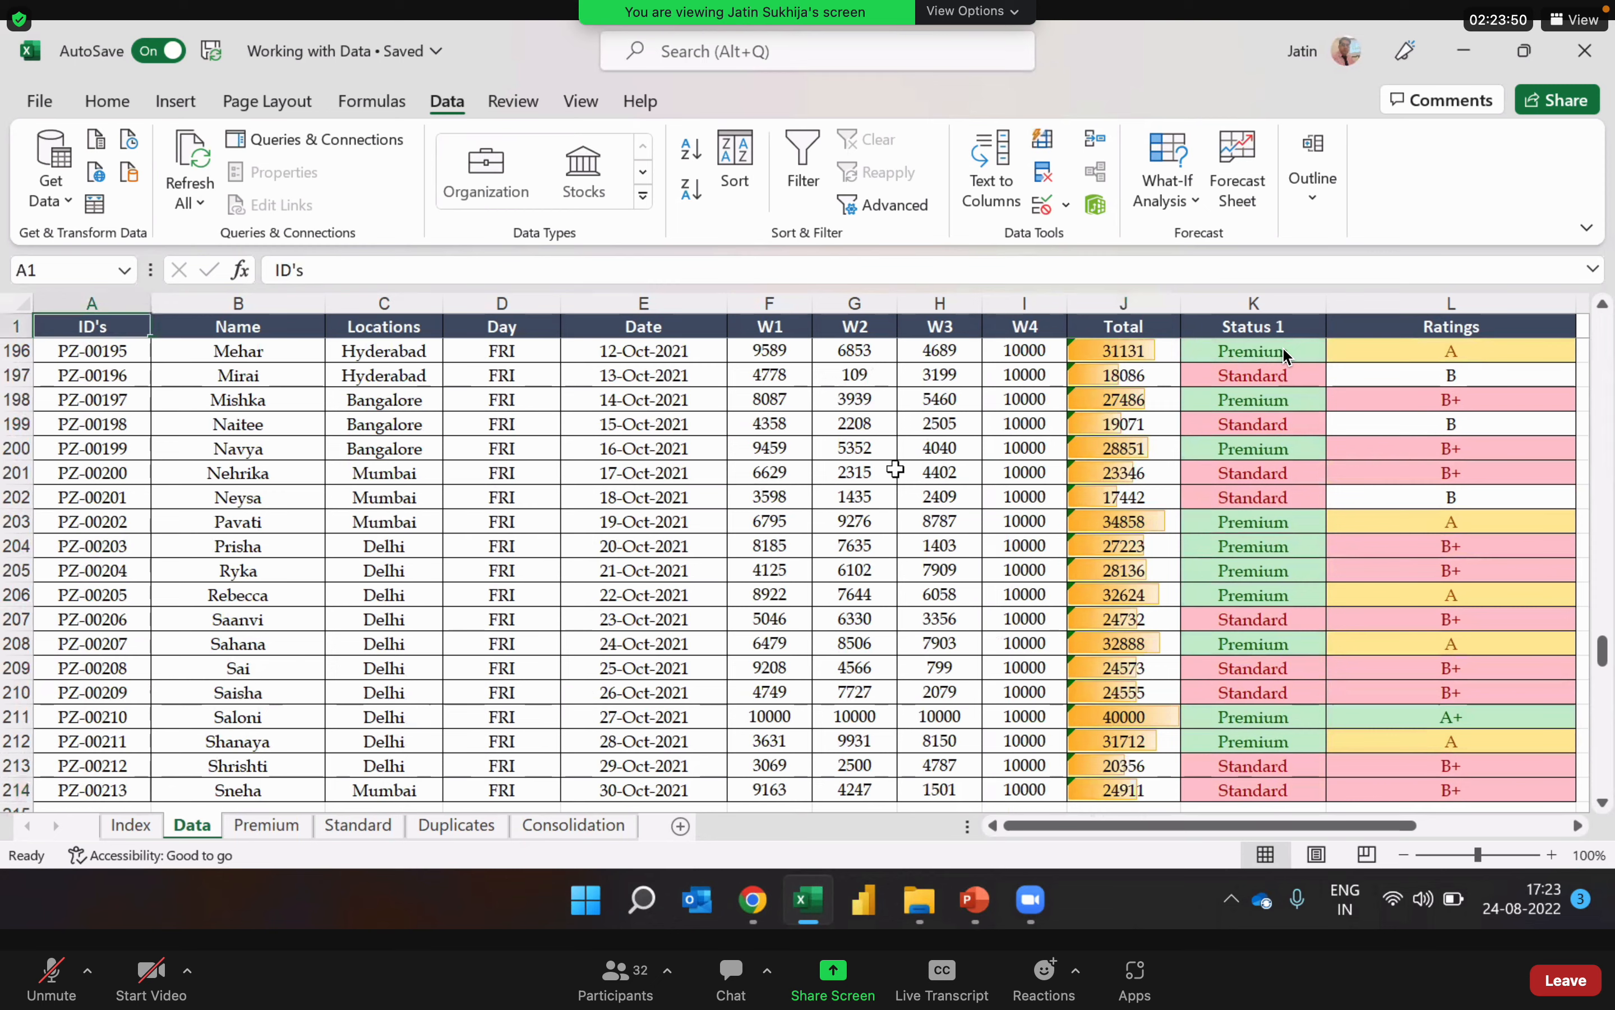
pyautogui.press('Right')
pyautogui.press('Right')
pyautogui.press('Right')
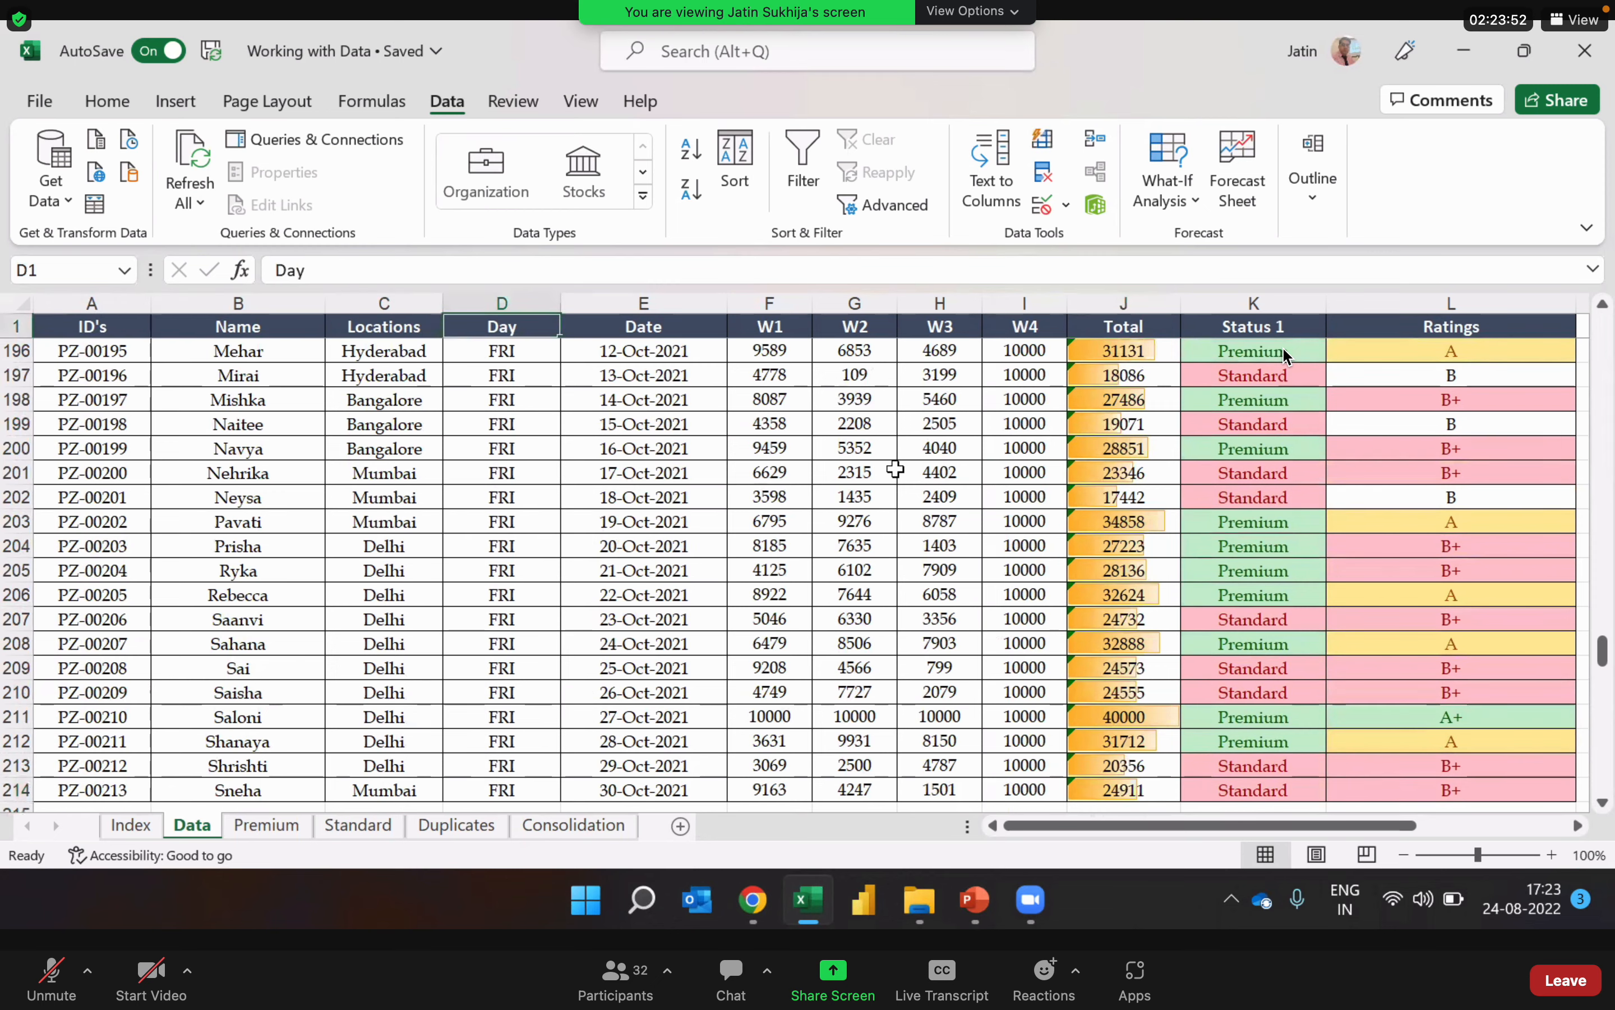
pyautogui.press('Down')
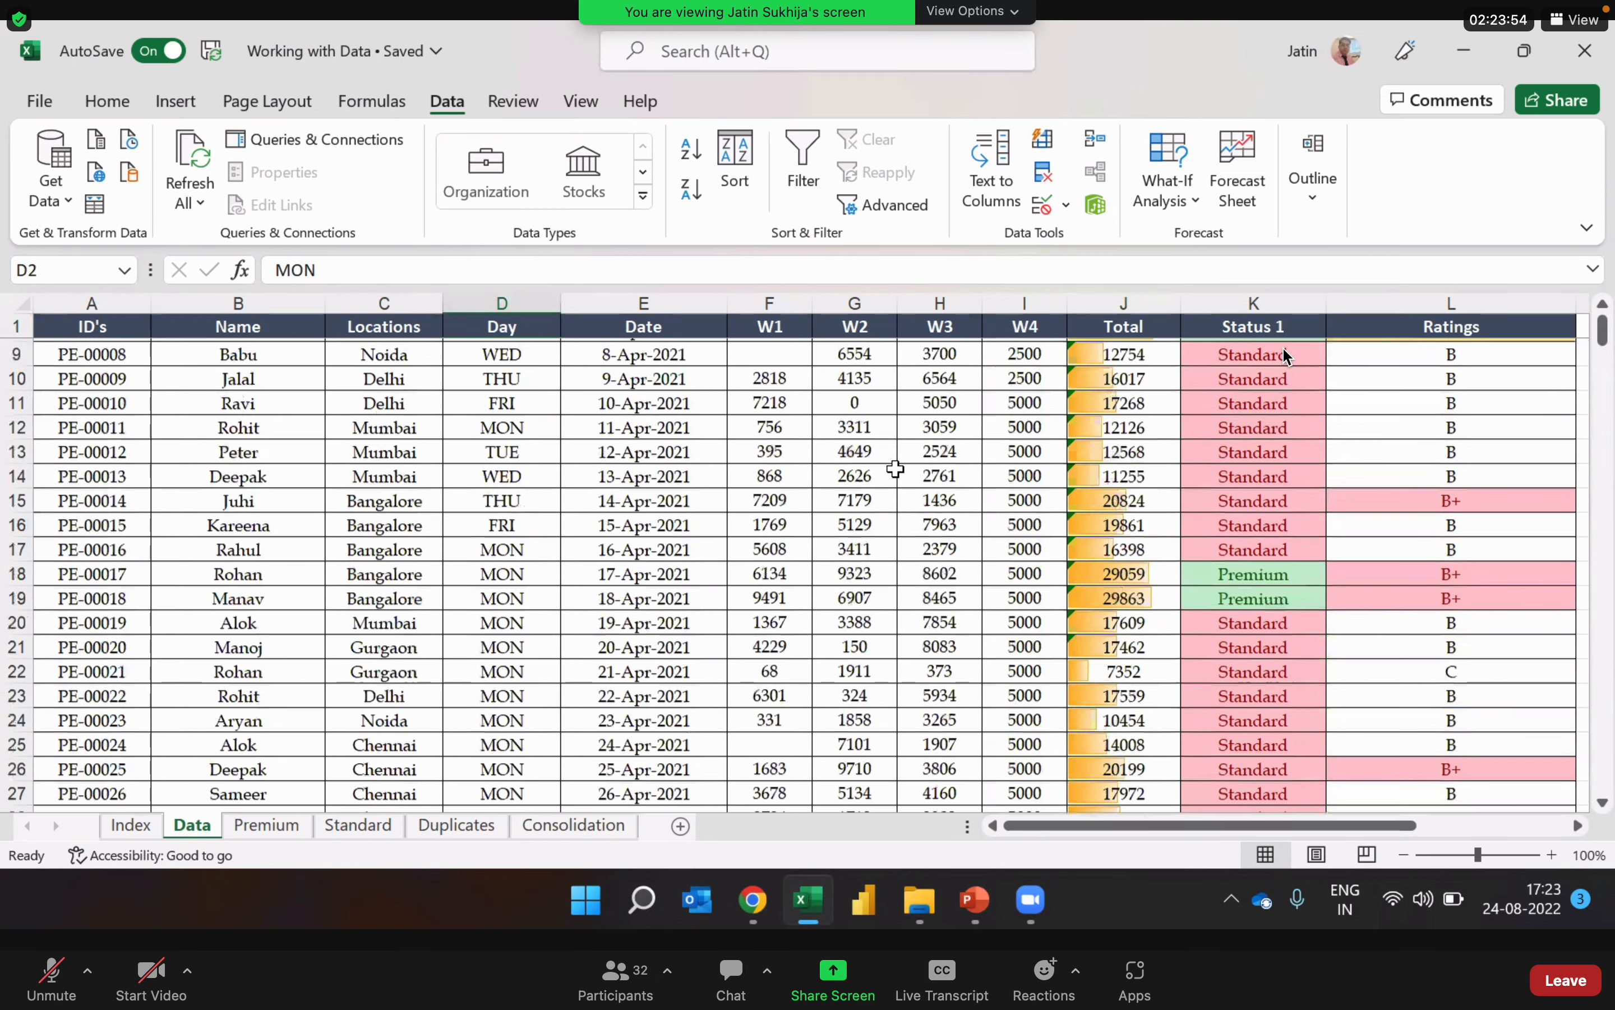
pyautogui.press('Right')
pyautogui.press('Right')
pyautogui.press('Right')
pyautogui.press('Right')
pyautogui.press('Right')
pyautogui.press('Right')
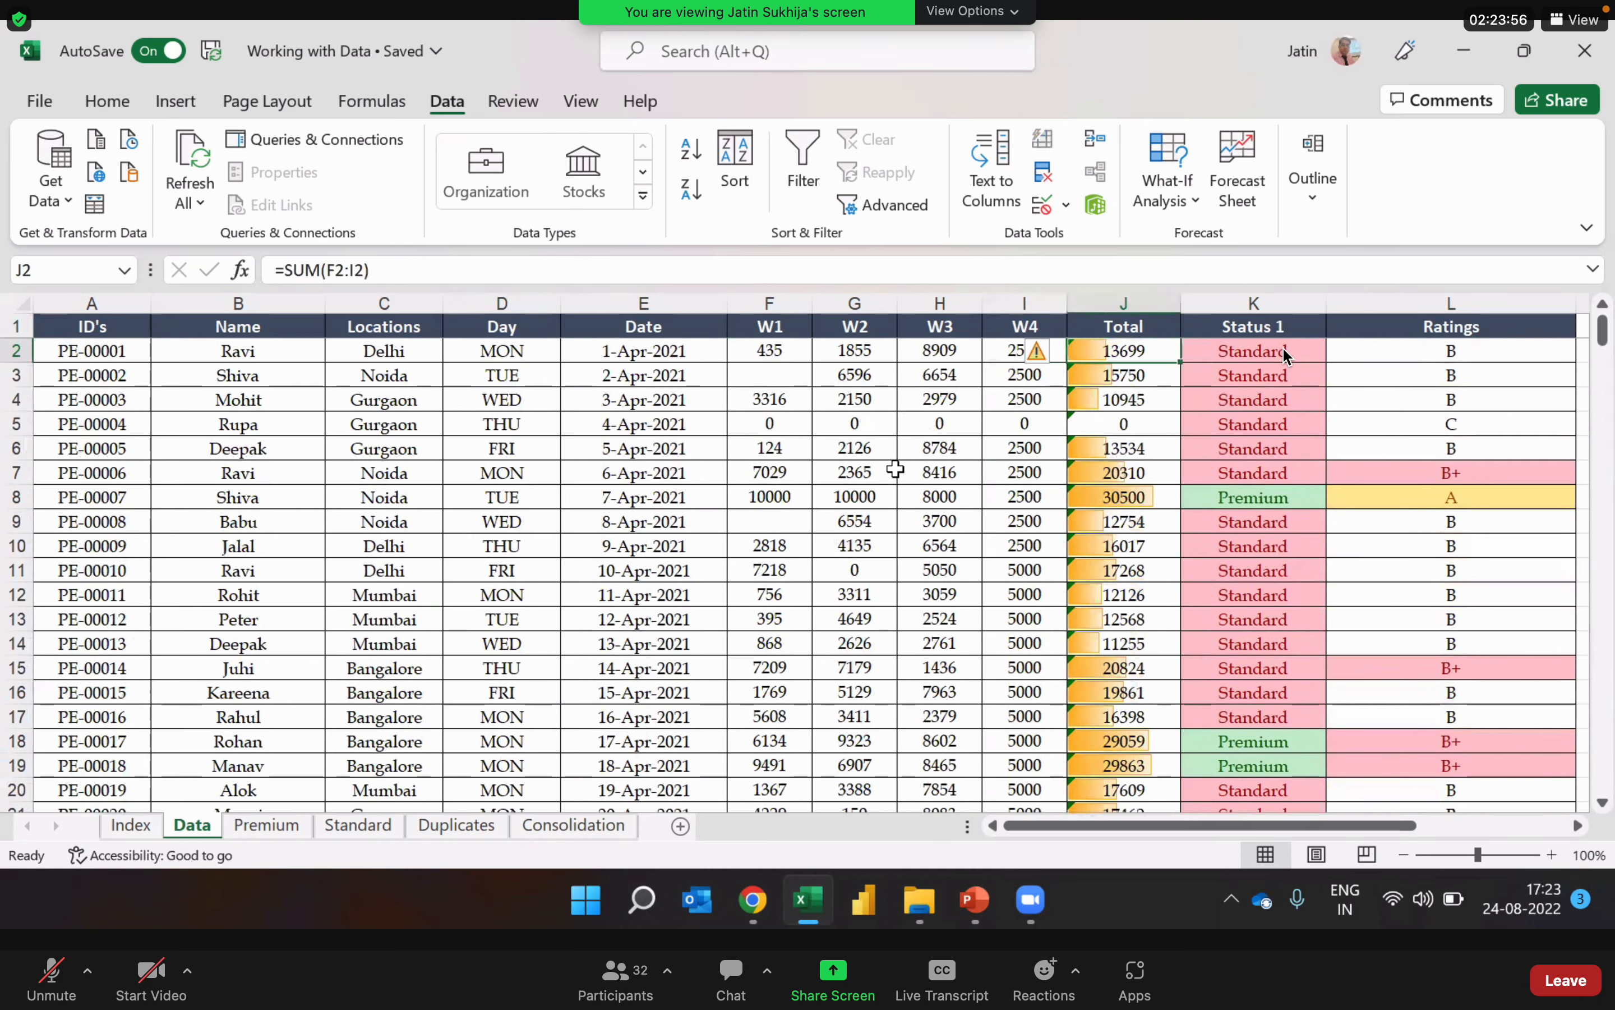
# Step: Select the entire data table, including its headers, starting from the first record's W2 cell
pyautogui.press('Left')
pyautogui.press('Left')
pyautogui.press('Left')
pyautogui.hotkey('ctrl', 'a')
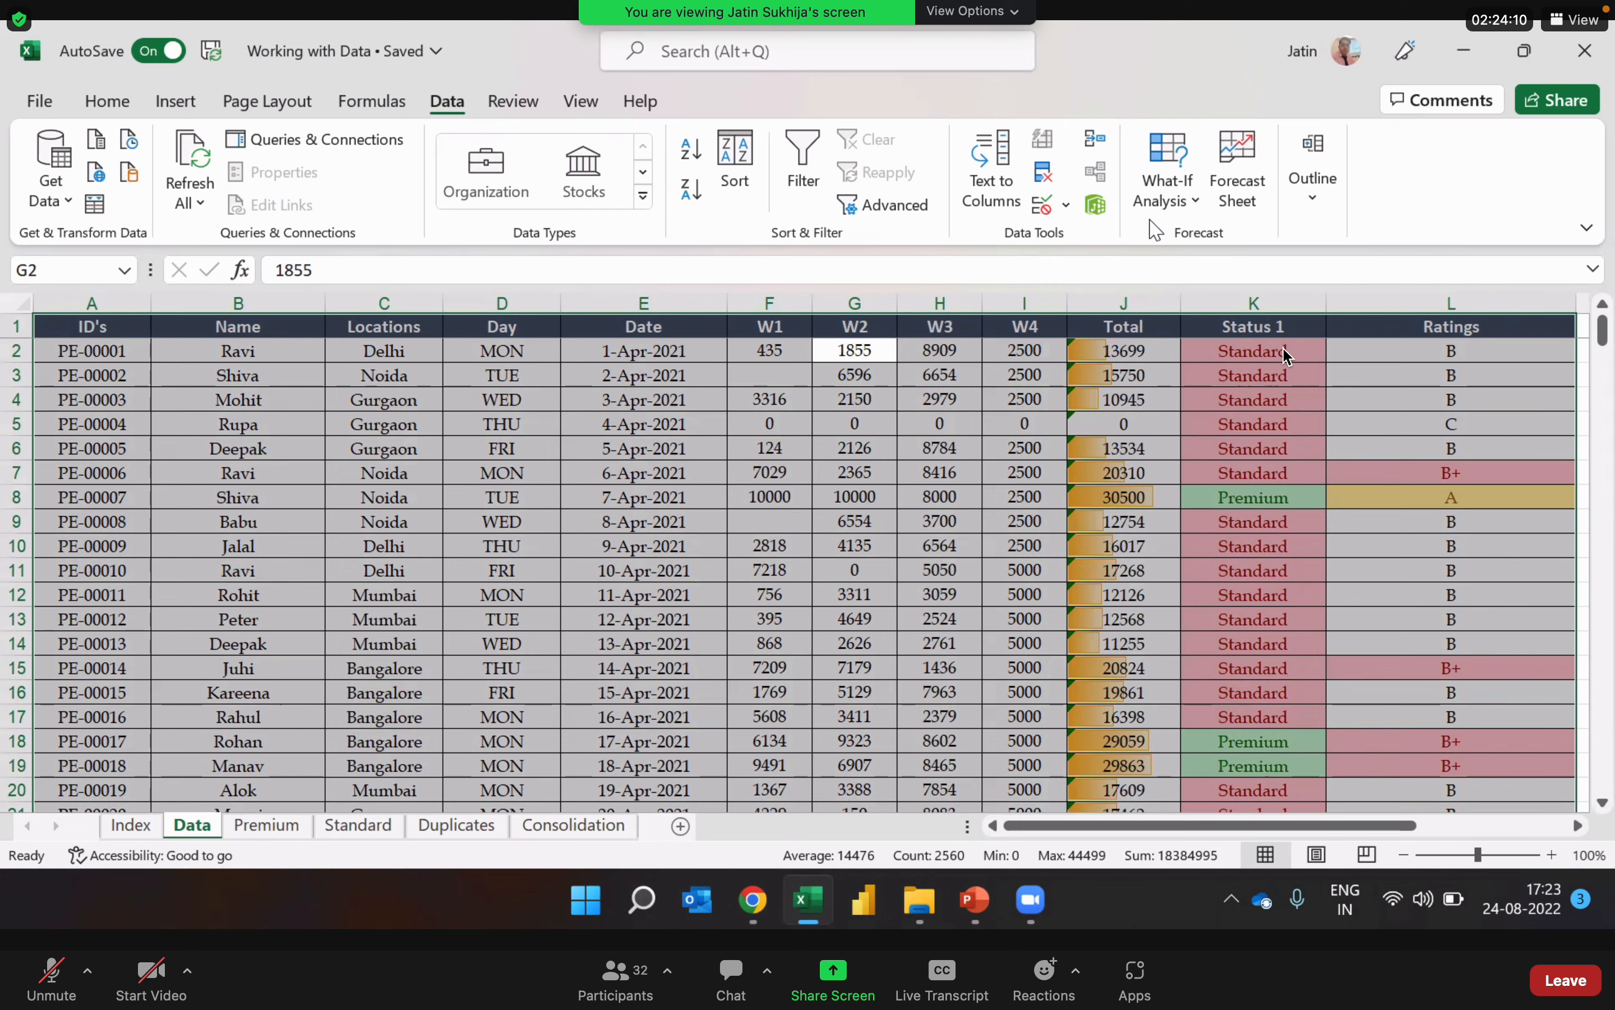
pyautogui.press('super+Down')
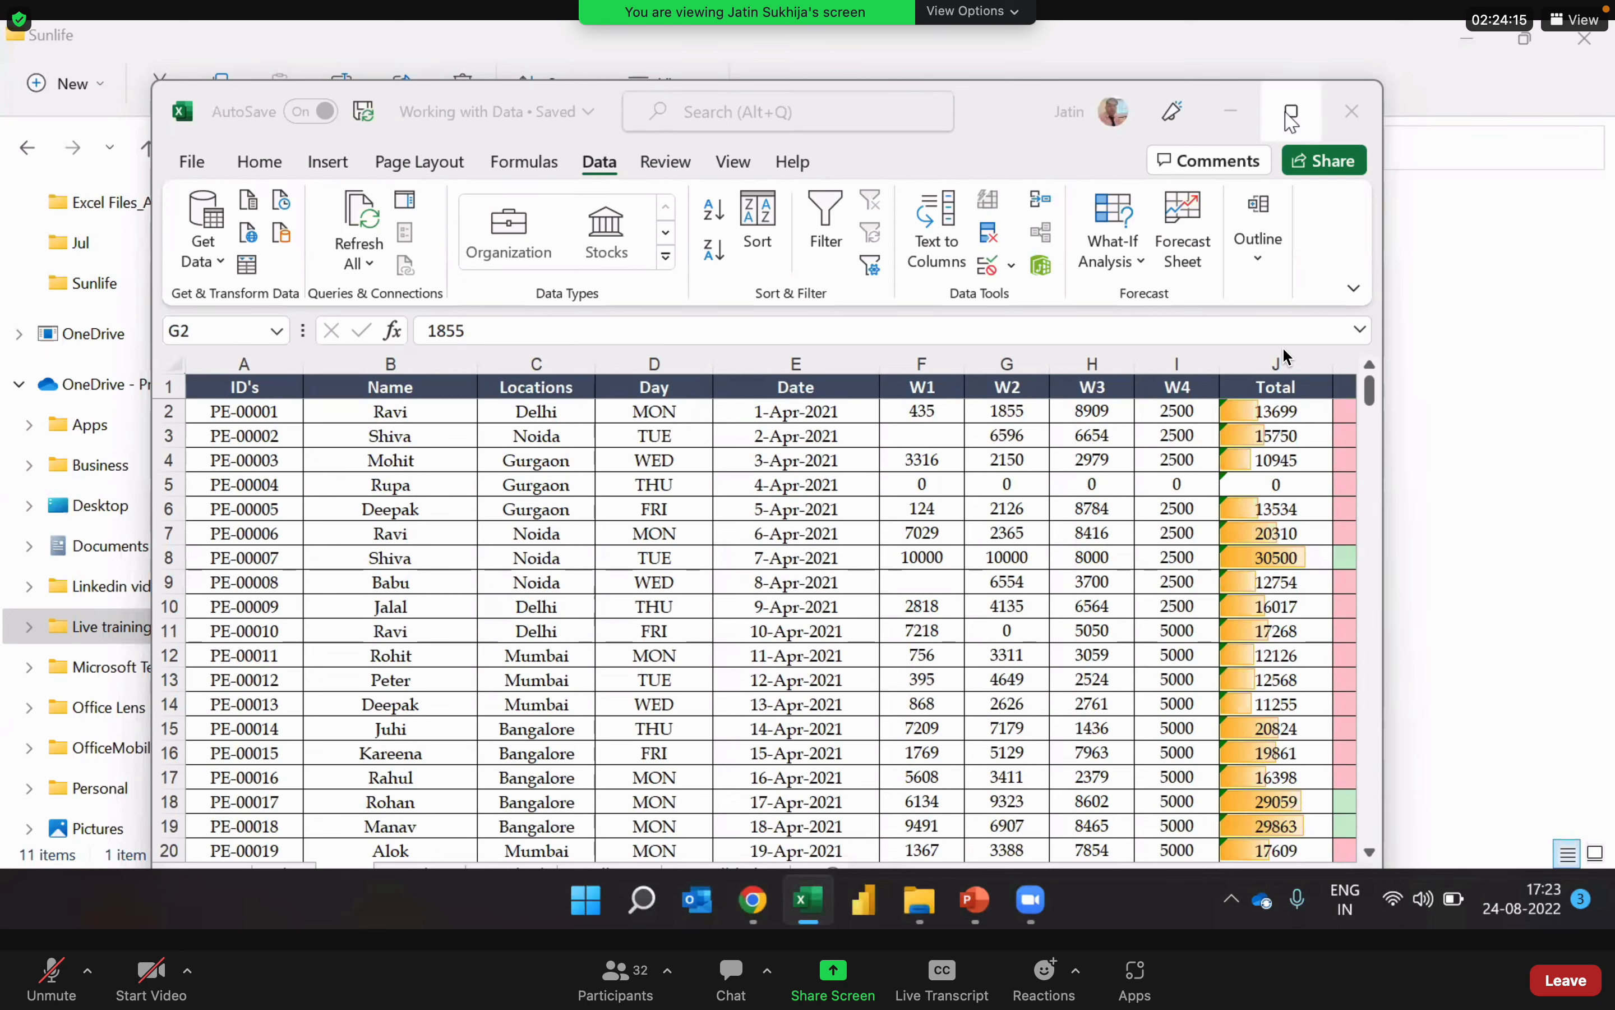
pyautogui.moveTo(1292, 115)
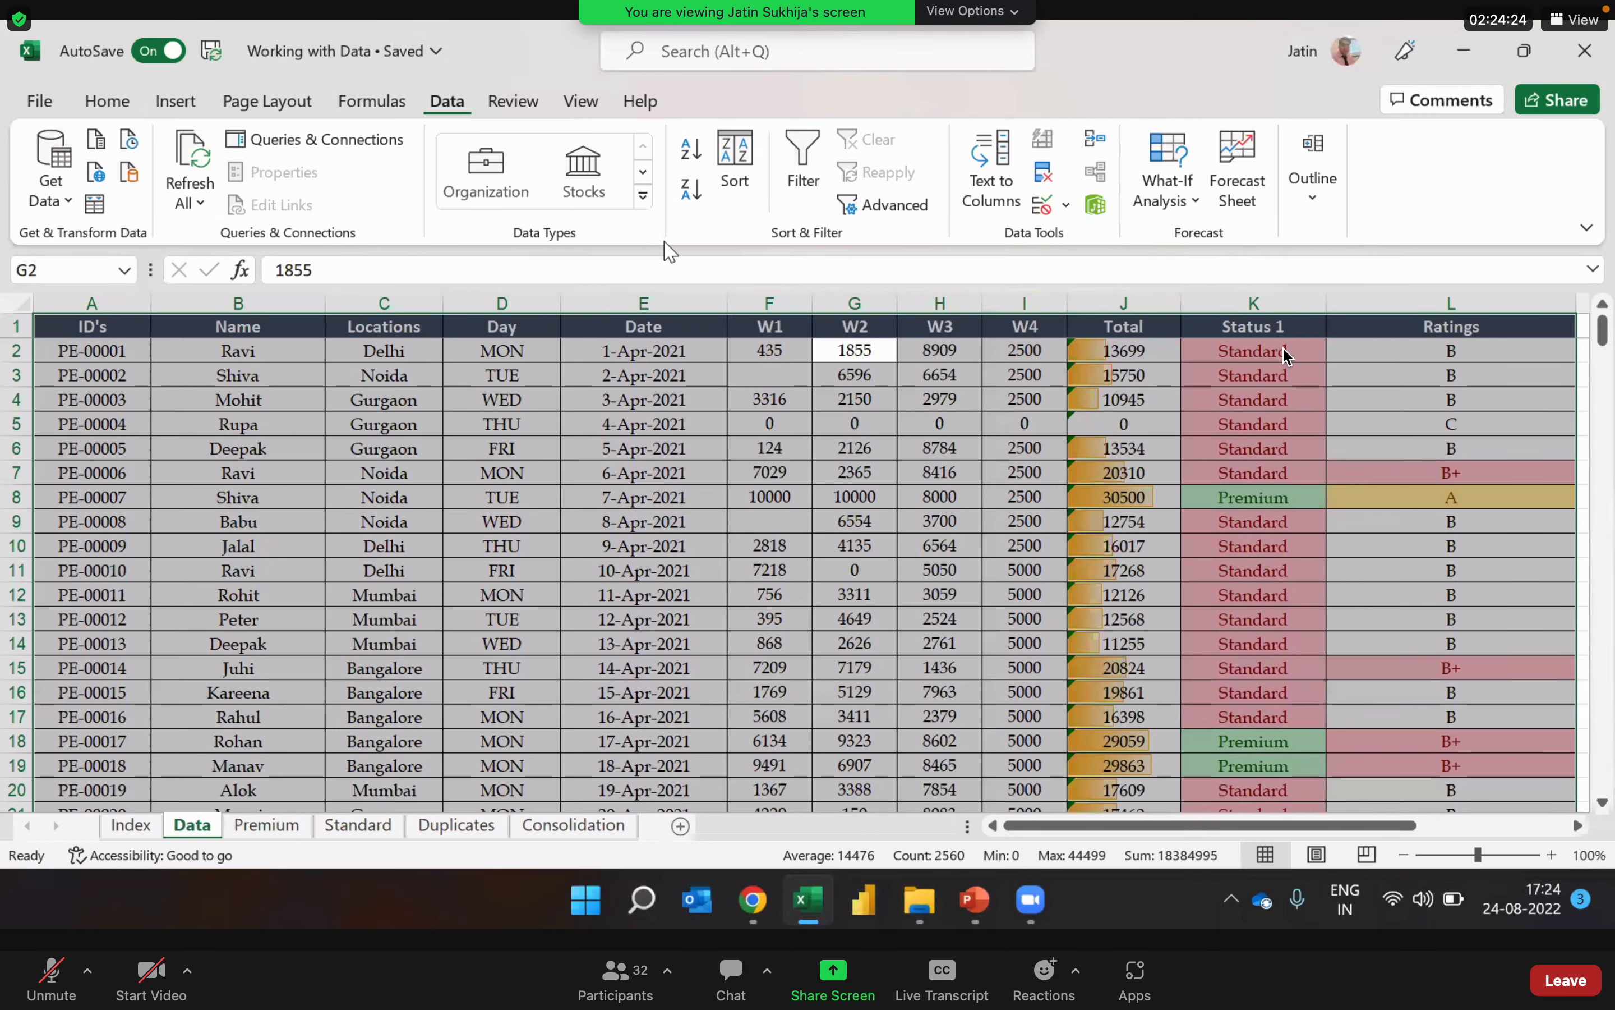
# Step: Set up a sort of the selected table by Total on cell values, ordered Largest to Smallest
pyautogui.click(742, 167)
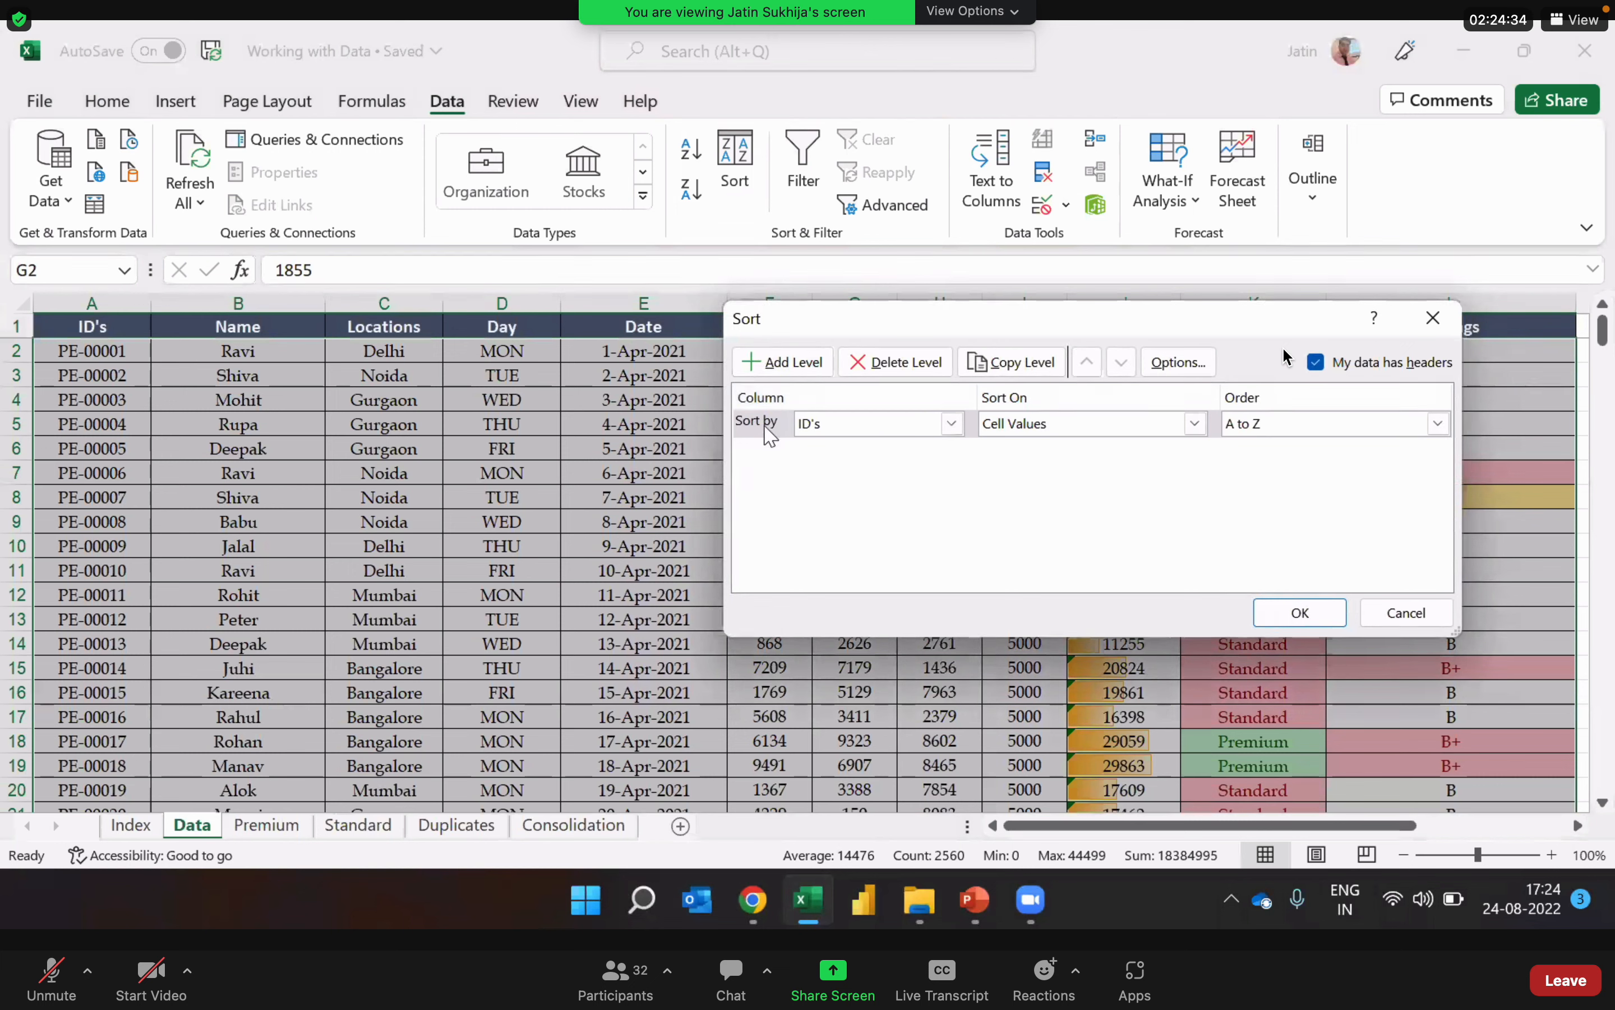
pyautogui.click(857, 435)
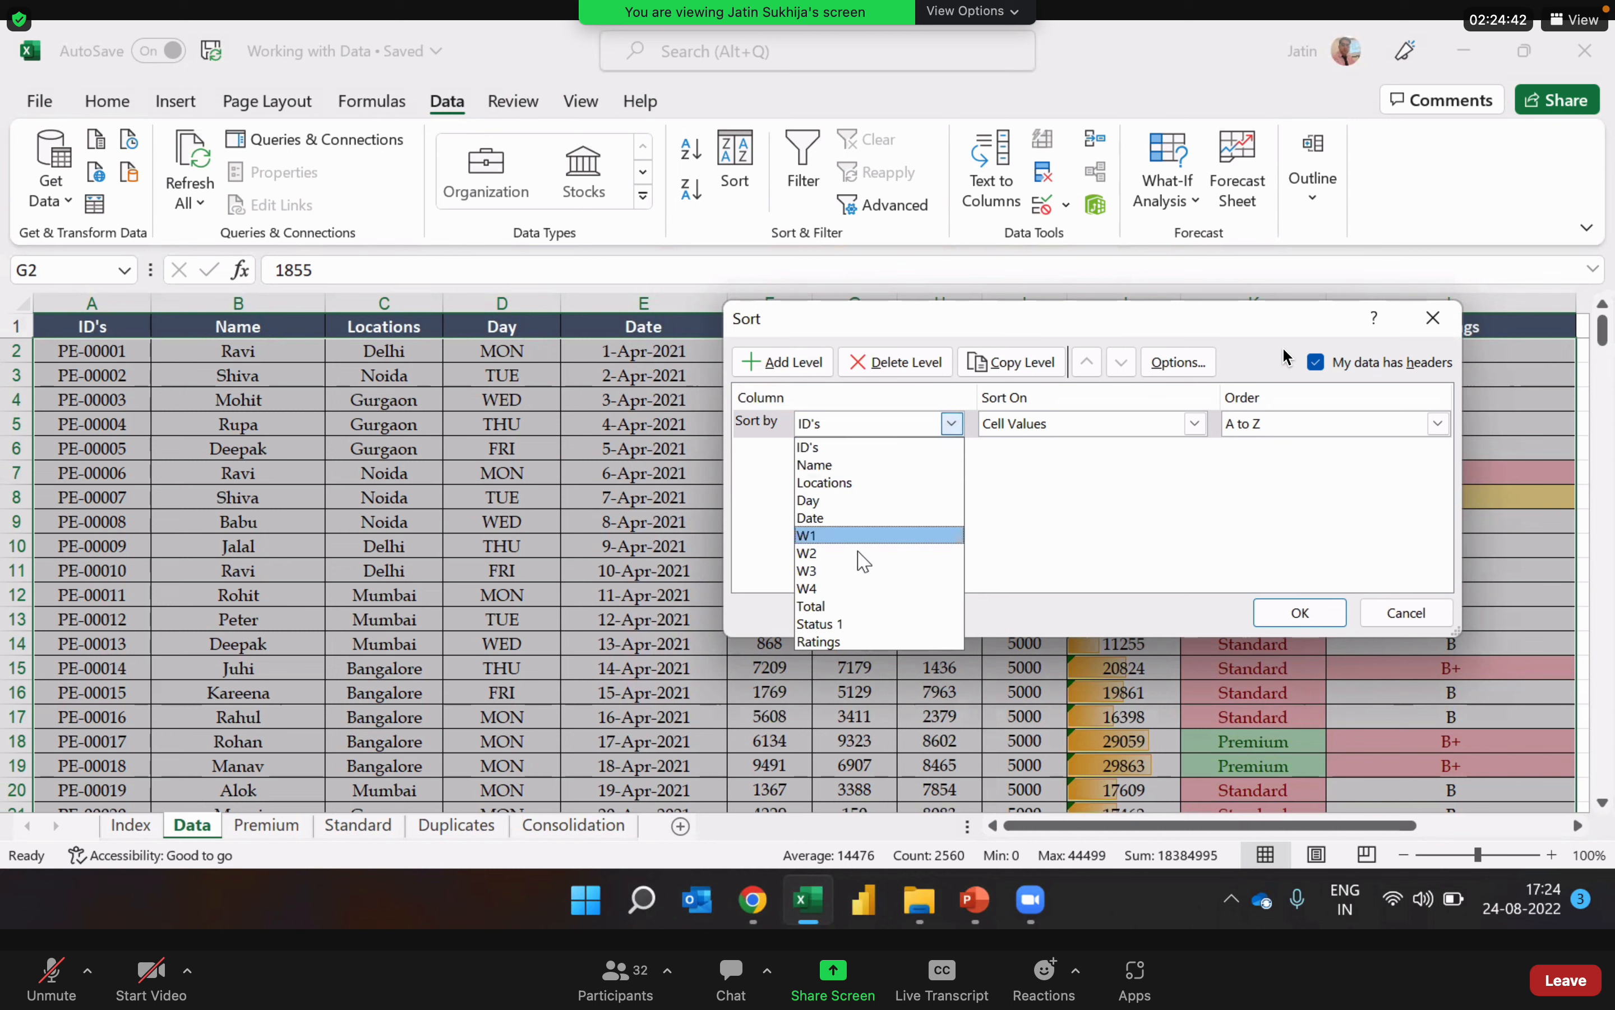
pyautogui.click(863, 606)
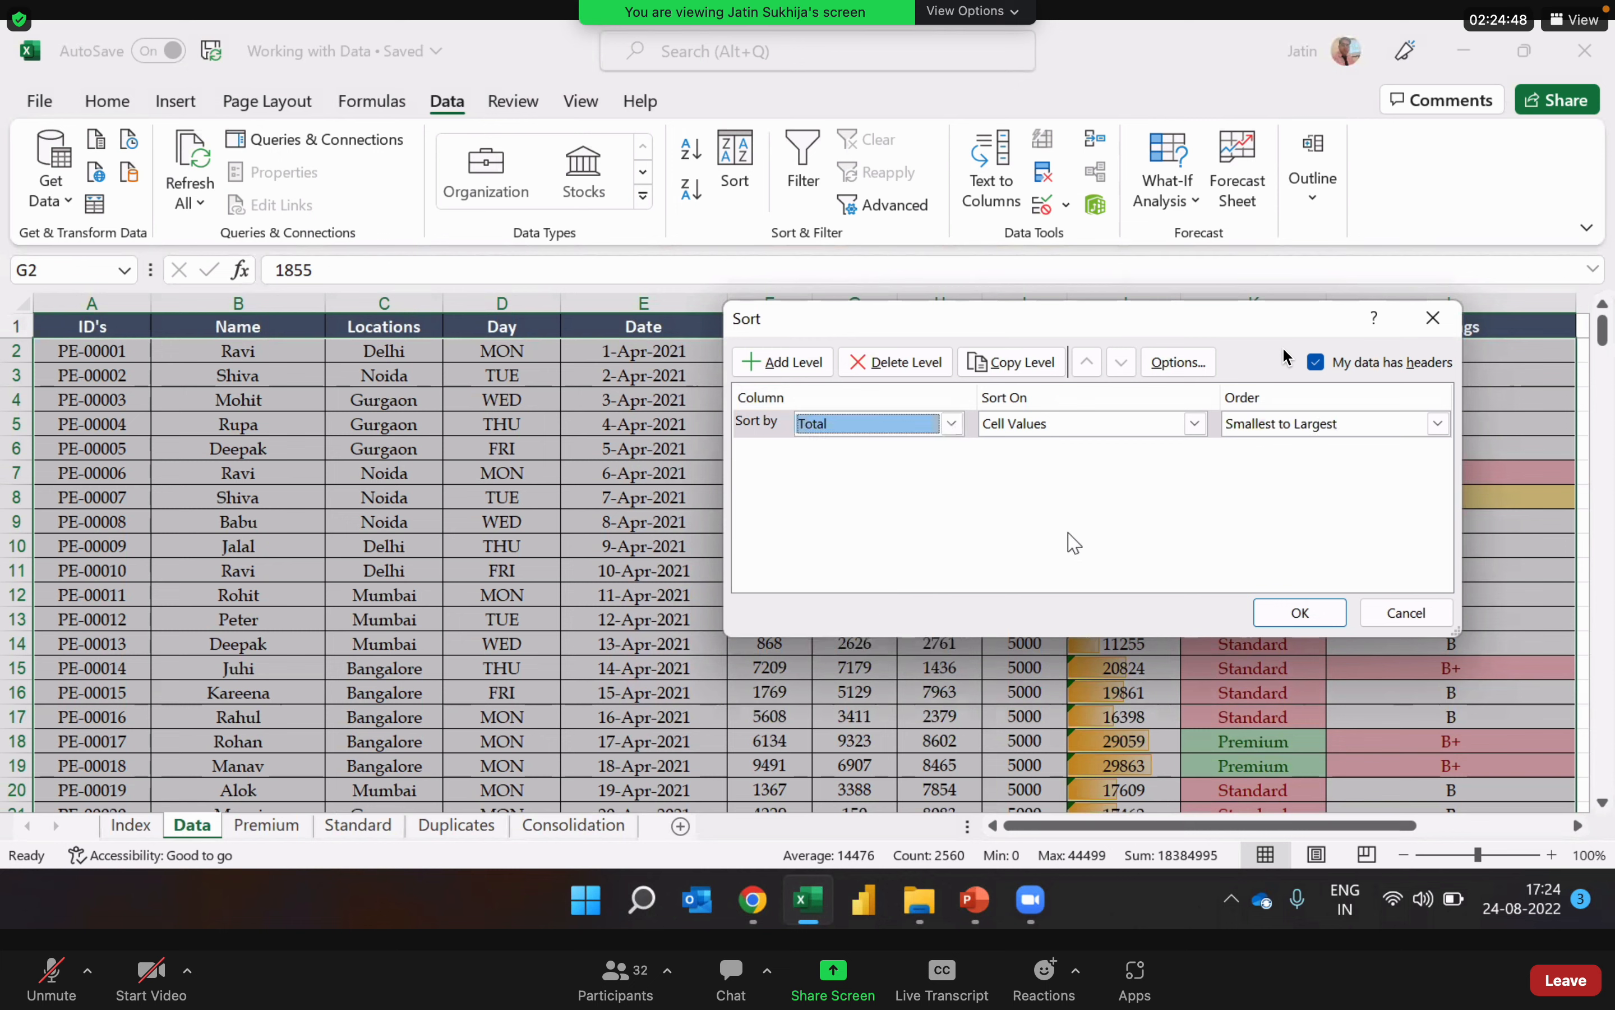
pyautogui.click(1279, 431)
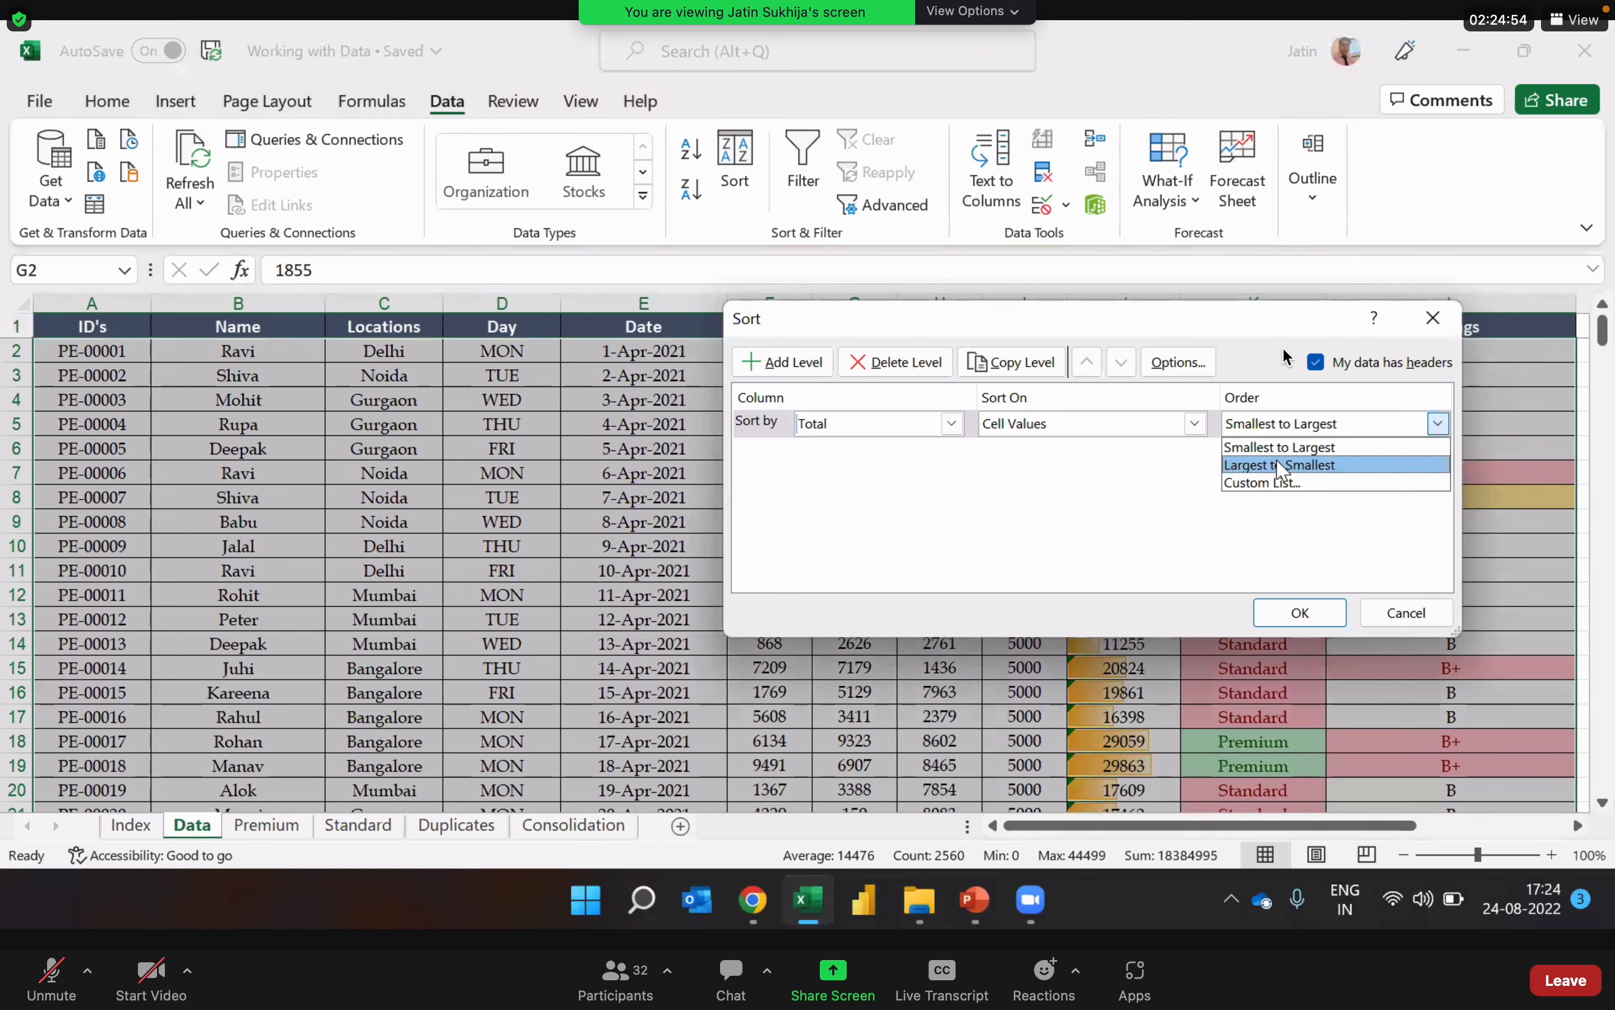
pyautogui.click(1277, 460)
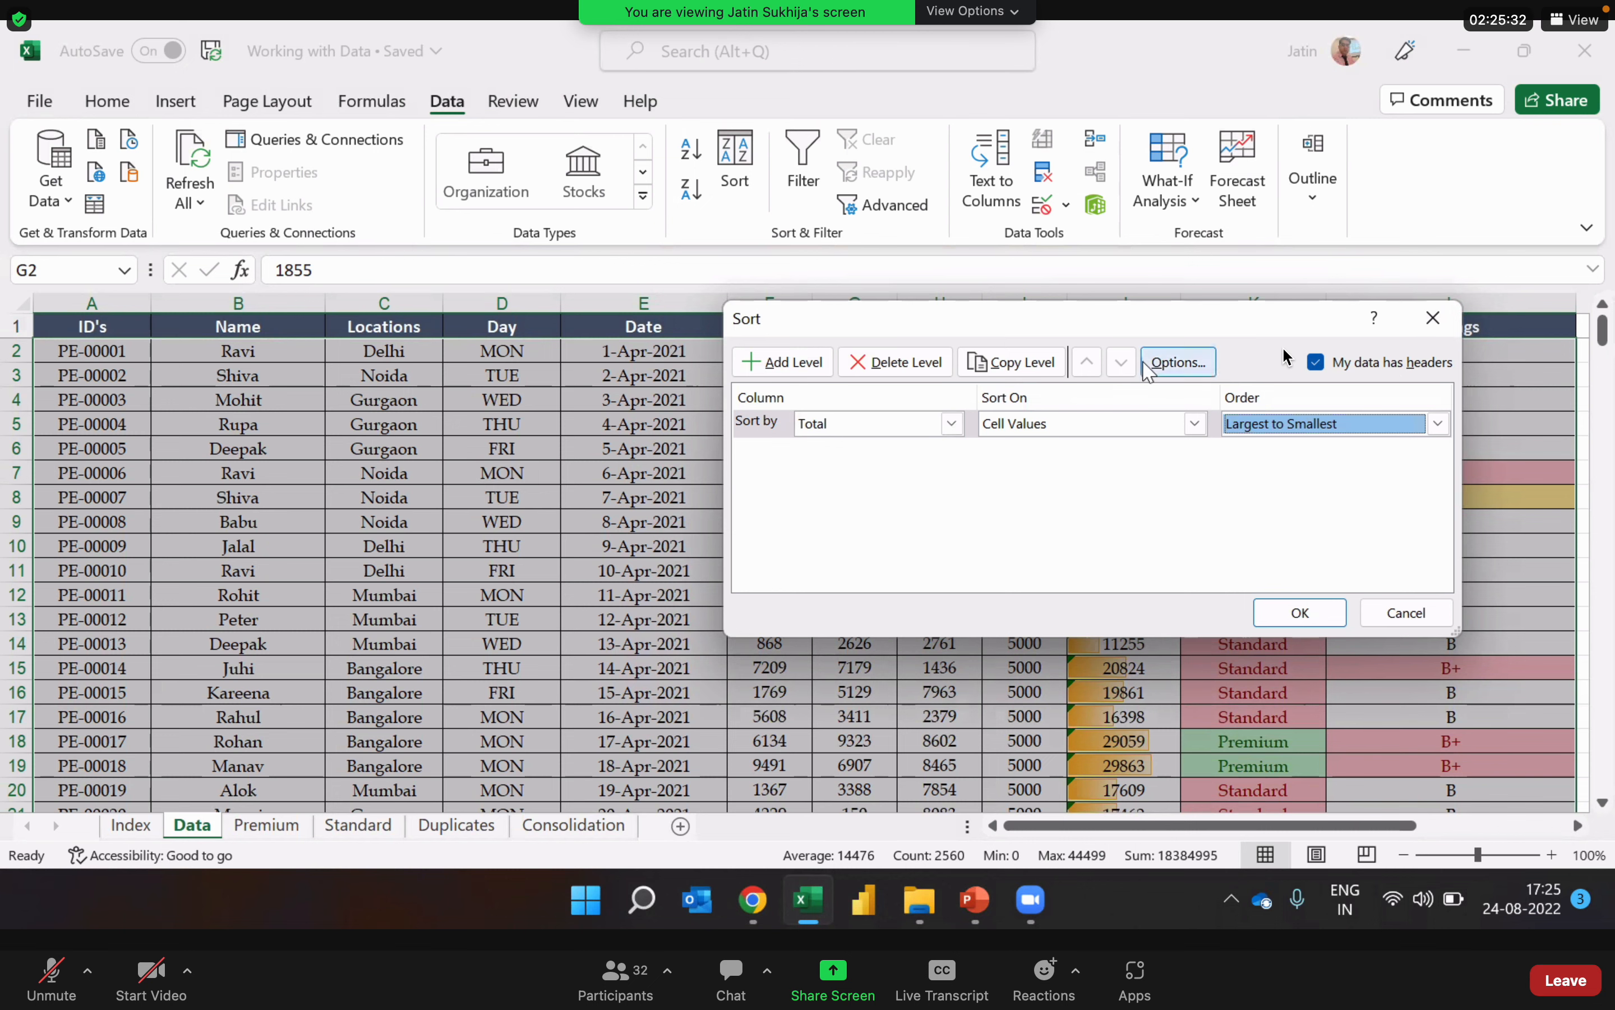
# Step: Switch the sort's data-has-headers option off and back on to compare column letters with header names
pyautogui.moveTo(1113, 327); pyautogui.dragTo(1104, 444)
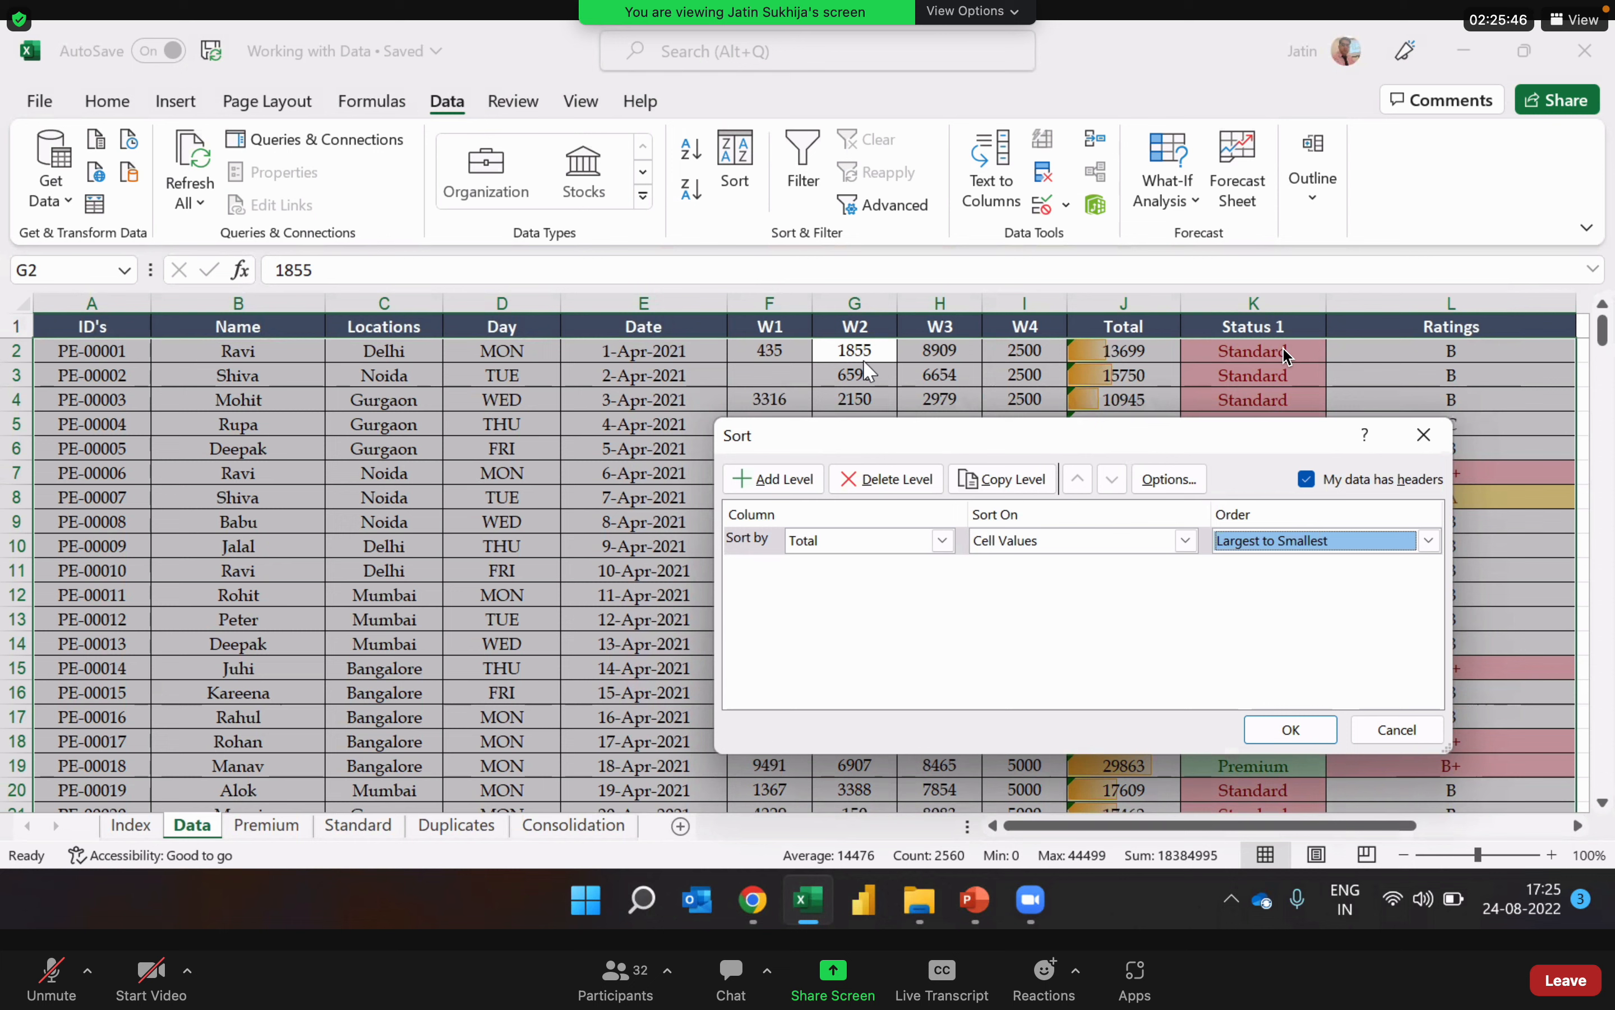
pyautogui.click(1309, 481)
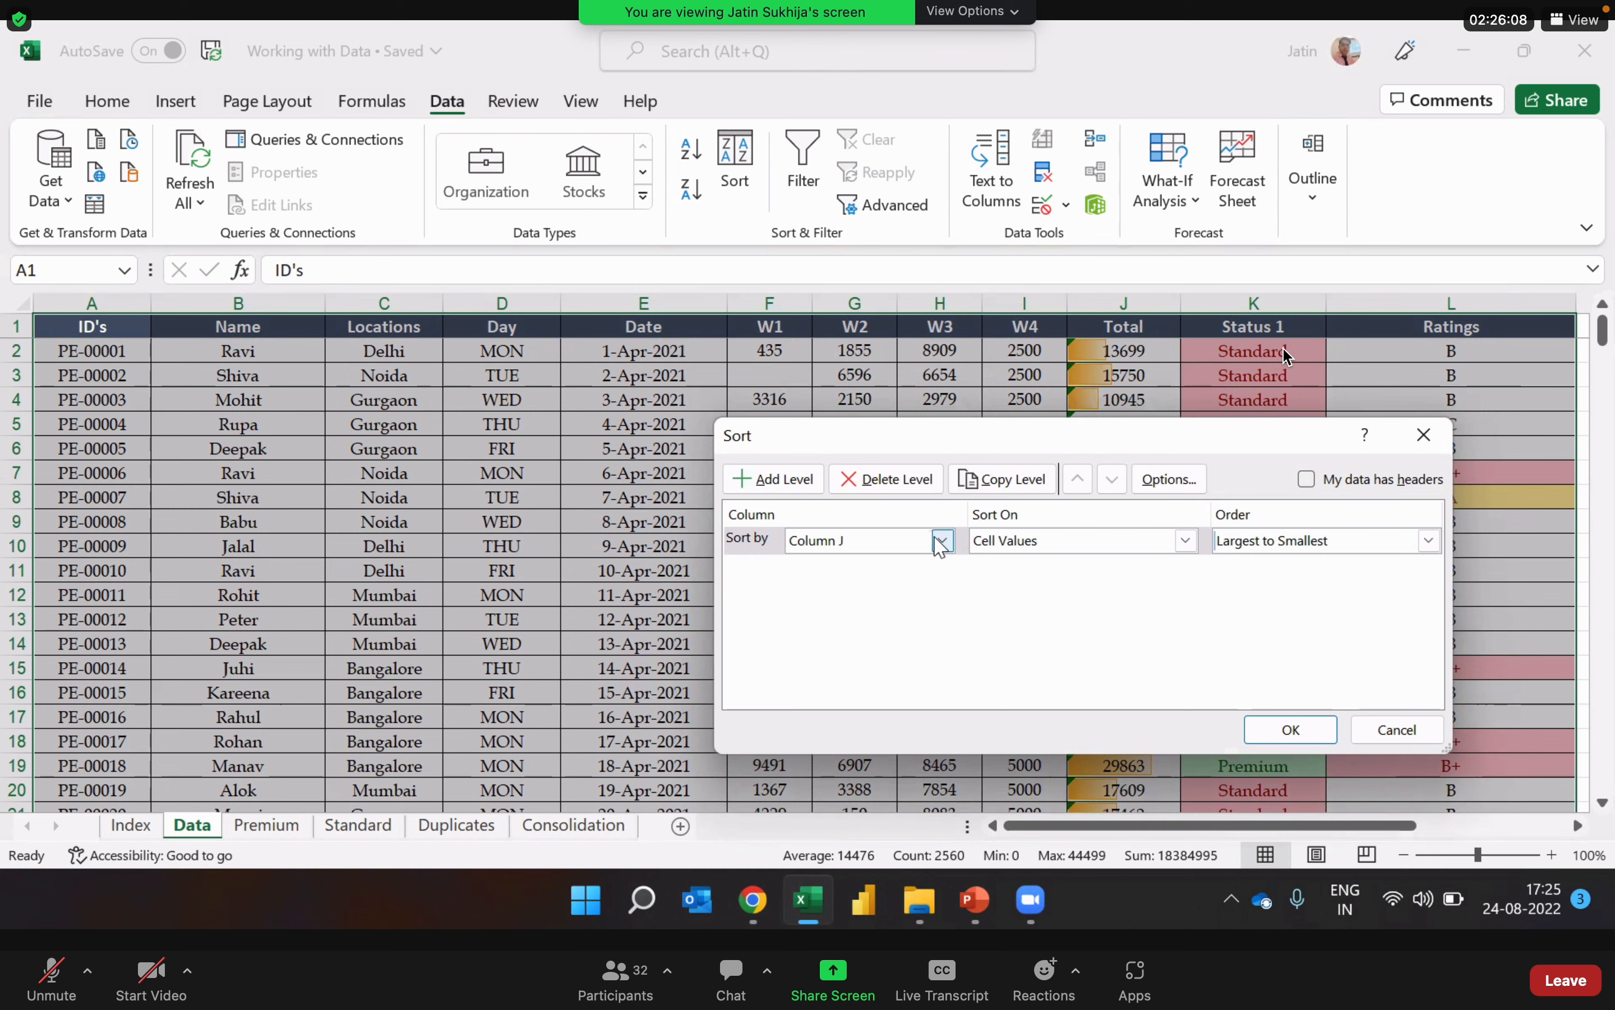
pyautogui.click(1307, 479)
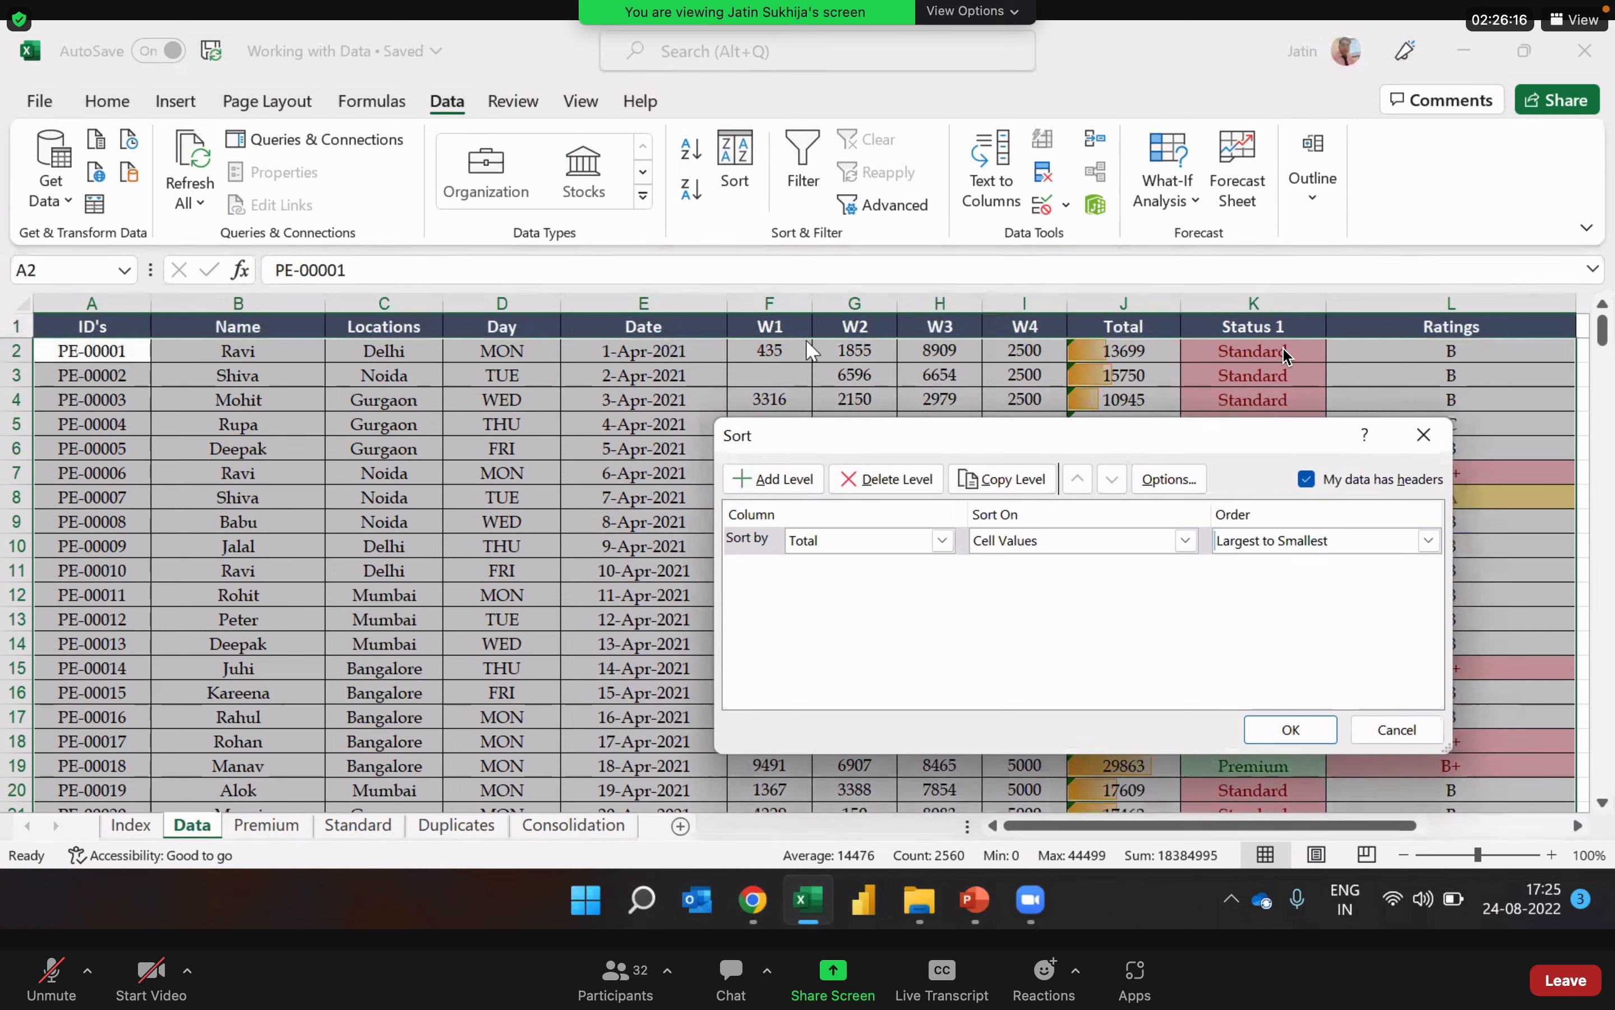
# Step: Reselect Total as the sort column and apply the largest-to-smallest sort to the table
pyautogui.click(943, 541)
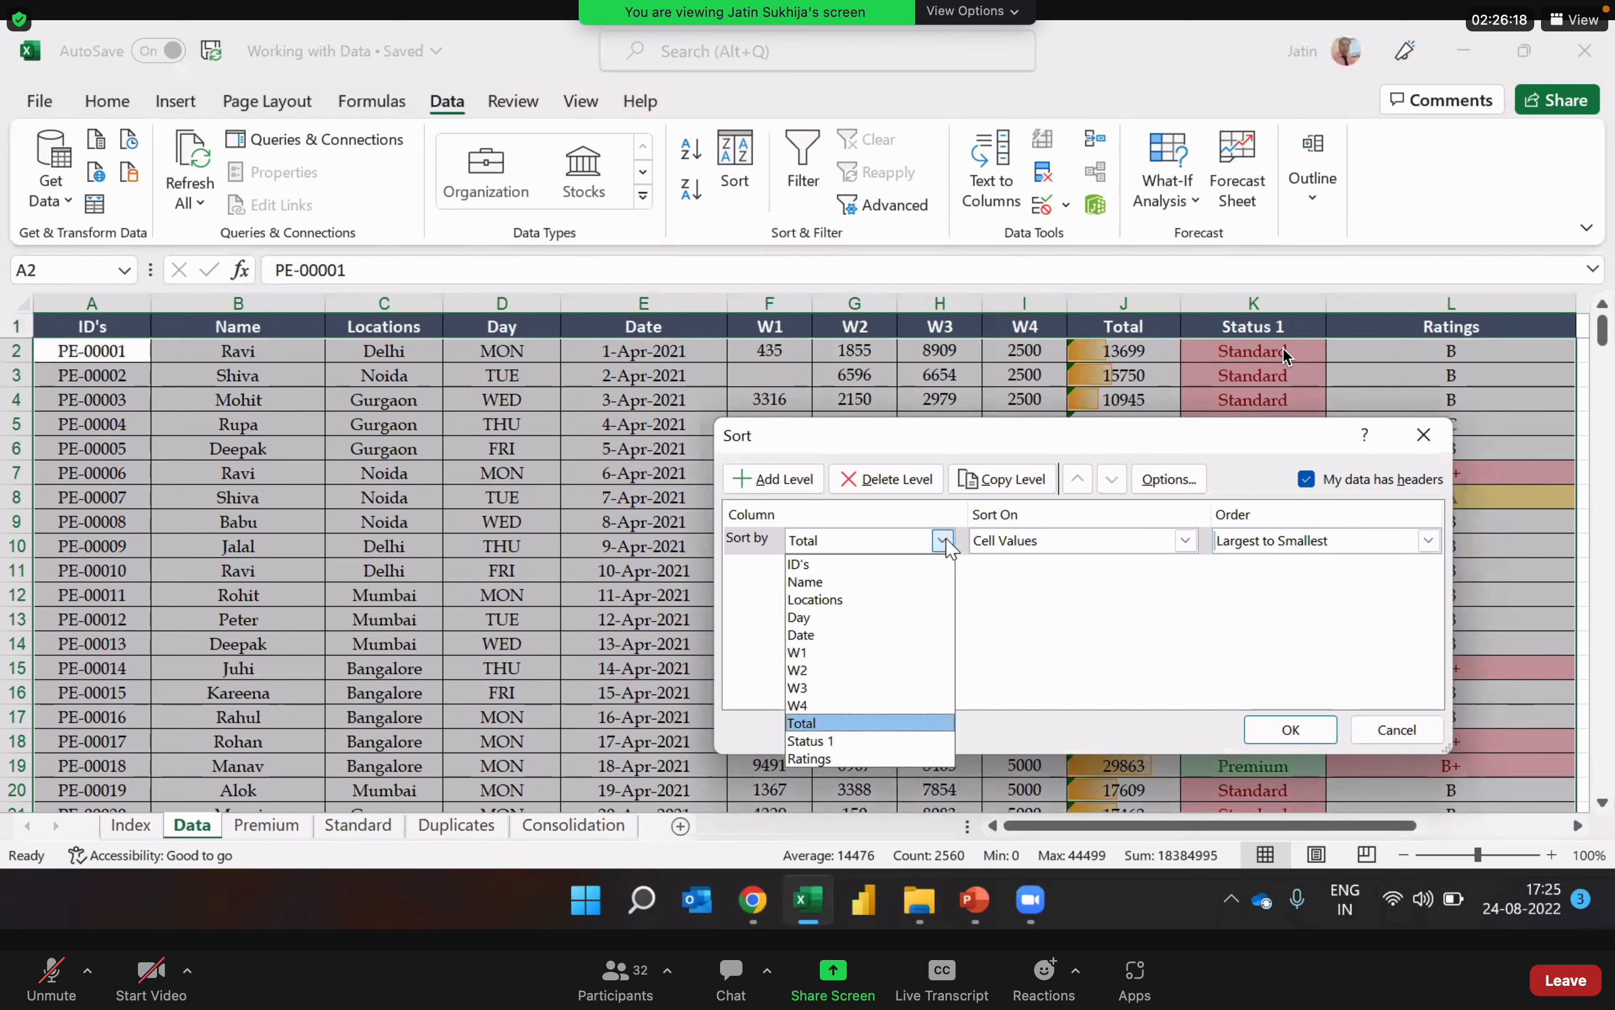
pyautogui.click(898, 724)
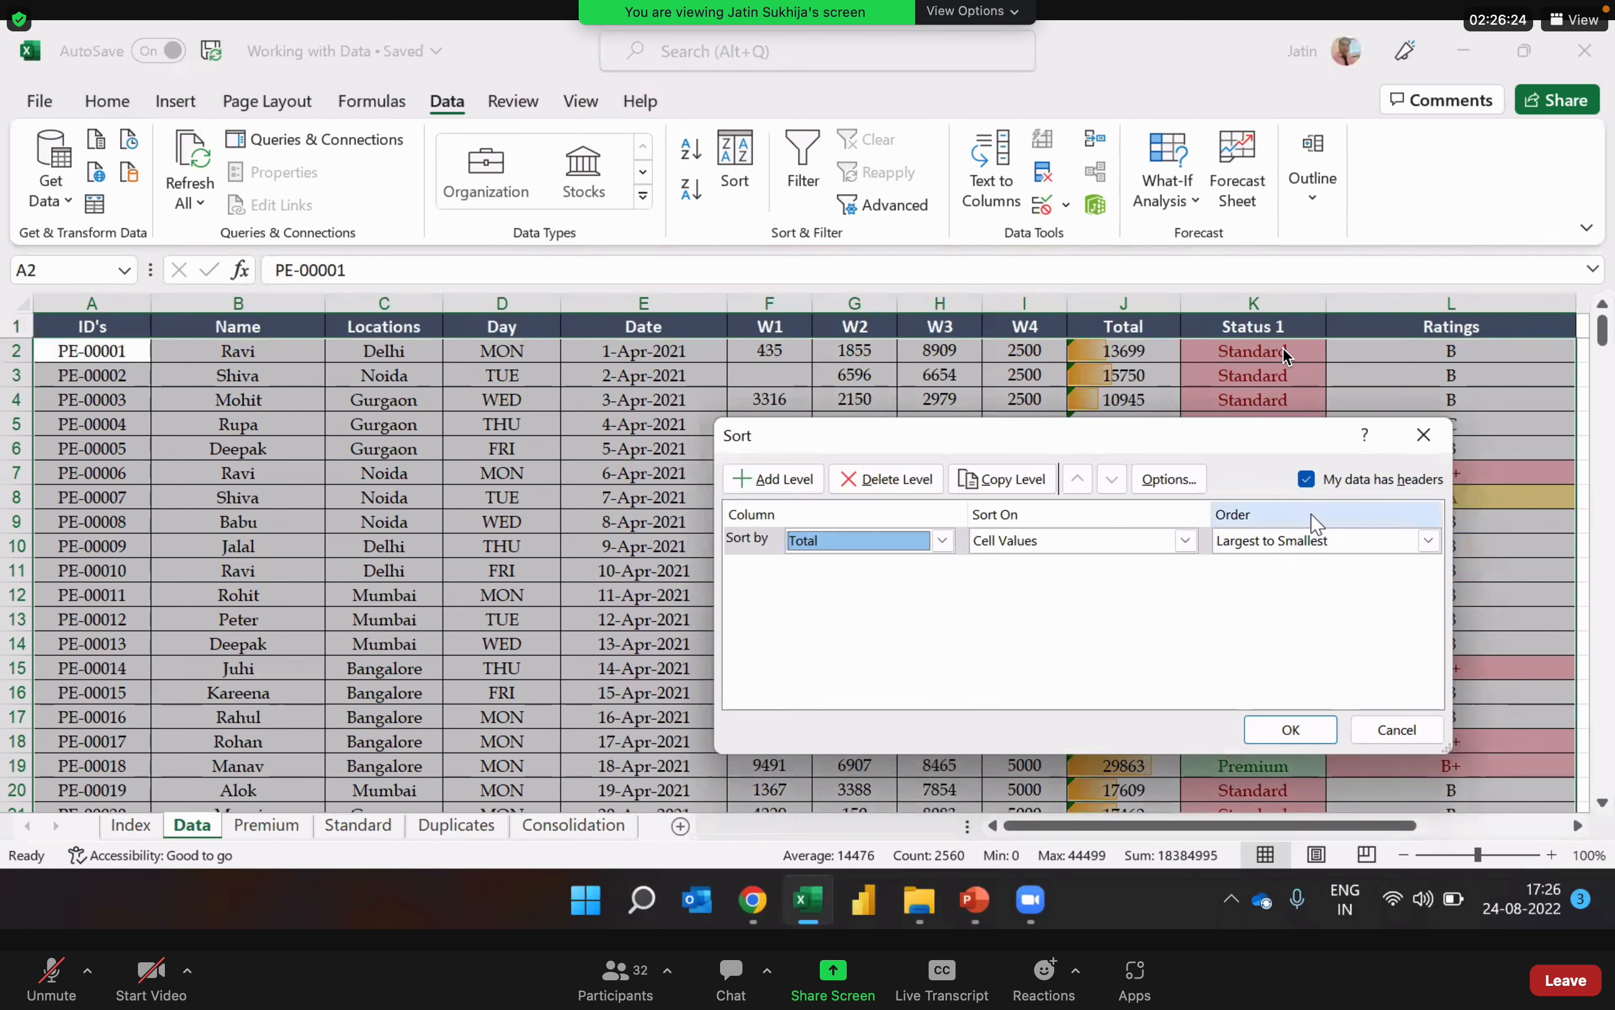
pyautogui.click(1292, 730)
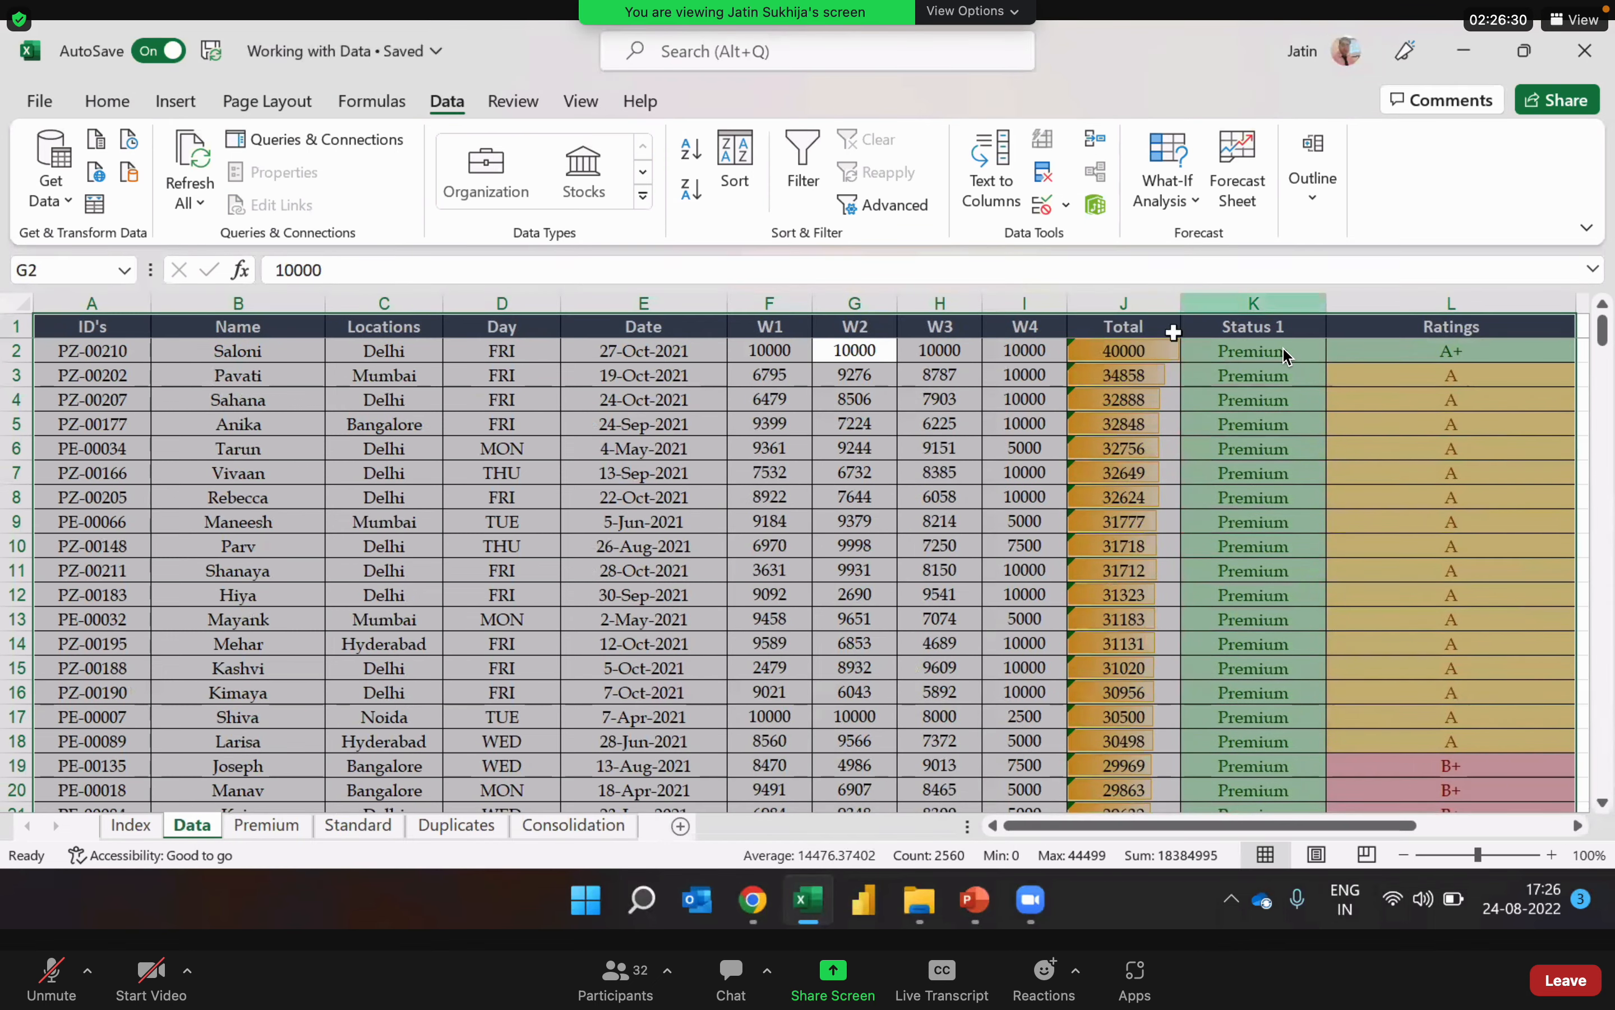
# Step: Inspect the first record's total and the IDs of the top records in the sorted table
pyautogui.click(1134, 361)
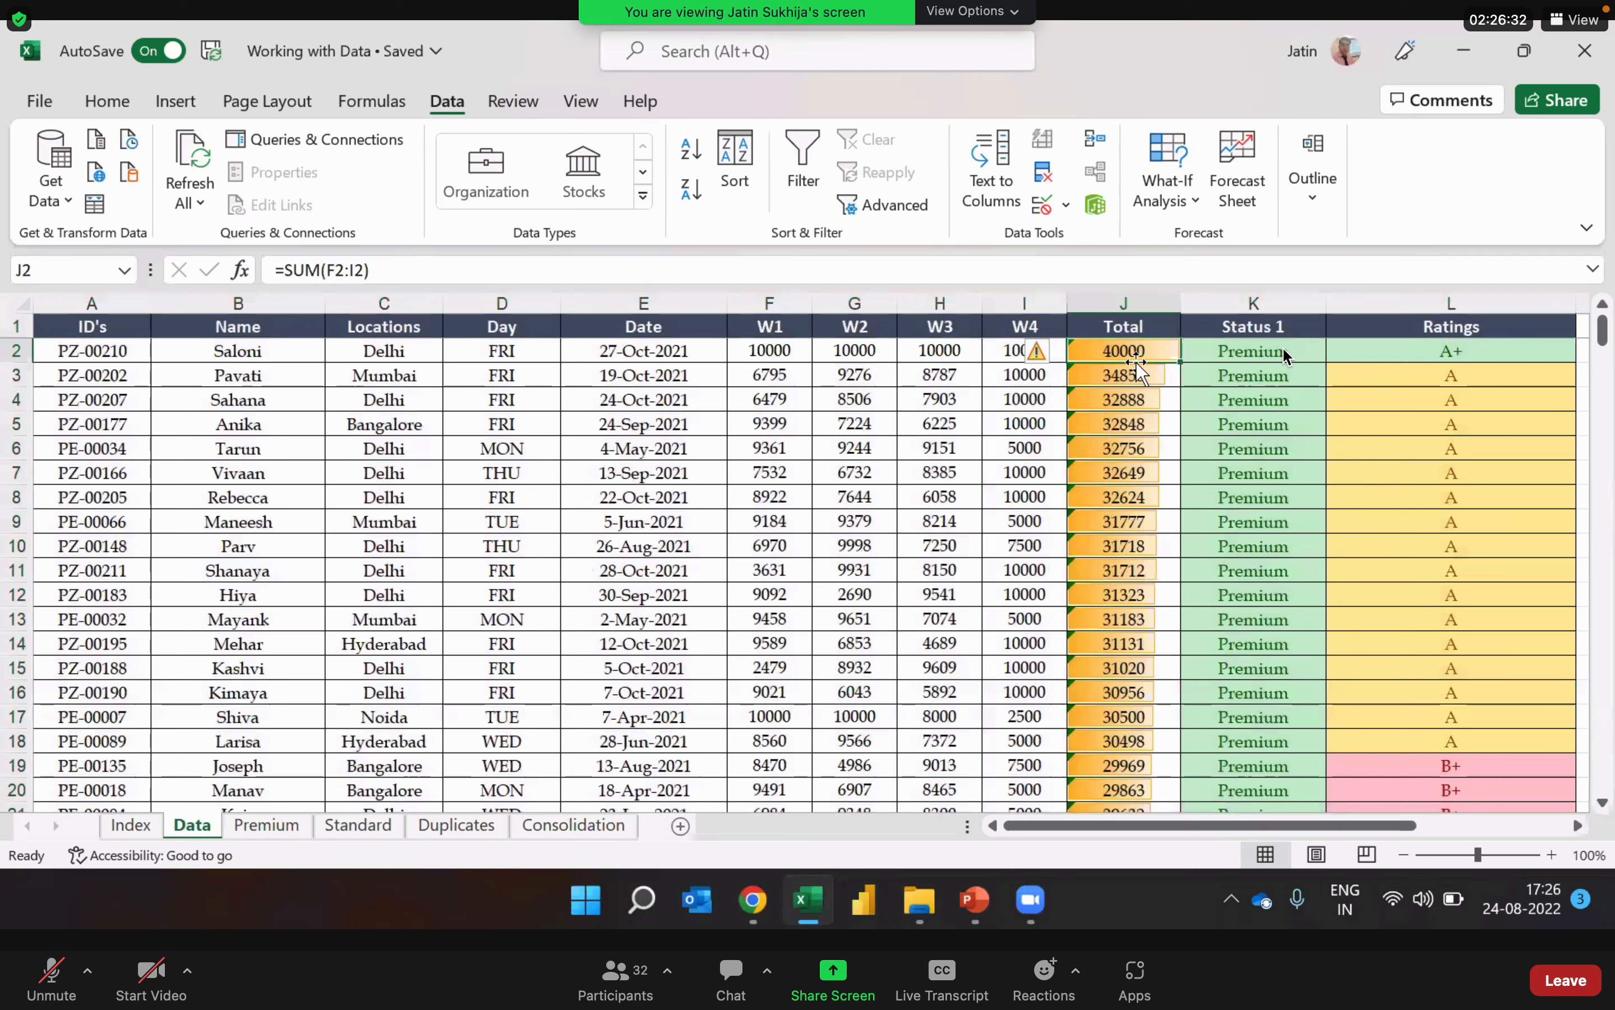
pyautogui.click(111, 356)
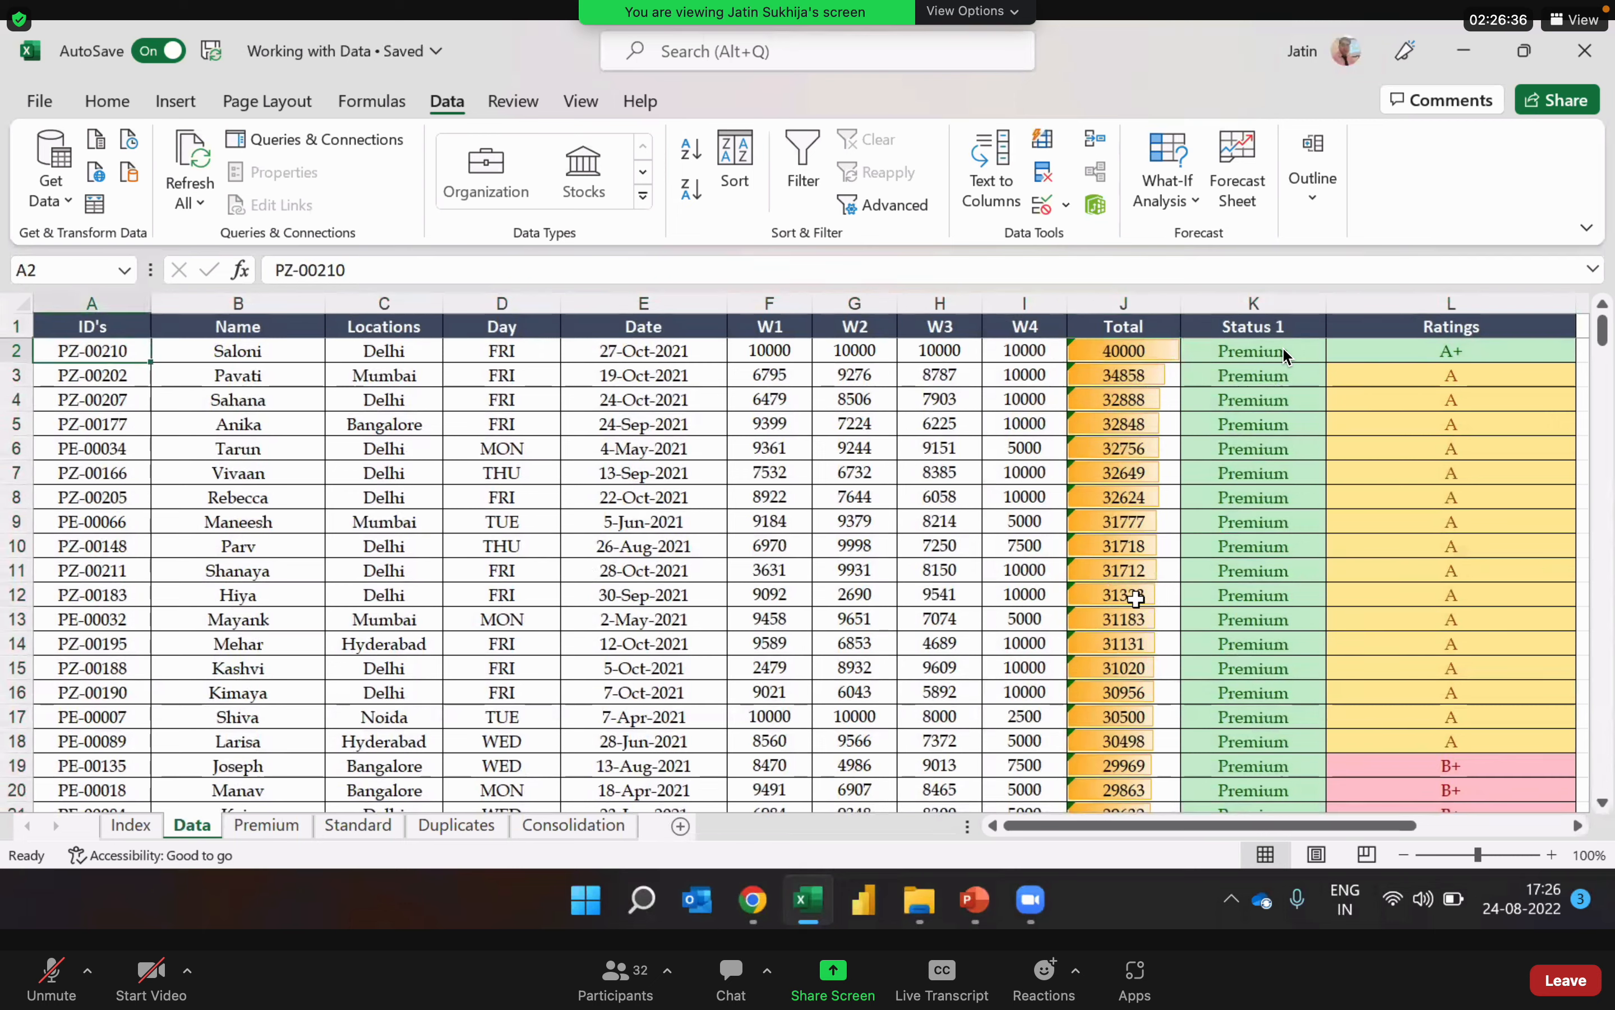
pyautogui.press('Down')
pyautogui.press('Down')
pyautogui.press('Down')
pyautogui.press('Down')
pyautogui.press('Down')
pyautogui.press('Down')
pyautogui.press('Down')
pyautogui.press('Down')
pyautogui.press('Down')
pyautogui.press('Down')
pyautogui.press('Down')
pyautogui.press('Down')
pyautogui.press('Down')
pyautogui.press('Down')
pyautogui.press('Down')
pyautogui.press('Down')
pyautogui.press('Down')
pyautogui.press('Down')
pyautogui.press('Down')
pyautogui.press('Down')
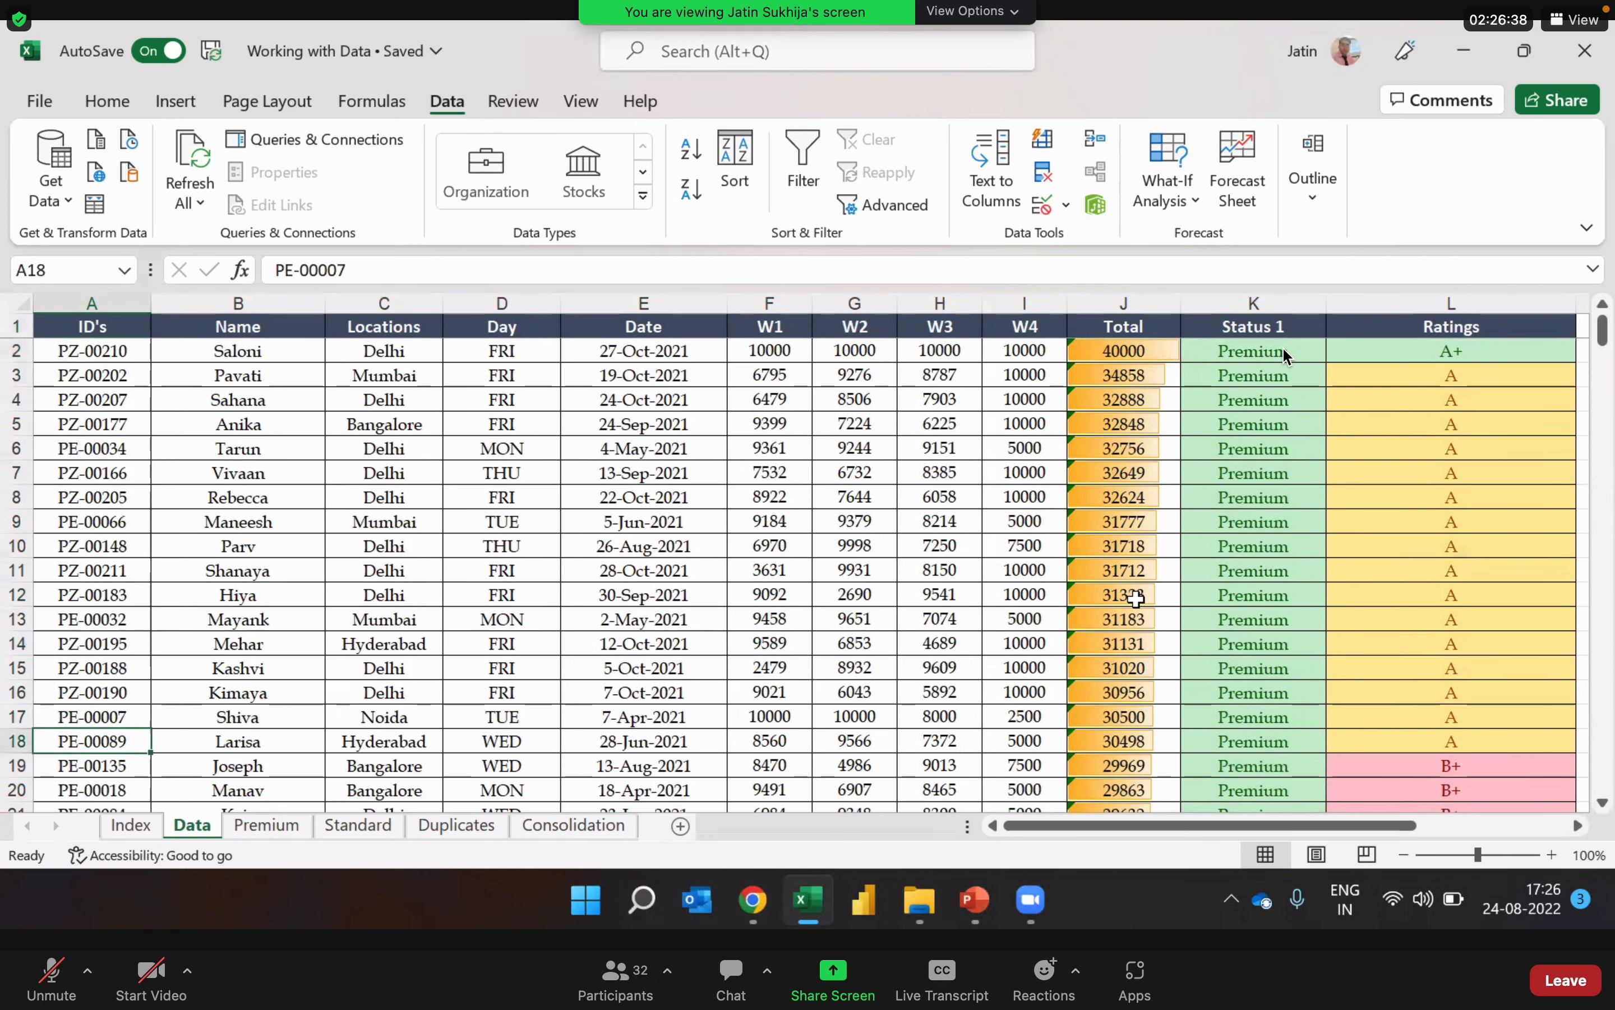
# Step: Check the descending order of the Total column down to the table's last record
pyautogui.click(1120, 402)
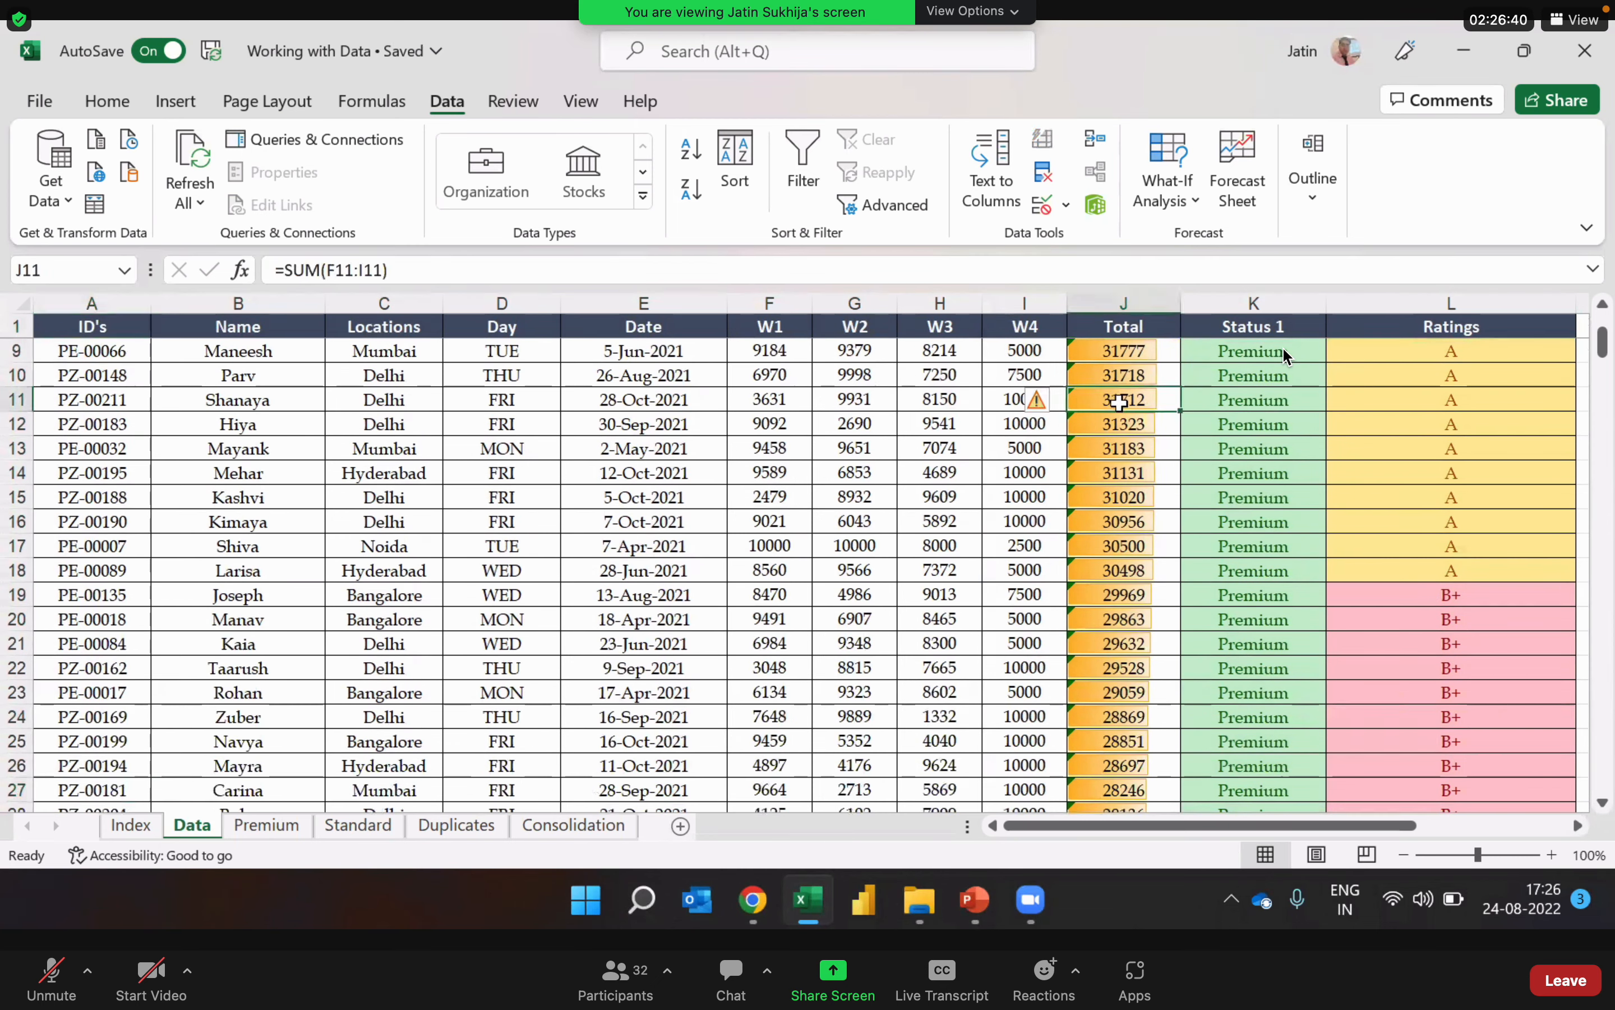
pyautogui.press('Down')
pyautogui.press('Down')
pyautogui.press('Down')
pyautogui.press('Down')
pyautogui.press('Down')
pyautogui.press('Down')
pyautogui.press('Down')
pyautogui.press('Down')
pyautogui.press('Down')
pyautogui.press('Down')
pyautogui.press('Down')
pyautogui.press('Down')
pyautogui.press('Down')
pyautogui.press('Down')
pyautogui.press('Down')
pyautogui.press('Down')
pyautogui.press('Down')
pyautogui.press('Down')
pyautogui.press('Down')
pyautogui.press('Down')
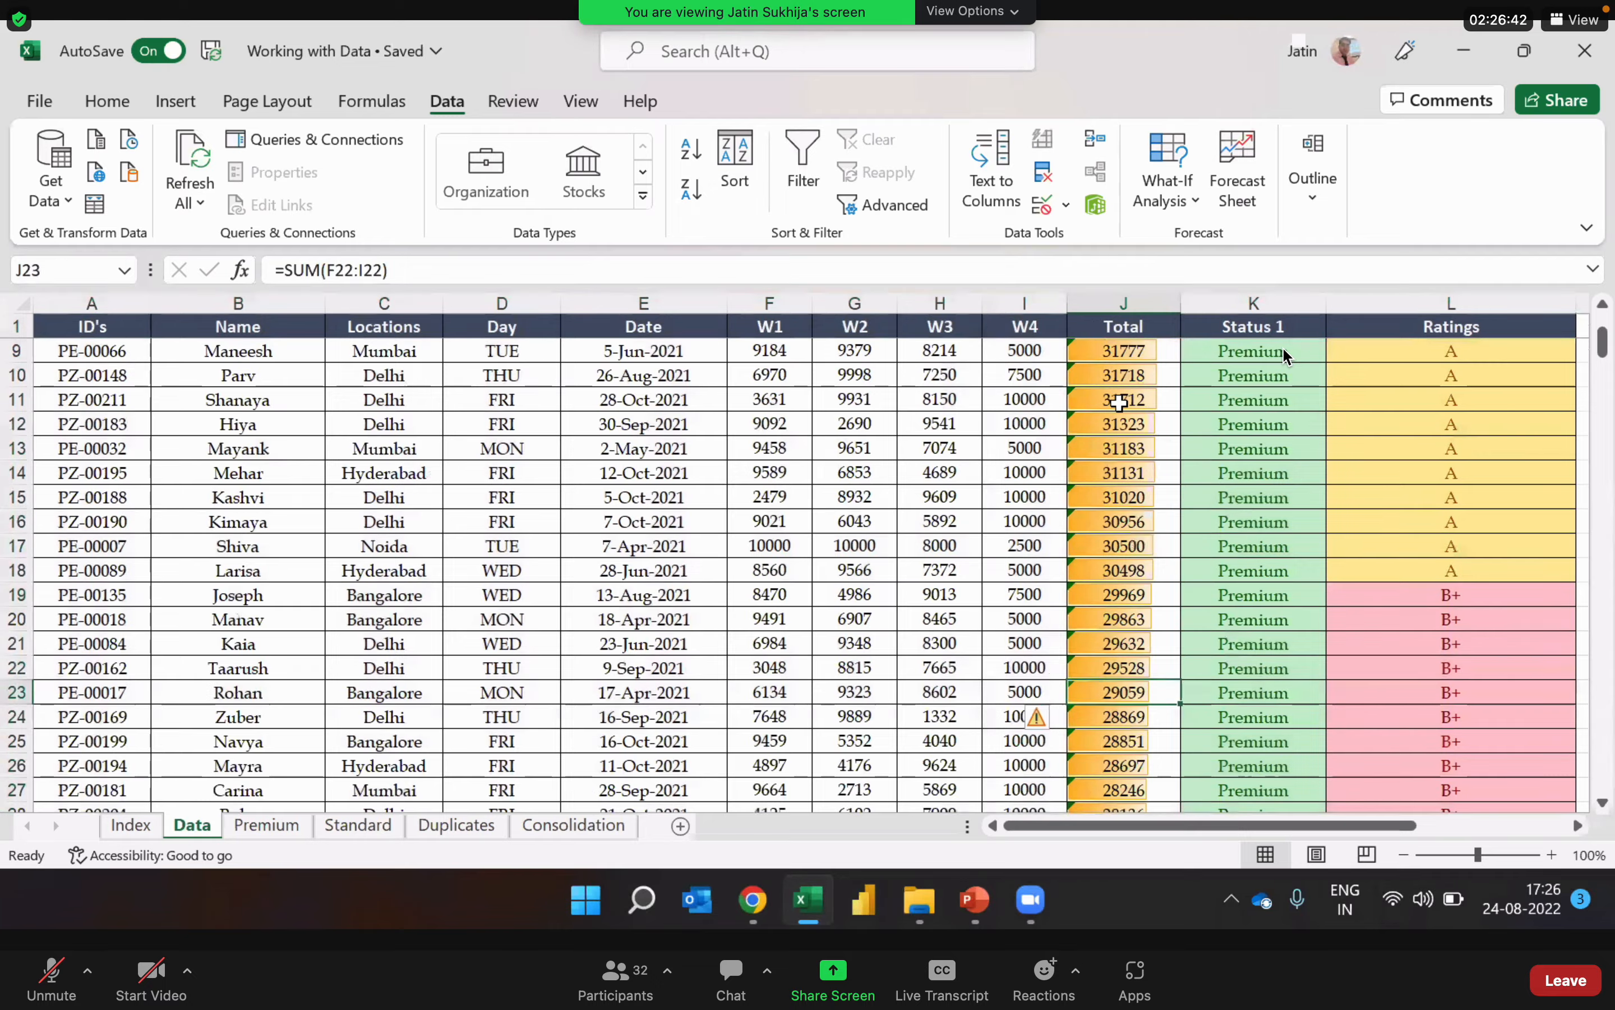
pyautogui.press('Down')
pyautogui.press('Down')
pyautogui.press('Down')
pyautogui.press('Down')
pyautogui.press('Down')
pyautogui.press('Down')
pyautogui.press('Down')
pyautogui.press('Down')
pyautogui.press('Down')
pyautogui.press('Down')
pyautogui.press('Down')
pyautogui.press('Down')
pyautogui.press('Down')
pyautogui.press('Down')
pyautogui.press('Down')
pyautogui.press('Down')
pyautogui.press('Down')
pyautogui.press('Down')
pyautogui.press('Down')
pyautogui.press('Down')
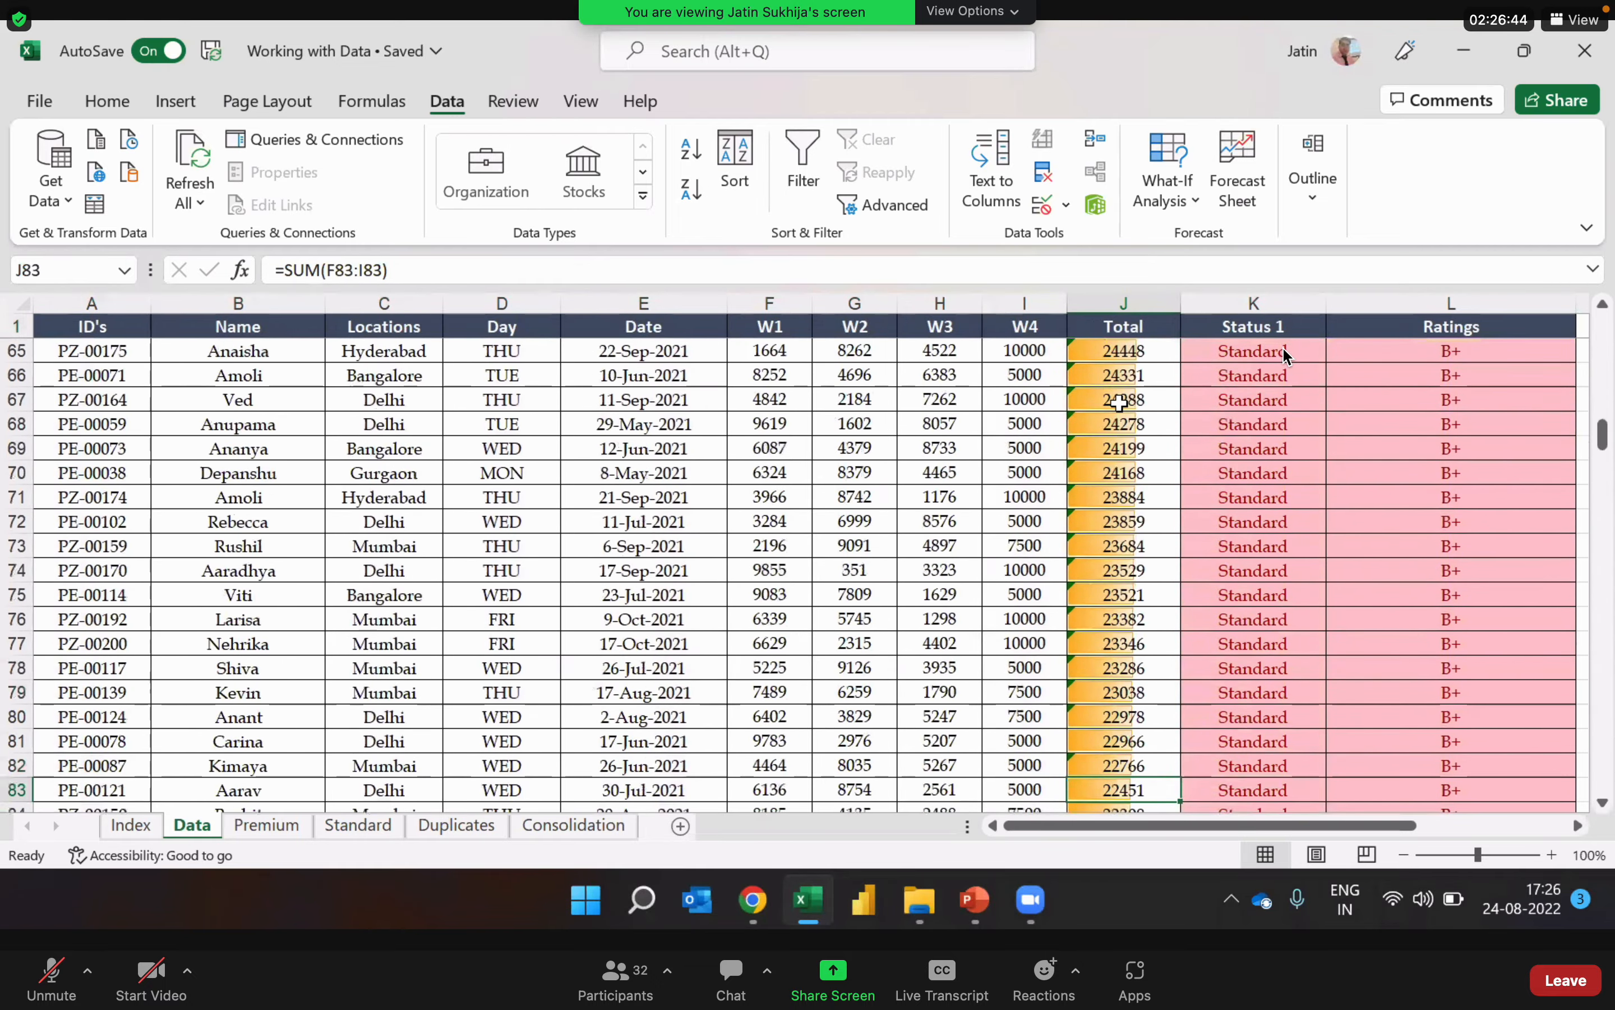
pyautogui.press('Down')
pyautogui.press('Down')
pyautogui.press('Down')
pyautogui.press('Down')
pyautogui.press('Down')
pyautogui.press('Down')
pyautogui.press('Down')
pyautogui.press('Down')
pyautogui.press('Down')
pyautogui.press('Down')
pyautogui.press('Down')
pyautogui.press('Down')
pyautogui.press('Down')
pyautogui.press('Down')
pyautogui.press('Down')
pyautogui.press('Down')
pyautogui.press('Down')
pyautogui.press('Down')
pyautogui.press('Down')
pyautogui.press('Down')
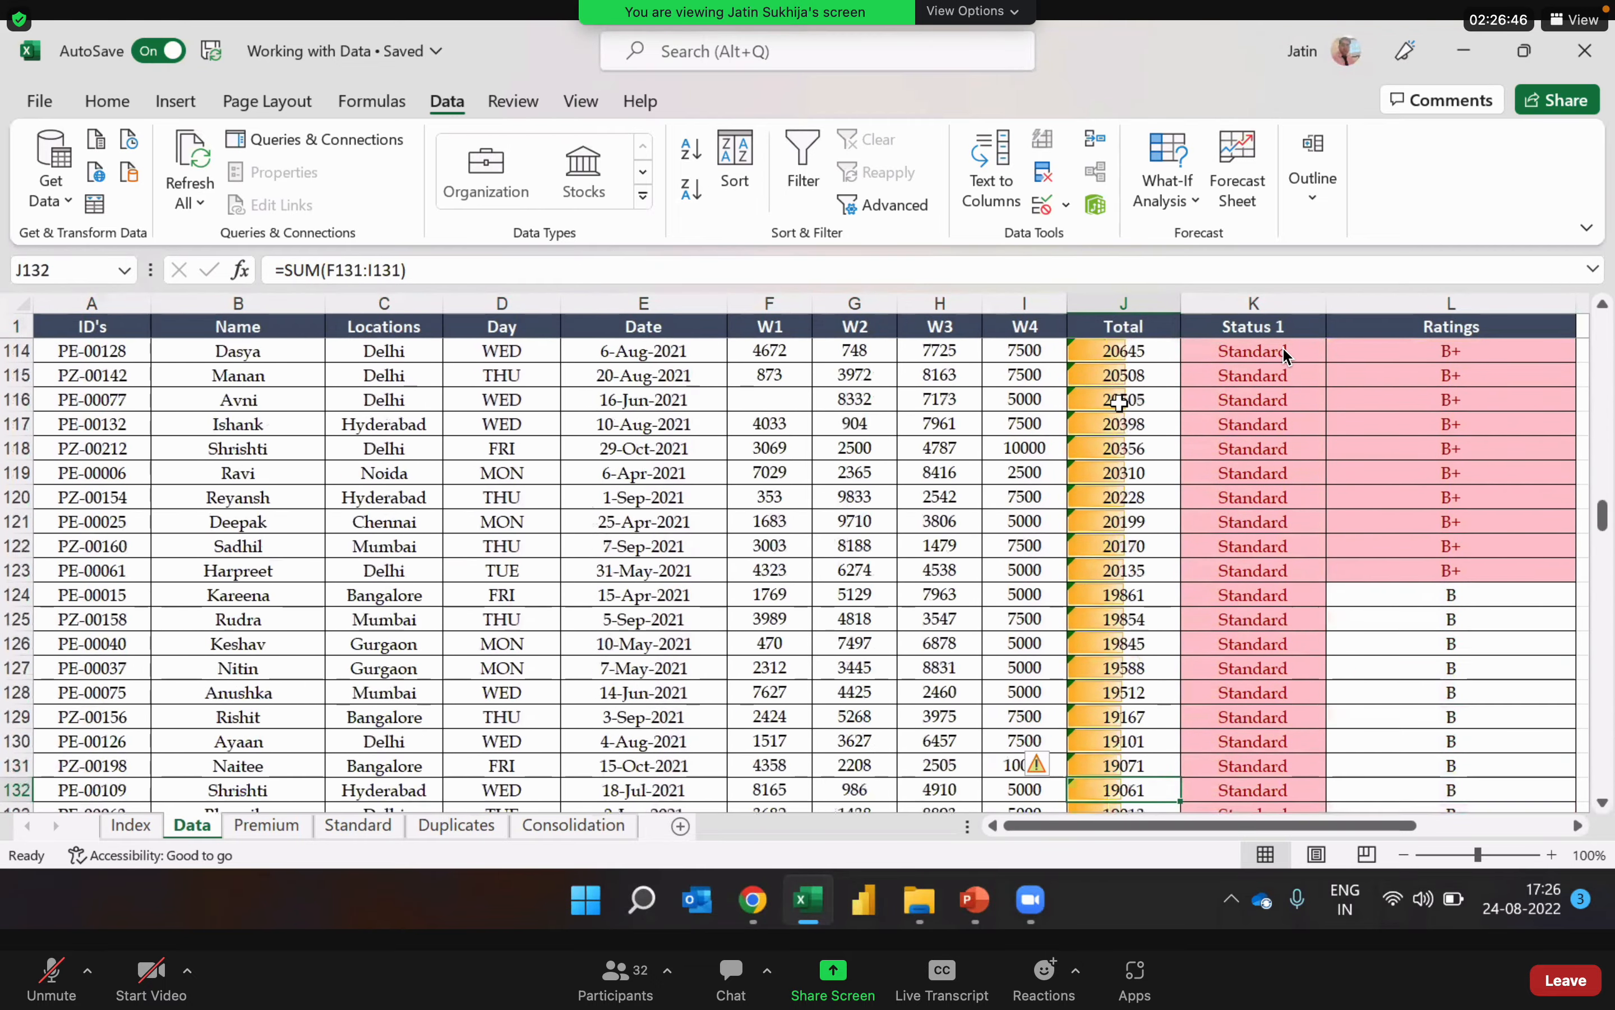
pyautogui.press('Down')
pyautogui.press('Down')
pyautogui.press('Down')
pyautogui.press('Down')
pyautogui.press('Down')
pyautogui.press('Down')
pyautogui.press('Down')
pyautogui.press('Down')
pyautogui.press('Down')
pyautogui.press('Down')
pyautogui.press('Down')
pyautogui.press('Down')
pyautogui.press('Down')
pyautogui.press('Down')
pyautogui.press('Down')
pyautogui.press('Down')
pyautogui.press('Down')
pyautogui.press('Down')
pyautogui.press('Down')
pyautogui.press('Down')
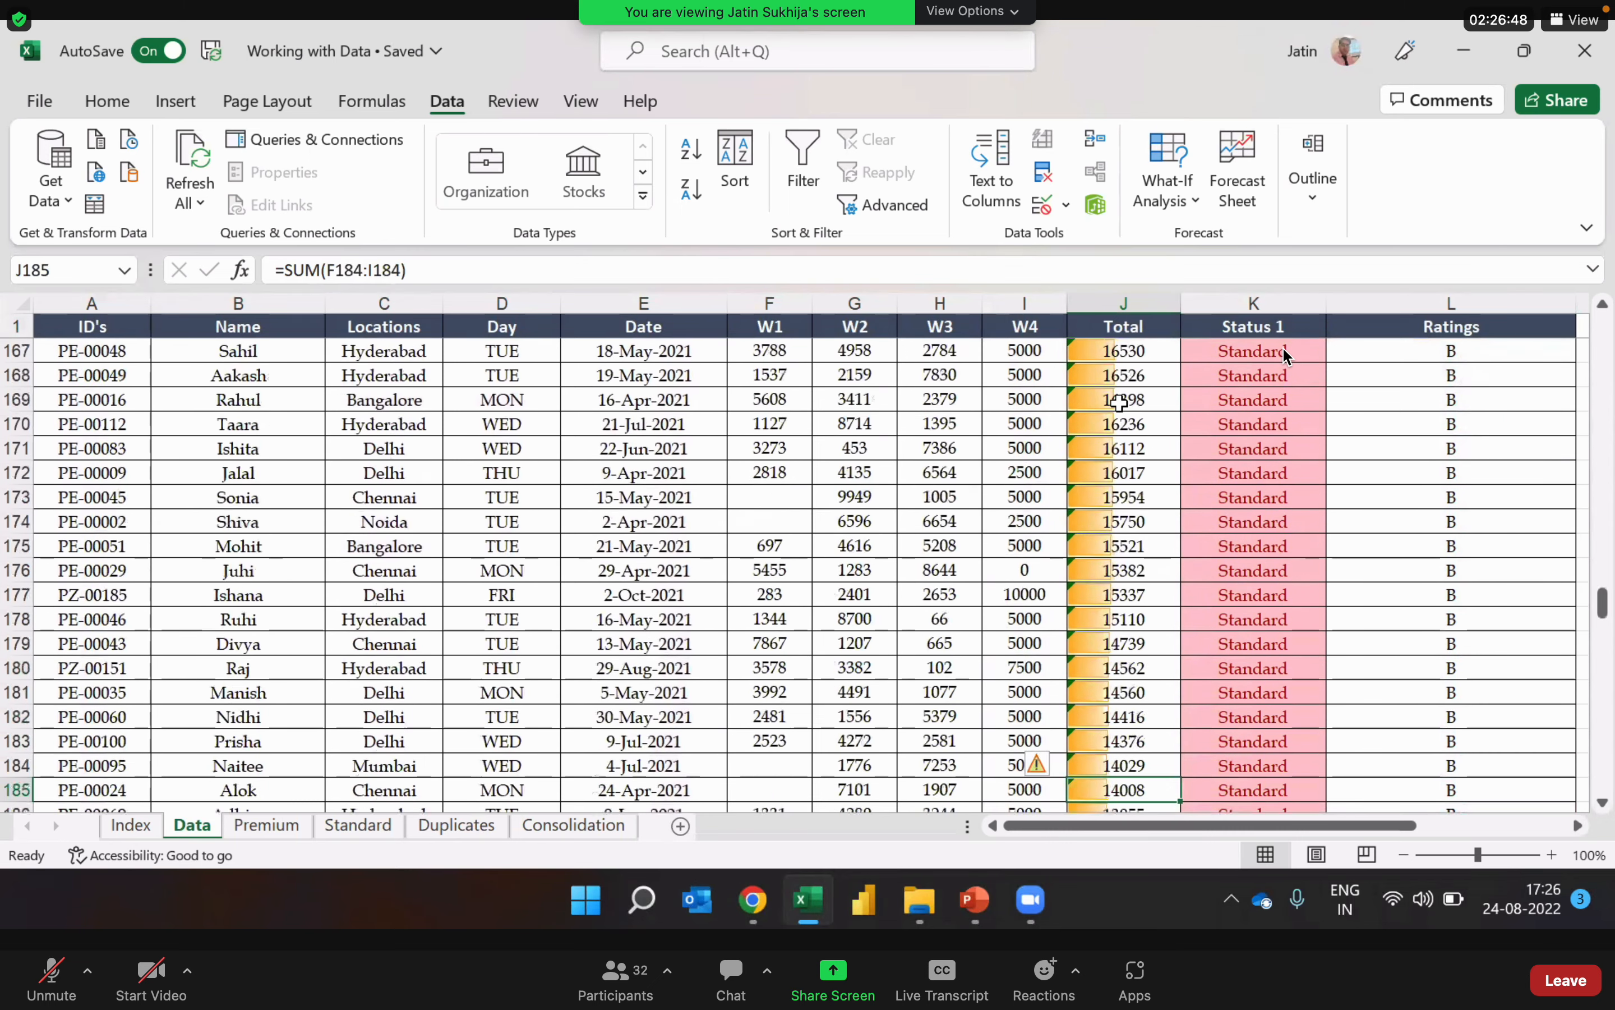
pyautogui.press('Down')
pyautogui.press('Down')
pyautogui.press('Down')
pyautogui.press('Down')
pyautogui.press('Down')
pyautogui.press('Down')
pyautogui.press('Down')
pyautogui.press('Down')
pyautogui.press('Down')
pyautogui.press('Down')
pyautogui.press('Down')
pyautogui.press('Down')
pyautogui.press('Down')
pyautogui.press('Down')
pyautogui.press('Down')
pyautogui.press('Down')
pyautogui.press('Down')
pyautogui.press('Down')
pyautogui.press('Down')
pyautogui.press('Down')
pyautogui.press('Up')
pyautogui.press('Up')
pyautogui.press('Up')
pyautogui.press('Up')
pyautogui.press('Up')
pyautogui.press('Up')
pyautogui.press('Up')
pyautogui.press('Up')
pyautogui.press('Up')
pyautogui.press('Up')
pyautogui.press('Up')
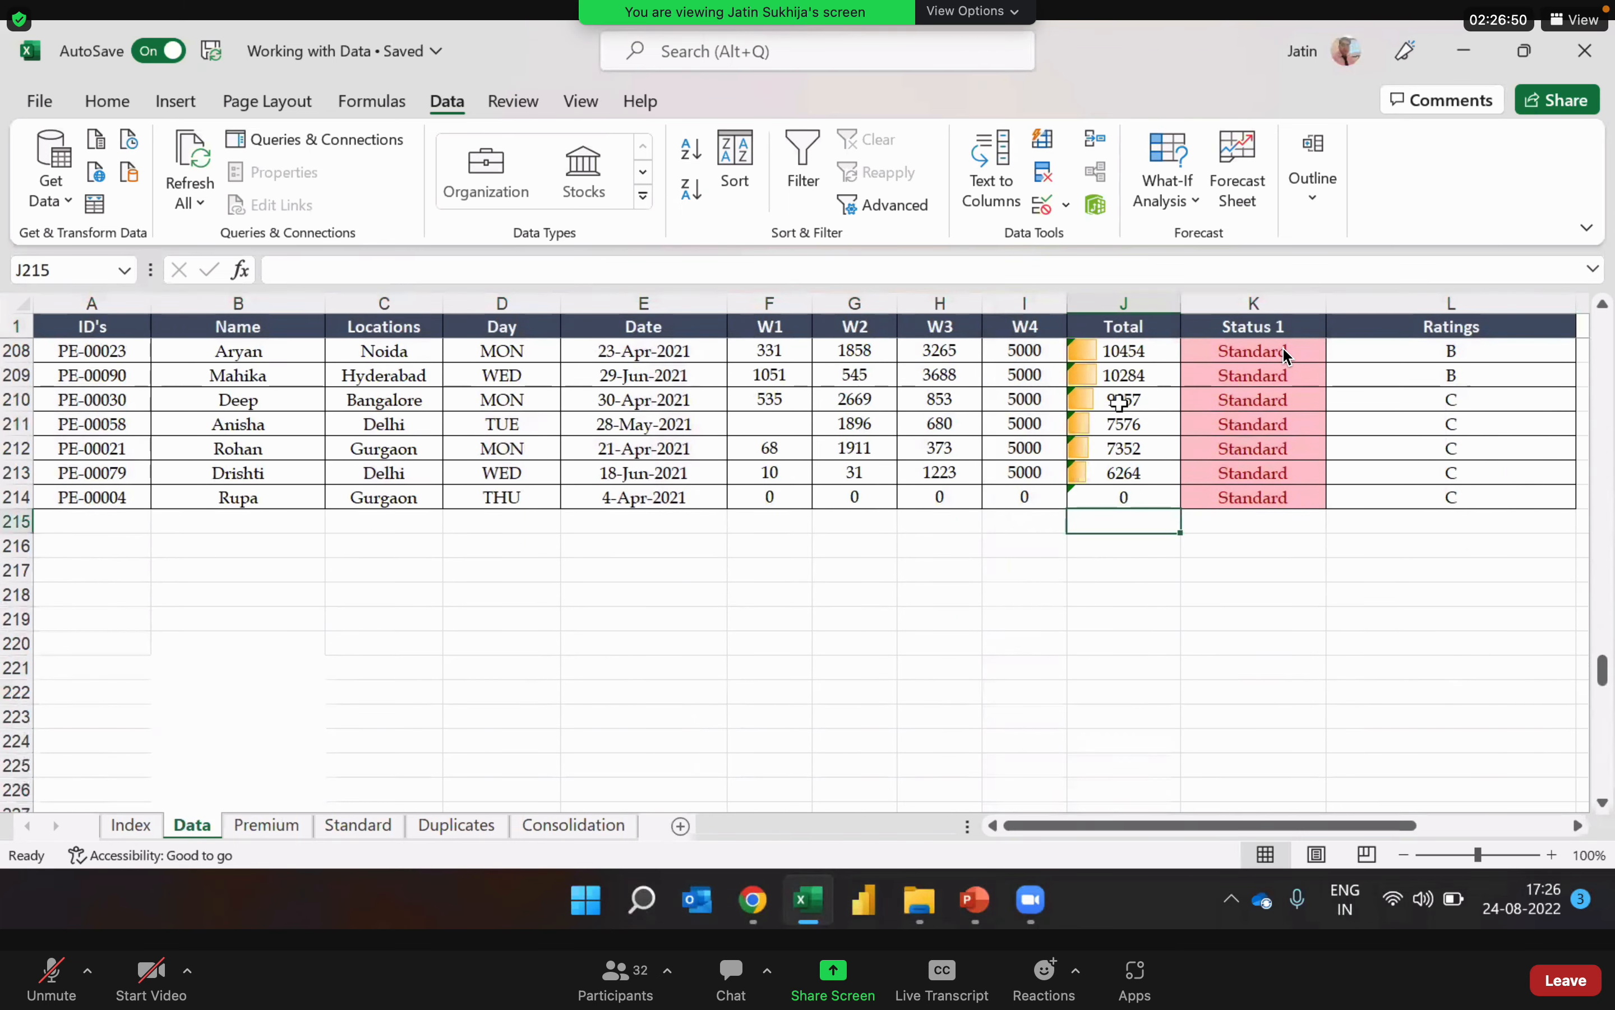
# Step: Review the last record from its ID to its total and return to the first record's ID
pyautogui.press('Home')
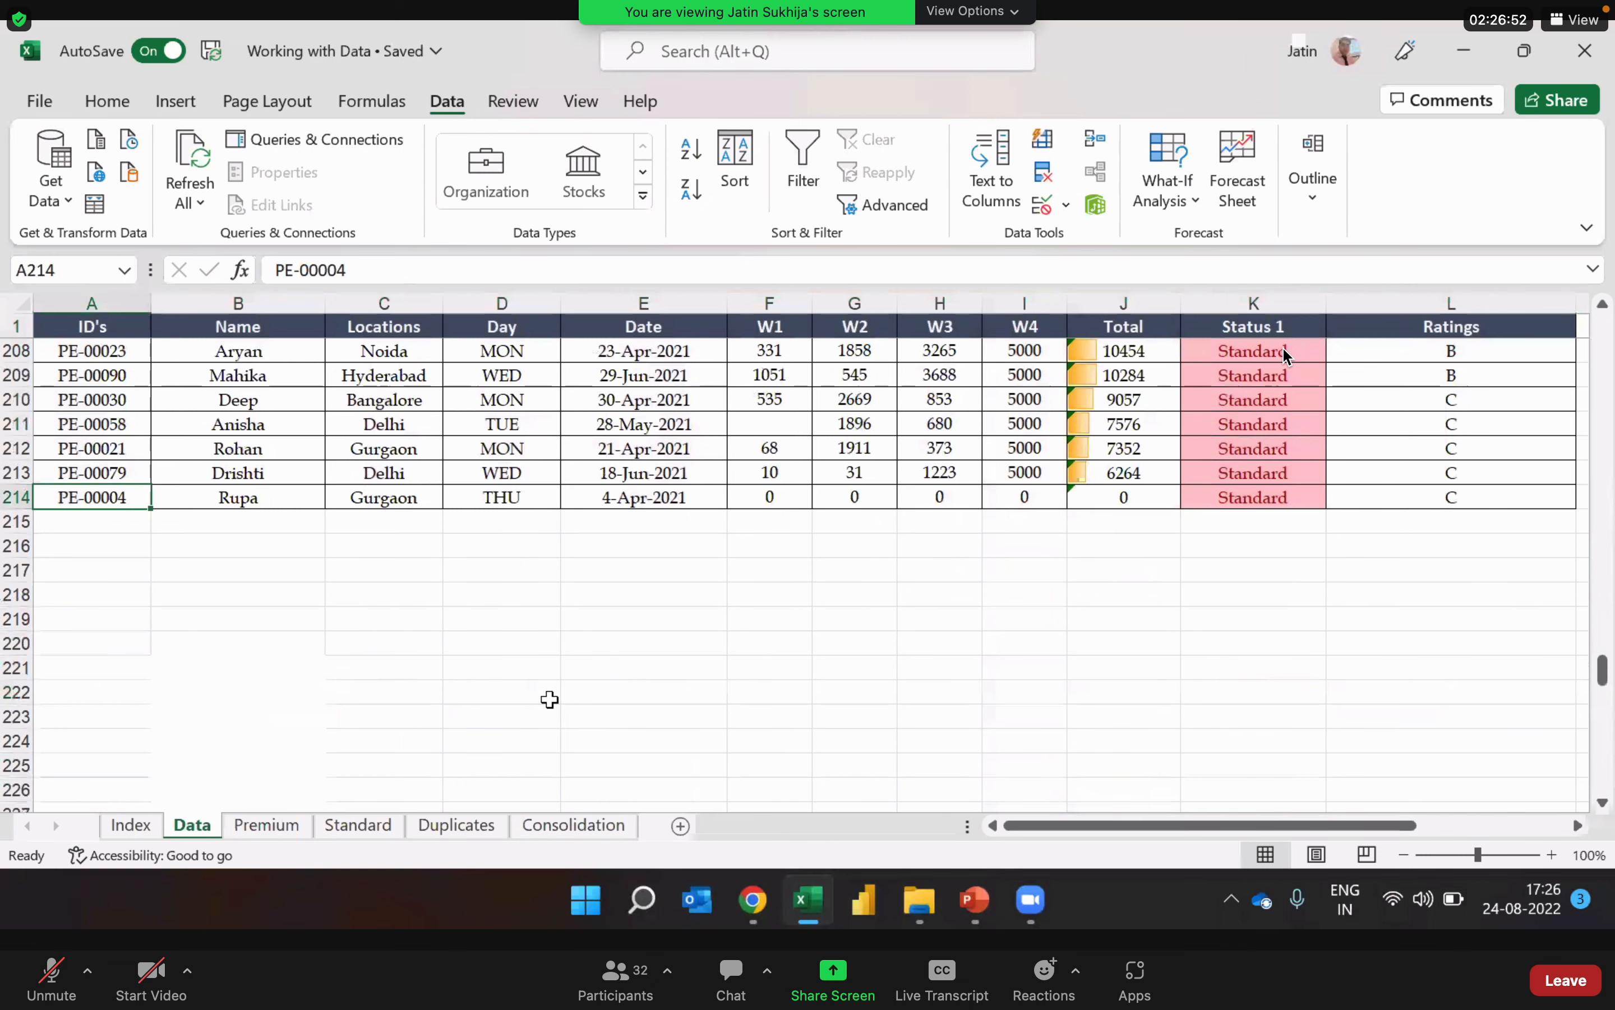
pyautogui.press('Right')
pyautogui.press('Right')
pyautogui.press('Right')
pyautogui.press('Right')
pyautogui.press('Right')
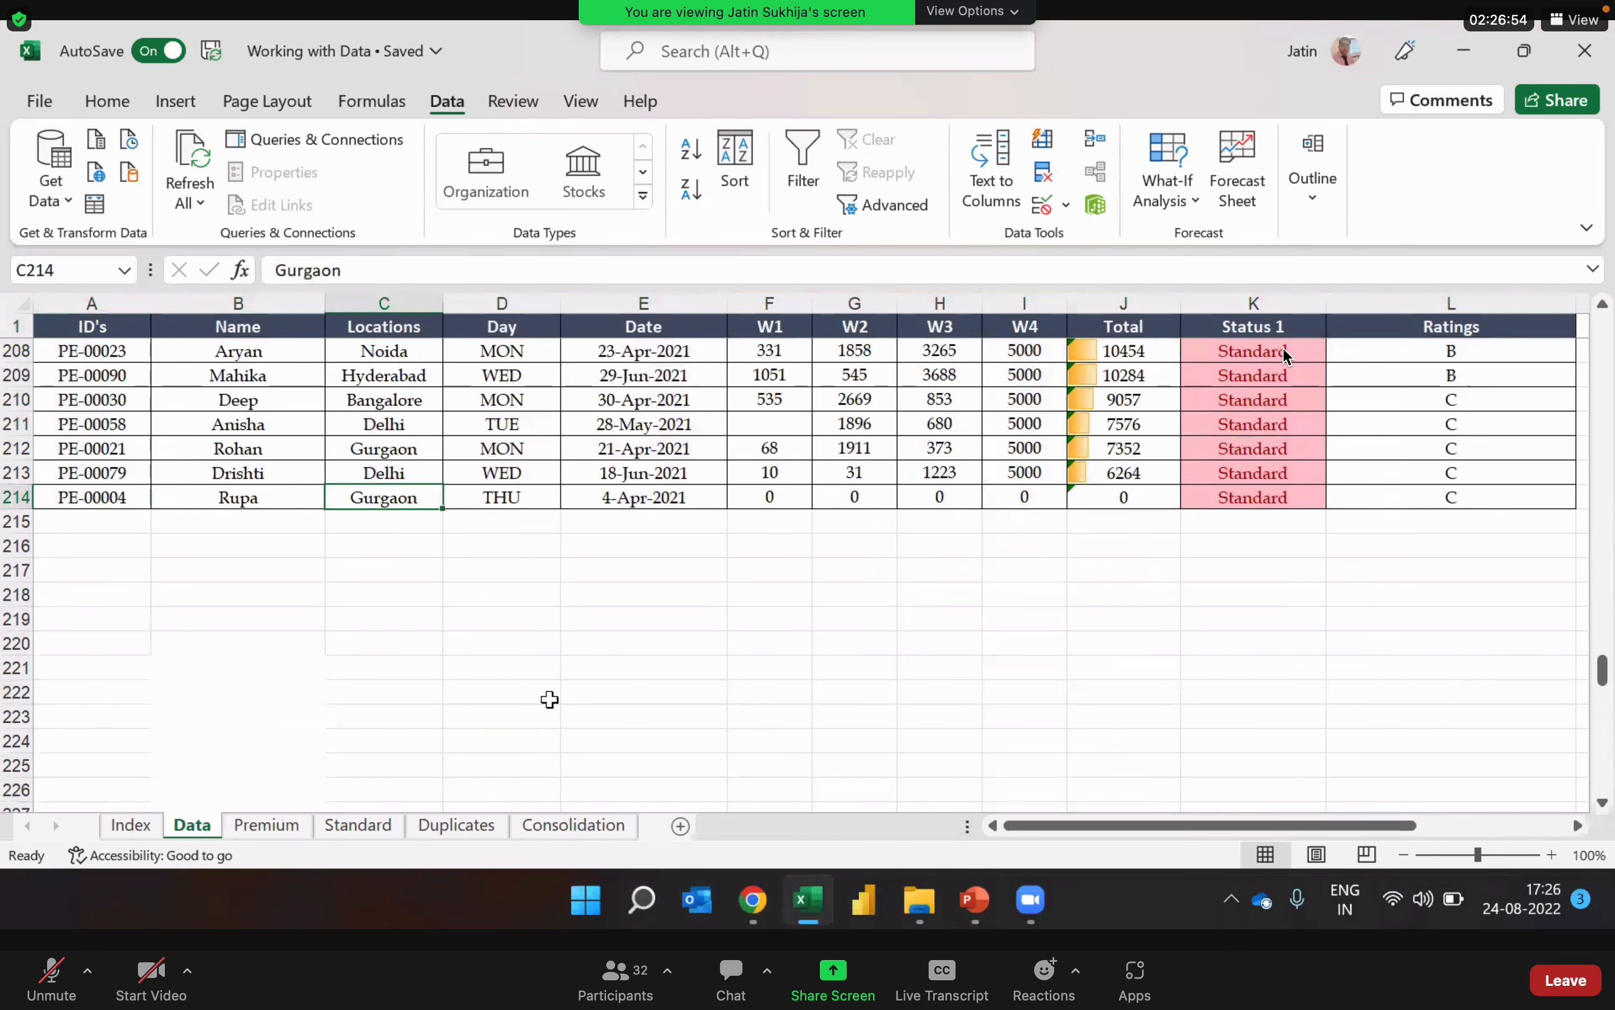
pyautogui.press('Right')
pyautogui.press('Right')
pyautogui.press('Right')
pyautogui.press('Right')
pyautogui.hotkey('ctrl', 'Up')
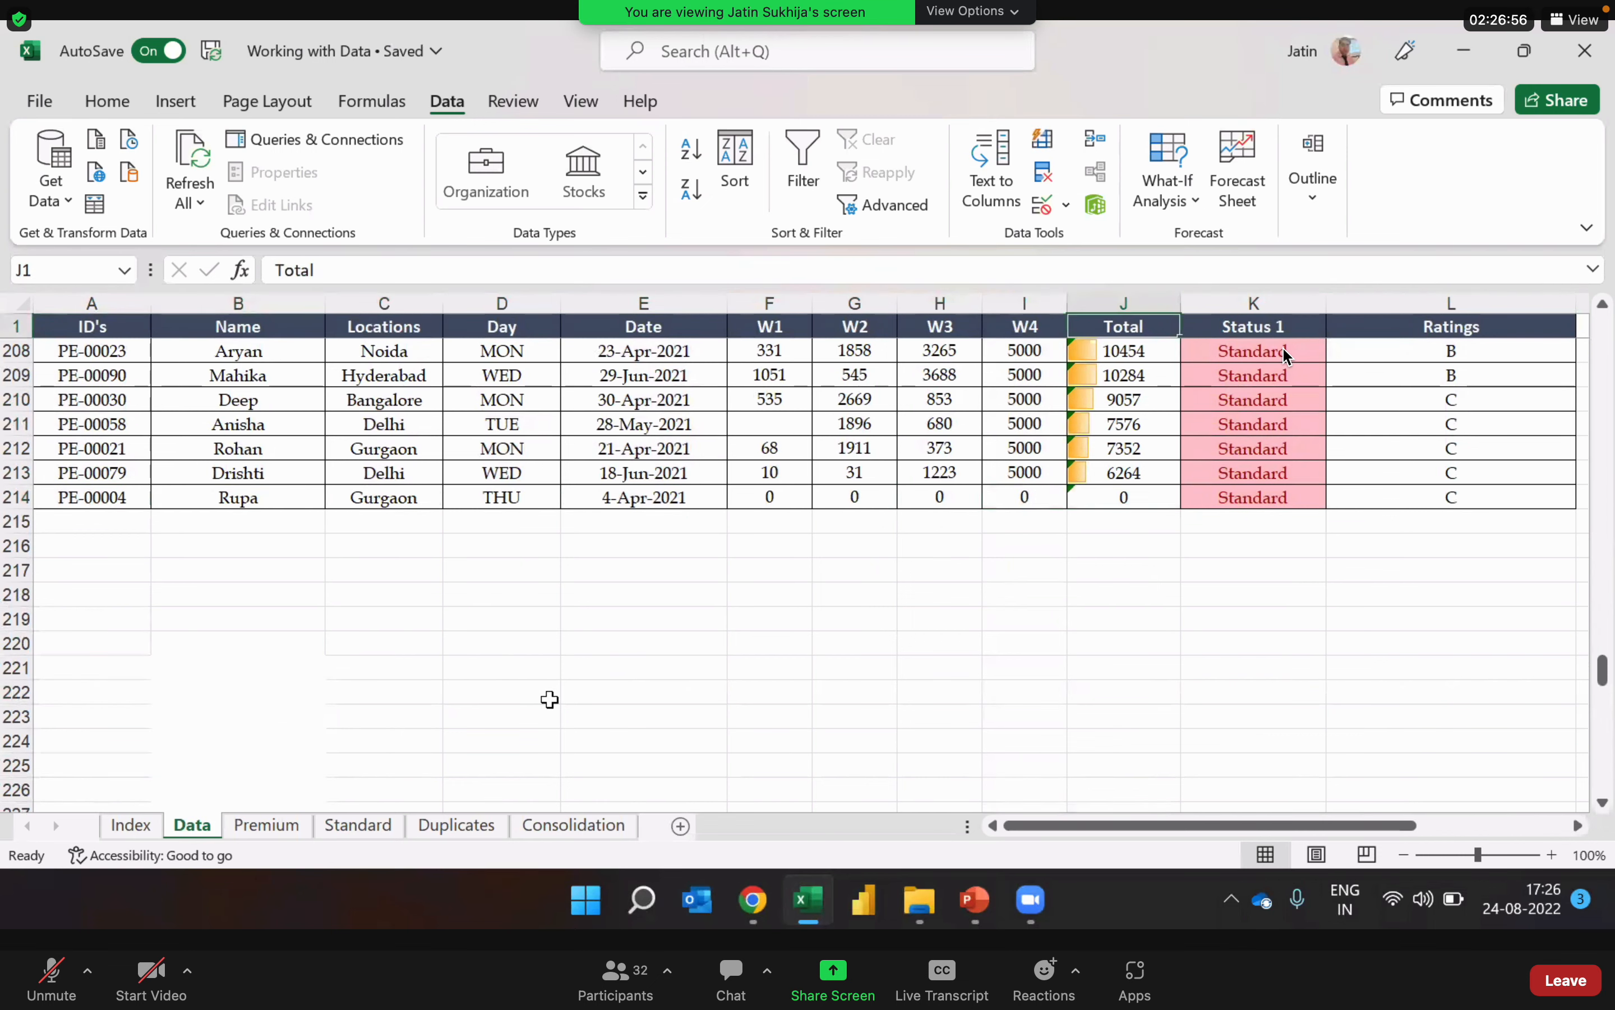
pyautogui.press('Down')
pyautogui.press('Left')
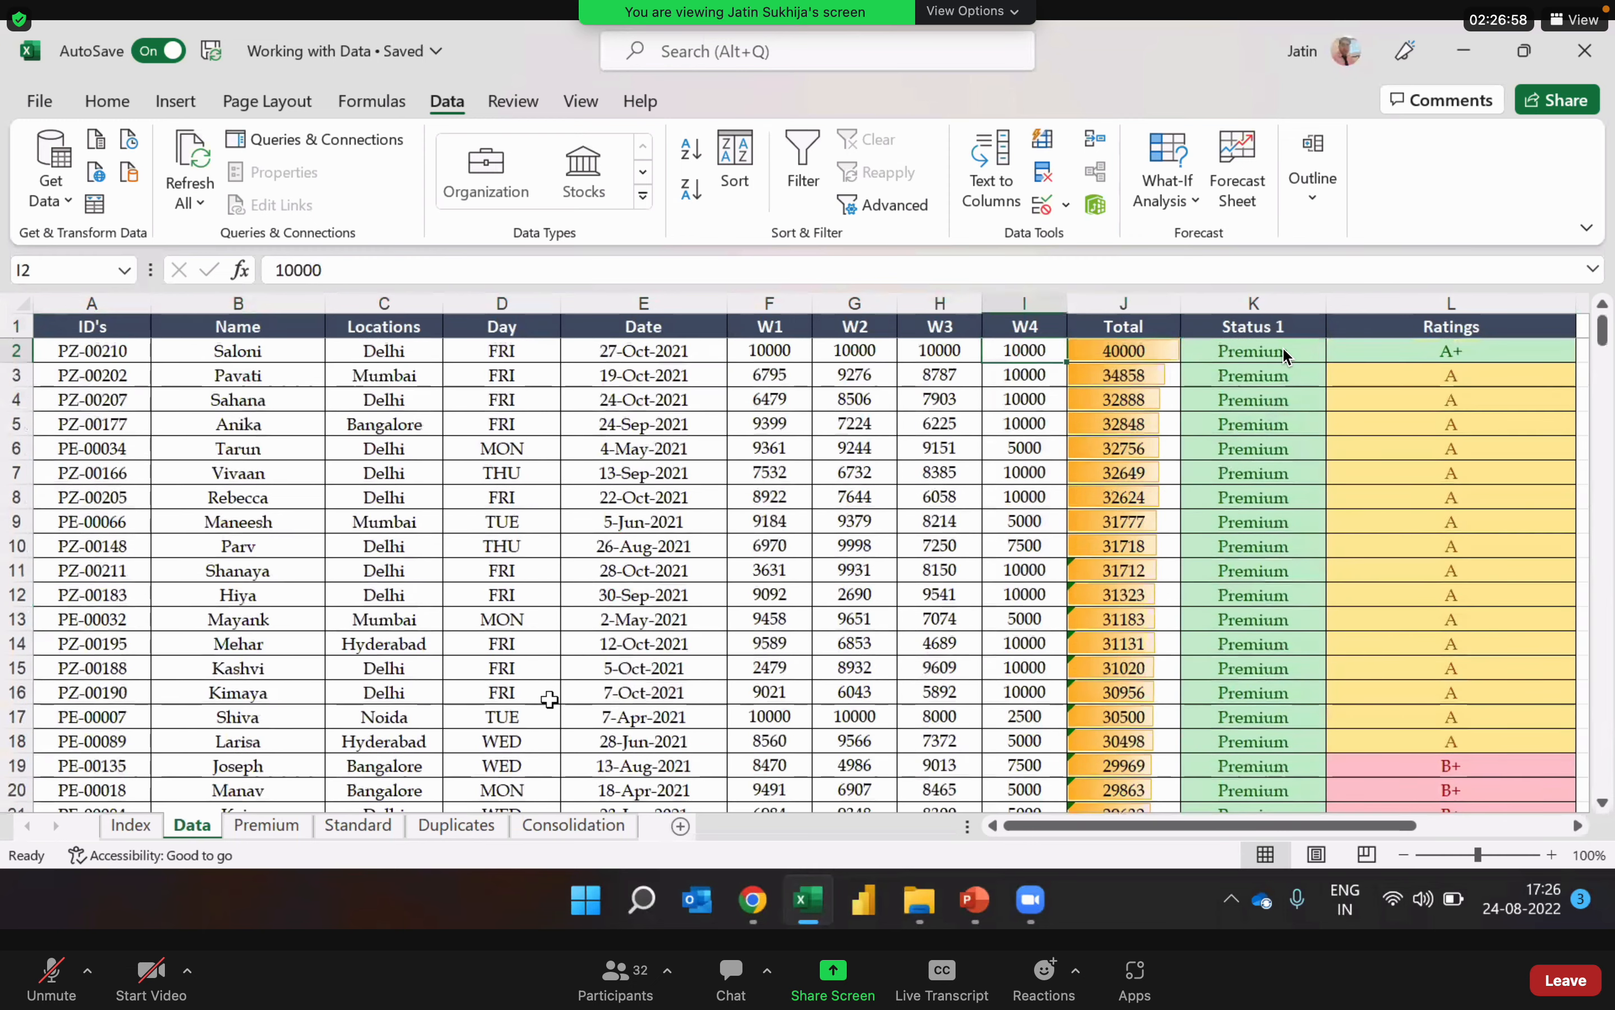
pyautogui.press('Home')
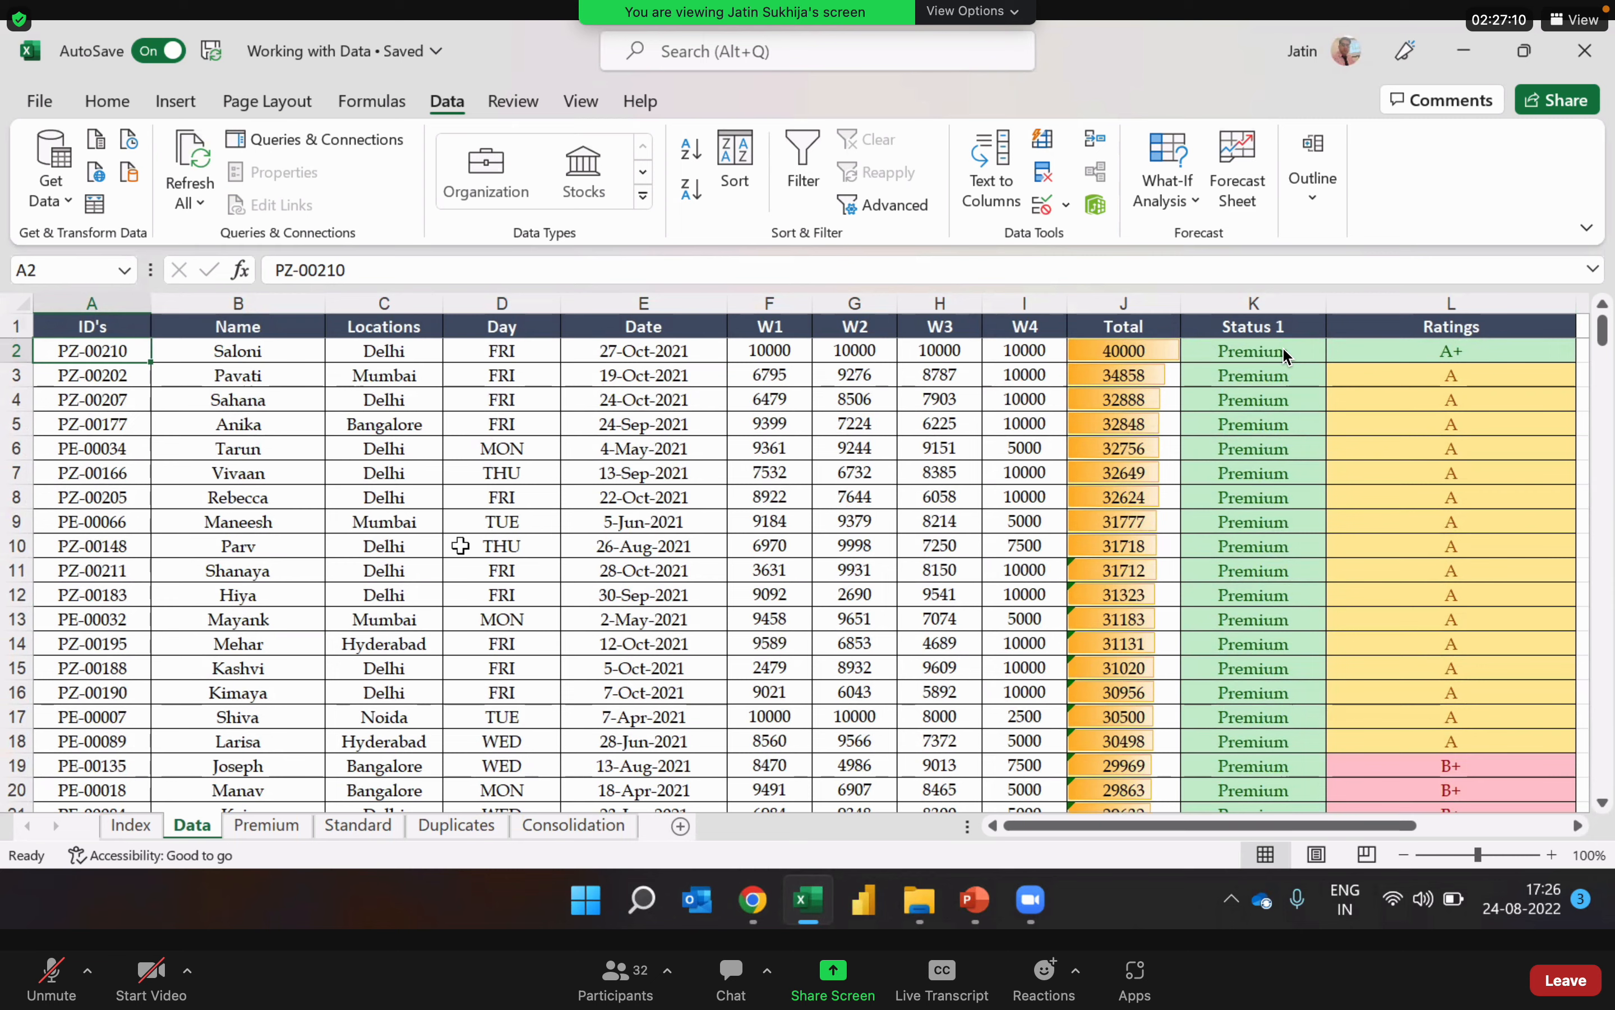
# Step: Examine the W1, Total and Locations values among the top records of the sorted table
pyautogui.click(796, 600)
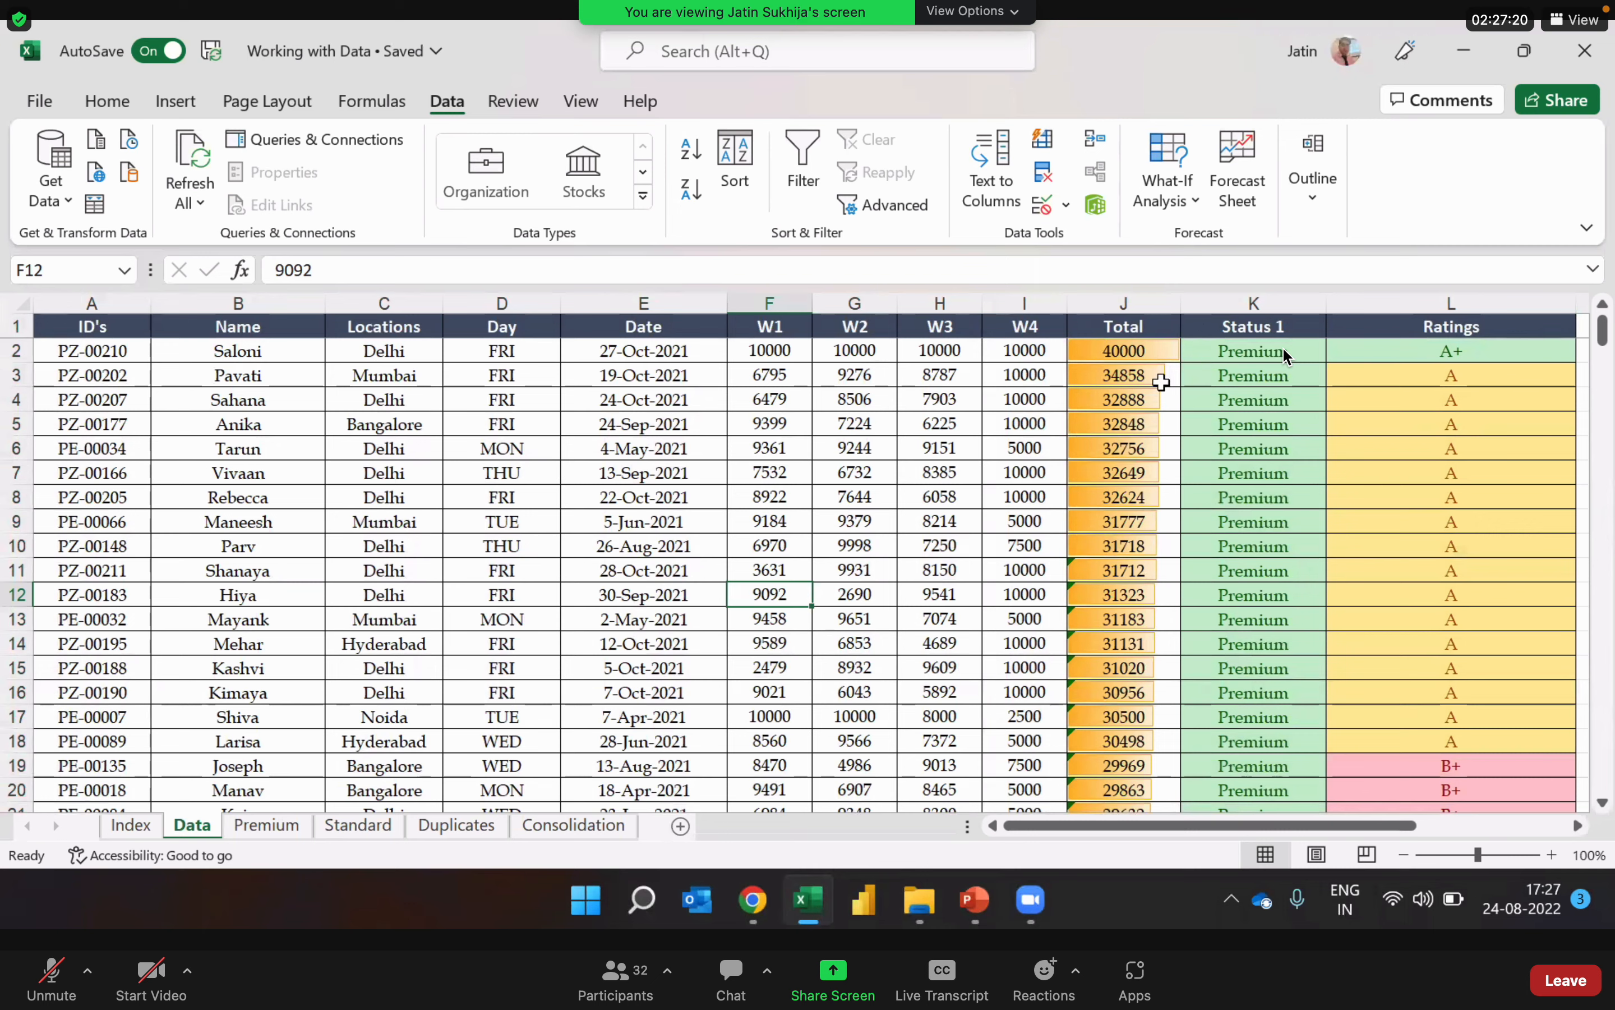
pyautogui.click(1144, 449)
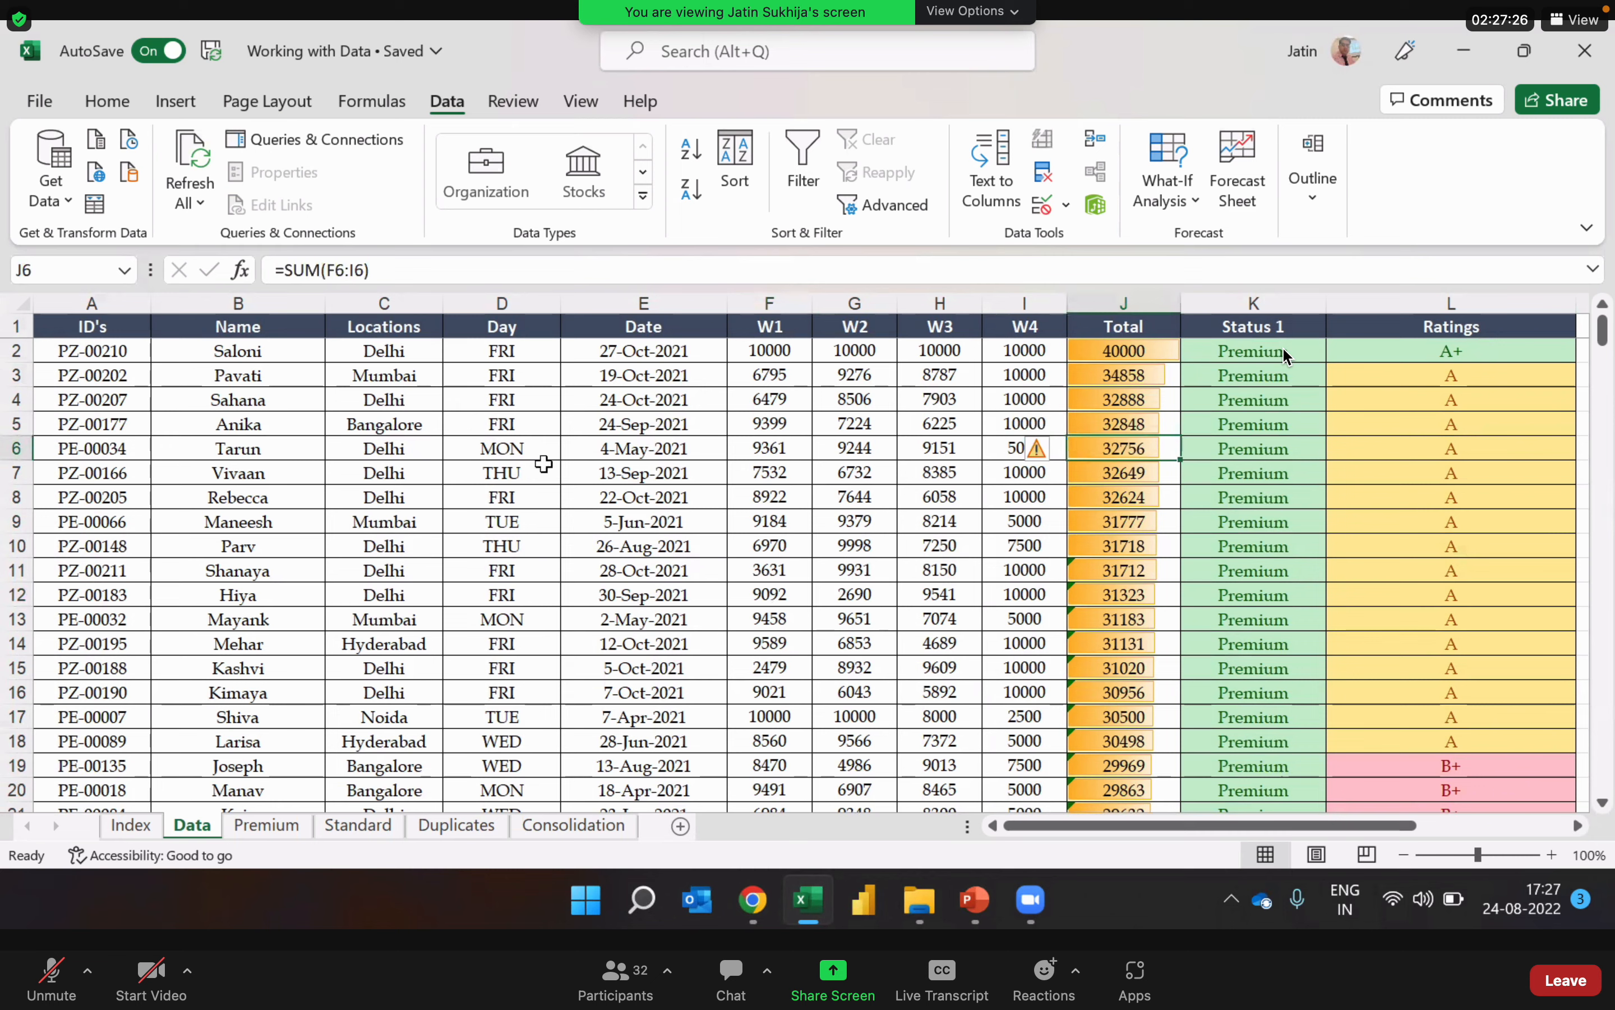
pyautogui.click(369, 442)
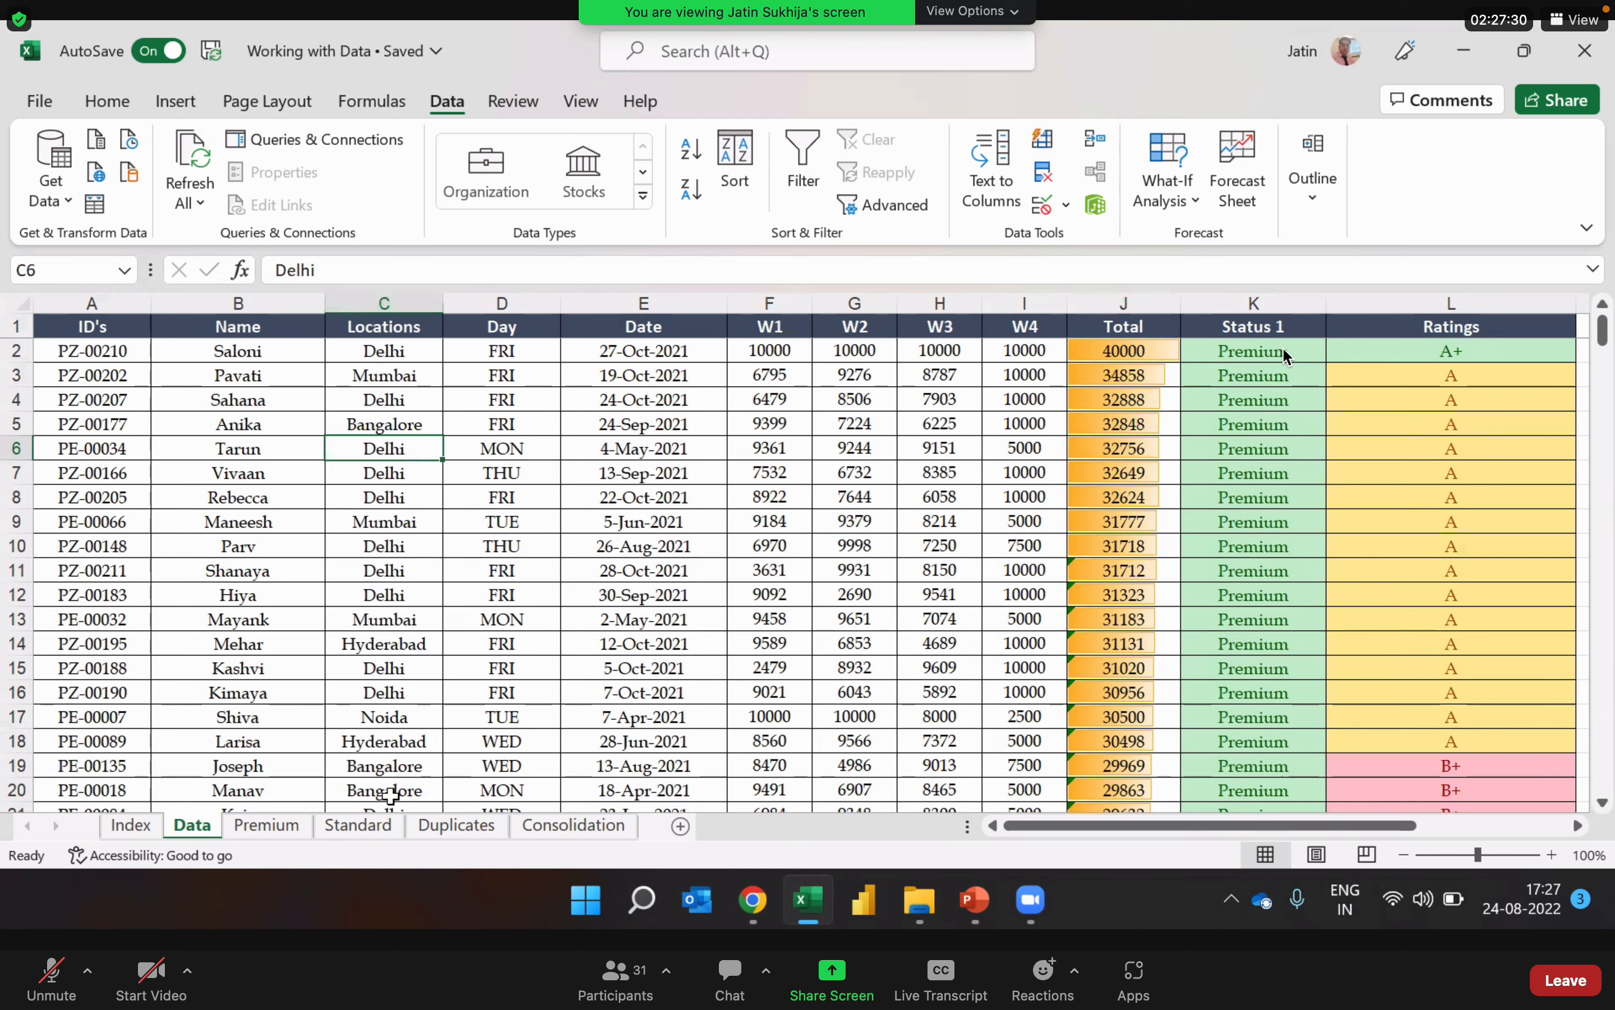
# Step: Sort the whole data table by the Locations column's cell values in A to Z order
pyautogui.click(370, 597)
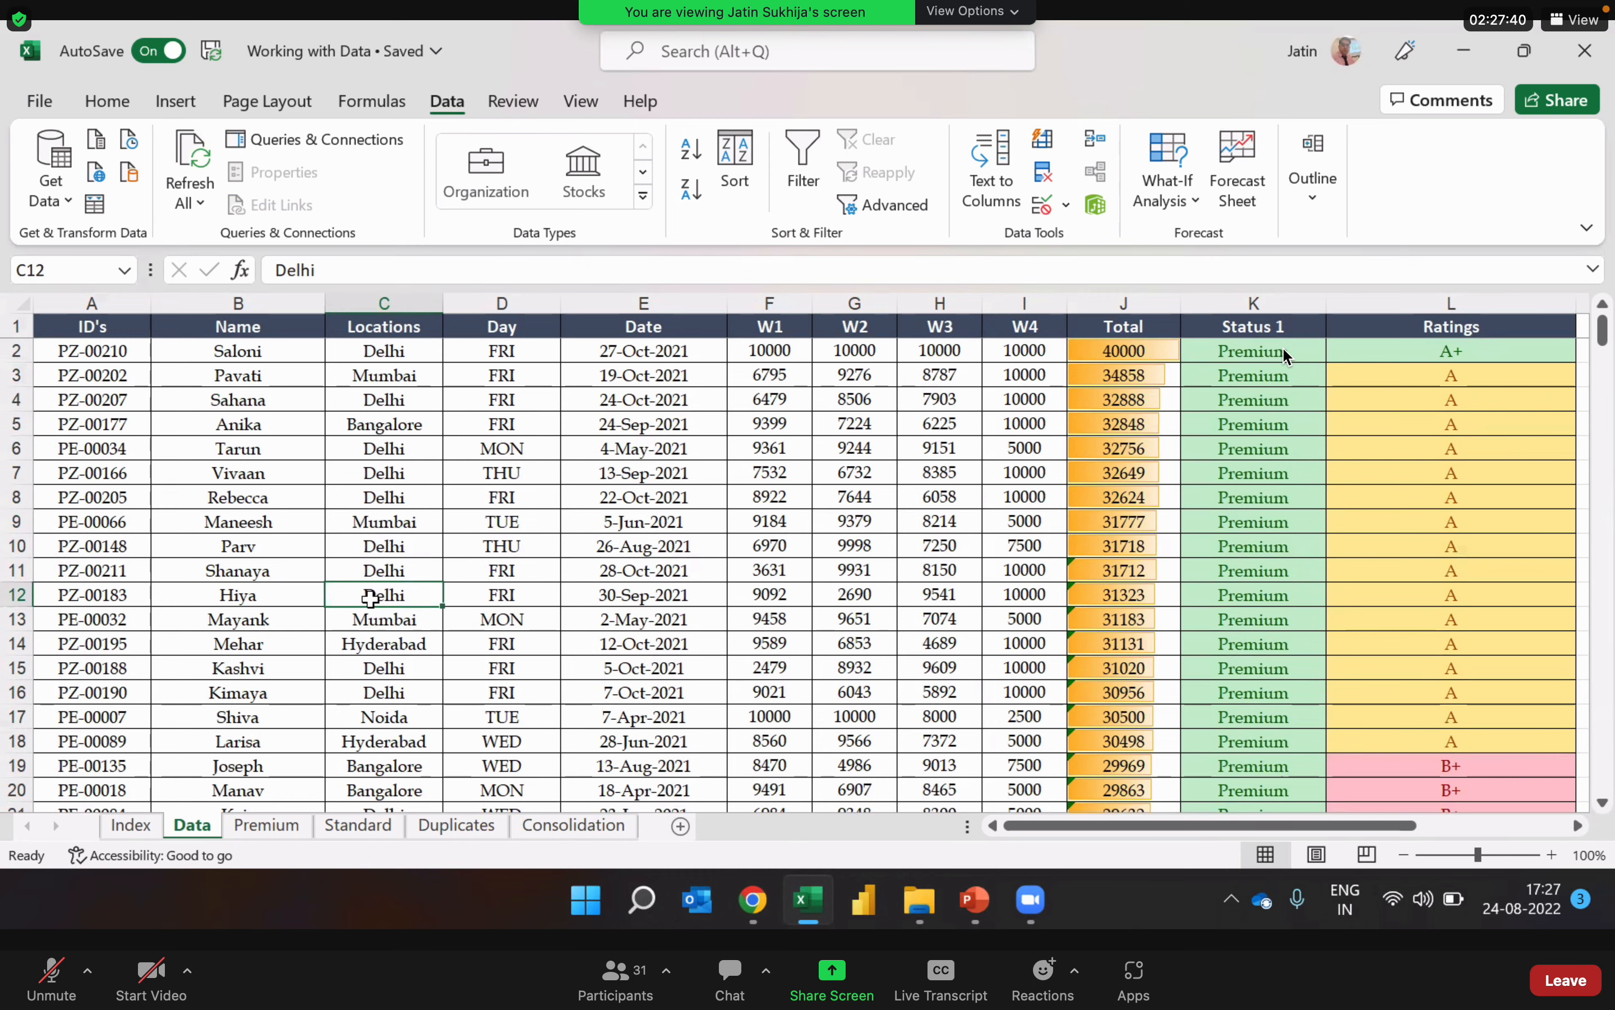
pyautogui.hotkey('ctrl', 'a')
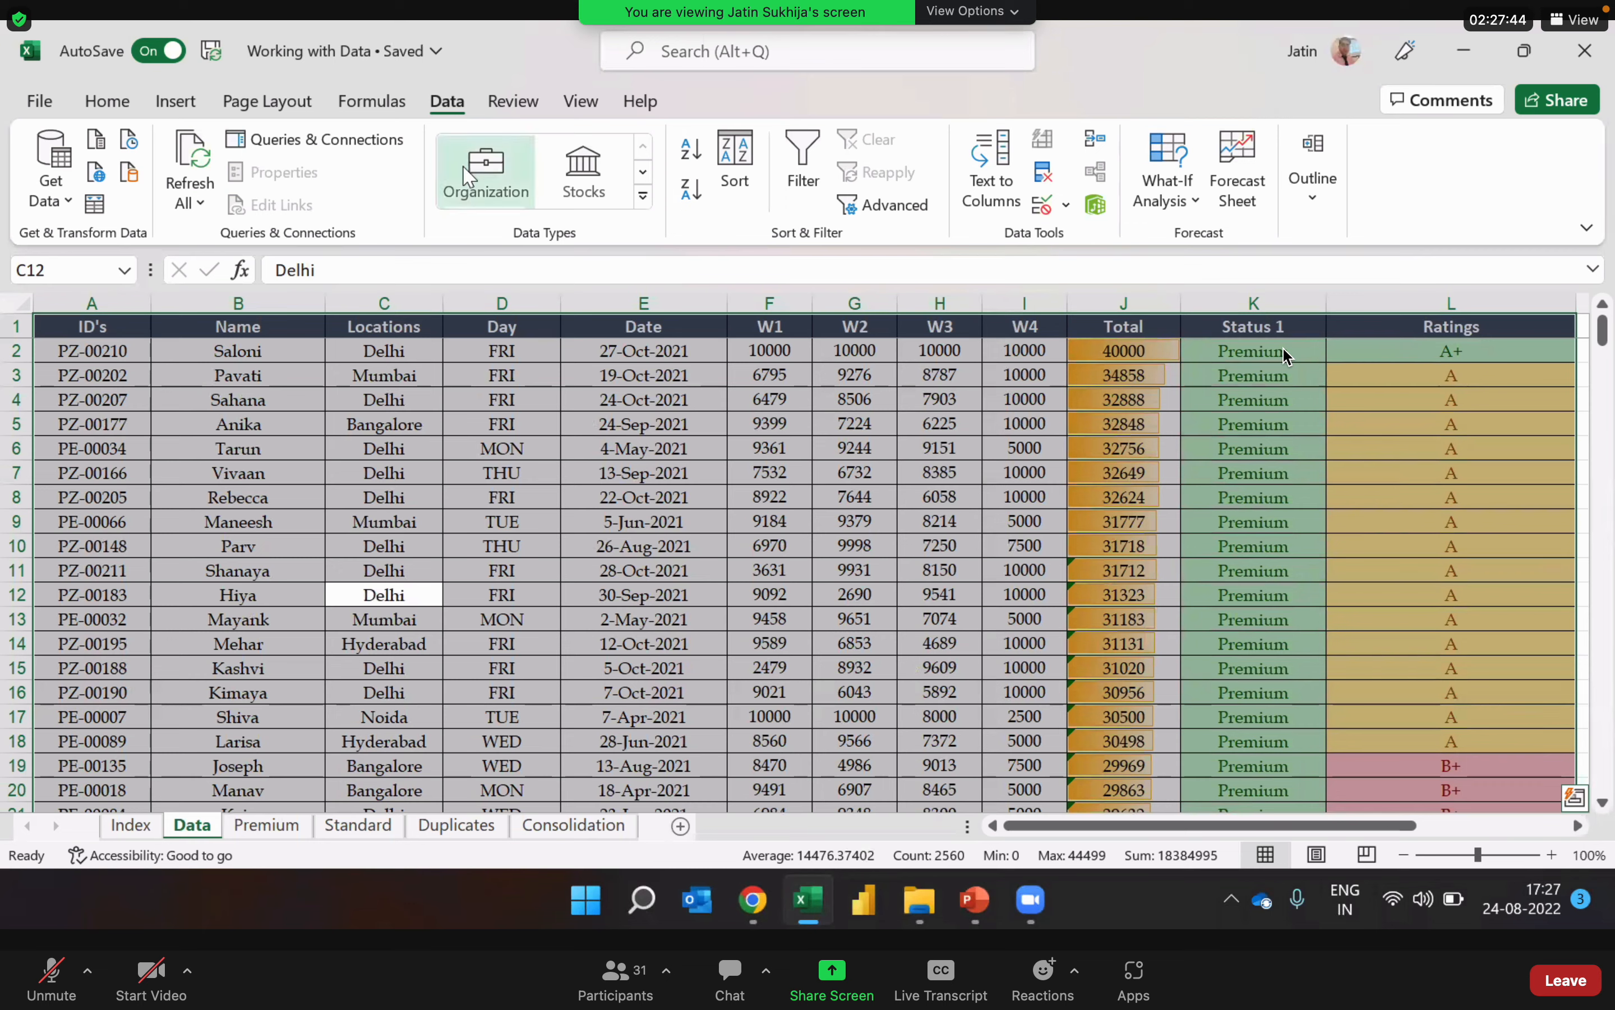
pyautogui.click(741, 184)
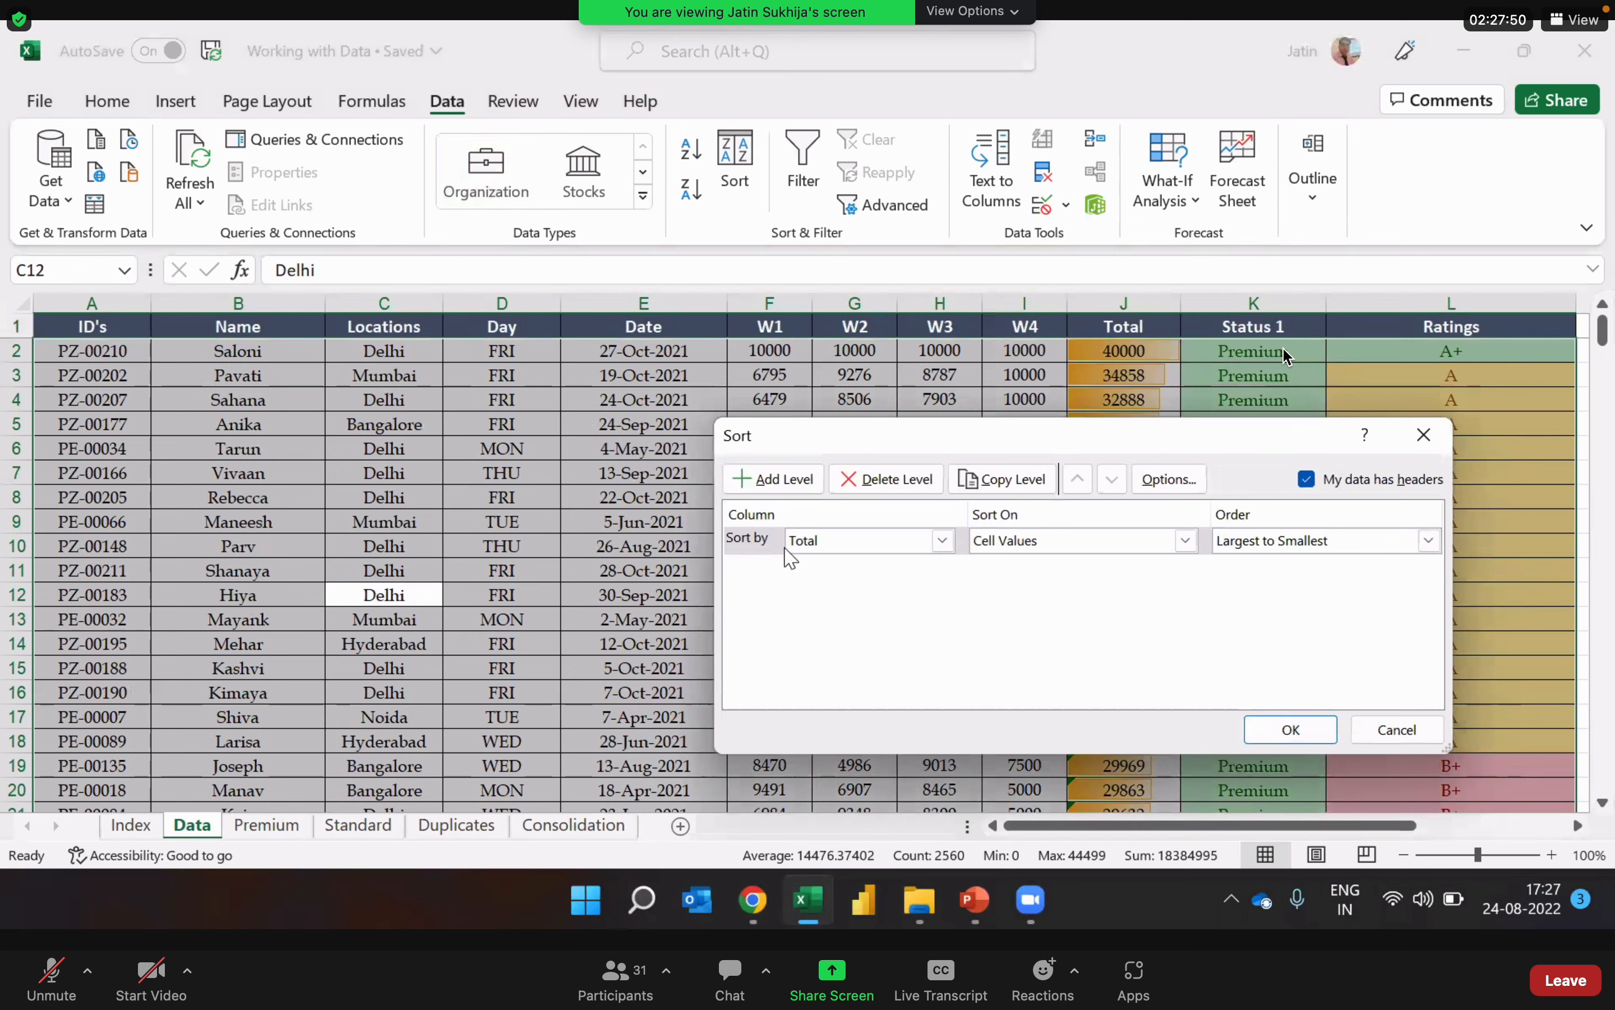
pyautogui.click(947, 544)
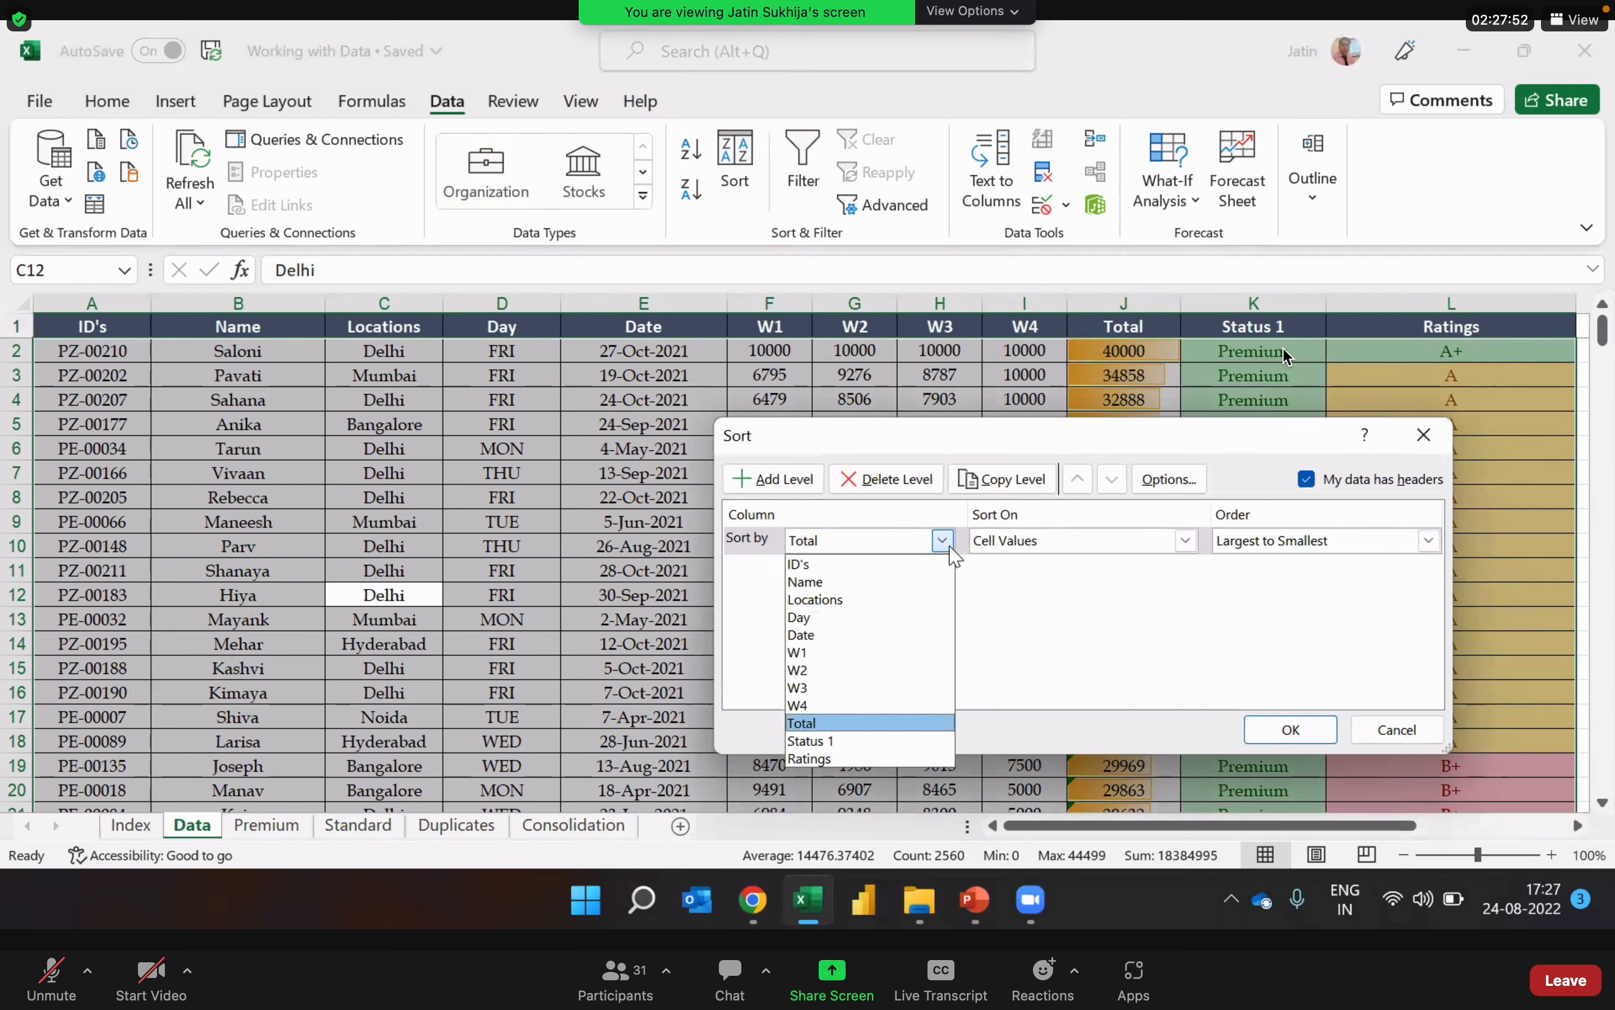
pyautogui.click(926, 601)
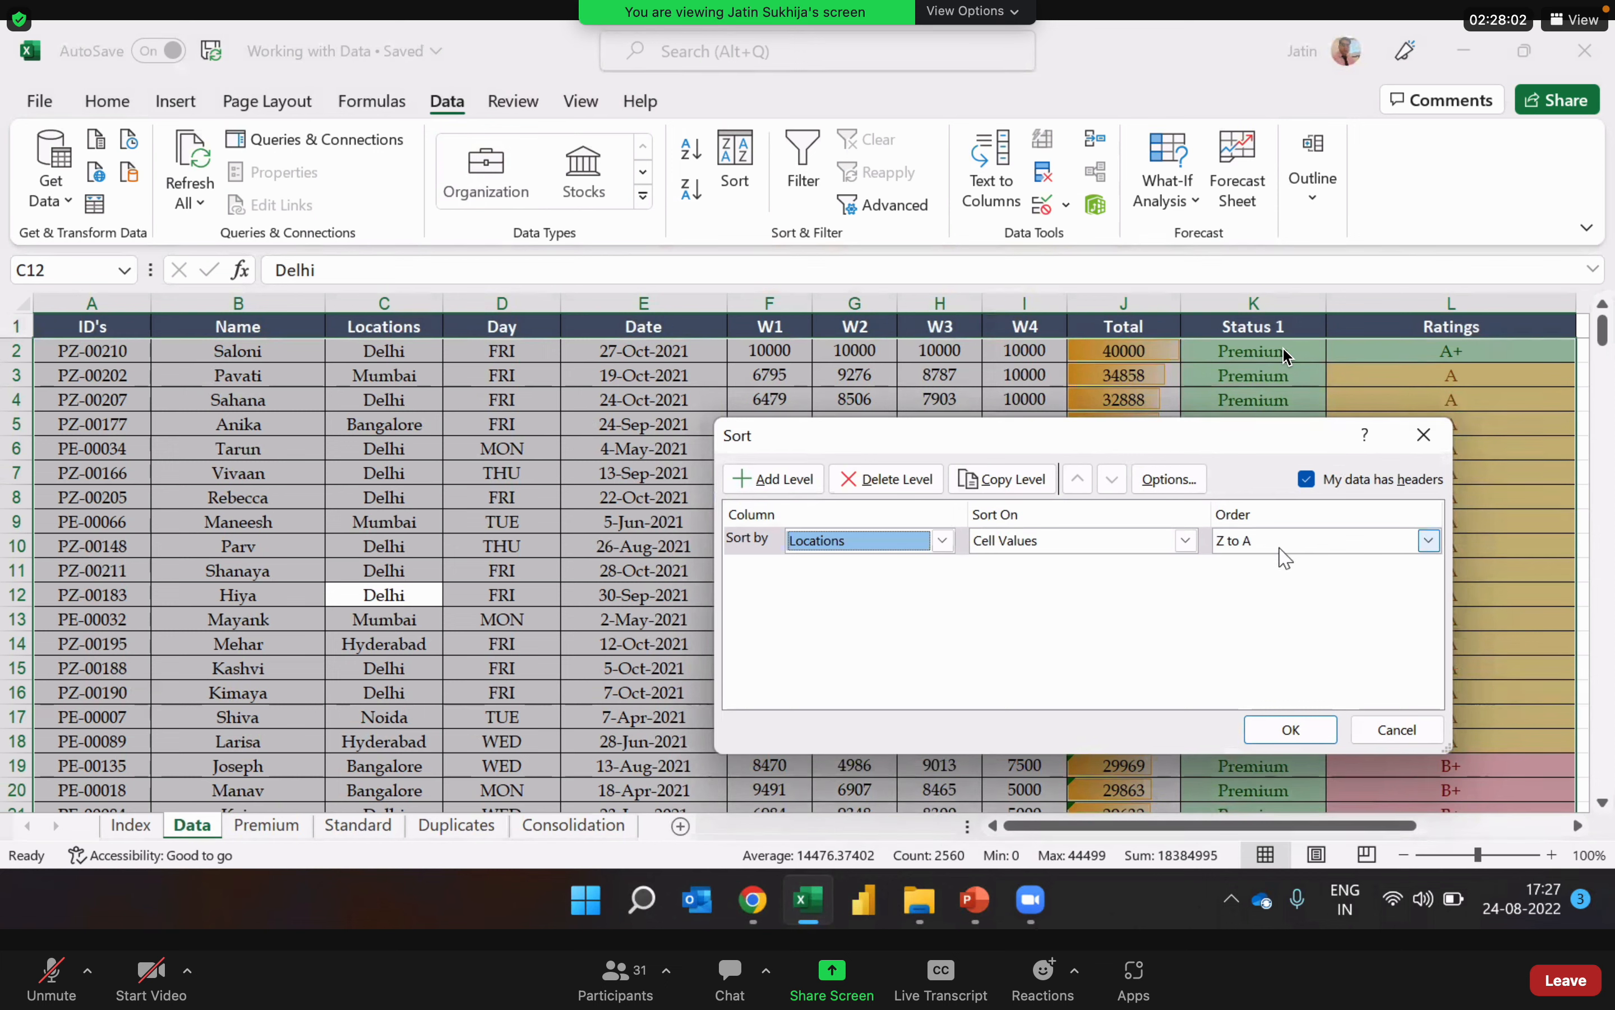
pyautogui.click(1246, 544)
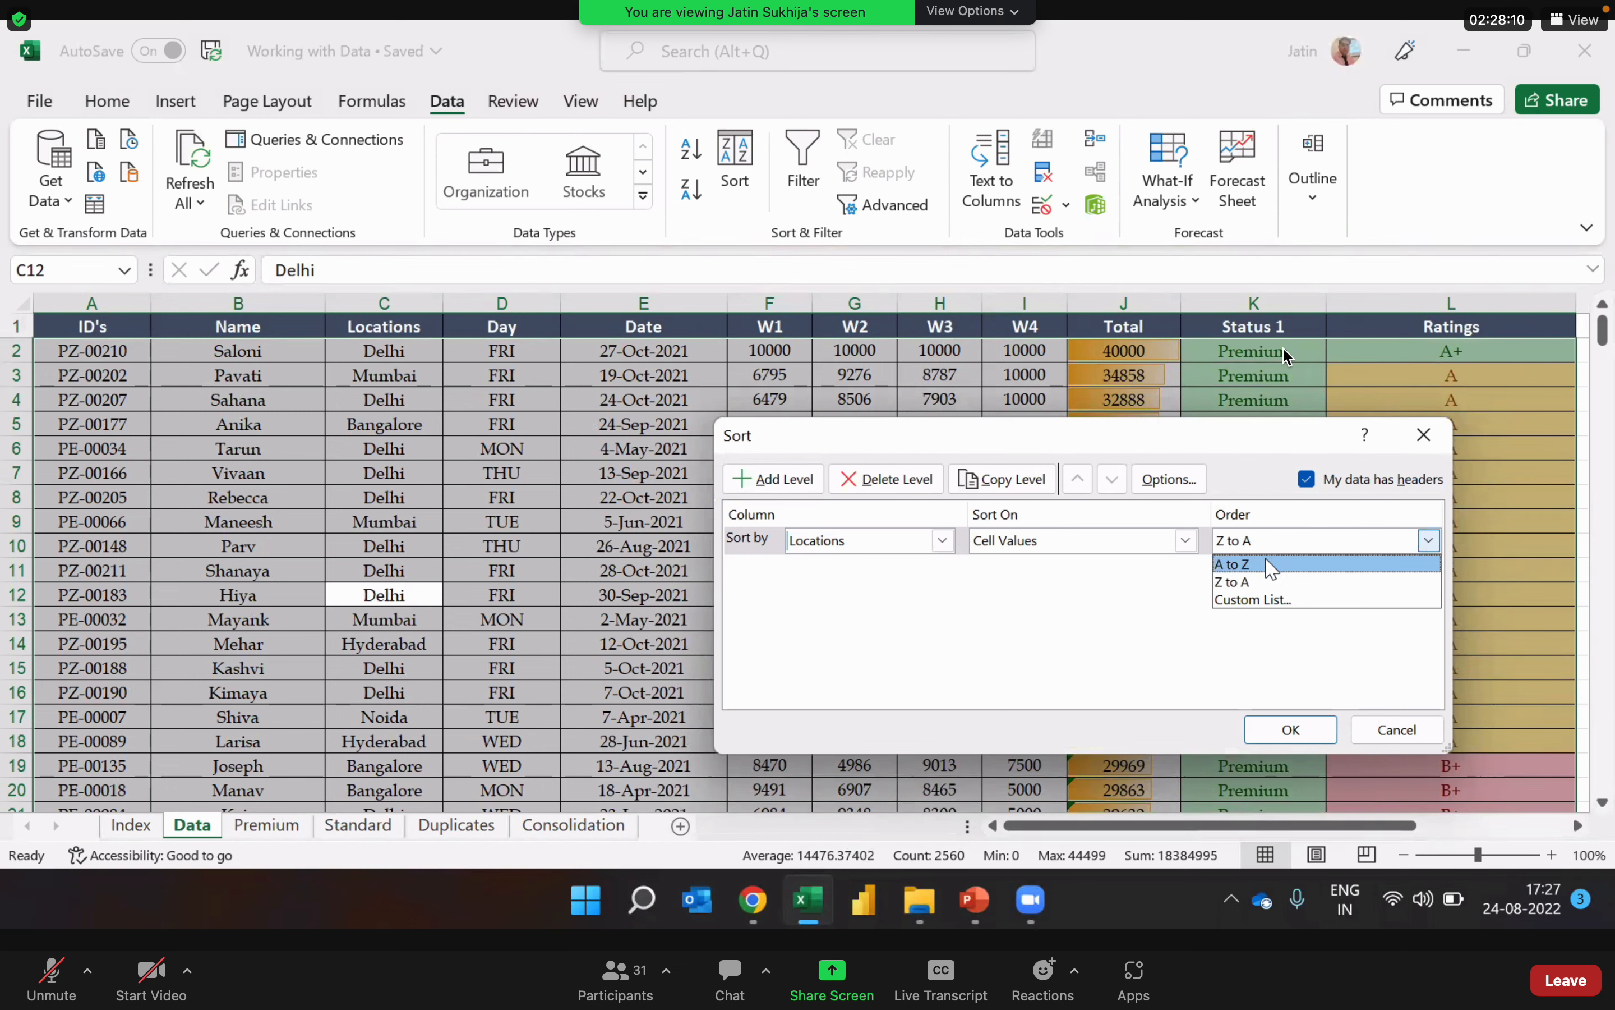
pyautogui.click(1267, 561)
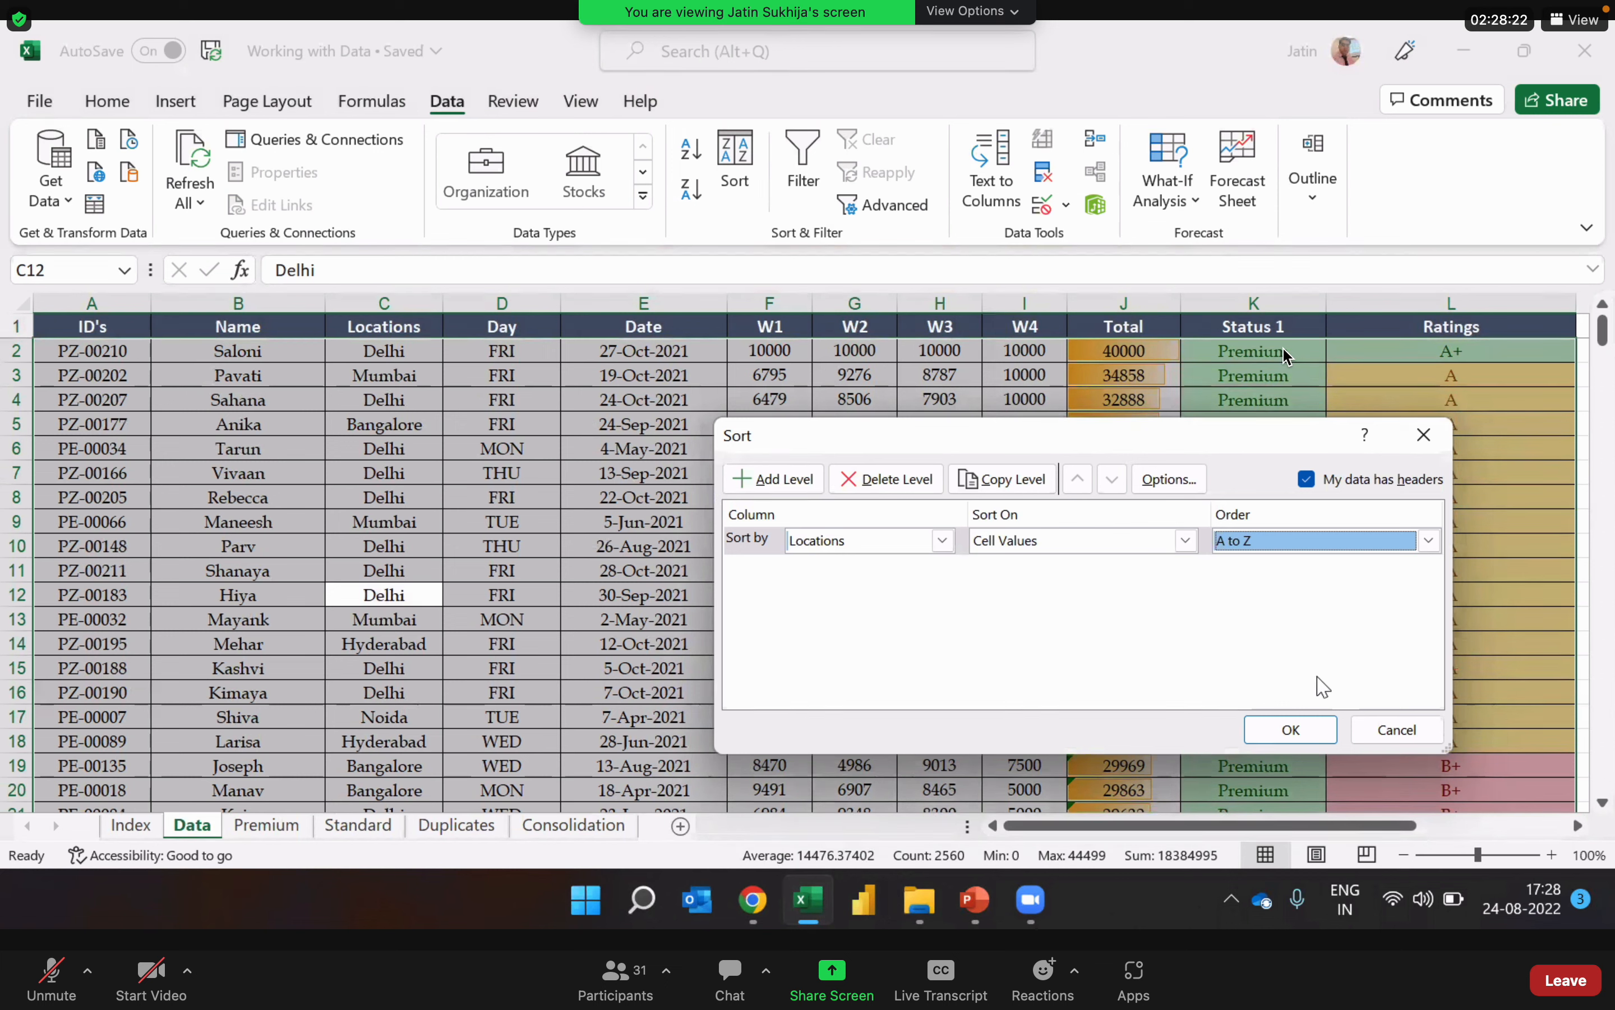
pyautogui.click(1292, 730)
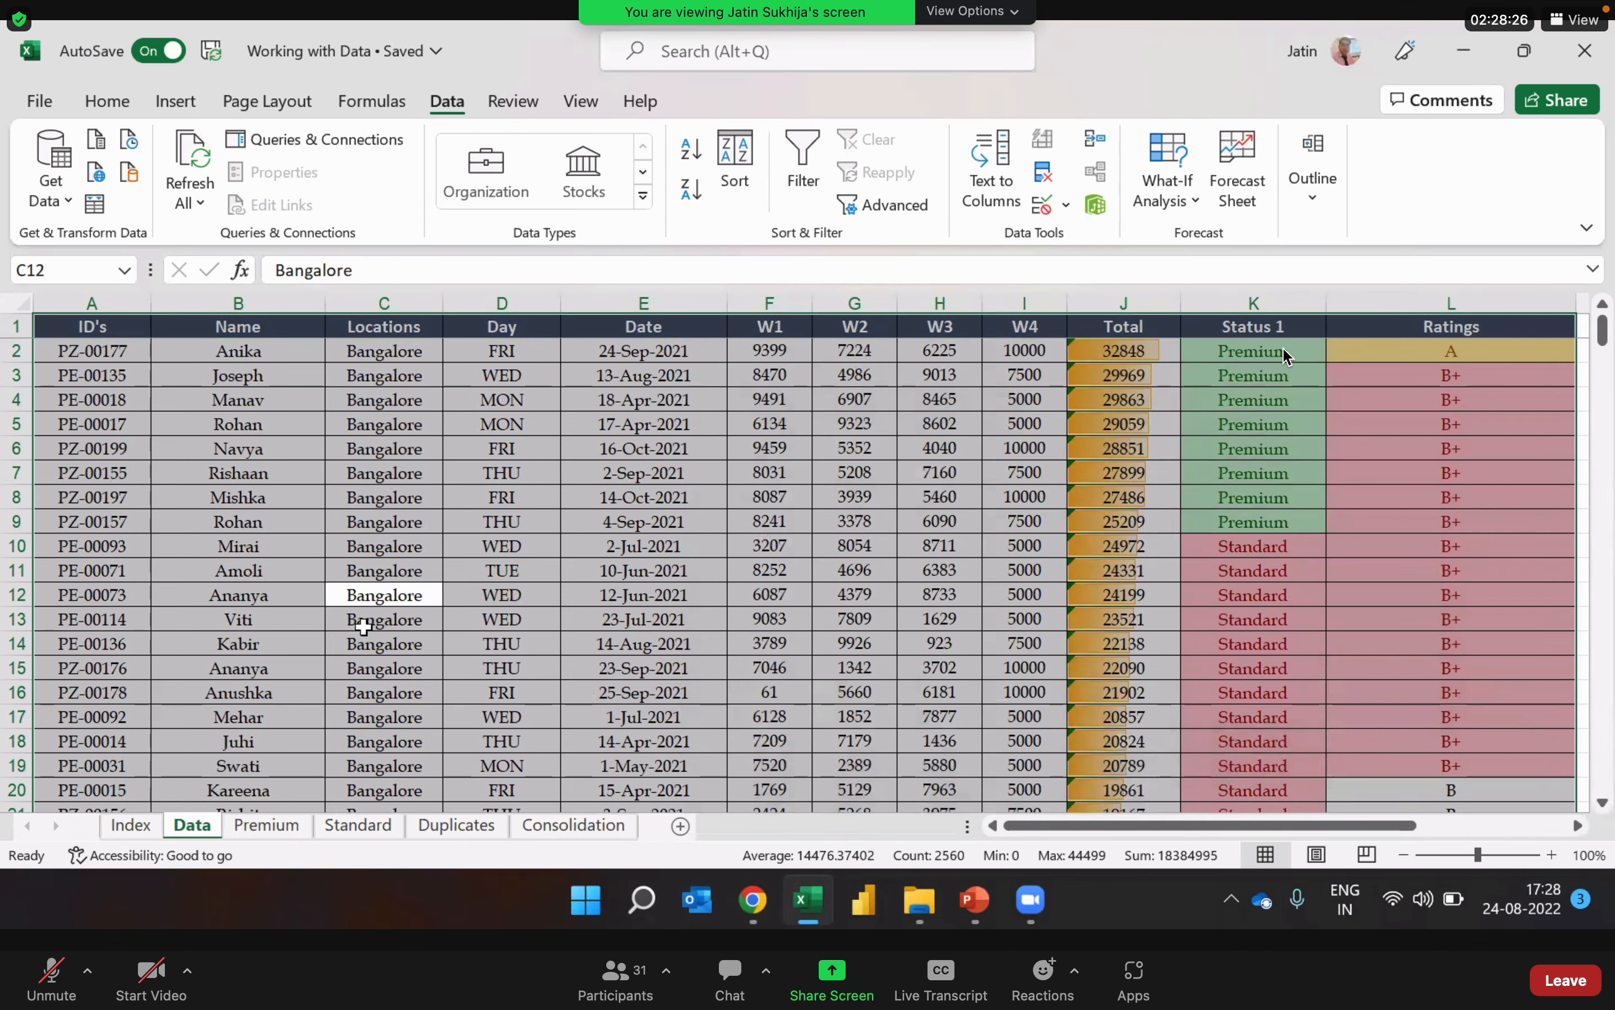
# Step: Check the alphabetical order of the Locations column from the Bangalore records down through Chennai into the Delhi records
pyautogui.click(411, 406)
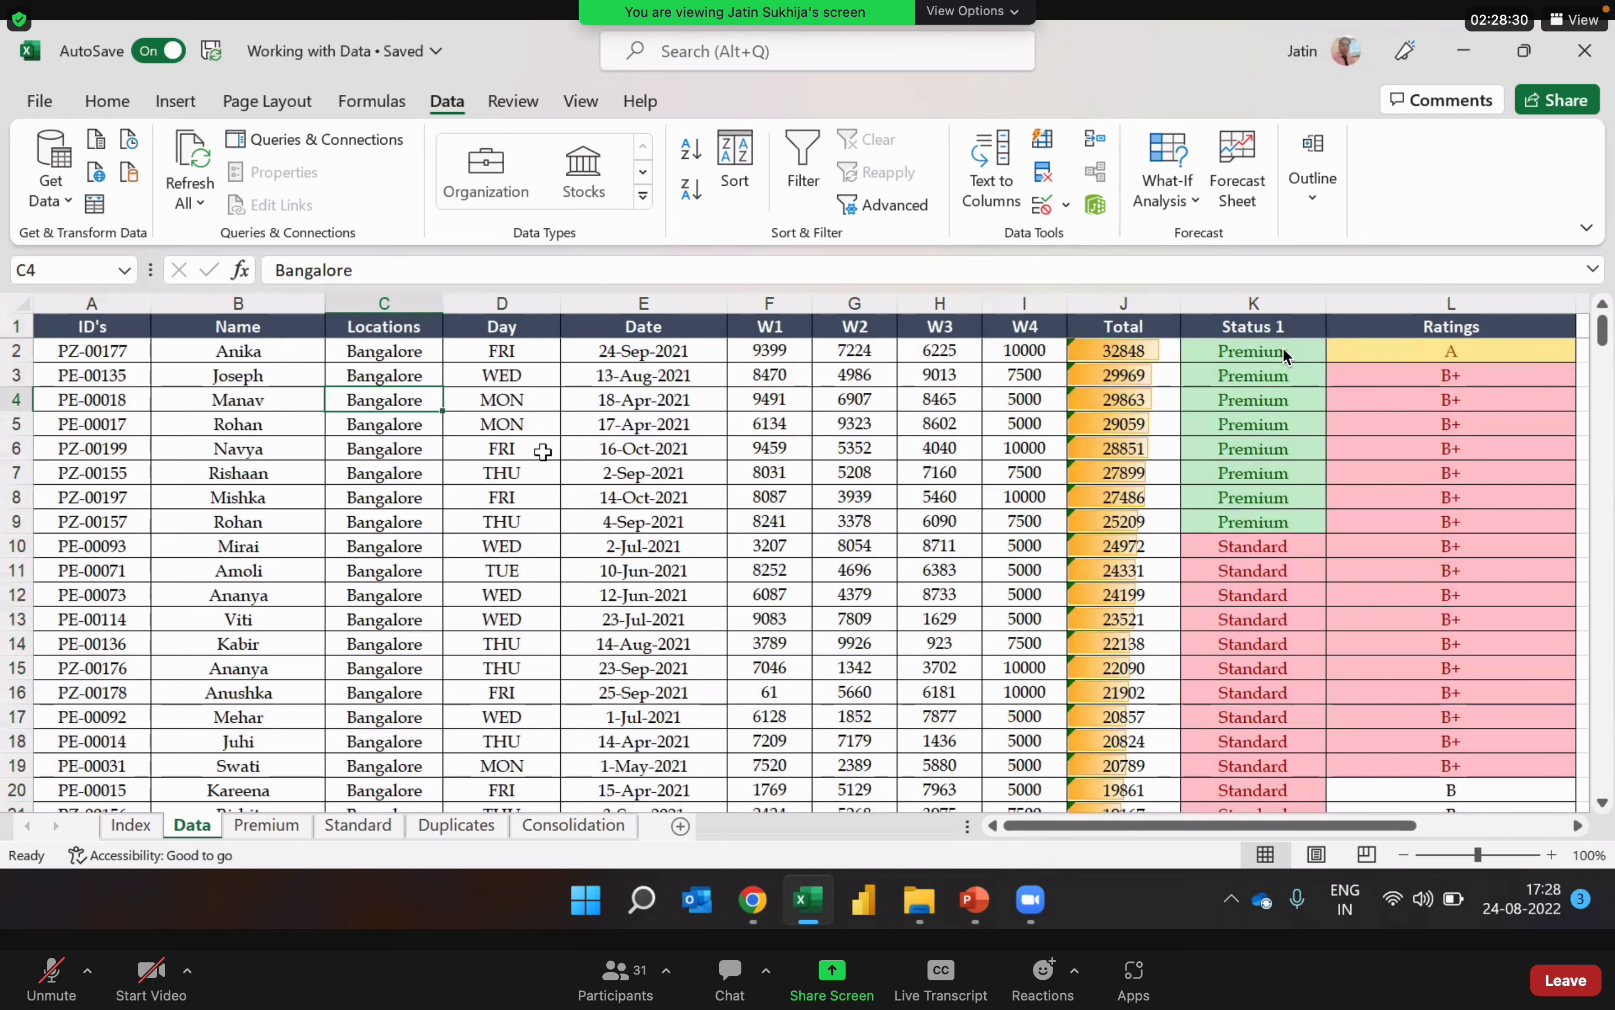
pyautogui.press('Down')
pyautogui.press('Down')
pyautogui.press('Down')
pyautogui.press('Down')
pyautogui.press('Down')
pyautogui.press('Down')
pyautogui.press('Down')
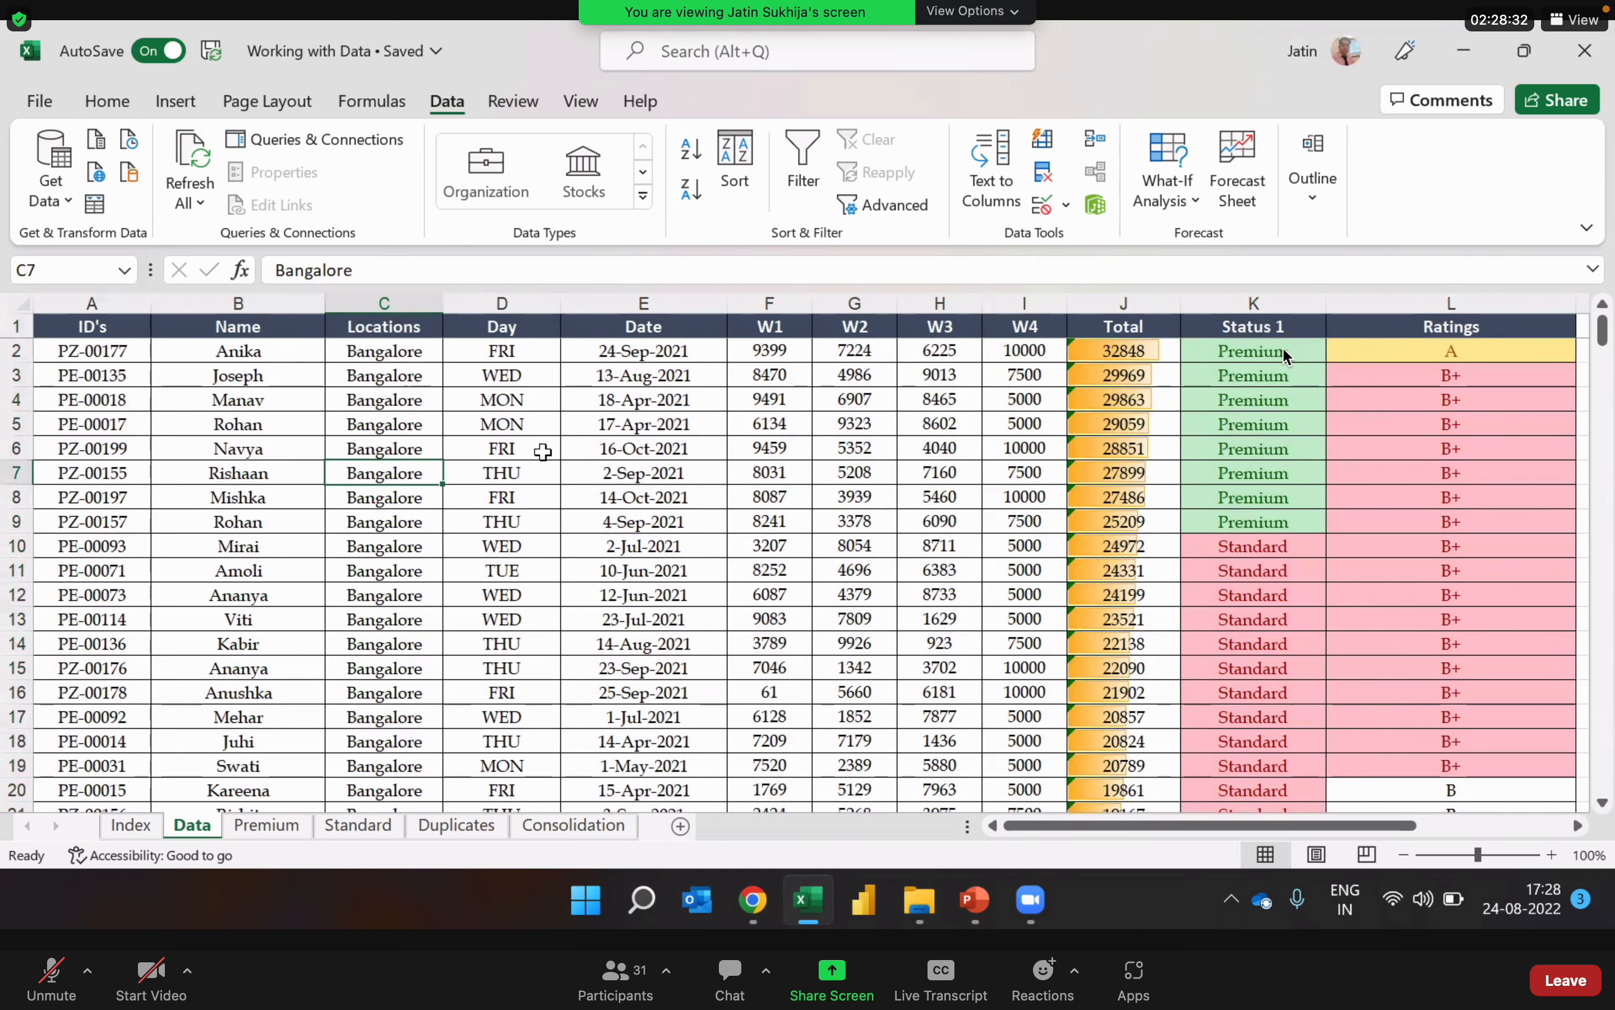
pyautogui.press('Down')
pyautogui.press('Down')
pyautogui.press('Down')
pyautogui.press('Down')
pyautogui.press('Down')
pyautogui.press('Down')
pyautogui.press('Down')
pyautogui.press('Down')
pyautogui.press('Down')
pyautogui.press('Down')
pyautogui.press('Down')
pyautogui.press('Down')
pyautogui.press('Down')
pyautogui.press('Down')
pyautogui.press('Down')
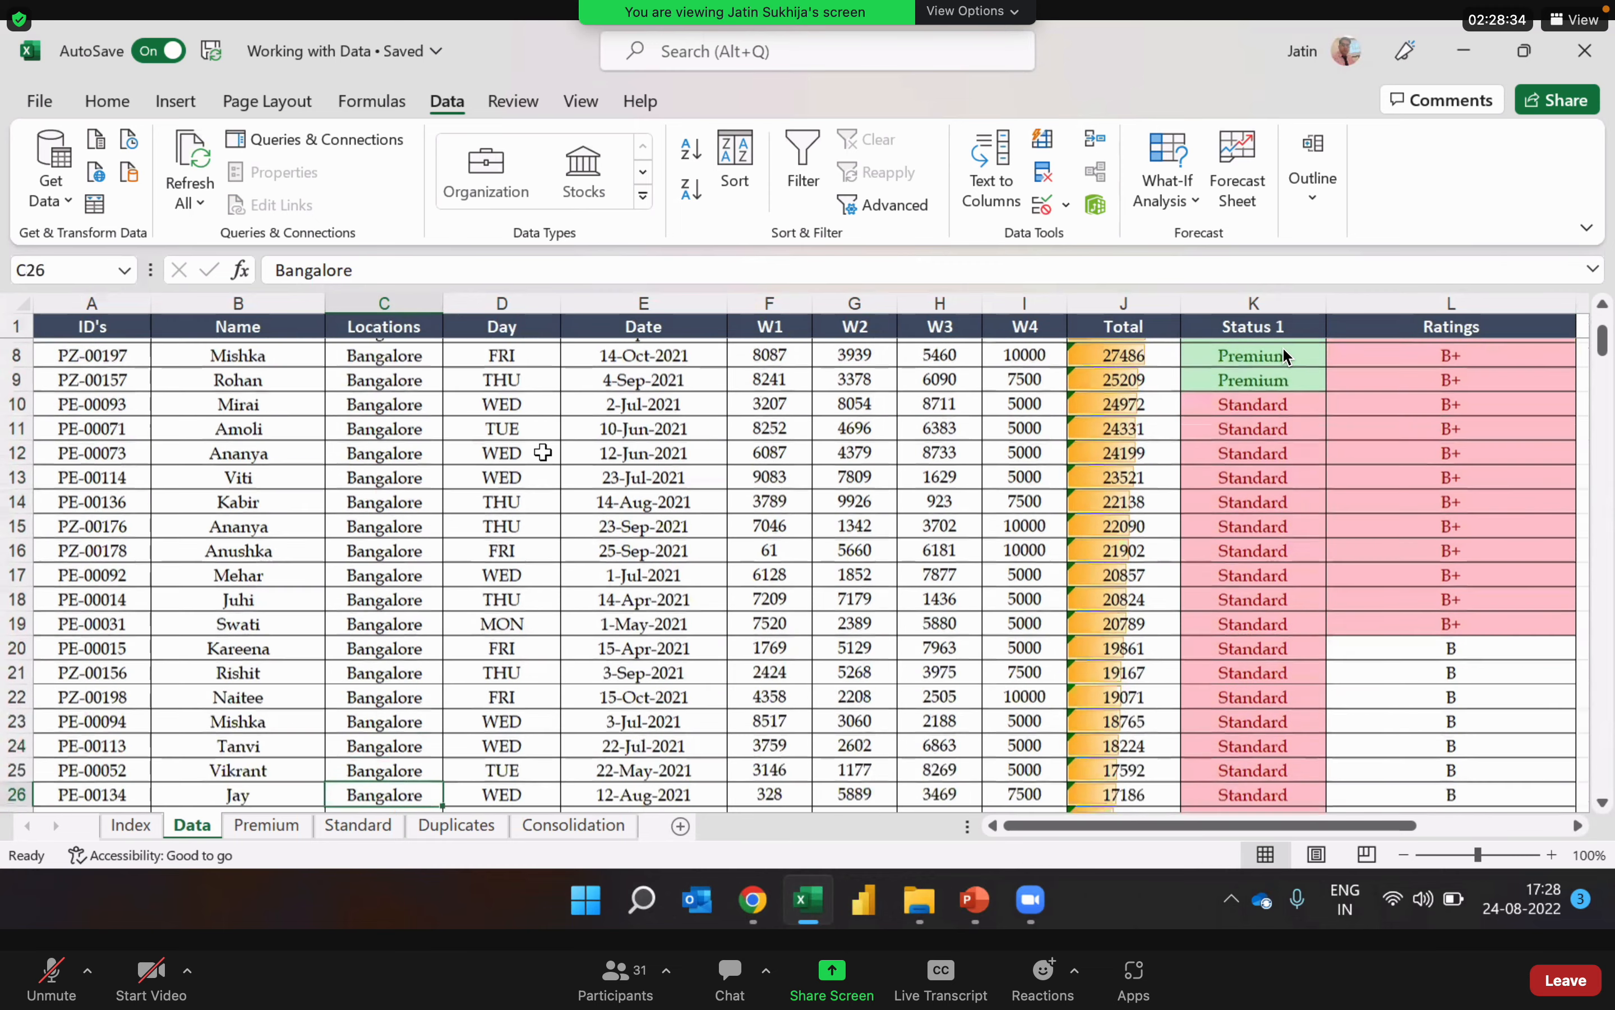
pyautogui.press('Down')
pyautogui.press('Down')
pyautogui.press('Down')
pyautogui.press('Down')
pyautogui.press('Down')
pyautogui.press('Down')
pyautogui.press('Down')
pyautogui.press('Down')
pyautogui.press('Down')
pyautogui.press('Down')
pyautogui.press('Down')
pyautogui.press('Down')
pyautogui.press('Down')
pyautogui.press('Down')
pyautogui.press('Down')
pyautogui.press('Down')
pyautogui.press('Down')
pyautogui.press('Down')
pyautogui.press('Down')
pyautogui.press('Down')
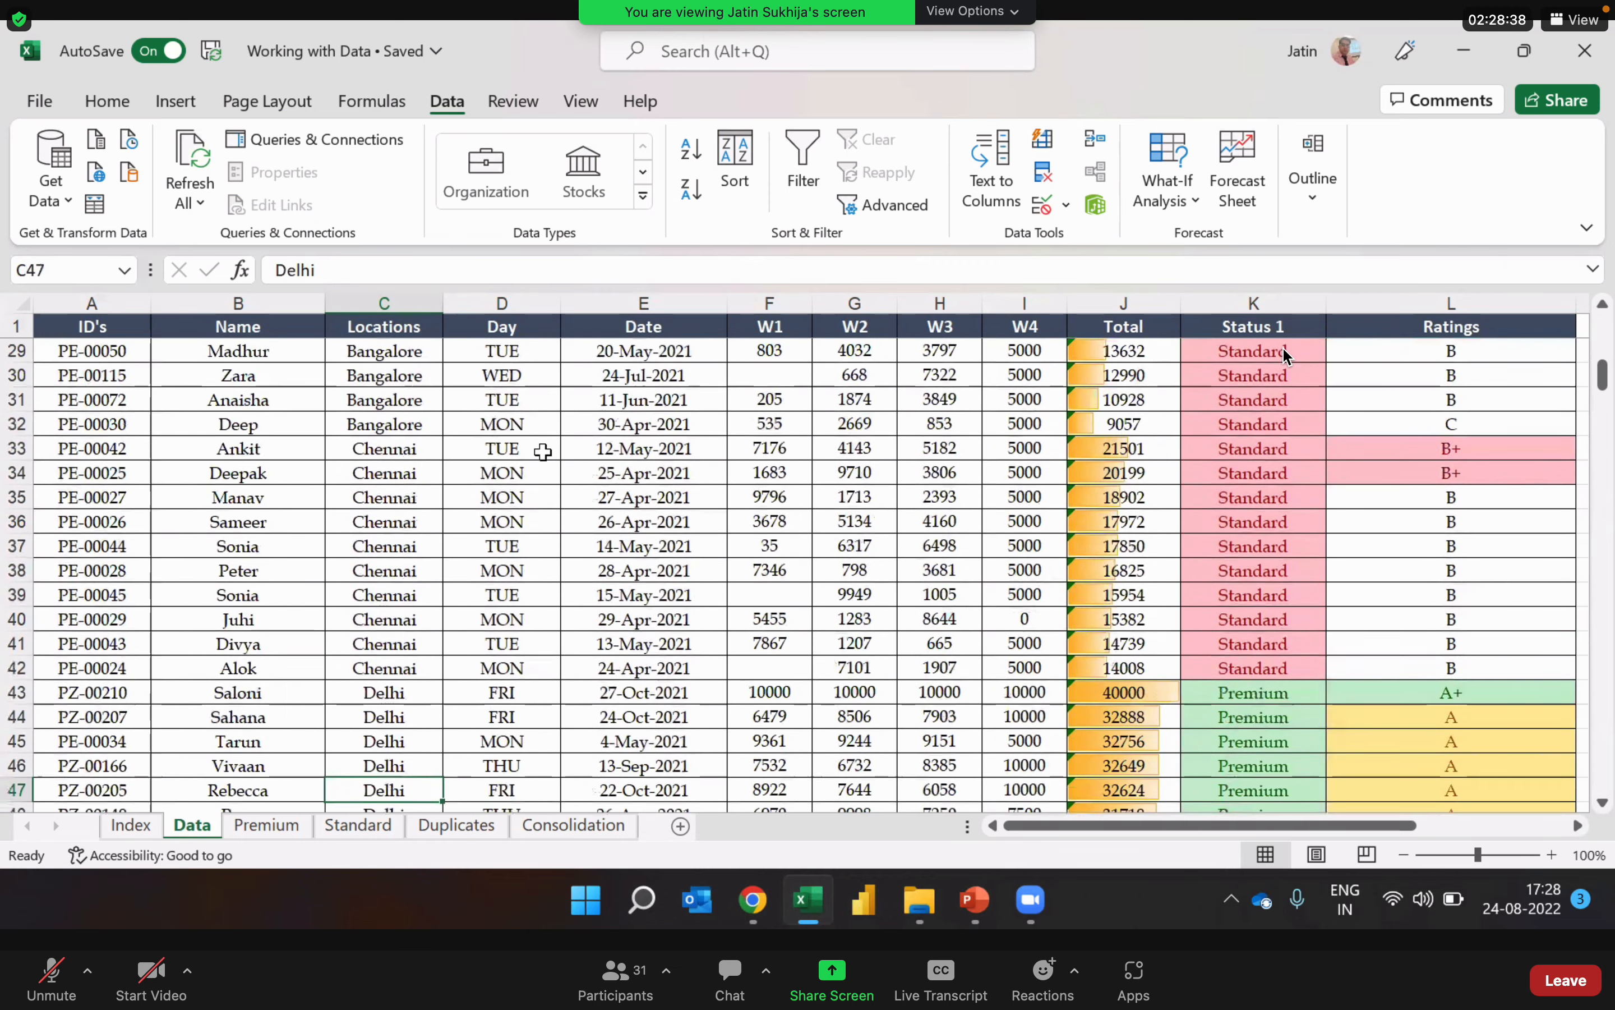
pyautogui.press('Down')
pyautogui.press('Down')
pyautogui.press('Down')
pyautogui.press('Down')
pyautogui.press('Down')
pyautogui.press('Down')
pyautogui.press('Down')
pyautogui.press('Down')
pyautogui.press('Down')
pyautogui.press('Down')
pyautogui.press('Down')
pyautogui.press('Down')
pyautogui.press('Down')
pyautogui.press('Down')
pyautogui.press('Down')
pyautogui.press('Down')
pyautogui.press('Down')
pyautogui.press('Down')
pyautogui.press('Down')
pyautogui.press('Down')
pyautogui.press('Down')
pyautogui.press('Down')
pyautogui.press('Down')
pyautogui.press('Down')
pyautogui.press('Down')
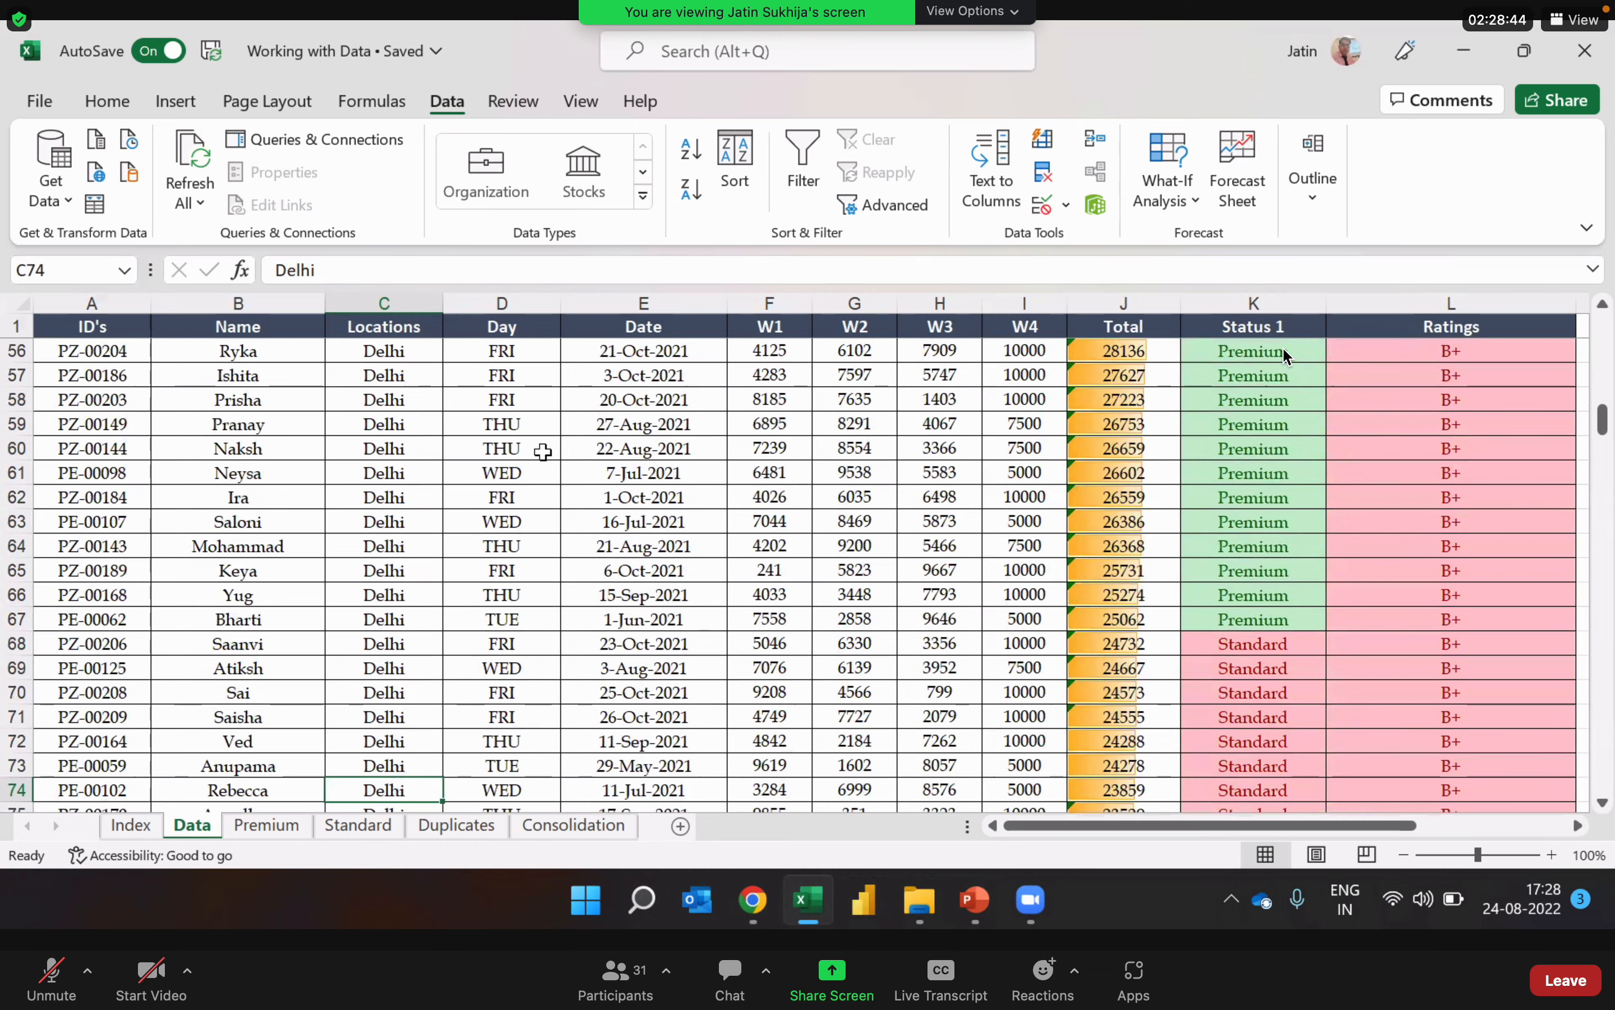
pyautogui.press('Down')
pyautogui.press('Down')
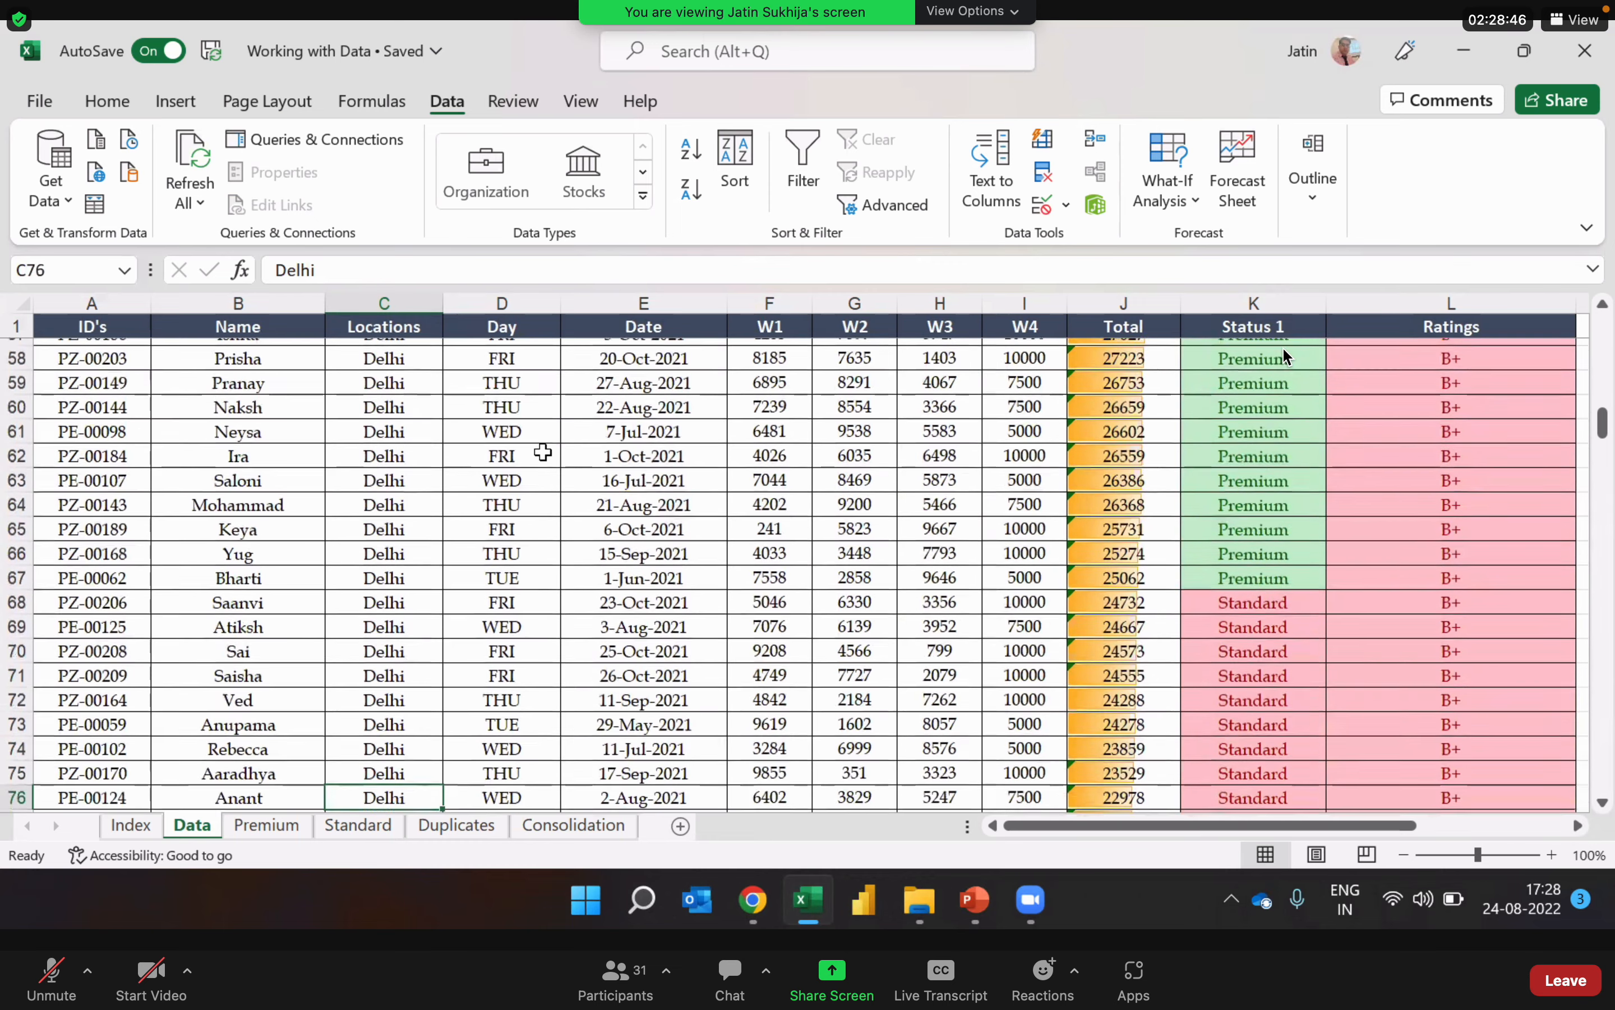
pyautogui.press('Down')
pyautogui.press('Down')
pyautogui.press('Down')
pyautogui.press('Down')
pyautogui.press('Down')
pyautogui.press('Down')
pyautogui.press('Down')
pyautogui.press('Down')
pyautogui.press('Down')
pyautogui.press('Down')
pyautogui.press('Down')
pyautogui.press('Down')
pyautogui.press('Down')
pyautogui.press('Down')
pyautogui.press('Down')
pyautogui.press('Down')
pyautogui.press('Down')
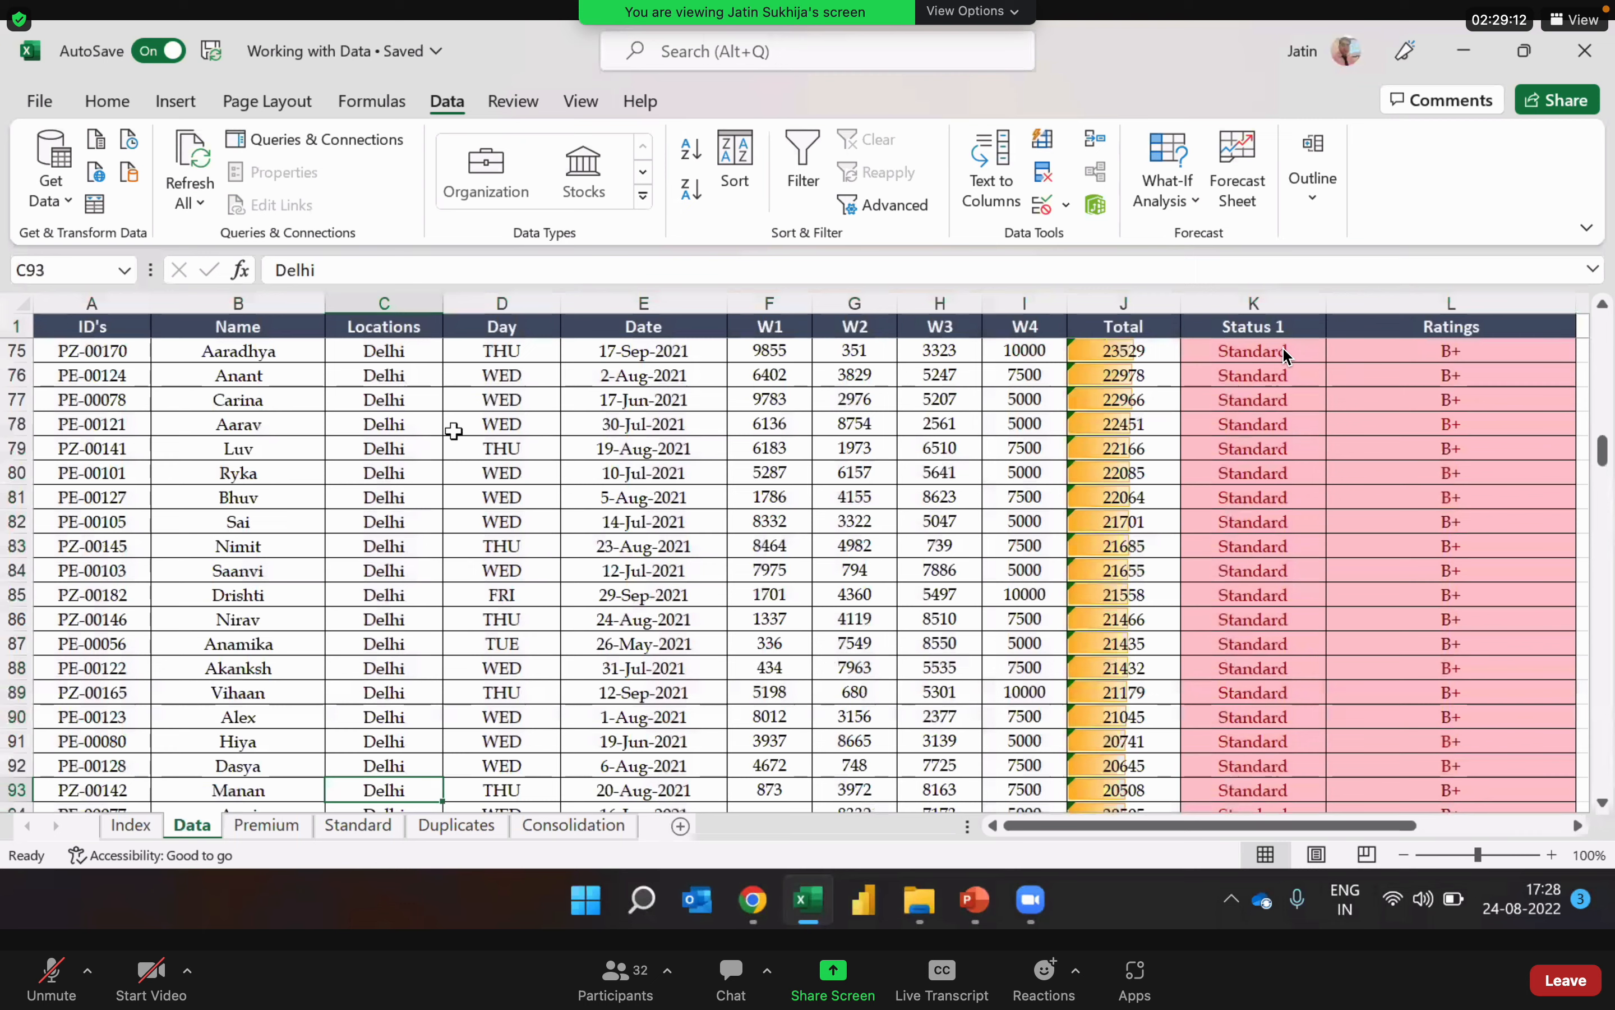
# Step: Return to the first Locations entry and review the Bangalore, Chennai and upper Delhi groups again
pyautogui.click(402, 417)
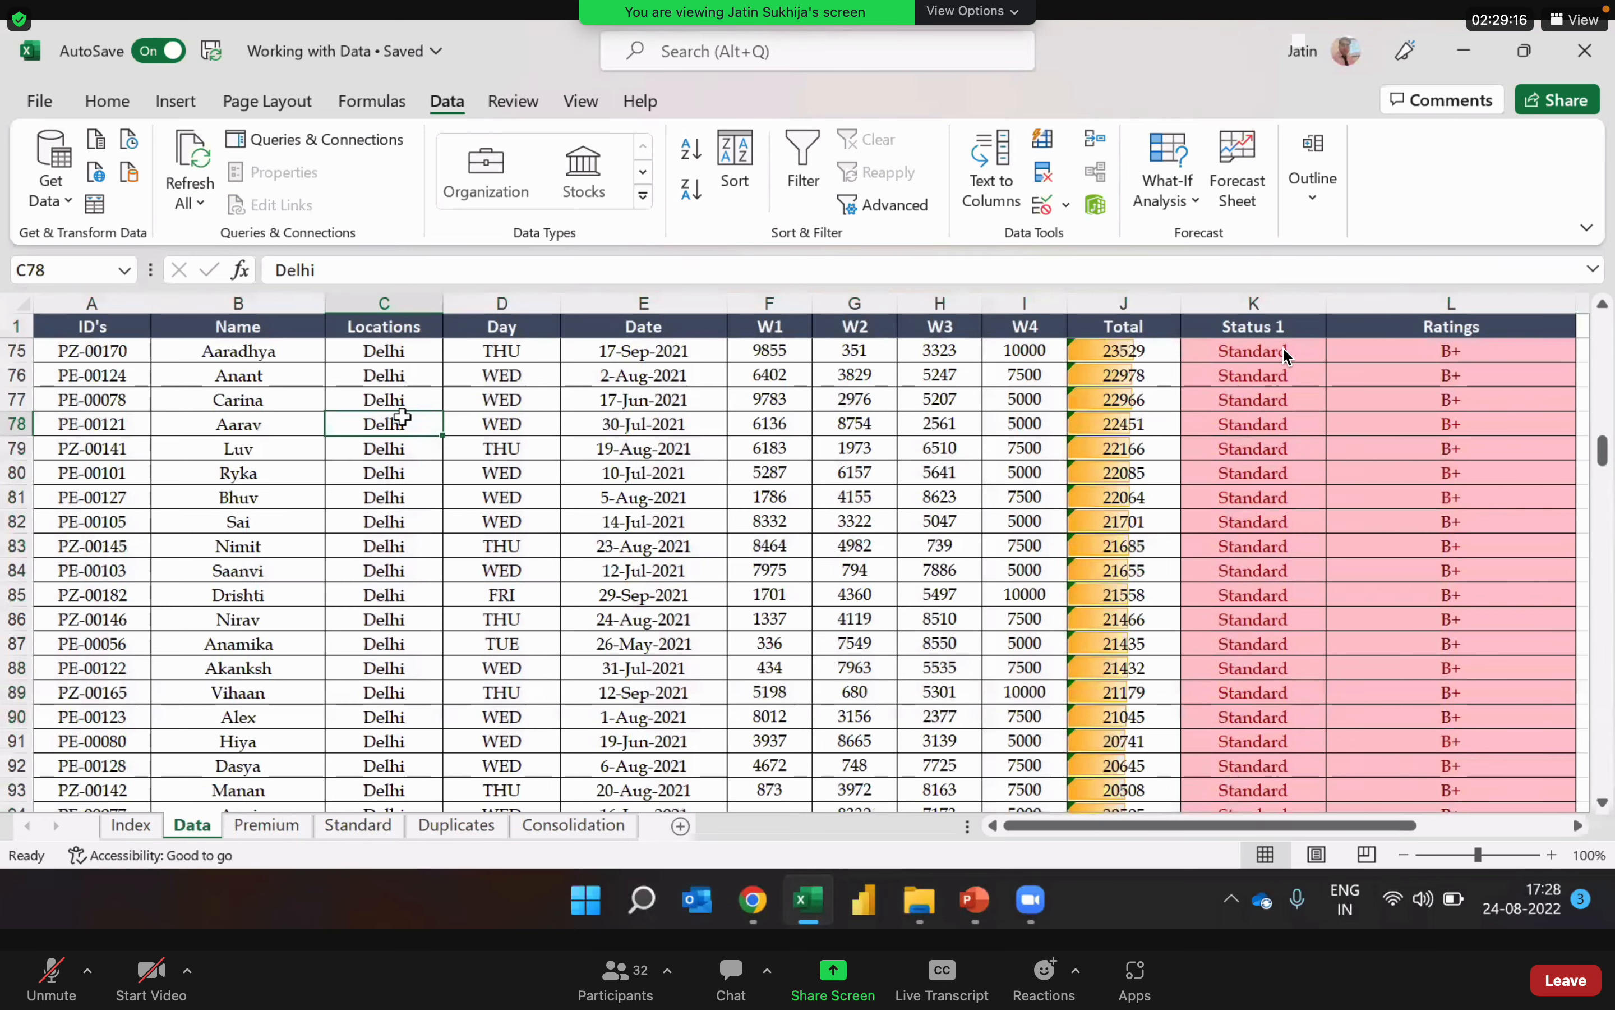
pyautogui.hotkey('ctrl', 'Up')
pyautogui.press('Down')
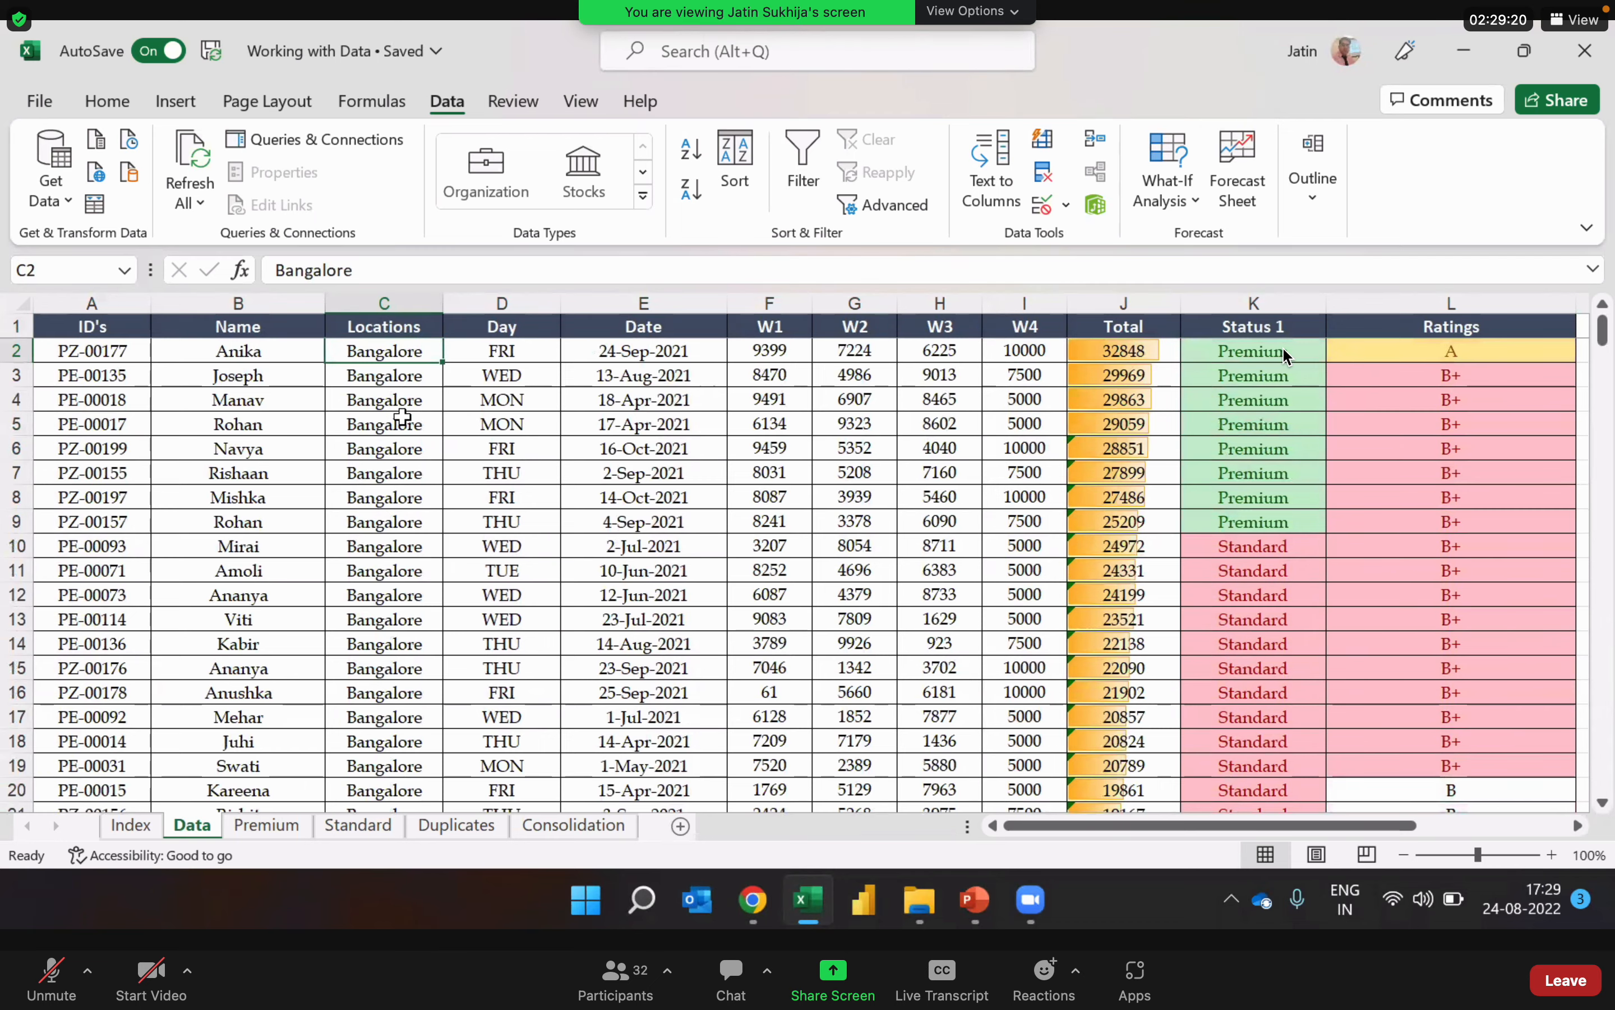
pyautogui.press('Down')
pyautogui.press('Down')
pyautogui.press('Down')
pyautogui.press('Down')
pyautogui.press('Down')
pyautogui.press('Down')
pyautogui.press('Down')
pyautogui.press('Down')
pyautogui.press('Down')
pyautogui.press('Down')
pyautogui.press('Down')
pyautogui.press('Down')
pyautogui.press('Down')
pyautogui.press('Down')
pyautogui.press('Down')
pyautogui.press('Down')
pyautogui.press('Down')
pyautogui.press('Down')
pyautogui.press('Down')
pyautogui.press('Down')
pyautogui.press('Down')
pyautogui.press('Down')
pyautogui.press('Down')
pyautogui.press('Down')
pyautogui.press('Down')
pyautogui.press('Down')
pyautogui.press('Down')
pyautogui.press('Down')
pyautogui.press('Down')
pyautogui.press('Down')
pyautogui.press('Down')
pyautogui.press('Down')
pyautogui.press('Down')
pyautogui.press('Down')
pyautogui.press('Down')
pyautogui.press('Down')
pyautogui.press('Down')
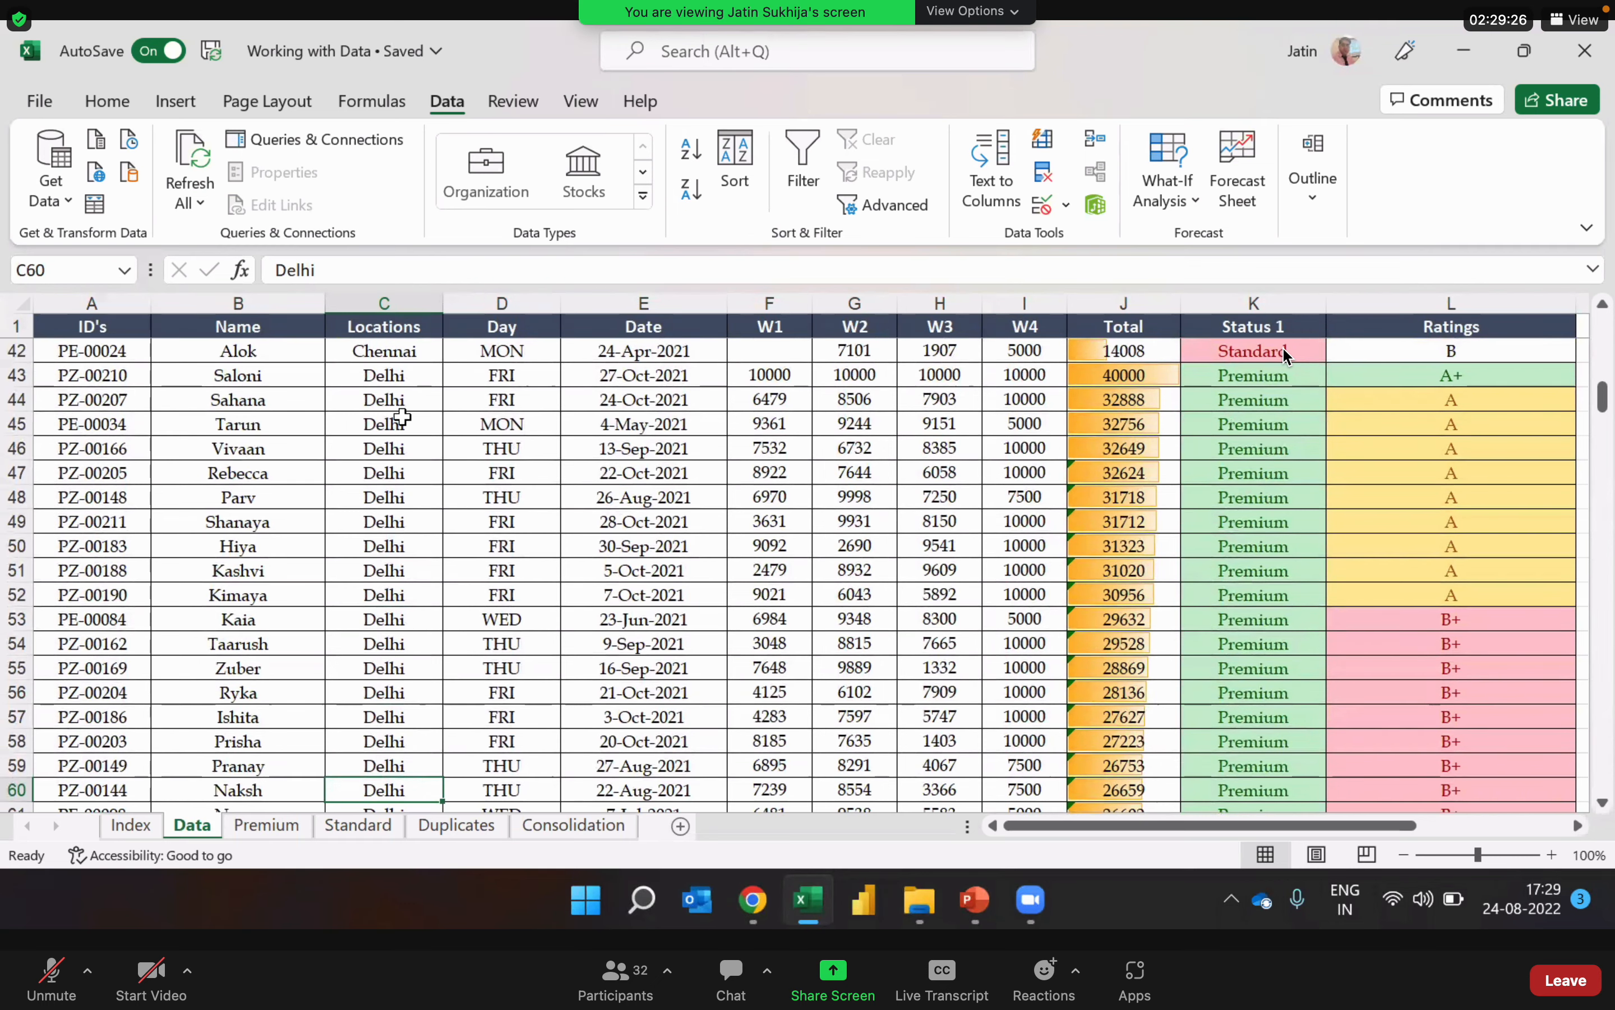
# Step: Go back to the first location and follow the Locations column down to the lower Delhi records around row 108
pyautogui.hotkey('ctrl', 'Up')
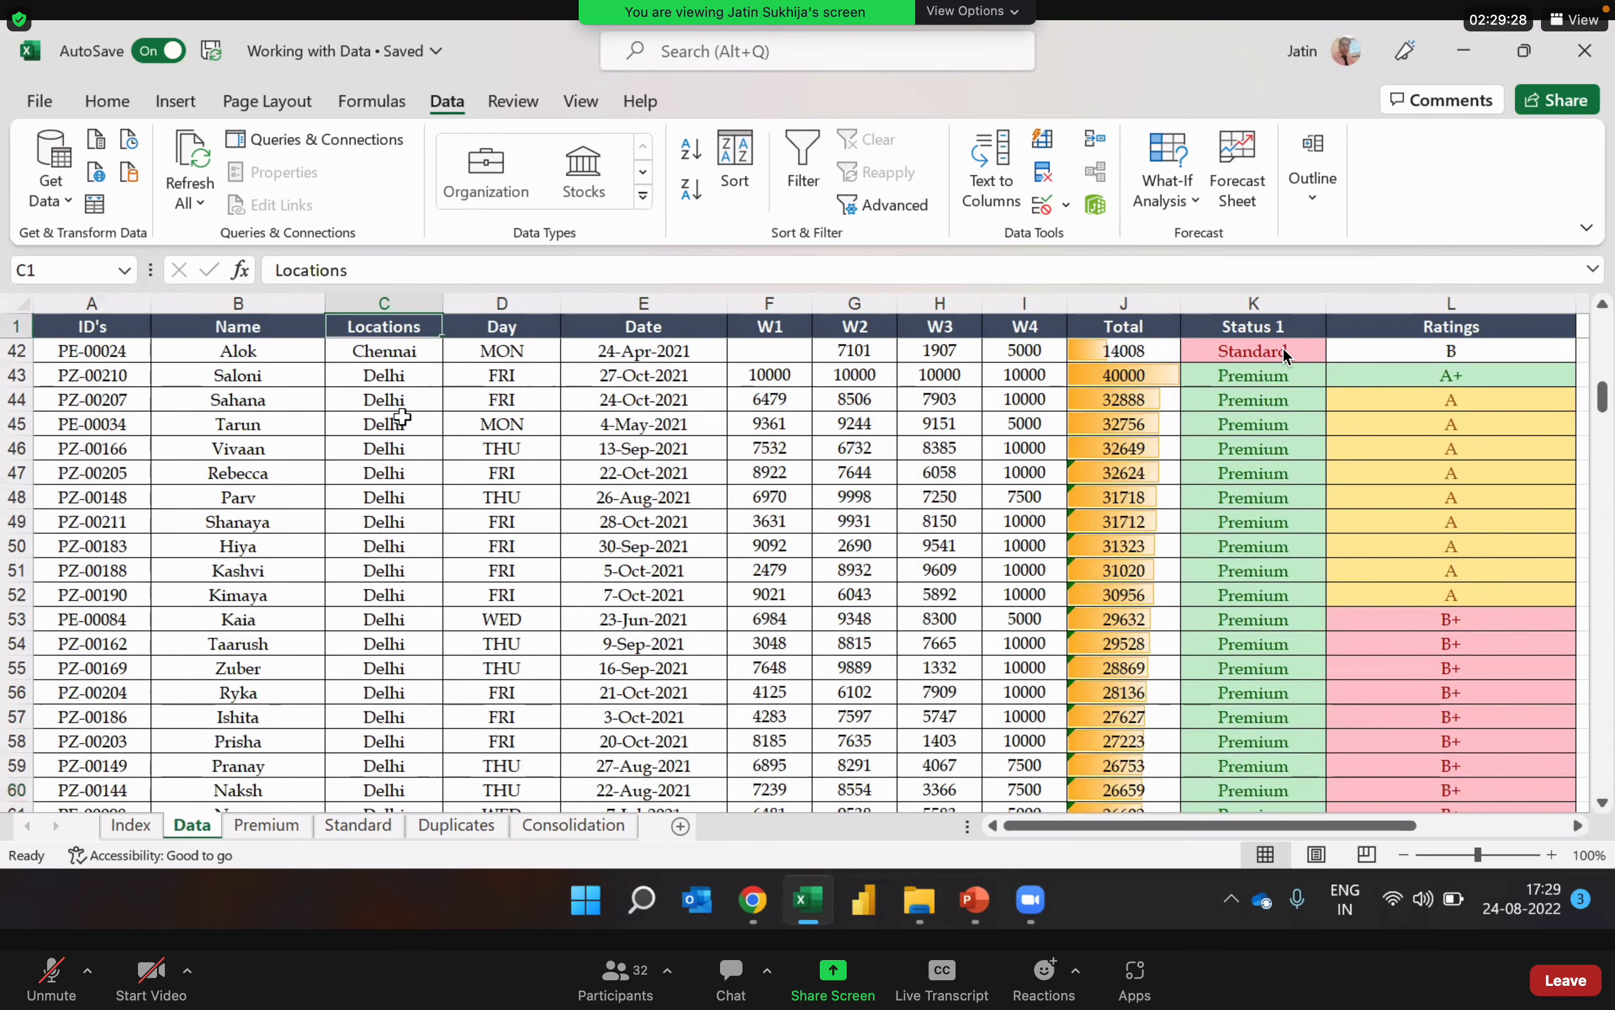
pyautogui.press('Down')
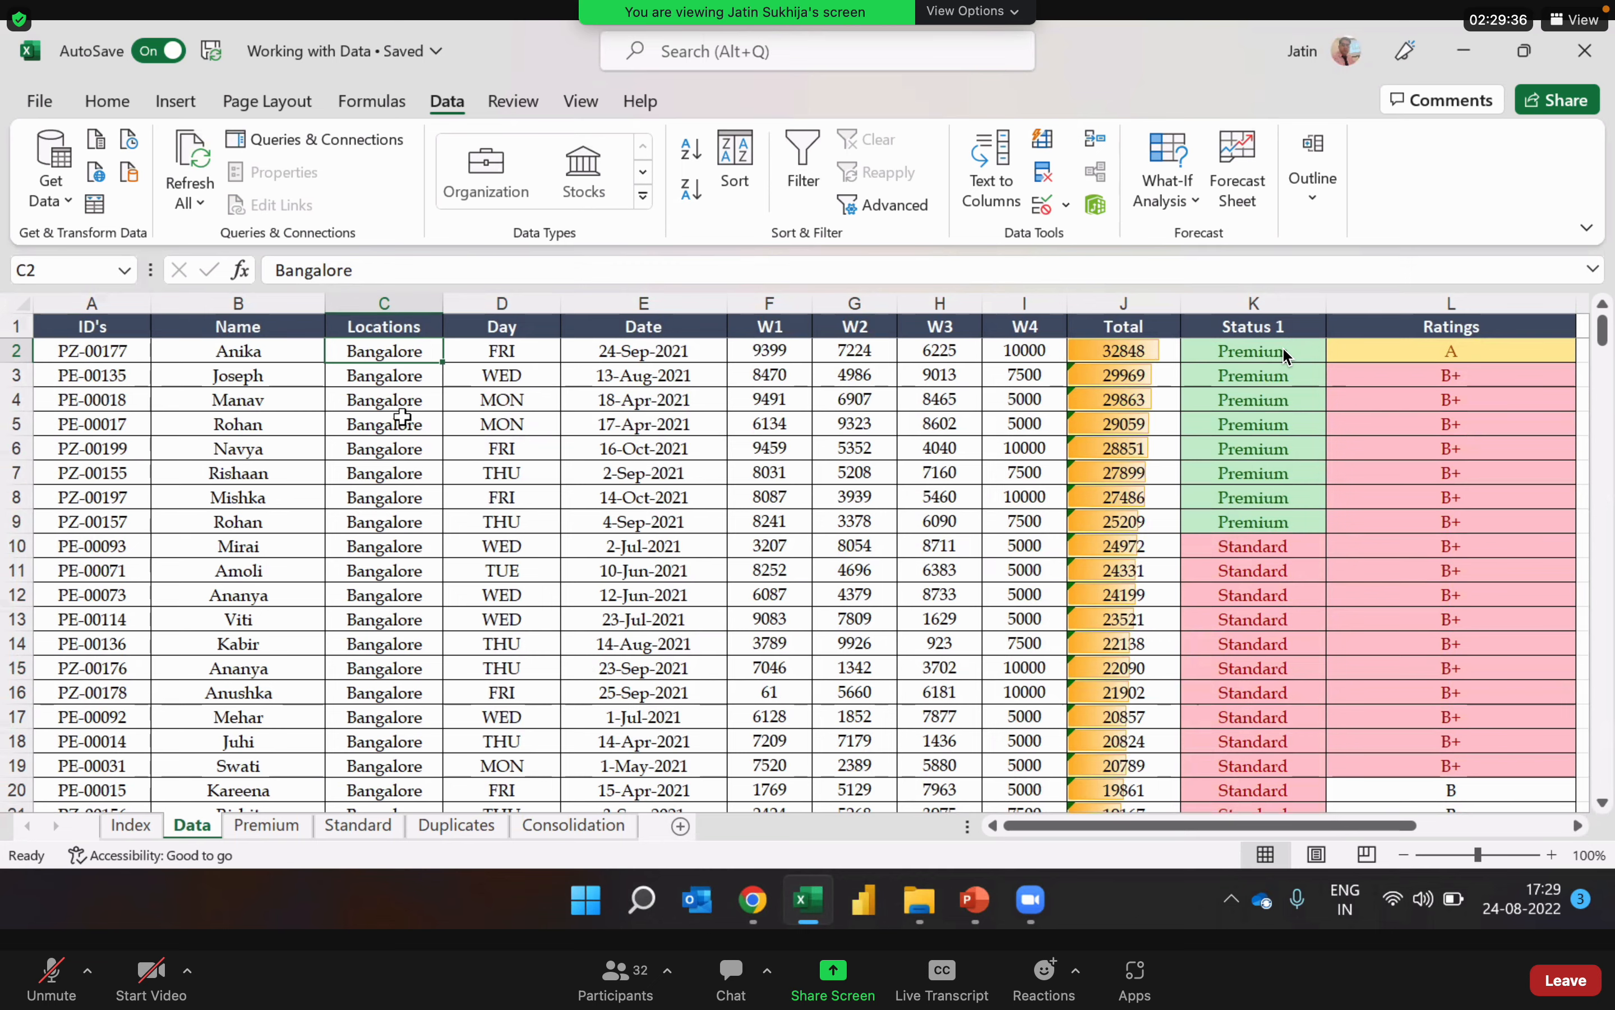
pyautogui.press('Down')
pyautogui.press('Down')
pyautogui.press('Down')
pyautogui.press('Down')
pyautogui.press('Down')
pyautogui.press('Down')
pyautogui.press('Down')
pyautogui.press('Down')
pyautogui.press('Down')
pyautogui.press('Down')
pyautogui.press('Down')
pyautogui.press('Down')
pyautogui.press('Down')
pyautogui.press('Down')
pyautogui.press('Down')
pyautogui.press('Down')
pyautogui.press('Down')
pyautogui.press('Down')
pyautogui.press('Down')
pyautogui.press('Down')
pyautogui.press('Down')
pyautogui.press('Down')
pyautogui.press('Down')
pyautogui.press('Down')
pyautogui.press('Down')
pyautogui.press('Down')
pyautogui.press('Down')
pyautogui.press('Down')
pyautogui.press('Down')
pyautogui.press('Down')
pyautogui.press('Down')
pyautogui.press('Down')
pyautogui.press('Down')
pyautogui.press('Down')
pyautogui.press('Down')
pyautogui.press('Down')
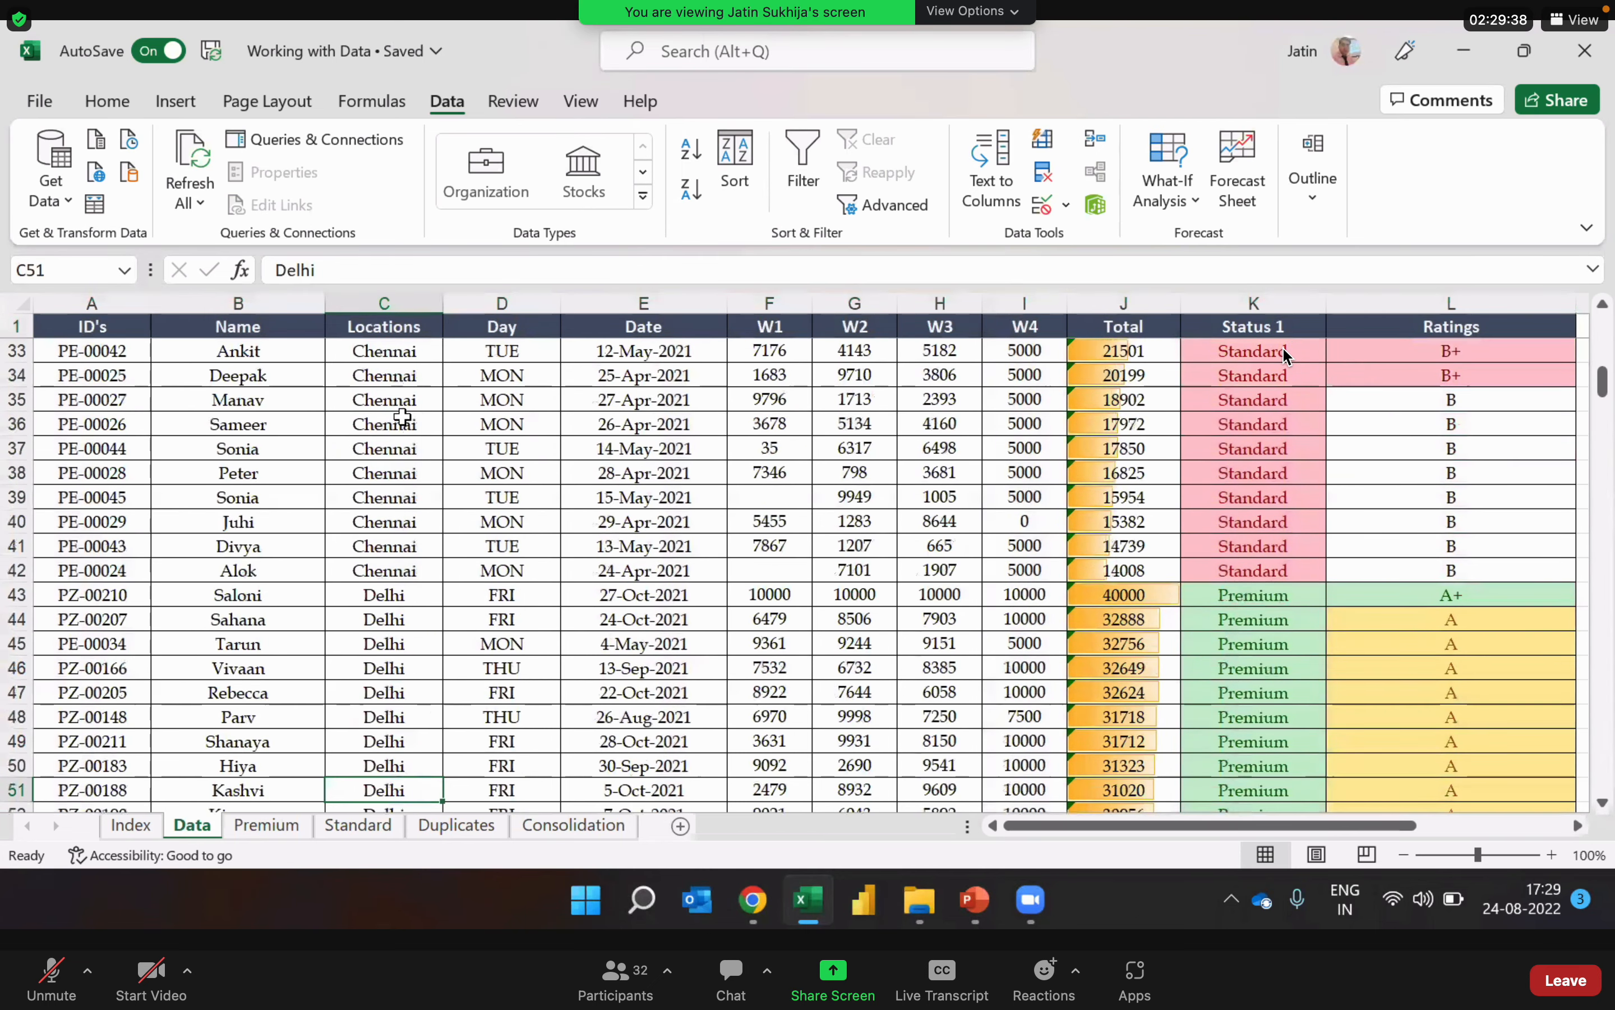
pyautogui.press('Down')
pyautogui.press('Down')
pyautogui.press('Down')
pyautogui.press('Down')
pyautogui.press('Down')
pyautogui.press('Down')
pyautogui.press('Down')
pyautogui.press('Down')
pyautogui.press('Down')
pyautogui.press('Down')
pyautogui.press('Down')
pyautogui.press('Down')
pyautogui.press('Down')
pyautogui.press('Down')
pyautogui.press('Down')
pyautogui.press('Down')
pyautogui.press('Down')
pyautogui.press('Down')
pyautogui.press('Down')
pyautogui.press('Down')
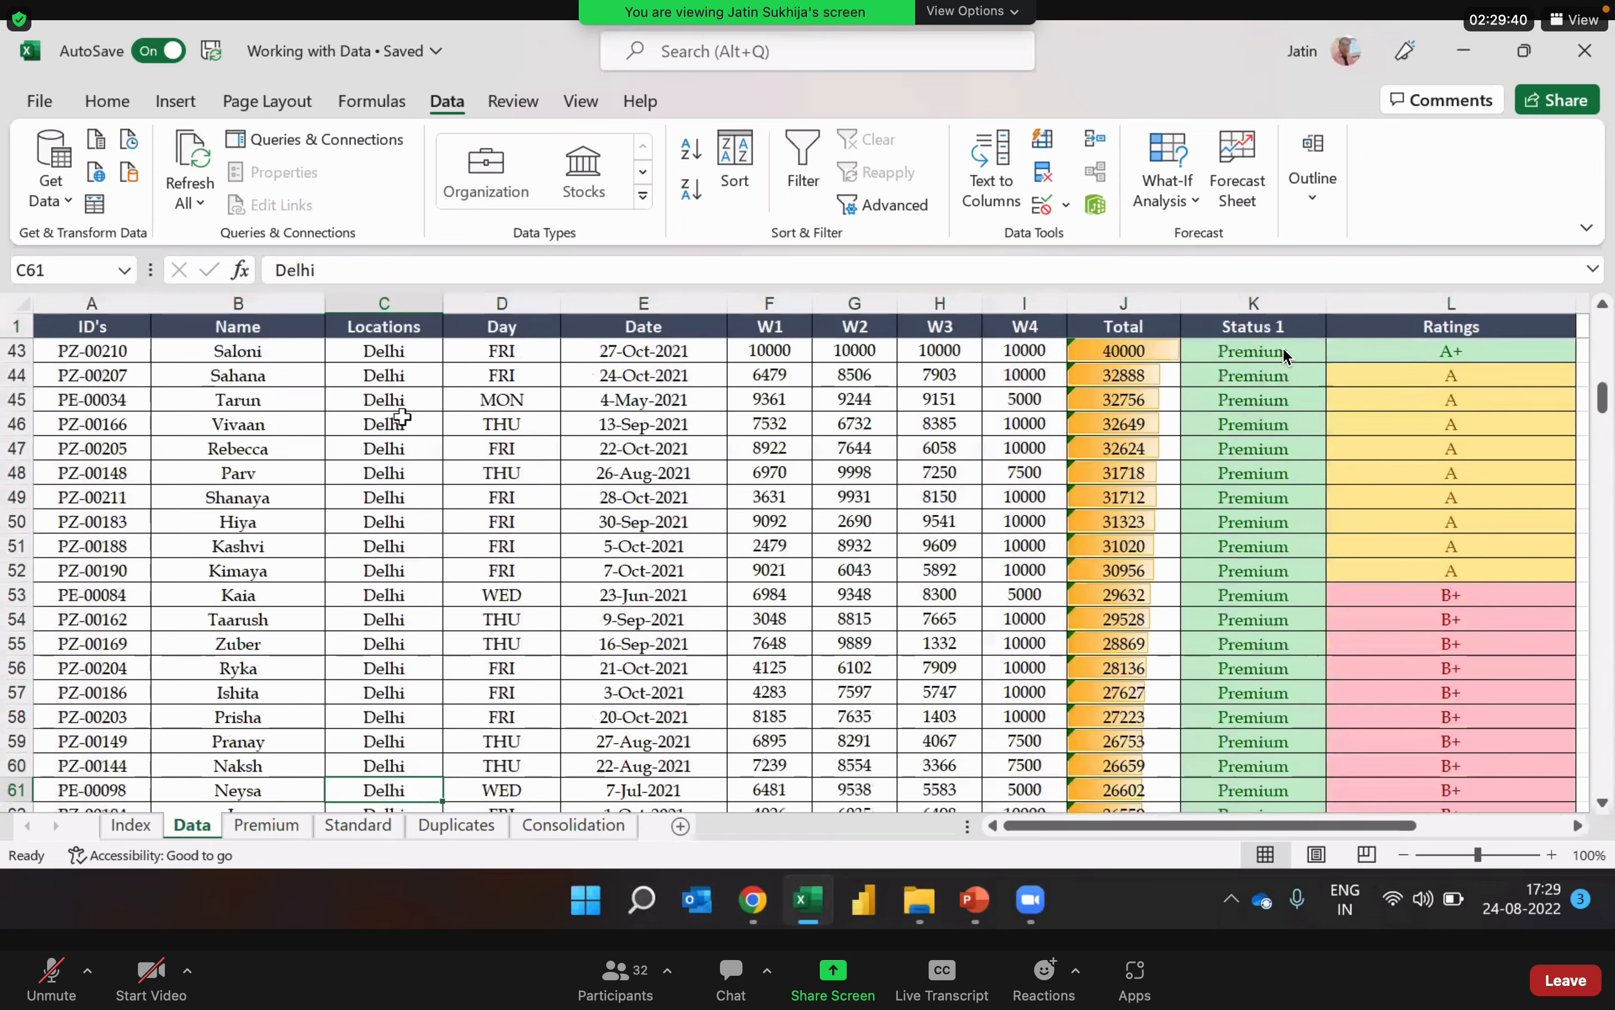
pyautogui.press('Down')
pyautogui.press('Down')
pyautogui.press('Down')
pyautogui.press('Down')
pyautogui.press('Down')
pyautogui.press('Down')
pyautogui.press('Down')
pyautogui.press('Down')
pyautogui.press('Down')
pyautogui.press('Down')
pyautogui.press('Down')
pyautogui.press('Down')
pyautogui.press('Down')
pyautogui.press('Down')
pyautogui.press('Down')
pyautogui.press('Down')
pyautogui.press('Down')
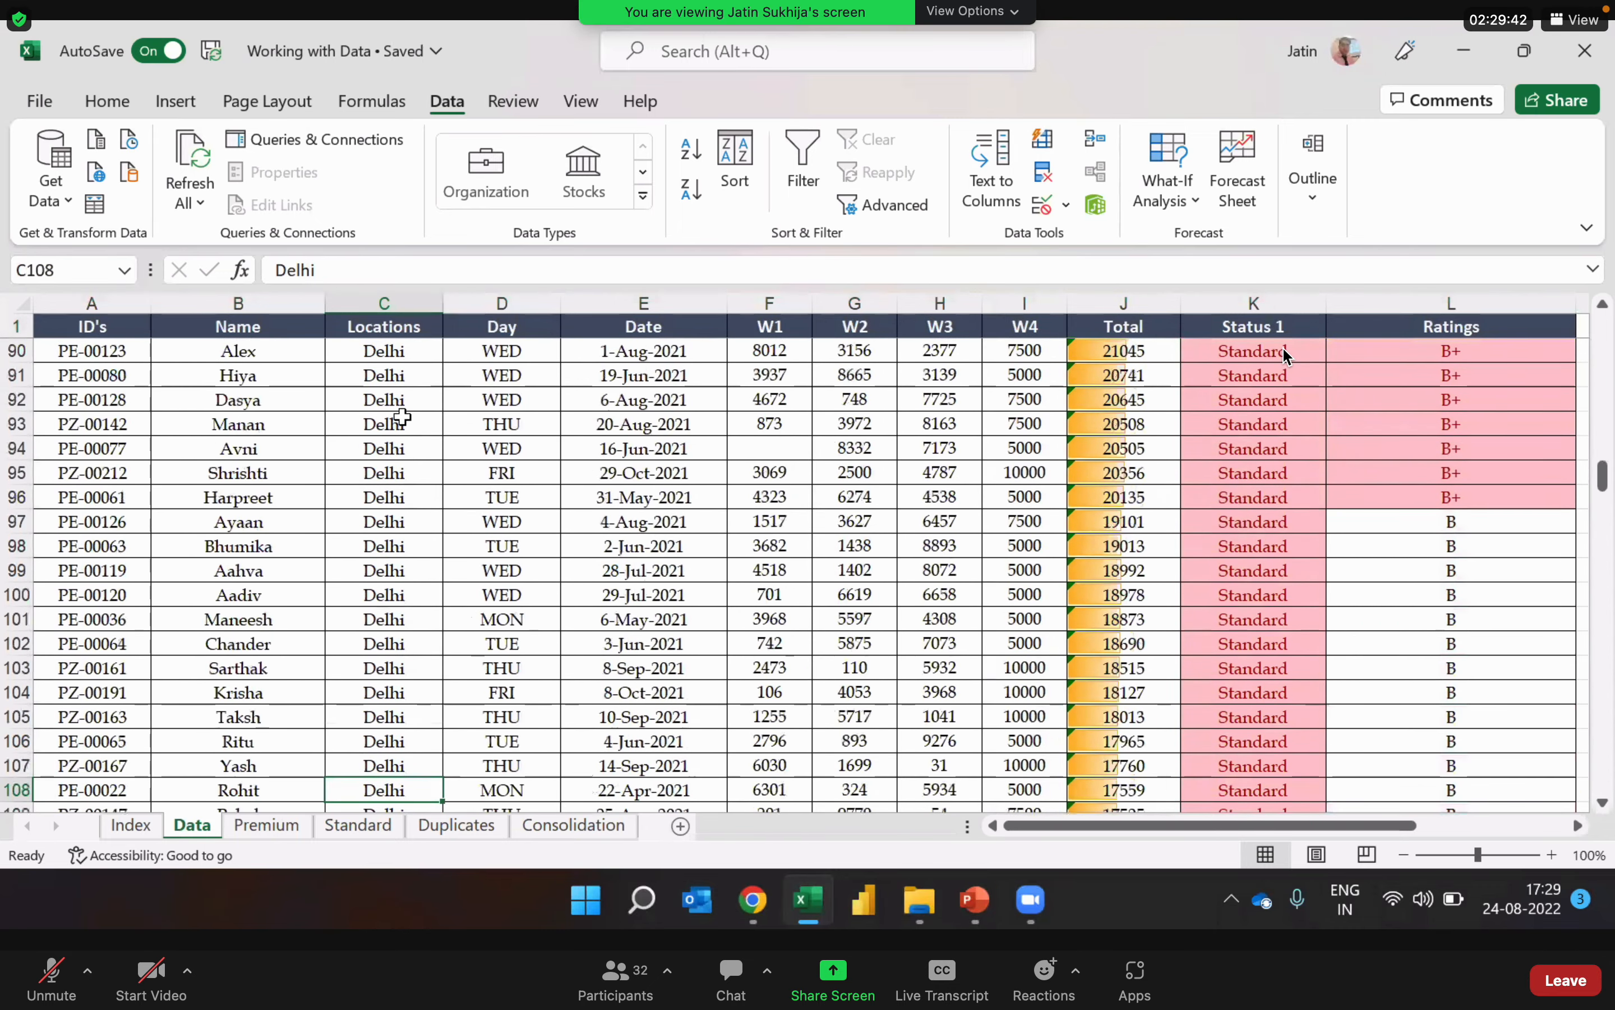
# Step: Review the Locations groups from the last Noida records upward through Mumbai, Hyderabad and Gurgaon, and return to the first record
pyautogui.hotkey('ctrl', 'Down')
pyautogui.press('Up')
pyautogui.press('Up')
pyautogui.press('Up')
pyautogui.press('Up')
pyautogui.press('Up')
pyautogui.press('Up')
pyautogui.press('Up')
pyautogui.press('Up')
pyautogui.press('Up')
pyautogui.press('Up')
pyautogui.press('Up')
pyautogui.press('Up')
pyautogui.press('Up')
pyautogui.press('Up')
pyautogui.press('Up')
pyautogui.press('Up')
pyautogui.press('Up')
pyautogui.press('Up')
pyautogui.press('Up')
pyautogui.press('Up')
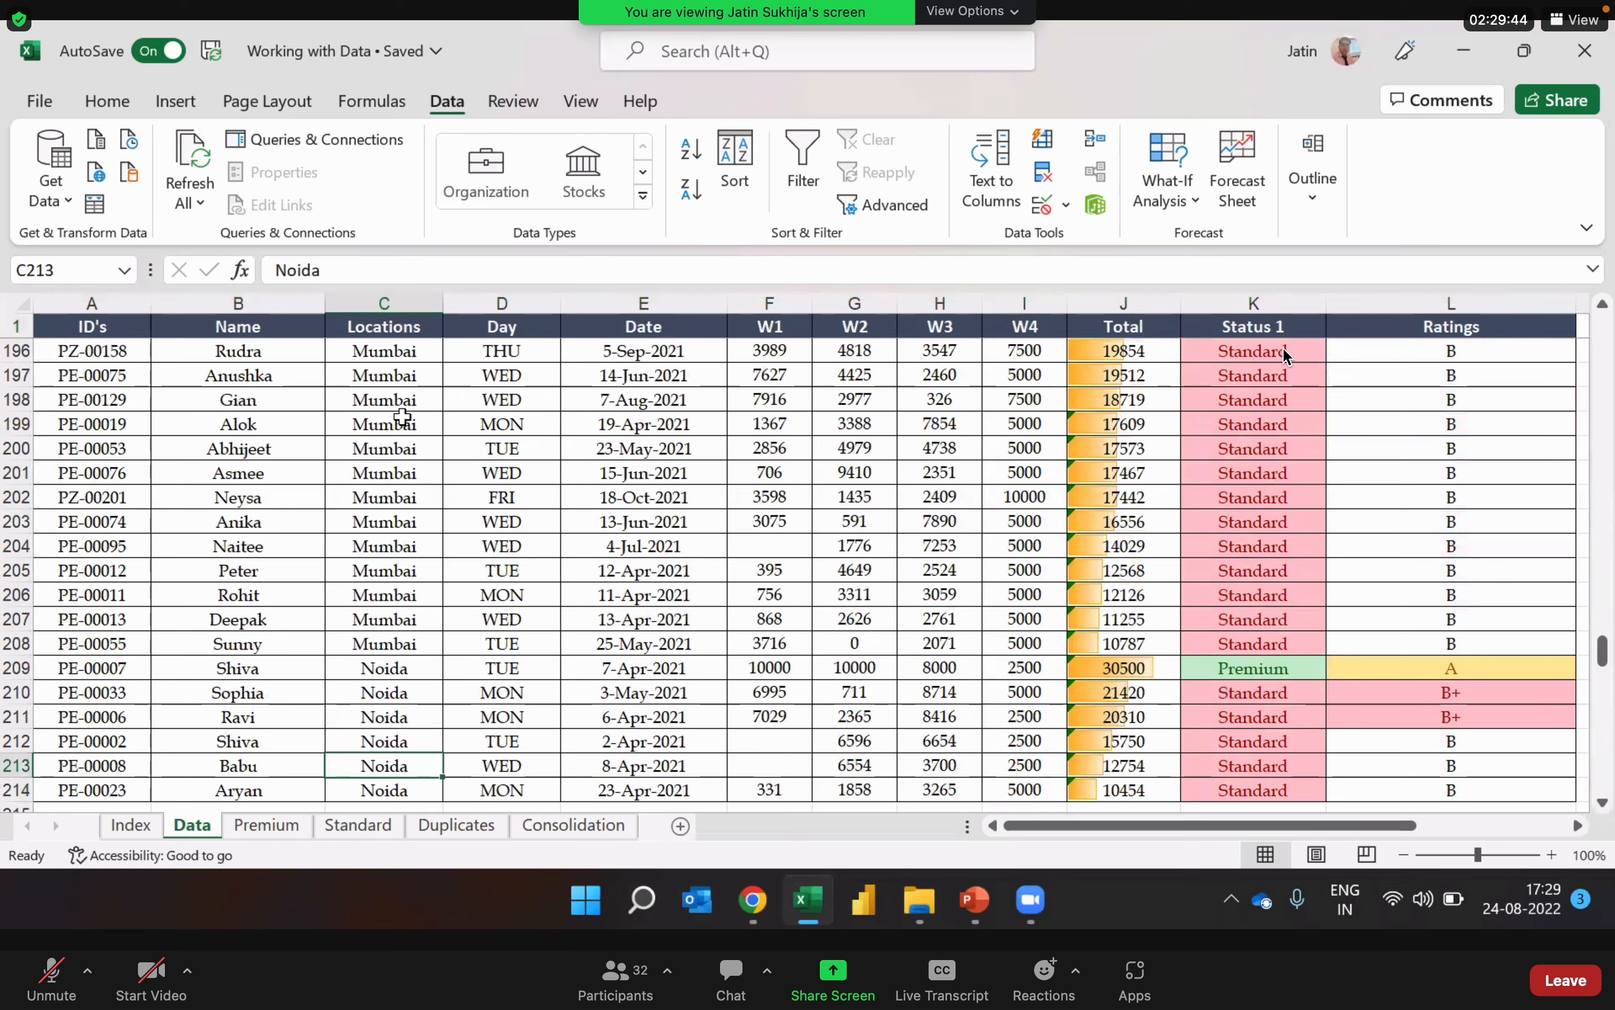
pyautogui.press('Up')
pyautogui.press('Up')
pyautogui.press('Up')
pyautogui.press('Up')
pyautogui.press('Up')
pyautogui.press('Up')
pyautogui.press('Up')
pyautogui.press('Up')
pyautogui.press('Up')
pyautogui.press('Up')
pyautogui.press('Up')
pyautogui.press('Up')
pyautogui.press('Up')
pyautogui.press('Up')
pyautogui.press('Up')
pyautogui.press('Up')
pyautogui.press('Up')
pyautogui.press('Up')
pyautogui.press('Up')
pyautogui.press('Up')
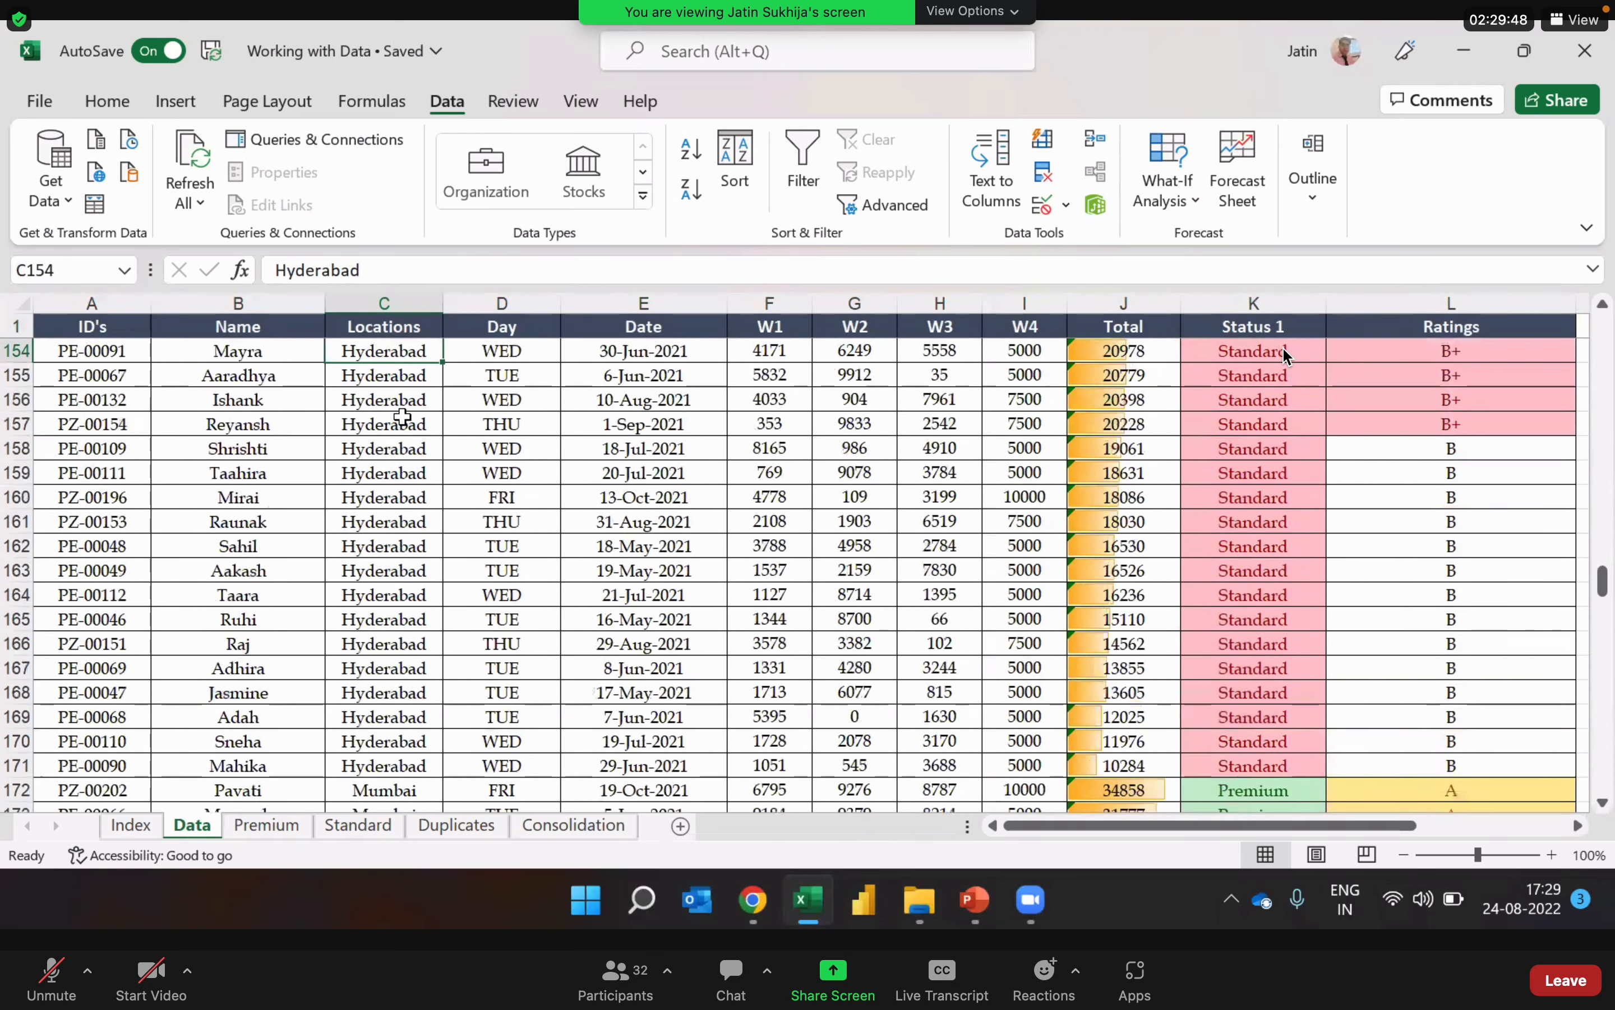
pyautogui.press('Up')
pyautogui.press('Up')
pyautogui.press('Up')
pyautogui.press('Up')
pyautogui.press('Up')
pyautogui.press('Up')
pyautogui.press('Up')
pyautogui.press('Up')
pyautogui.press('Up')
pyautogui.press('Up')
pyautogui.press('Up')
pyautogui.press('Up')
pyautogui.press('Up')
pyautogui.press('Up')
pyautogui.press('Up')
pyautogui.press('Up')
pyautogui.press('Up')
pyautogui.press('Up')
pyautogui.press('Up')
pyautogui.press('Up')
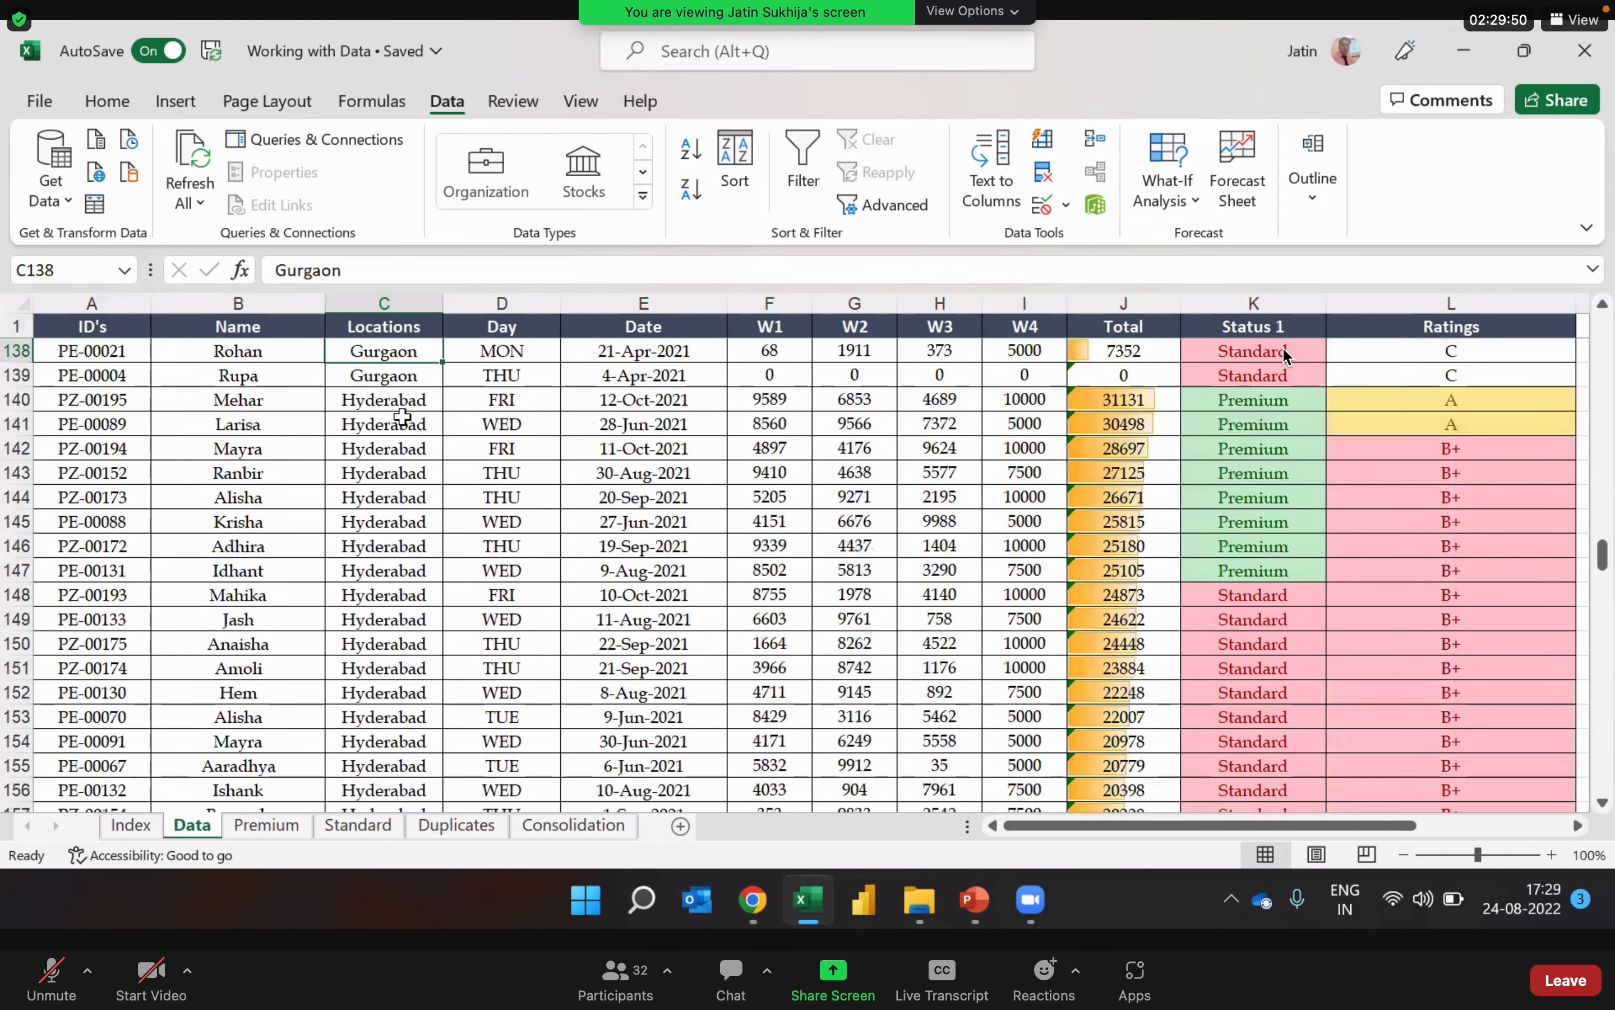
pyautogui.press('Up')
pyautogui.press('Up')
pyautogui.press('Up')
pyautogui.press('Up')
pyautogui.press('Up')
pyautogui.press('Up')
pyautogui.press('Up')
pyautogui.press('Up')
pyautogui.press('Up')
pyautogui.press('Up')
pyautogui.press('Up')
pyautogui.press('Up')
pyautogui.press('Up')
pyautogui.press('Up')
pyautogui.press('Up')
pyautogui.press('Up')
pyautogui.press('Up')
pyautogui.press('Up')
pyautogui.press('Up')
pyautogui.press('Up')
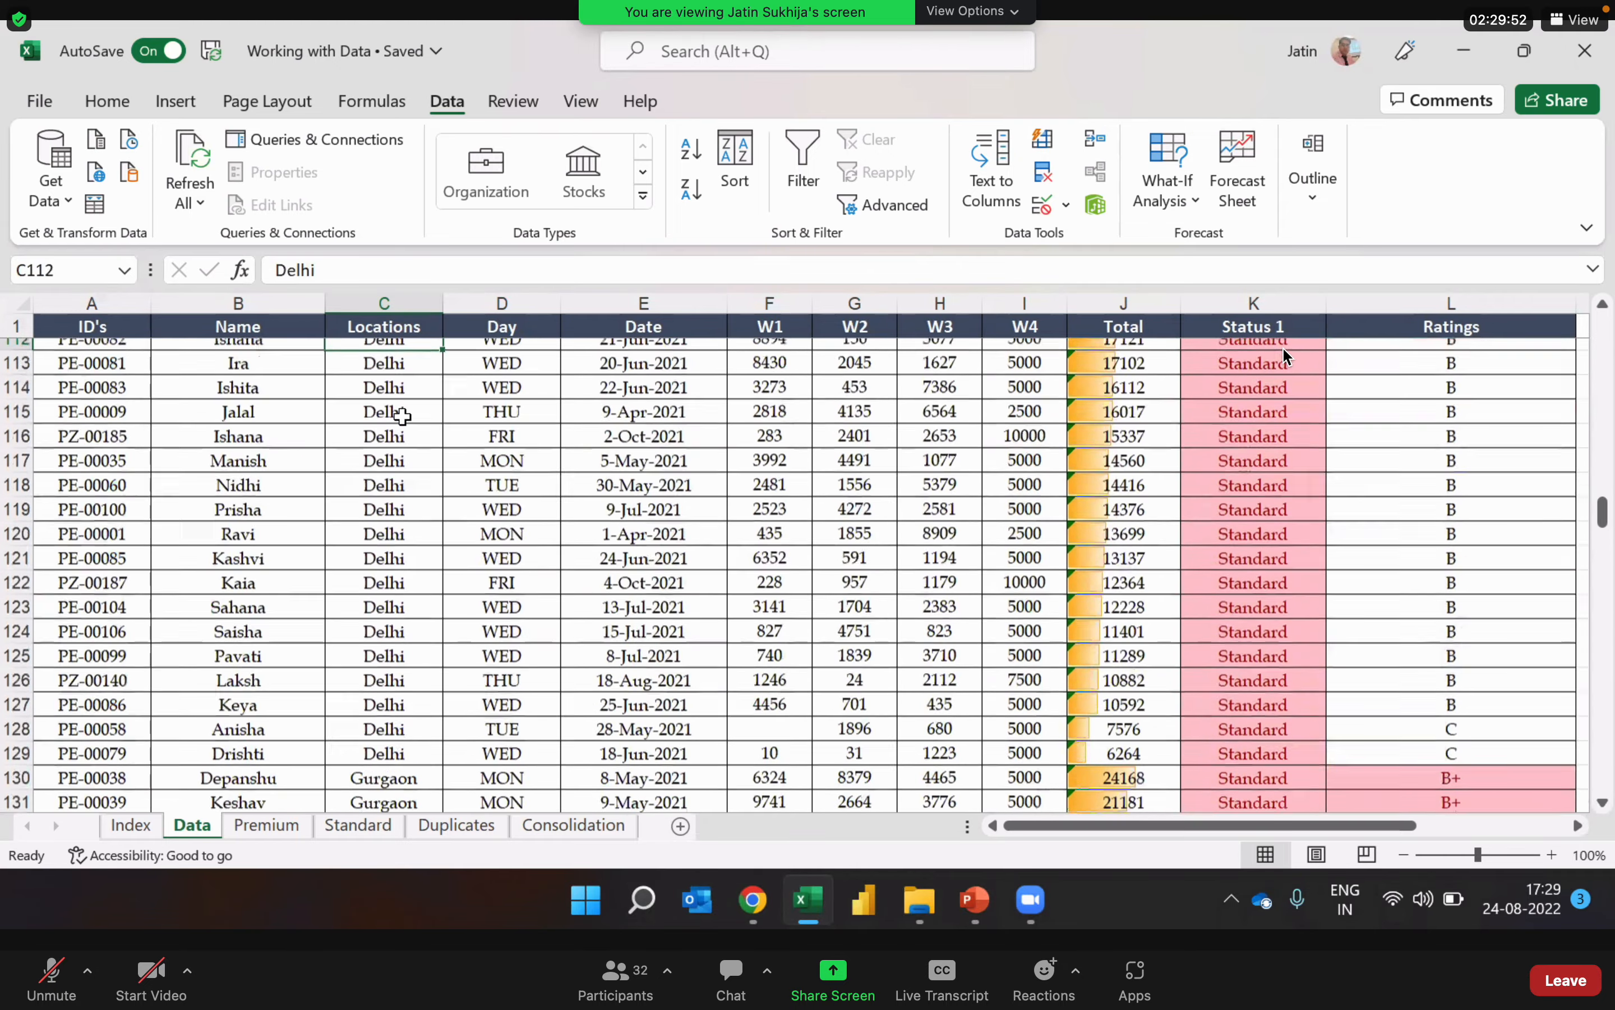
pyautogui.press('Up')
pyautogui.press('Up')
pyautogui.press('Up')
pyautogui.press('Up')
pyautogui.press('Up')
pyautogui.press('Up')
pyautogui.press('Up')
pyautogui.press('Up')
pyautogui.press('Up')
pyautogui.press('Up')
pyautogui.press('Up')
pyautogui.press('Up')
pyautogui.press('Up')
pyautogui.press('Up')
pyautogui.press('Up')
pyautogui.press('Up')
pyautogui.press('Up')
pyautogui.press('Up')
pyautogui.press('Up')
pyautogui.press('Up')
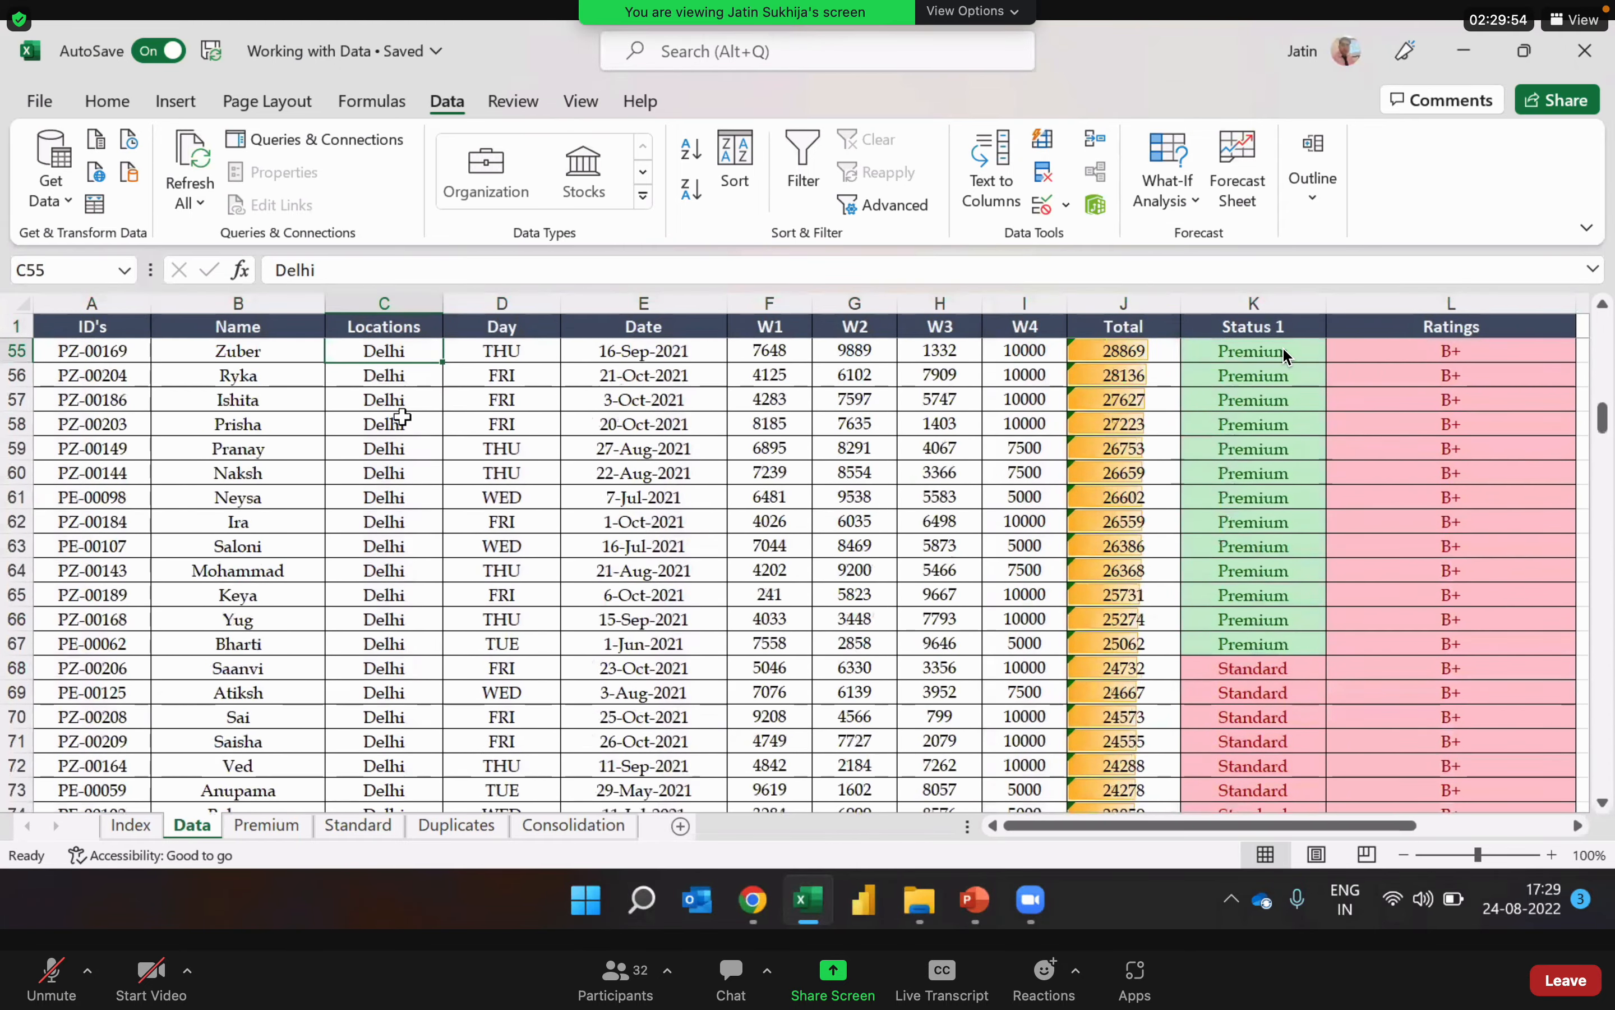
pyautogui.hotkey('ctrl', 'Up')
pyautogui.press('Down')
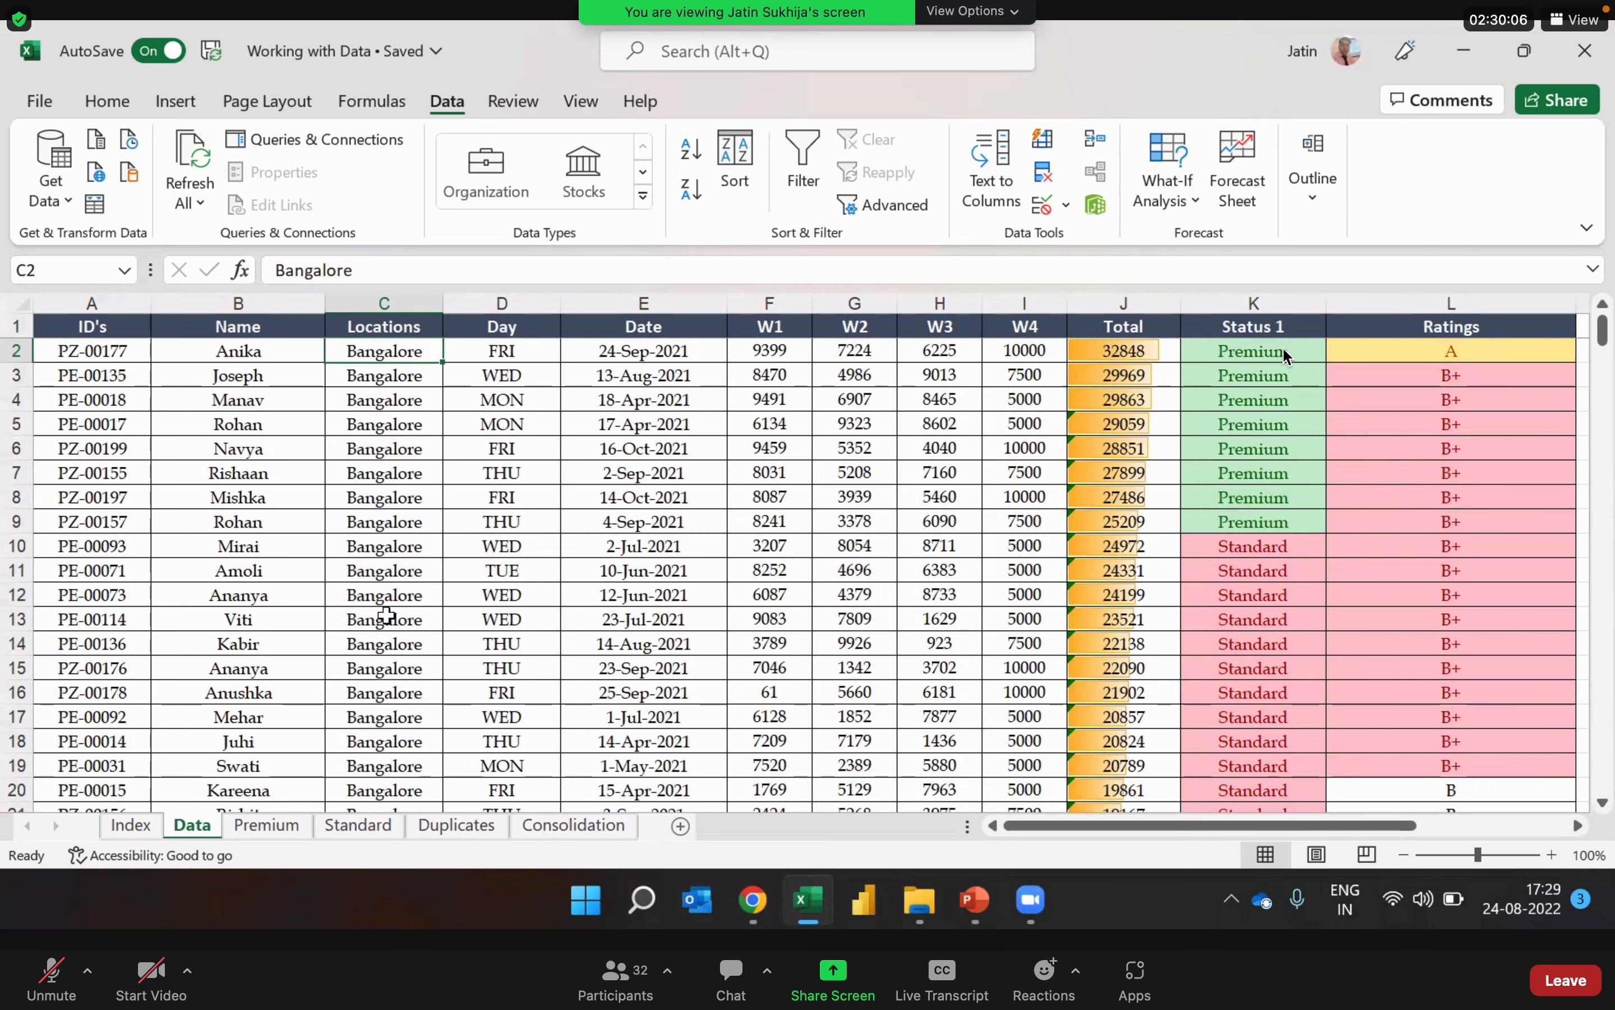
# Step: Start a new sort of the whole table by Locations with a custom list as the order
pyautogui.hotkey('ctrl', 'a')
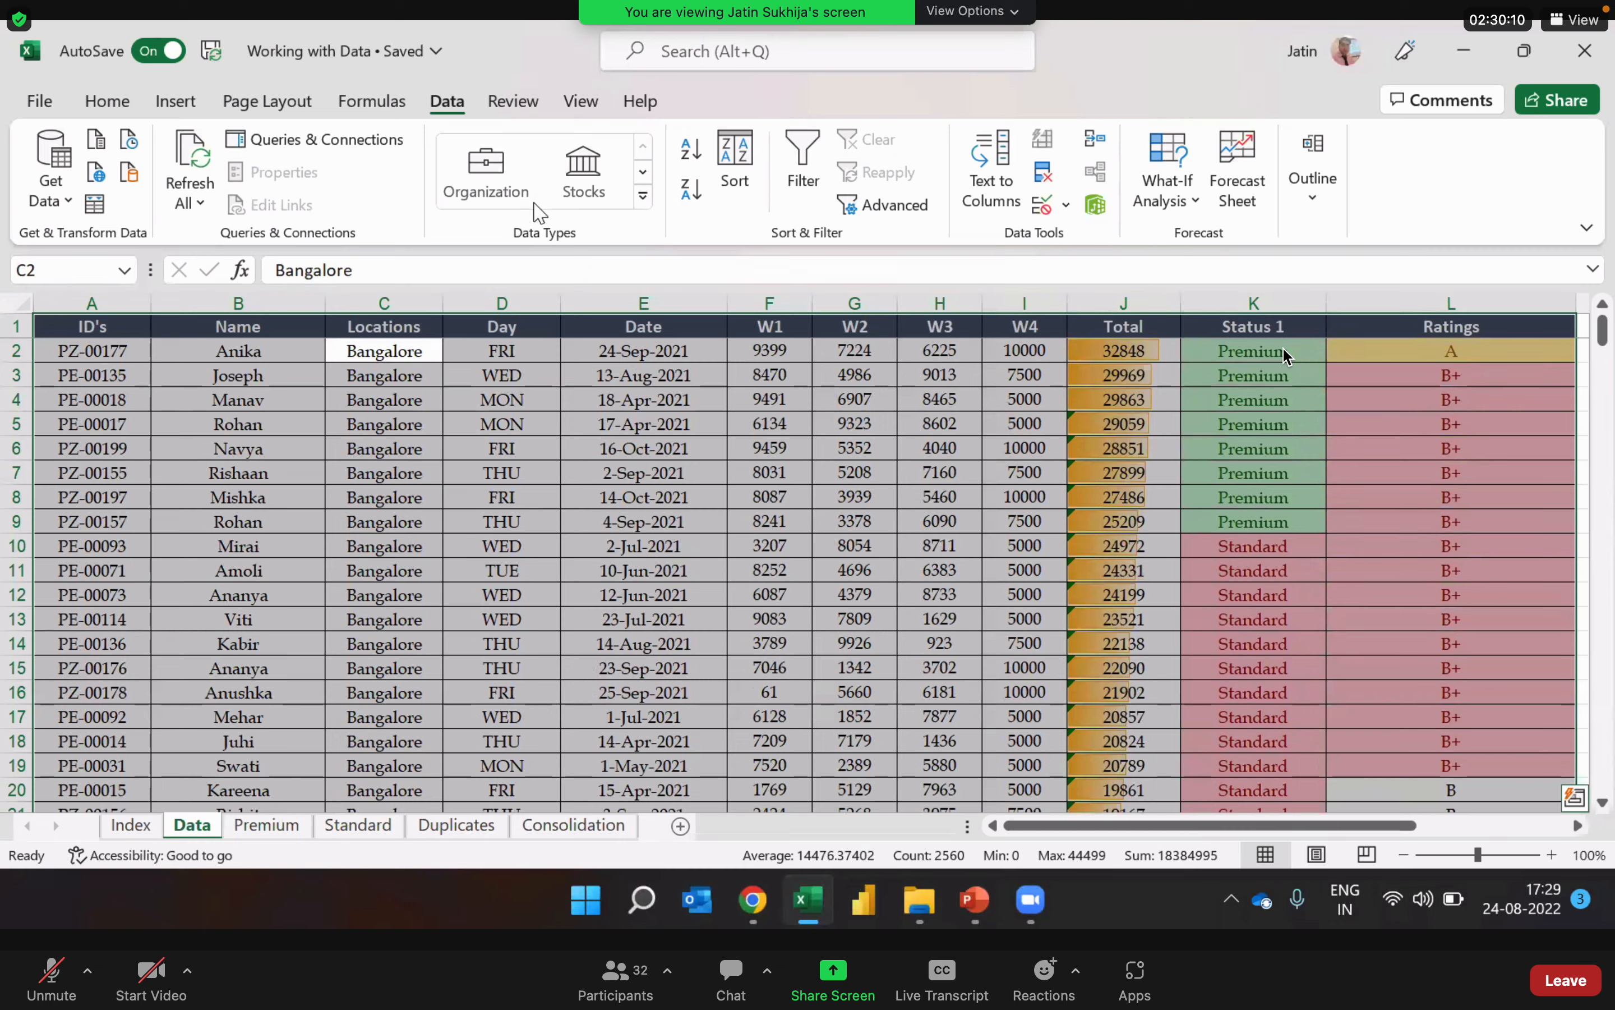
pyautogui.click(734, 167)
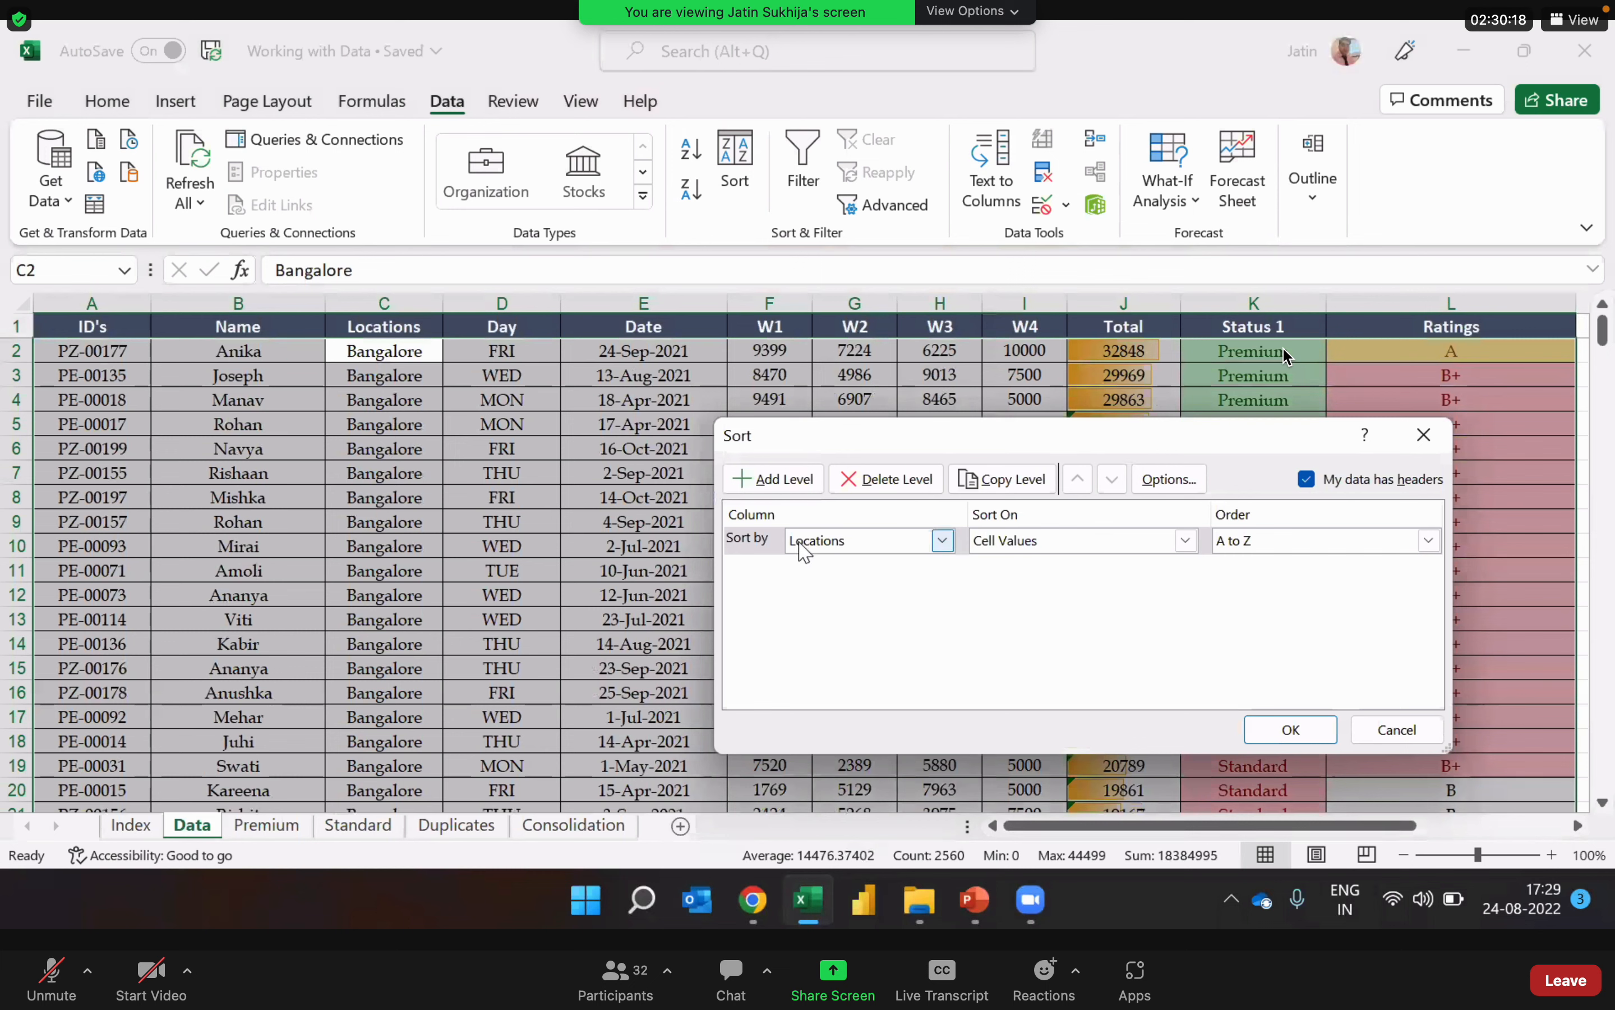
pyautogui.click(1309, 546)
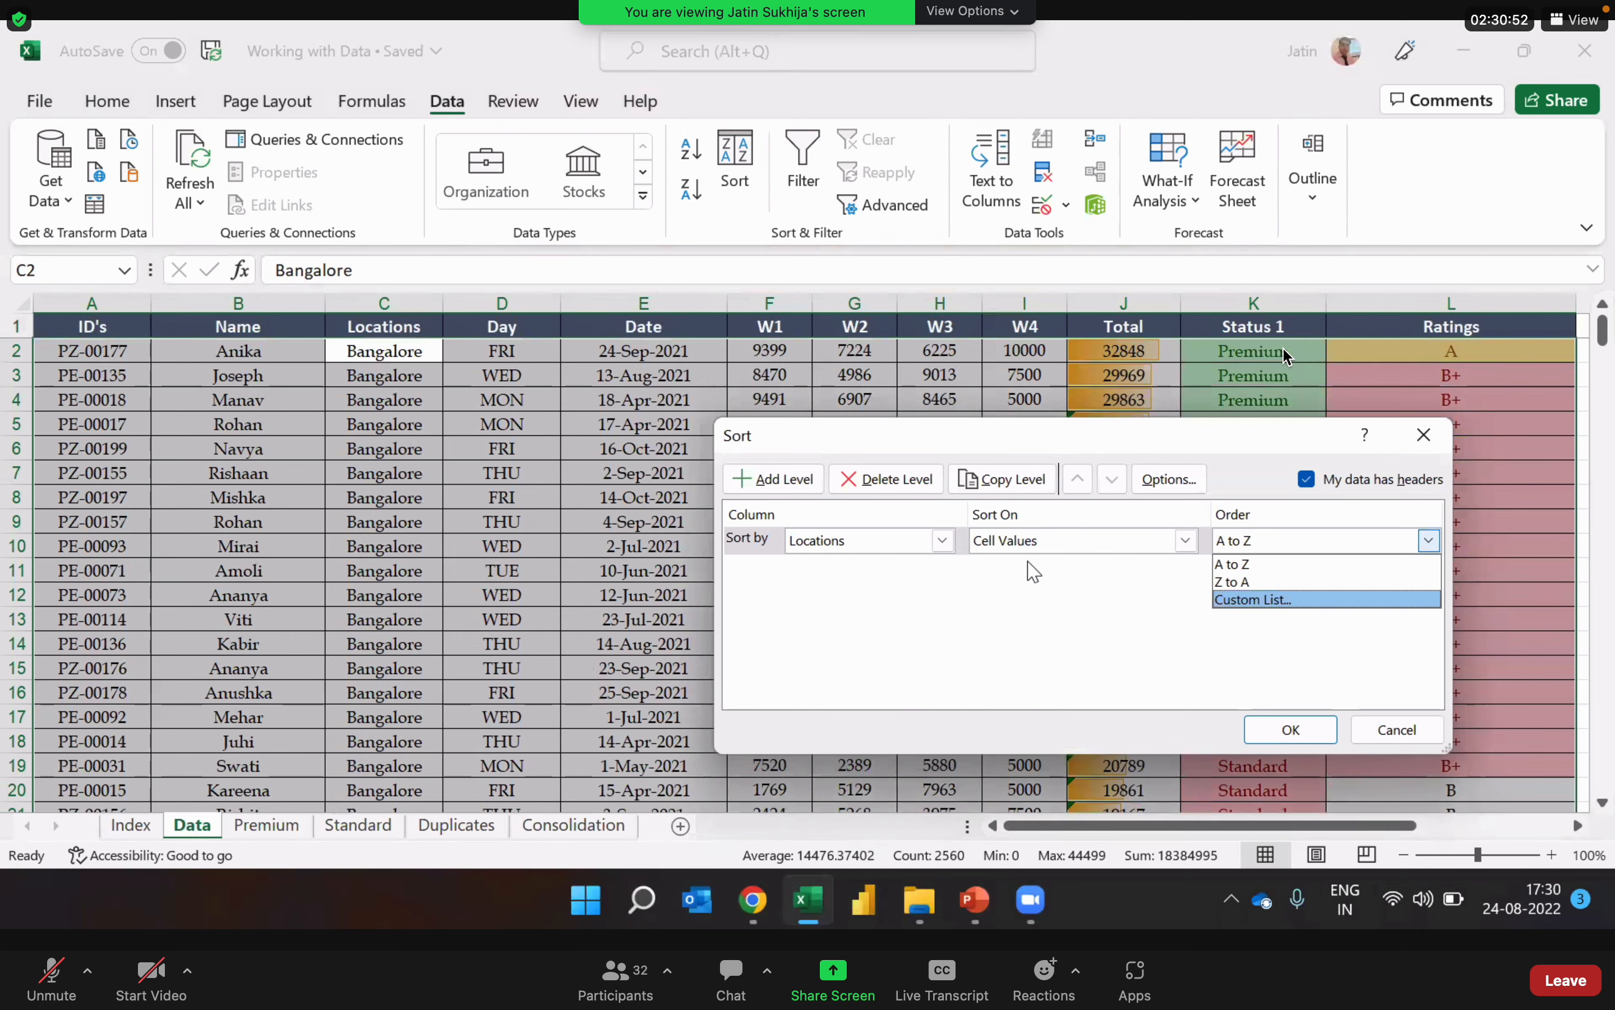
pyautogui.click(1264, 601)
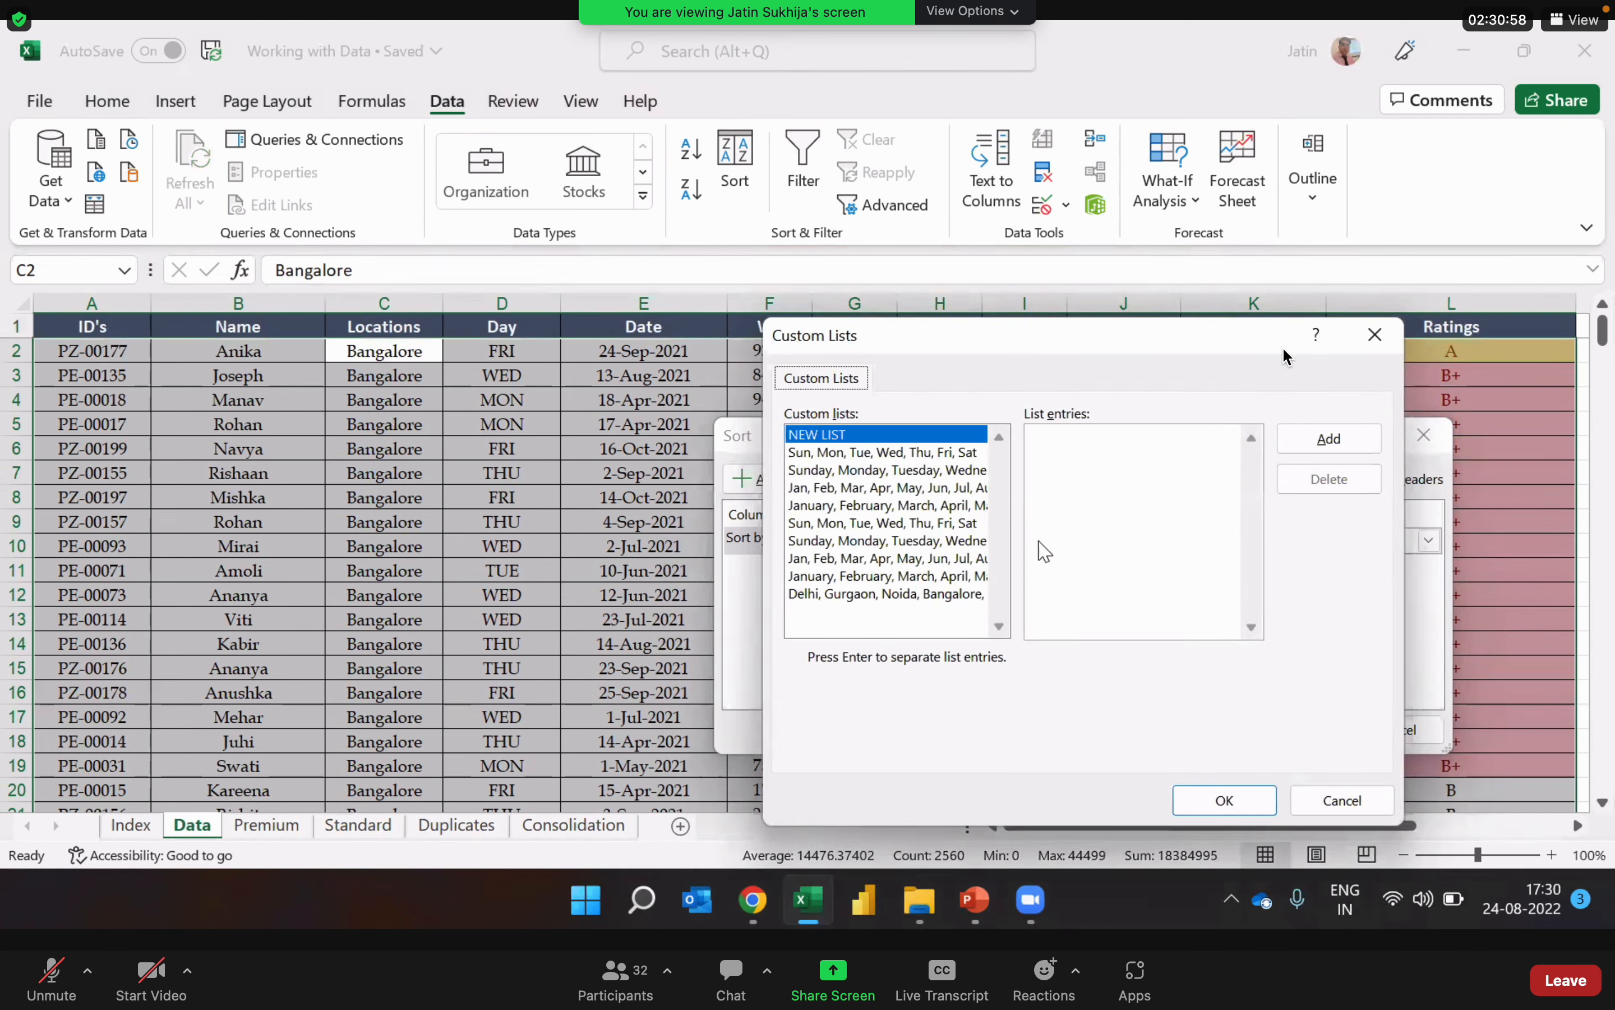
# Step: Delete the existing custom list that begins with Delhi, Gurgaon, Noida and Bangalore
pyautogui.click(951, 597)
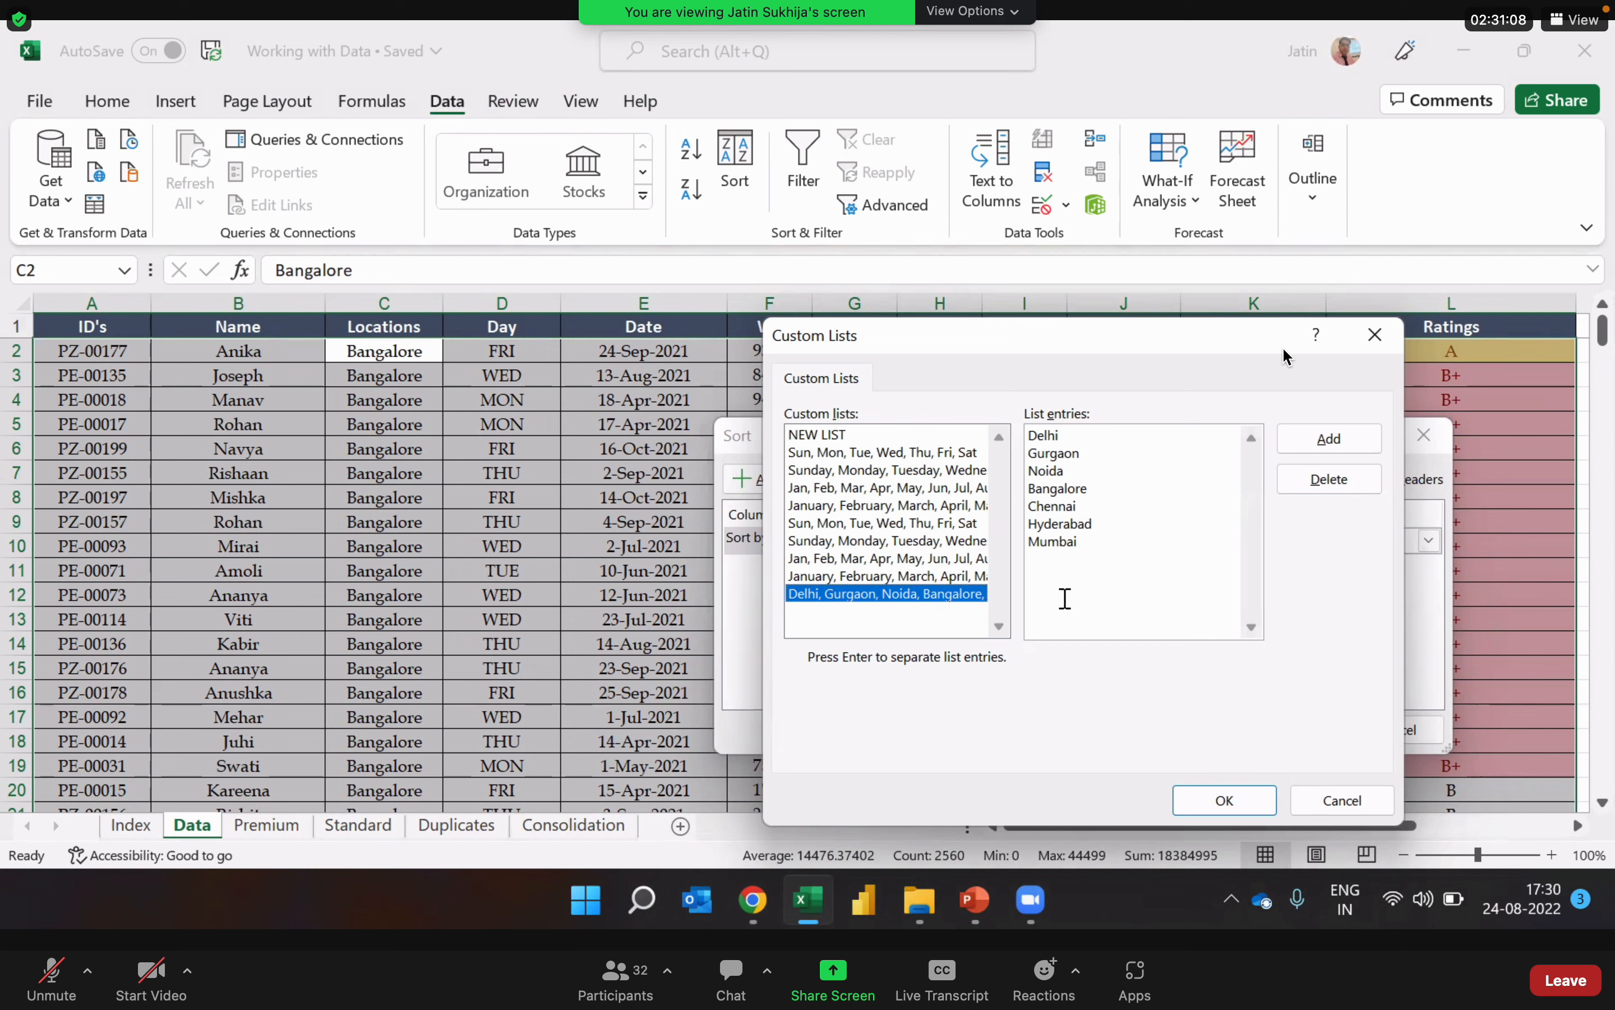
pyautogui.click(1335, 484)
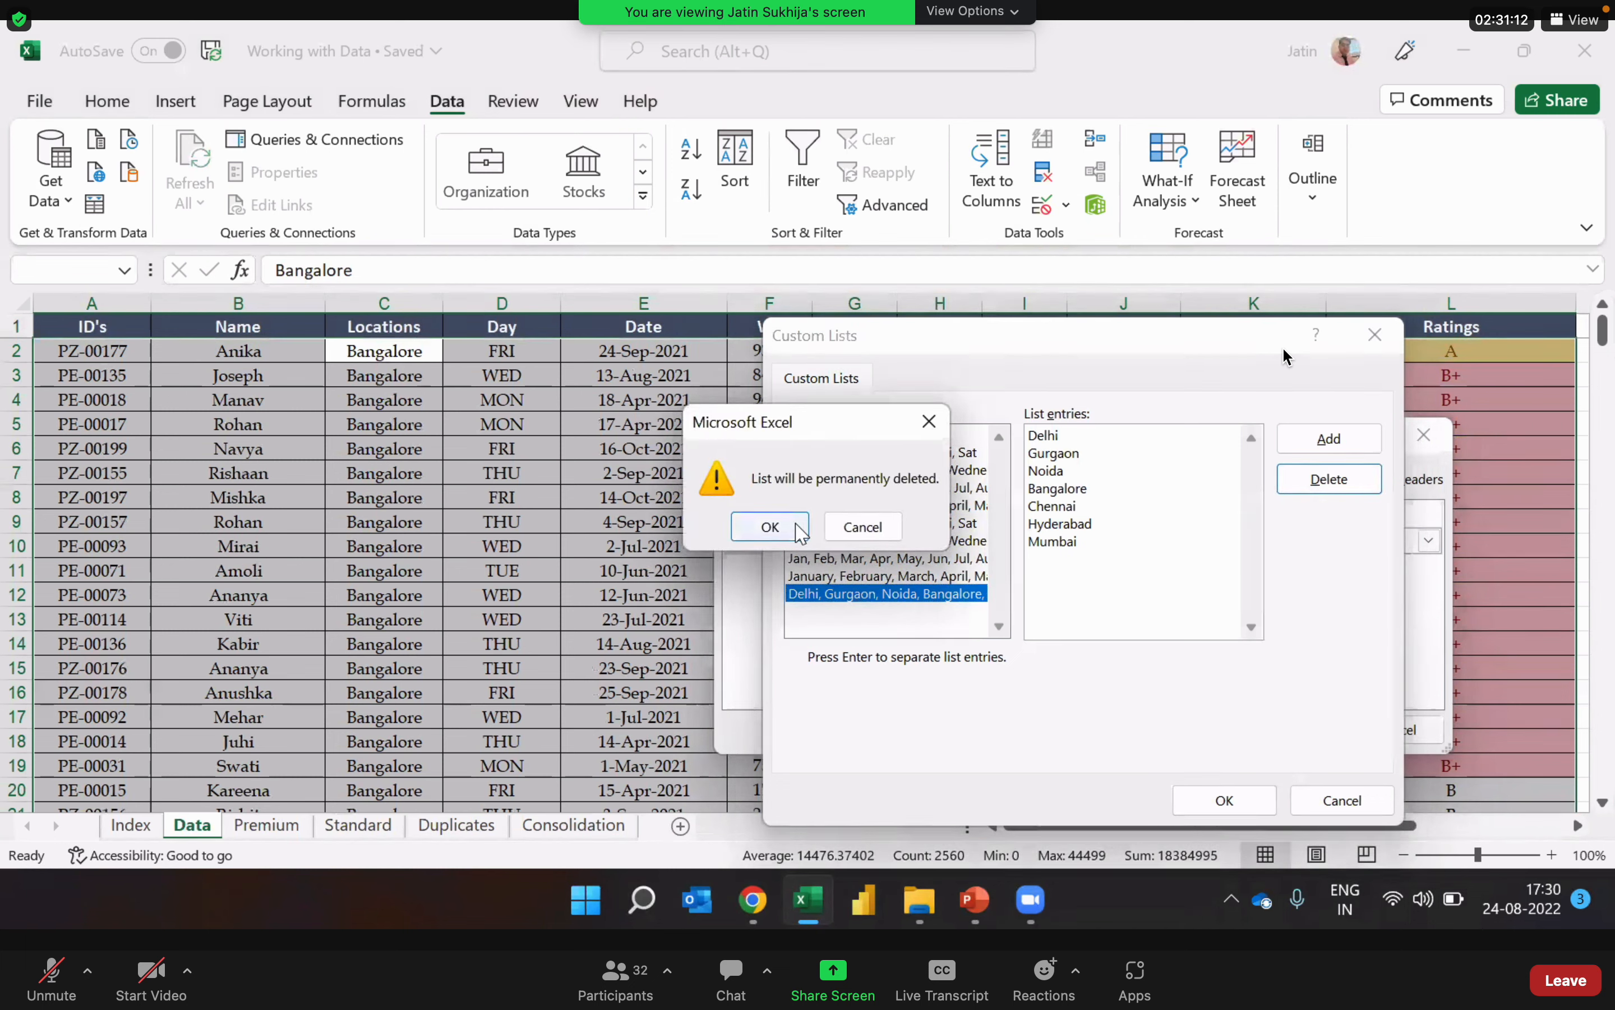
pyautogui.click(800, 531)
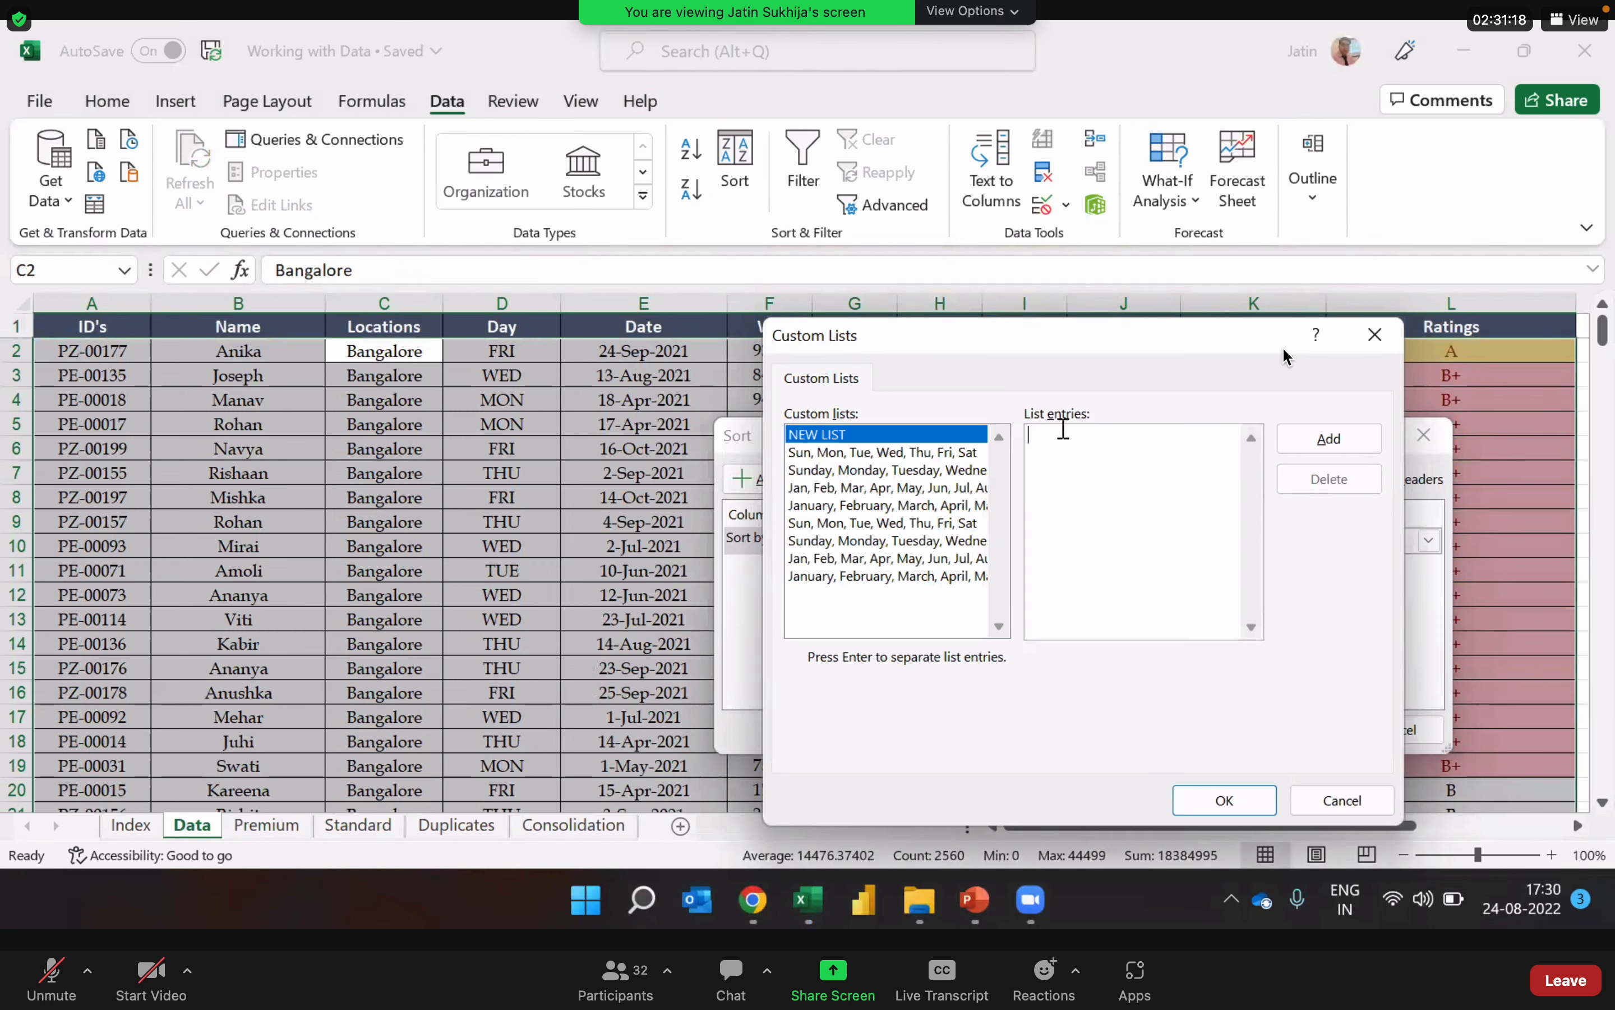
# Step: Begin a new custom list with the entries Delhi, Gurgaon and Noida
pyautogui.click(1063, 431)
pyautogui.write('Delhi')
pyautogui.press('Return')
pyautogui.write('Gurgaon')
pyautogui.press('Return')
pyautogui.write('Noida')
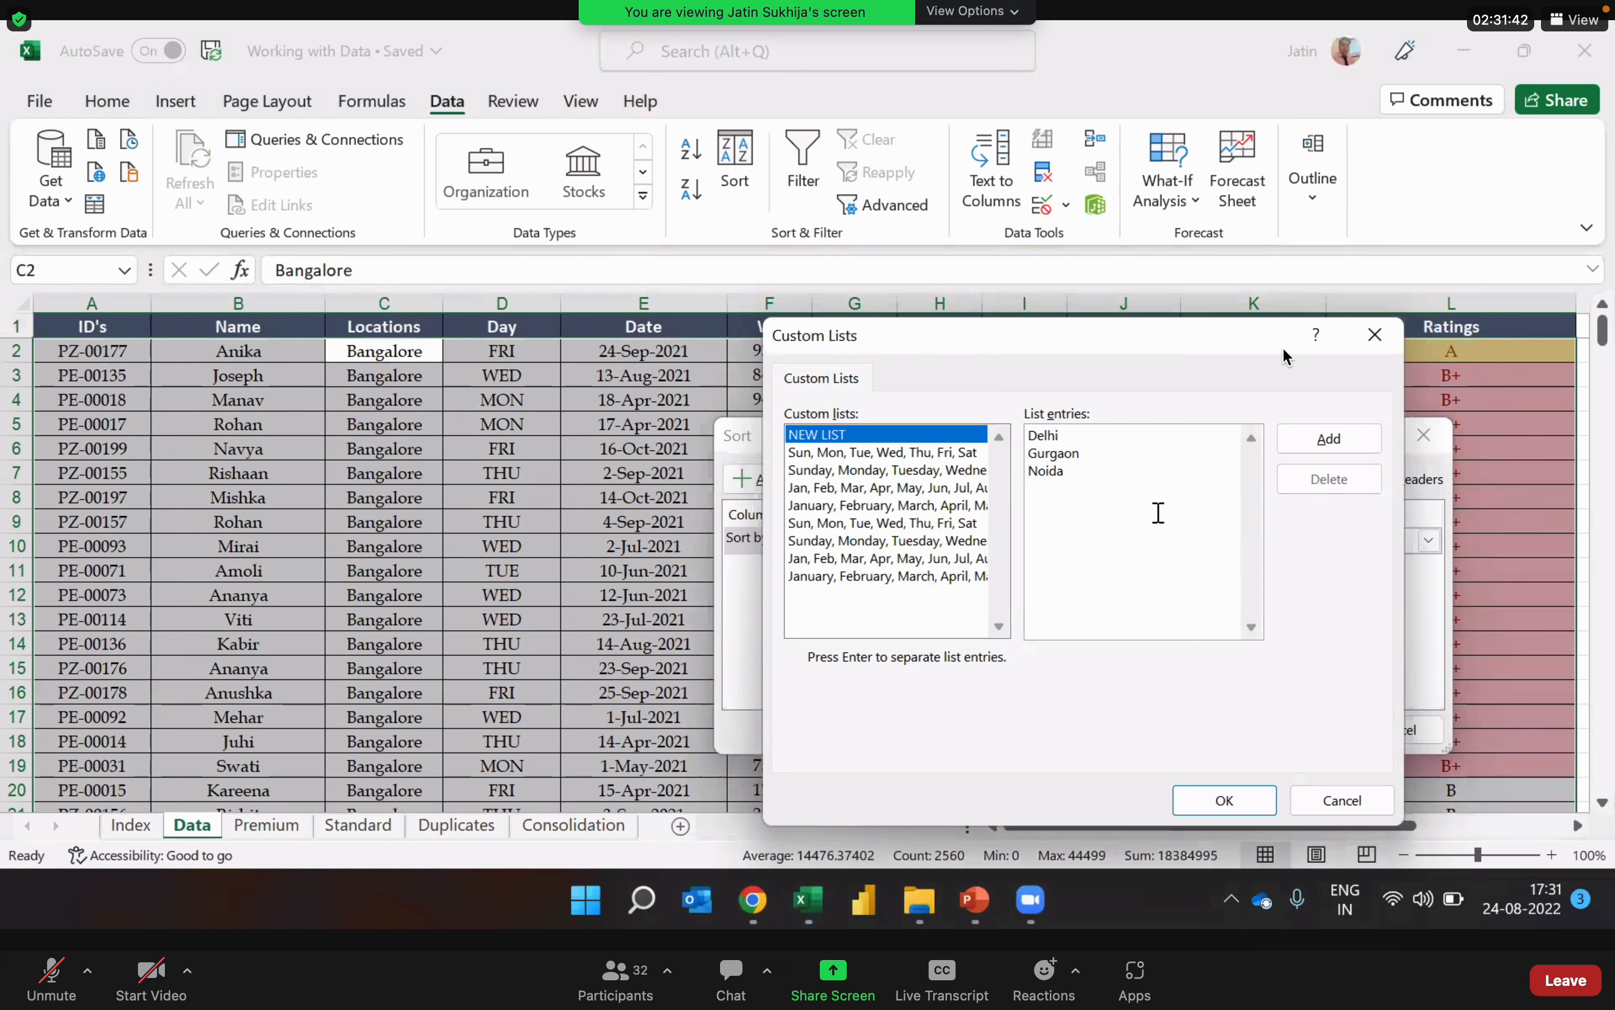
# Step: Enter Bangalore as the fourth entry of the new custom list
pyautogui.write('Bagna')
pyautogui.press('BackSpace')
pyautogui.press('BackSpace')
pyautogui.press('BackSpace')
pyautogui.press('BackSpace')
pyautogui.write('aga')
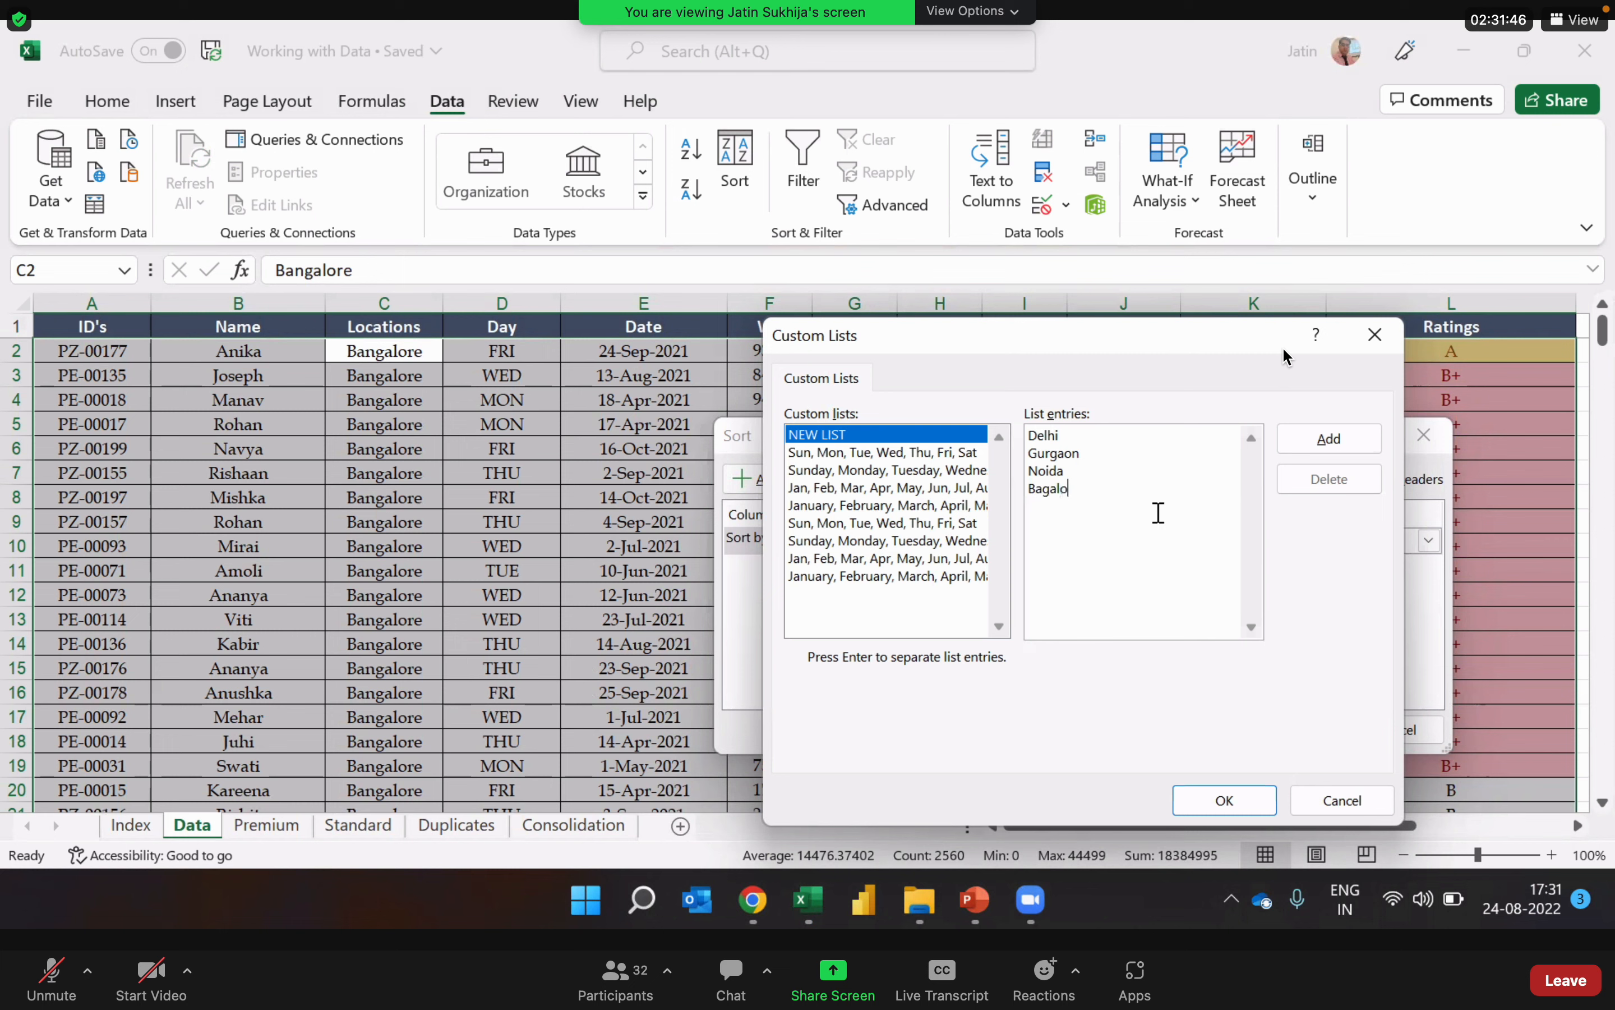
pyautogui.press('BackSpace')
pyautogui.press('BackSpace')
pyautogui.write('ngalore')
pyautogui.press('Return')
# Step: Enter Chennai, Hyderabad and Mumbai as the remaining entries, add the custom list and accept it as the sort order
pyautogui.write('Ch')
pyautogui.press('BackSpace')
pyautogui.press('BackSpace')
pyautogui.write('Chennai Hydera')
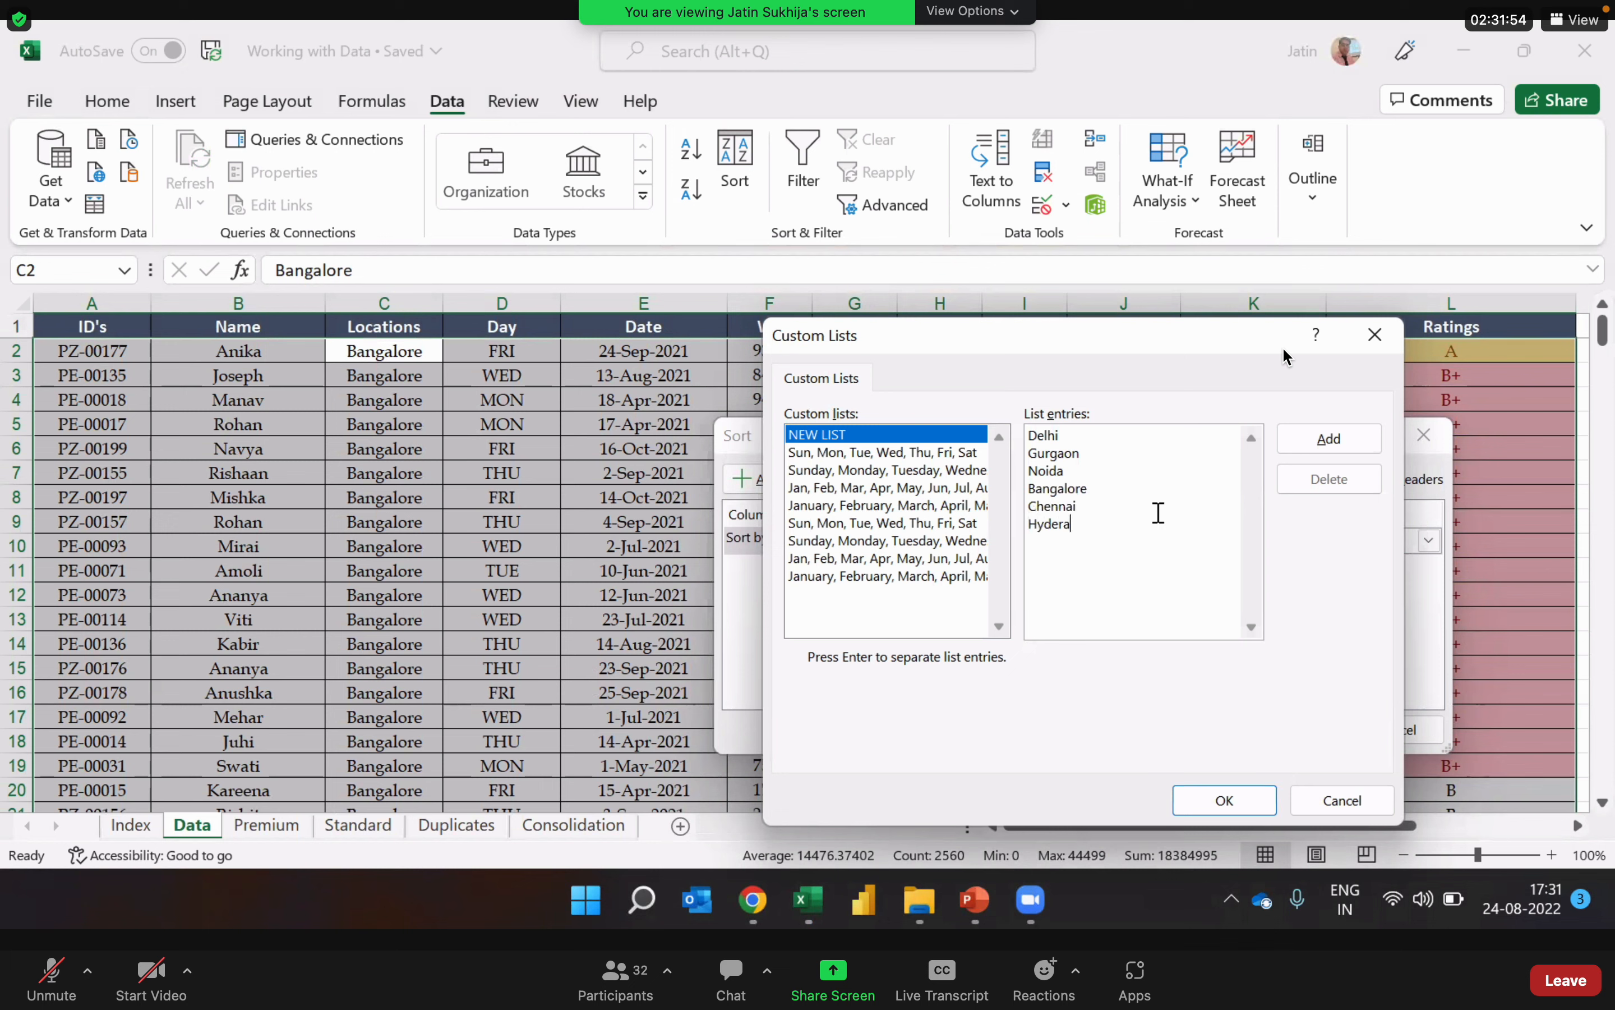
pyautogui.write('bad')
pyautogui.press('Return')
pyautogui.write('Mumbai')
pyautogui.click(1331, 441)
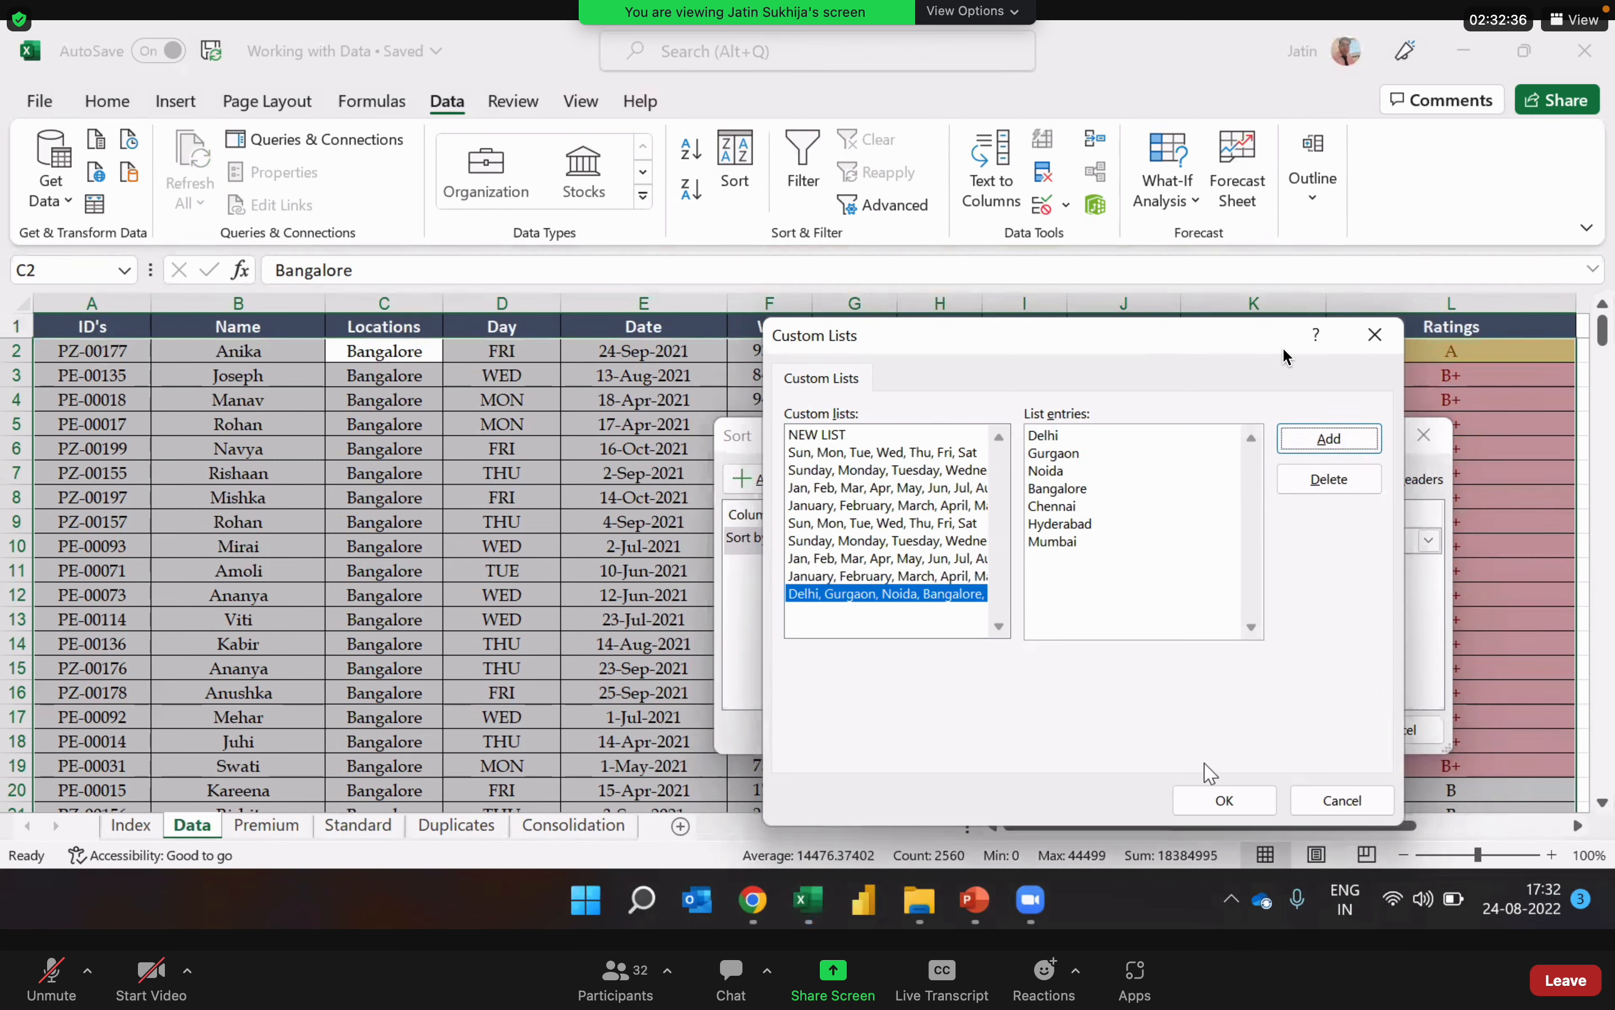
pyautogui.click(1228, 805)
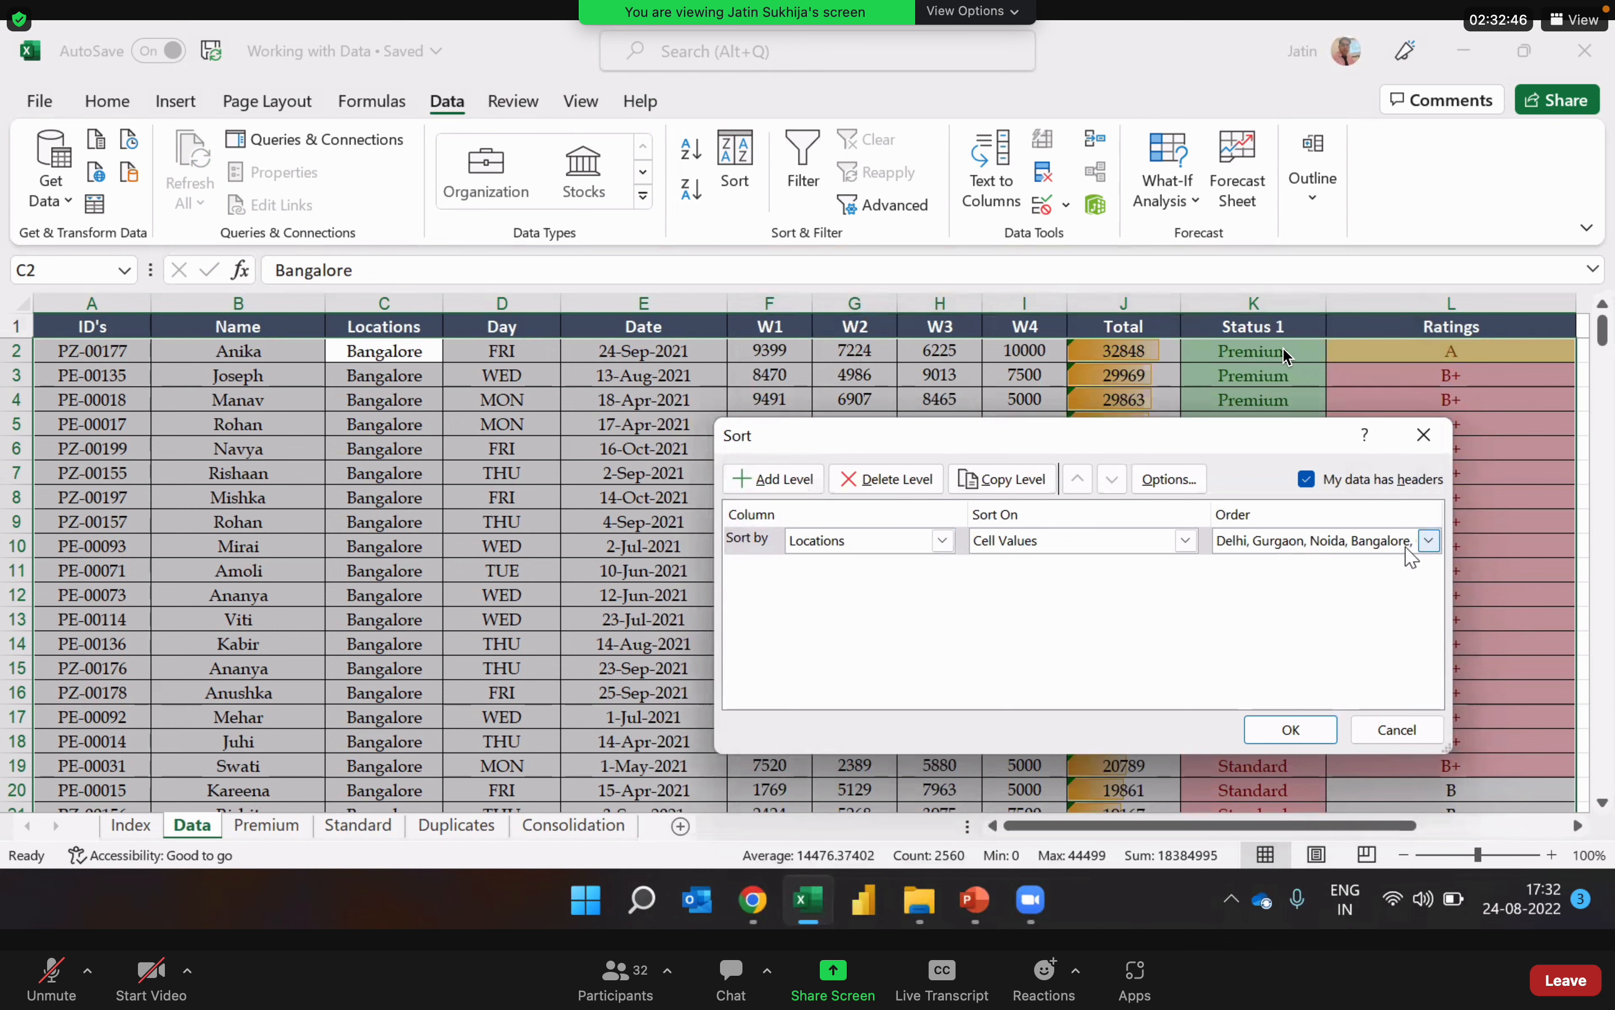
# Step: Set the Locations order to Delhi, Gurgaon, Noida, Bangalore, Chennai, Hyderabad, Mumbai instead of its reverse, and apply the sort
pyautogui.click(1429, 542)
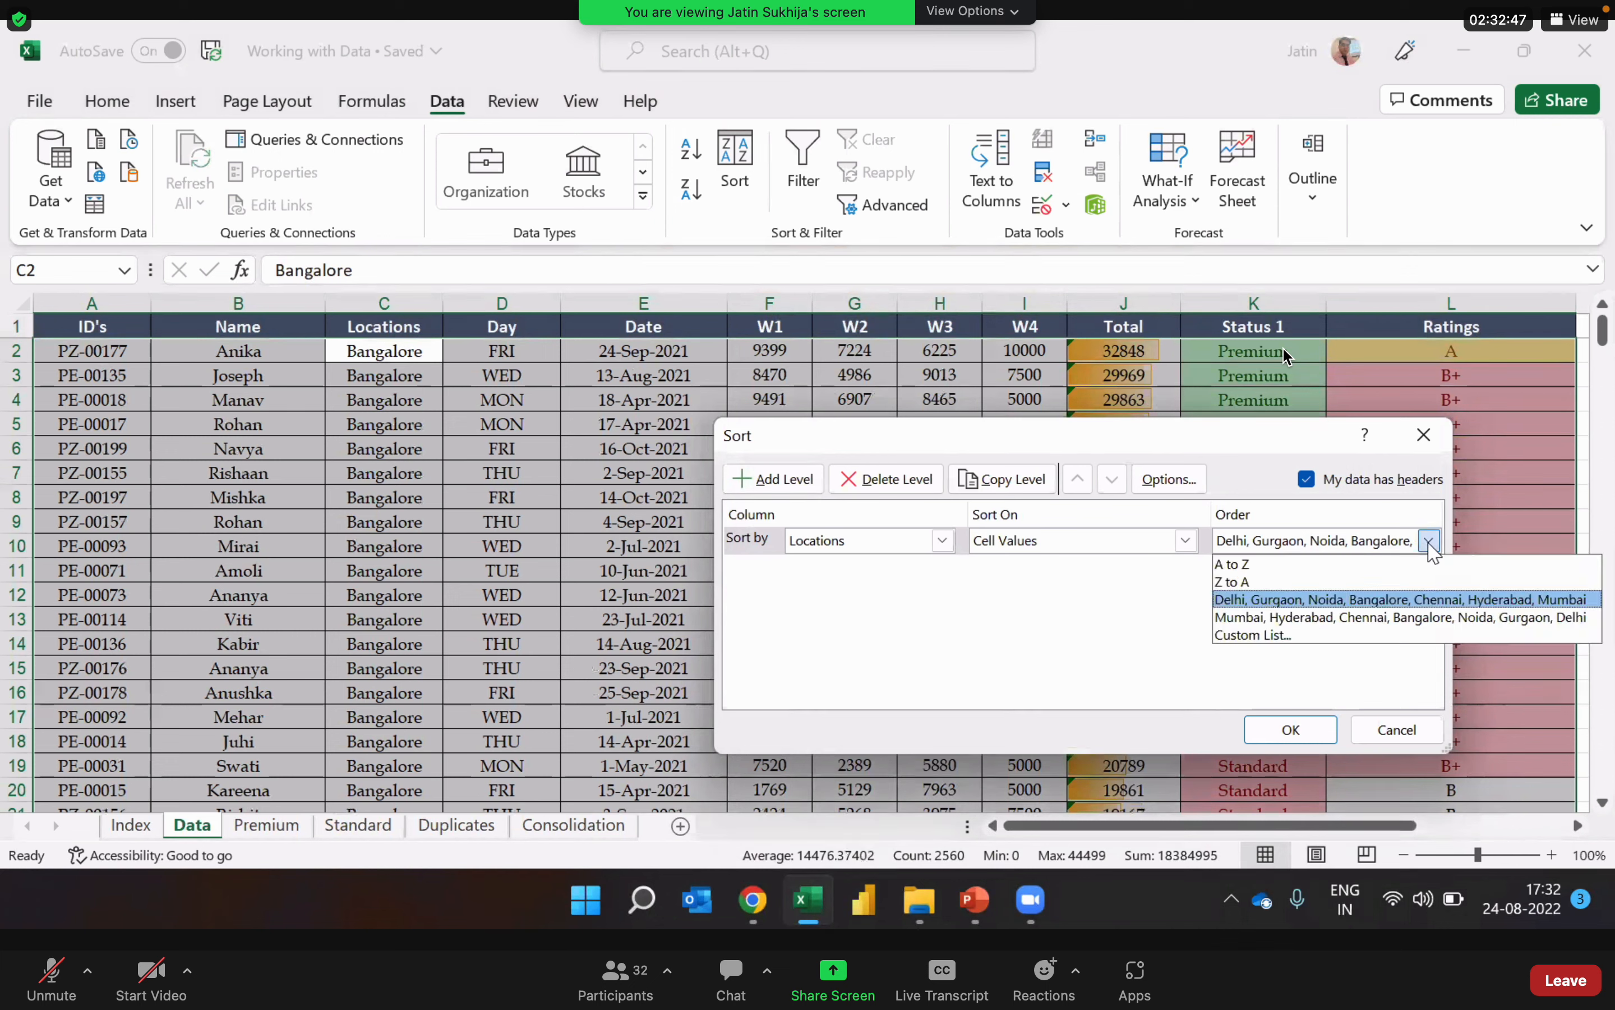
pyautogui.click(1437, 623)
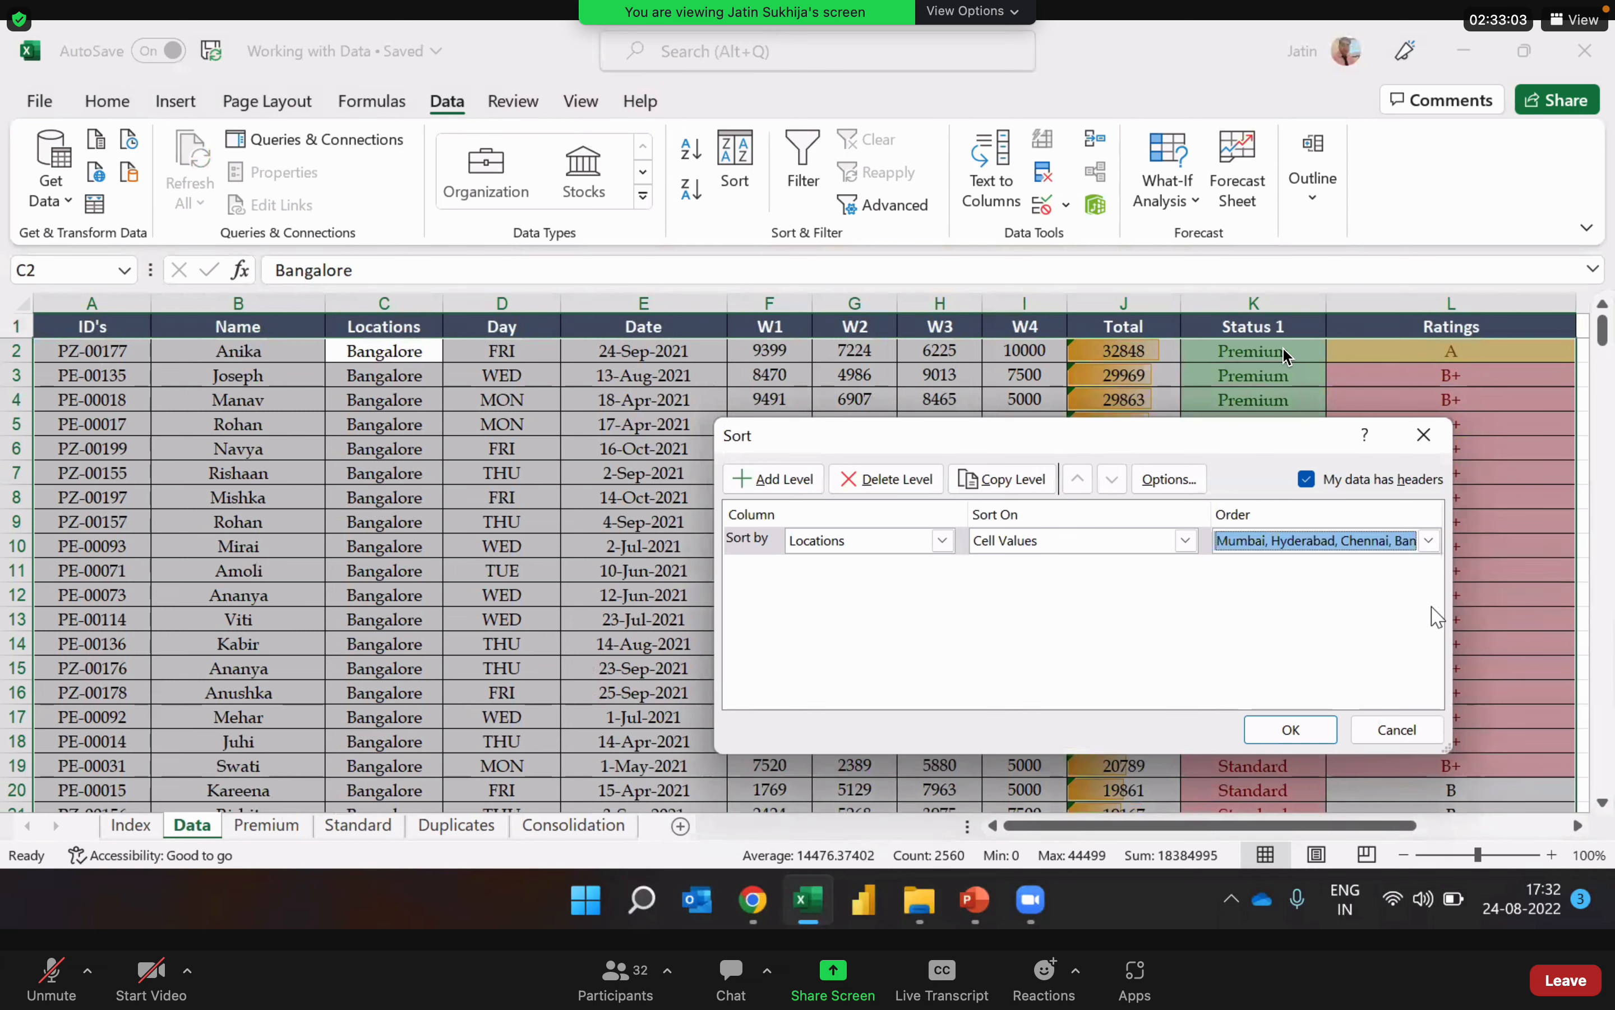
pyautogui.click(1436, 539)
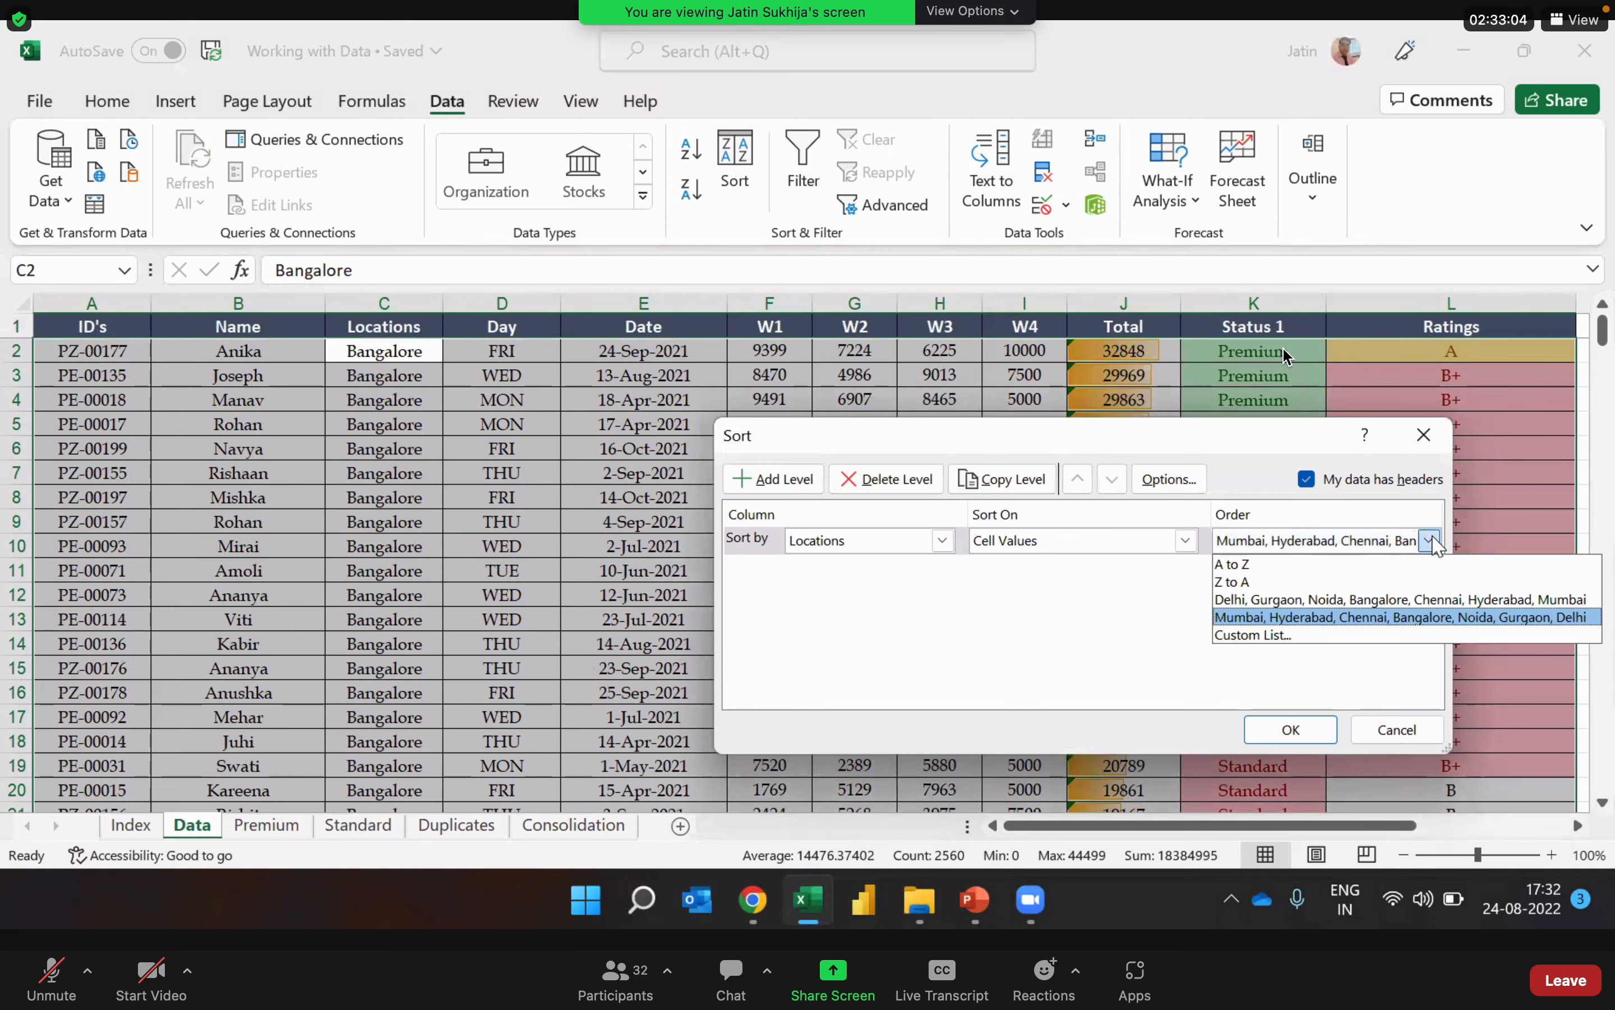
pyautogui.click(1406, 599)
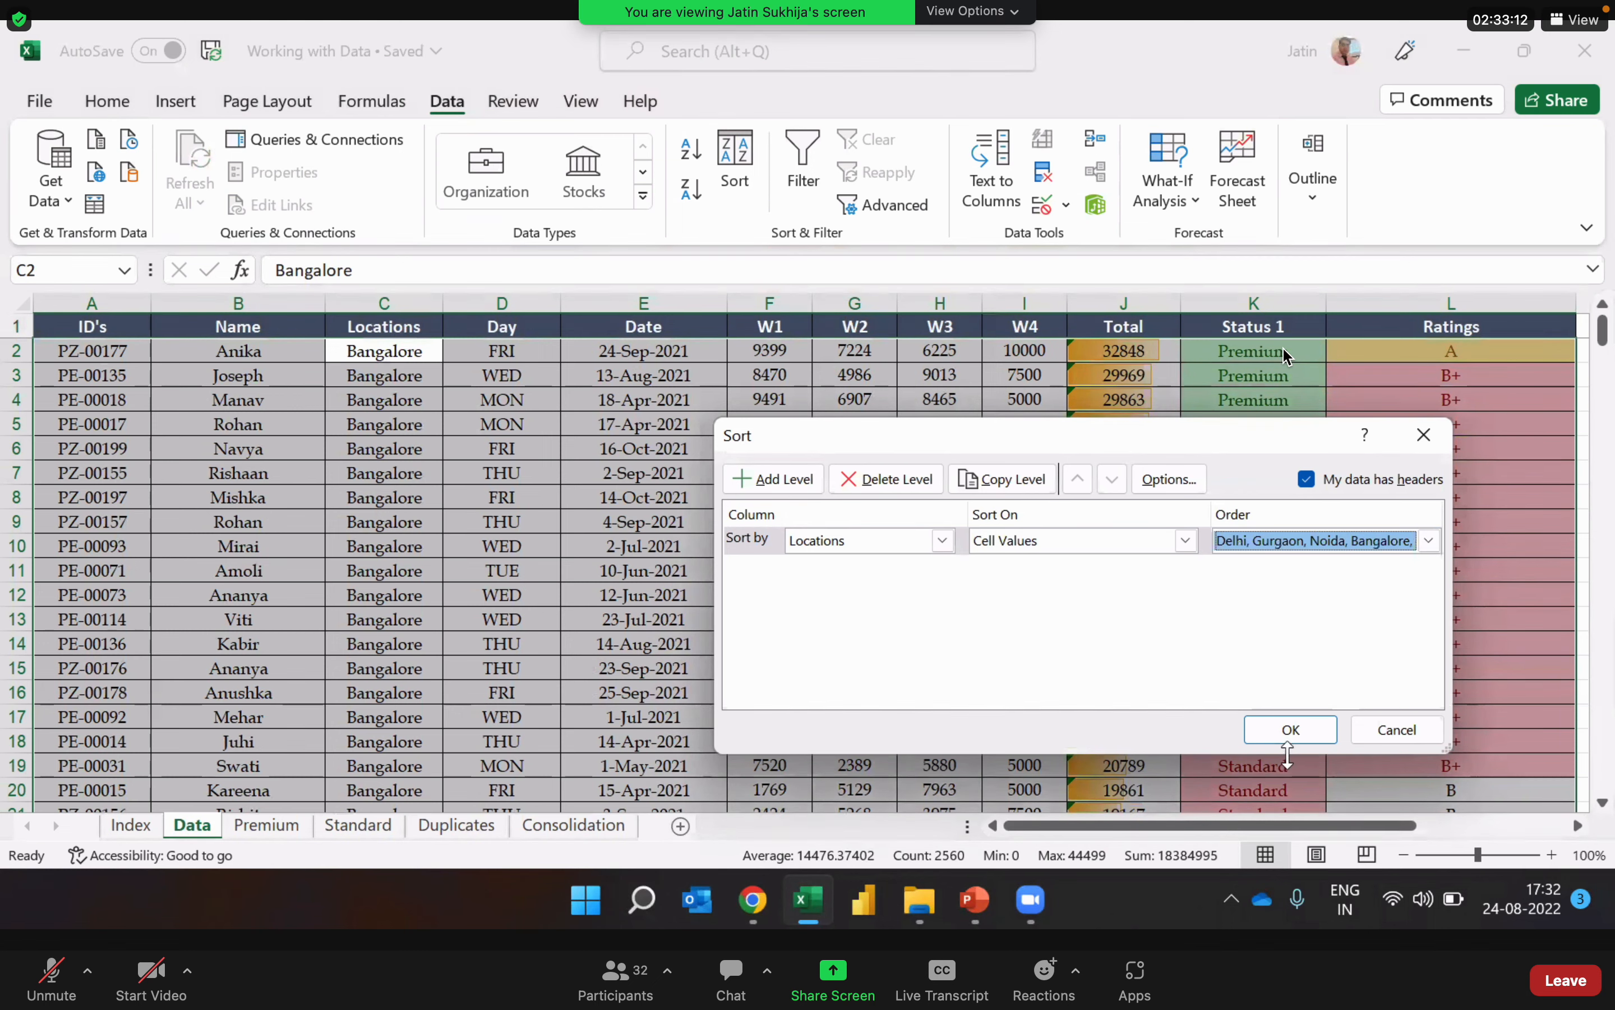
pyautogui.click(1292, 729)
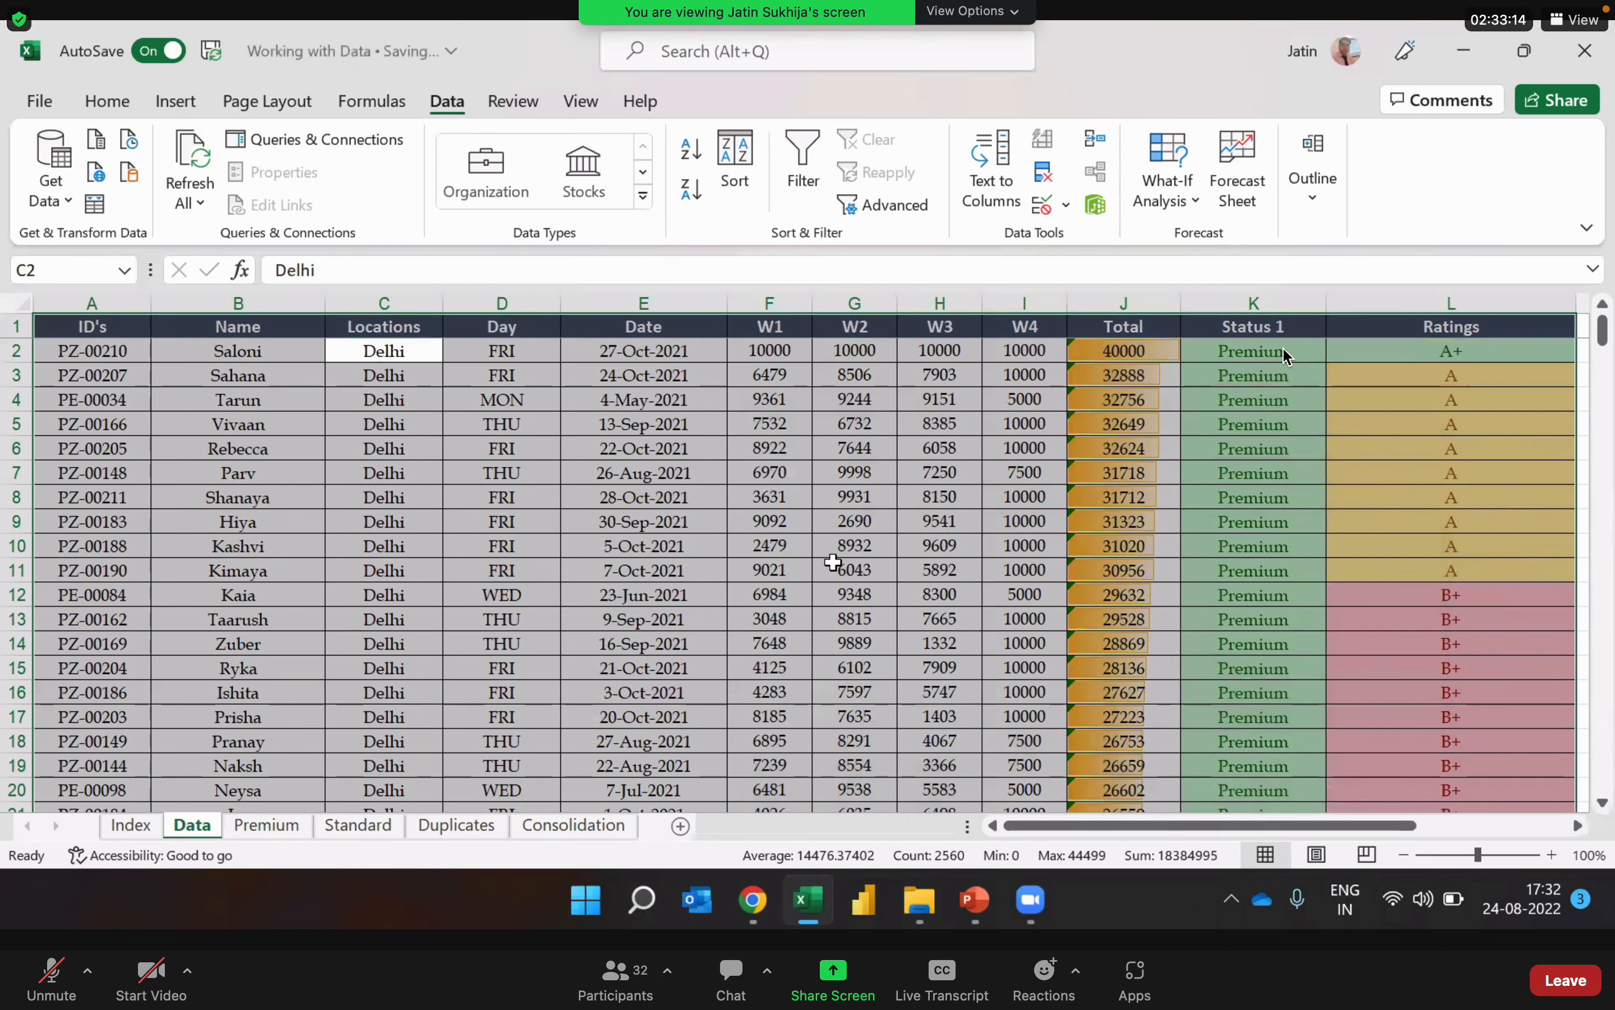
# Step: Follow the Locations column down from the first record to examine the Delhi group
pyautogui.click(391, 420)
pyautogui.press('Up')
pyautogui.press('Up')
pyautogui.press('Up')
pyautogui.press('Up')
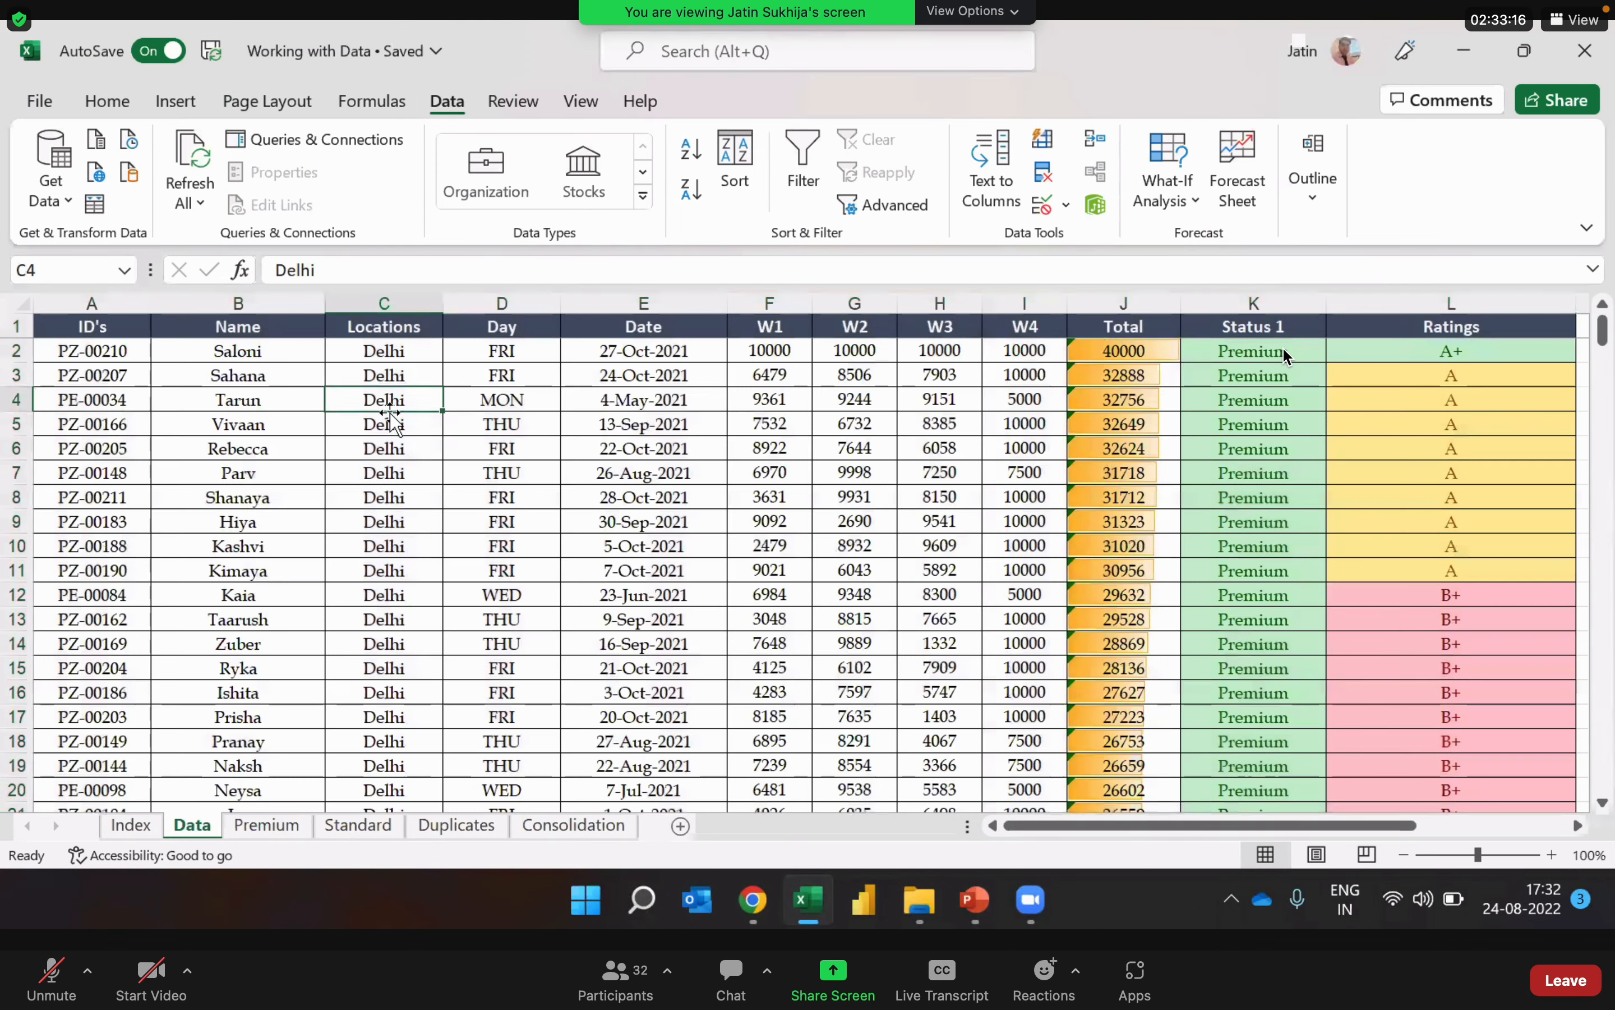
pyautogui.press('Down')
pyautogui.press('Down')
pyautogui.press('Down')
pyautogui.press('Down')
pyautogui.press('Down')
pyautogui.press('Down')
pyautogui.press('Down')
pyautogui.press('Down')
pyautogui.press('Down')
pyautogui.press('Down')
pyautogui.press('Down')
pyautogui.press('Down')
pyautogui.press('Down')
pyautogui.press('Down')
pyautogui.press('Down')
pyautogui.press('Down')
pyautogui.press('Down')
pyautogui.press('Down')
pyautogui.press('Down')
pyautogui.press('Down')
pyautogui.press('Down')
pyautogui.press('Down')
pyautogui.press('Down')
pyautogui.press('Down')
pyautogui.press('Down')
pyautogui.press('Down')
pyautogui.press('Down')
pyautogui.press('Down')
pyautogui.press('Down')
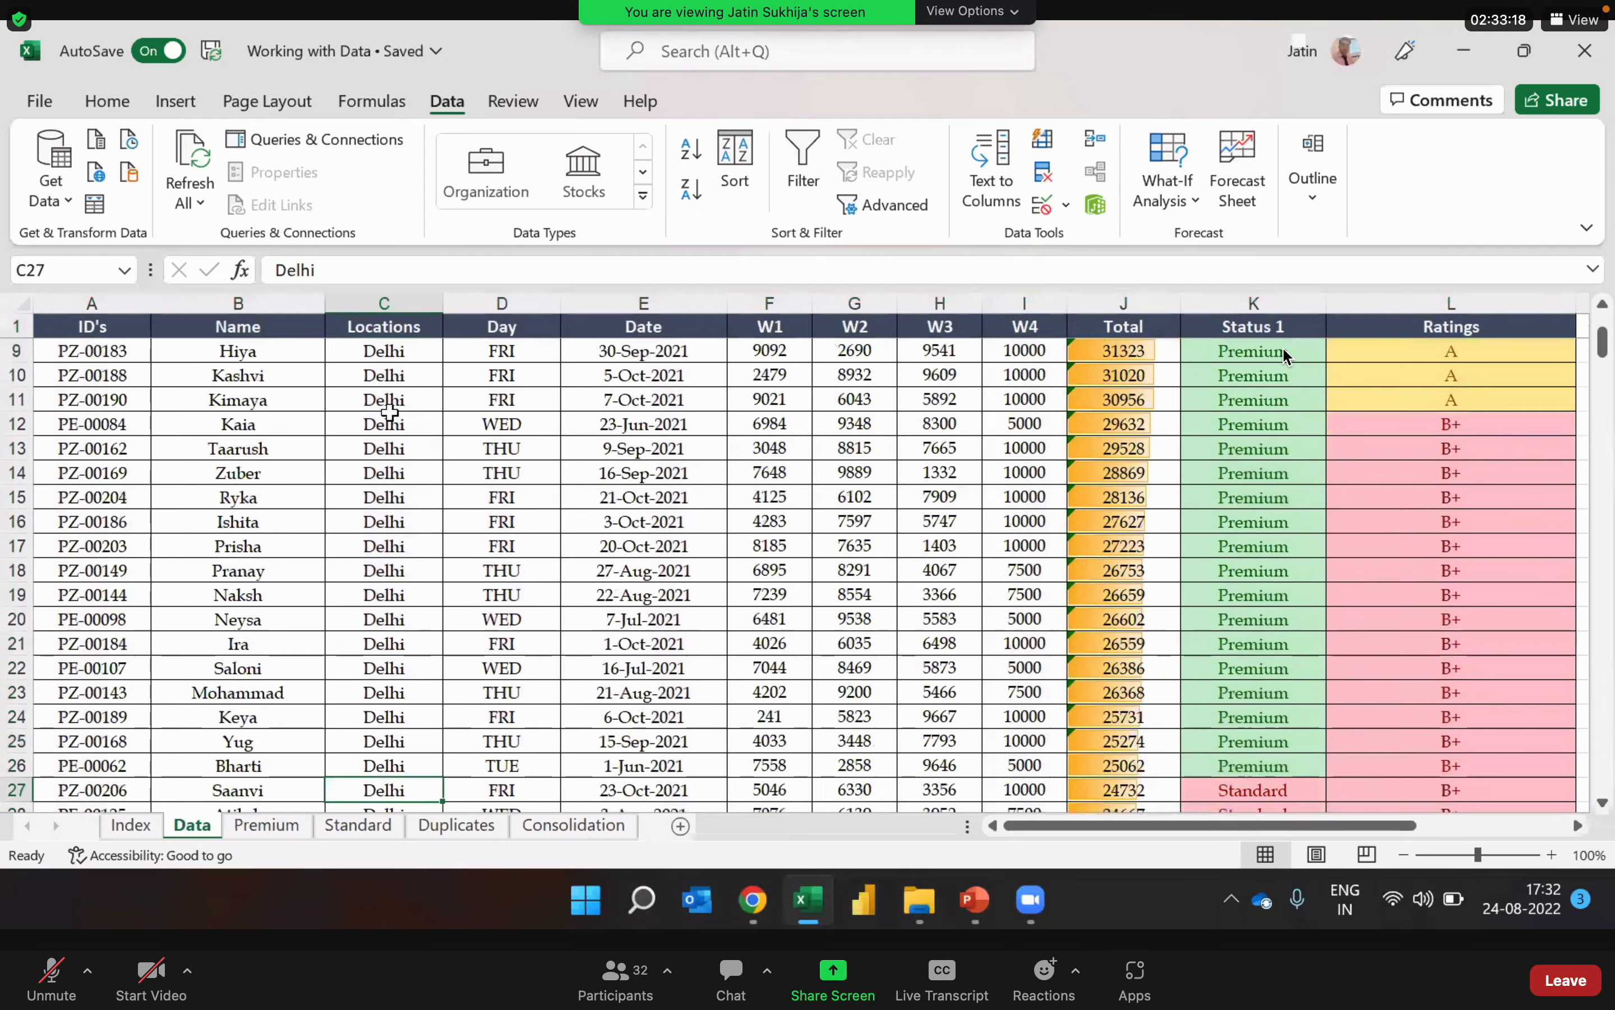
# Step: Review the order of the location groups after Delhi, from Gurgaon and Noida down to Mumbai
pyautogui.press('Down')
pyautogui.press('Down')
pyautogui.press('Down')
pyautogui.press('Down')
pyautogui.press('Down')
pyautogui.press('Down')
pyautogui.press('Down')
pyautogui.press('Down')
pyautogui.press('Down')
pyautogui.press('Down')
pyautogui.press('Down')
pyautogui.press('Down')
pyautogui.press('Down')
pyautogui.press('Down')
pyautogui.press('Down')
pyautogui.press('Down')
pyautogui.press('Down')
pyautogui.press('Down')
pyautogui.press('Down')
pyautogui.press('Down')
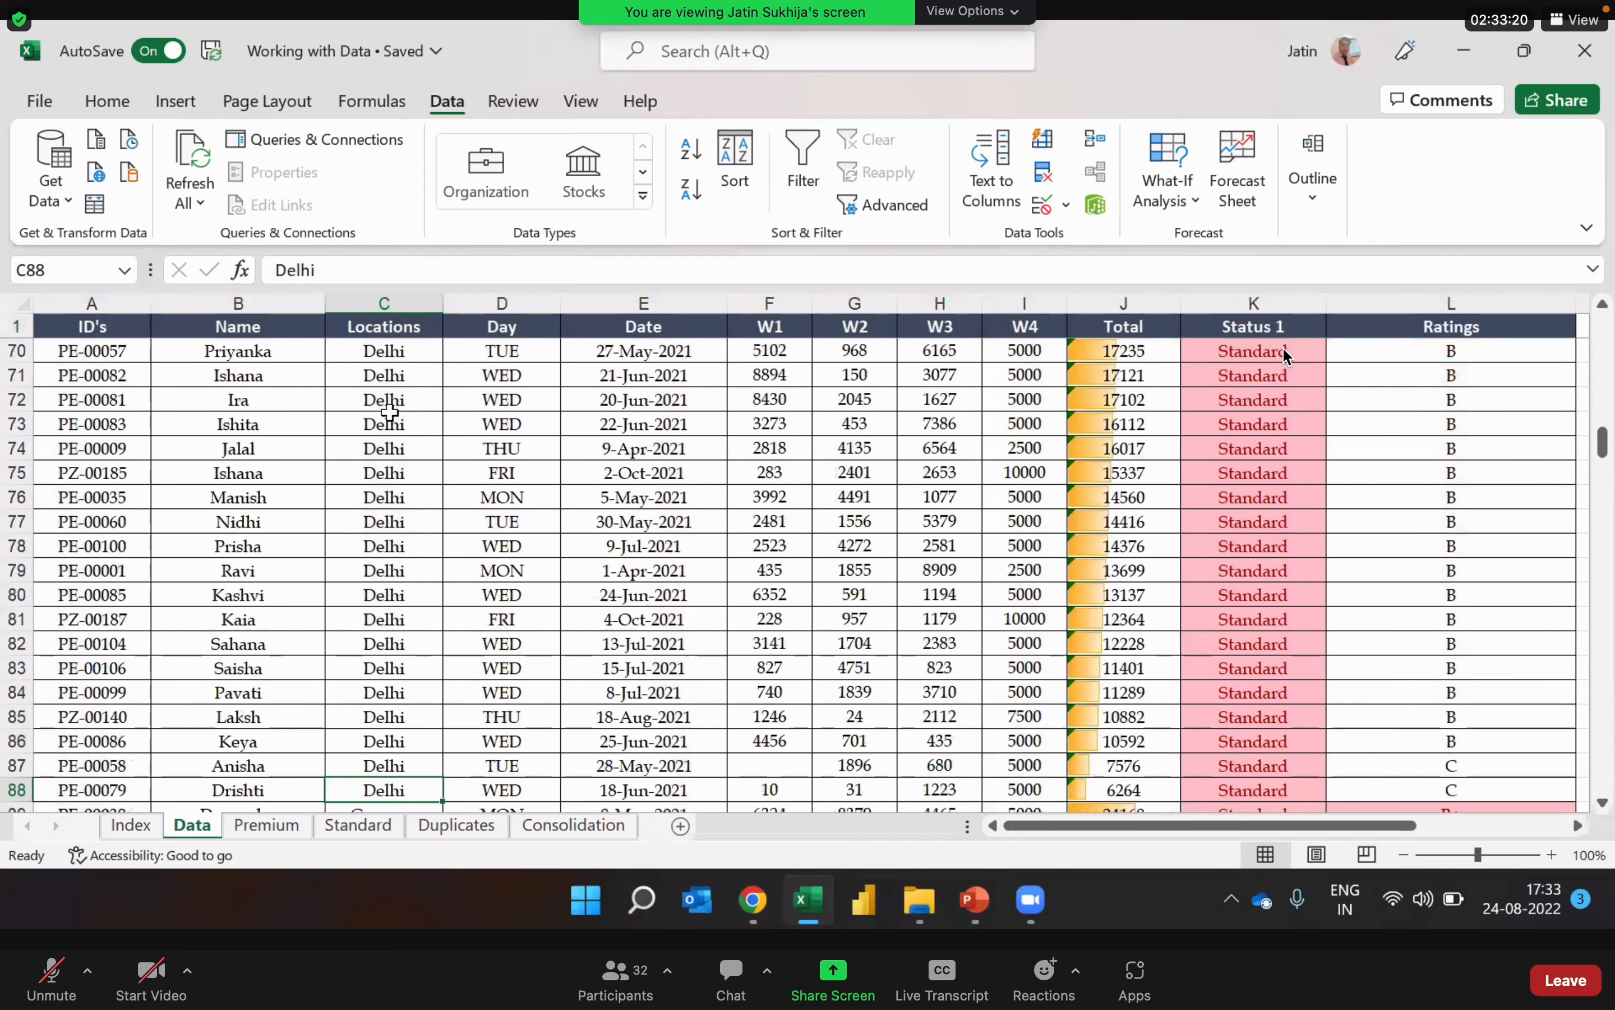
pyautogui.press('Down')
pyautogui.press('Down')
pyautogui.press('Down')
pyautogui.press('Down')
pyautogui.press('Down')
pyautogui.press('Down')
pyautogui.press('Down')
pyautogui.press('Down')
pyautogui.press('Down')
pyautogui.press('Down')
pyautogui.press('Down')
pyautogui.press('Down')
pyautogui.press('Down')
pyautogui.press('Down')
pyautogui.press('Down')
pyautogui.press('Down')
pyautogui.press('Down')
pyautogui.press('Down')
pyautogui.press('Down')
pyautogui.press('Down')
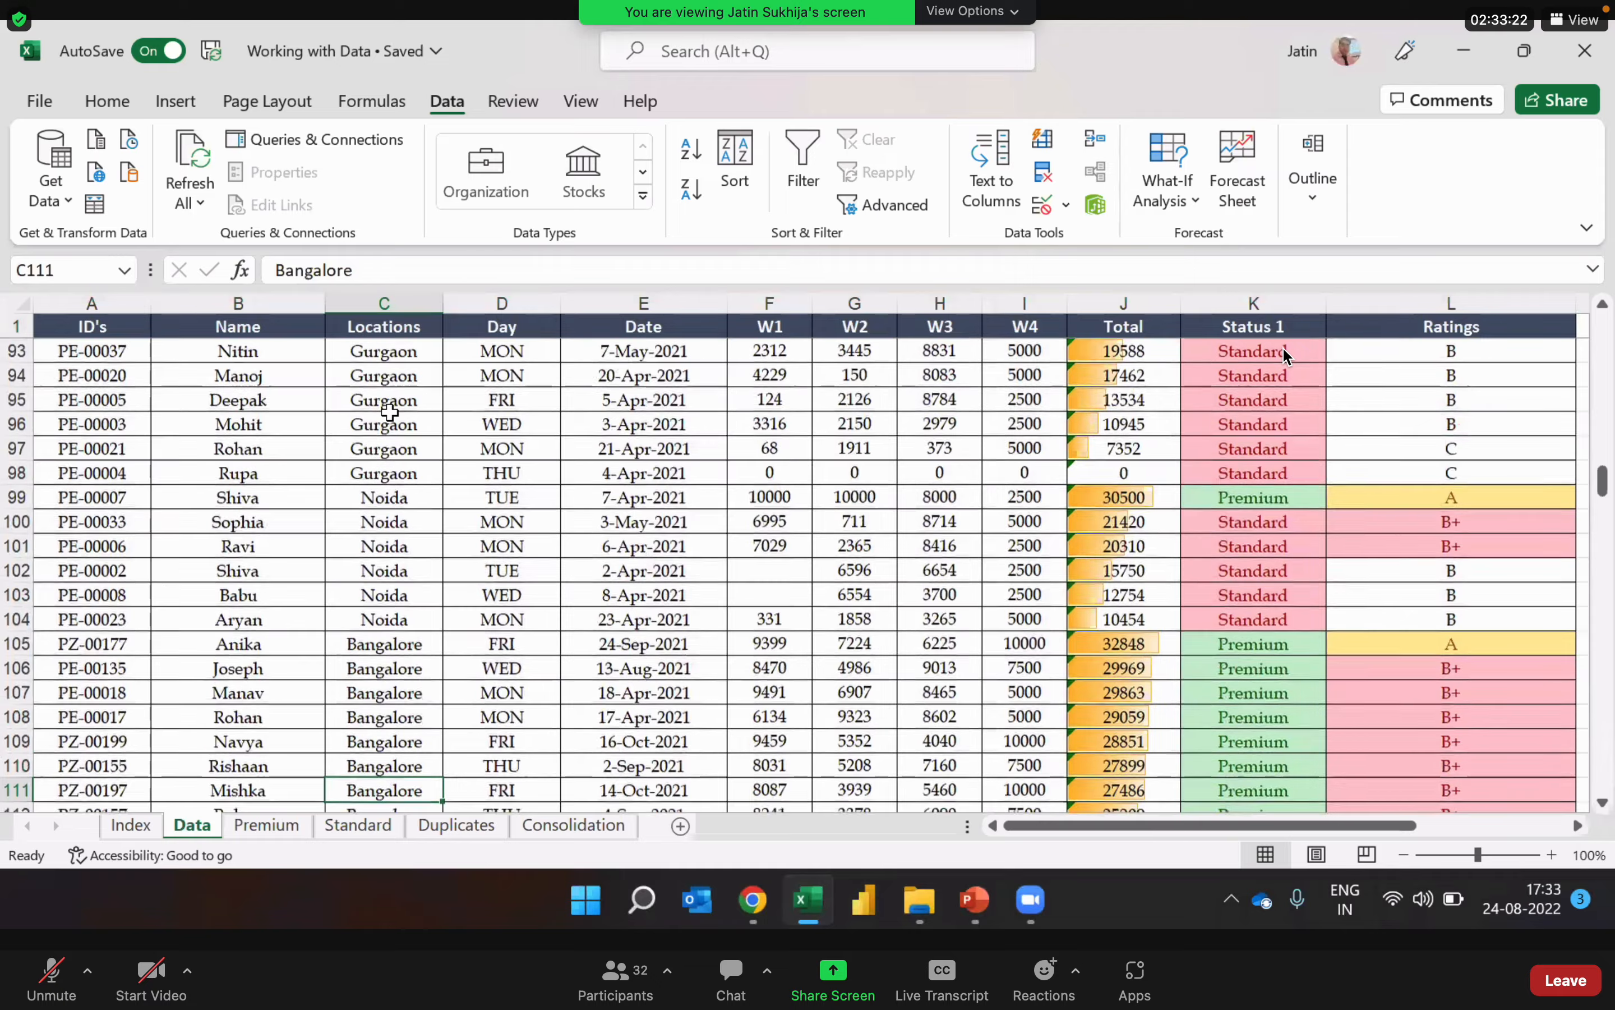
pyautogui.press('Down')
pyautogui.press('Down')
pyautogui.press('Down')
pyautogui.press('Down')
pyautogui.press('Down')
pyautogui.press('Down')
pyautogui.press('Down')
pyautogui.press('Down')
pyautogui.press('Down')
pyautogui.press('Down')
pyautogui.press('Down')
pyautogui.press('Down')
pyautogui.press('Down')
pyautogui.press('Down')
pyautogui.press('Down')
pyautogui.press('Down')
pyautogui.press('Down')
pyautogui.press('Down')
pyautogui.press('Down')
pyautogui.press('Down')
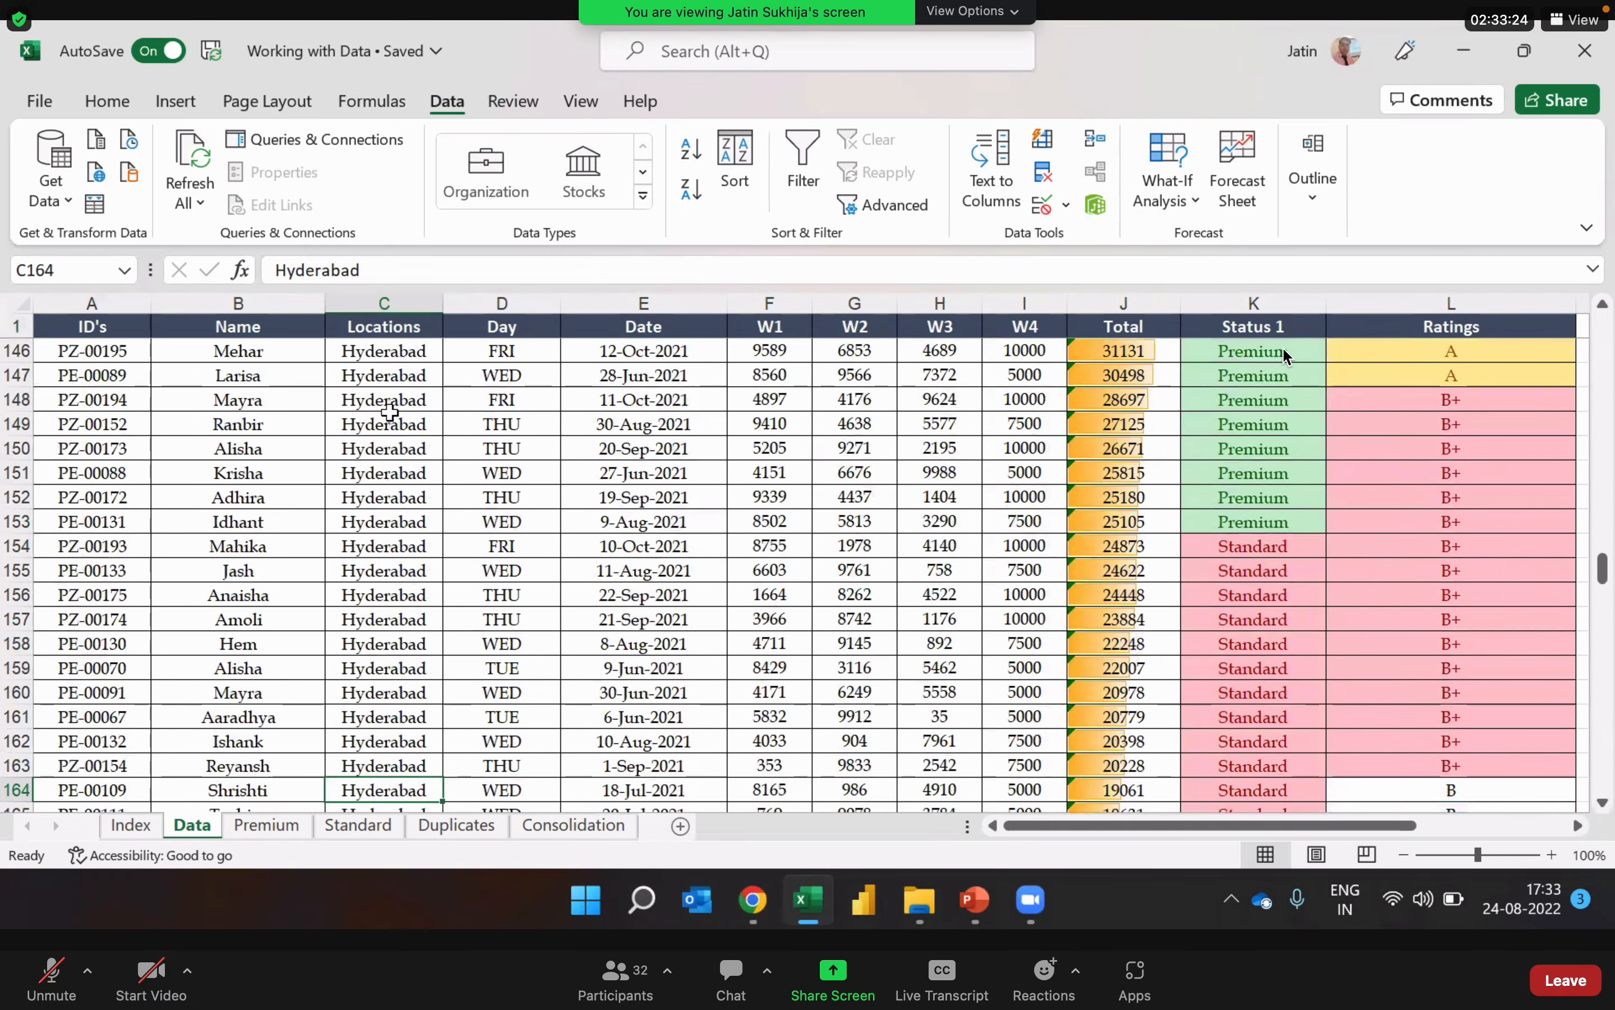
pyautogui.press('Down')
pyautogui.press('Down')
pyautogui.press('Down')
pyautogui.press('Down')
pyautogui.press('Down')
pyautogui.press('Down')
pyautogui.press('Down')
pyautogui.press('Down')
pyautogui.press('Down')
pyautogui.press('Down')
pyautogui.press('Down')
pyautogui.press('Down')
pyautogui.press('Down')
pyautogui.press('Down')
pyautogui.press('Down')
pyautogui.press('Down')
pyautogui.press('Down')
pyautogui.press('Down')
pyautogui.press('Down')
pyautogui.press('Down')
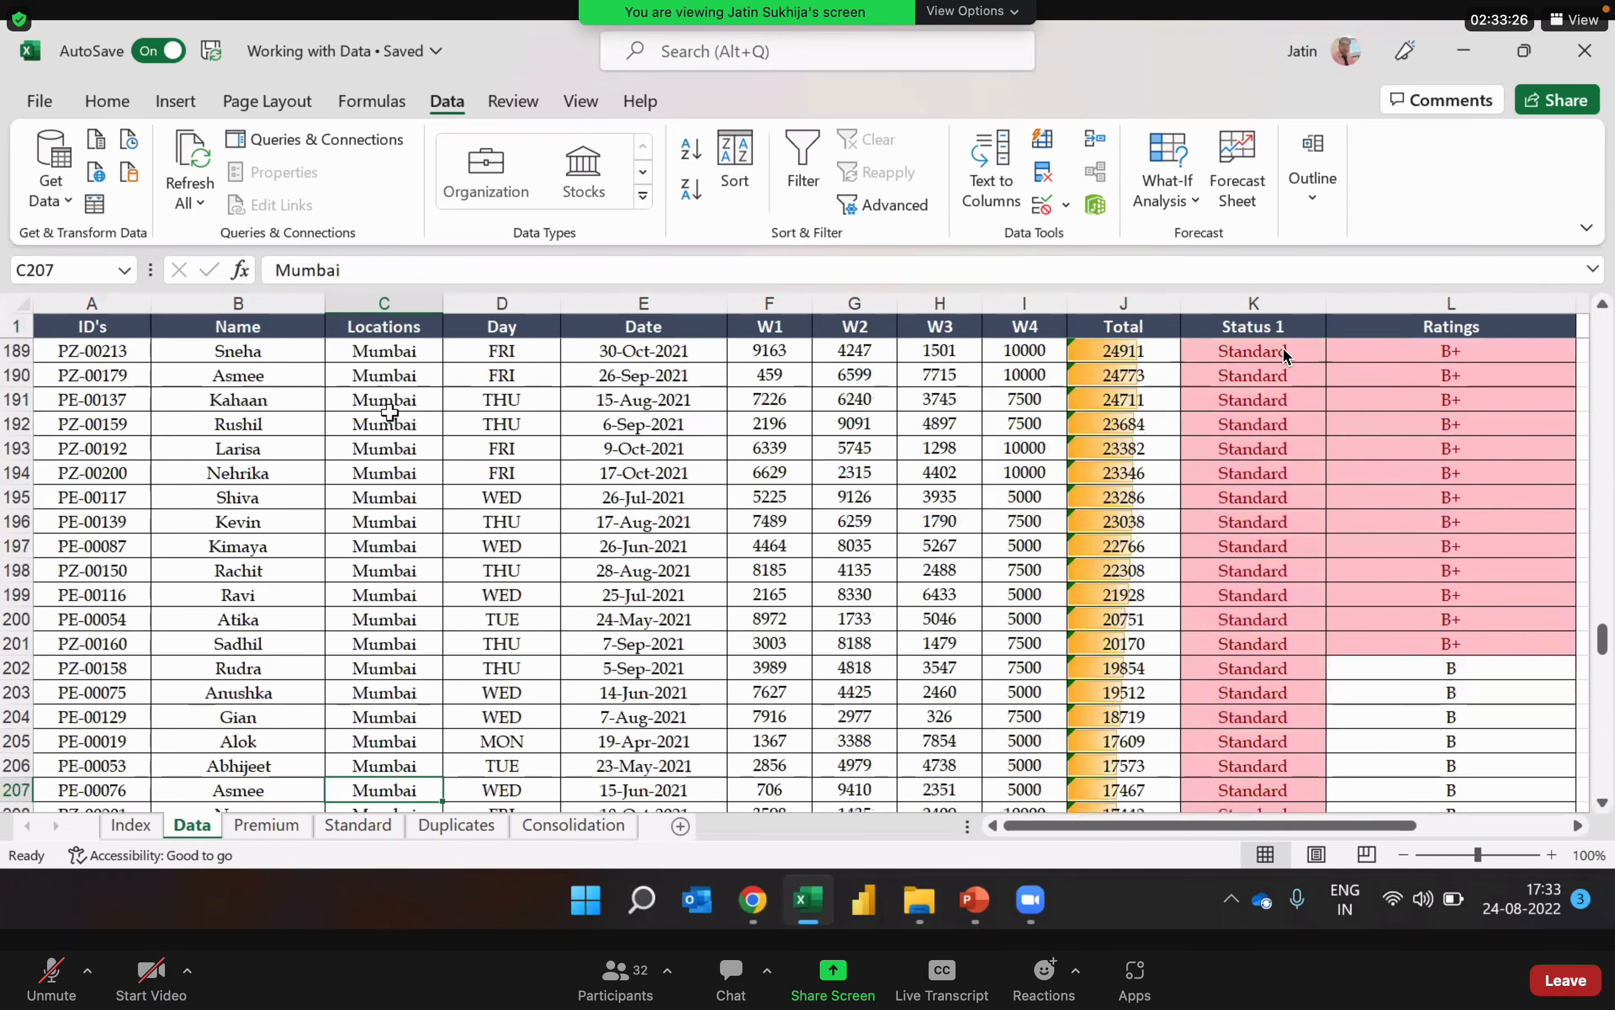
# Step: Return to the Locations header and look over the first Delhi records and their IDs
pyautogui.hotkey('ctrl', 'Up')
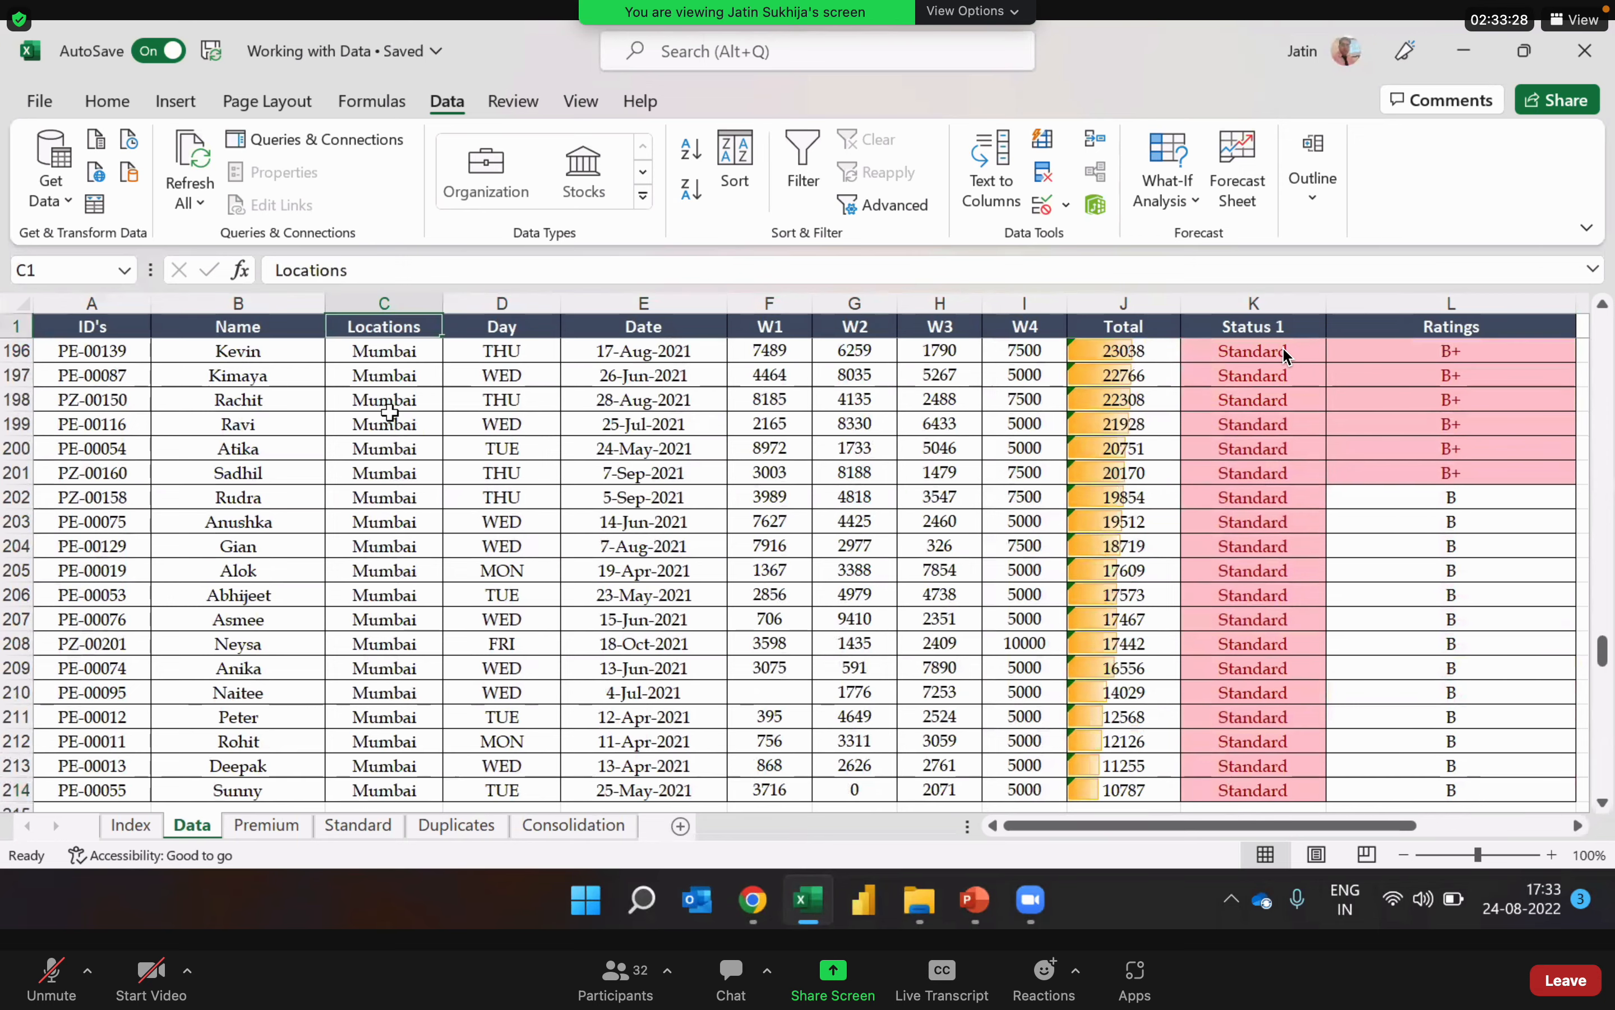
pyautogui.press('Down')
pyautogui.press('Down')
pyautogui.press('Down')
pyautogui.press('Down')
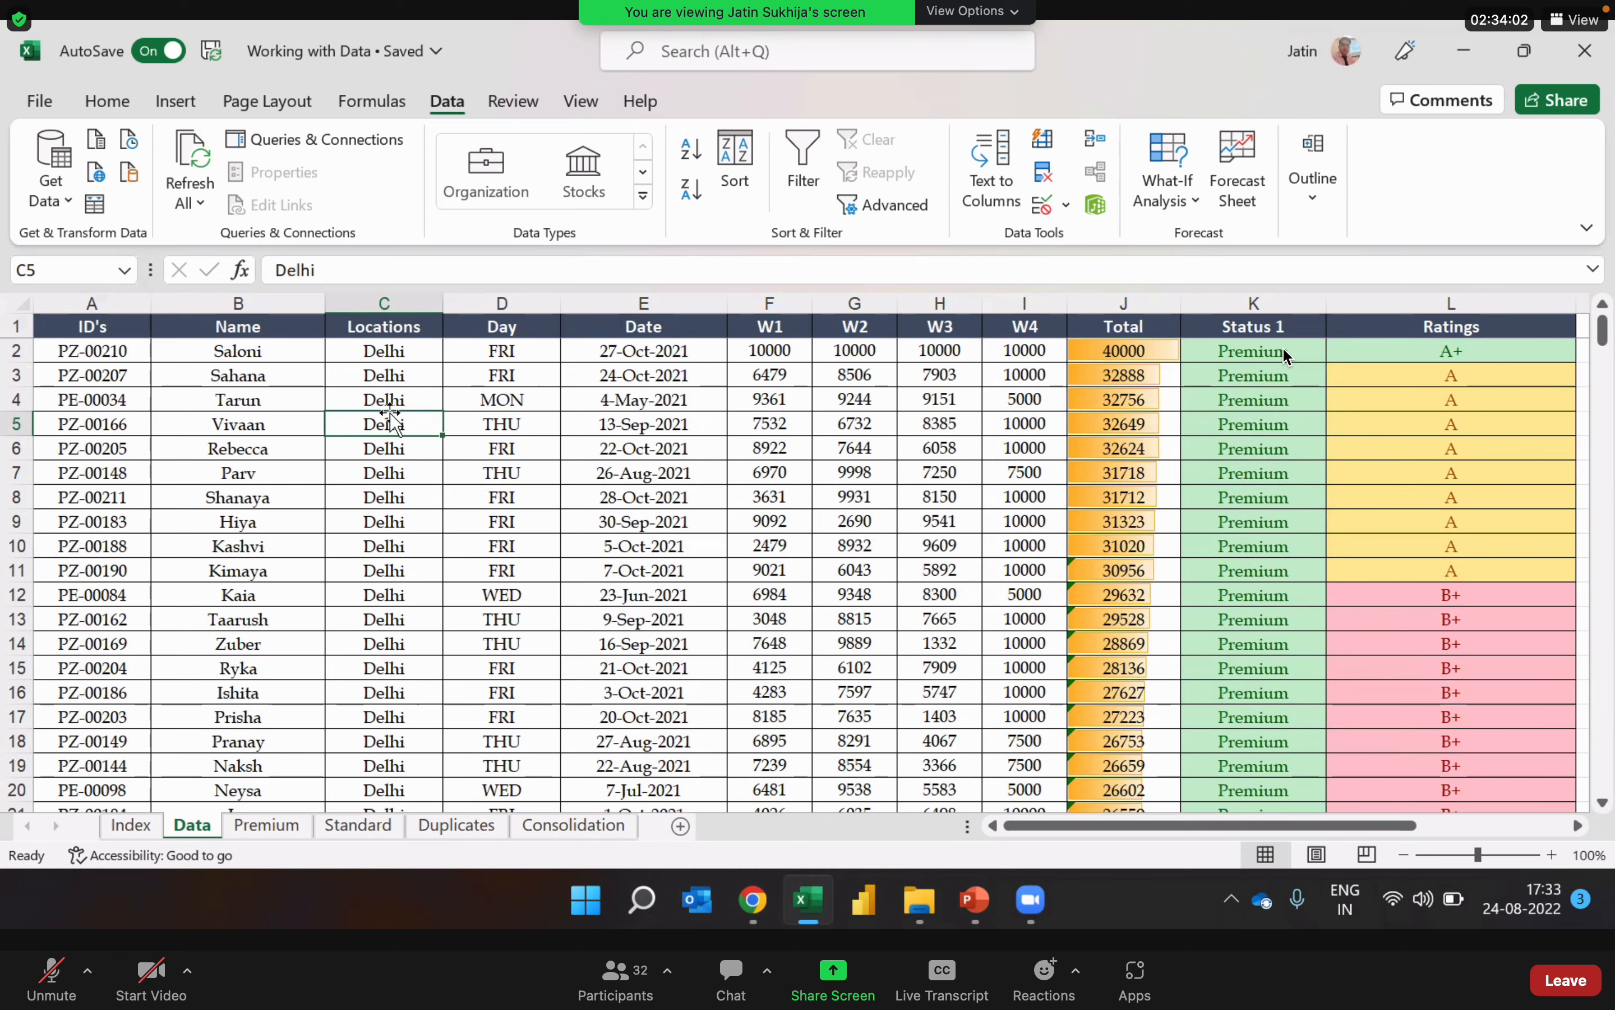
pyautogui.press('Left')
pyautogui.press('Left')
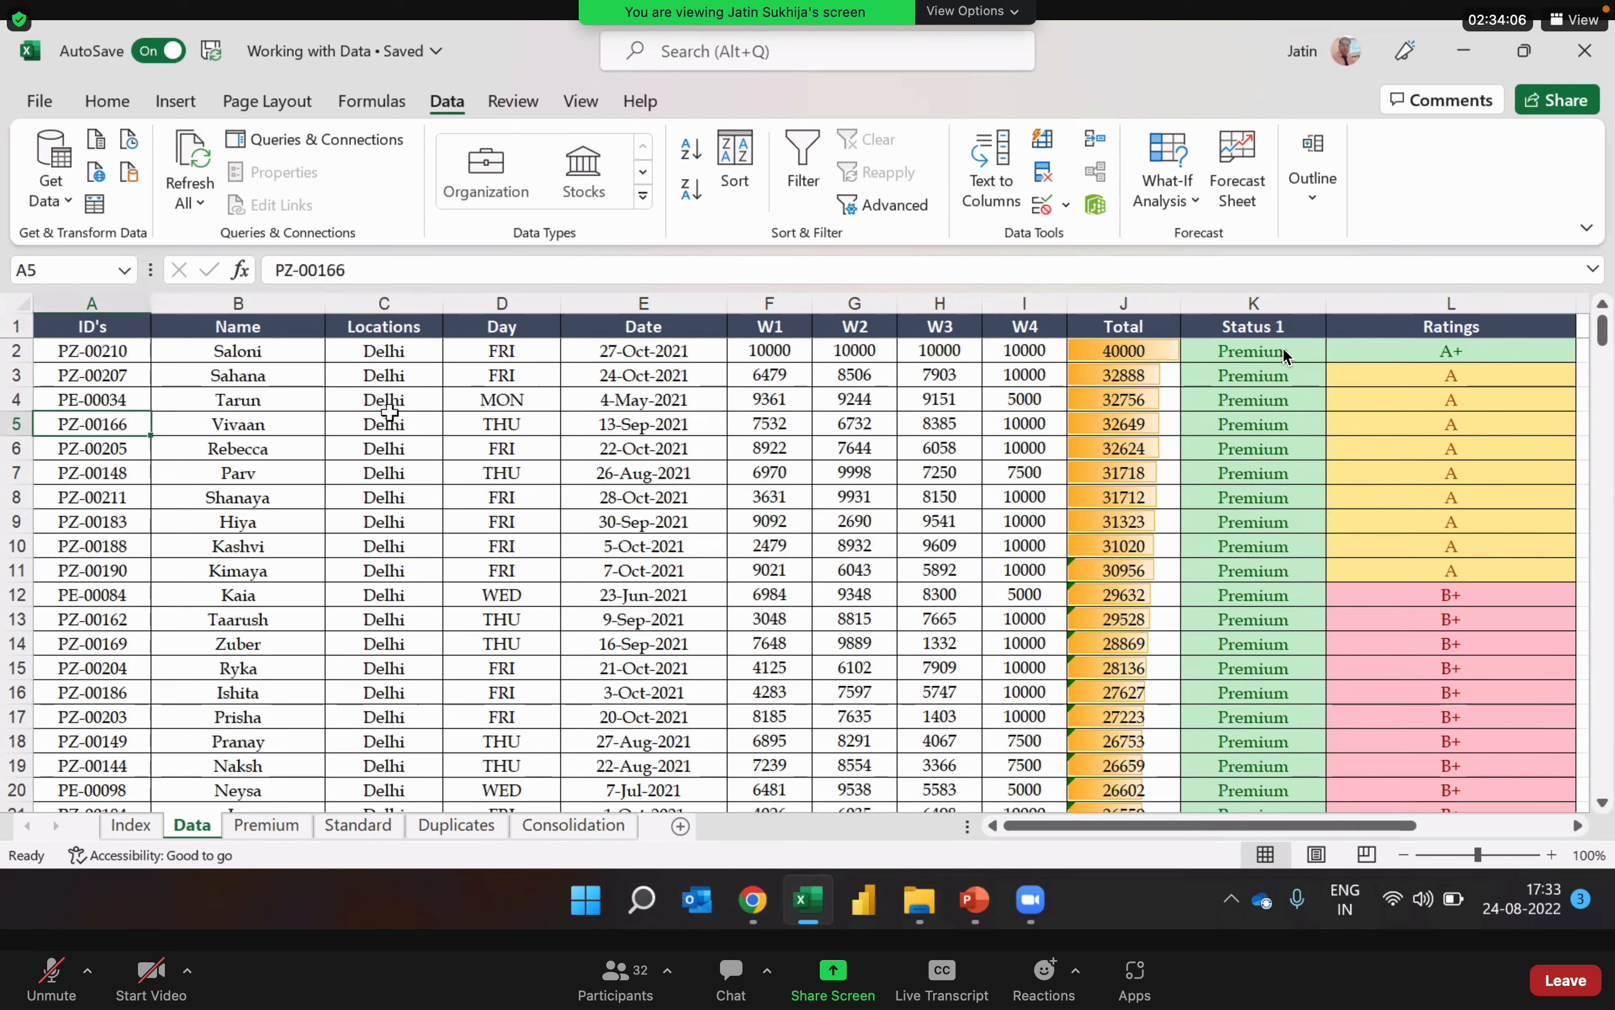
pyautogui.press('Up')
pyautogui.press('Up')
pyautogui.press('Up')
pyautogui.press('Up')
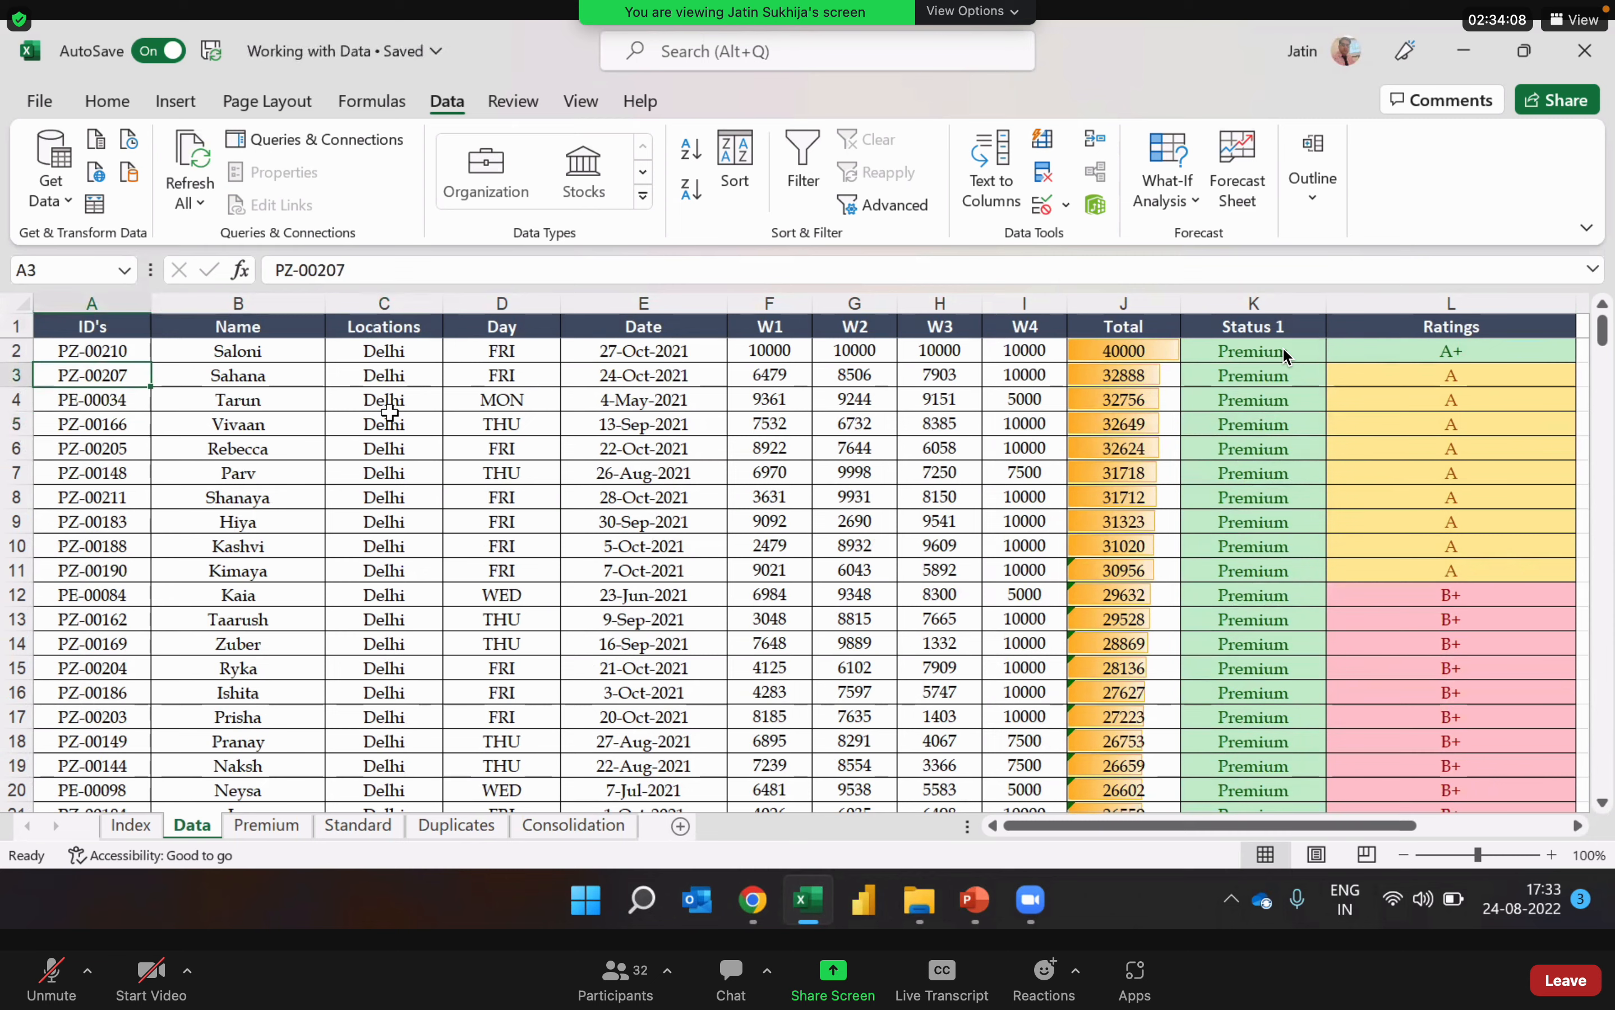
pyautogui.press('Right')
pyautogui.press('Right')
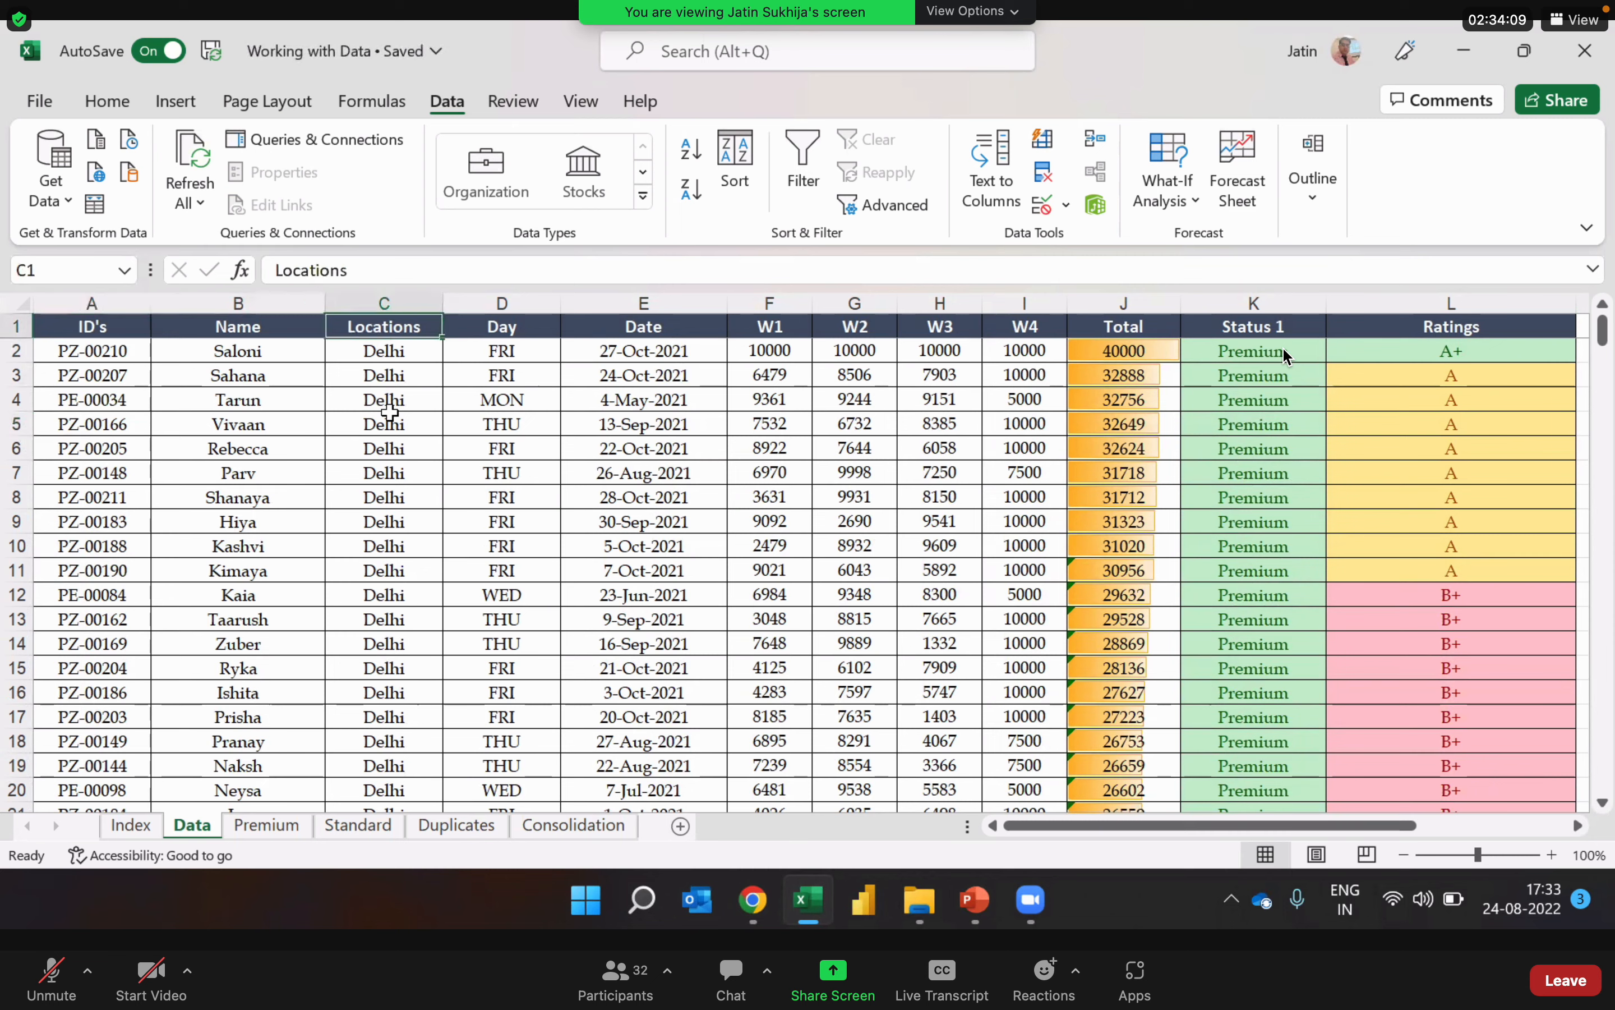
# Step: Highlight the Locations and Date columns together and examine the dates within the Delhi records
pyautogui.click(419, 302)
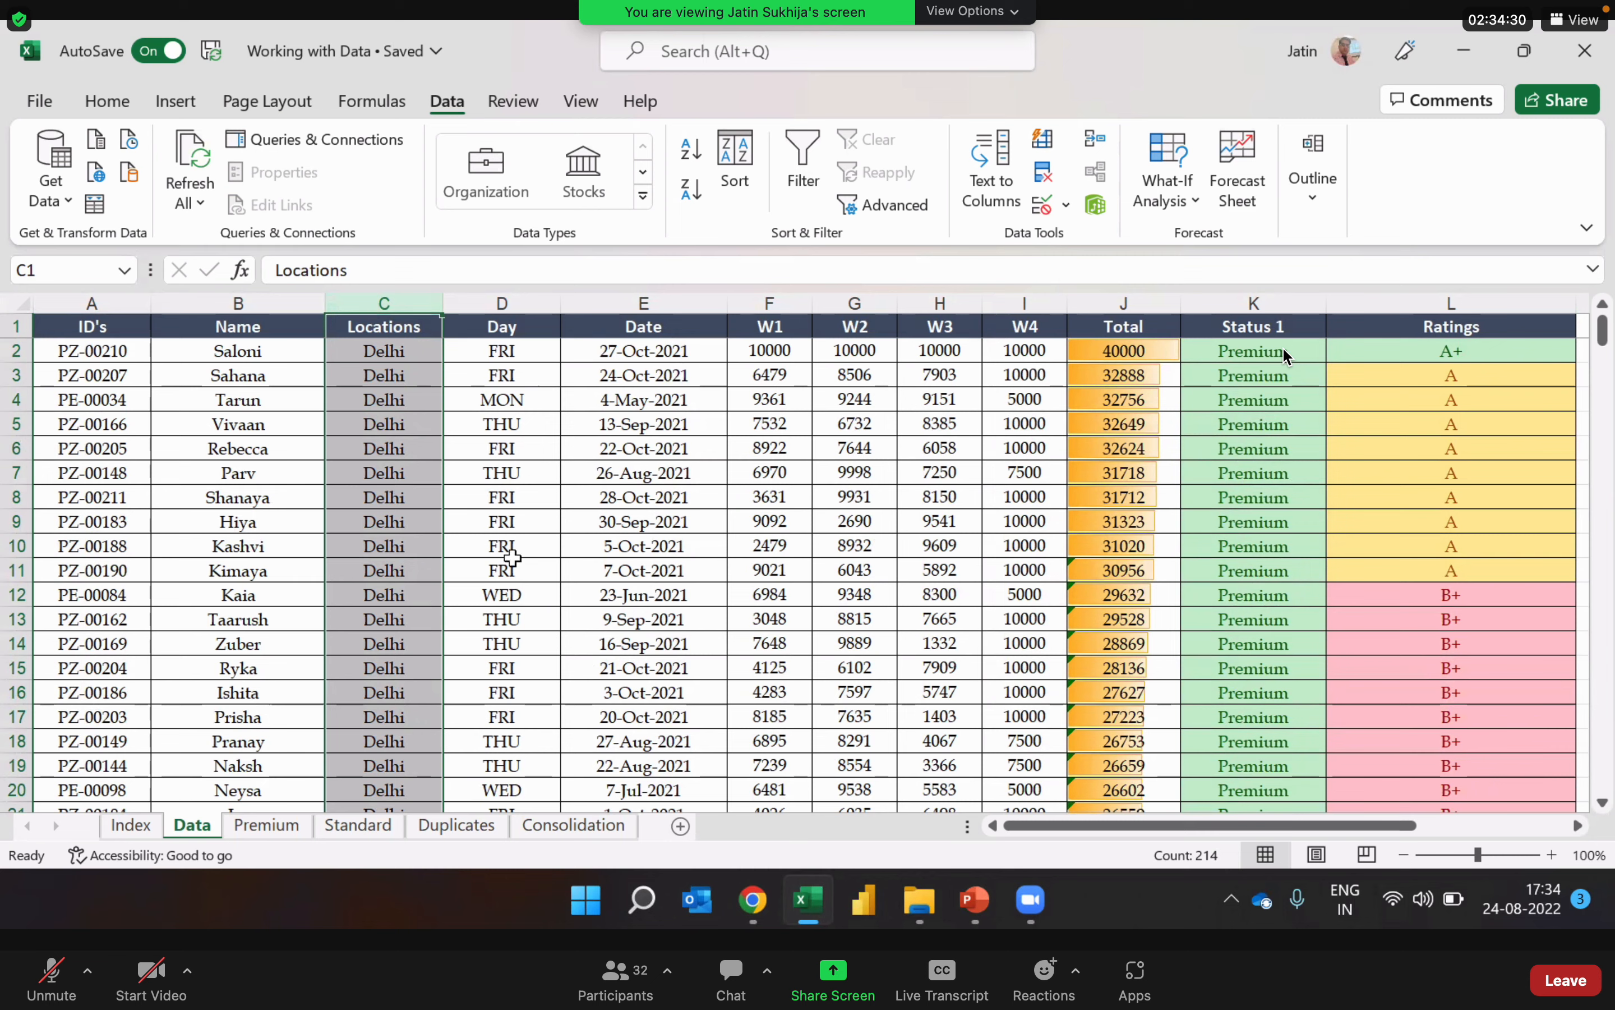
pyautogui.keyDown('ctrl'); pyautogui.click(674, 301); pyautogui.keyUp('ctrl')
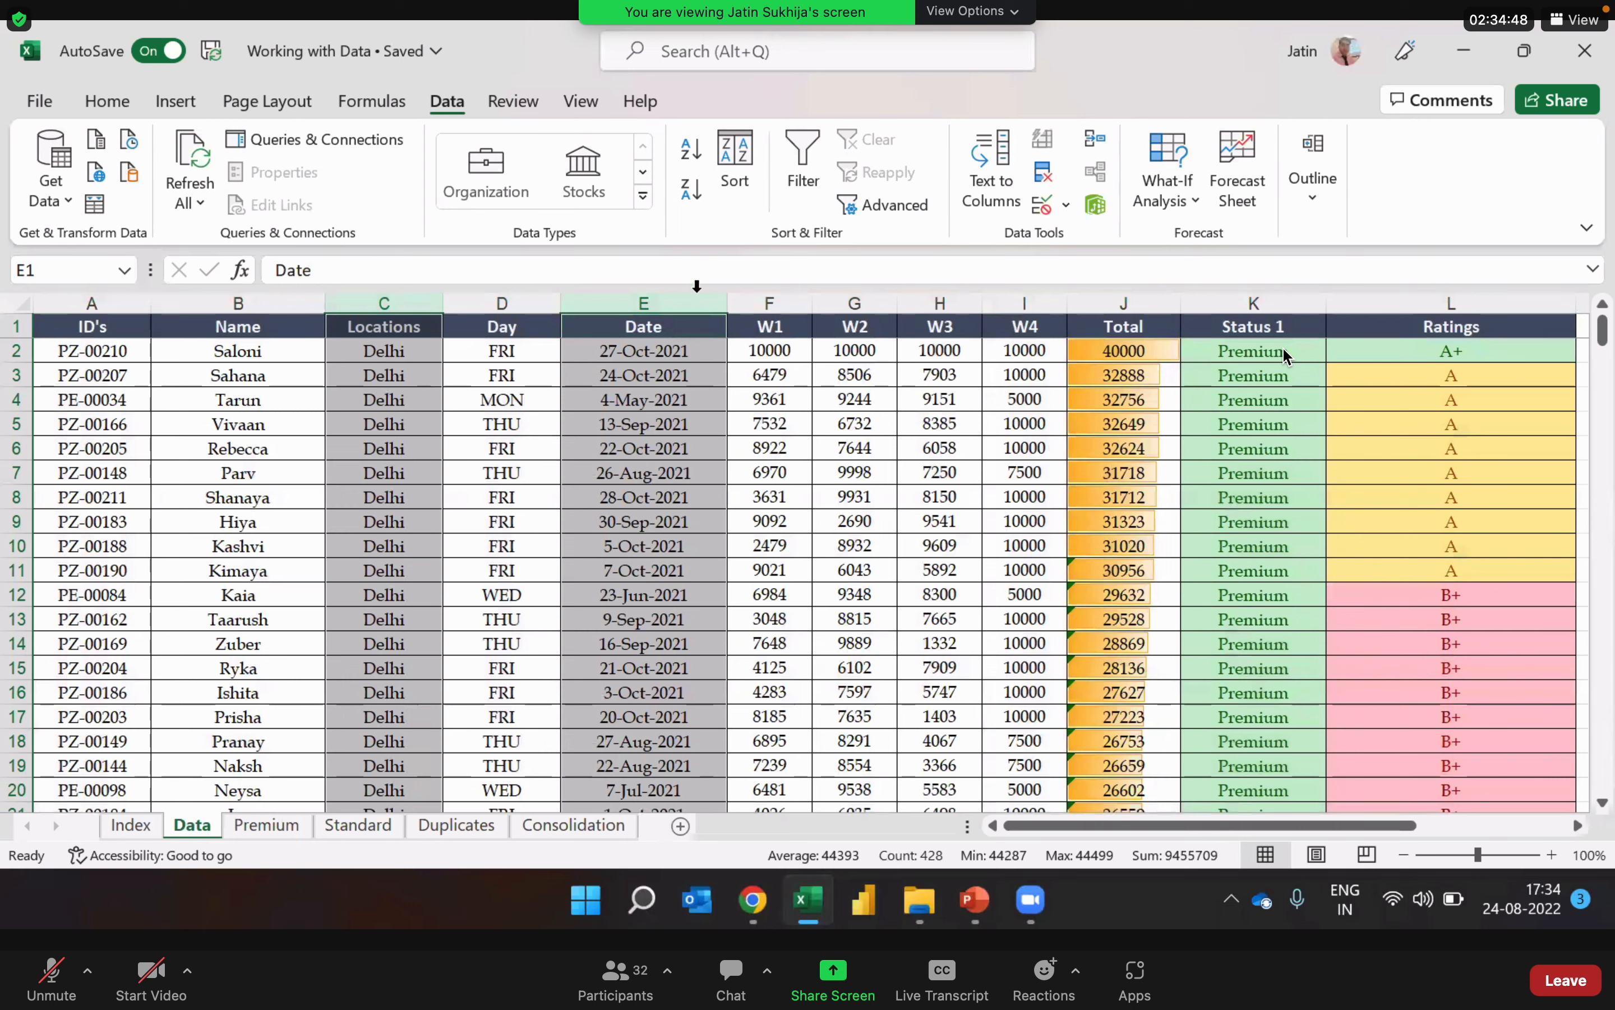
pyautogui.click(695, 472)
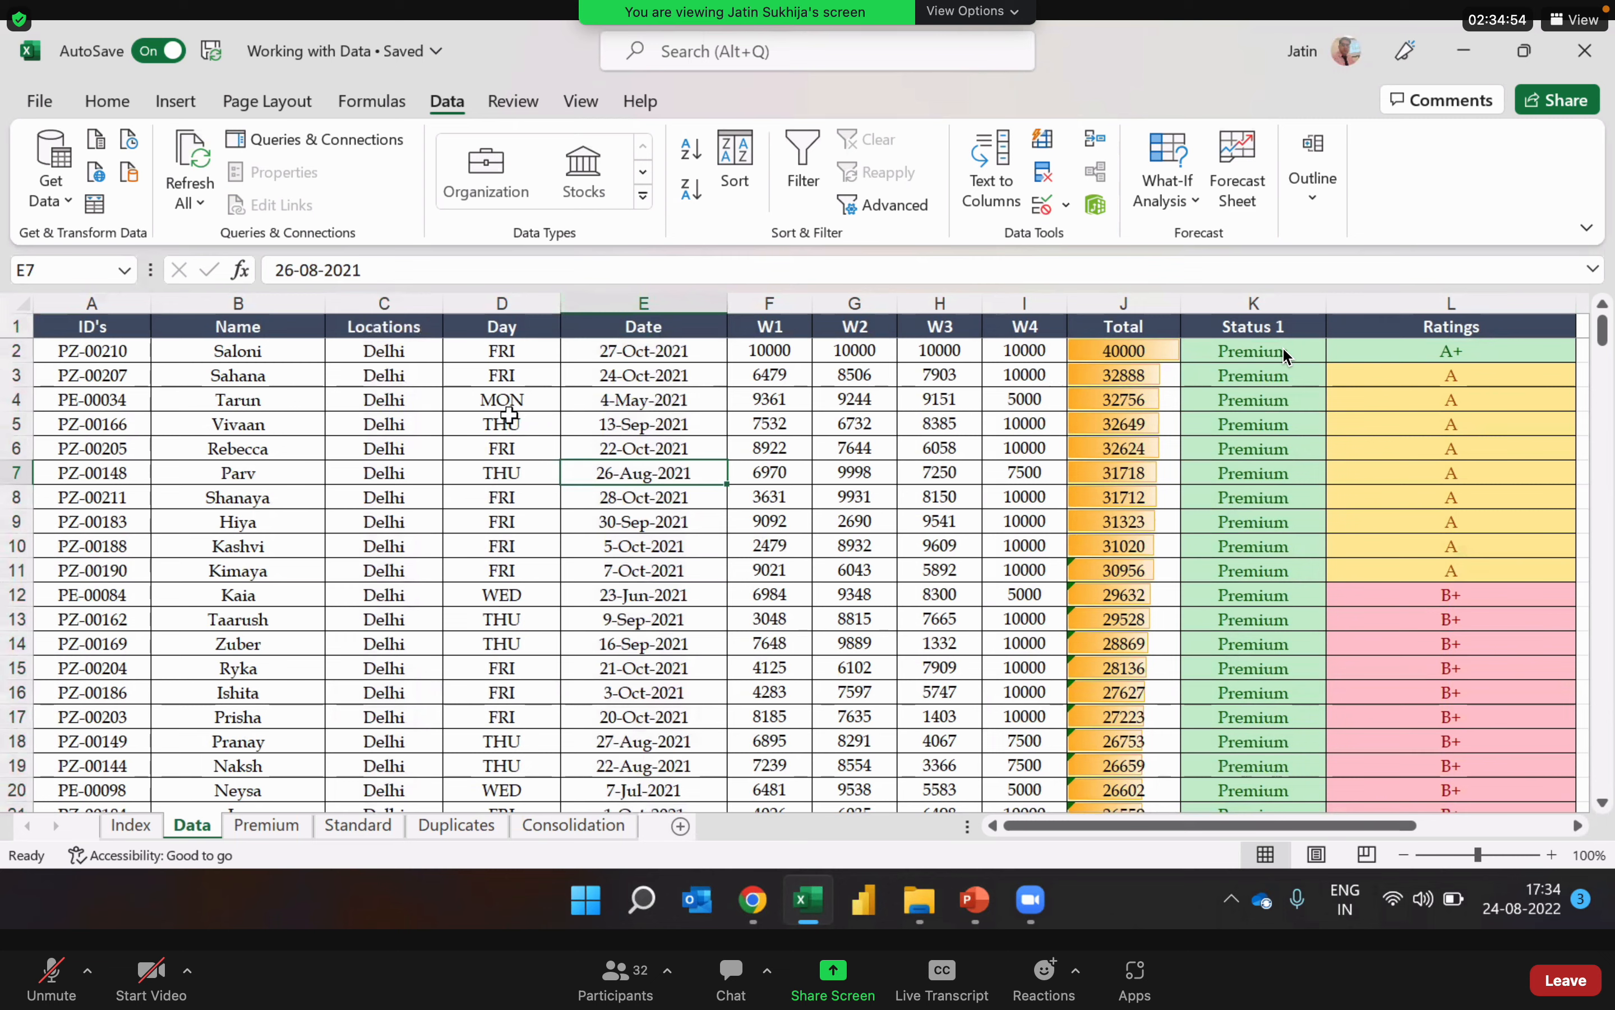
pyautogui.click(625, 344)
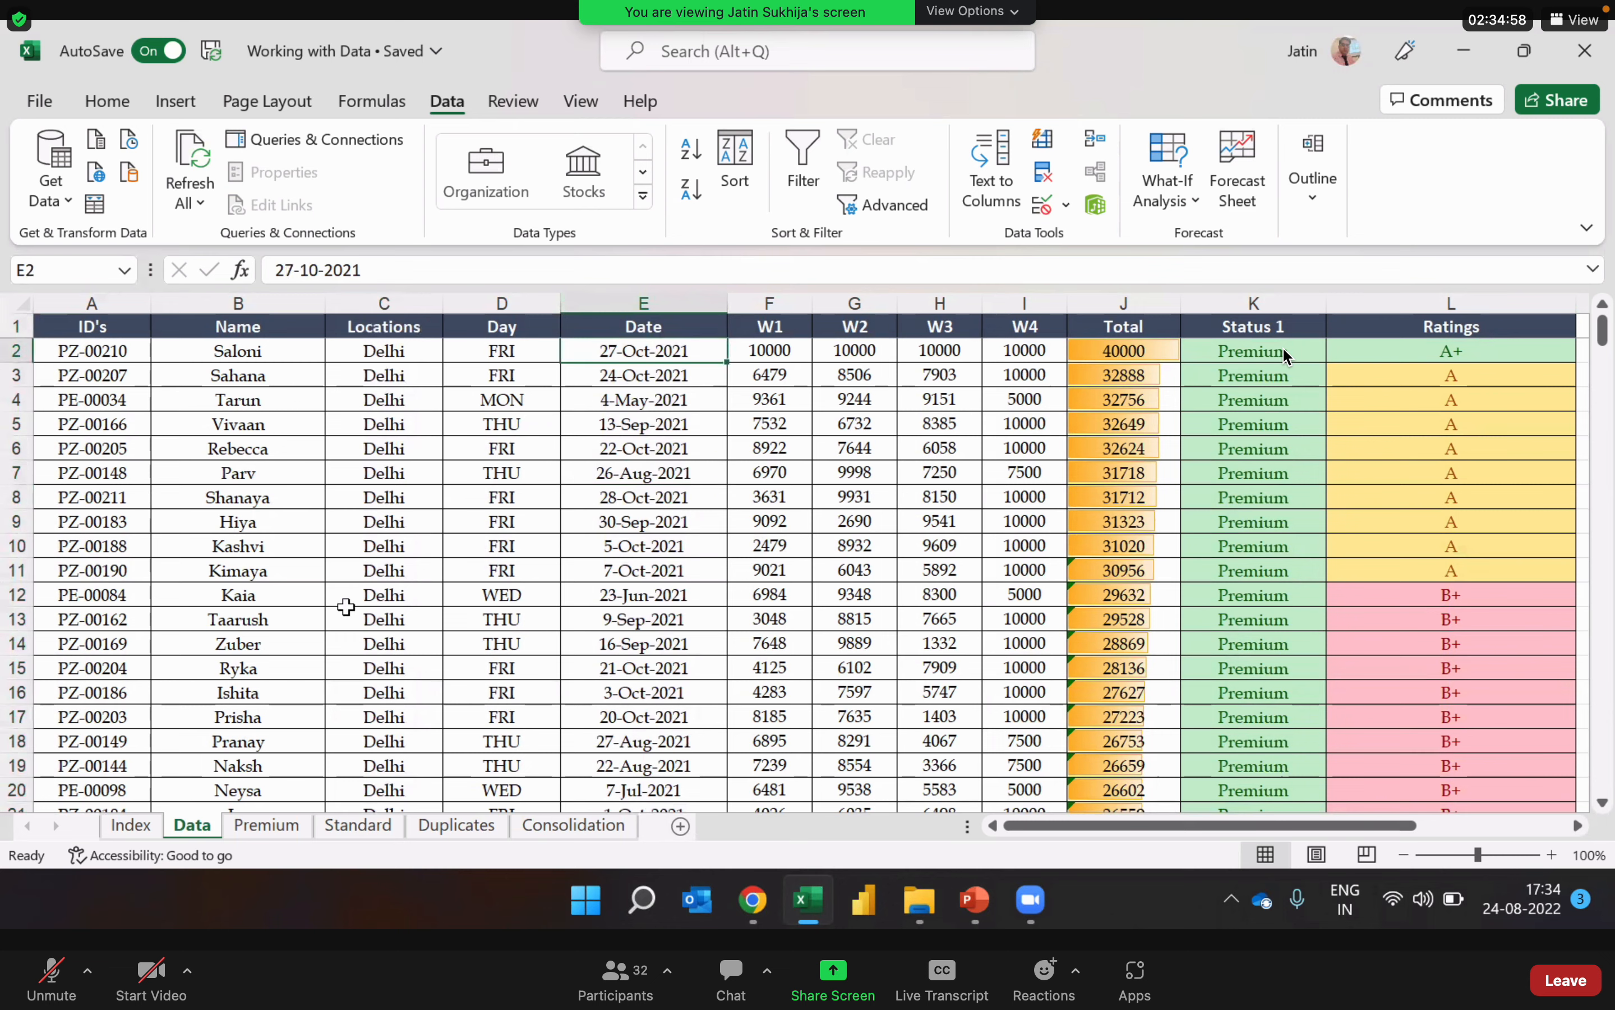
pyautogui.click(403, 298)
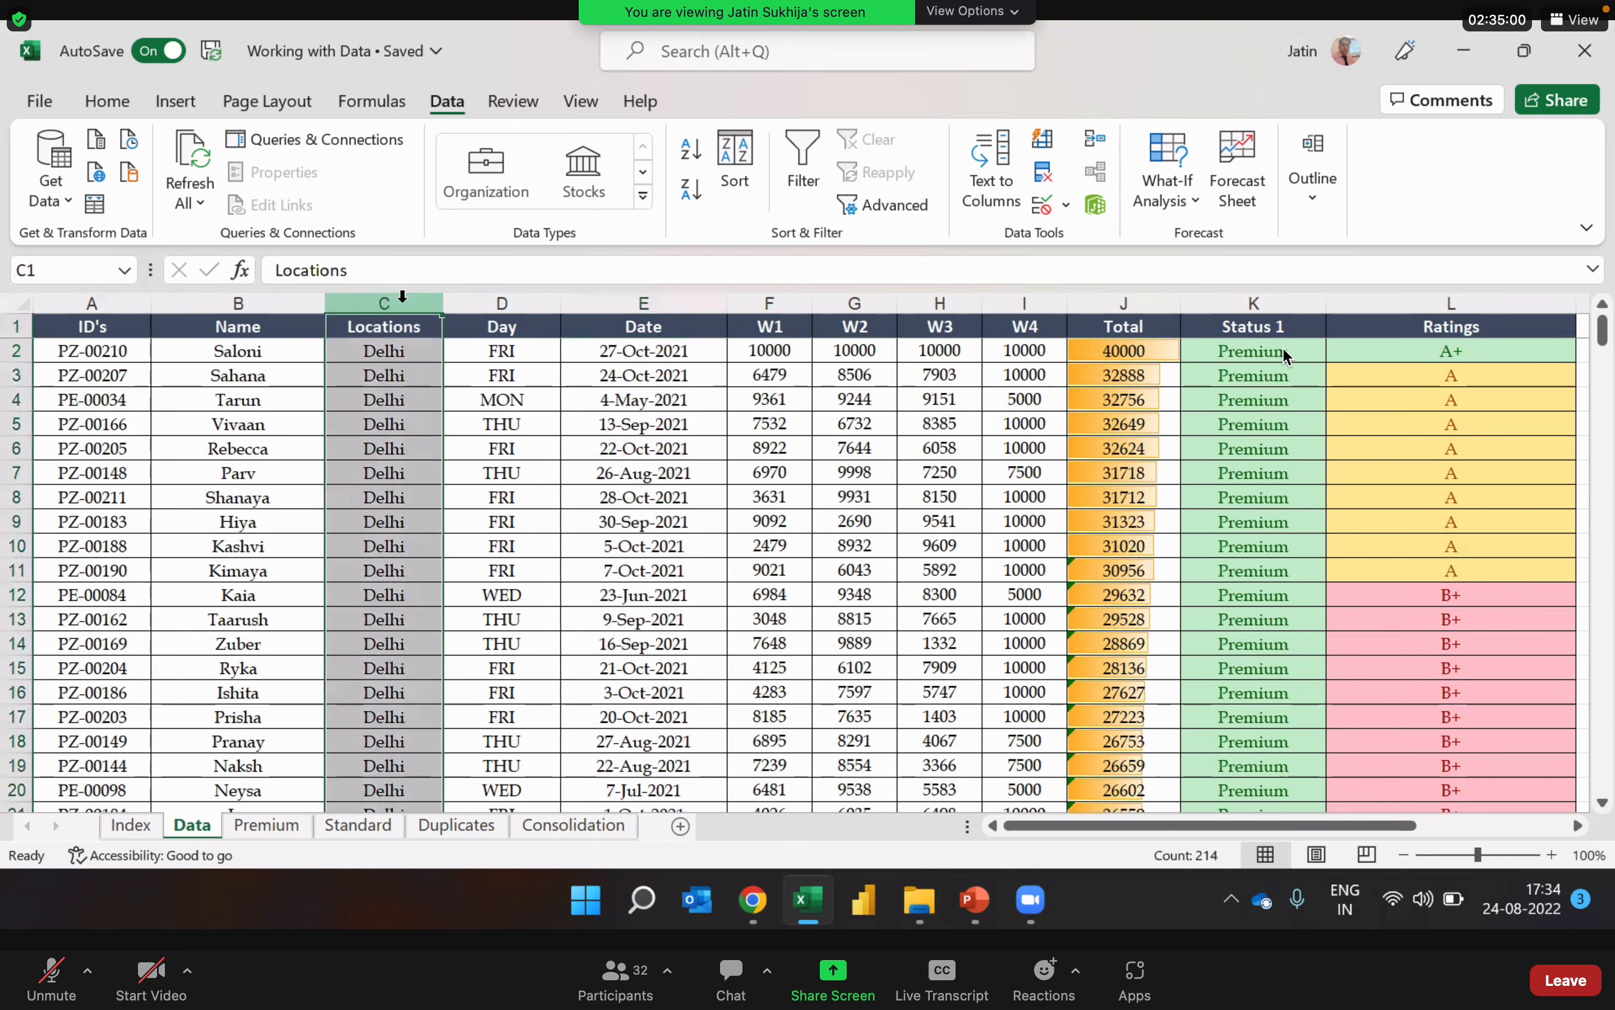
pyautogui.keyDown('ctrl'); pyautogui.click(653, 304); pyautogui.keyUp('ctrl')
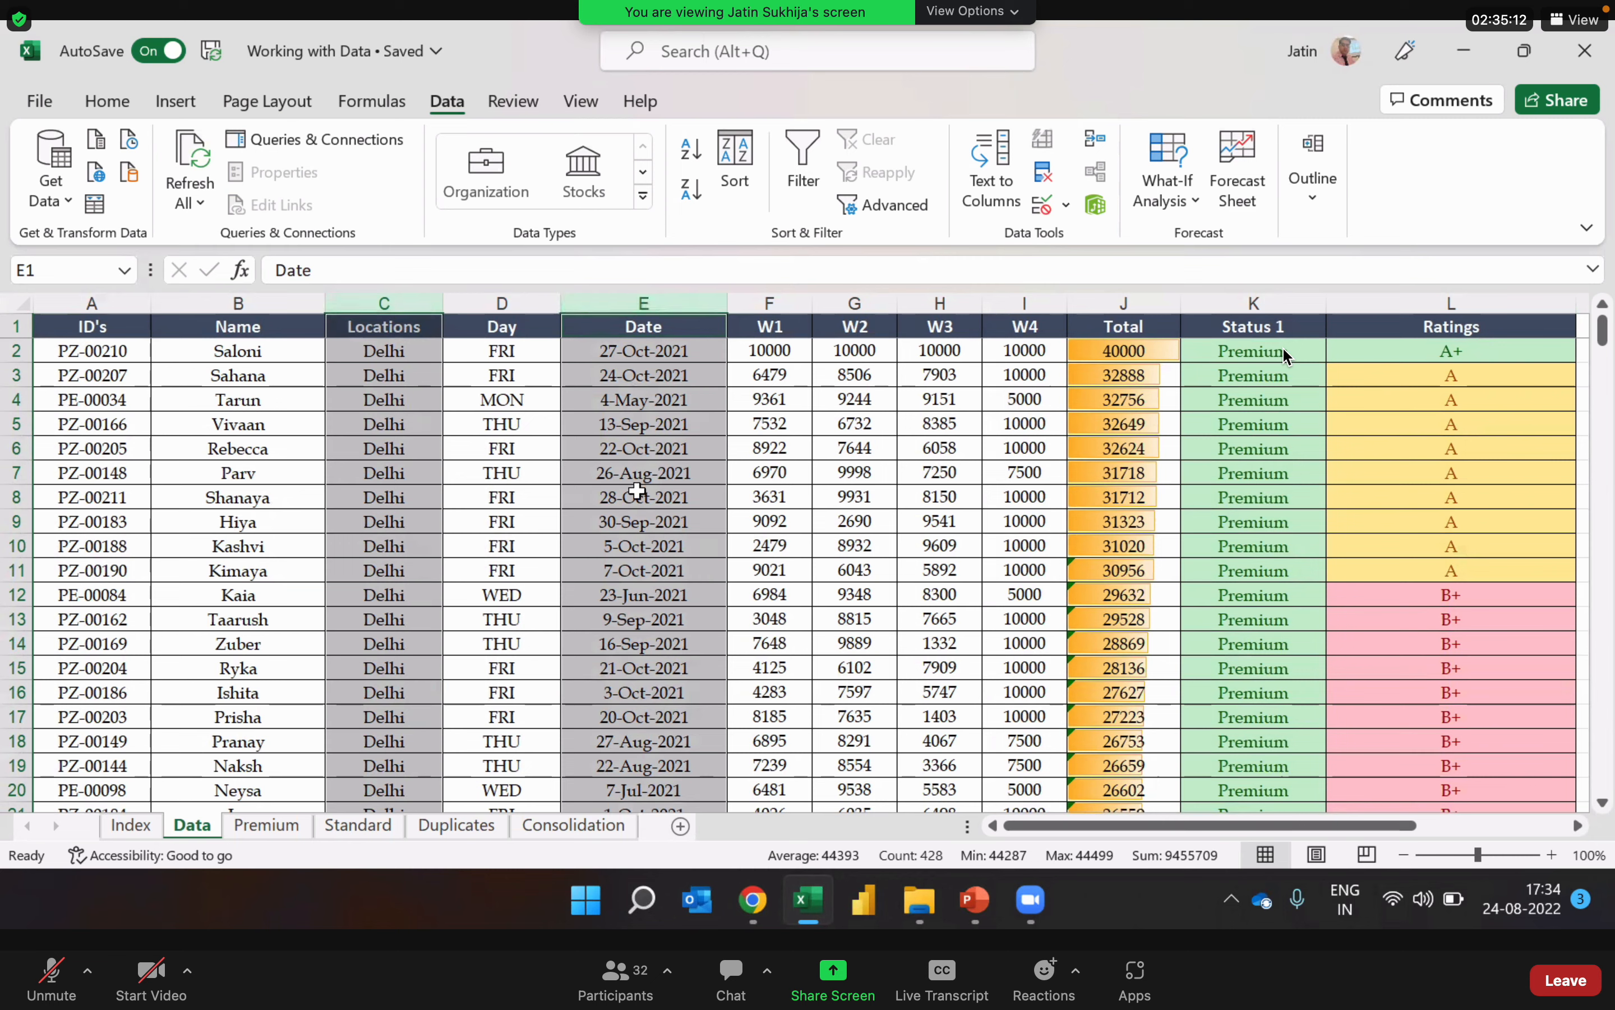
# Step: Select the whole data table and add a second sort level after Locations: Date by cell values, Newest to Oldest
pyautogui.click(754, 542)
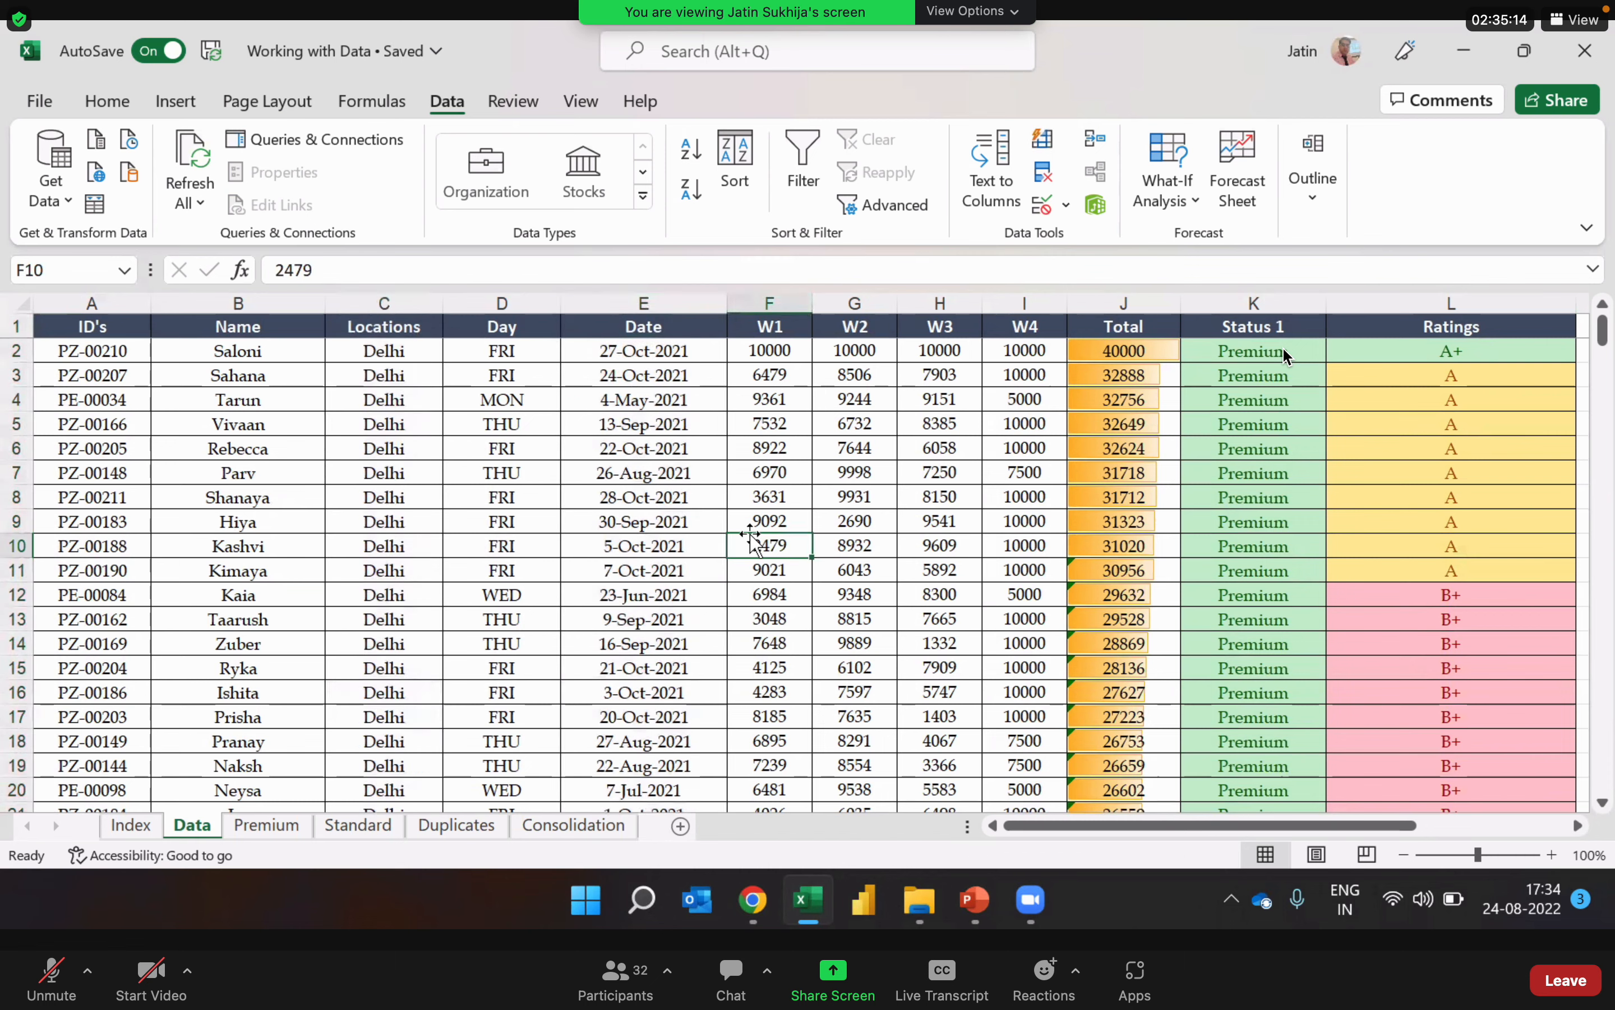
pyautogui.hotkey('ctrl', 'a')
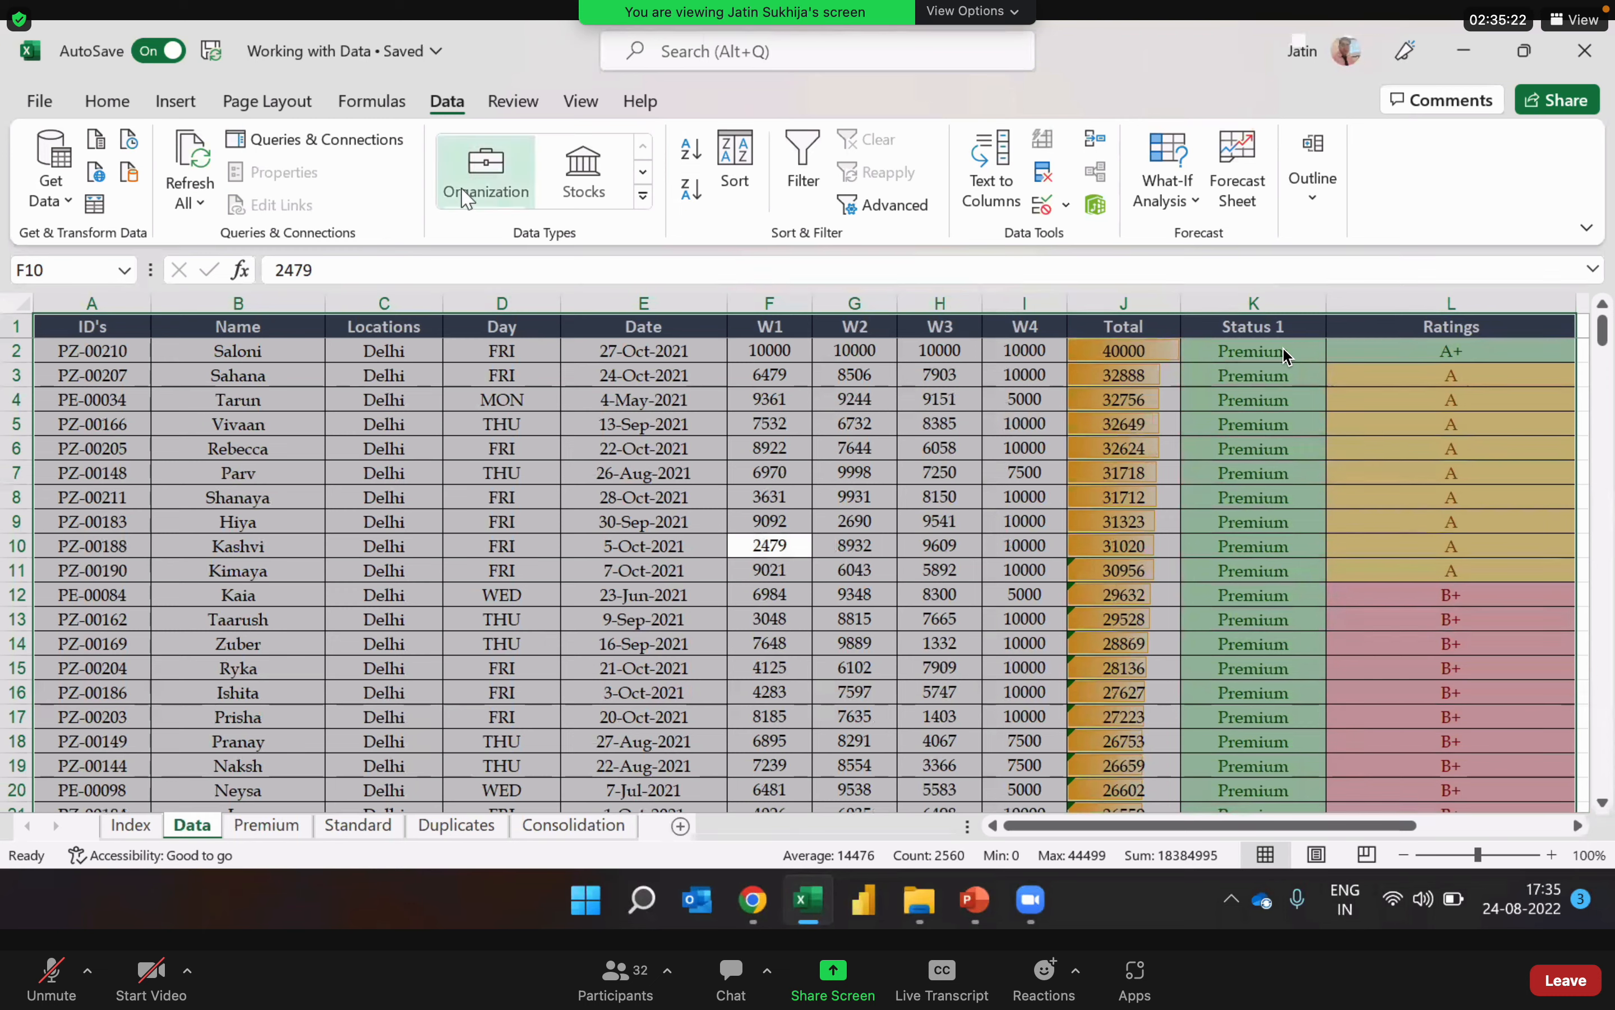
pyautogui.click(737, 174)
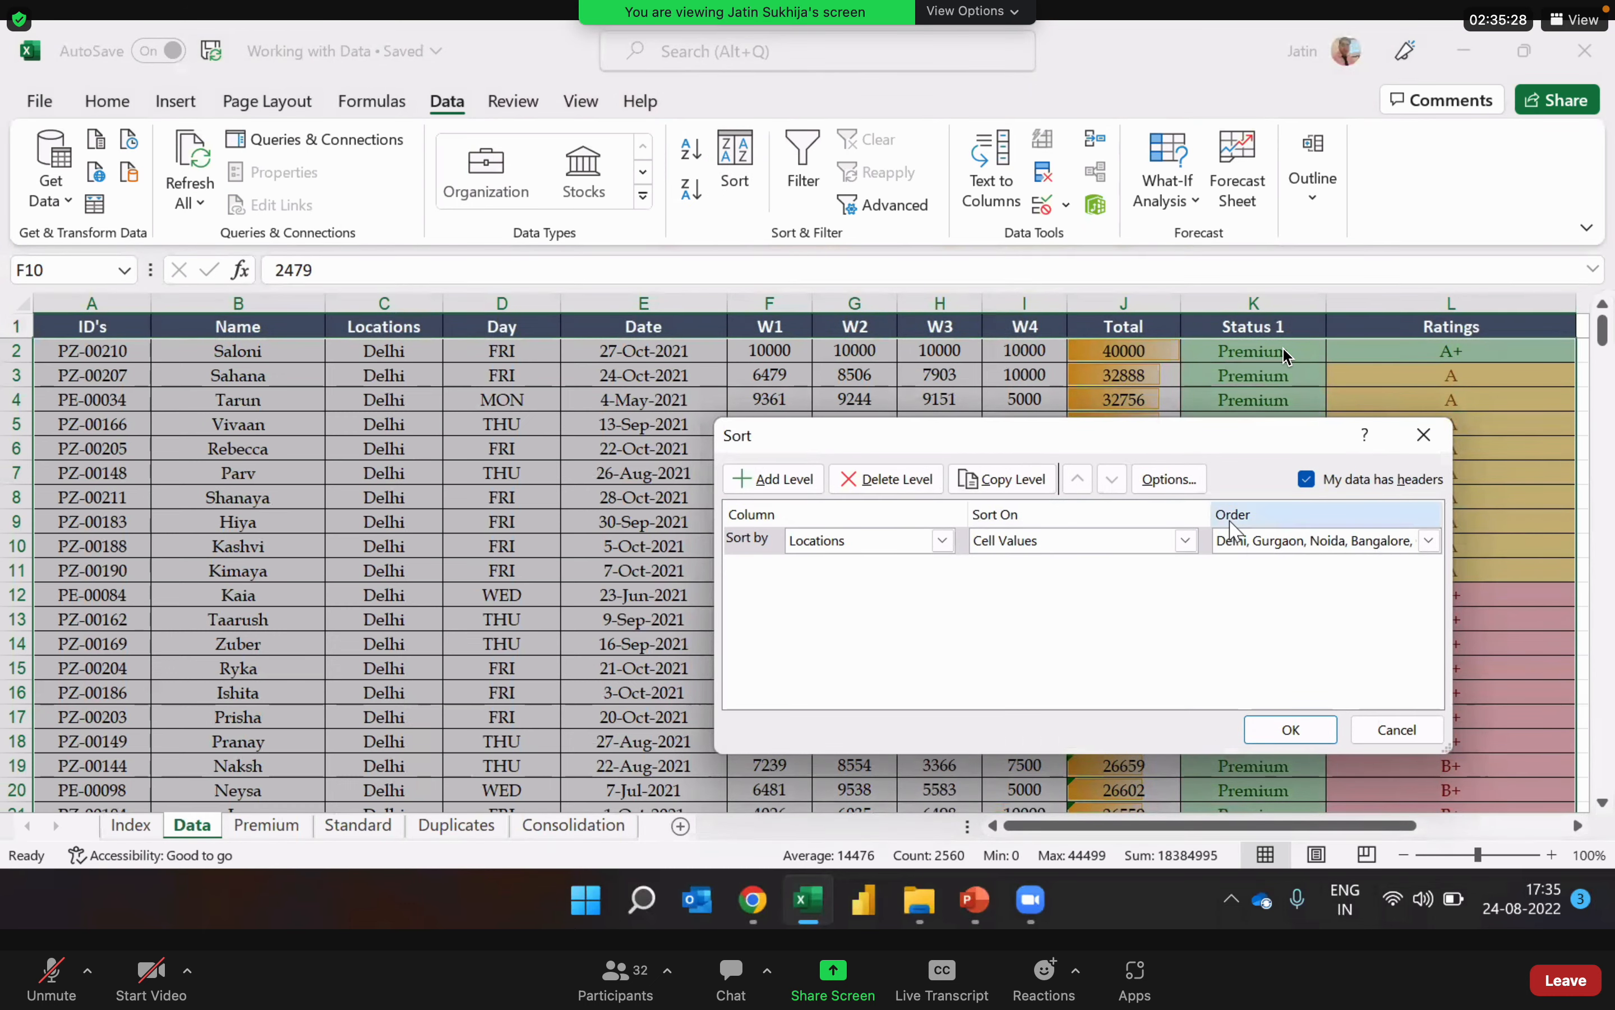
pyautogui.click(793, 483)
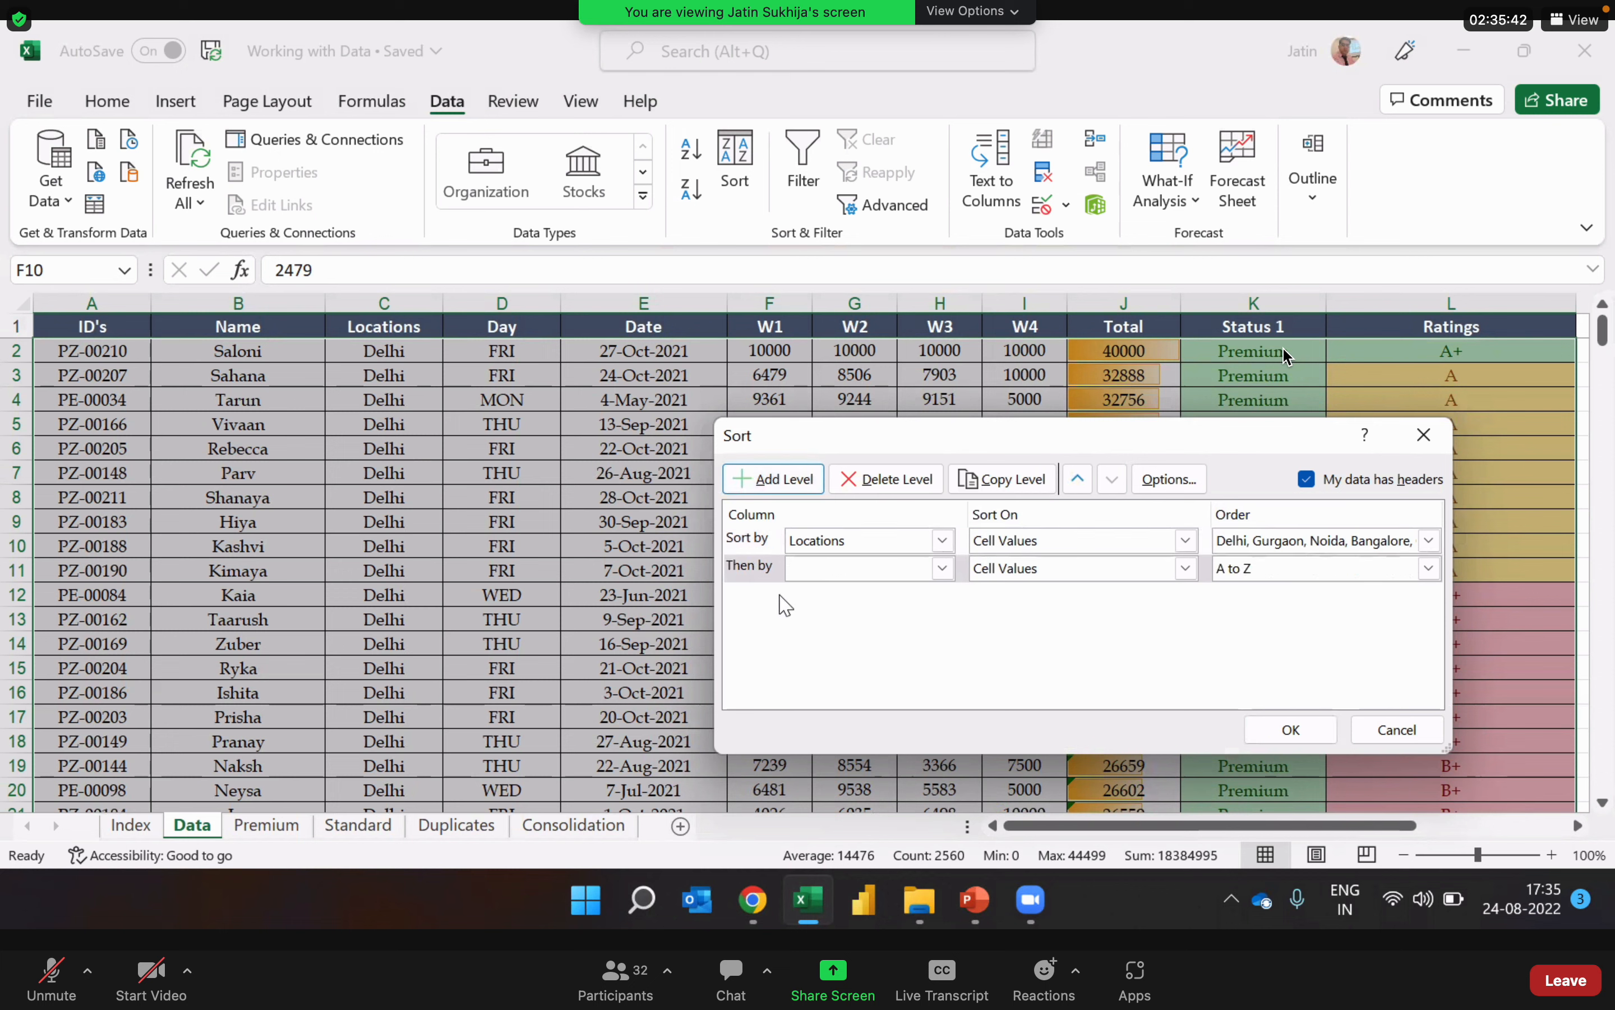
pyautogui.click(953, 574)
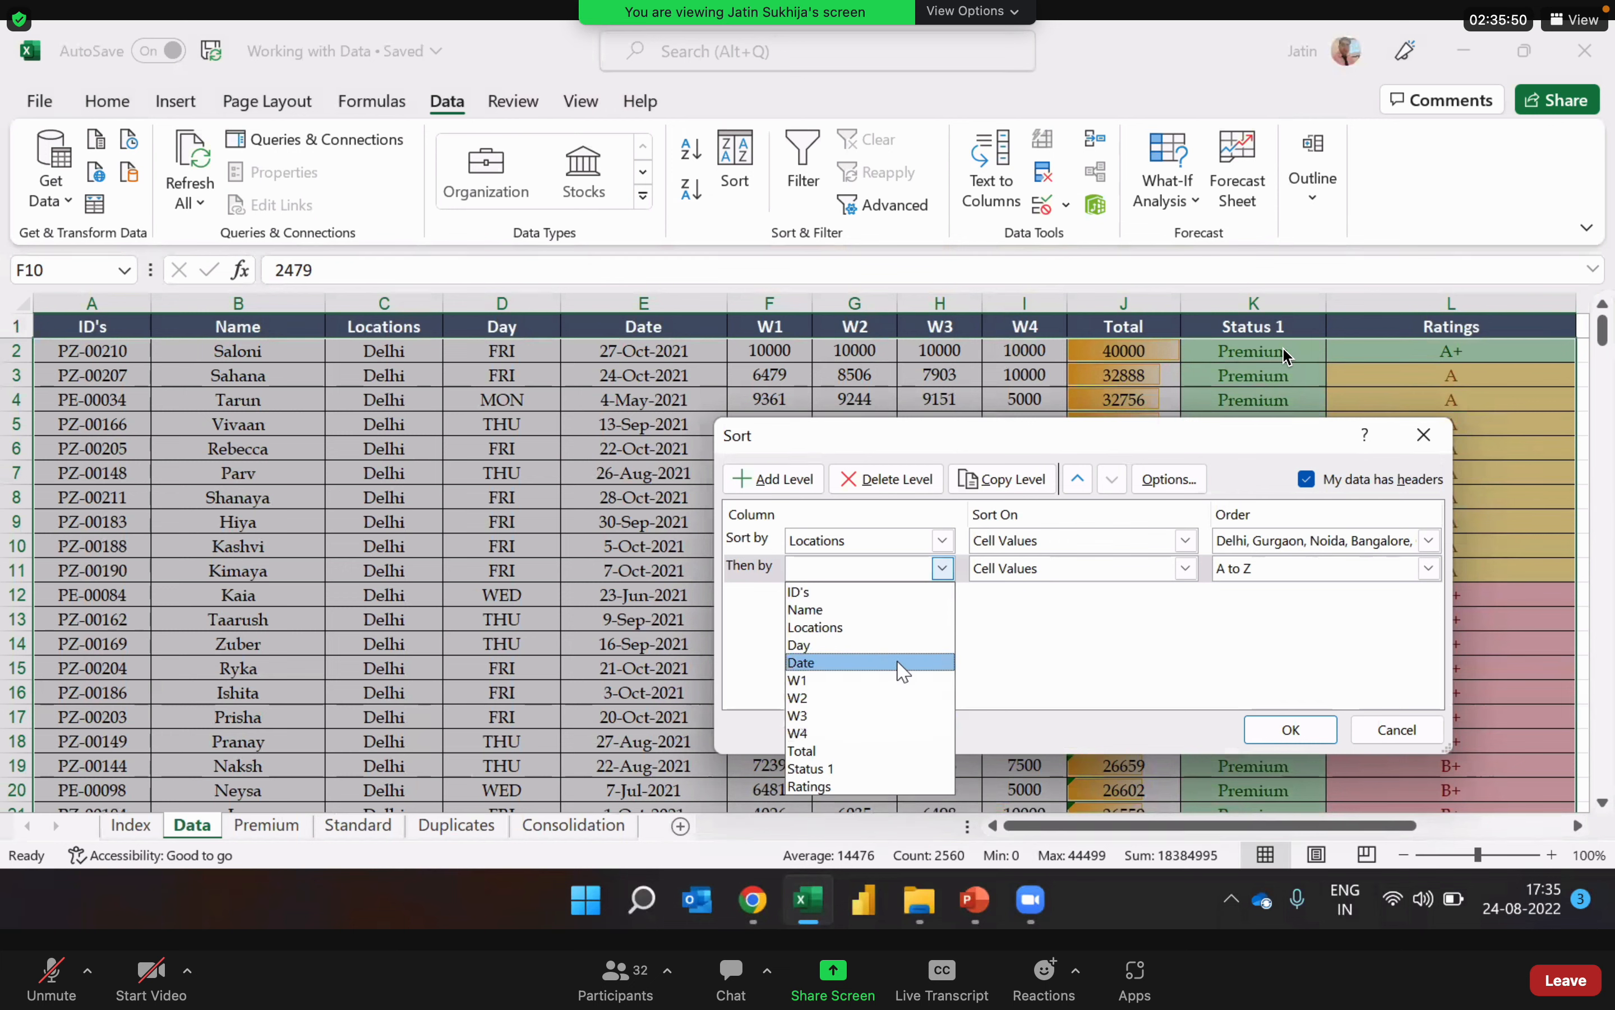
pyautogui.click(903, 662)
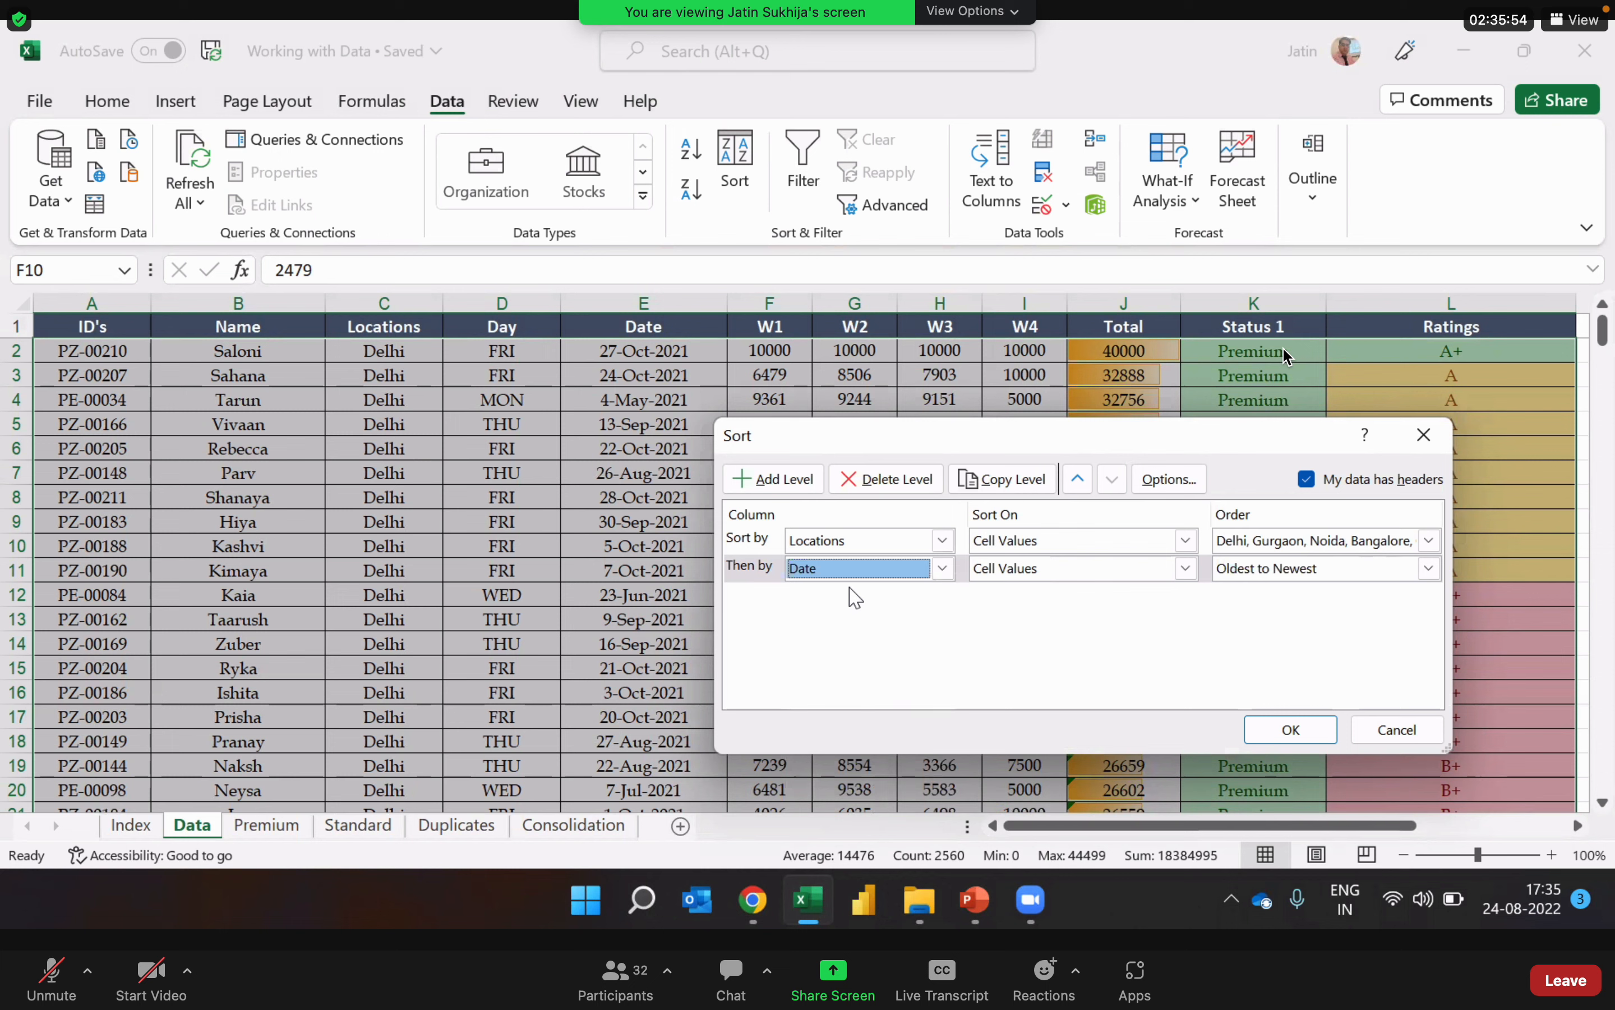
pyautogui.click(1428, 568)
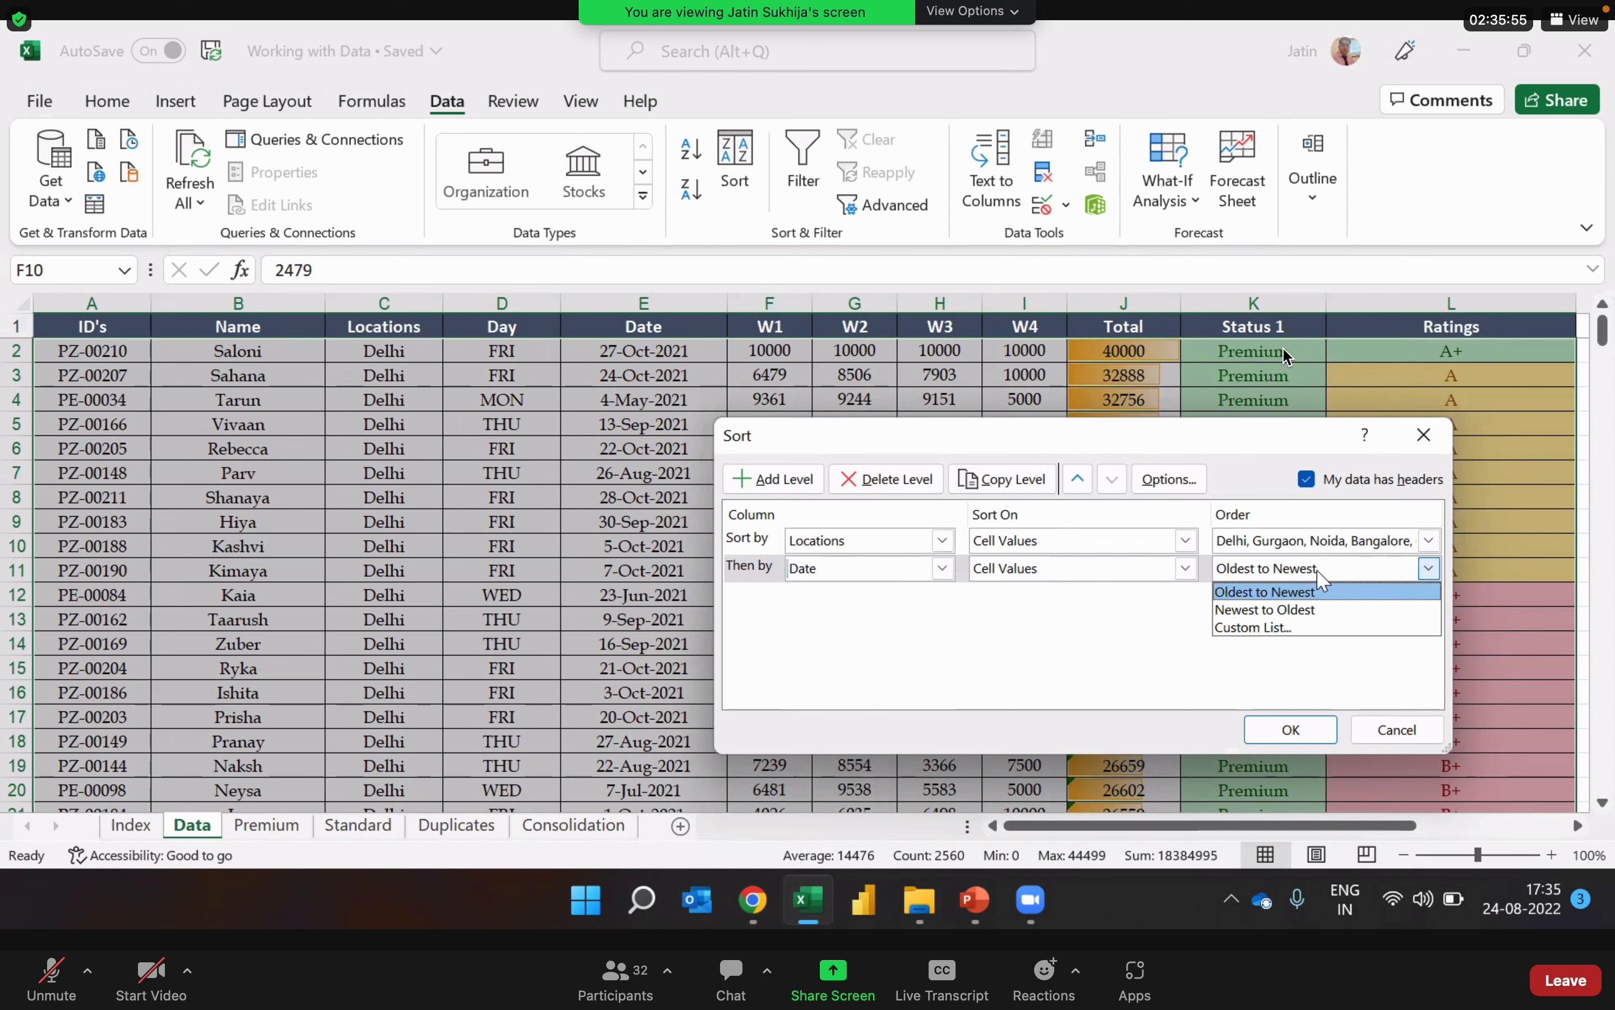
pyautogui.click(1328, 610)
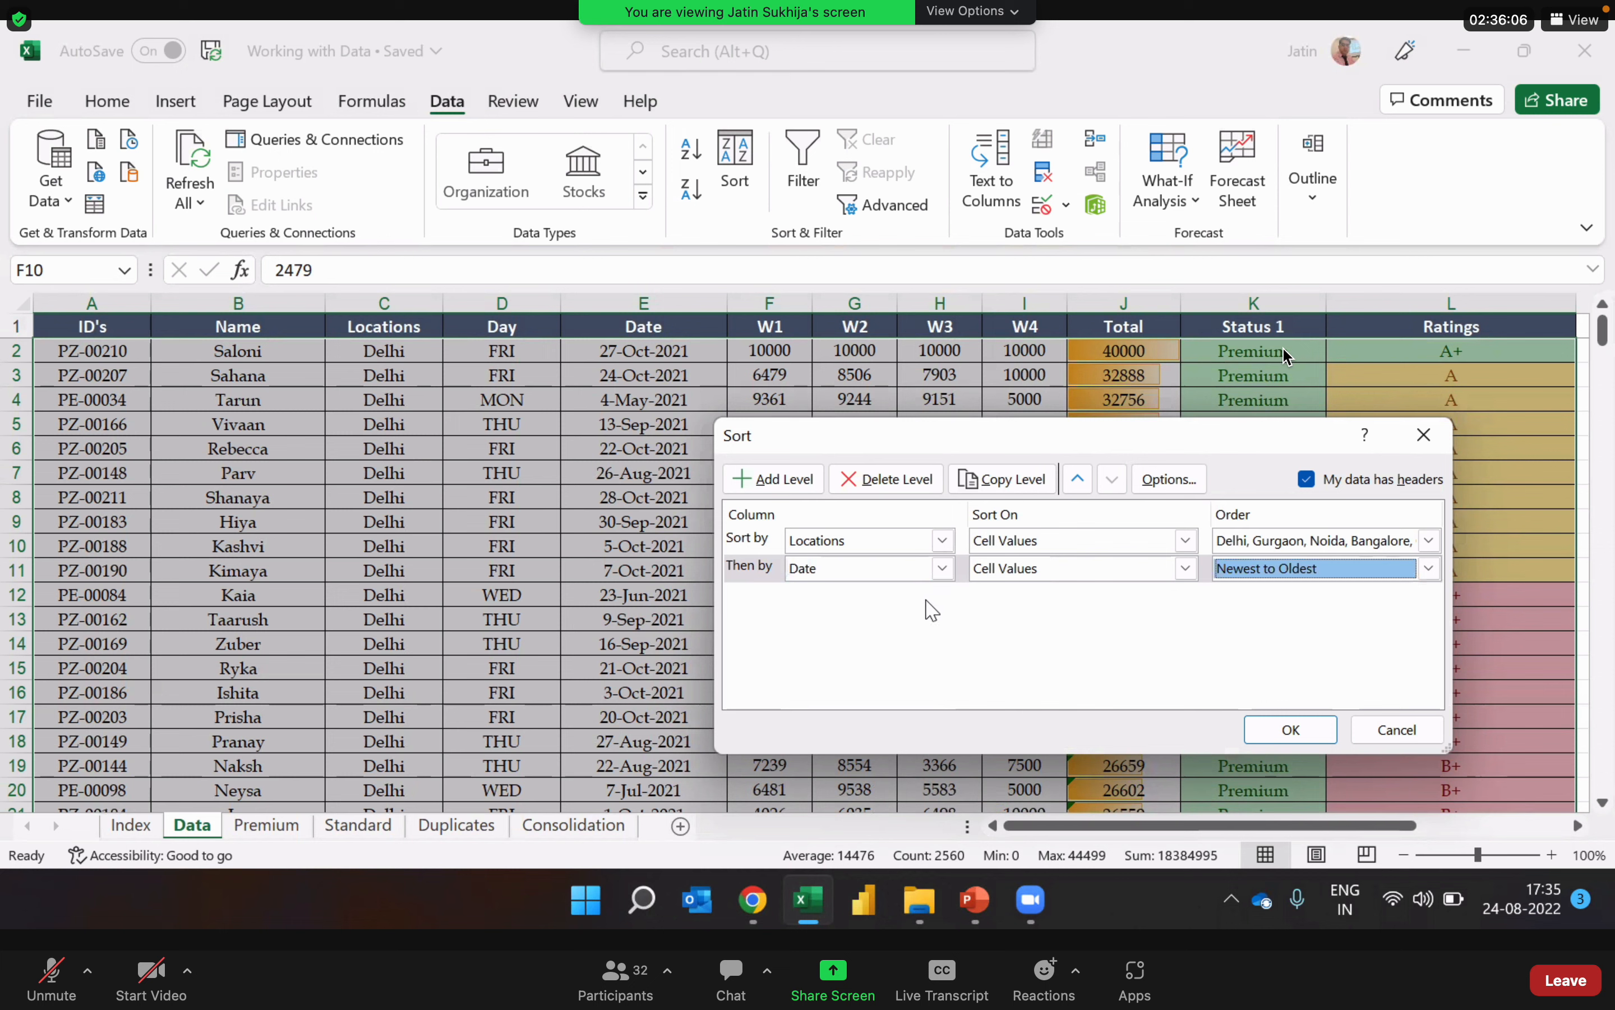
# Step: Add an empty third sort level below Date and delete it again
pyautogui.click(813, 490)
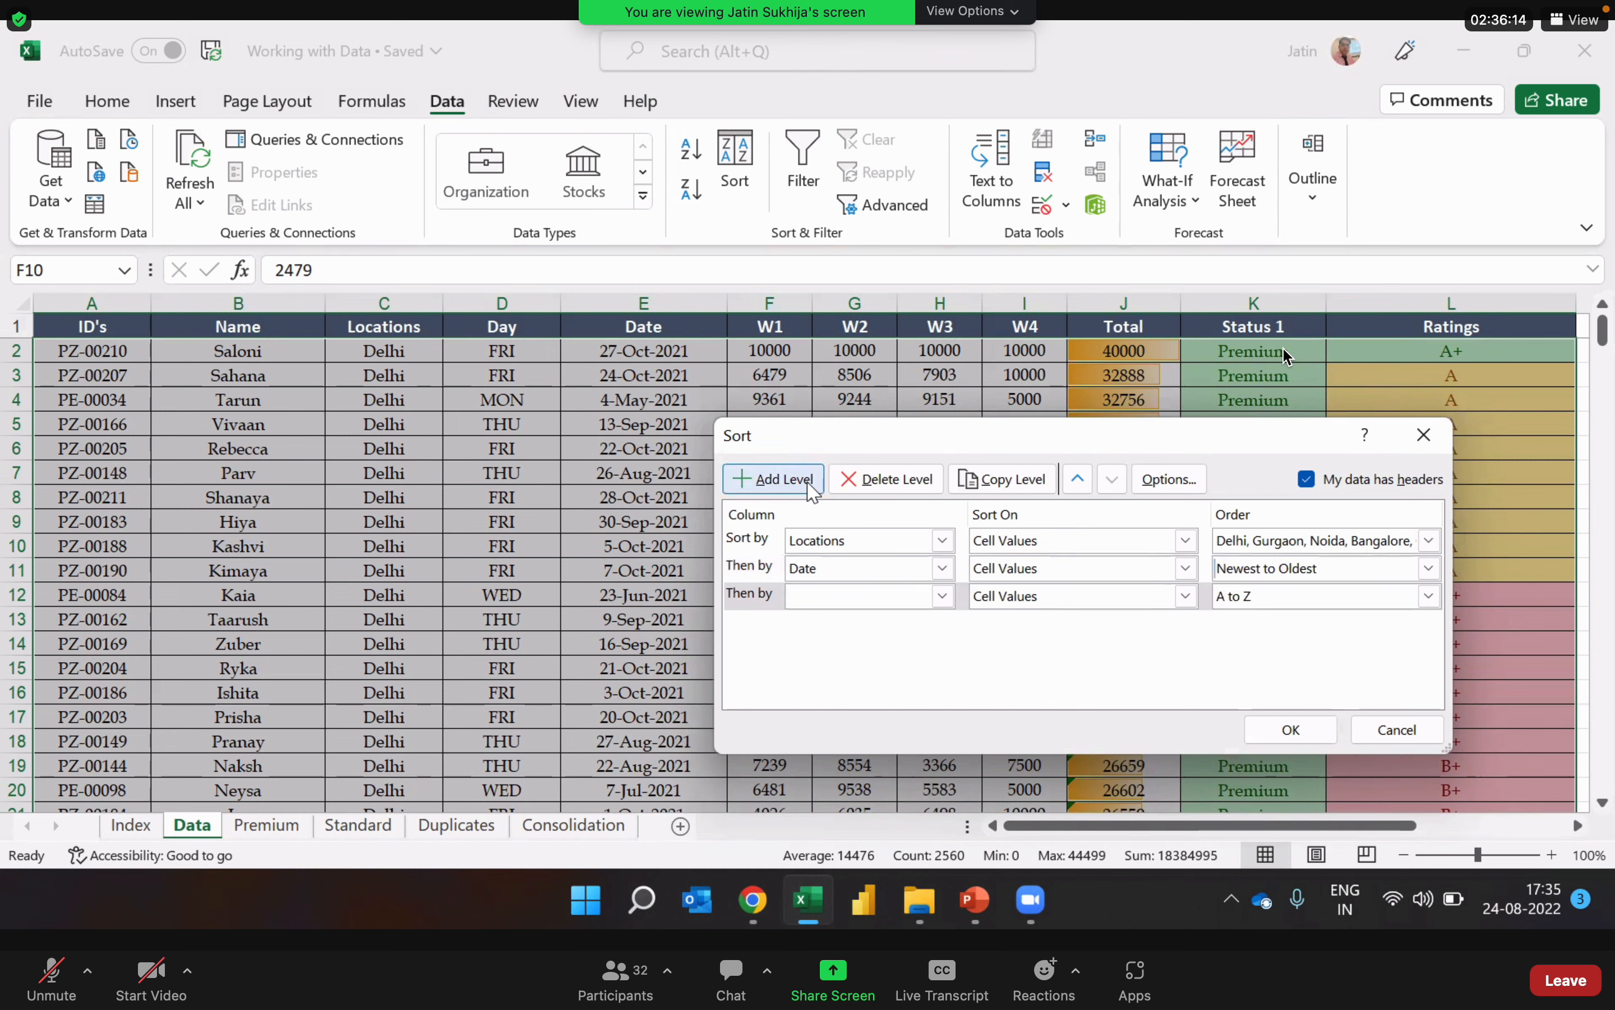
pyautogui.click(751, 594)
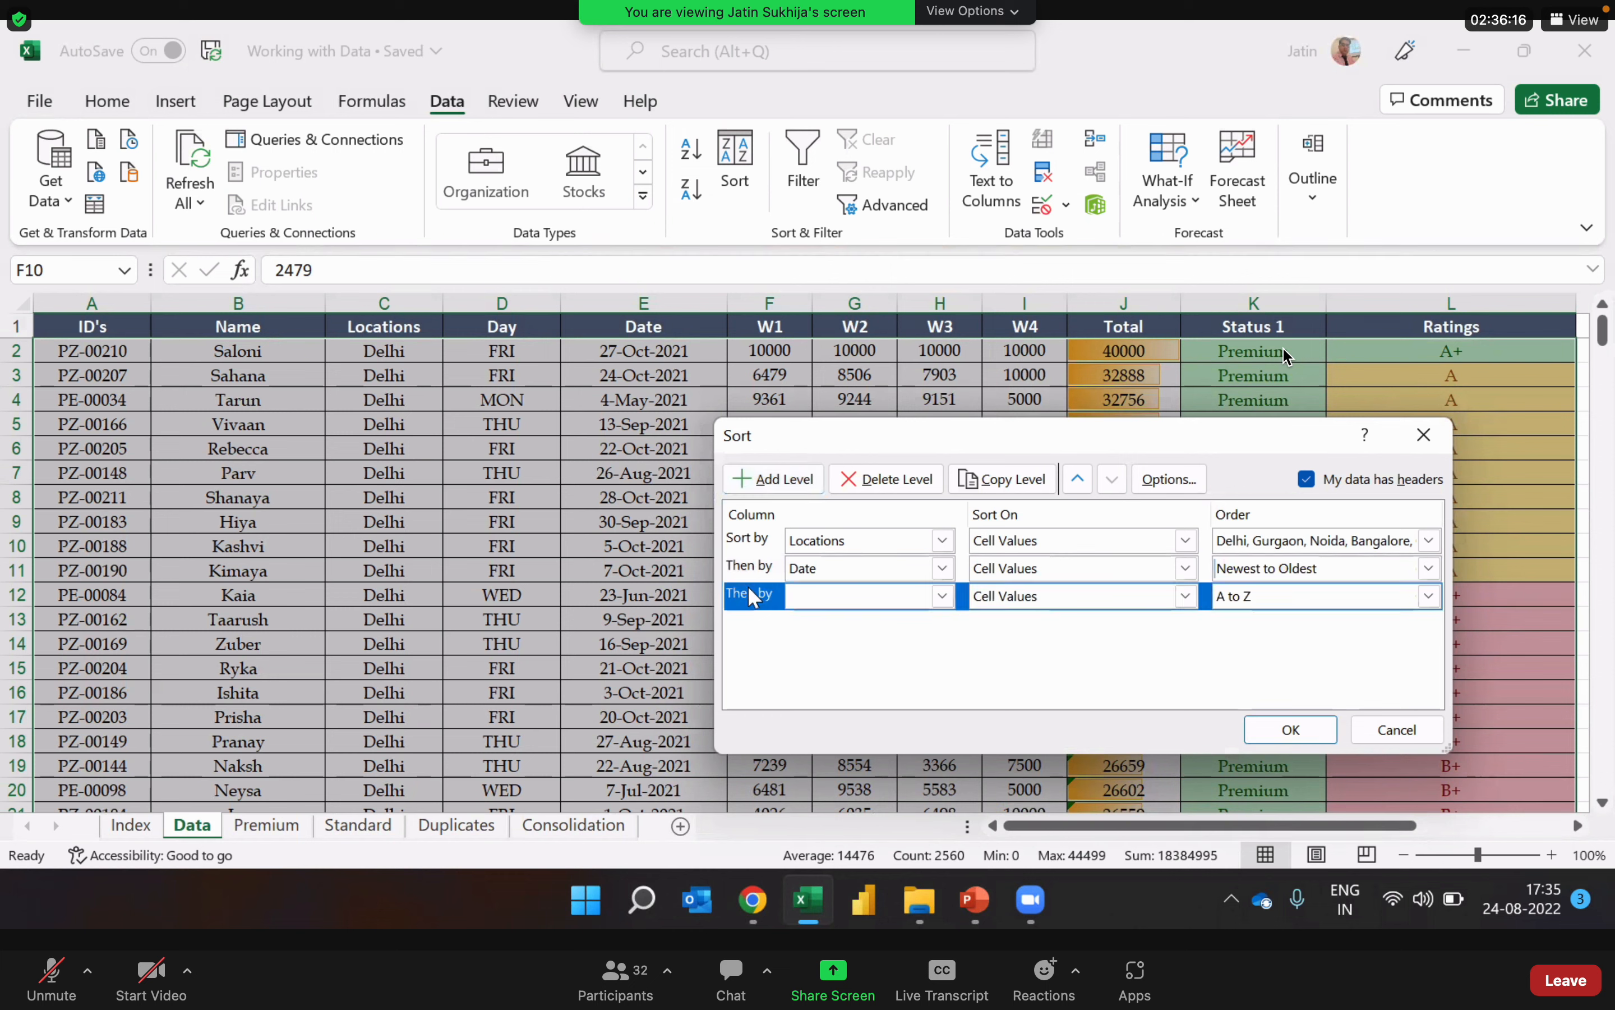
pyautogui.click(890, 486)
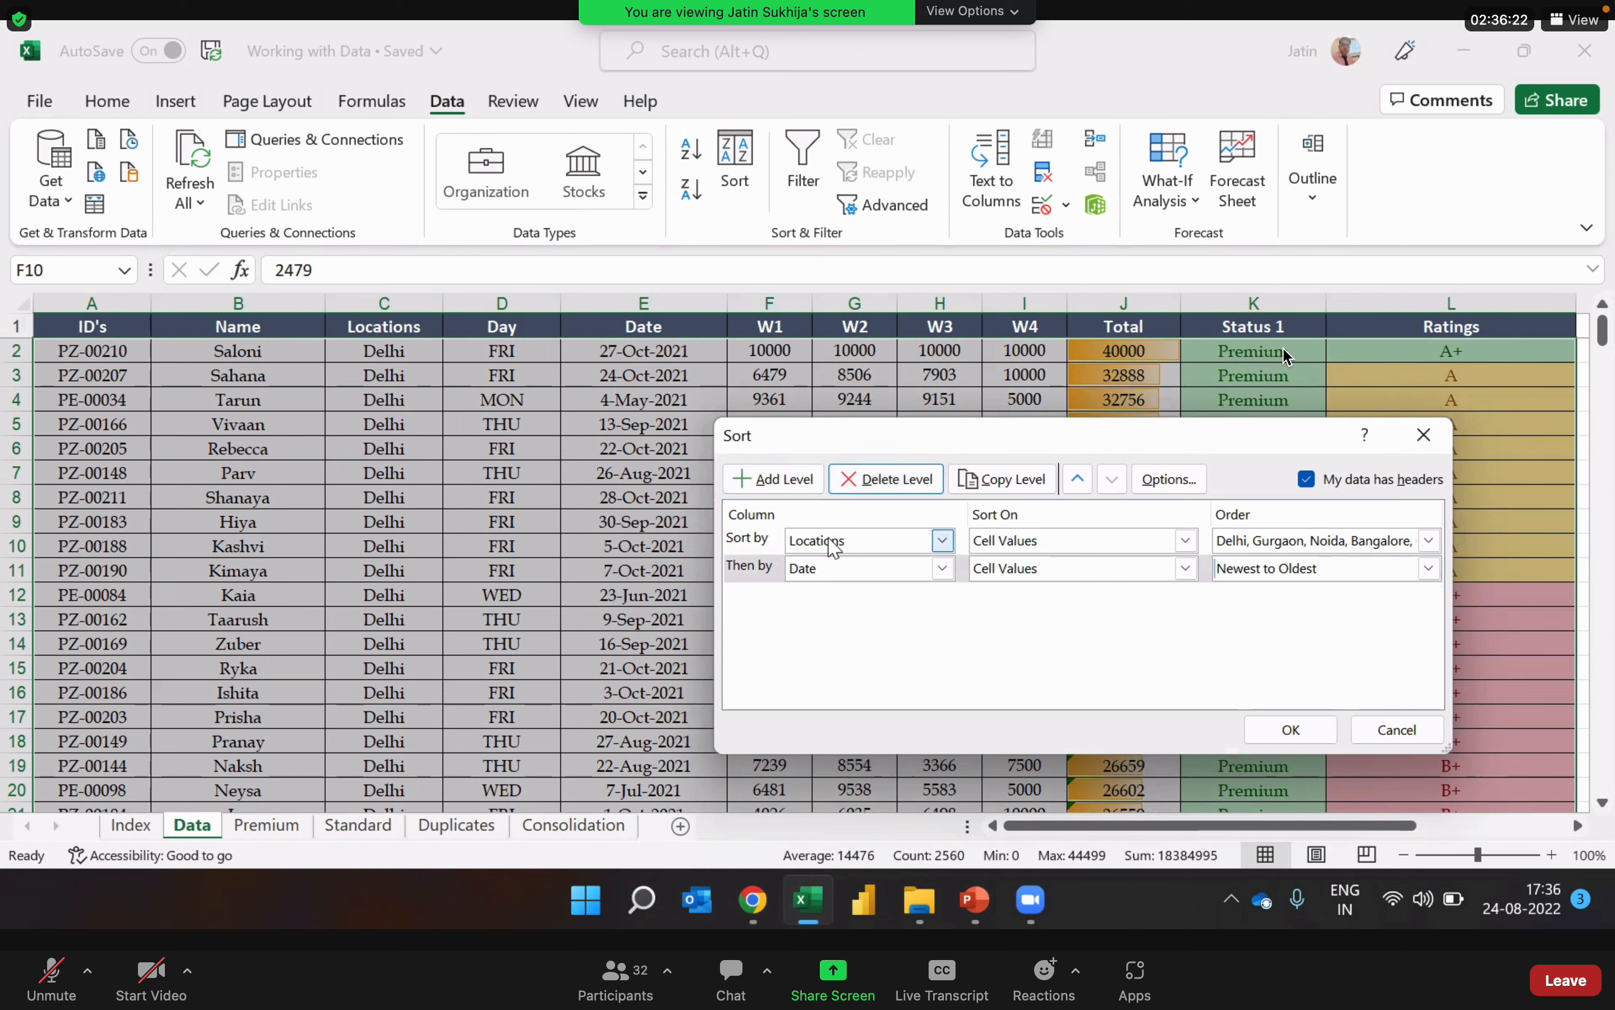
# Step: Move the Date sort level above Locations, and put it back below Locations
pyautogui.click(771, 568)
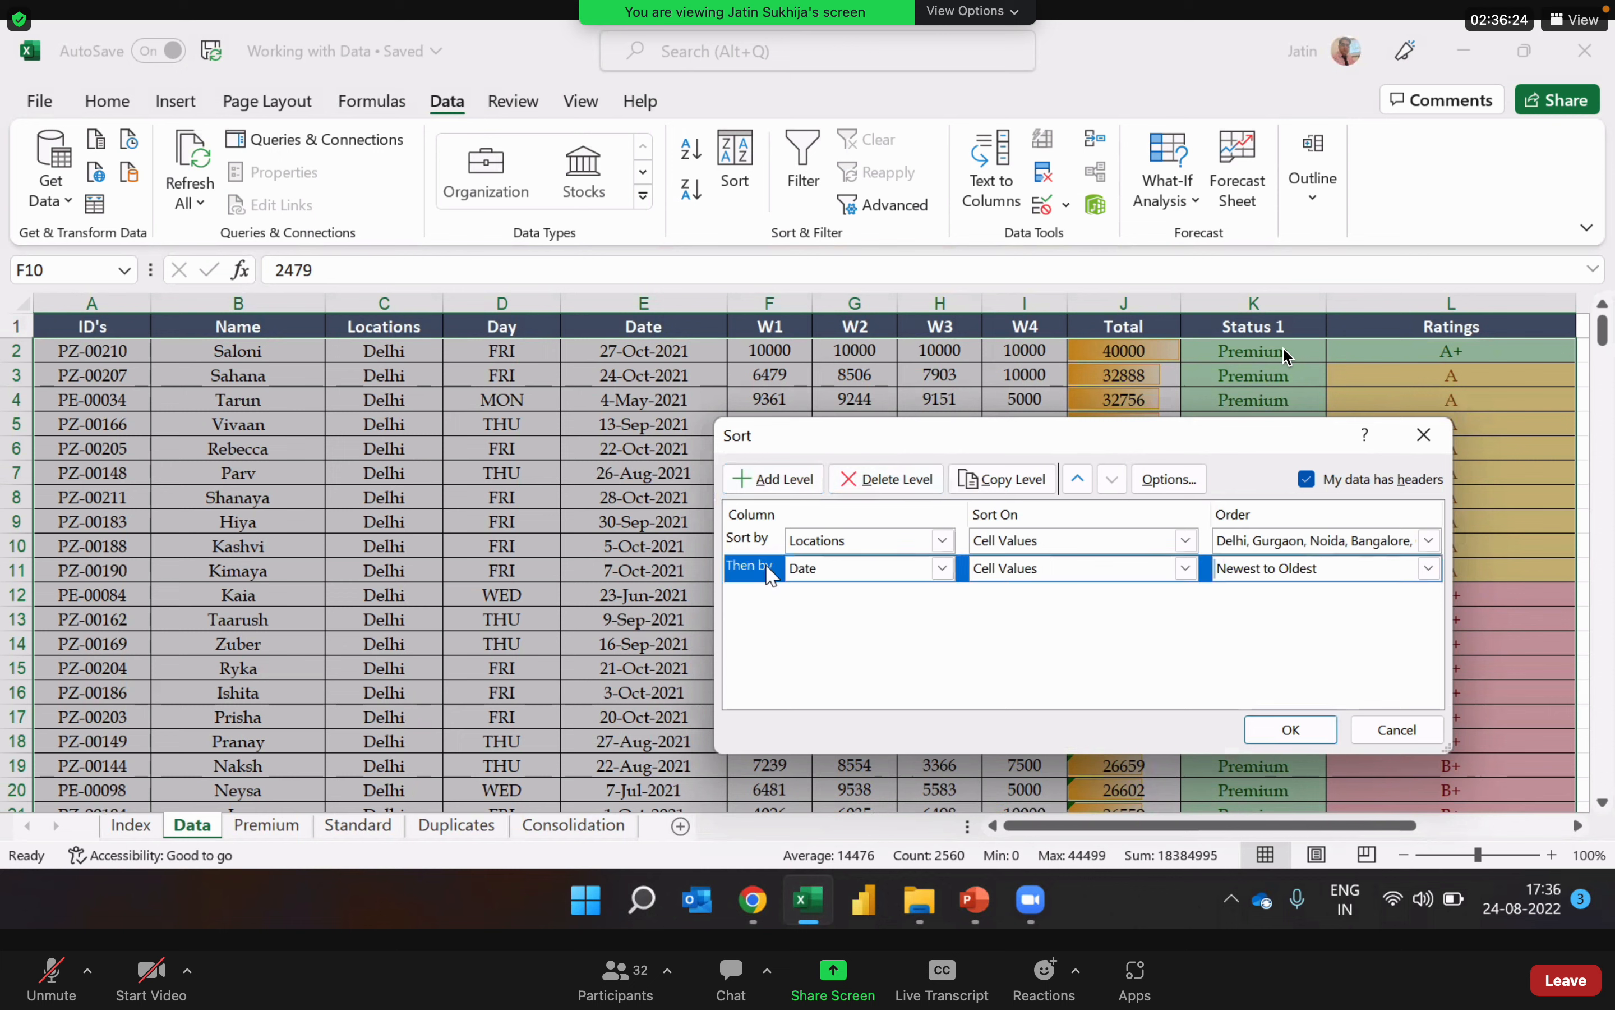
pyautogui.click(1085, 486)
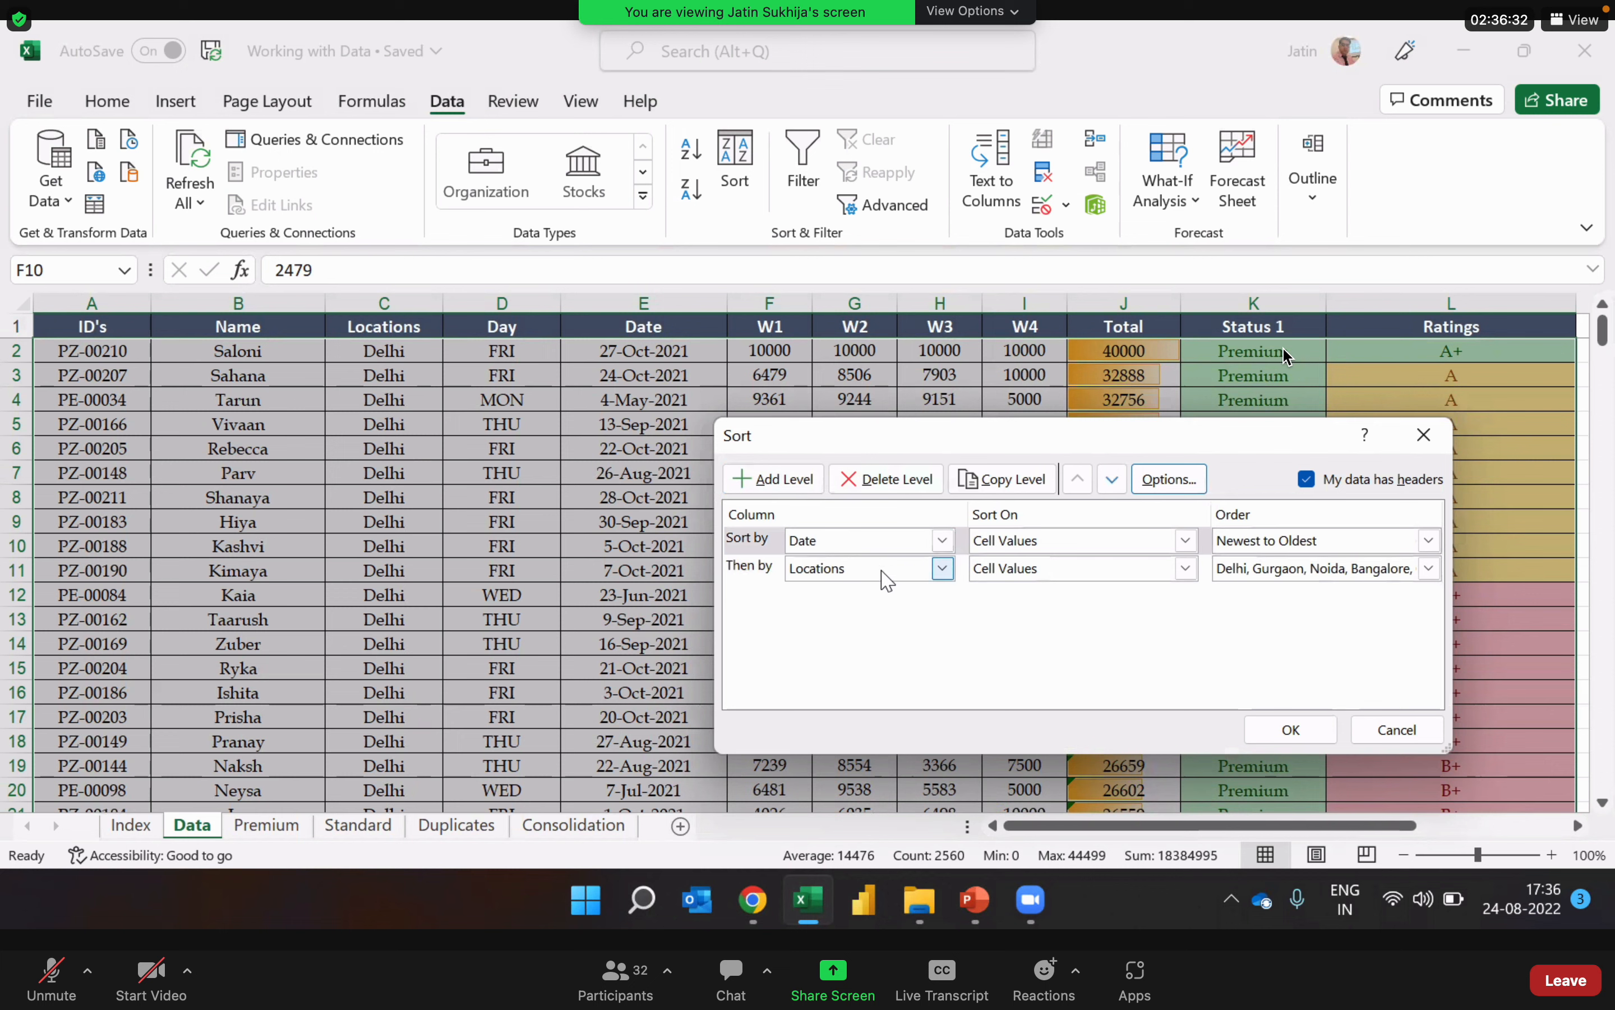
pyautogui.click(758, 546)
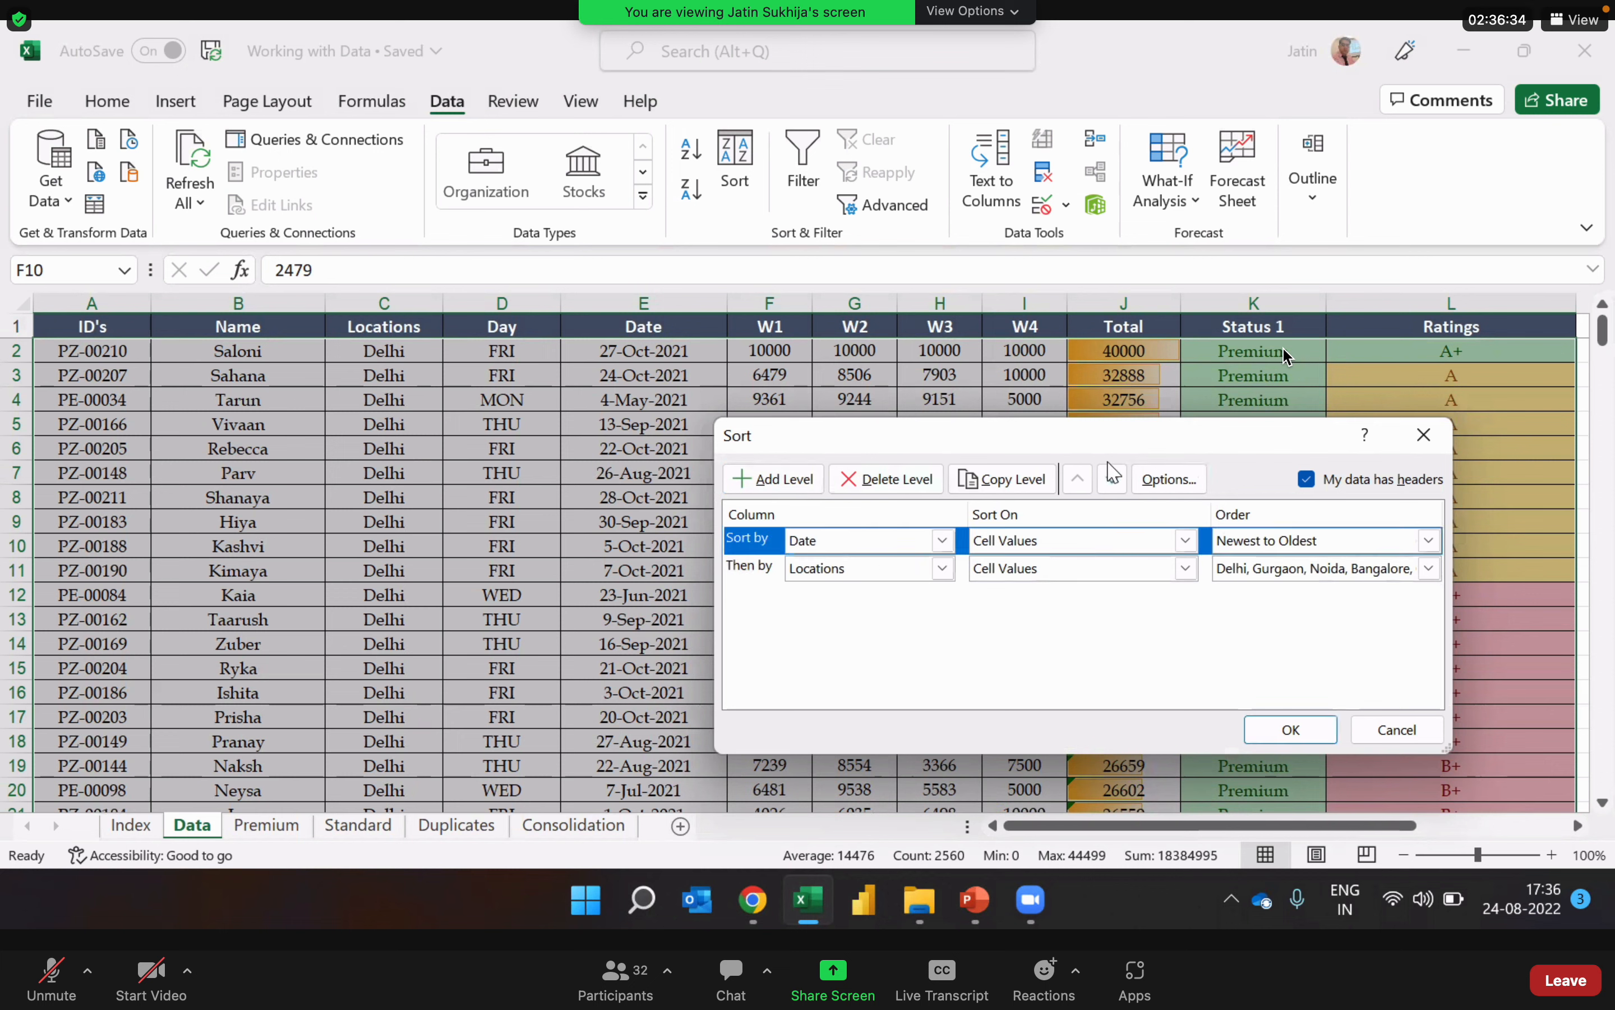
pyautogui.click(1113, 480)
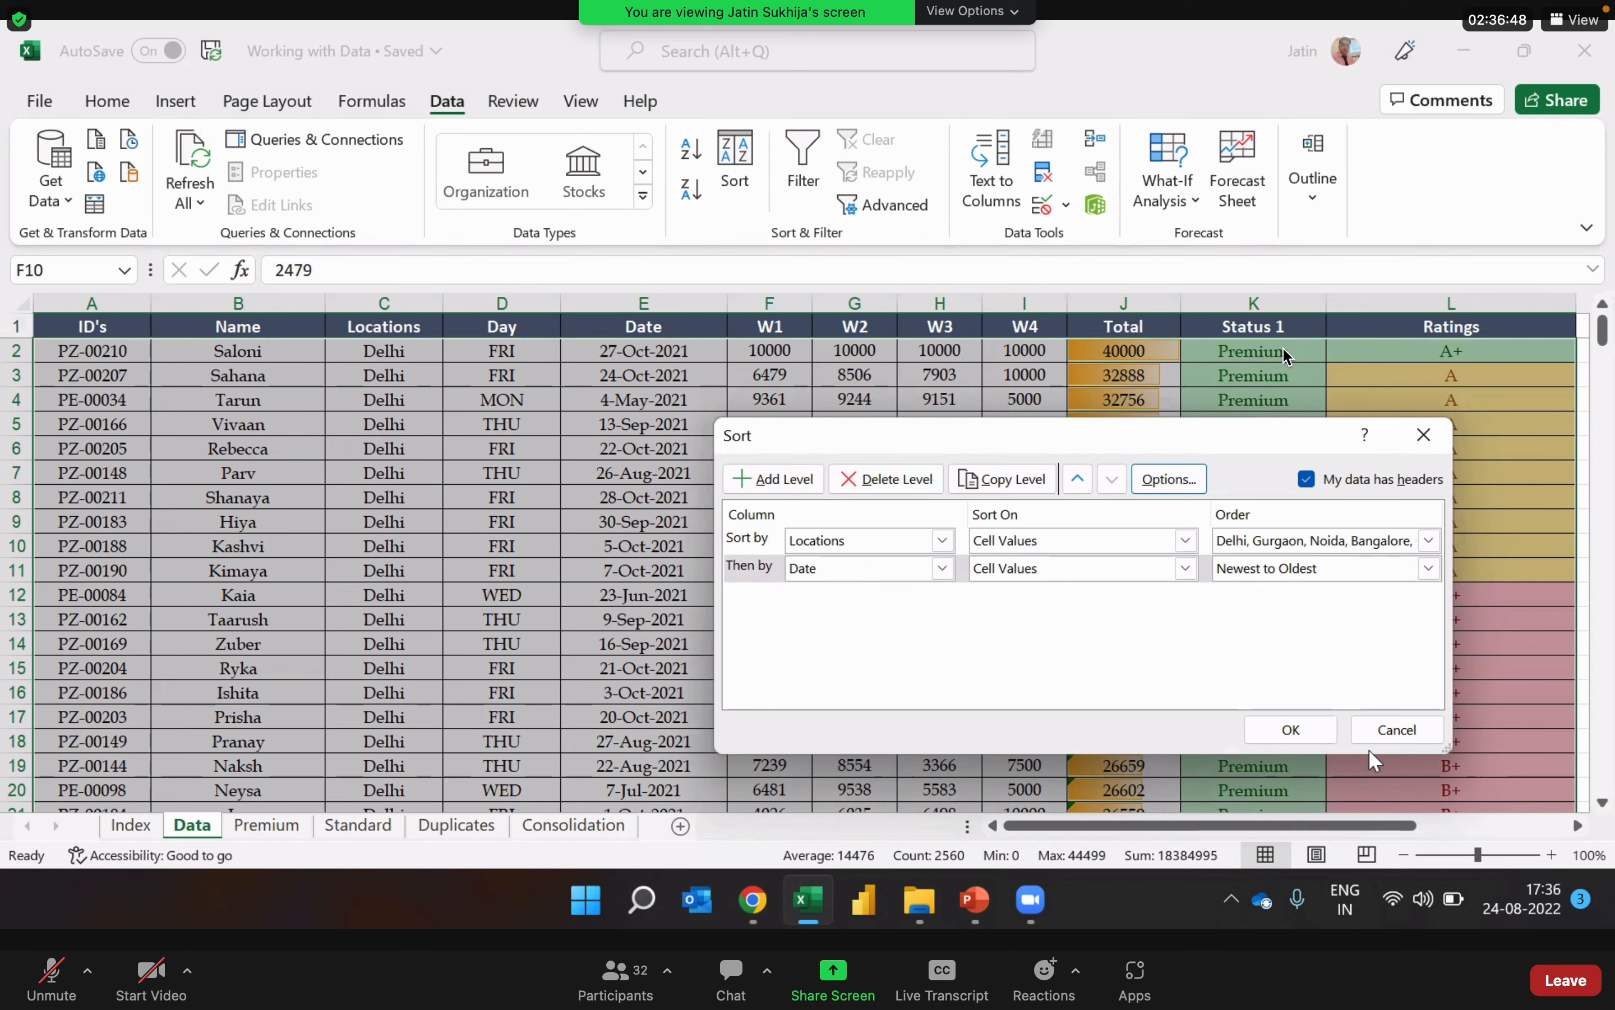
# Step: Apply the two-level sort by Locations in the custom list order and by Date, Newest to Oldest
pyautogui.click(1292, 731)
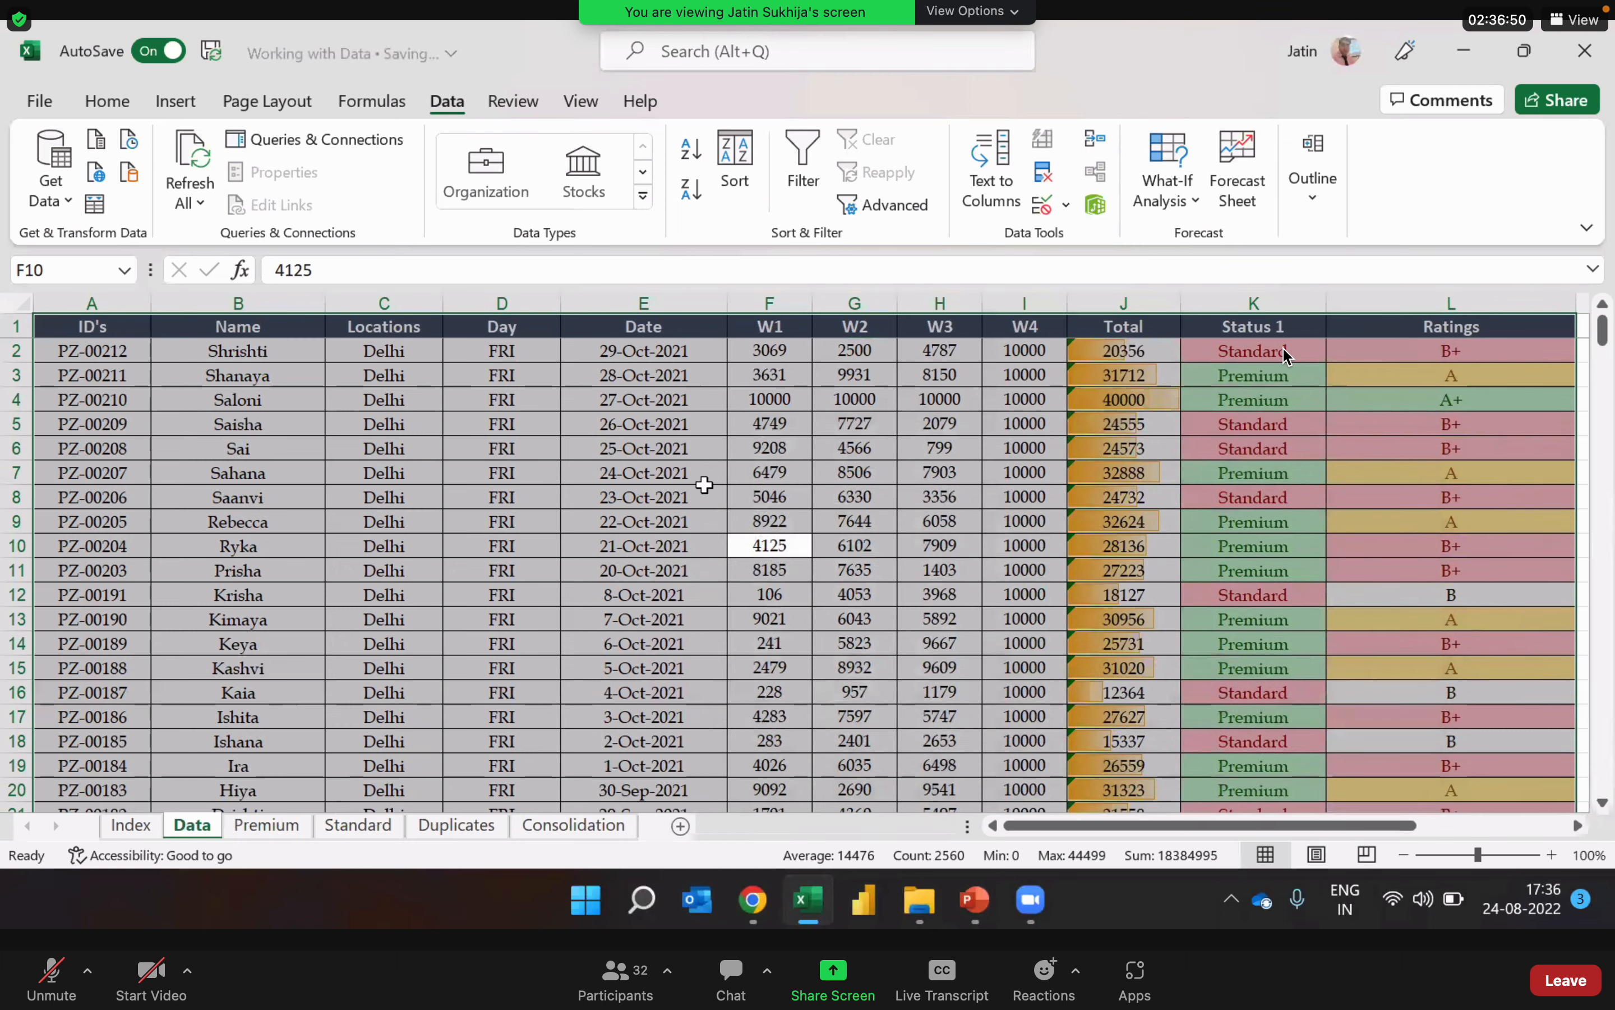
pyautogui.click(382, 444)
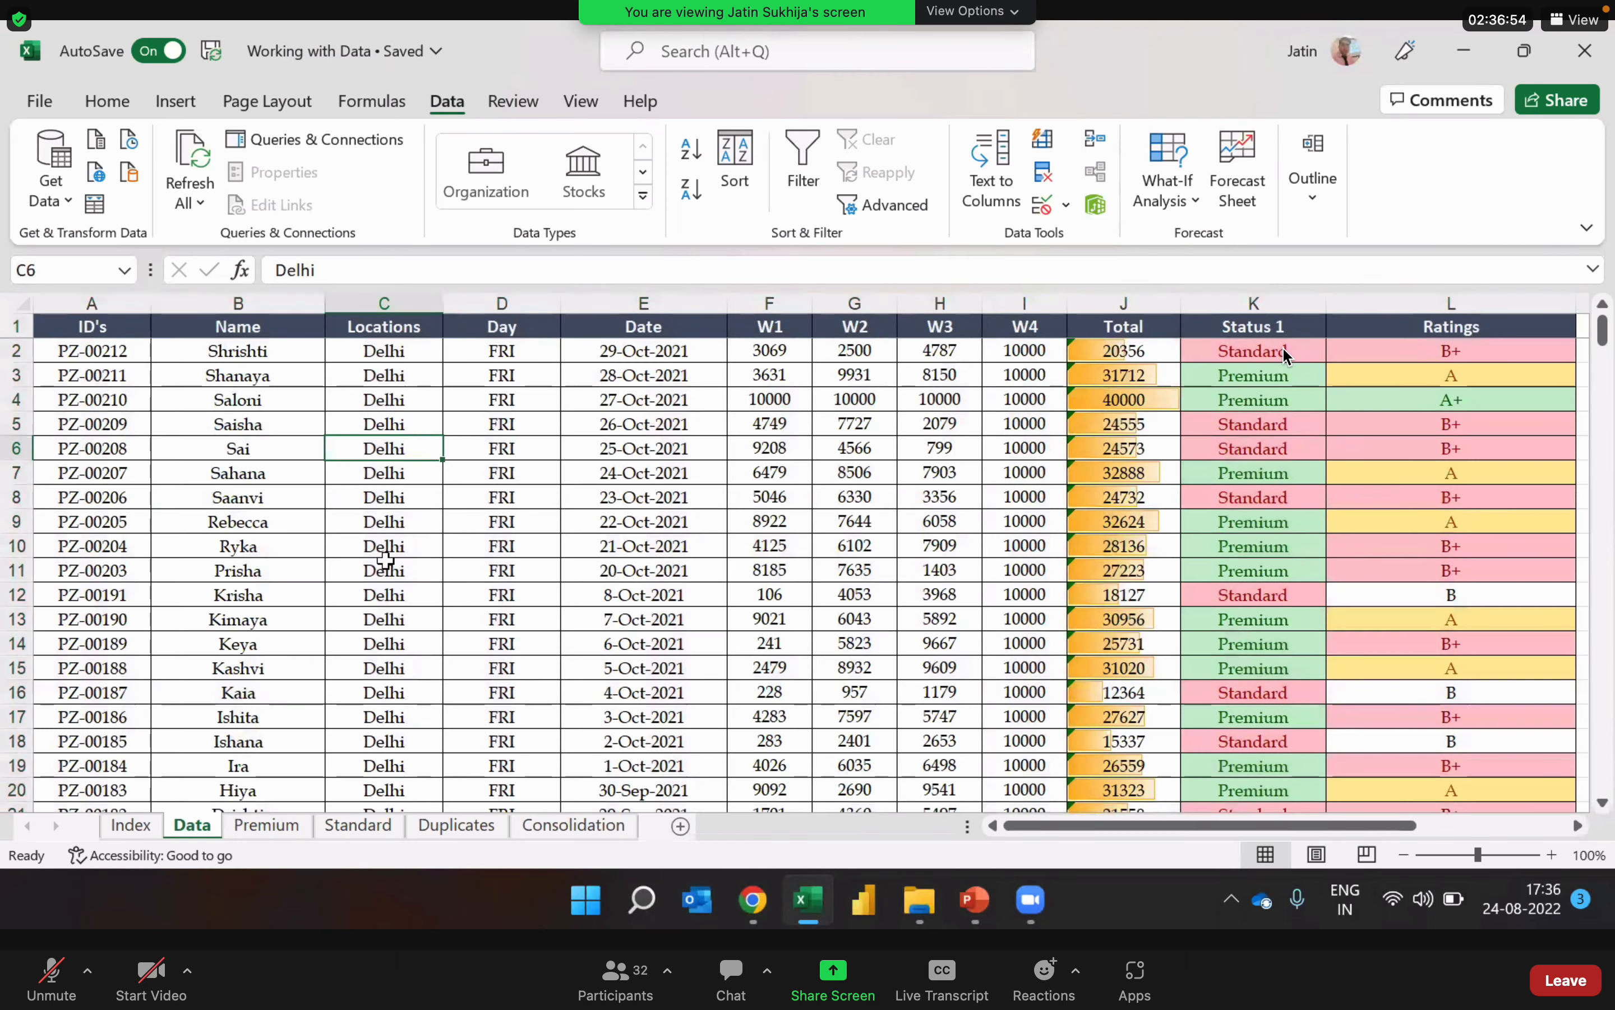
# Step: Follow the Date column down from the first Delhi record to check the order of the dates
pyautogui.click(691, 351)
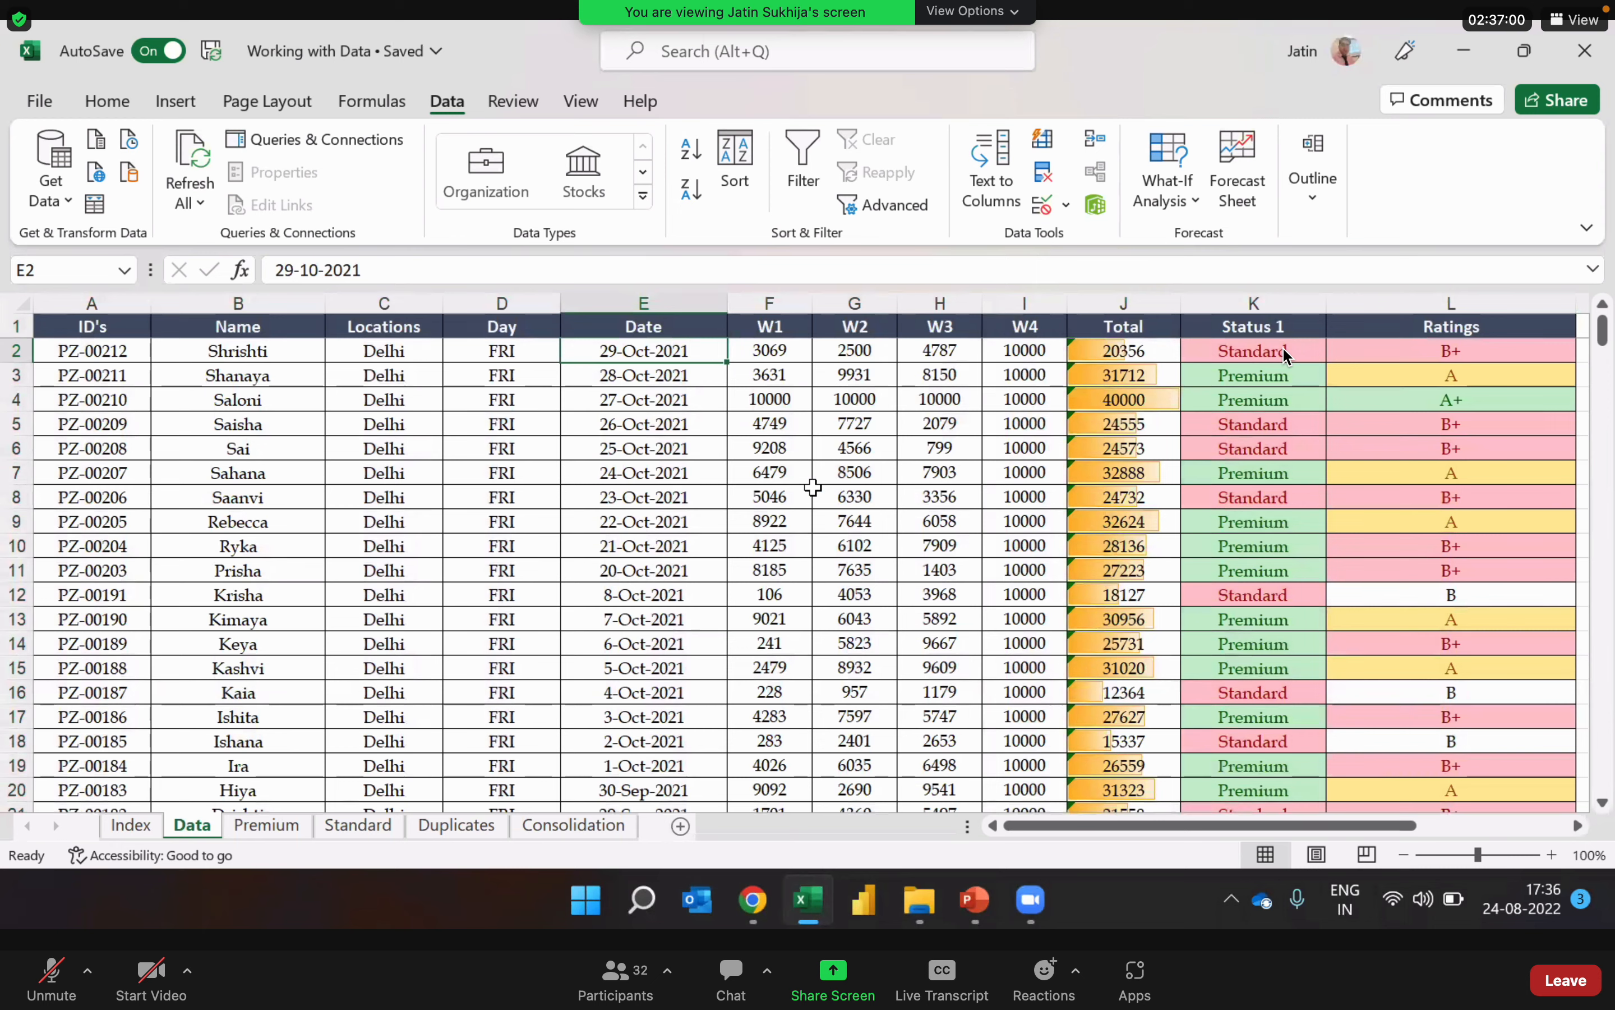
pyautogui.press('Down')
pyautogui.press('Down')
pyautogui.press('Down')
pyautogui.press('Down')
pyautogui.press('Down')
pyautogui.press('Down')
pyautogui.press('Down')
pyautogui.press('Down')
pyautogui.press('Down')
pyautogui.press('Down')
pyautogui.press('Down')
pyautogui.press('Down')
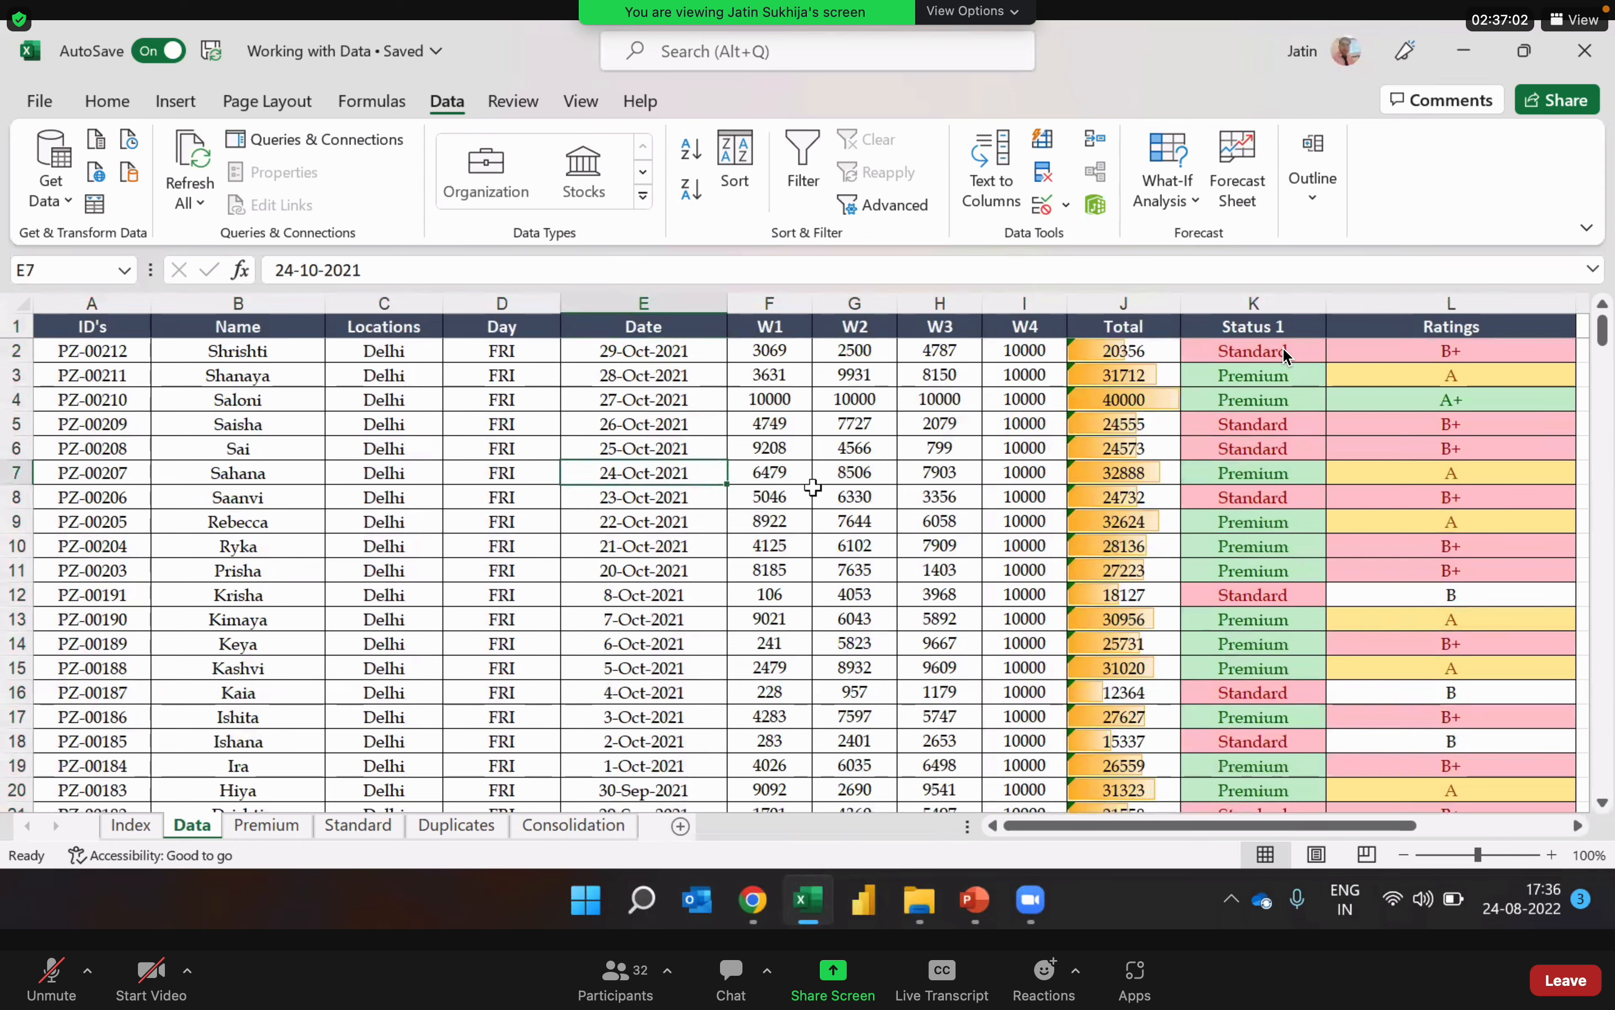
pyautogui.press('Down')
pyautogui.press('Down')
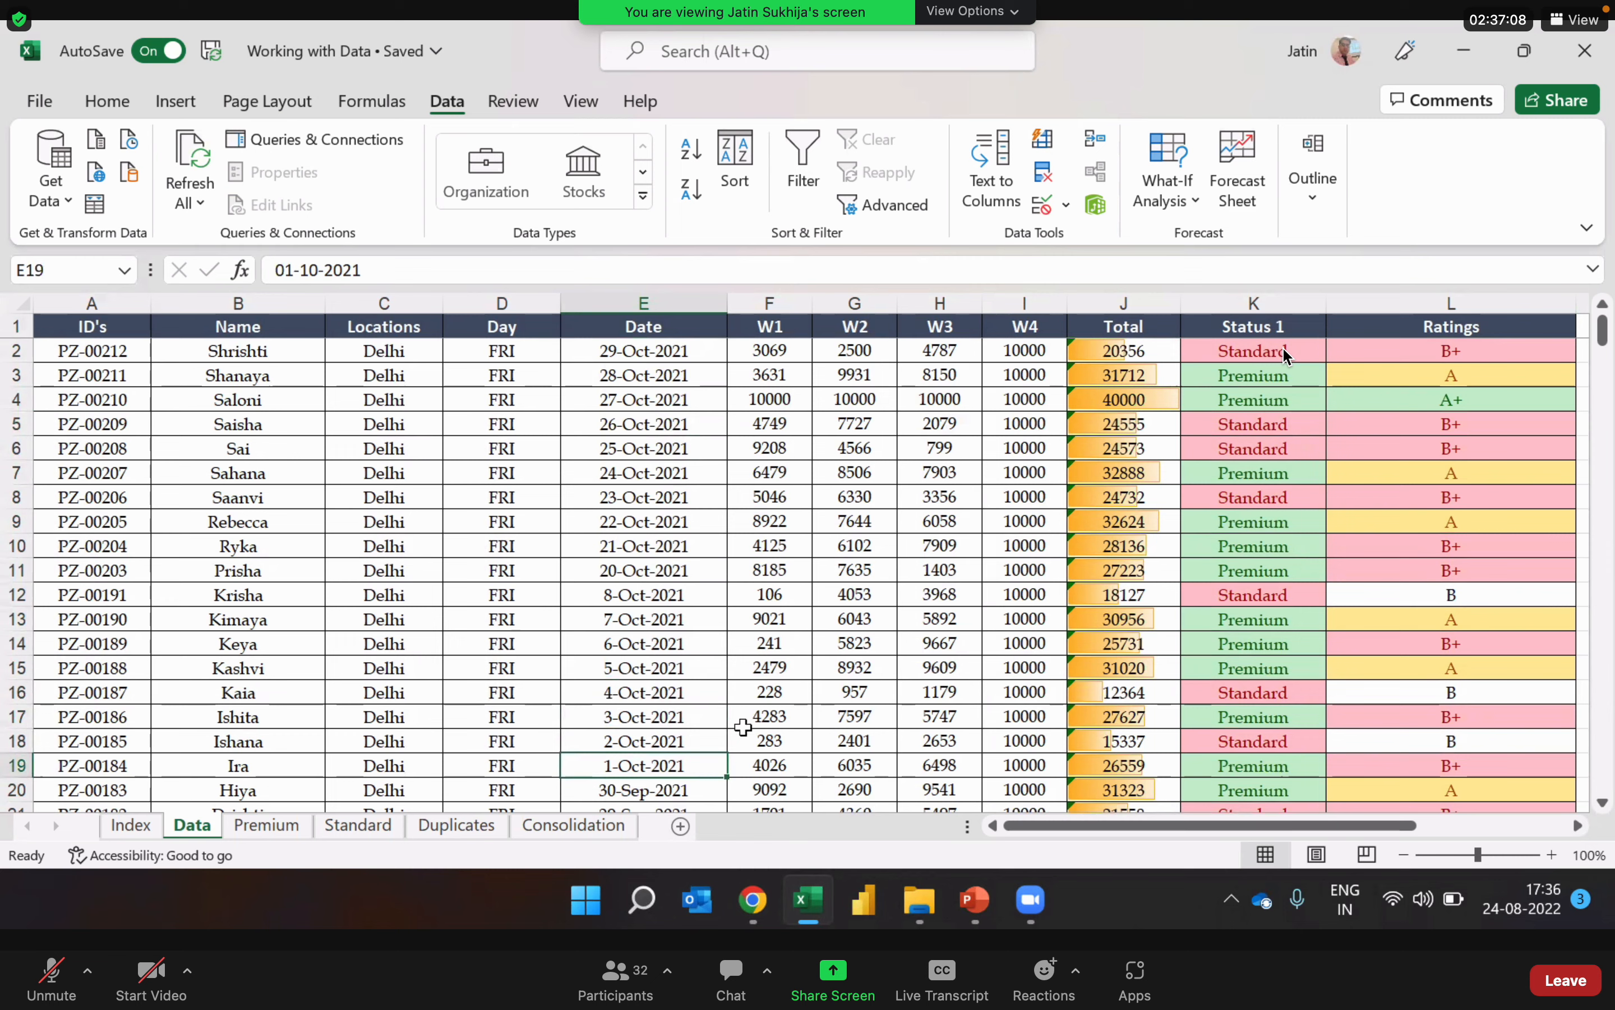
# Step: Trace the dates from the first Delhi record to the end of the group and compare the last record's location and date
pyautogui.click(692, 354)
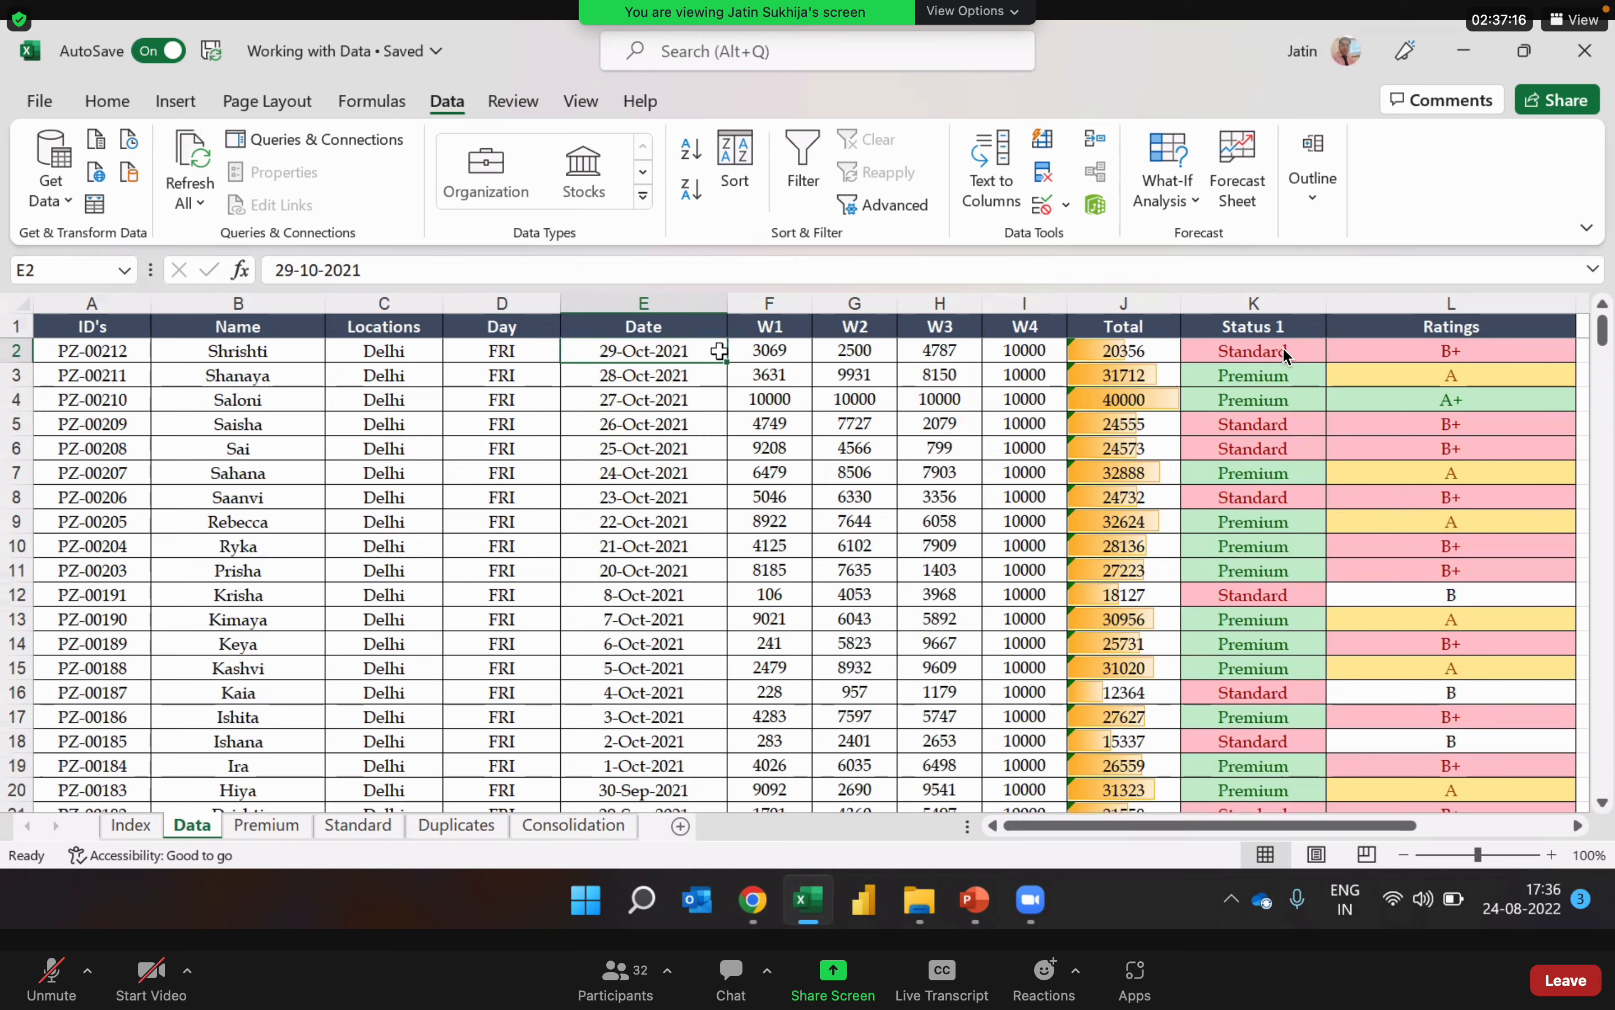
pyautogui.press('Down')
pyautogui.press('Down')
pyautogui.press('Down')
pyautogui.press('Down')
pyautogui.press('Down')
pyautogui.press('Down')
pyautogui.press('Down')
pyautogui.press('Down')
pyautogui.press('Down')
pyautogui.press('Down')
pyautogui.press('Down')
pyautogui.press('Down')
pyautogui.press('Down')
pyautogui.press('Down')
pyautogui.press('Down')
pyautogui.press('Down')
pyautogui.press('Down')
pyautogui.press('Down')
pyautogui.press('Down')
pyautogui.press('Down')
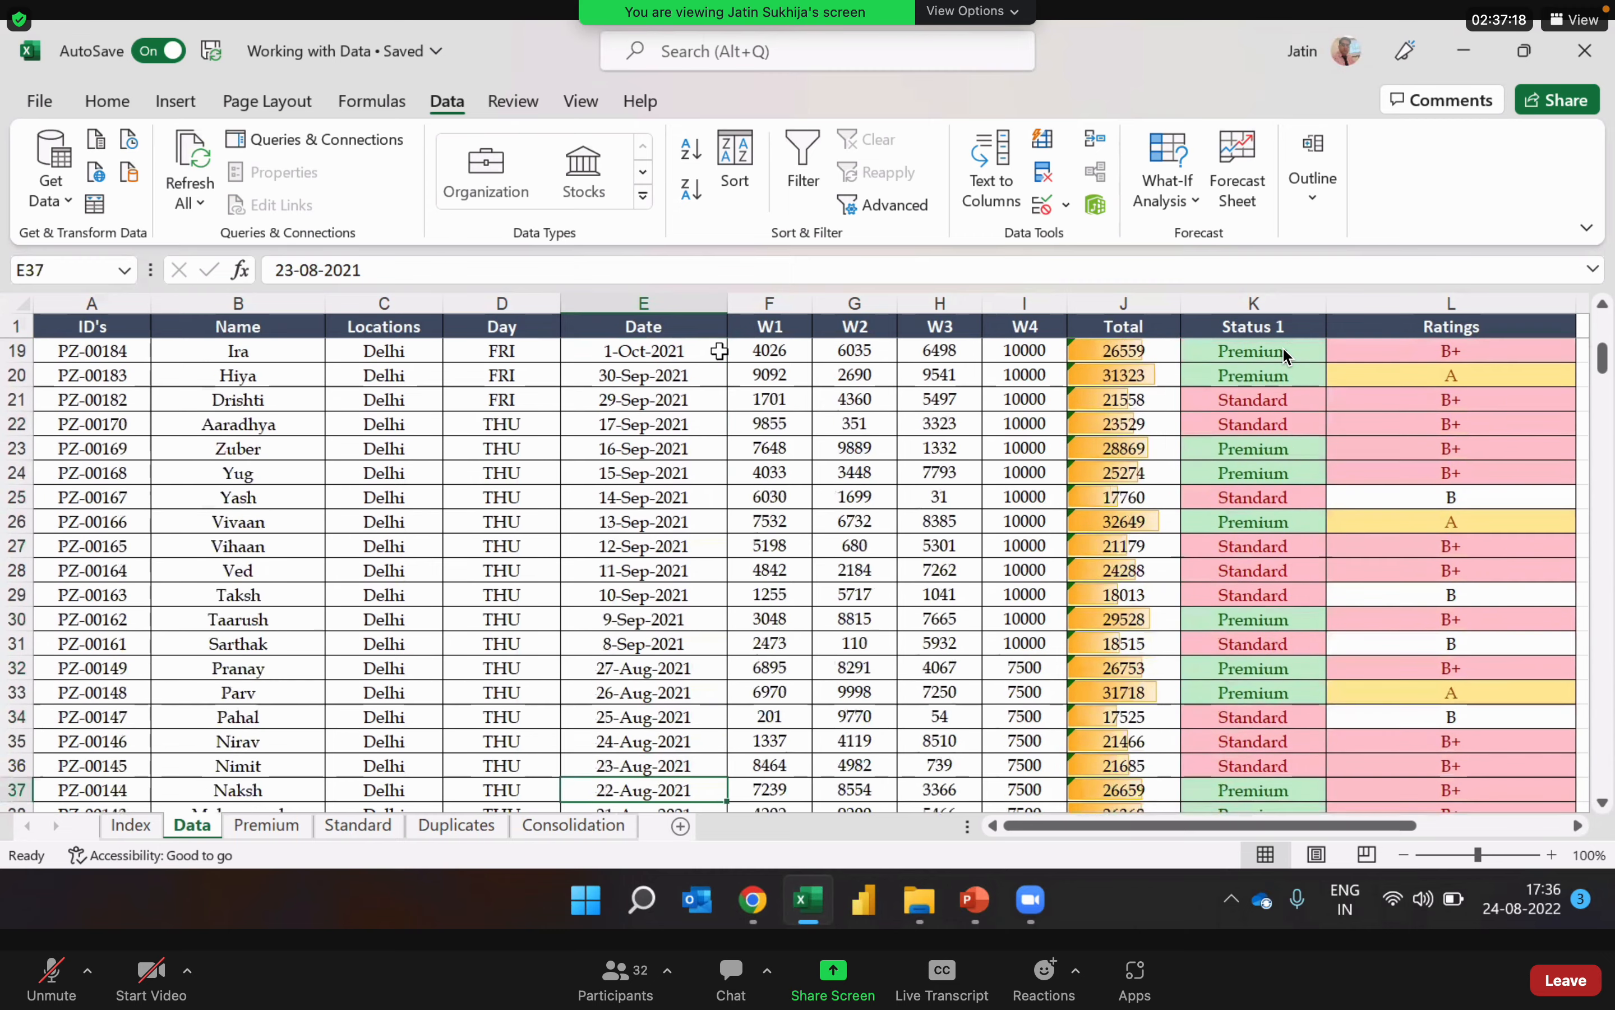
pyautogui.press('Down')
pyautogui.press('Down')
pyautogui.press('Down')
pyautogui.press('Down')
pyautogui.press('Down')
pyautogui.press('Down')
pyautogui.press('Down')
pyautogui.press('Down')
pyautogui.press('Down')
pyautogui.press('Down')
pyautogui.press('Down')
pyautogui.press('Down')
pyautogui.press('Down')
pyautogui.press('Down')
pyautogui.press('Down')
pyautogui.press('Down')
pyautogui.press('Down')
pyautogui.press('Down')
pyautogui.press('Down')
pyautogui.press('Down')
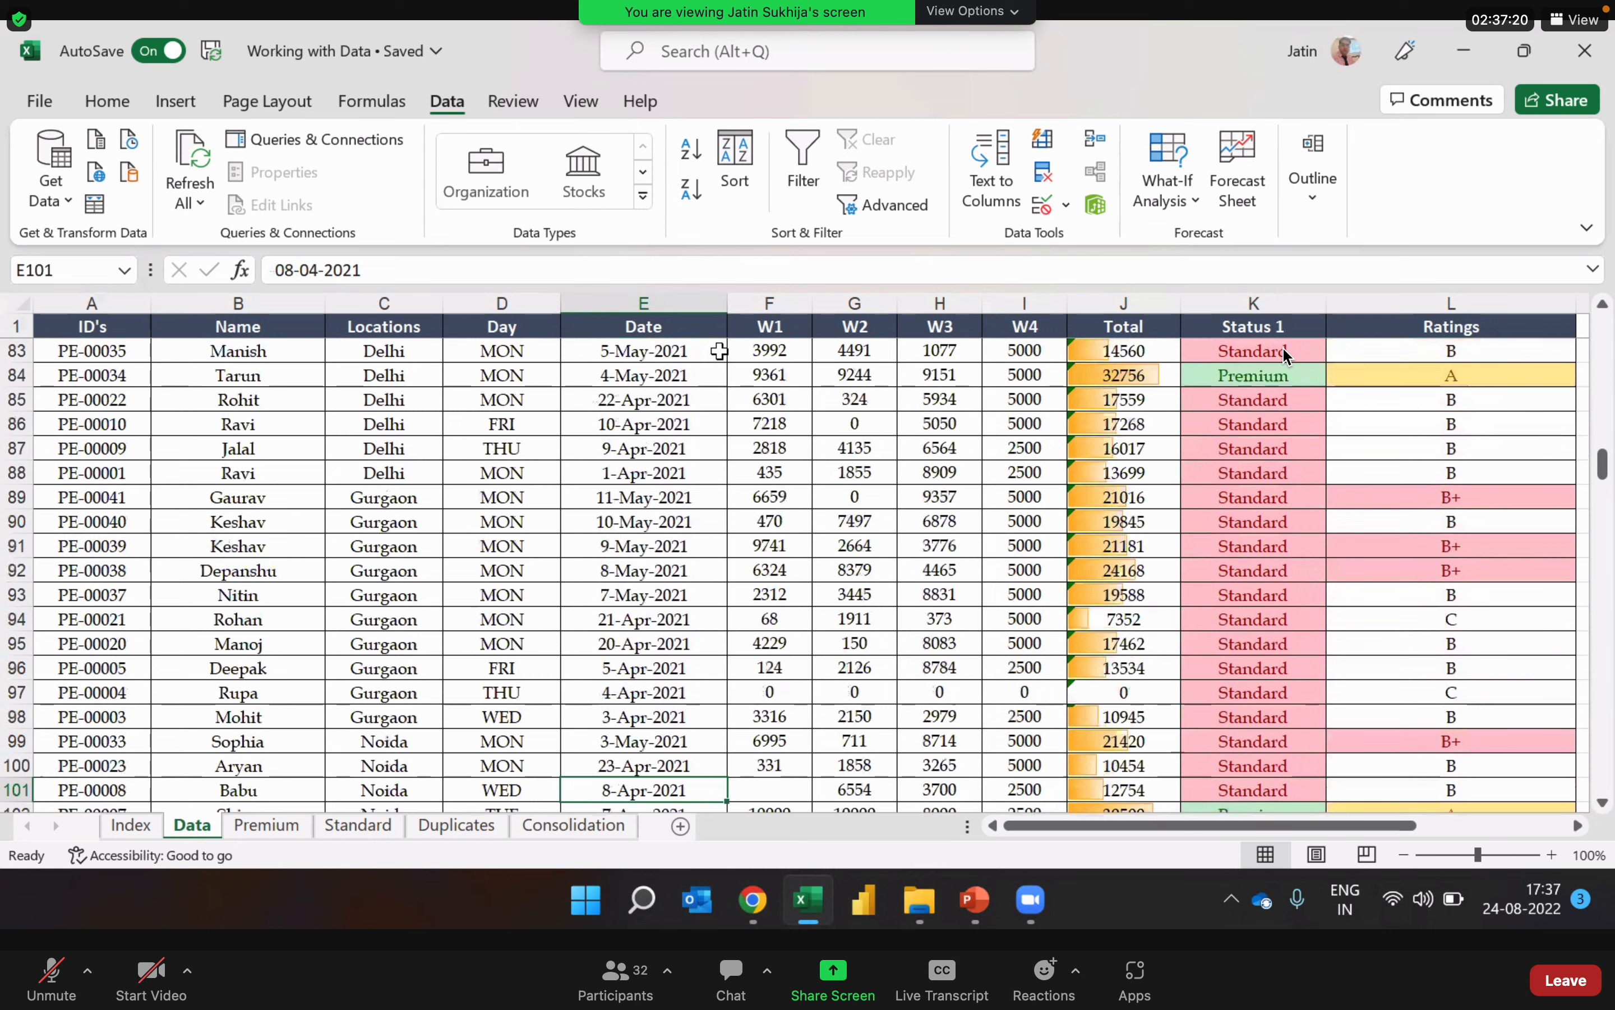
pyautogui.press('Up')
pyautogui.press('Up')
pyautogui.press('Up')
pyautogui.press('Up')
pyautogui.press('Up')
pyautogui.press('Up')
pyautogui.press('Up')
pyautogui.press('Up')
pyautogui.press('Up')
pyautogui.press('Up')
pyautogui.press('Up')
pyautogui.press('Up')
pyautogui.press('Up')
pyautogui.press('Left')
pyautogui.press('Left')
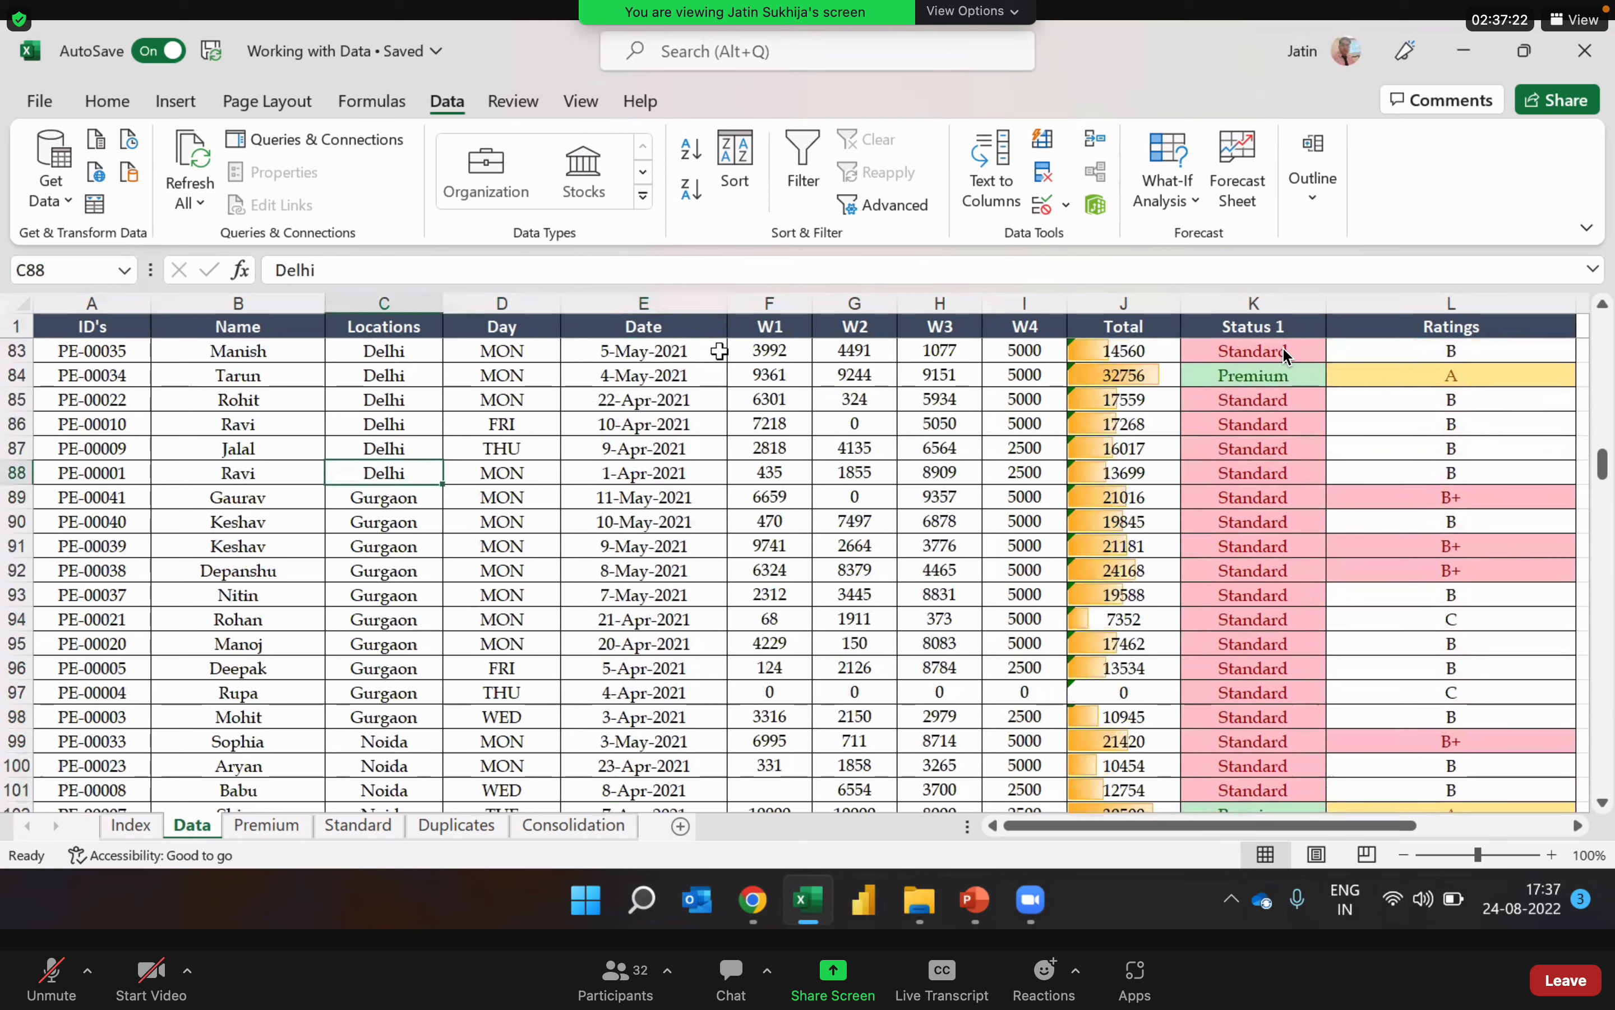
pyautogui.press('Right')
pyautogui.press('Right')
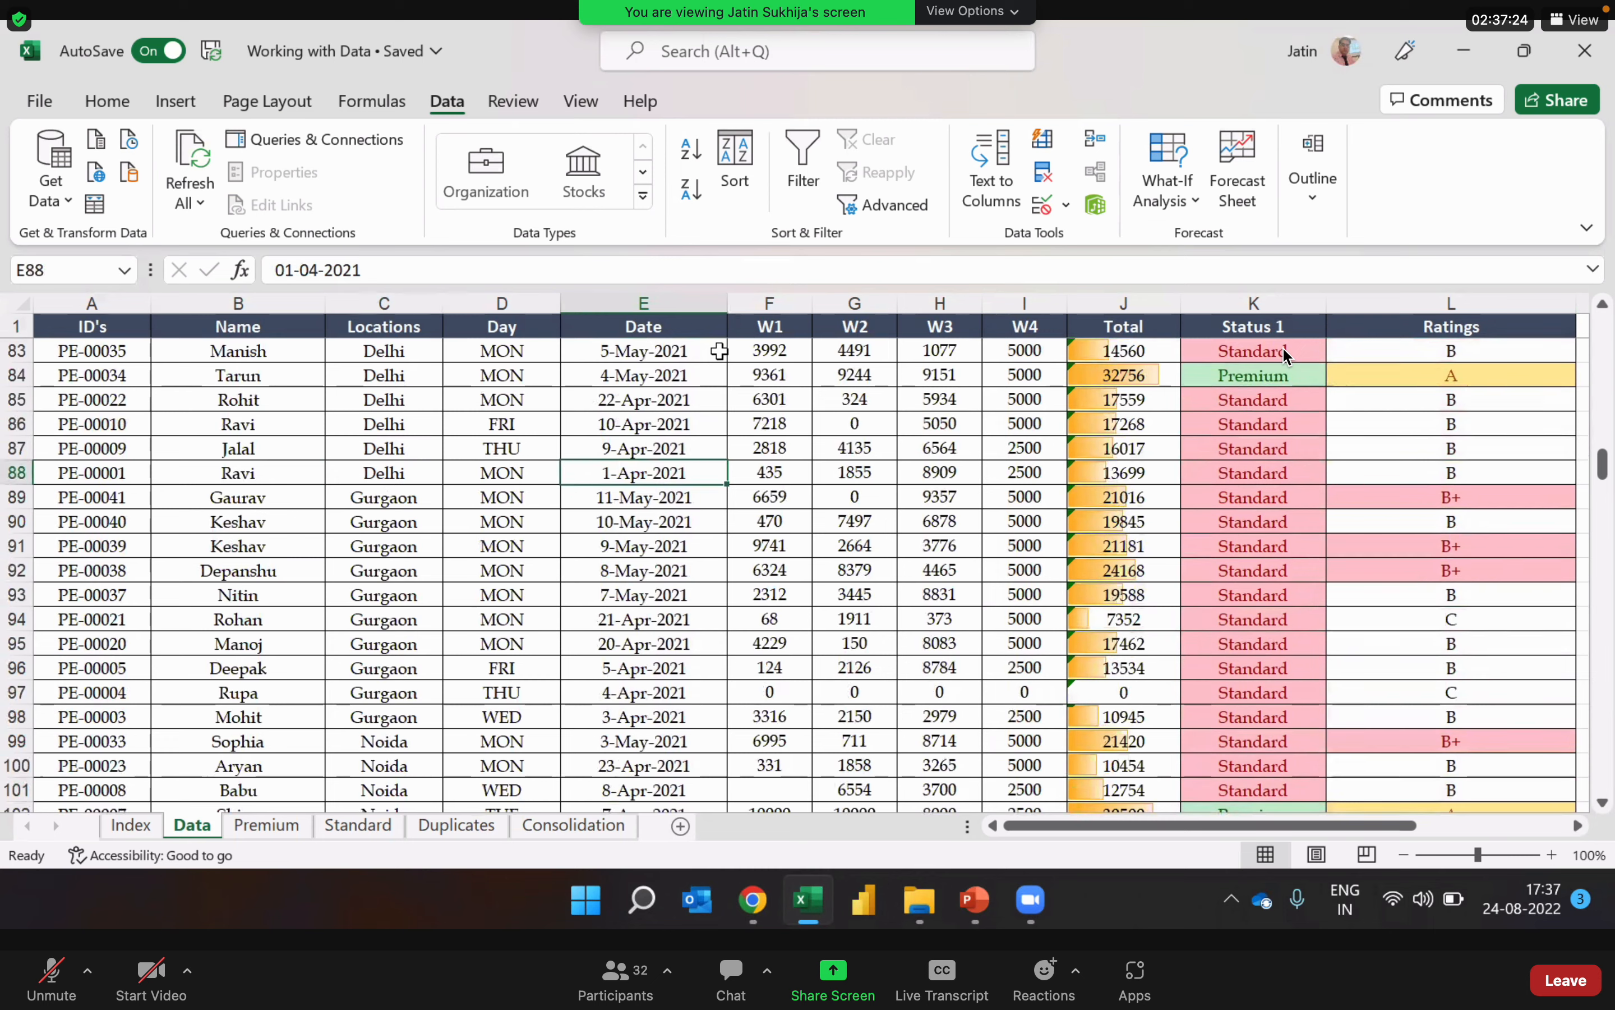
# Step: Examine the Gurgaon group's locations and dates from its first record to its last
pyautogui.press('Down')
pyautogui.press('Left')
pyautogui.press('Left')
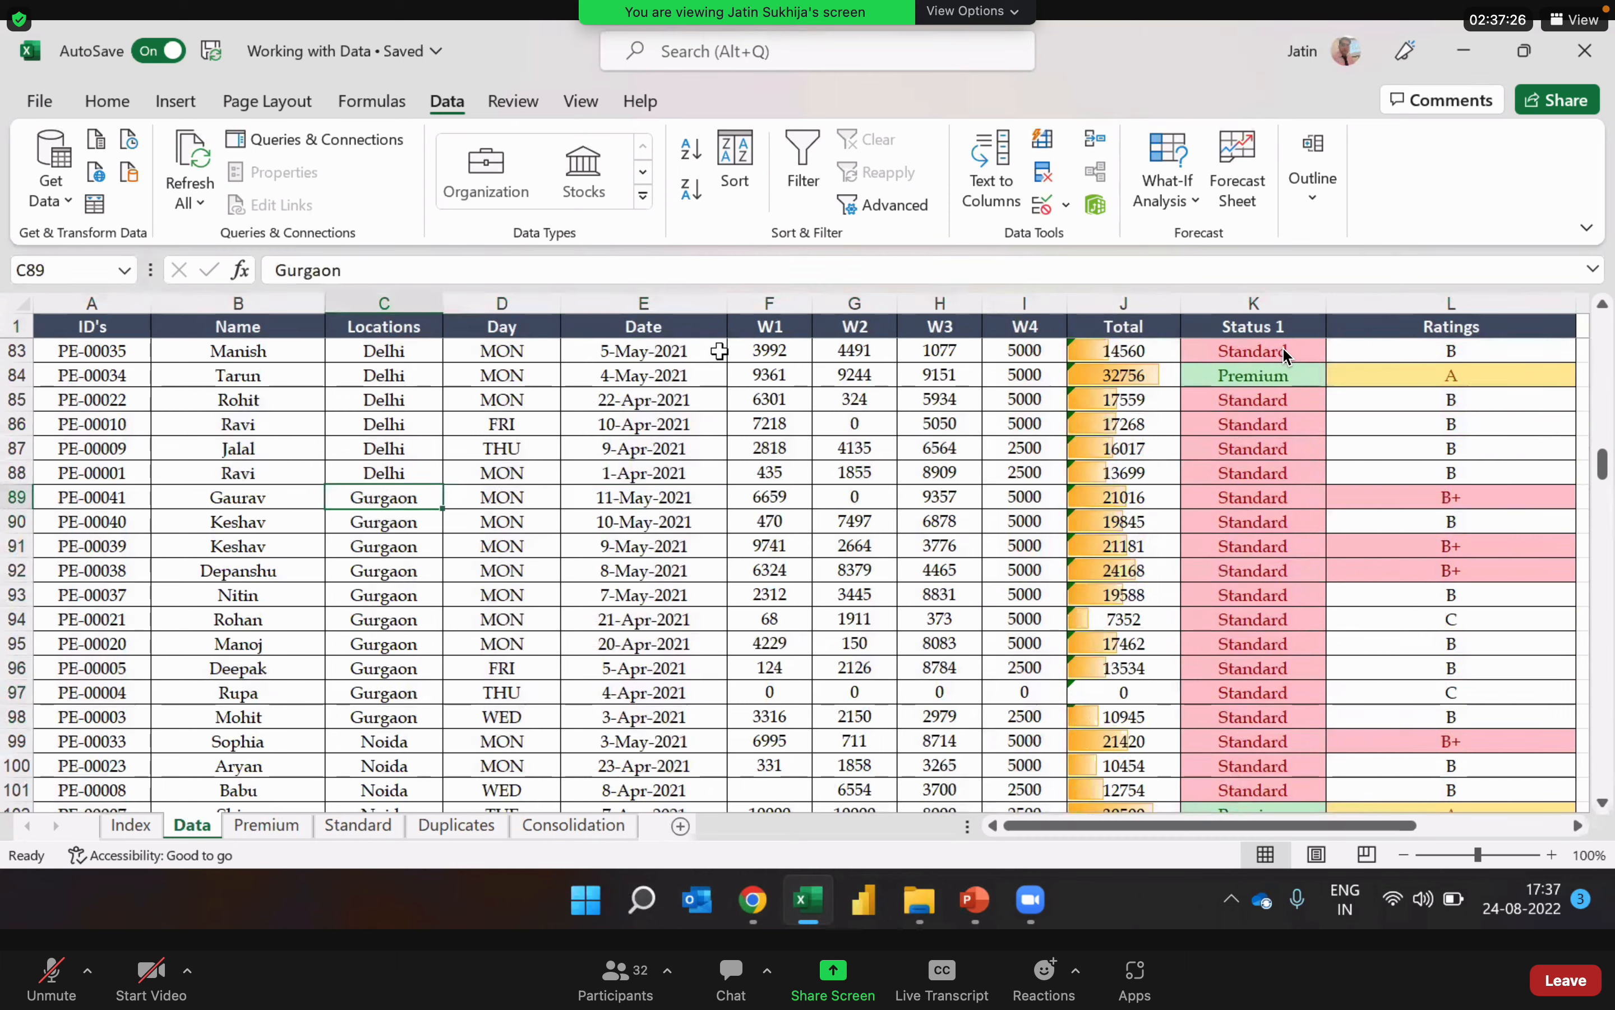
pyautogui.press('Down')
pyautogui.press('Down')
pyautogui.press('Up')
pyautogui.press('Up')
pyautogui.press('Right')
pyautogui.press('Right')
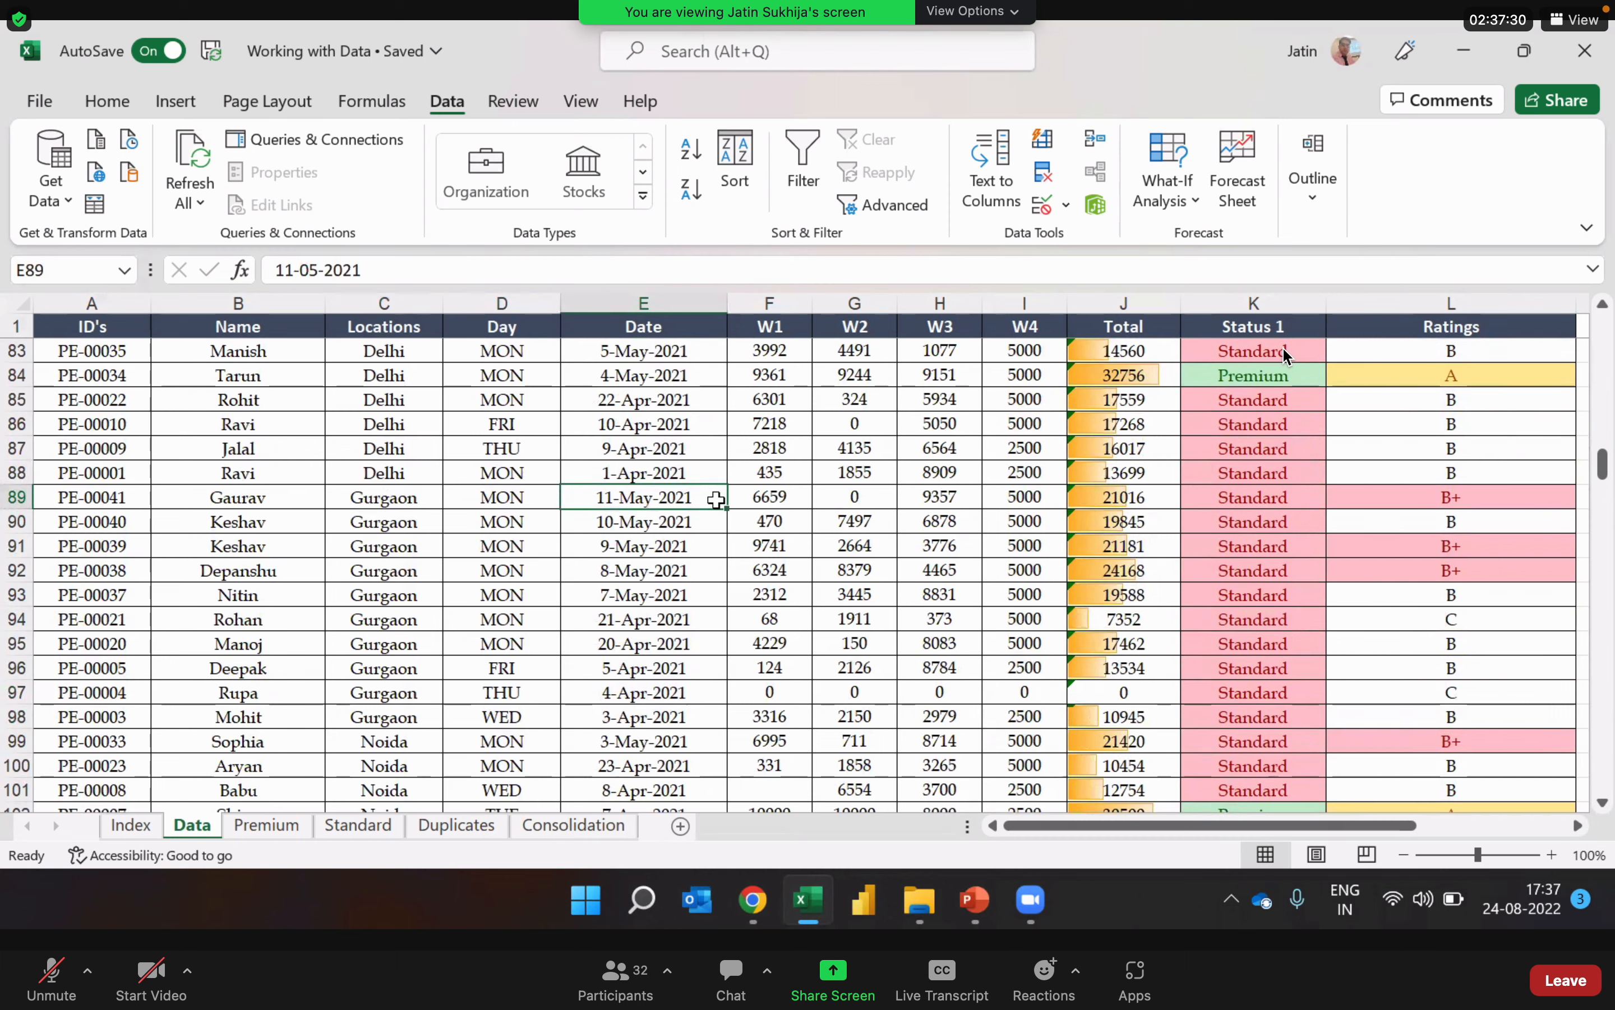
pyautogui.click(679, 716)
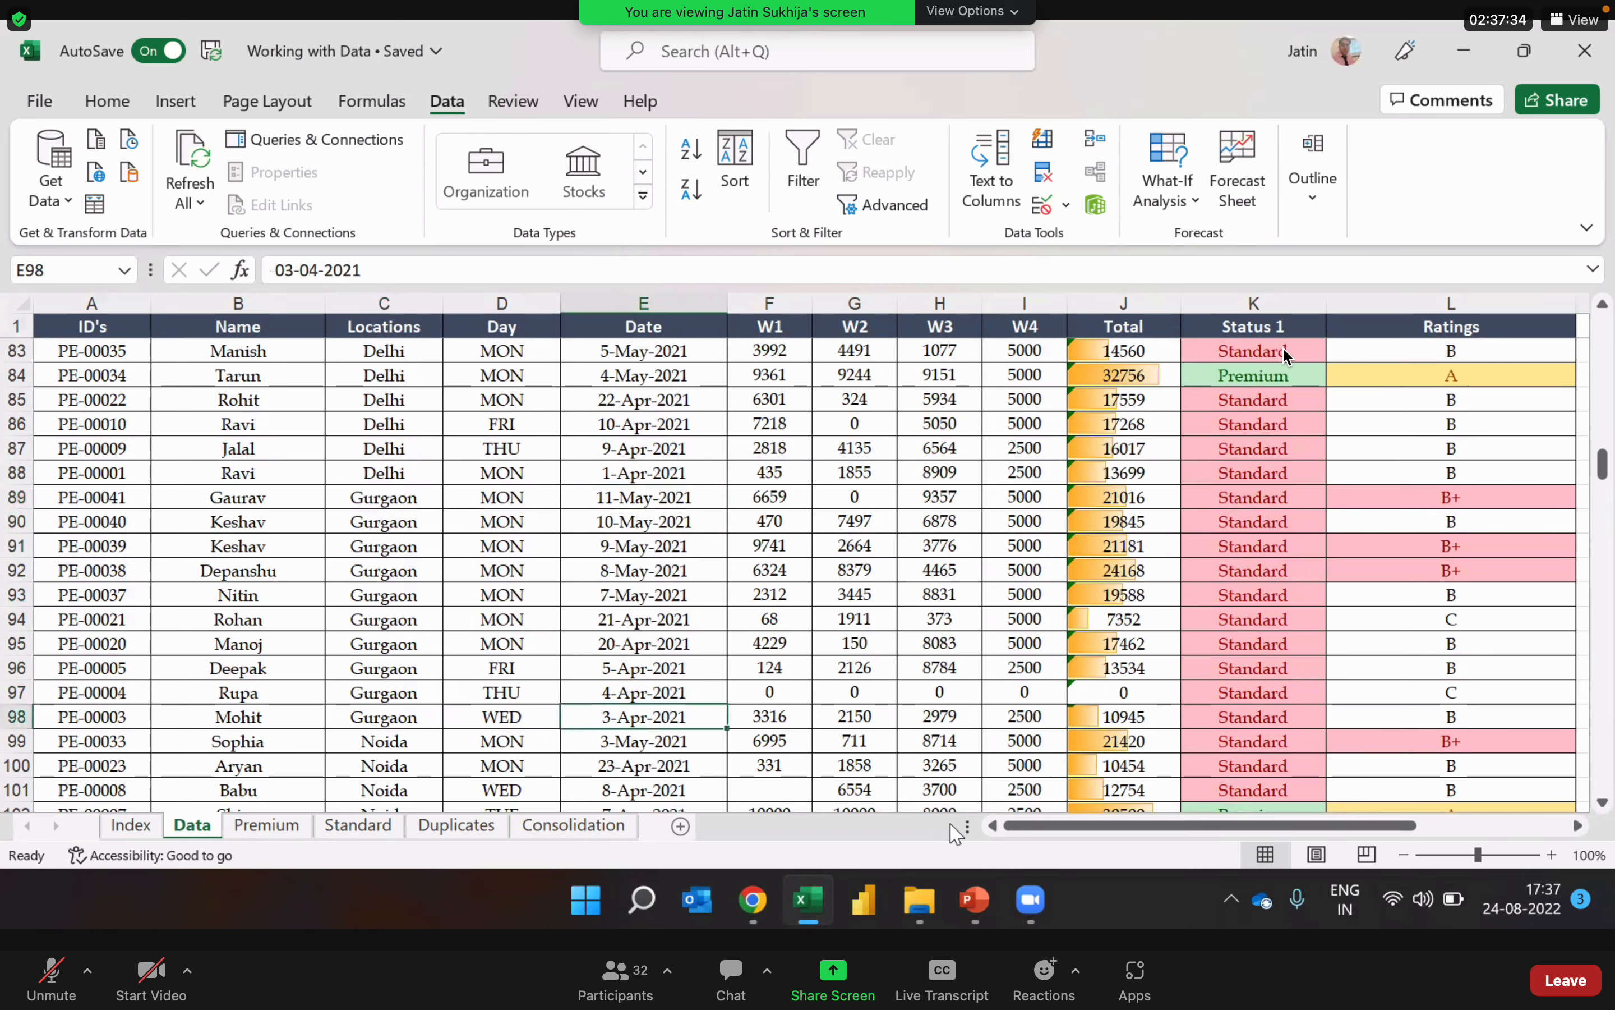
# Step: Follow the Locations column past Gurgaon through Noida into Bangalore, and highlight the whole column
pyautogui.press('Left')
pyautogui.press('Left')
pyautogui.press('Down')
pyautogui.press('Down')
pyautogui.press('Down')
pyautogui.press('Down')
pyautogui.press('Down')
pyautogui.press('Down')
pyautogui.press('Down')
pyautogui.press('Down')
pyautogui.press('Down')
pyautogui.press('Down')
pyautogui.press('Down')
pyautogui.press('Down')
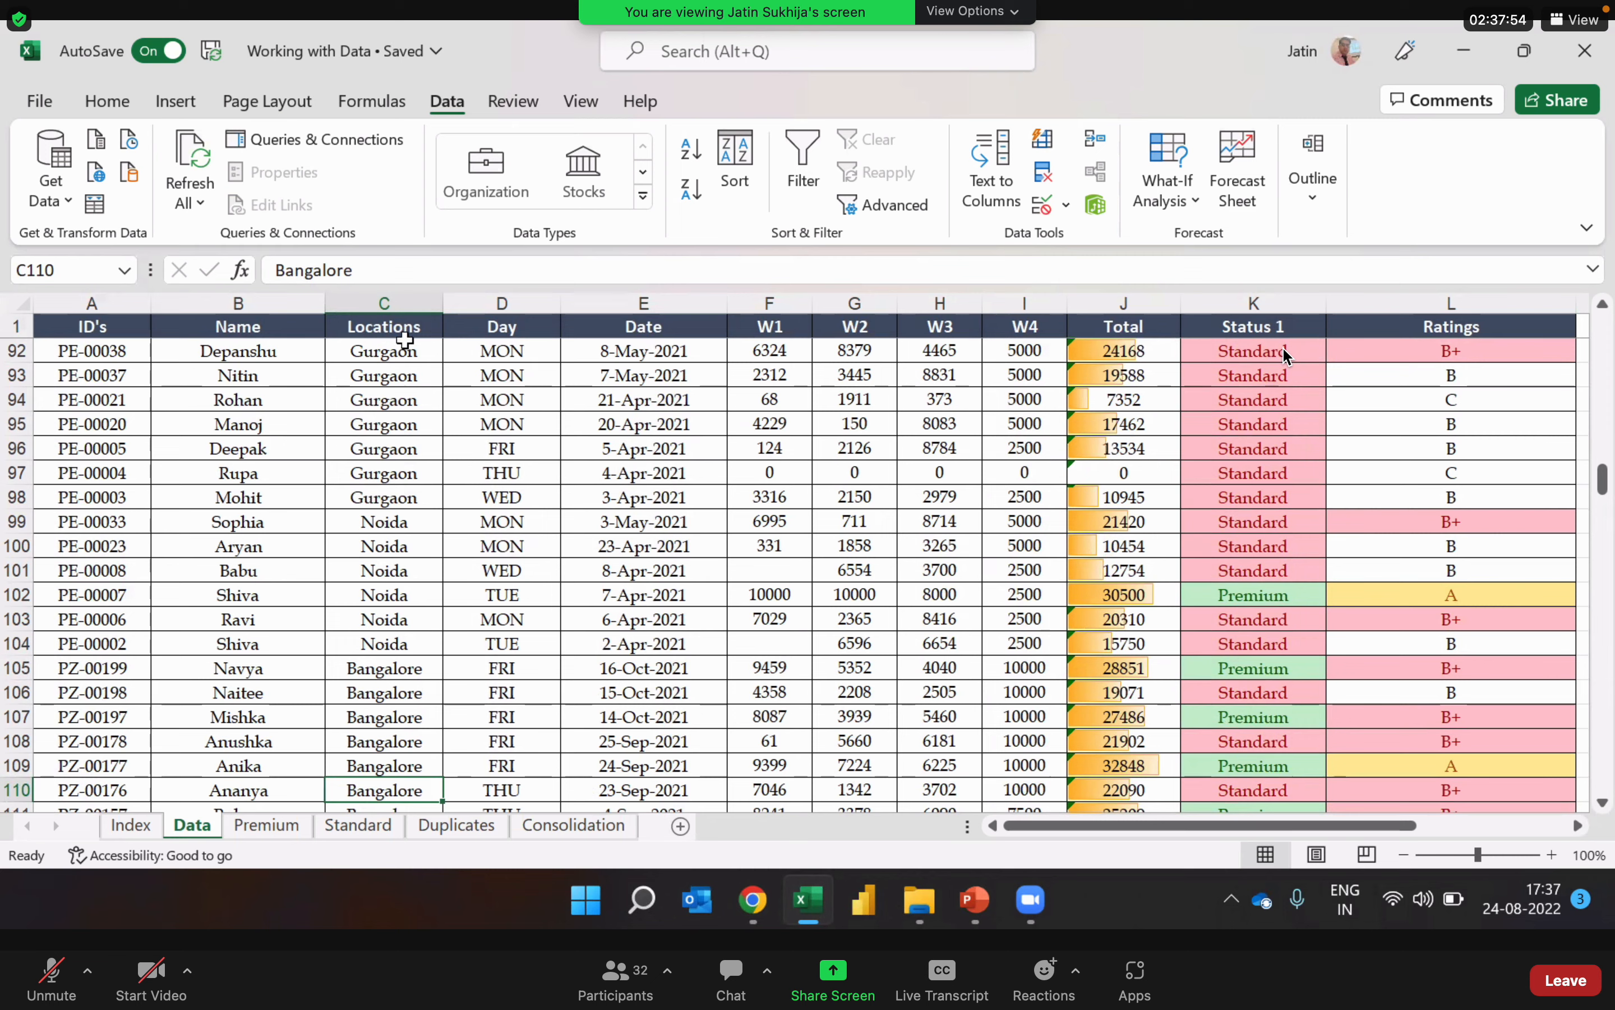
pyautogui.click(402, 304)
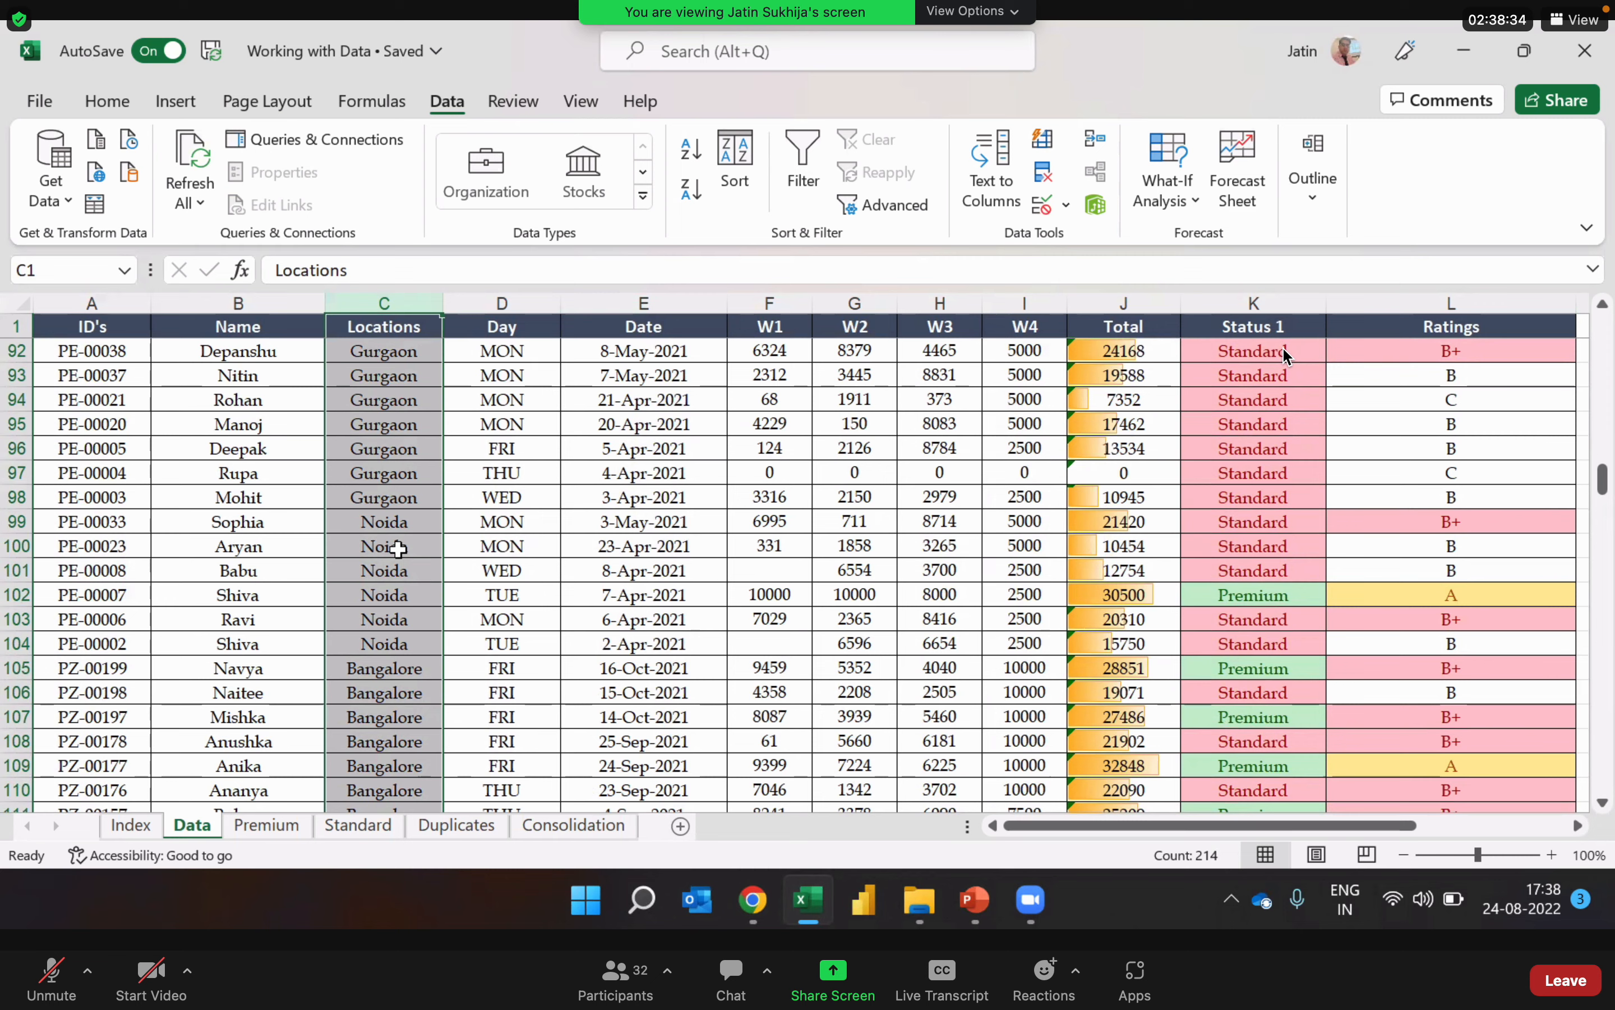
pyautogui.click(600, 569)
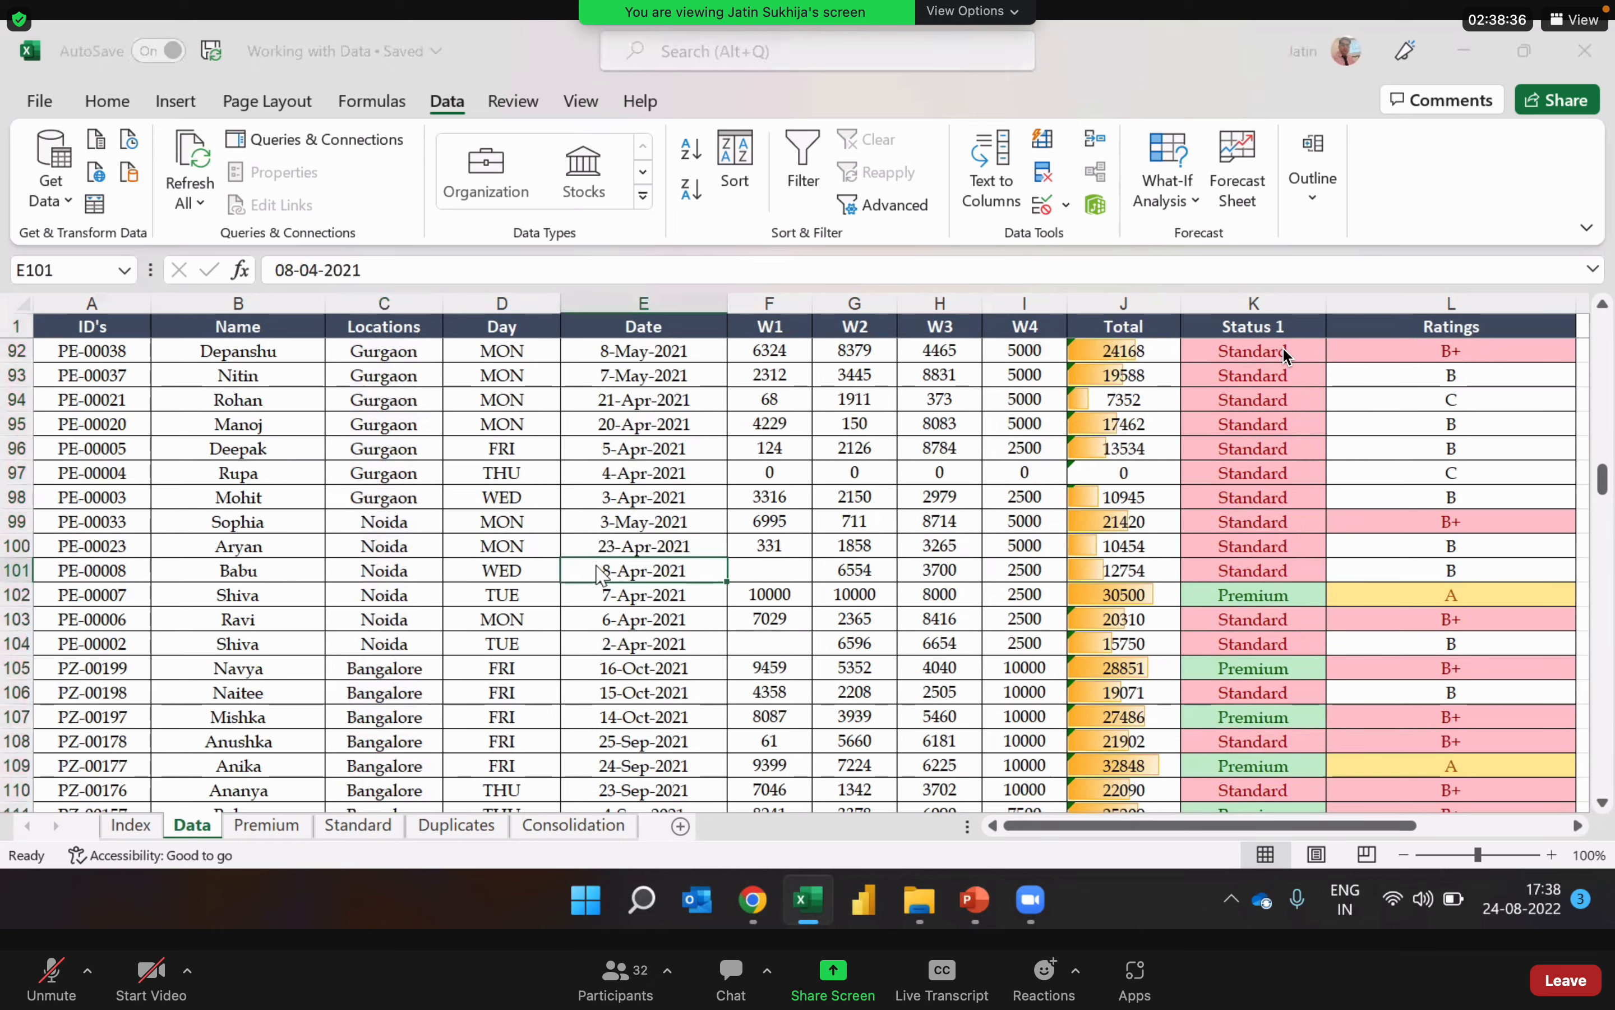
# Step: Switch to the PowerPoint "Working with Data" slide to review the sorting topics, and return to the Excel workbook
pyautogui.hotkey('alt', 'Tab')
pyautogui.hotkey('alt', 'Tab')
pyautogui.hotkey('alt', 'Tab')
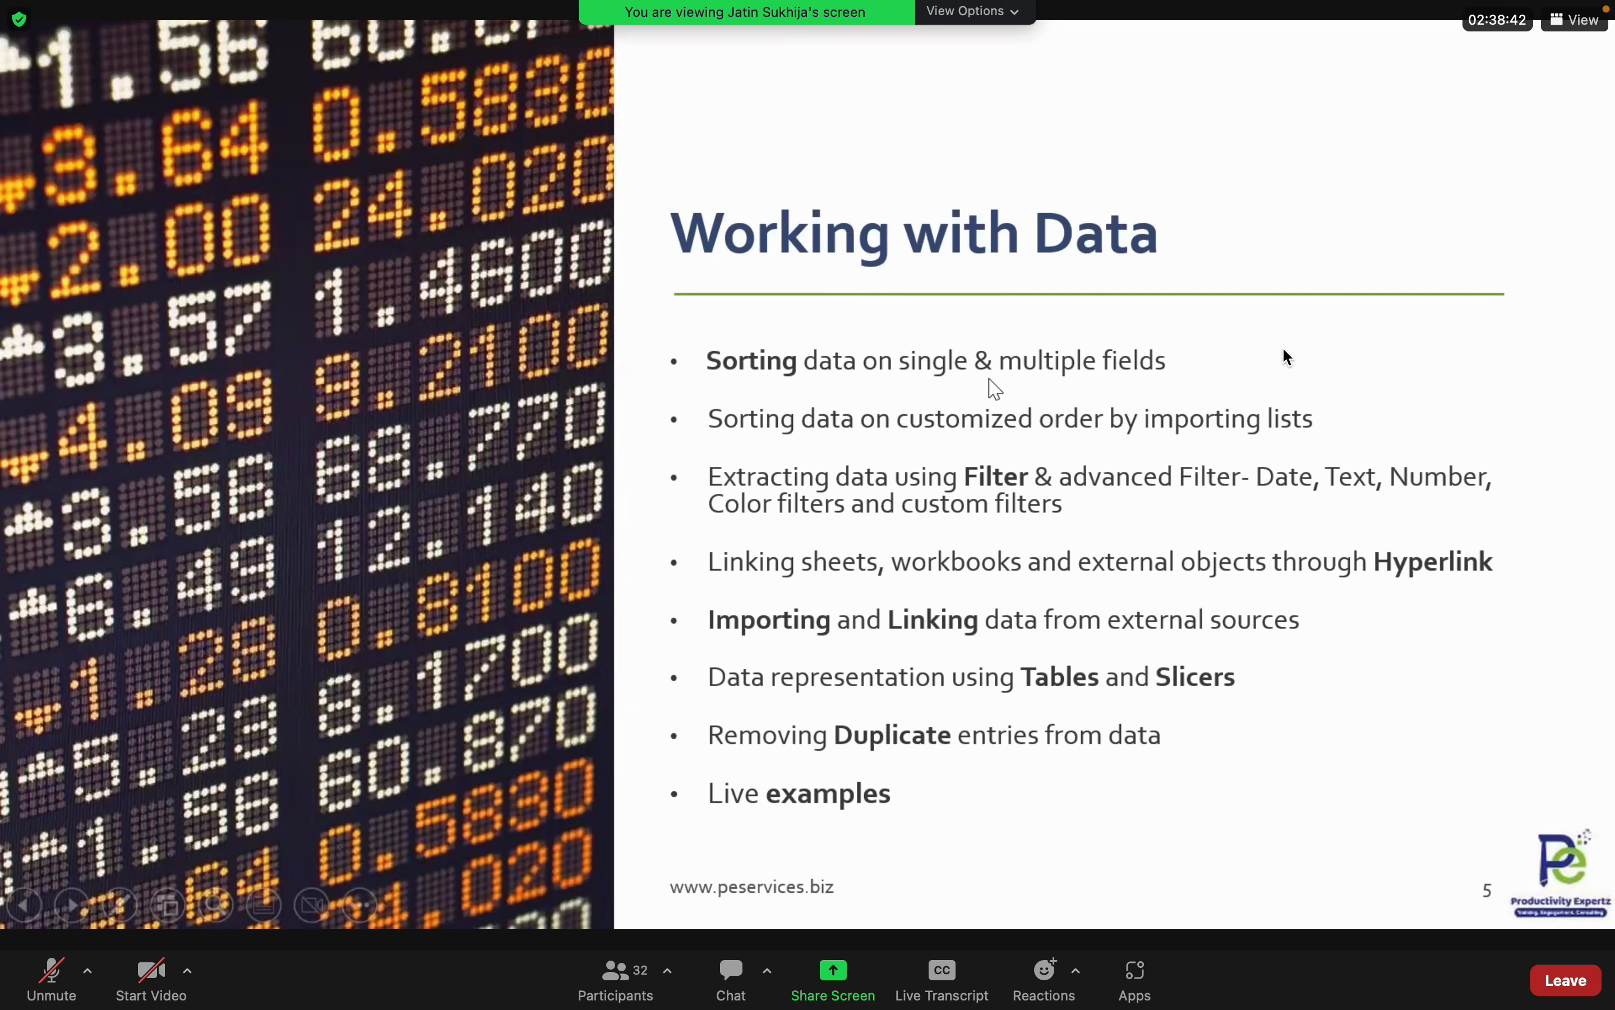
pyautogui.hotkey('alt', 'Tab')
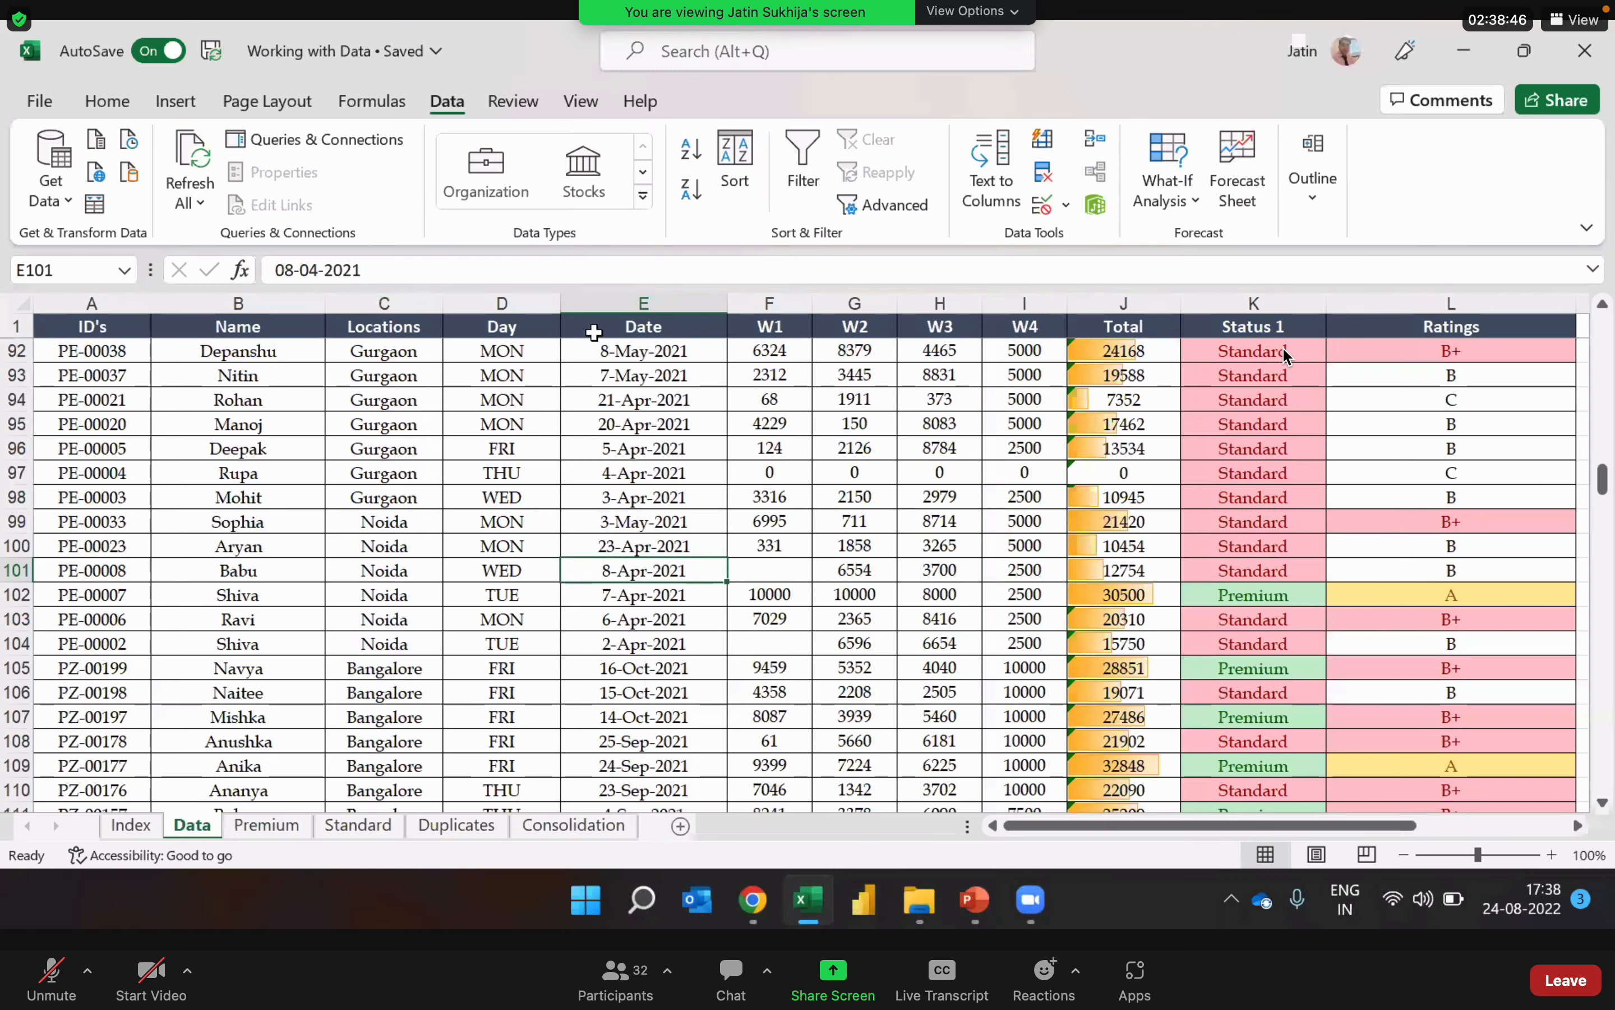
pyautogui.hotkey('alt', 'Tab')
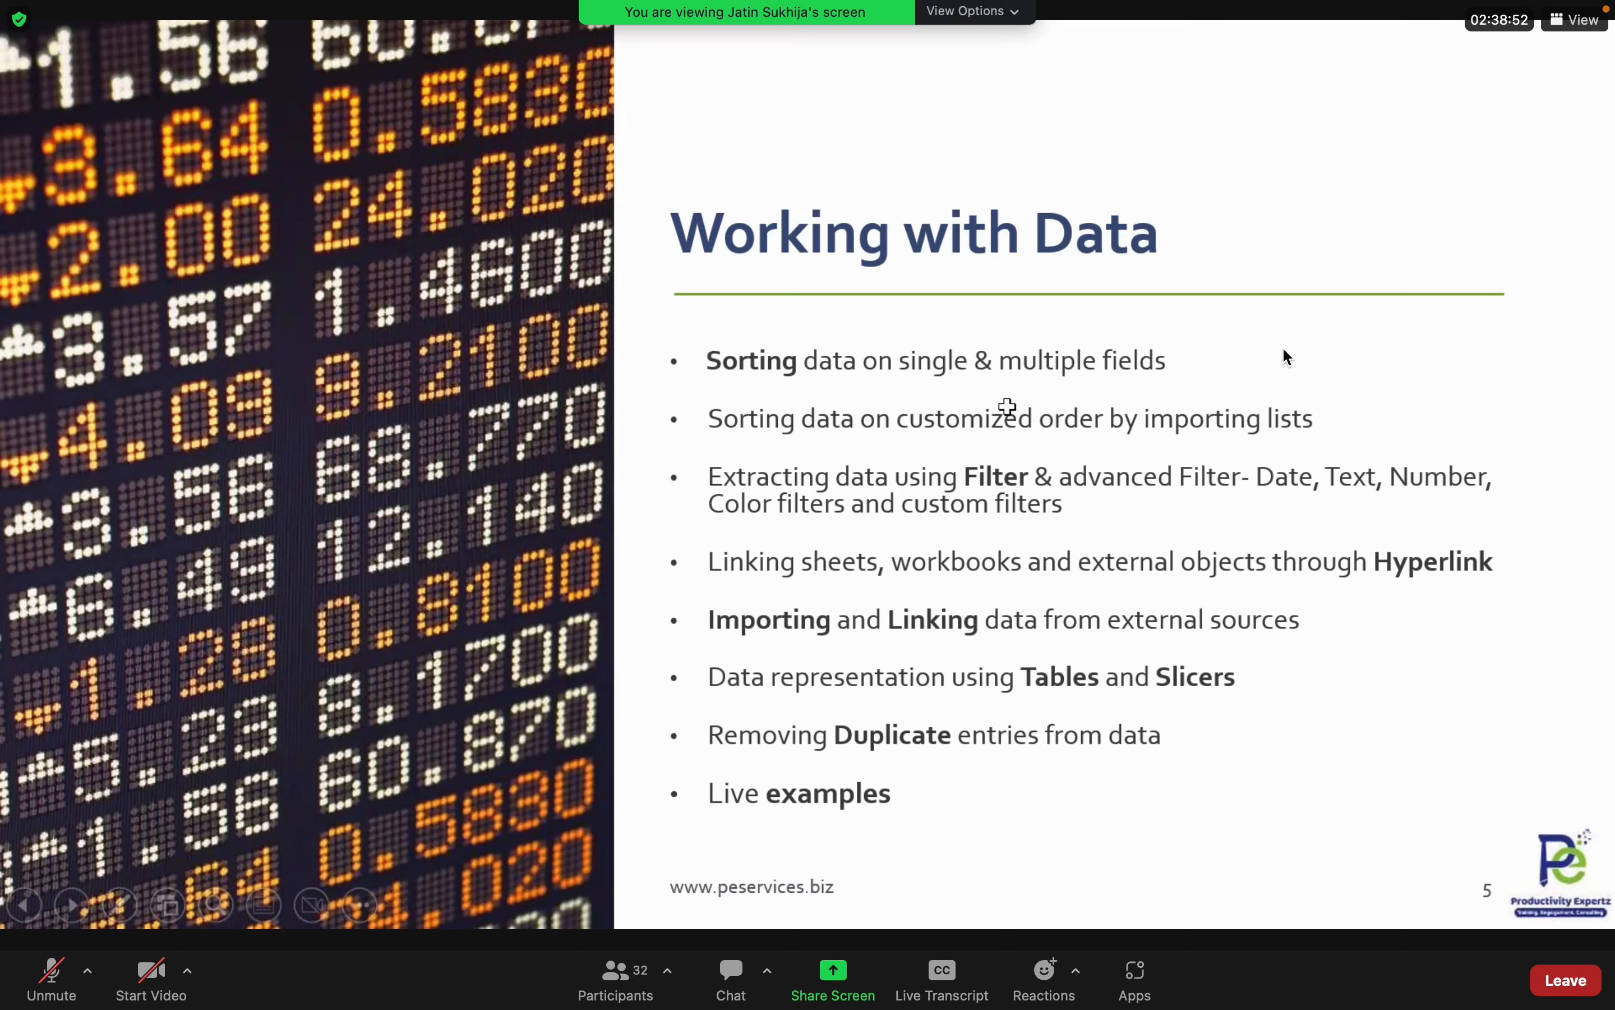
pyautogui.hotkey('alt', 'Tab')
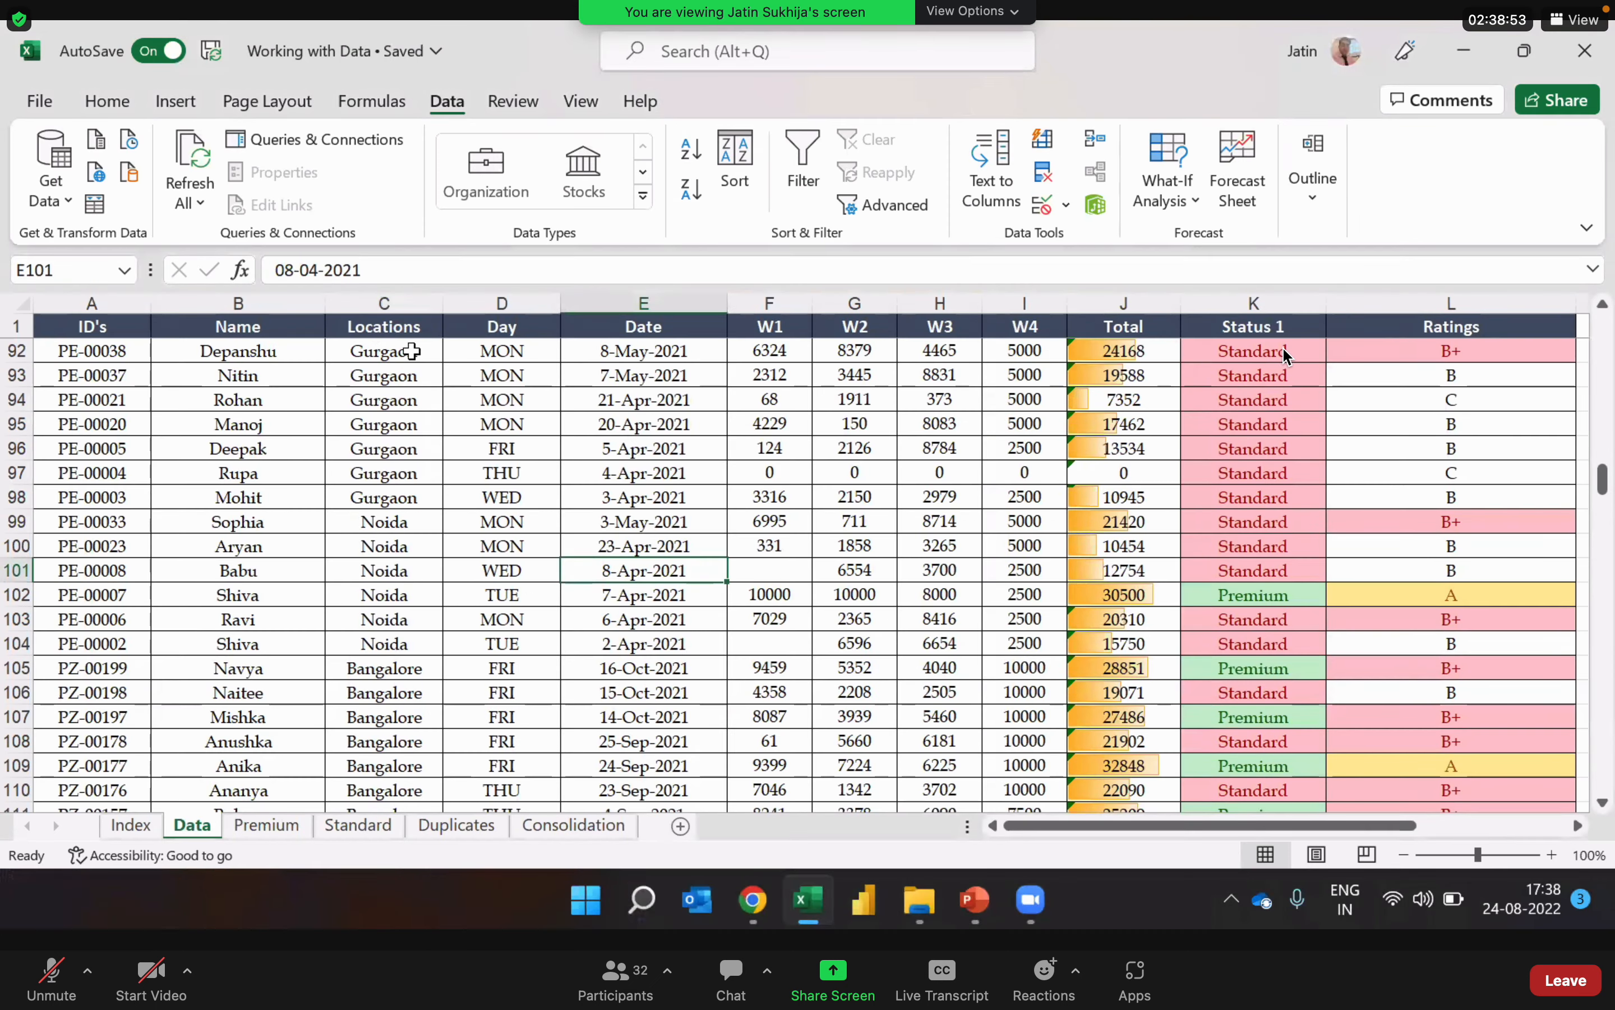
# Step: Compare the Locations entries around the change from the Gurgaon group to the Noida group
pyautogui.click(380, 519)
pyautogui.click(359, 642)
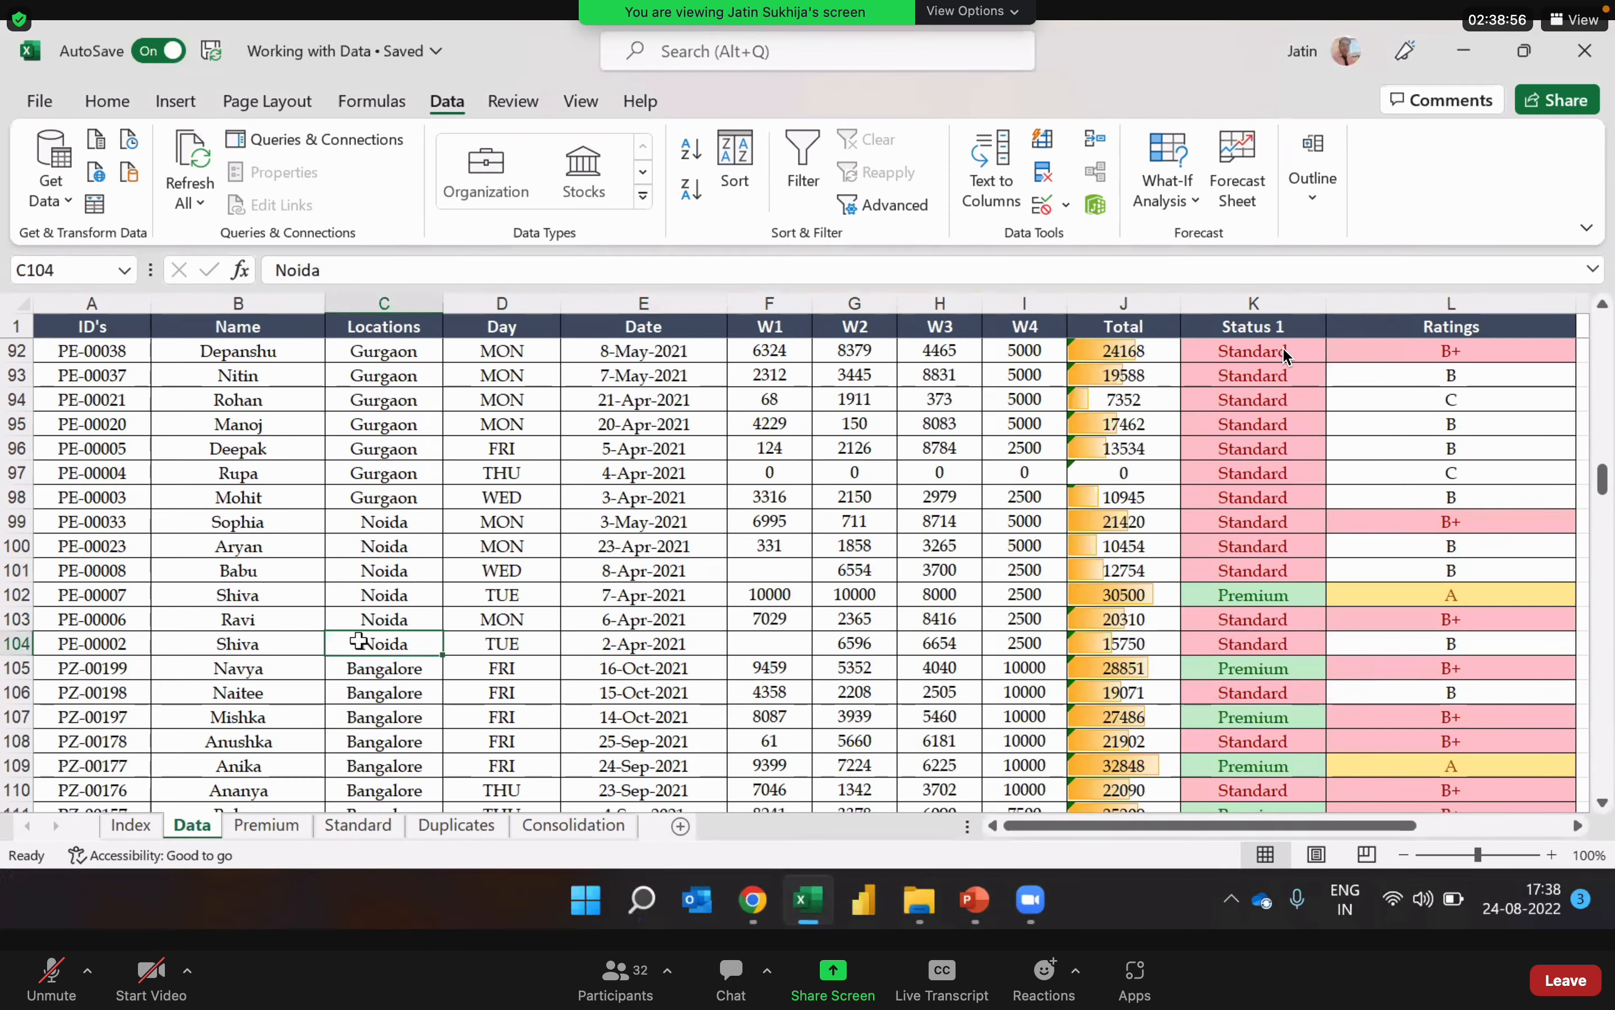
pyautogui.click(390, 398)
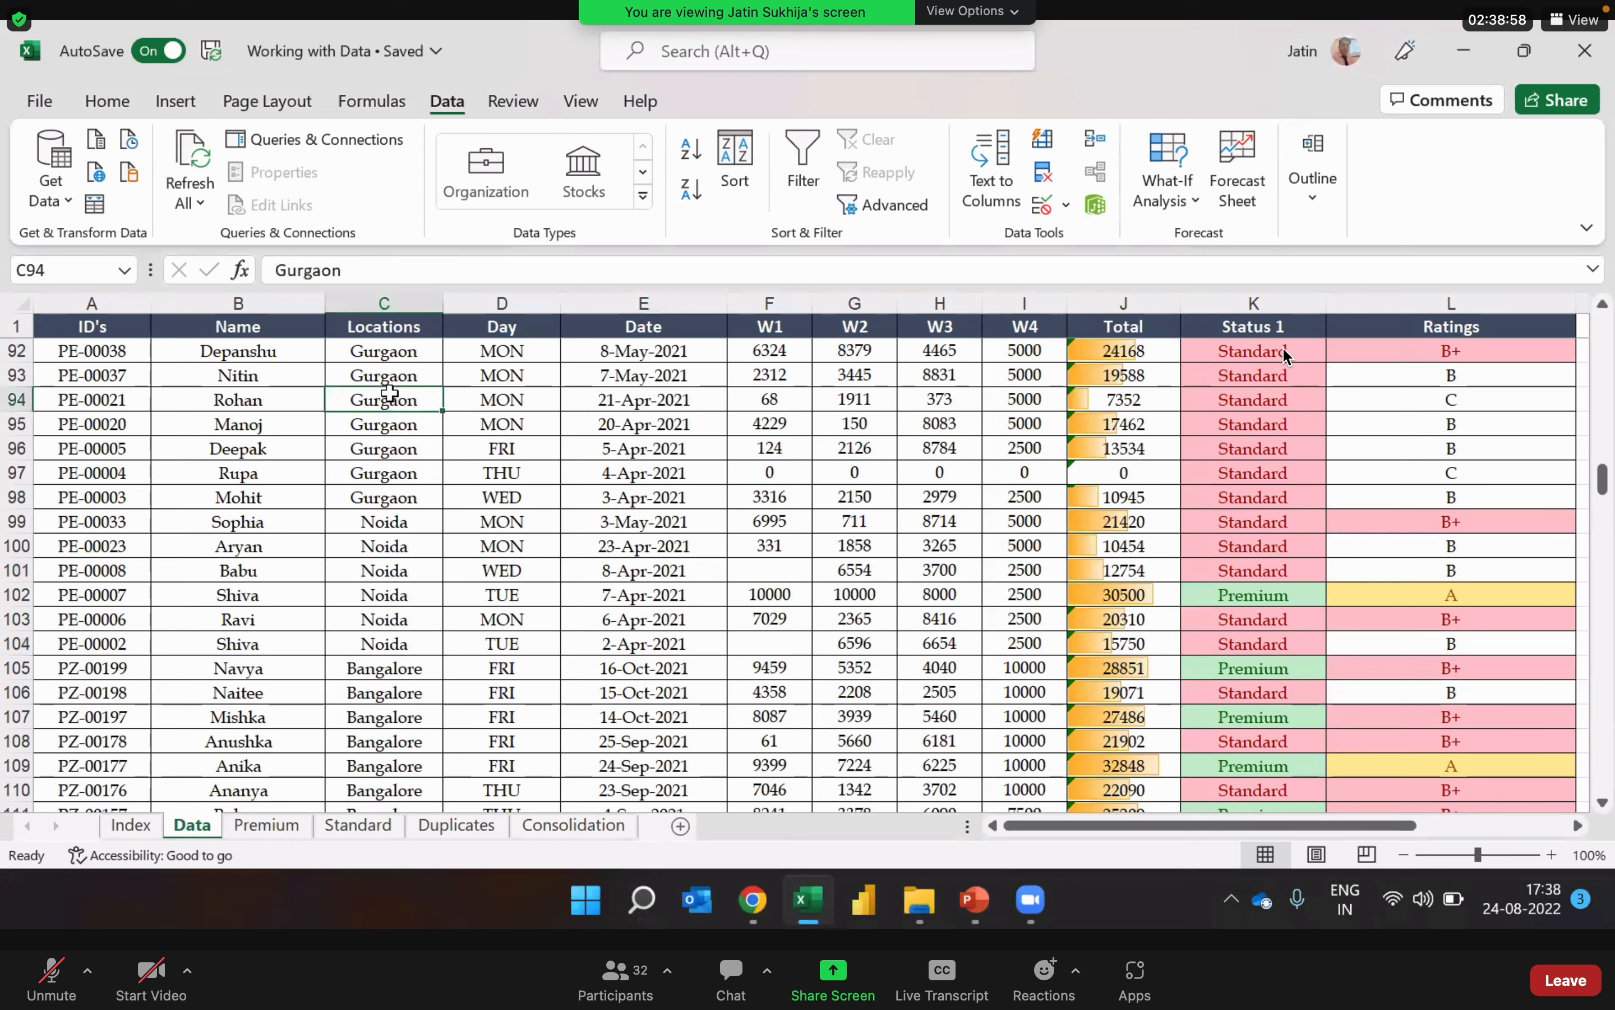
pyautogui.click(373, 566)
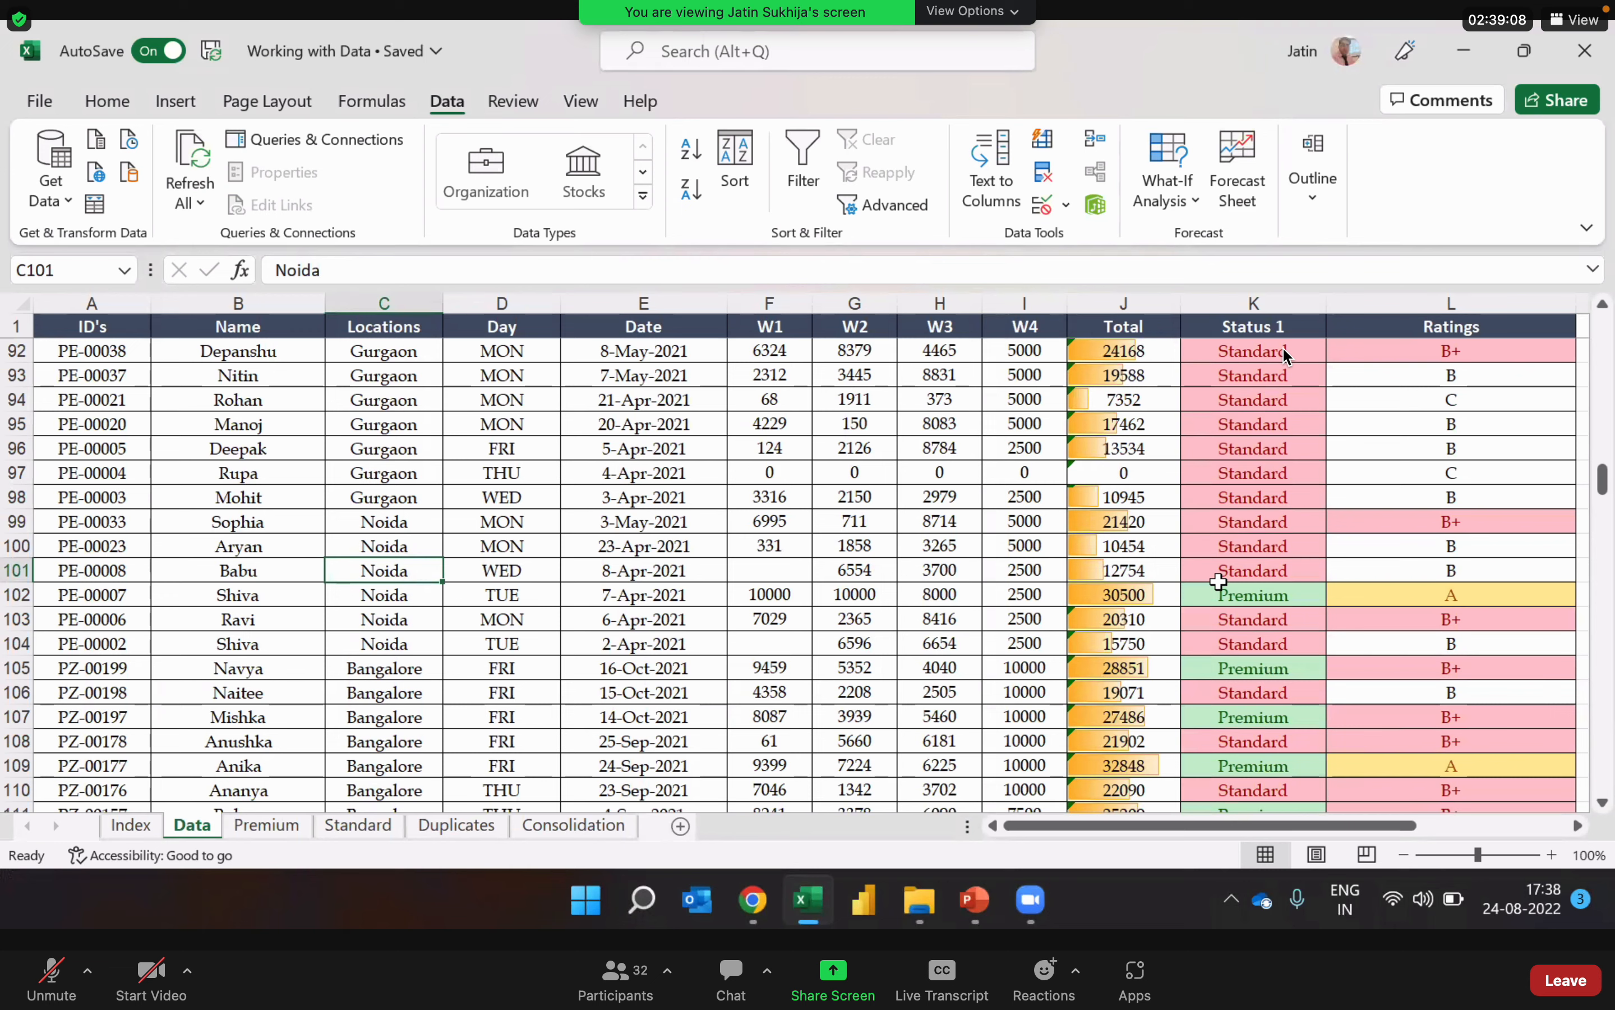
# Step: Select the whole data table and delete both existing levels, Locations and Date, from the custom sort
pyautogui.click(1047, 570)
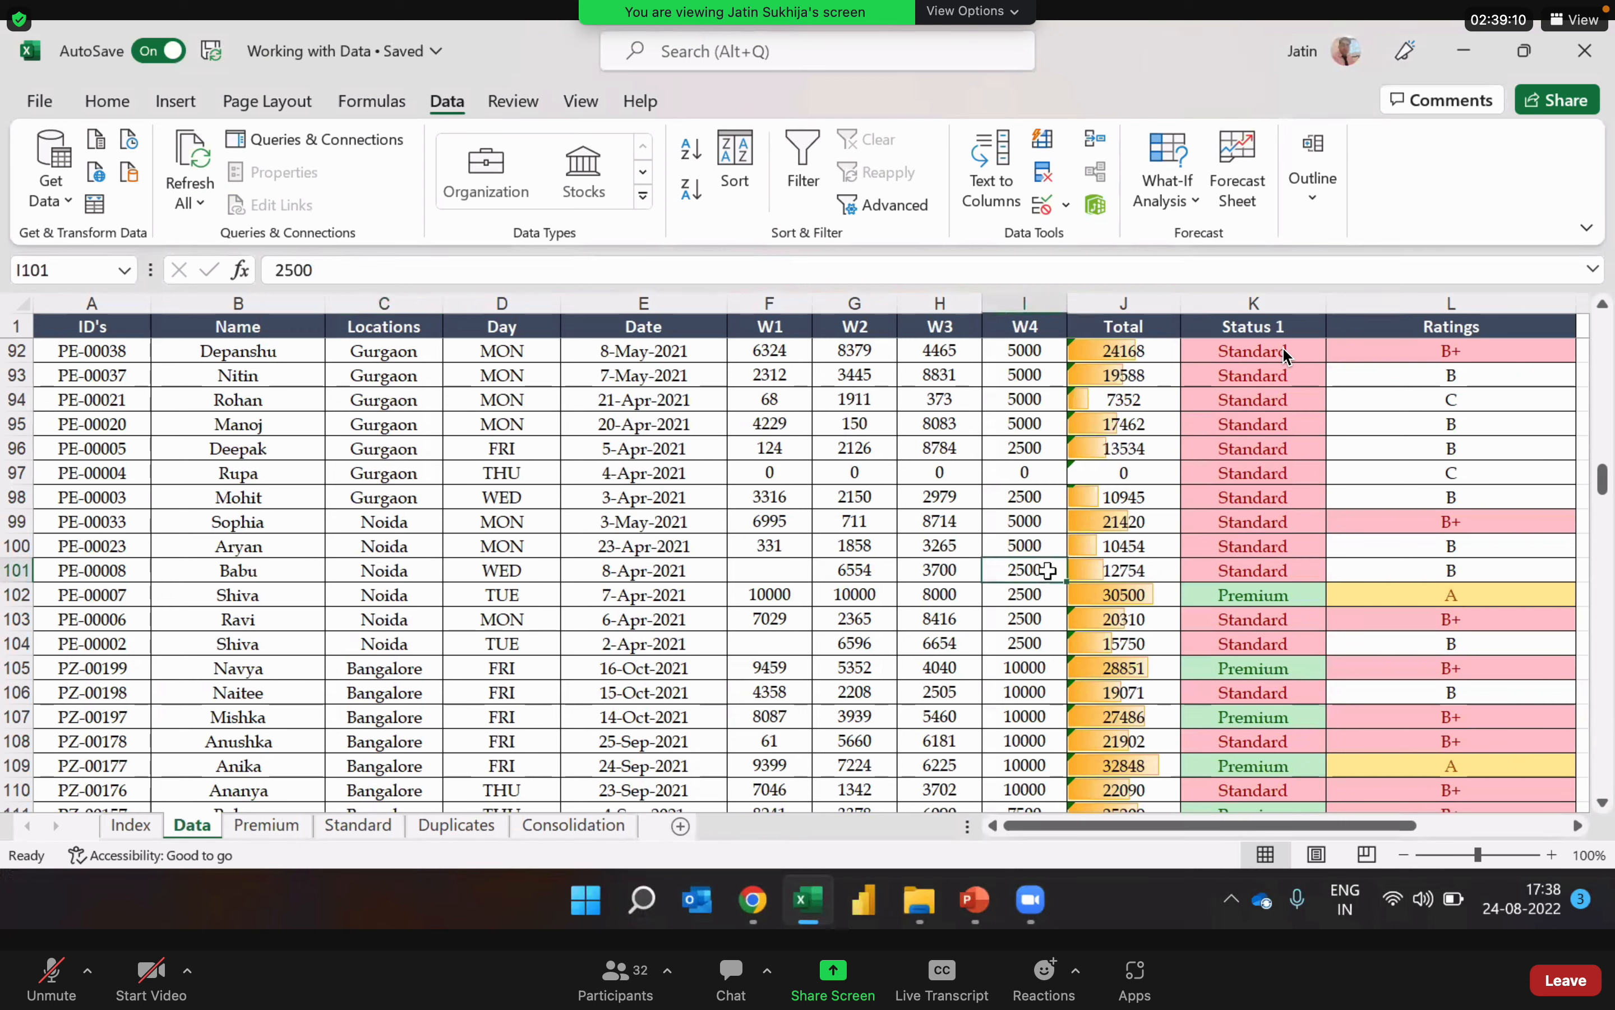
pyautogui.hotkey('ctrl', 'a')
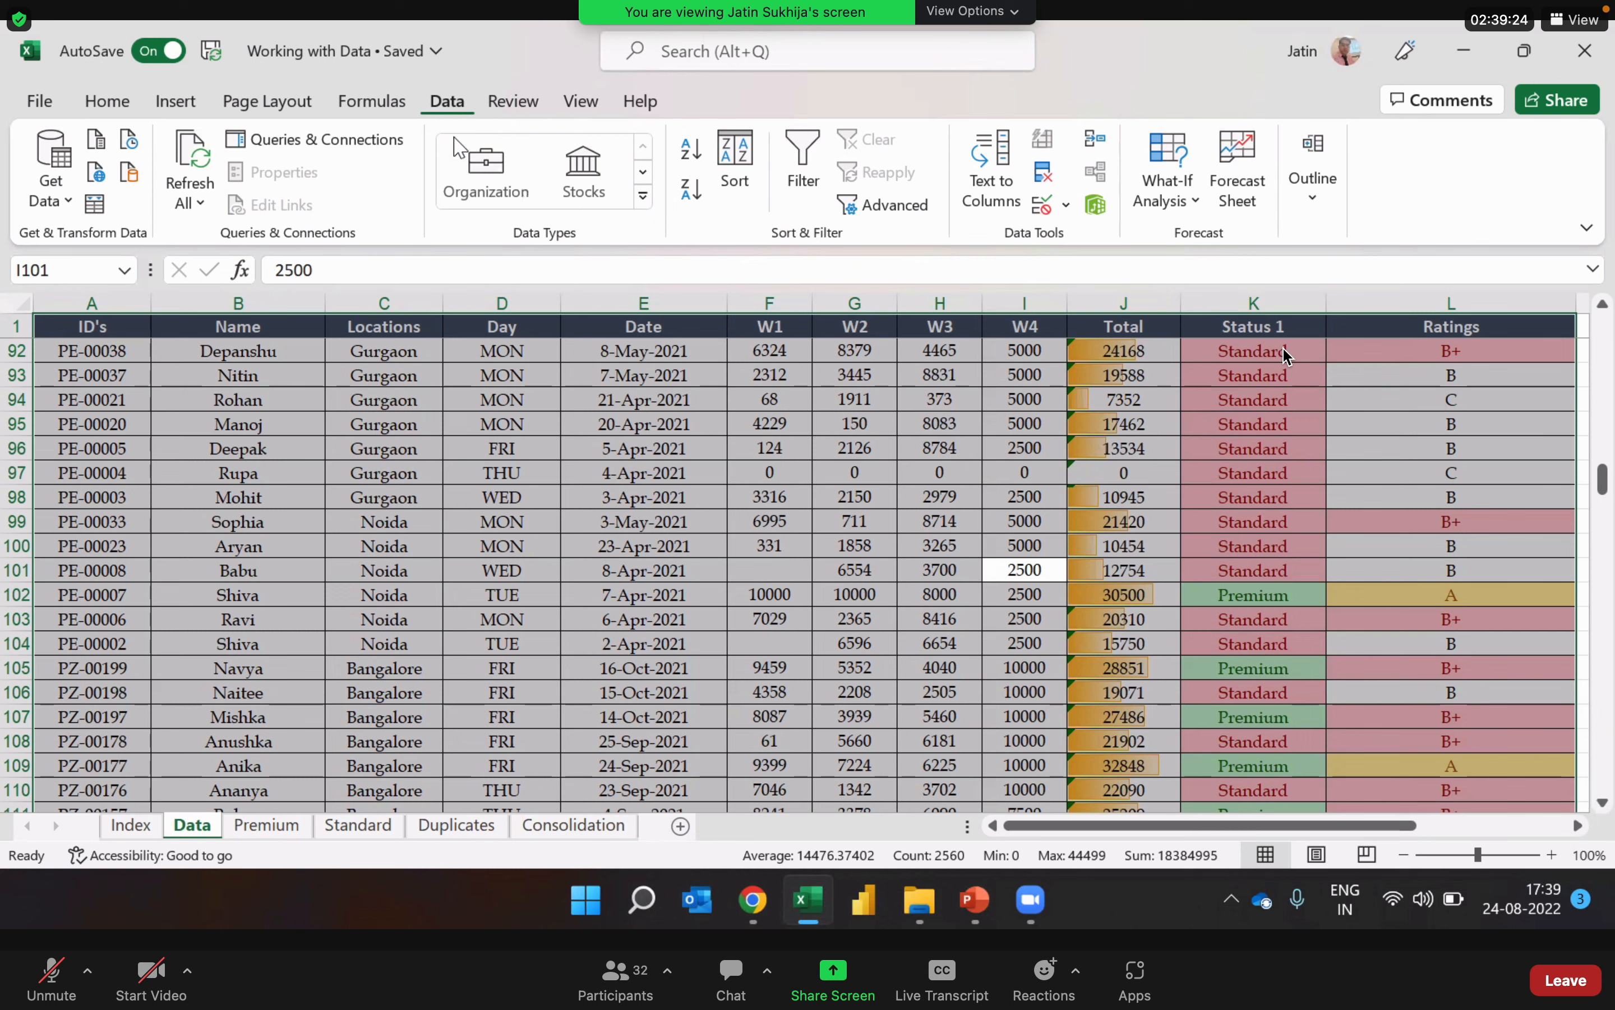
pyautogui.click(742, 189)
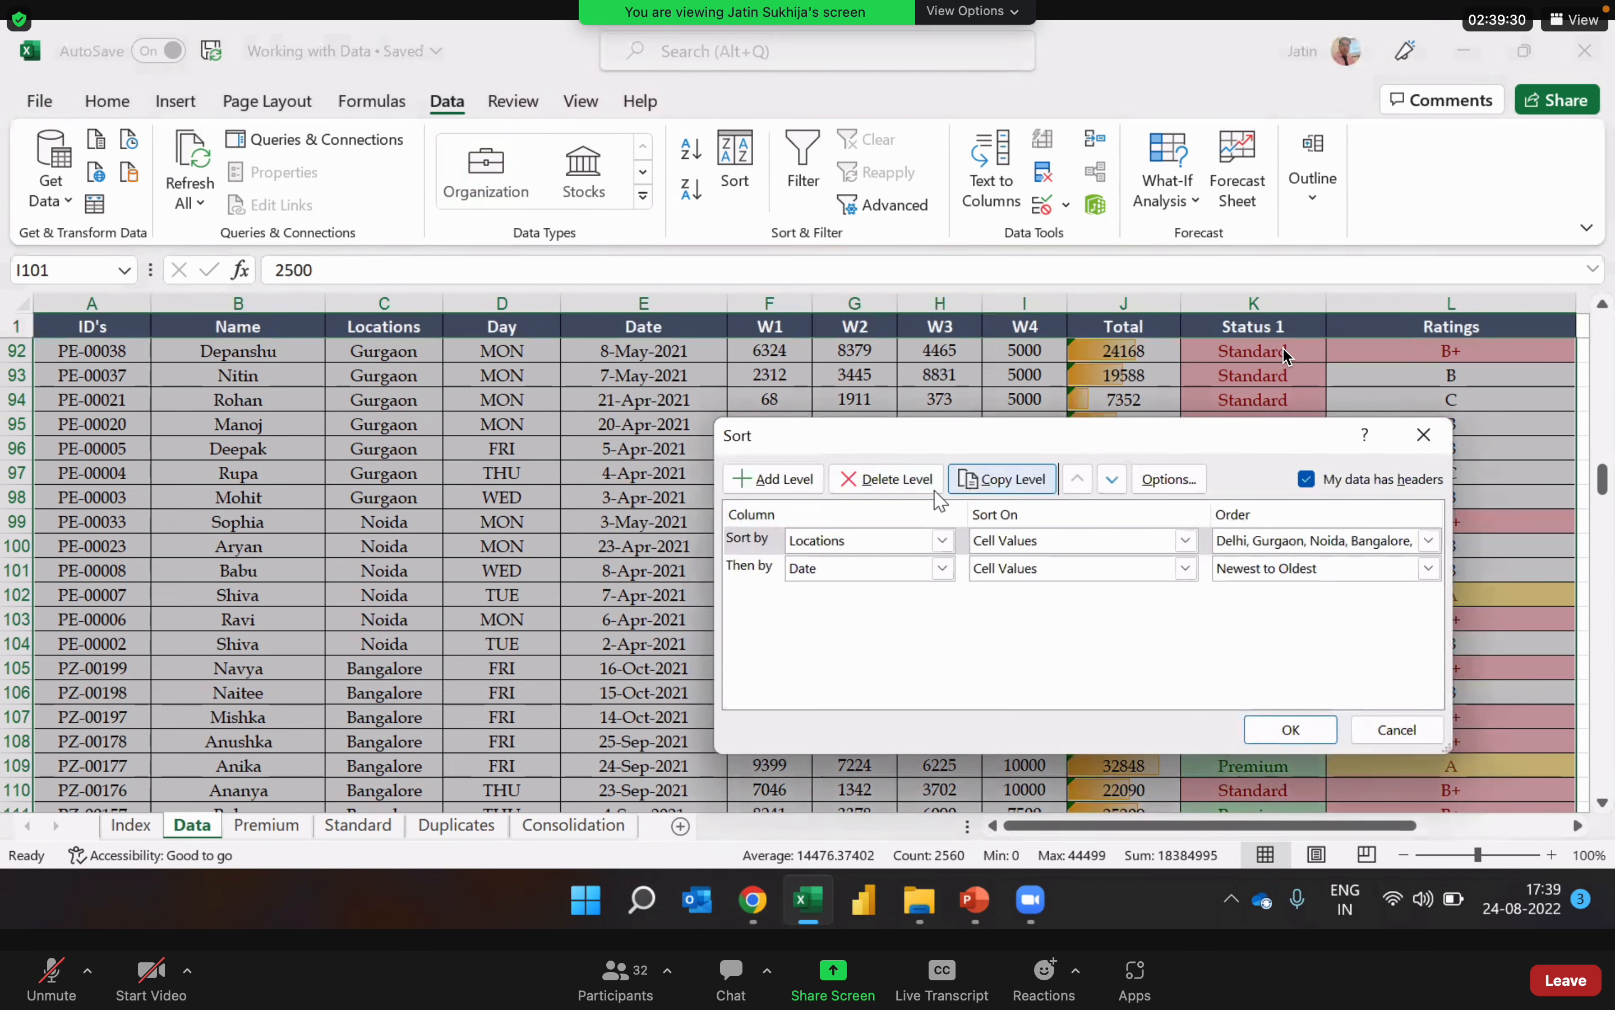
pyautogui.click(889, 479)
pyautogui.click(894, 480)
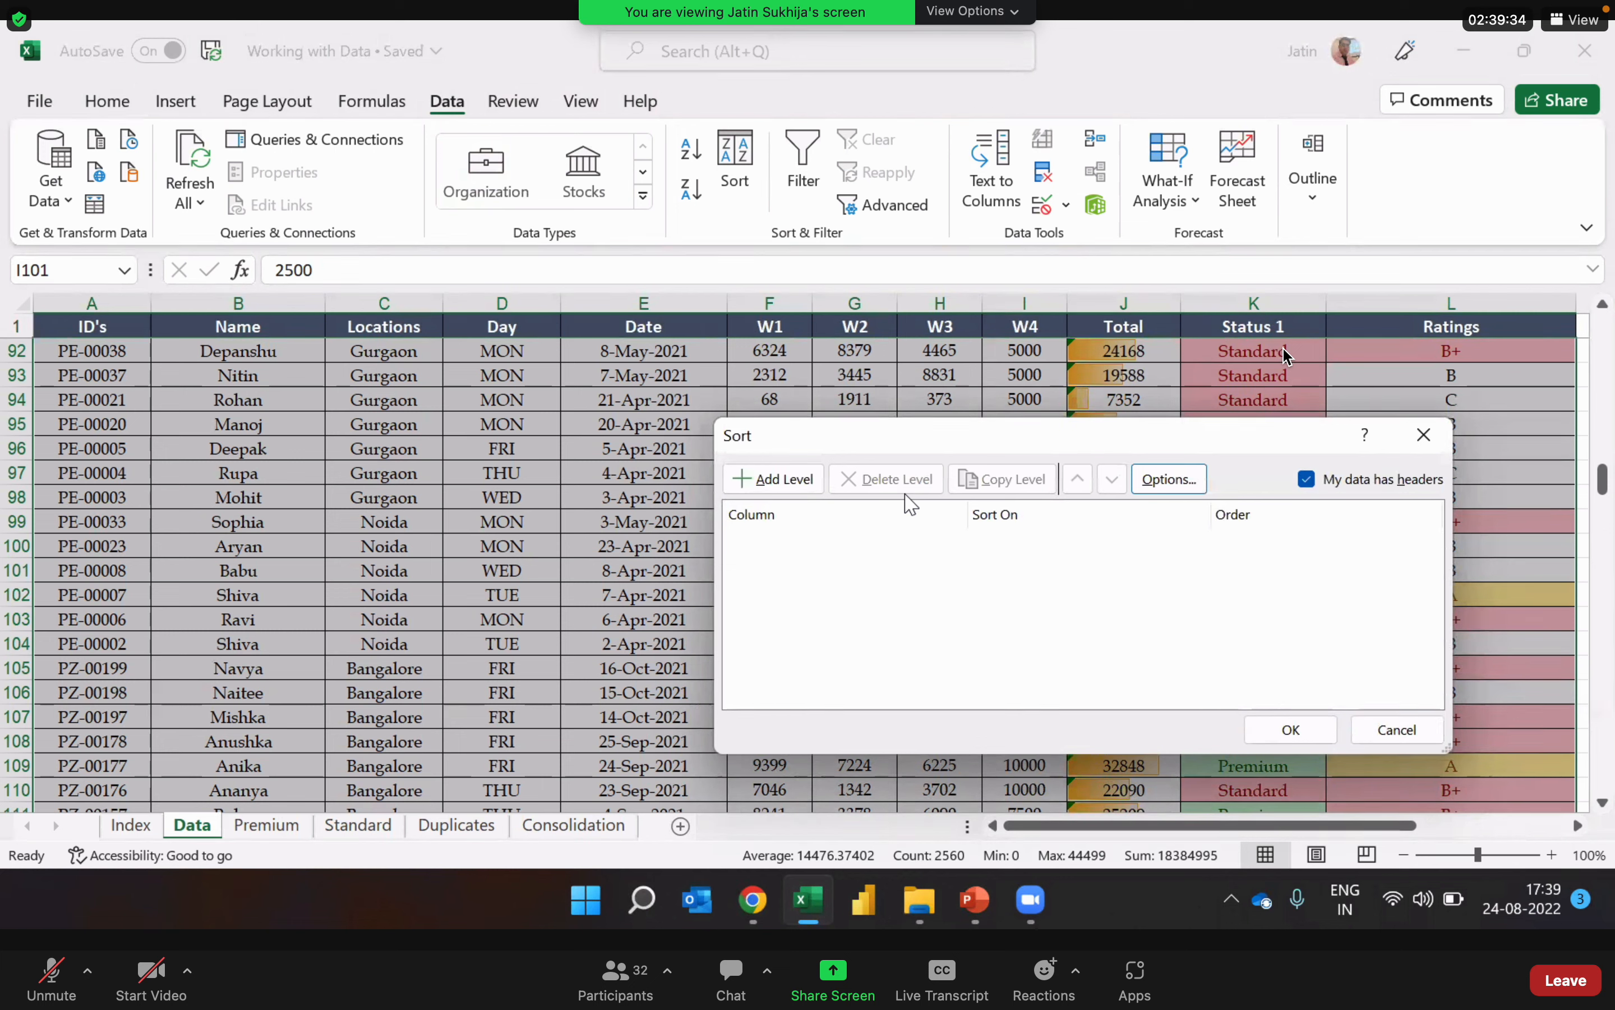
# Step: Add a sort level for the Status 1 column that sorts on Cell Color
pyautogui.click(787, 484)
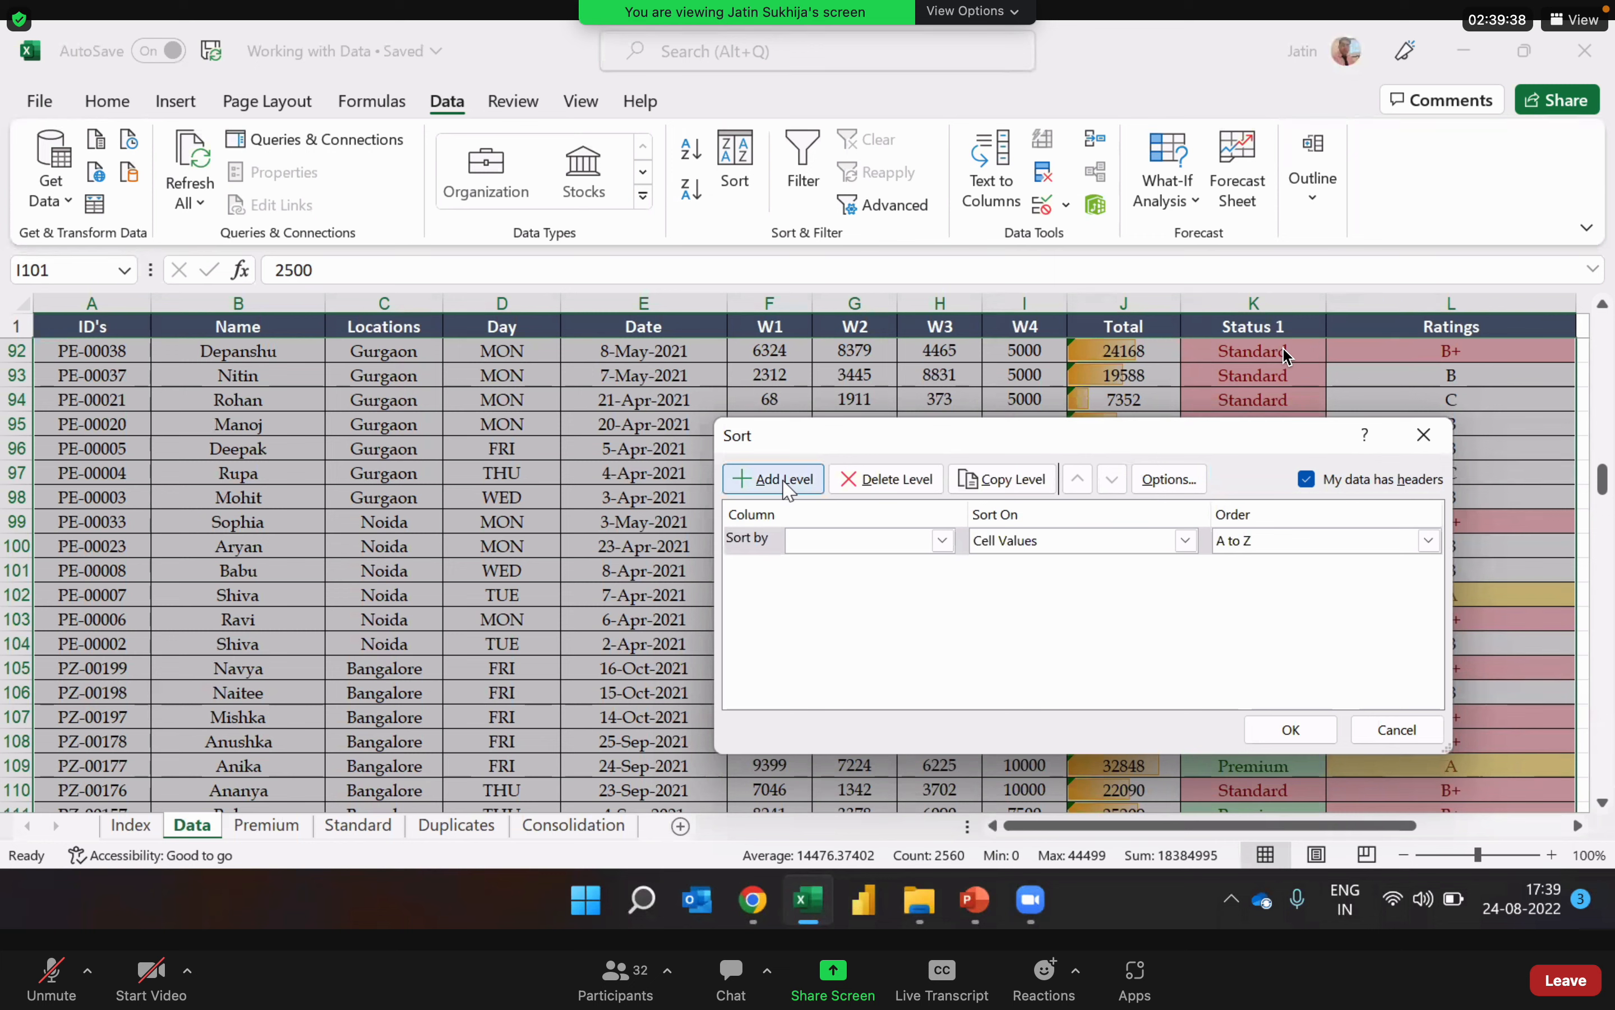
pyautogui.click(943, 540)
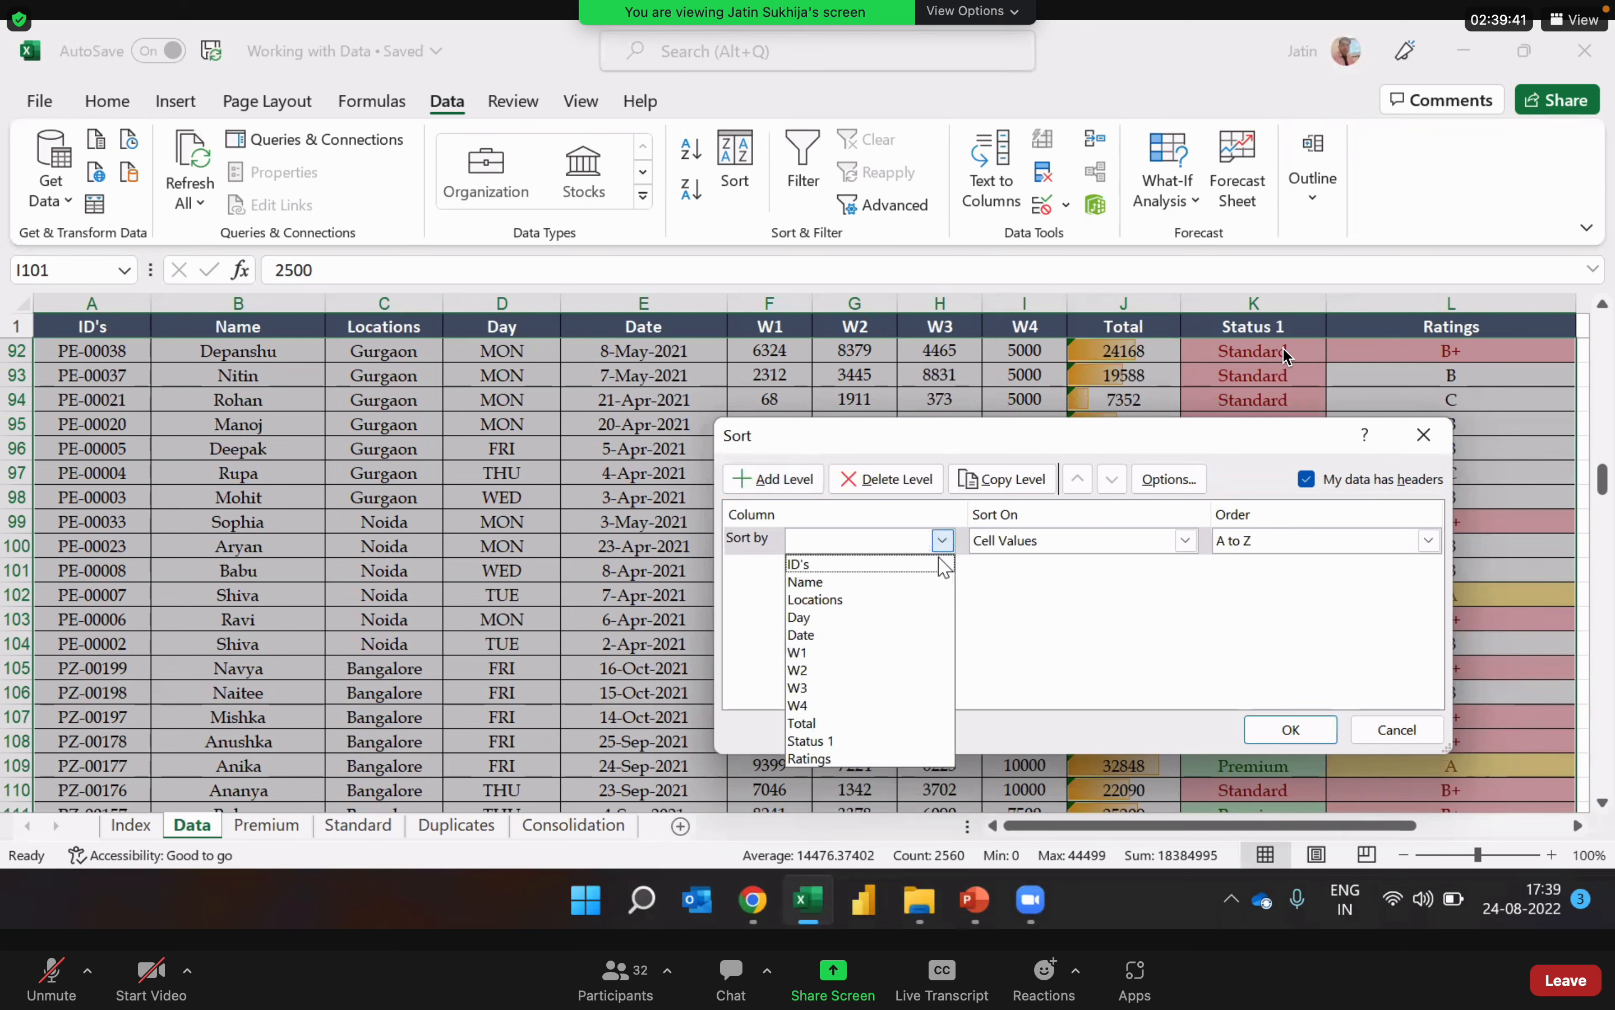
pyautogui.click(903, 748)
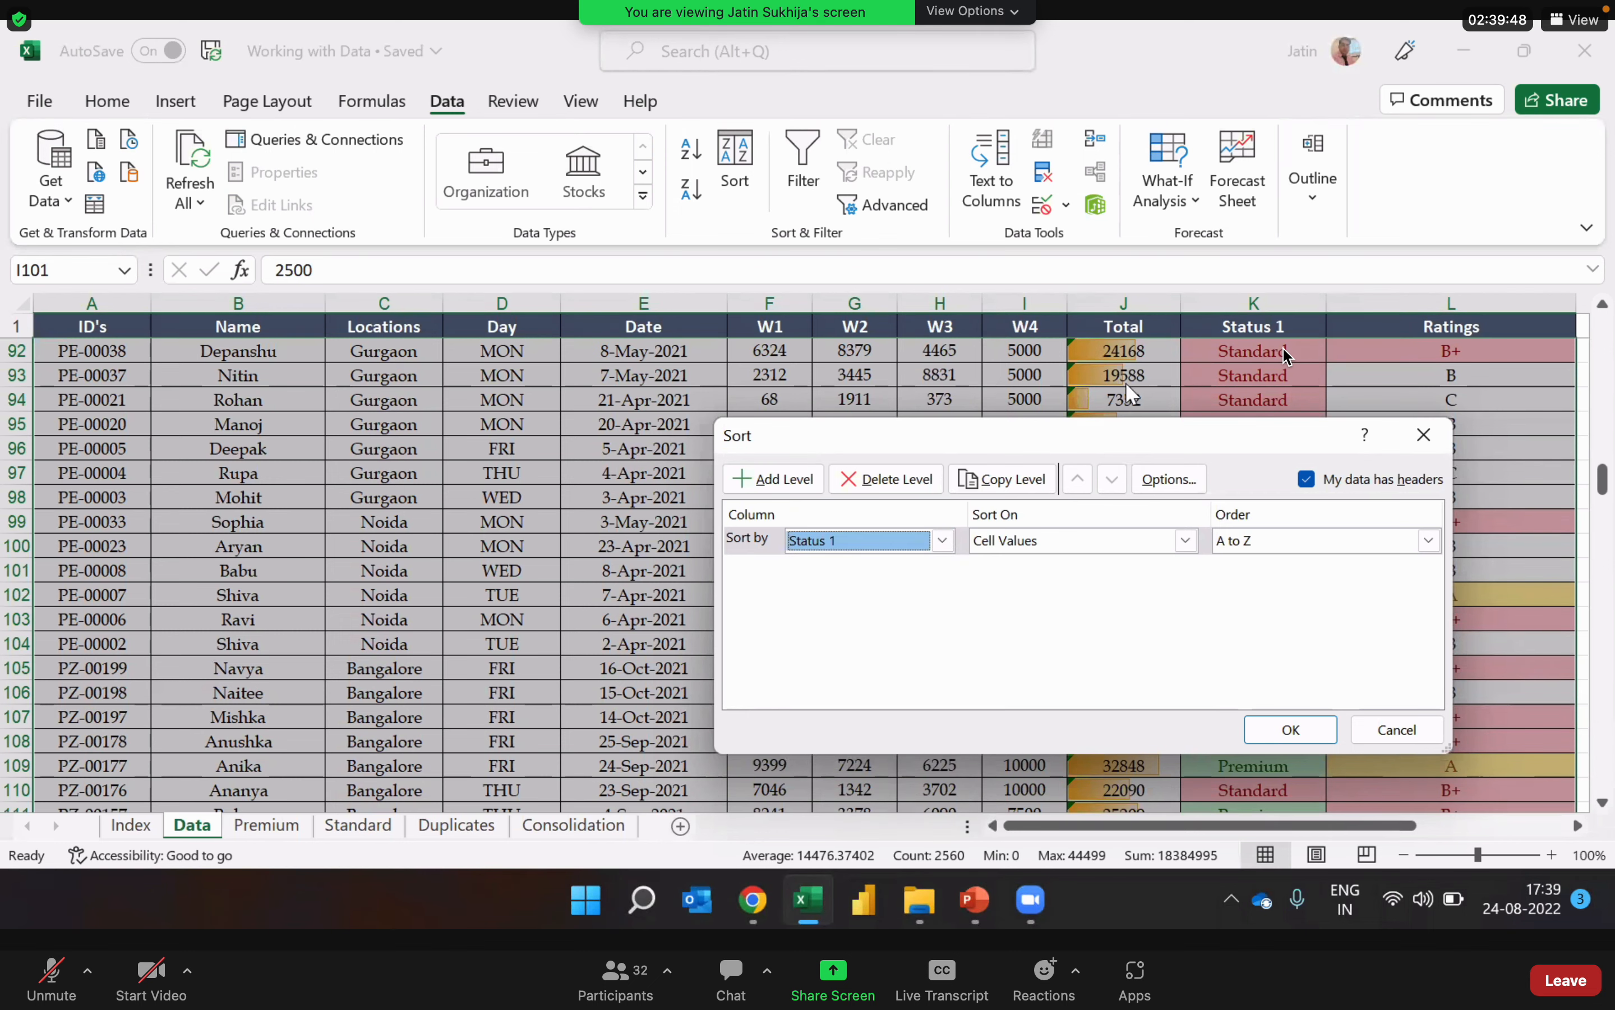
pyautogui.moveTo(1145, 446); pyautogui.dragTo(728, 327)
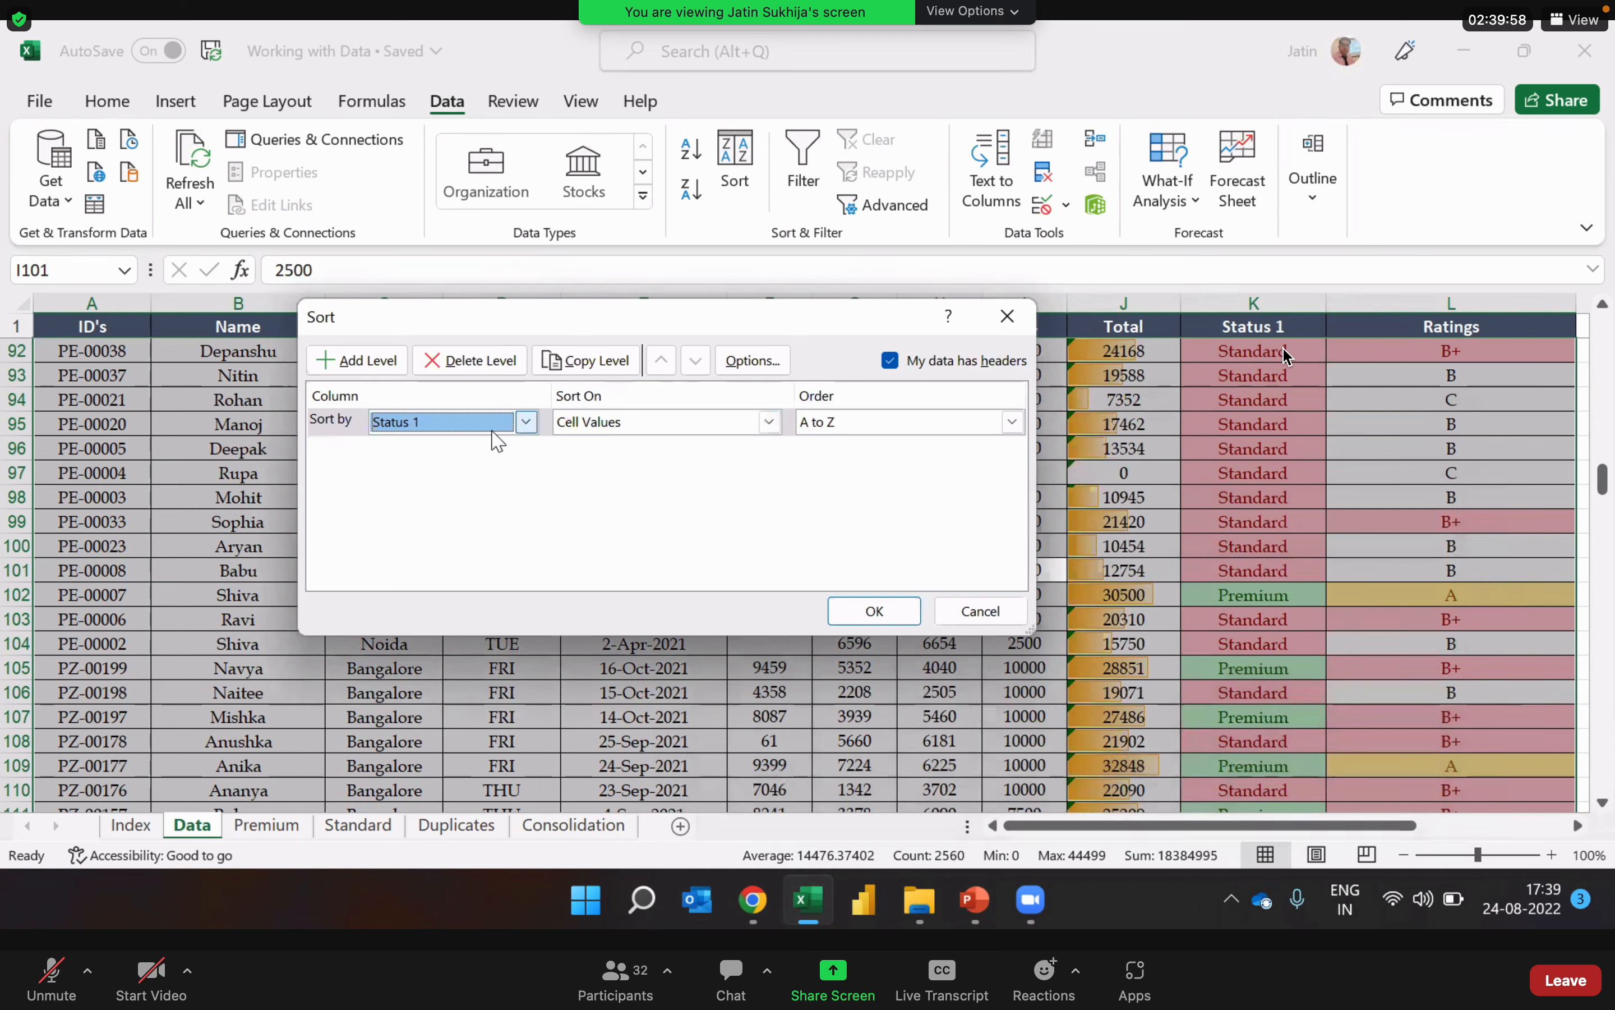
pyautogui.click(632, 425)
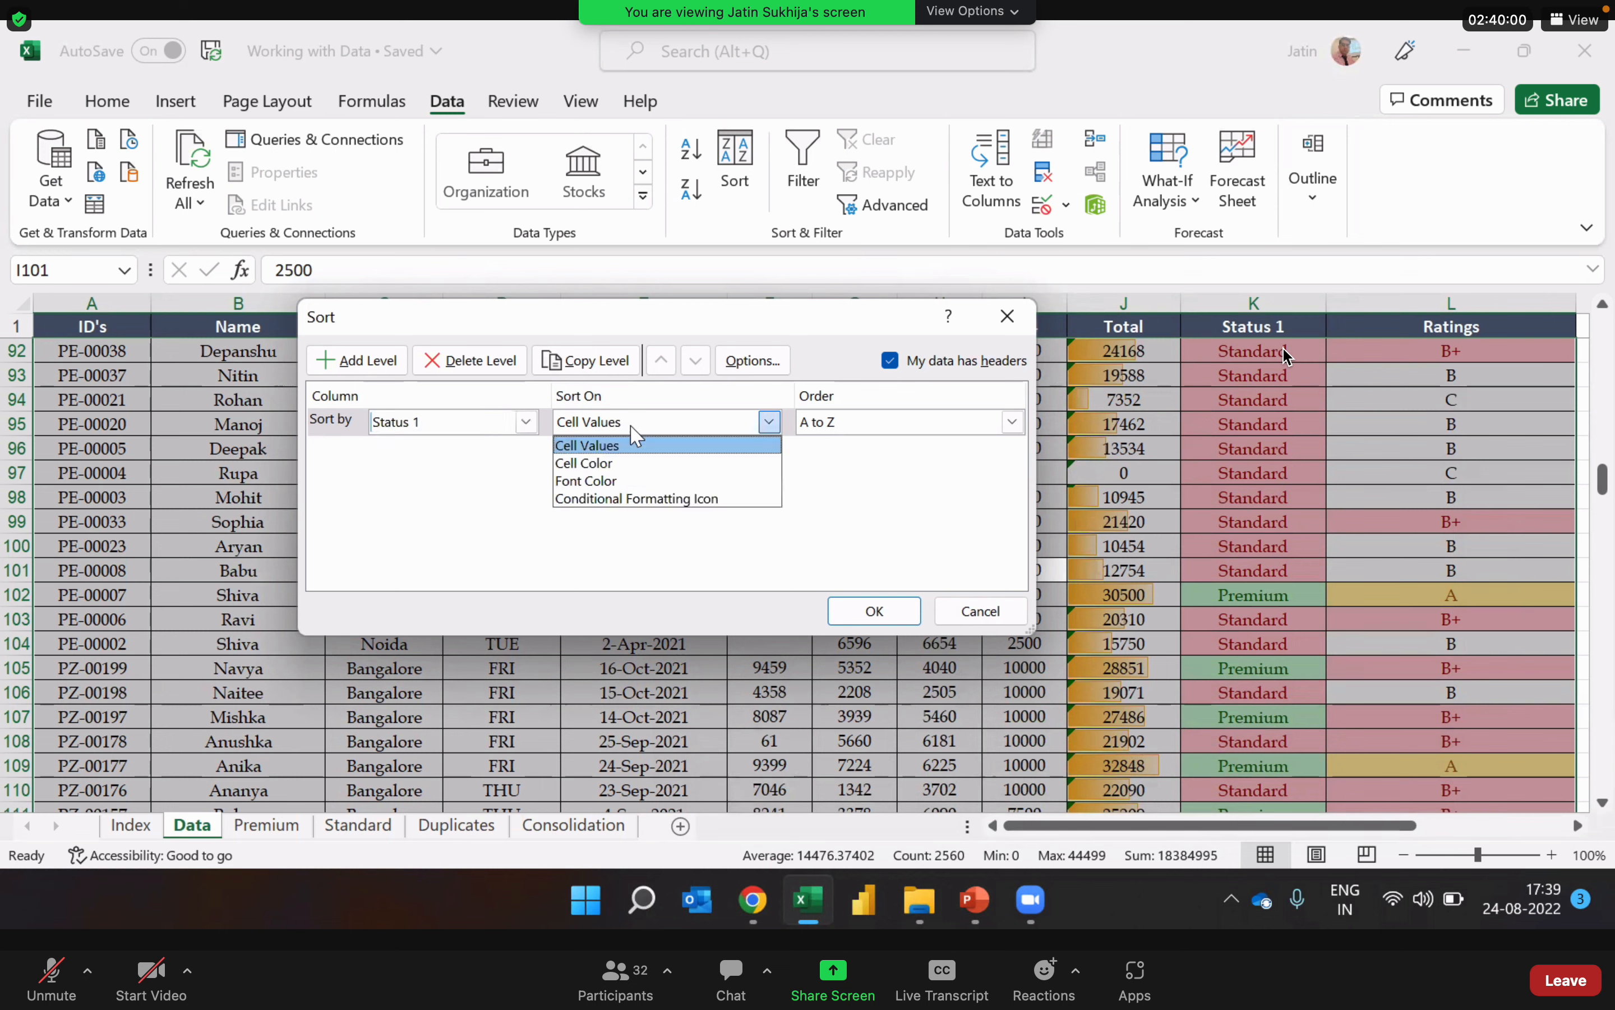
pyautogui.click(637, 462)
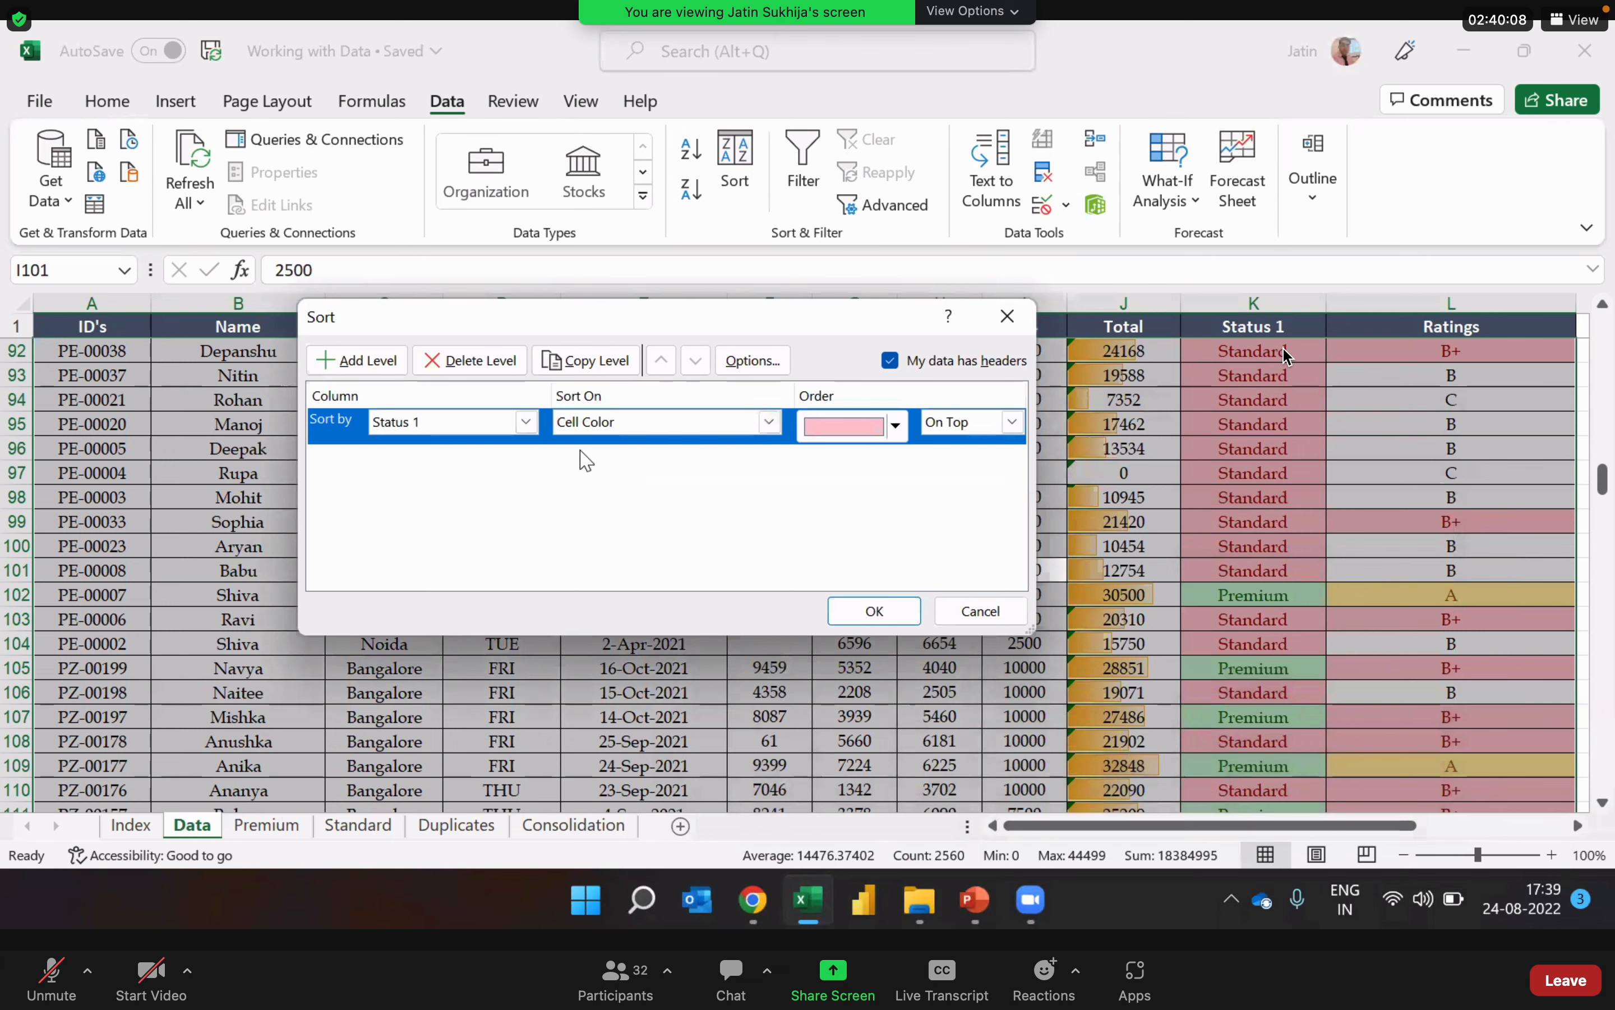
# Step: Set the Status 1 sort order to the green cell color On Top and apply the sort
pyautogui.click(899, 430)
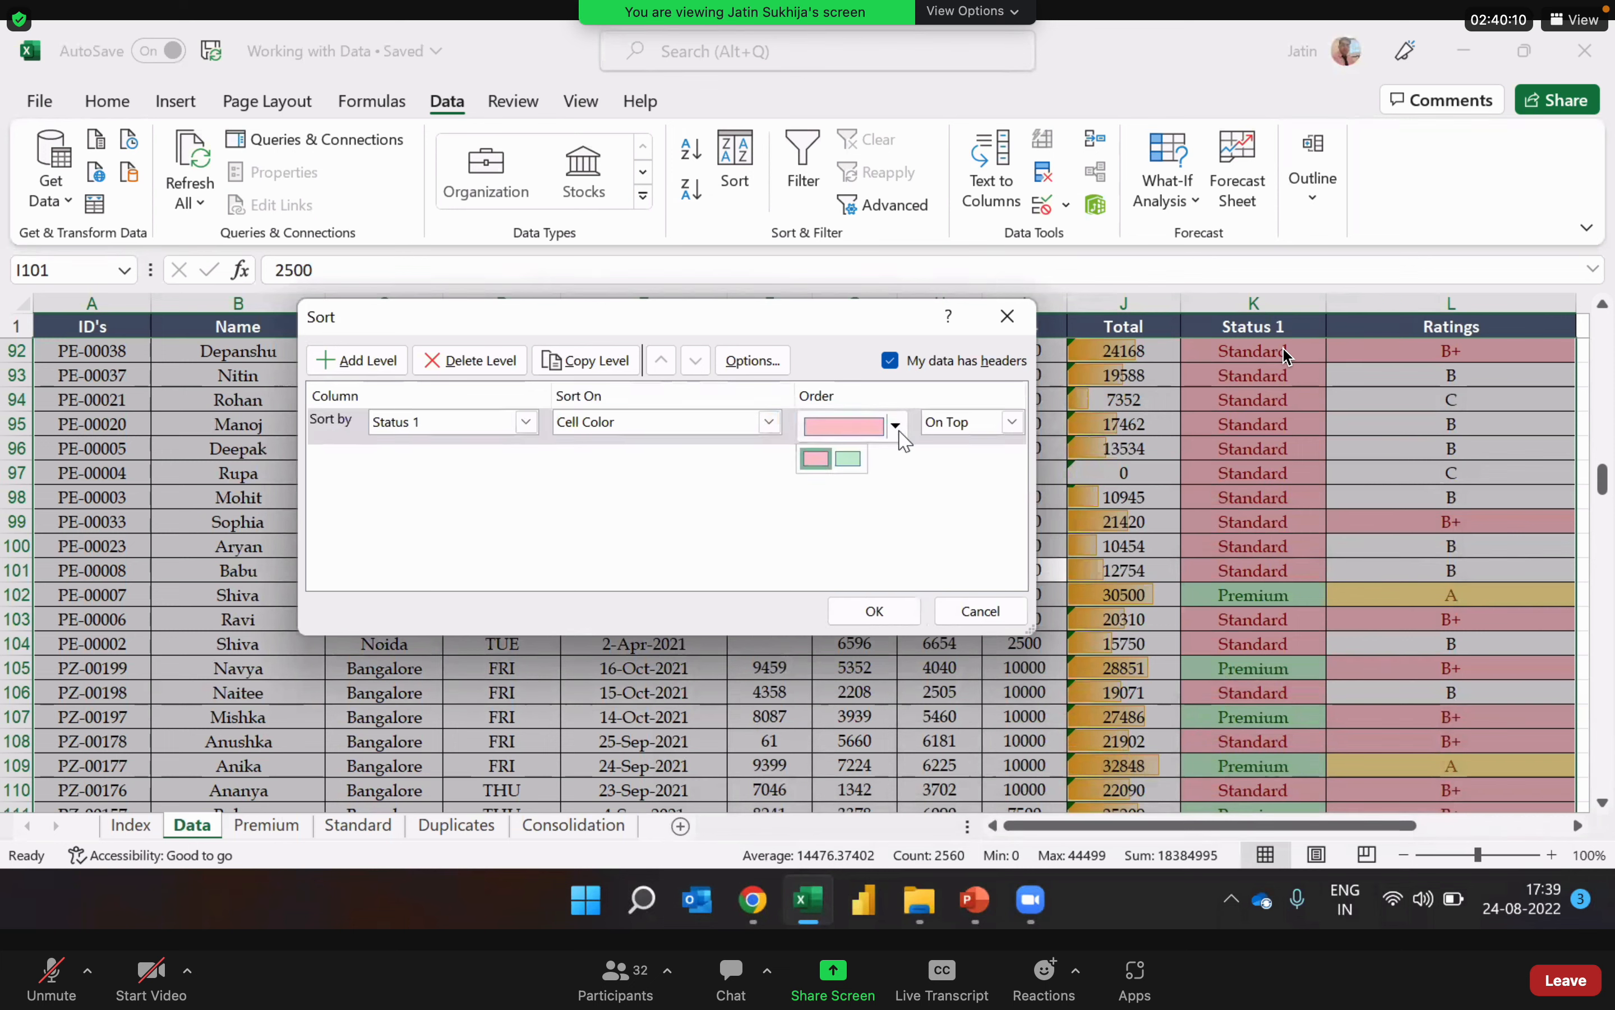
pyautogui.click(1022, 427)
pyautogui.click(1022, 428)
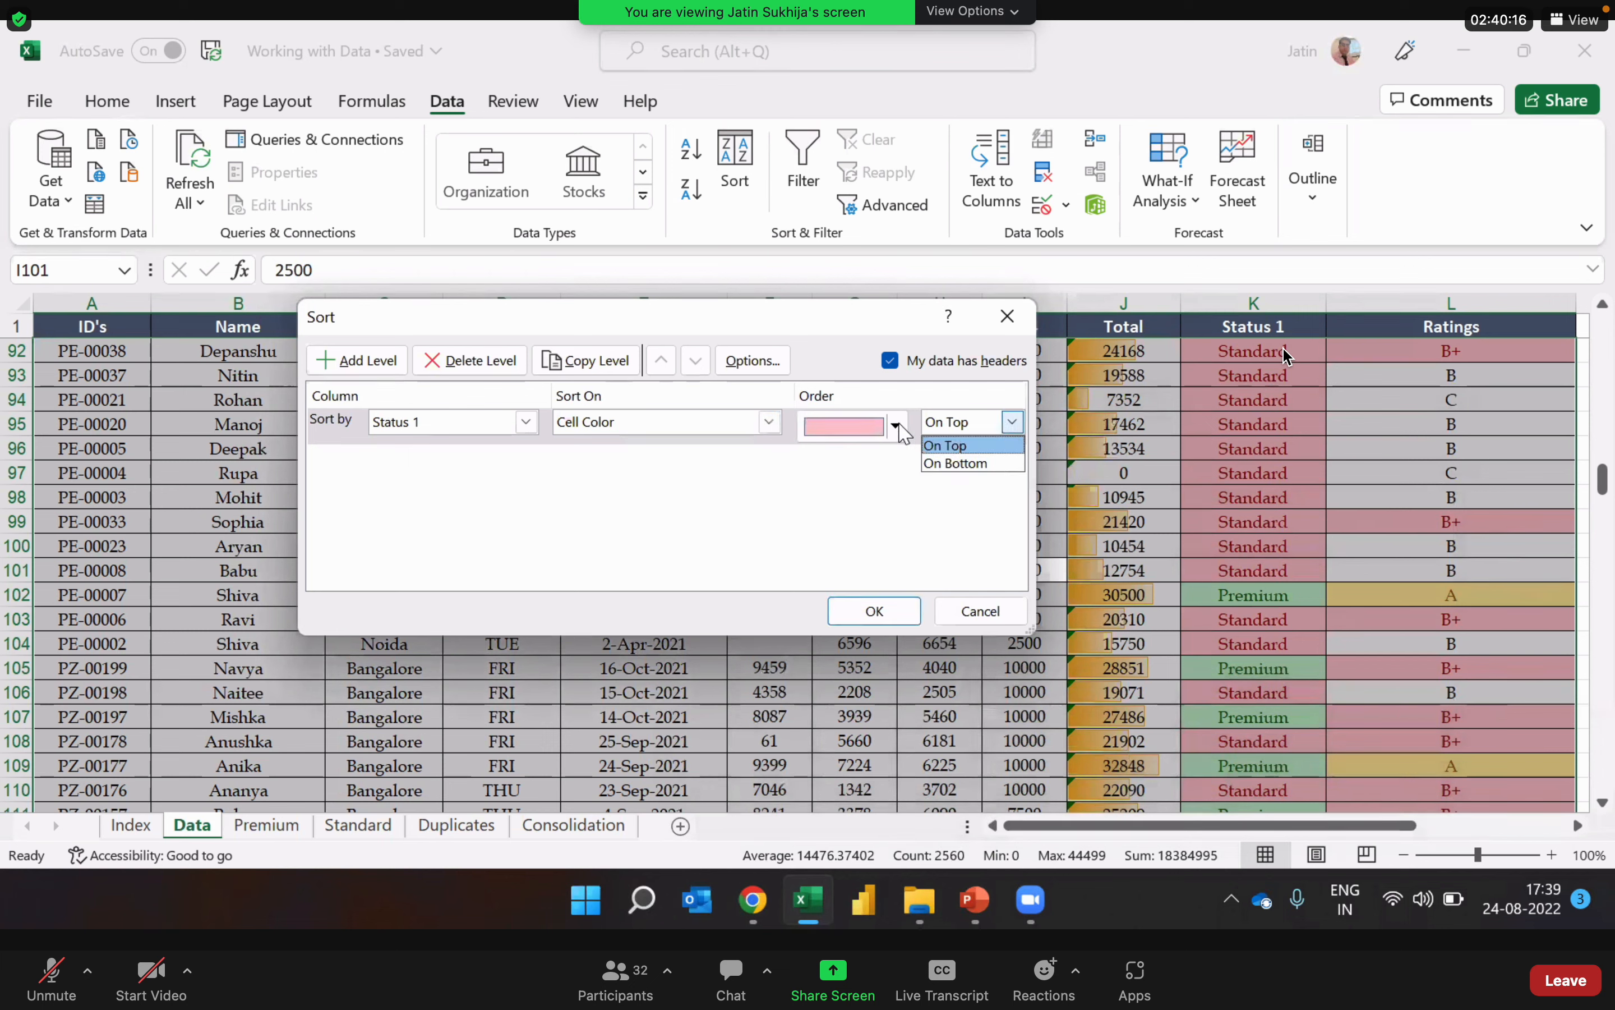
pyautogui.click(978, 448)
pyautogui.click(896, 425)
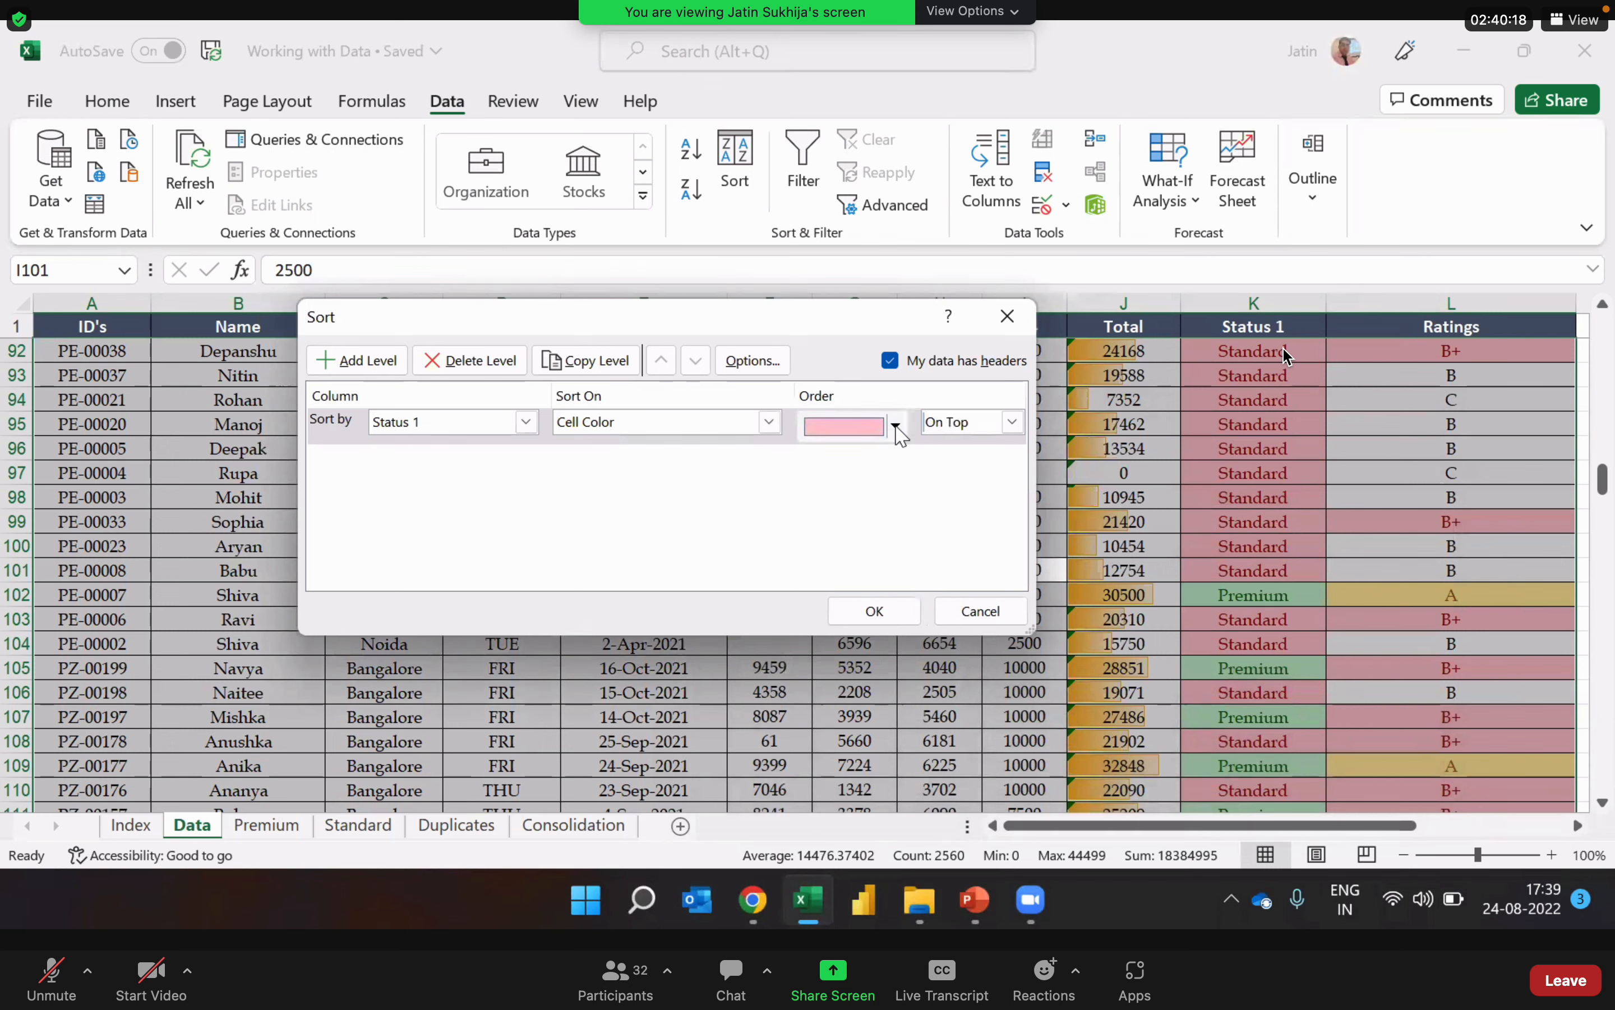
pyautogui.click(850, 460)
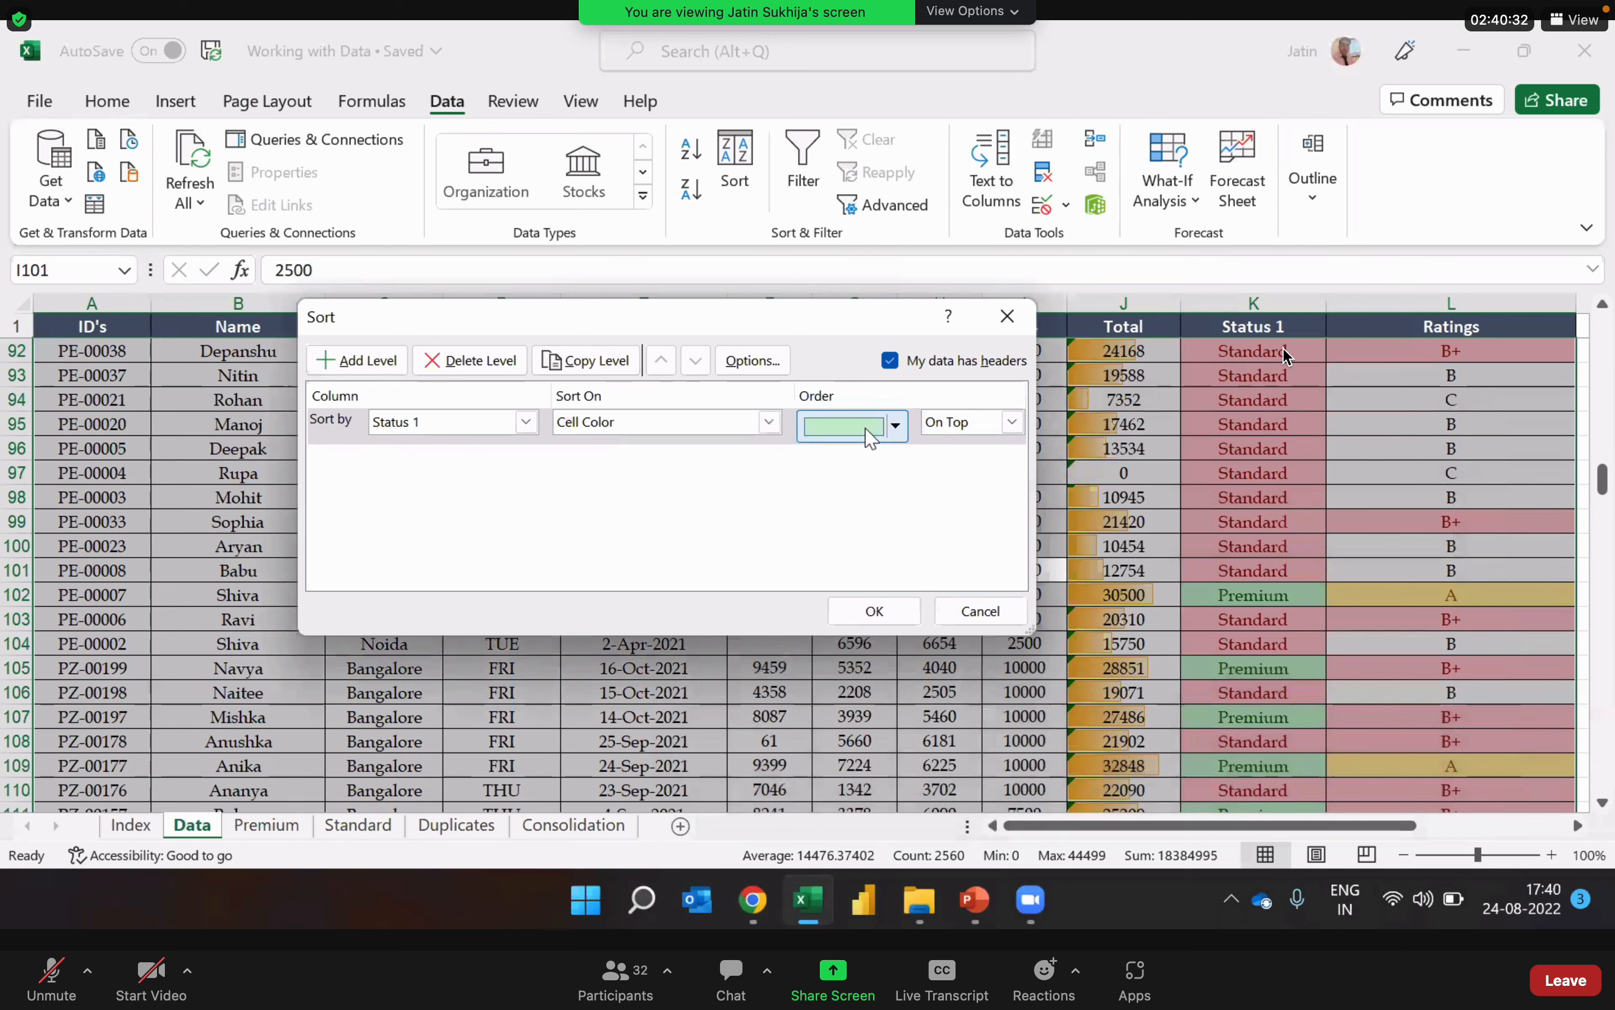
pyautogui.click(899, 620)
# Step: Examine the color order in the Status 1 column from the first record downward
pyautogui.moveTo(1605, 498); pyautogui.dragTo(1605, 280)
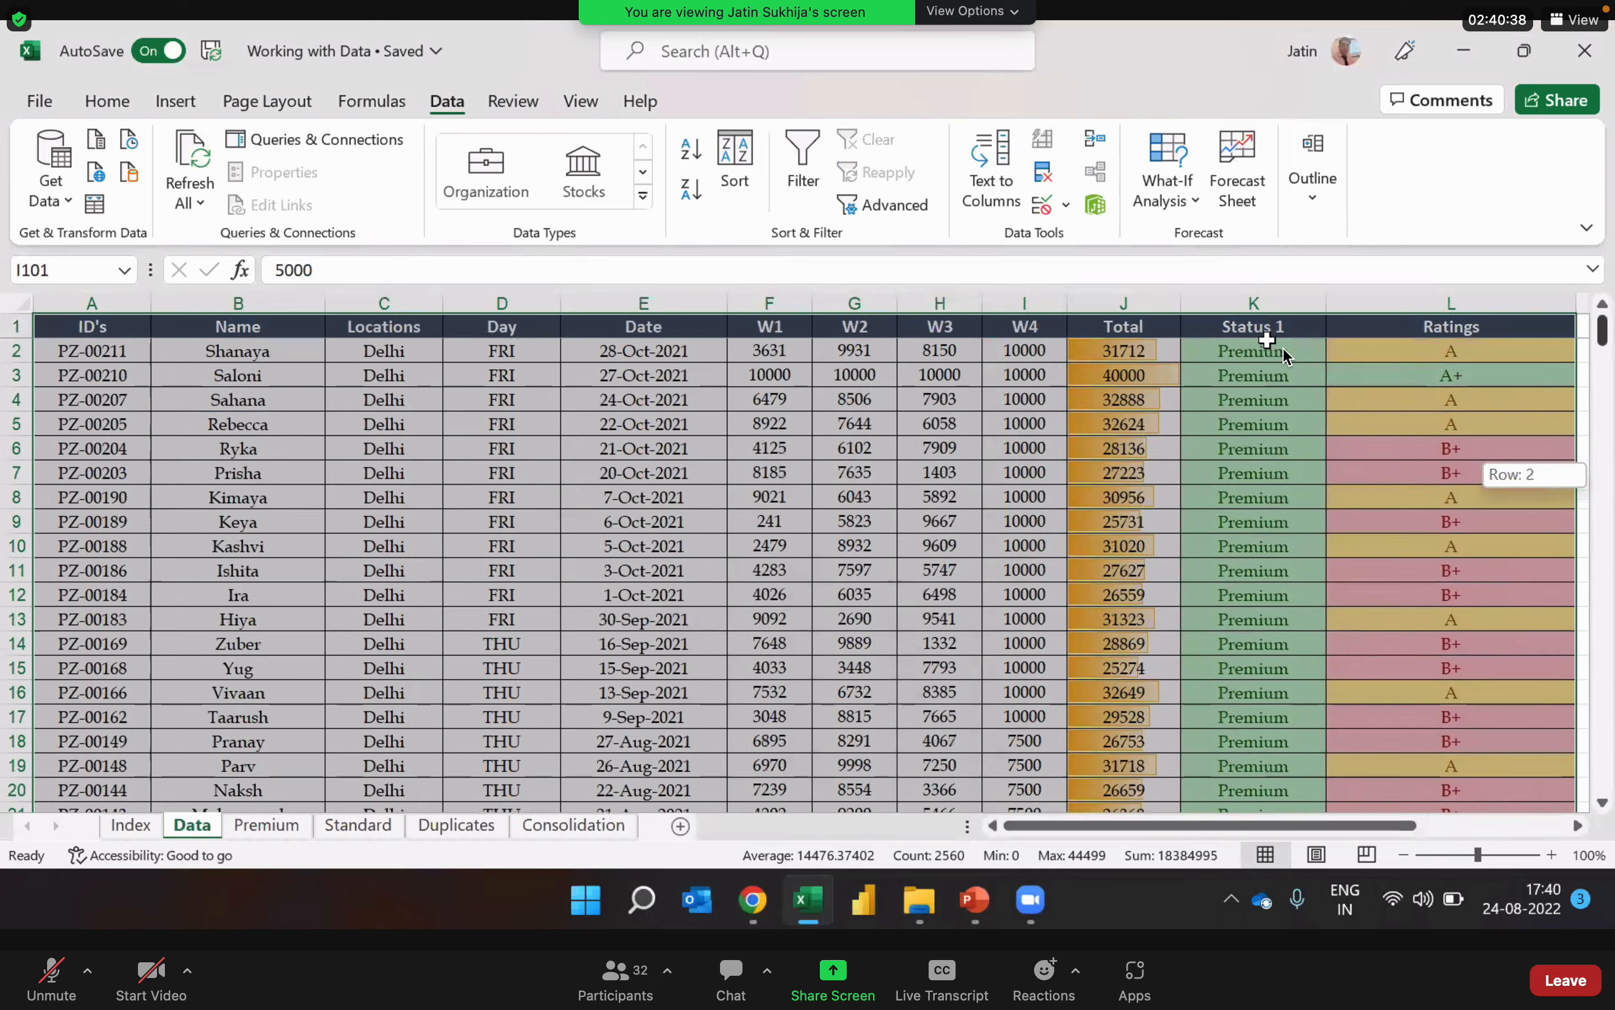
pyautogui.click(1269, 351)
pyautogui.press('Down')
pyautogui.press('Down')
pyautogui.press('Down')
pyautogui.press('Down')
pyautogui.press('Down')
pyautogui.press('Down')
pyautogui.press('Down')
pyautogui.press('Down')
pyautogui.press('Down')
pyautogui.press('Down')
pyautogui.press('Down')
pyautogui.press('Down')
pyautogui.press('Down')
pyautogui.press('Down')
pyautogui.press('Down')
pyautogui.press('Down')
pyautogui.press('Down')
pyautogui.press('Down')
pyautogui.press('Down')
pyautogui.press('Down')
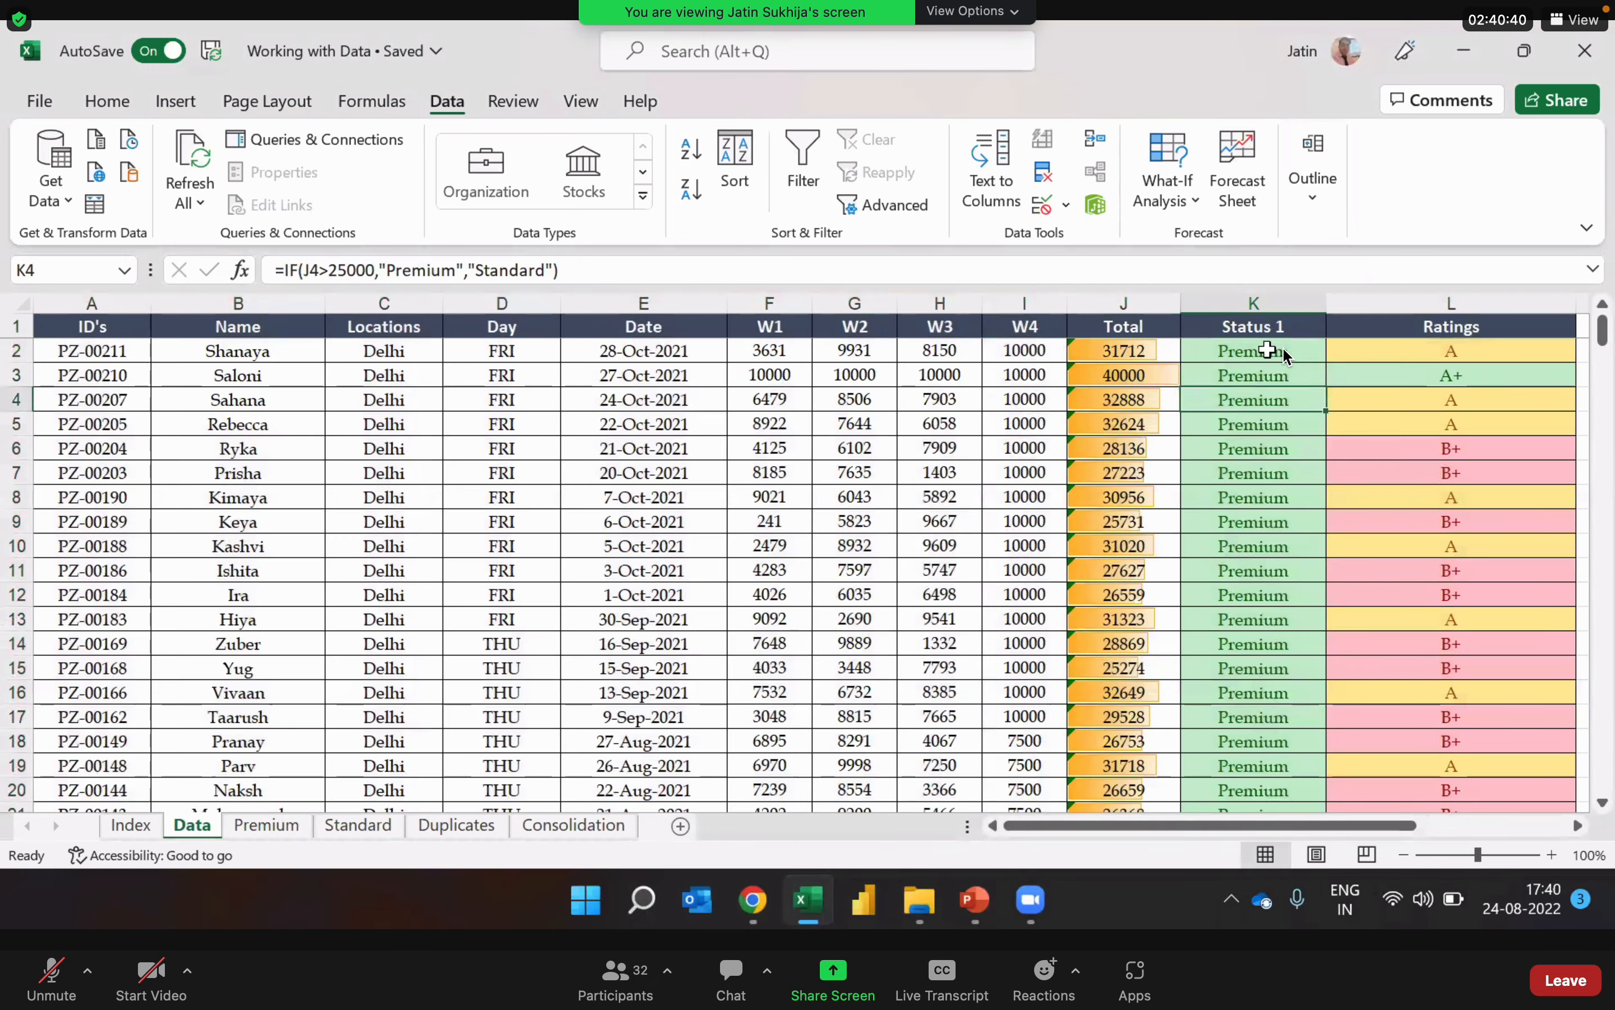
pyautogui.press('Down')
pyautogui.press('Down')
pyautogui.press('Down')
pyautogui.press('Down')
pyautogui.press('Down')
pyautogui.press('Down')
pyautogui.press('Down')
pyautogui.press('Down')
pyautogui.press('Down')
pyautogui.press('Down')
pyautogui.press('Down')
pyautogui.press('Down')
pyautogui.press('Down')
pyautogui.press('Down')
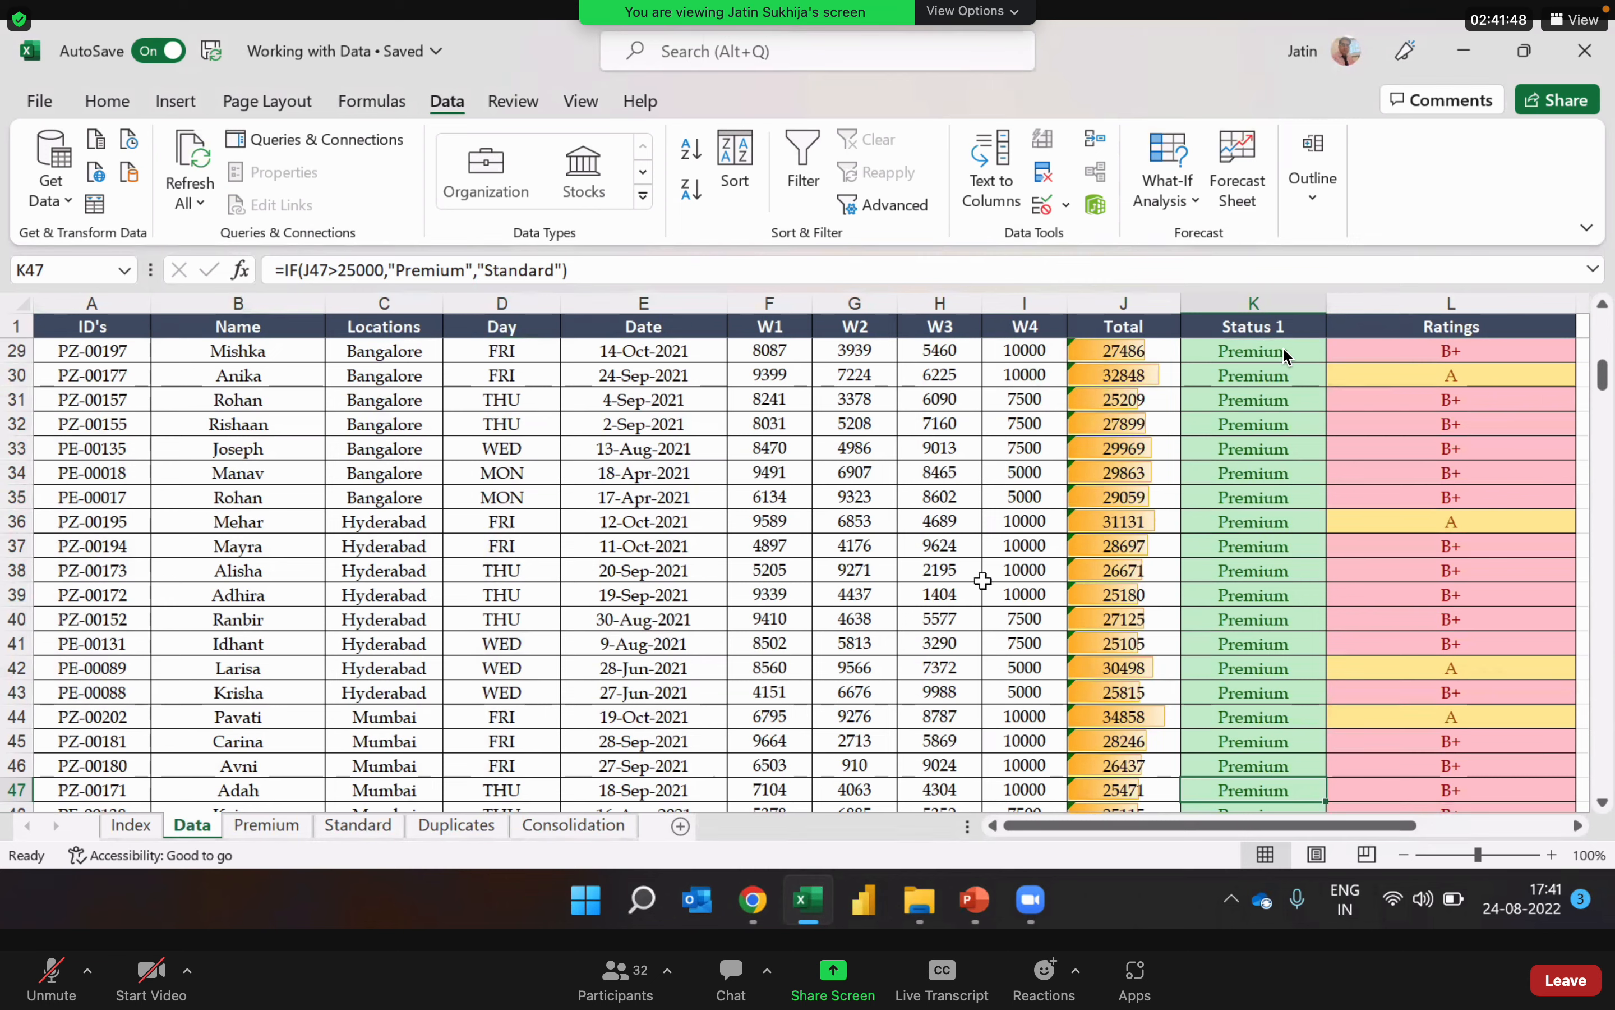
# Step: Turn on filters for the data table and filter Locations to Delhi, Gurgaon and Noida
pyautogui.click(765, 566)
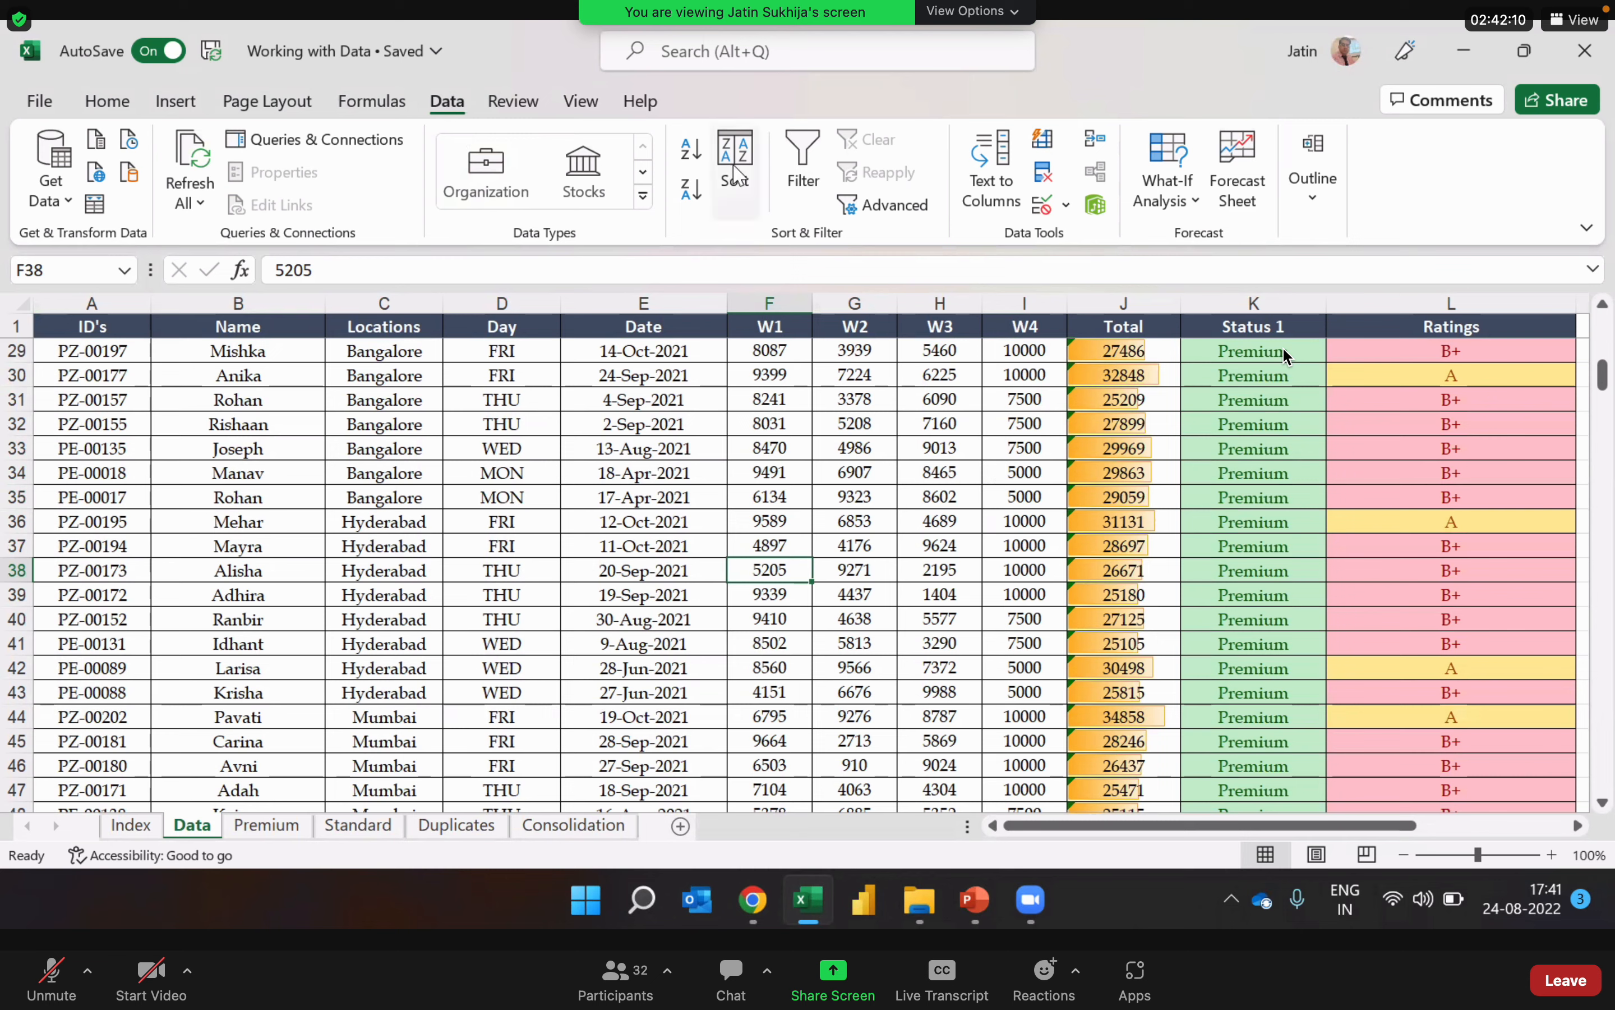
pyautogui.click(810, 179)
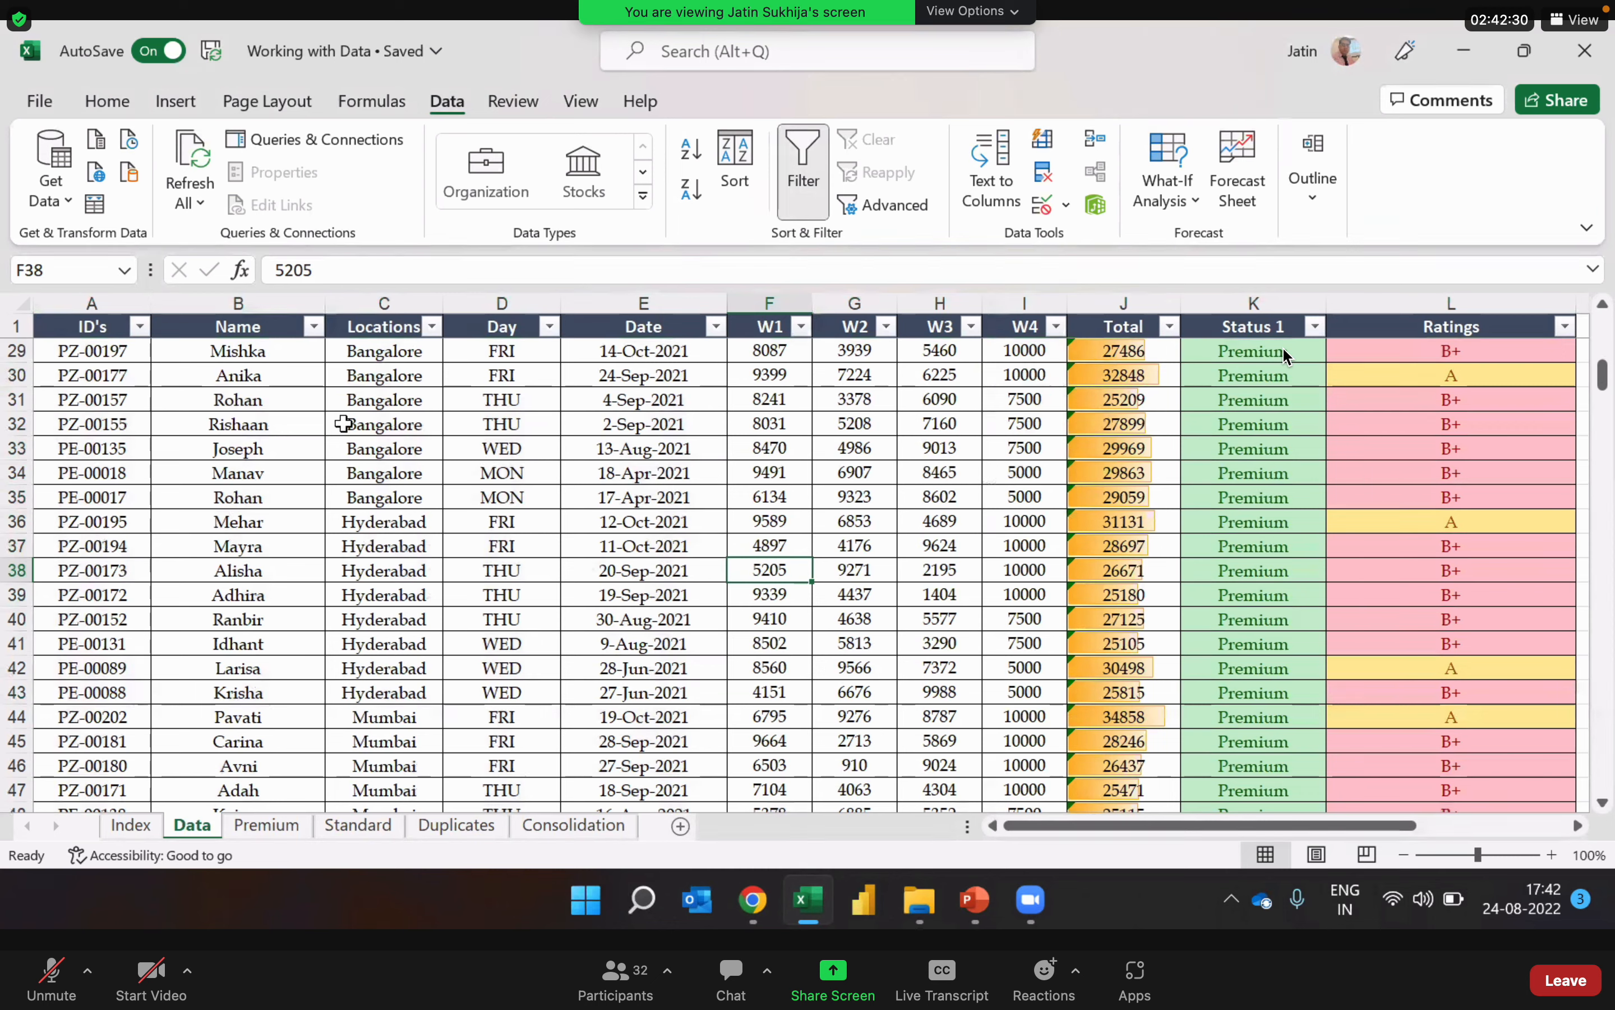
pyautogui.click(433, 327)
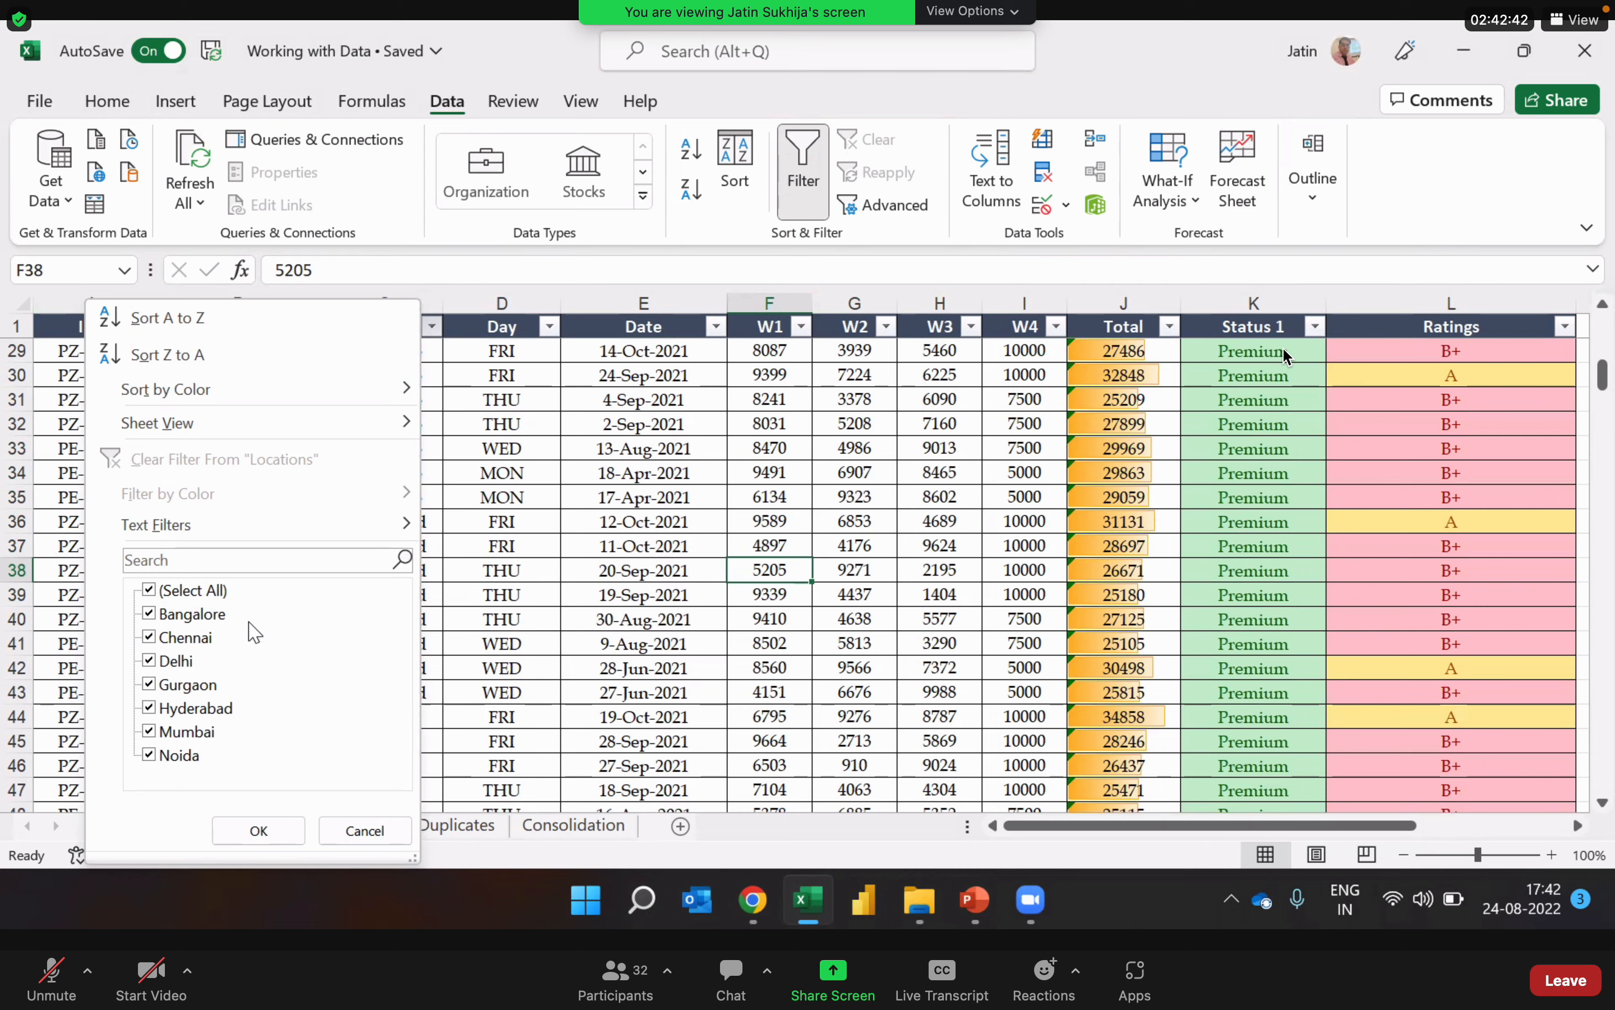
pyautogui.click(150, 591)
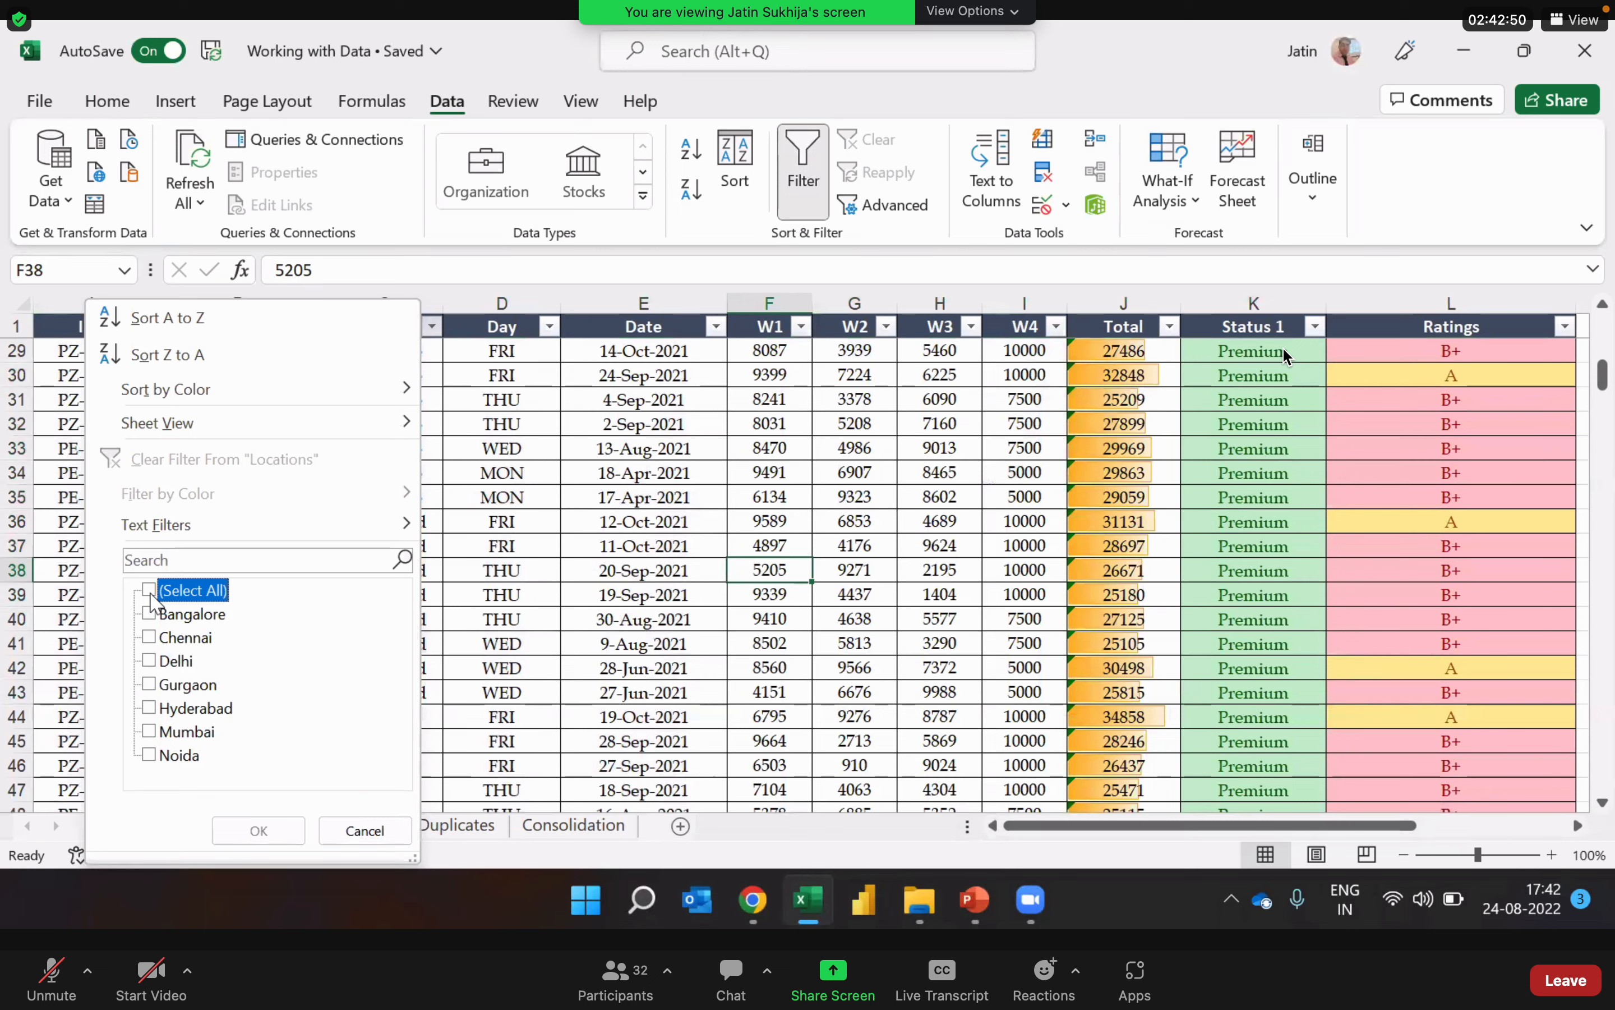
pyautogui.click(150, 662)
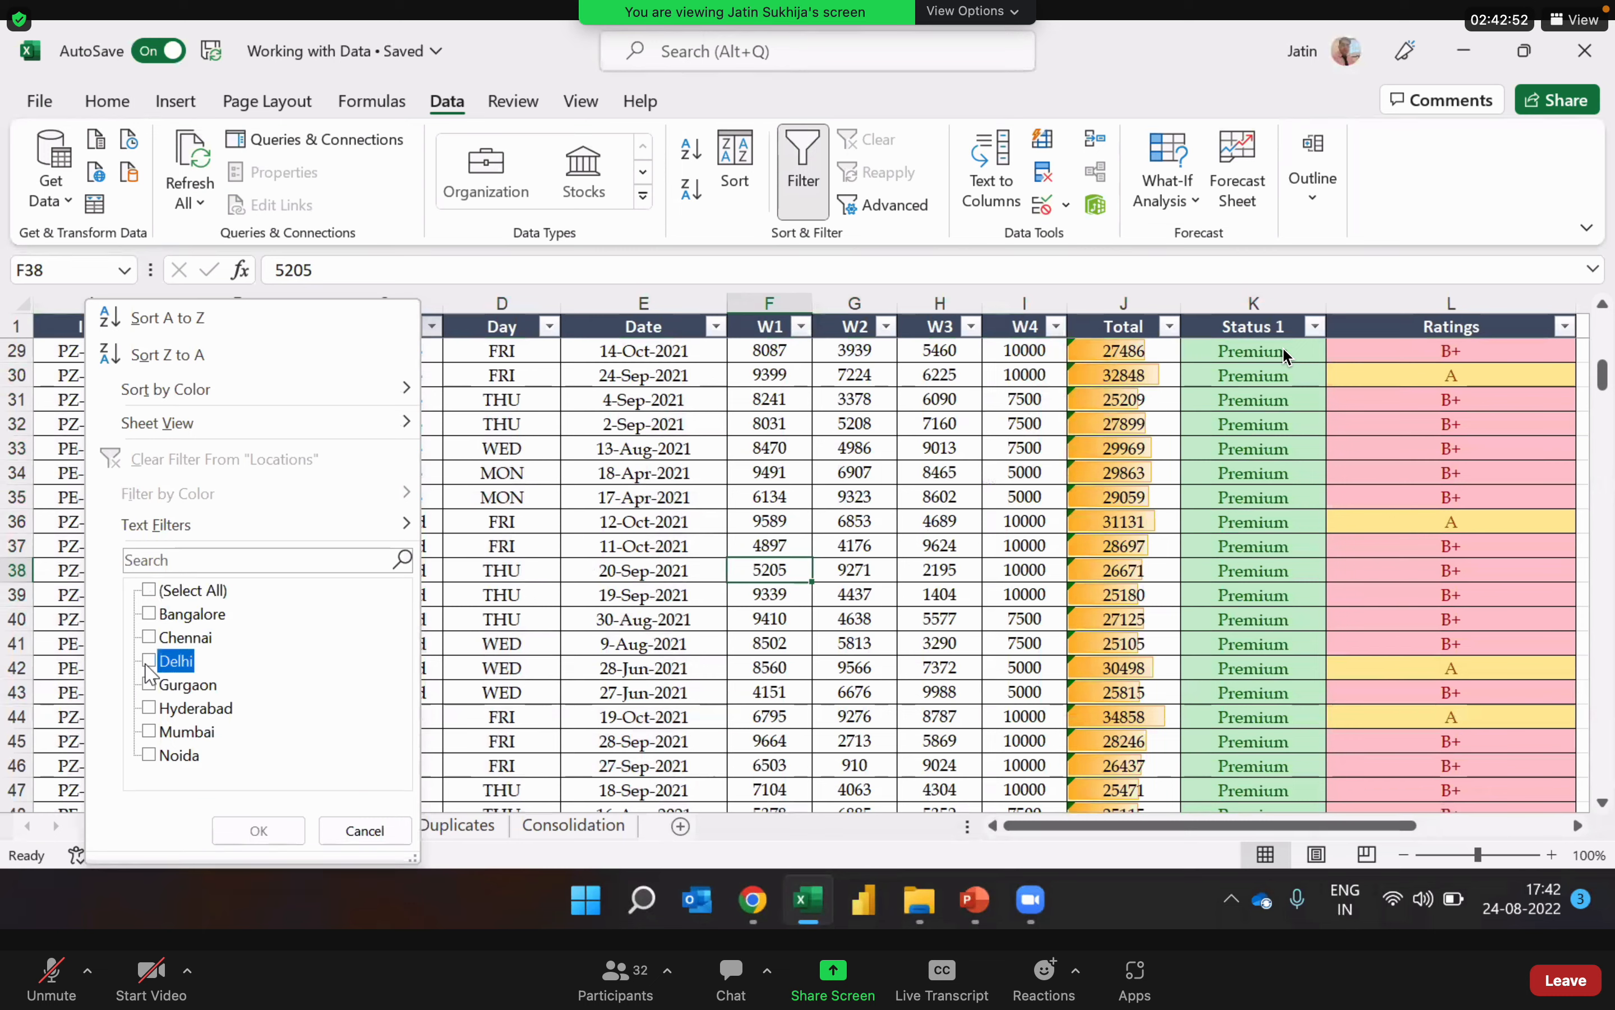
pyautogui.click(152, 681)
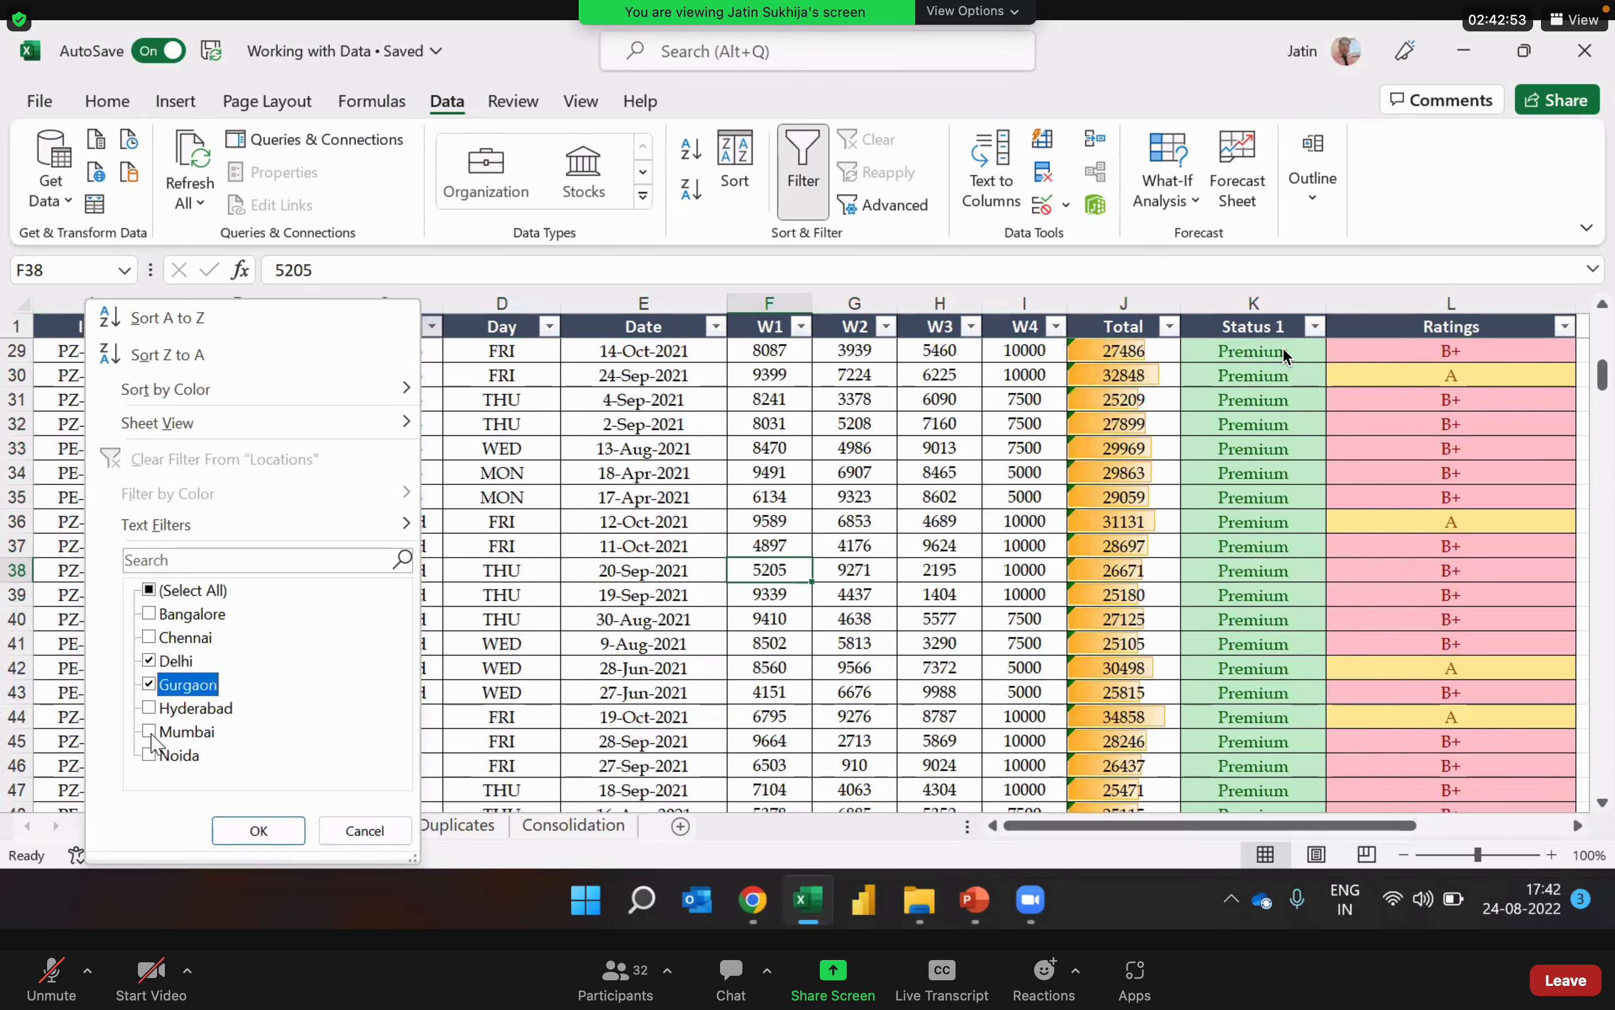
pyautogui.click(149, 763)
pyautogui.click(150, 763)
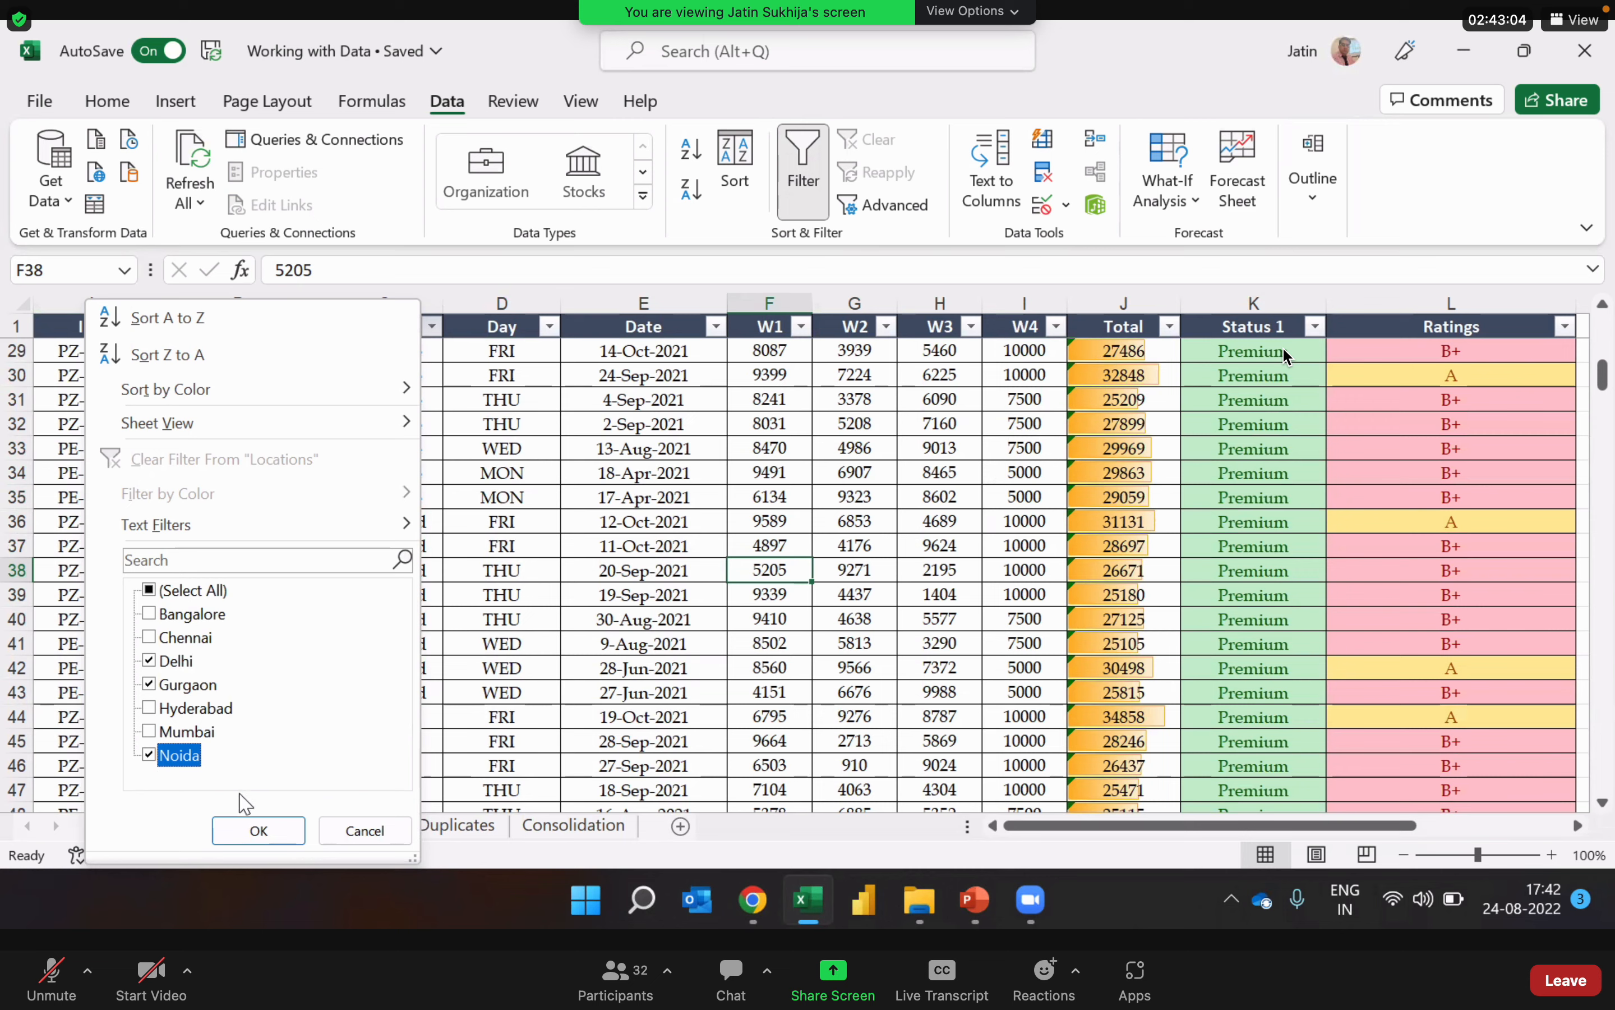
pyautogui.click(259, 830)
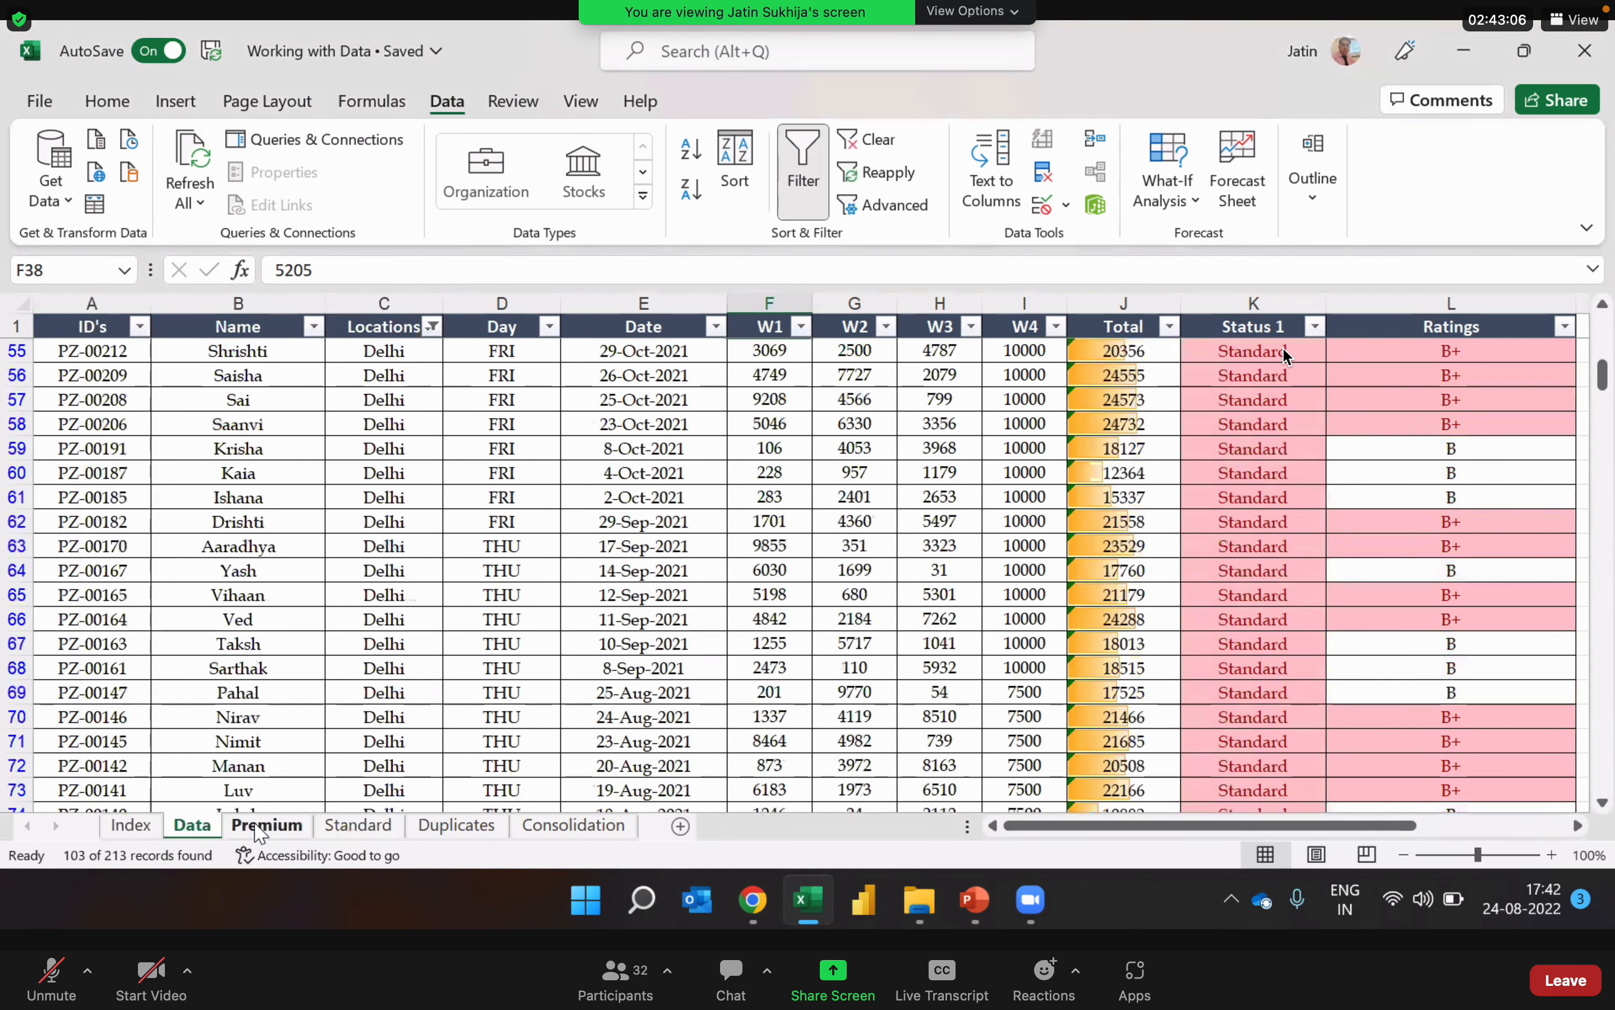
# Step: Sort the filtered records by Locations from Z to A using the column's filter options
pyautogui.click(406, 425)
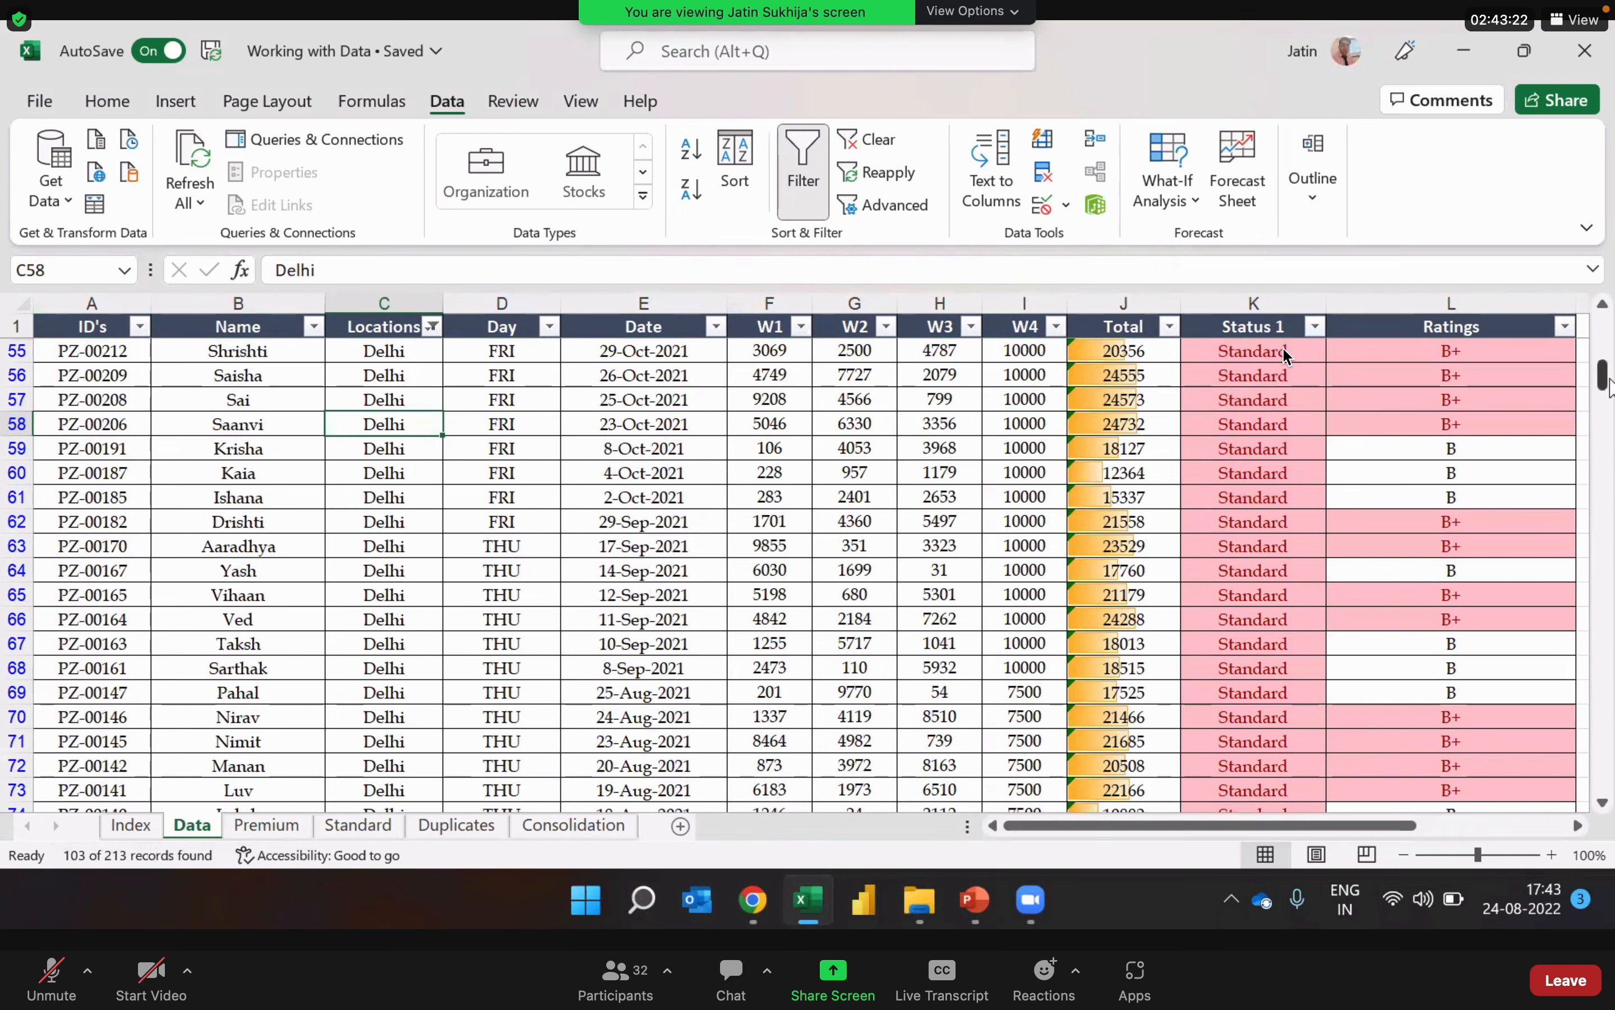
pyautogui.moveTo(1603, 385); pyautogui.dragTo(1602, 343)
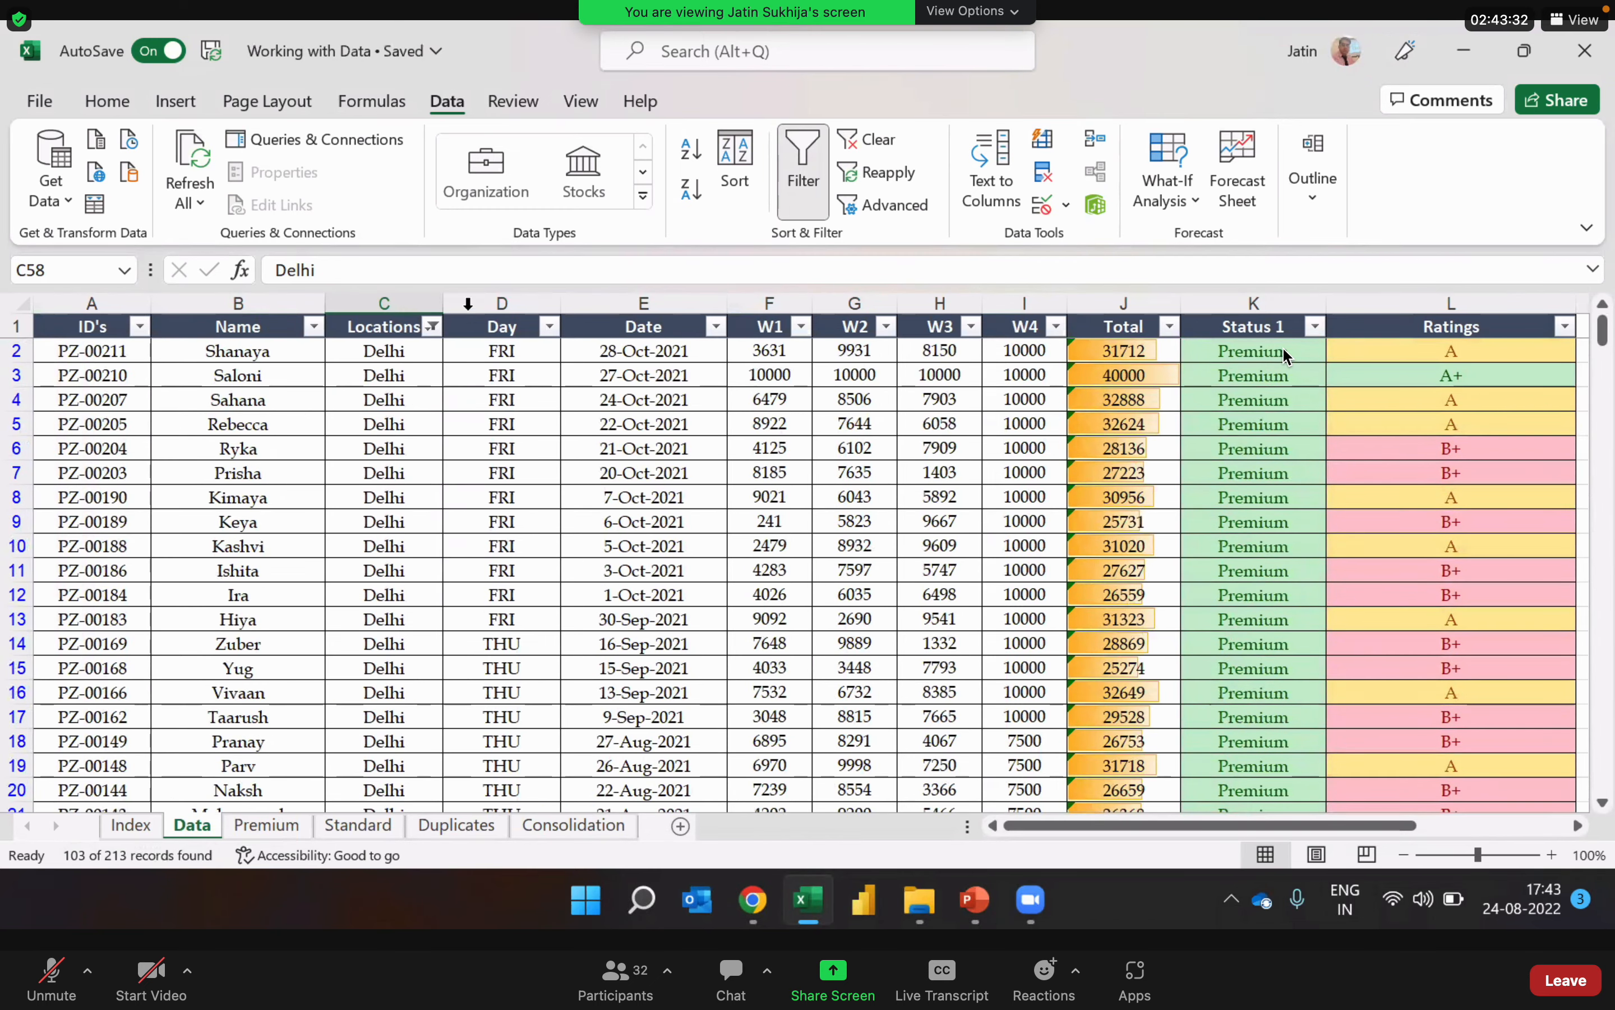
pyautogui.click(435, 328)
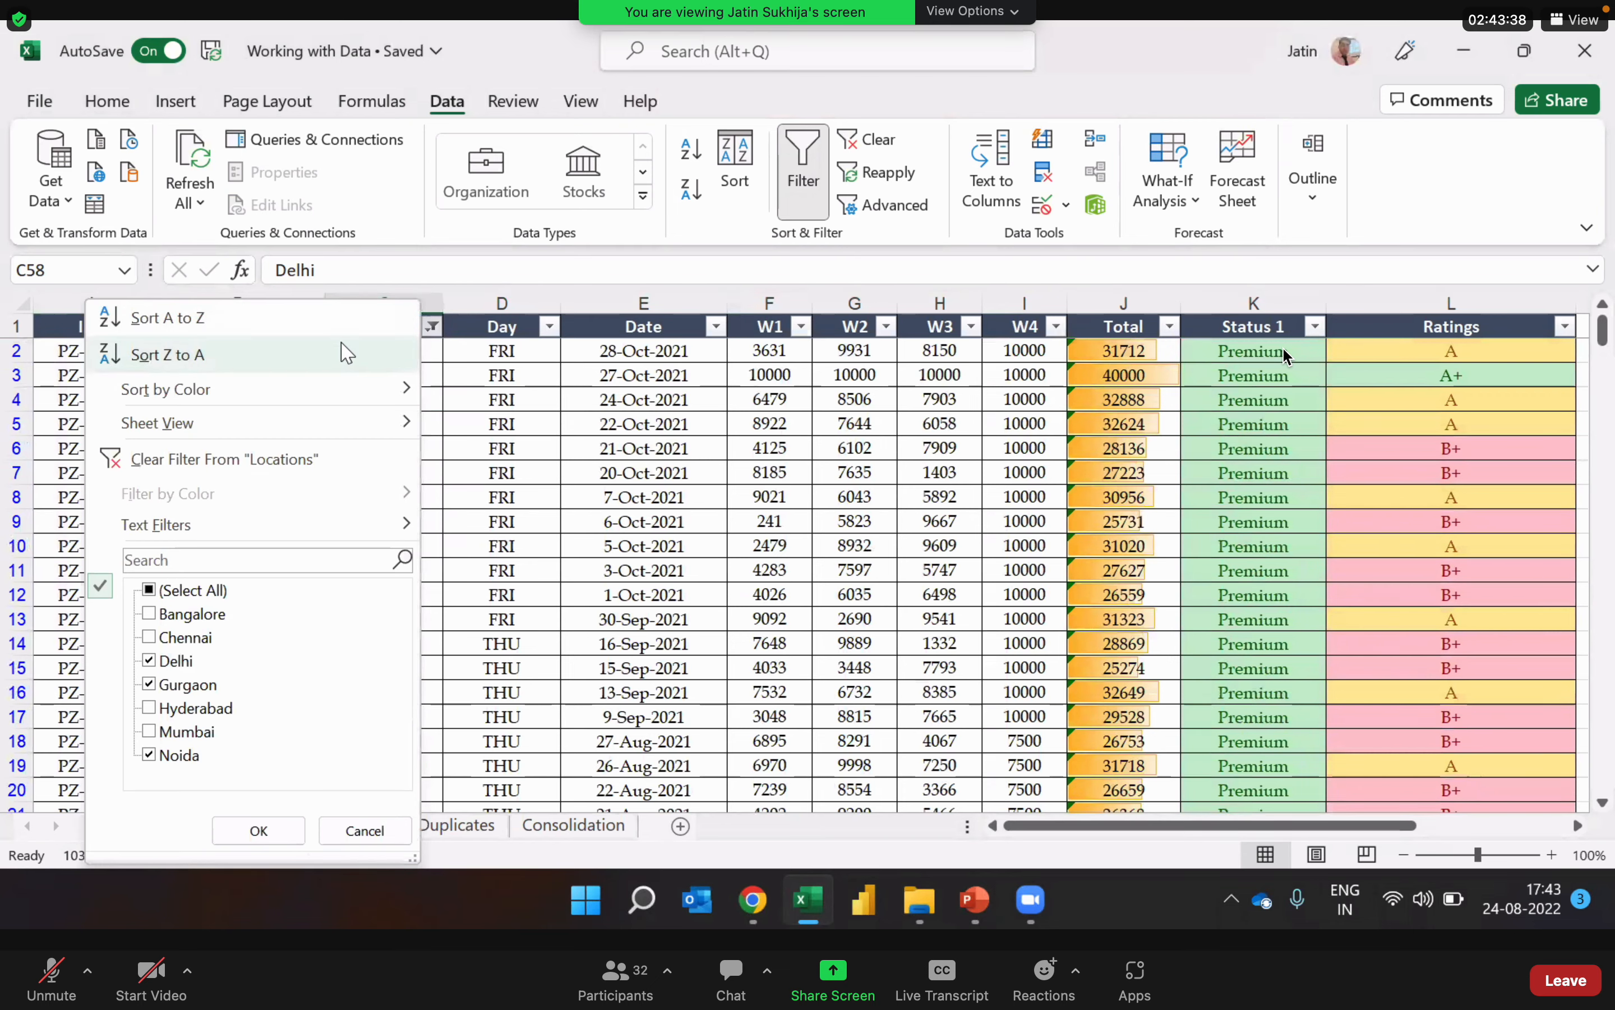
pyautogui.press('Escape')
# Step: Review the order of the Locations column down through the filtered records and return to its header
pyautogui.click(400, 376)
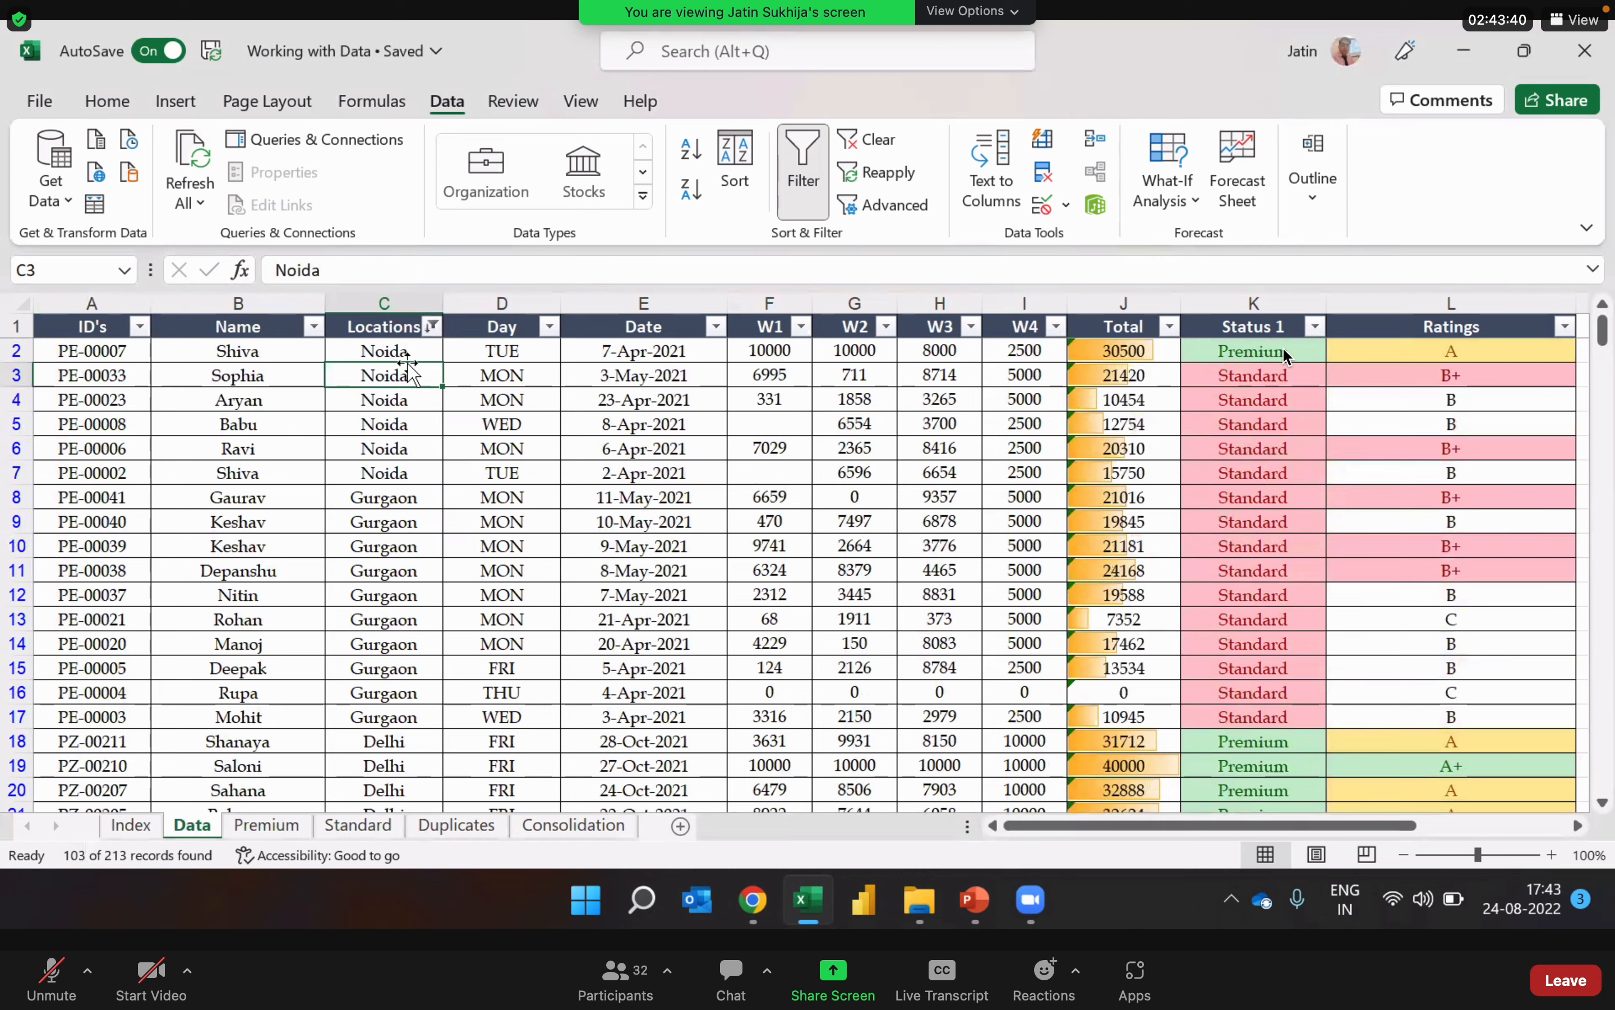
pyautogui.press('Down')
pyautogui.press('Down')
pyautogui.press('Down')
pyautogui.press('Down')
pyautogui.press('Down')
pyautogui.press('Down')
pyautogui.press('Down')
pyautogui.press('Down')
pyautogui.press('Down')
pyautogui.press('Down')
pyautogui.press('Down')
pyautogui.press('Down')
pyautogui.press('Down')
pyautogui.press('Down')
pyautogui.press('Down')
pyautogui.press('Down')
pyautogui.press('Down')
pyautogui.press('Down')
pyautogui.press('Down')
pyautogui.press('Down')
pyautogui.press('Down')
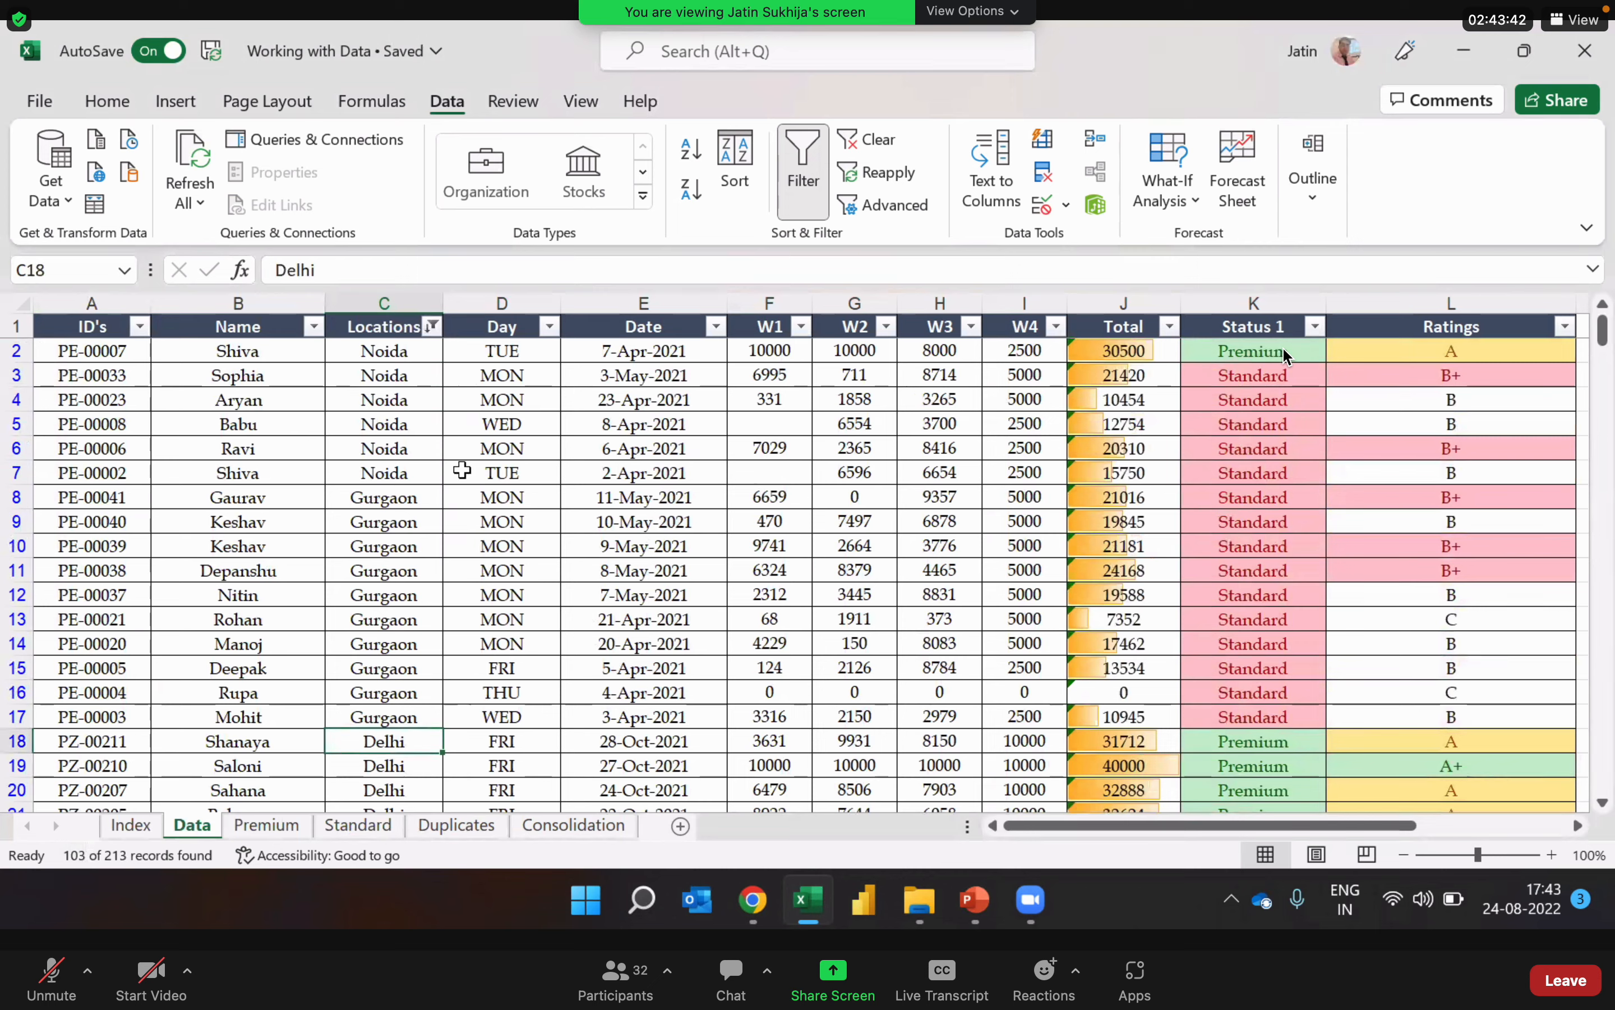
pyautogui.press('Down')
pyautogui.press('Down')
pyautogui.press('Down')
pyautogui.press('Down')
pyautogui.press('Down')
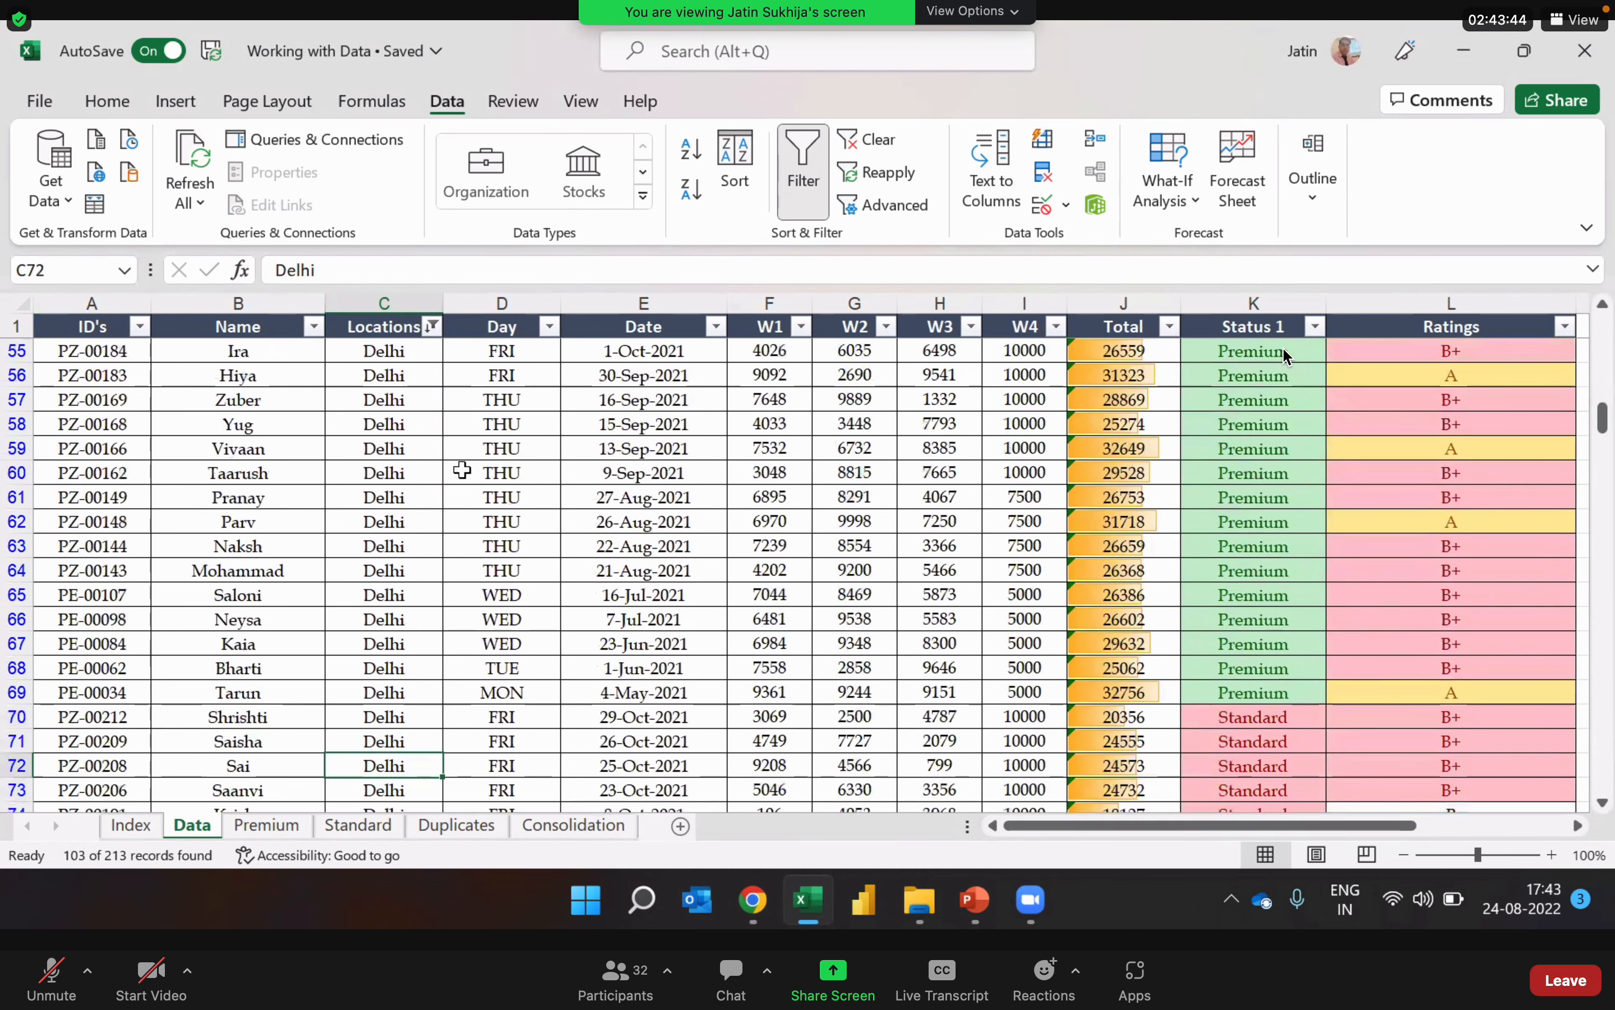
pyautogui.press('Up')
pyautogui.press('Up')
pyautogui.press('Up')
pyautogui.press('Up')
pyautogui.press('Up')
pyautogui.press('Up')
pyautogui.press('Up')
pyautogui.press('Up')
pyautogui.press('Up')
pyautogui.press('Up')
pyautogui.press('Up')
pyautogui.press('Up')
pyautogui.press('Up')
pyautogui.press('Up')
pyautogui.press('Up')
pyautogui.press('Up')
pyautogui.press('Up')
pyautogui.press('Up')
pyautogui.press('Up')
pyautogui.press('Up')
pyautogui.press('Up')
pyautogui.press('Up')
pyautogui.press('Up')
pyautogui.press('Up')
pyautogui.press('Up')
pyautogui.press('Up')
pyautogui.press('Up')
pyautogui.press('Up')
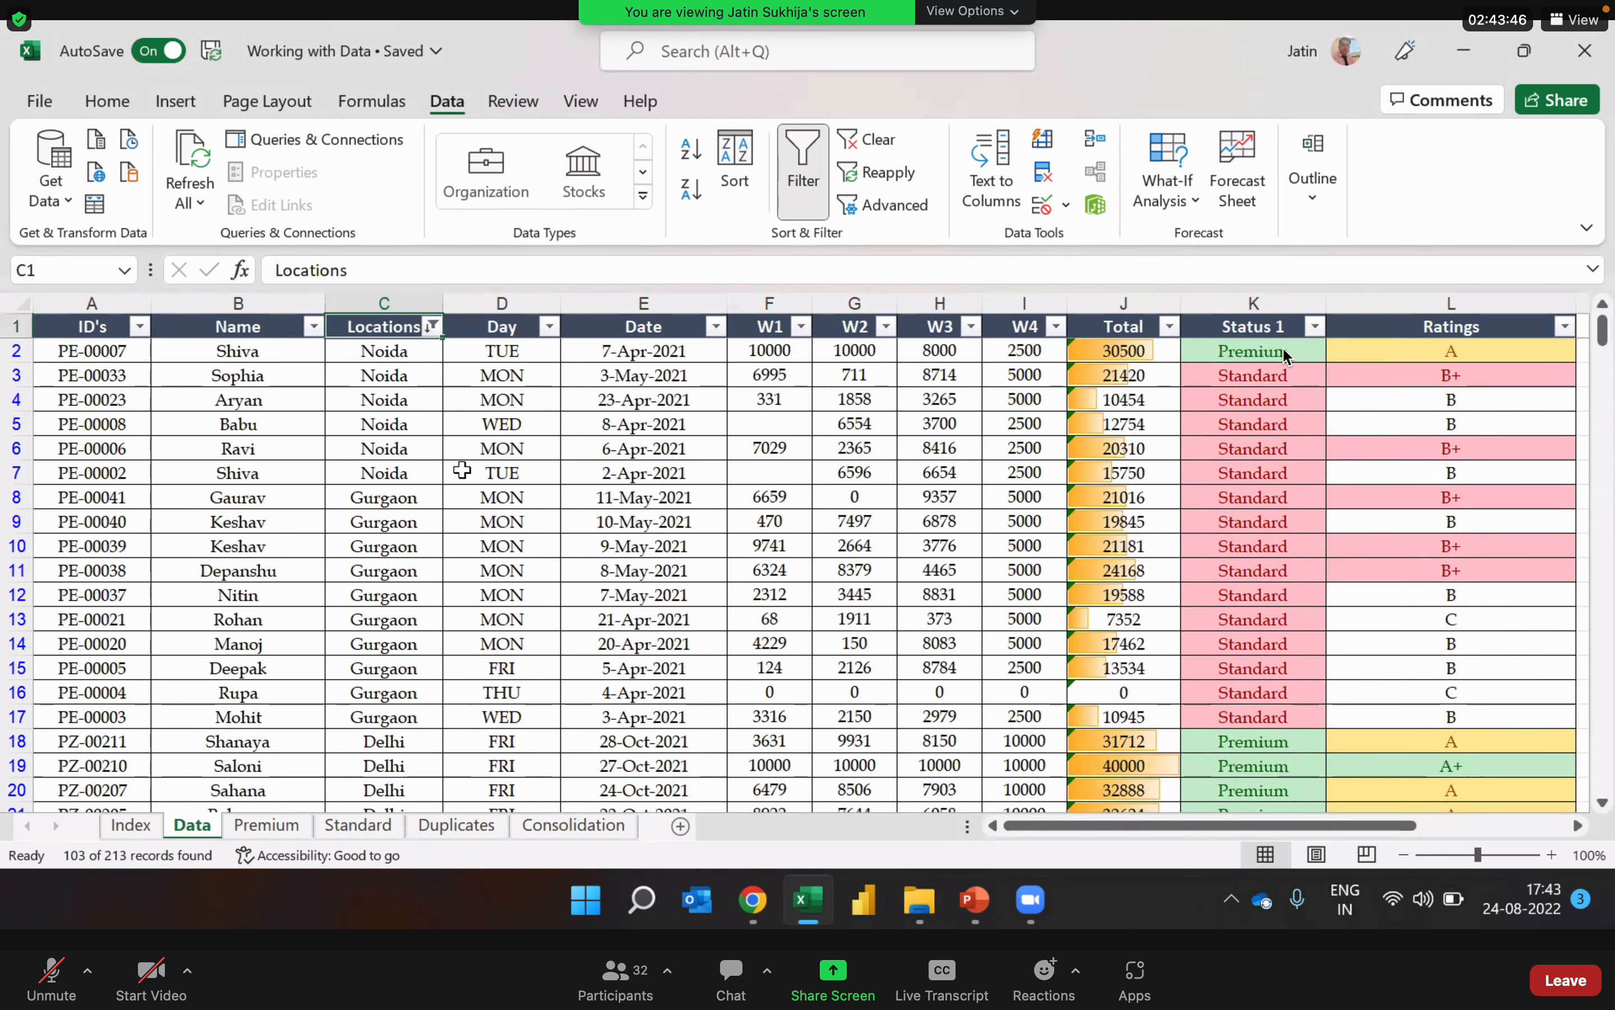
# Step: Review the first filtered record across all its columns and return to its ID cell
pyautogui.press('Down')
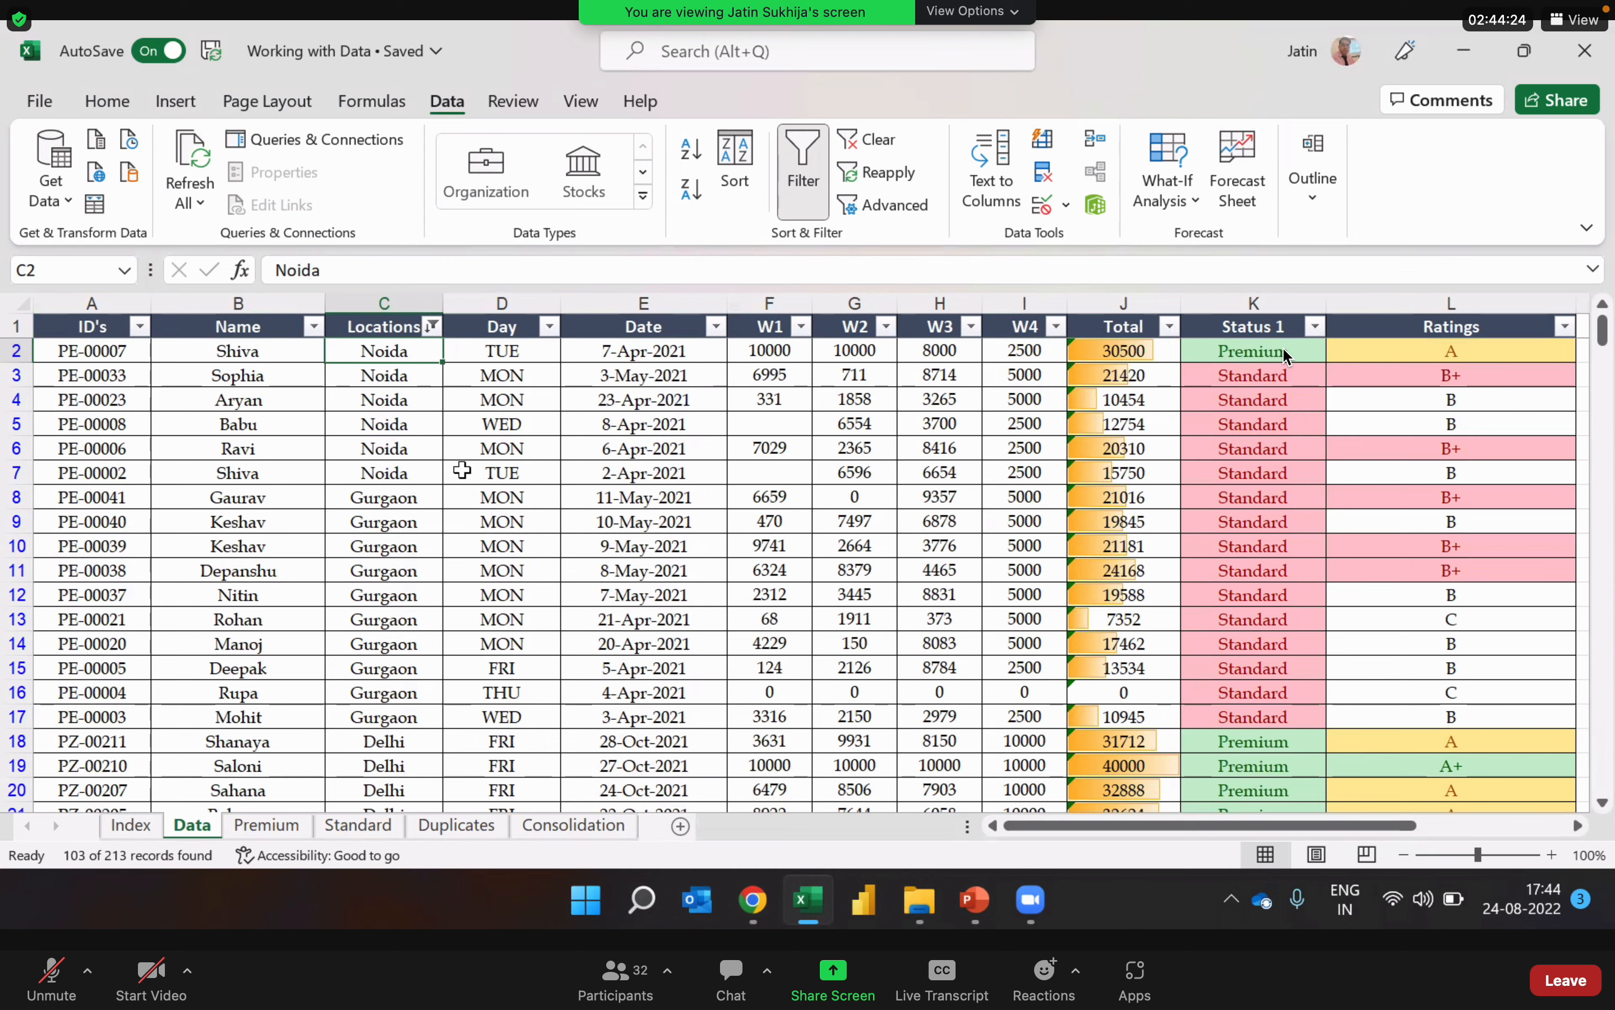
pyautogui.press('Right')
pyautogui.press('Right')
pyautogui.press('Right')
pyautogui.press('Right')
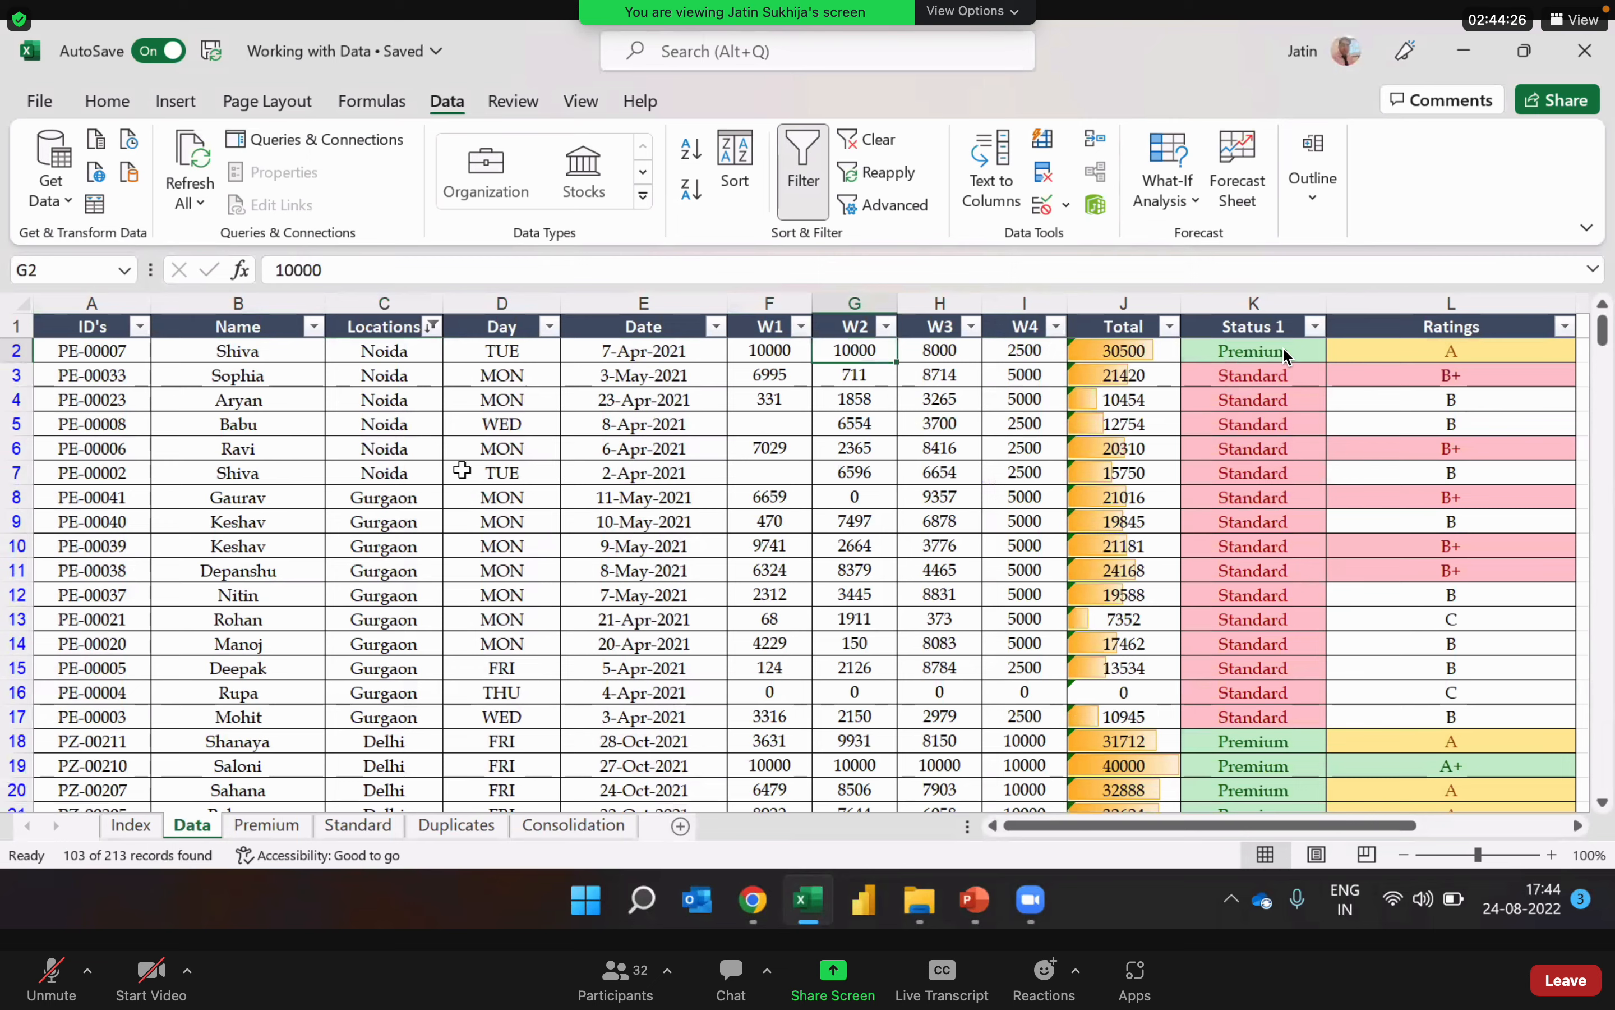
pyautogui.press('Right')
pyautogui.press('Right')
pyautogui.press('Right')
pyautogui.press('Right')
pyautogui.press('Right')
pyautogui.press('Right')
pyautogui.press('Right')
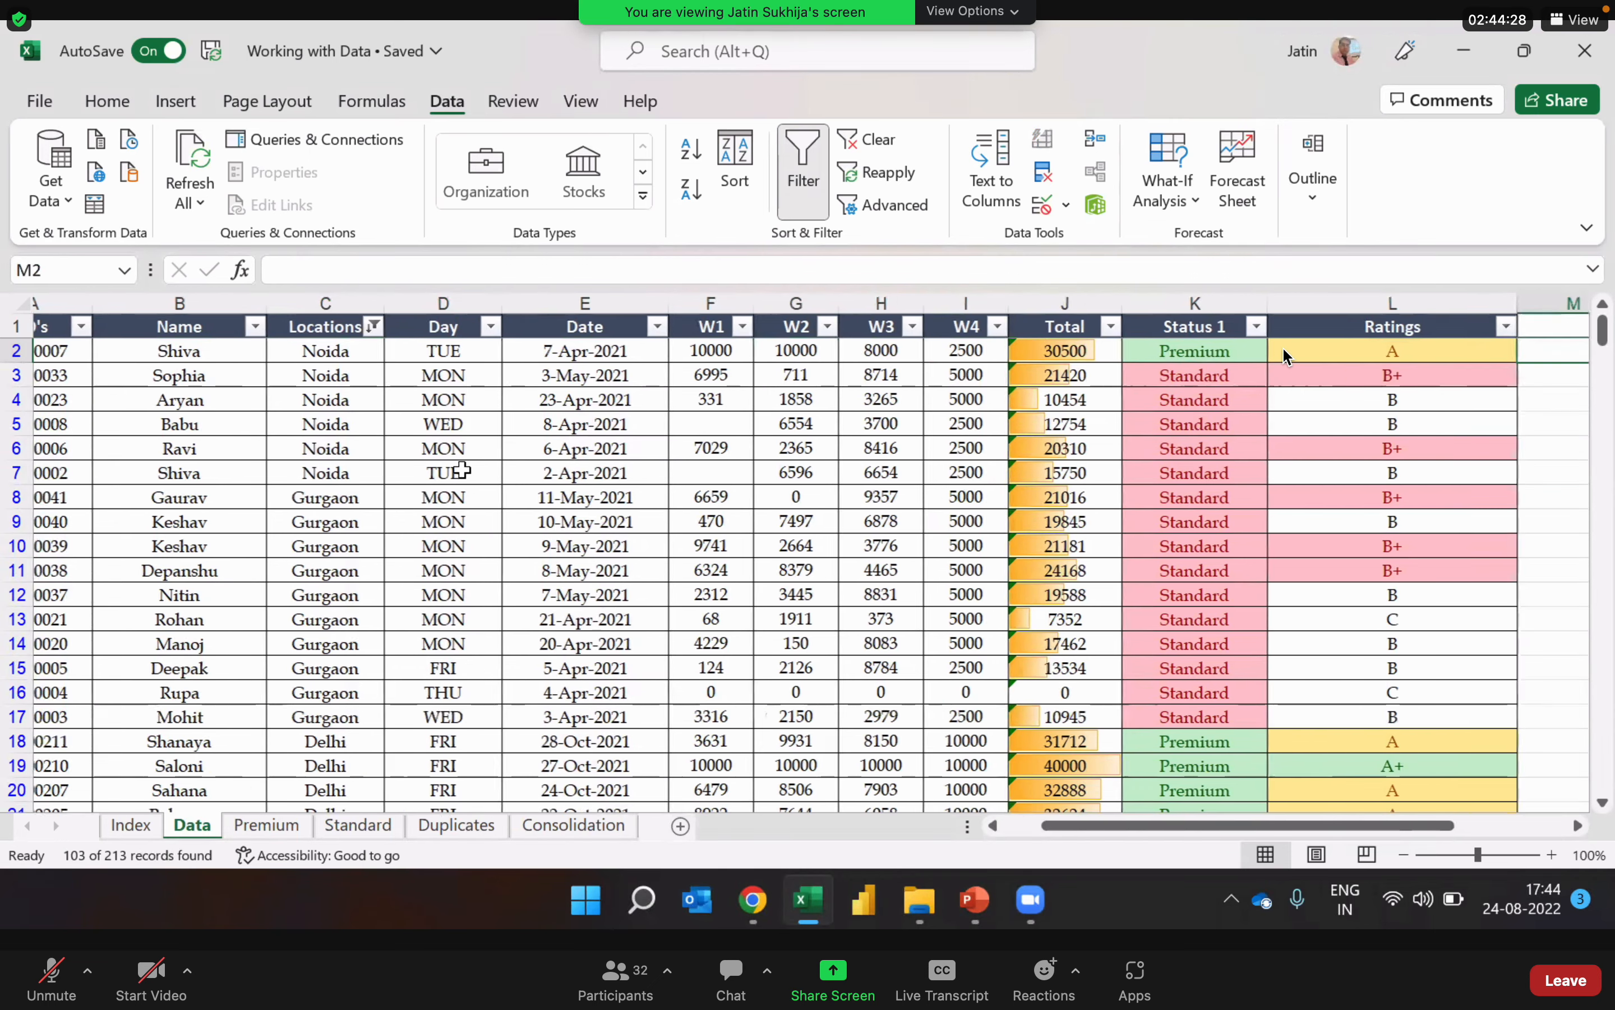
pyautogui.press('Right')
pyautogui.press('Left')
pyautogui.press('Home')
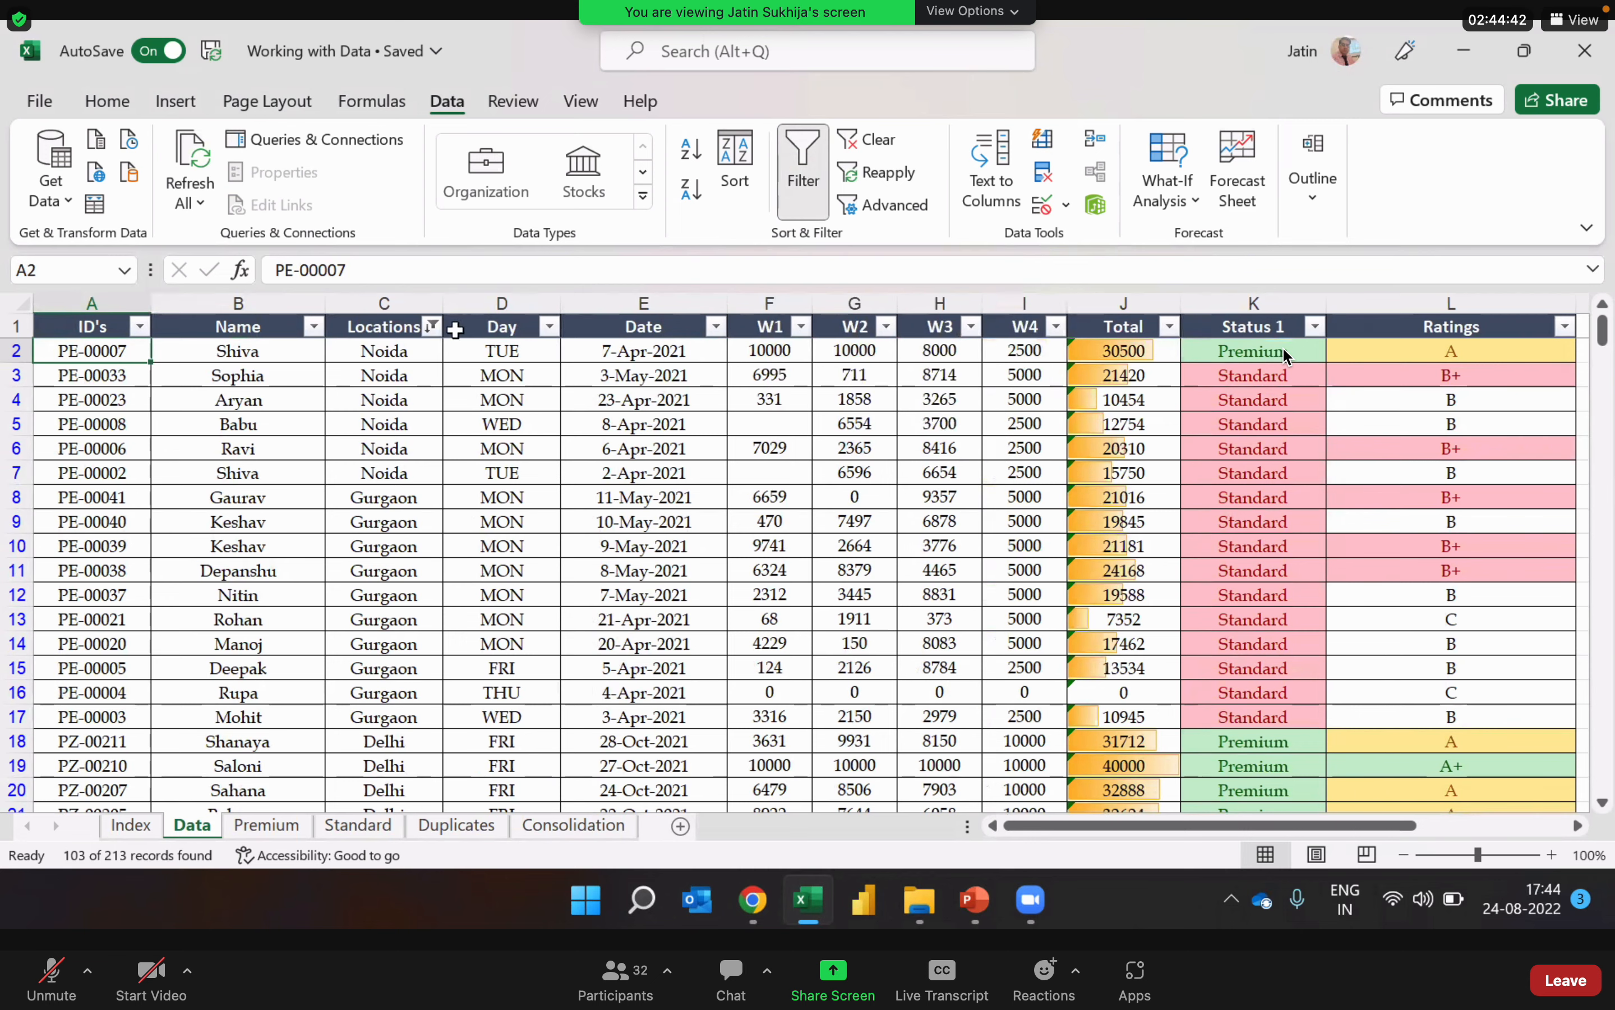
# Step: Clear the filter from the Locations column and check the full list of locations and records
pyautogui.click(432, 326)
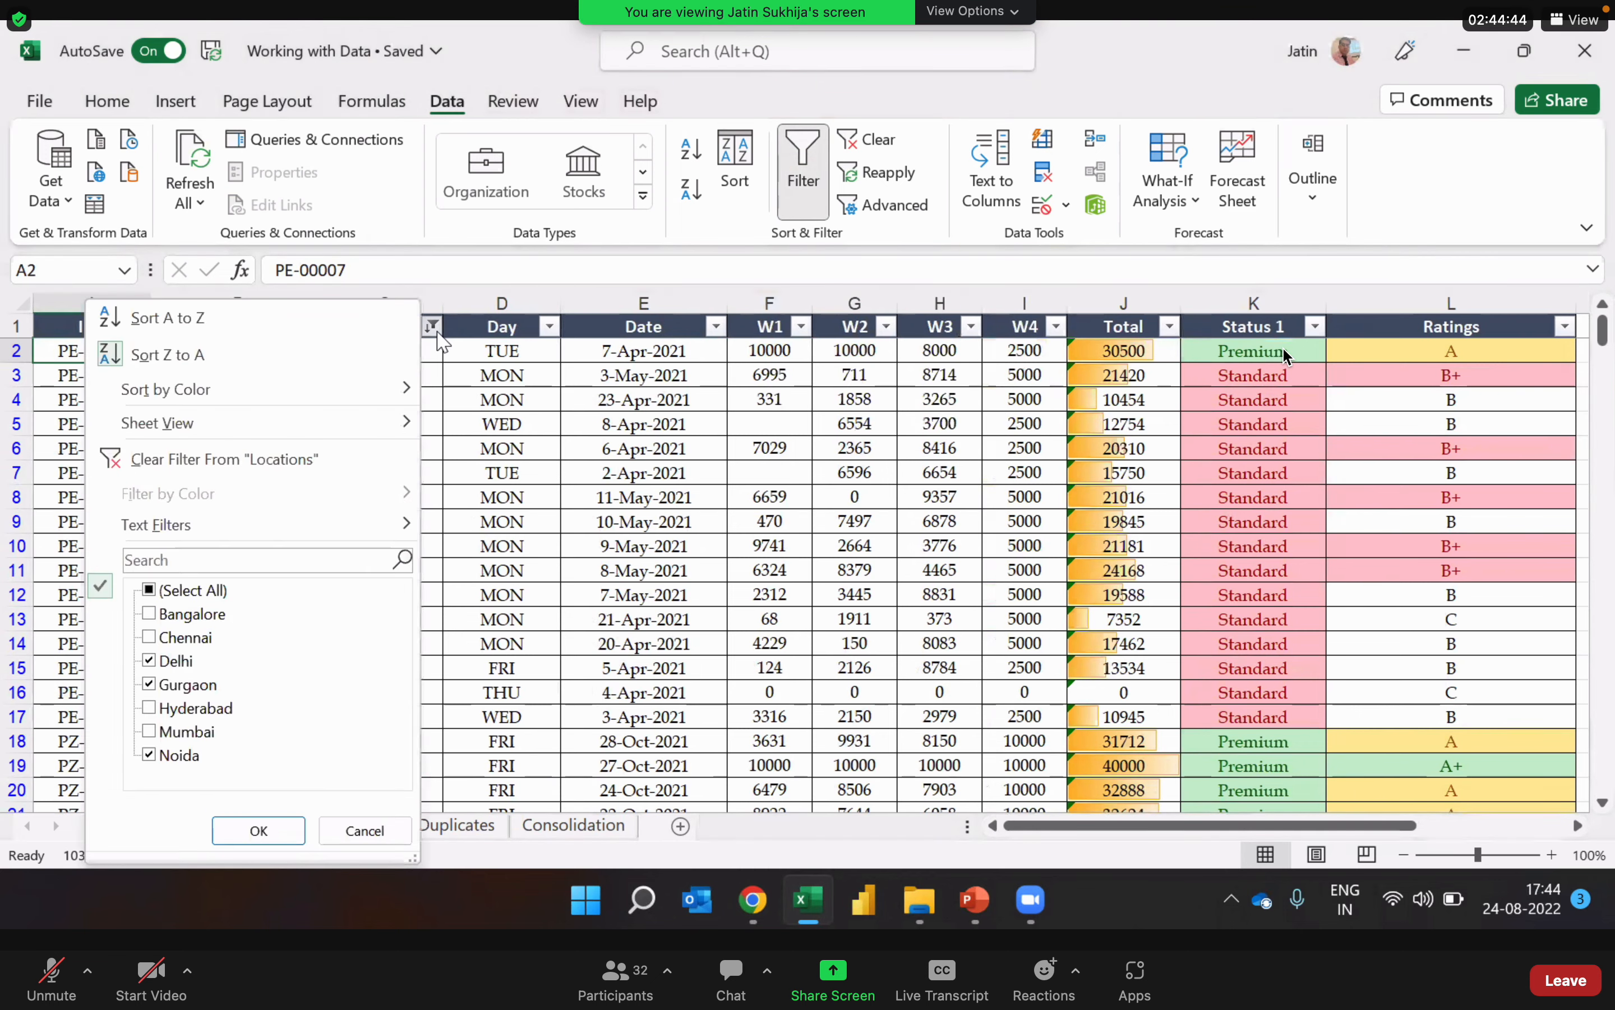
pyautogui.click(373, 459)
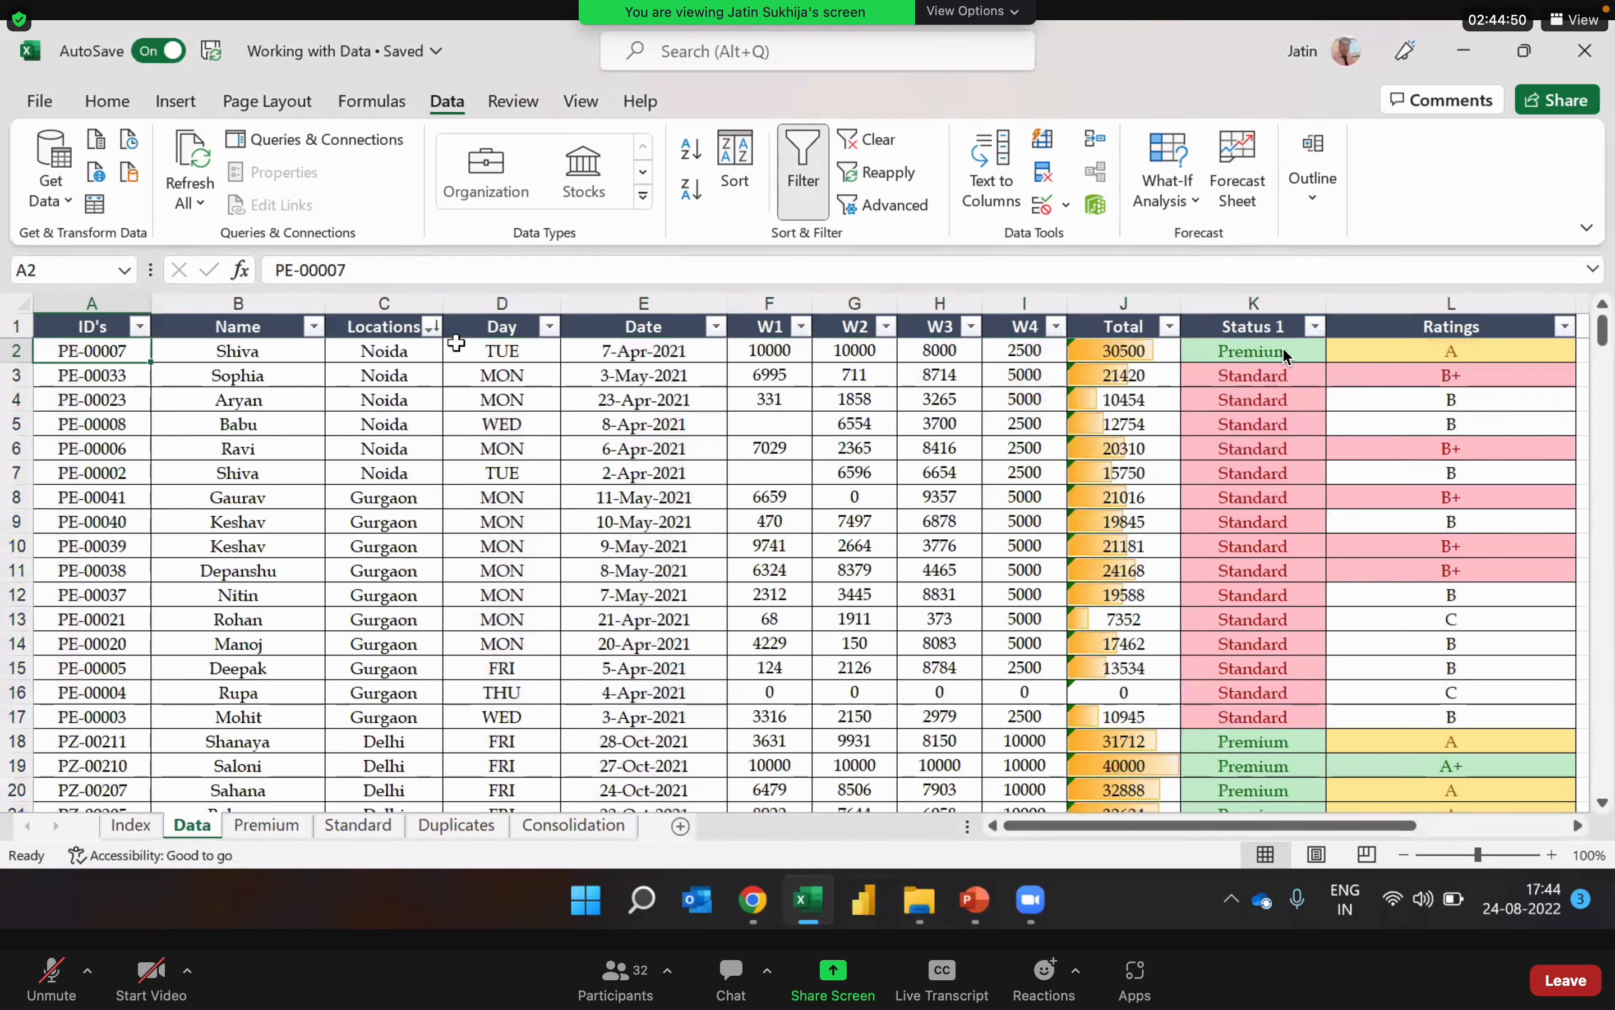
pyautogui.click(432, 326)
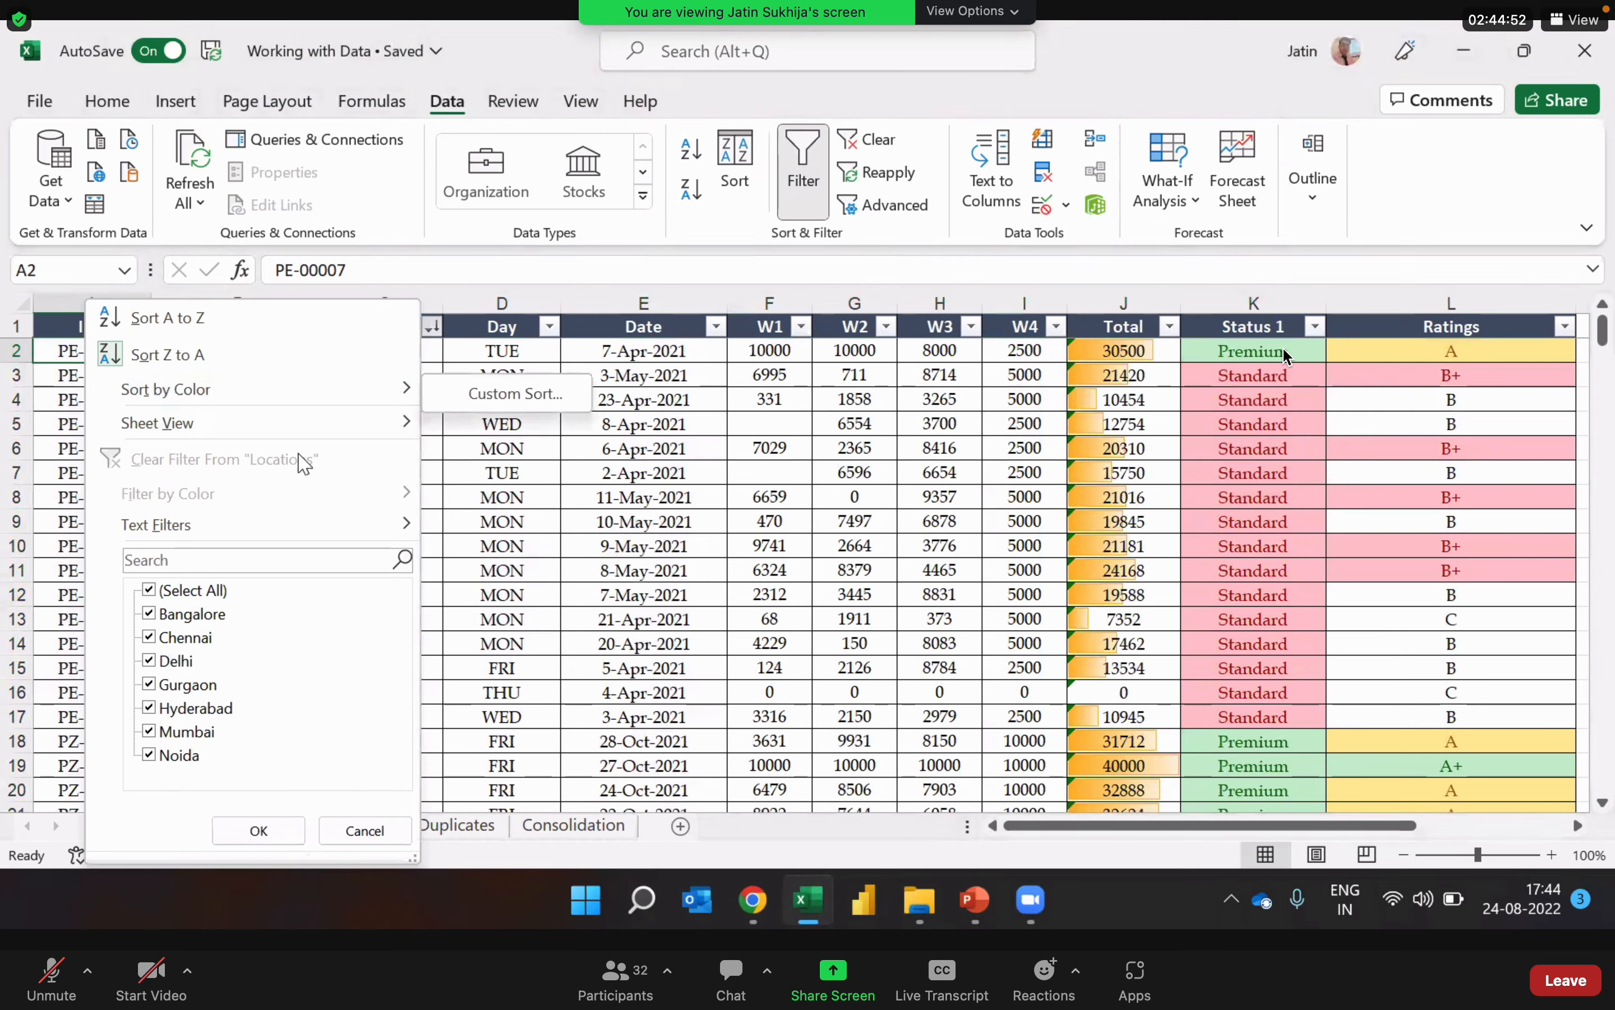
pyautogui.click(535, 474)
pyautogui.click(368, 586)
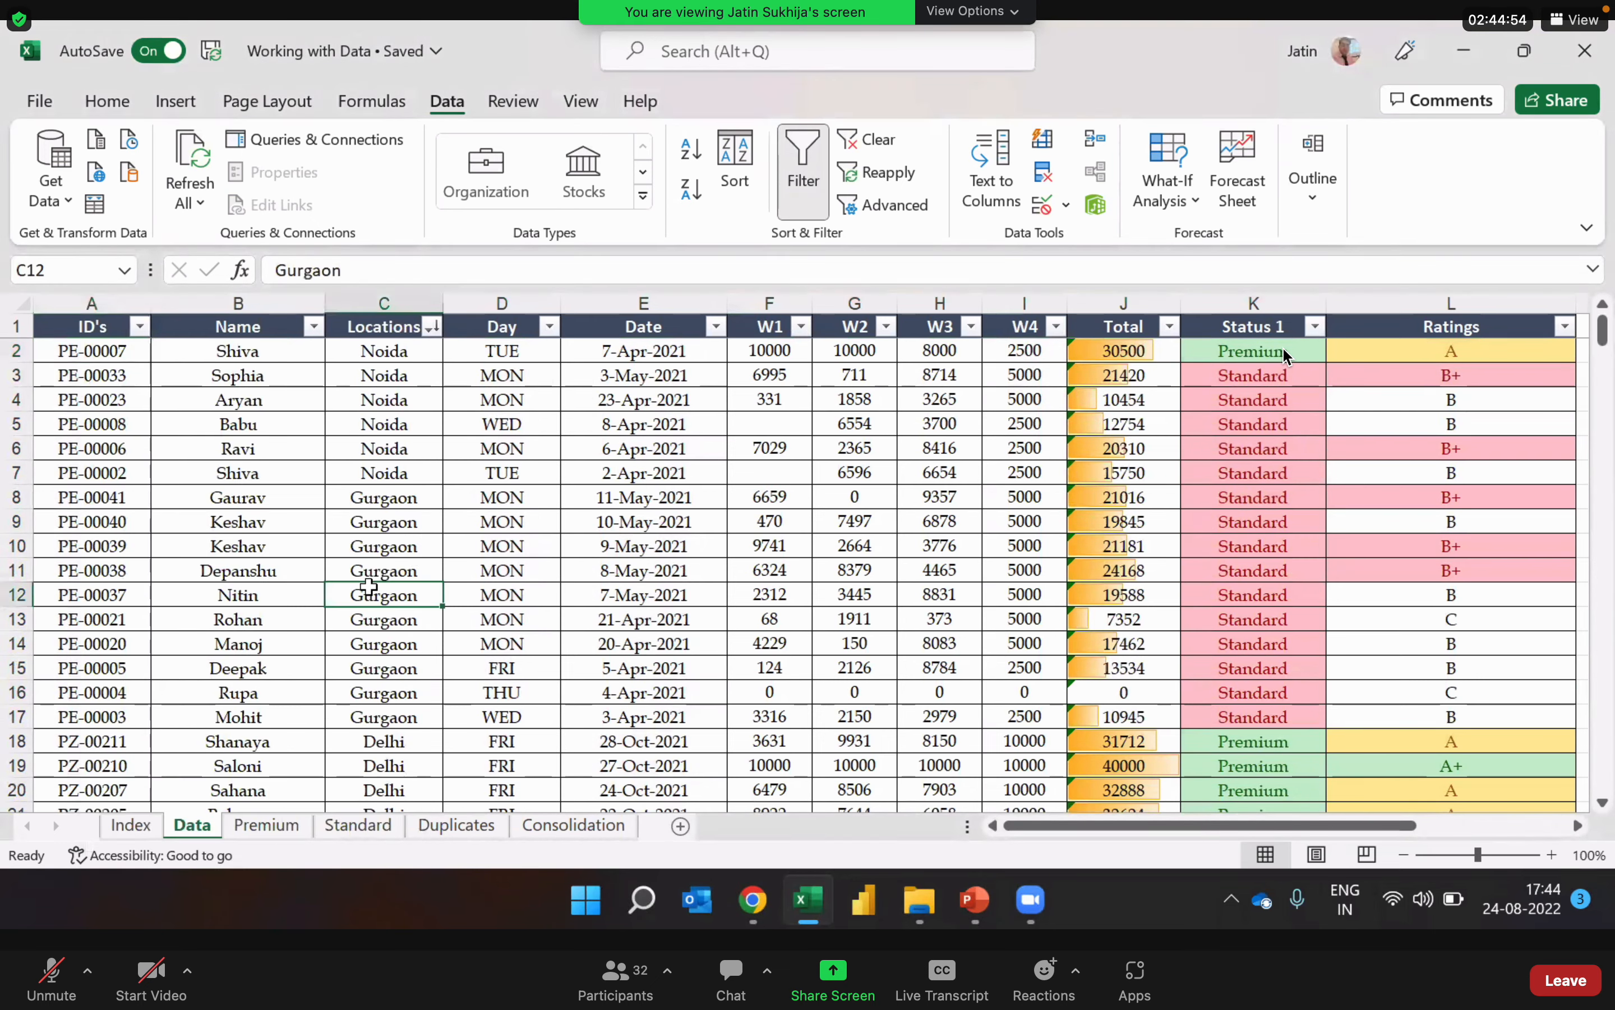
pyautogui.hotkey('ctrl', 'Down')
pyautogui.hotkey('ctrl', 'Up')
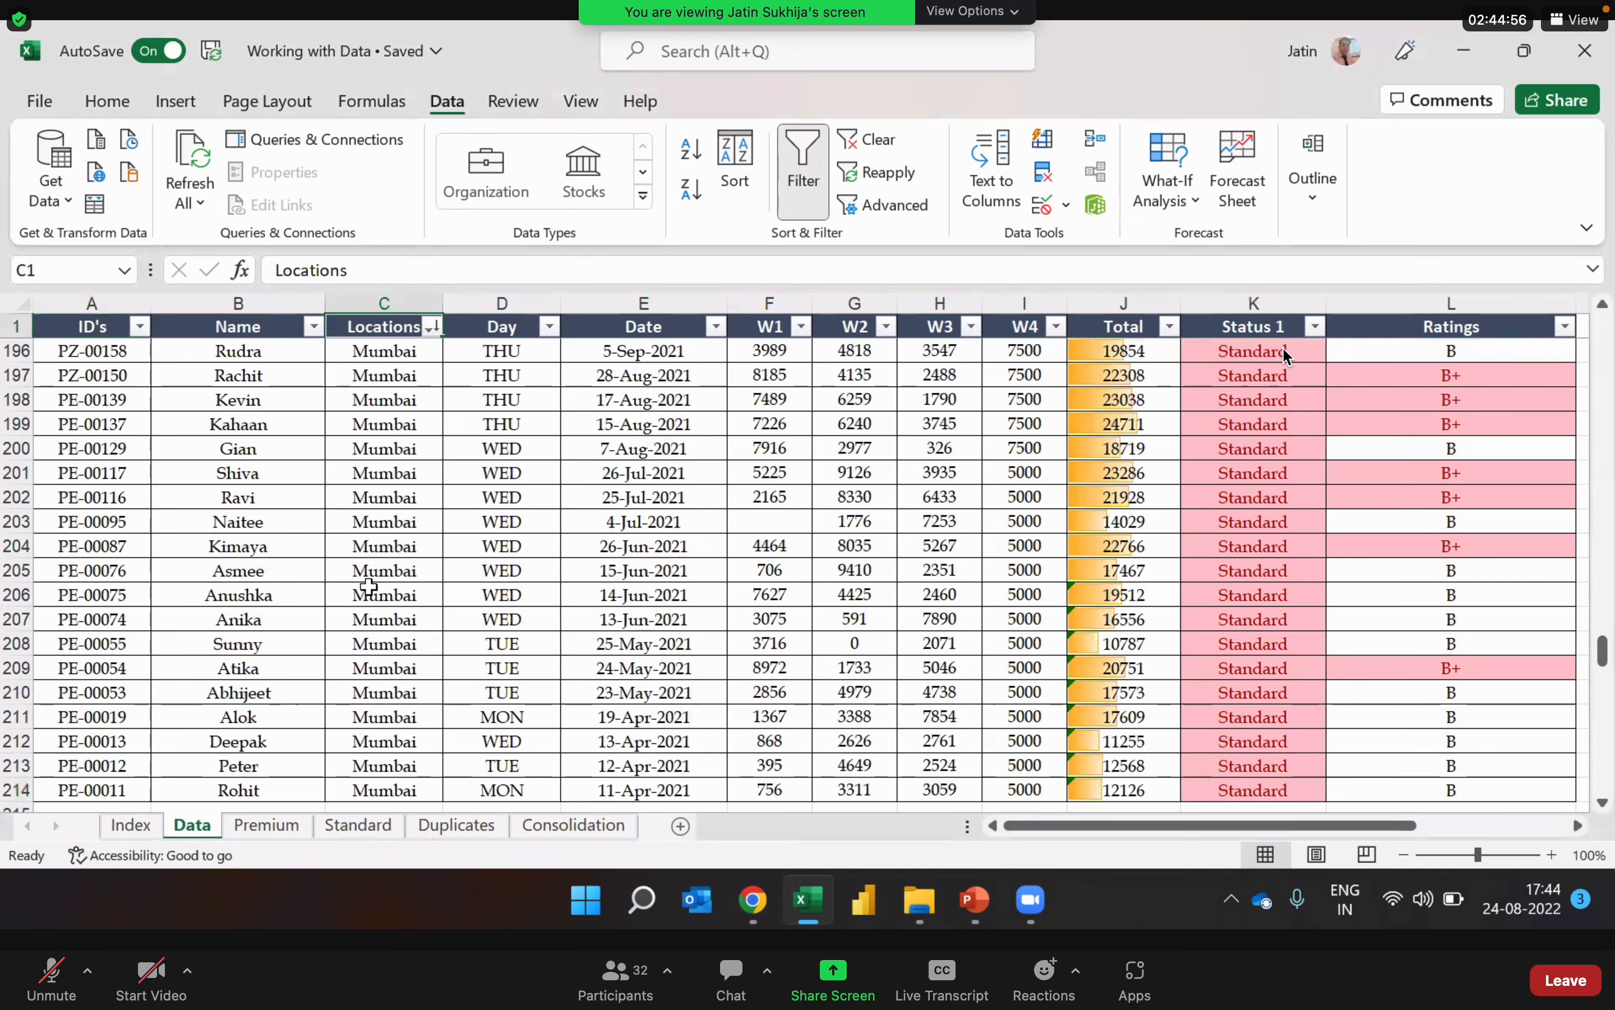
pyautogui.press('Down')
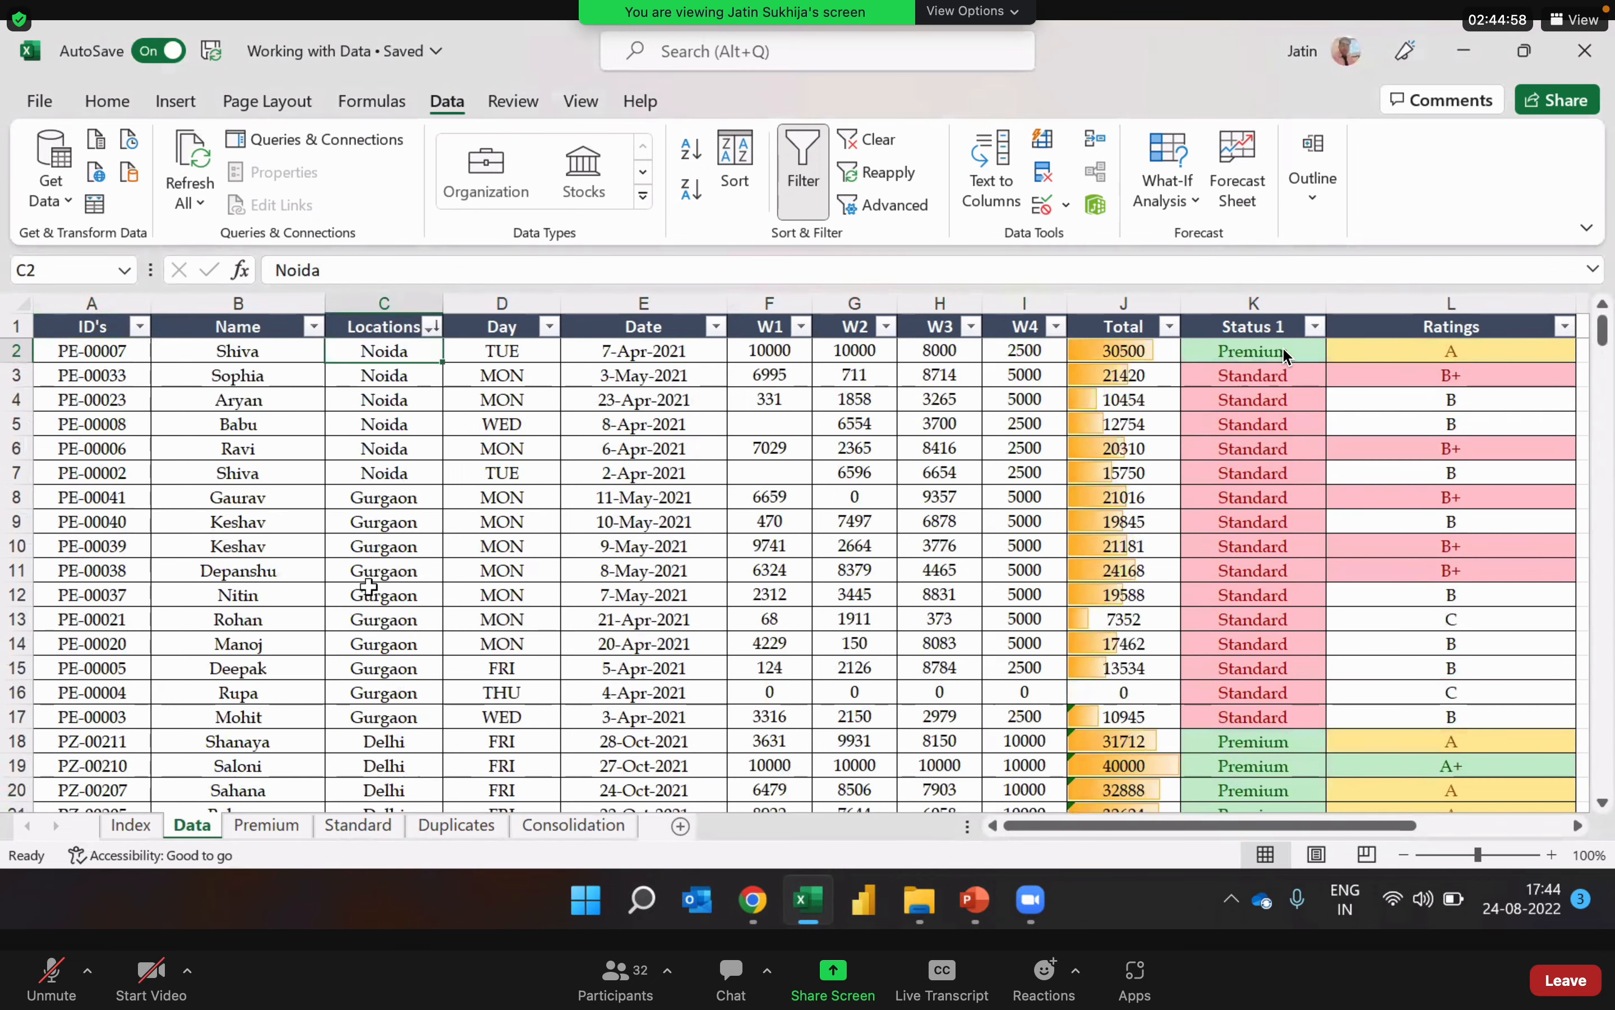
# Step: Examine the PE and PZ prefixes of the entries in the ID's column
pyautogui.click(449, 474)
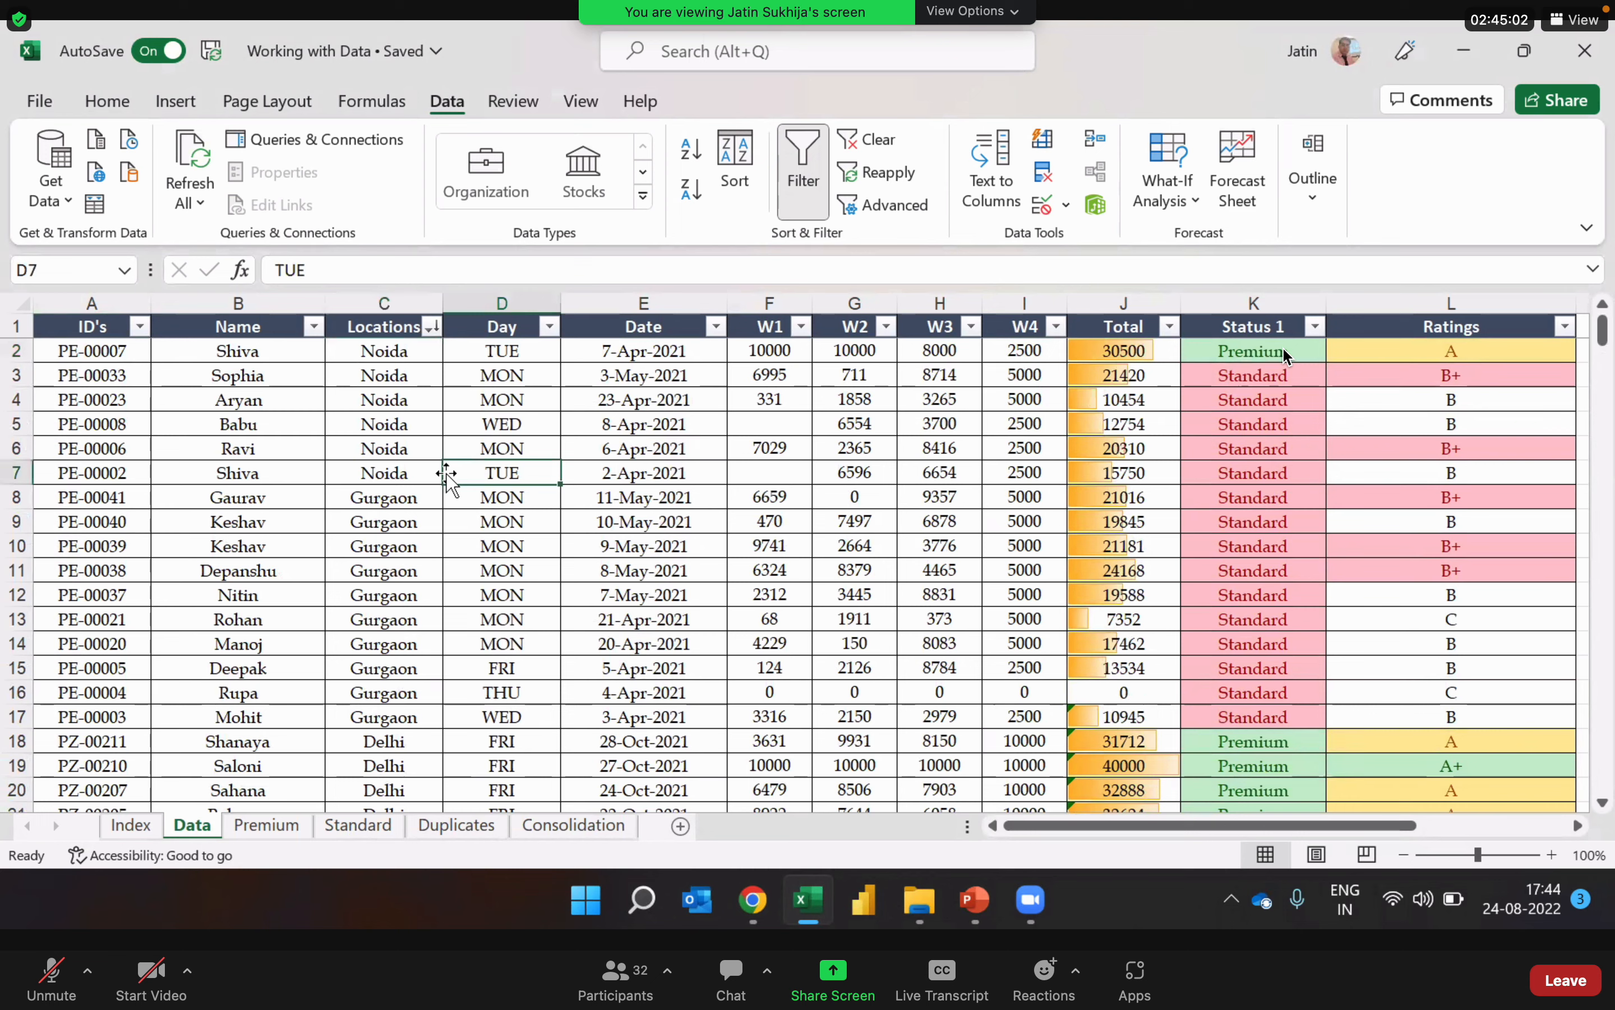
pyautogui.click(101, 352)
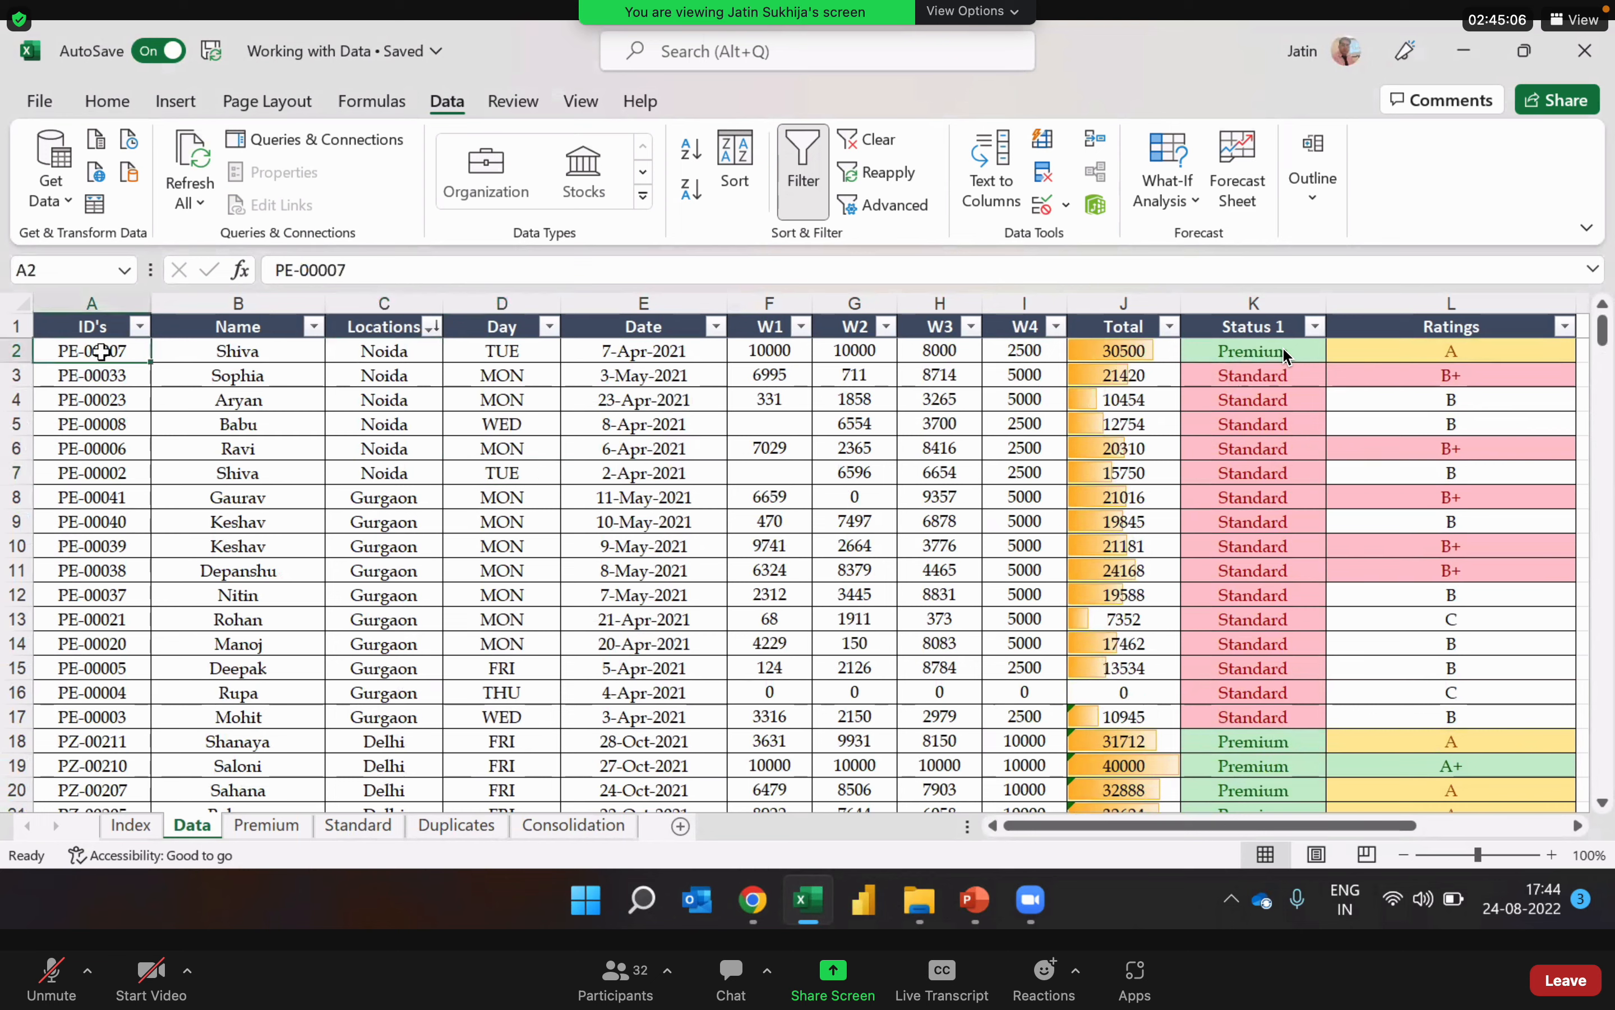
pyautogui.click(122, 765)
pyautogui.press('Down')
pyautogui.press('Down')
pyautogui.press('Down')
pyautogui.press('Down')
pyautogui.press('Down')
pyautogui.press('Down')
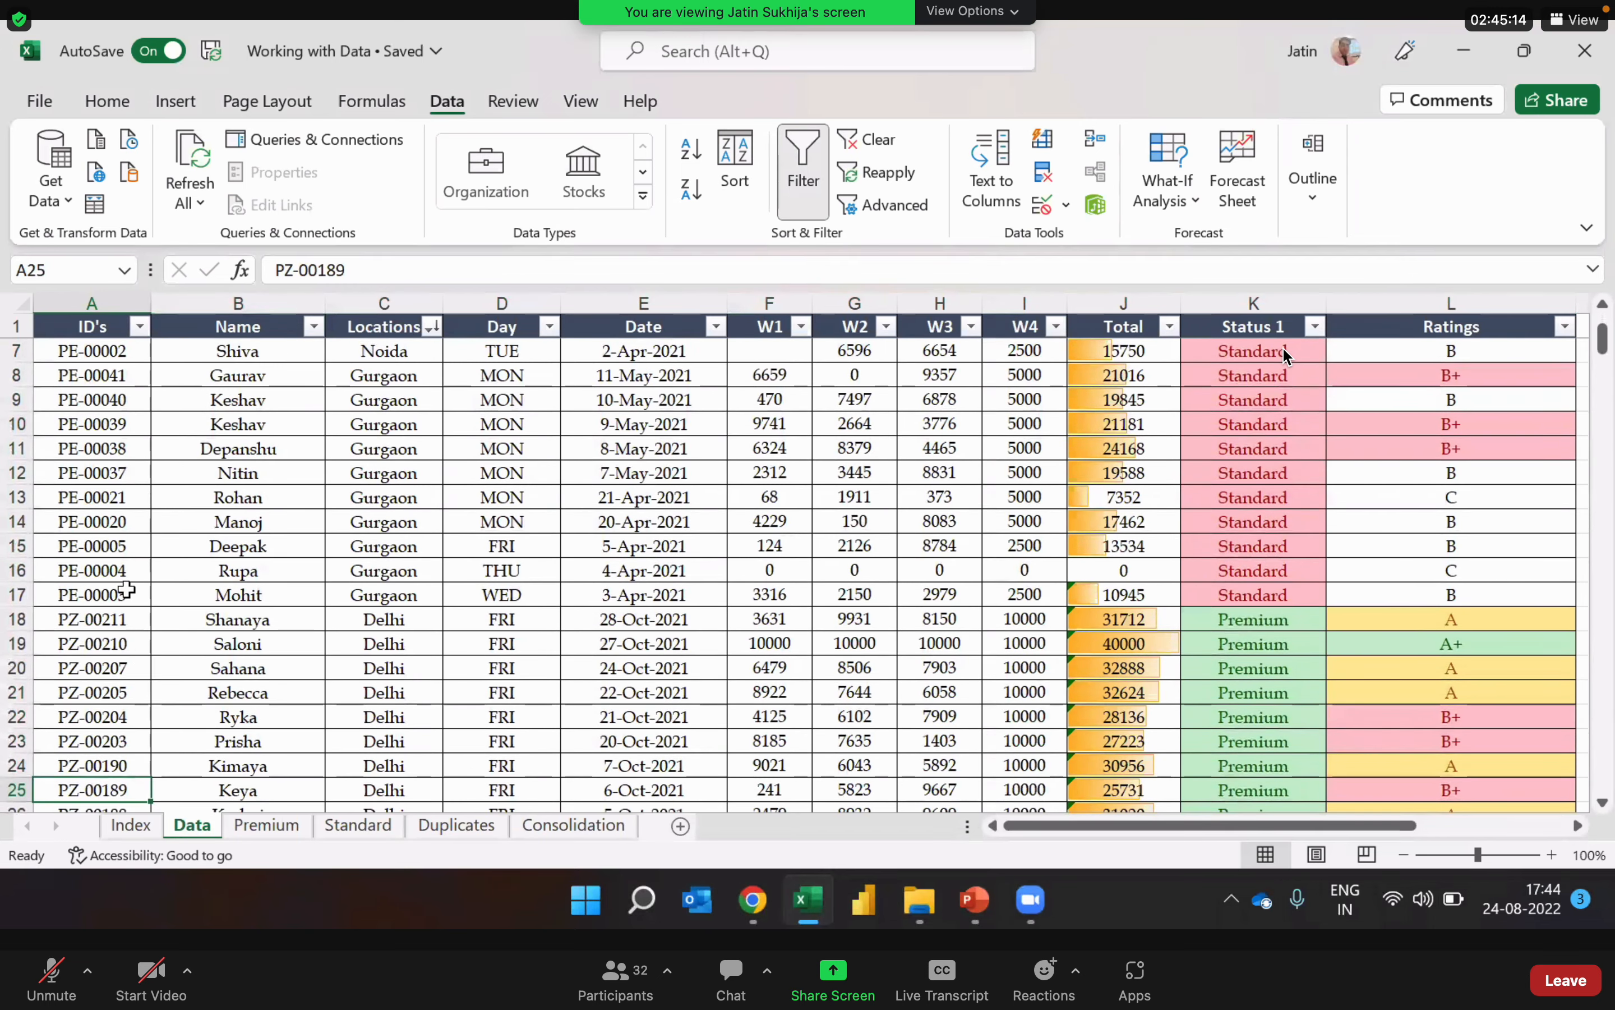
pyautogui.click(64, 537)
pyautogui.click(71, 671)
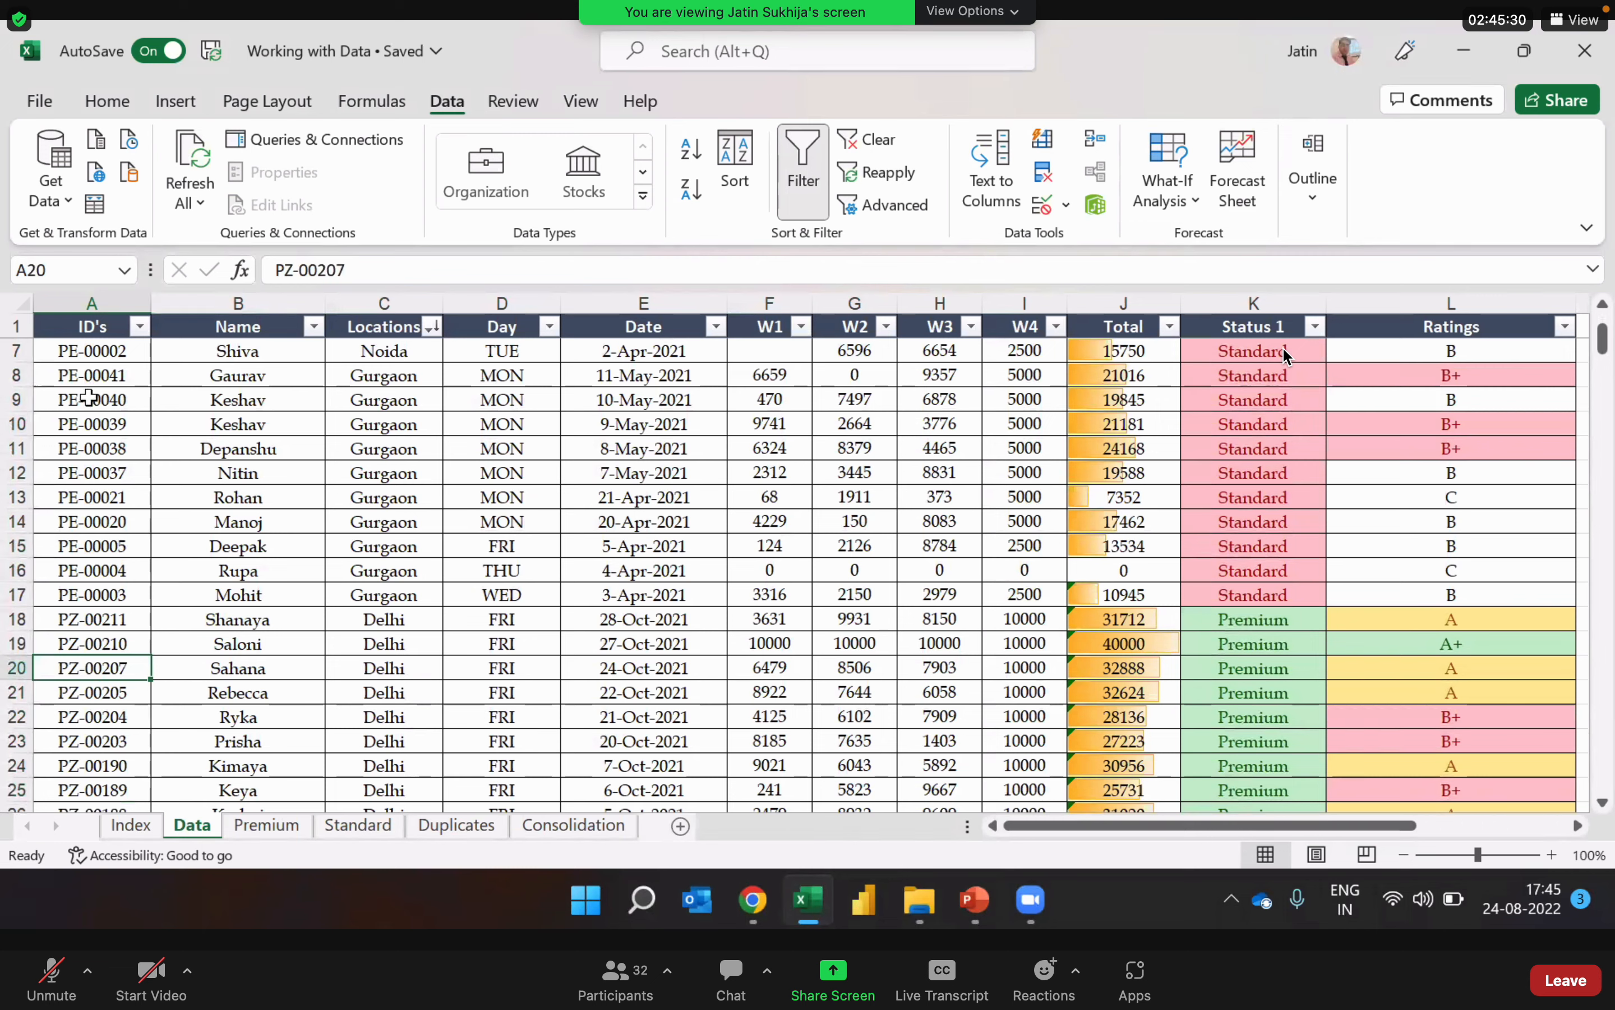
# Step: Filter the ID's column with a text filter for entries that begin with PE
pyautogui.click(141, 326)
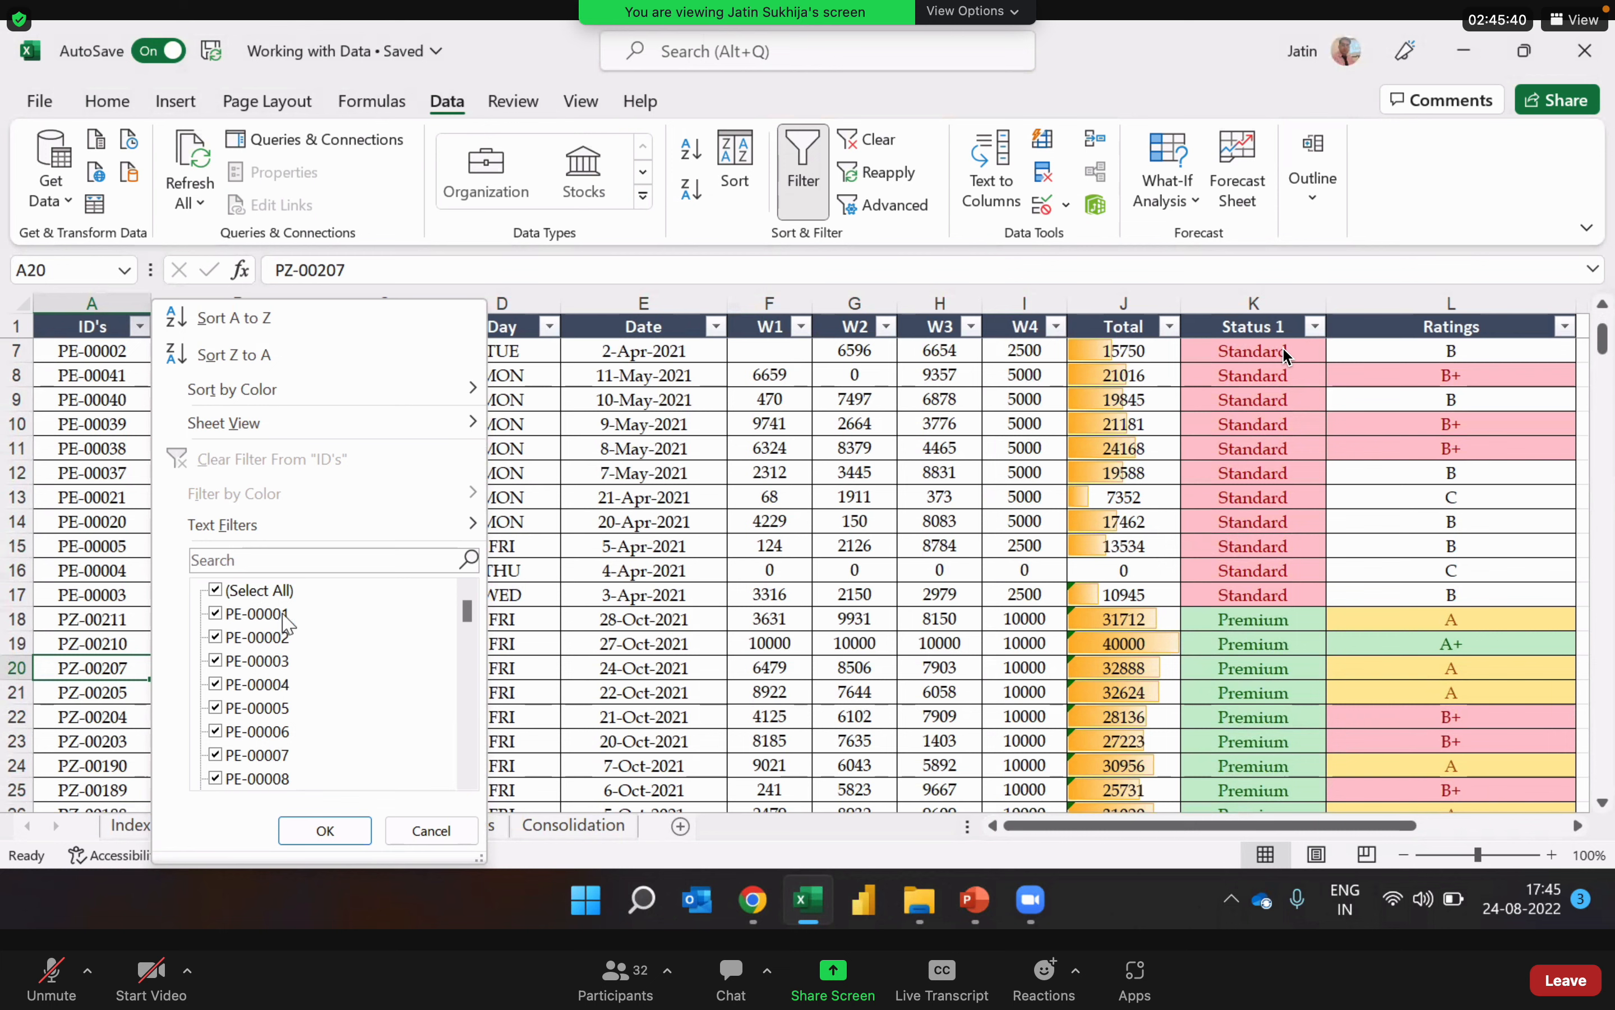
pyautogui.moveTo(309, 519)
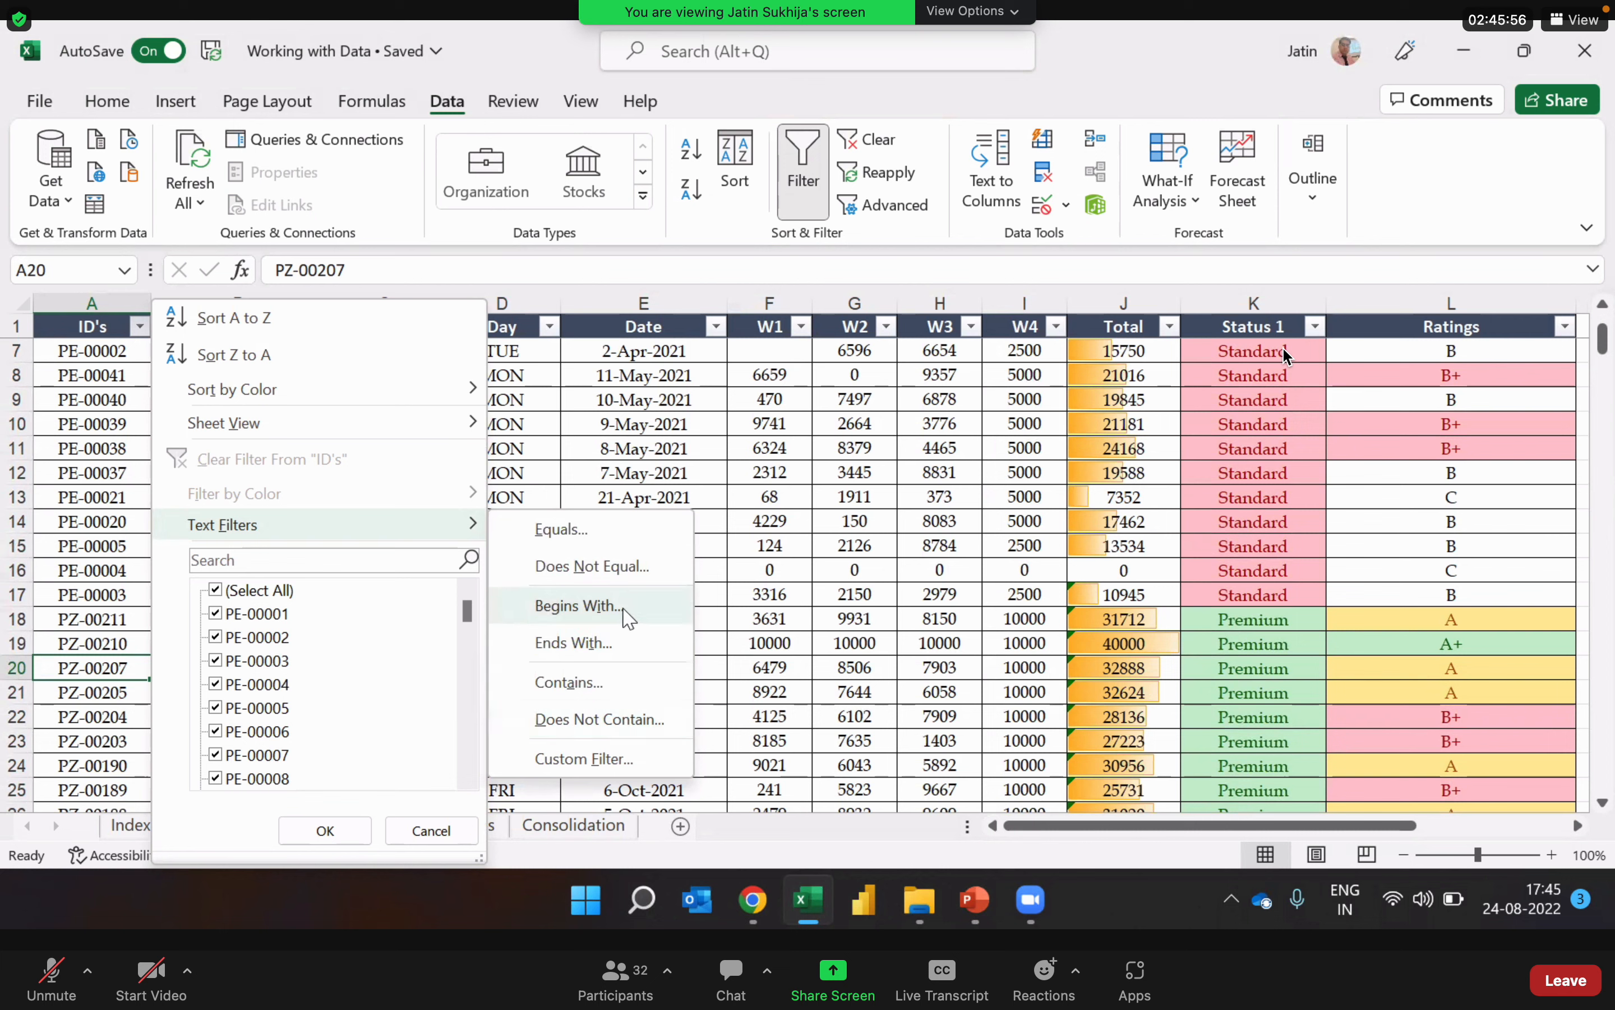
pyautogui.click(579, 605)
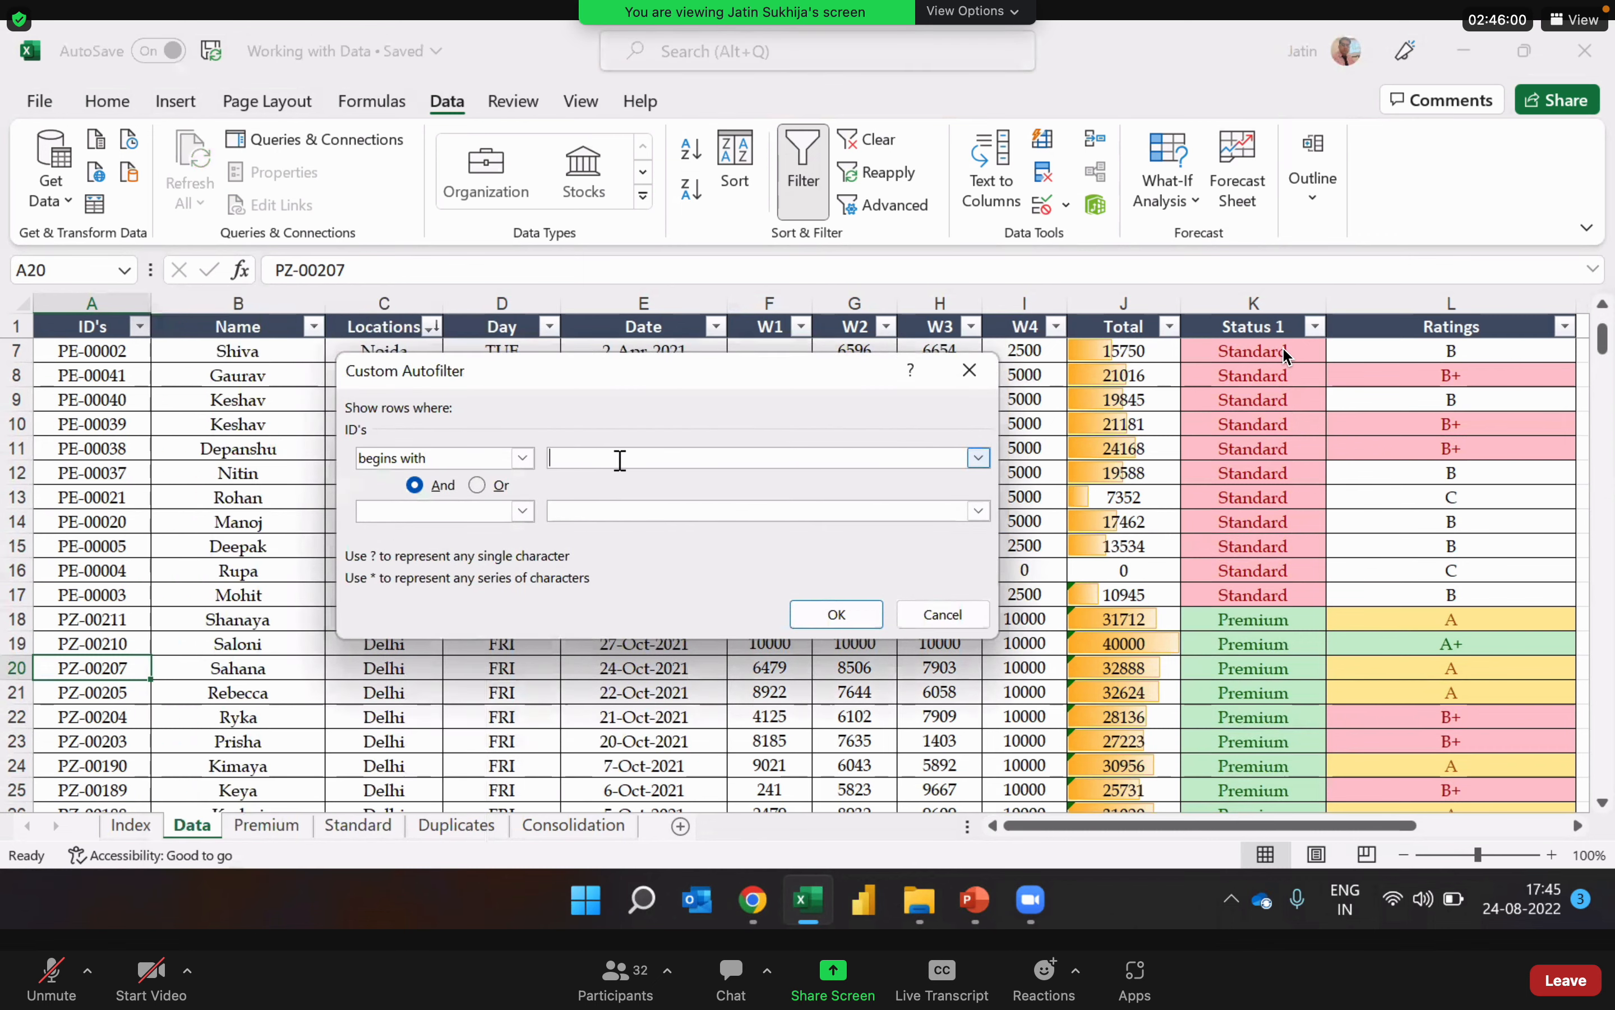
pyautogui.write('PE')
pyautogui.click(838, 616)
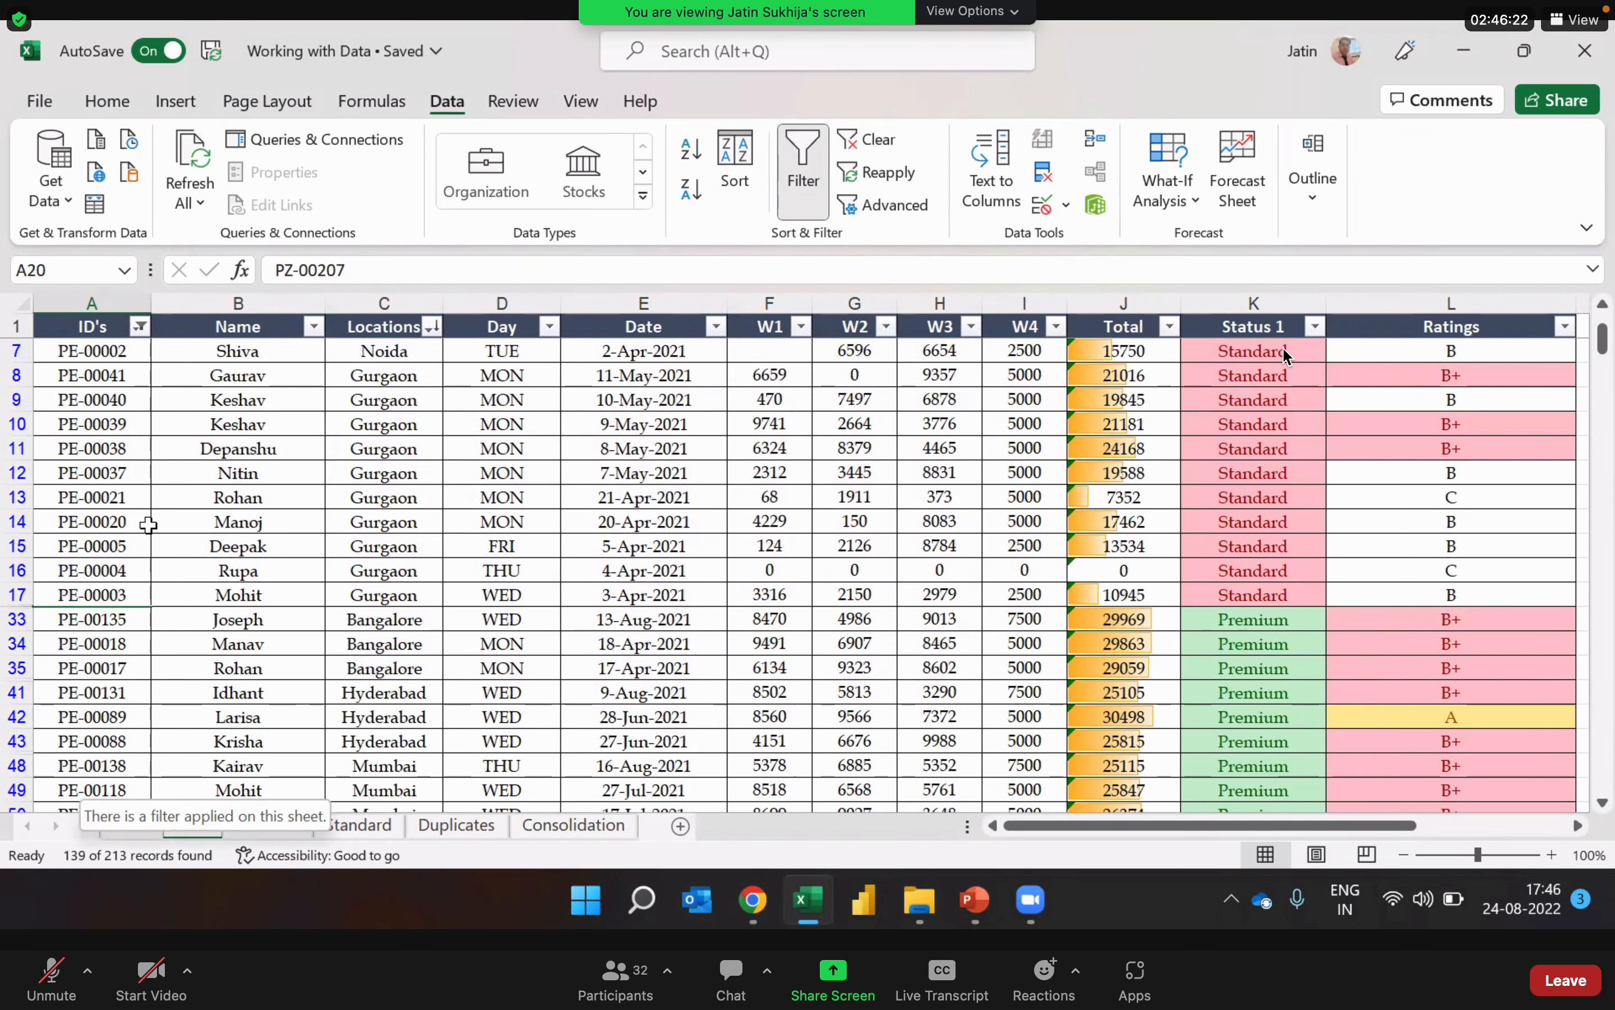
# Step: Check the prefixes in the ID's column down to the last filtered record and back up to the first records
pyautogui.click(120, 423)
pyautogui.press('Down')
pyautogui.press('Down')
pyautogui.press('Down')
pyautogui.press('Down')
pyautogui.press('Down')
pyautogui.press('Down')
pyautogui.press('Down')
pyautogui.press('Down')
pyautogui.press('Down')
pyautogui.press('Down')
pyautogui.press('Down')
pyautogui.press('Down')
pyautogui.press('Down')
pyautogui.press('Down')
pyautogui.press('Down')
pyautogui.press('Down')
pyautogui.press('Down')
pyautogui.press('Down')
pyautogui.press('Down')
pyautogui.press('Down')
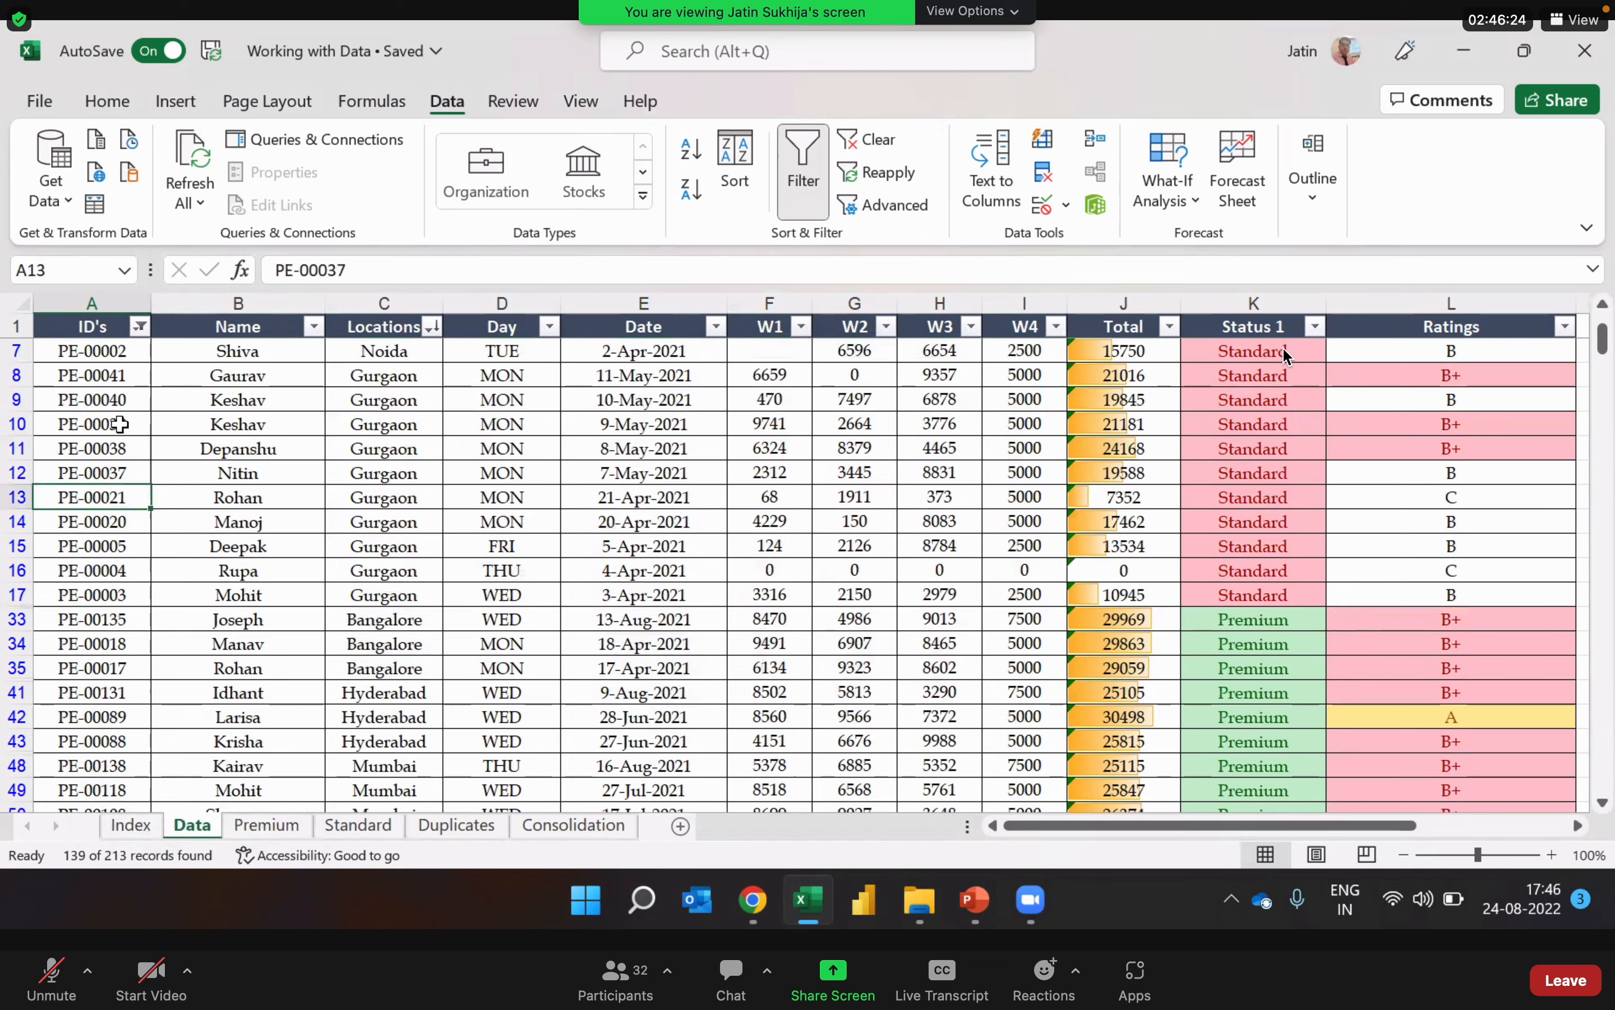
pyautogui.press('Down')
pyautogui.press('Down')
pyautogui.press('Down')
pyautogui.press('Down')
pyautogui.press('Down')
pyautogui.press('Down')
pyautogui.press('Down')
pyautogui.press('Down')
pyautogui.press('Down')
pyautogui.press('Down')
pyautogui.press('Down')
pyautogui.press('Down')
pyautogui.press('Down')
pyautogui.press('Down')
pyautogui.press('Down')
pyautogui.press('Down')
pyautogui.press('Down')
pyautogui.press('Down')
pyautogui.press('Down')
pyautogui.press('Down')
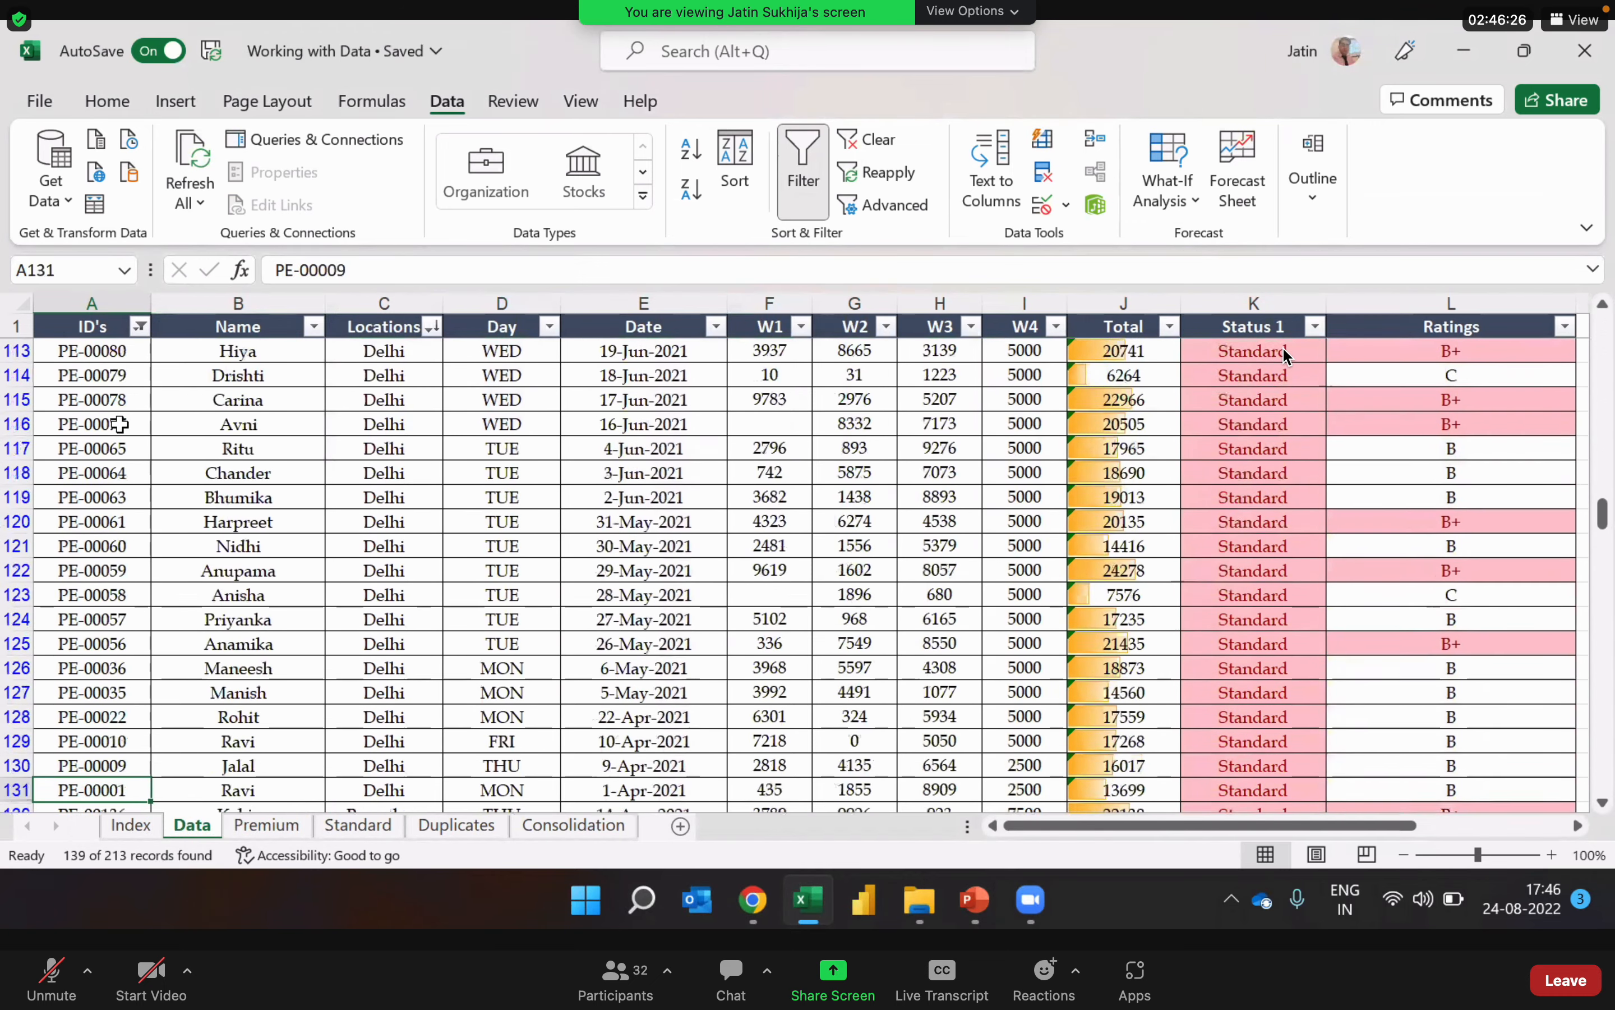
pyautogui.press('Down')
pyautogui.press('Down')
pyautogui.press('Down')
pyautogui.press('Down')
pyautogui.press('Down')
pyautogui.press('Down')
pyautogui.press('Down')
pyautogui.press('Down')
pyautogui.press('Down')
pyautogui.press('Down')
pyautogui.press('Down')
pyautogui.press('Down')
pyautogui.press('Down')
pyautogui.press('Down')
pyautogui.press('Down')
pyautogui.press('Down')
pyautogui.press('Down')
pyautogui.press('Down')
pyautogui.press('Down')
pyautogui.press('Down')
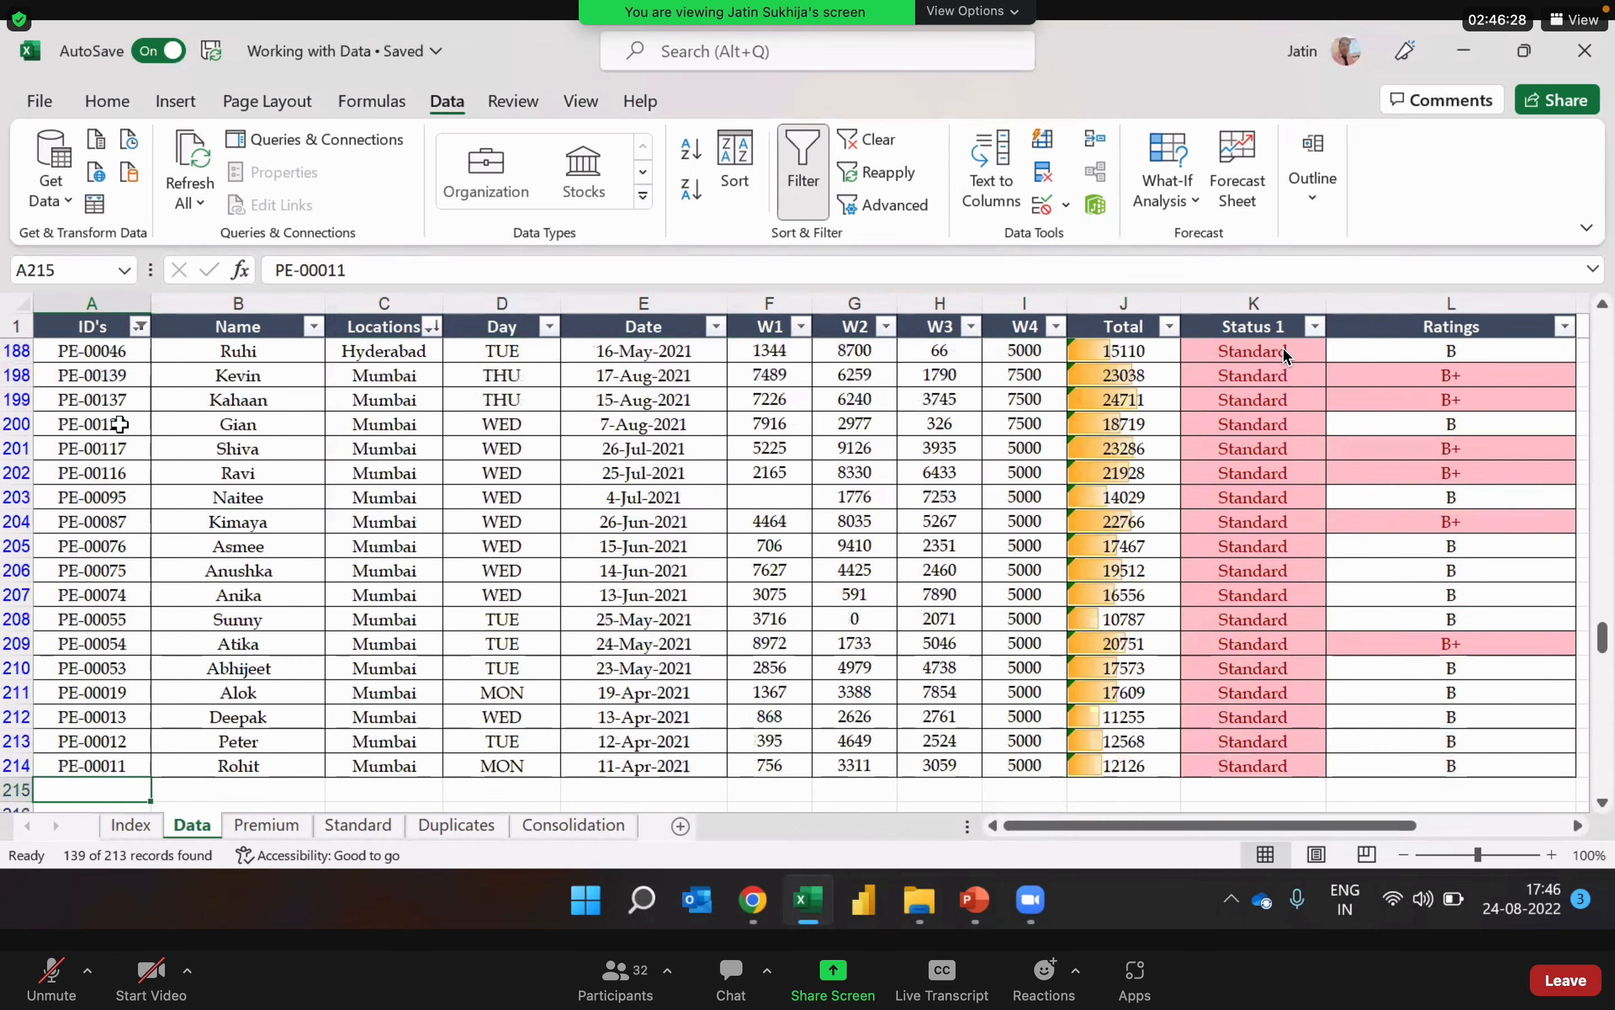
pyautogui.press('Up')
pyautogui.press('Up')
pyautogui.press('Up')
pyautogui.press('Up')
pyautogui.press('Up')
pyautogui.press('Up')
pyautogui.press('Up')
pyautogui.press('Up')
pyautogui.press('Up')
pyautogui.press('Up')
pyautogui.press('Up')
pyautogui.press('Up')
pyautogui.press('Up')
pyautogui.press('Up')
pyautogui.press('Up')
pyautogui.press('Up')
pyautogui.press('Up')
pyautogui.press('Up')
pyautogui.press('Up')
pyautogui.press('Up')
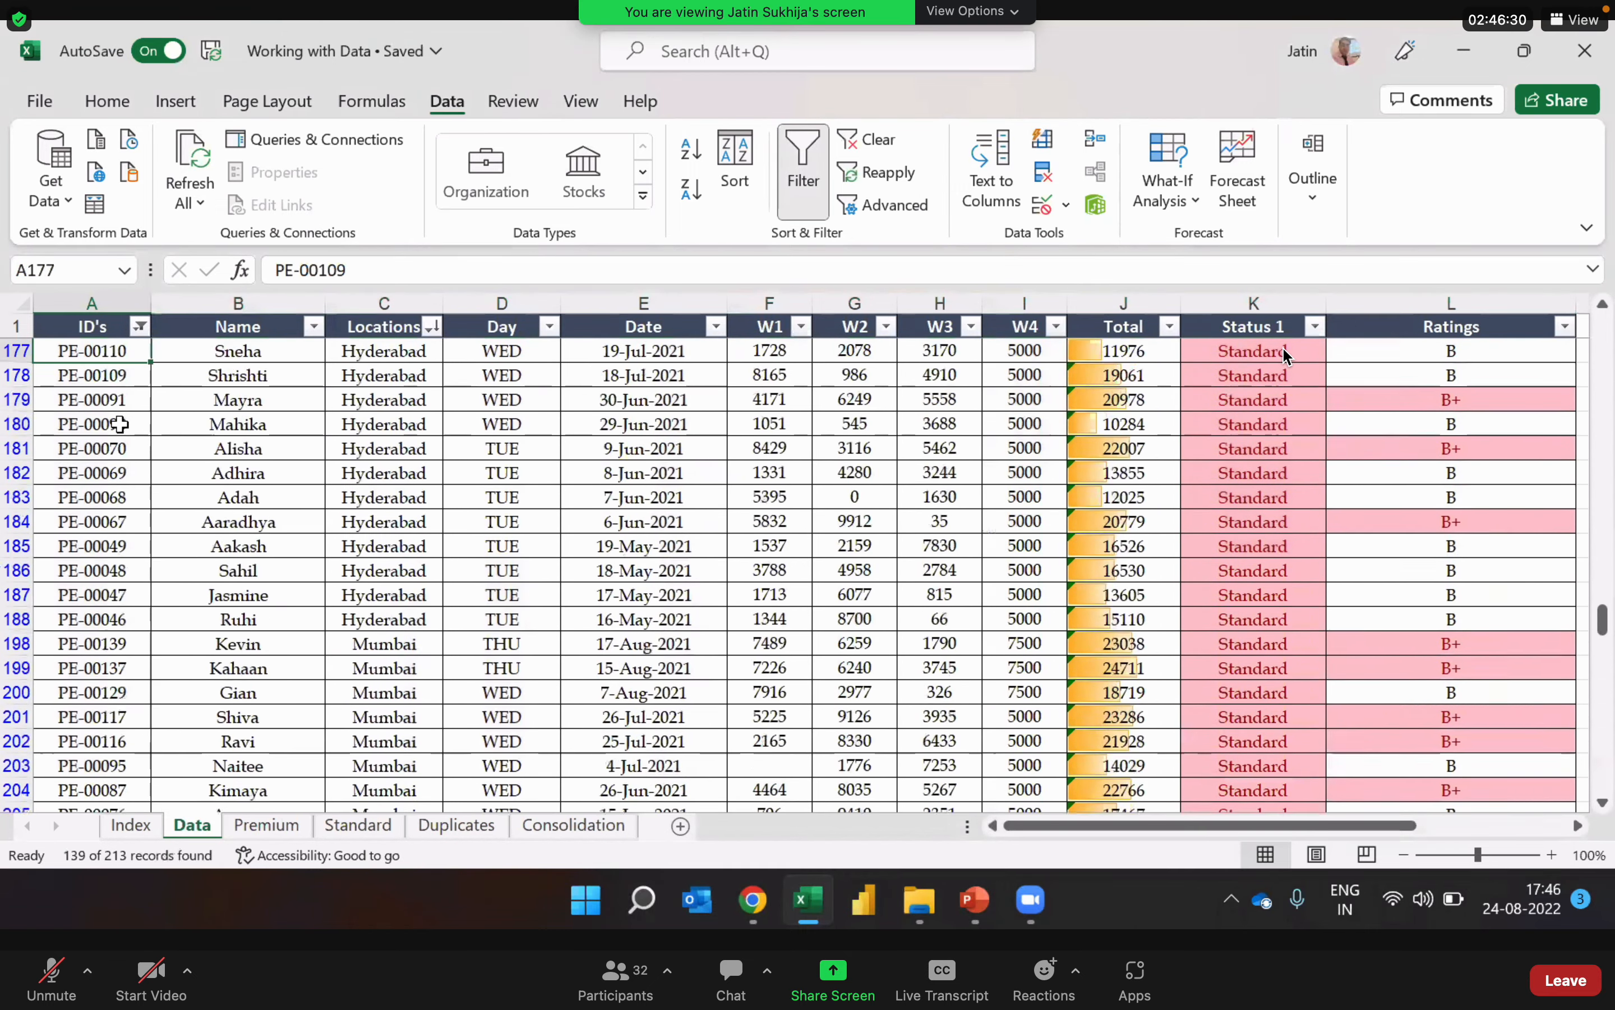
pyautogui.press('Up')
pyautogui.press('Up')
pyautogui.press('Up')
pyautogui.press('Up')
pyautogui.press('Up')
pyautogui.press('Up')
pyautogui.press('Up')
pyautogui.press('Up')
pyautogui.press('Up')
pyautogui.press('Up')
pyautogui.press('Up')
pyautogui.press('Up')
pyautogui.press('Up')
pyautogui.press('Up')
pyautogui.press('Up')
pyautogui.press('Up')
pyautogui.press('Up')
pyautogui.press('Up')
pyautogui.press('Up')
pyautogui.press('Up')
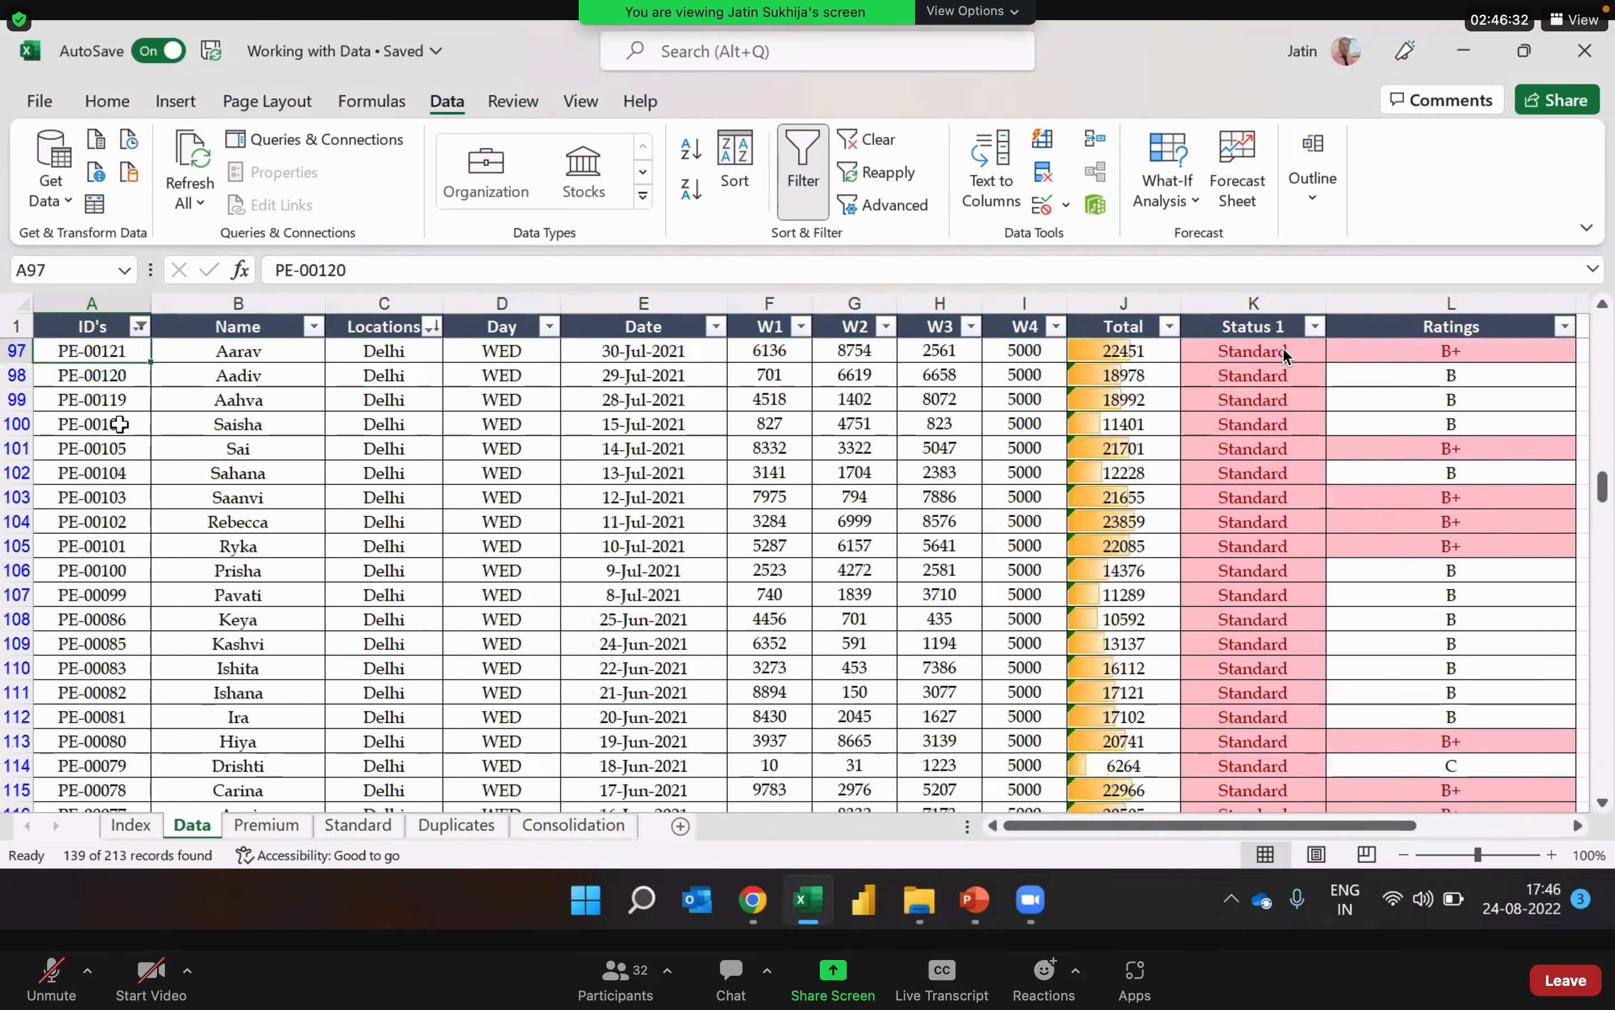
pyautogui.press('Up')
pyautogui.press('Up')
pyautogui.press('Up')
pyautogui.press('Up')
pyautogui.press('Up')
pyautogui.press('Up')
pyautogui.press('Up')
pyautogui.press('Up')
pyautogui.press('Up')
pyautogui.press('Up')
pyautogui.press('Up')
pyautogui.press('Up')
pyautogui.press('Up')
pyautogui.press('Up')
pyautogui.press('Up')
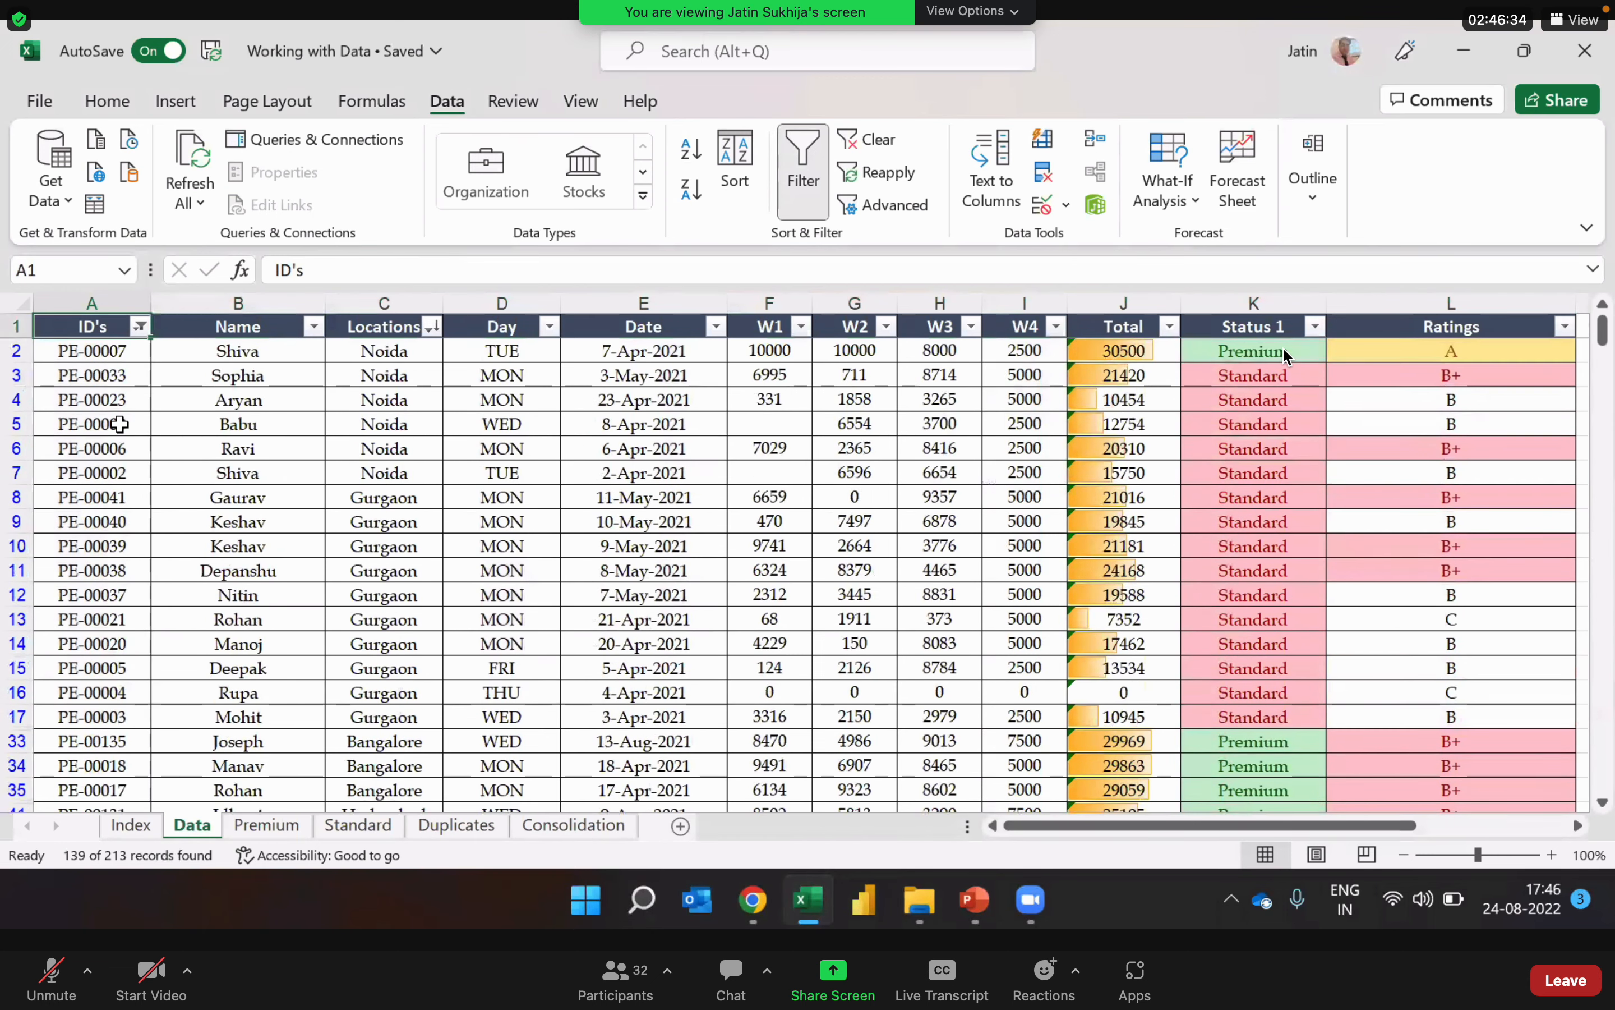
pyautogui.press('Down')
pyautogui.press('Down')
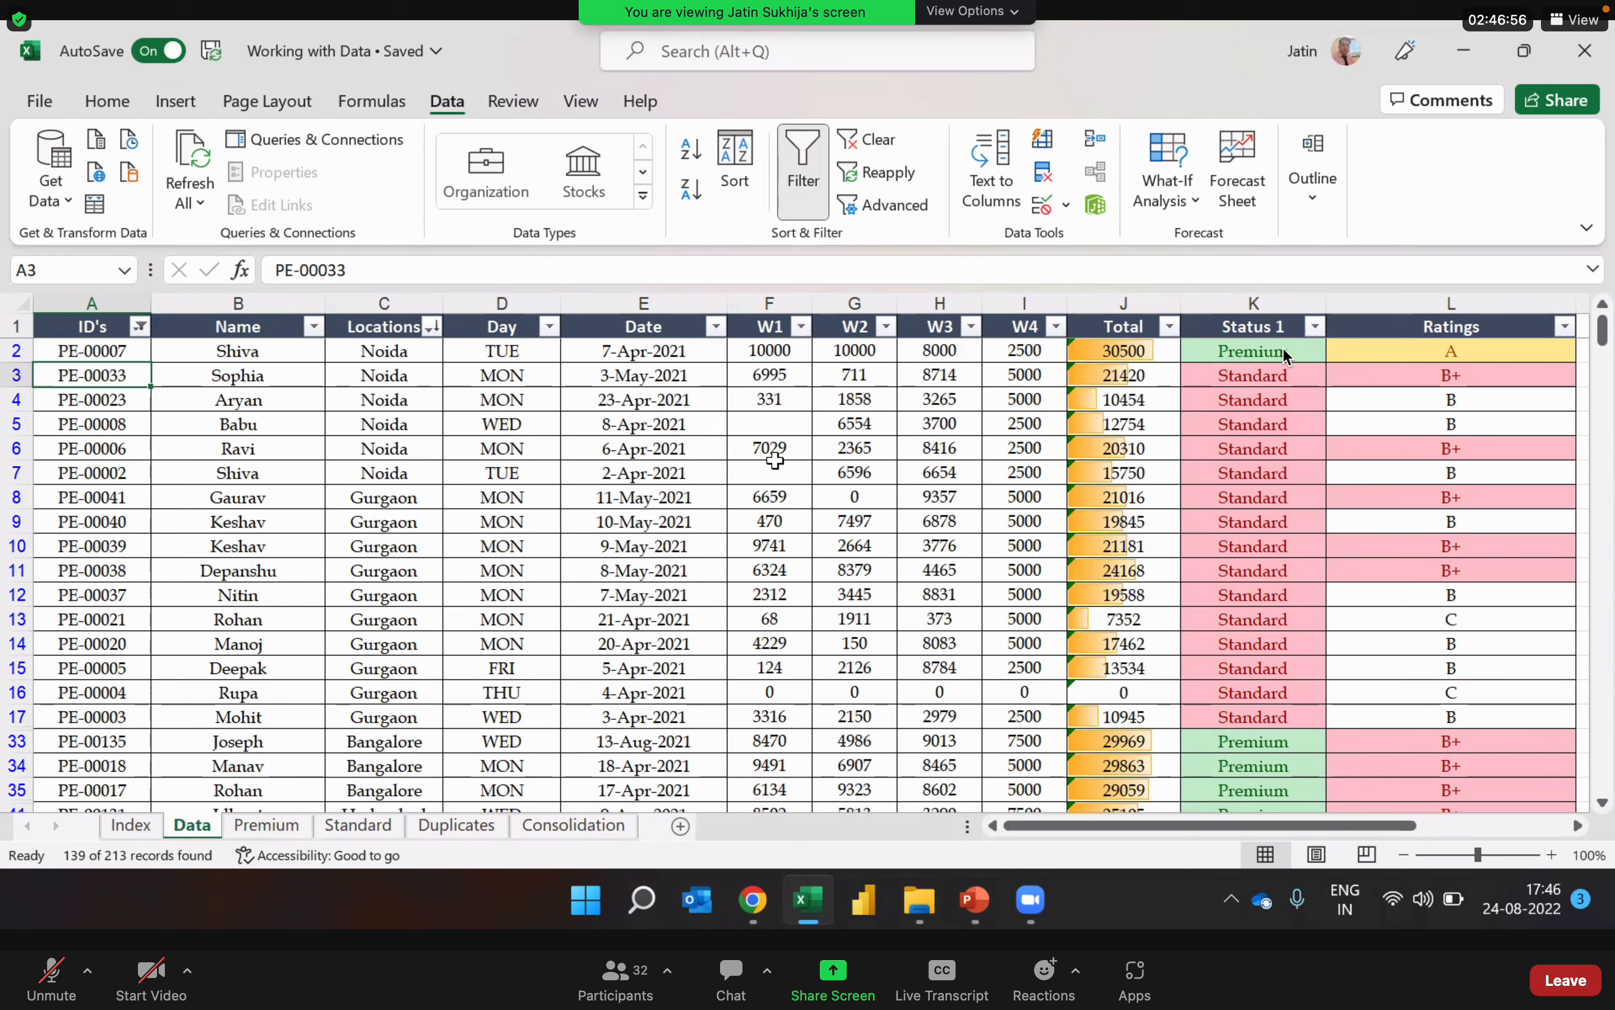
# Step: Check the blank W1 cells among the filtered PE records and the filtered ID's column
pyautogui.click(769, 417)
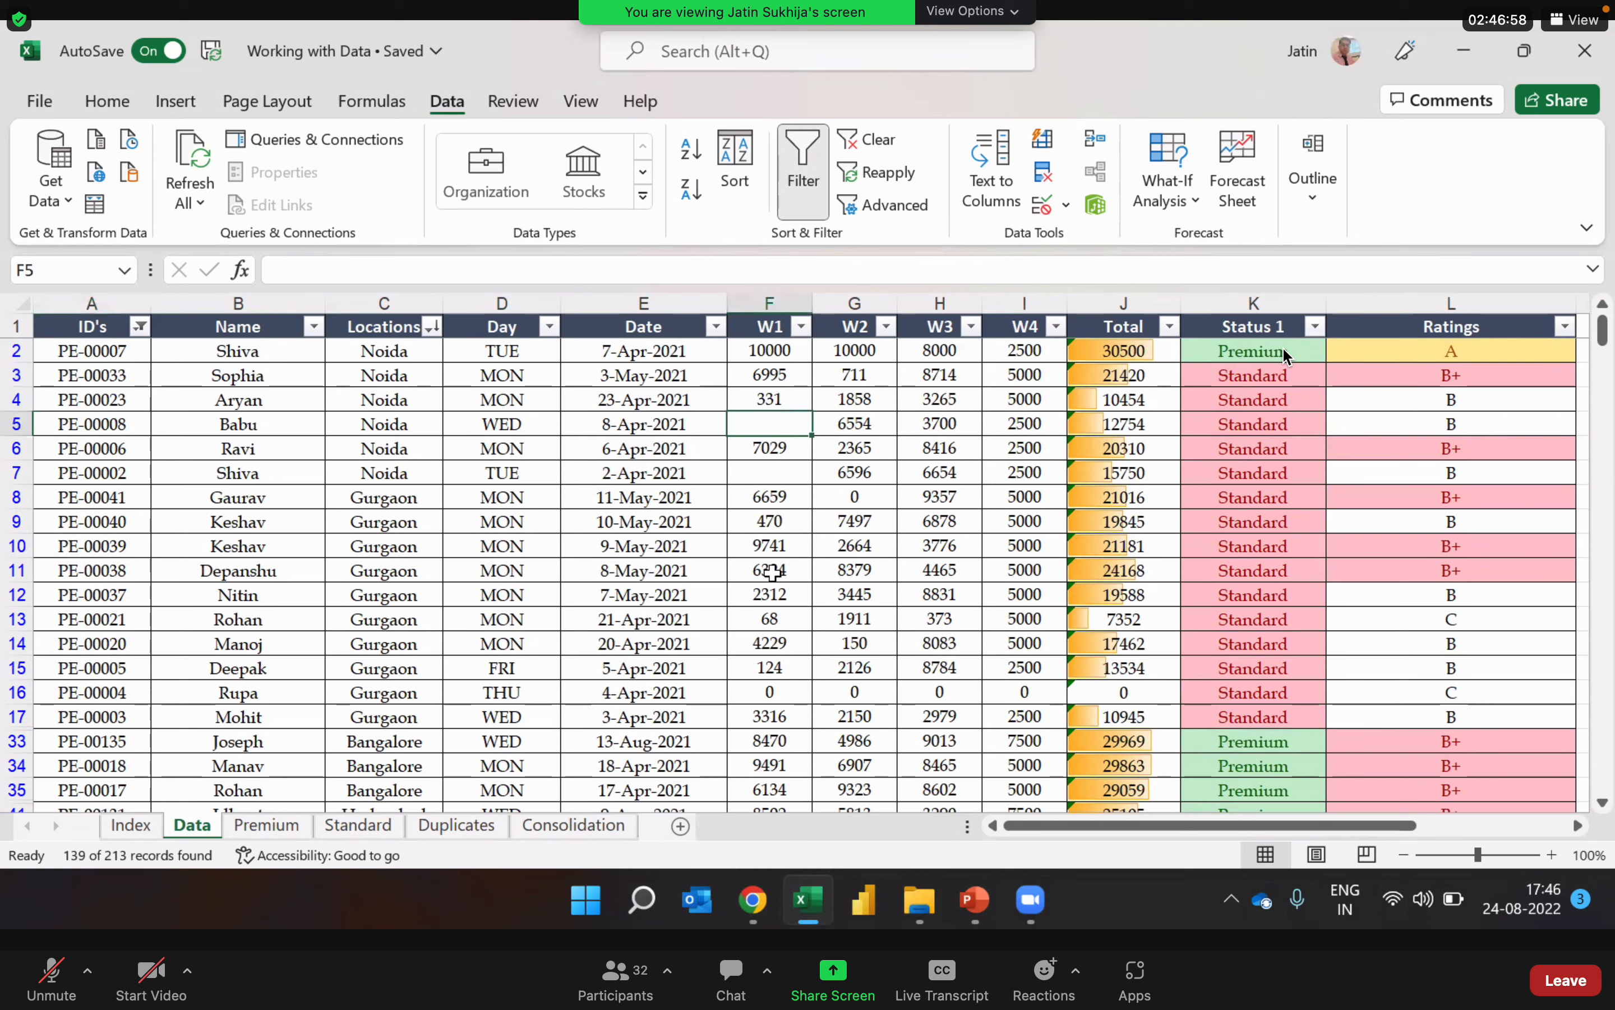
pyautogui.click(780, 470)
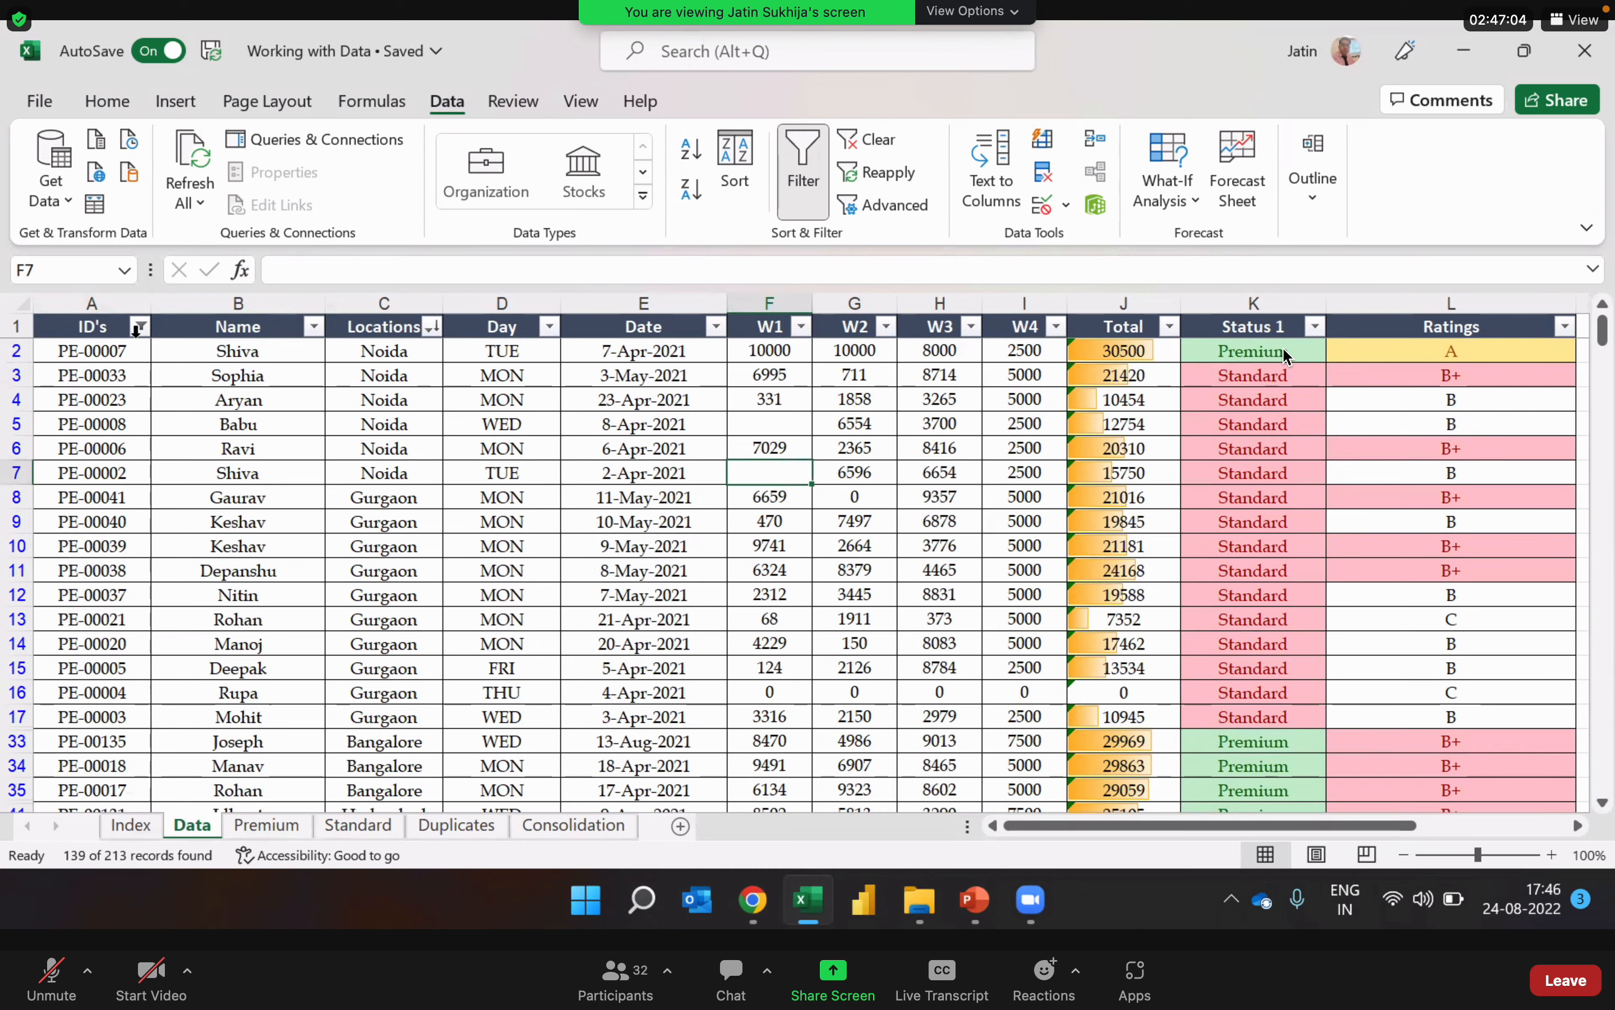
pyautogui.click(123, 301)
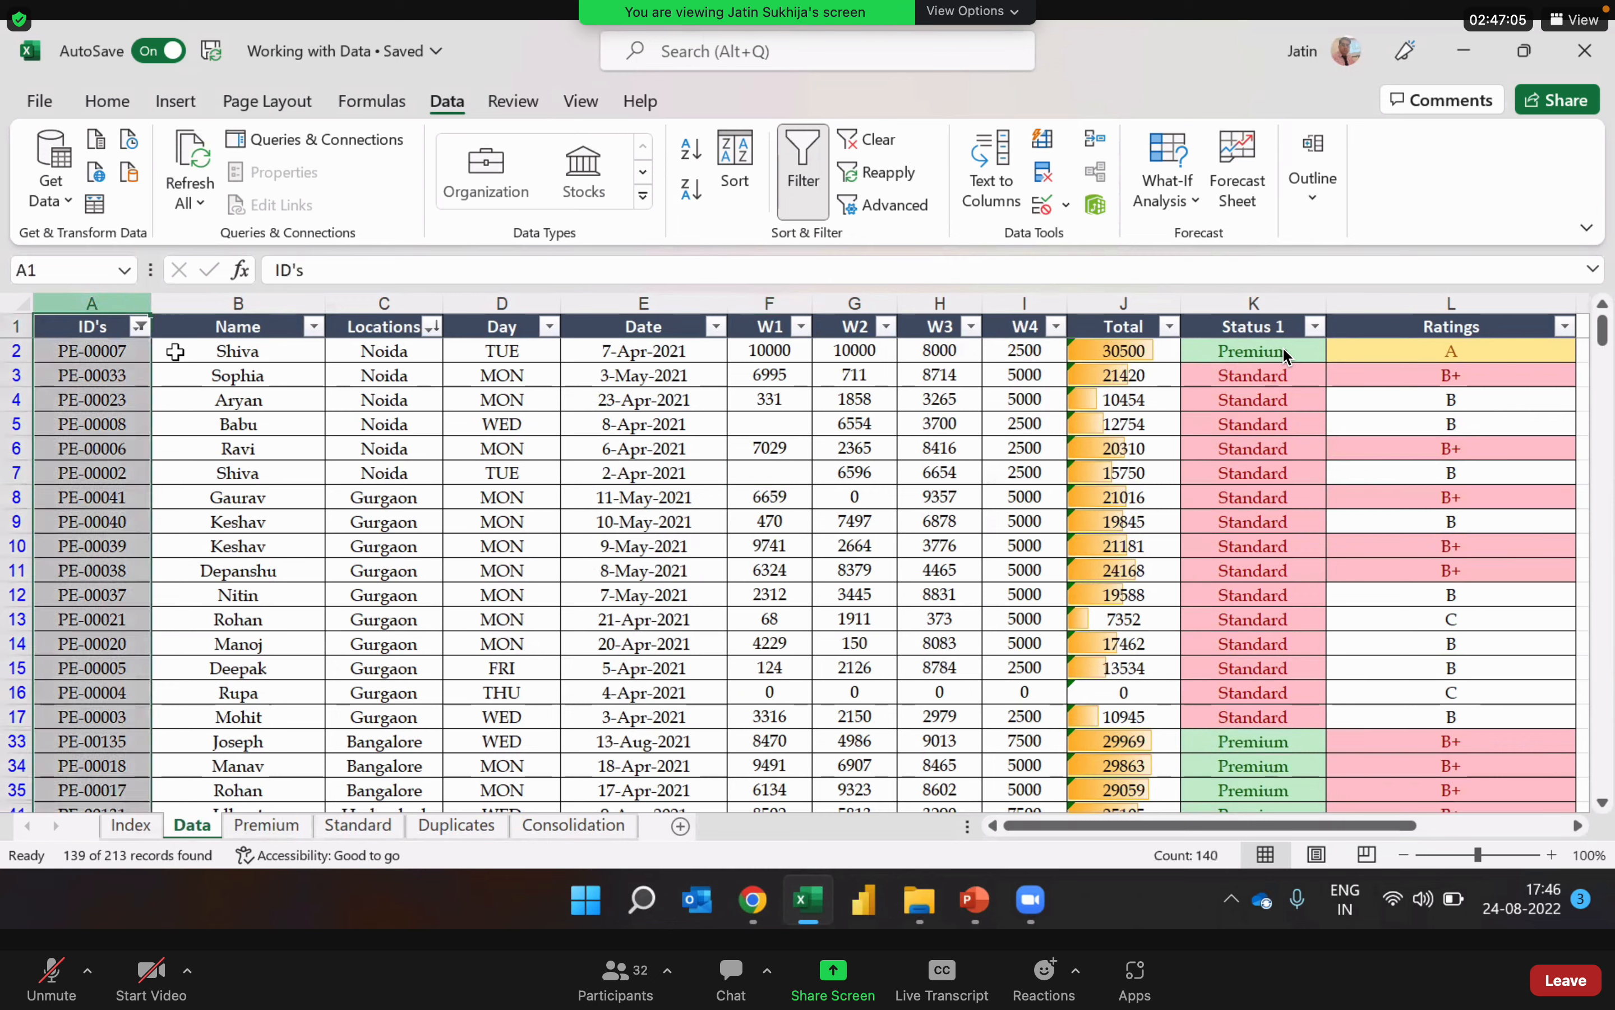
pyautogui.click(201, 442)
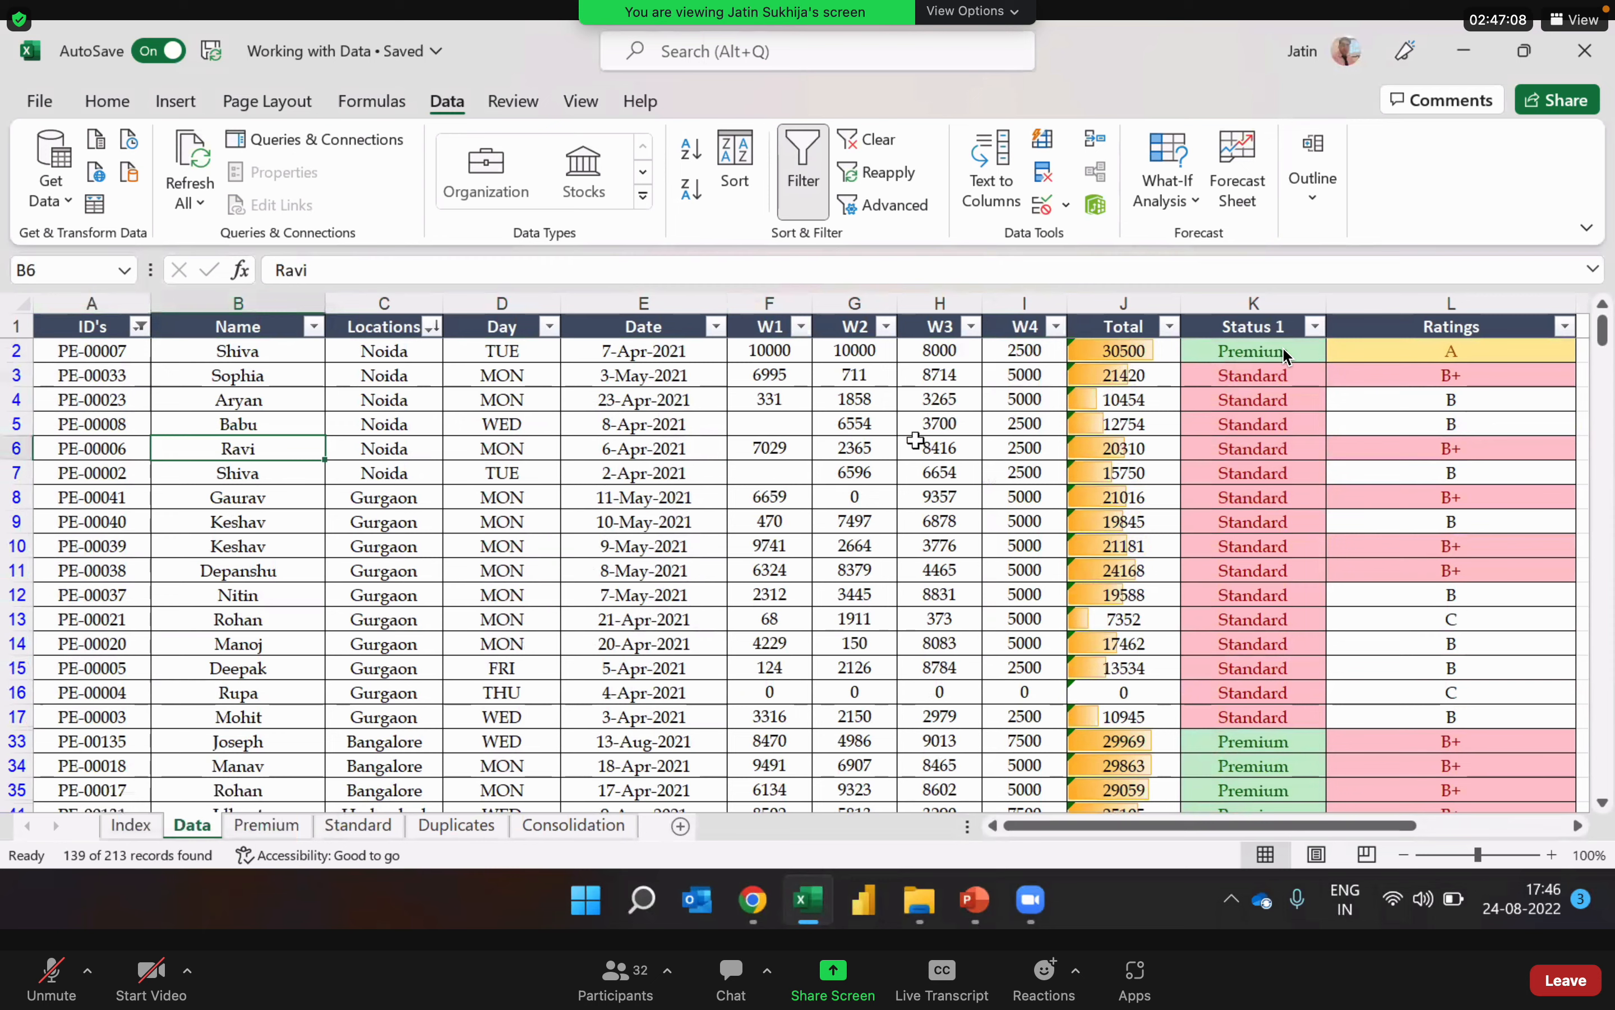
# Step: Filter the W1 column to only its blank entries, keeping the PE filter on the ID's column
pyautogui.click(801, 327)
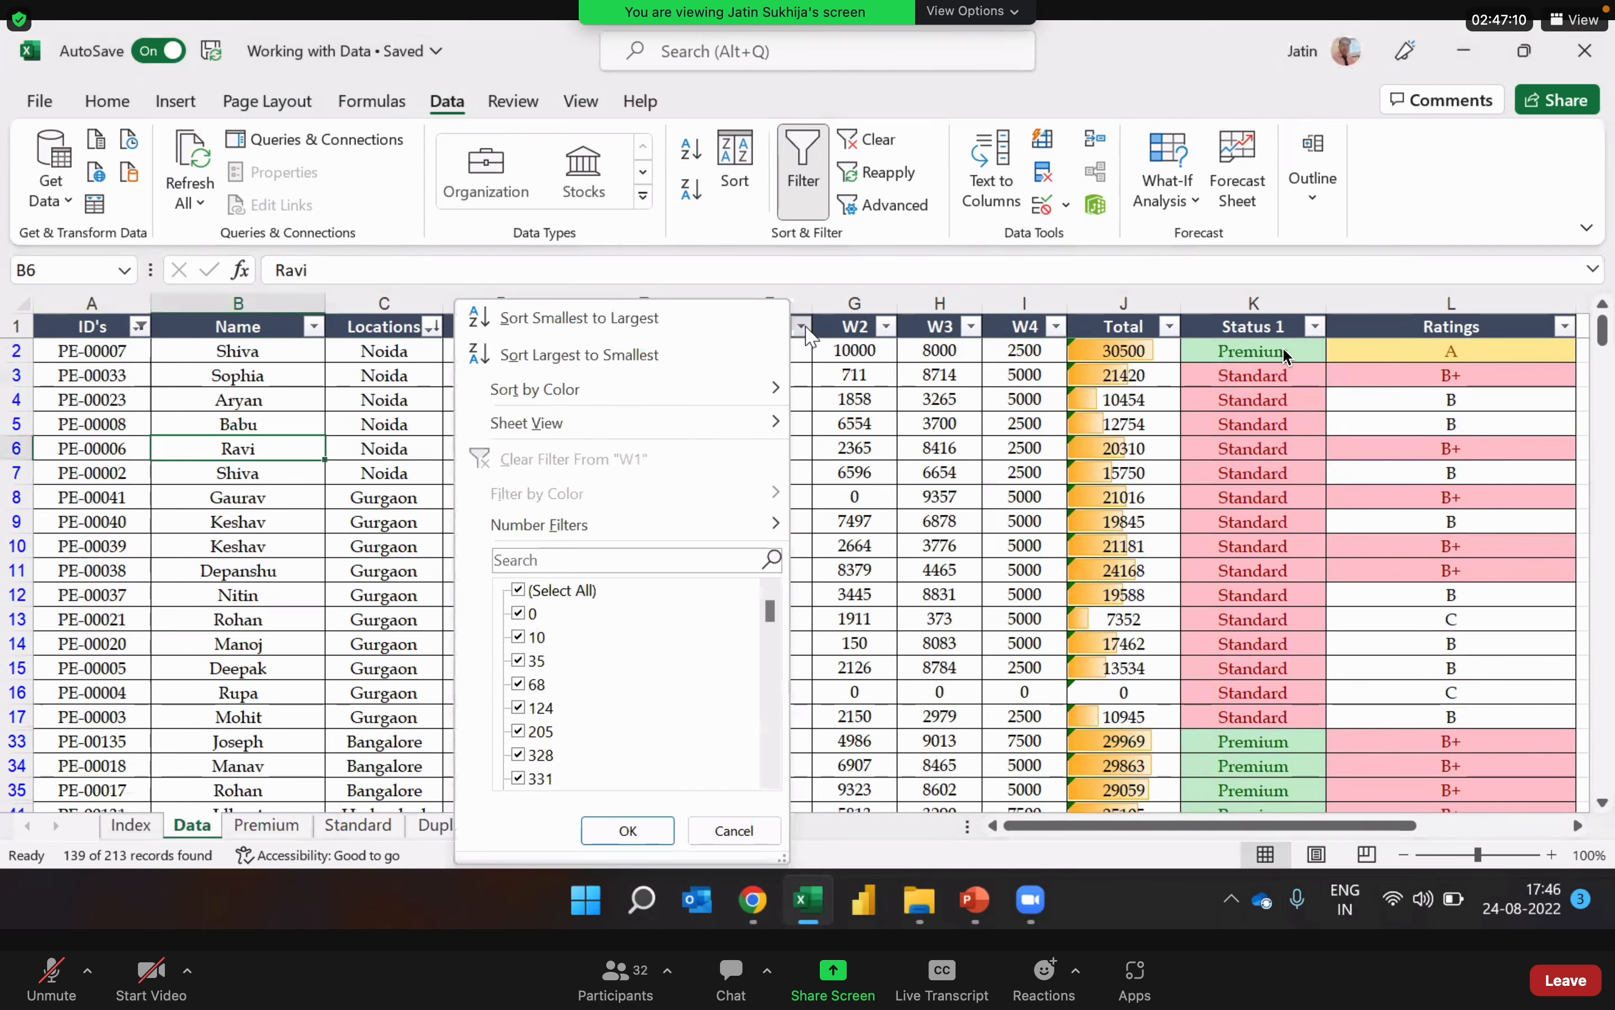
pyautogui.click(801, 327)
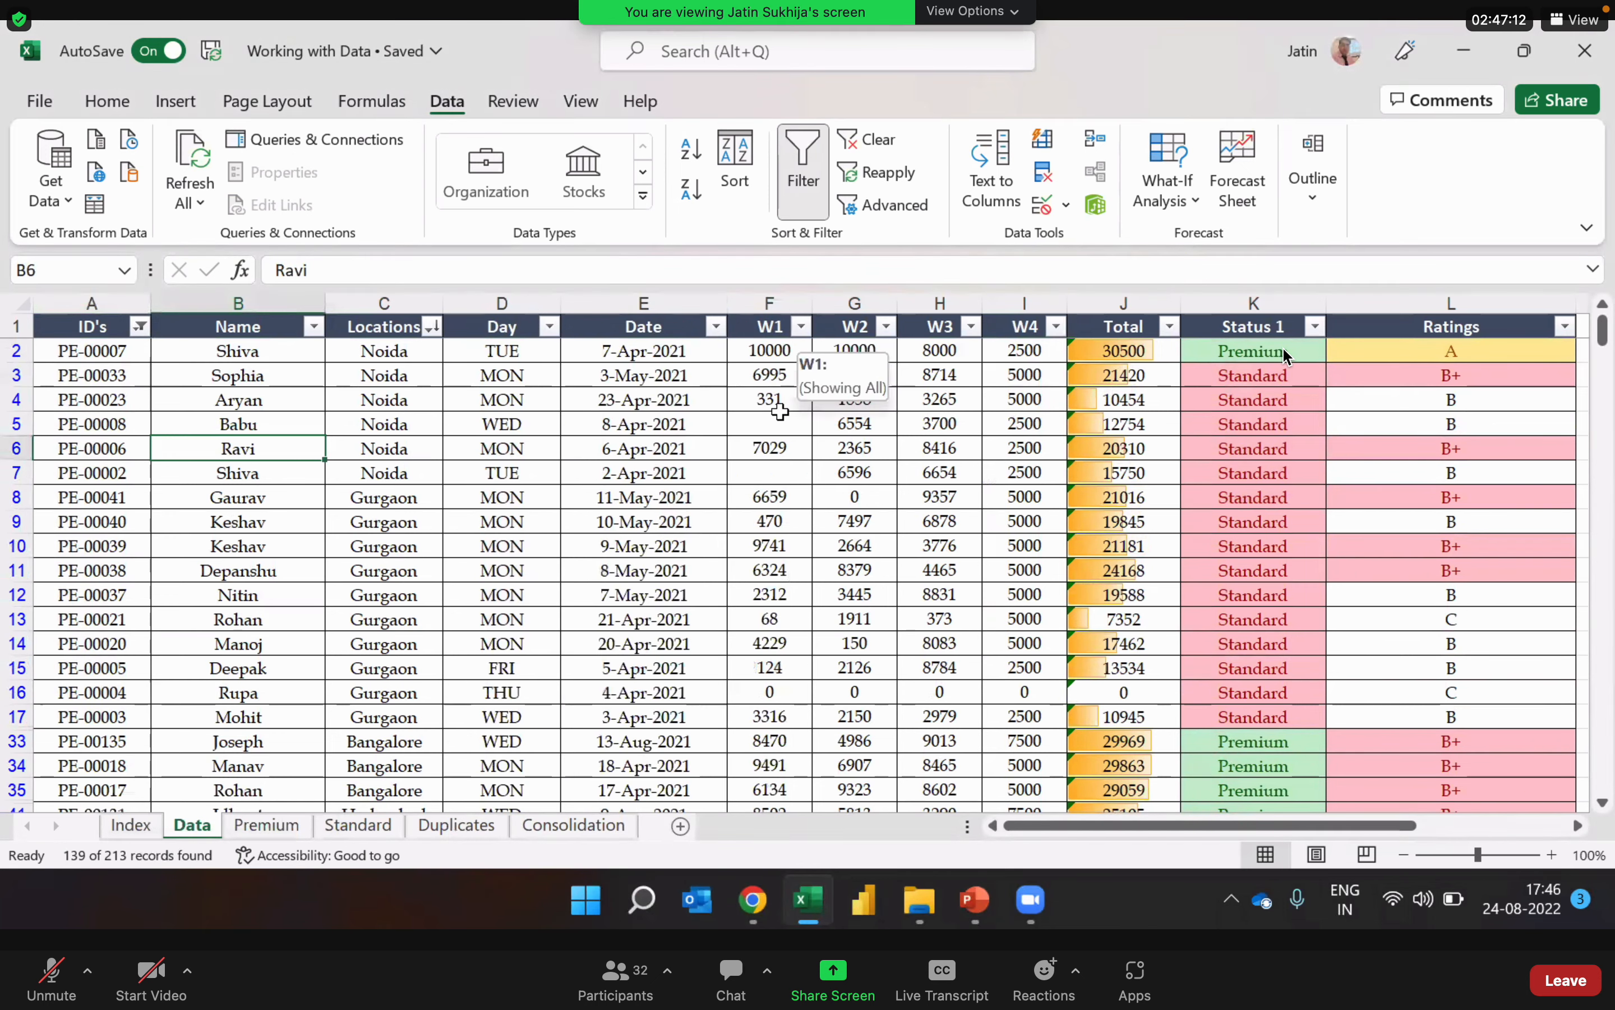
pyautogui.click(803, 329)
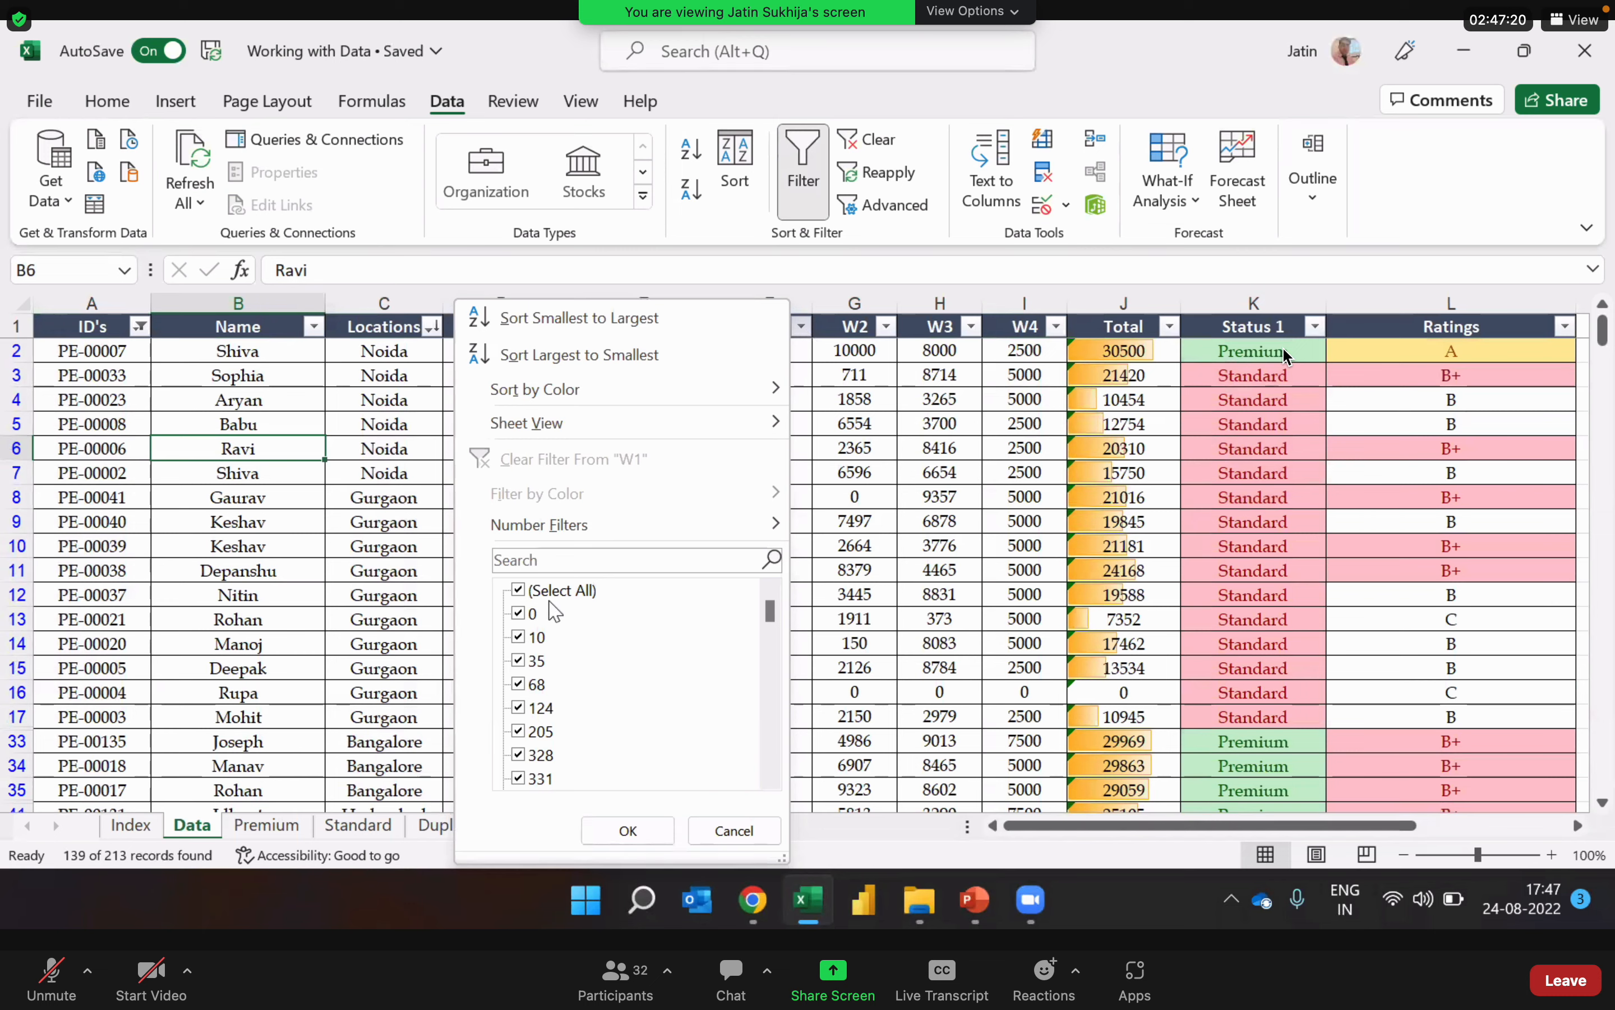
pyautogui.click(519, 592)
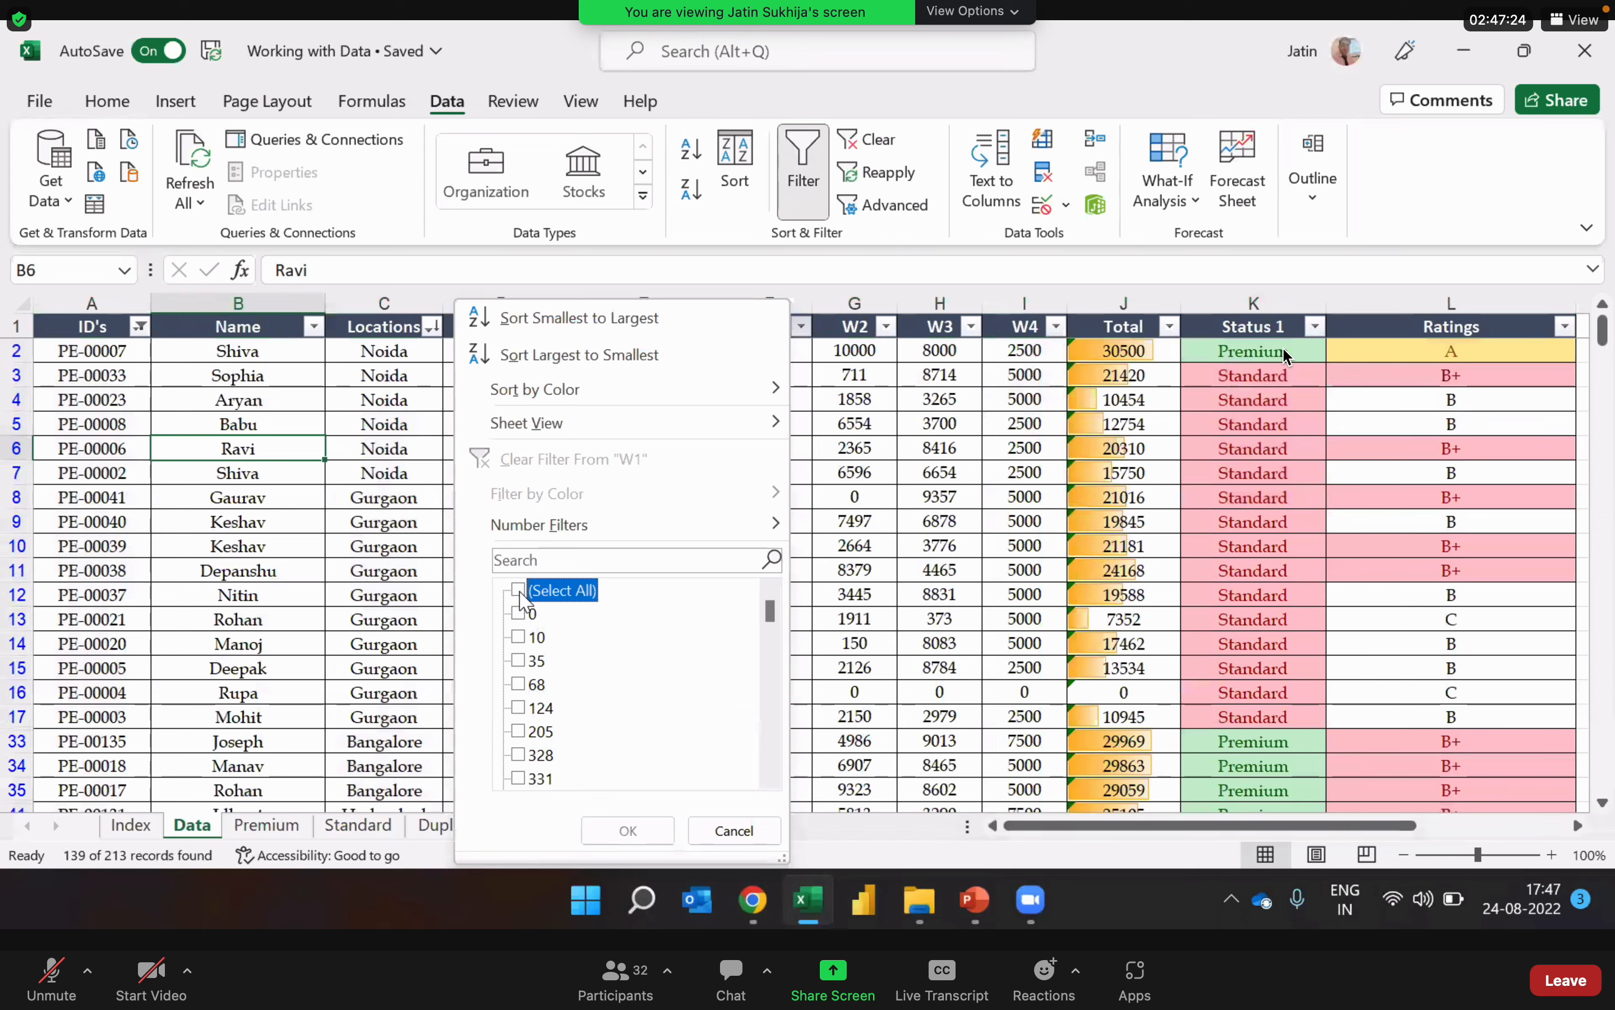
pyautogui.moveTo(770, 612); pyautogui.dragTo(770, 788)
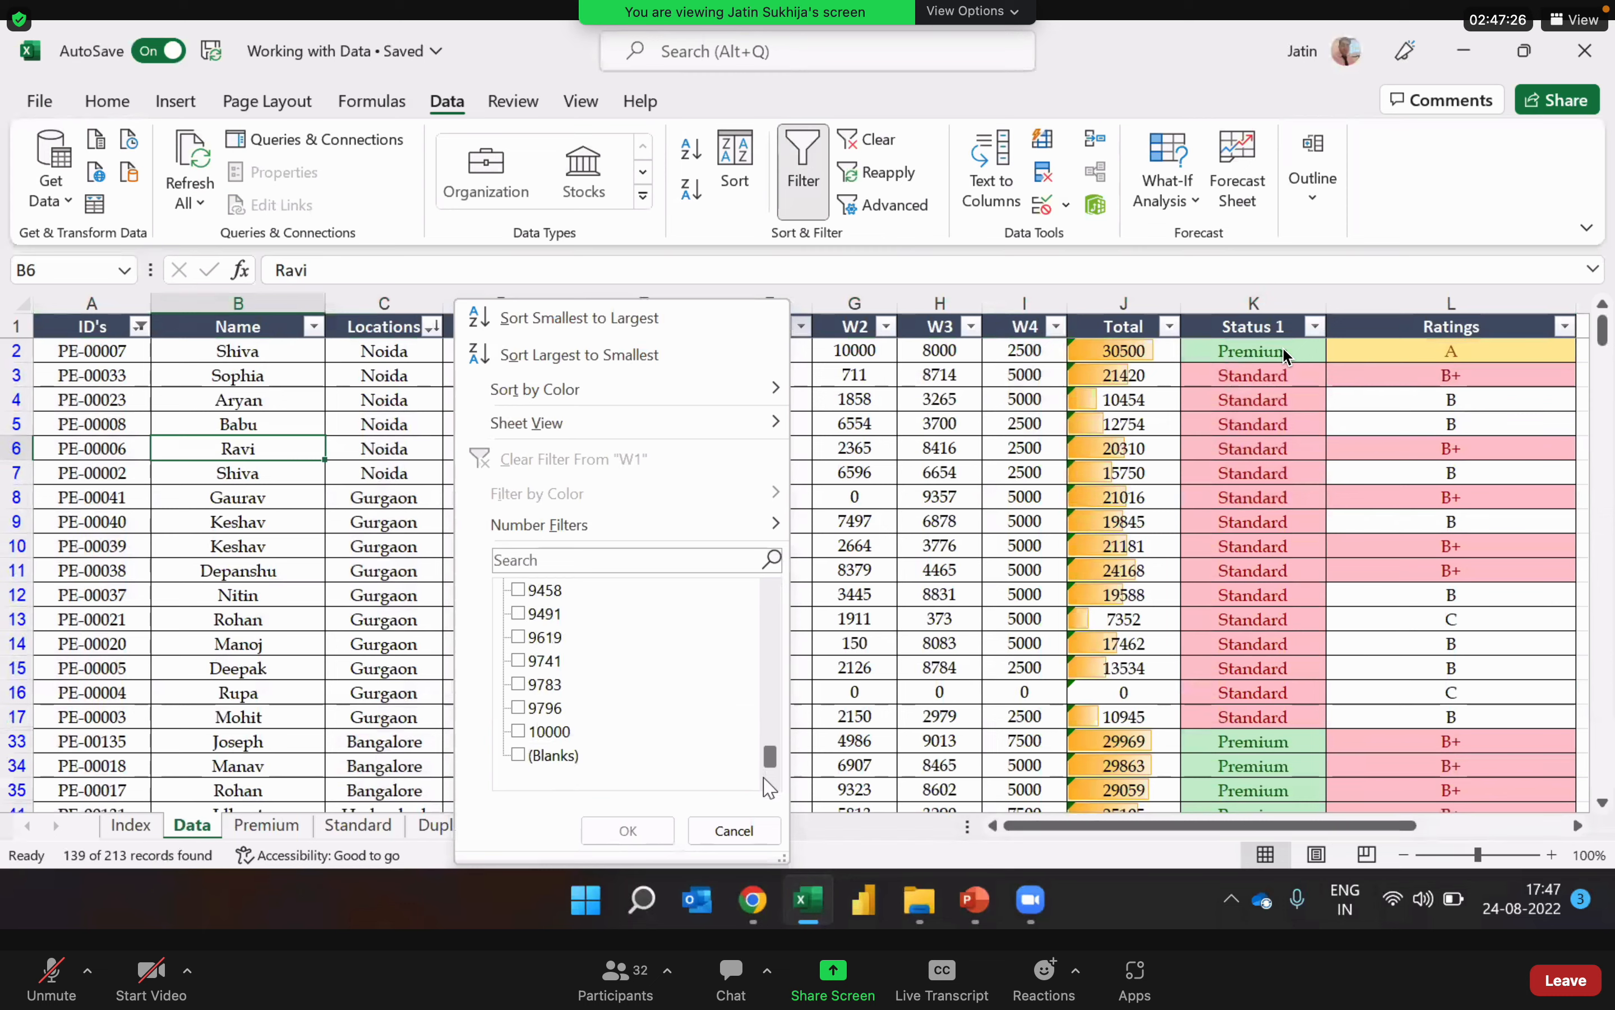
pyautogui.click(520, 756)
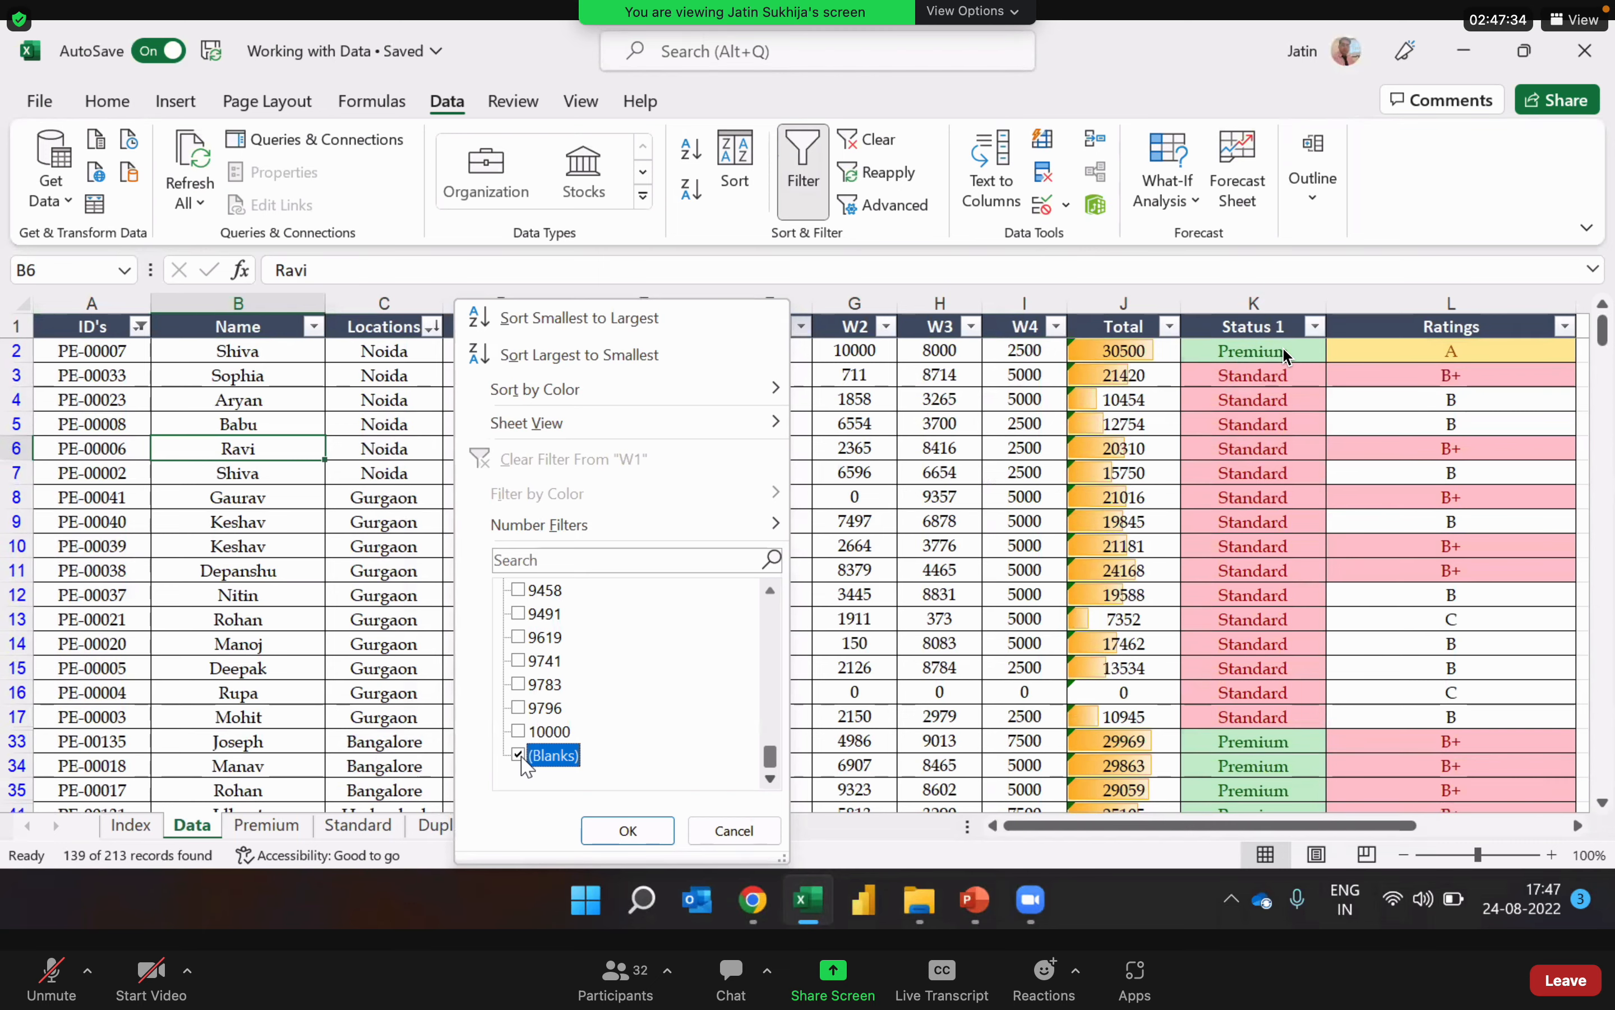
pyautogui.click(631, 832)
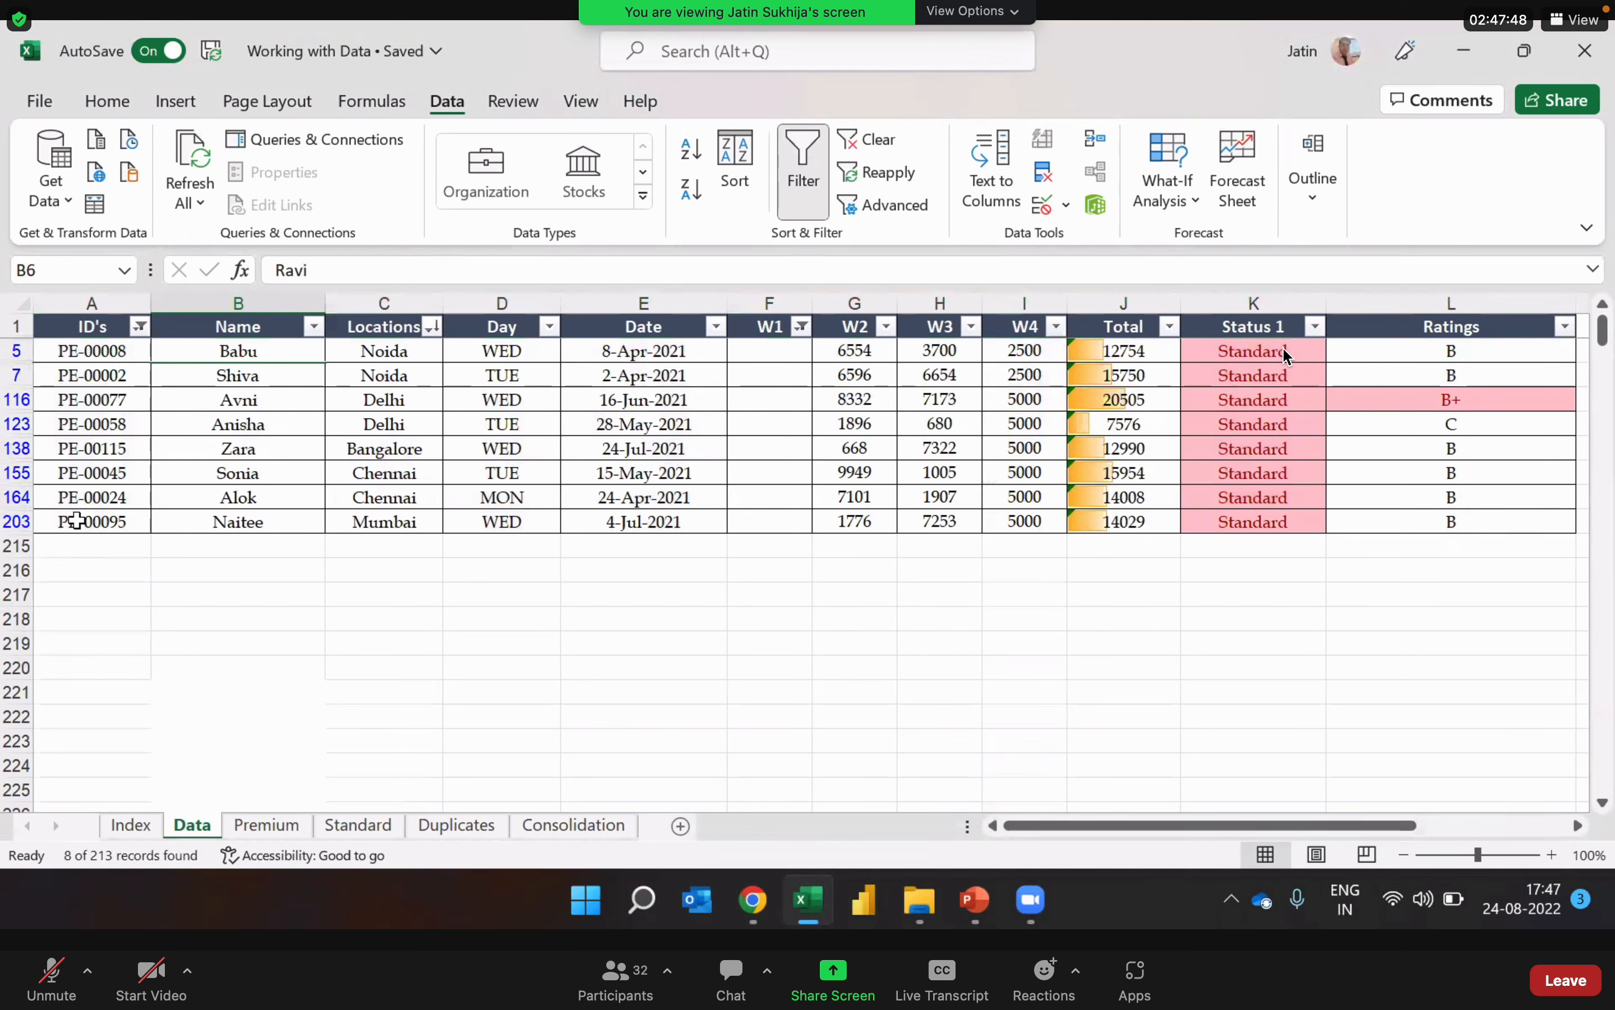
# Step: Copy the filtered table with its headers into a new worksheet and fit the Date column's width to its contents
pyautogui.click(686, 472)
pyautogui.hotkey('ctrl', 'a')
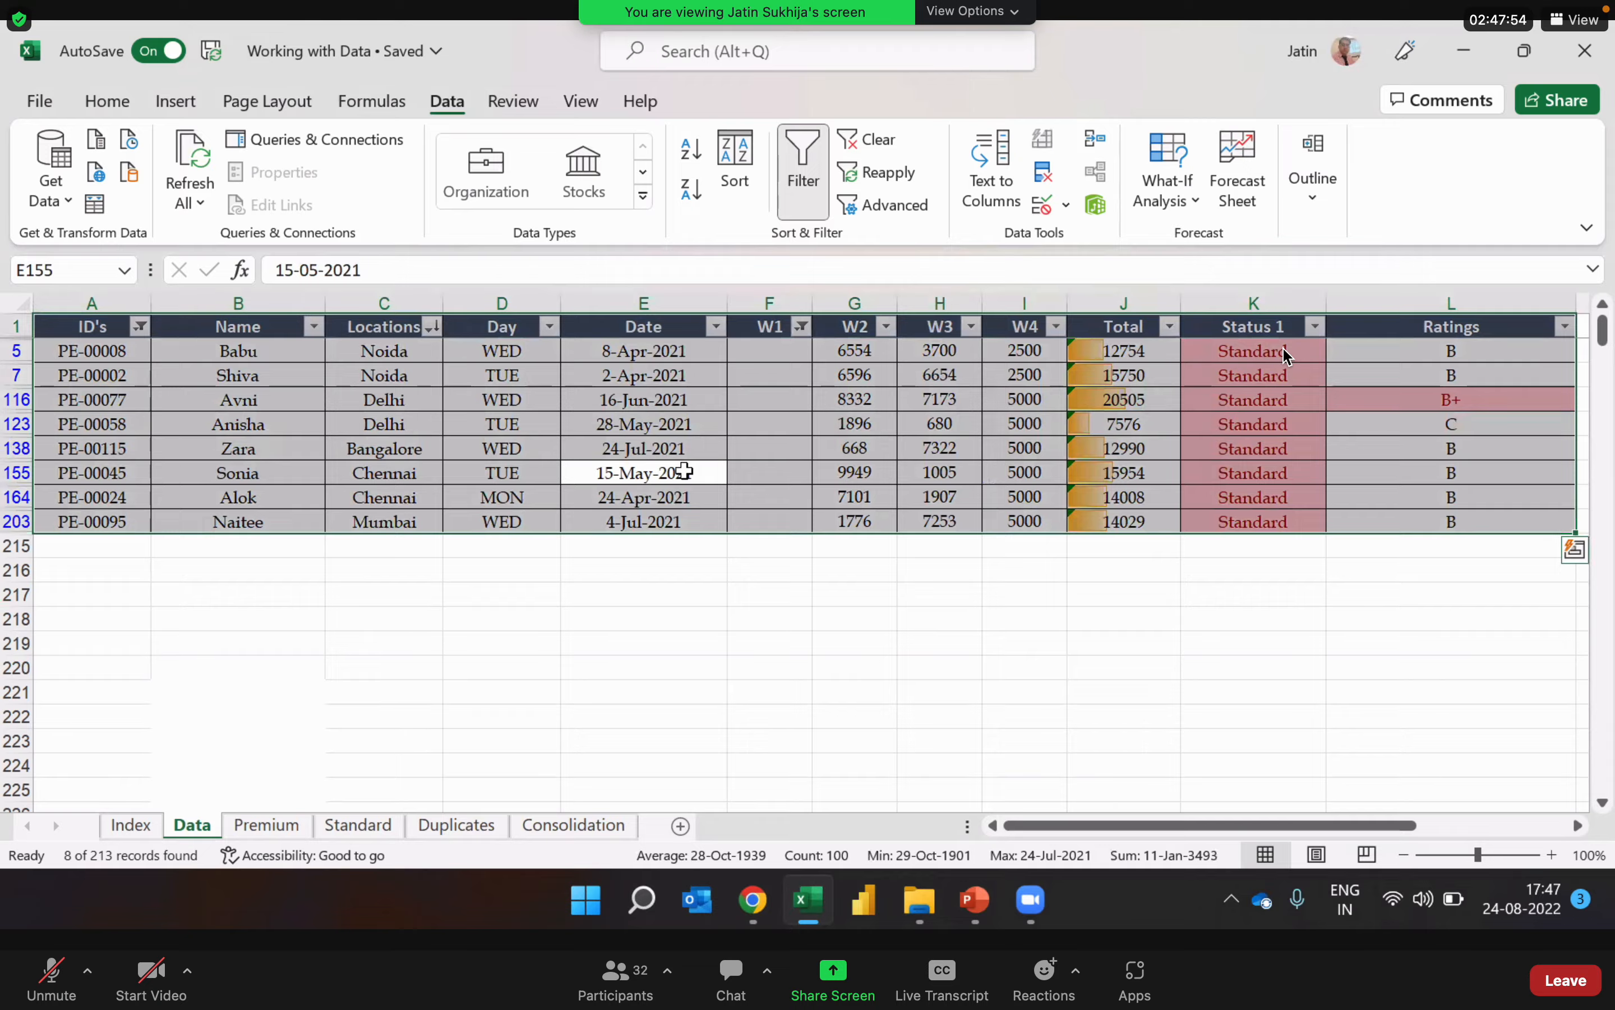
pyautogui.hotkey('ctrl', 'c')
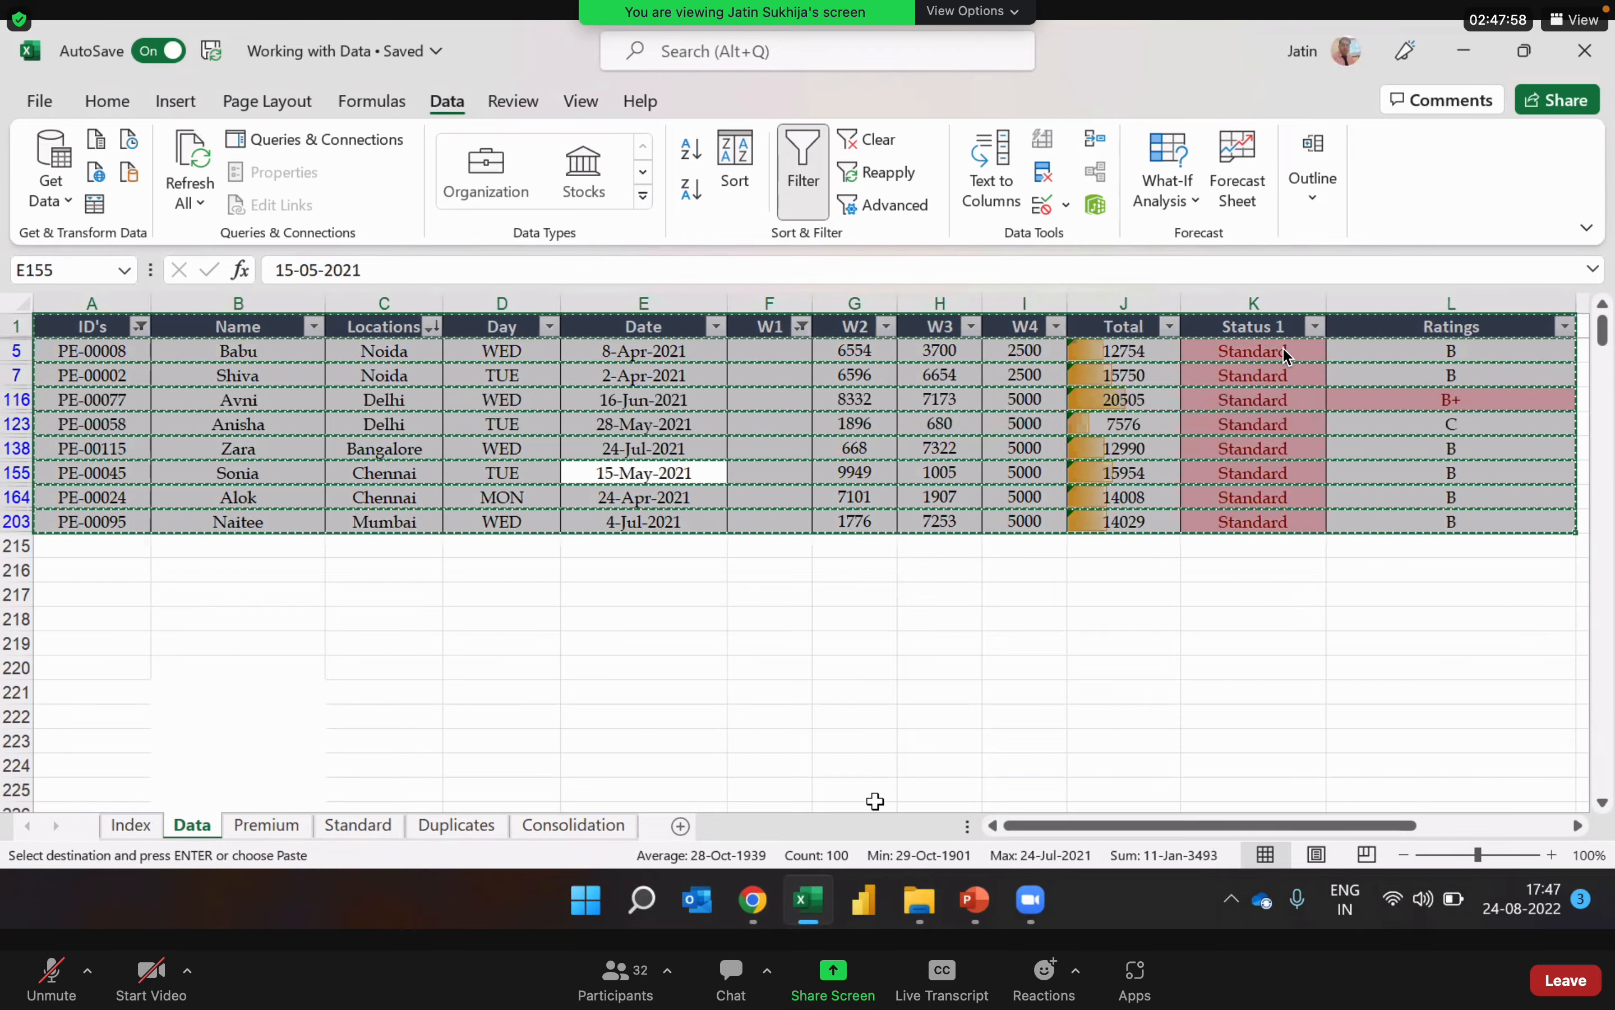
pyautogui.click(681, 826)
pyautogui.hotkey('ctrl', 'v')
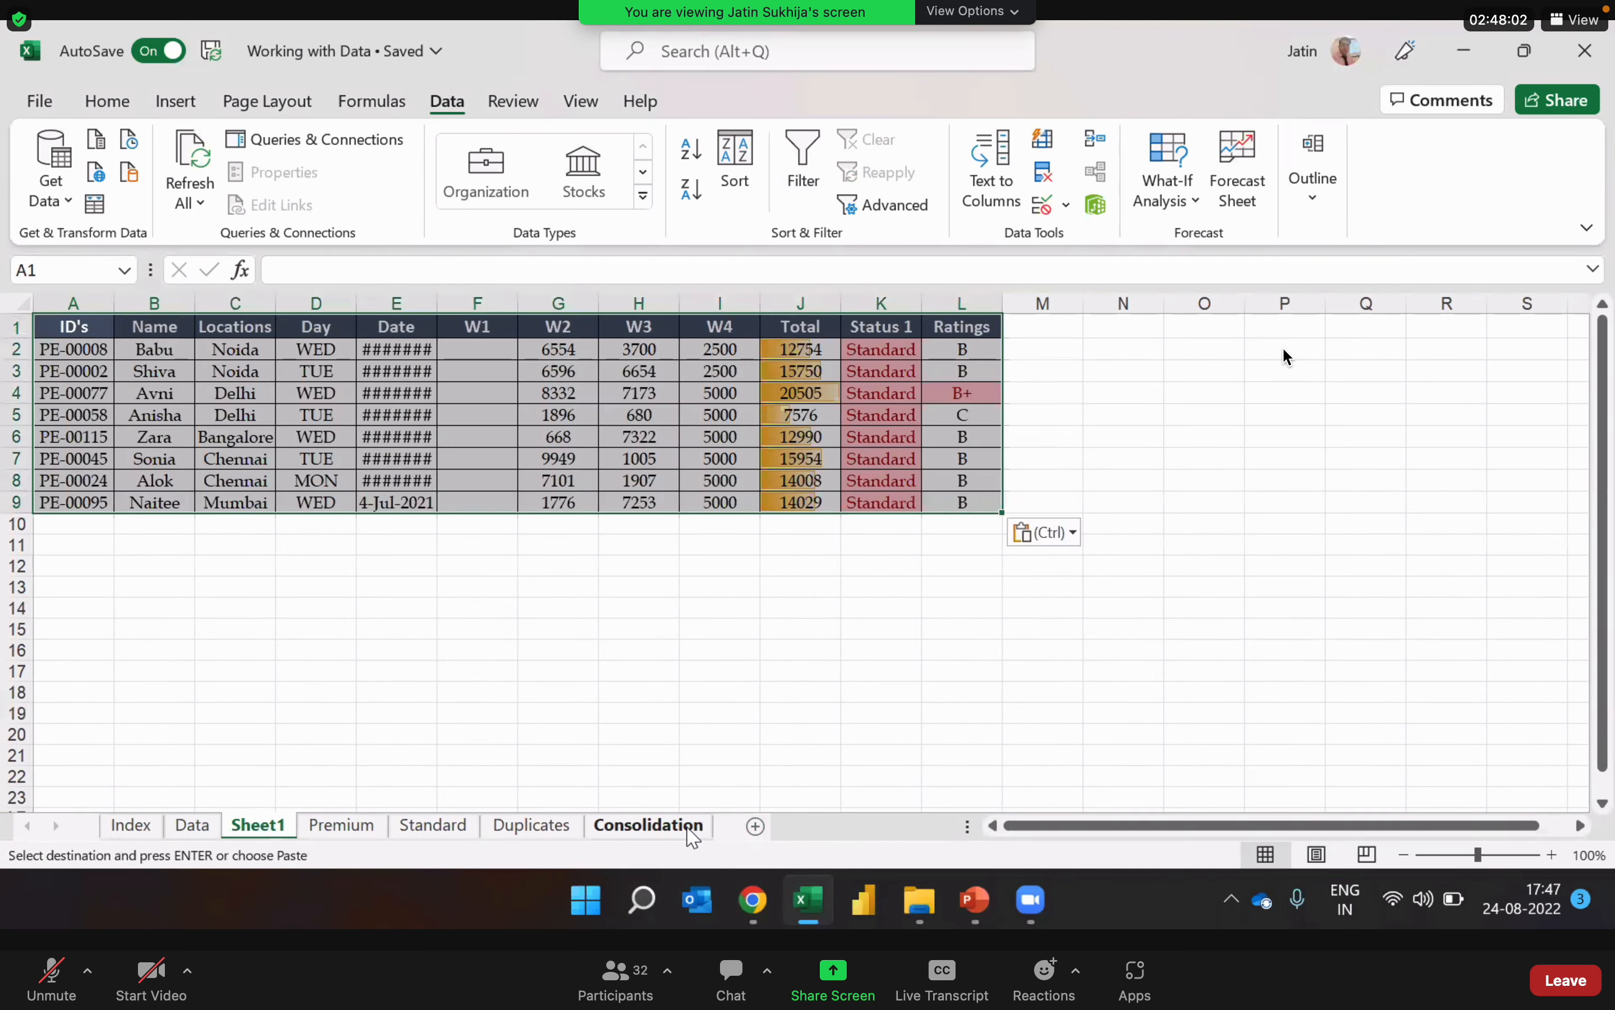
pyautogui.click(452, 669)
pyautogui.doubleClick(437, 304)
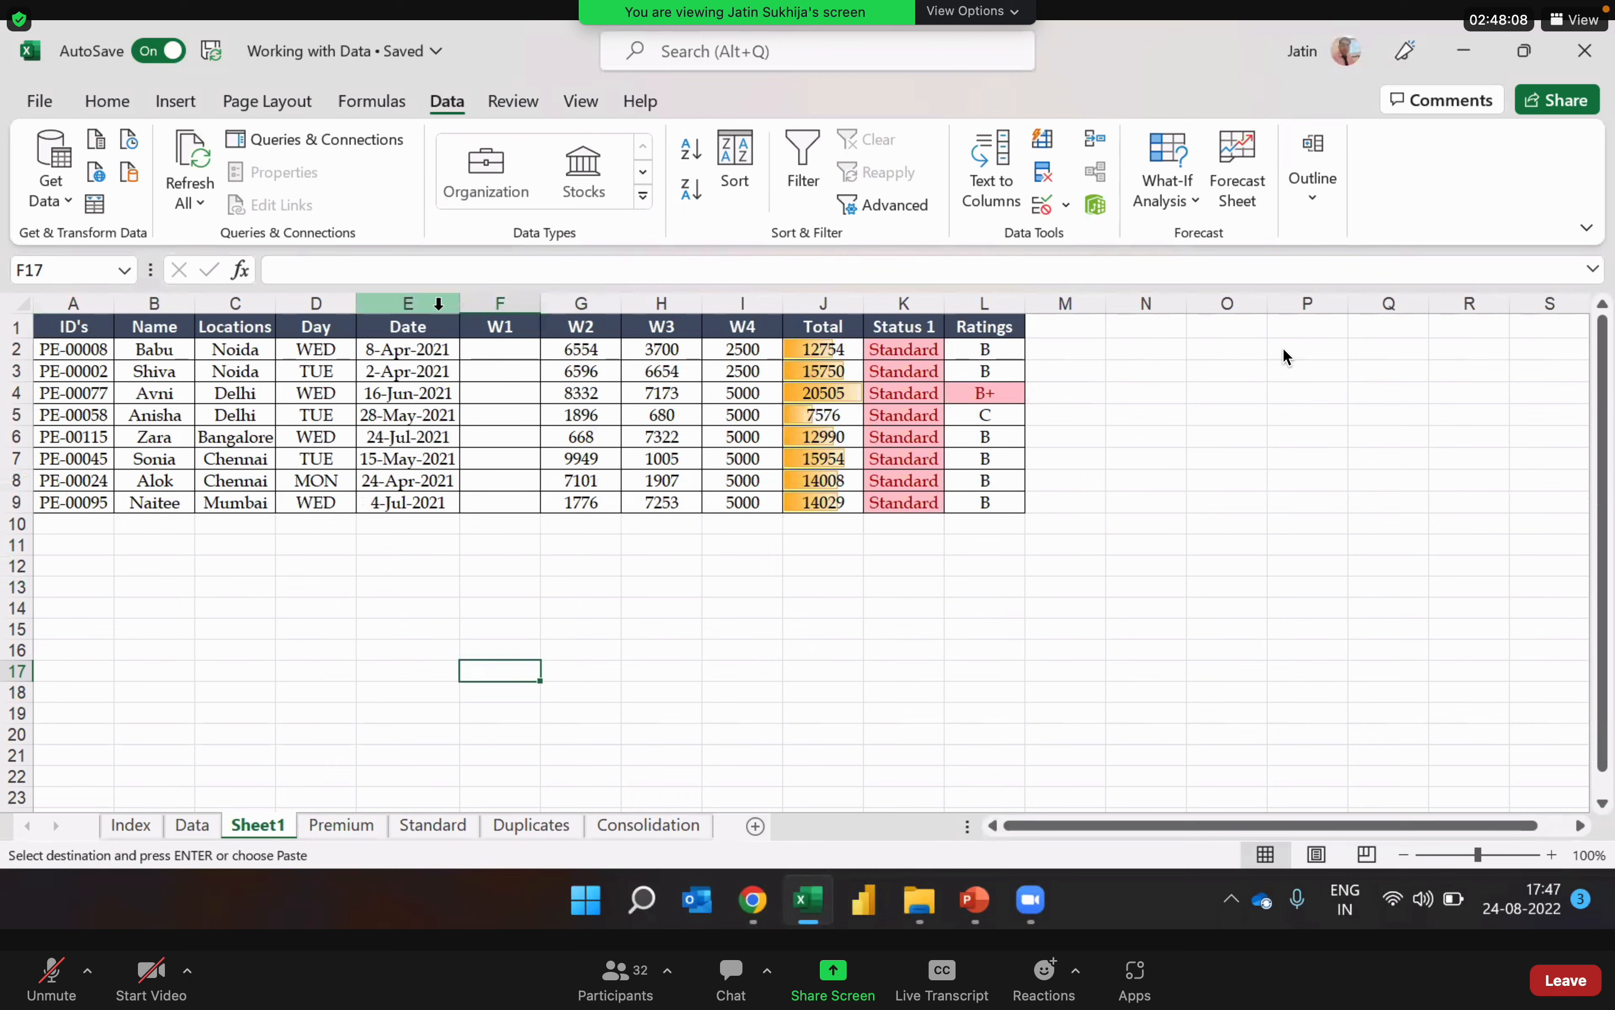
# Step: Rename the new worksheet as PE with blank W1
pyautogui.doubleClick(266, 826)
pyautogui.write('pe')
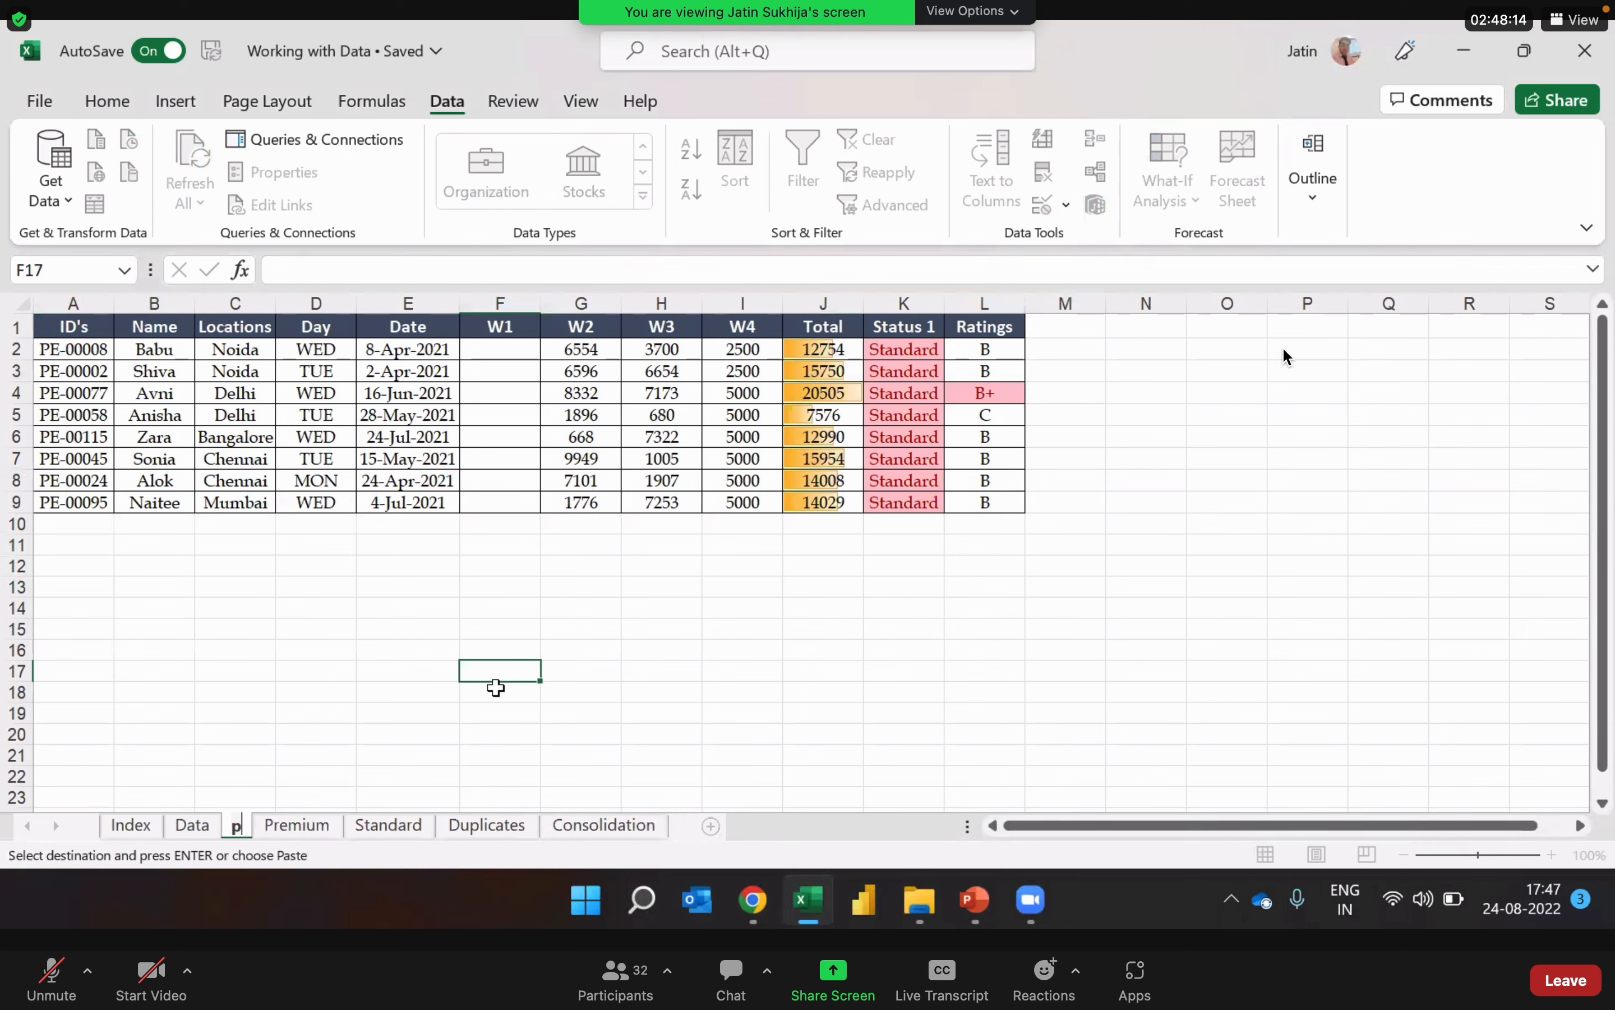
pyautogui.press('BackSpace')
pyautogui.press('BackSpace')
pyautogui.write('PE with')
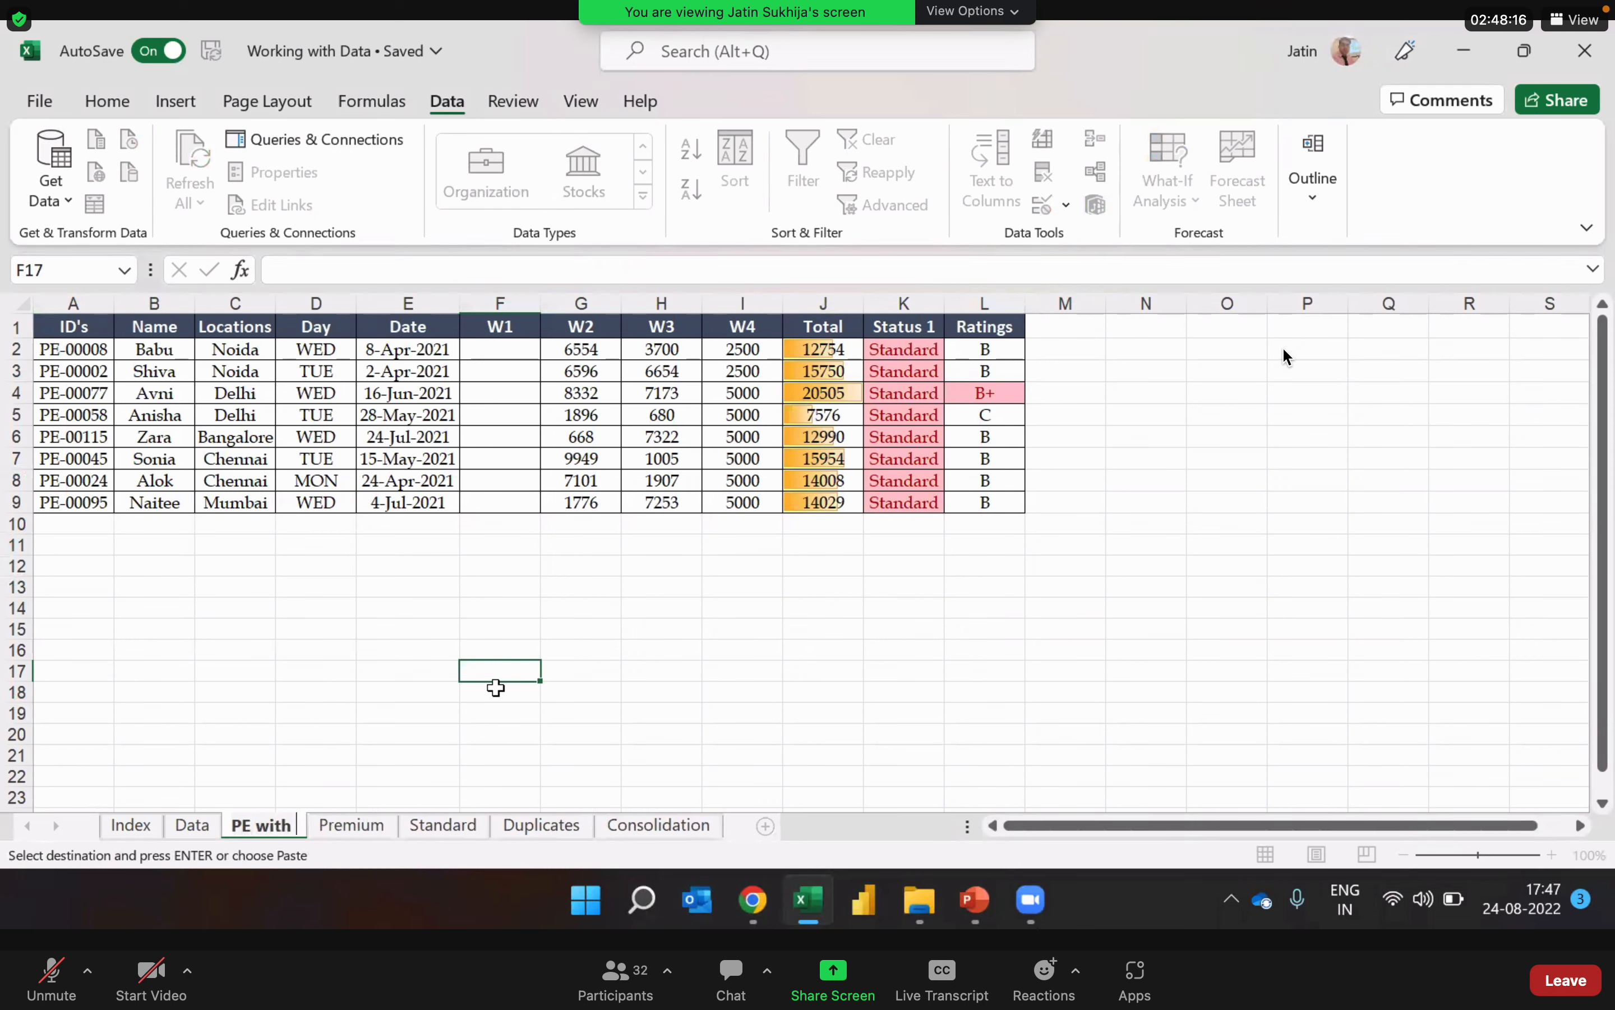
pyautogui.write(' blank')
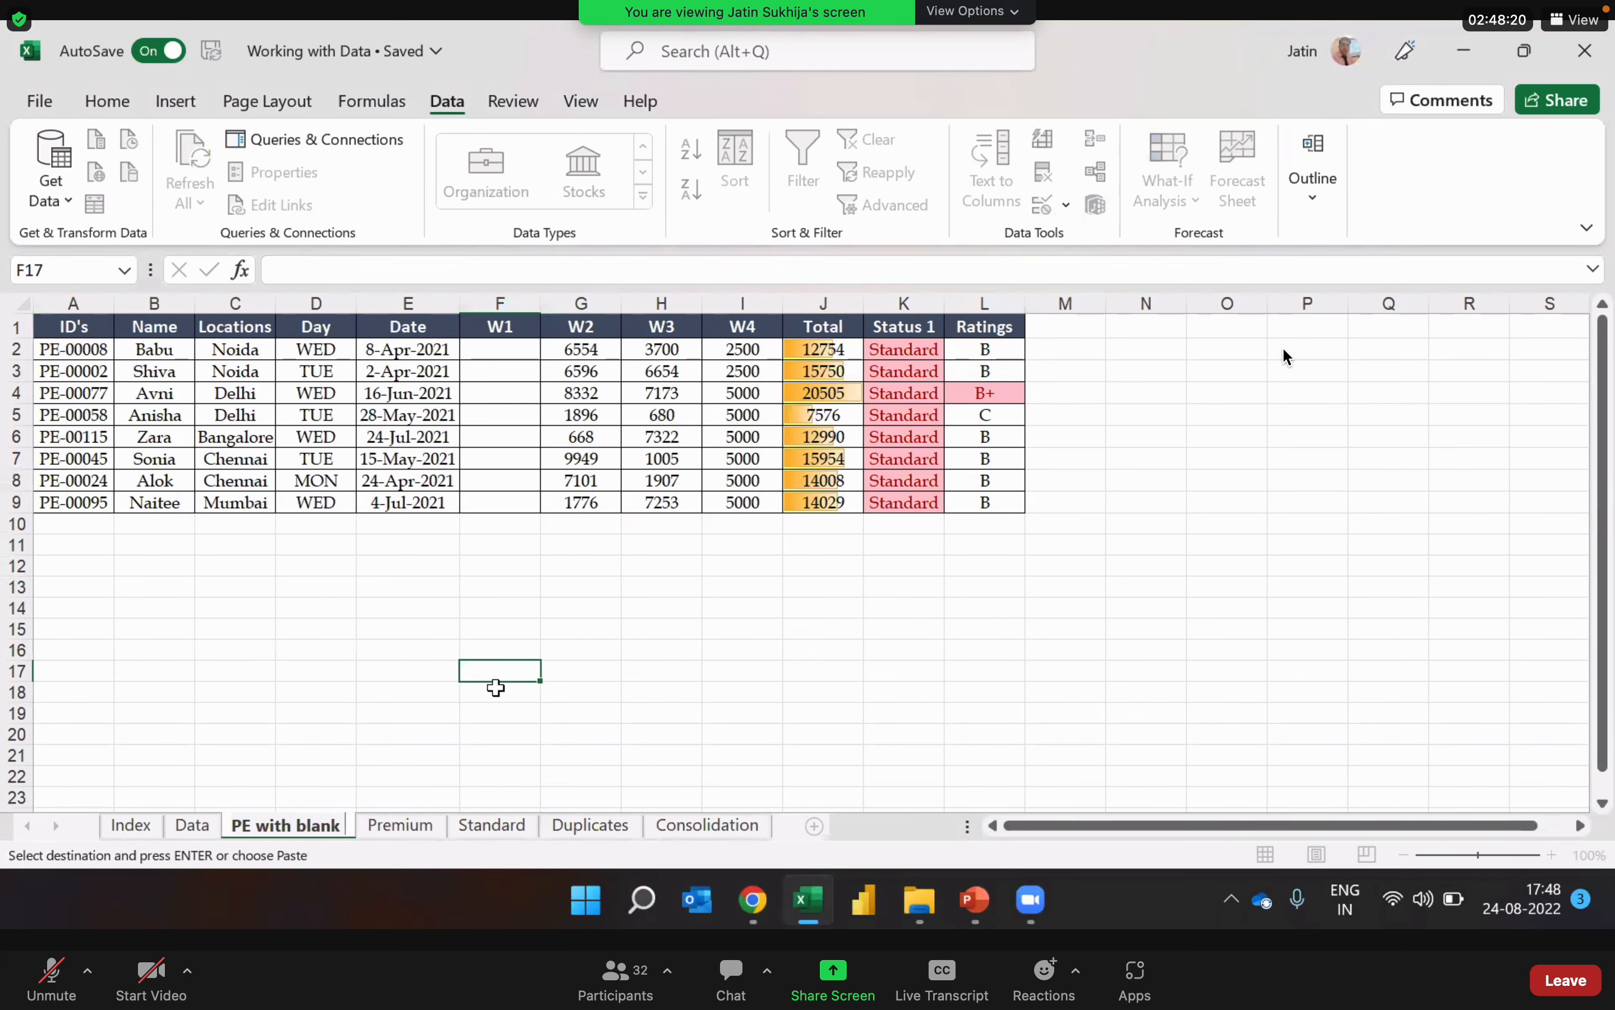
pyautogui.write(' W1')
pyautogui.press('Return')
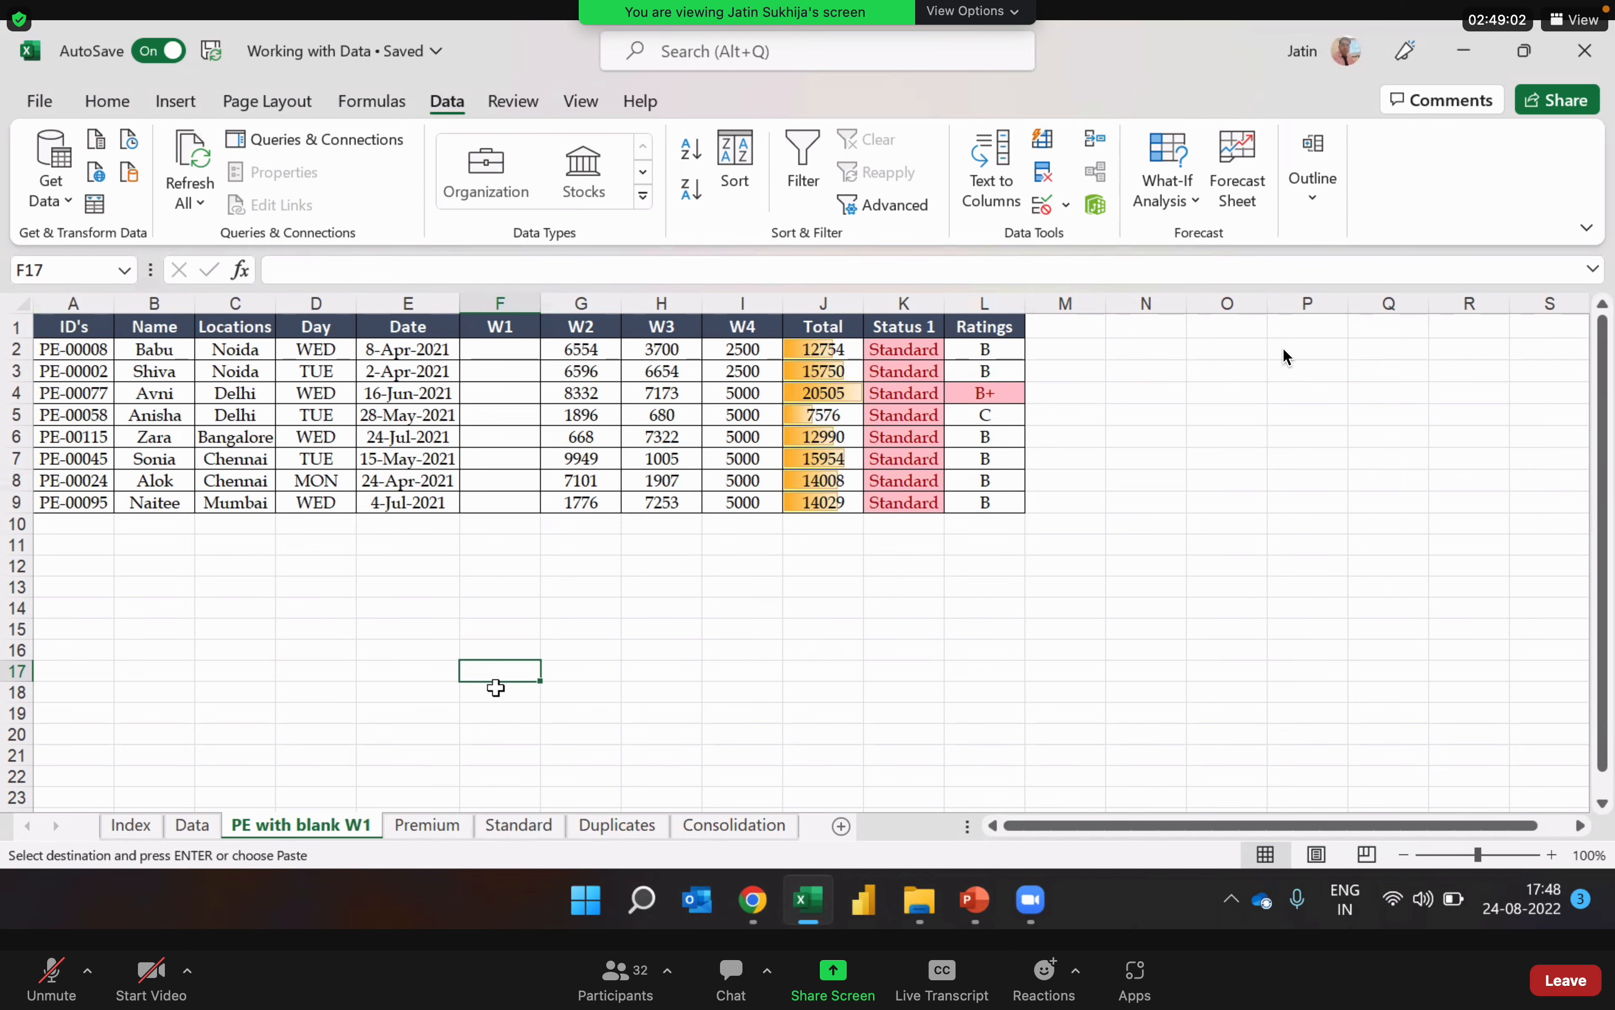
# Step: Return to the Data sheet, cancel the pending copy selection and clear all of its filters
pyautogui.click(200, 833)
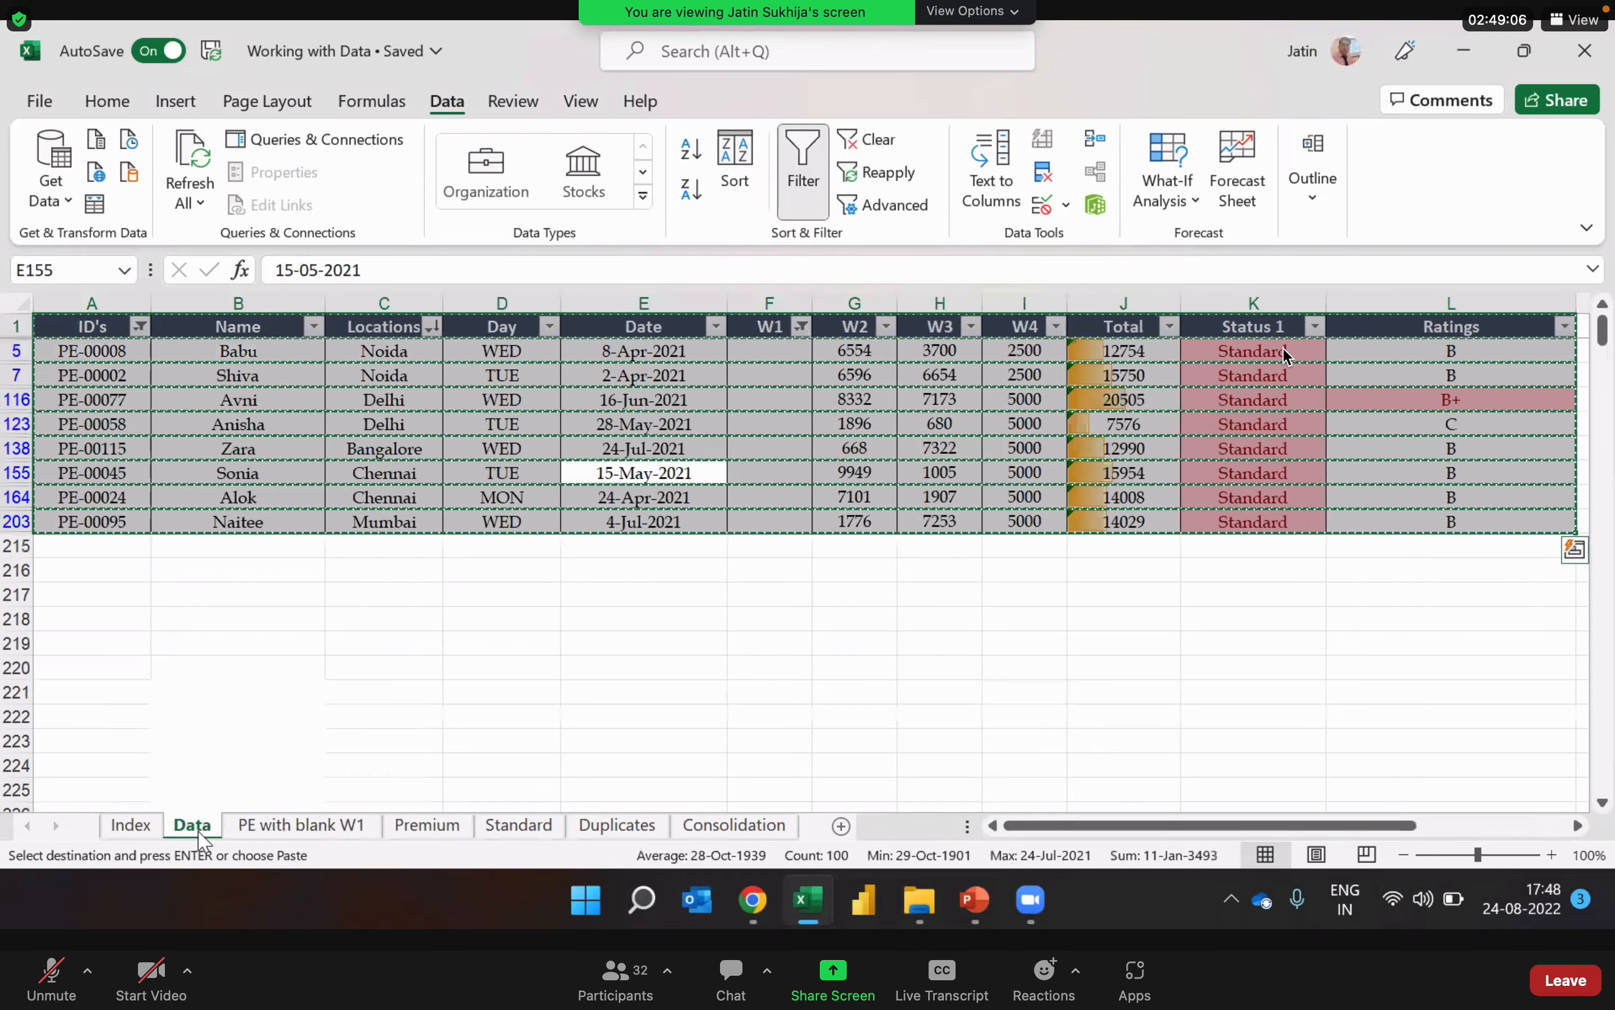
pyautogui.press('Escape')
pyautogui.click(711, 418)
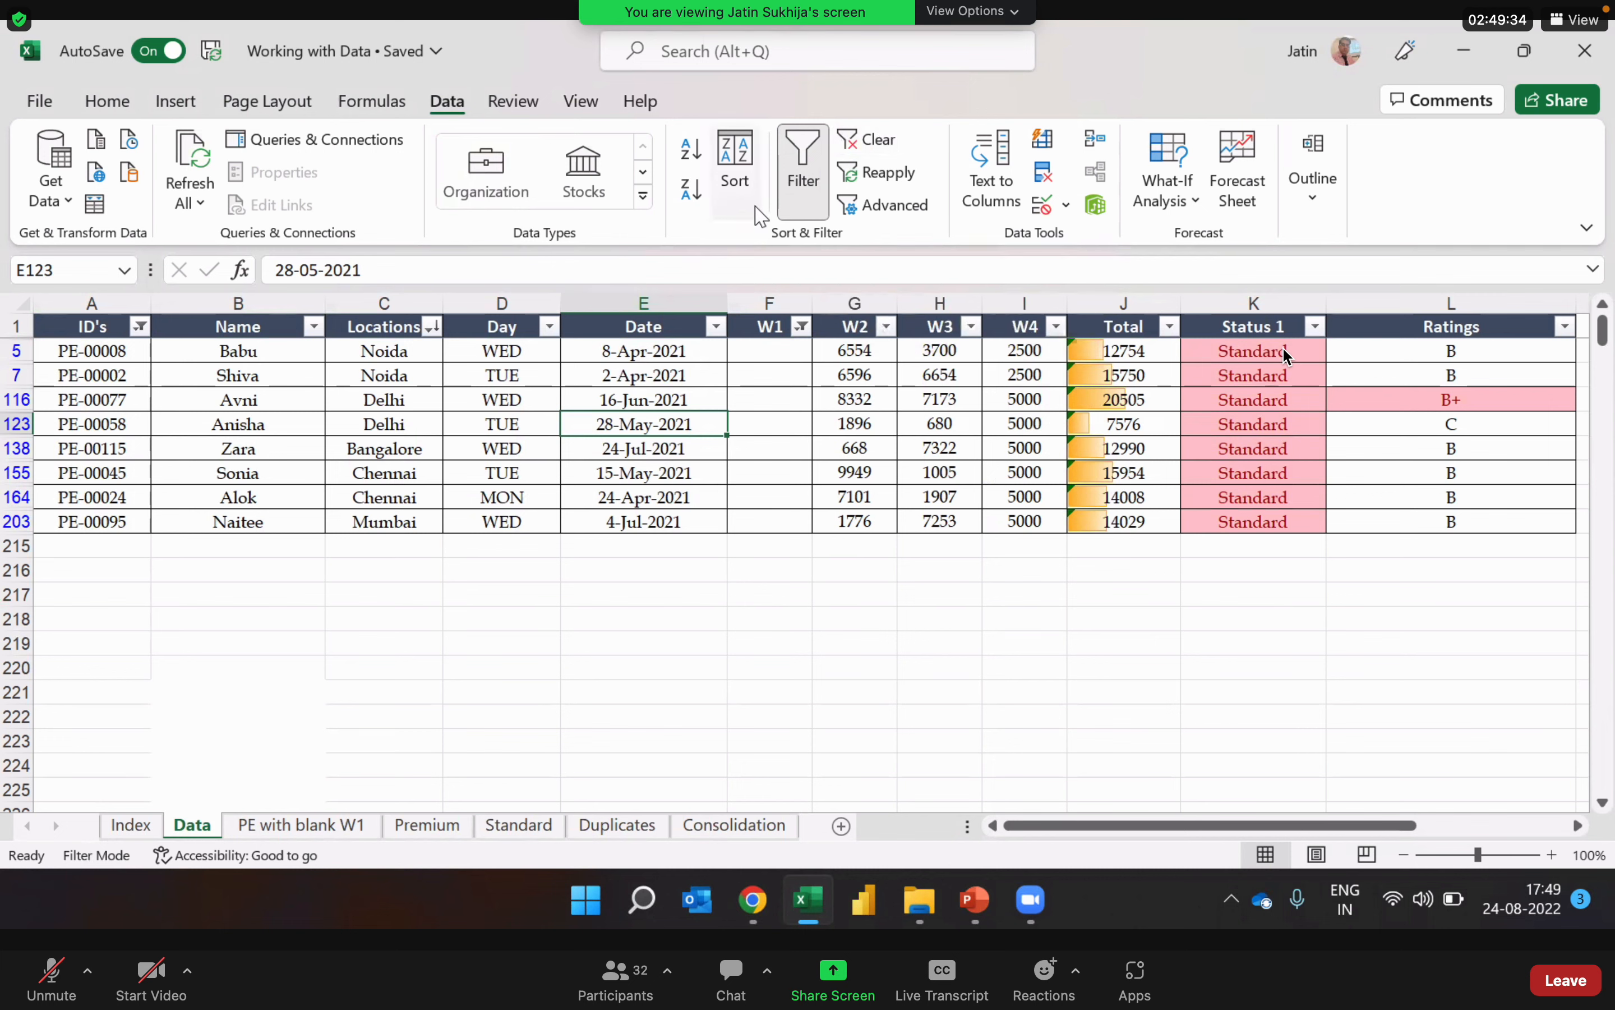
pyautogui.click(861, 141)
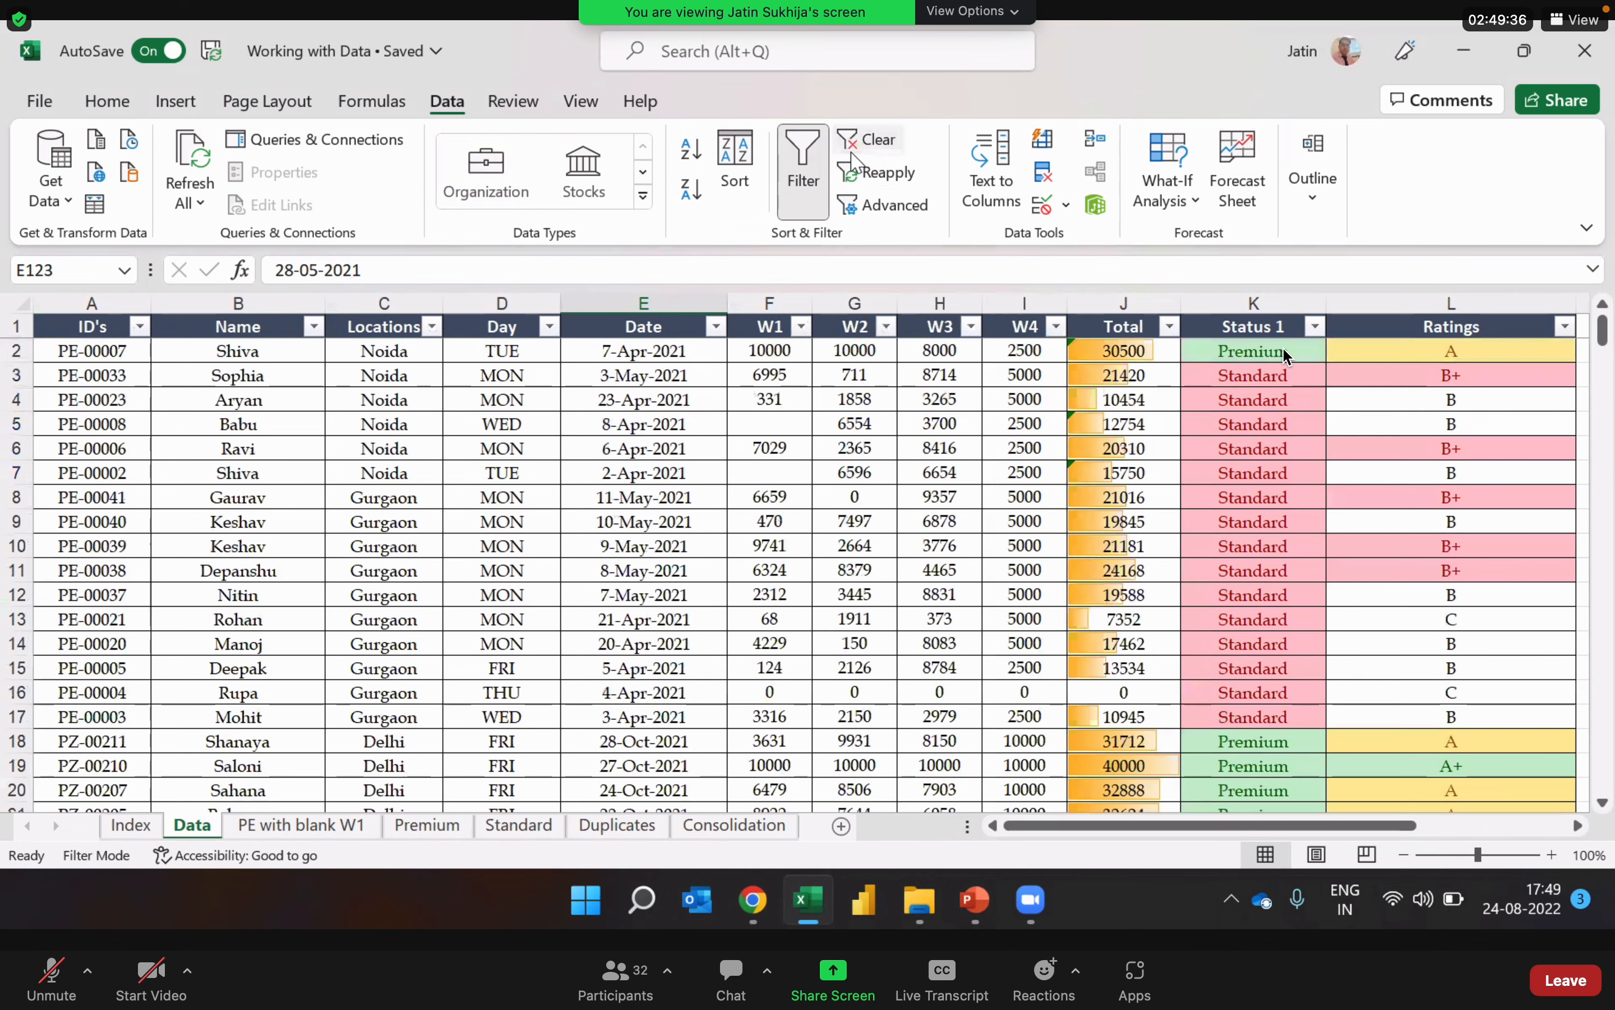
# Step: Filter the Date column to April, May and June 2021 and sort it from oldest to newest
pyautogui.click(818, 568)
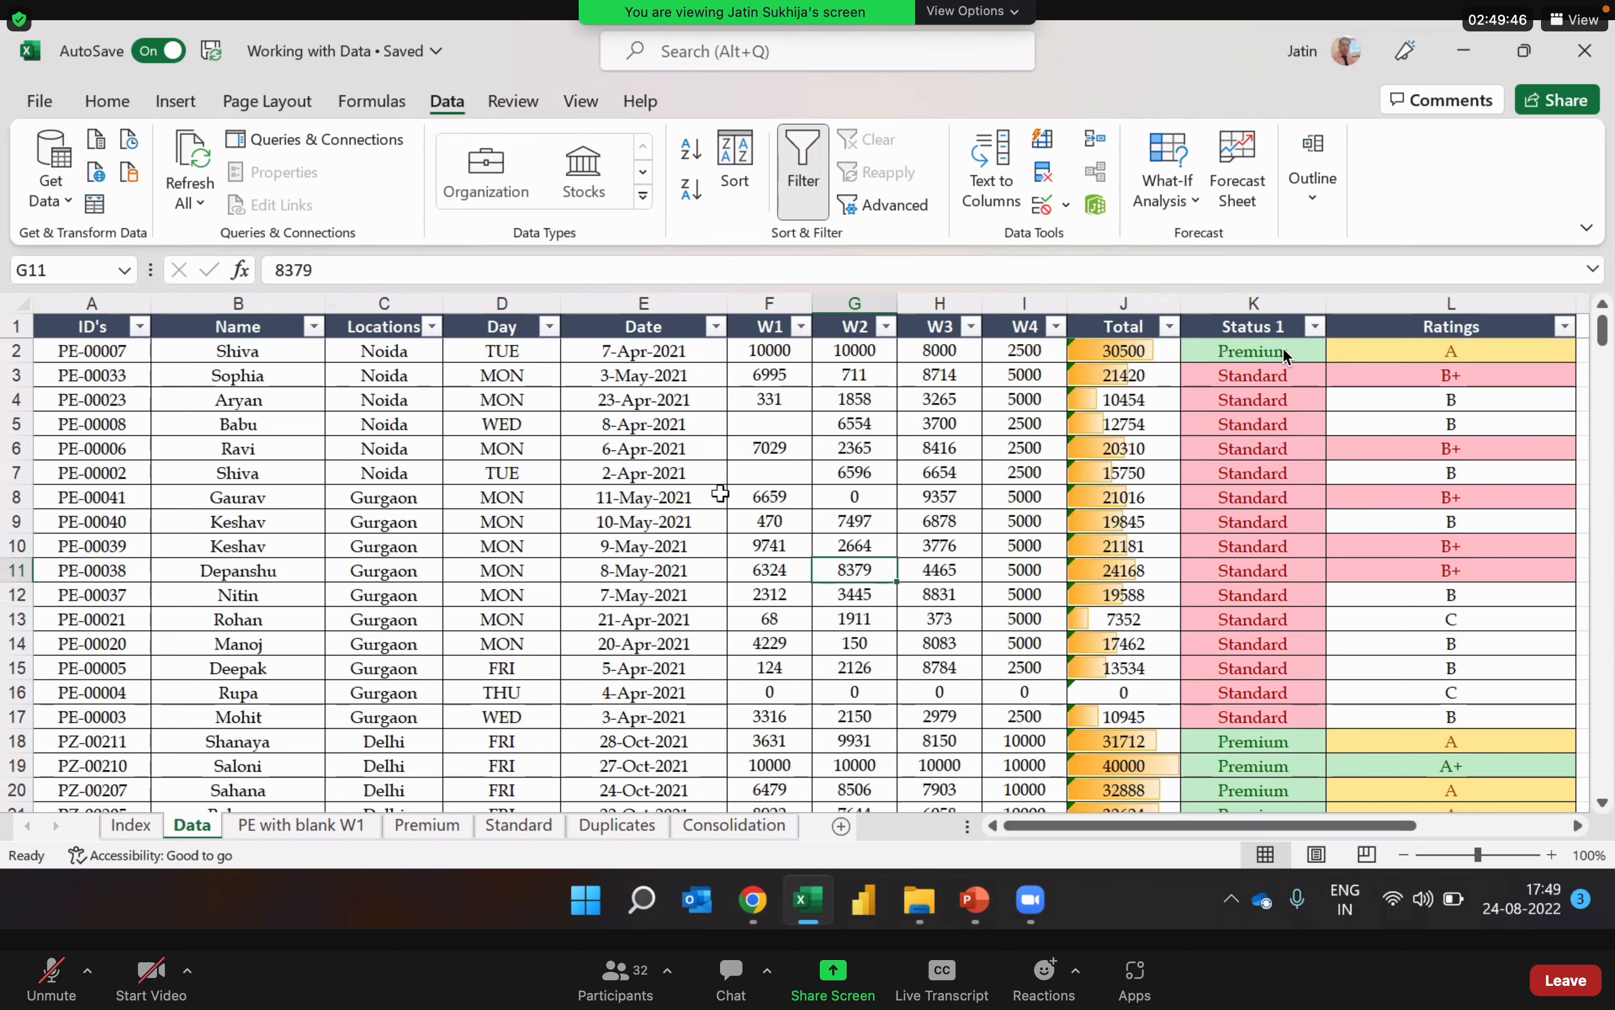
pyautogui.click(651, 497)
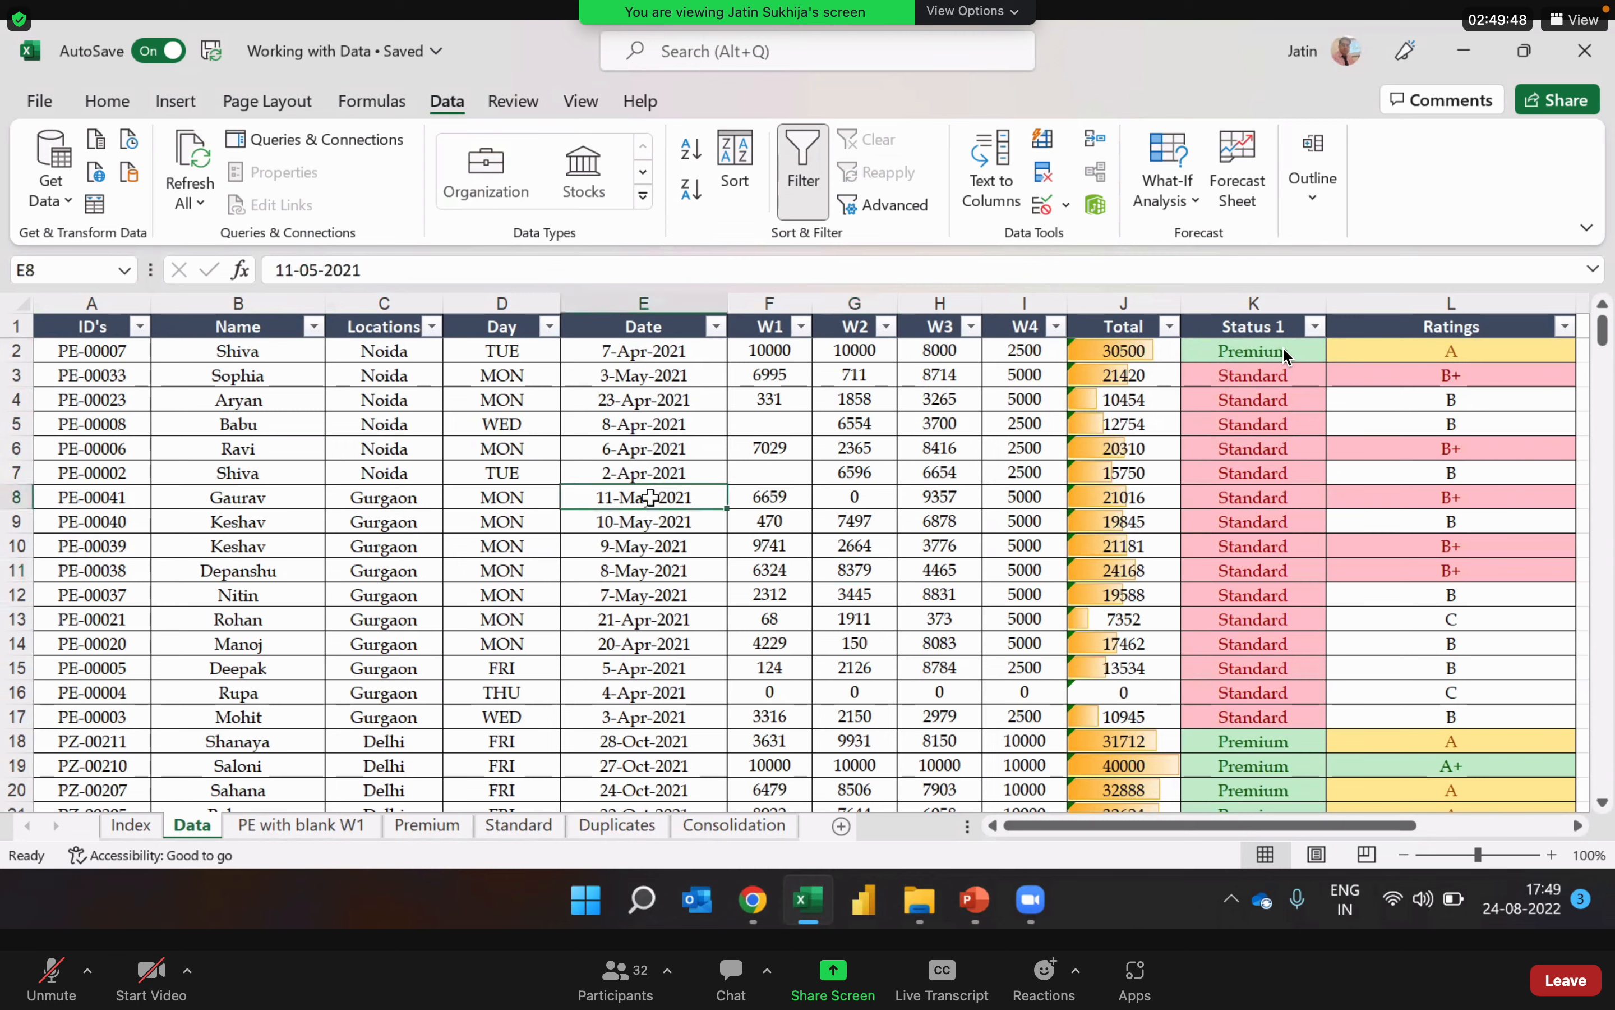
pyautogui.click(651, 598)
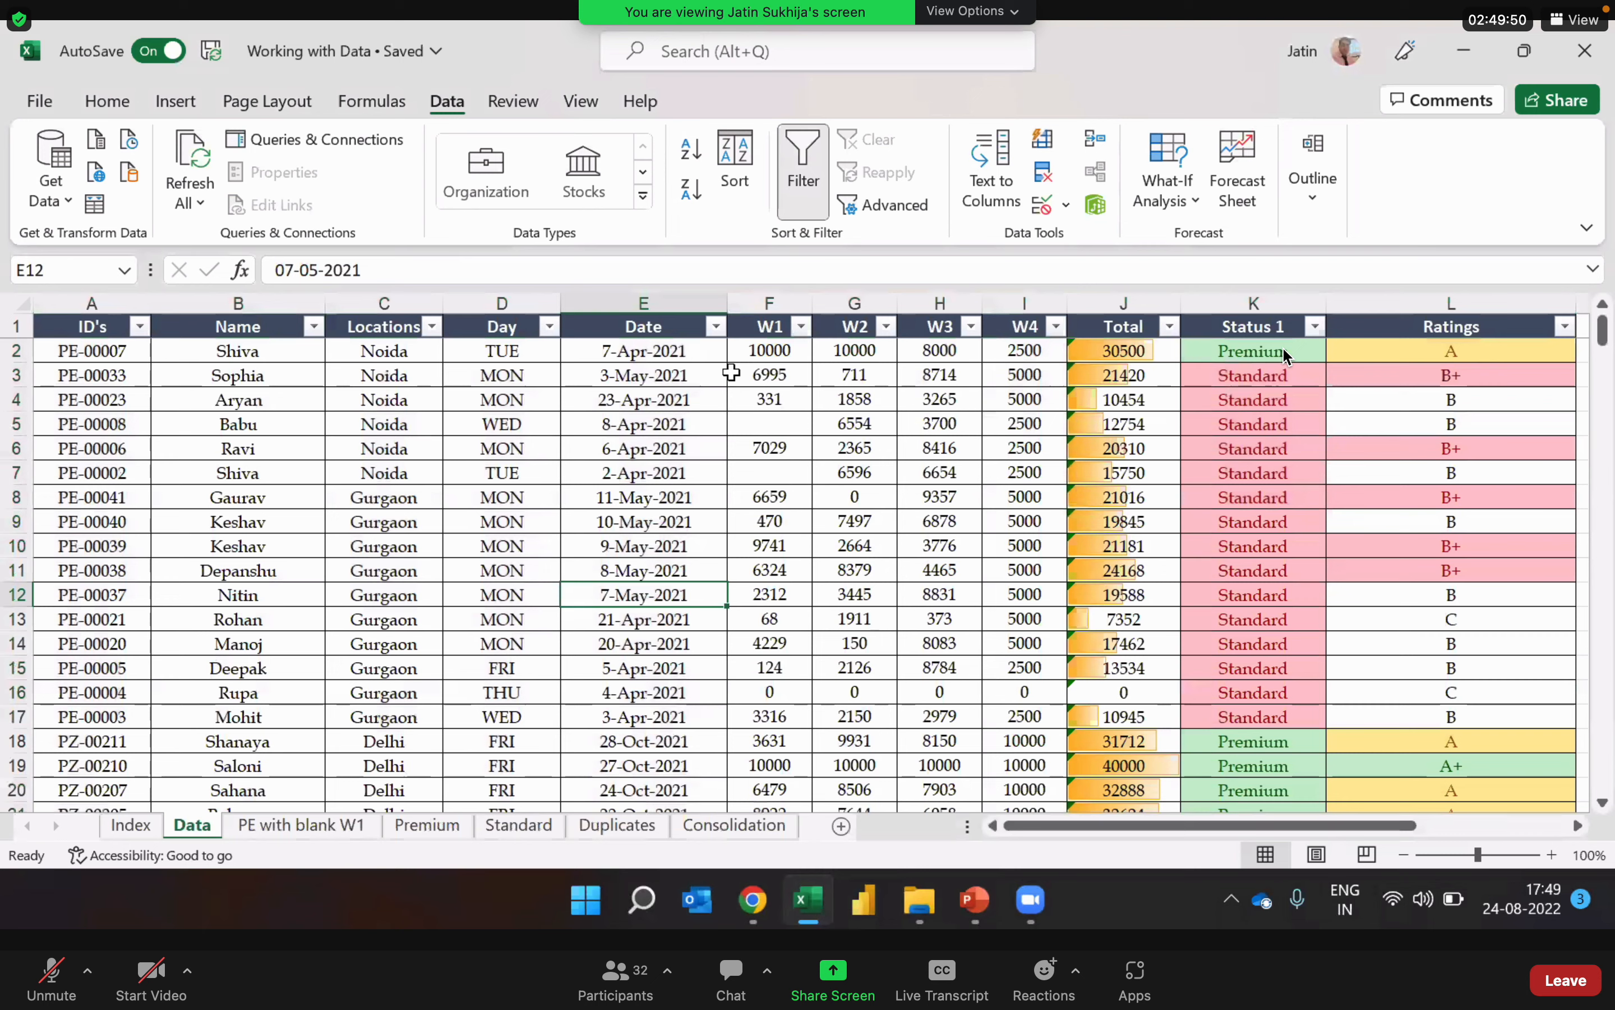
pyautogui.click(716, 326)
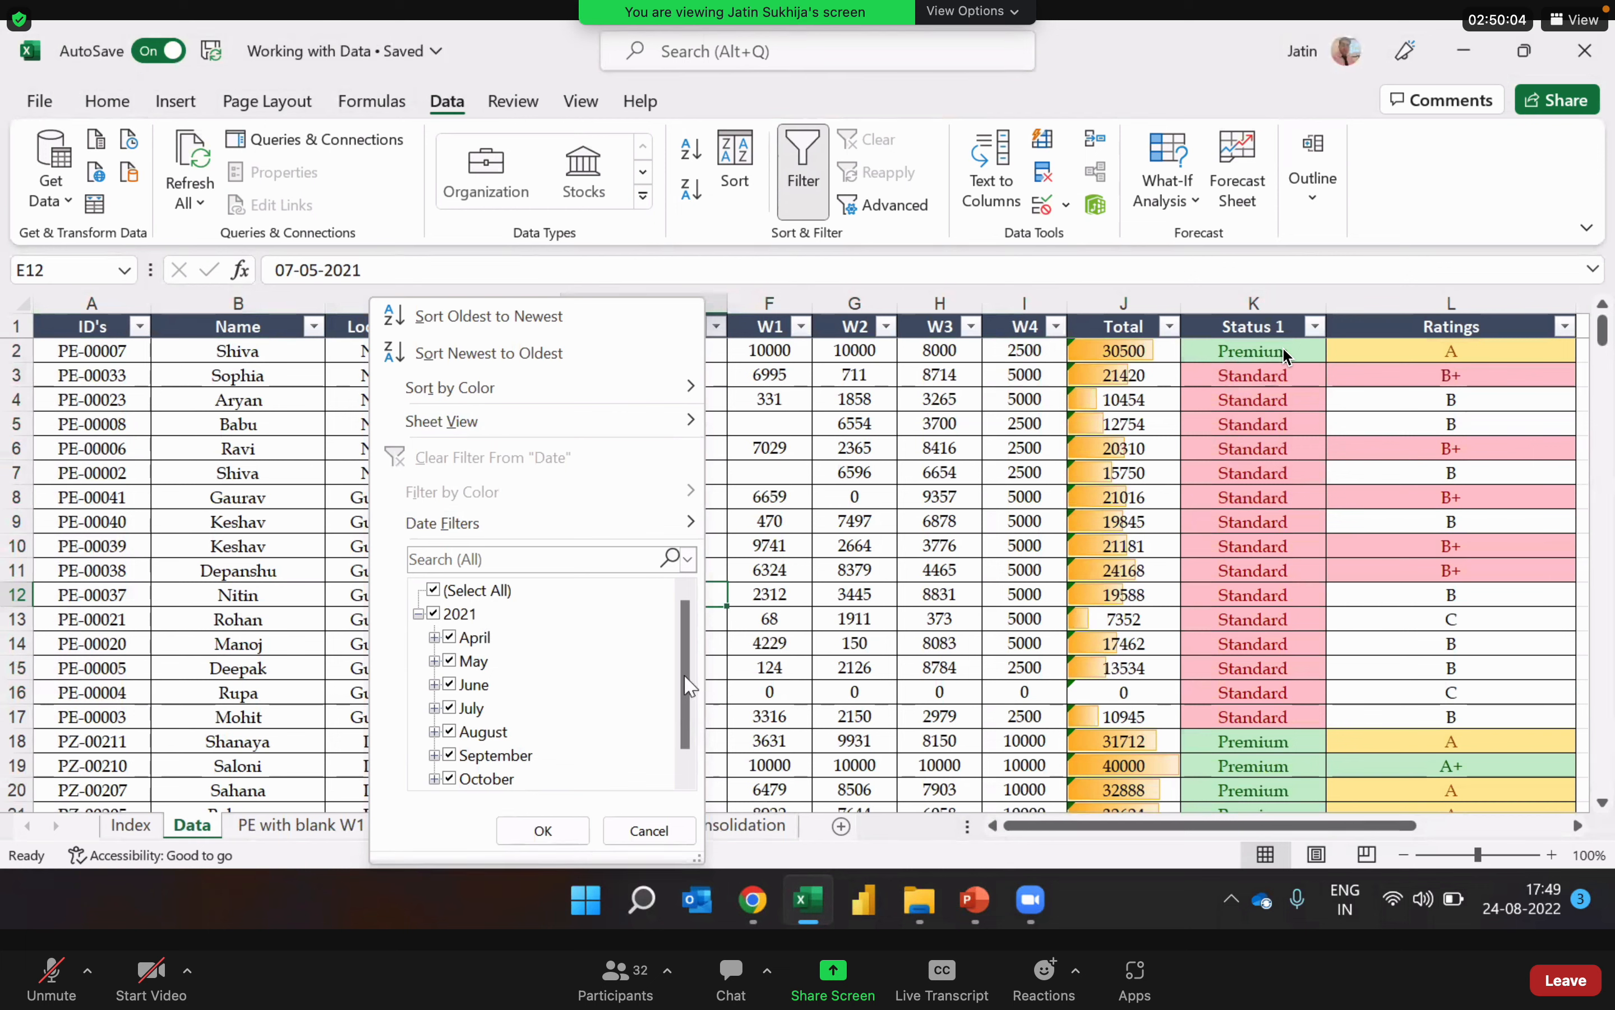
pyautogui.moveTo(685, 675); pyautogui.dragTo(684, 721)
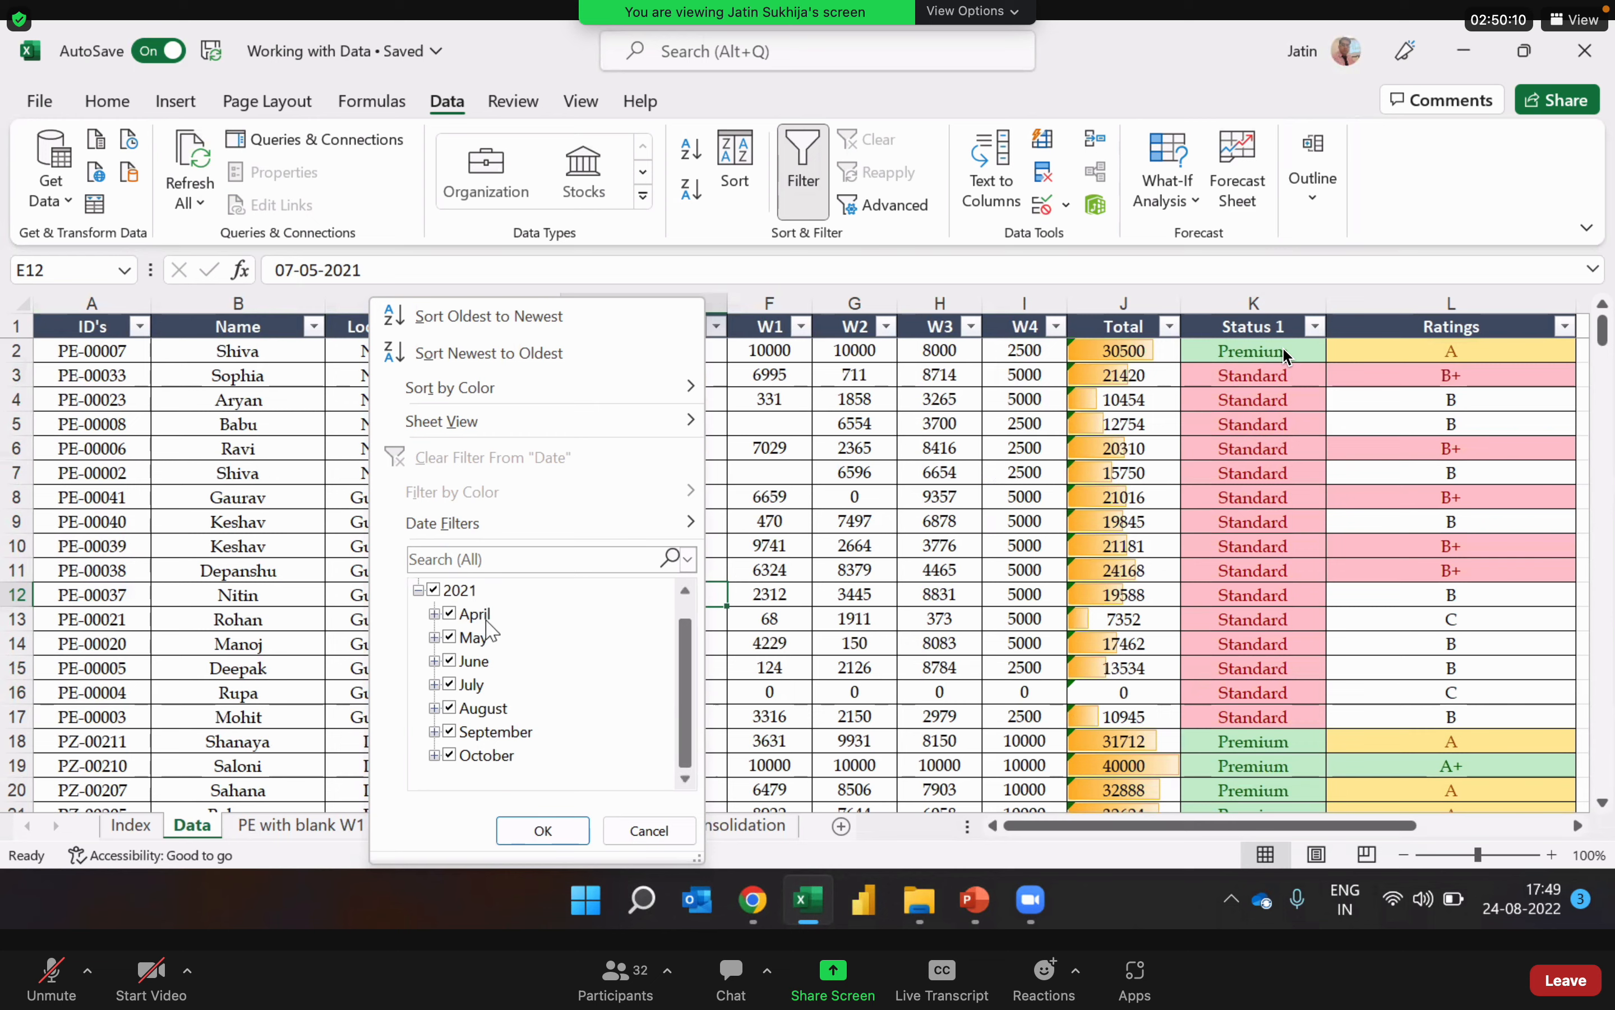
pyautogui.click(434, 590)
pyautogui.click(450, 613)
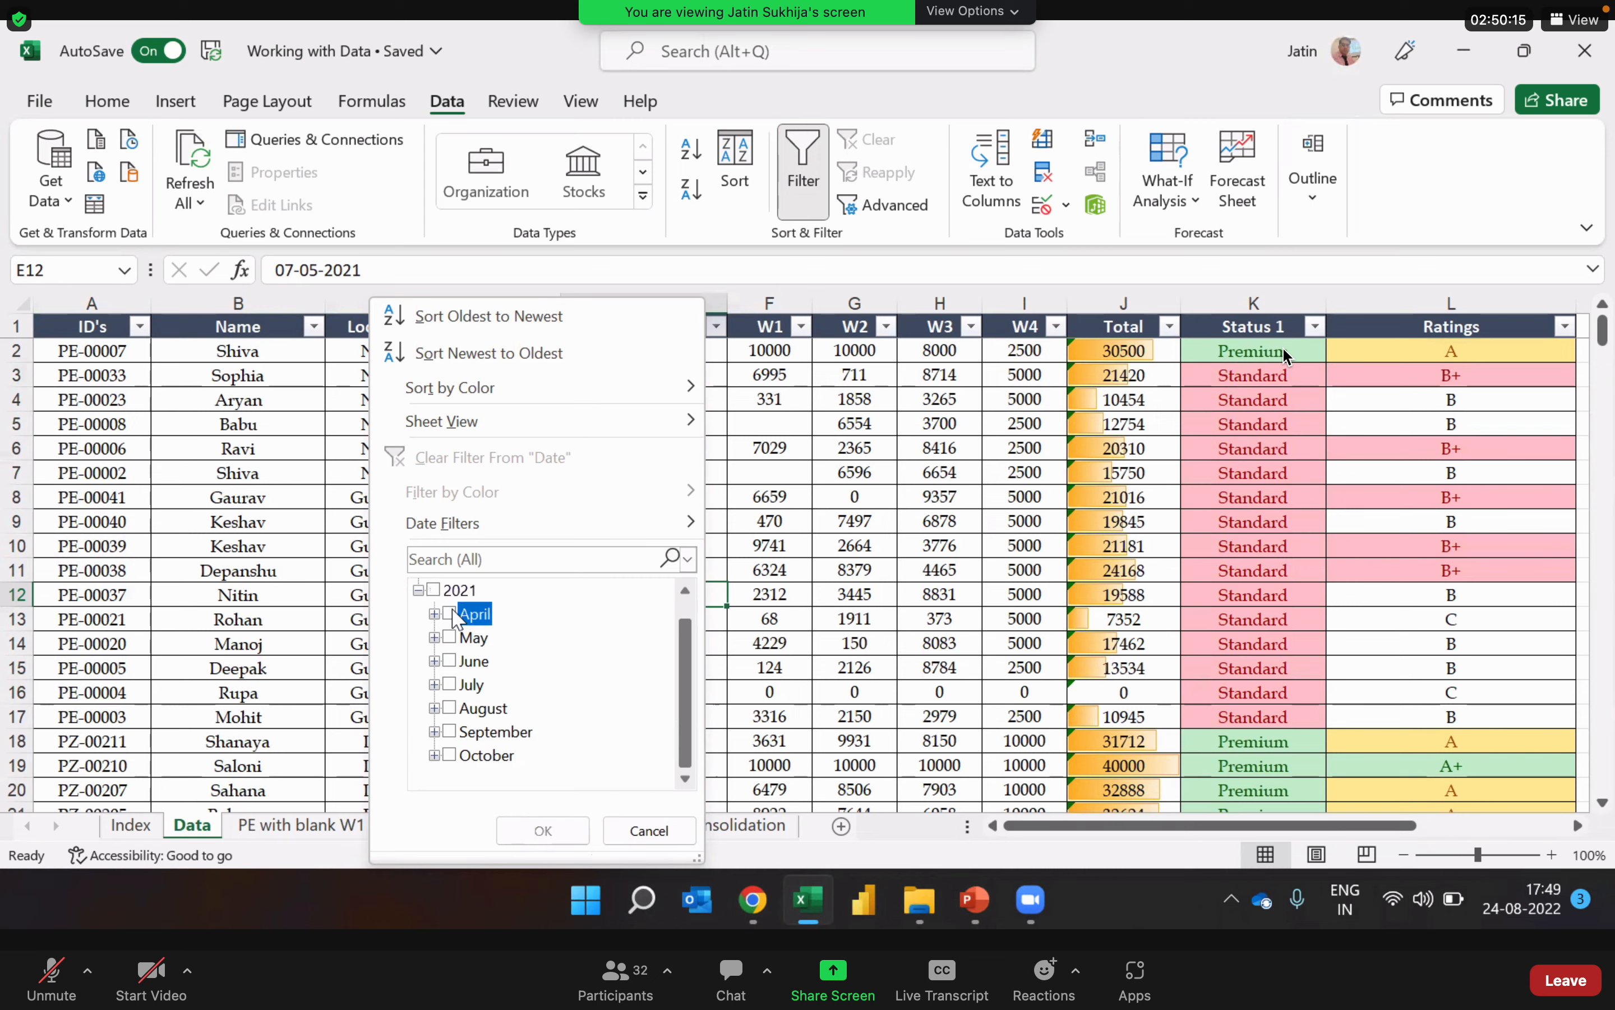
pyautogui.click(451, 637)
pyautogui.click(451, 662)
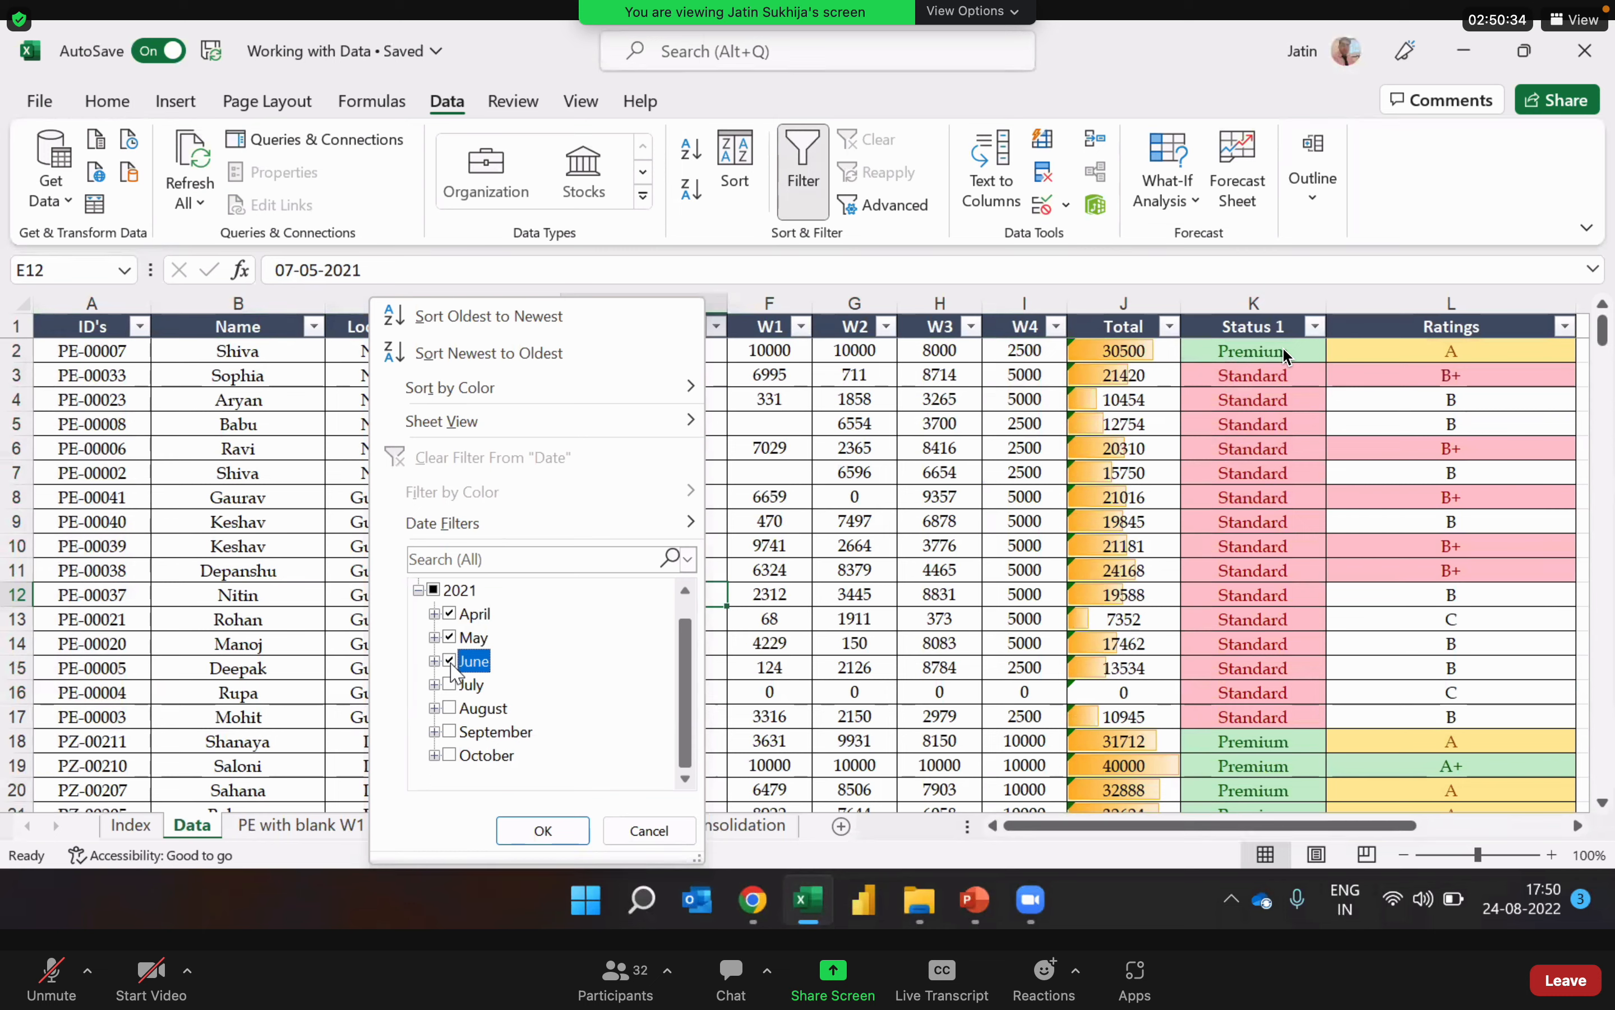
pyautogui.click(546, 828)
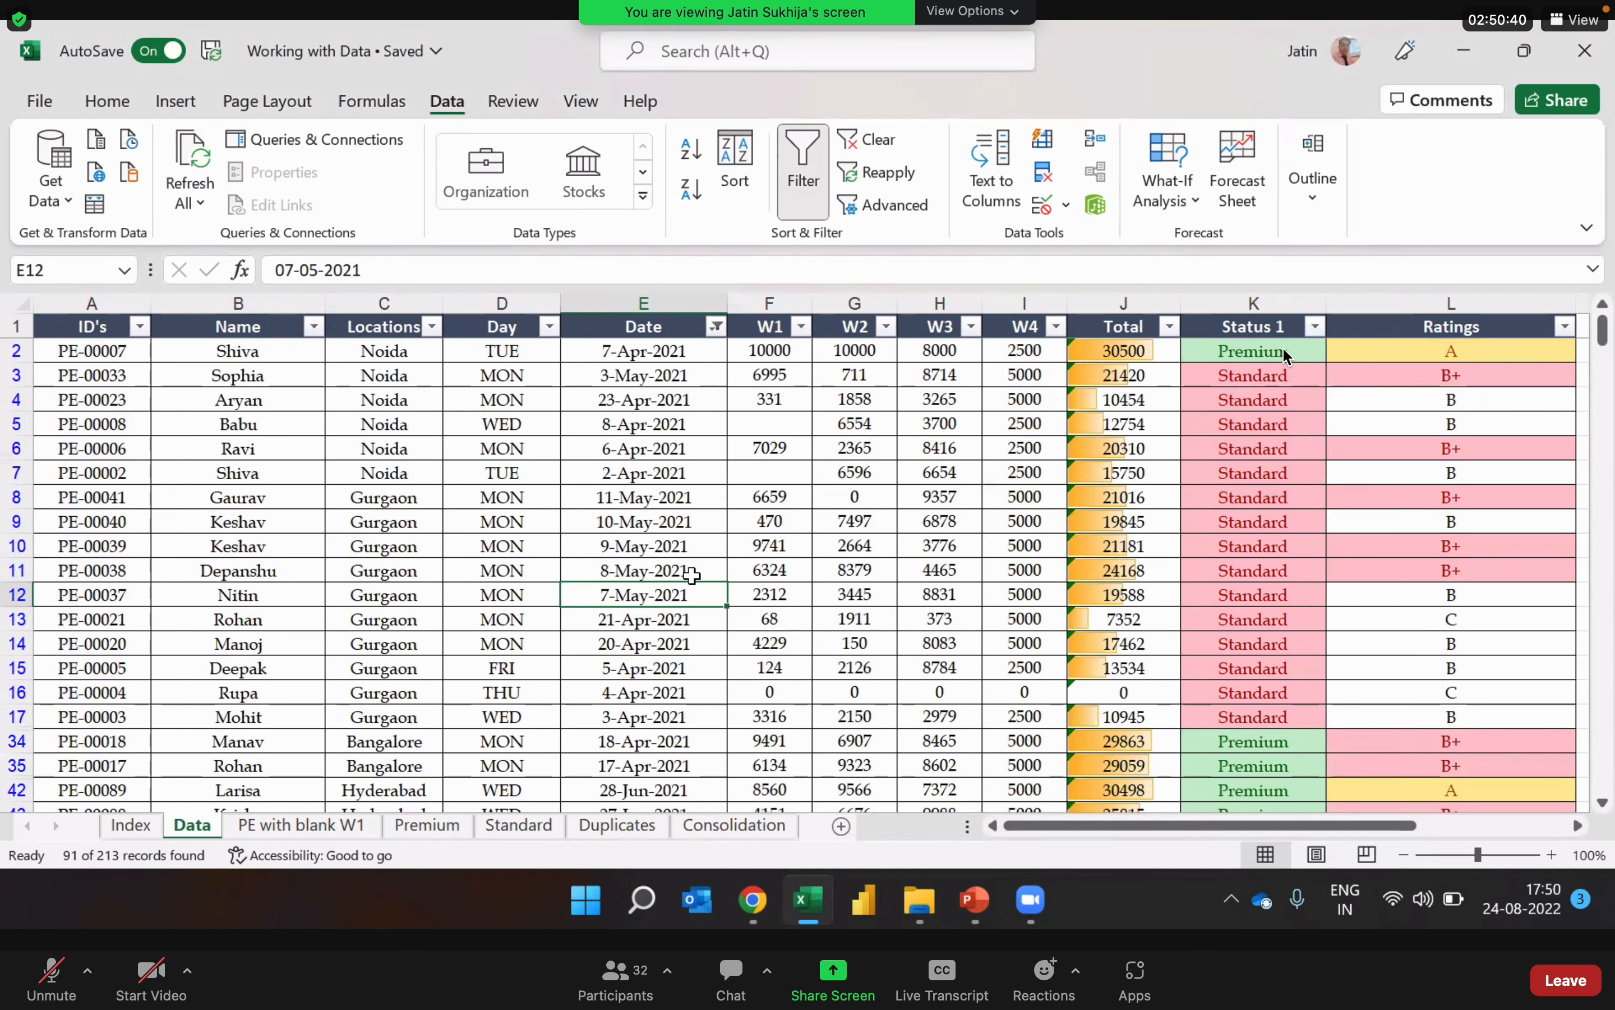
pyautogui.click(718, 329)
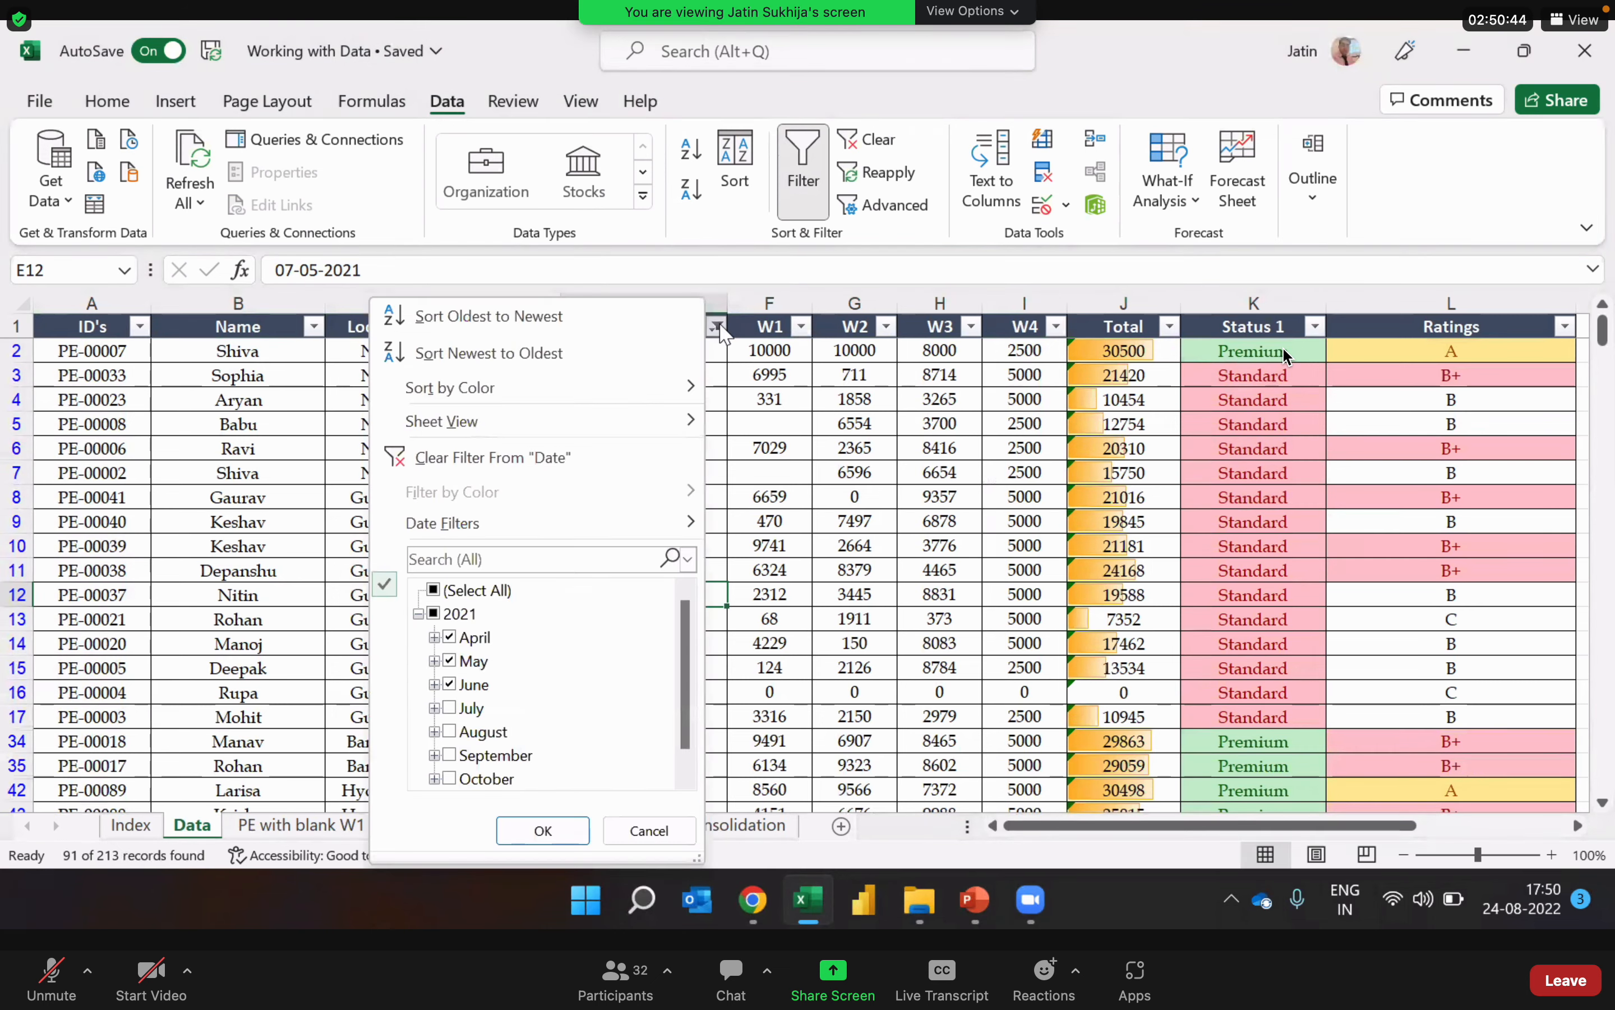
pyautogui.click(664, 325)
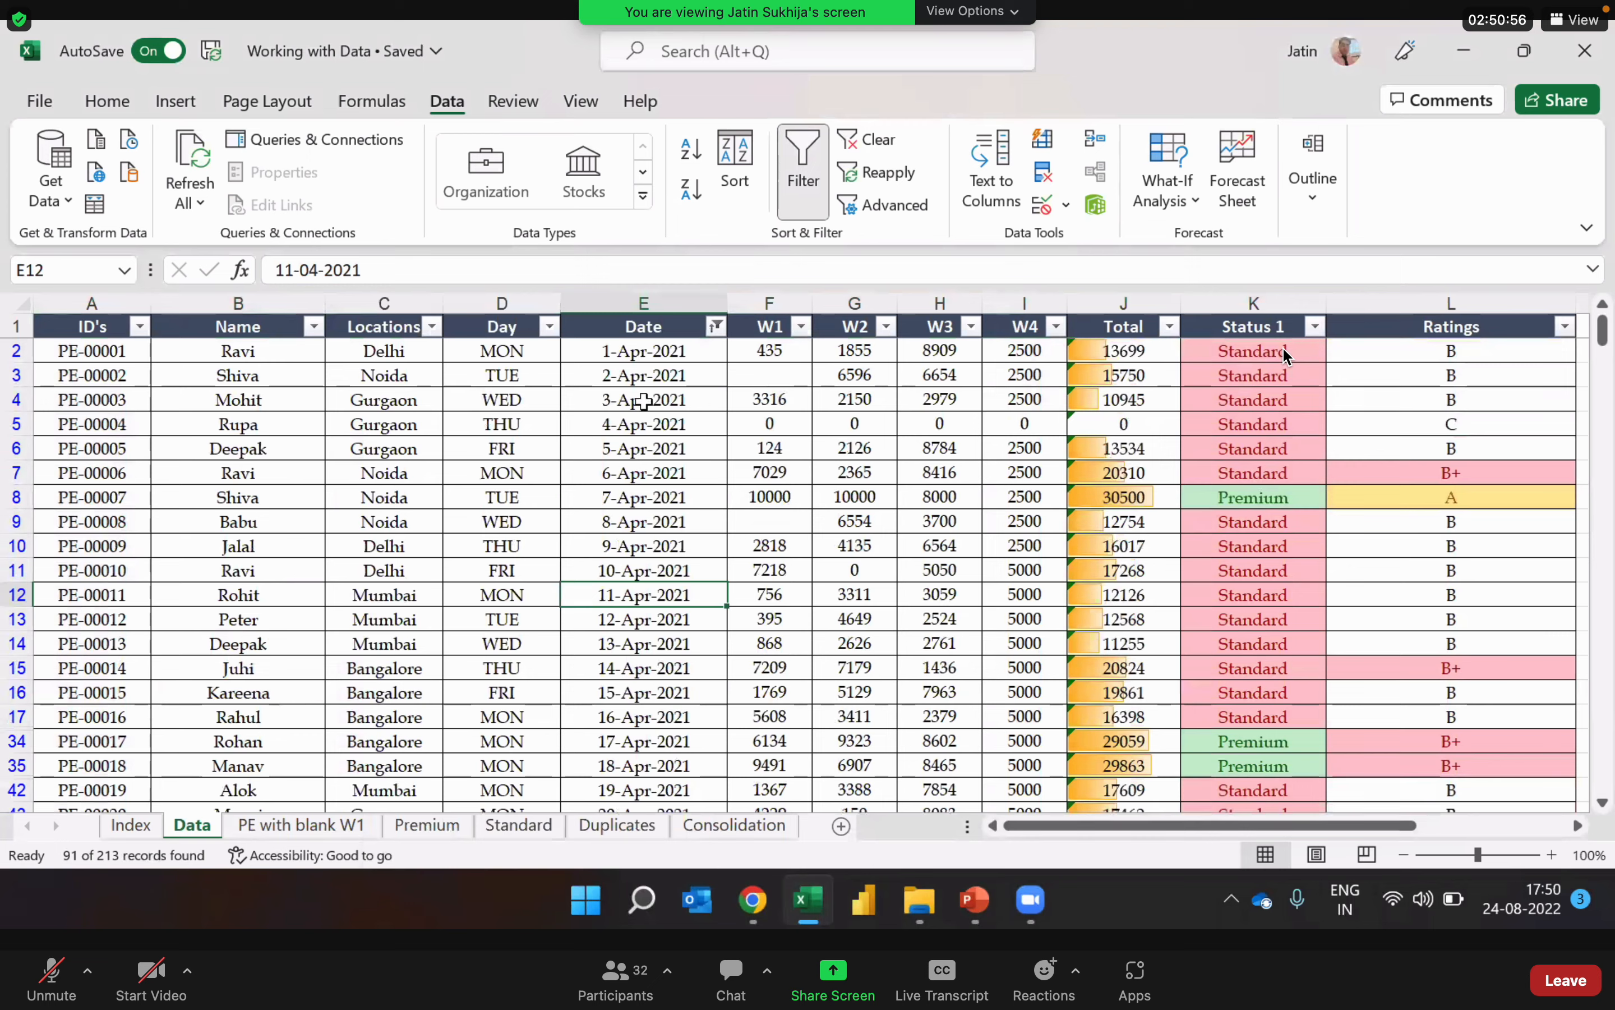
# Step: Review the filtered Date column from start to end to check the months and their chronological order
pyautogui.click(694, 469)
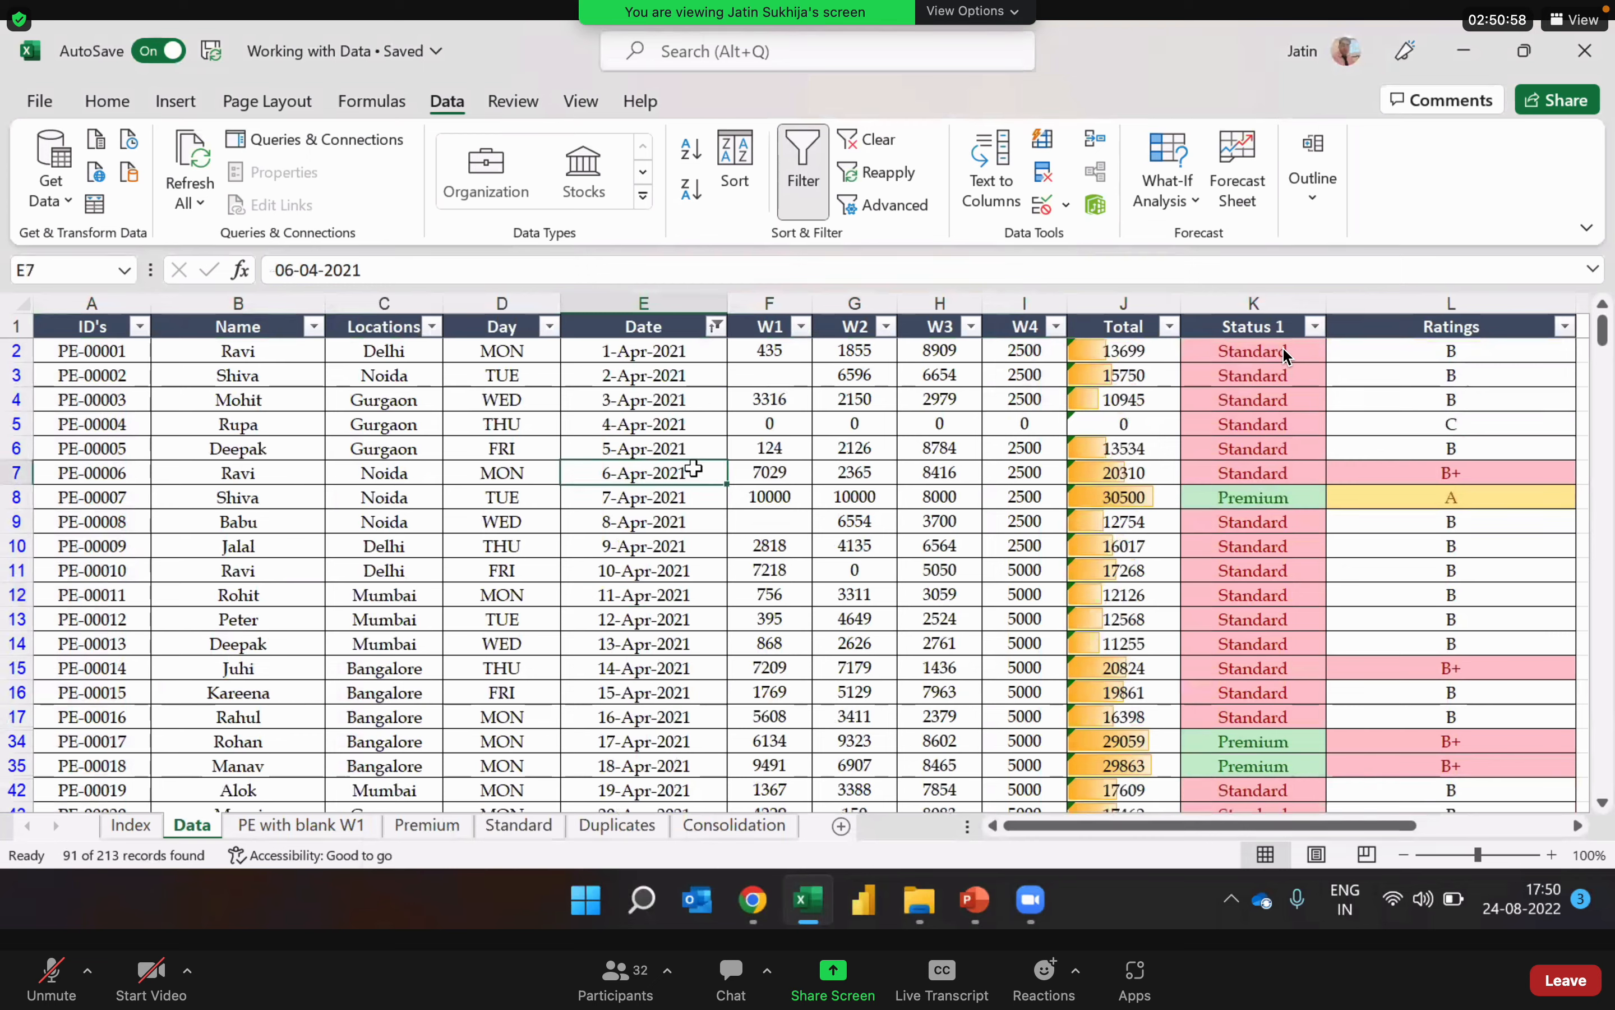
pyautogui.press('Down')
pyautogui.press('Down')
pyautogui.press('Down')
pyautogui.press('Down')
pyautogui.press('Down')
pyautogui.press('Down')
pyautogui.press('Down')
pyautogui.press('Down')
pyautogui.press('Down')
pyautogui.press('Down')
pyautogui.press('Down')
pyautogui.press('Down')
pyautogui.press('Down')
pyautogui.press('Down')
pyautogui.press('Down')
pyautogui.press('Down')
pyautogui.press('Down')
pyautogui.press('Down')
pyautogui.press('Down')
pyautogui.press('Down')
pyautogui.press('Down')
pyautogui.press('Down')
pyautogui.press('Down')
pyautogui.press('Down')
pyautogui.press('Down')
pyautogui.press('Down')
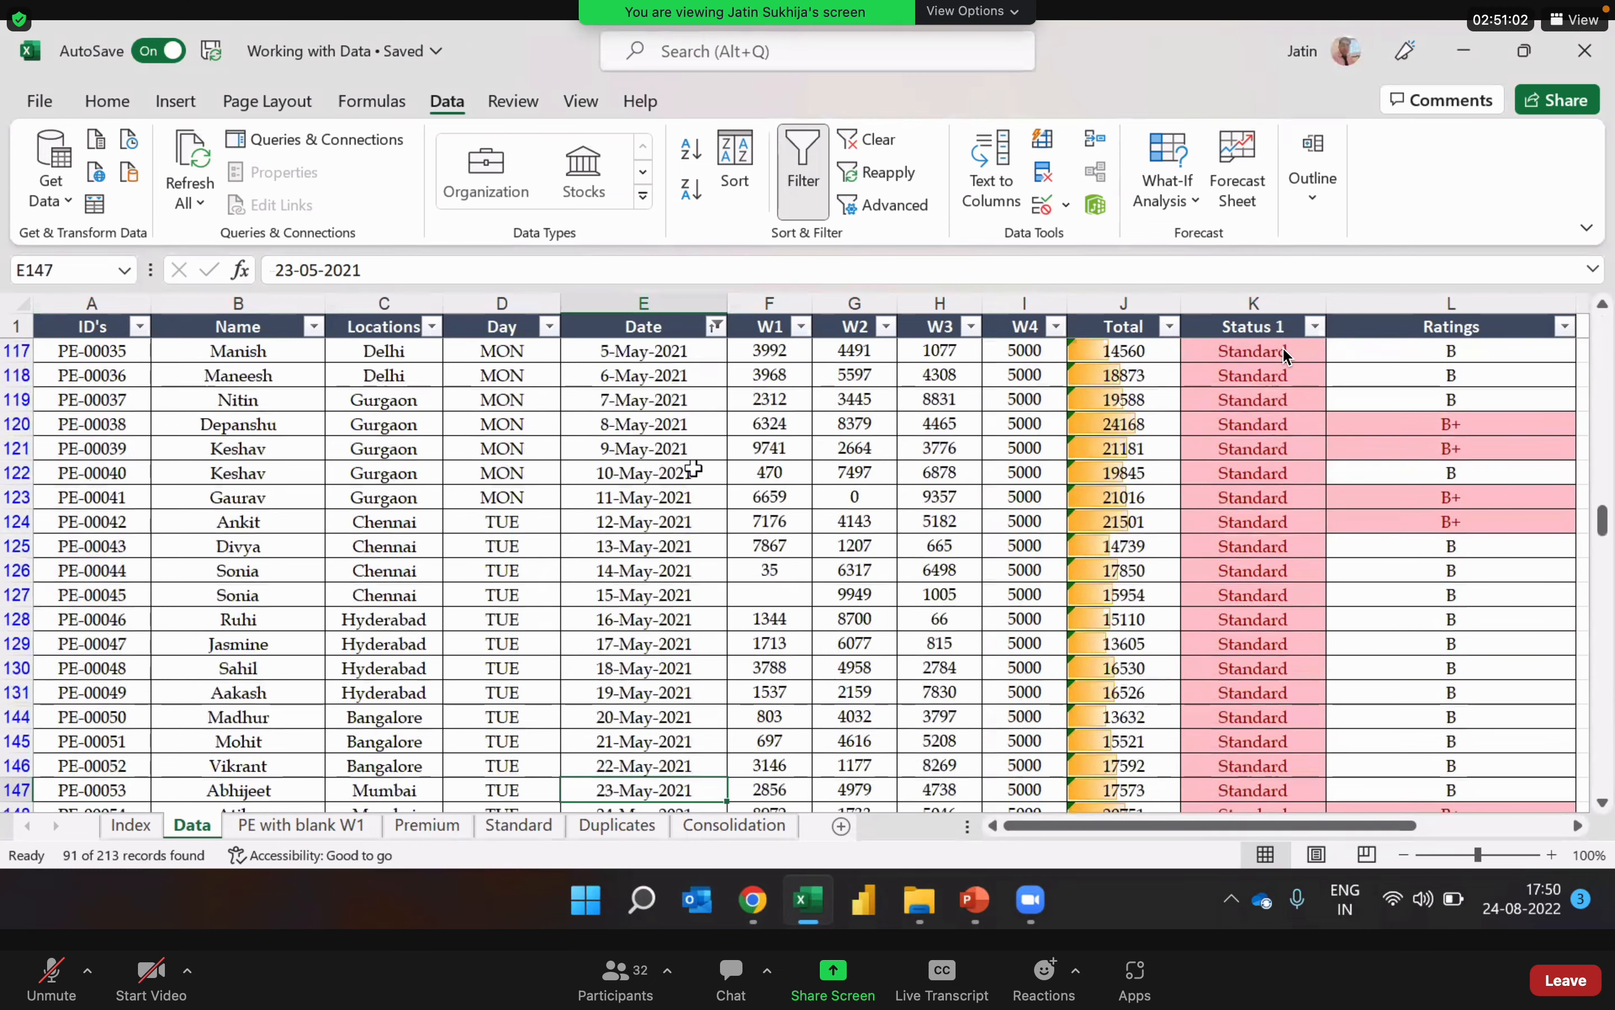
pyautogui.press('Down')
pyautogui.press('Down')
pyautogui.press('Down')
pyautogui.press('Down')
pyautogui.press('Down')
pyautogui.press('Down')
pyautogui.press('Down')
pyautogui.press('Down')
pyautogui.press('Down')
pyautogui.press('Down')
pyautogui.press('Down')
pyautogui.press('Down')
pyautogui.press('Down')
pyautogui.press('Down')
pyautogui.press('Down')
pyautogui.press('Down')
pyautogui.press('Down')
pyautogui.press('Down')
pyautogui.press('Down')
pyautogui.press('Down')
pyautogui.press('Up')
pyautogui.press('Up')
pyautogui.press('Up')
pyautogui.press('Up')
pyautogui.press('Up')
pyautogui.press('Up')
pyautogui.press('Up')
pyautogui.press('Up')
pyautogui.press('Up')
pyautogui.press('Up')
pyautogui.press('Up')
pyautogui.press('Up')
pyautogui.press('Up')
pyautogui.press('Up')
pyautogui.press('Up')
pyautogui.press('Up')
pyautogui.press('Up')
pyautogui.press('Up')
pyautogui.press('Up')
pyautogui.press('Up')
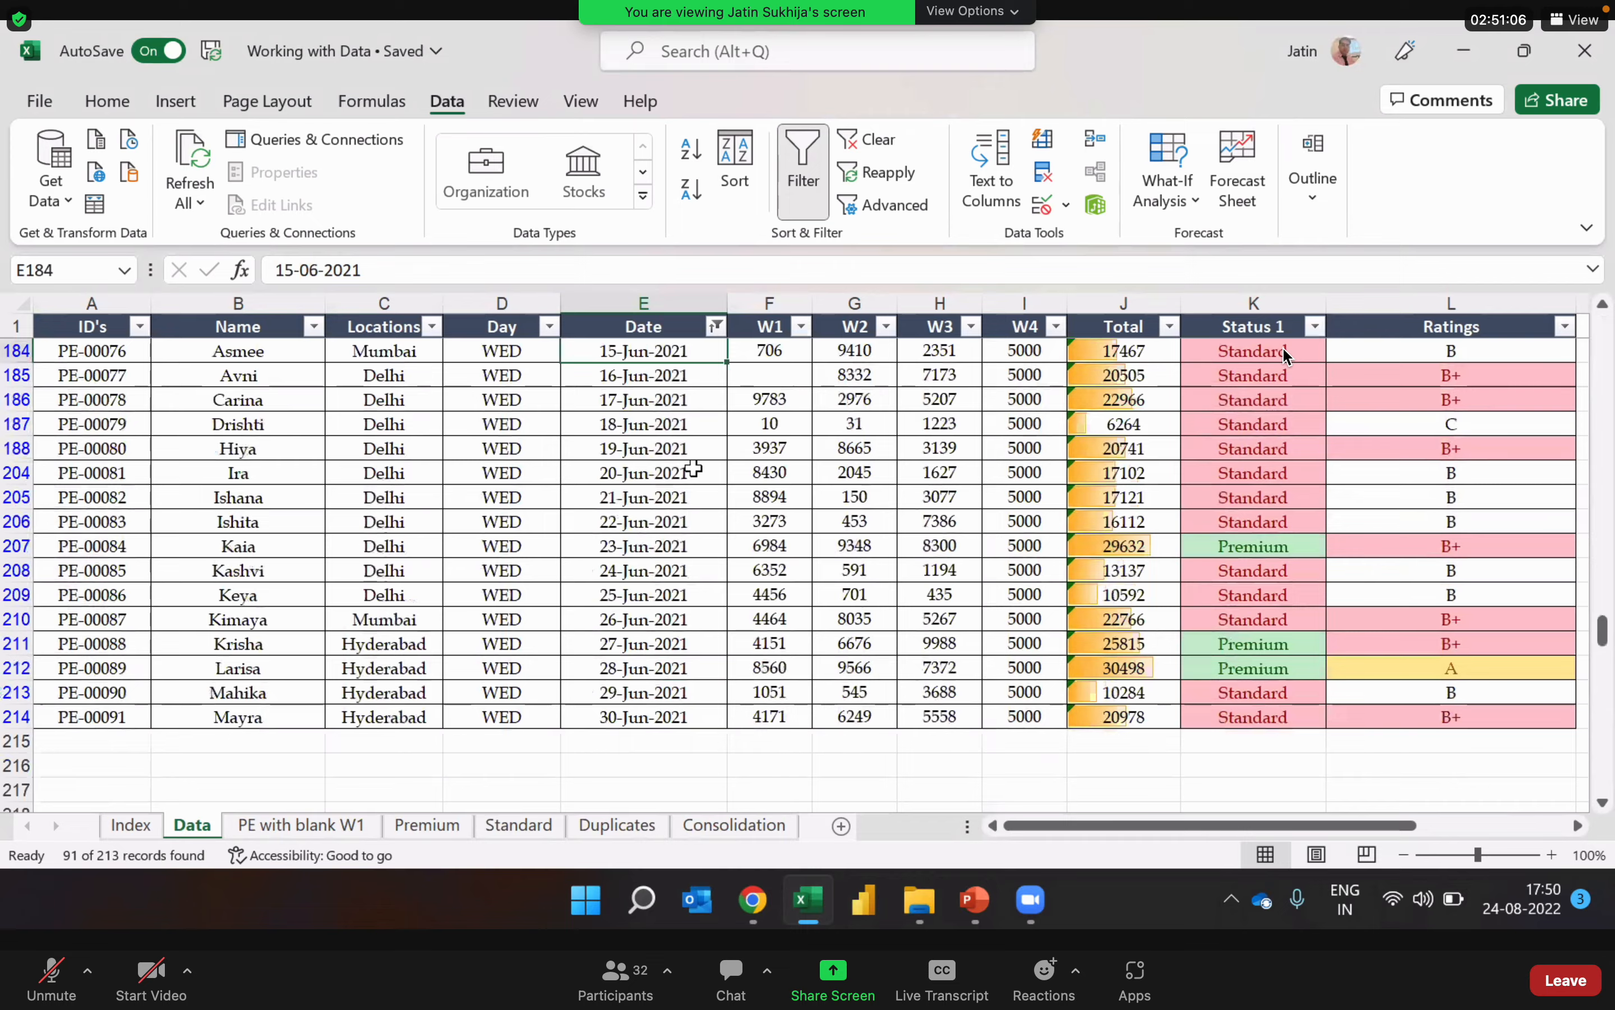
pyautogui.press('Up')
pyautogui.press('Up')
pyautogui.press('Up')
pyautogui.press('Up')
pyautogui.press('Up')
pyautogui.press('Up')
pyautogui.press('Up')
pyautogui.press('Up')
pyautogui.press('Up')
pyautogui.press('Up')
pyautogui.press('Up')
pyautogui.press('Up')
pyautogui.press('Up')
pyautogui.press('Up')
pyautogui.press('Up')
pyautogui.press('Up')
pyautogui.press('Up')
pyautogui.press('Up')
pyautogui.press('Up')
pyautogui.press('Up')
pyautogui.press('Up')
pyautogui.press('Up')
pyautogui.press('Up')
pyautogui.press('Up')
pyautogui.press('Up')
pyautogui.press('Up')
pyautogui.press('Up')
pyautogui.press('Up')
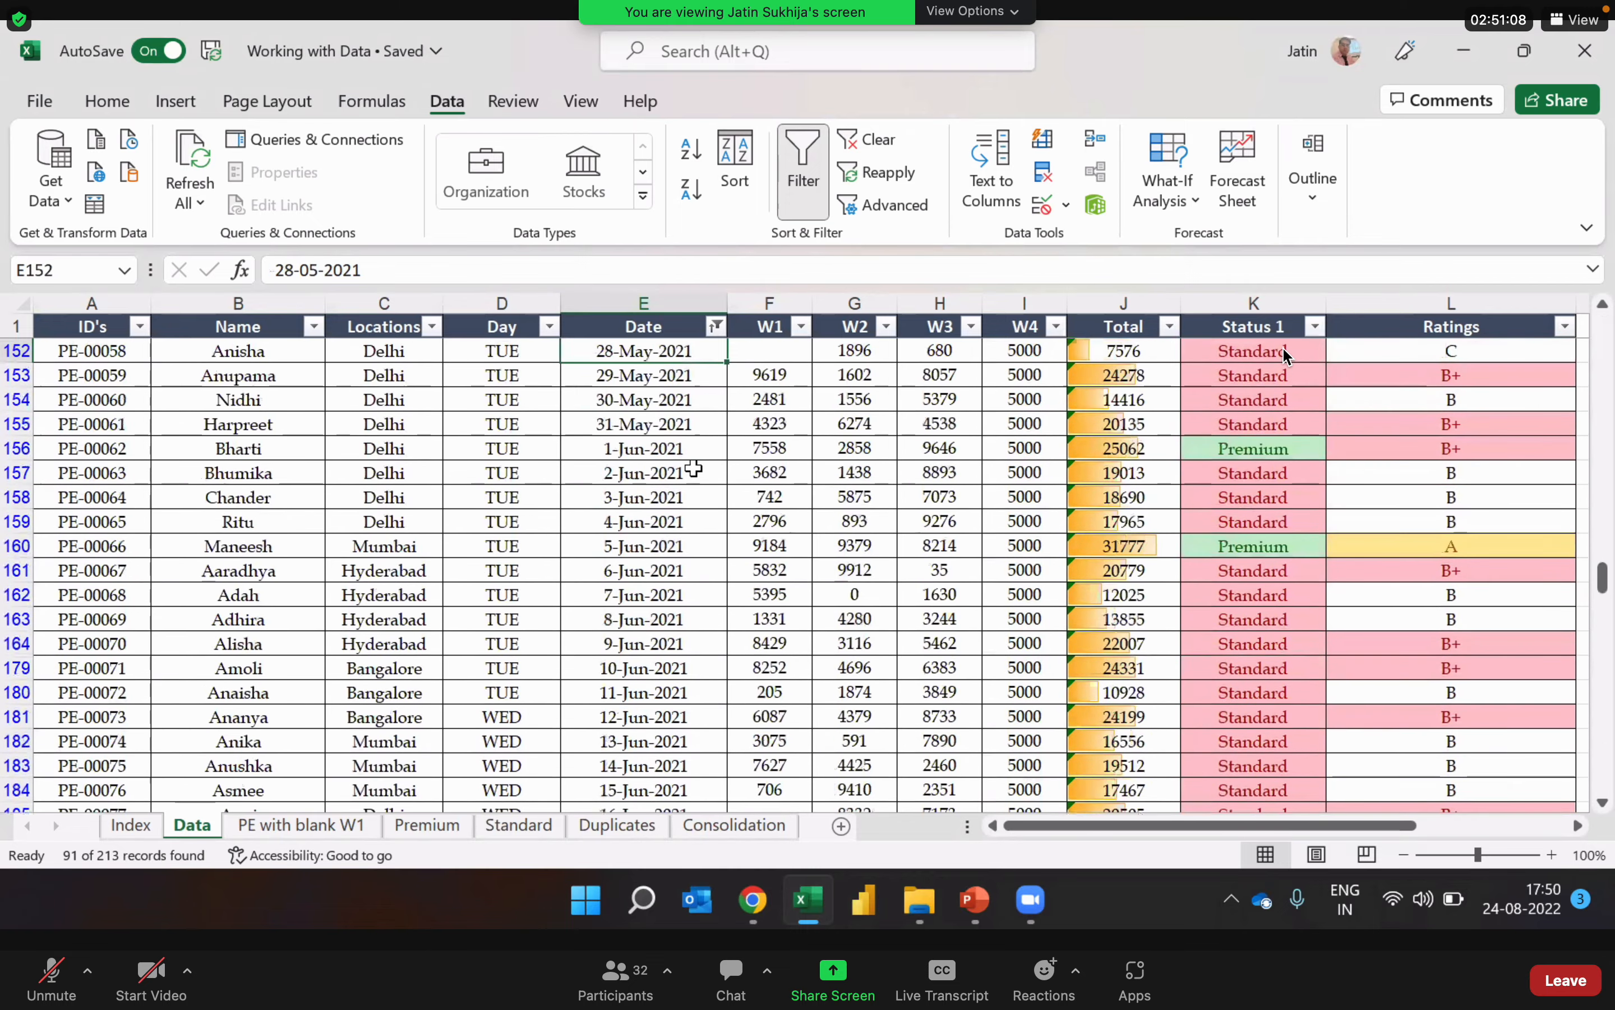
pyautogui.press('Up')
pyautogui.press('Up')
pyautogui.press('Up')
pyautogui.press('Up')
pyautogui.press('Up')
pyautogui.press('Up')
pyautogui.press('Up')
pyautogui.press('Up')
pyautogui.press('Up')
pyautogui.press('Up')
pyautogui.press('Up')
pyautogui.press('Up')
pyautogui.press('Up')
pyautogui.press('Up')
pyautogui.press('Up')
pyautogui.press('Up')
pyautogui.press('Up')
pyautogui.press('Up')
pyautogui.press('Up')
pyautogui.press('Up')
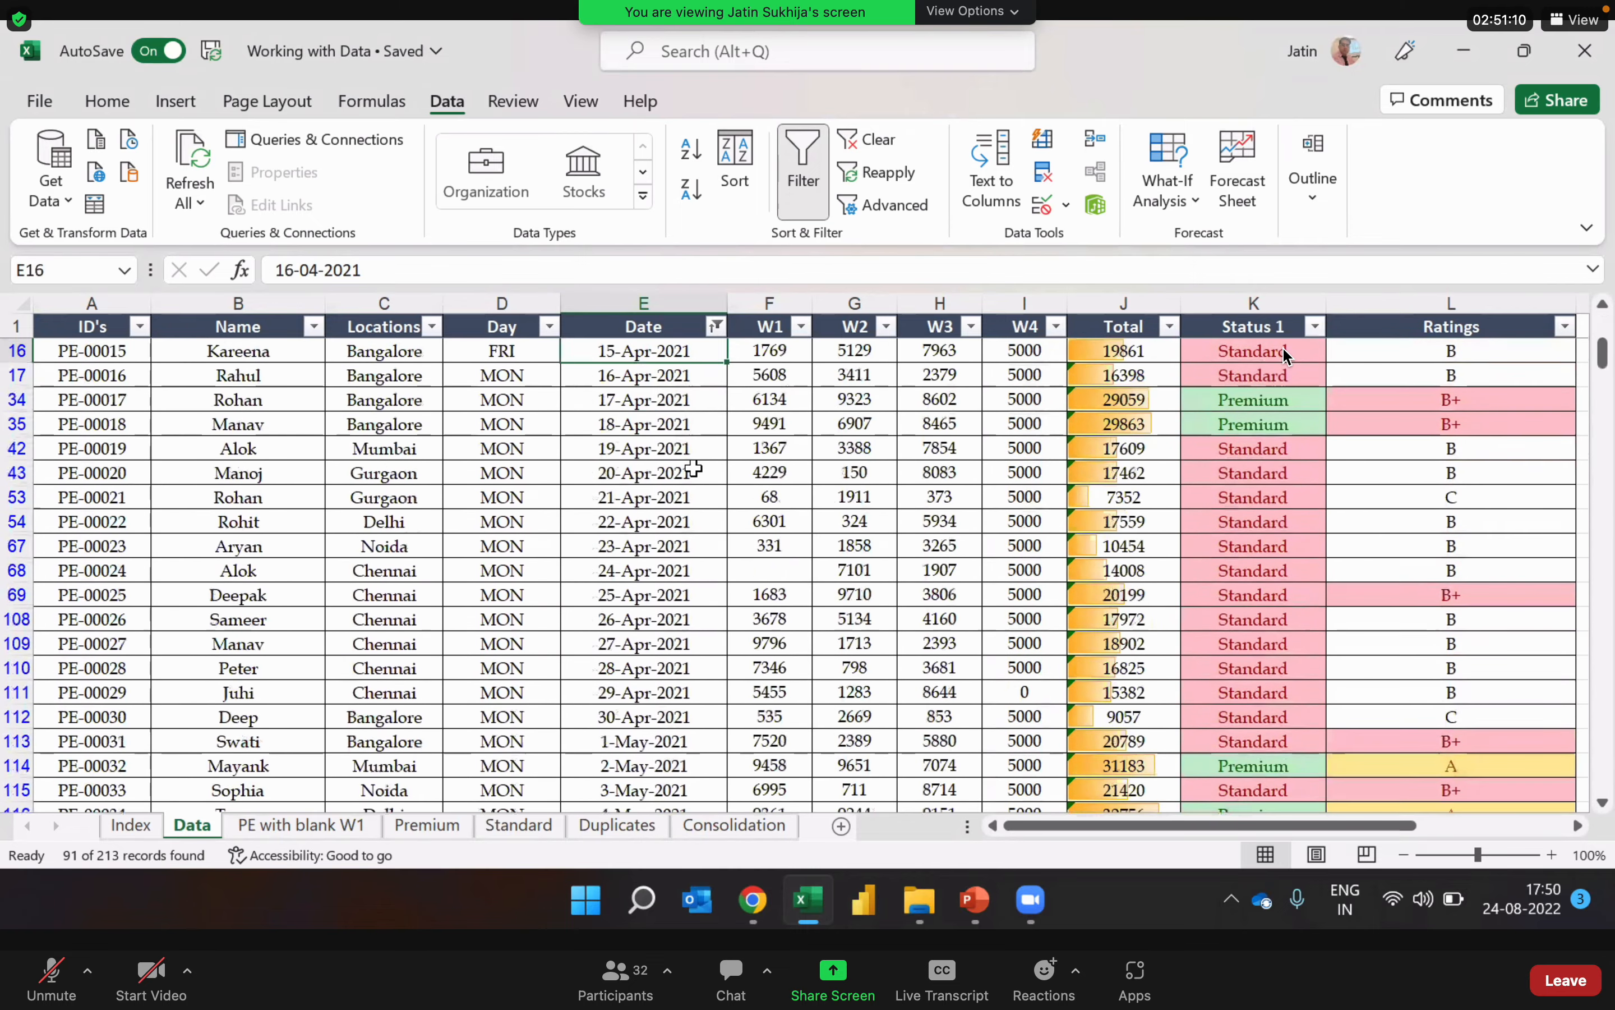
pyautogui.press('Down')
pyautogui.press('Down')
pyautogui.press('Down')
pyautogui.press('Down')
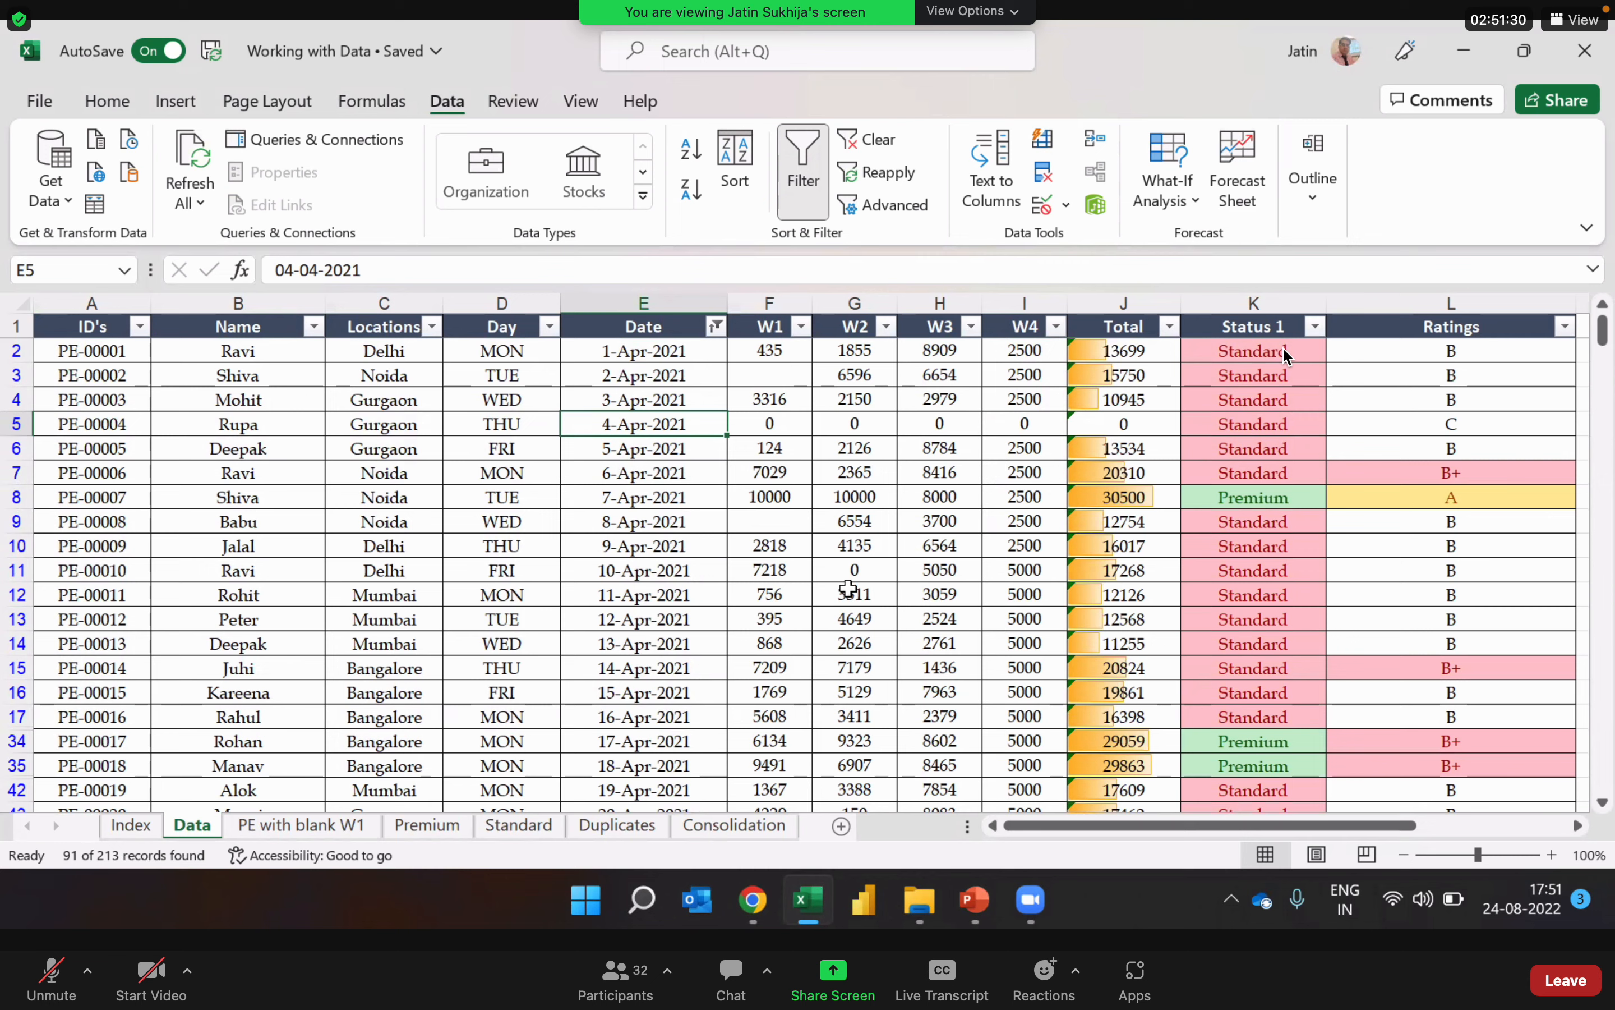
# Step: Filter the W2 column to show only the value 0, keeping the Date filter
pyautogui.click(889, 327)
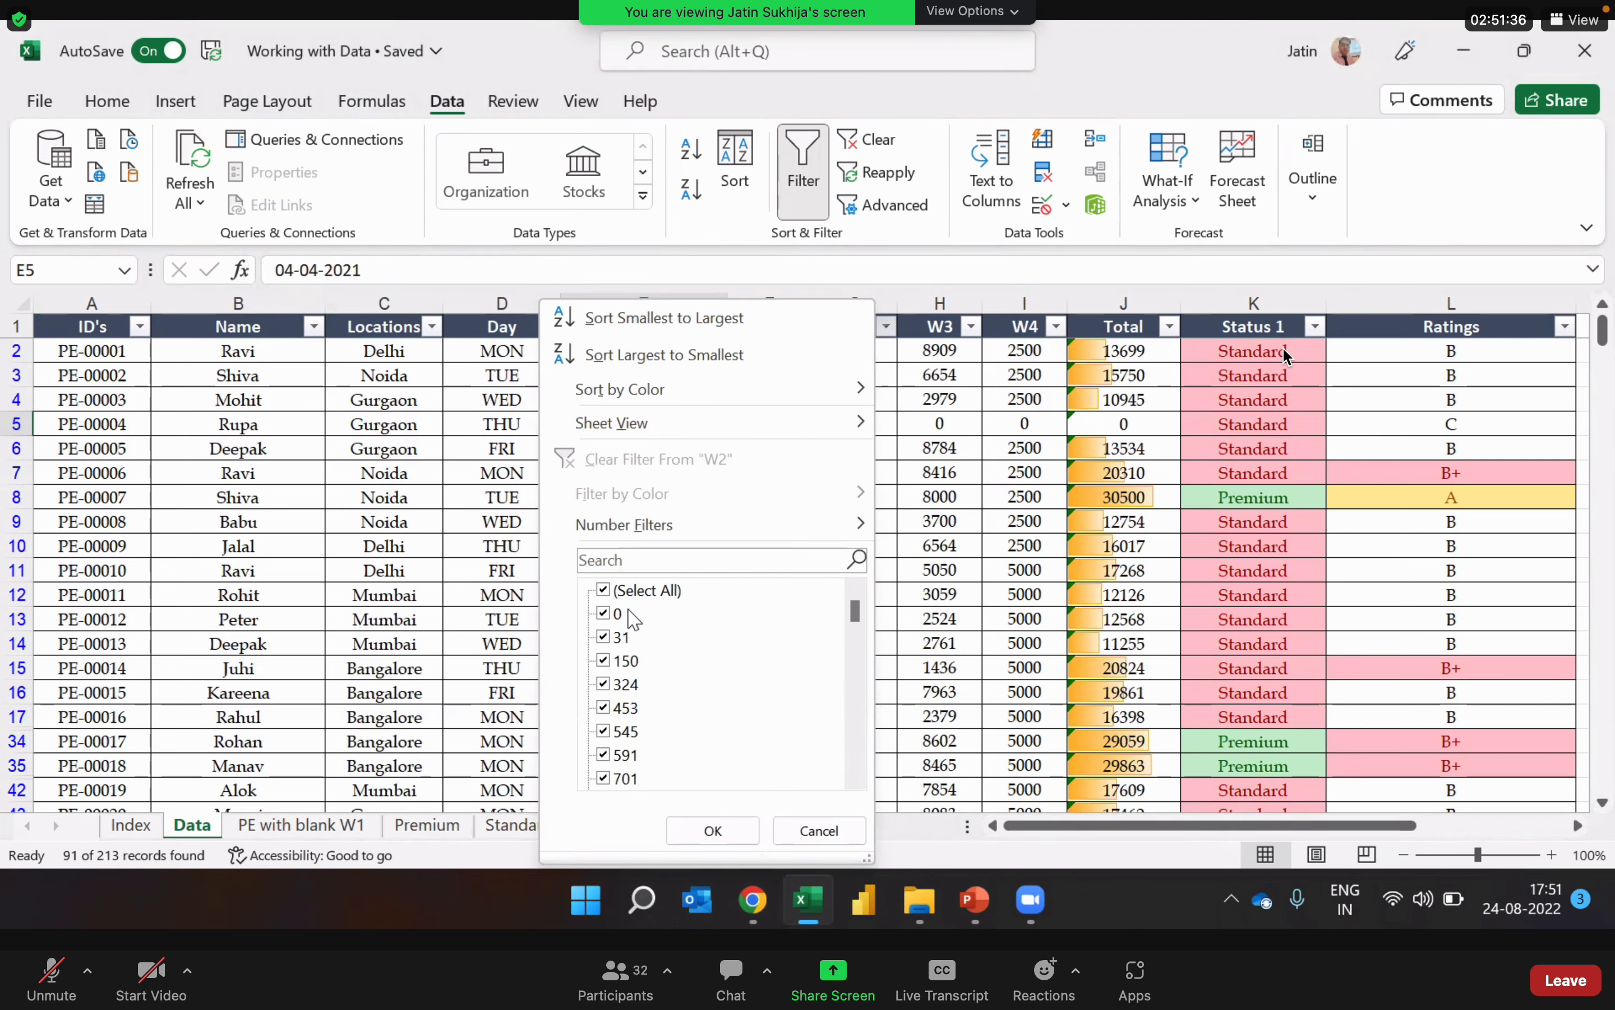
pyautogui.click(603, 590)
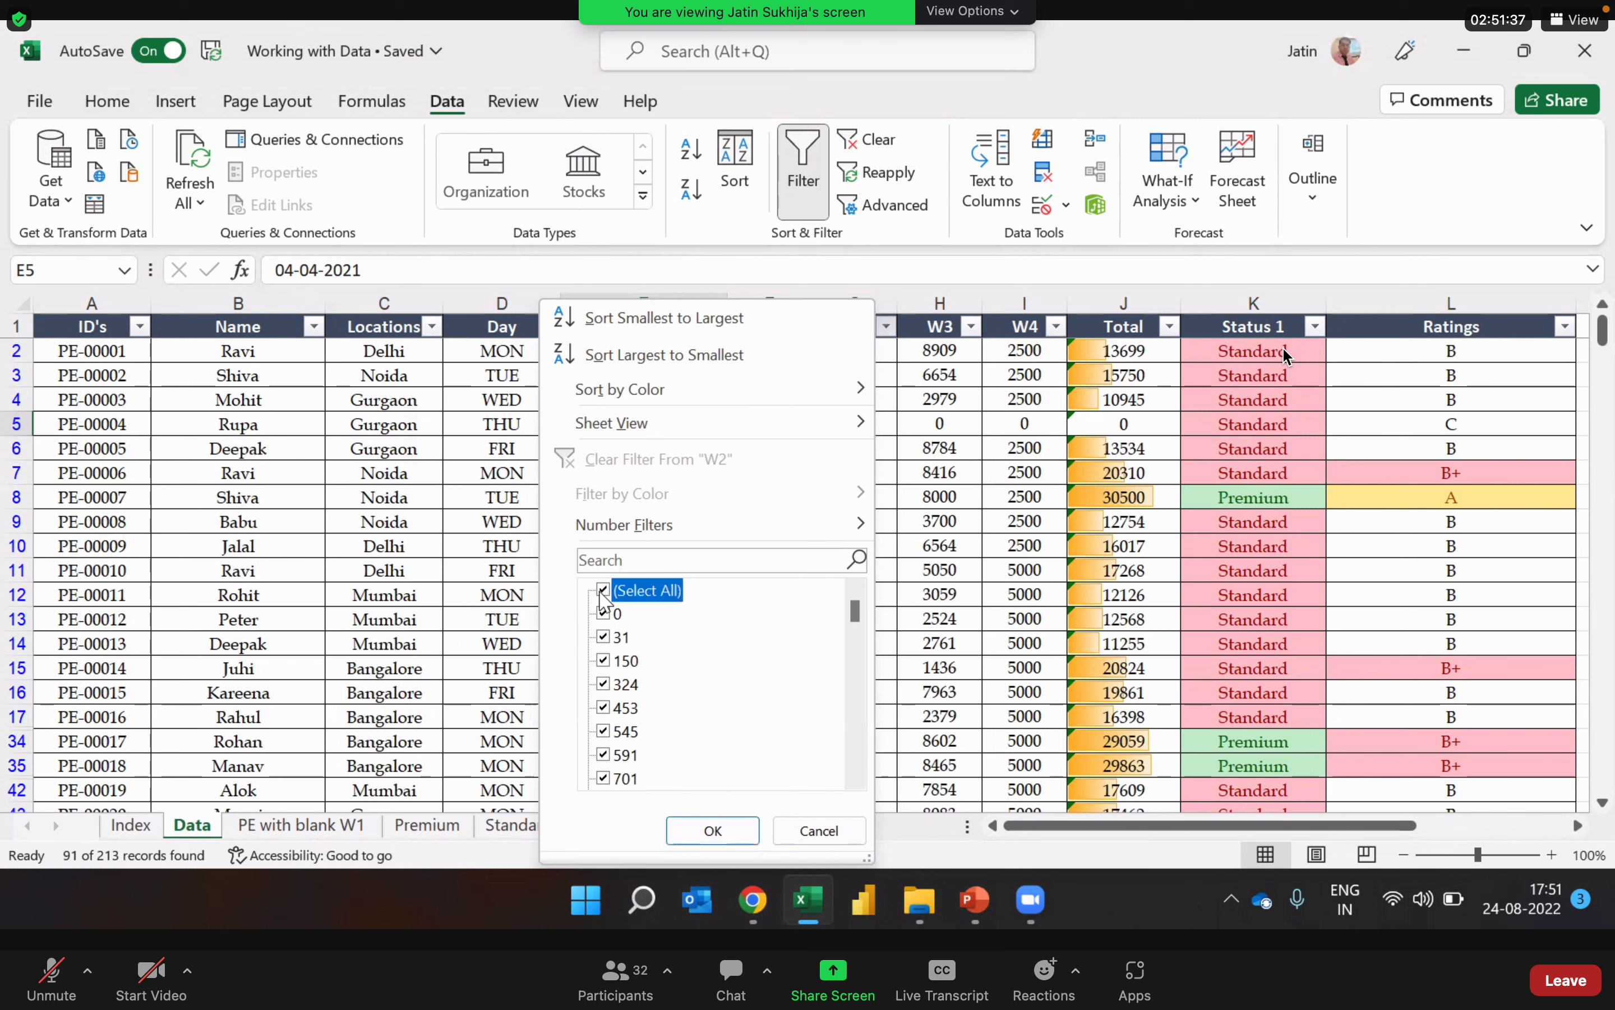
pyautogui.click(605, 615)
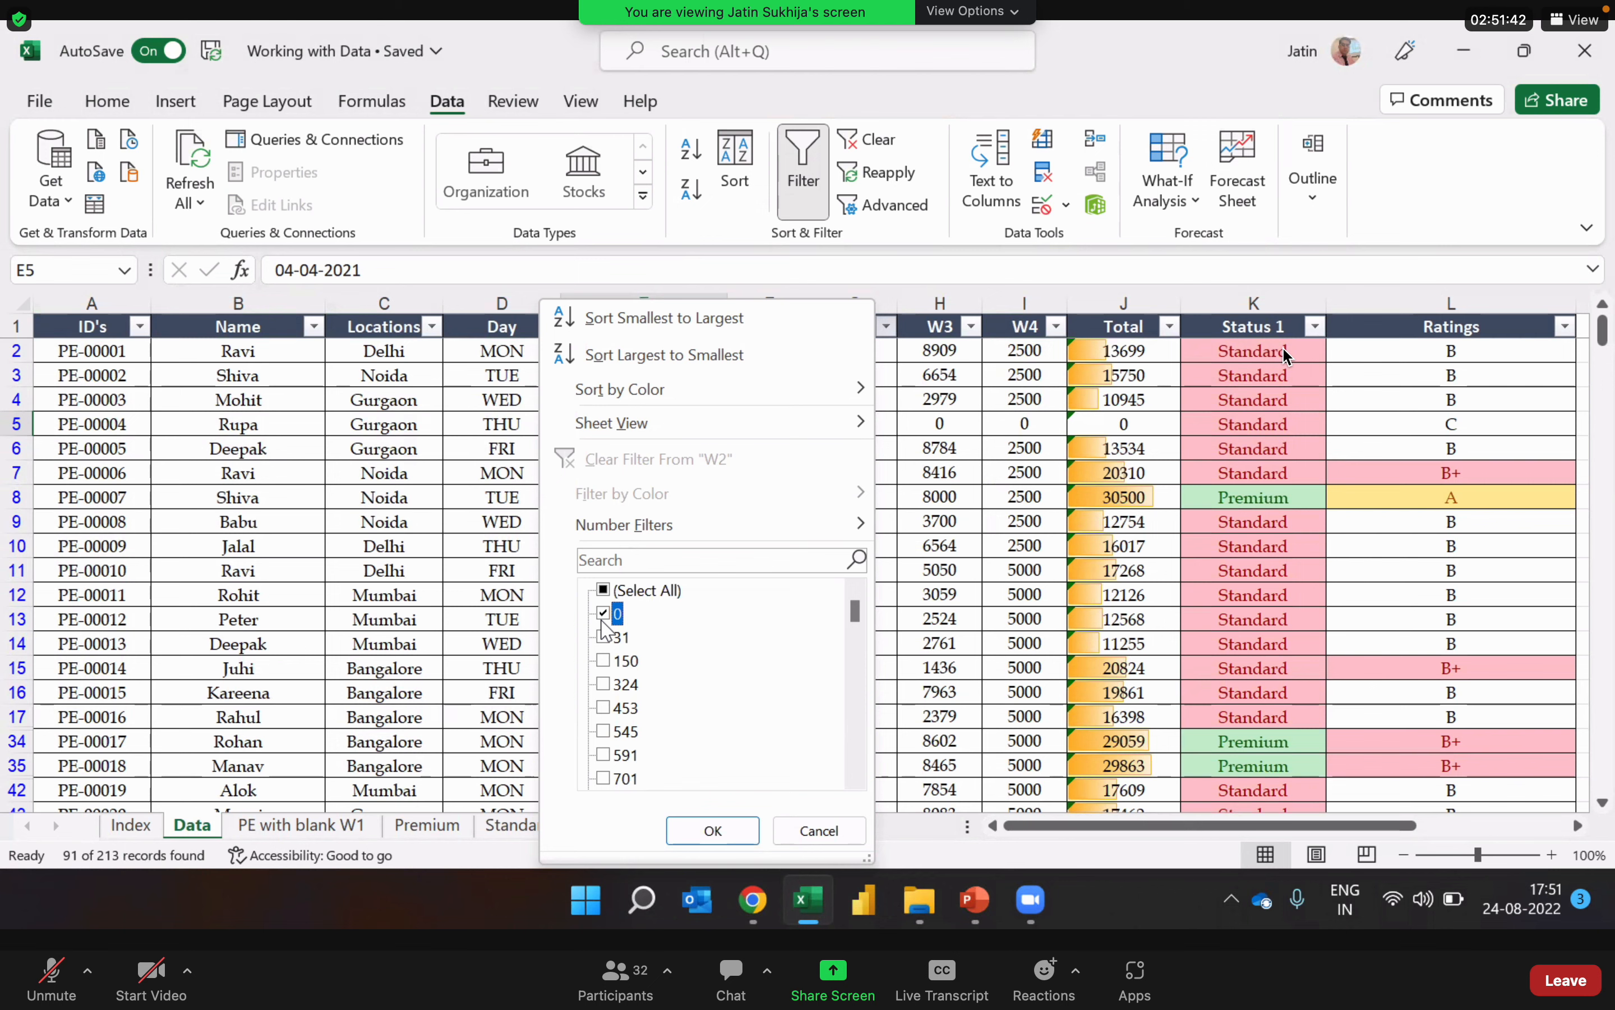
pyautogui.click(734, 833)
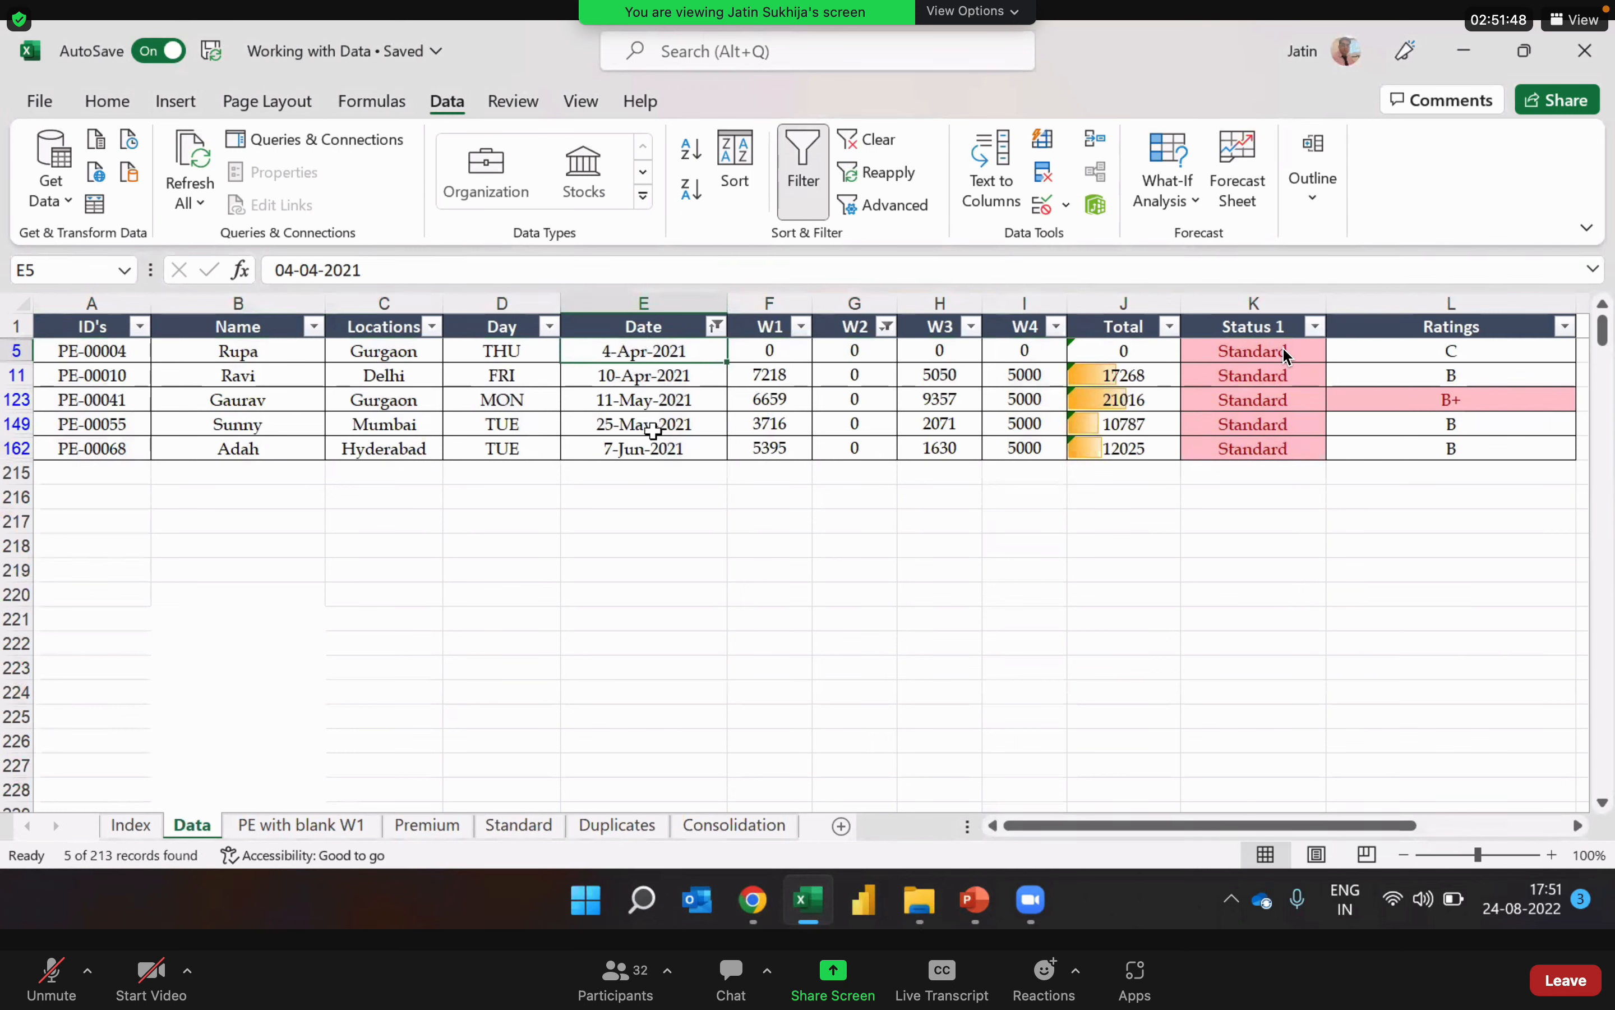
# Step: Check the W2 values of the filtered April to June records
pyautogui.click(857, 350)
pyautogui.press('Down')
pyautogui.press('Down')
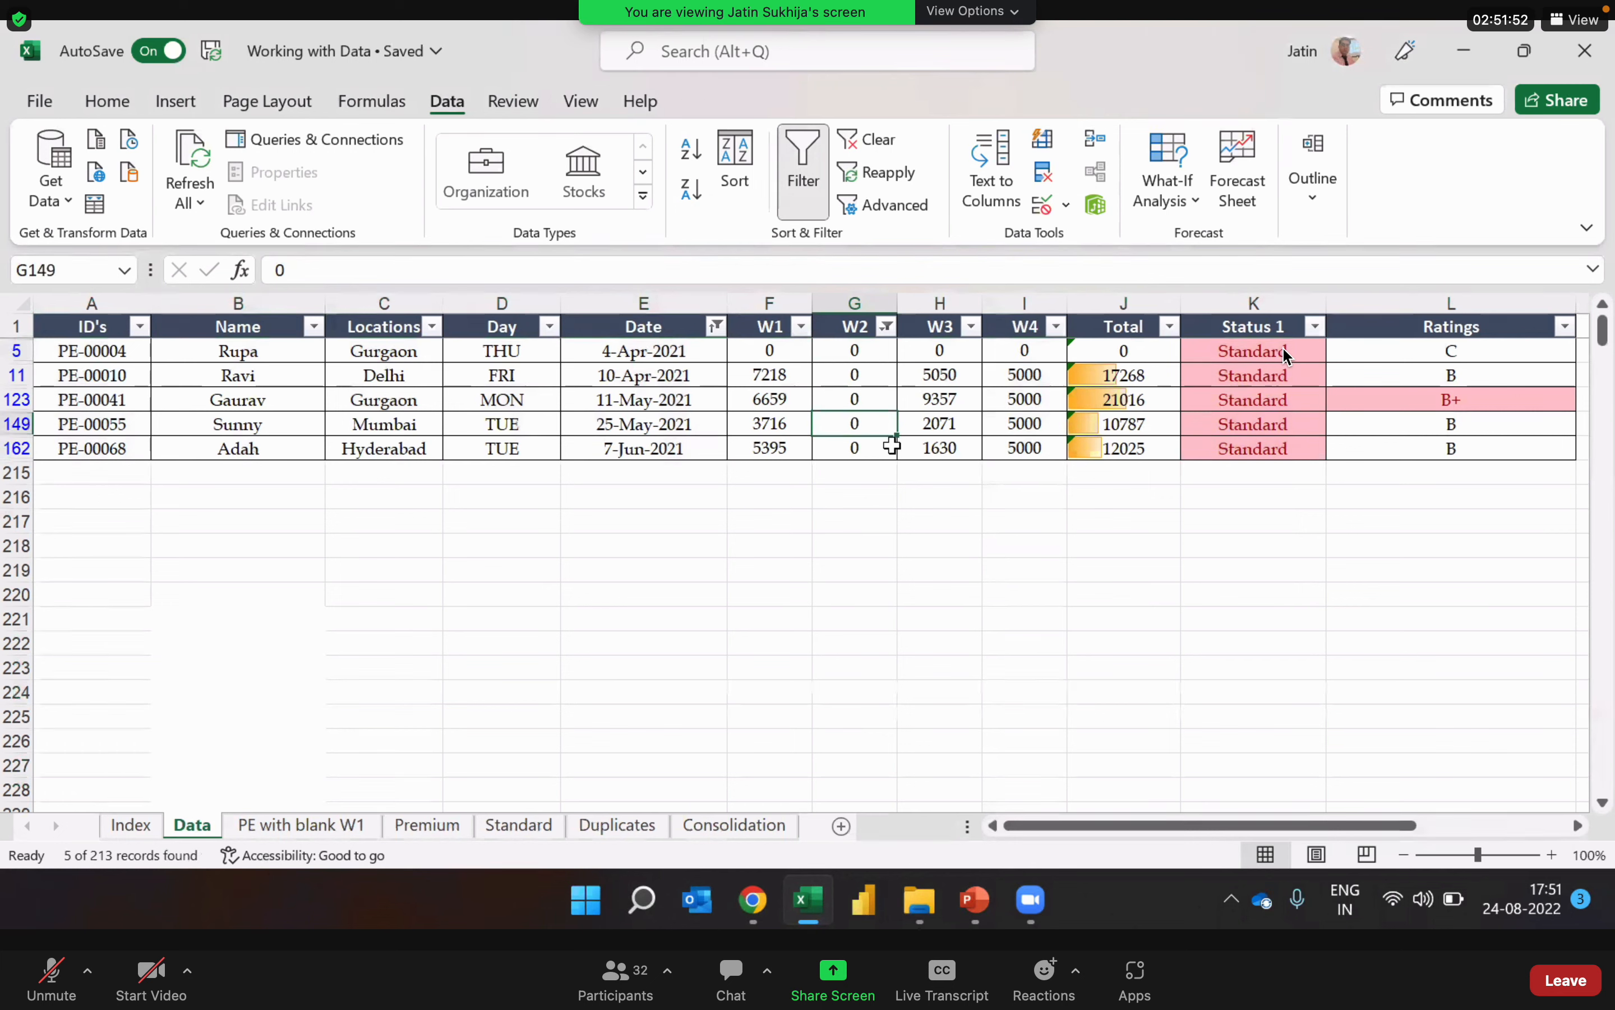
pyautogui.press('Up')
pyautogui.press('Up')
pyautogui.press('Down')
pyautogui.press('Down')
pyautogui.press('Down')
pyautogui.press('Down')
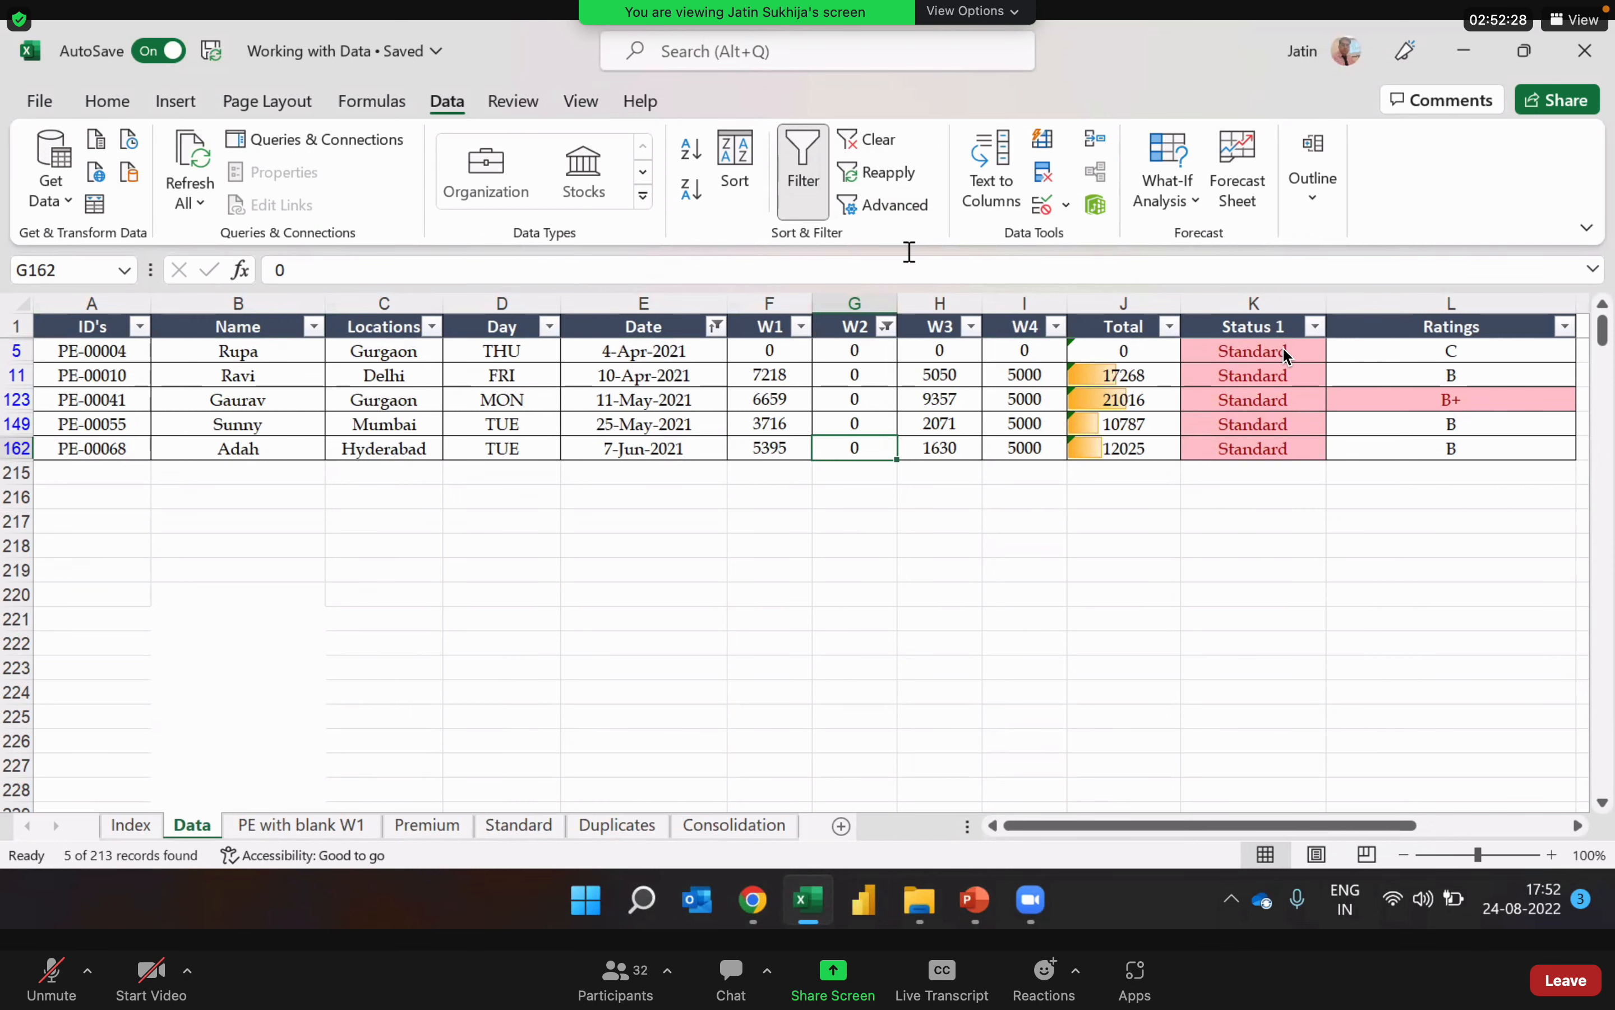
# Step: Clear all filters on the Data sheet and go to the first value in the Total column
pyautogui.click(889, 143)
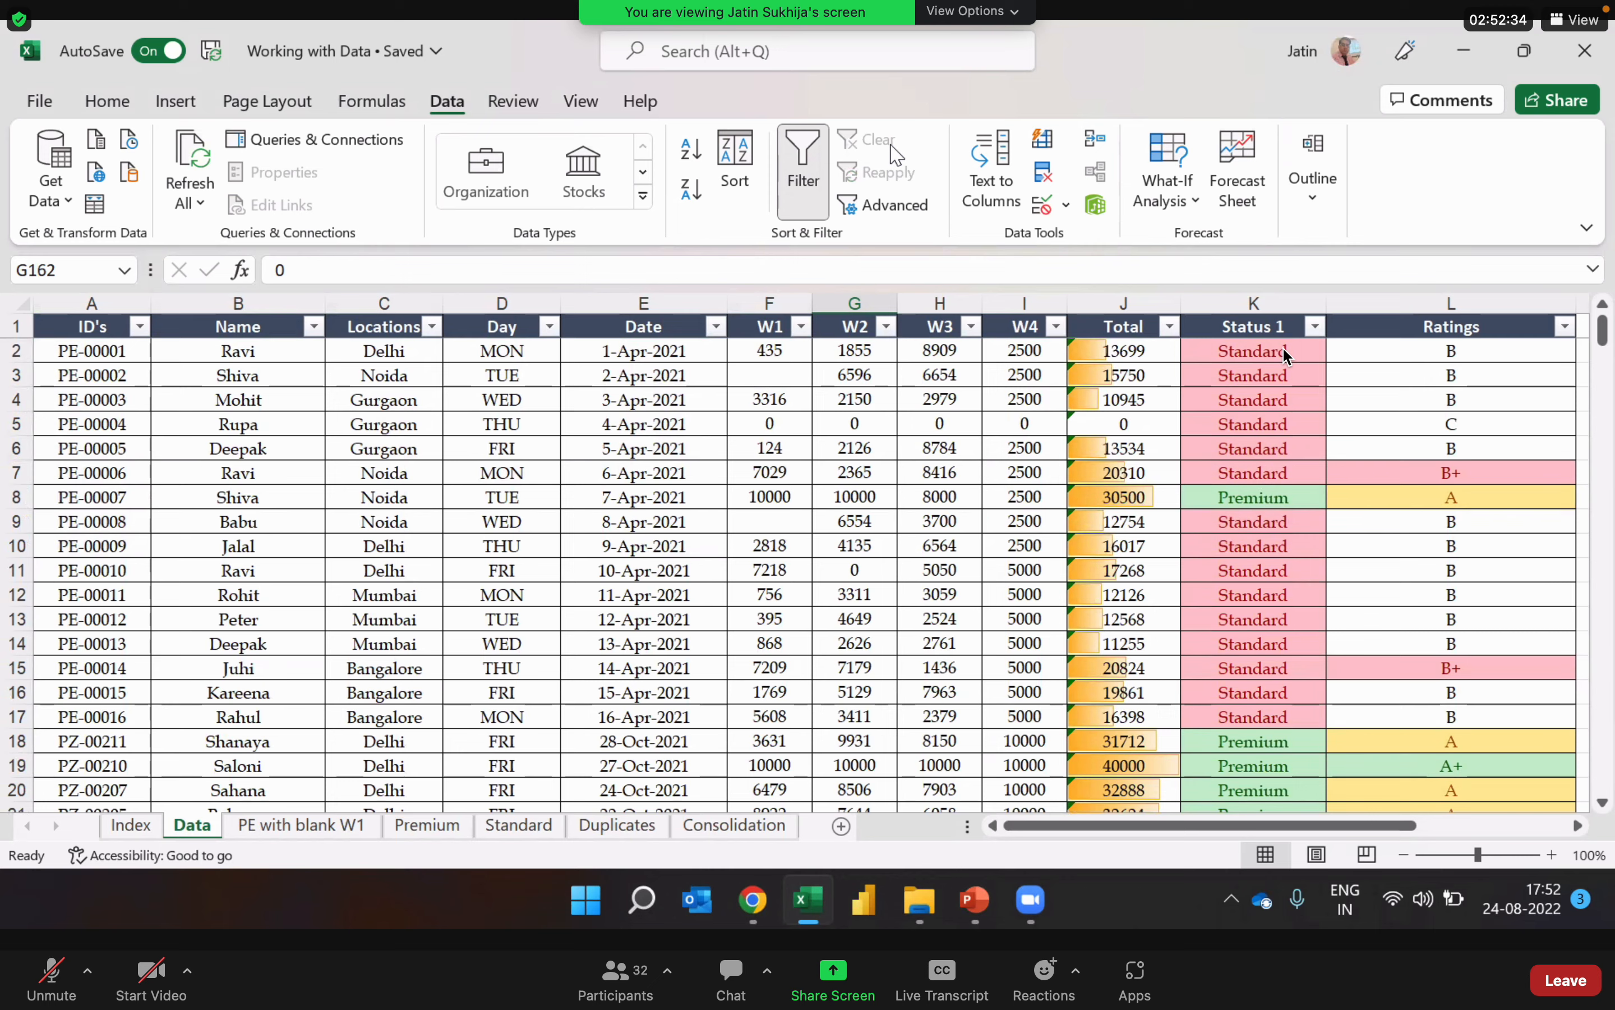
pyautogui.press('Right')
pyautogui.press('Right')
pyautogui.press('Right')
pyautogui.press('Right')
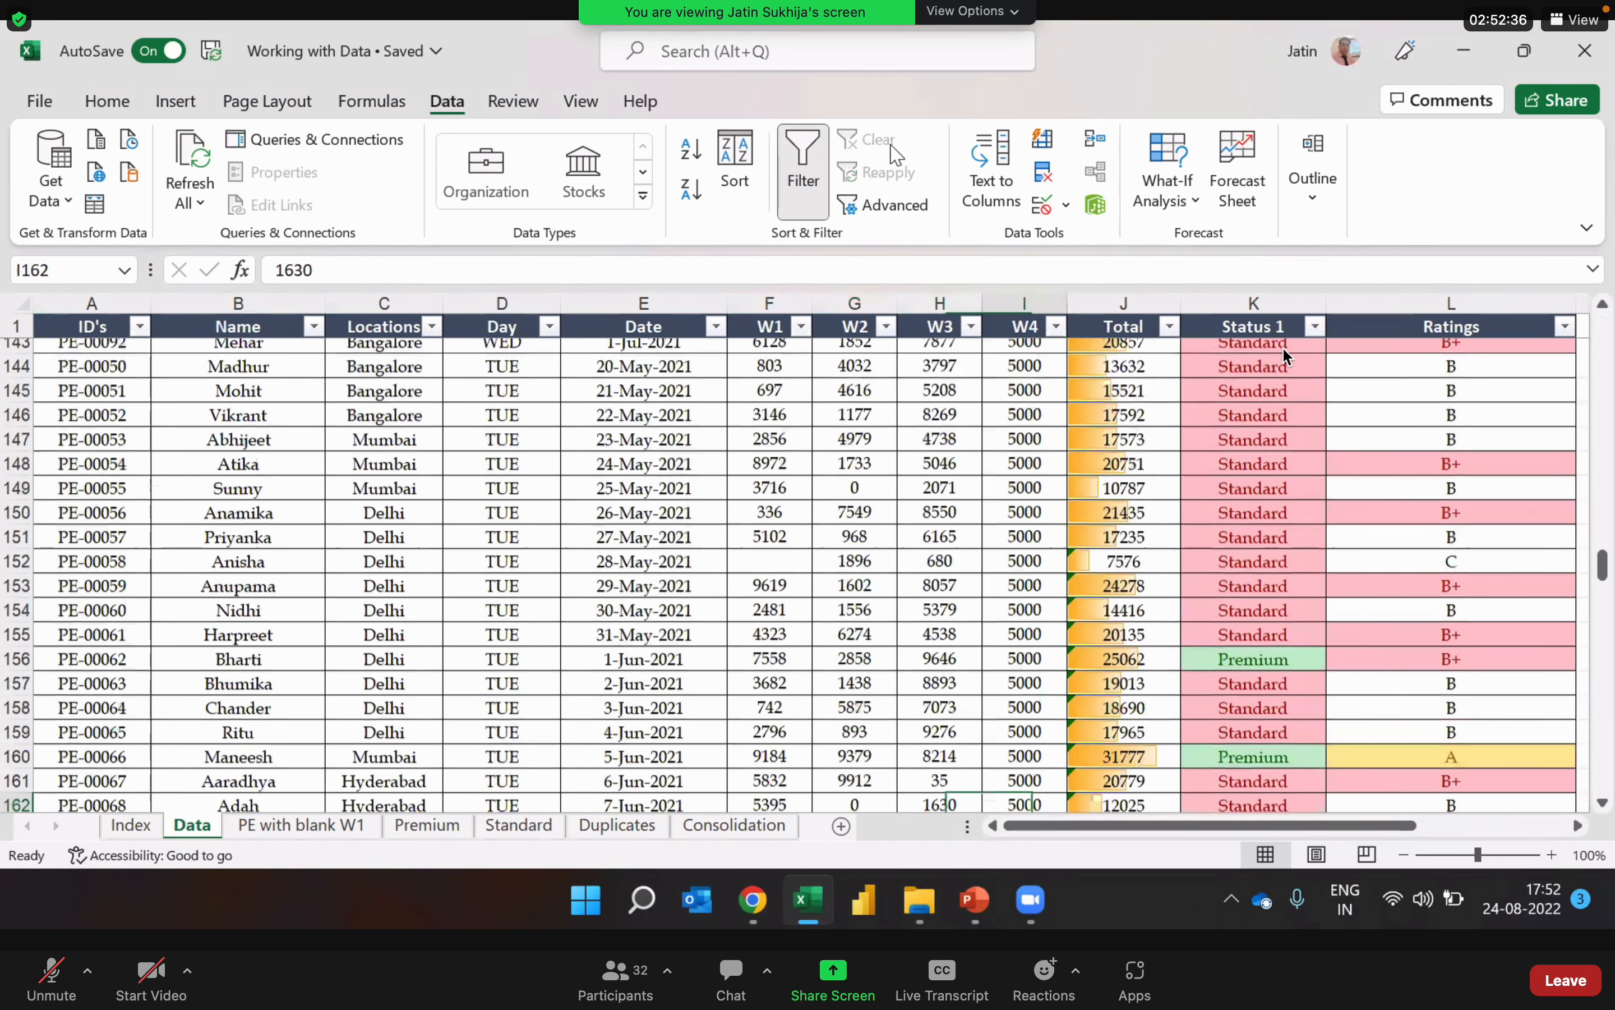
pyautogui.press('Right')
pyautogui.press('Right')
pyautogui.press('Left')
pyautogui.press('Left')
pyautogui.press('Left')
pyautogui.hotkey('ctrl', 'Up')
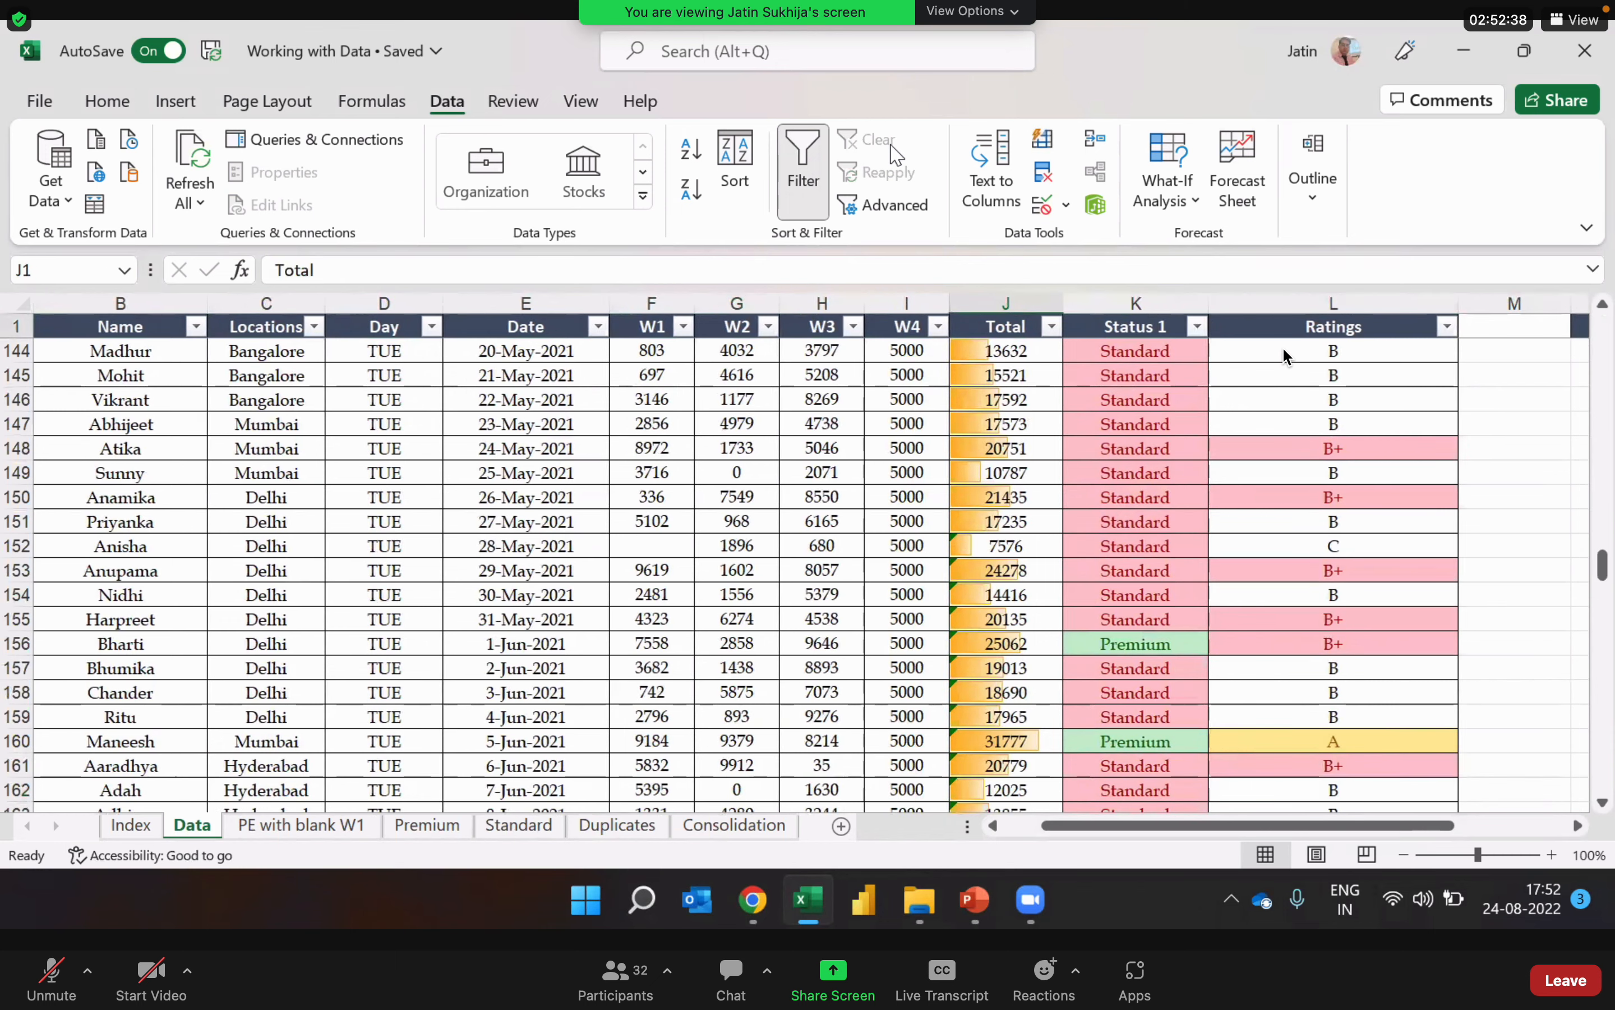
pyautogui.press('Down')
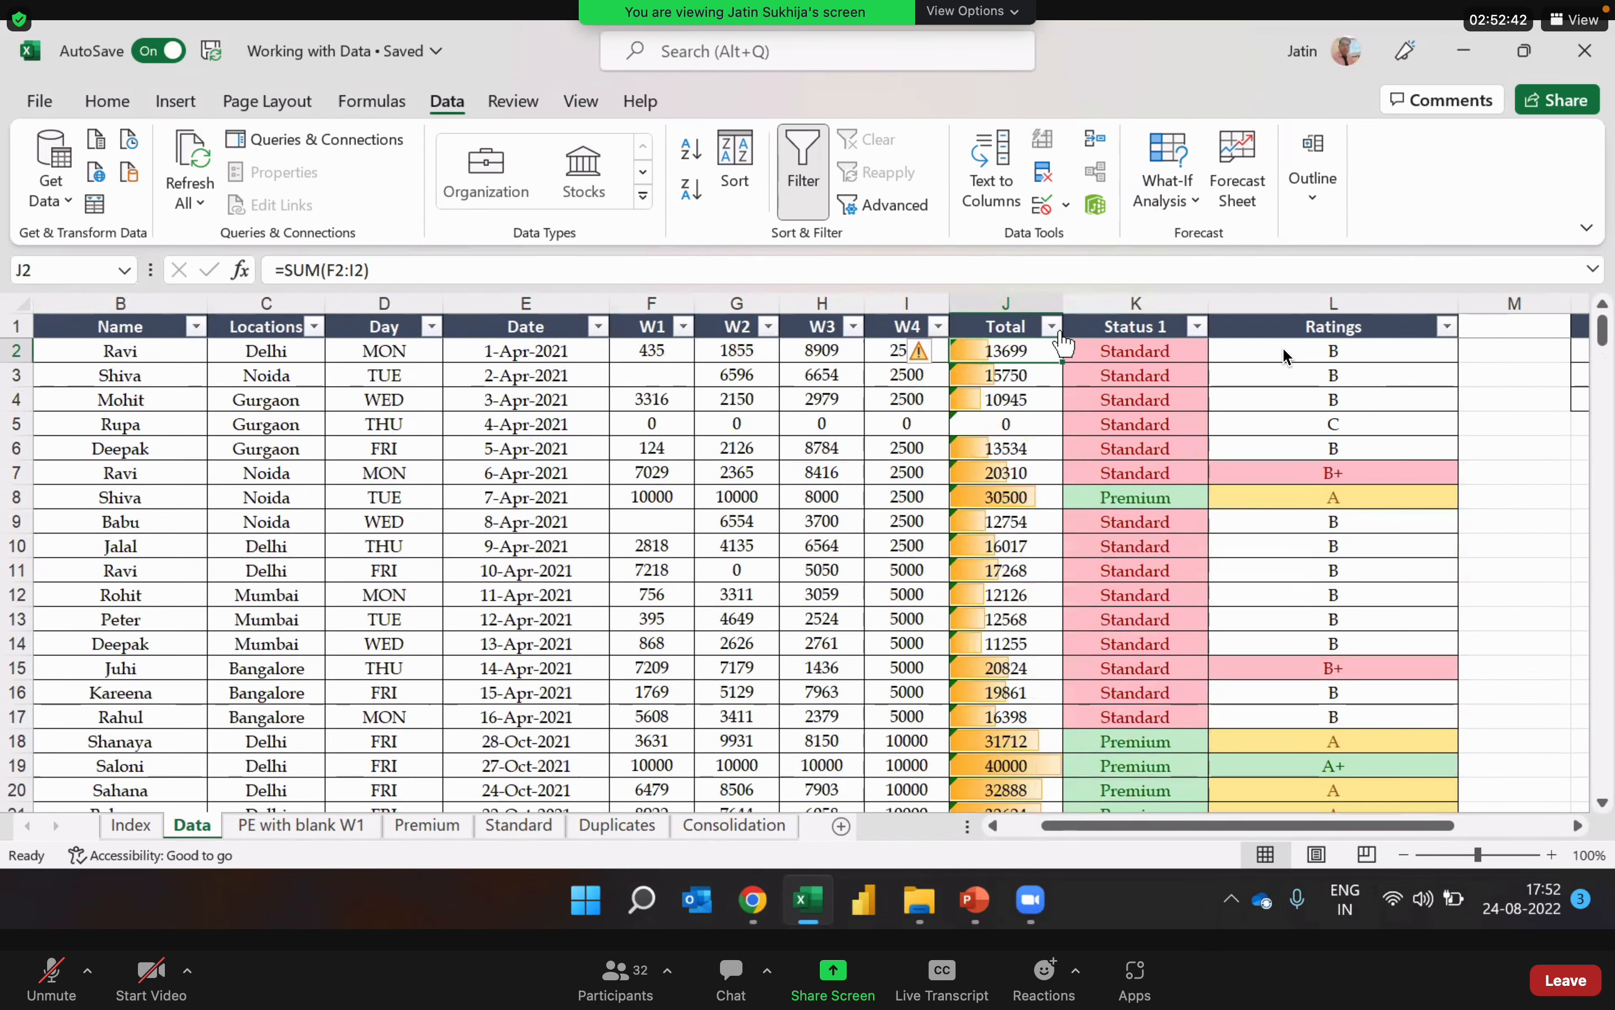
# Step: Filter the Total column with a Top 10 number filter set to the top 20 items
pyautogui.click(1053, 328)
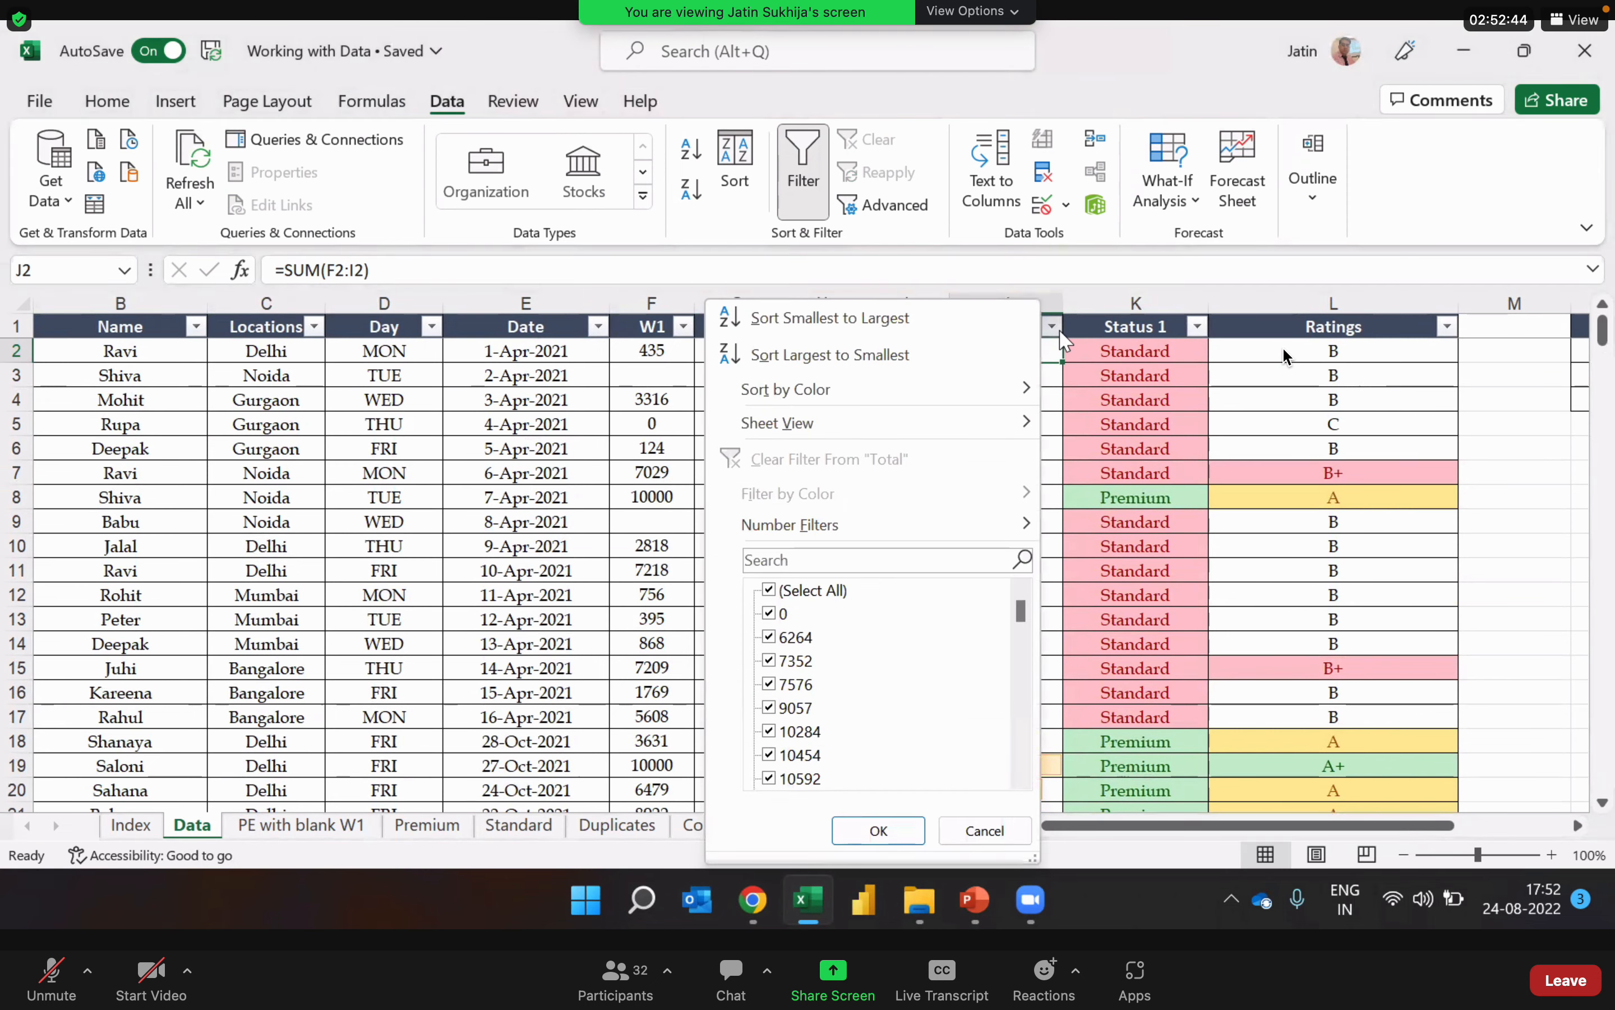
pyautogui.moveTo(956, 526)
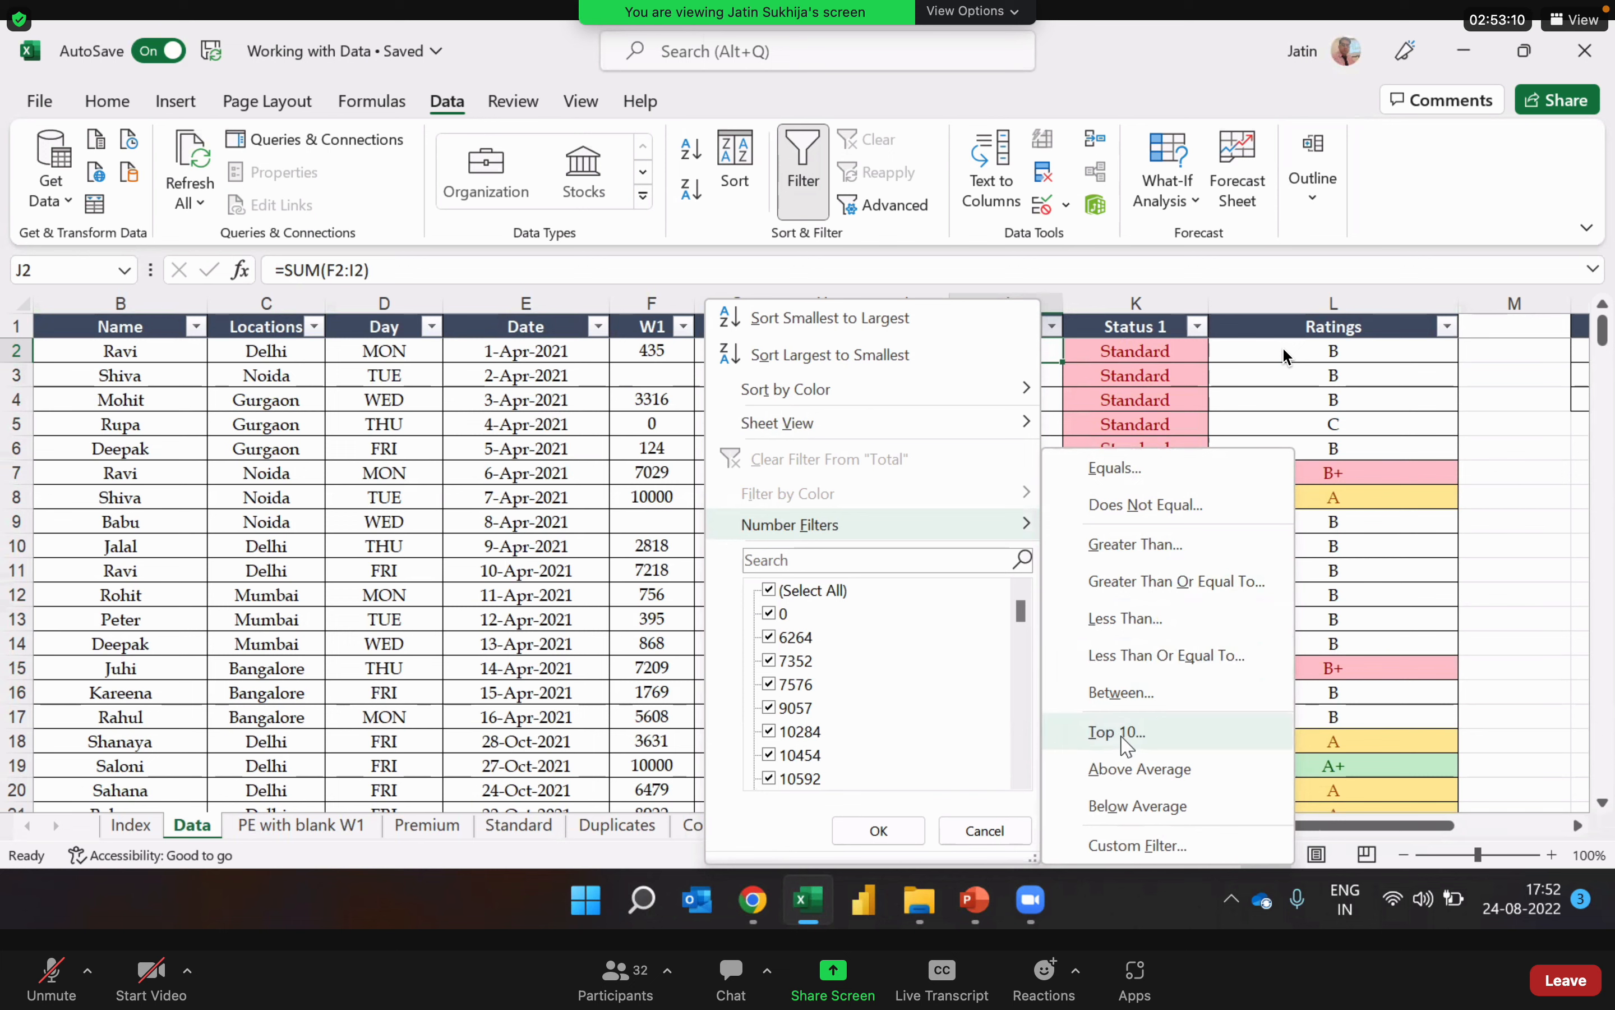
pyautogui.click(1165, 740)
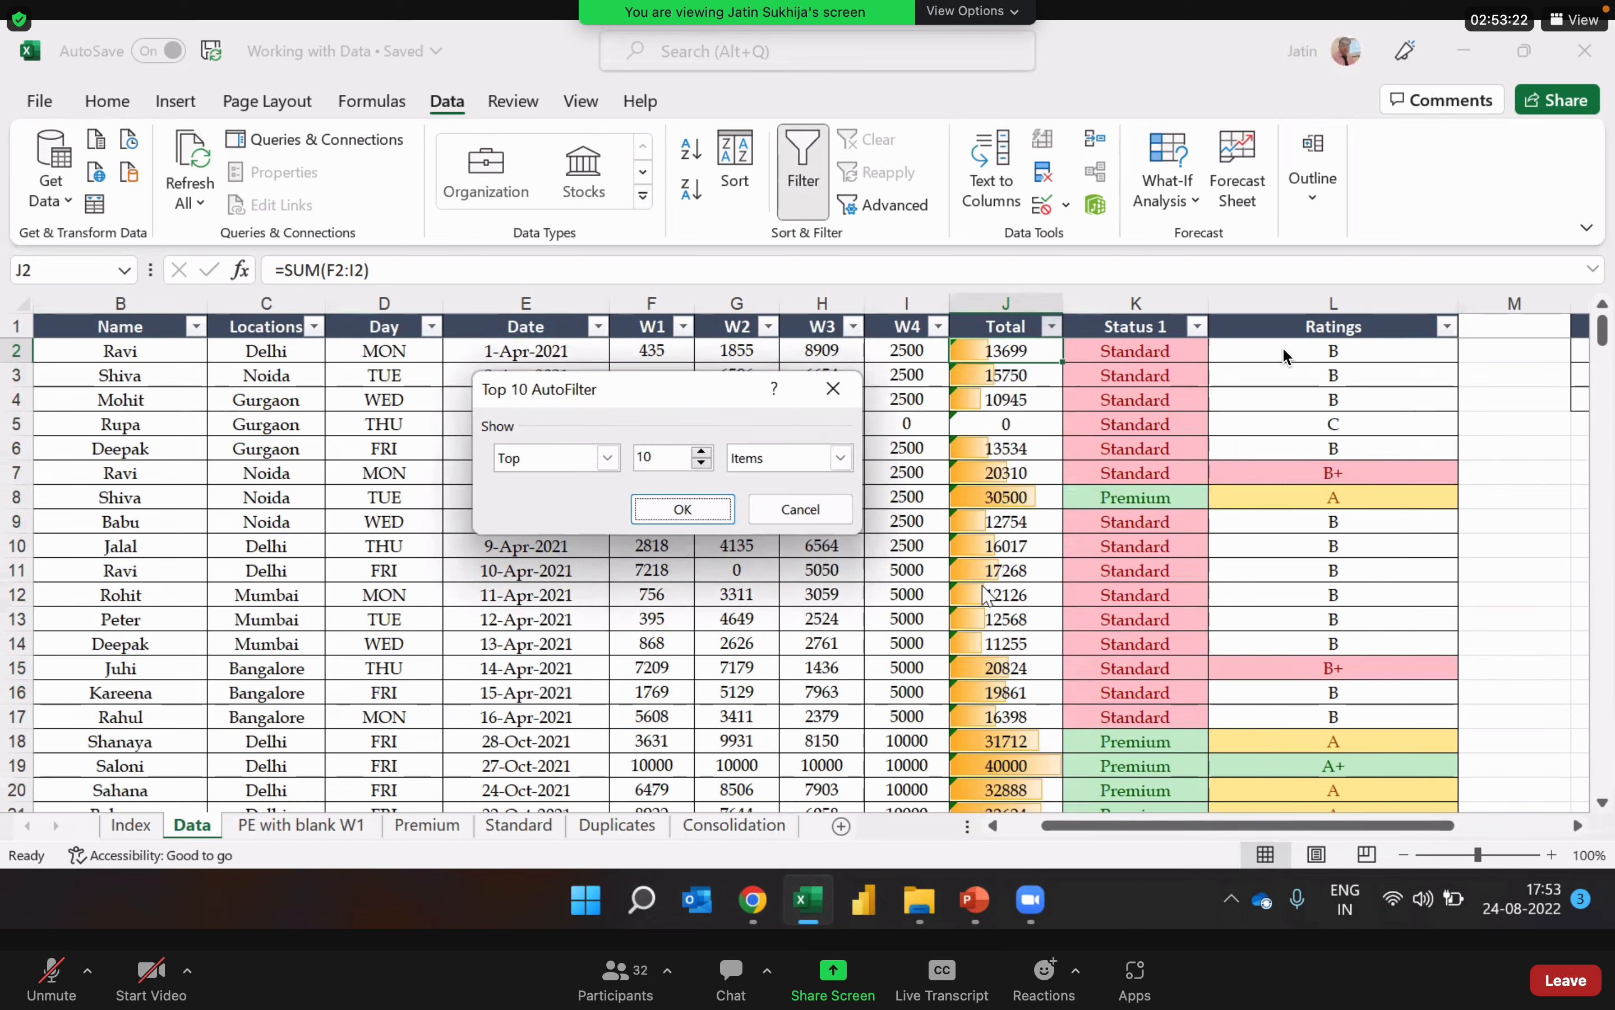
pyautogui.click(702, 452)
pyautogui.click(702, 452)
pyautogui.click(702, 452)
pyautogui.click(702, 452)
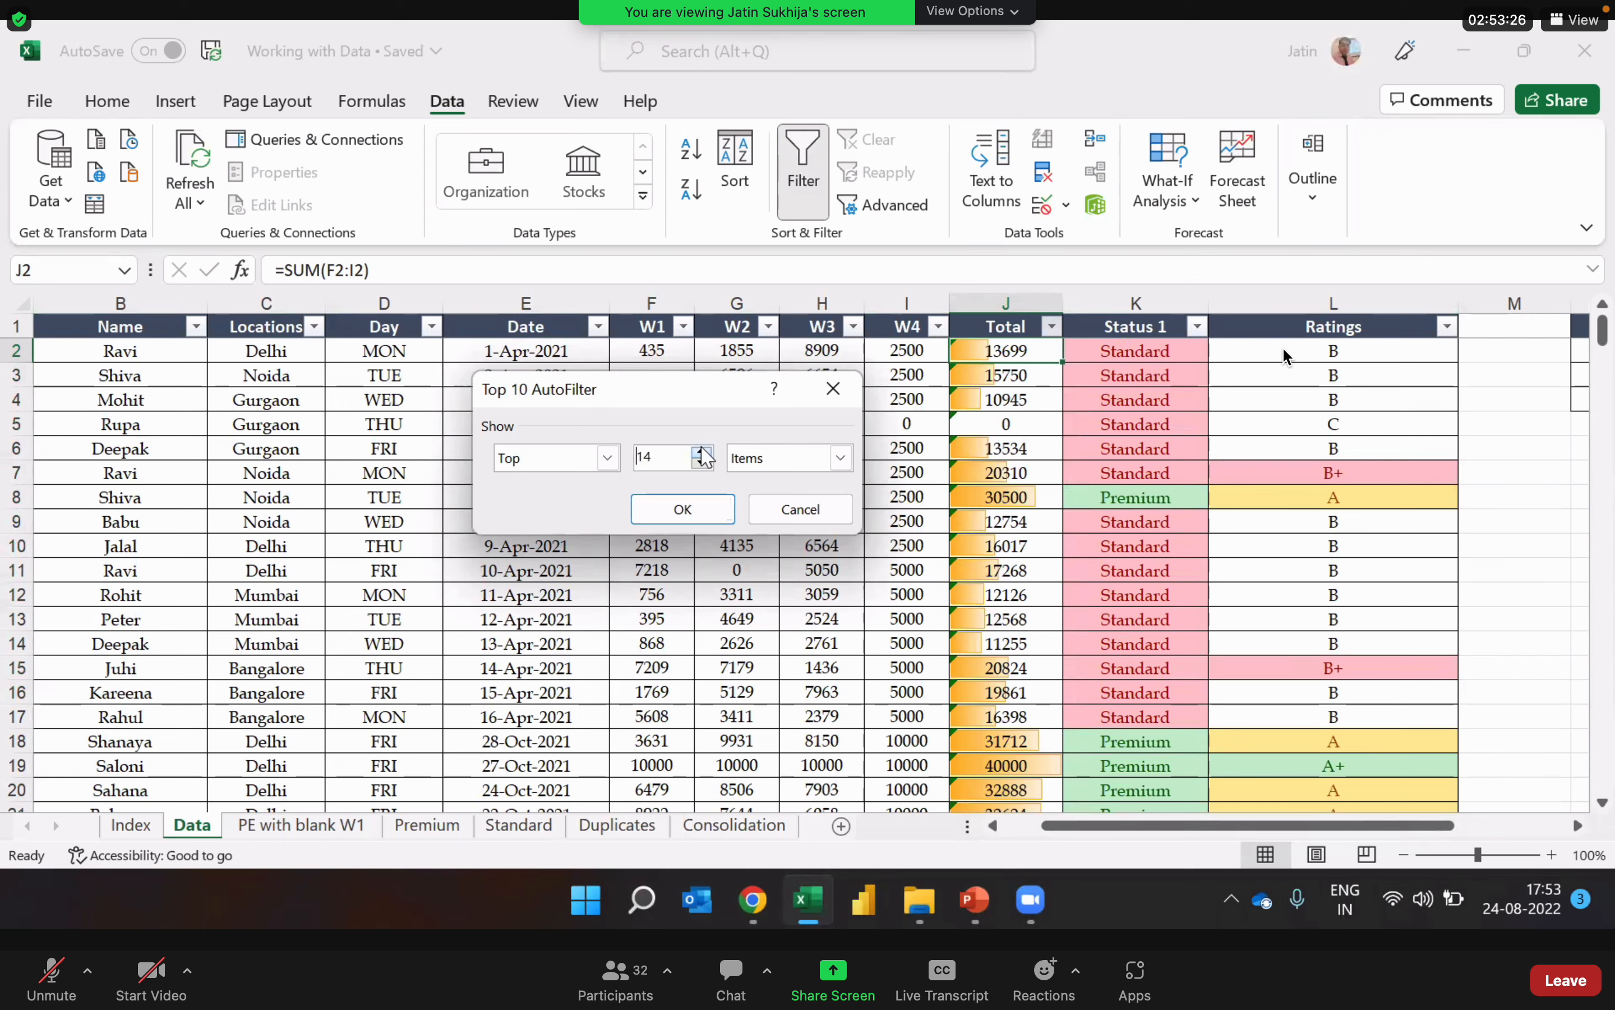
pyautogui.click(701, 452)
pyautogui.click(702, 452)
pyautogui.click(701, 451)
pyautogui.click(603, 463)
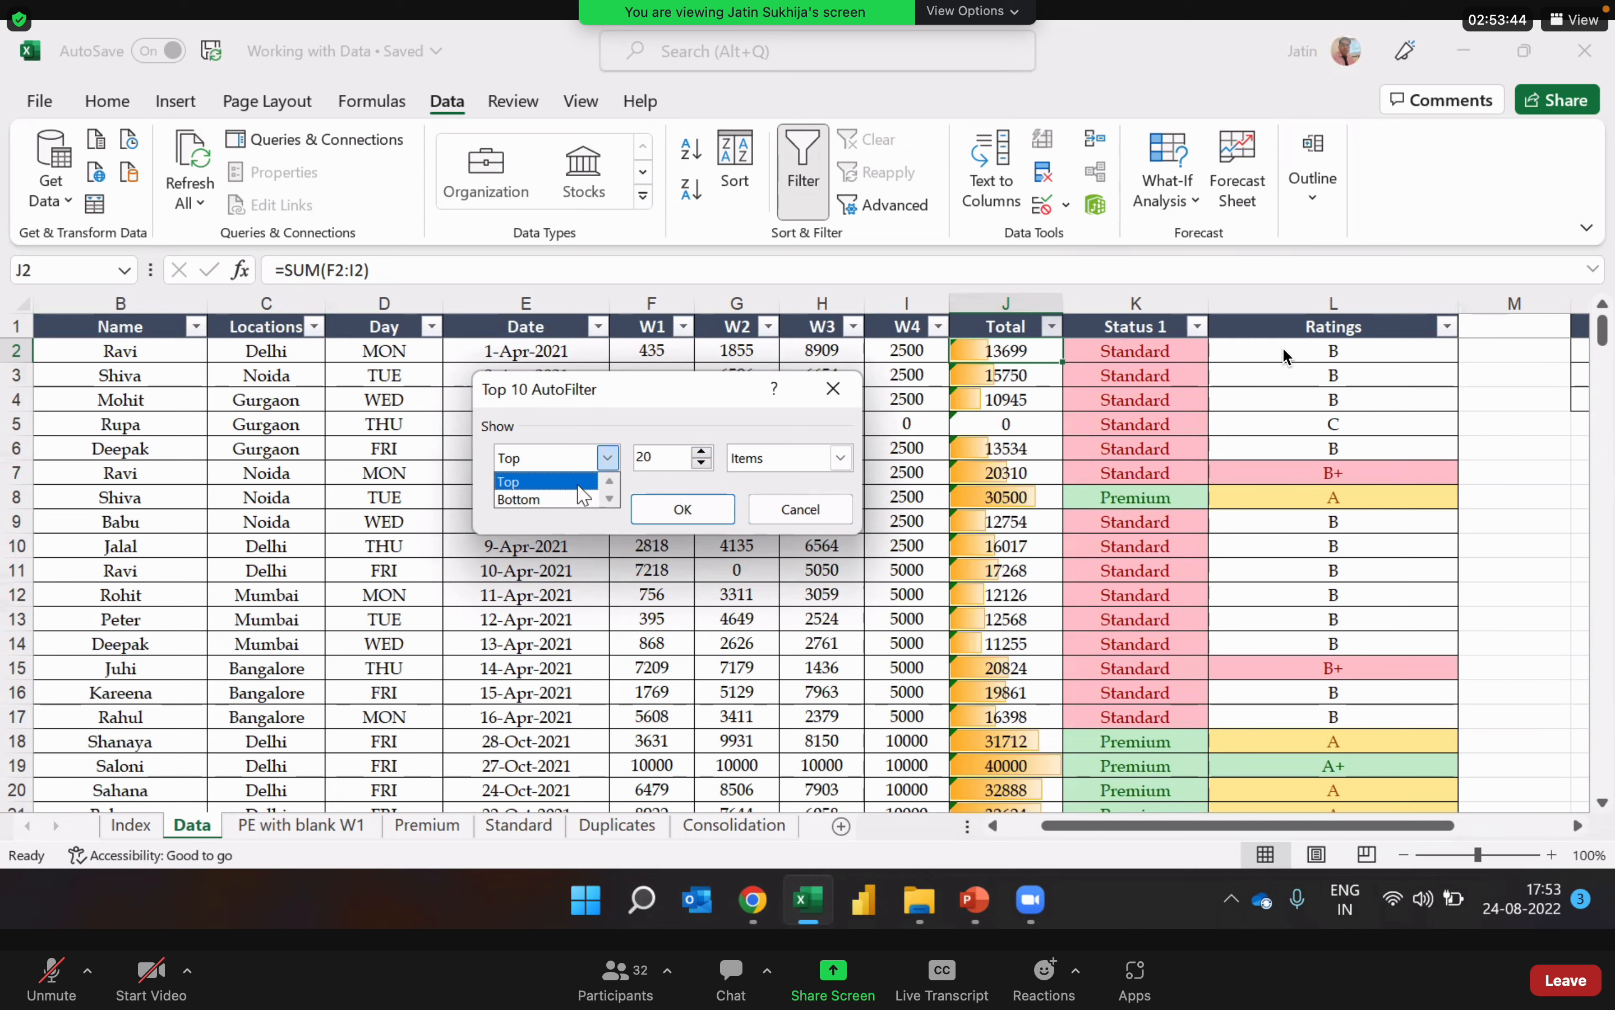
pyautogui.click(574, 482)
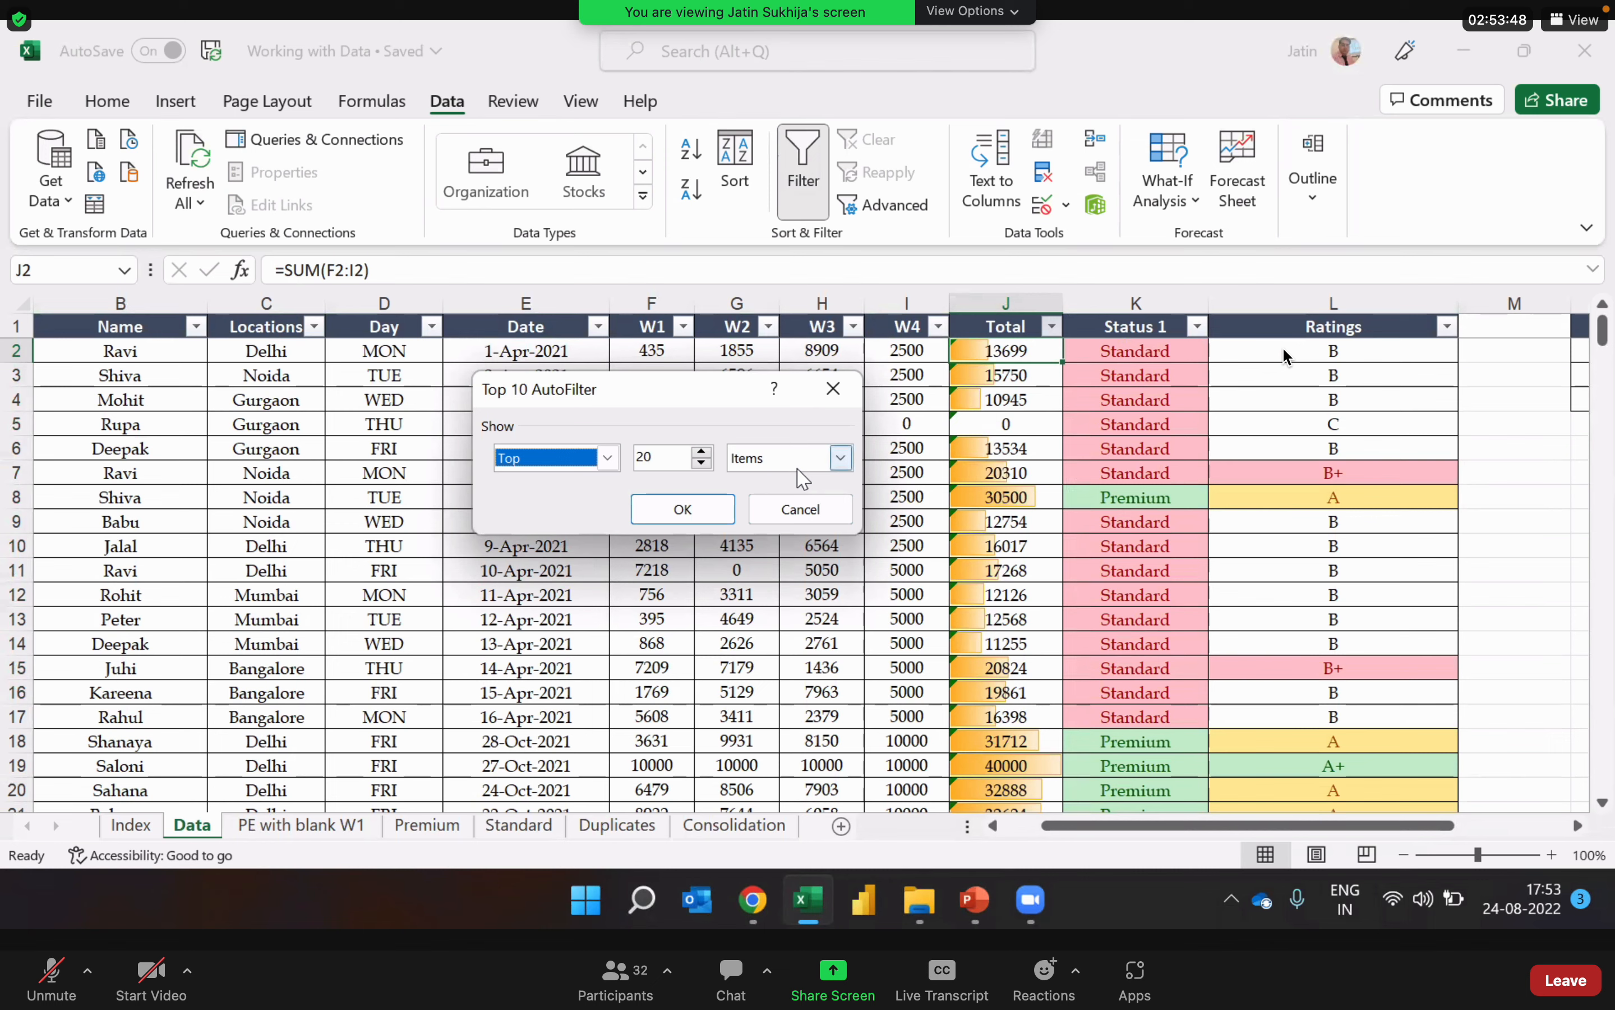
pyautogui.click(684, 510)
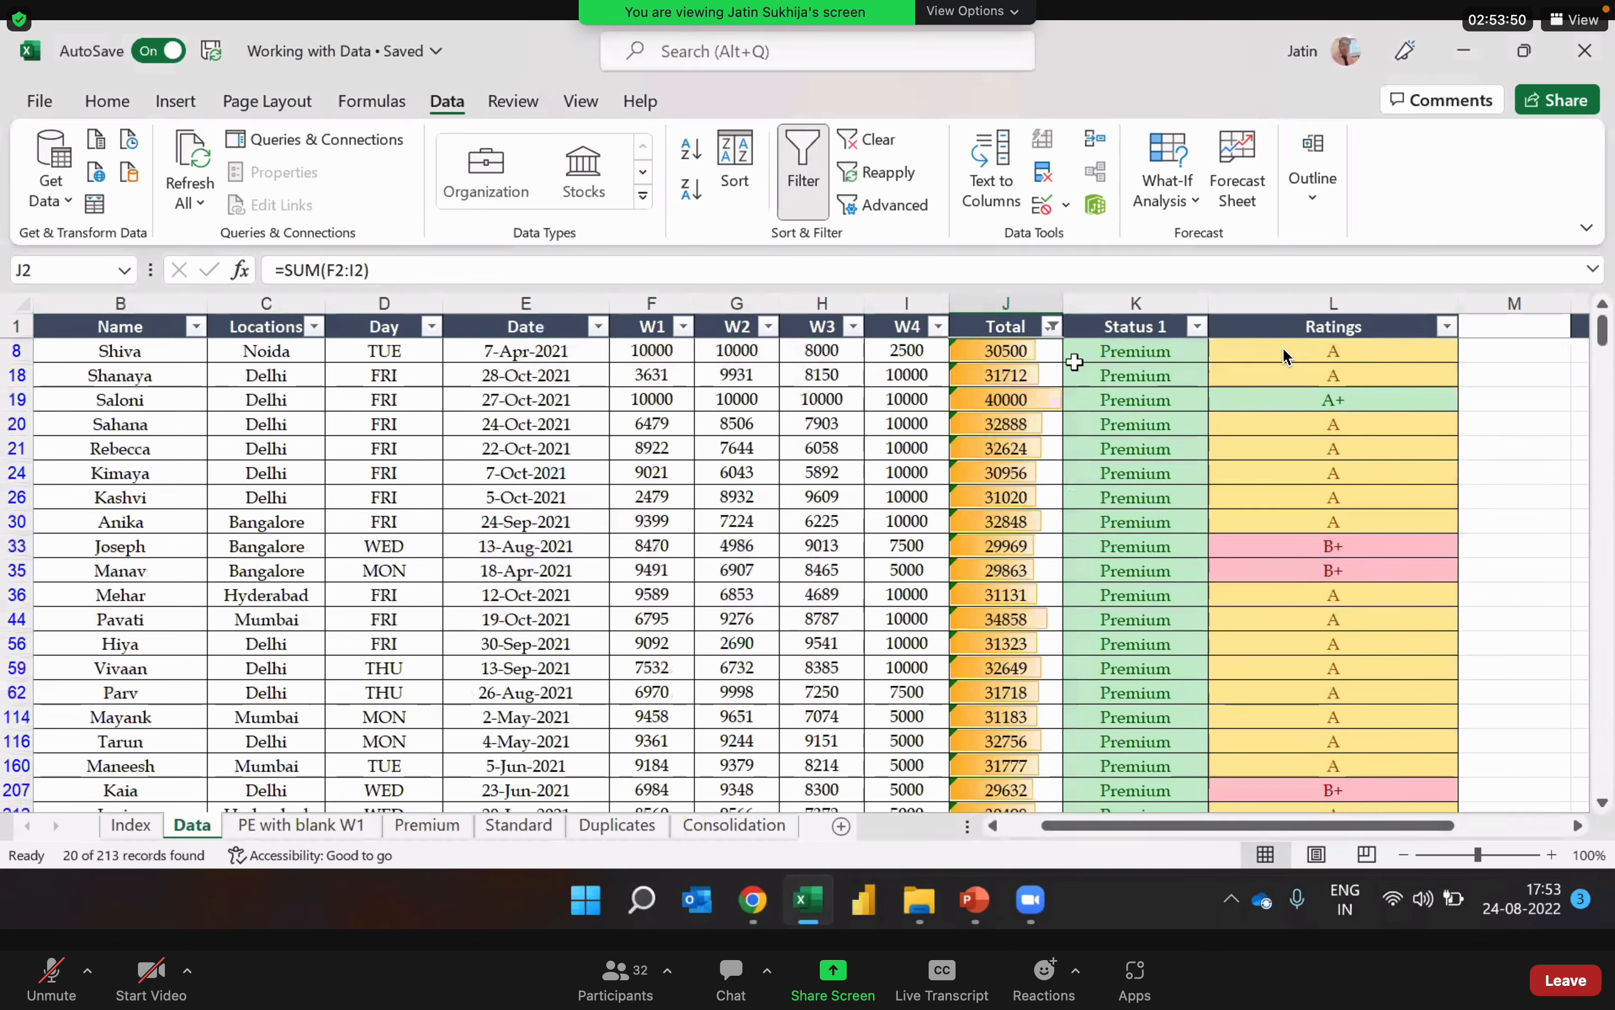
# Step: Look through the filtered Total values from the first record to the last and back
pyautogui.click(1001, 366)
pyautogui.press('Down')
pyautogui.press('Down')
pyautogui.press('Down')
pyautogui.press('Down')
pyautogui.press('Down')
pyautogui.press('Down')
pyautogui.press('Down')
pyautogui.press('Down')
pyautogui.press('Down')
pyautogui.press('Down')
pyautogui.press('Down')
pyautogui.press('Down')
pyautogui.press('Down')
pyautogui.press('Down')
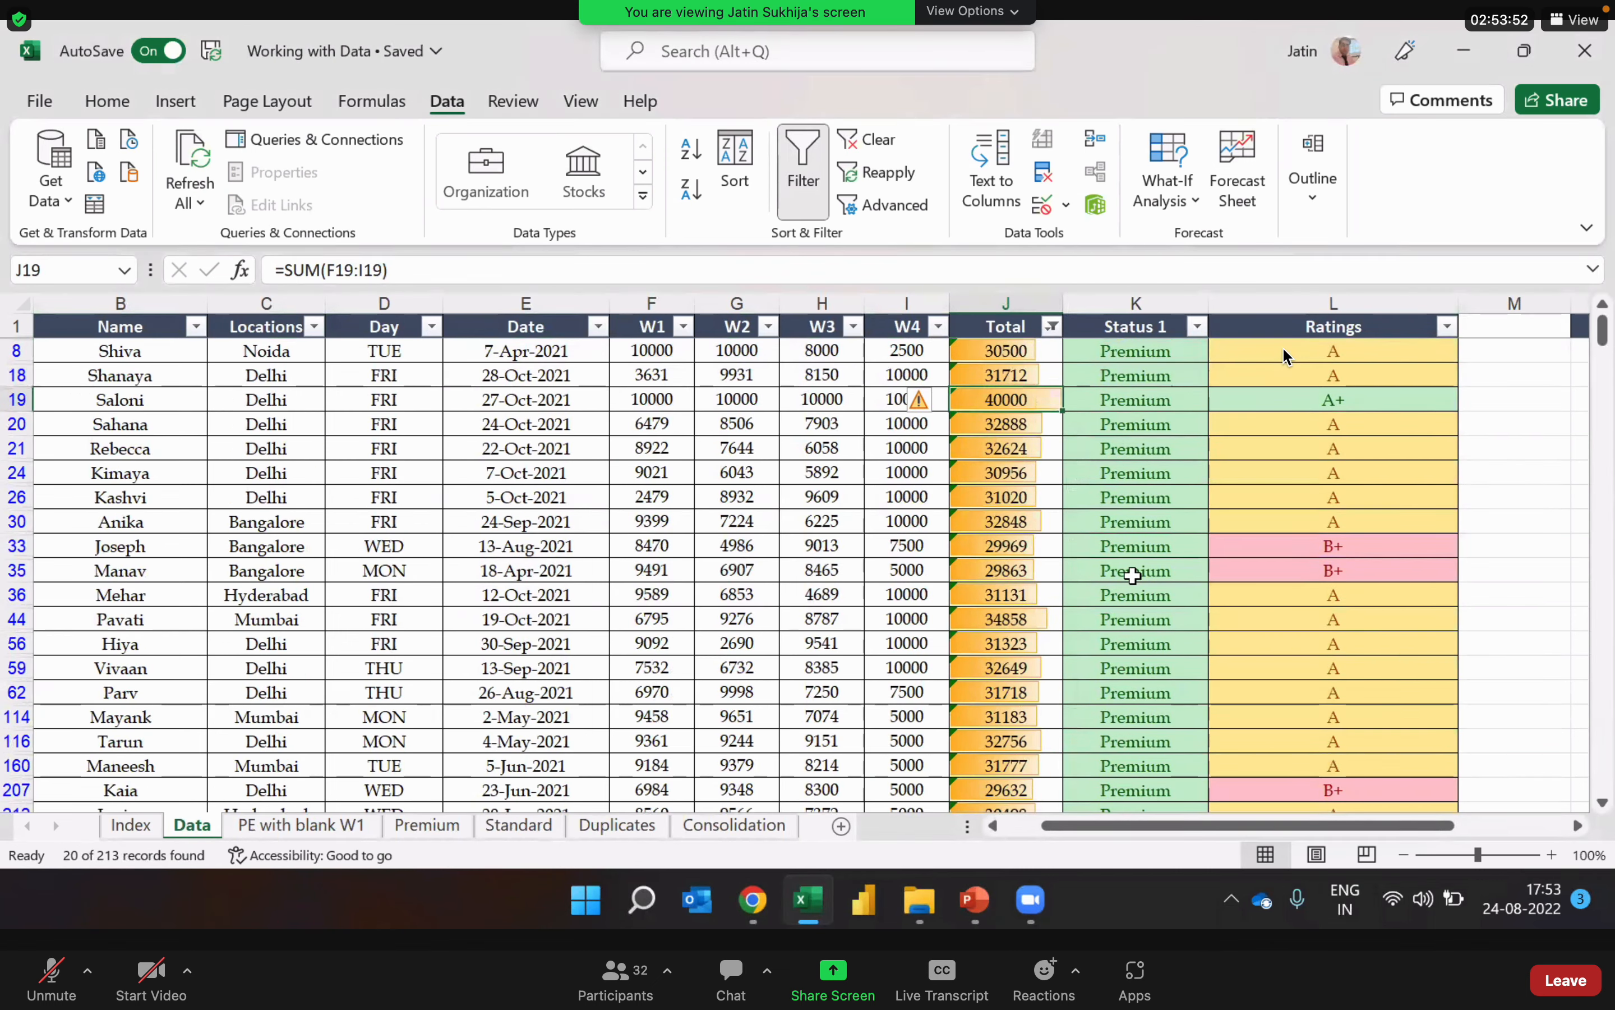
pyautogui.press('Down')
pyautogui.press('Down')
pyautogui.press('Down')
pyautogui.press('Down')
pyautogui.press('Down')
pyautogui.press('Down')
pyautogui.press('Down')
pyautogui.press('Down')
pyautogui.press('Down')
pyautogui.press('Down')
pyautogui.press('Down')
pyautogui.press('Down')
pyautogui.press('Down')
pyautogui.press('Down')
pyautogui.press('Down')
pyautogui.press('Up')
pyautogui.press('Up')
pyautogui.press('Up')
pyautogui.press('Up')
pyautogui.press('Up')
pyautogui.press('Up')
pyautogui.press('Up')
pyautogui.press('Up')
pyautogui.press('Up')
pyautogui.press('Up')
pyautogui.press('Up')
pyautogui.press('Up')
pyautogui.press('Up')
pyautogui.press('Up')
pyautogui.press('Up')
pyautogui.press('Up')
pyautogui.press('Up')
pyautogui.press('Up')
pyautogui.press('Up')
pyautogui.press('Up')
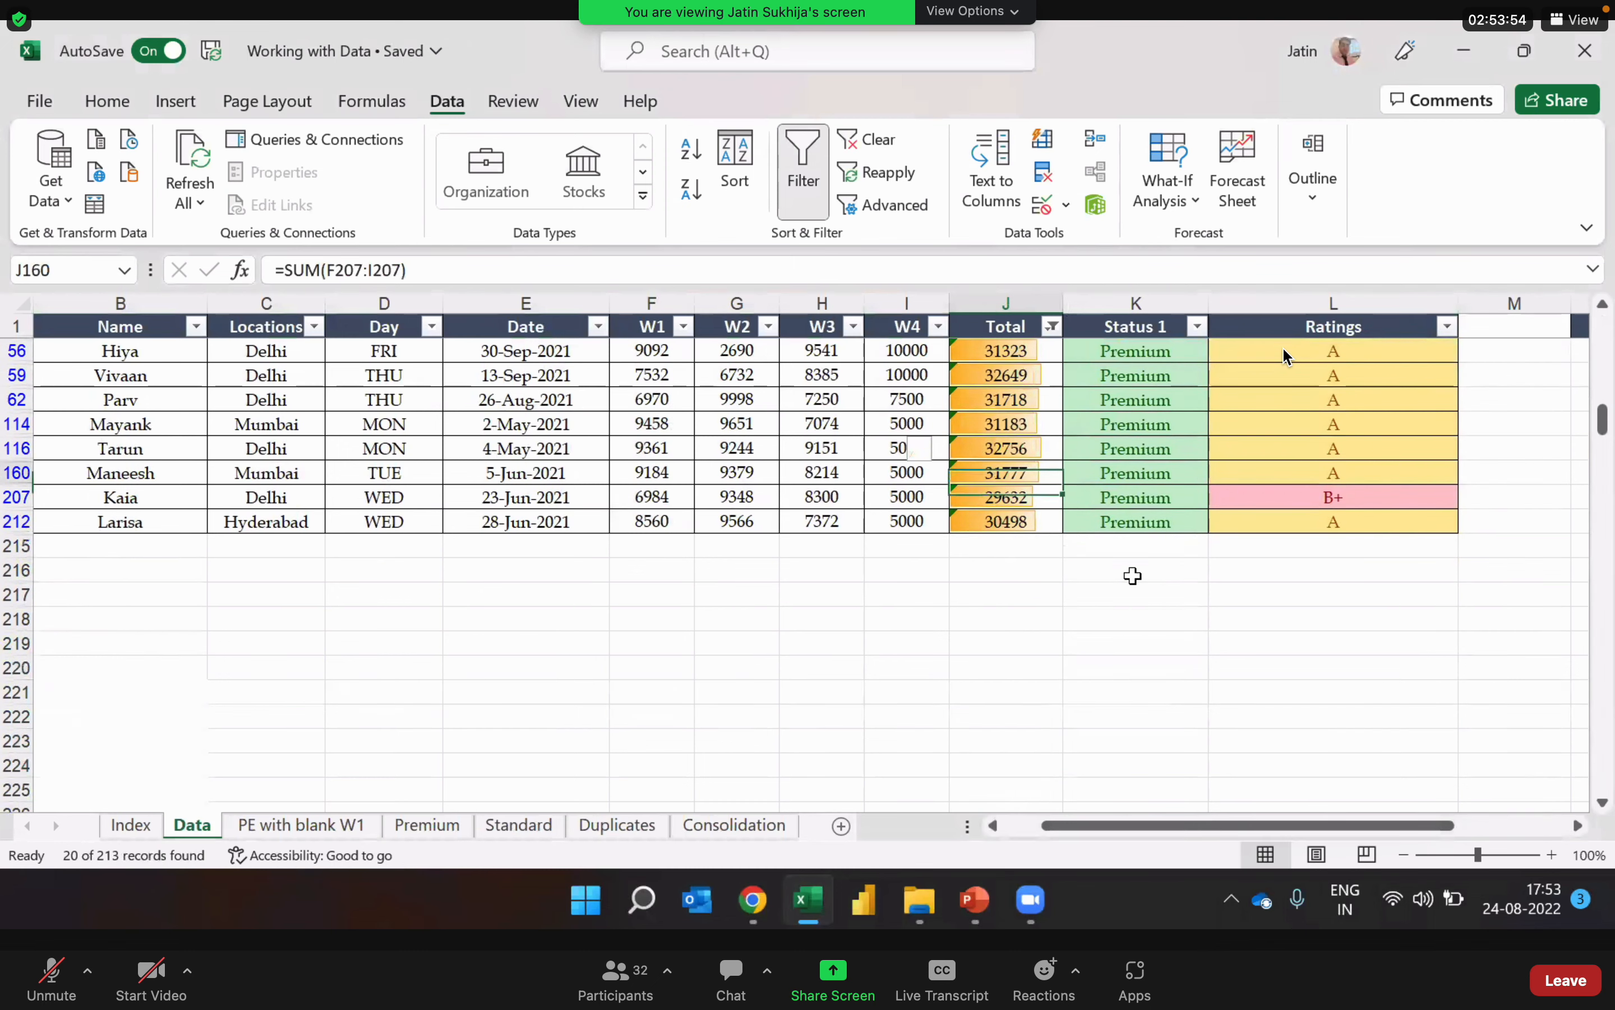
pyautogui.press('Up')
pyautogui.press('Up')
pyautogui.press('Up')
pyautogui.press('Up')
pyautogui.press('Down')
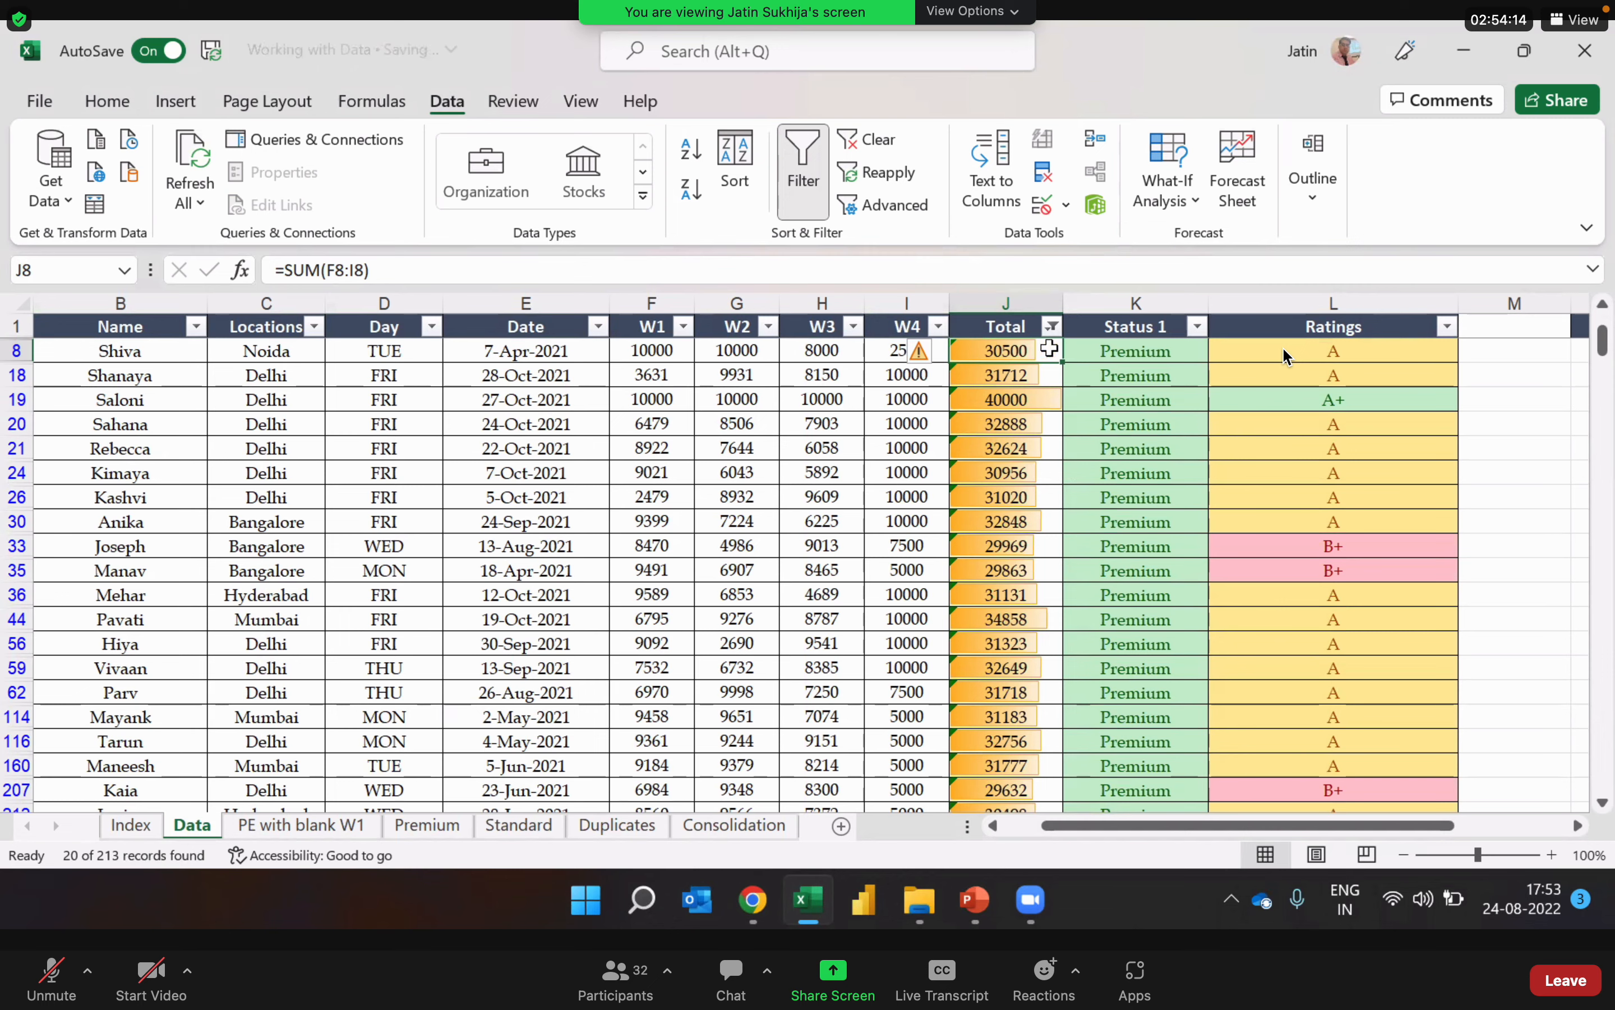
# Step: Sort the filtered Total column from largest to smallest
pyautogui.click(1053, 327)
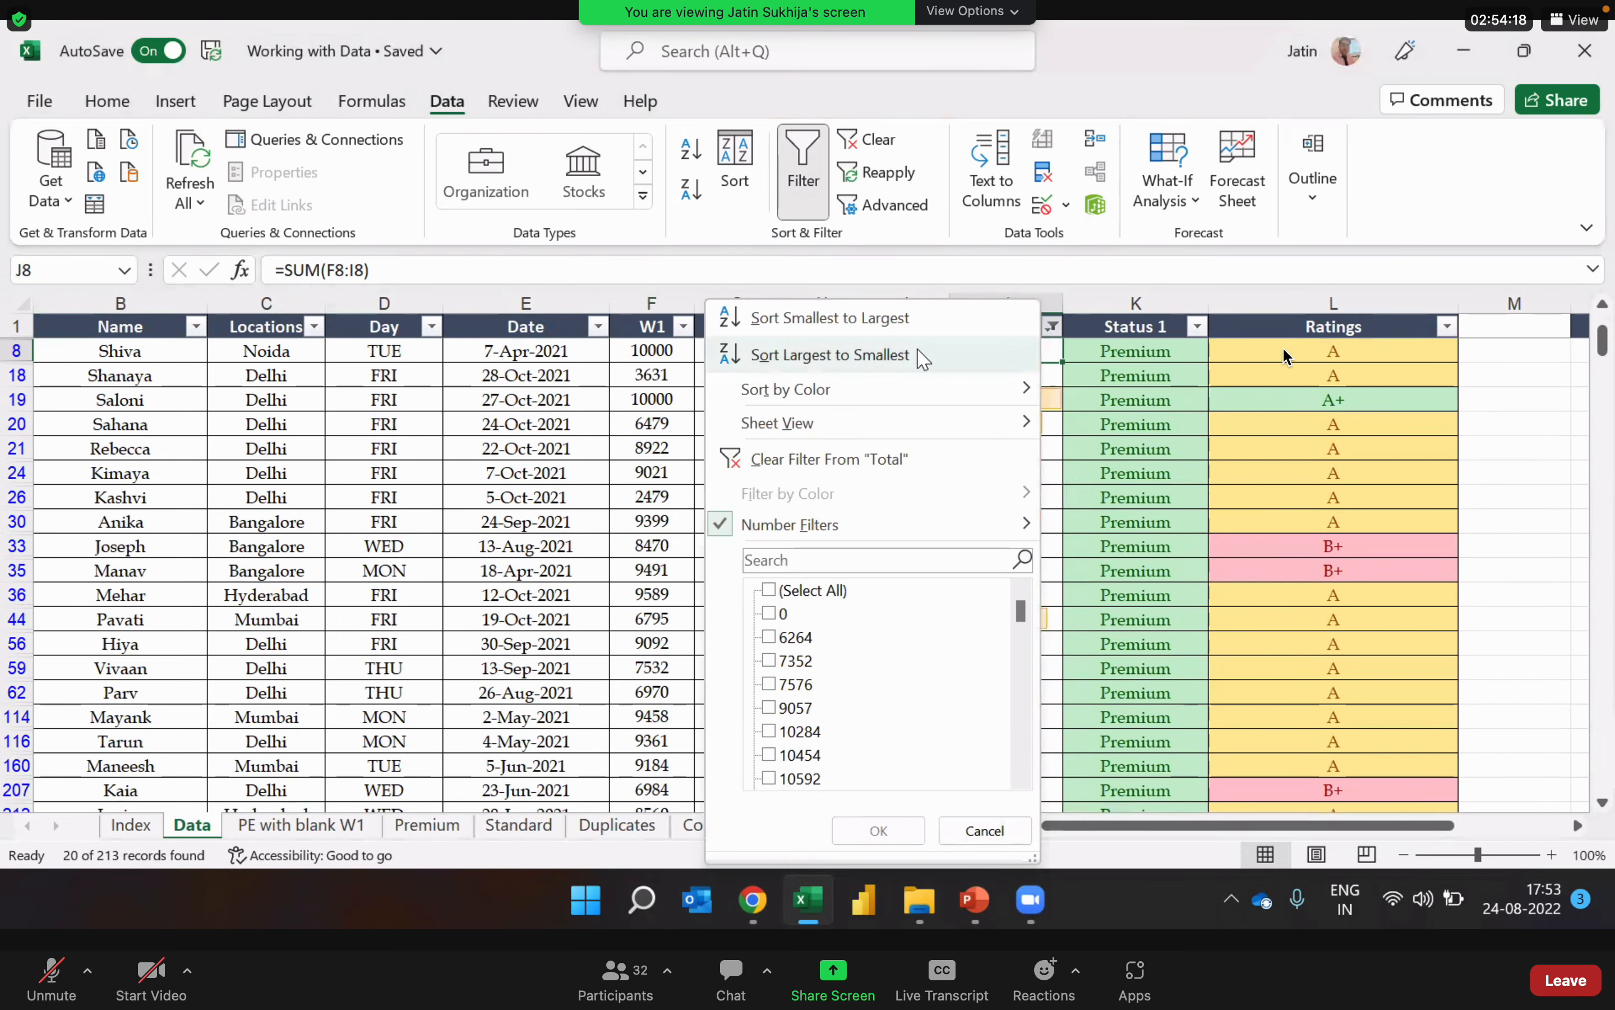
pyautogui.click(830, 354)
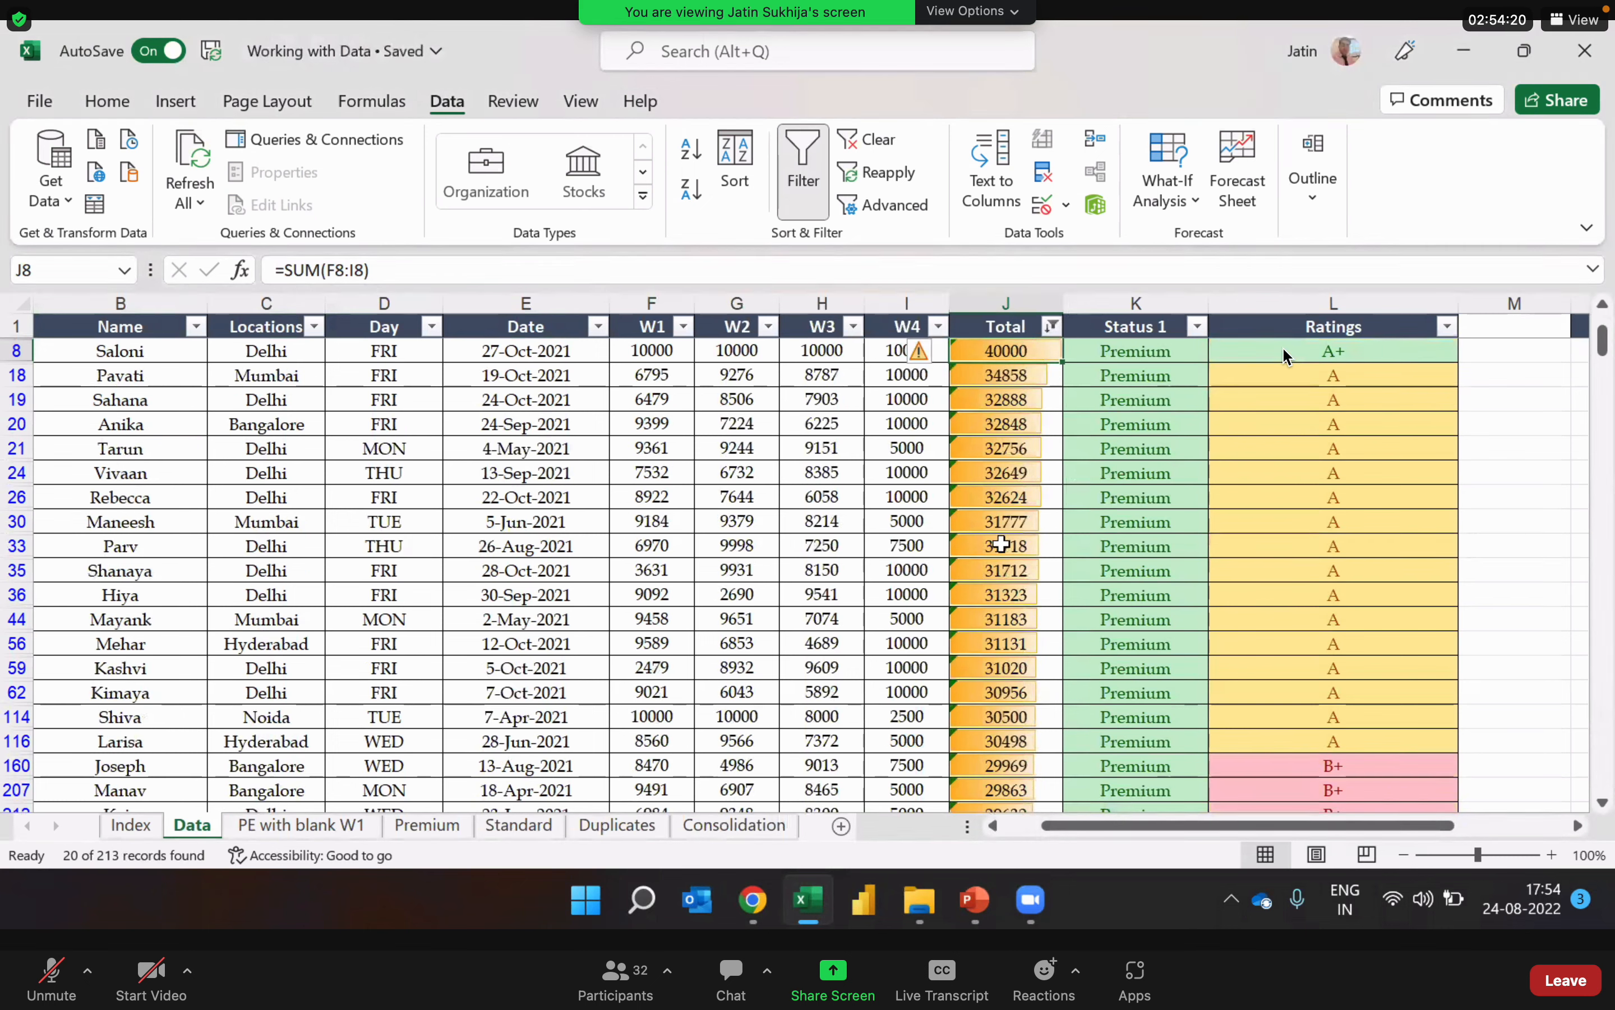
# Step: Check the descending order of the Total values down to the last filtered record and back
pyautogui.press('Down')
pyautogui.press('Down')
pyautogui.press('Down')
pyautogui.press('Down')
pyautogui.press('Down')
pyautogui.press('Down')
pyautogui.press('Down')
pyautogui.press('Down')
pyautogui.press('Down')
pyautogui.press('Down')
pyautogui.press('Down')
pyautogui.press('Down')
pyautogui.press('Down')
pyautogui.press('Down')
pyautogui.press('Down')
pyautogui.press('Down')
pyautogui.press('Down')
pyautogui.press('Down')
pyautogui.press('Down')
pyautogui.press('Down')
pyautogui.press('Down')
pyautogui.press('Down')
pyautogui.press('Down')
pyautogui.press('Down')
pyautogui.press('Down')
pyautogui.press('Down')
pyautogui.press('Down')
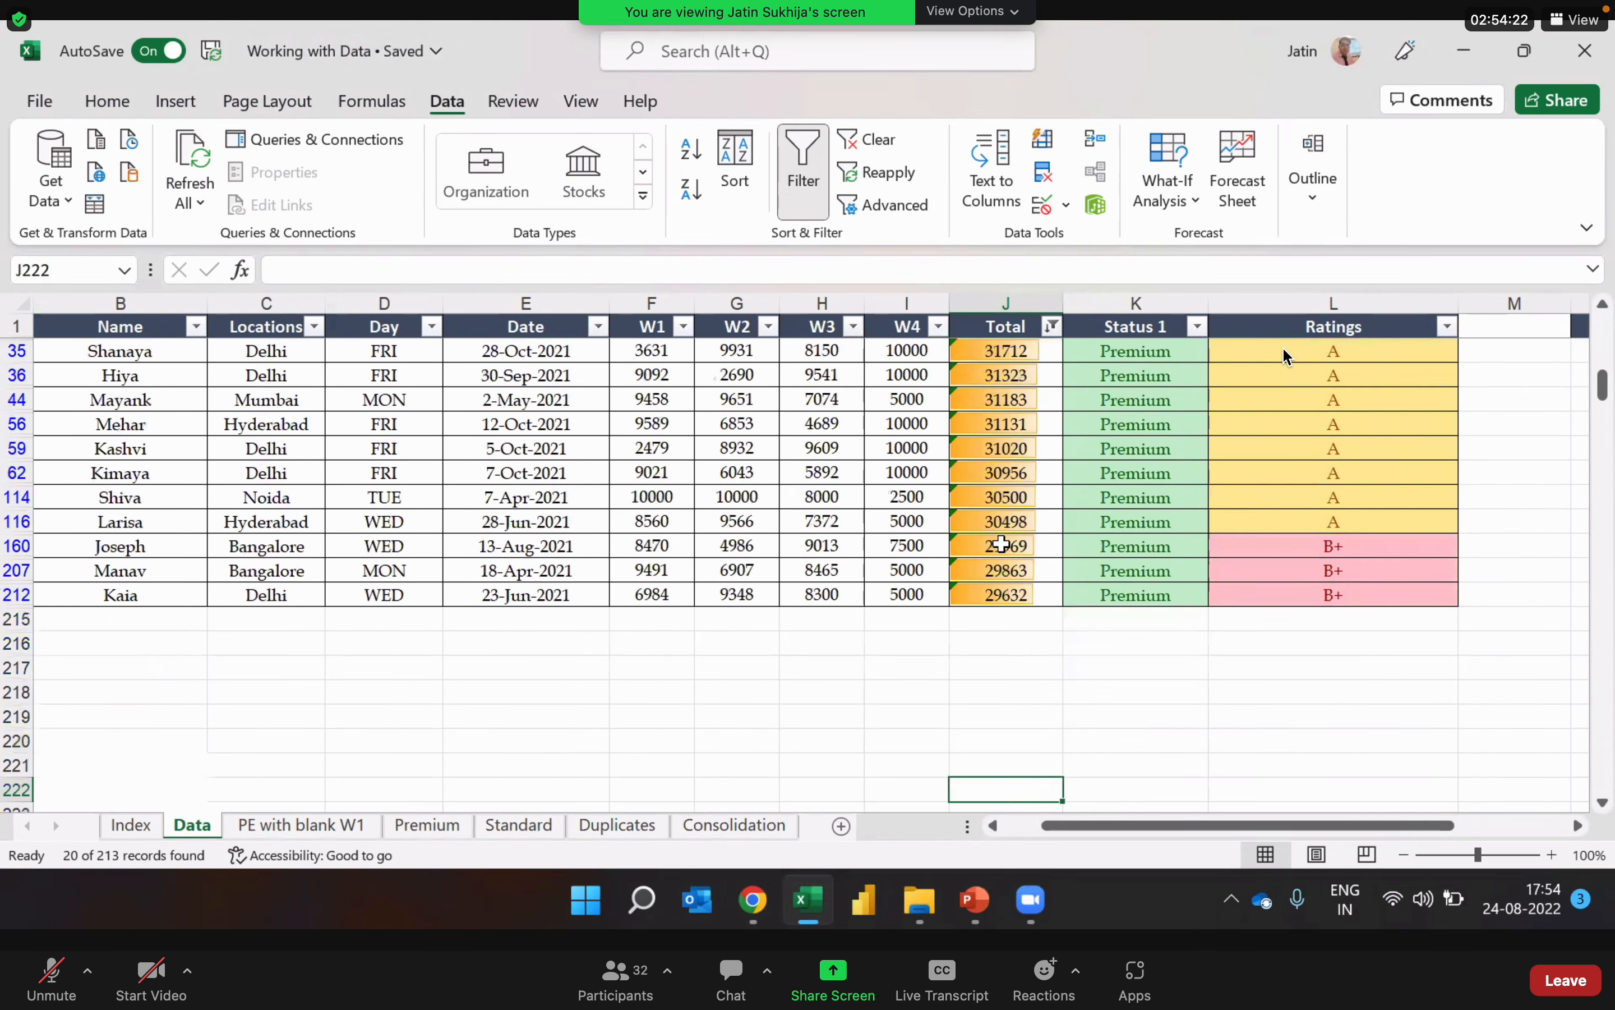
pyautogui.press('Up')
pyautogui.press('Up')
pyautogui.press('Up')
pyautogui.press('Up')
pyautogui.press('Up')
pyautogui.press('Up')
pyautogui.press('Up')
pyautogui.press('Up')
pyautogui.press('Up')
pyautogui.press('Up')
pyautogui.press('Up')
pyautogui.press('Up')
pyautogui.press('Up')
pyautogui.press('Up')
pyautogui.press('Up')
pyautogui.press('Up')
pyautogui.press('Up')
pyautogui.press('Up')
pyautogui.press('Up')
pyautogui.press('Up')
pyautogui.press('Down')
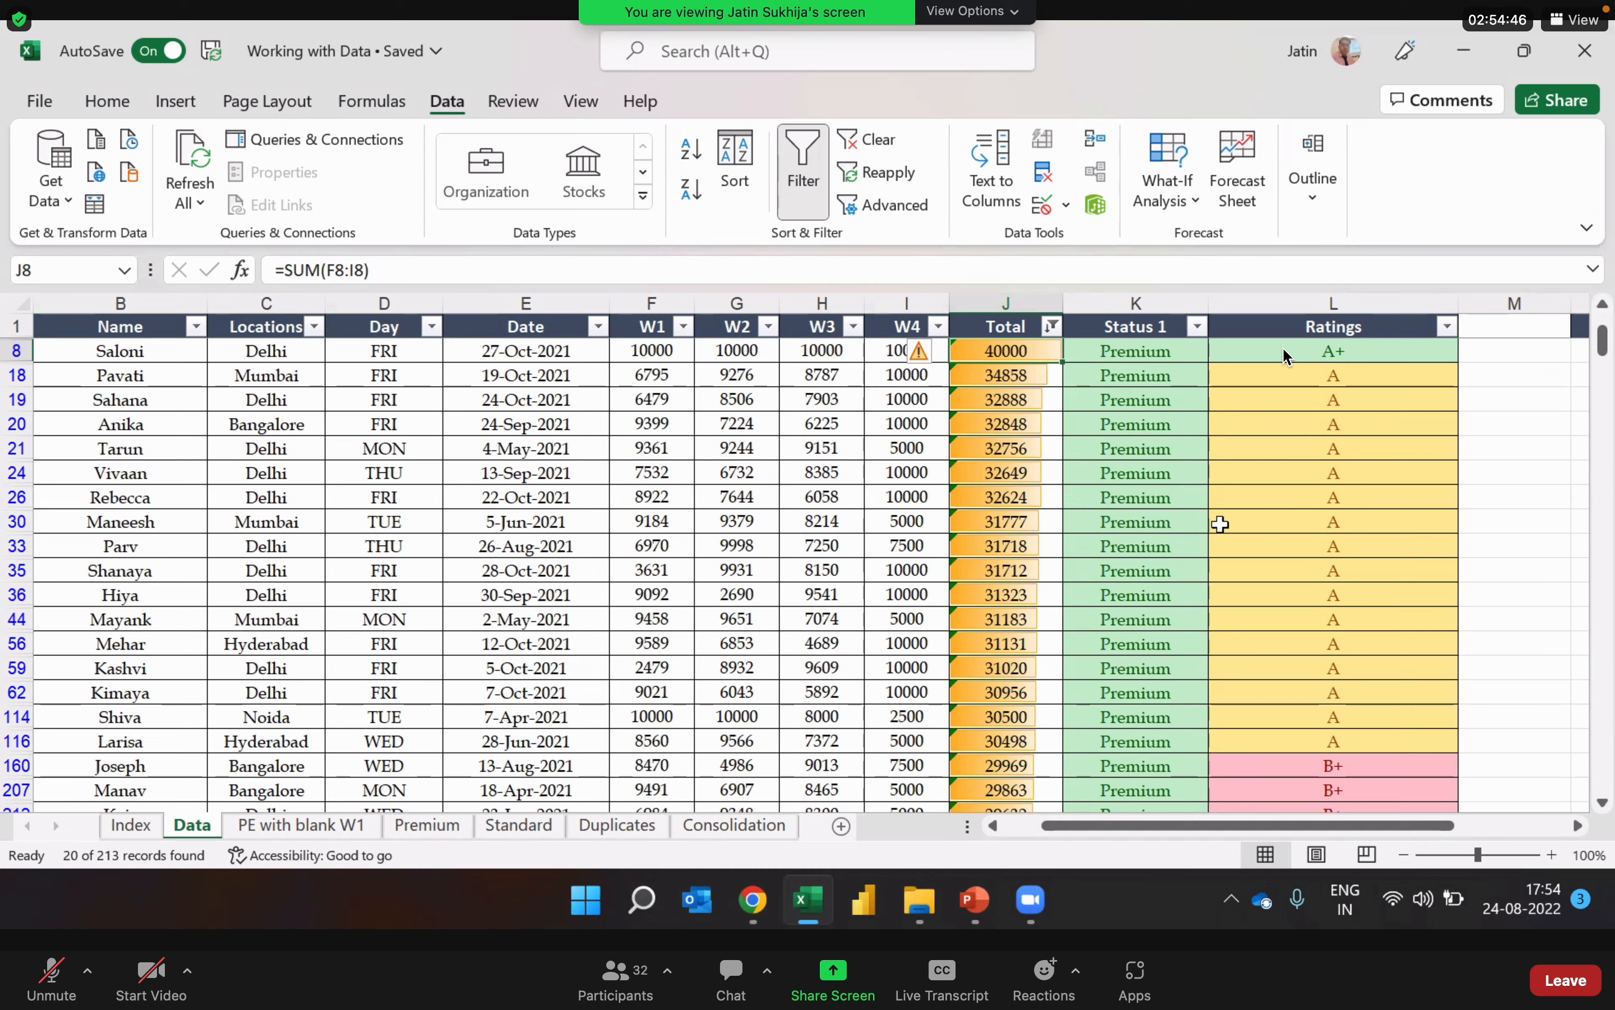
# Step: Filter the Ratings column by the pink cell color, keeping the Total filter, and select the second remaining rating
pyautogui.click(1447, 329)
pyautogui.press('Escape')
pyautogui.click(1447, 327)
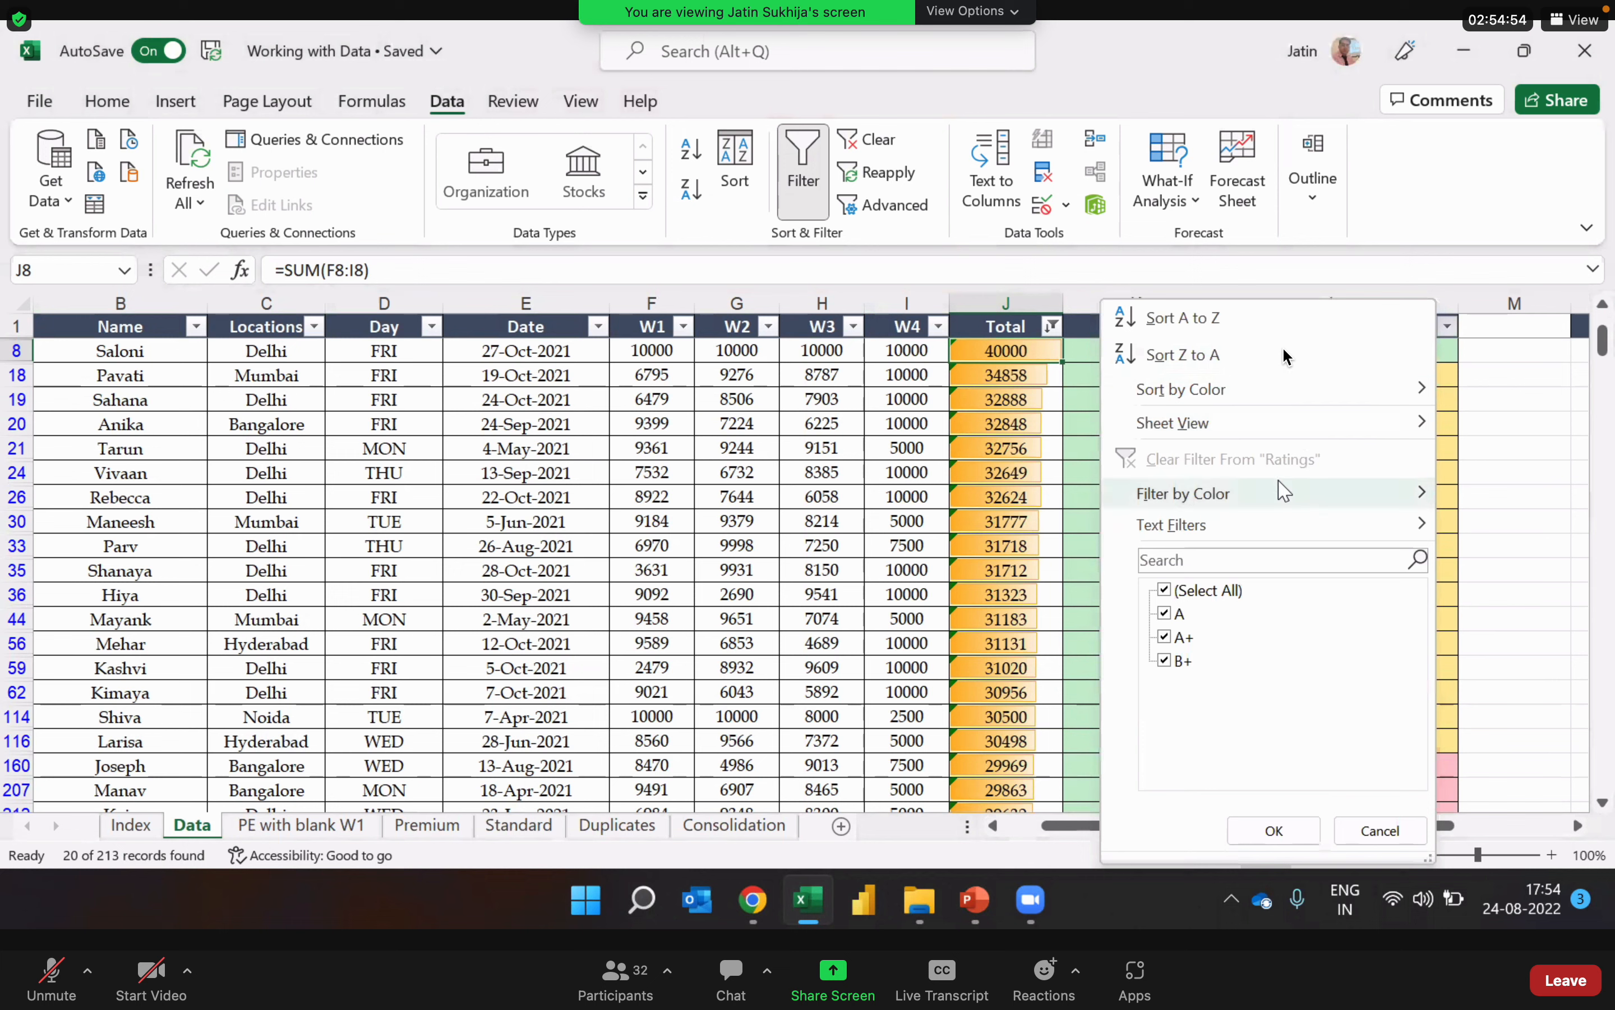
pyautogui.moveTo(1281, 491)
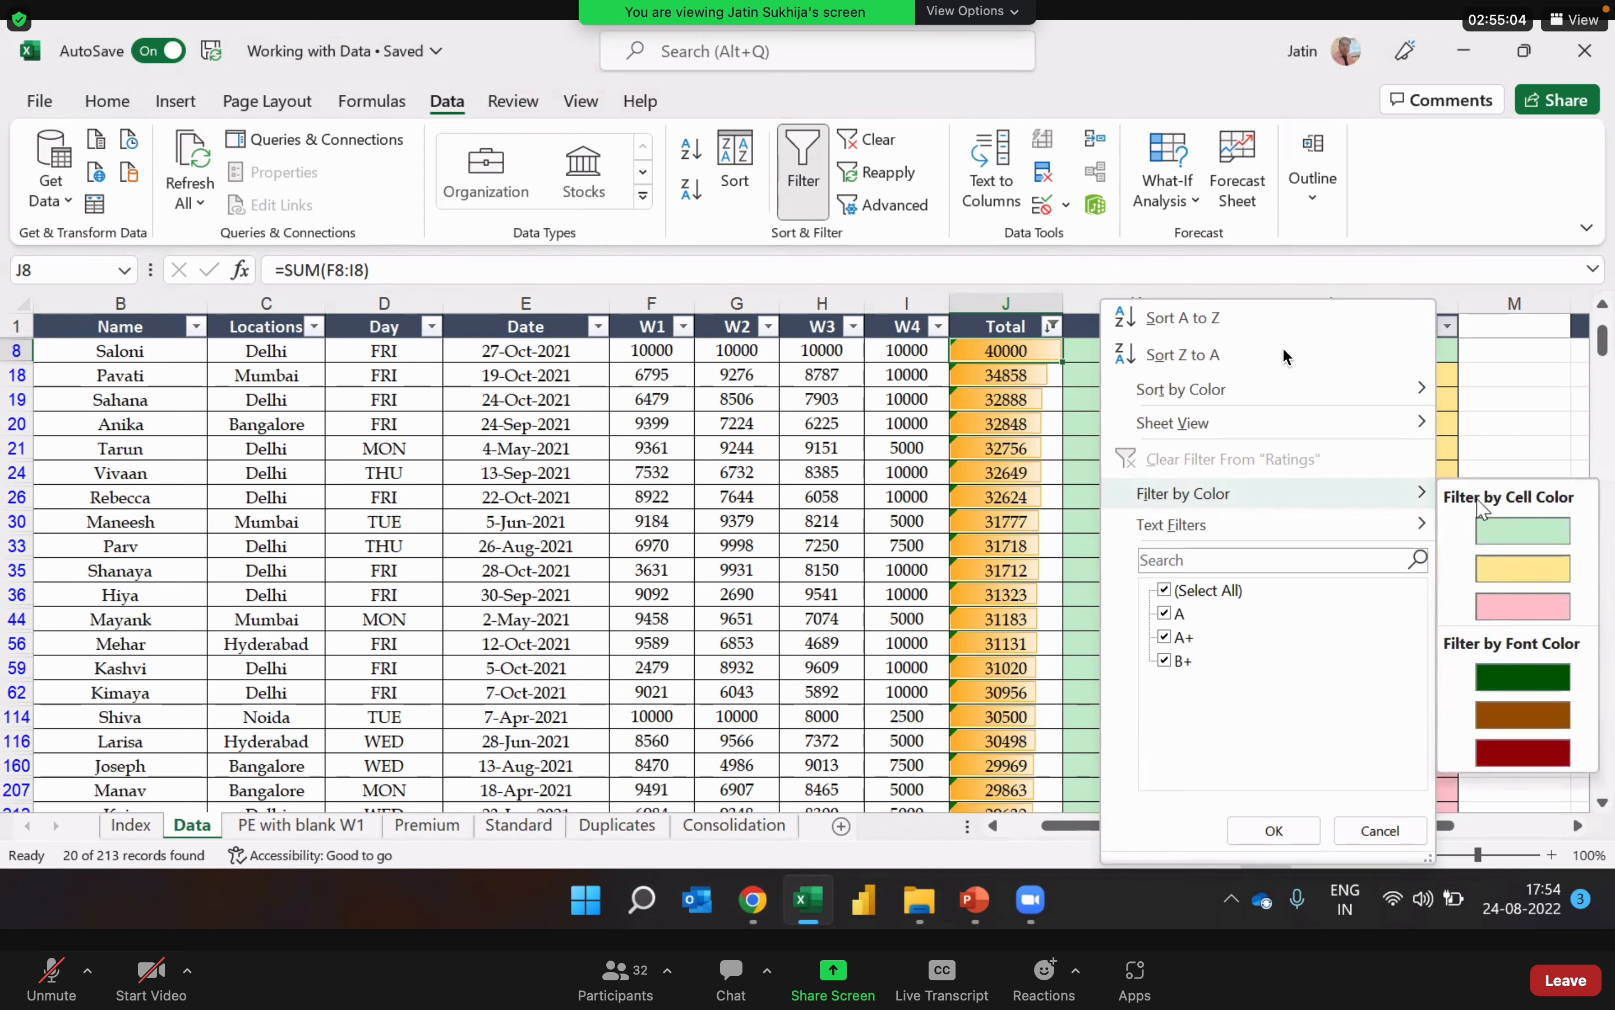
pyautogui.click(1502, 606)
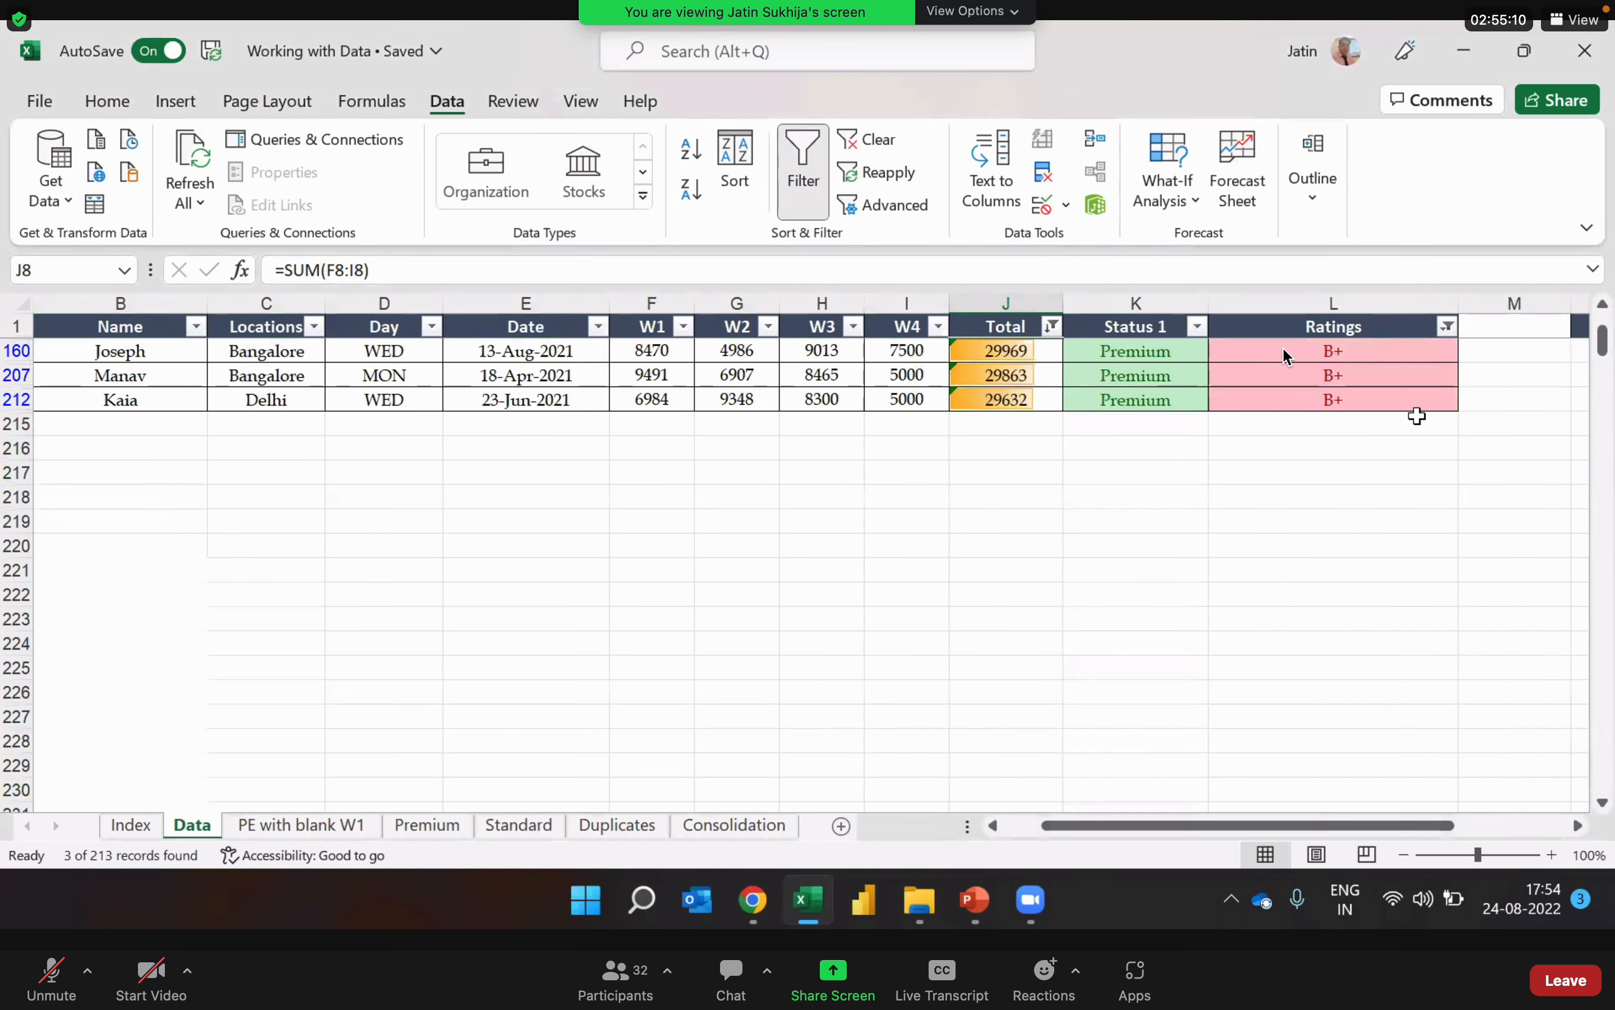
pyautogui.click(1395, 367)
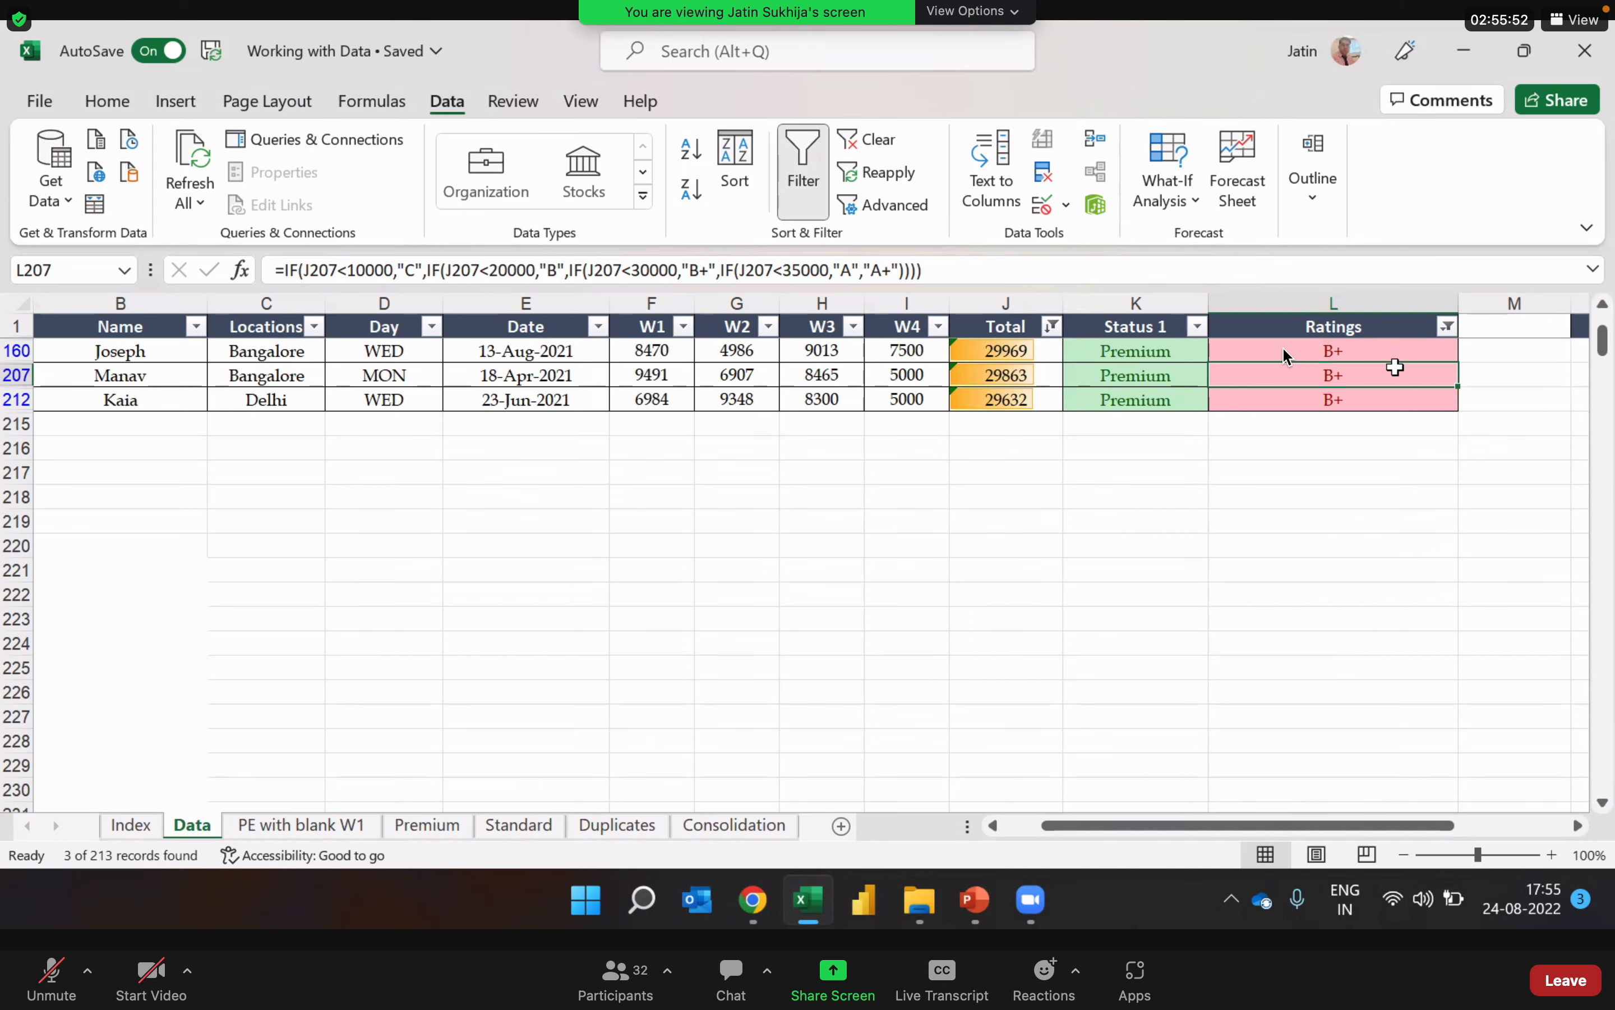
# Step: Clear all filters on the Data sheet and turn off filtering for its header row
pyautogui.hotkey('alt', 'Tab')
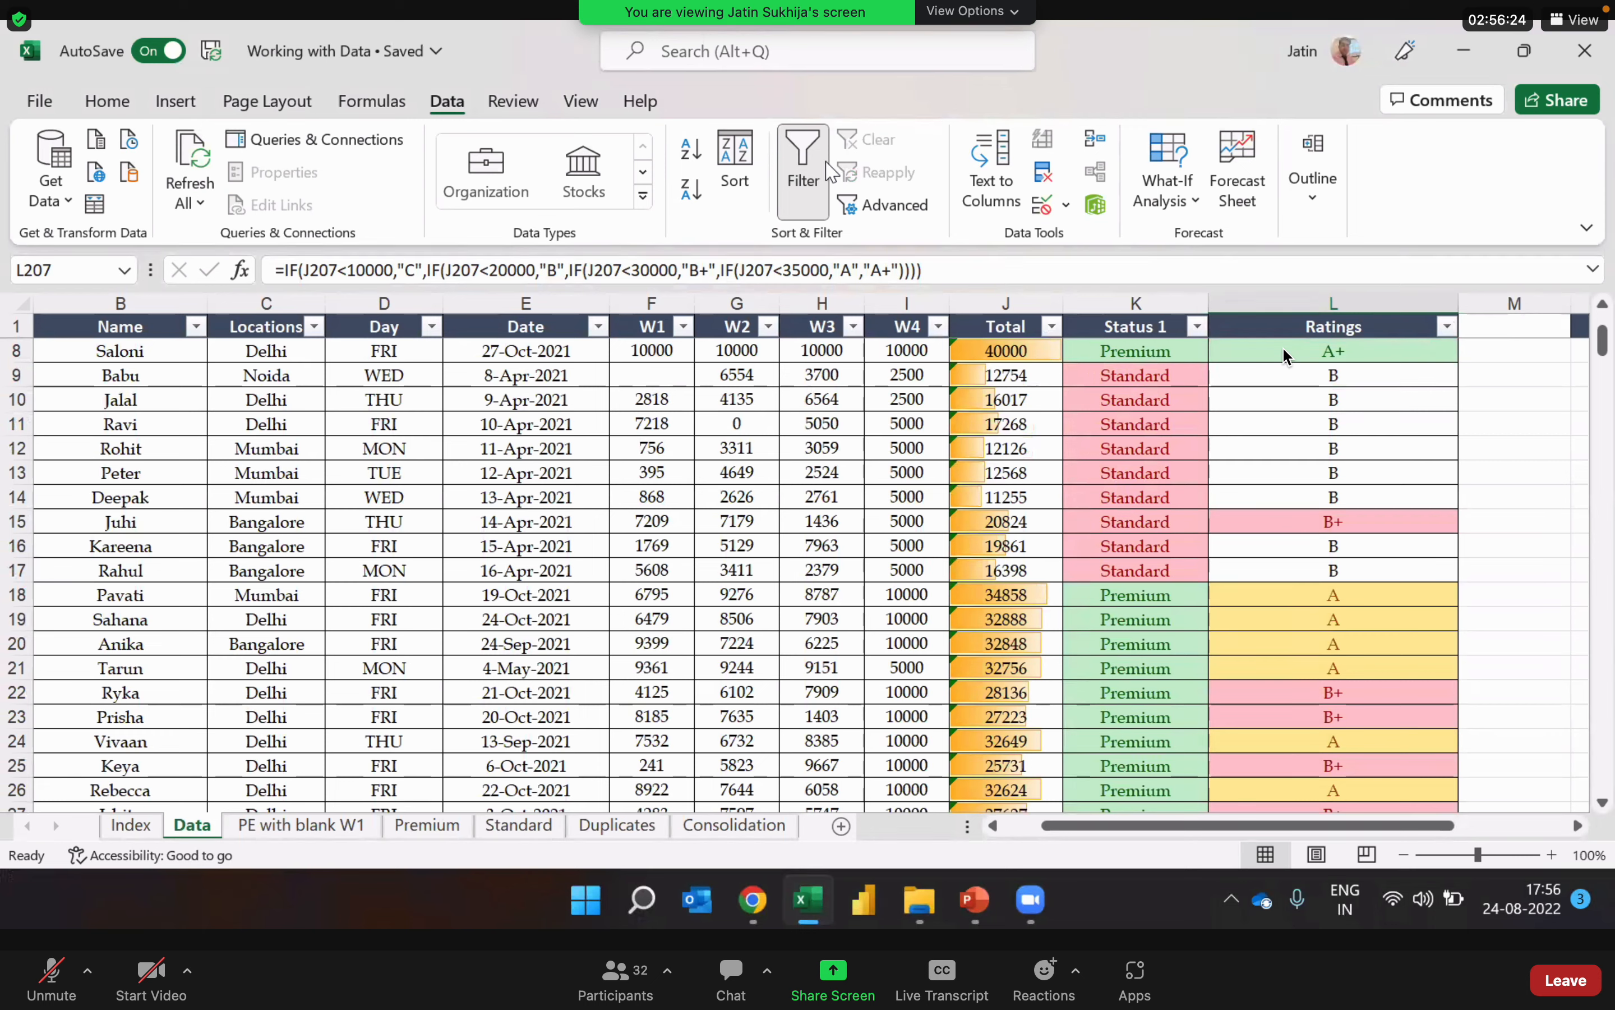
pyautogui.click(804, 179)
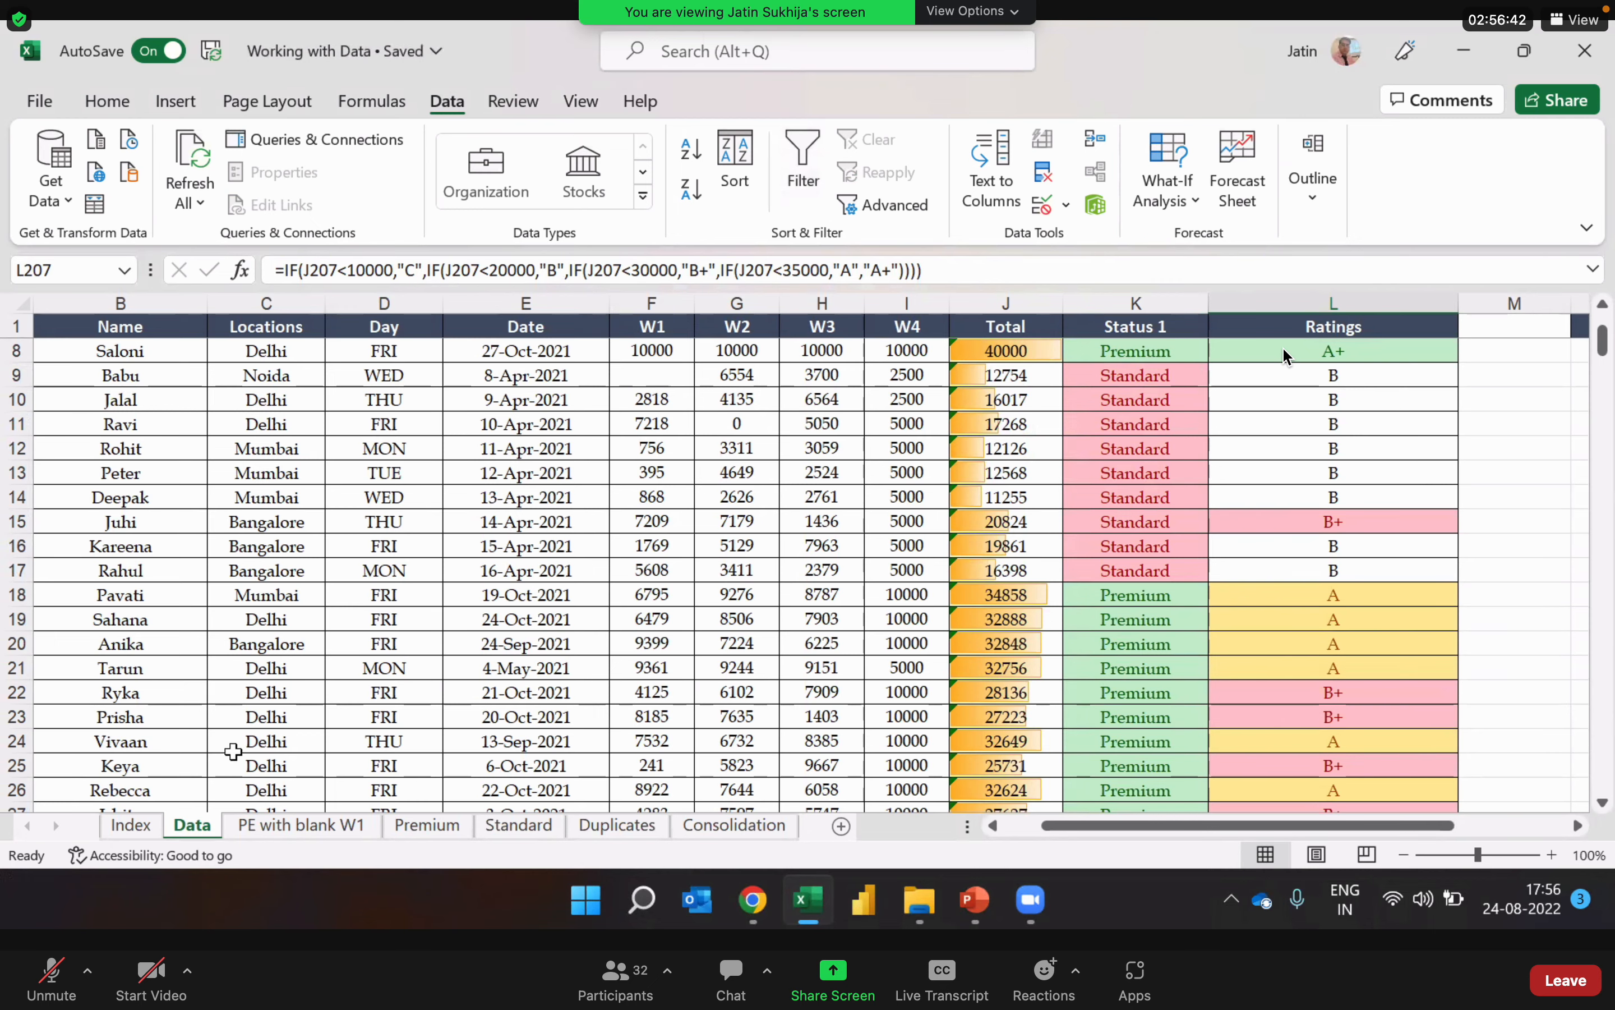
# Step: Enter "Data" in cell H5 of the Index sheet as the name for serial number 1
pyautogui.click(137, 829)
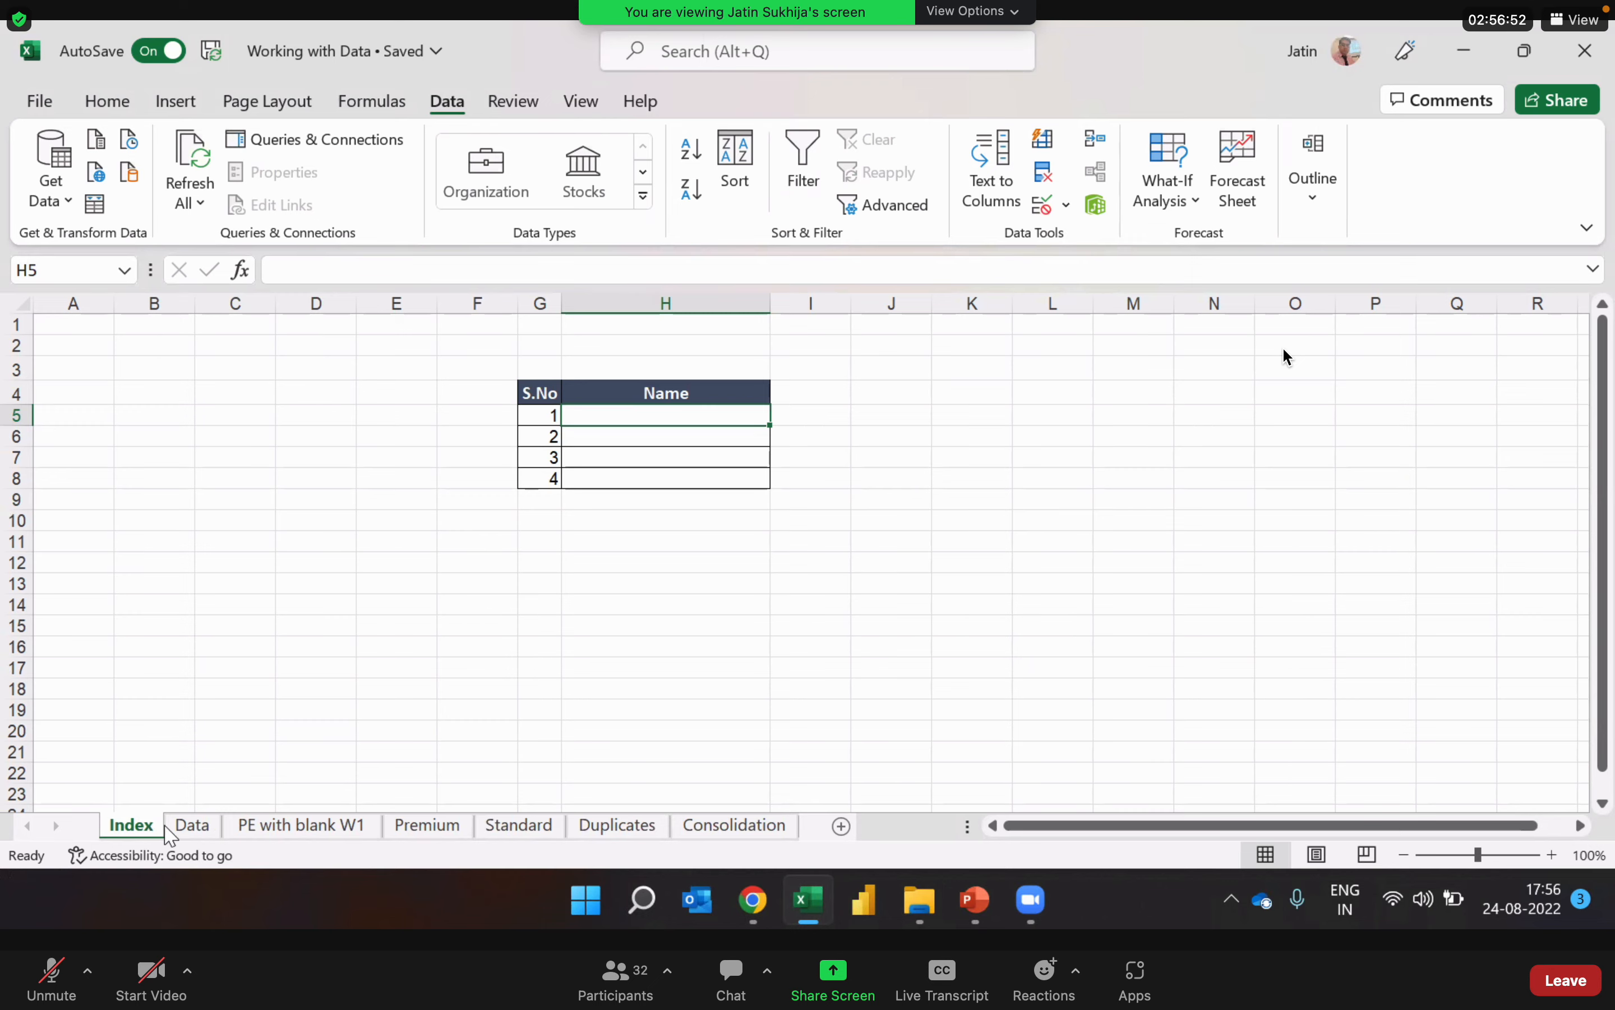
pyautogui.click(191, 827)
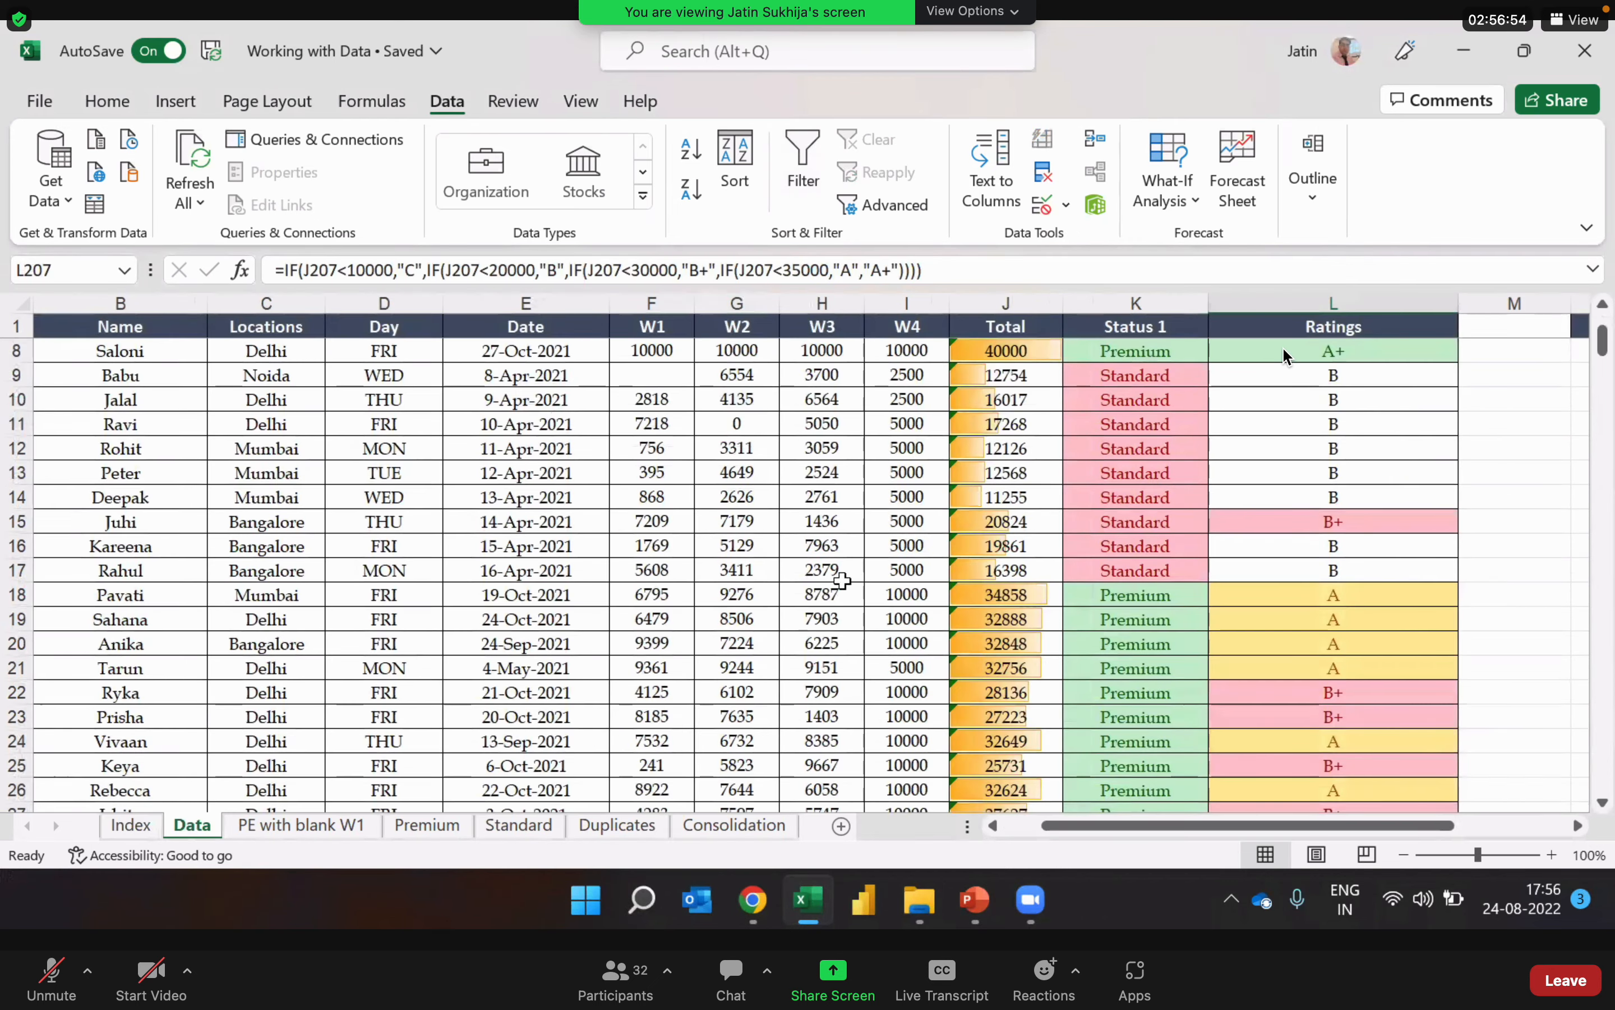
pyautogui.click(808, 524)
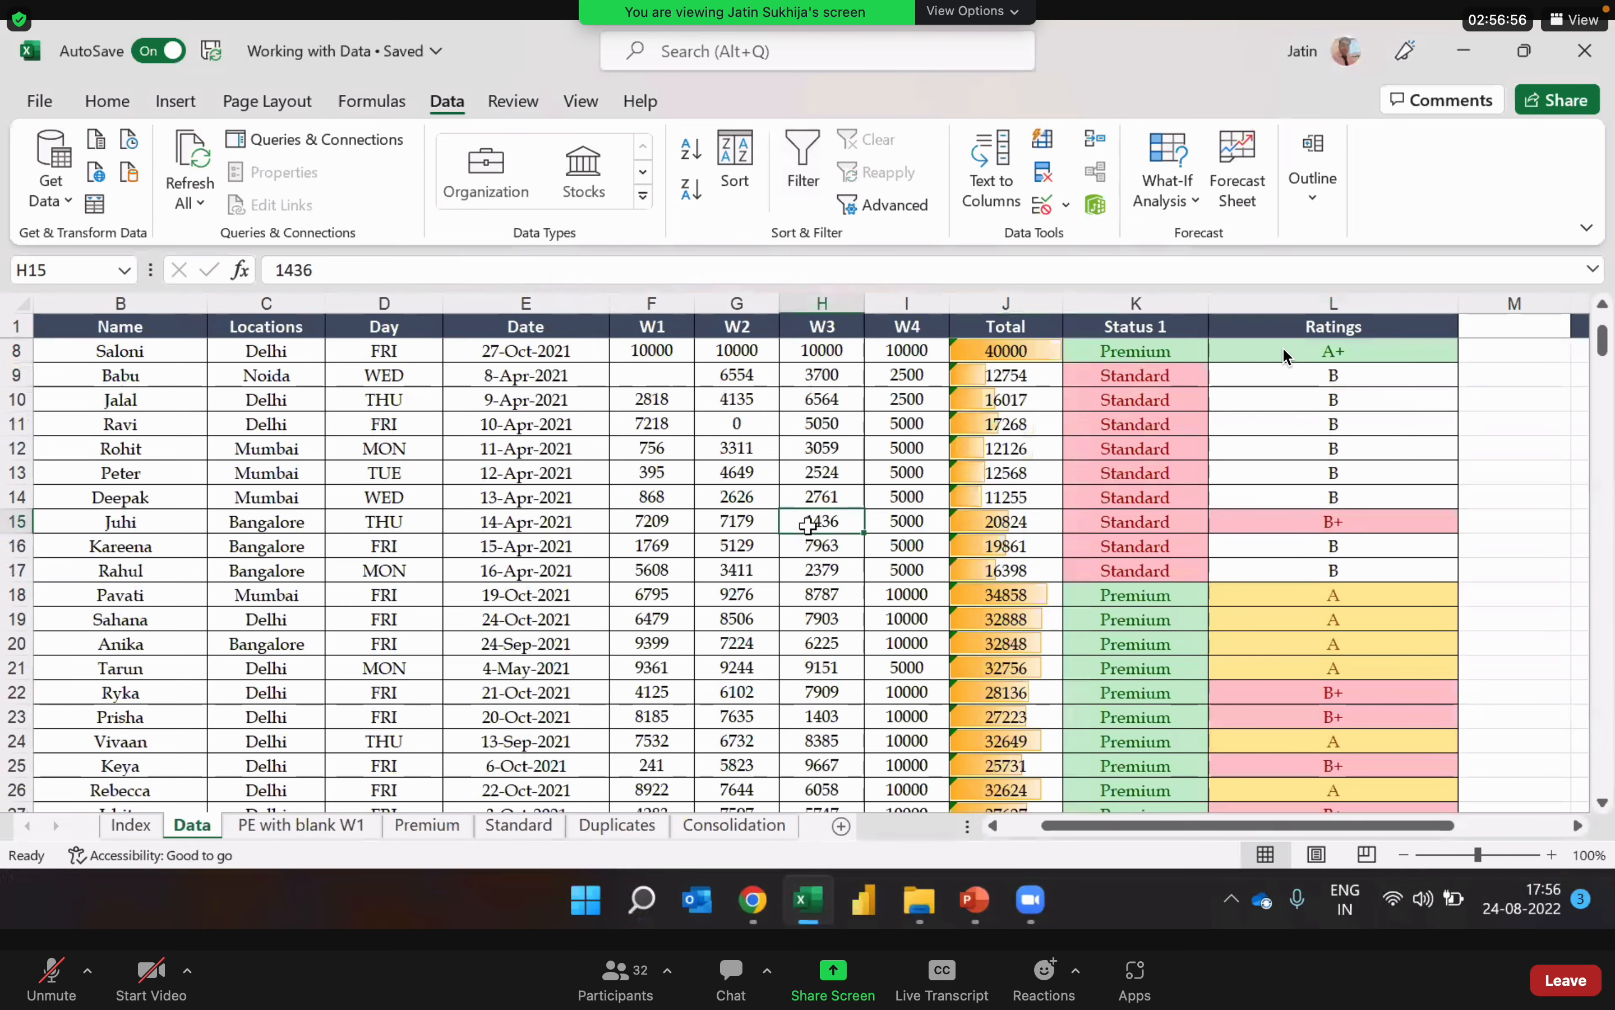
pyautogui.click(137, 827)
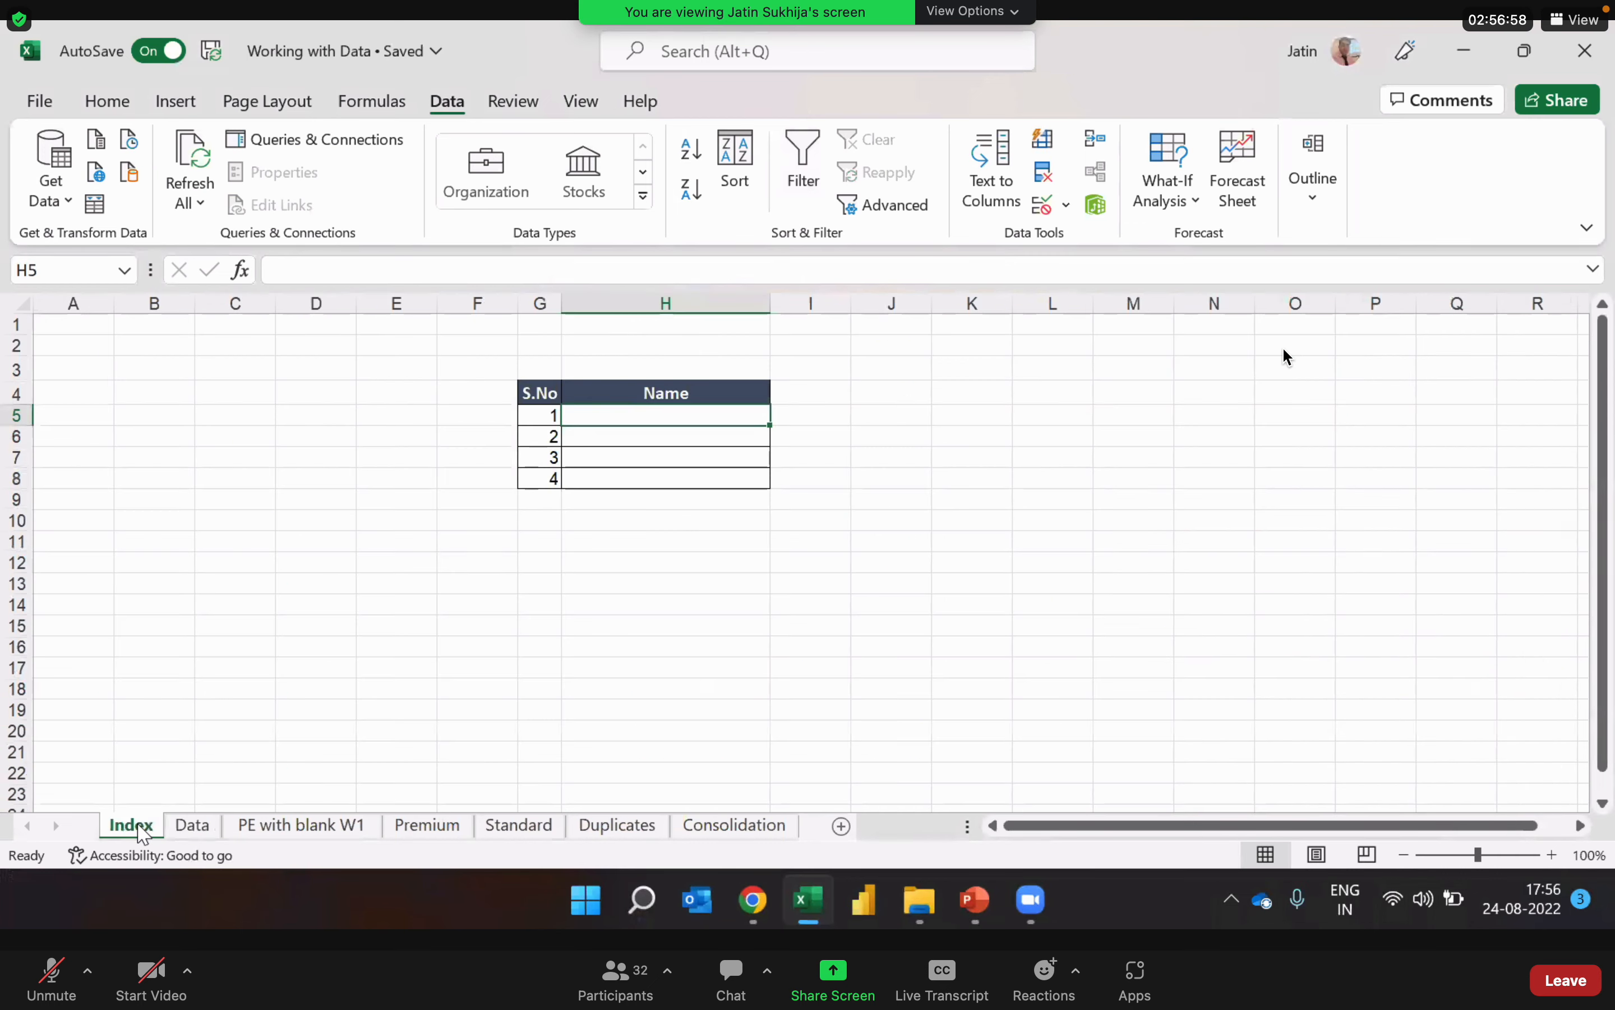
pyautogui.write('Data')
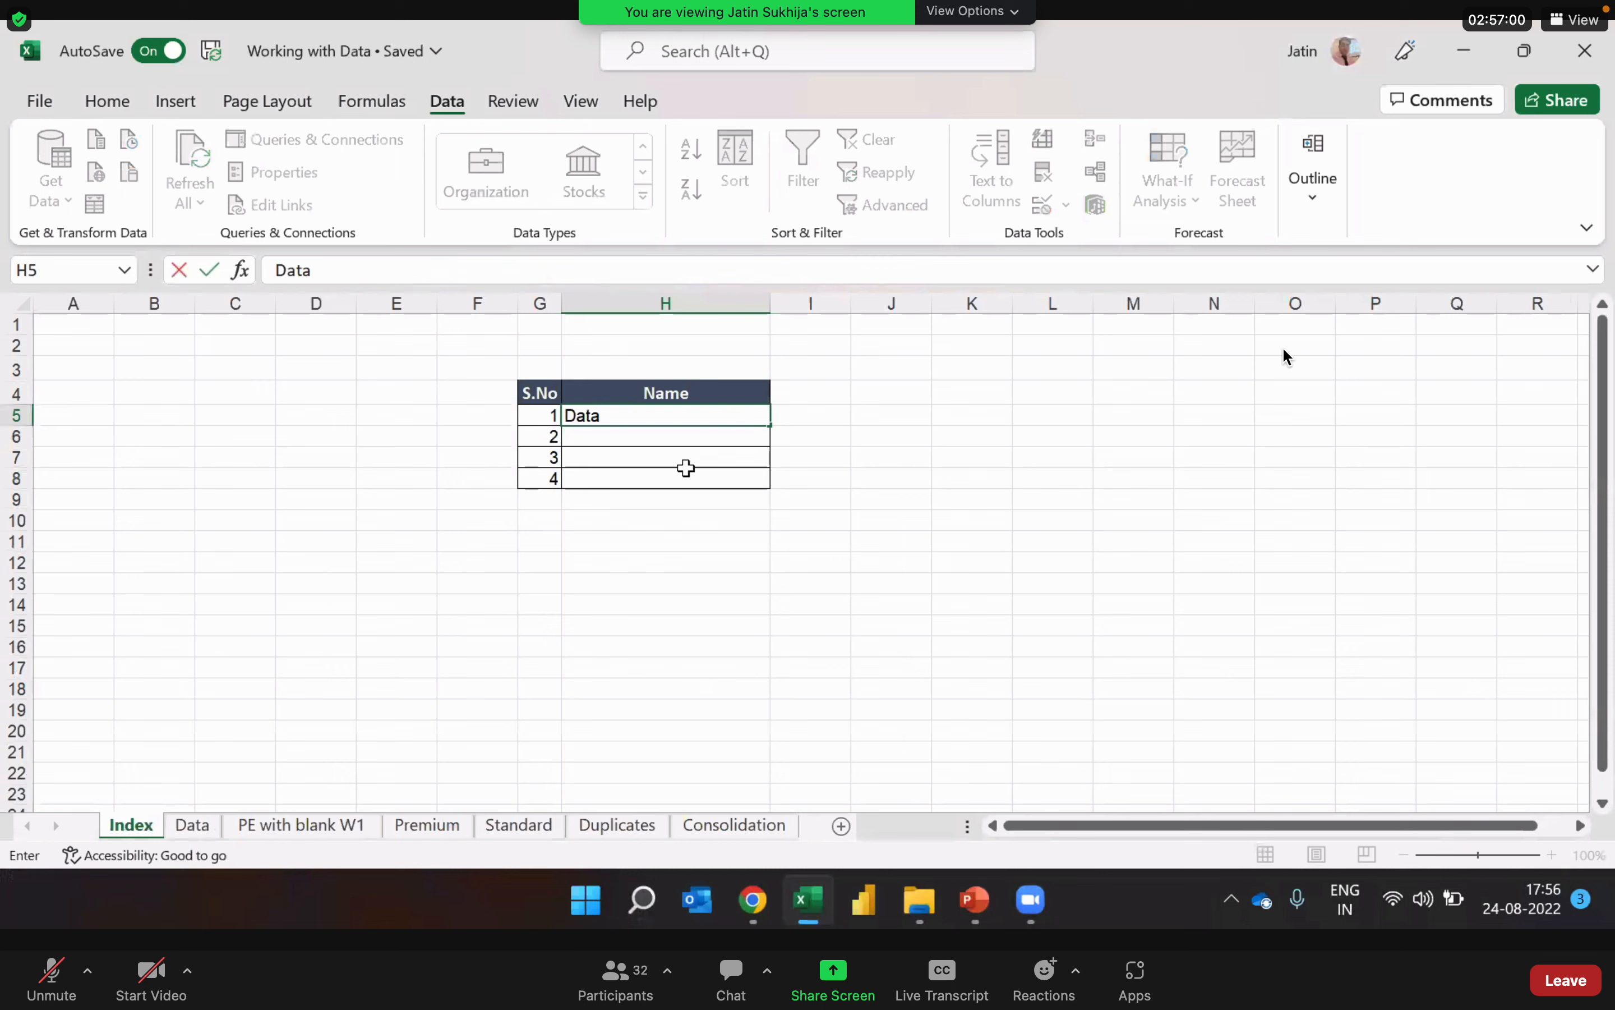
pyautogui.press('Return')
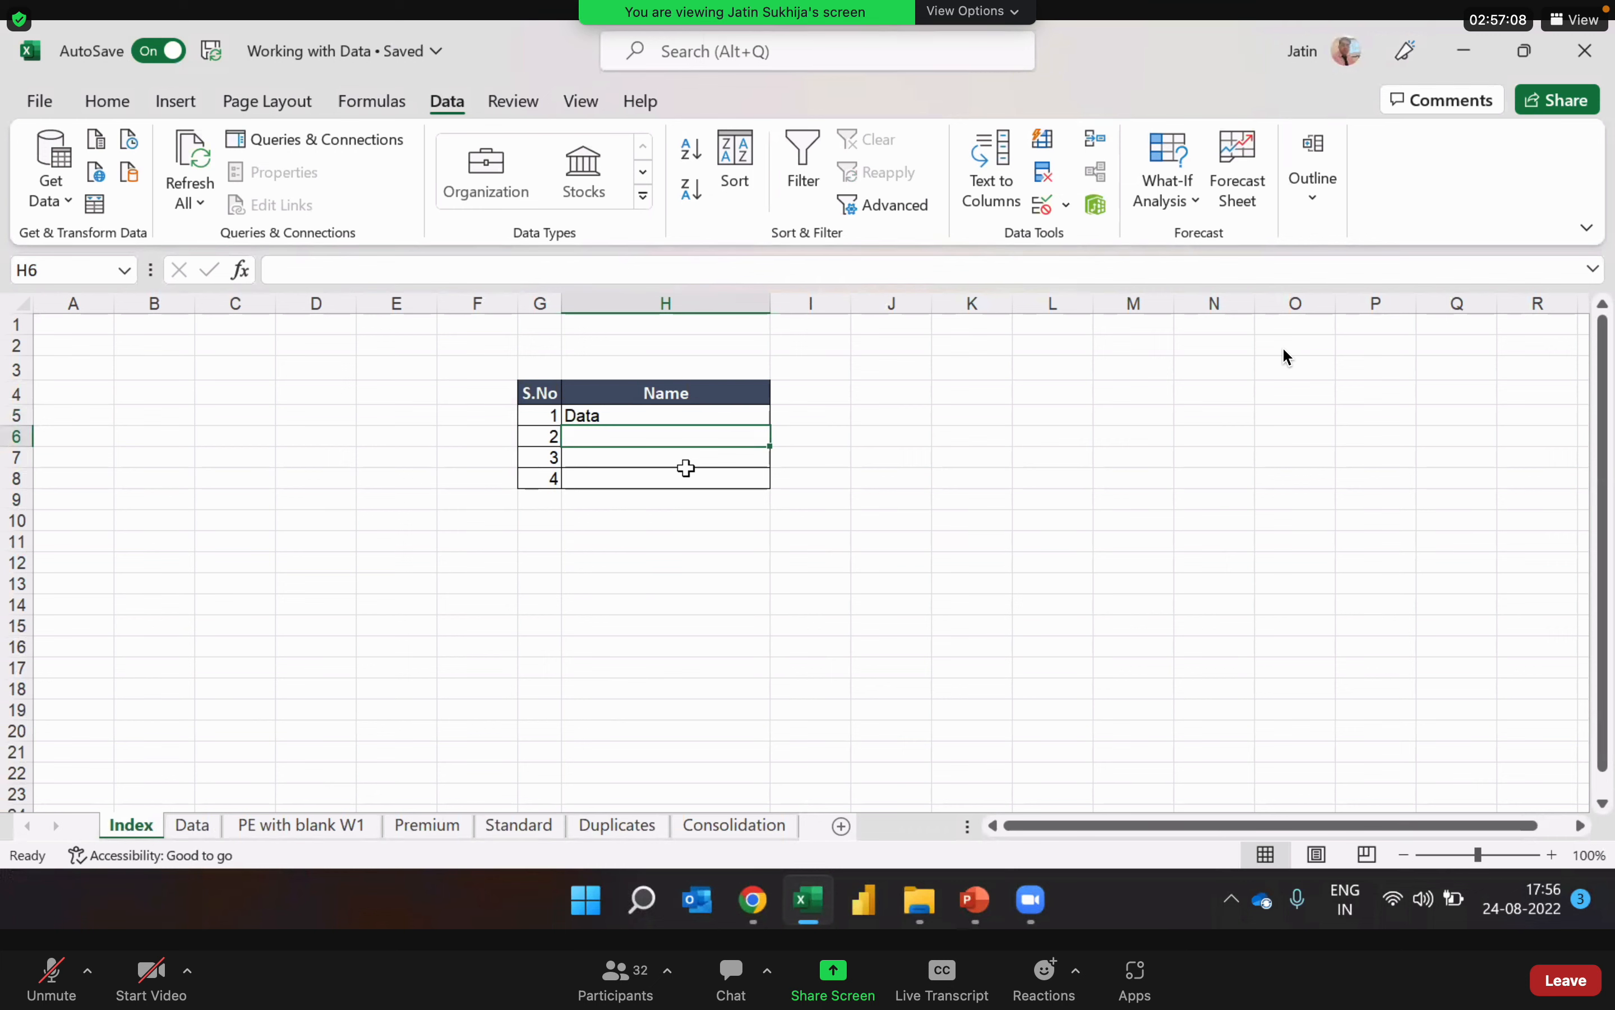
pyautogui.press('Up')
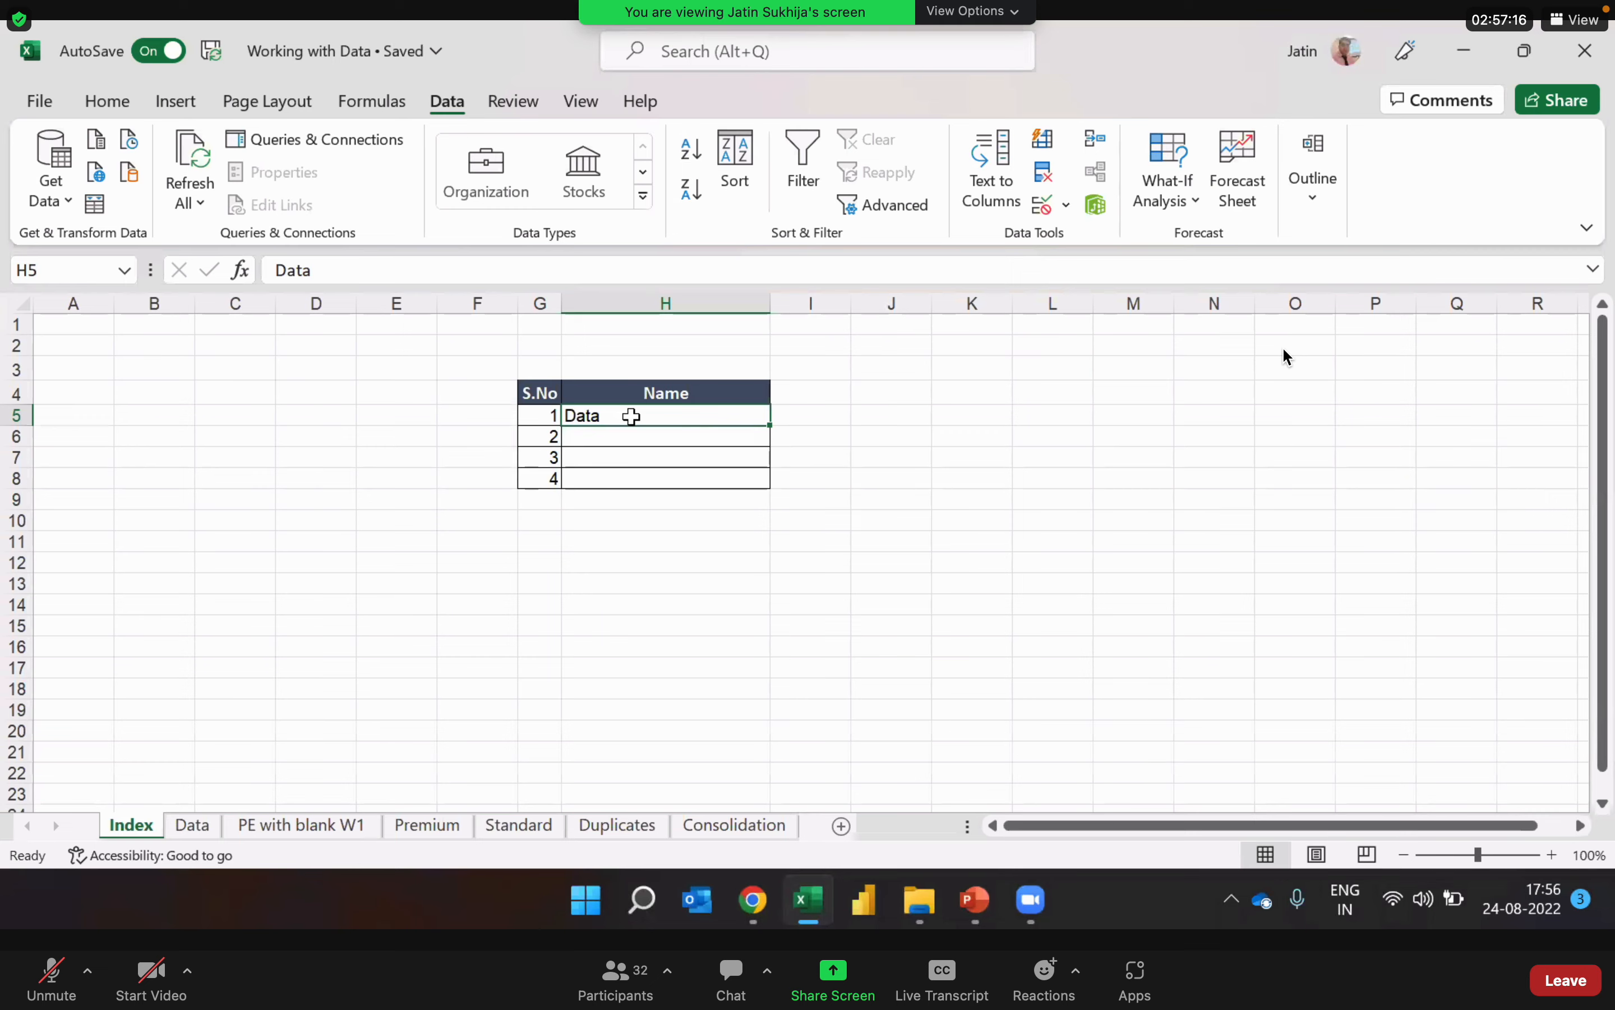
# Step: Insert a hyperlink in H5 of the Index sheet to cell A1 of the Data sheet in this document
pyautogui.click(210, 826)
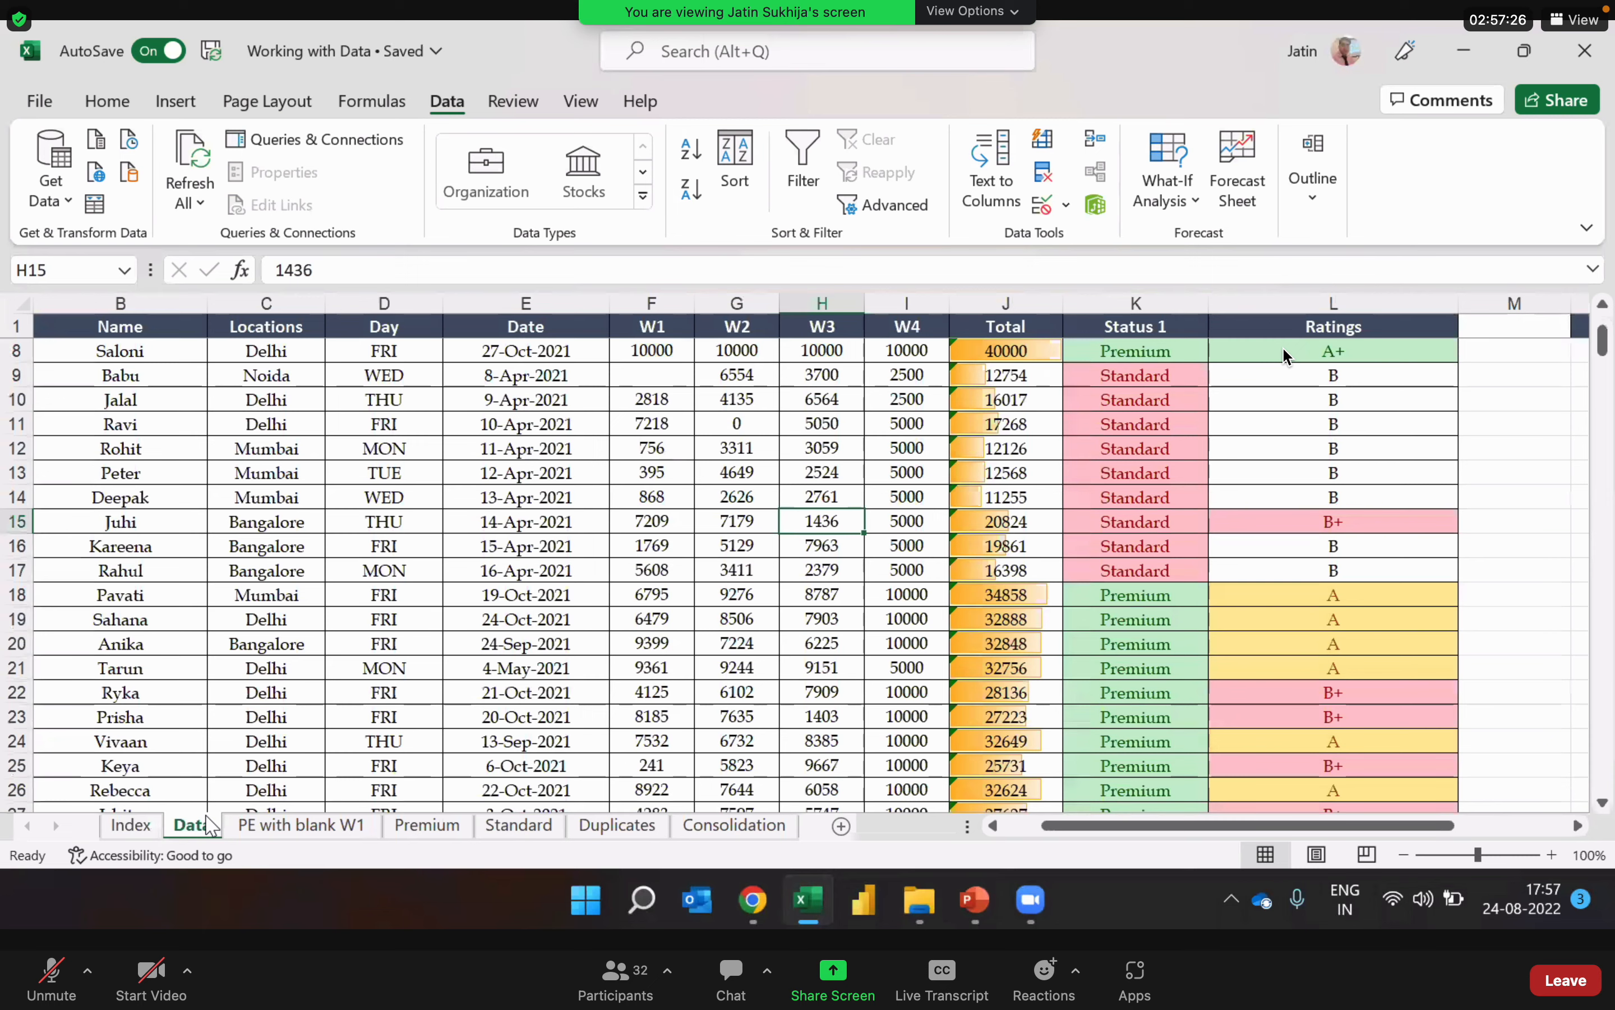
pyautogui.click(129, 827)
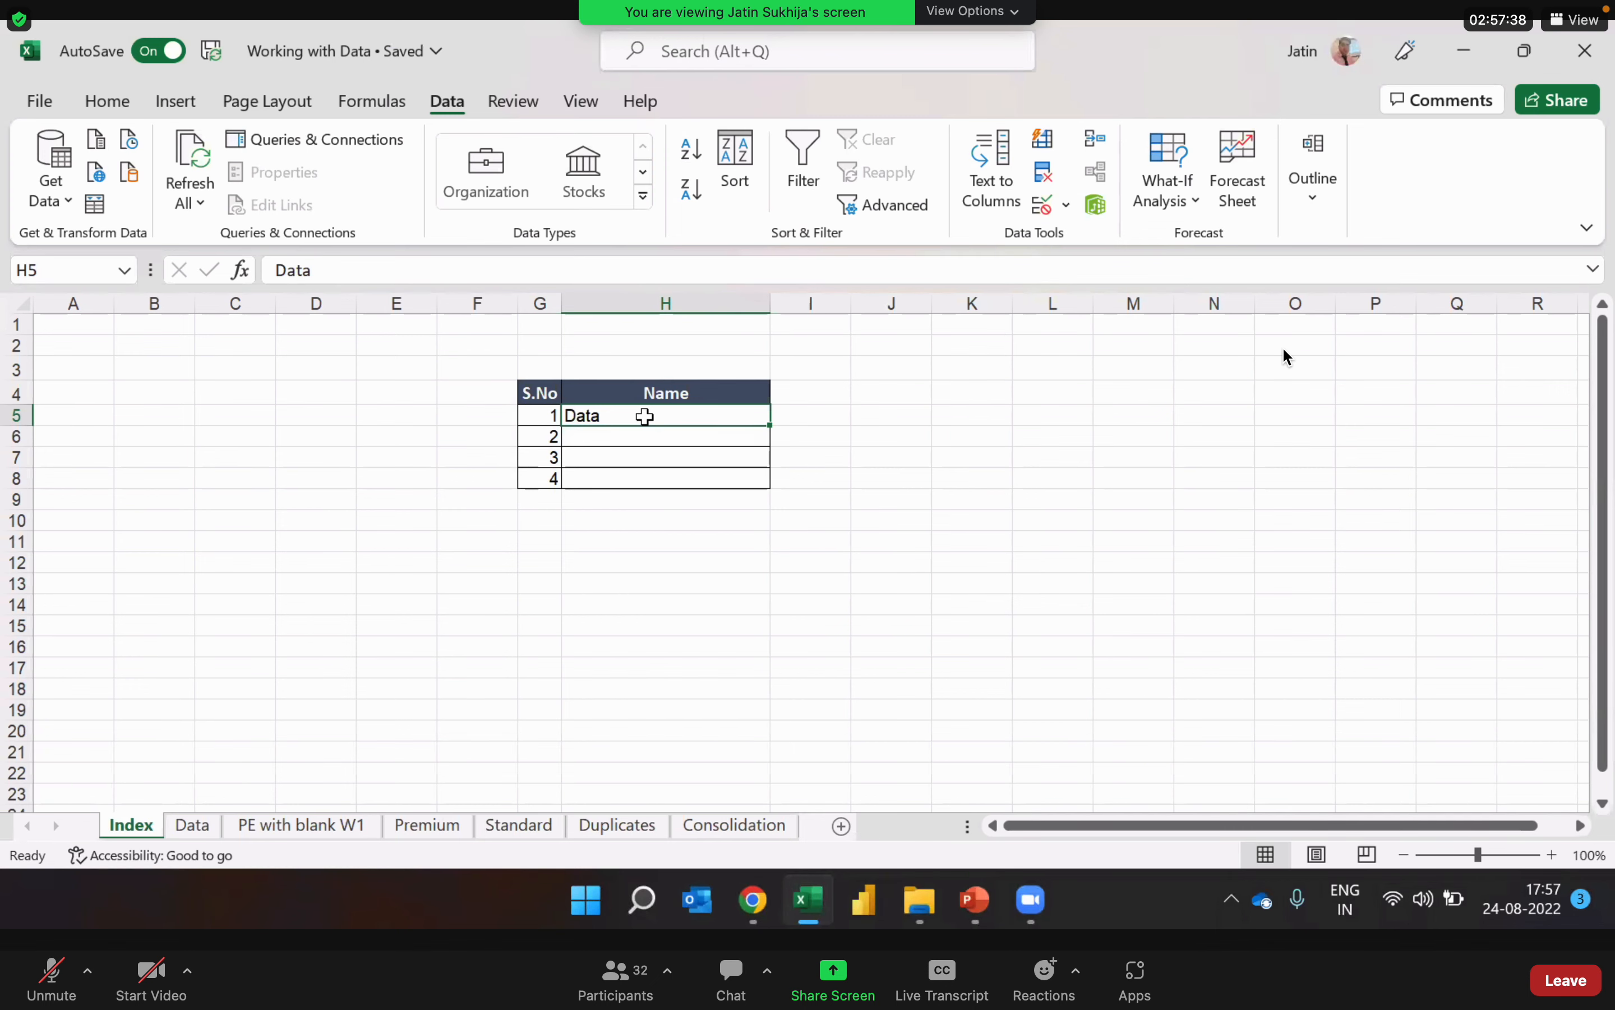
pyautogui.hotkey('ctrl', 'k')
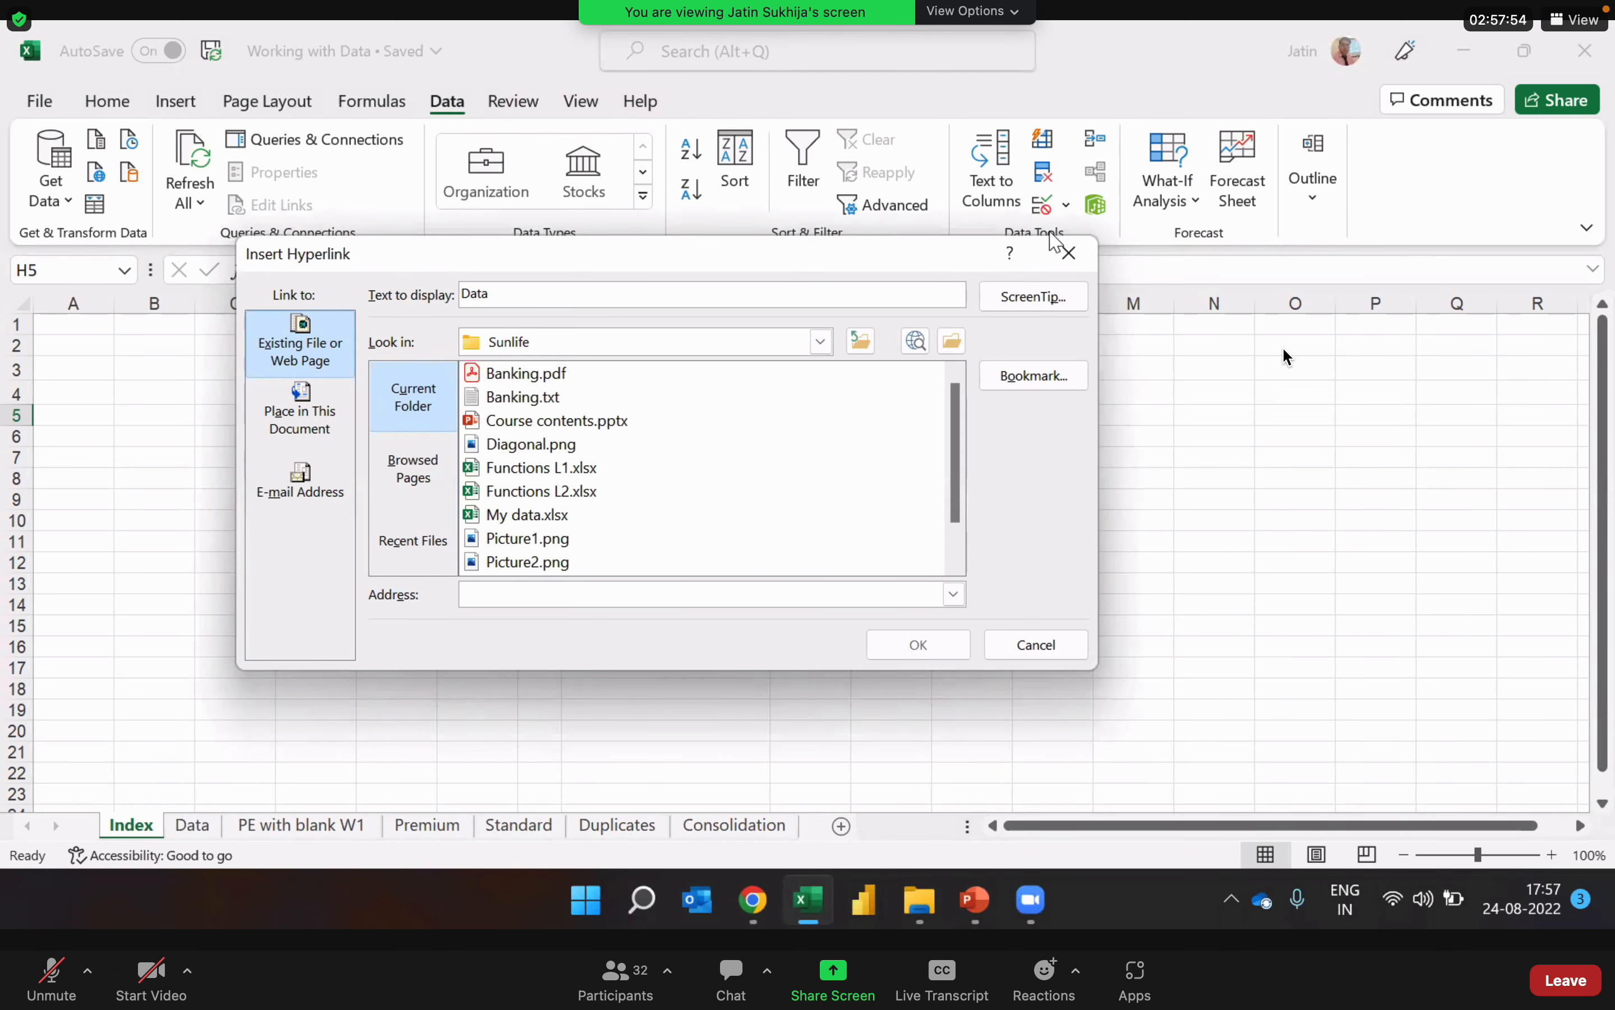
pyautogui.moveTo(816, 259); pyautogui.dragTo(1191, 272)
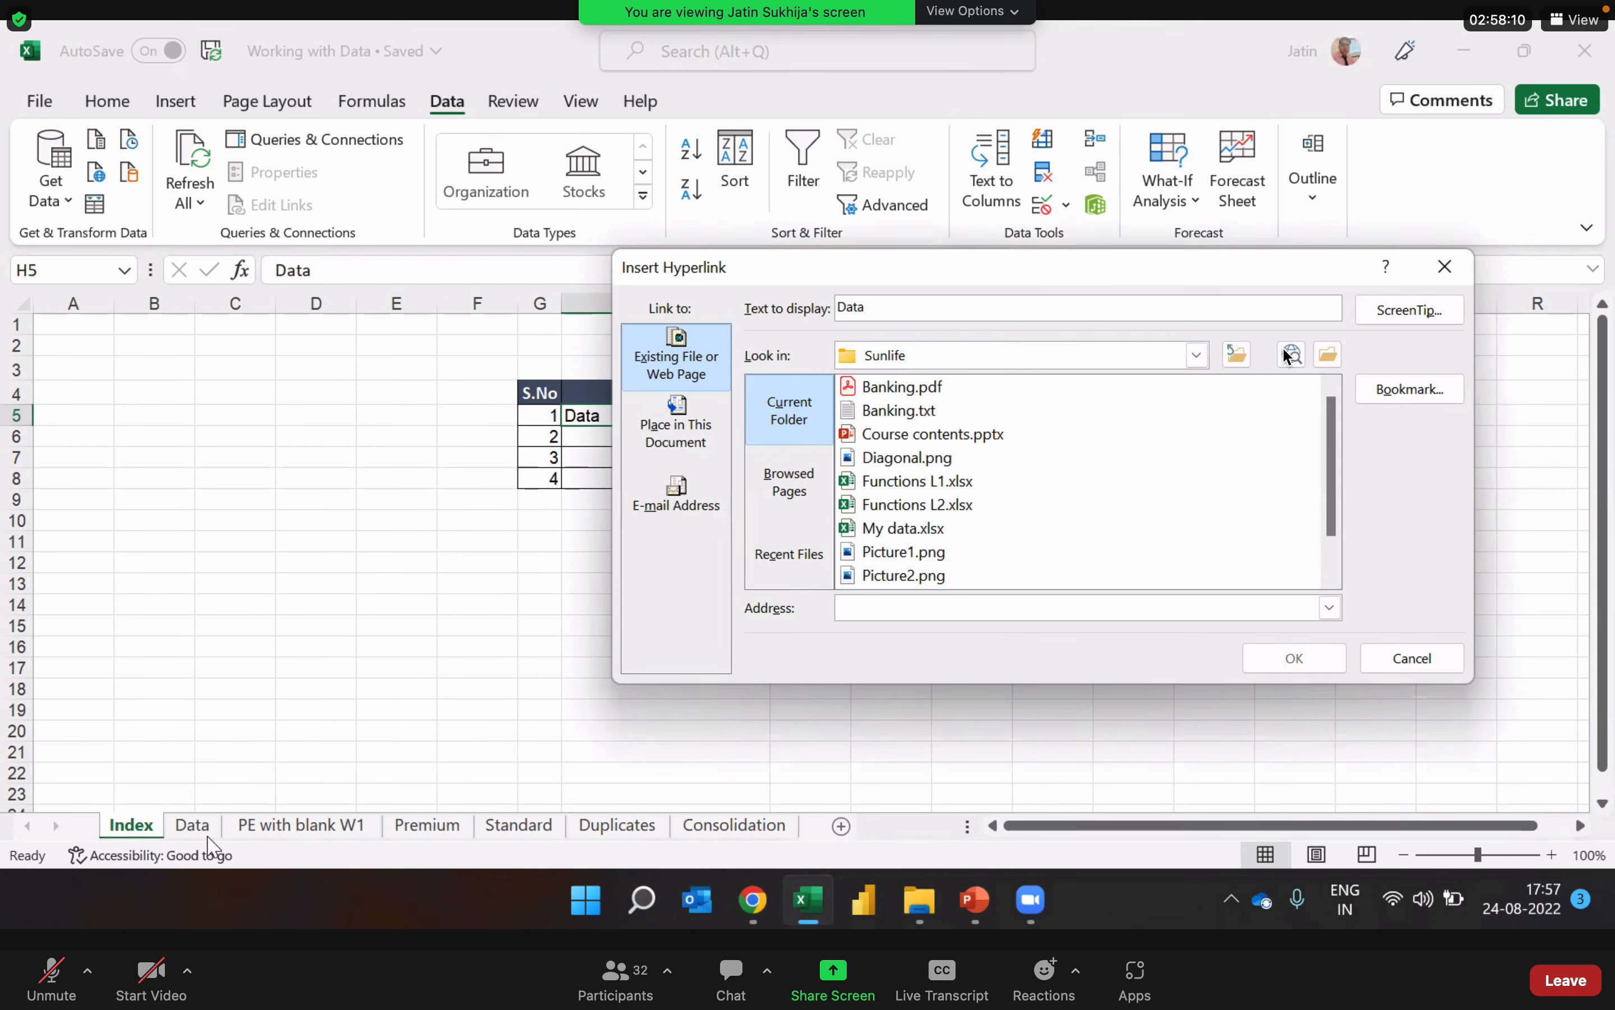
pyautogui.click(678, 434)
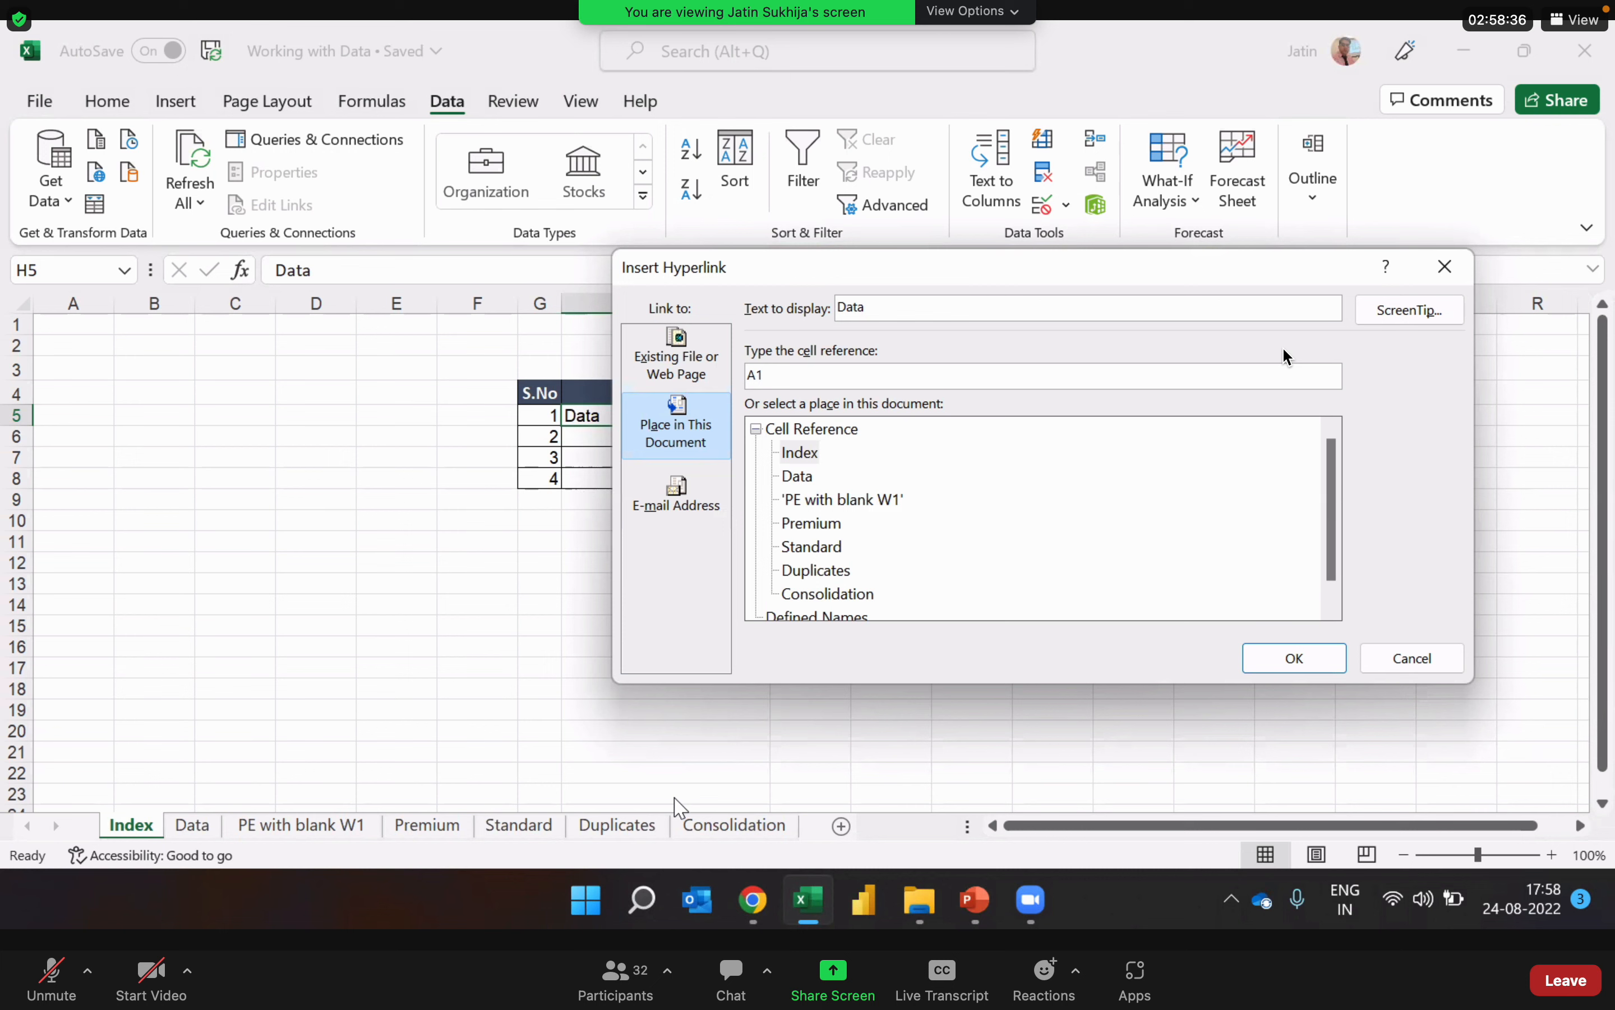
pyautogui.click(801, 480)
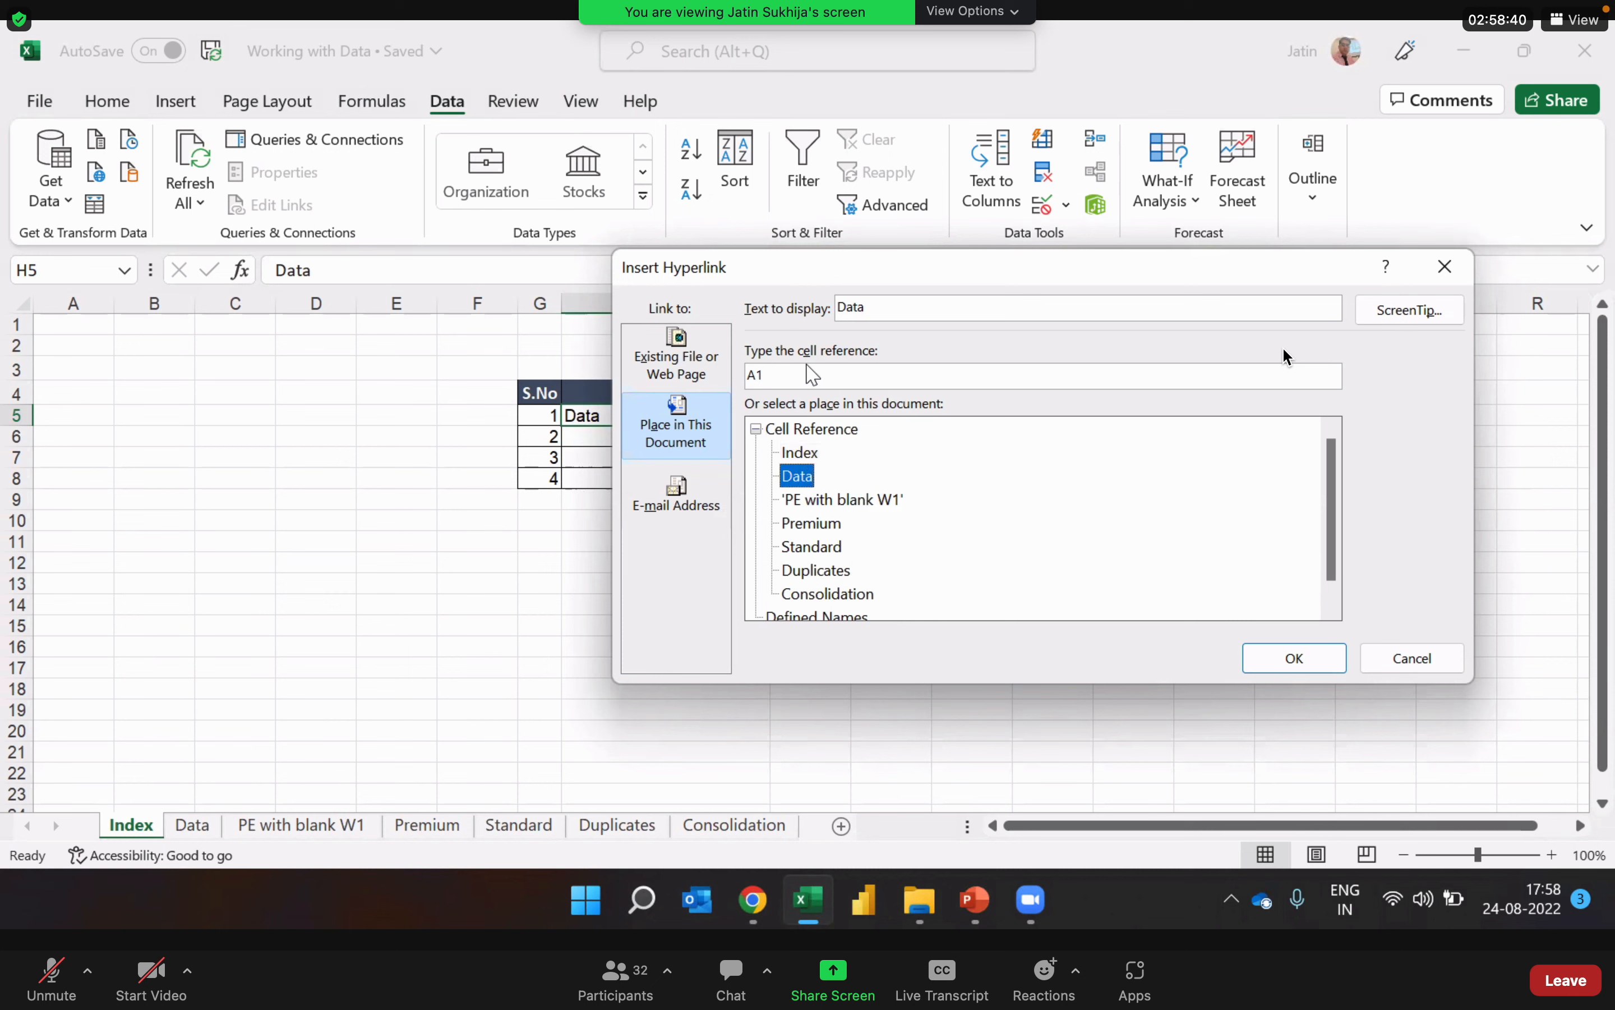
pyautogui.click(774, 374)
pyautogui.click(701, 425)
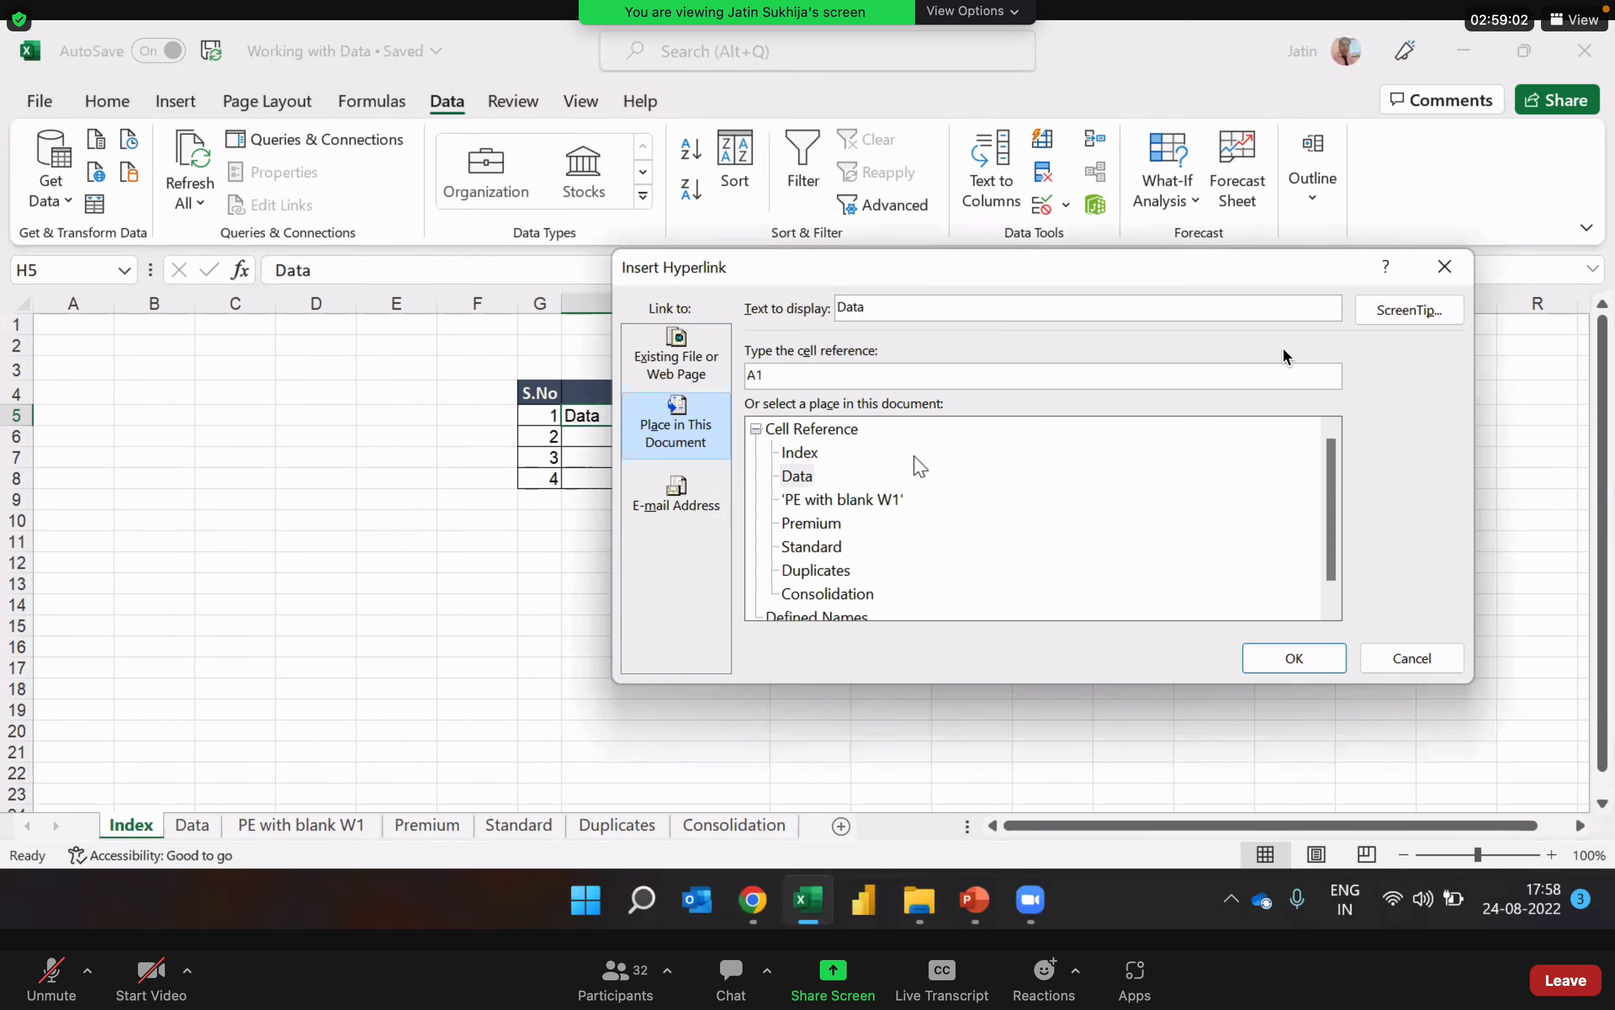
pyautogui.click(1259, 658)
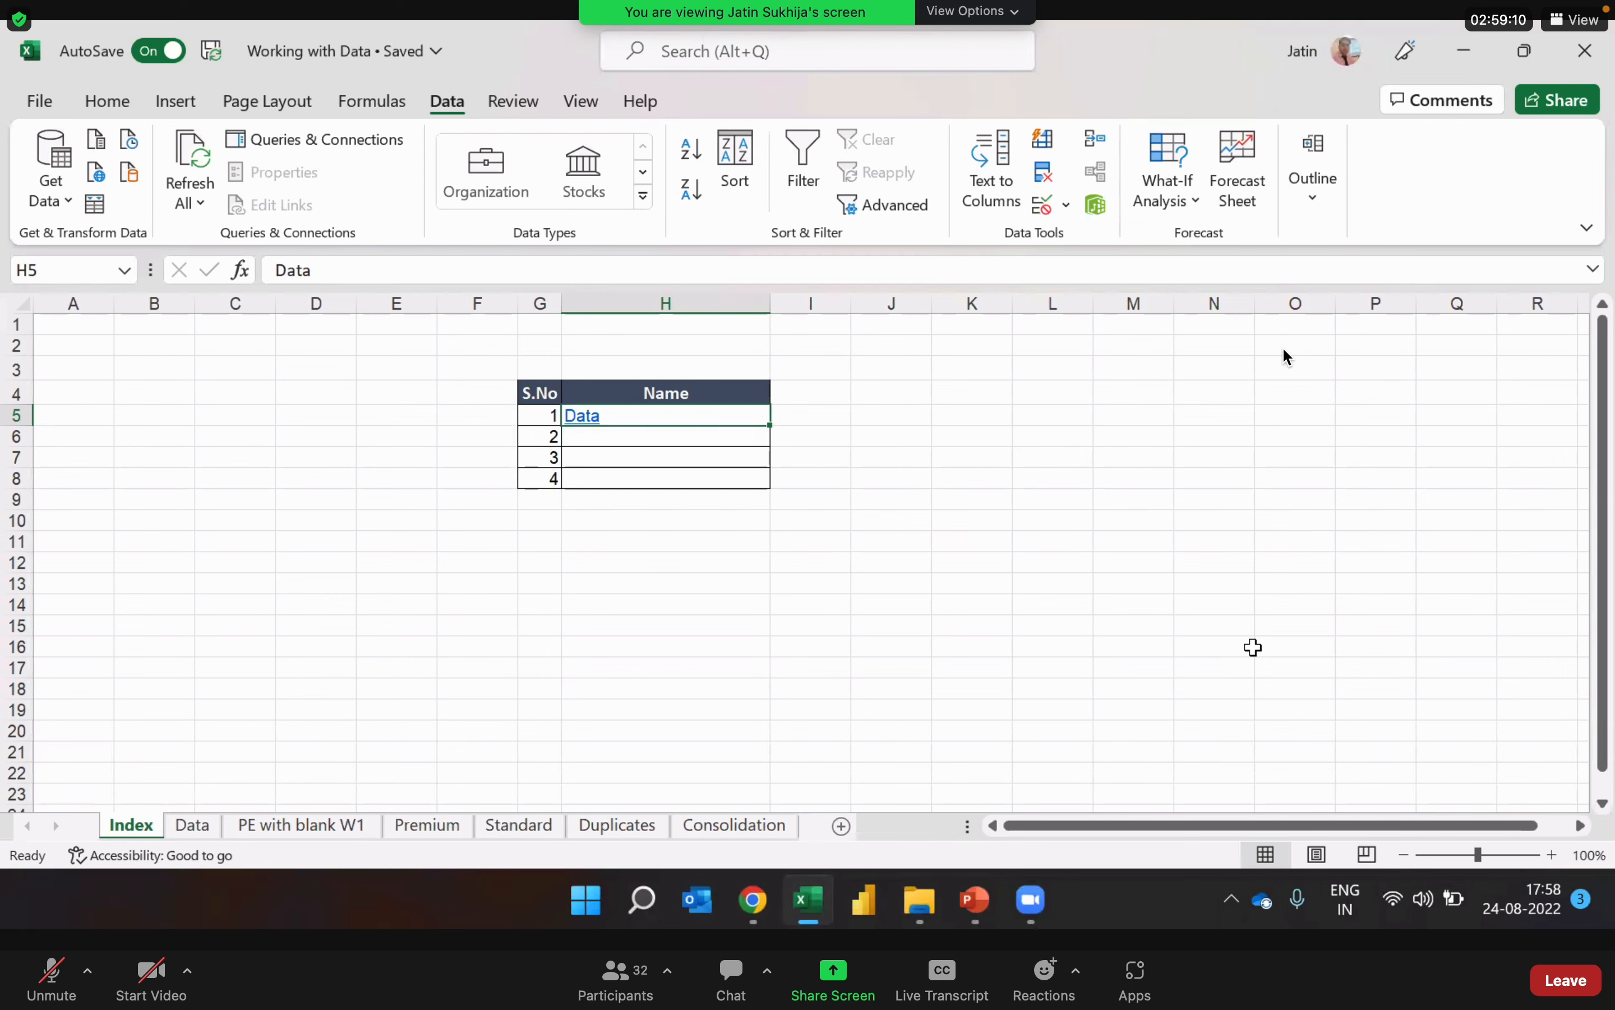
# Step: Follow the Data link, insert a hyperlink in header cell A1 of the Data sheet to a place in this document, and return to Index
pyautogui.click(580, 418)
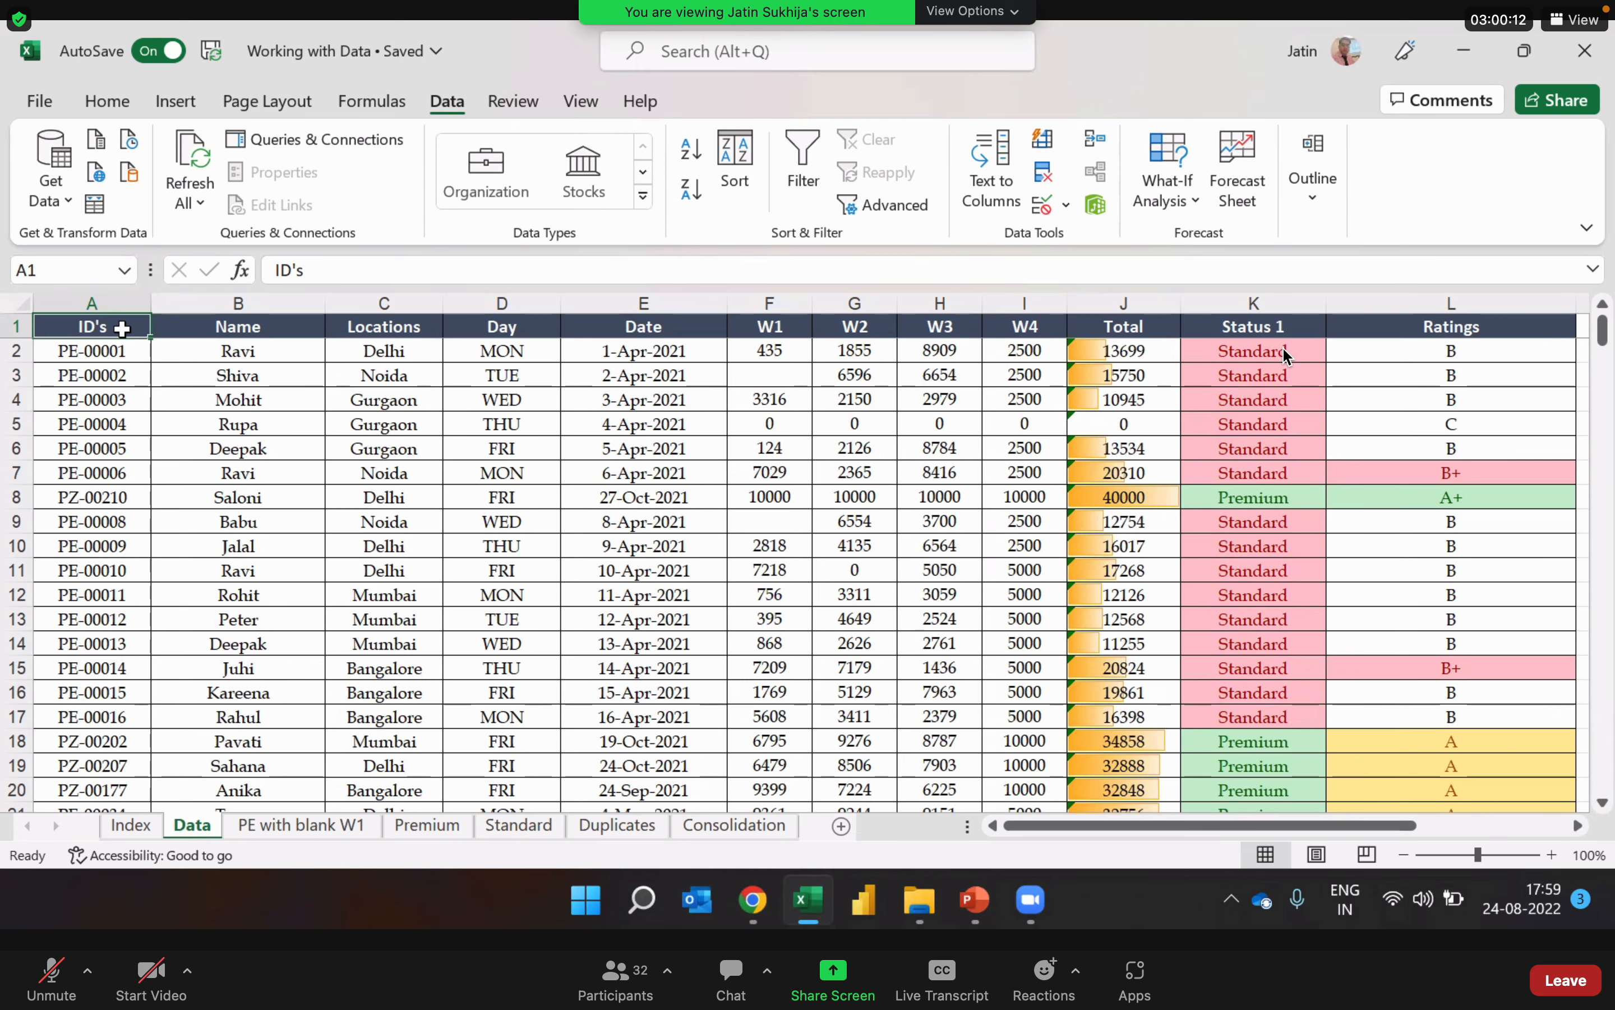
pyautogui.hotkey('ctrl', 'k')
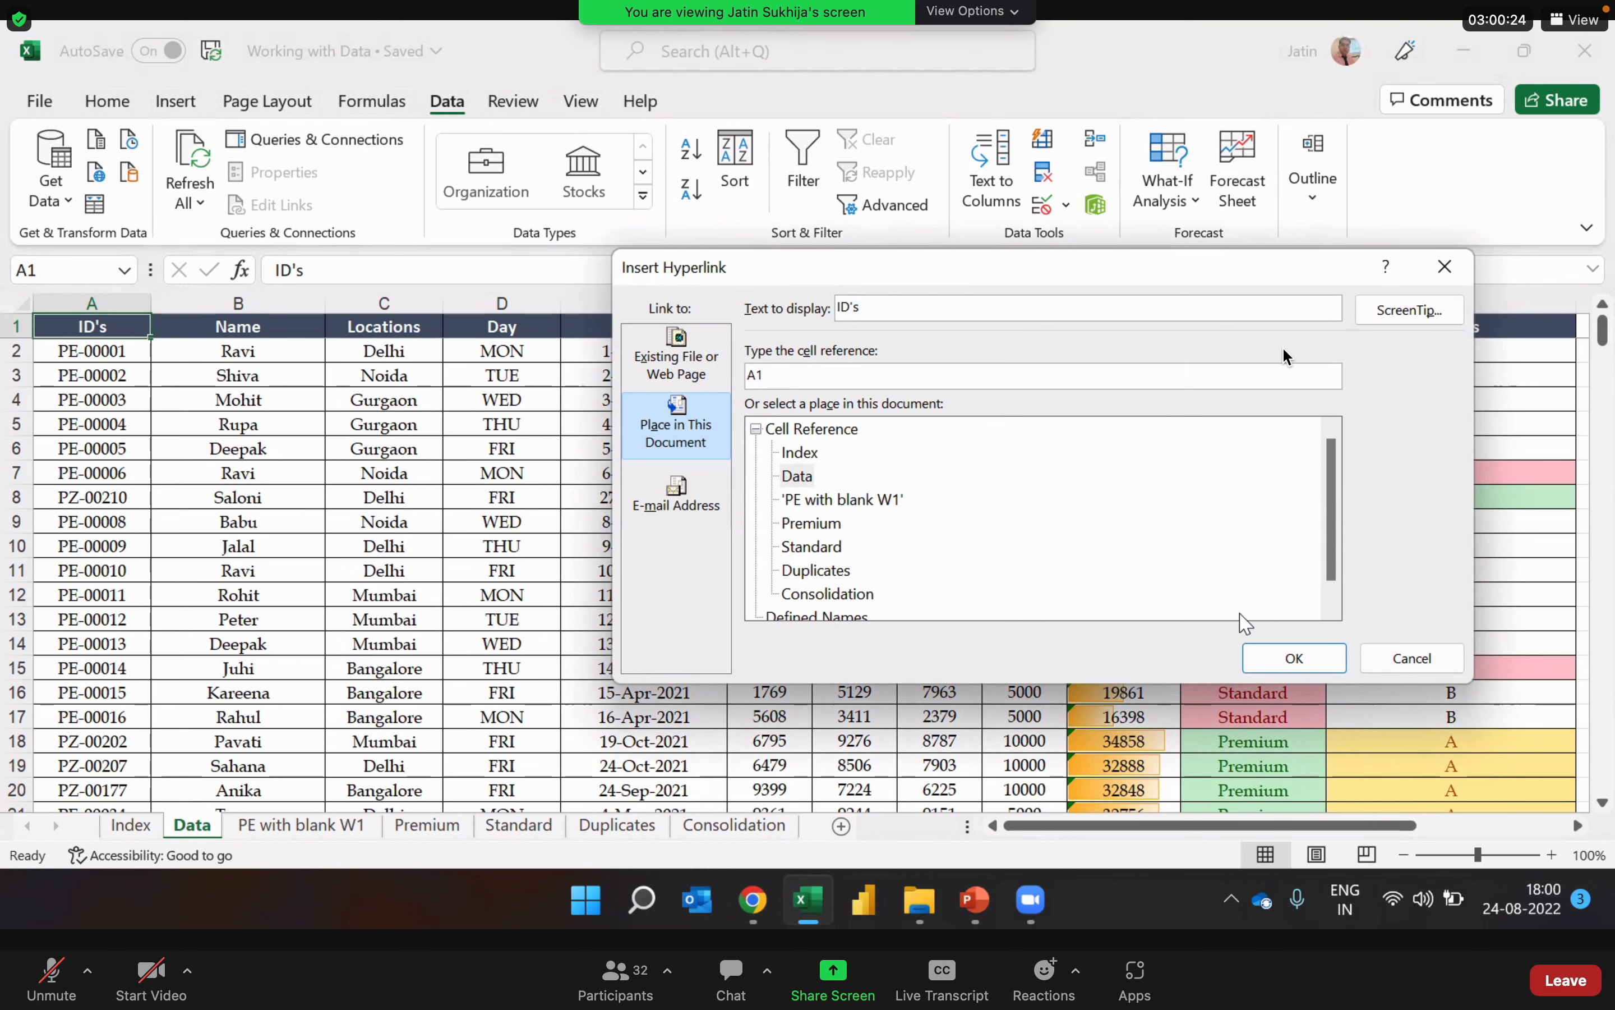
pyautogui.click(1318, 658)
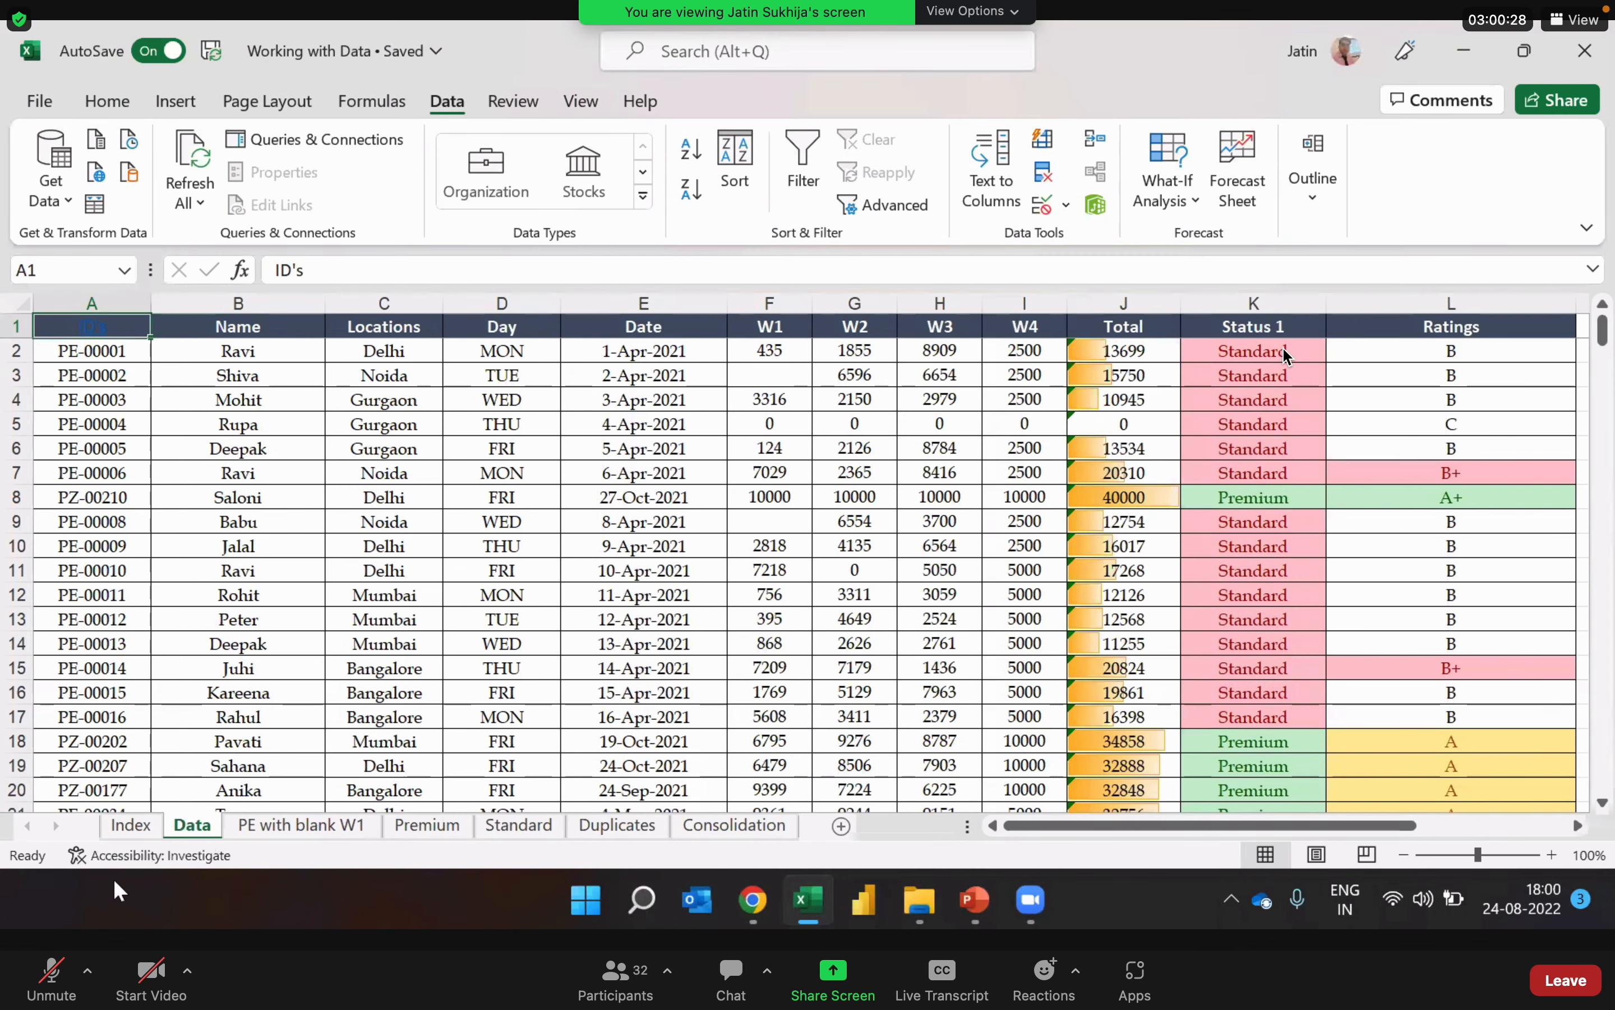
pyautogui.click(133, 828)
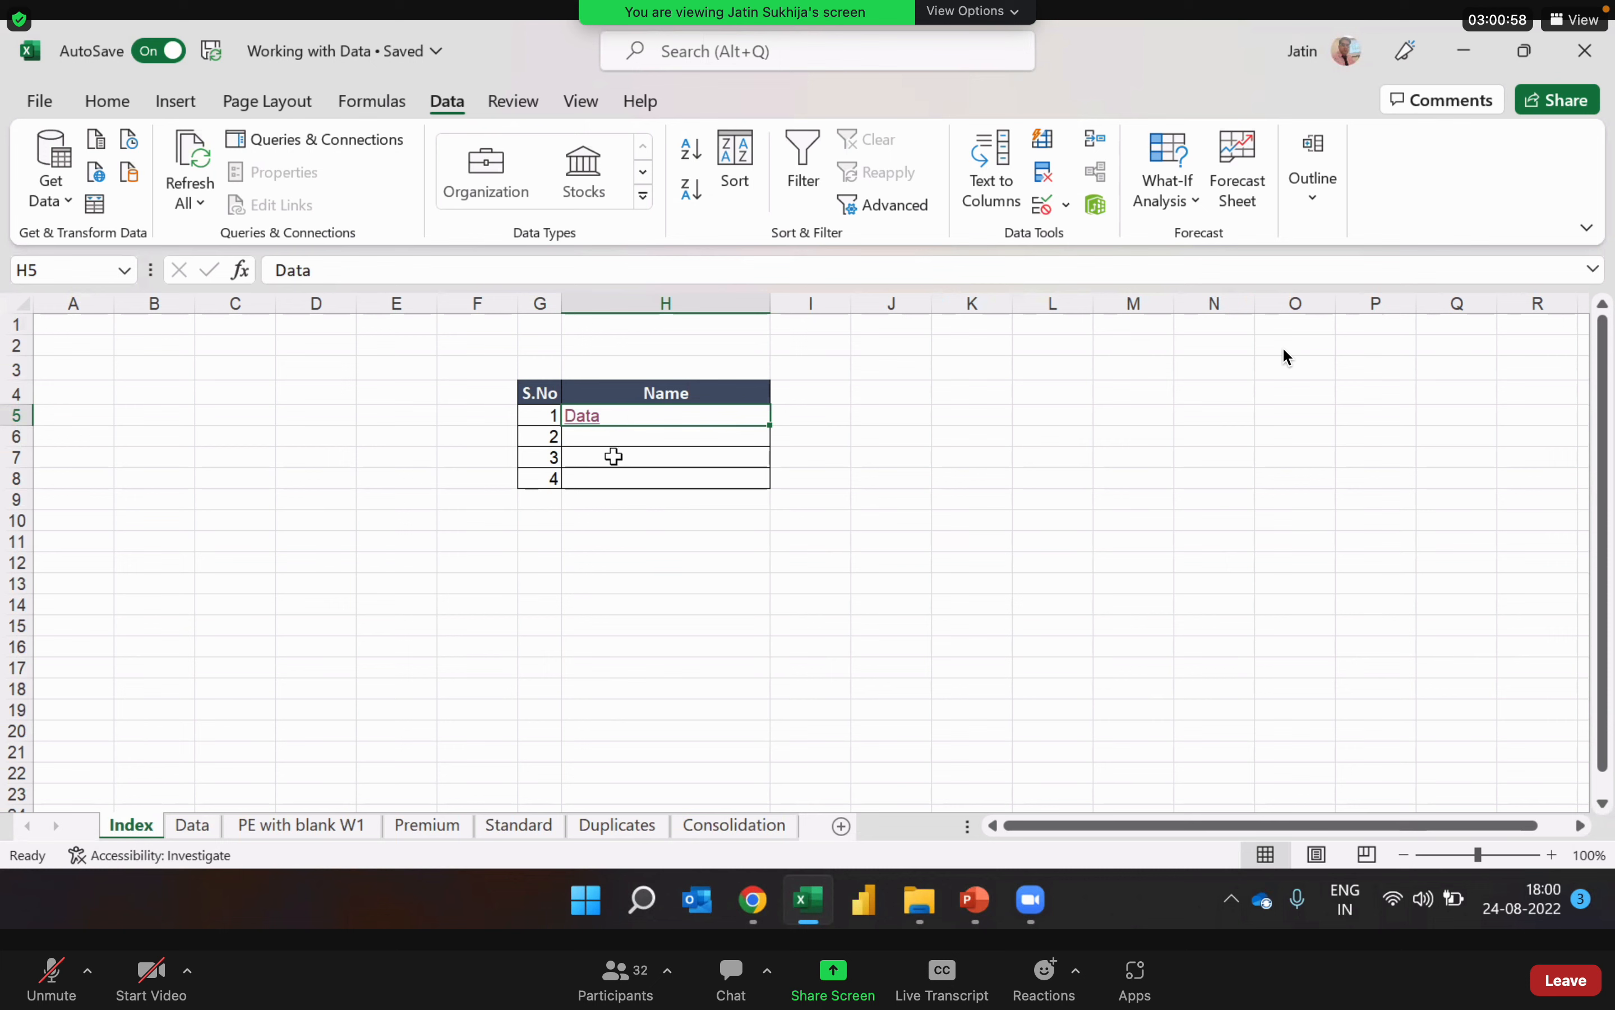
# Step: Enter "Setting workbook and worksheets" in cell H6 of the Index sheet and widen column H to fit it
pyautogui.click(615, 437)
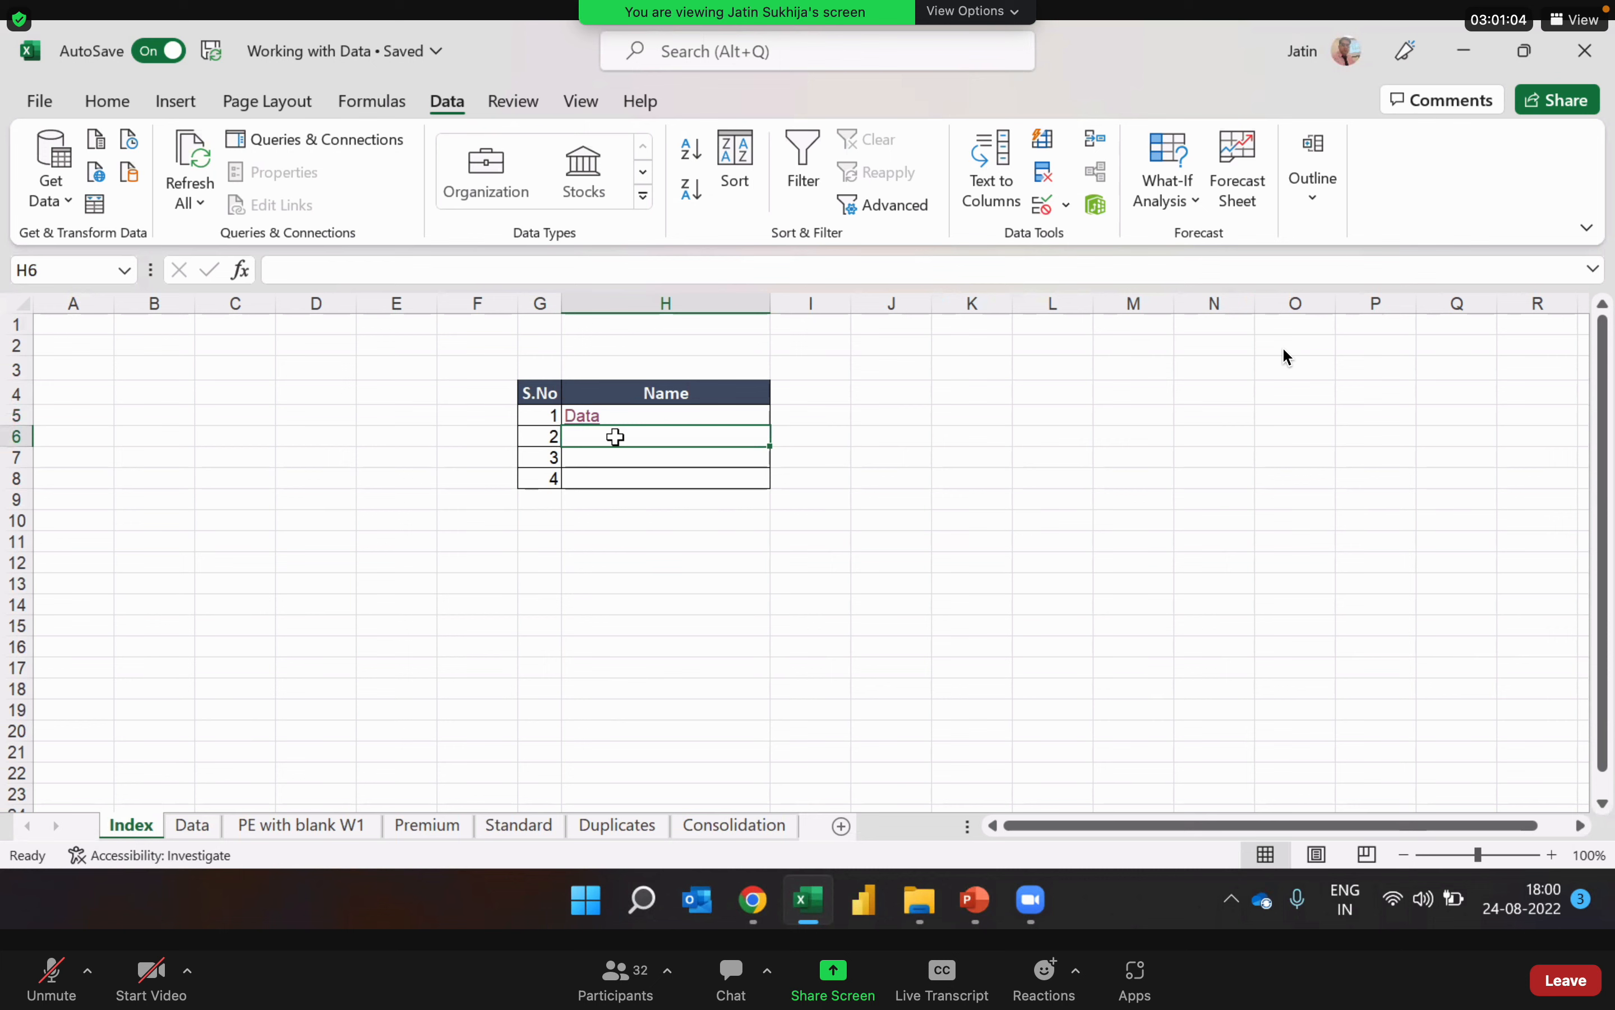
pyautogui.write('Level')
pyautogui.press('BackSpace')
pyautogui.press('BackSpace')
pyautogui.press('BackSpace')
pyautogui.press('BackSpace')
pyautogui.press('BackSpace')
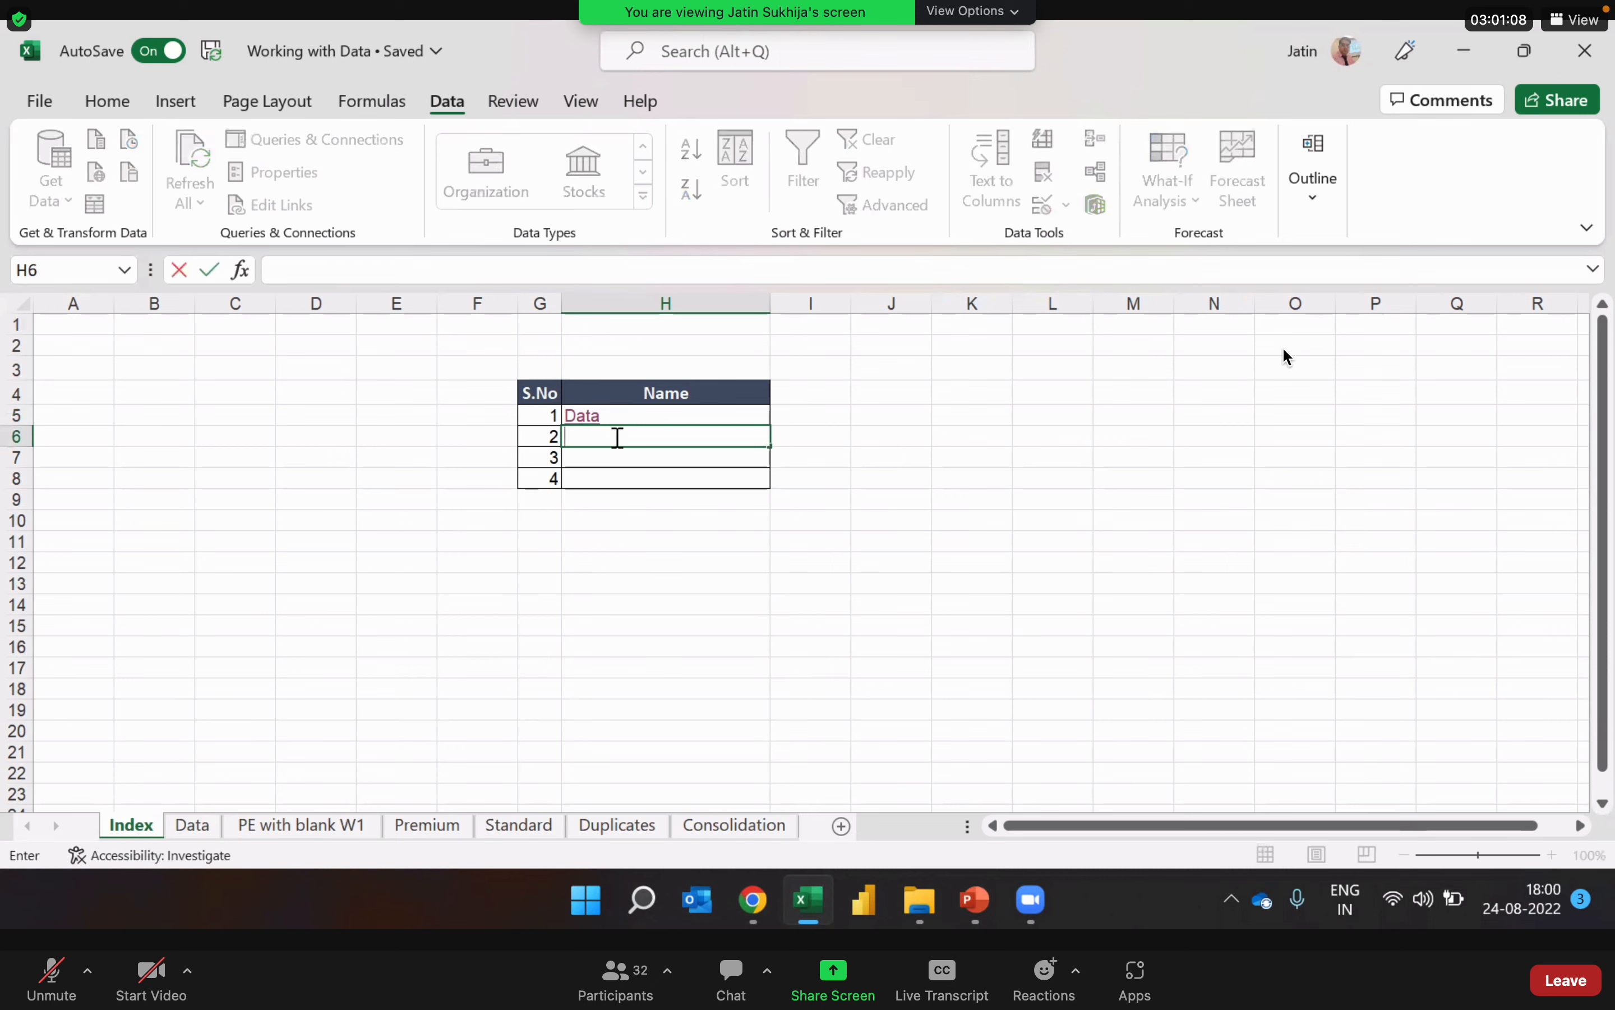
pyautogui.write('Setging')
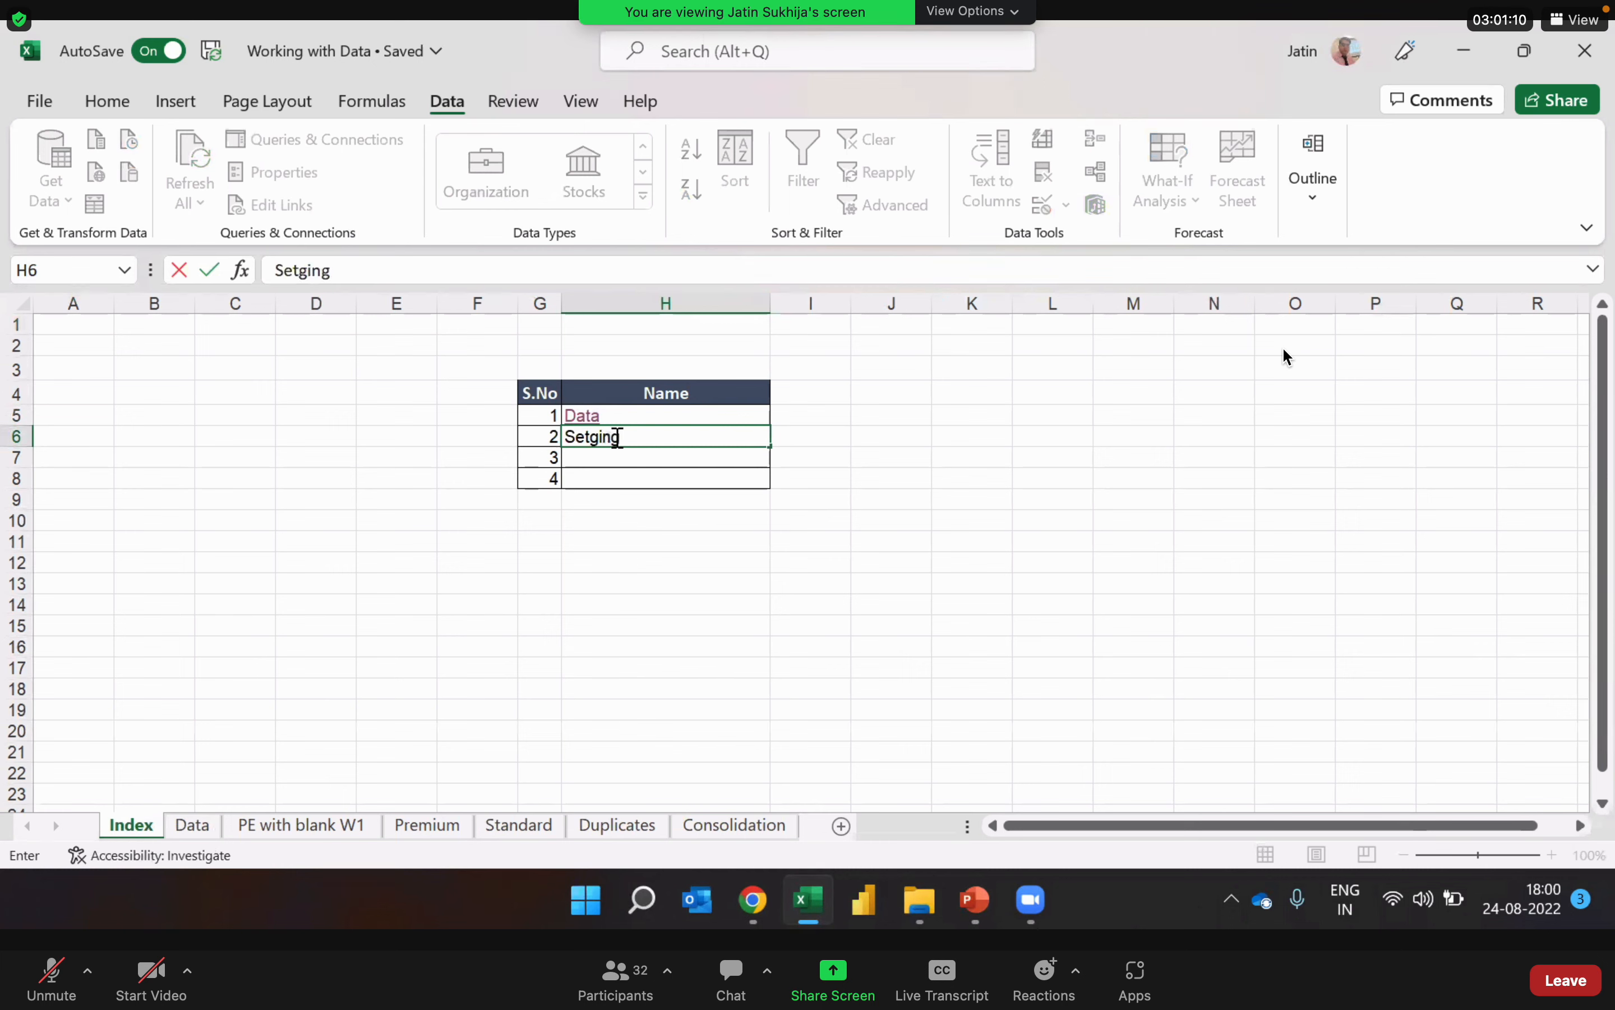
pyautogui.press('BackSpace')
pyautogui.press('BackSpace')
pyautogui.press('BackSpace')
pyautogui.press('BackSpace')
pyautogui.write('ting workbook and')
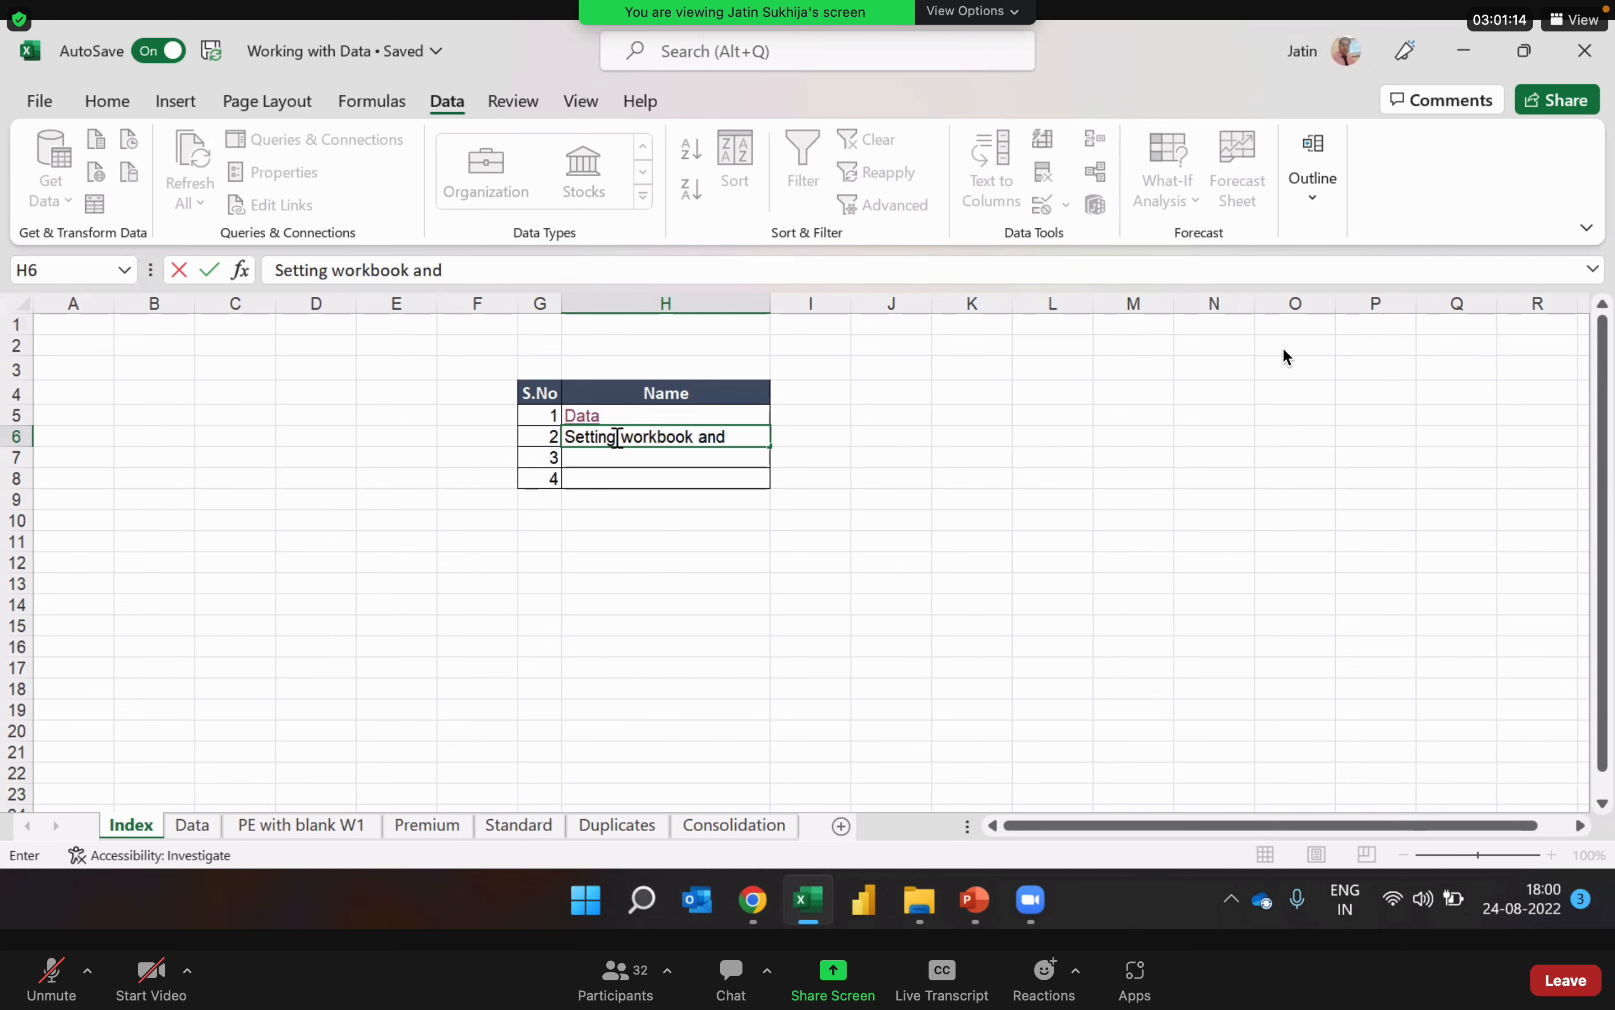
pyautogui.write(' worksheets')
pyautogui.press('Return')
pyautogui.click(618, 438)
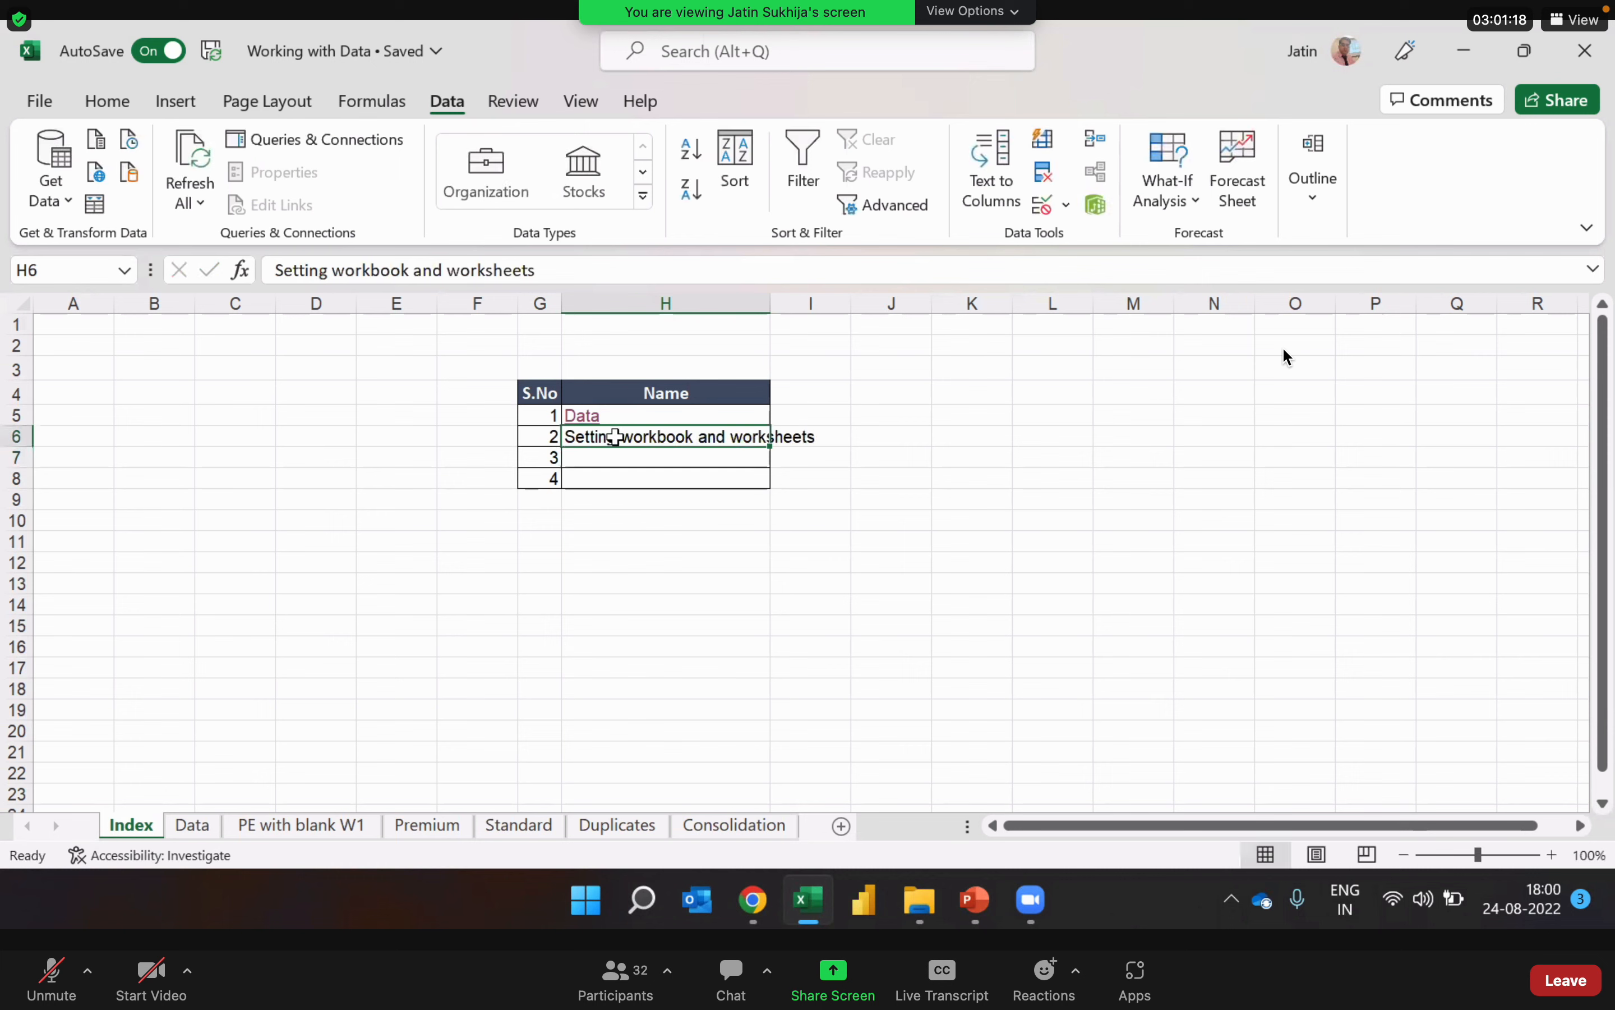
pyautogui.doubleClick(771, 302)
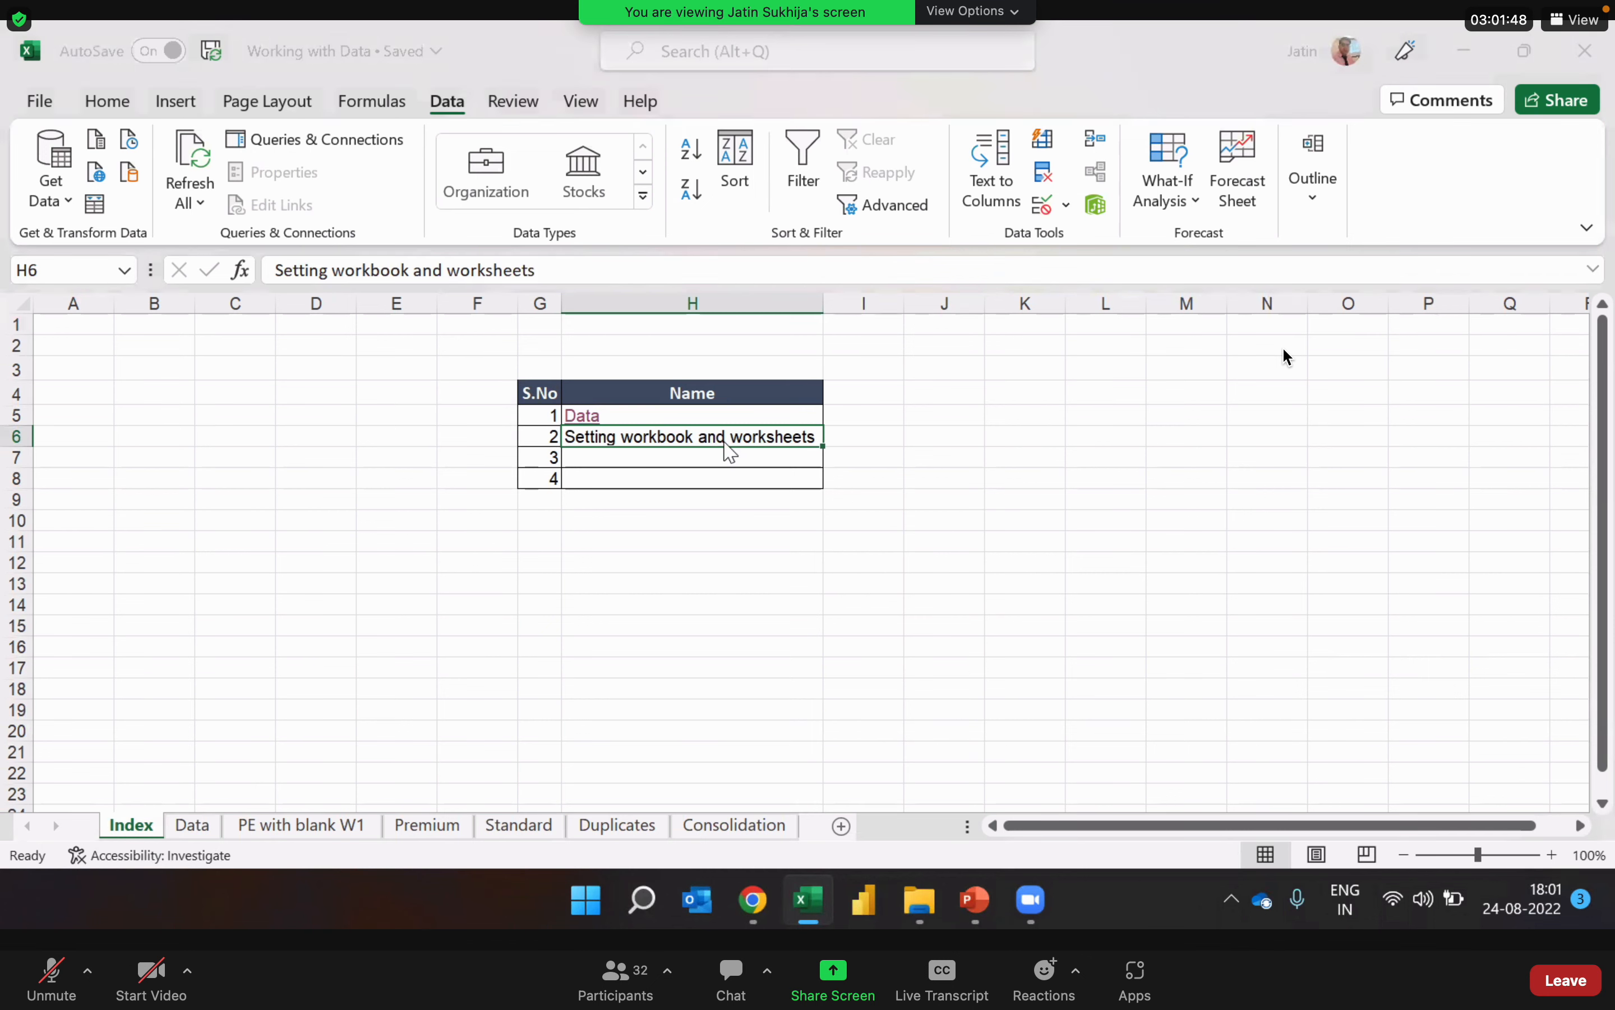
# Step: Start a hyperlink for H6 to the existing file "Setting workbooks and worksheets.xlsx" in the Sunlife folder under Live training
pyautogui.hotkey('ctrl', 'k')
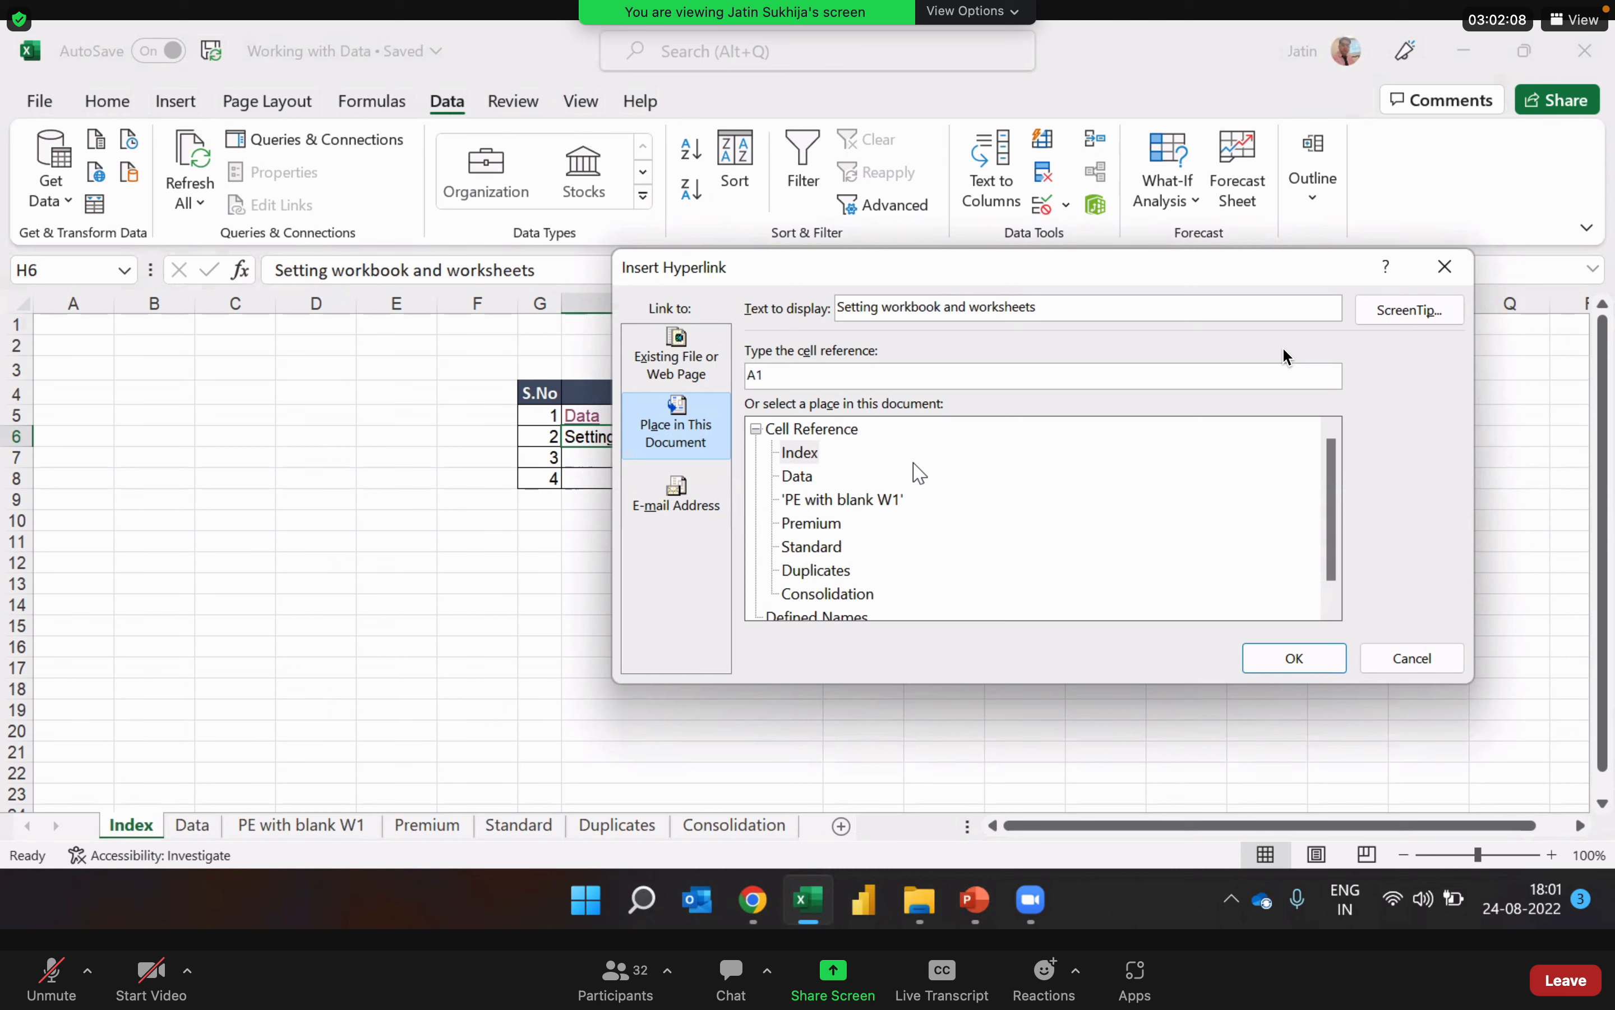
pyautogui.click(697, 440)
pyautogui.click(691, 371)
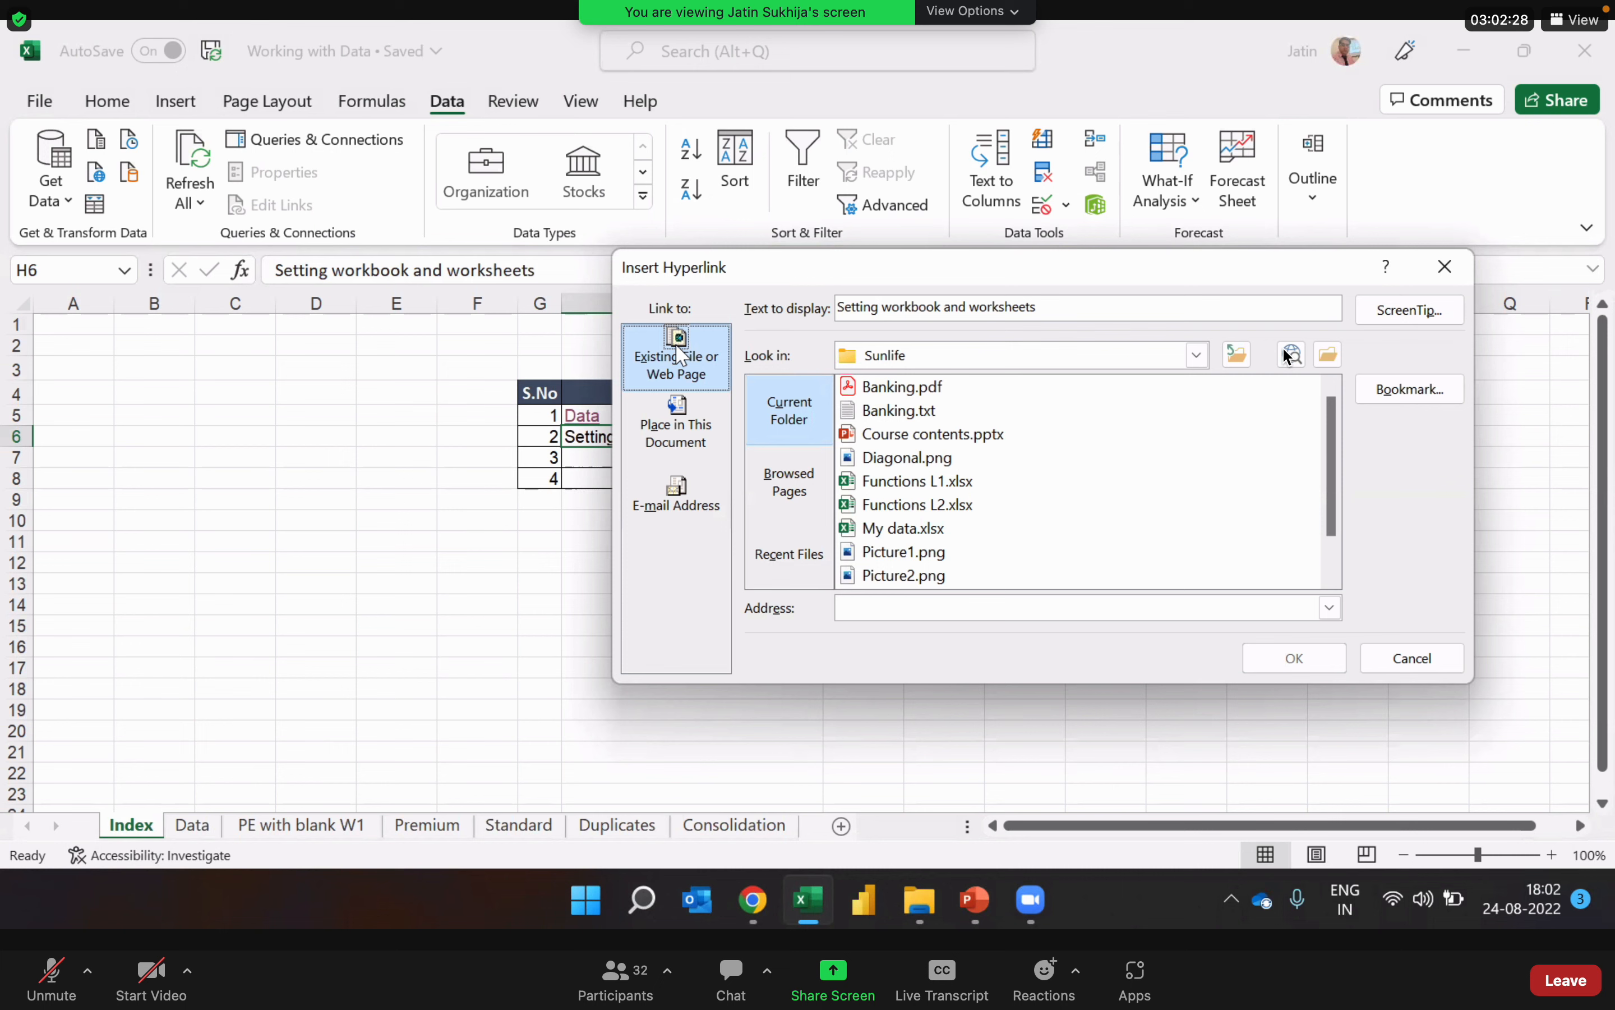
pyautogui.click(1198, 359)
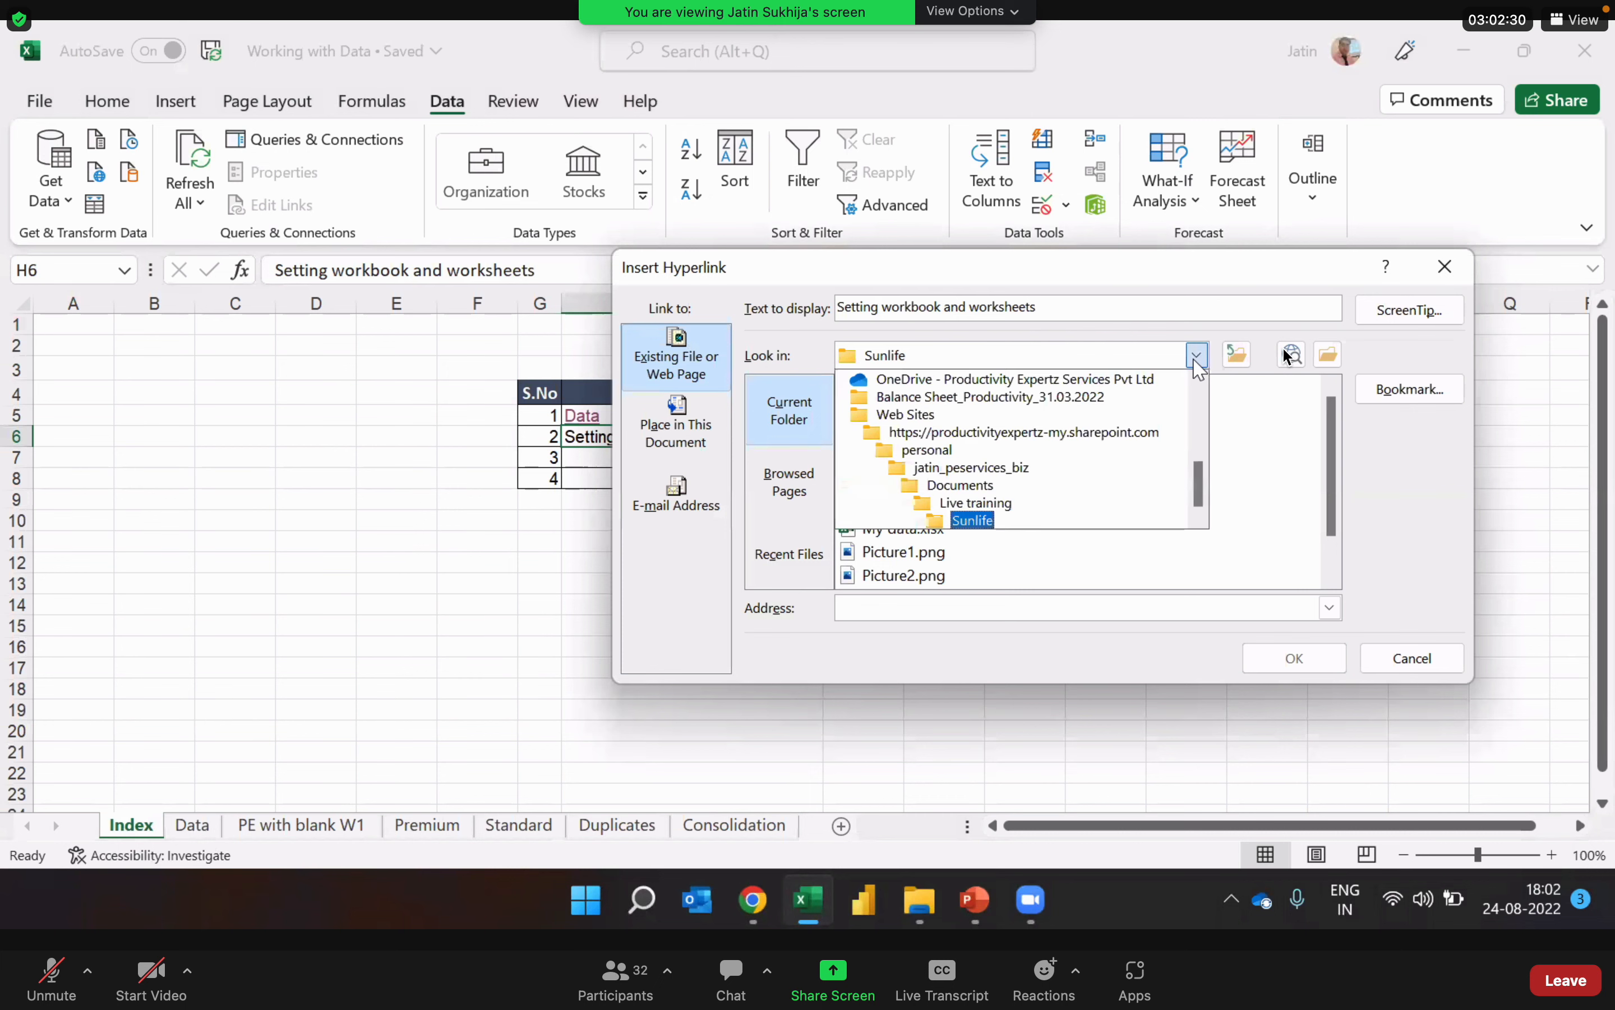
pyautogui.click(977, 504)
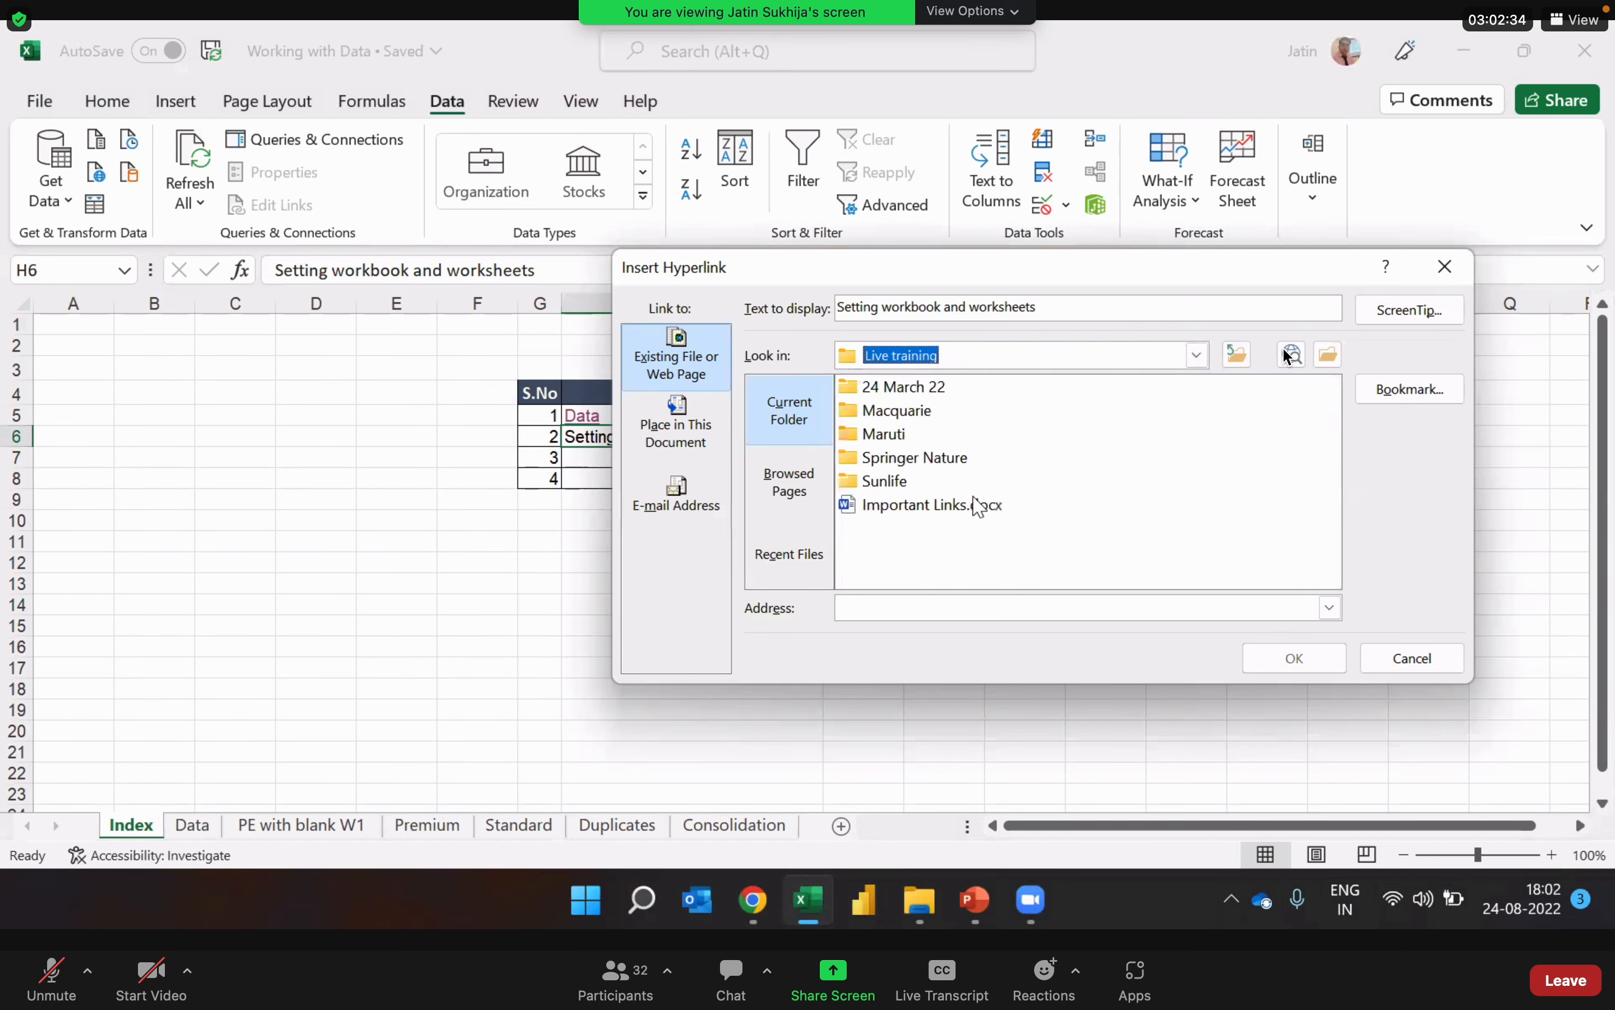
pyautogui.click(881, 483)
pyautogui.doubleClick(881, 482)
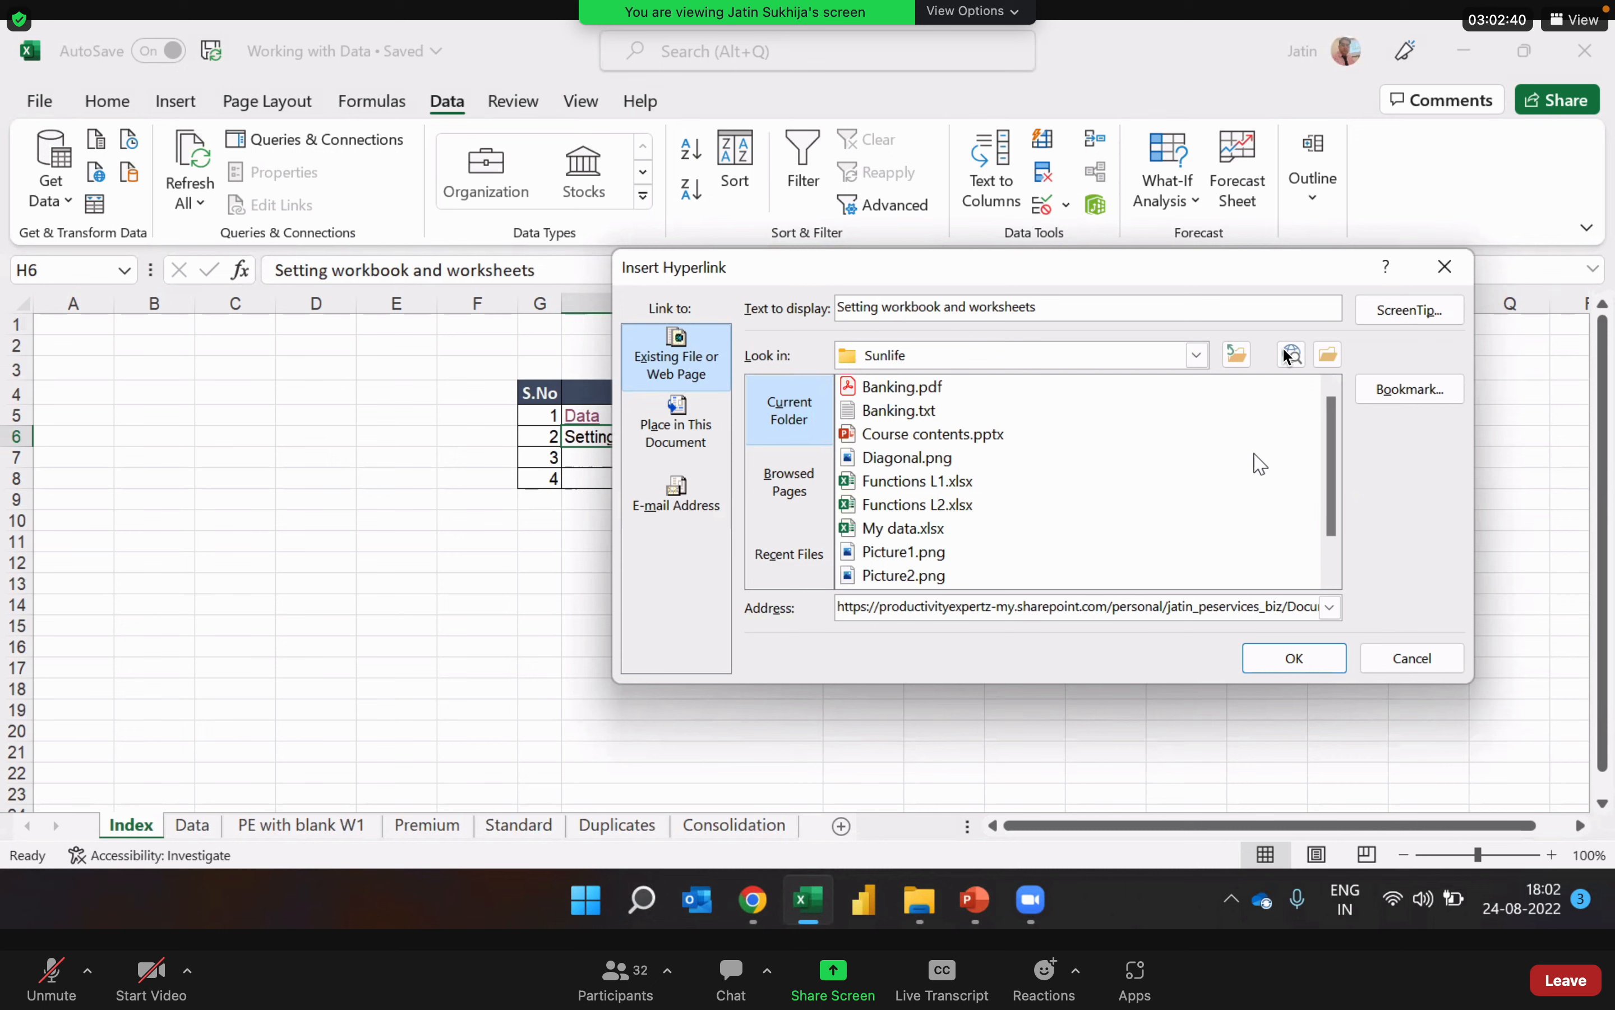
pyautogui.scroll(-1, 1332, 476)
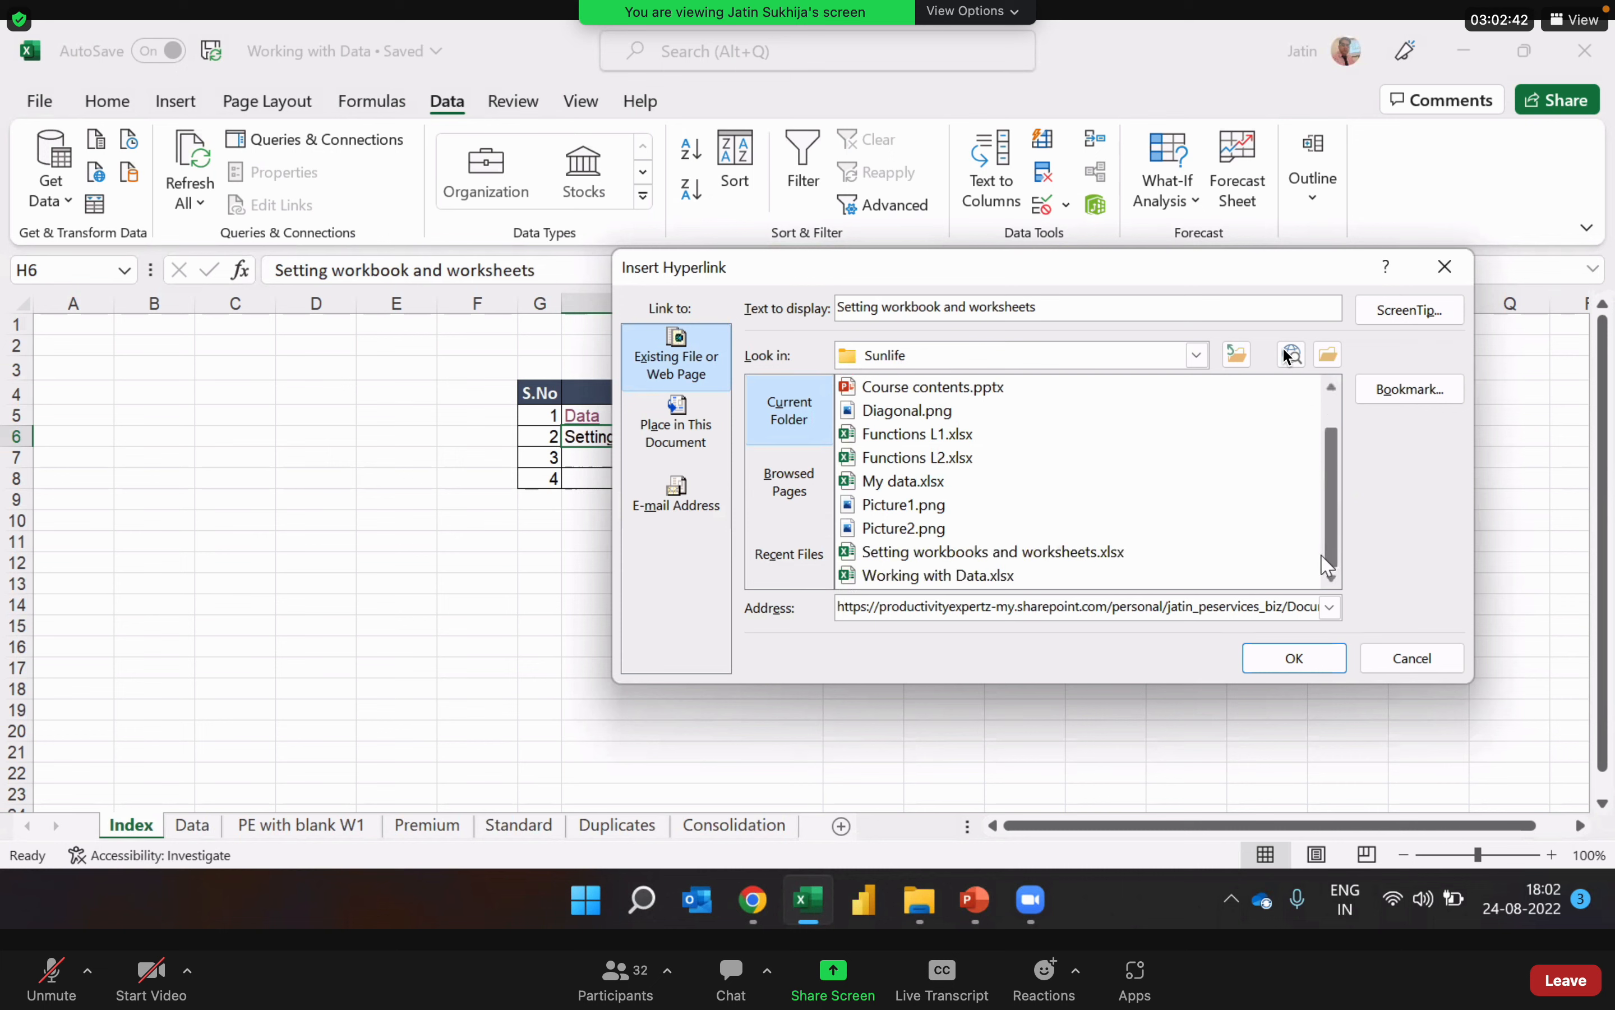
pyautogui.click(1120, 554)
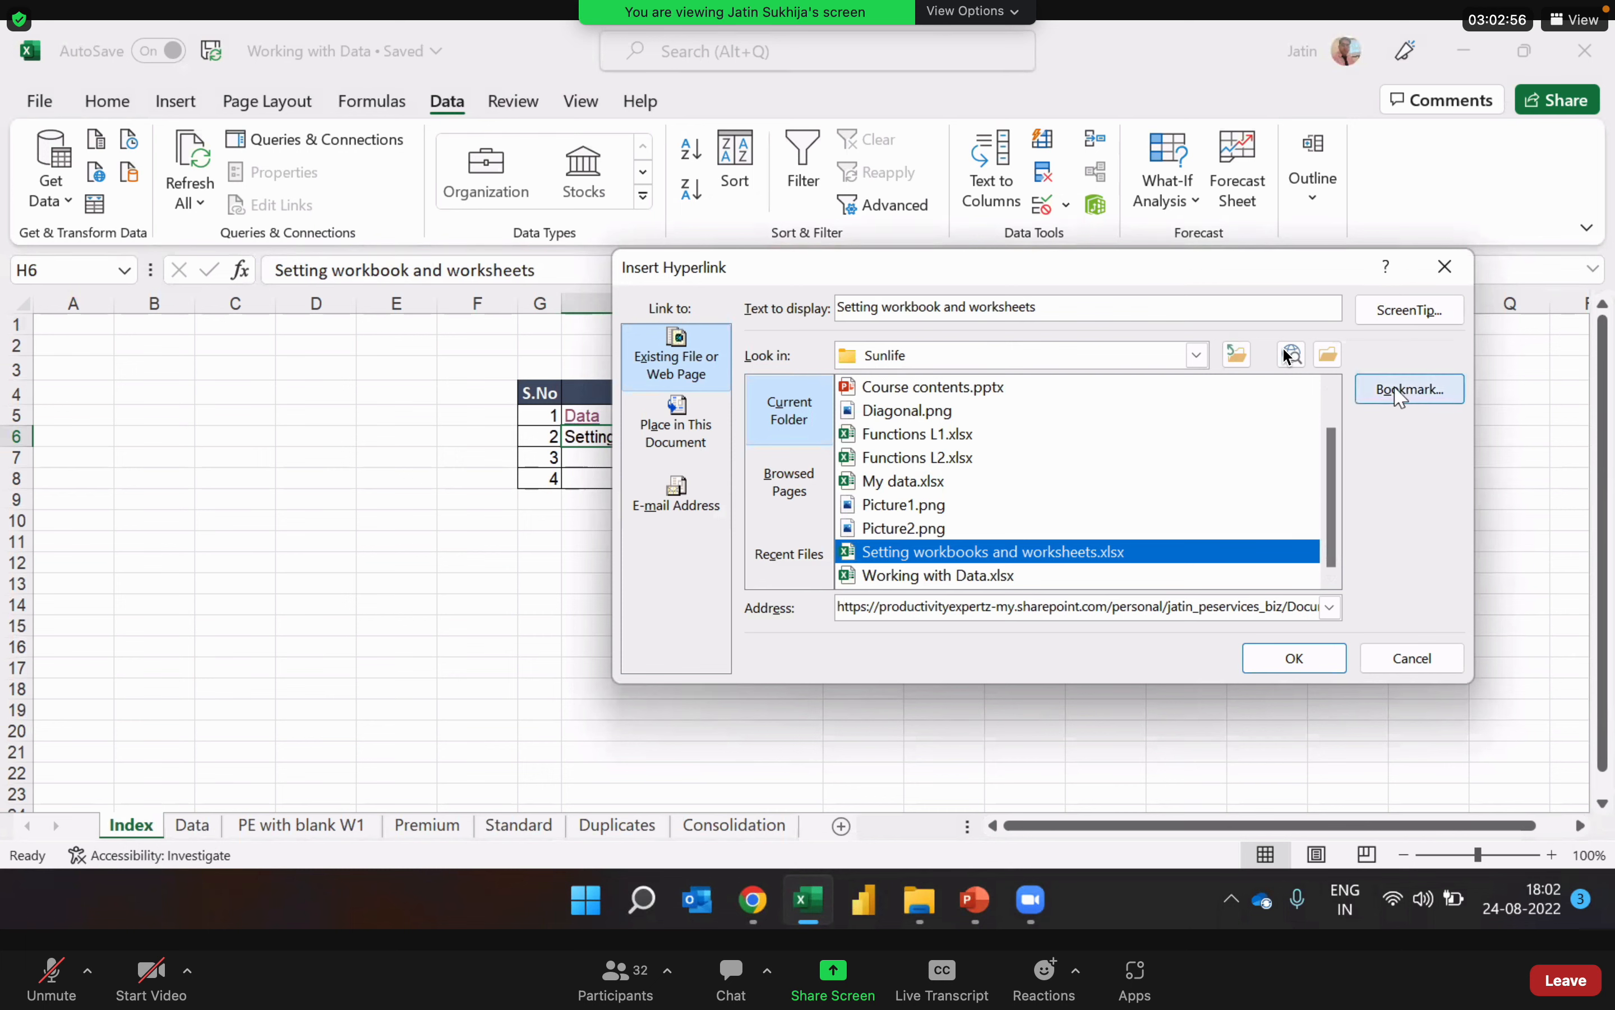
# Step: Bookmark the link to cell A1 of the Banking sheet in the chosen workbook
pyautogui.click(1426, 394)
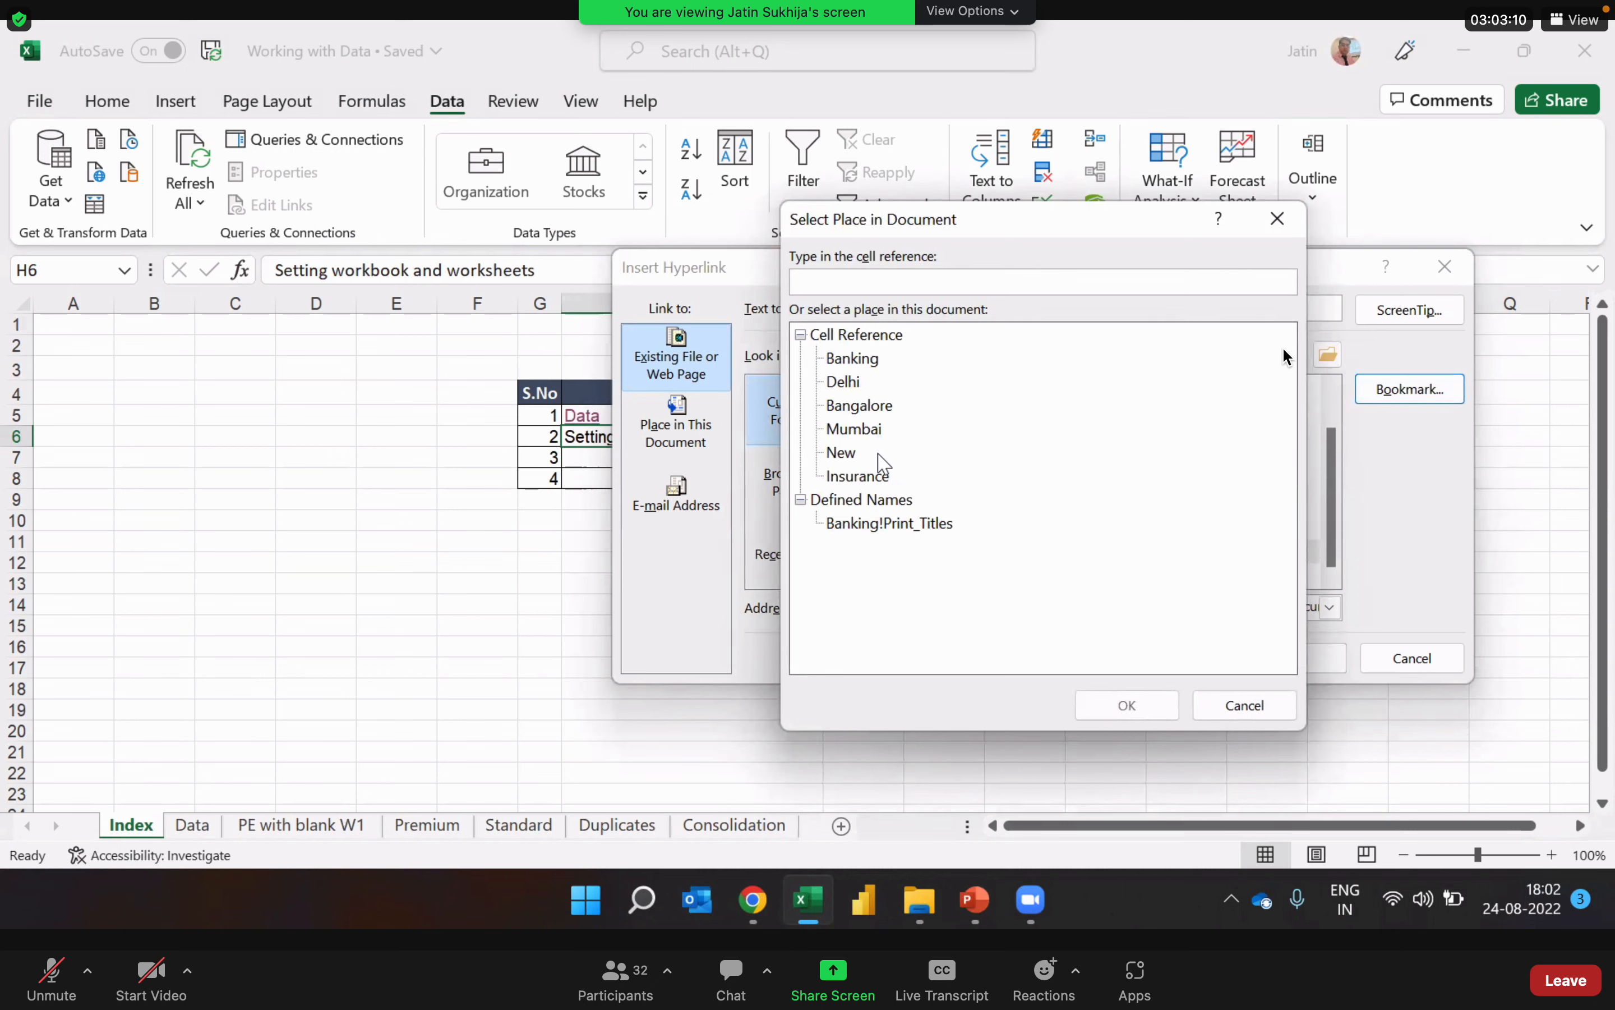
pyautogui.click(854, 359)
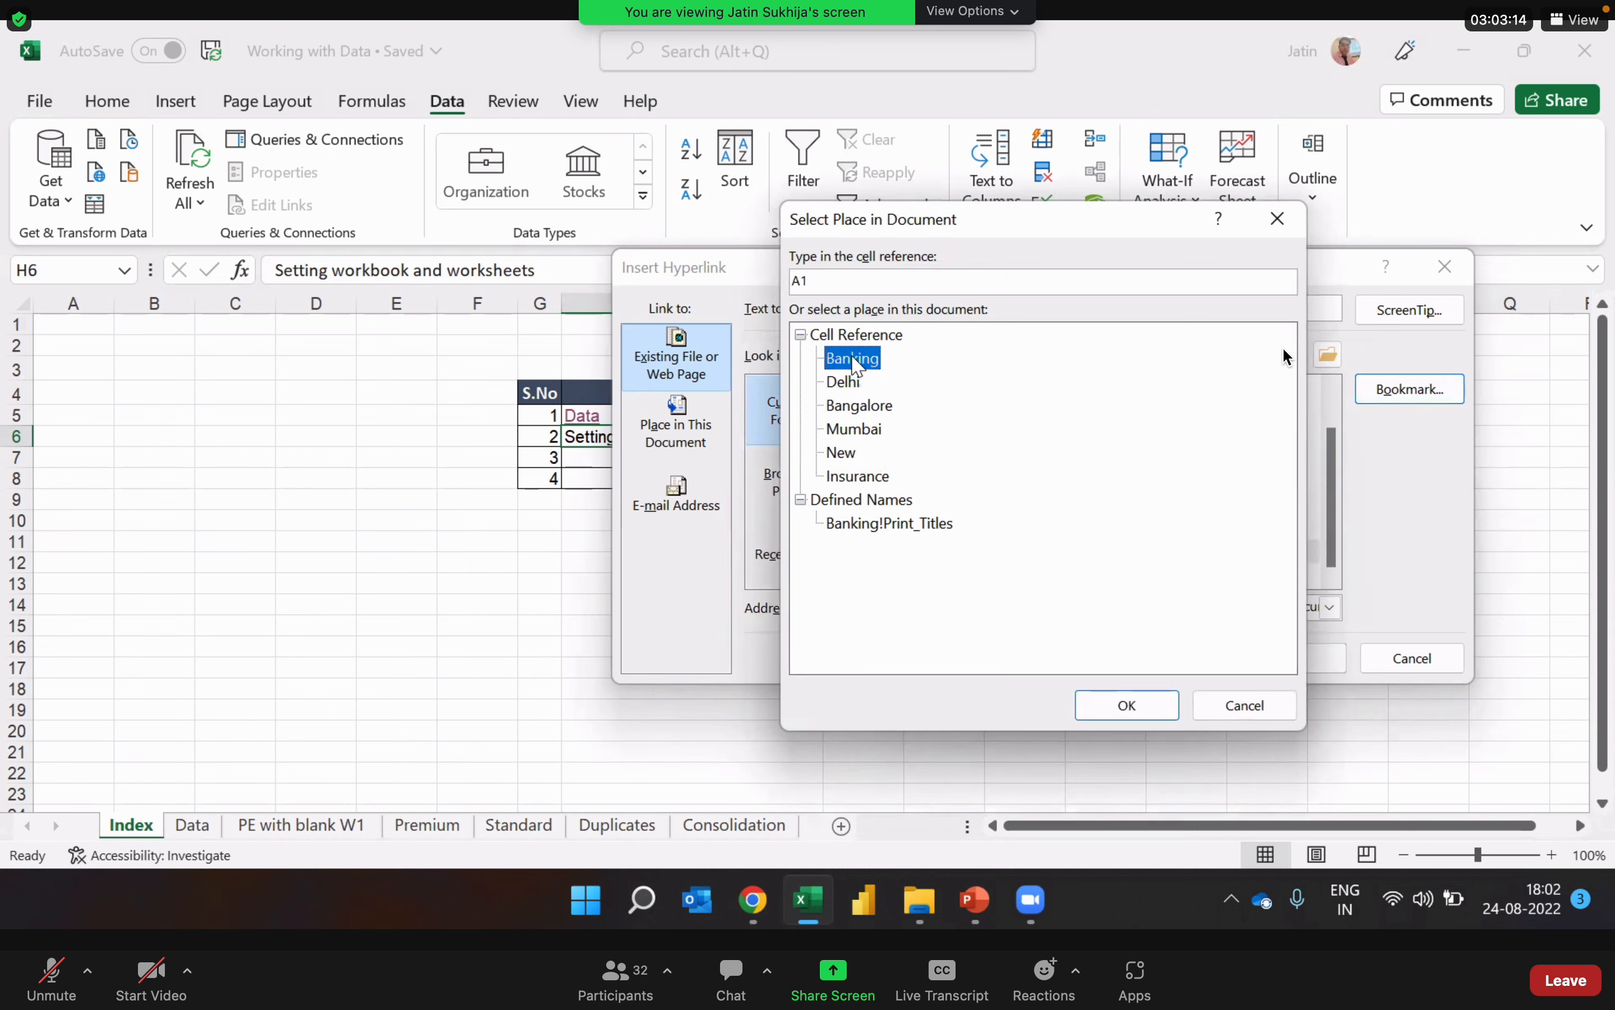
pyautogui.click(855, 283)
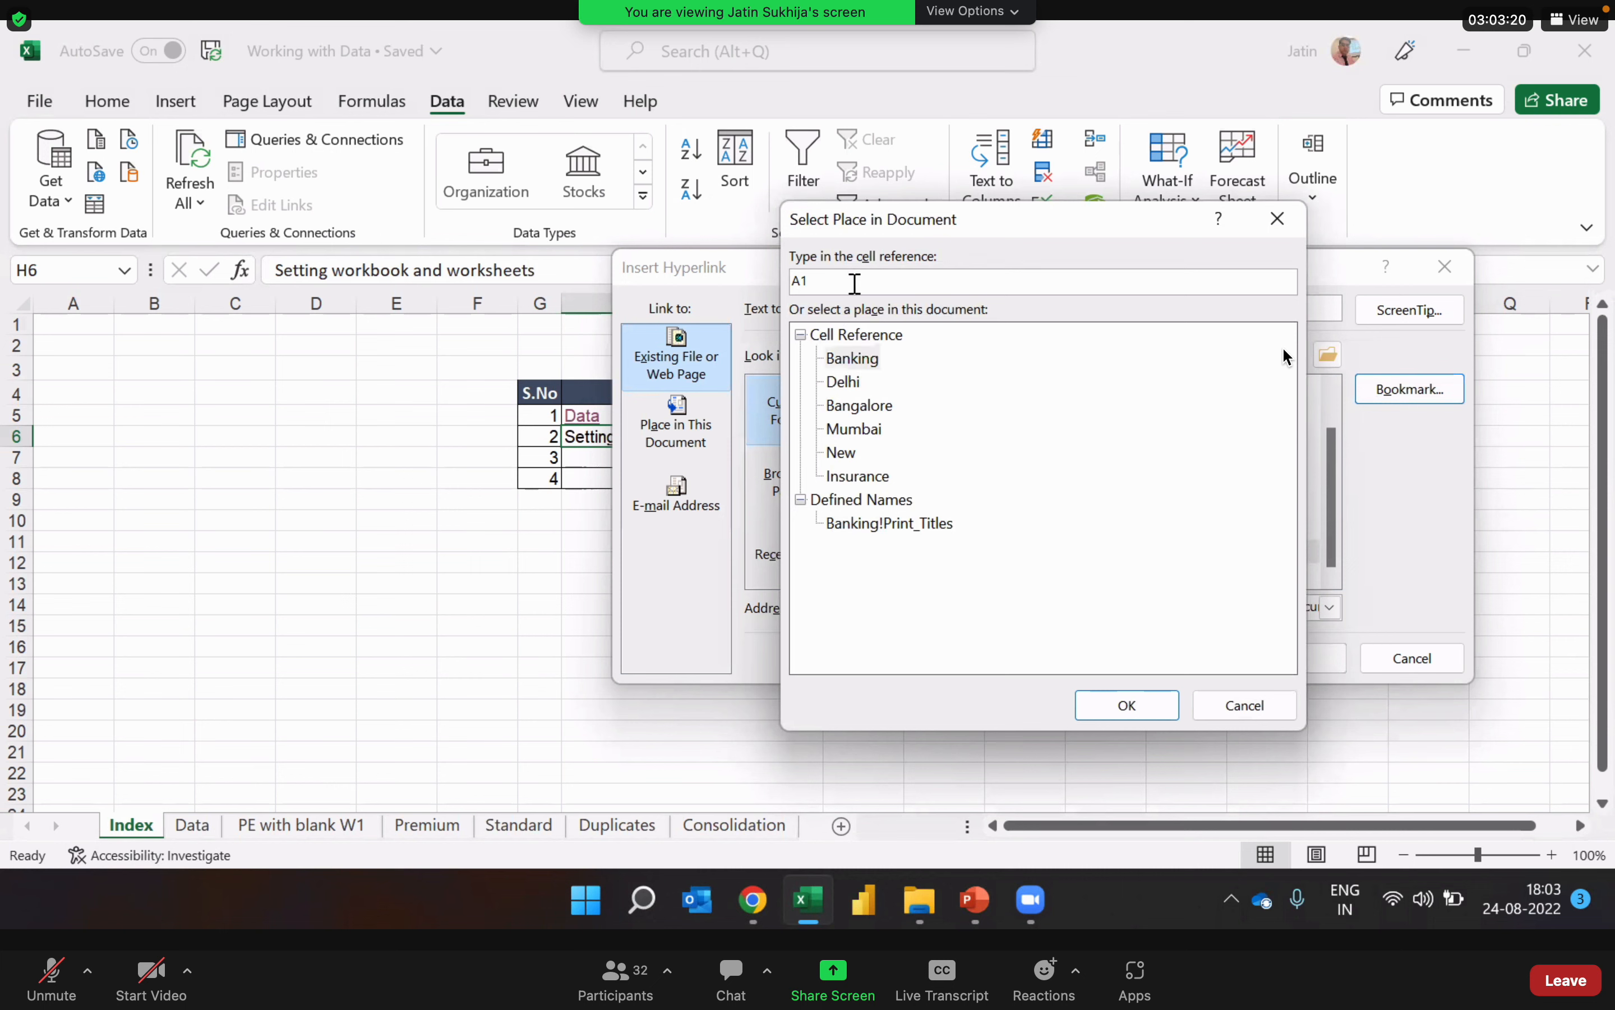
pyautogui.click(857, 361)
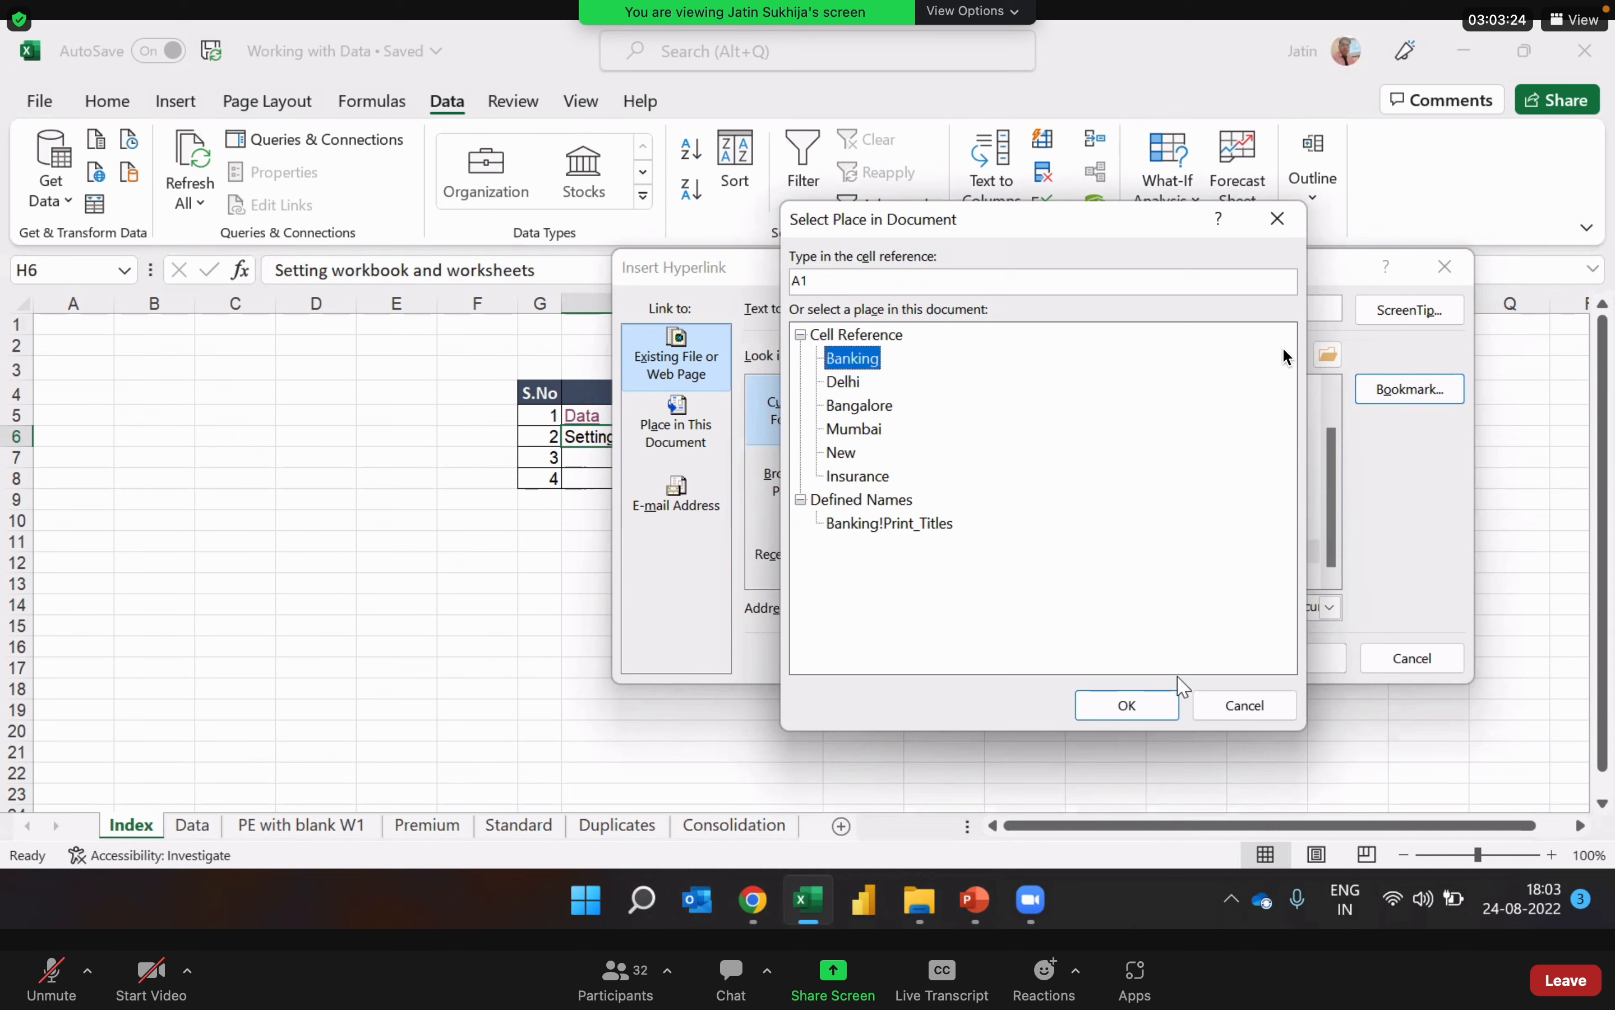
pyautogui.click(1137, 707)
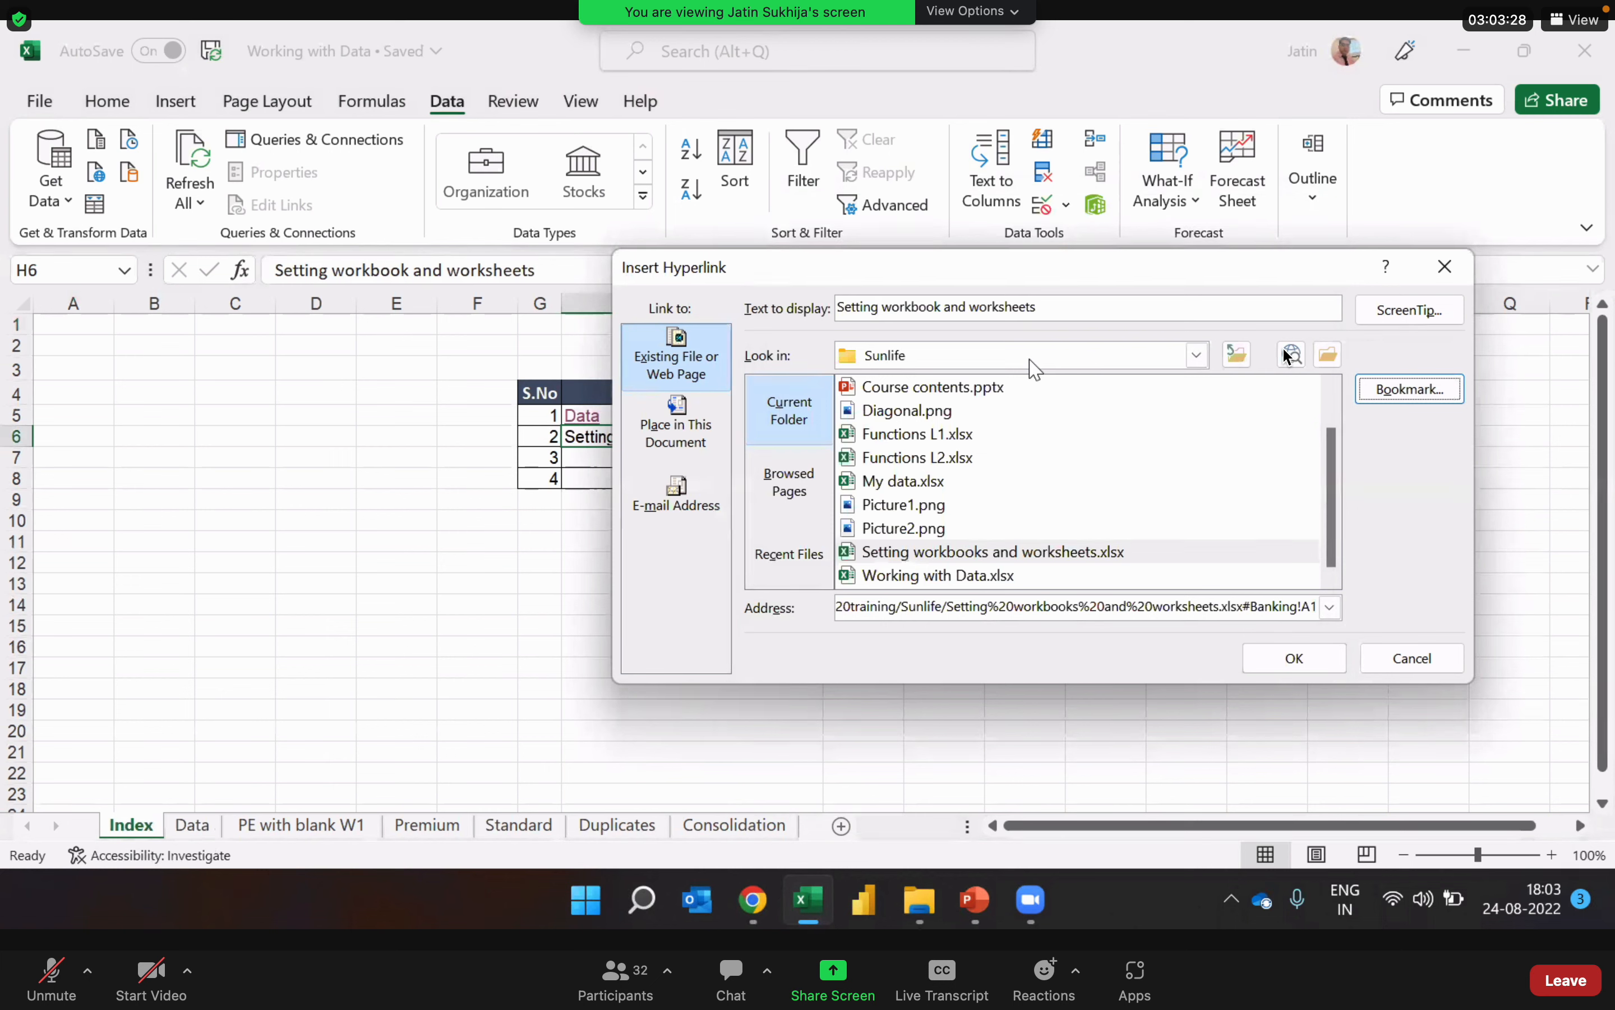
# Step: Review the link type and bookmark, insert the hyperlink in H6, and deselect the cell
pyautogui.click(696, 405)
pyautogui.click(693, 423)
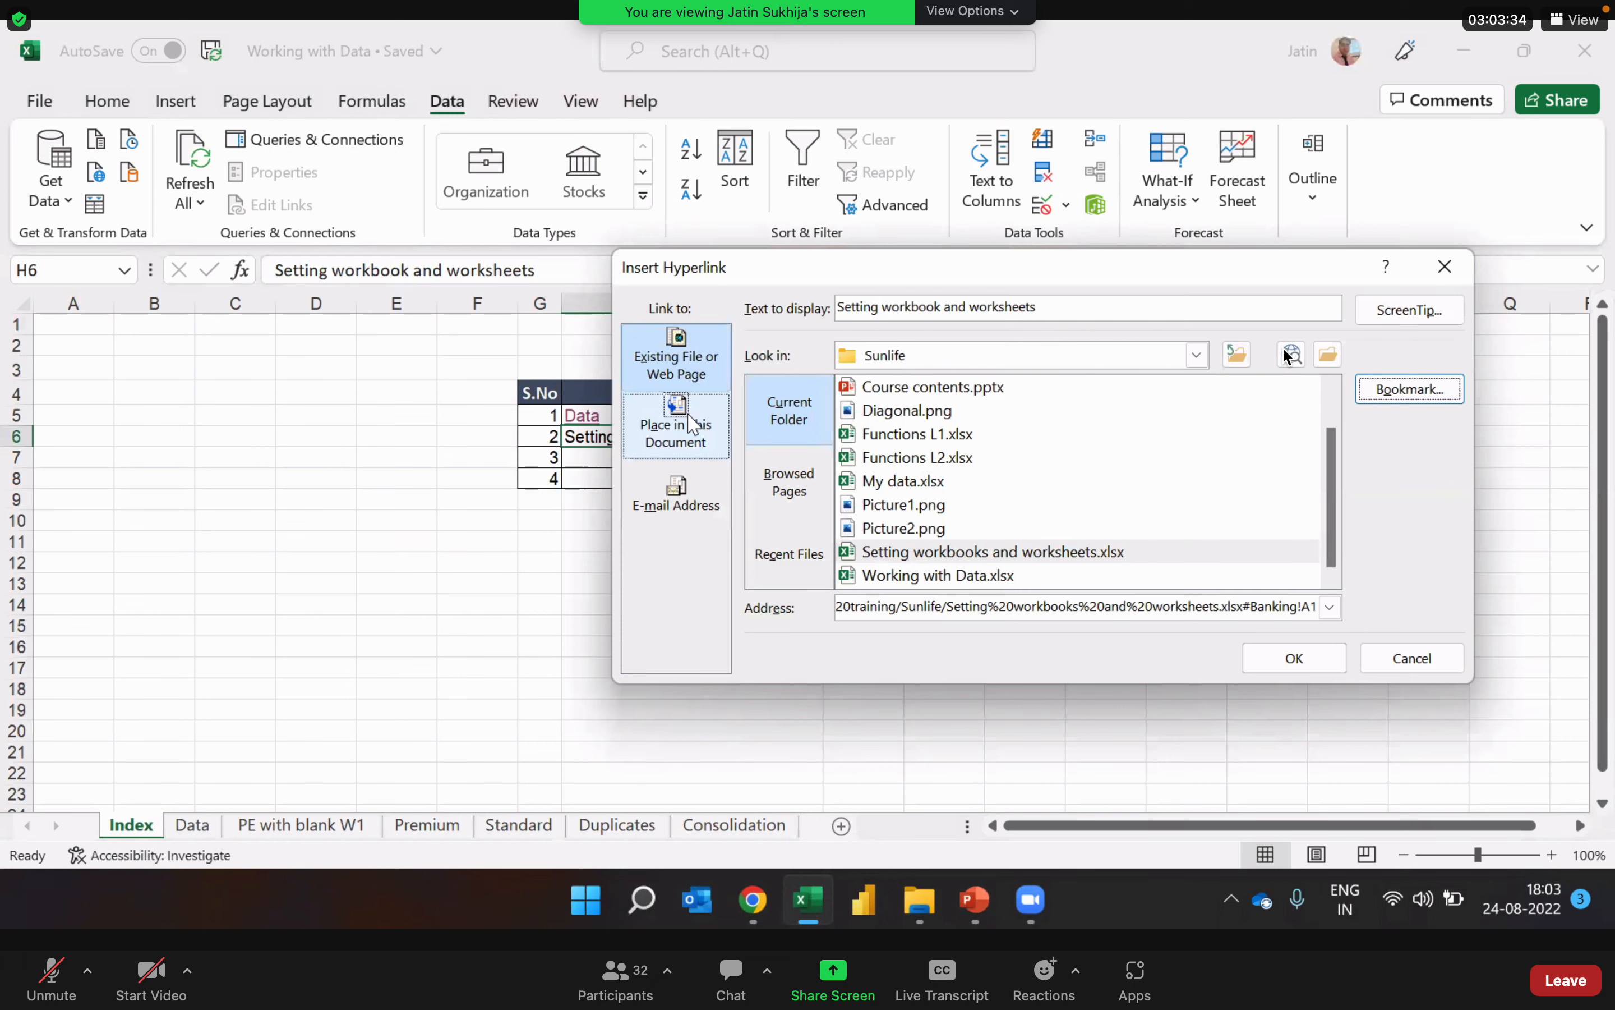
pyautogui.click(702, 371)
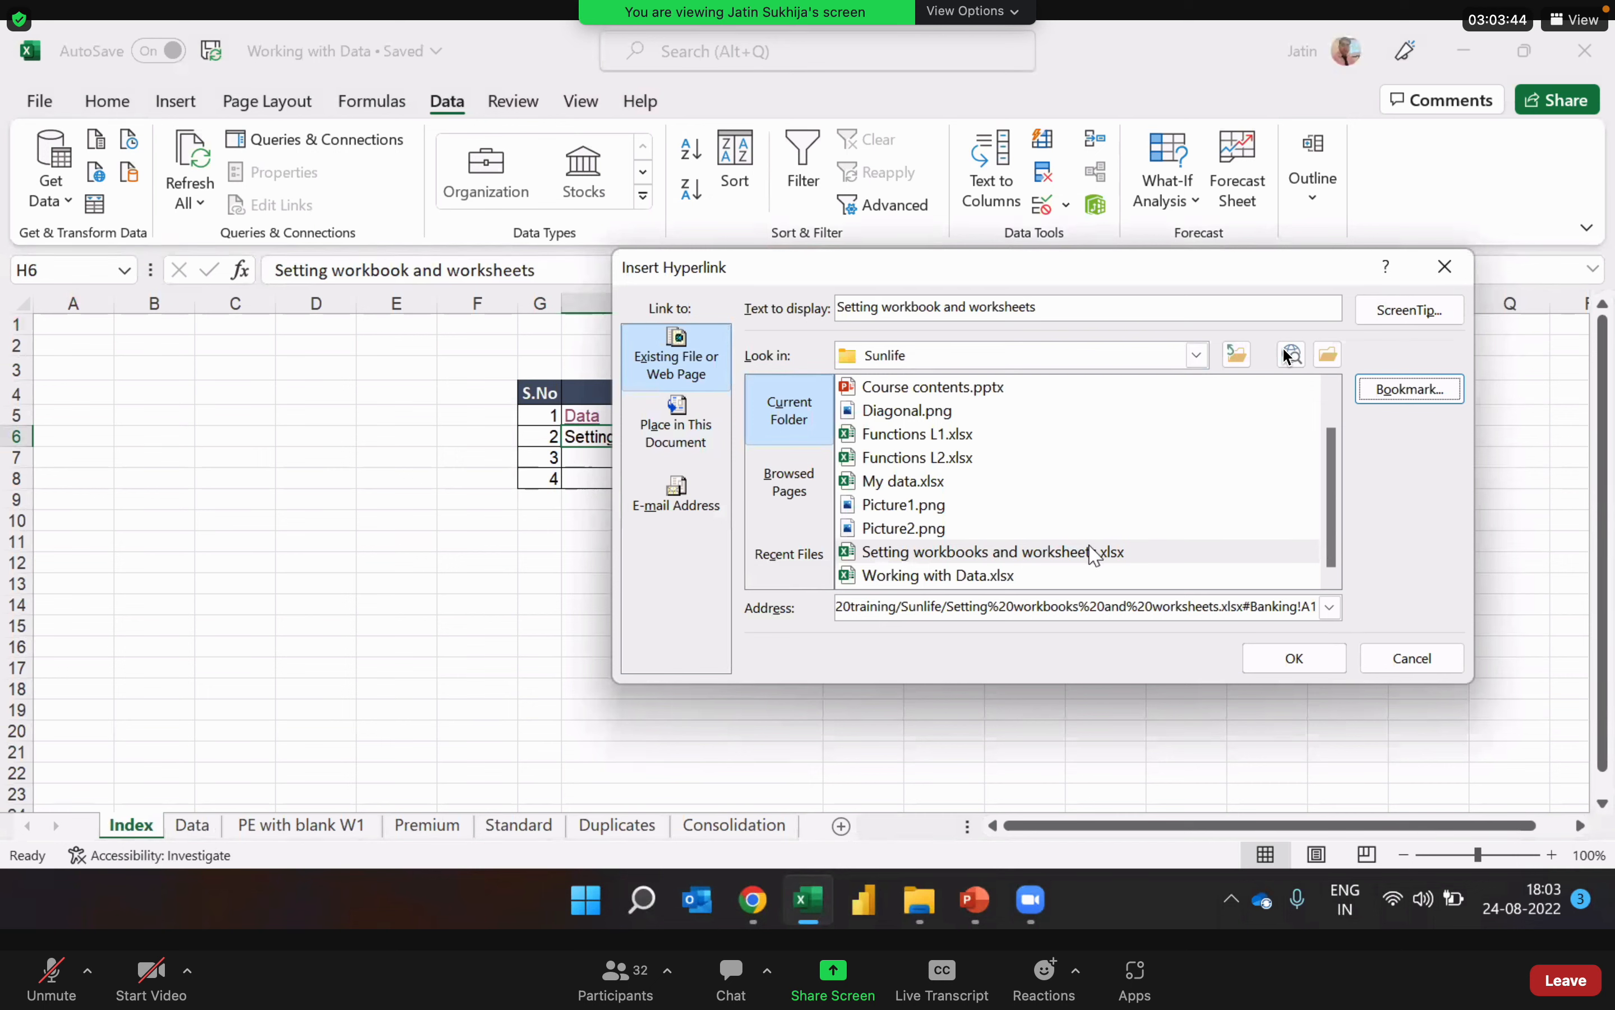
pyautogui.click(1411, 388)
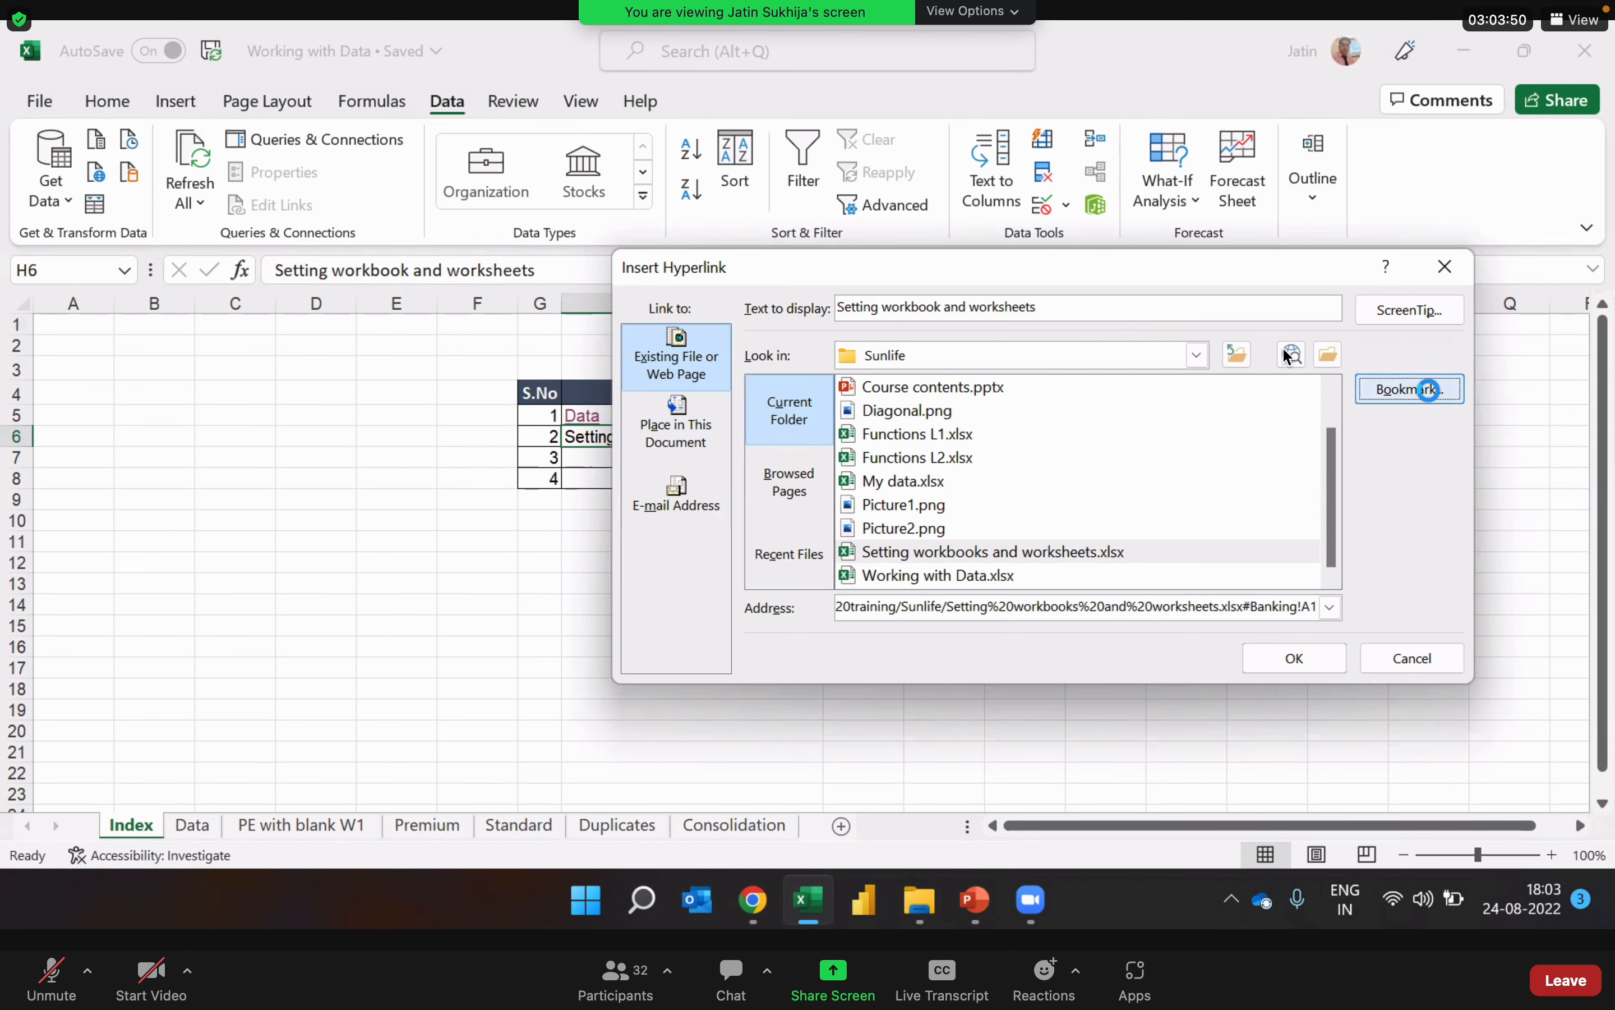
pyautogui.click(1128, 703)
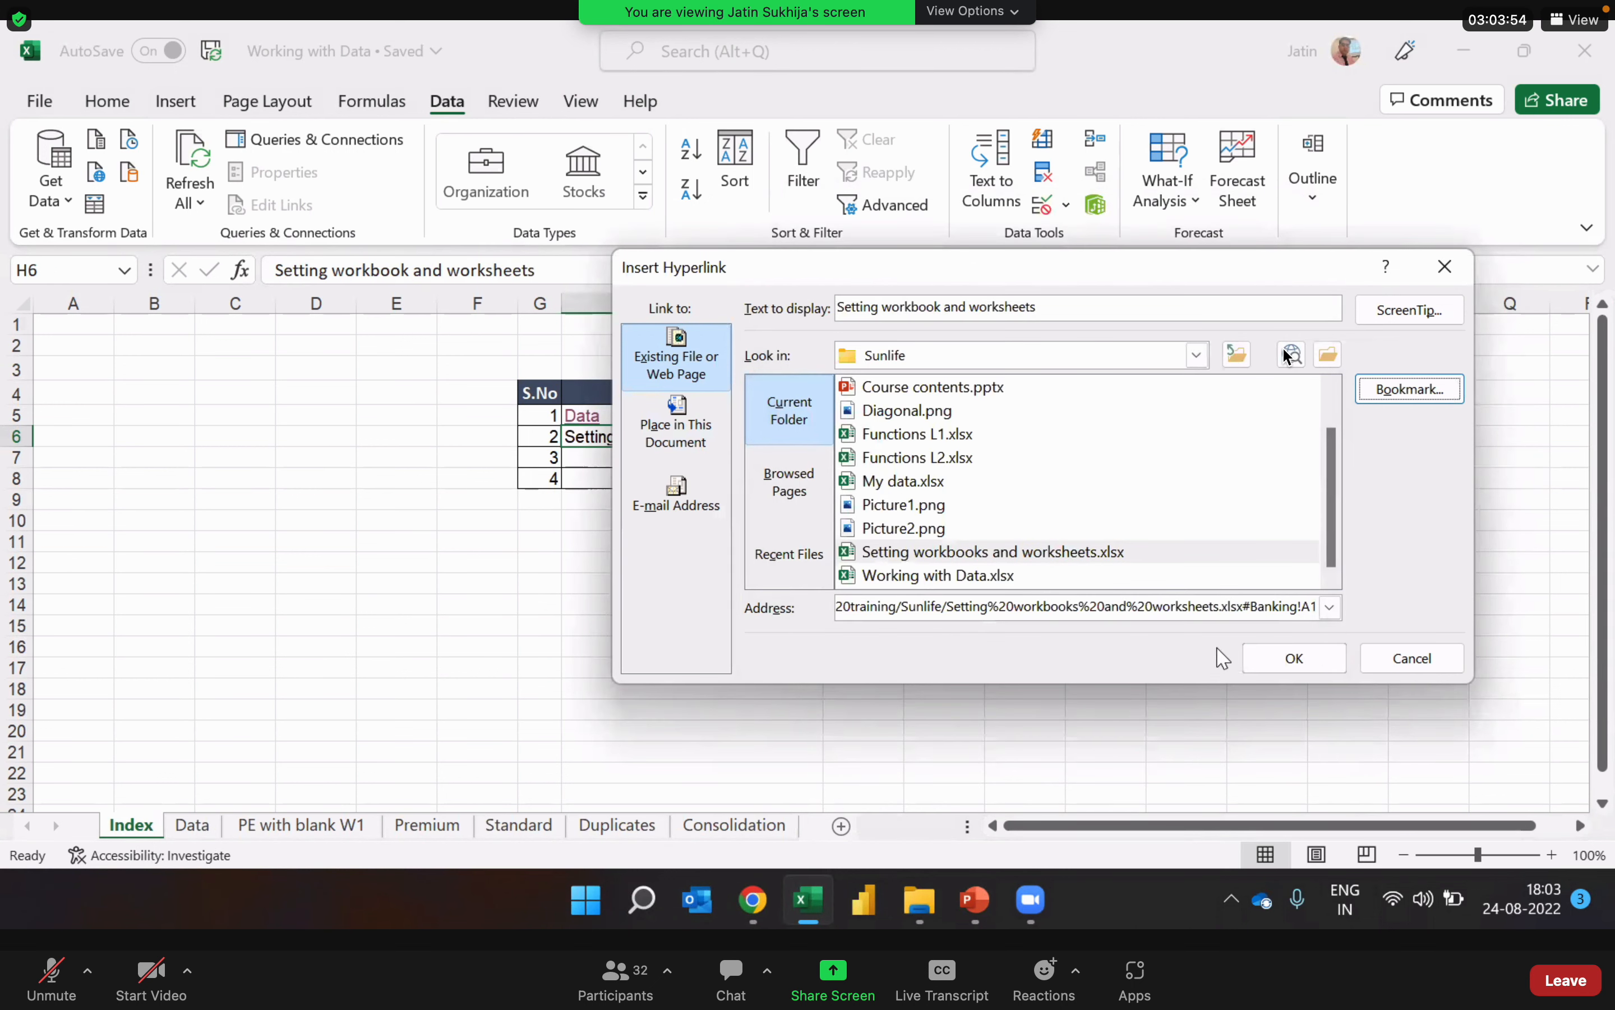
pyautogui.click(1292, 659)
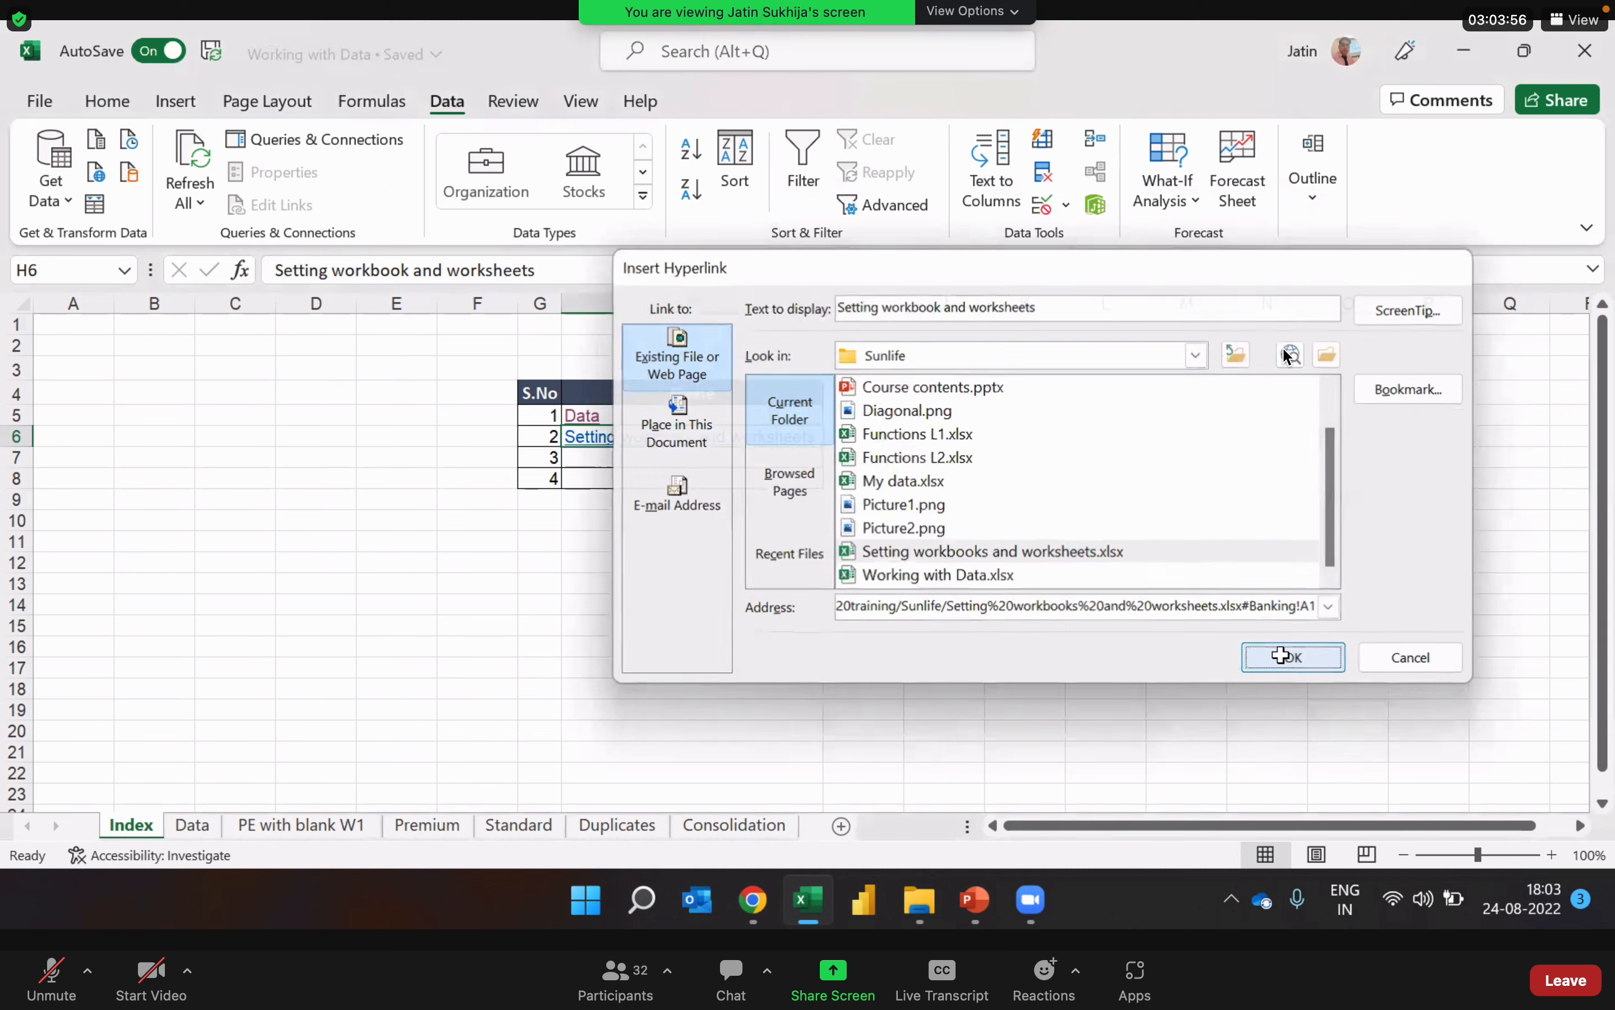
pyautogui.click(962, 610)
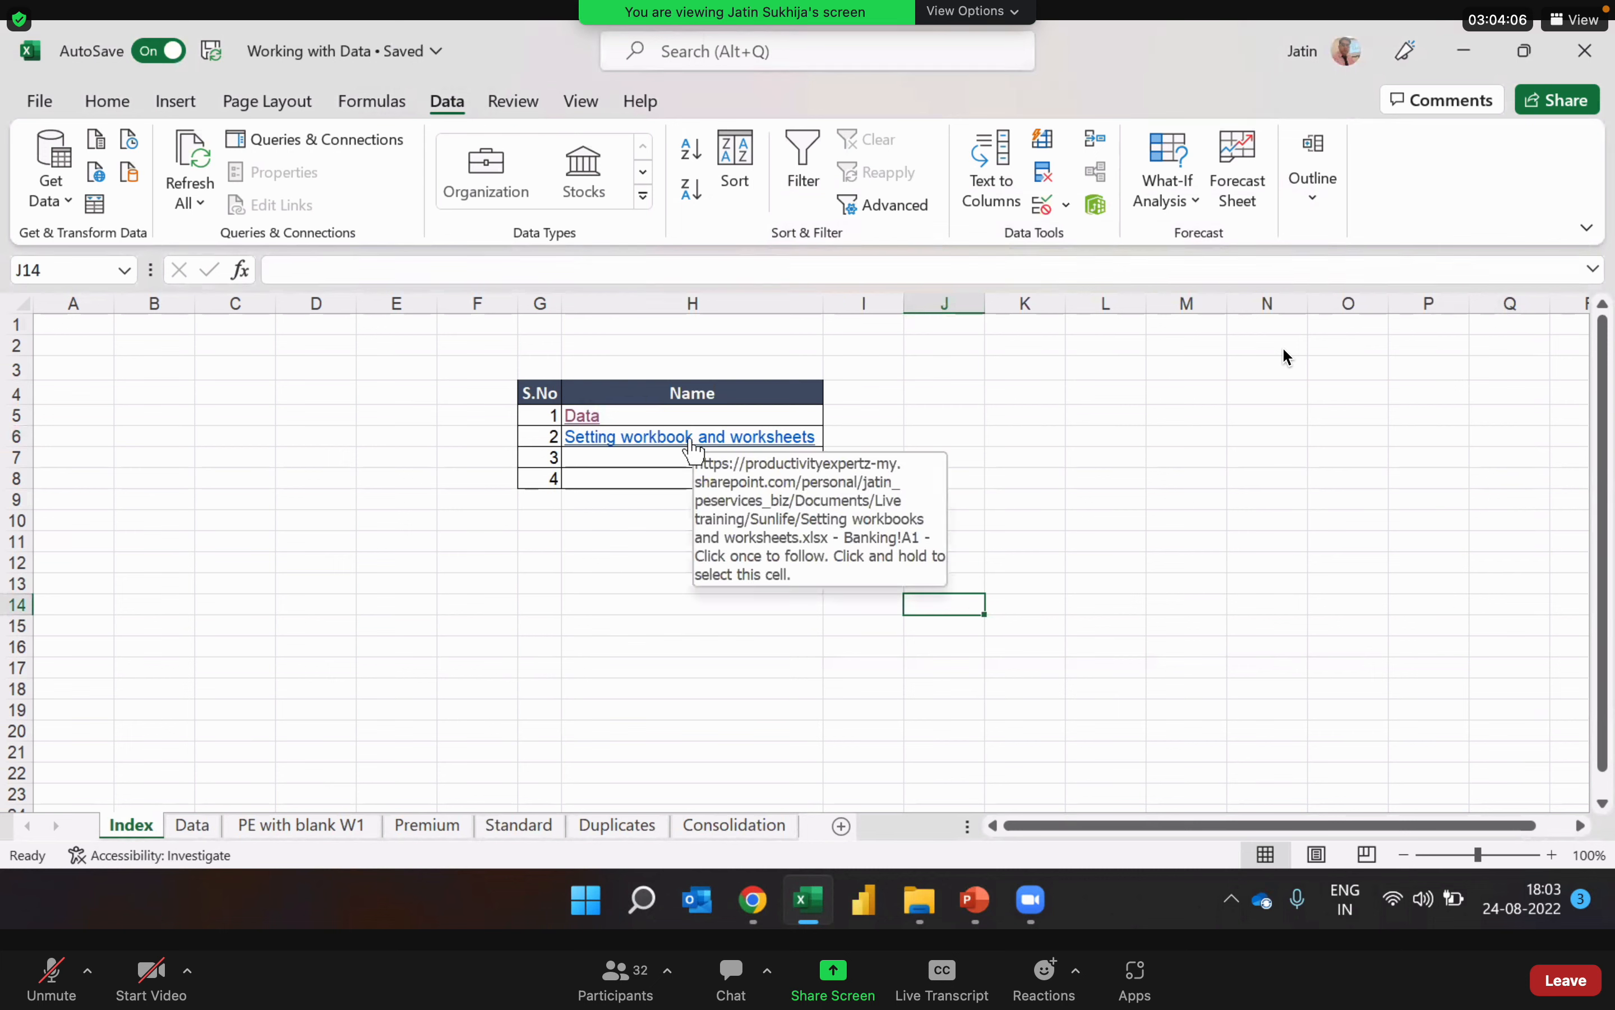
# Step: Test the H6 link by opening the linked workbook, close that workbook, and select cell H7 on the Index sheet
pyautogui.click(656, 444)
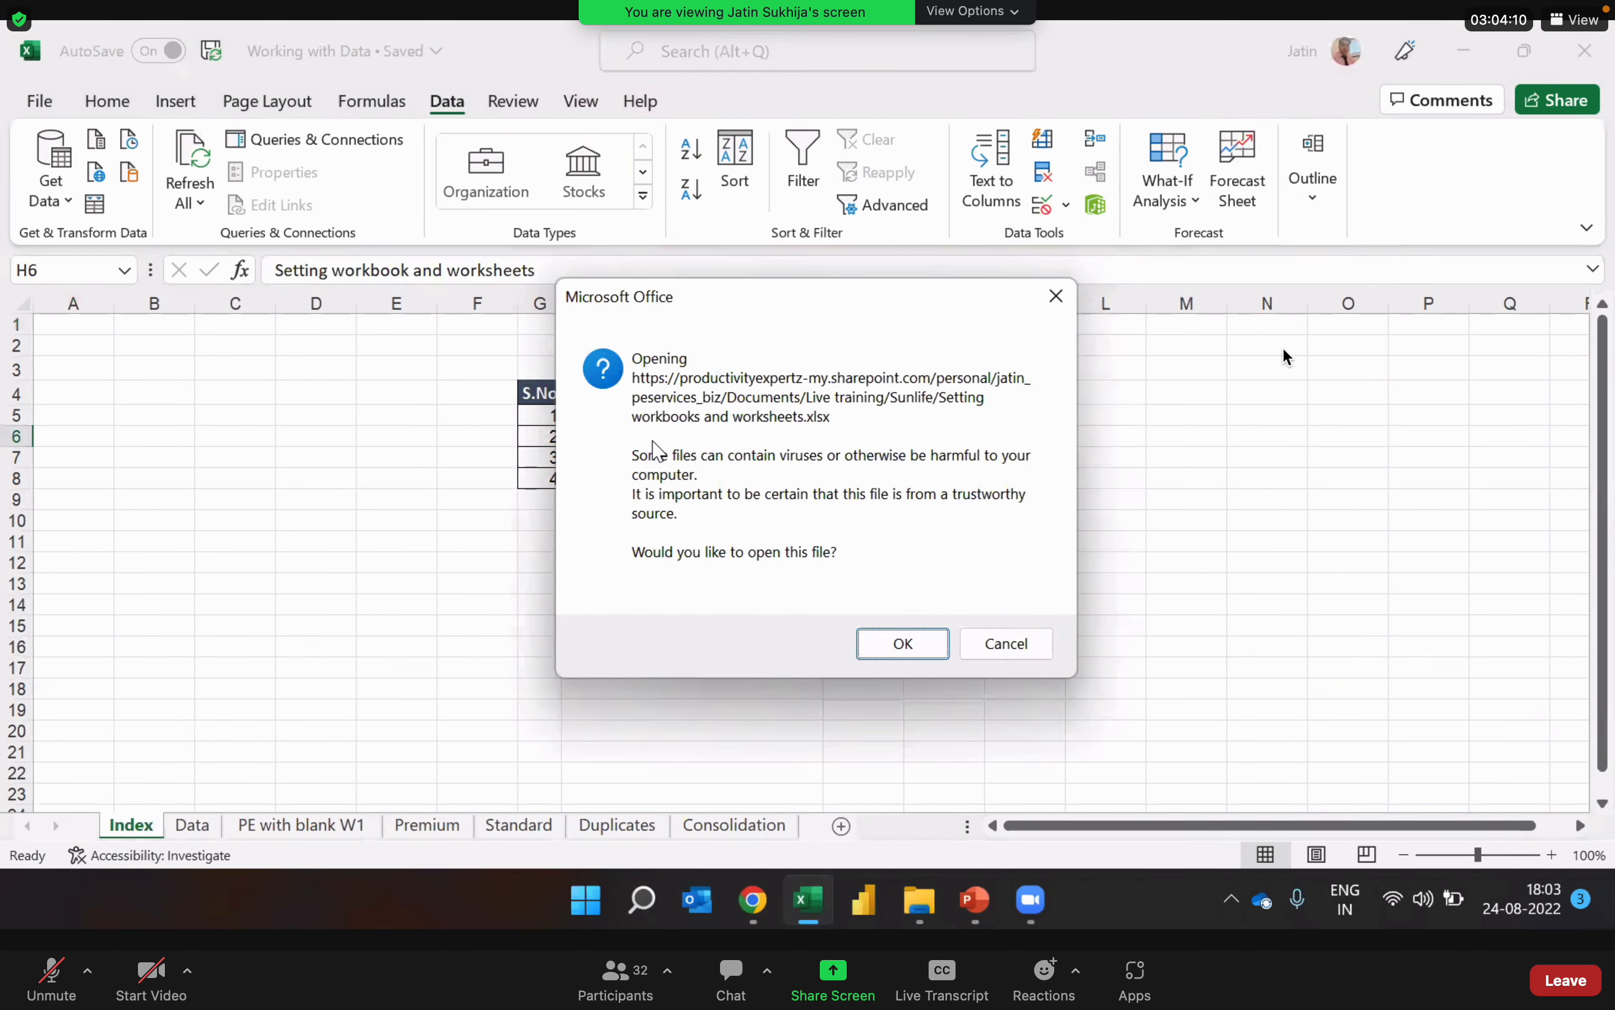
pyautogui.click(903, 645)
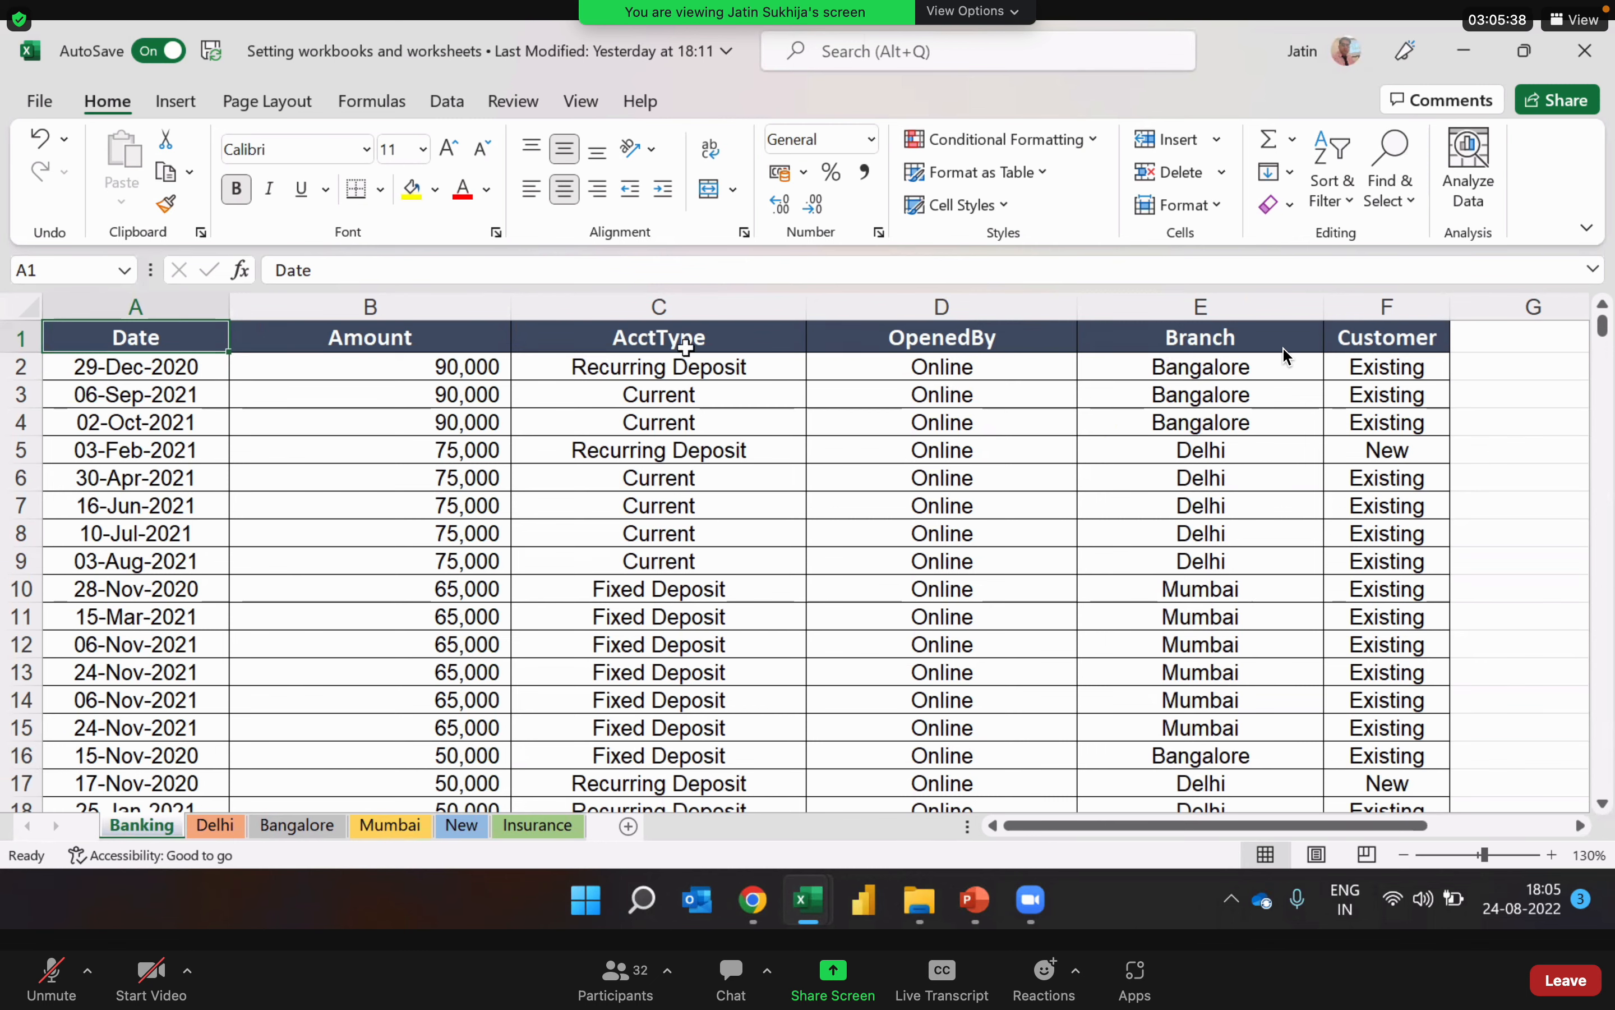
pyautogui.click(1599, 69)
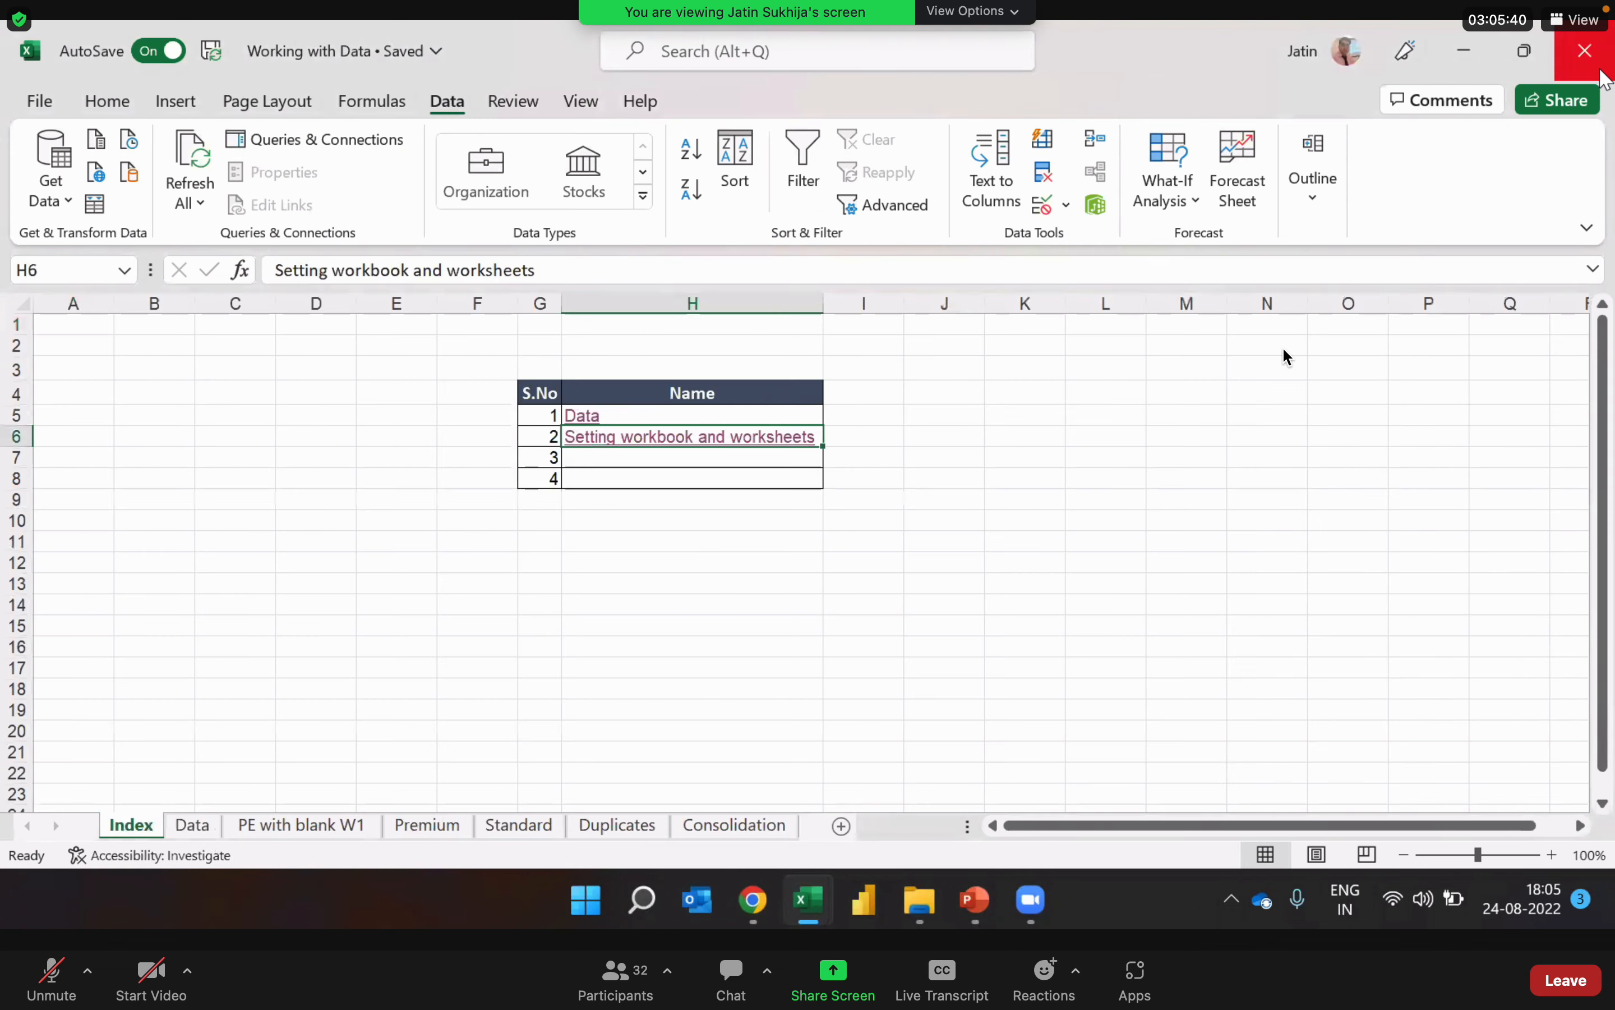
pyautogui.press('Up')
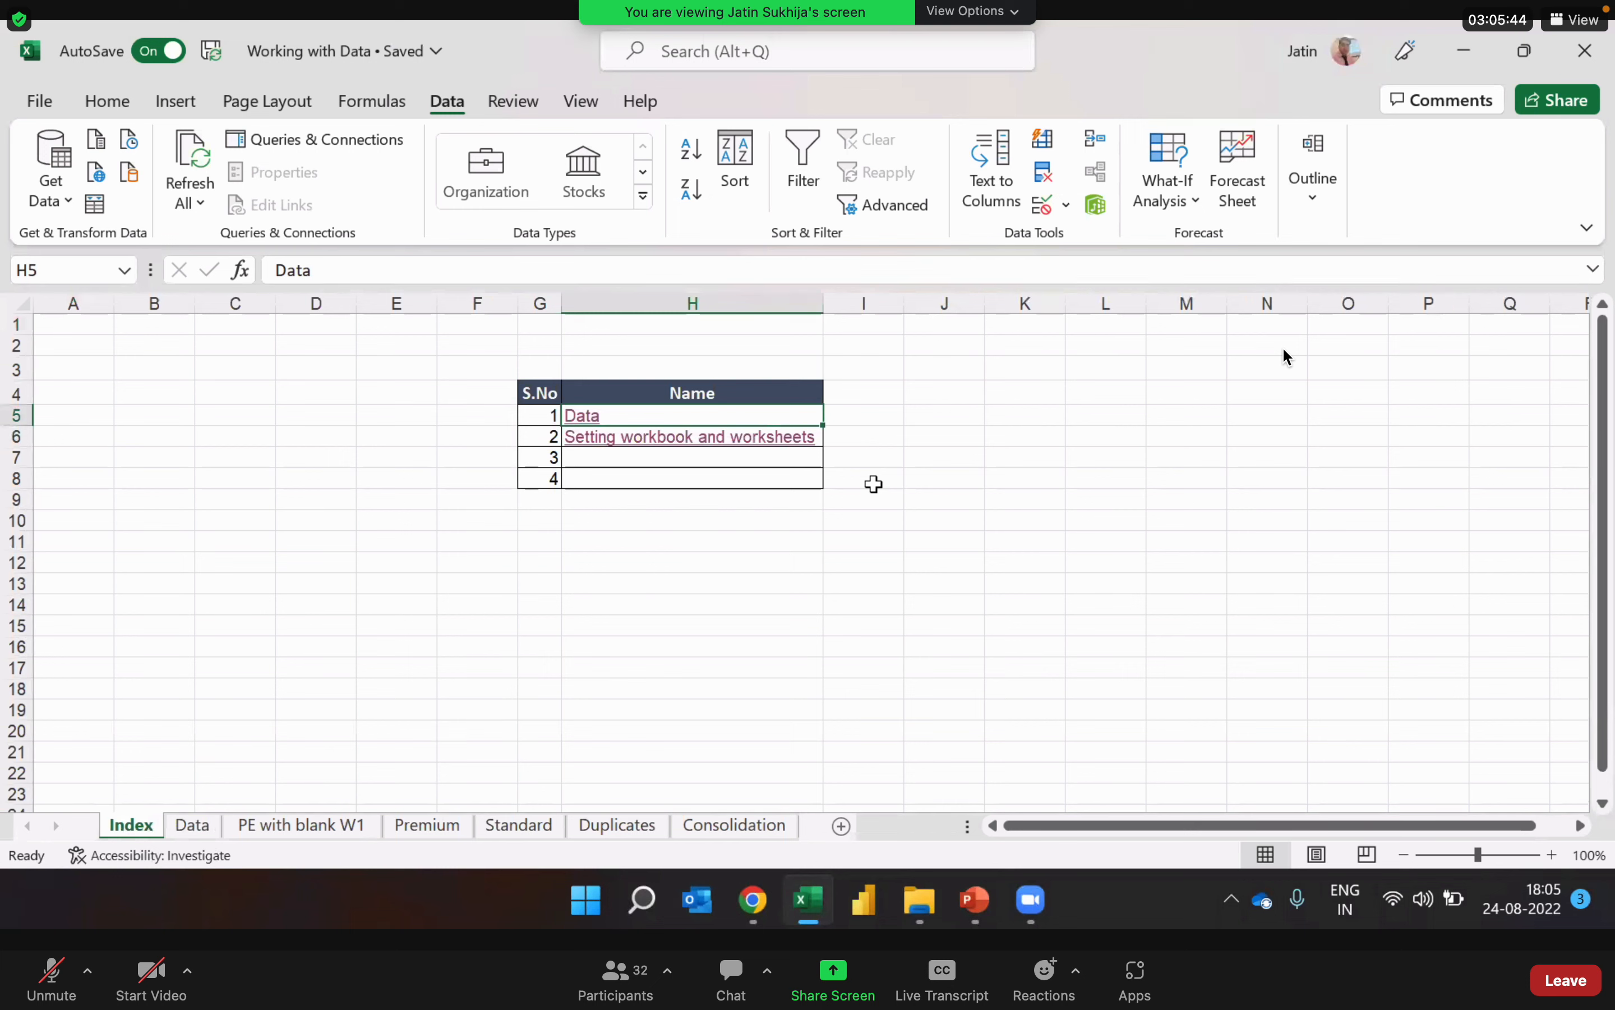
pyautogui.press('Down')
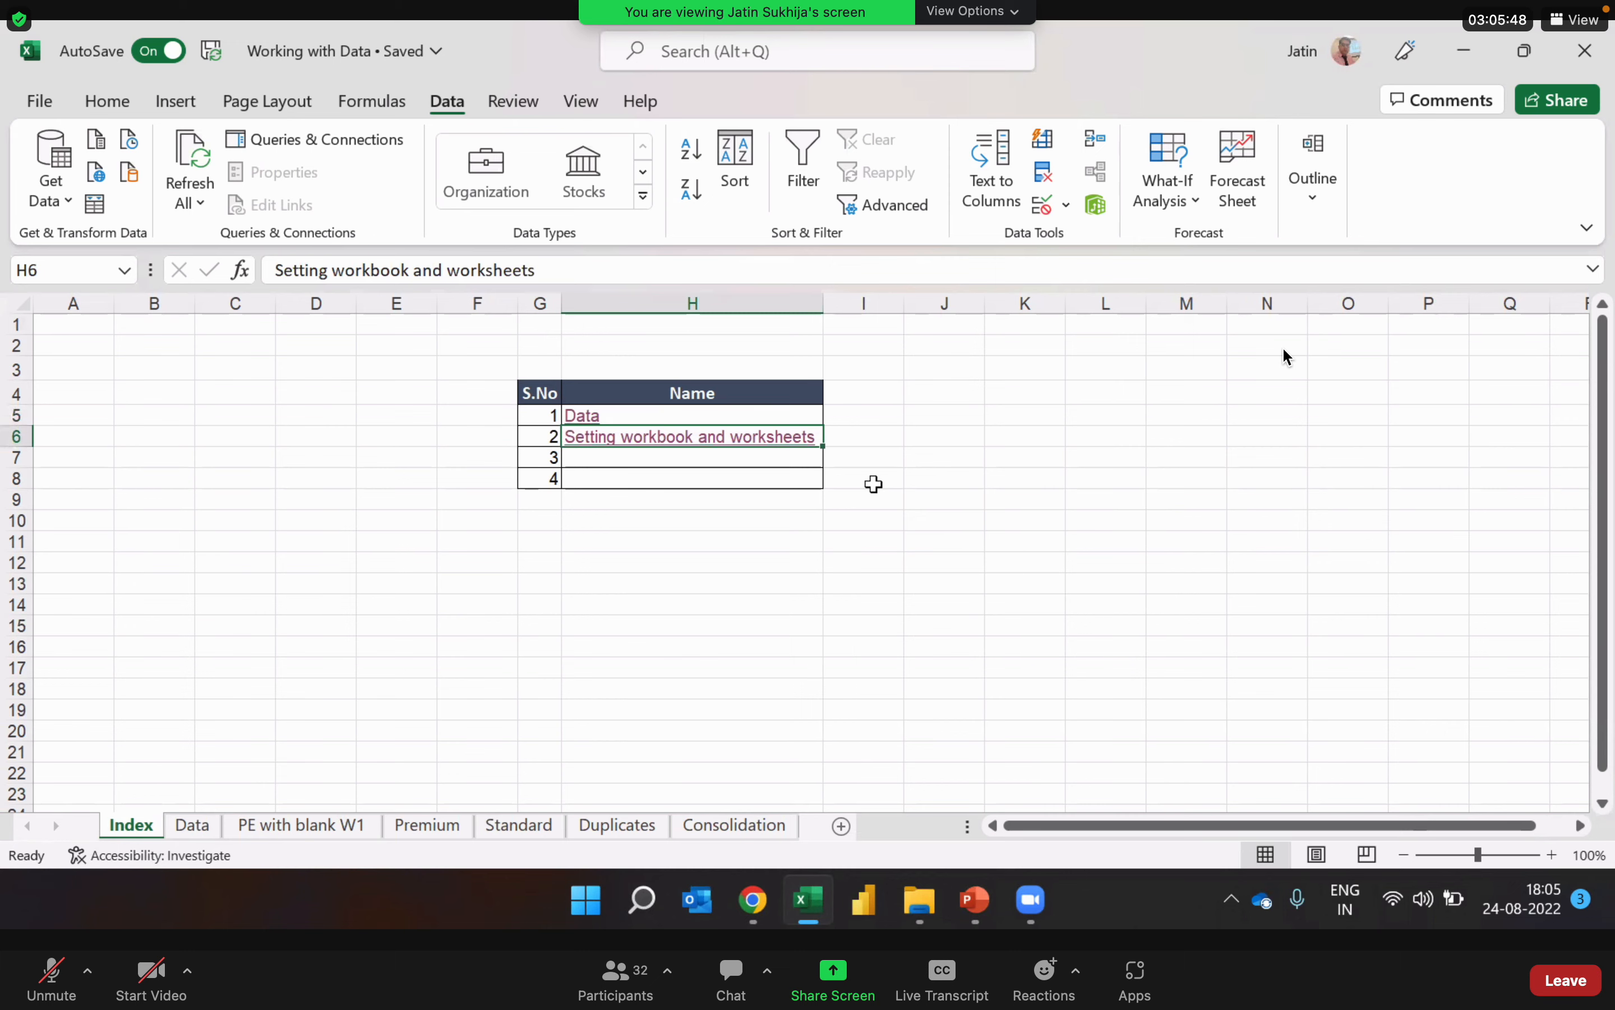
pyautogui.press('Down')
# Step: Switch to File Explorer and examine the Banking PDF and Banking text document in the Sunlife folder
pyautogui.hotkey('alt', 'Tab')
pyautogui.hotkey('alt', 'Tab')
pyautogui.hotkey('alt', 'Tab')
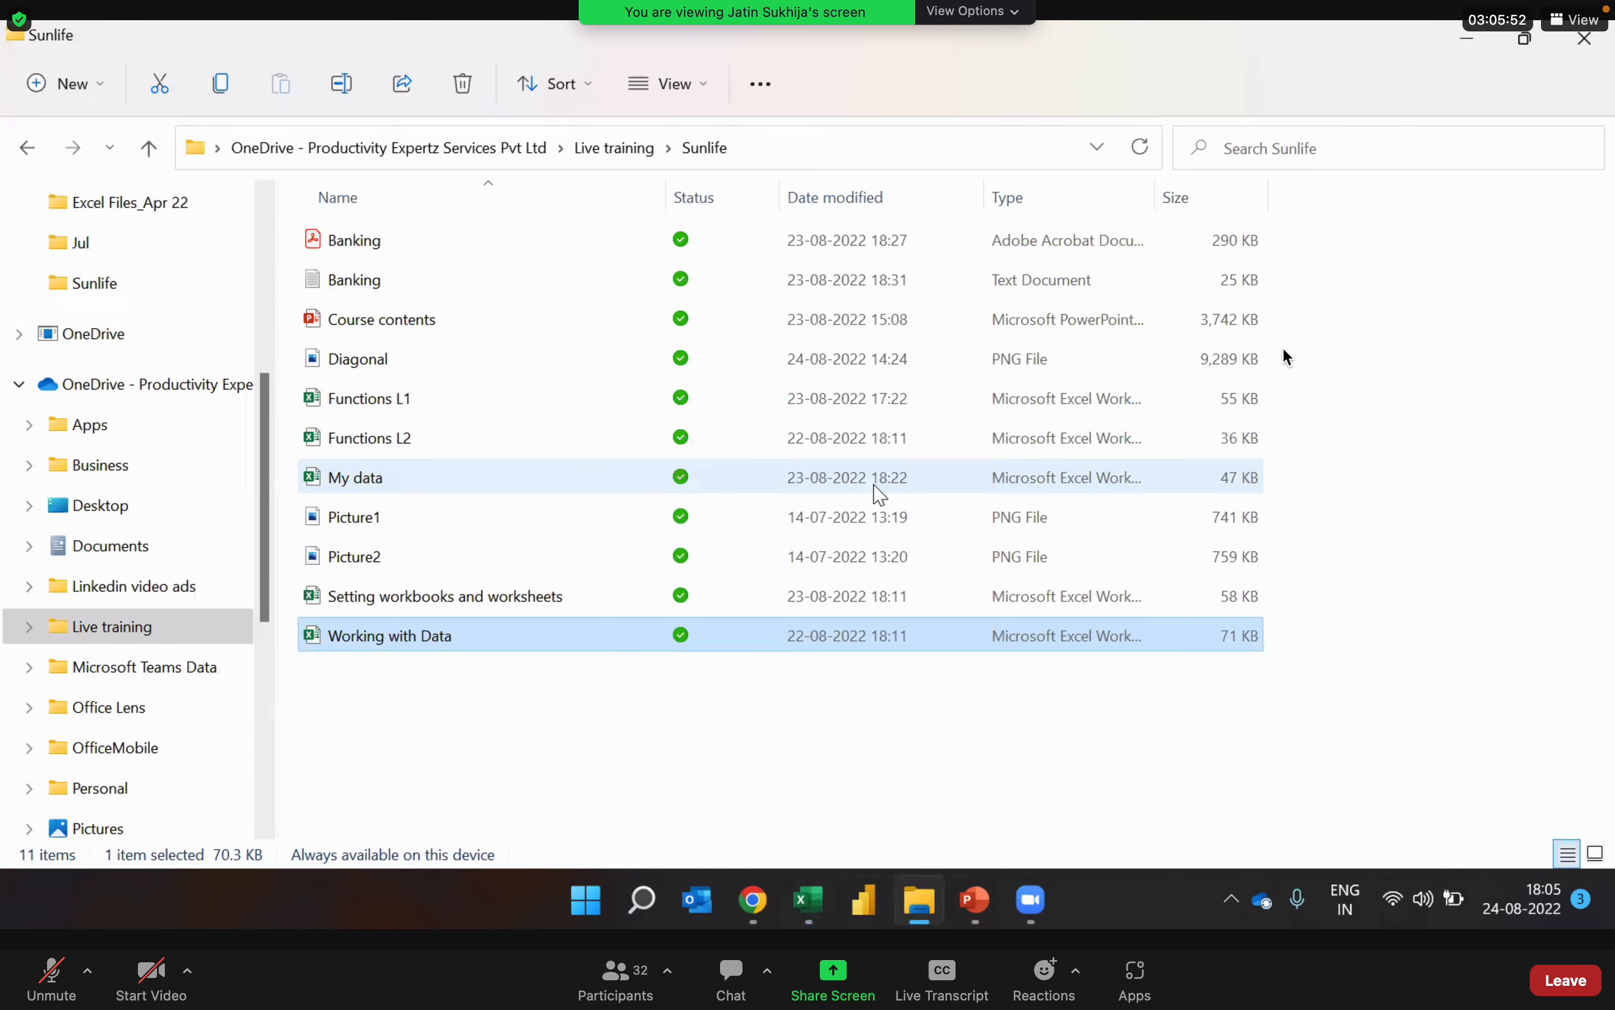
pyautogui.click(385, 249)
pyautogui.press('Down')
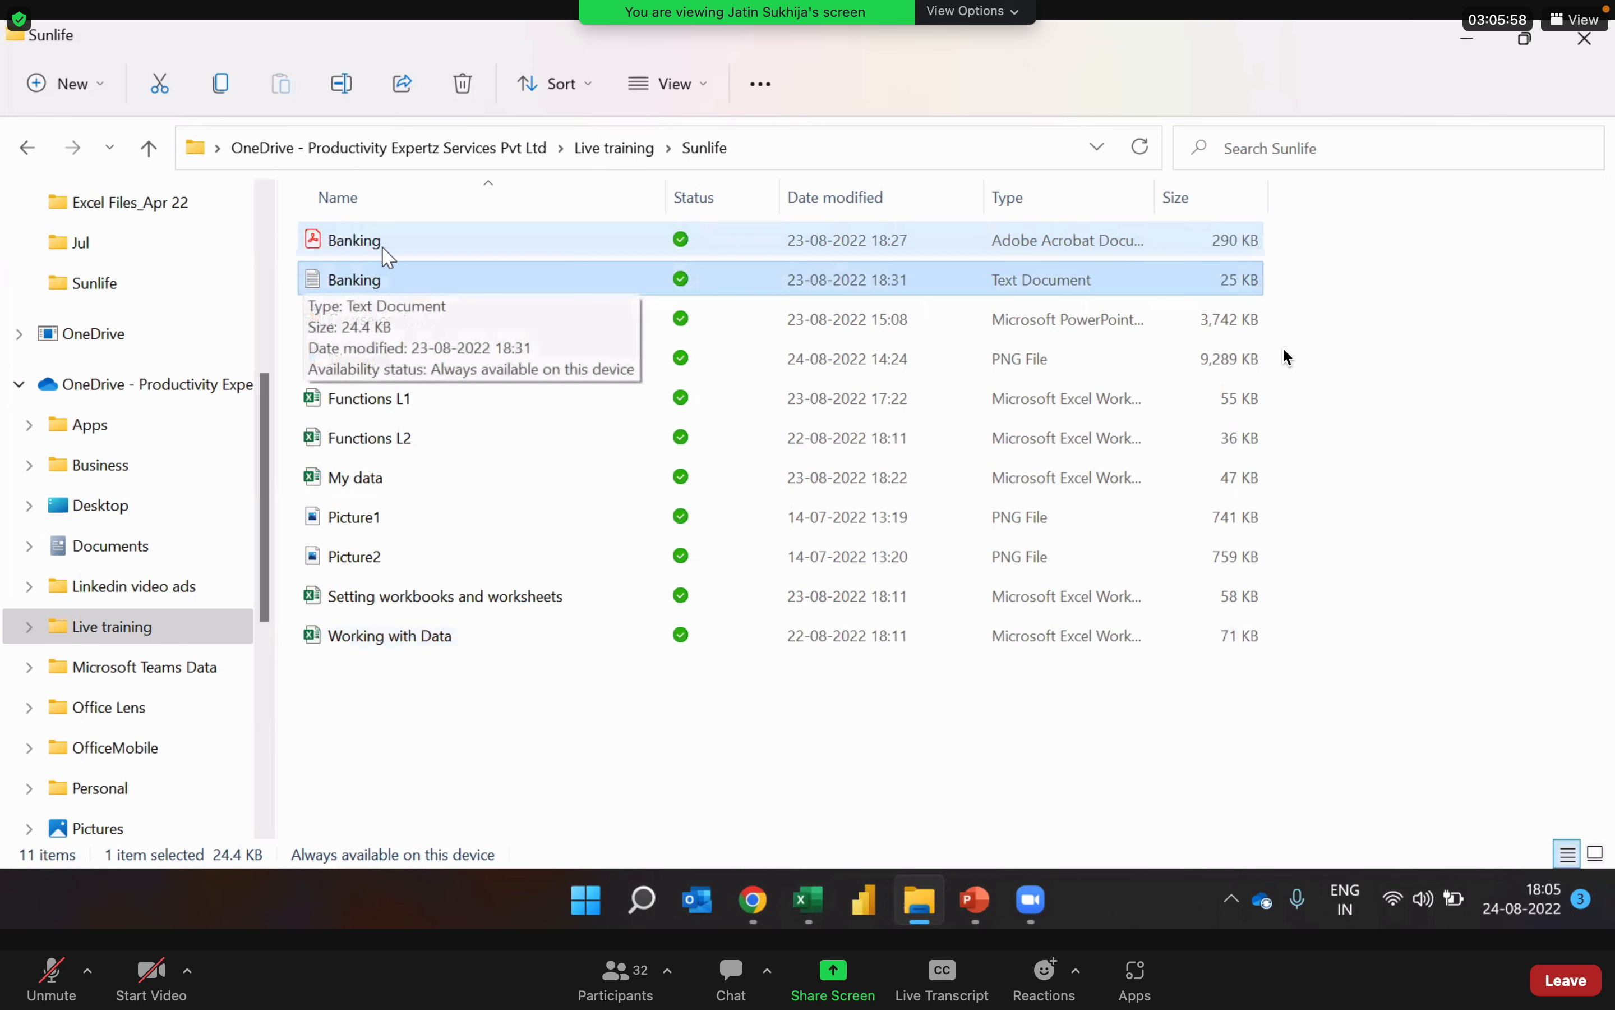
pyautogui.click(409, 239)
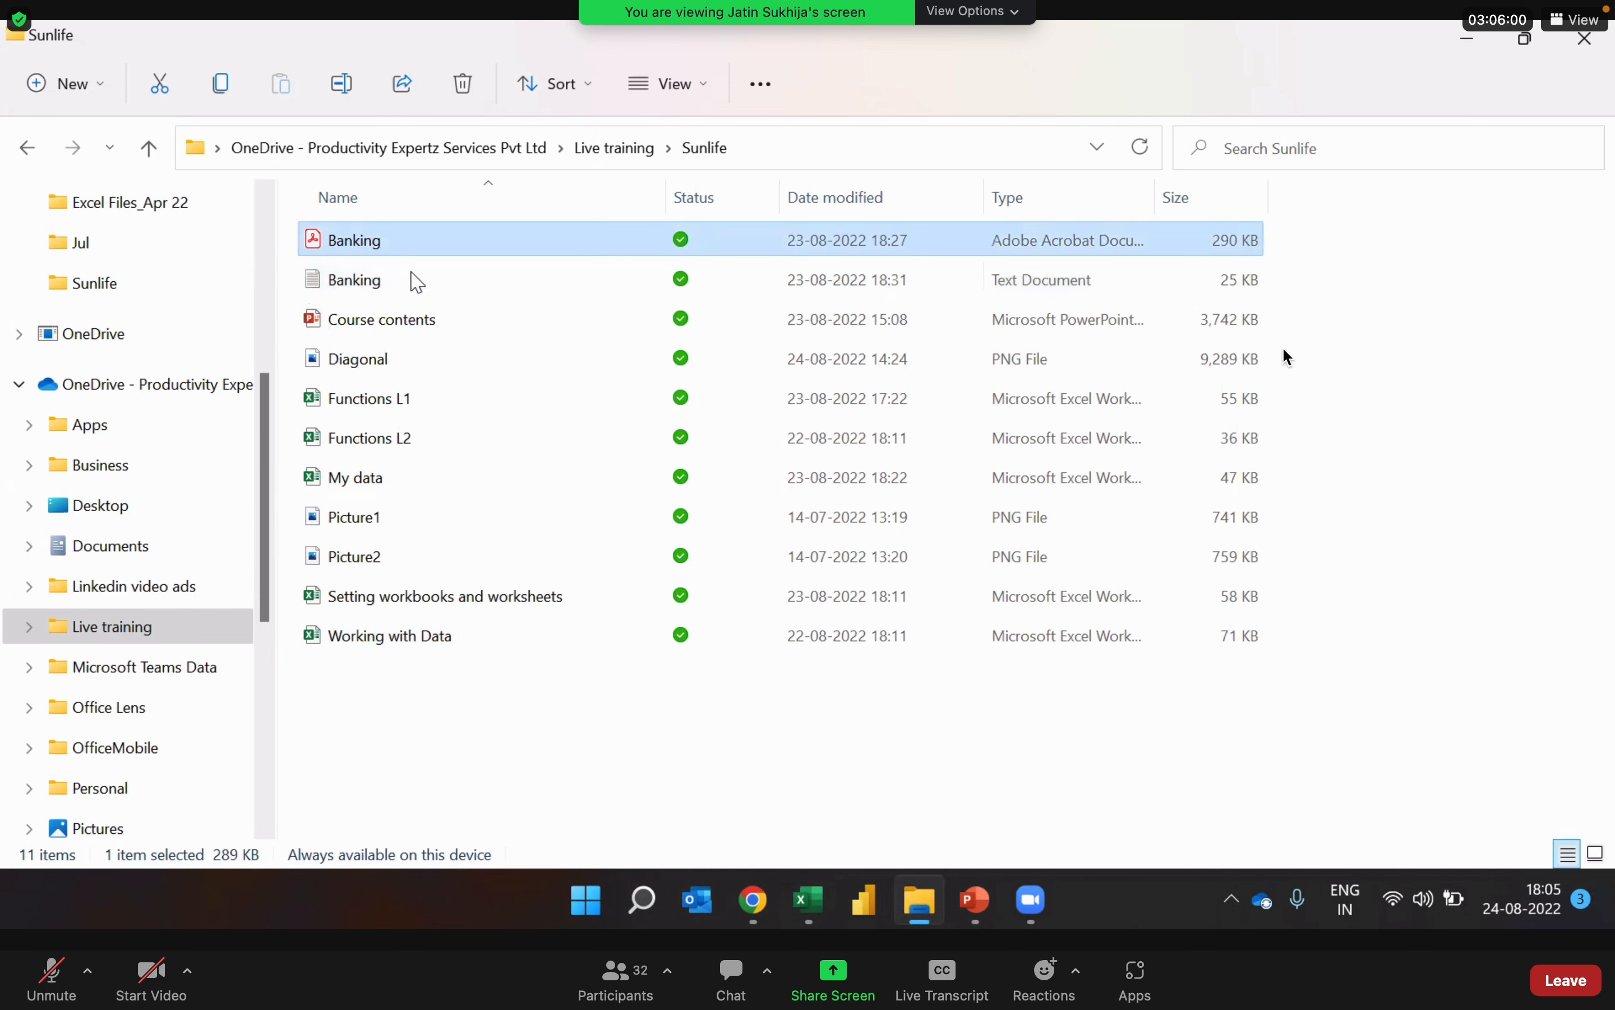
pyautogui.click(417, 286)
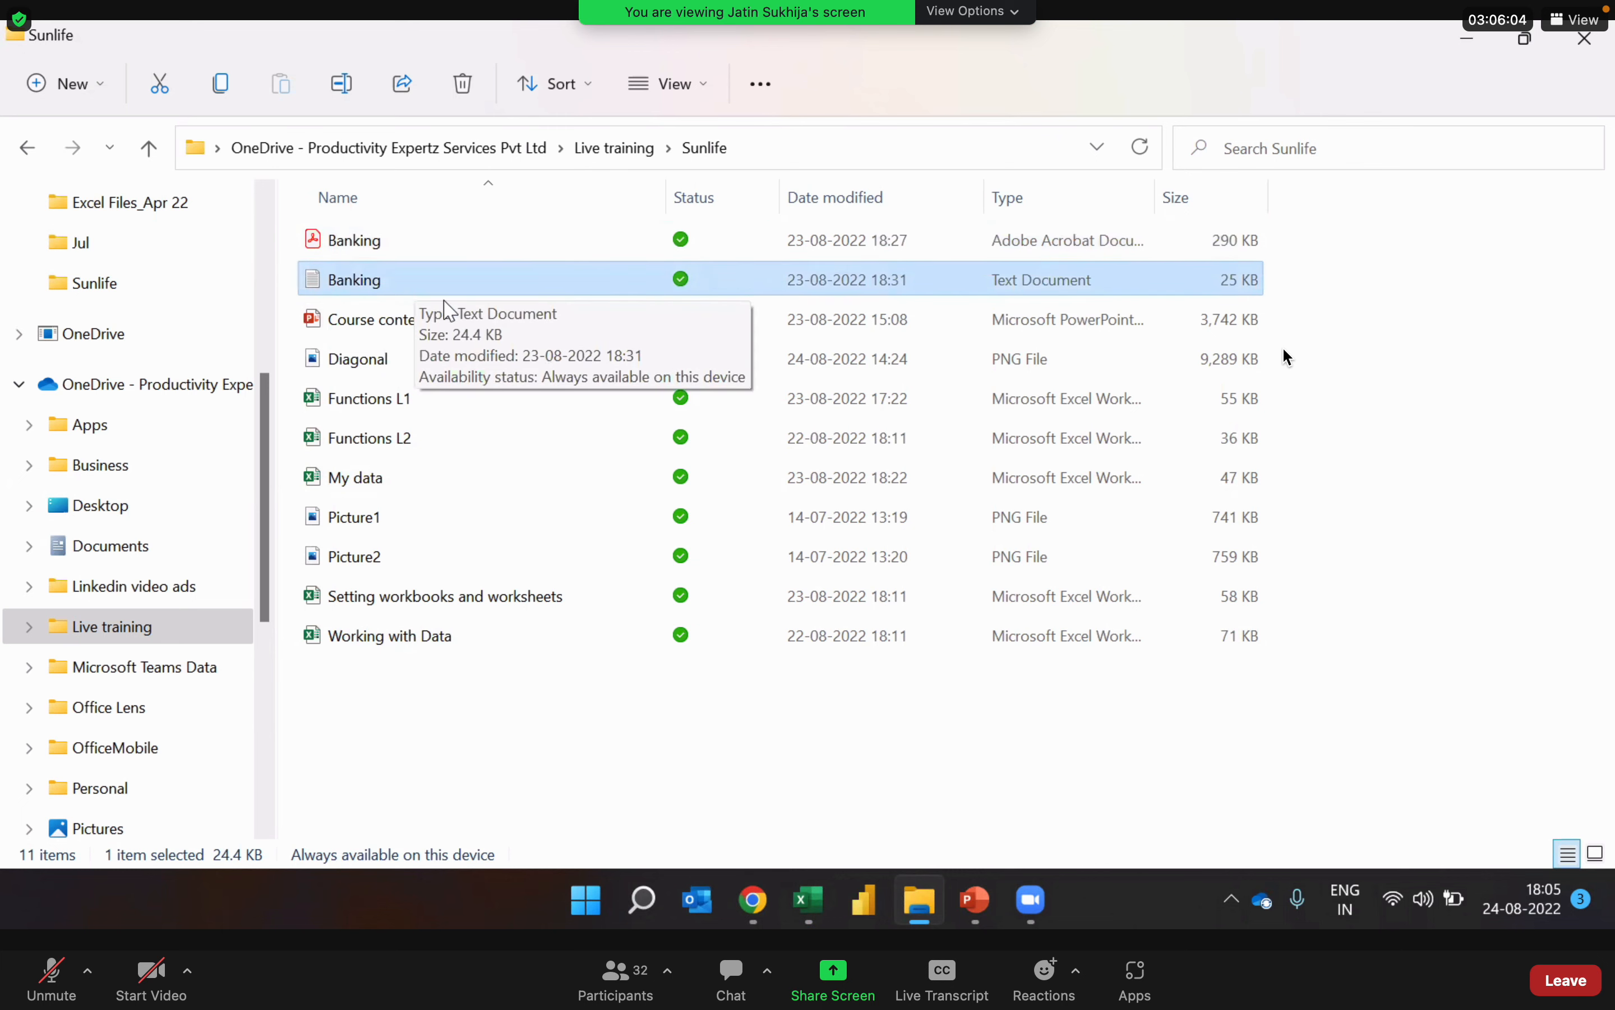
pyautogui.click(432, 242)
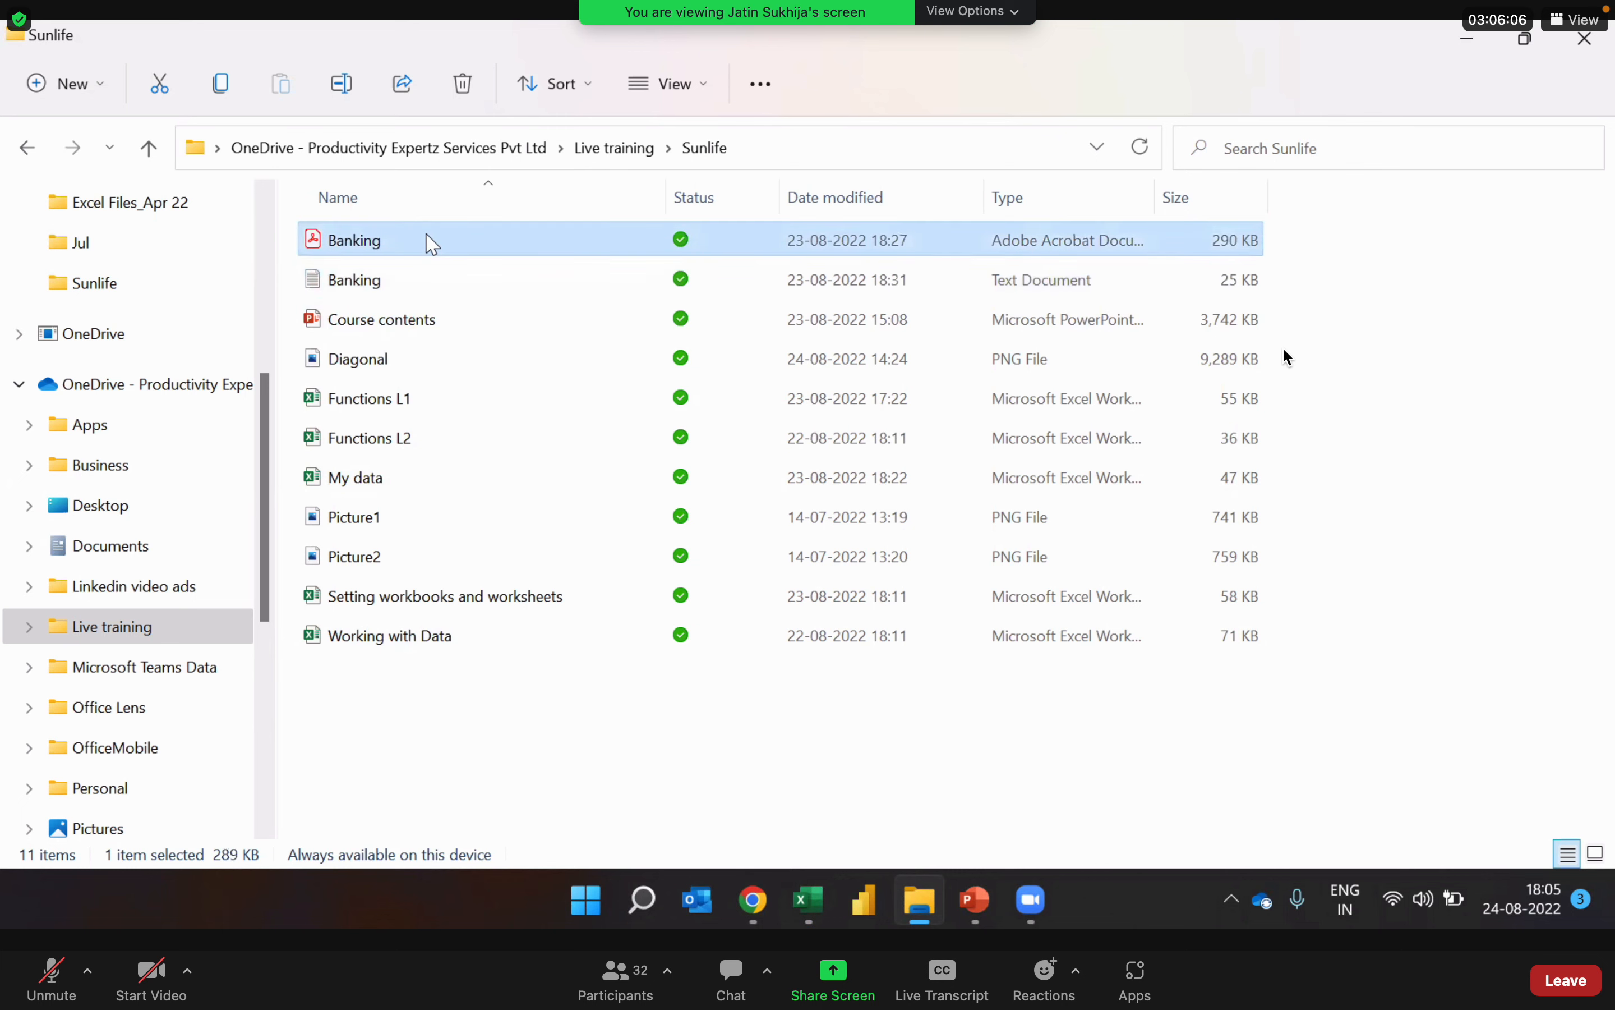
# Step: Return to the Excel workbook, enter "Banking" in cell H7 of the Index sheet, and reselect that cell
pyautogui.hotkey('alt', 'Tab')
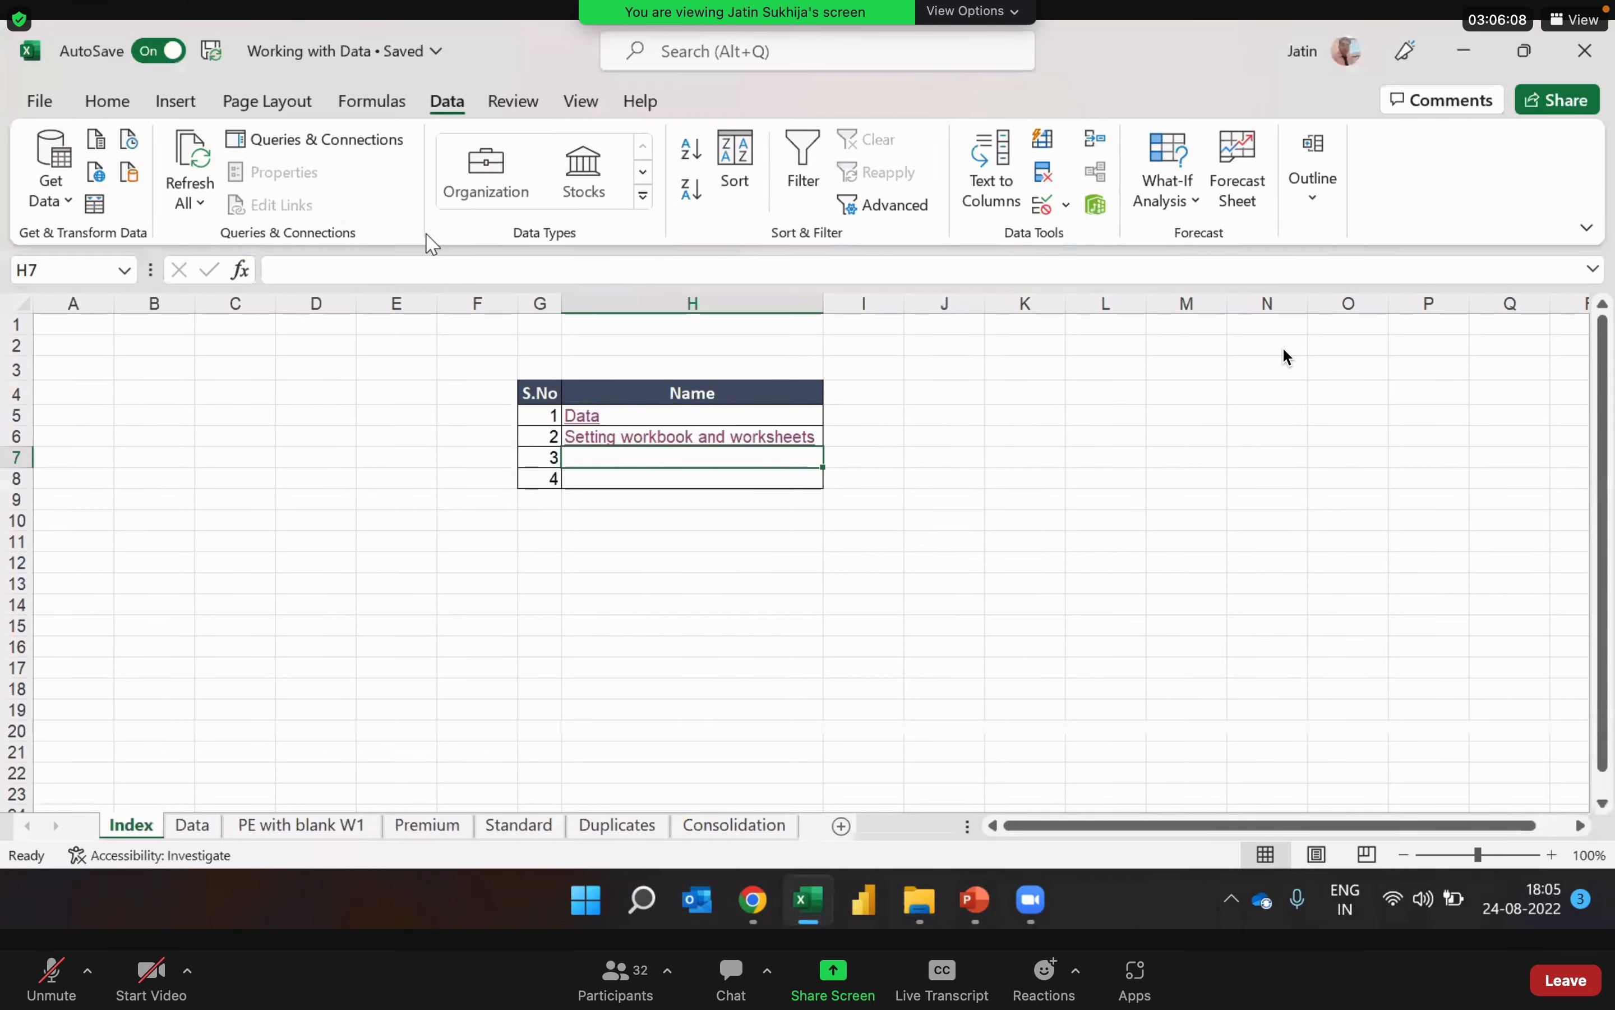
pyautogui.write('Banking')
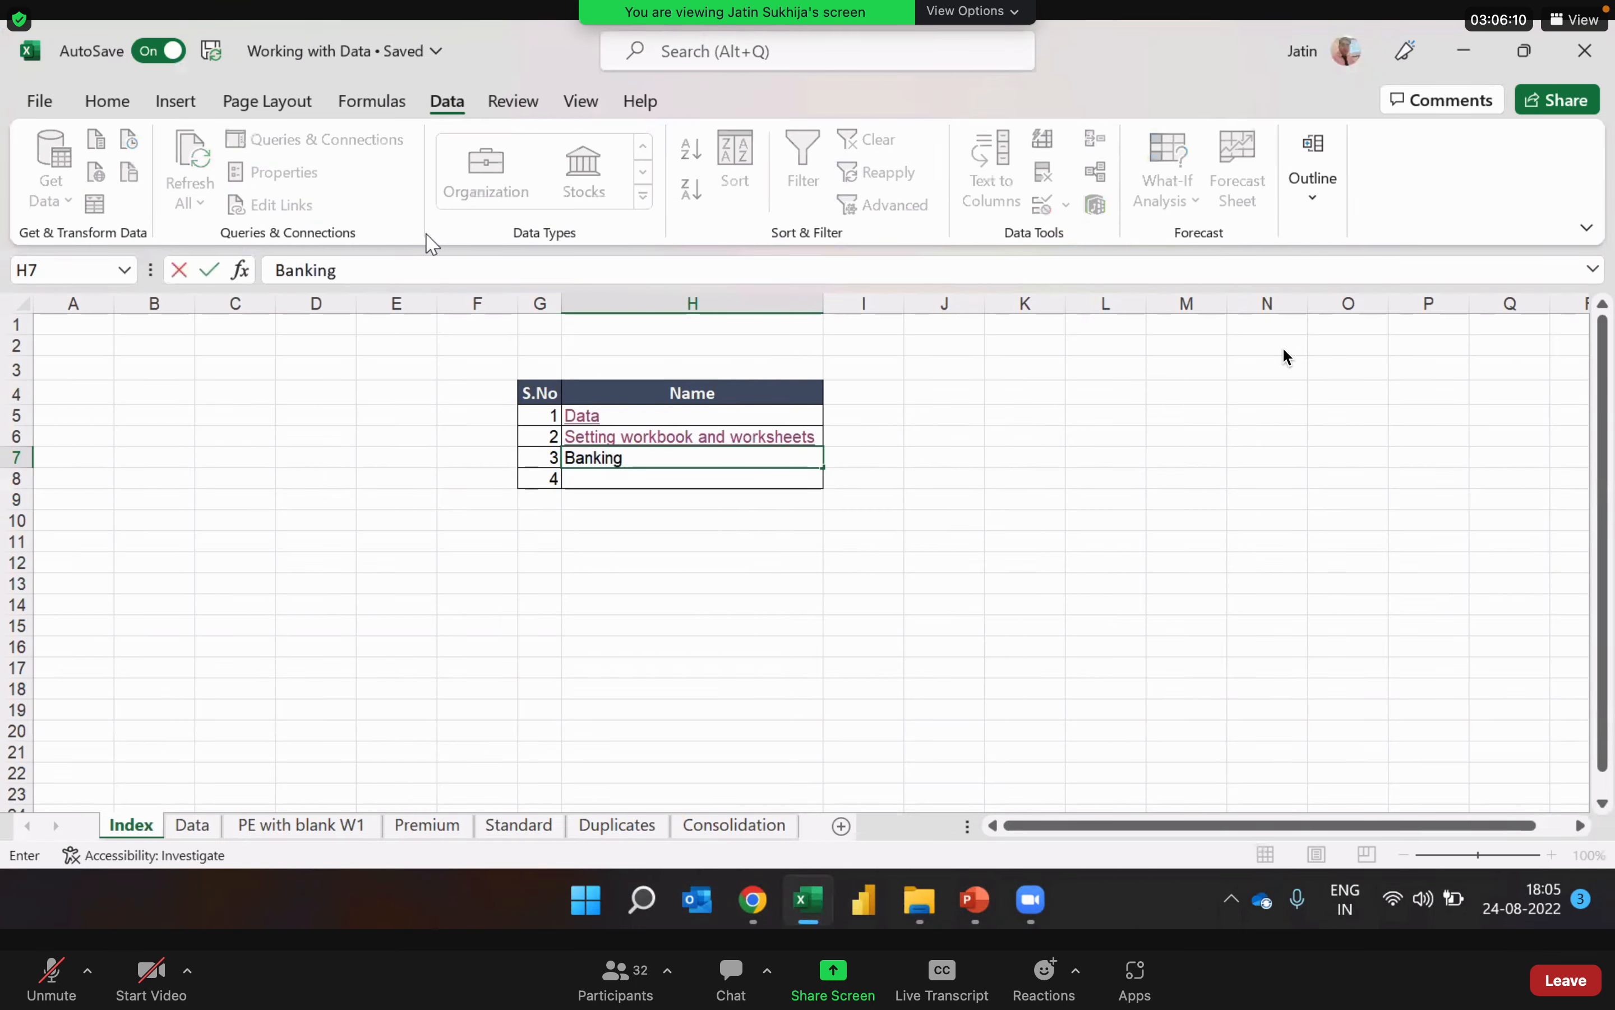
pyautogui.press('Return')
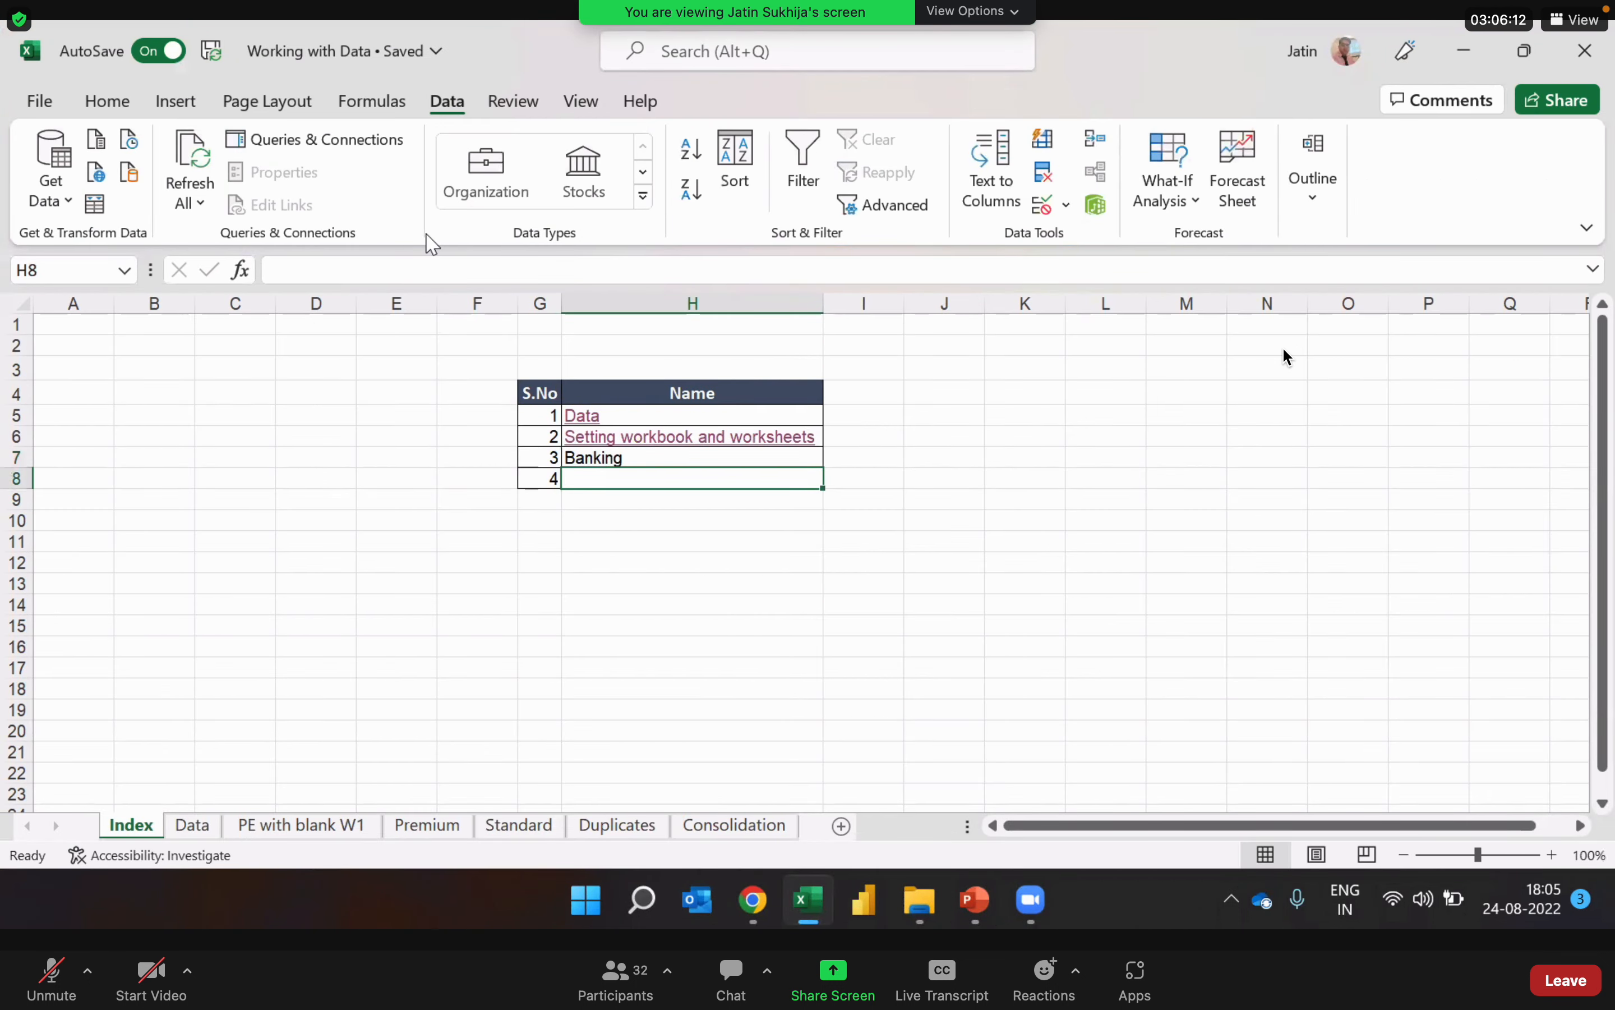
pyautogui.press('Up')
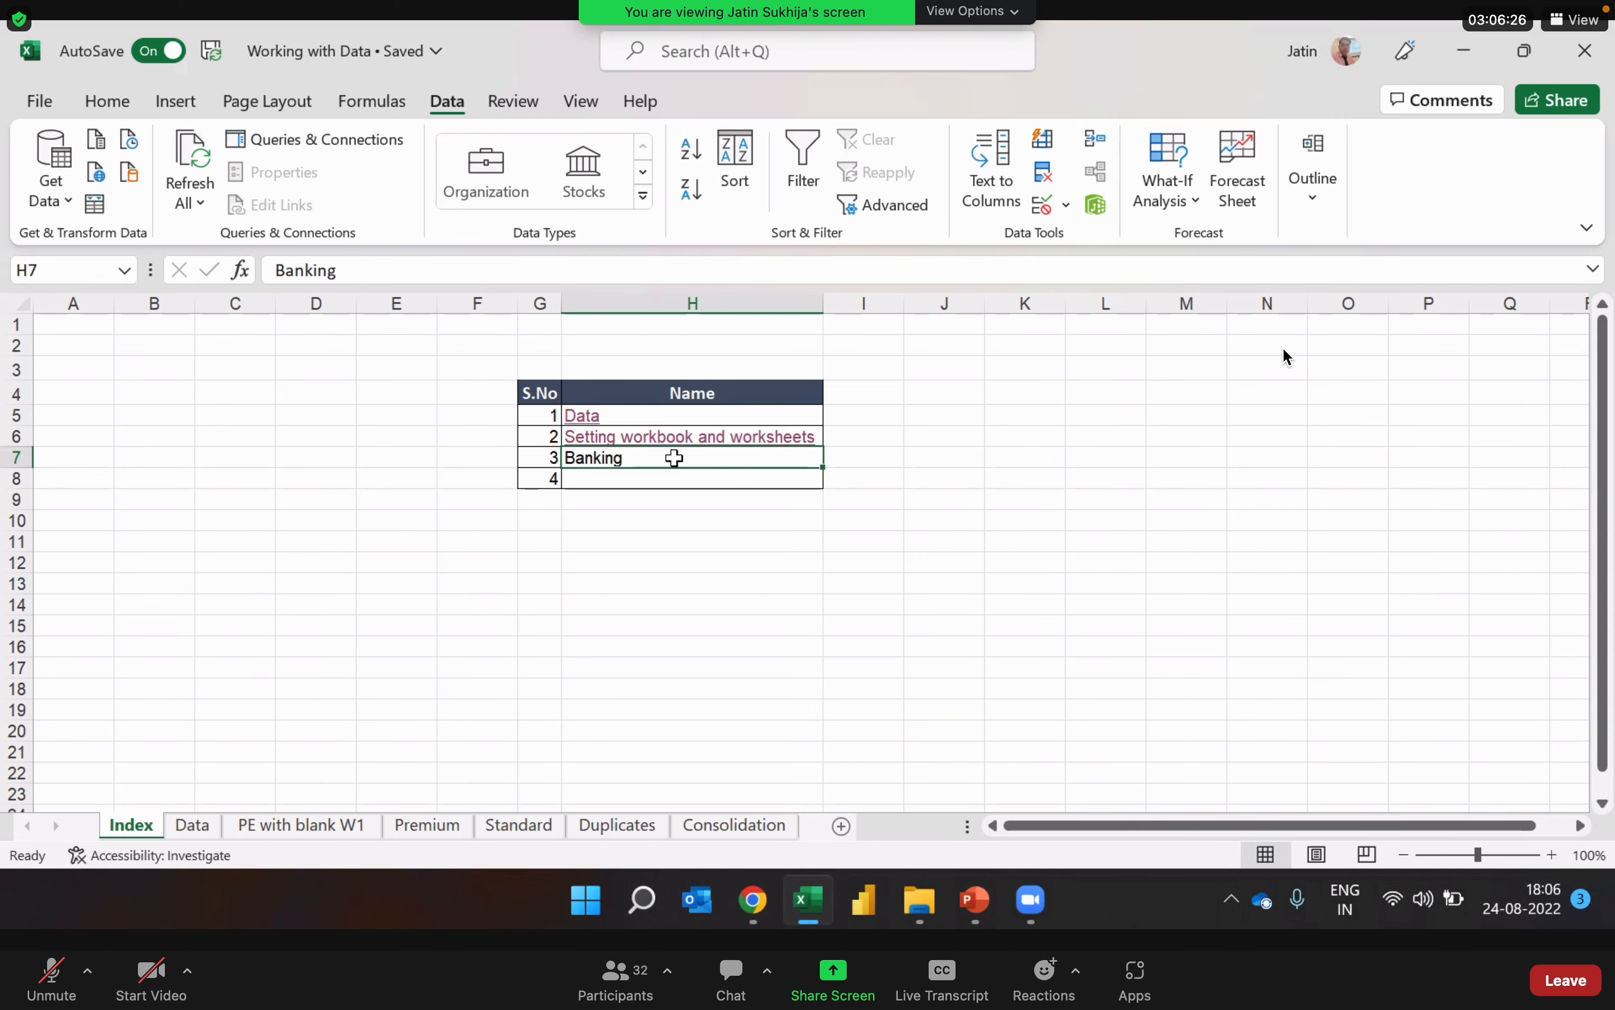
# Step: Start a hyperlink for H7 to an existing file and browse to the Sunlife folder under Live training
pyautogui.hotkey('ctrl', 'k')
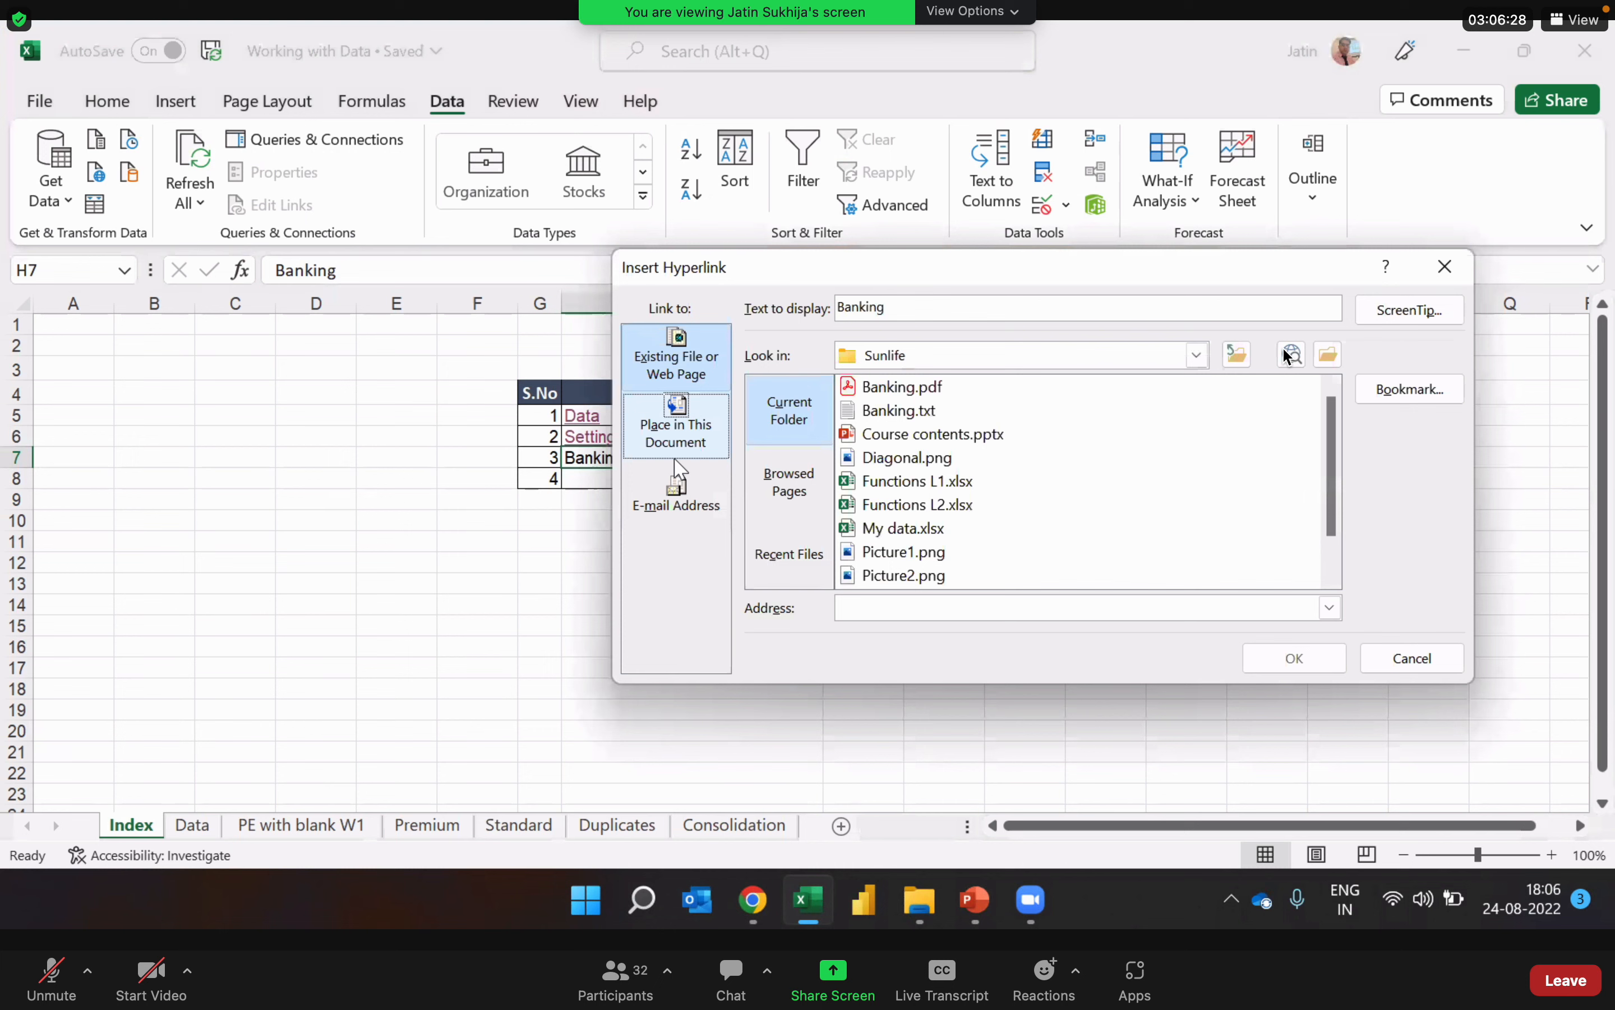
pyautogui.click(681, 387)
pyautogui.click(1198, 354)
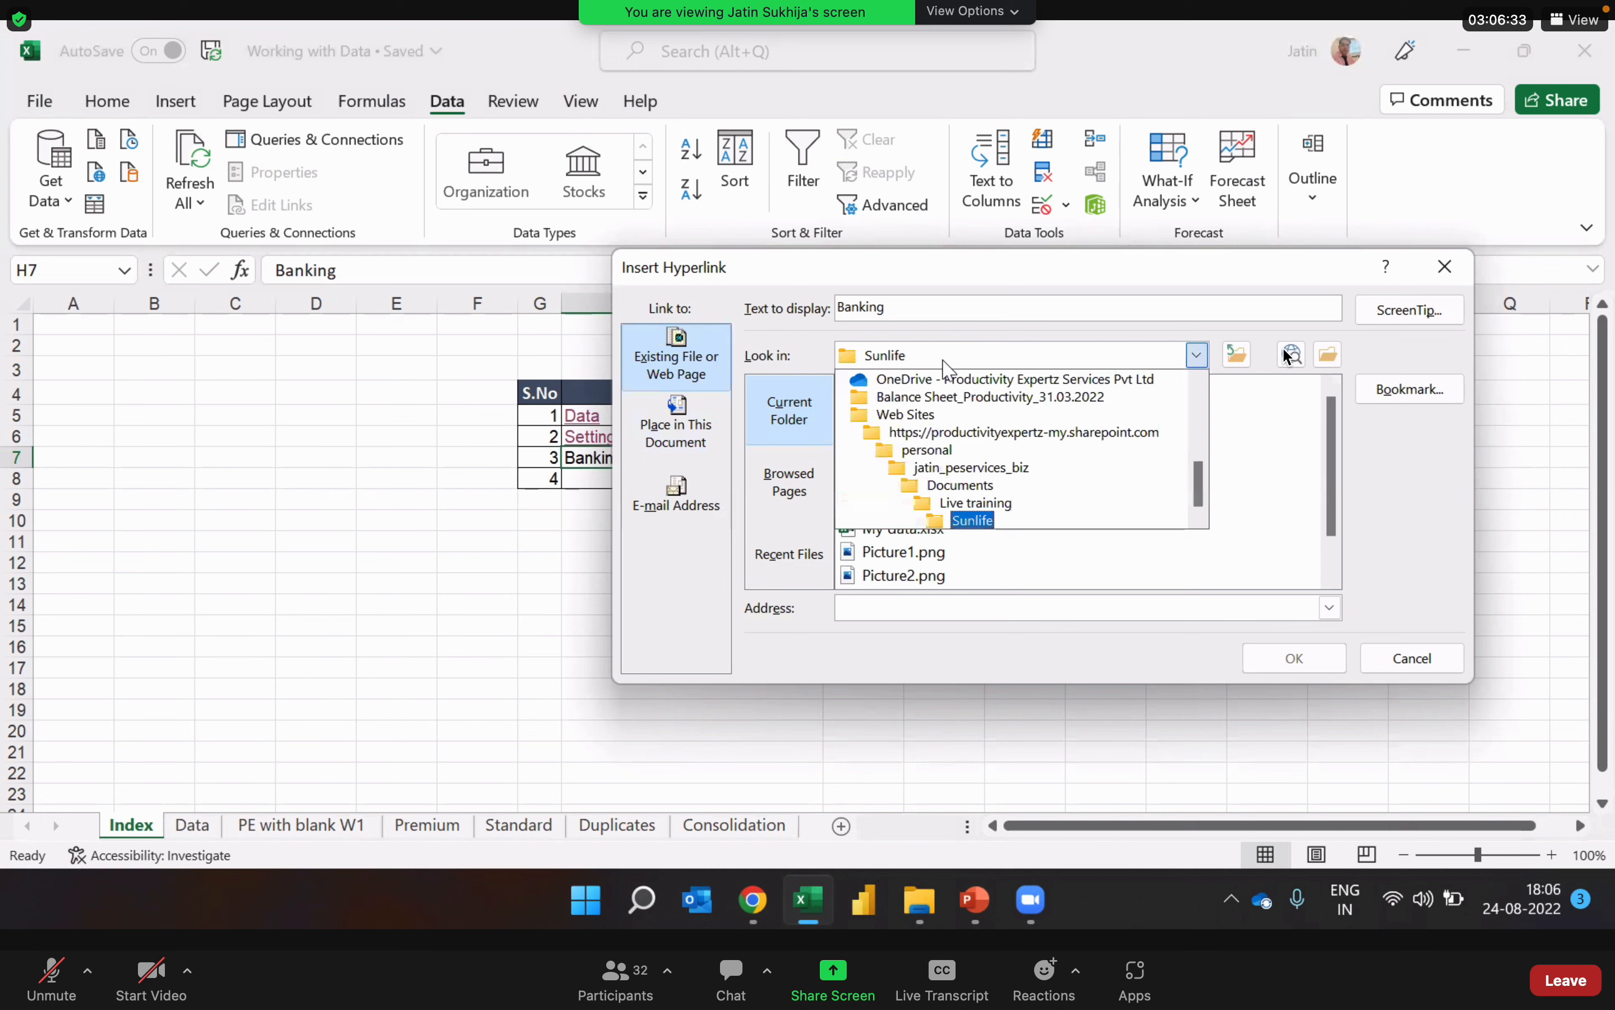
pyautogui.click(981, 502)
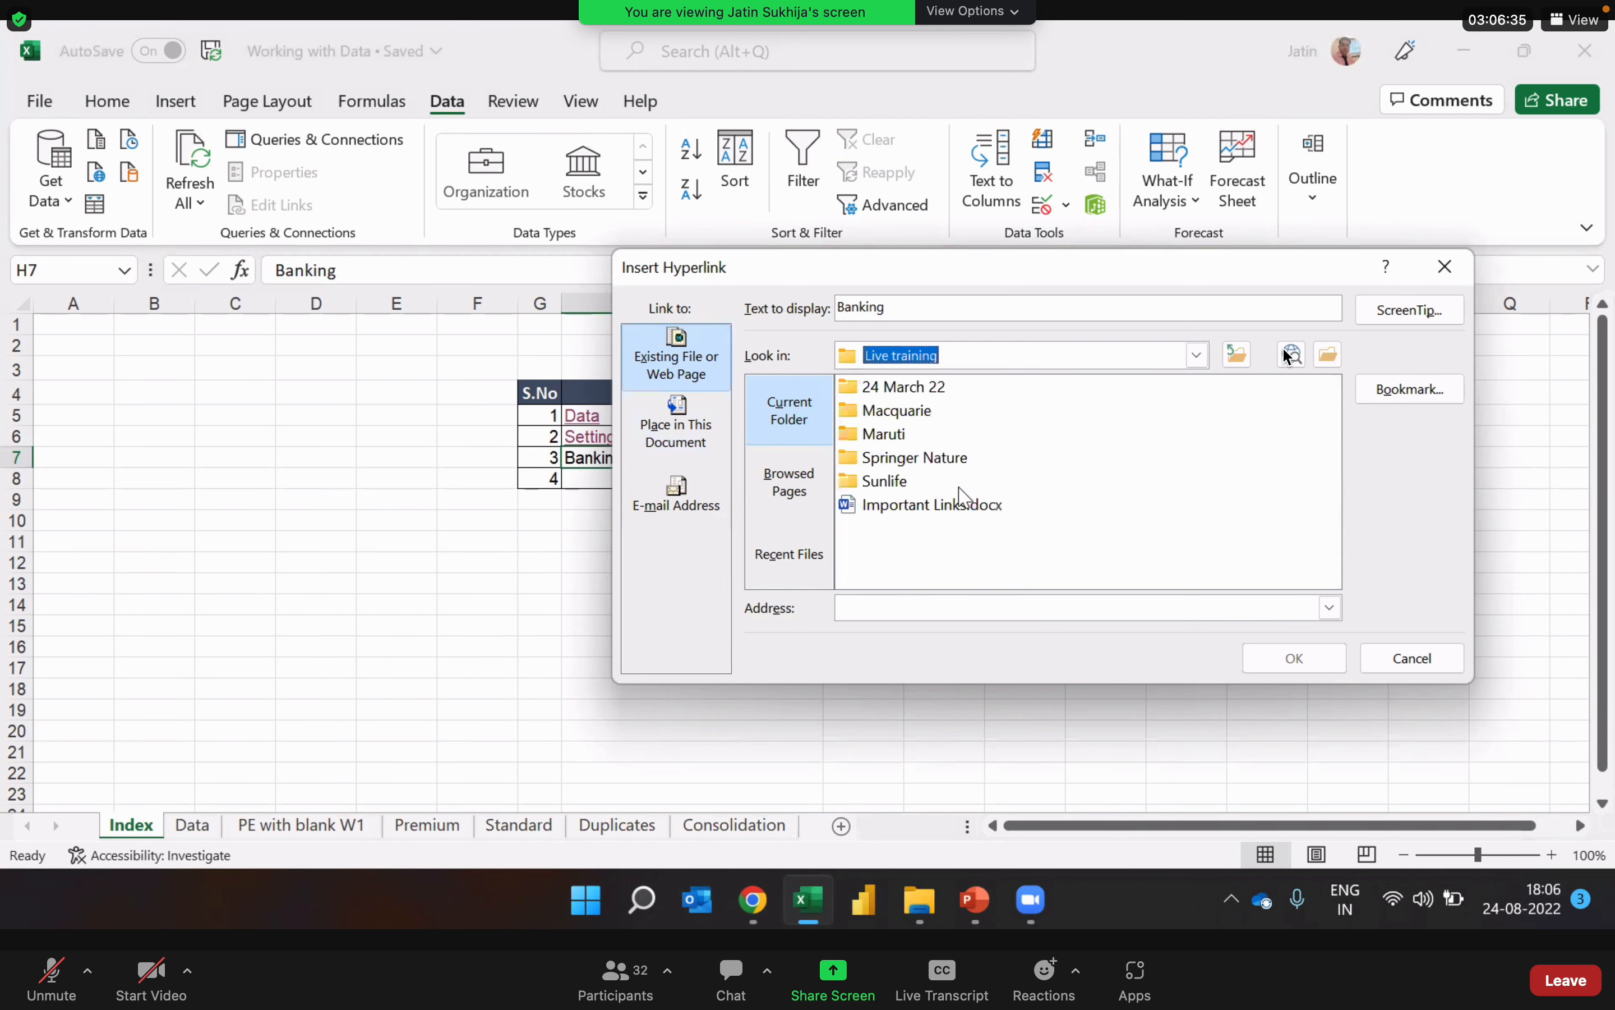
pyautogui.doubleClick(880, 483)
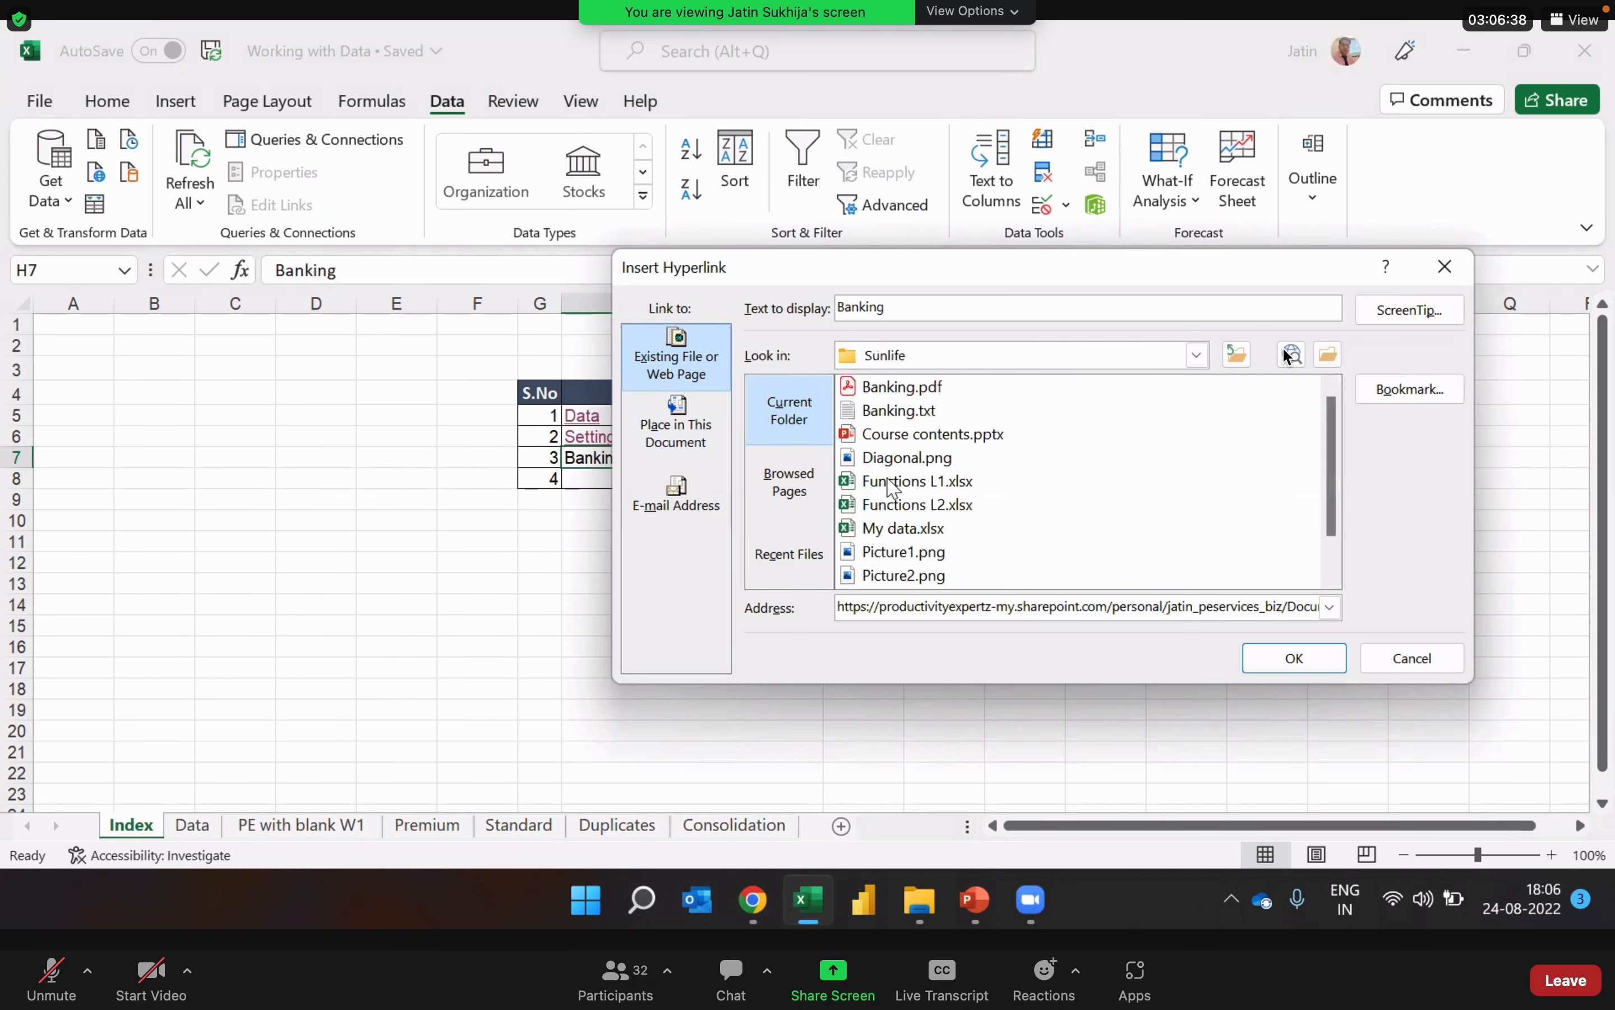
# Step: Compare the Banking files in the folder list and insert the H7 hyperlink to Banking.pdf
pyautogui.click(920, 389)
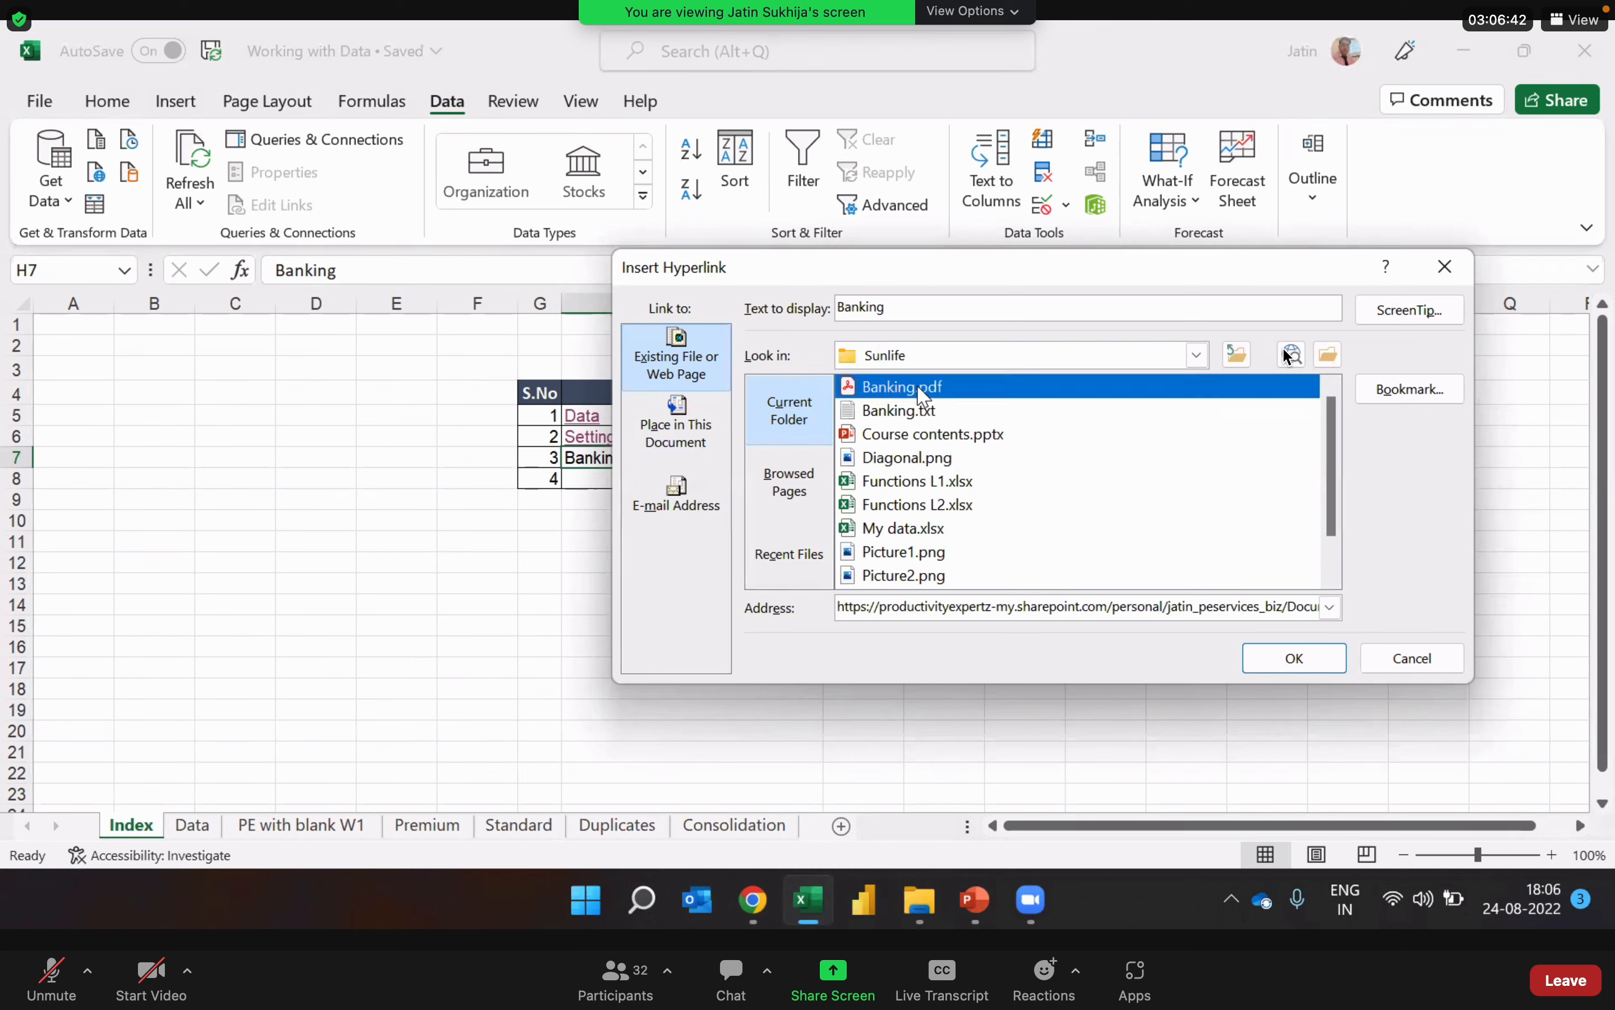
pyautogui.click(934, 414)
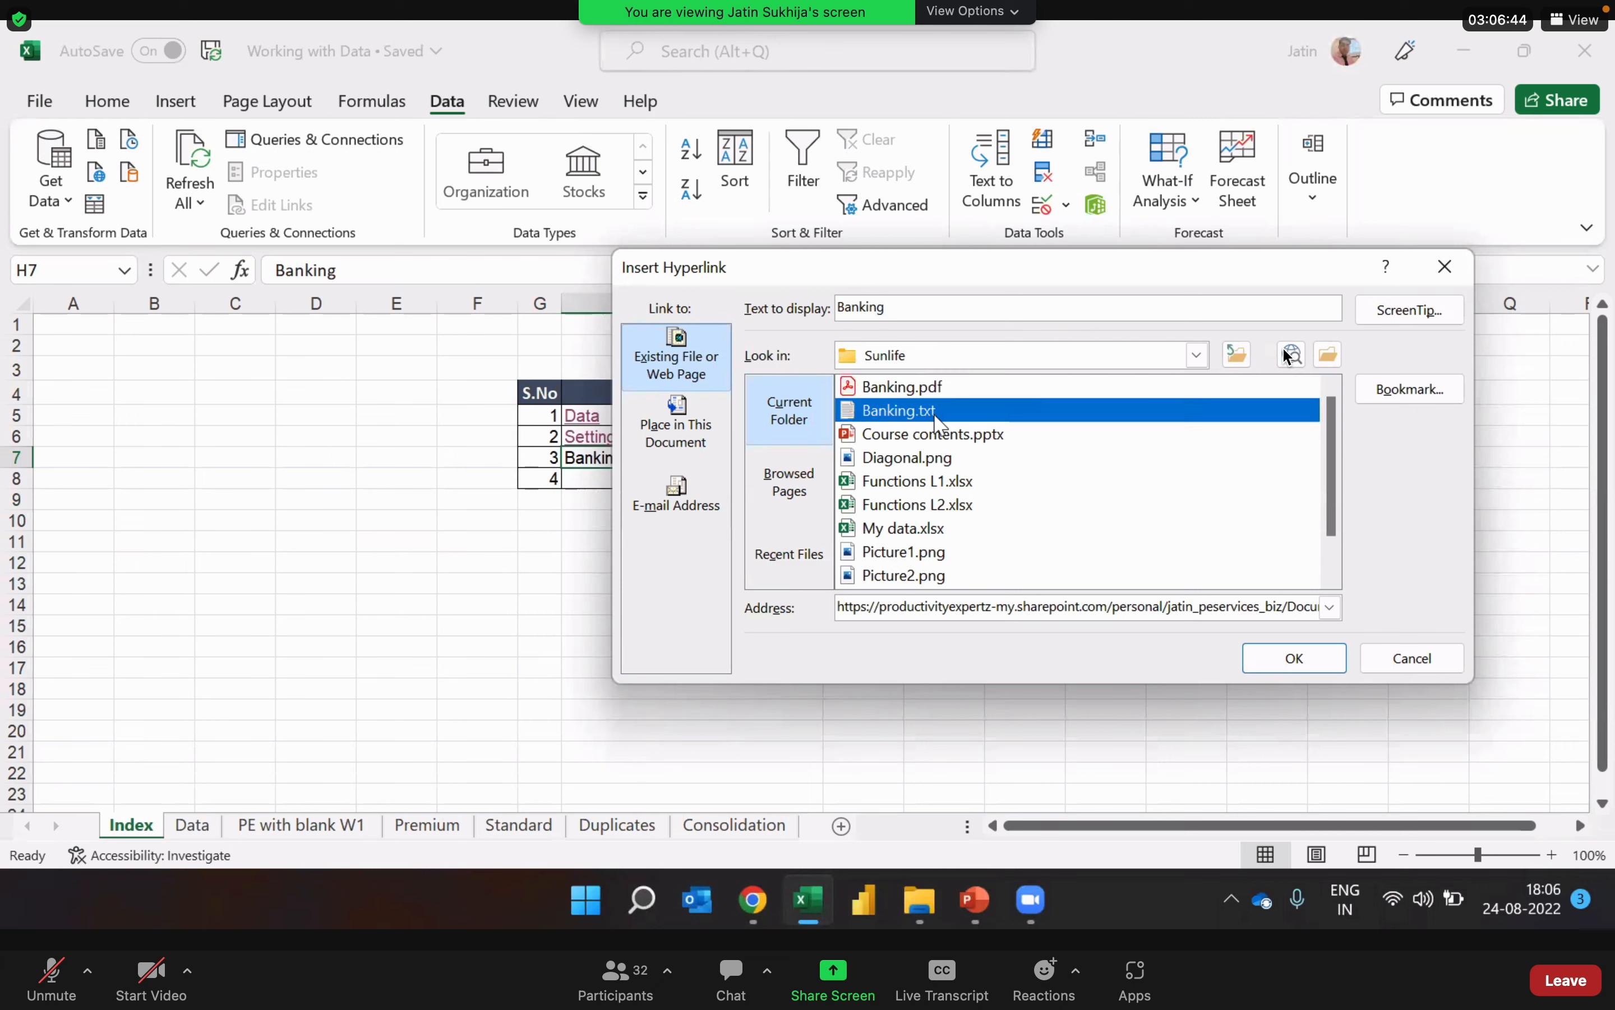
pyautogui.click(952, 434)
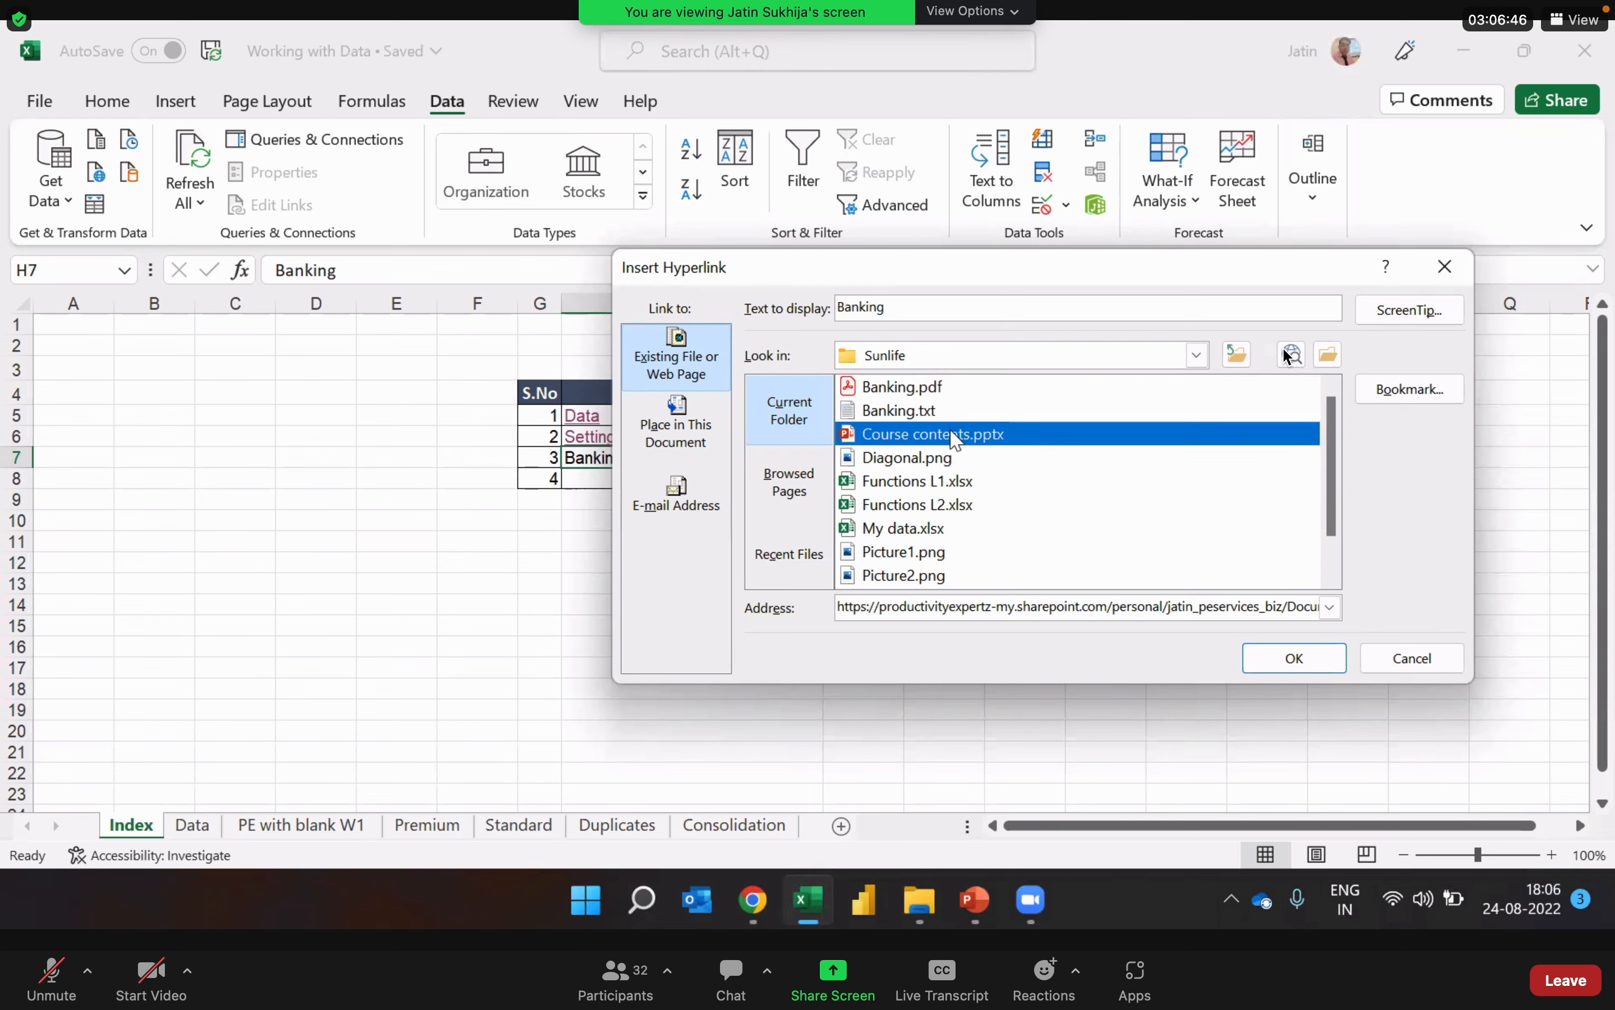
pyautogui.press('Up')
pyautogui.press('Up')
pyautogui.press('Down')
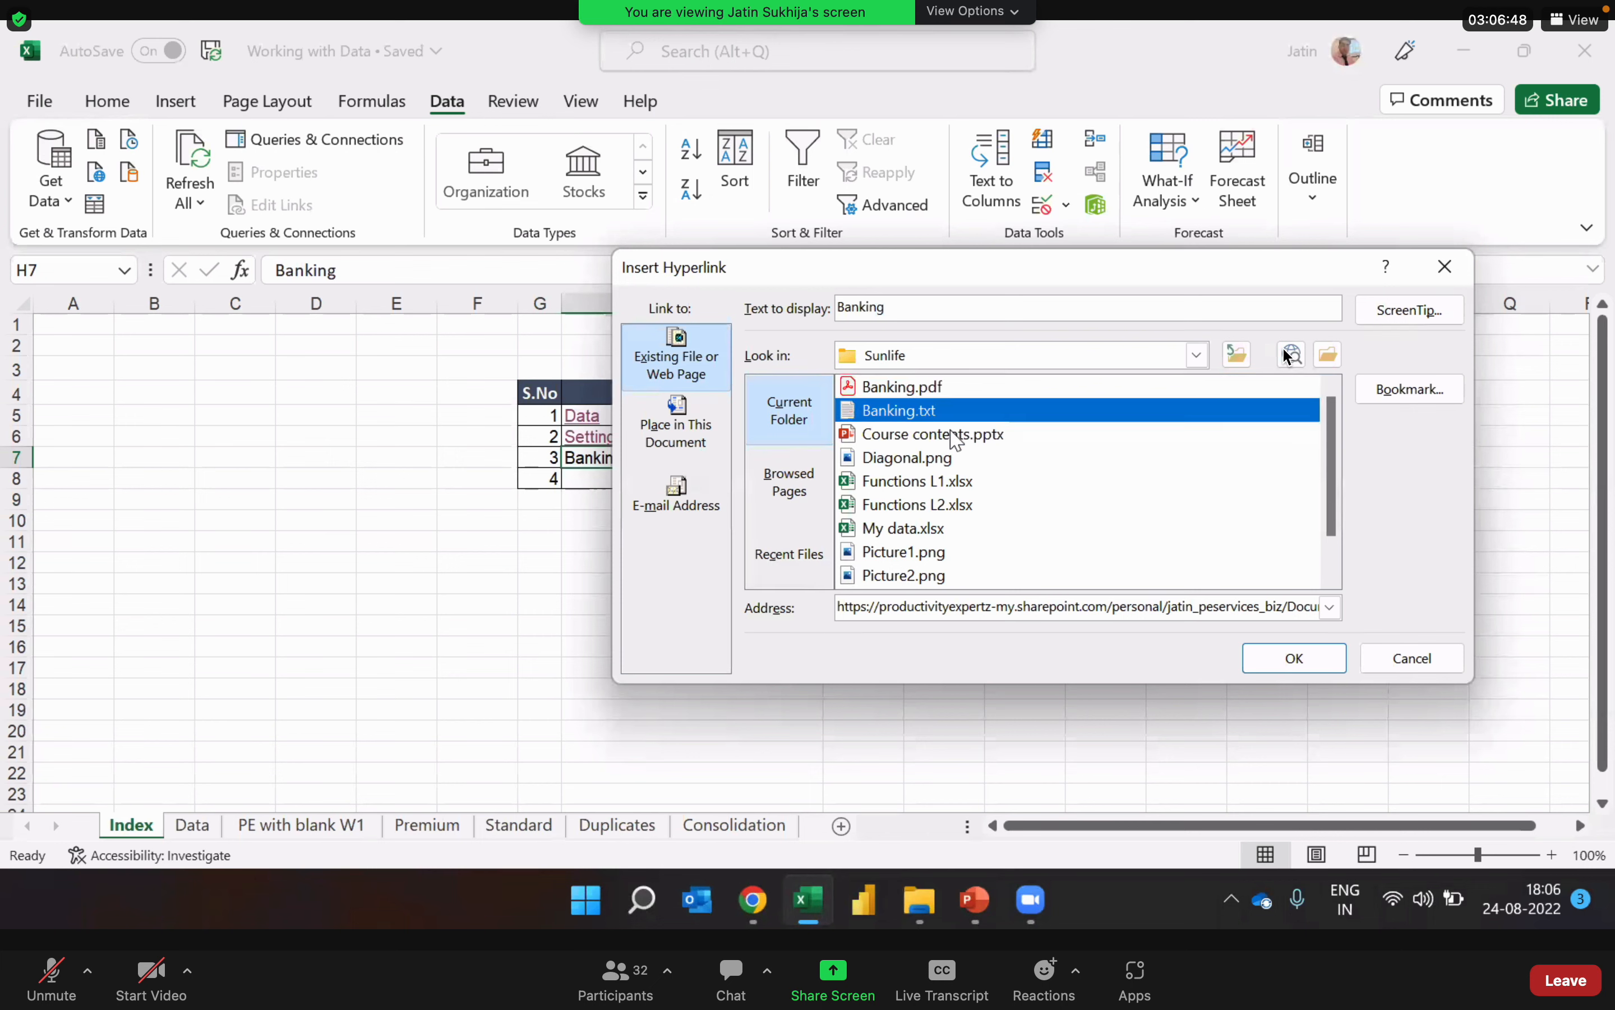
pyautogui.press('Down')
pyautogui.press('Up')
pyautogui.press('Up')
pyautogui.press('Down')
pyautogui.press('Down')
pyautogui.press('Up')
pyautogui.press('Up')
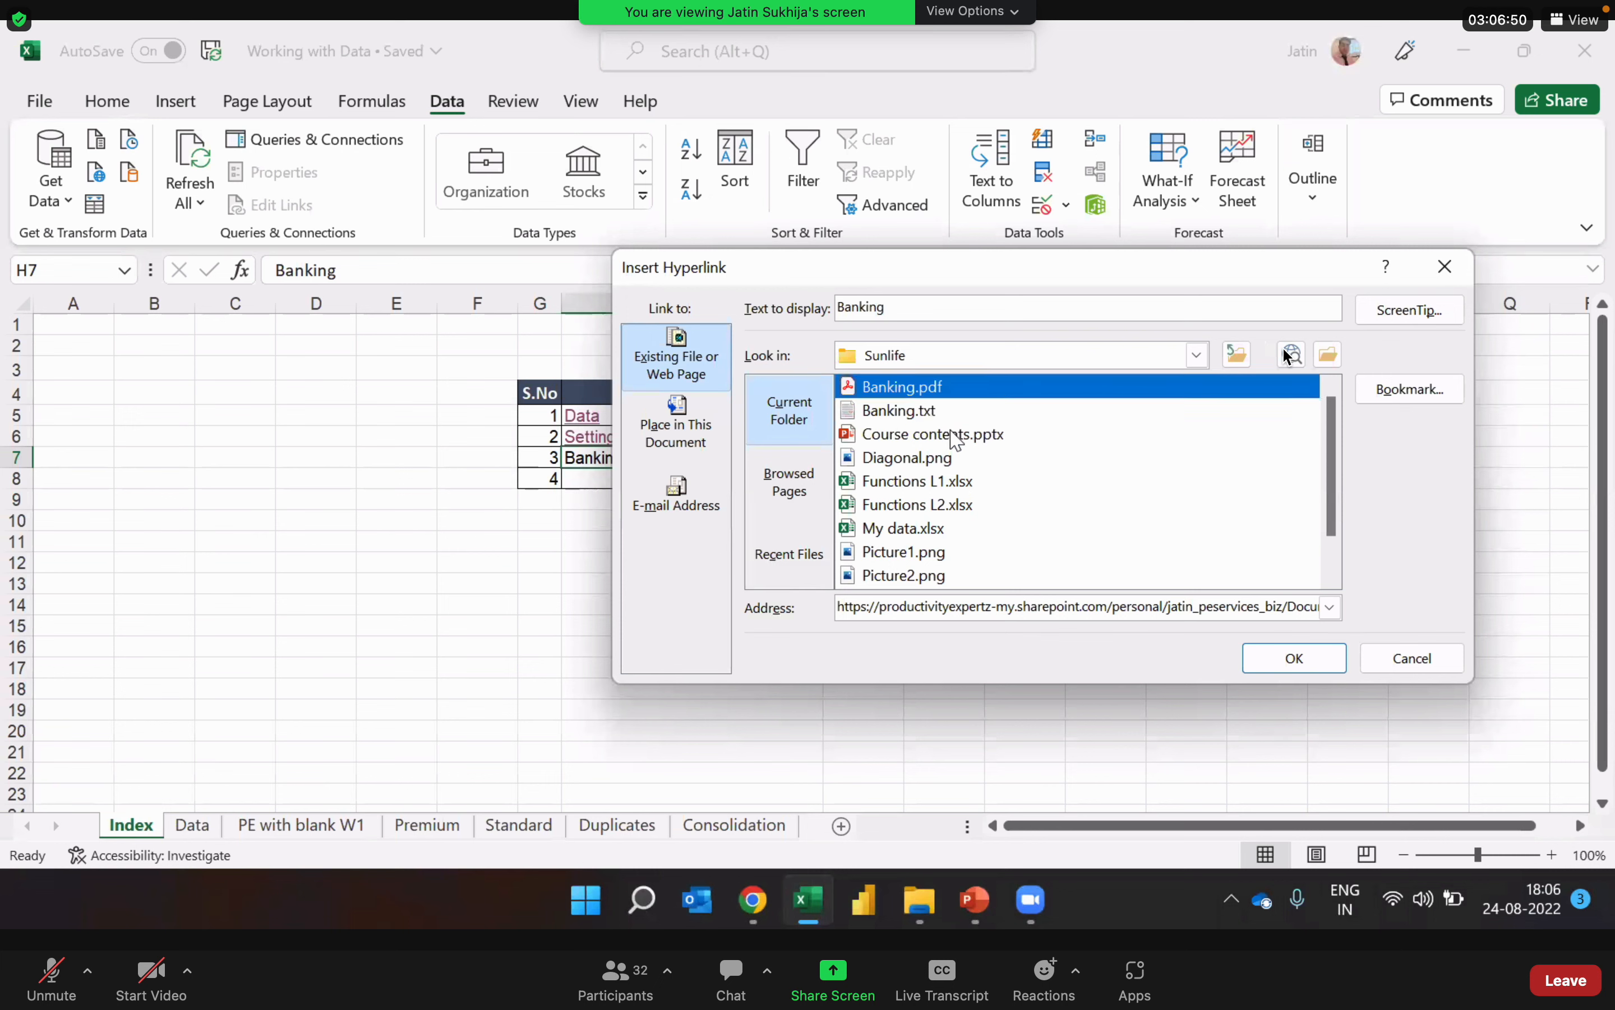
pyautogui.press('Down')
pyautogui.press('Down')
pyautogui.press('Up')
pyautogui.press('Up')
pyautogui.doubleClick(913, 391)
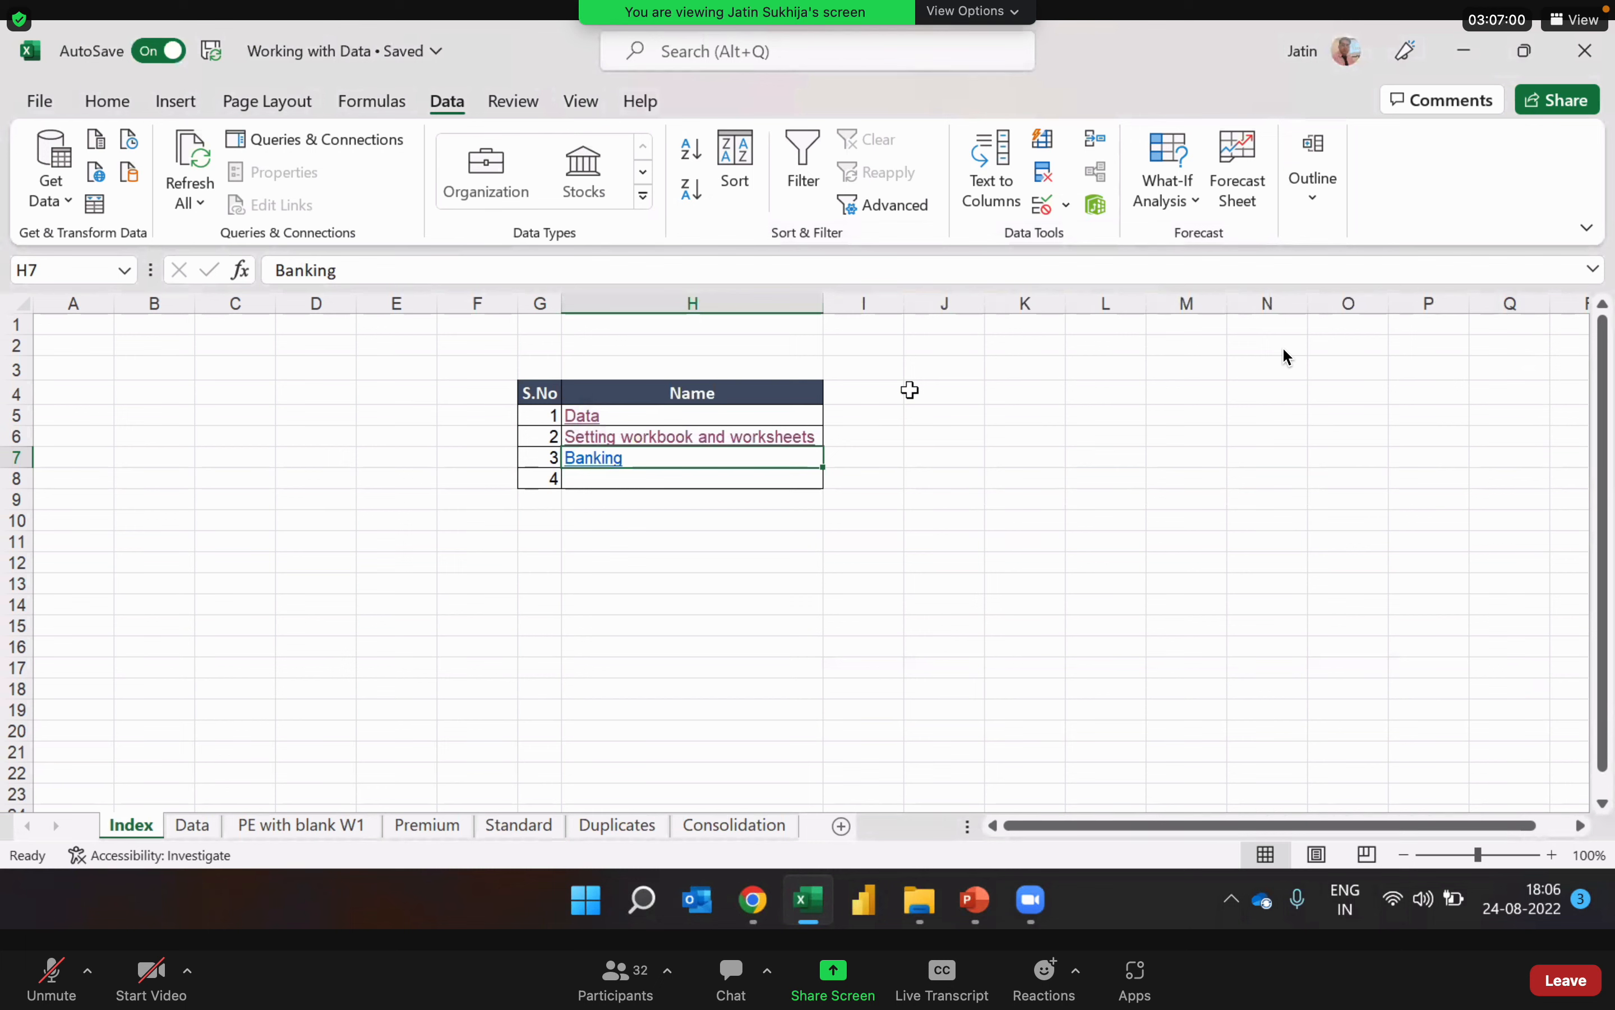
# Step: Test the H7 link by opening Banking.pdf and browsing its pages, then return to the Index sheet and deselect the cell
pyautogui.click(598, 460)
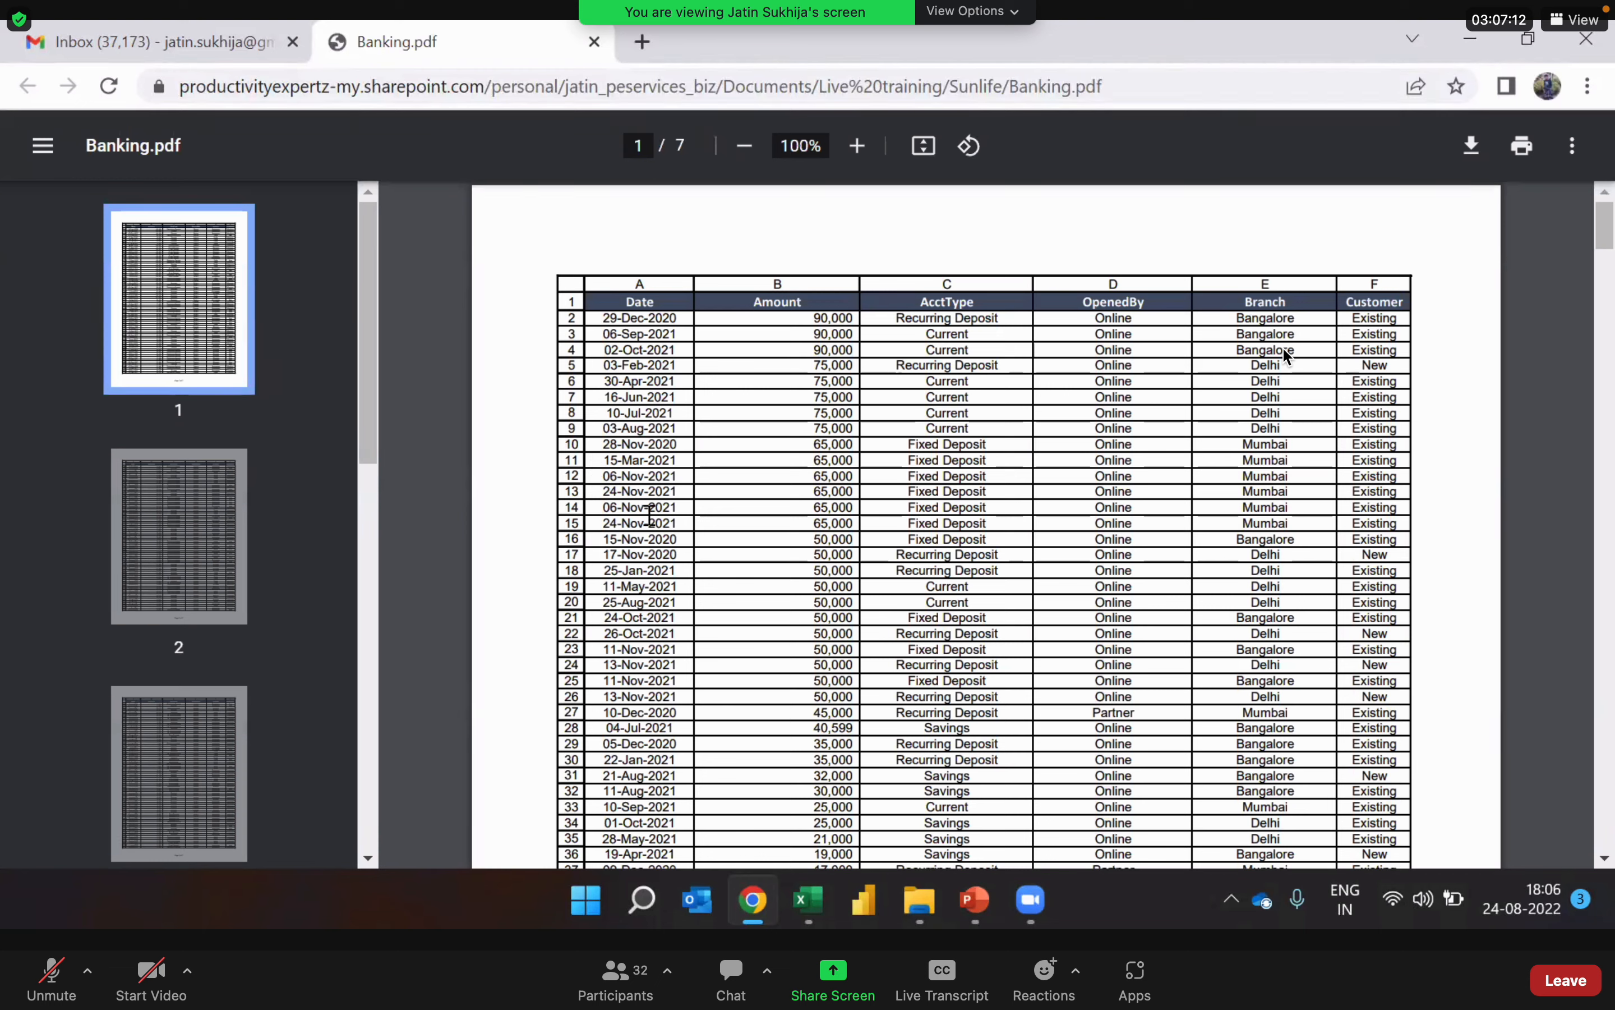
pyautogui.click(178, 492)
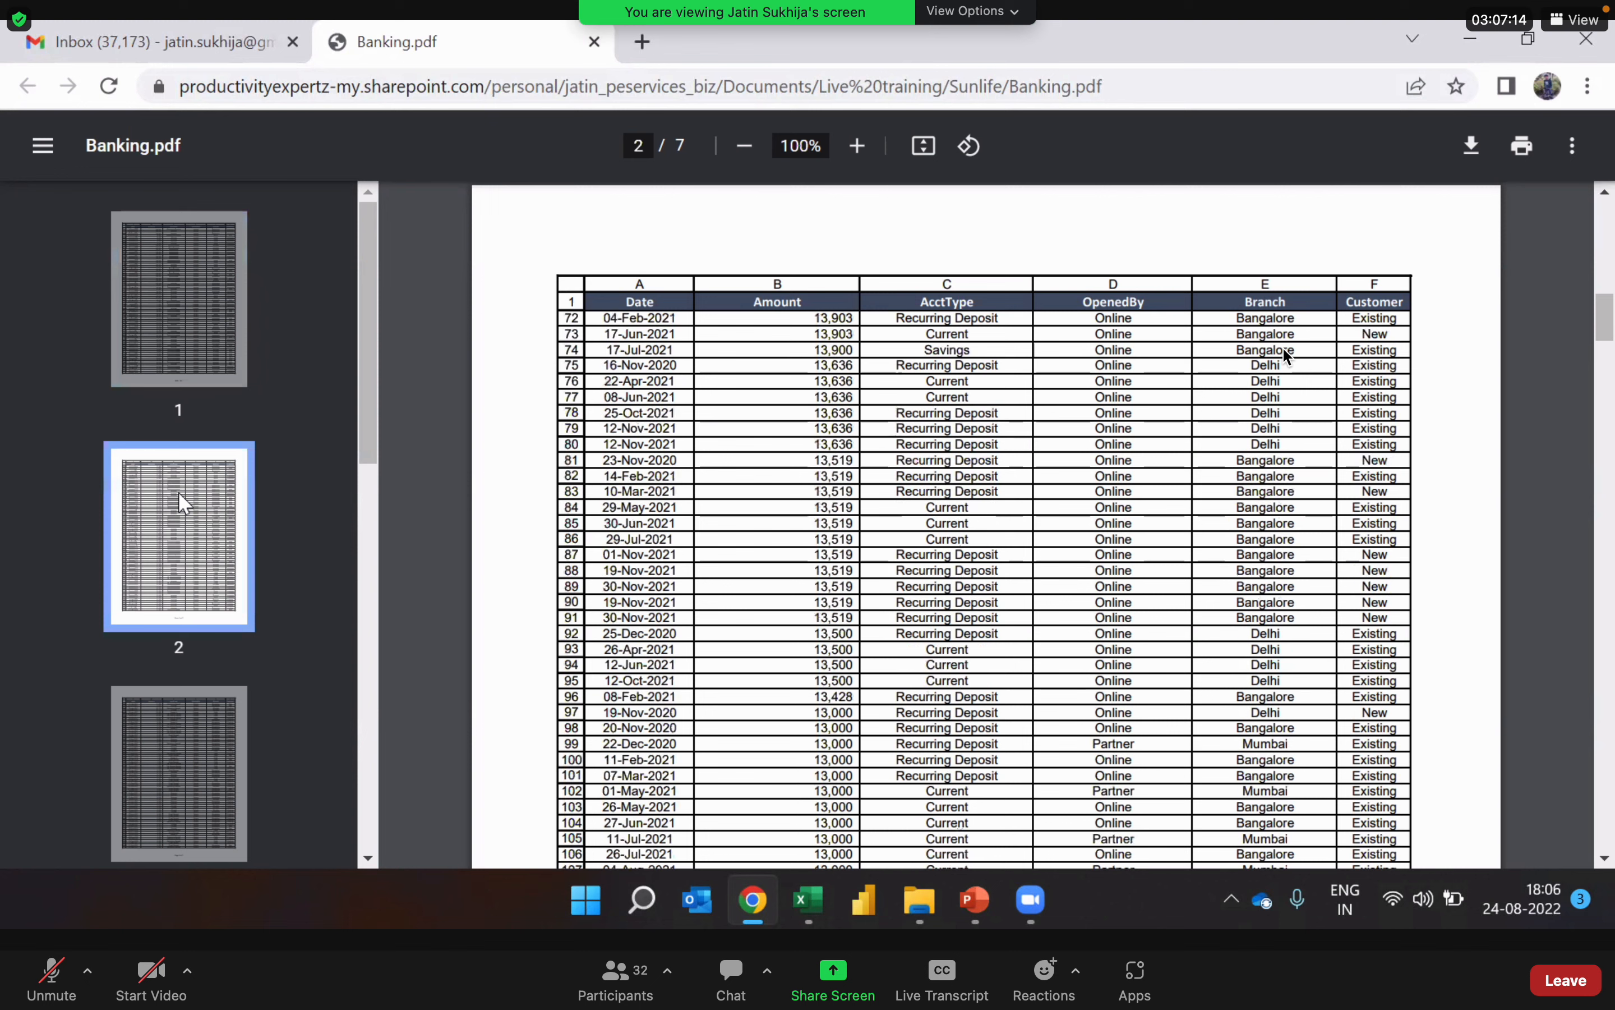
pyautogui.scroll(-10, 178, 492)
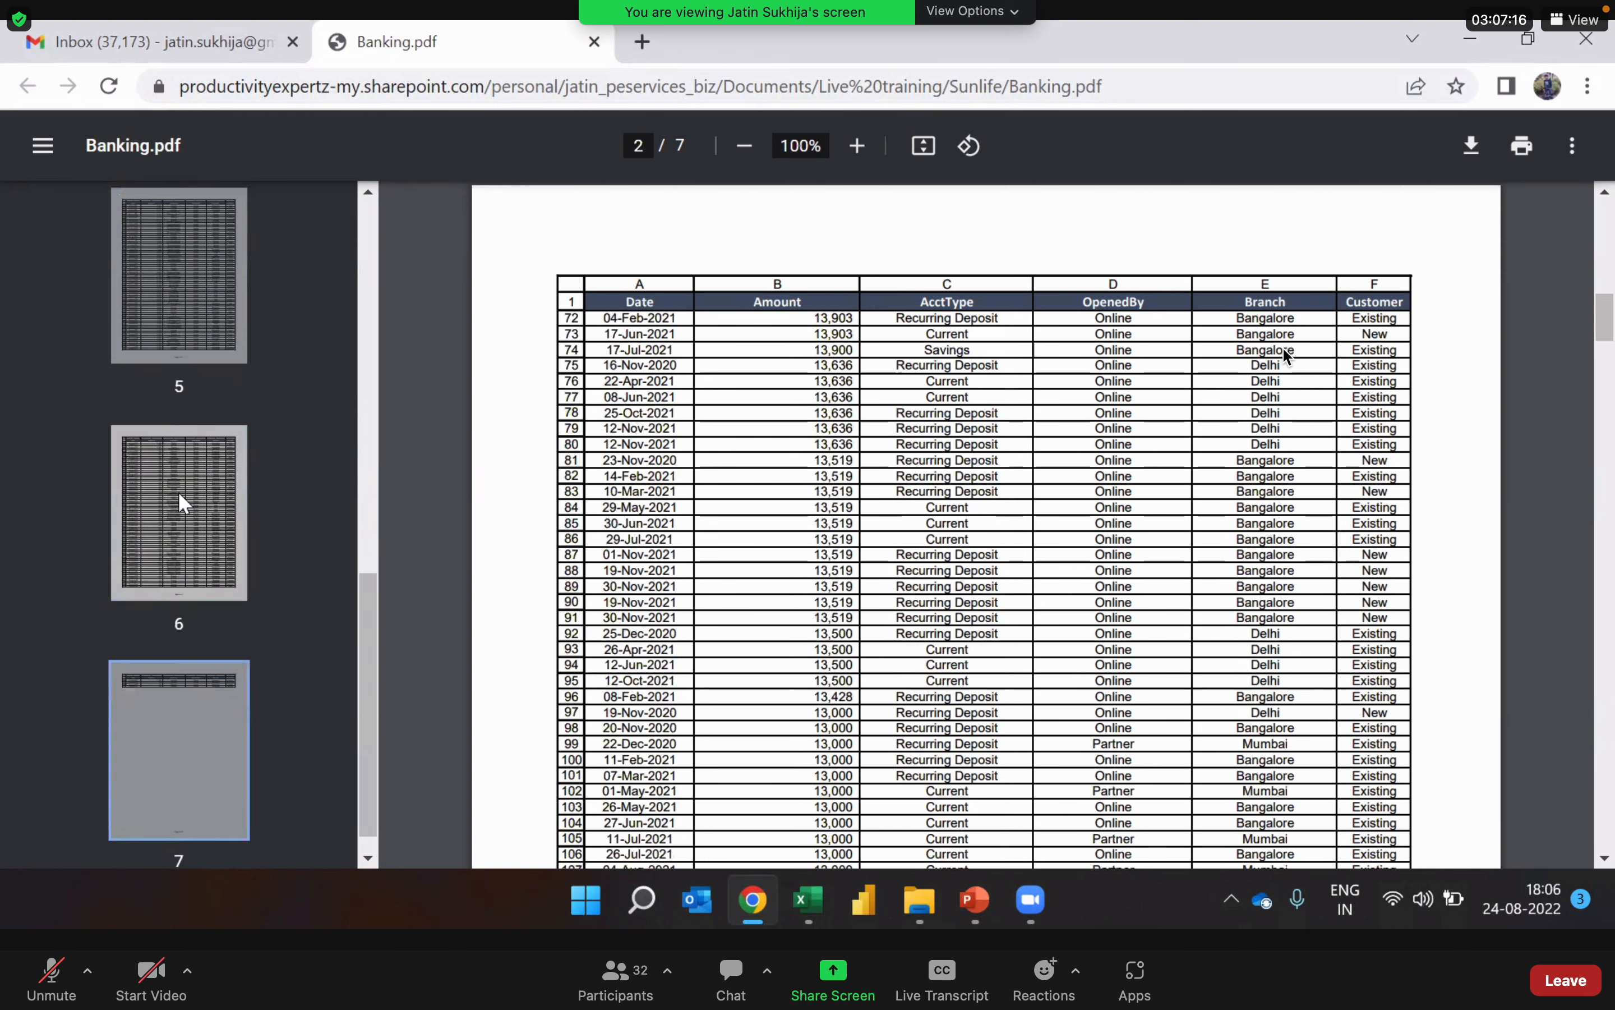
pyautogui.scroll(10, 178, 492)
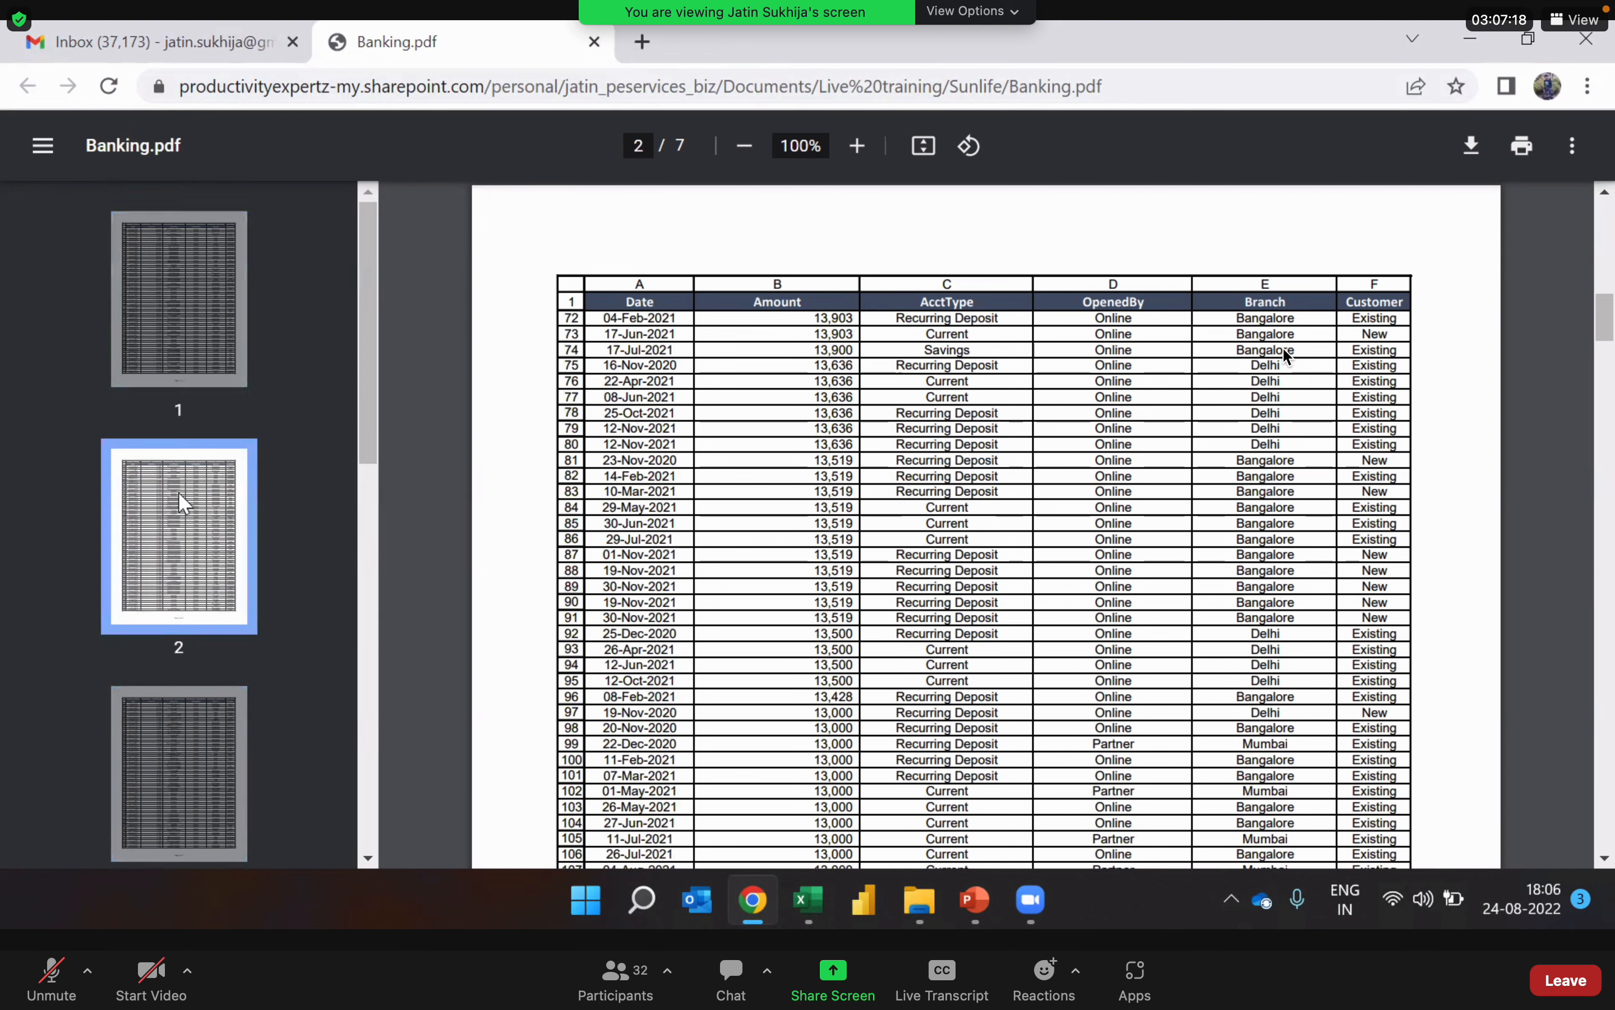
pyautogui.scroll(-10, 178, 492)
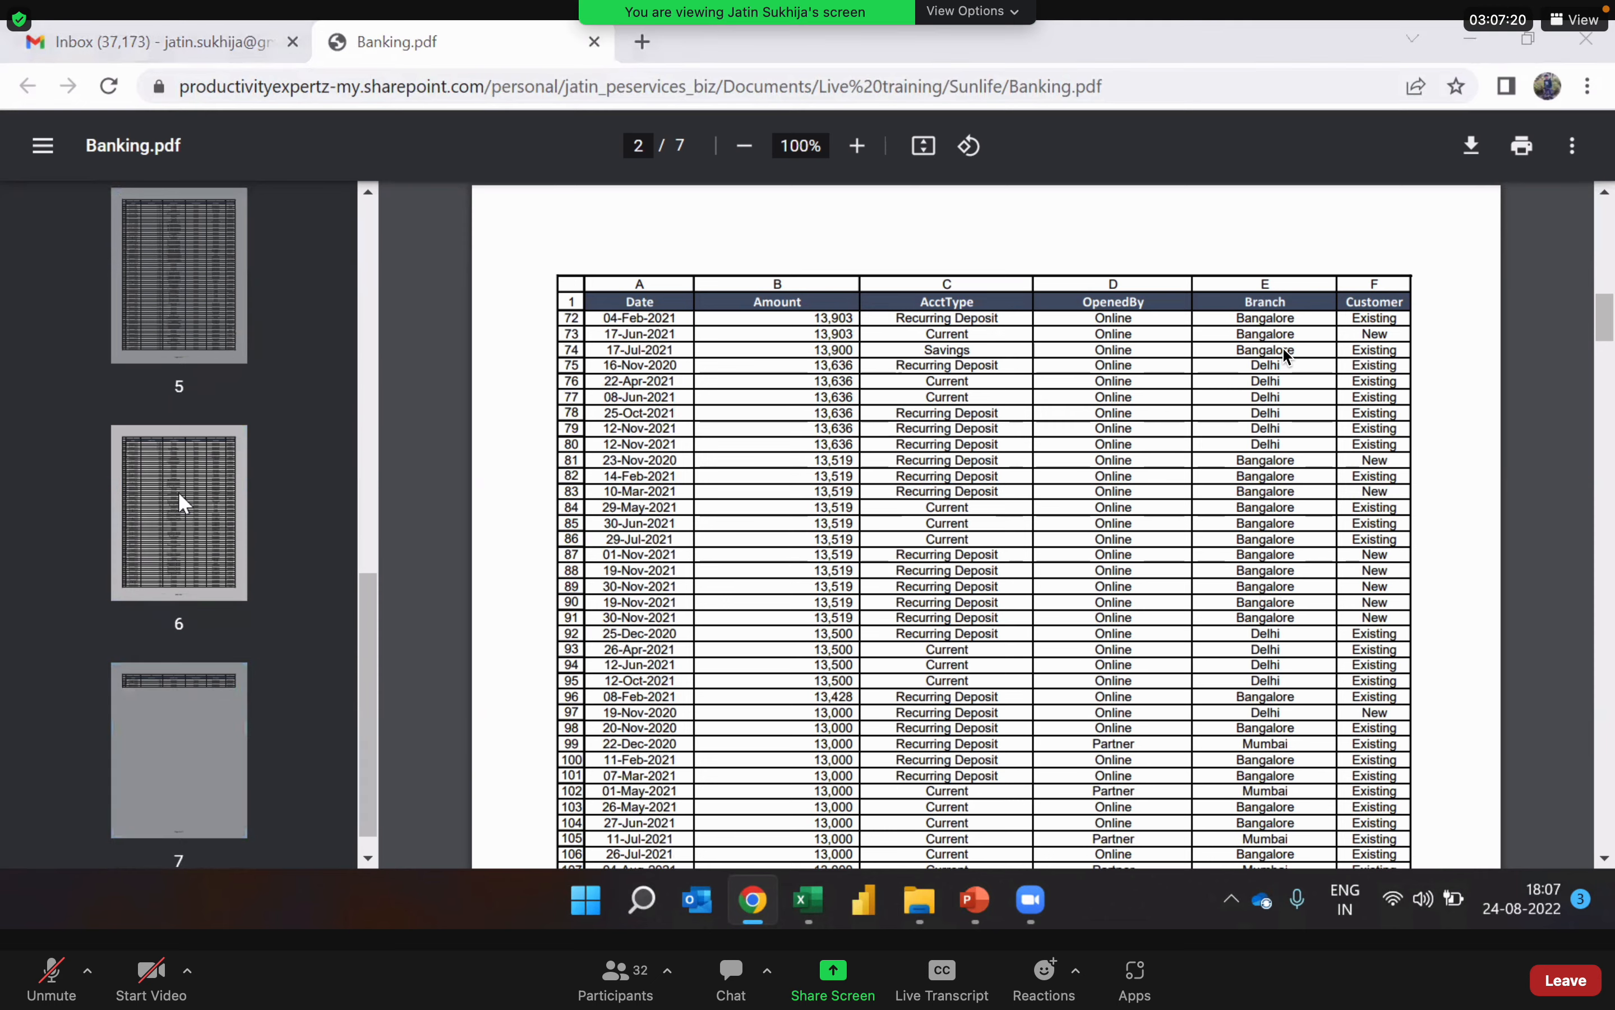
pyautogui.hotkey('alt', 'Tab')
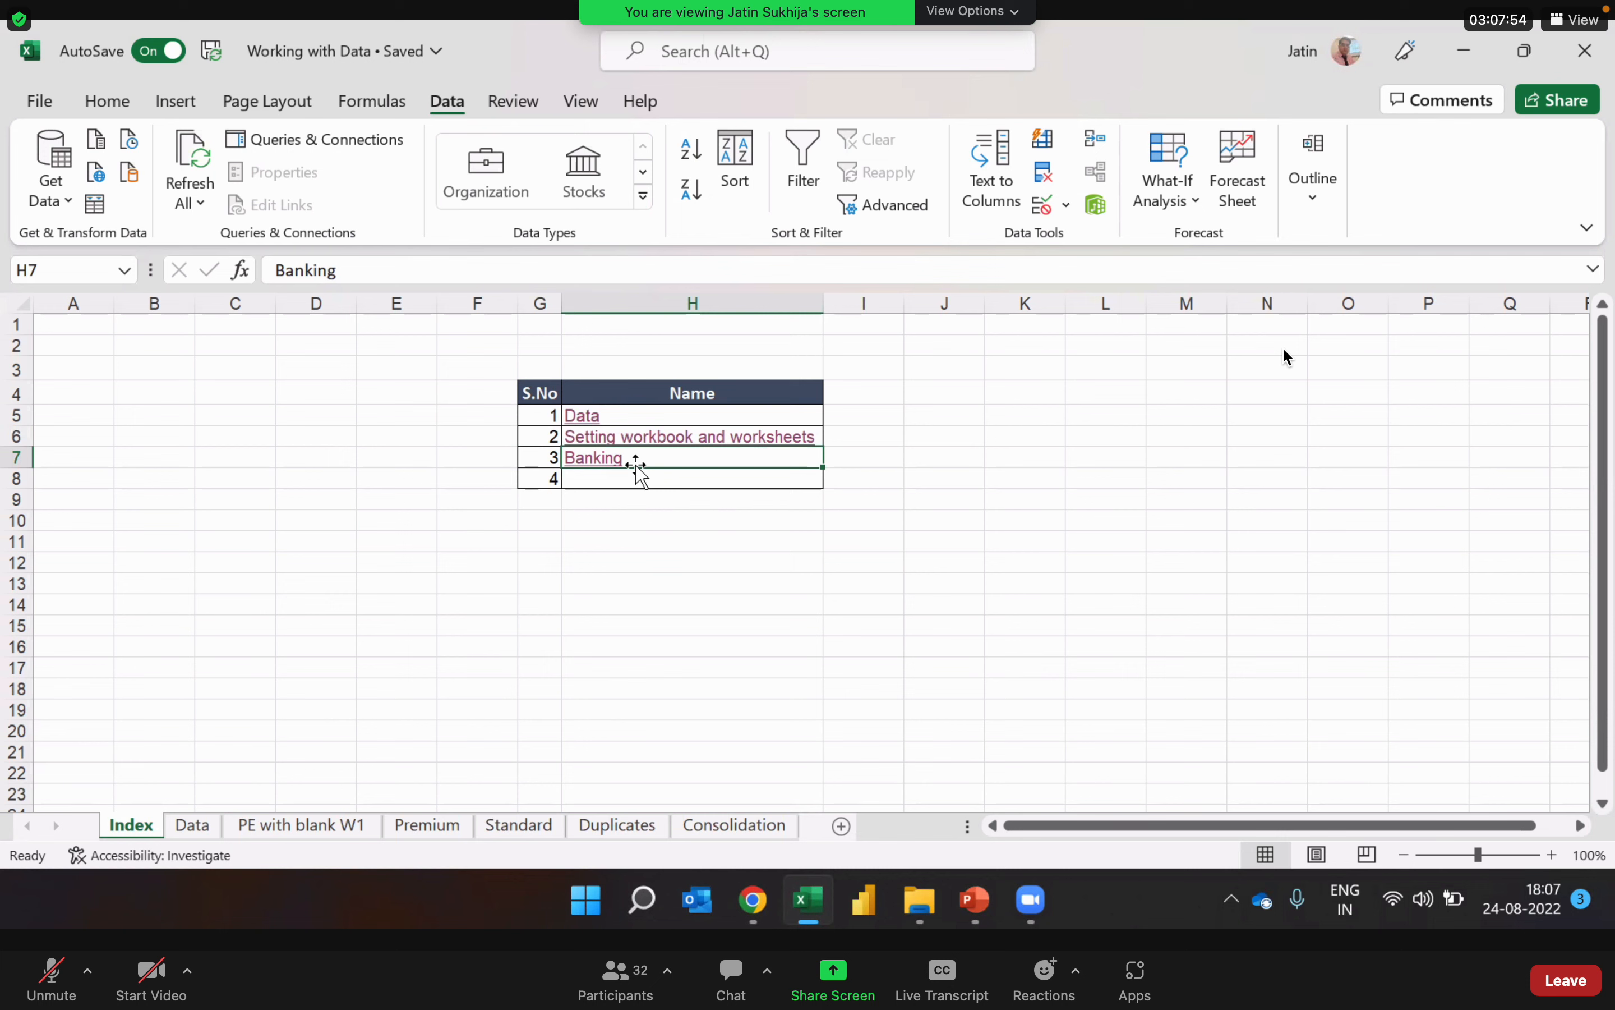
pyautogui.click(1123, 523)
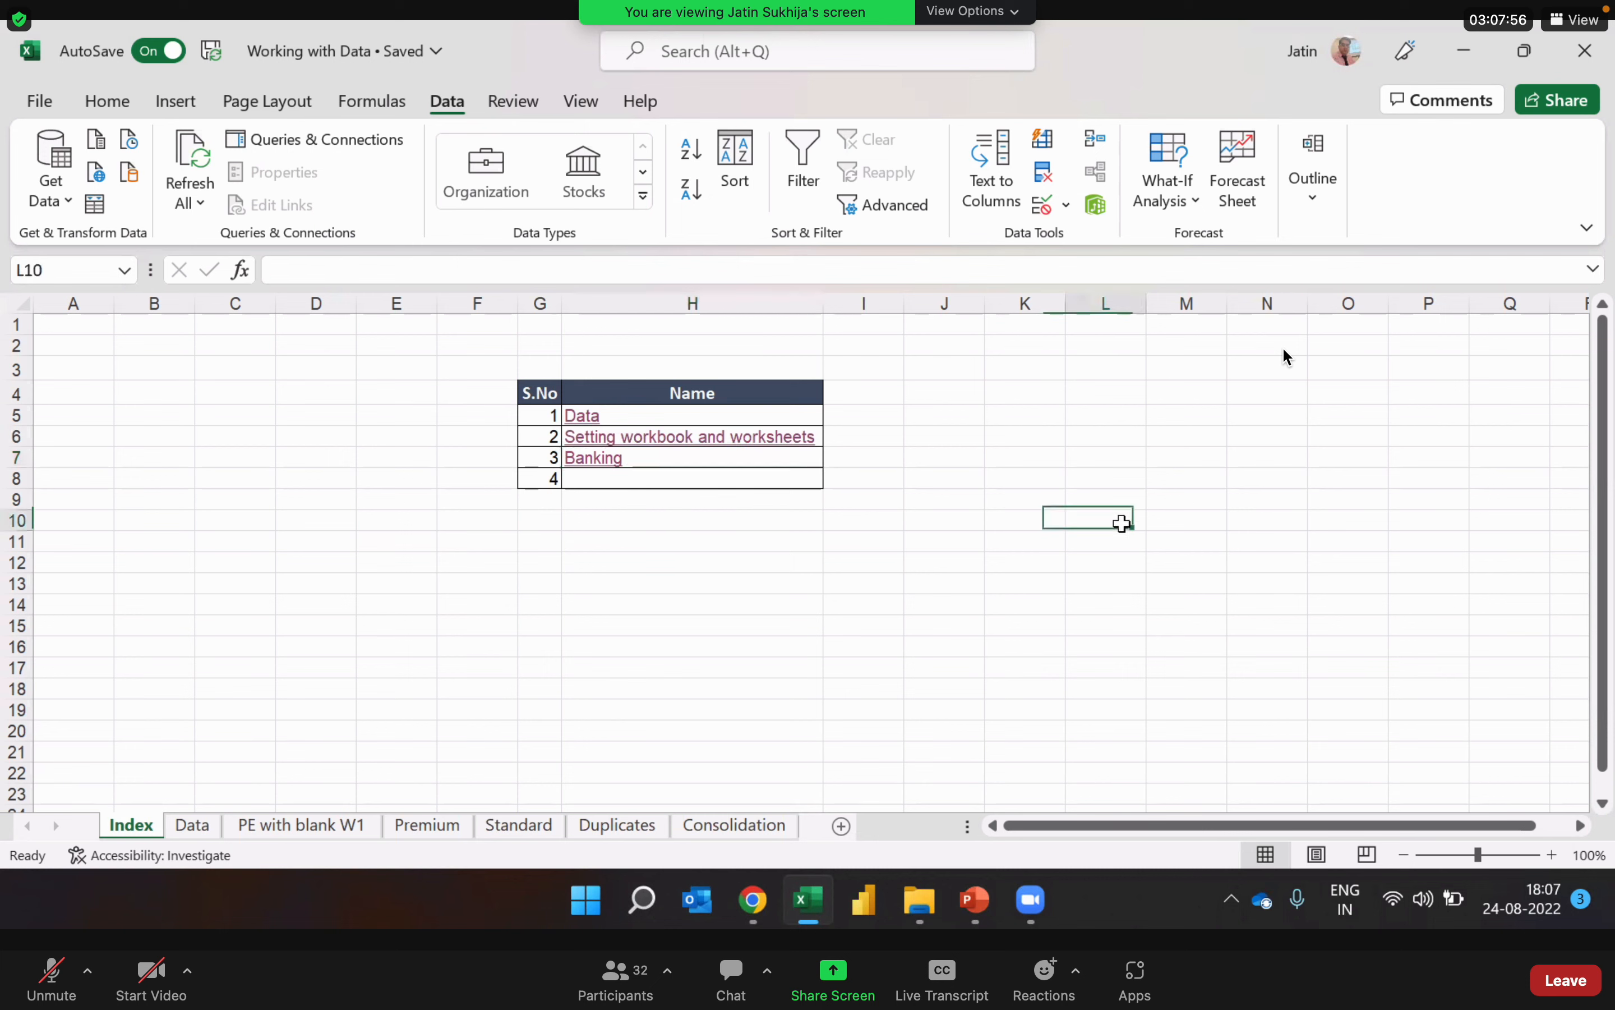
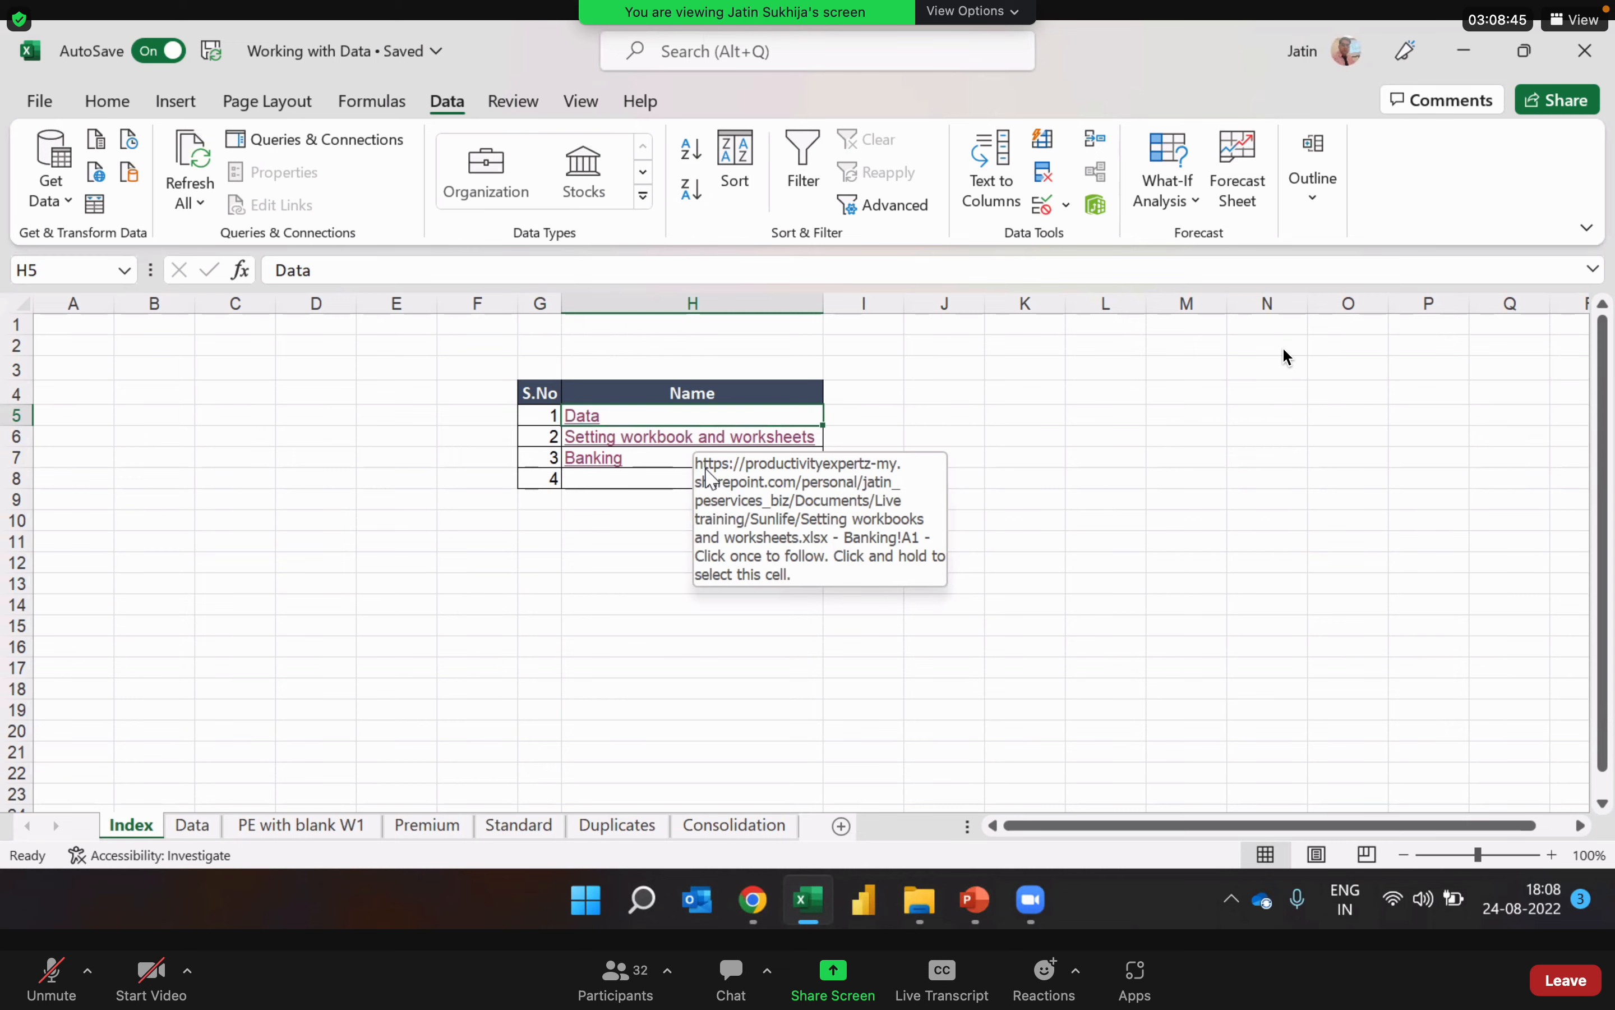
# Step: Switch to the Sunlife folder in File Explorer and open the Banking text document in a maximized window
pyautogui.hotkey('alt', 'Tab')
pyautogui.press('Tab')
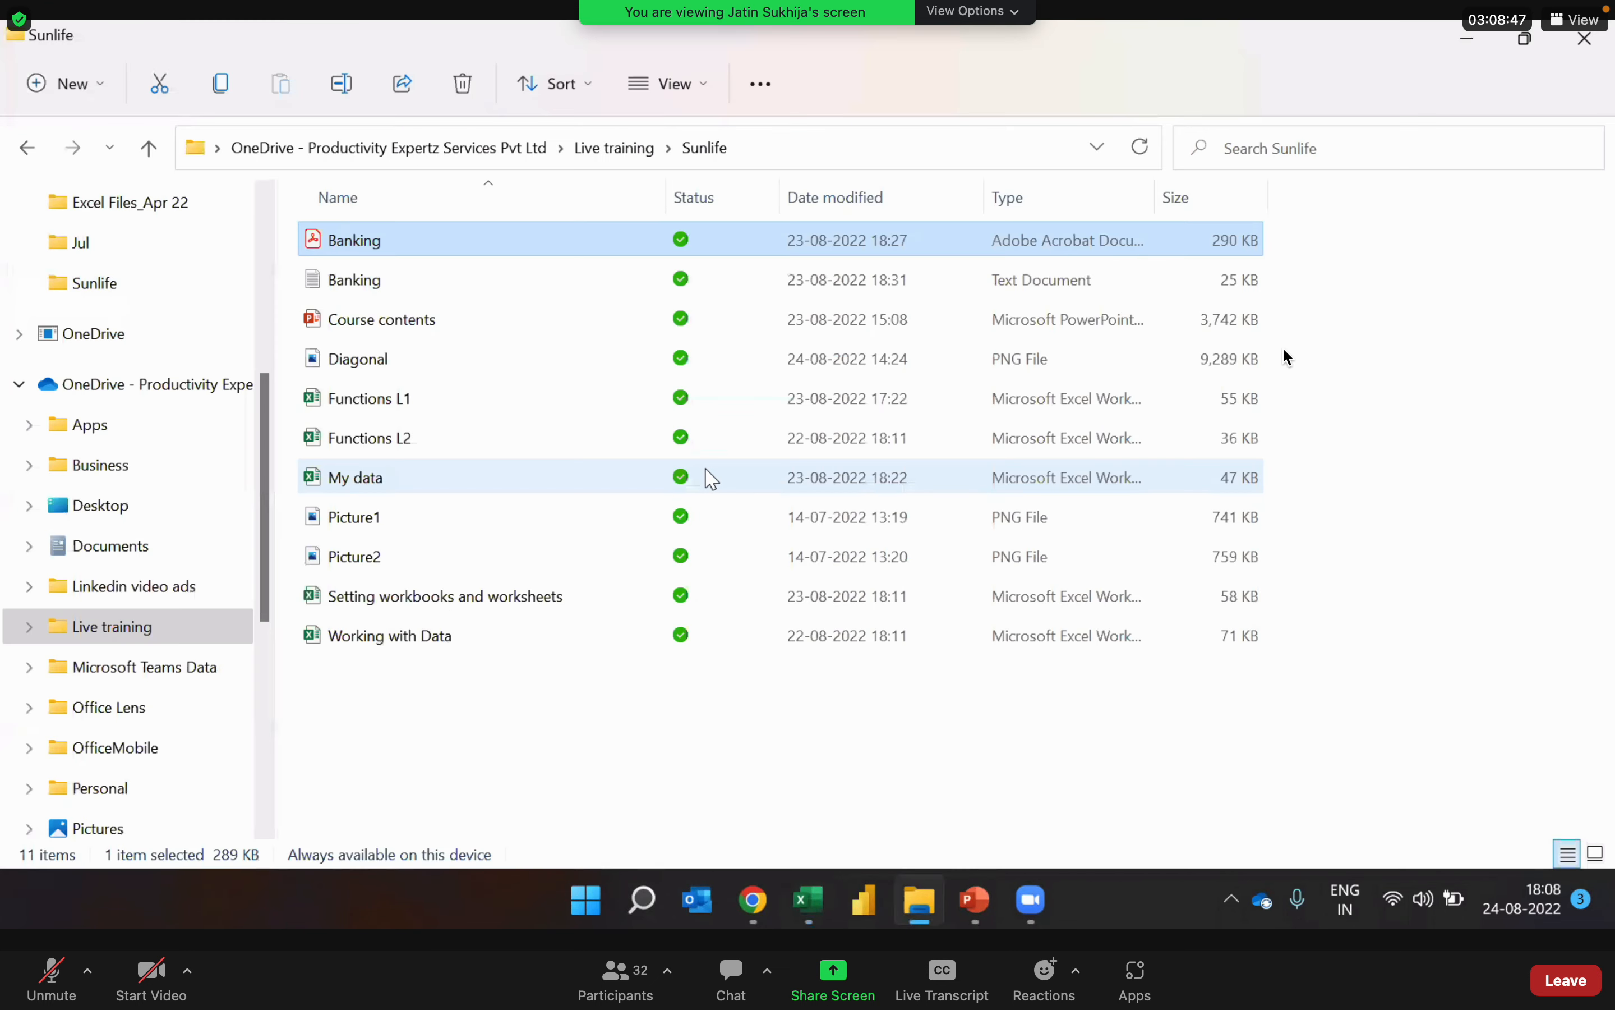
pyautogui.press('Down')
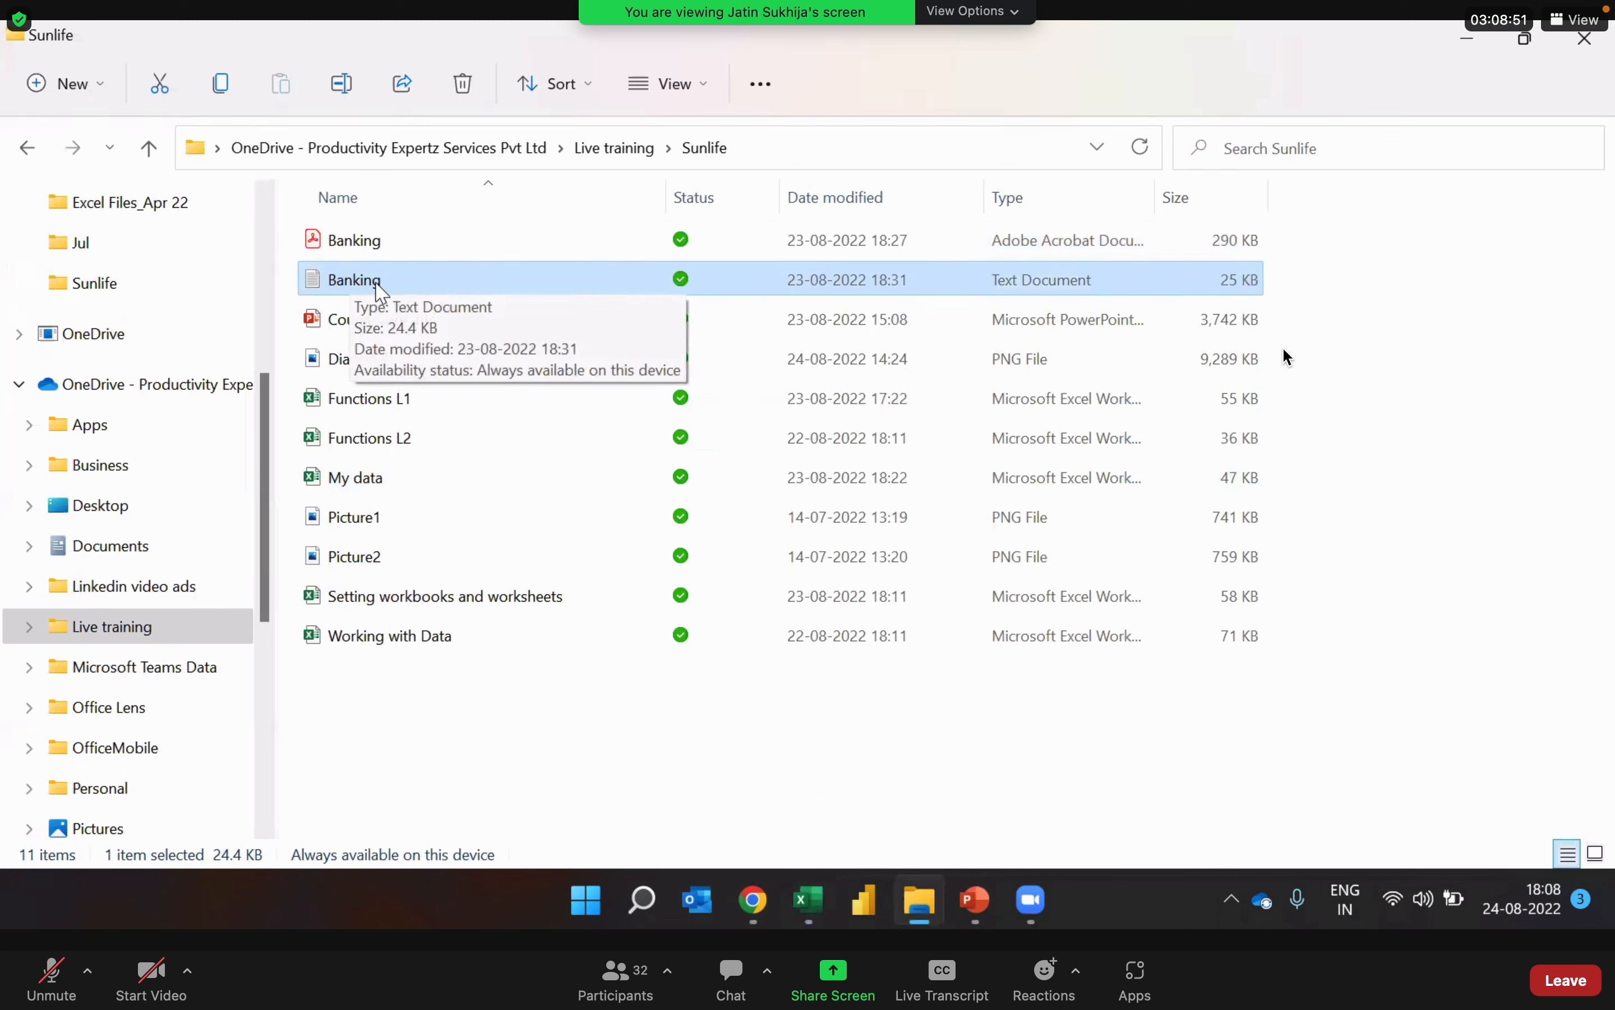
pyautogui.doubleClick(419, 284)
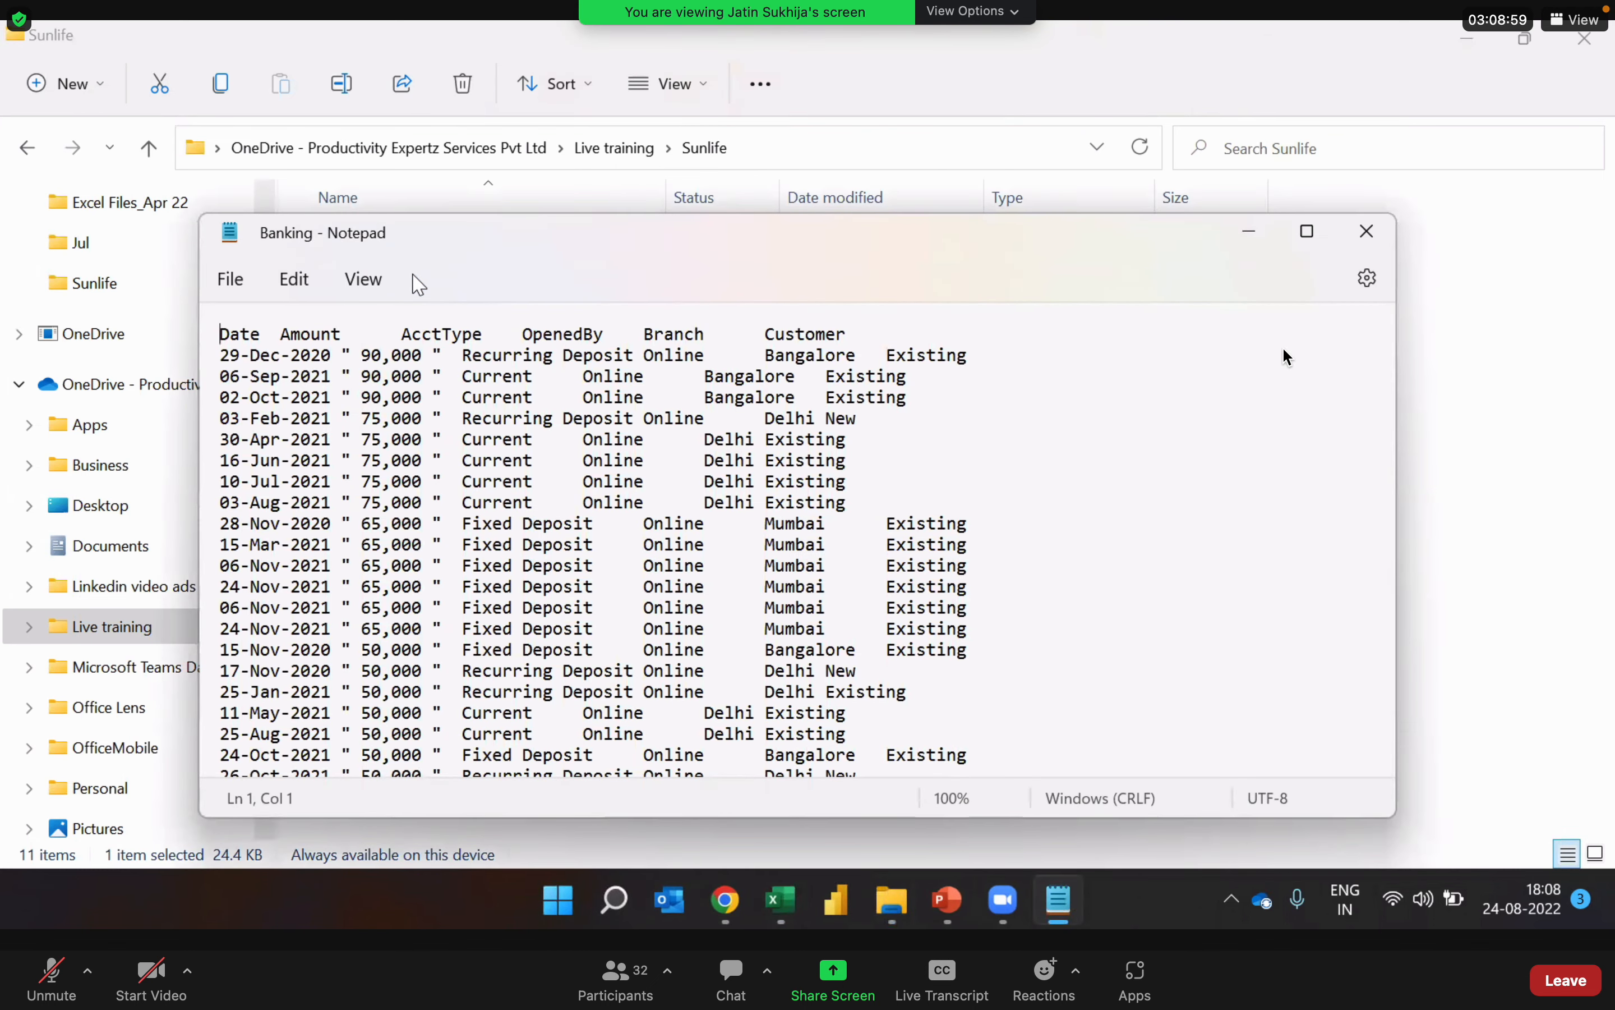
pyautogui.click(1312, 234)
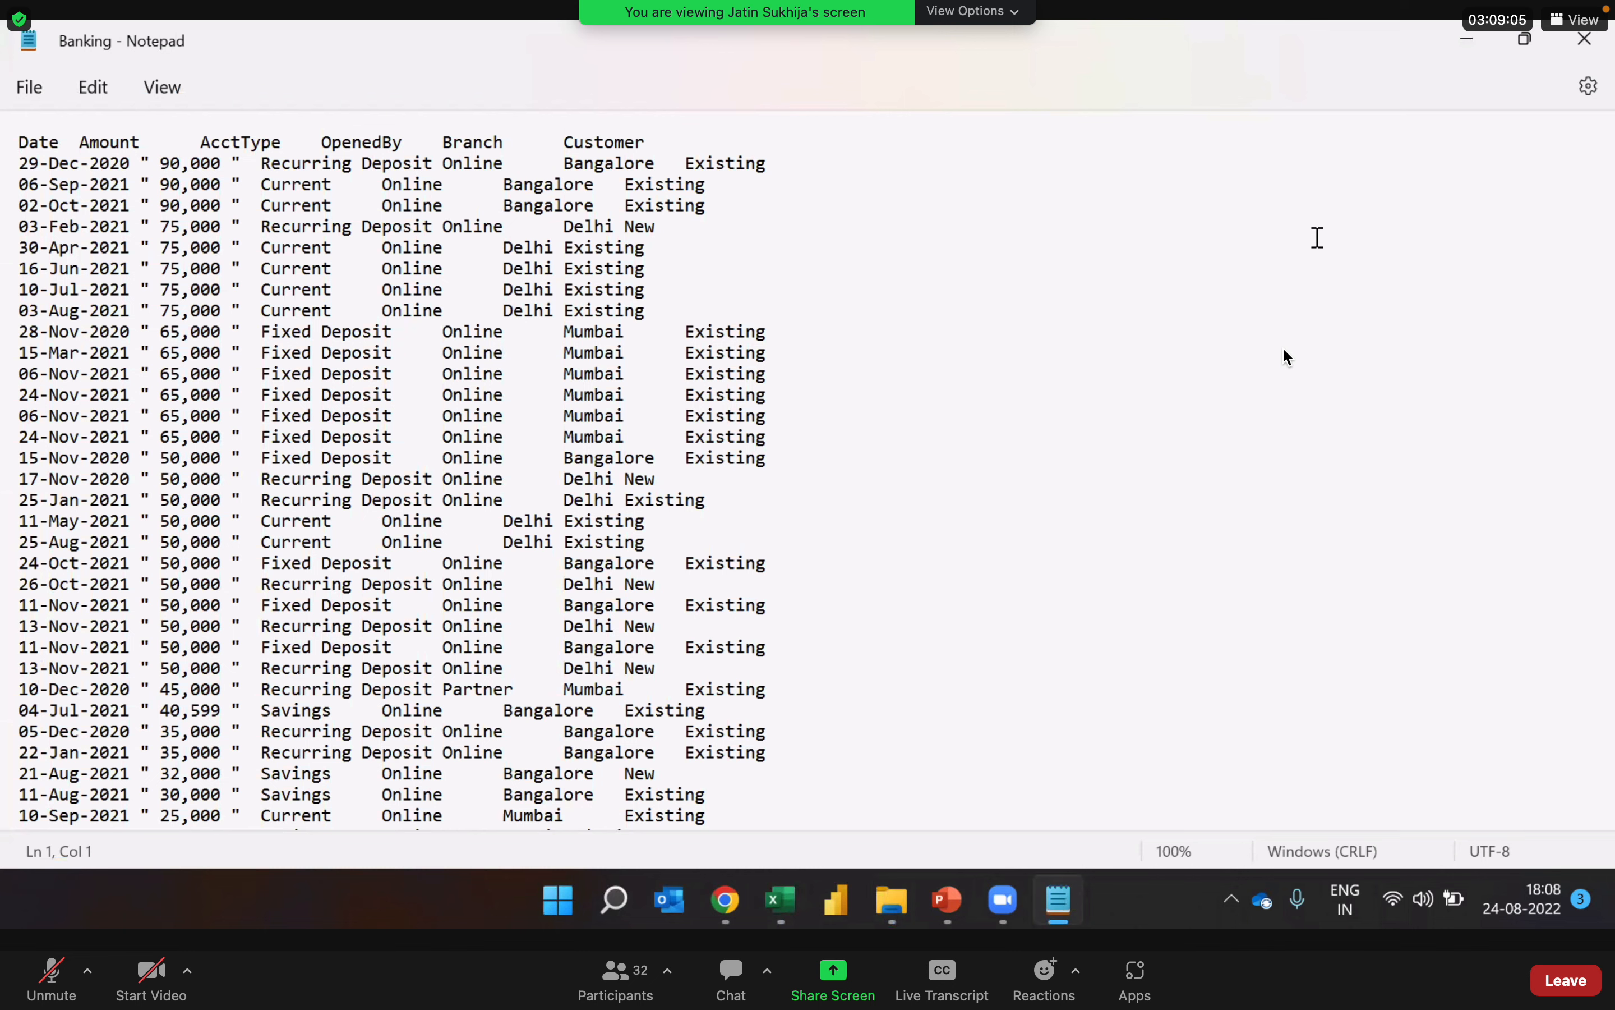
# Step: Examine the account records throughout the Banking text file and close the document
pyautogui.click(1044, 371)
pyautogui.click(963, 438)
pyautogui.scroll(-5, 1289, 357)
pyautogui.scroll(-20, 1289, 357)
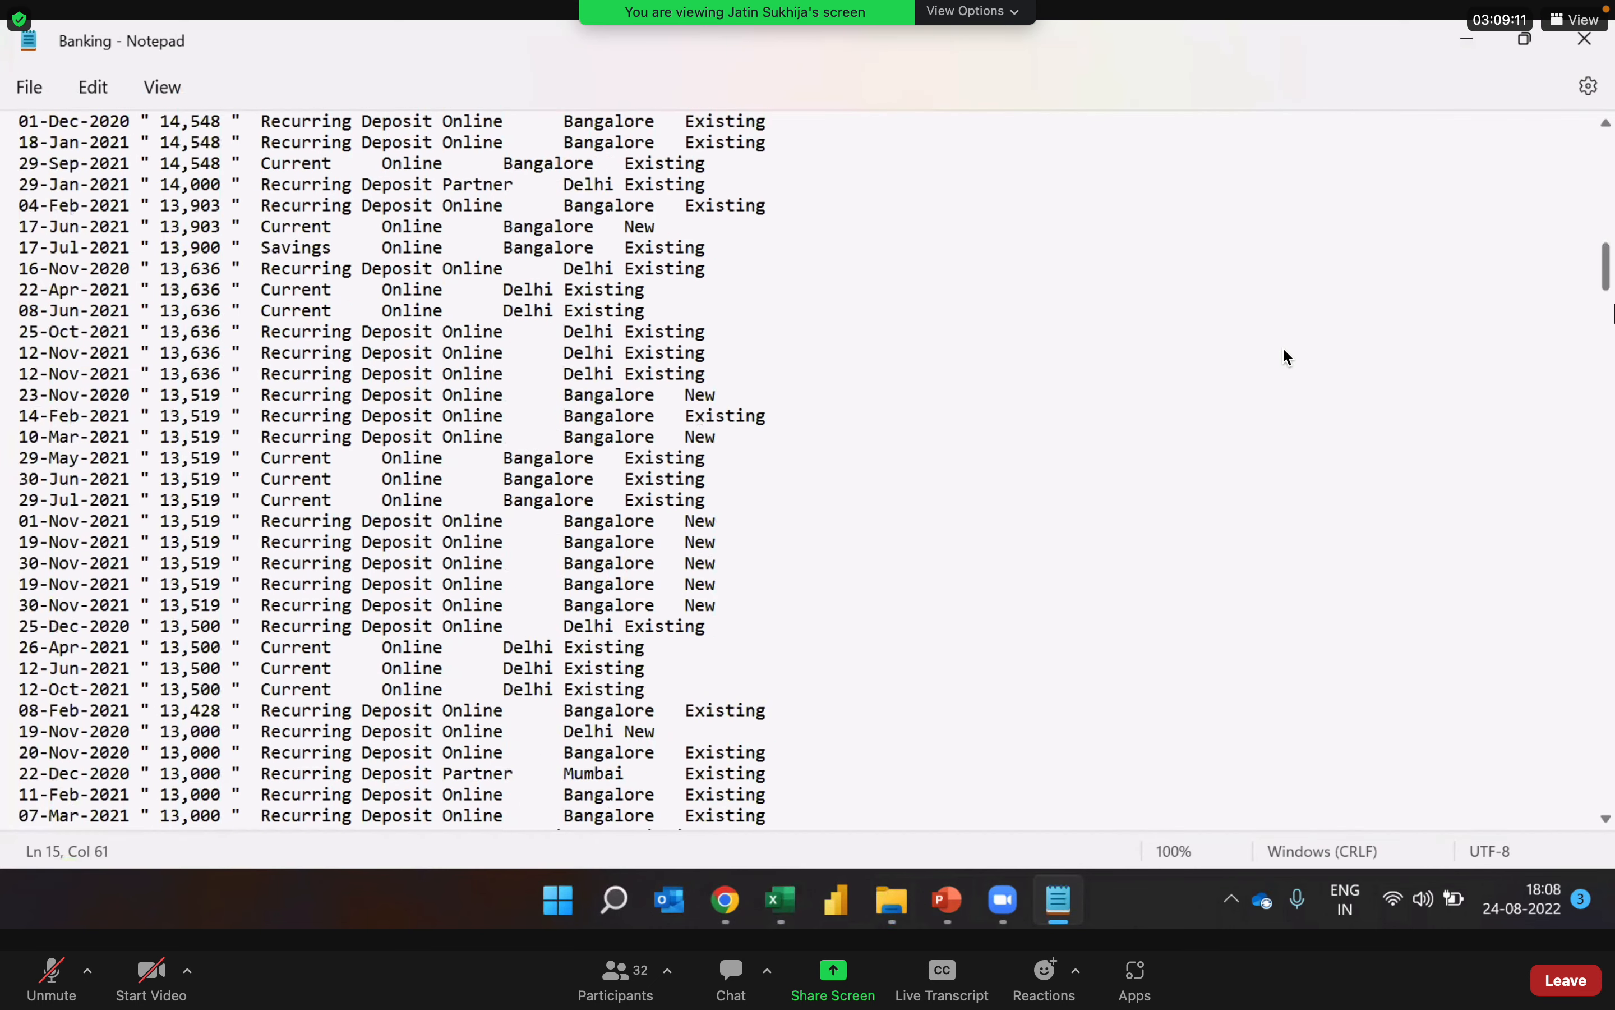
pyautogui.scroll(-20, 1288, 357)
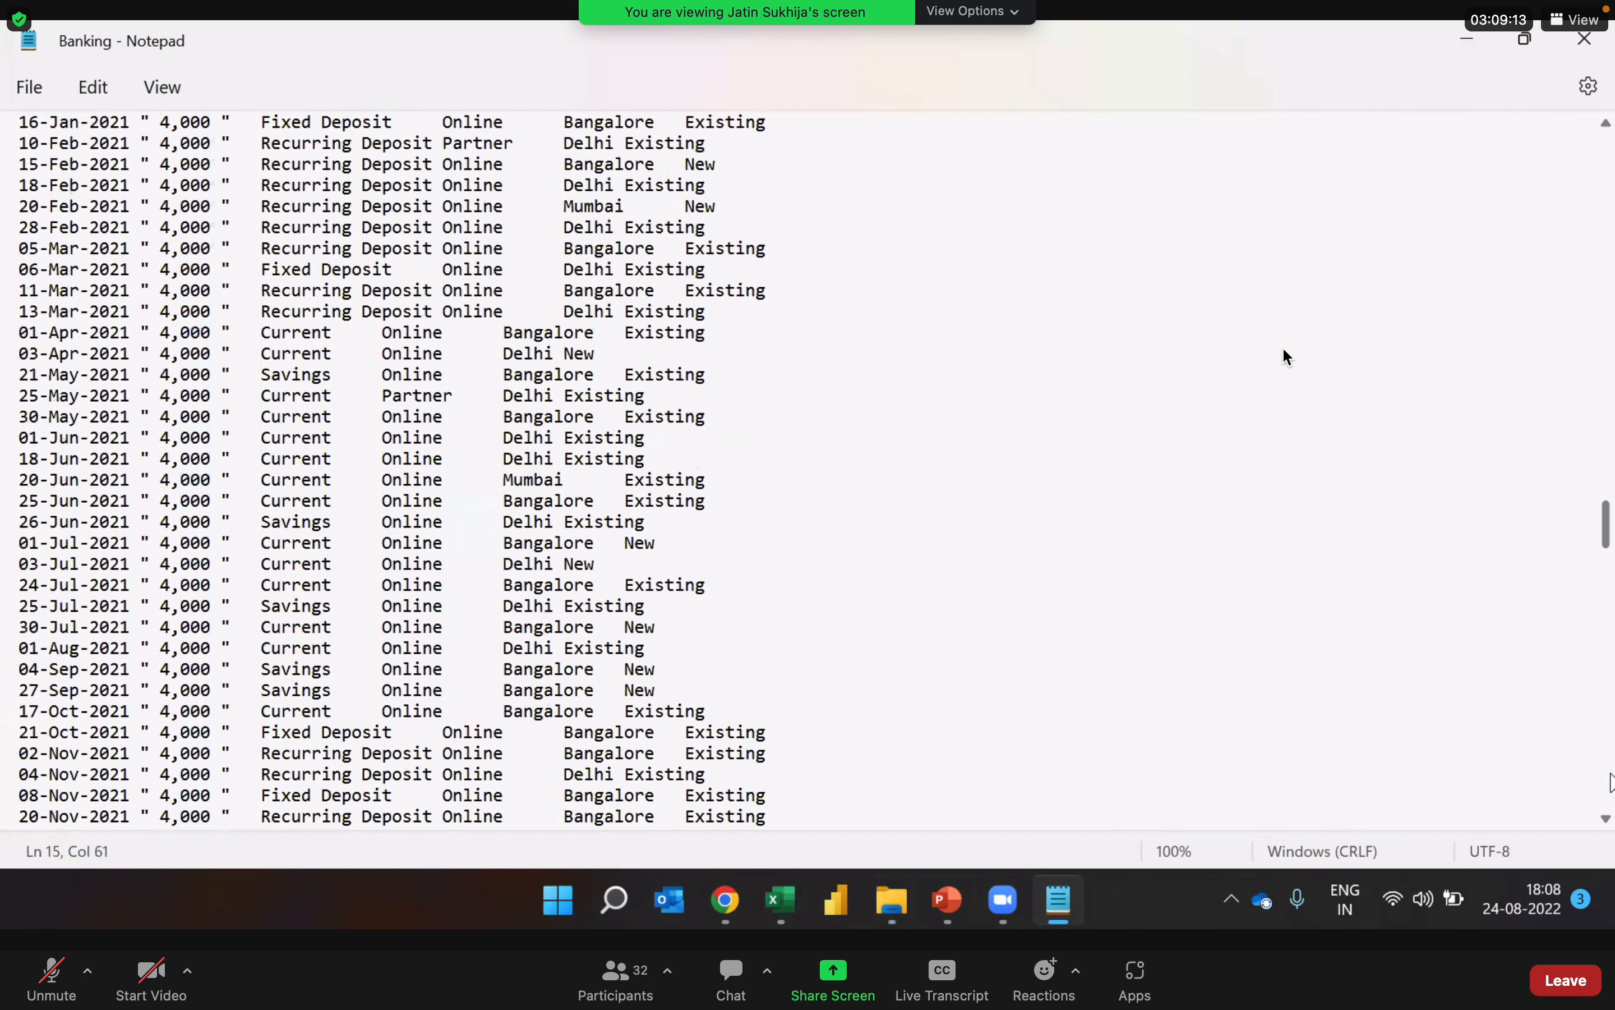
pyautogui.scroll(-10, 1288, 358)
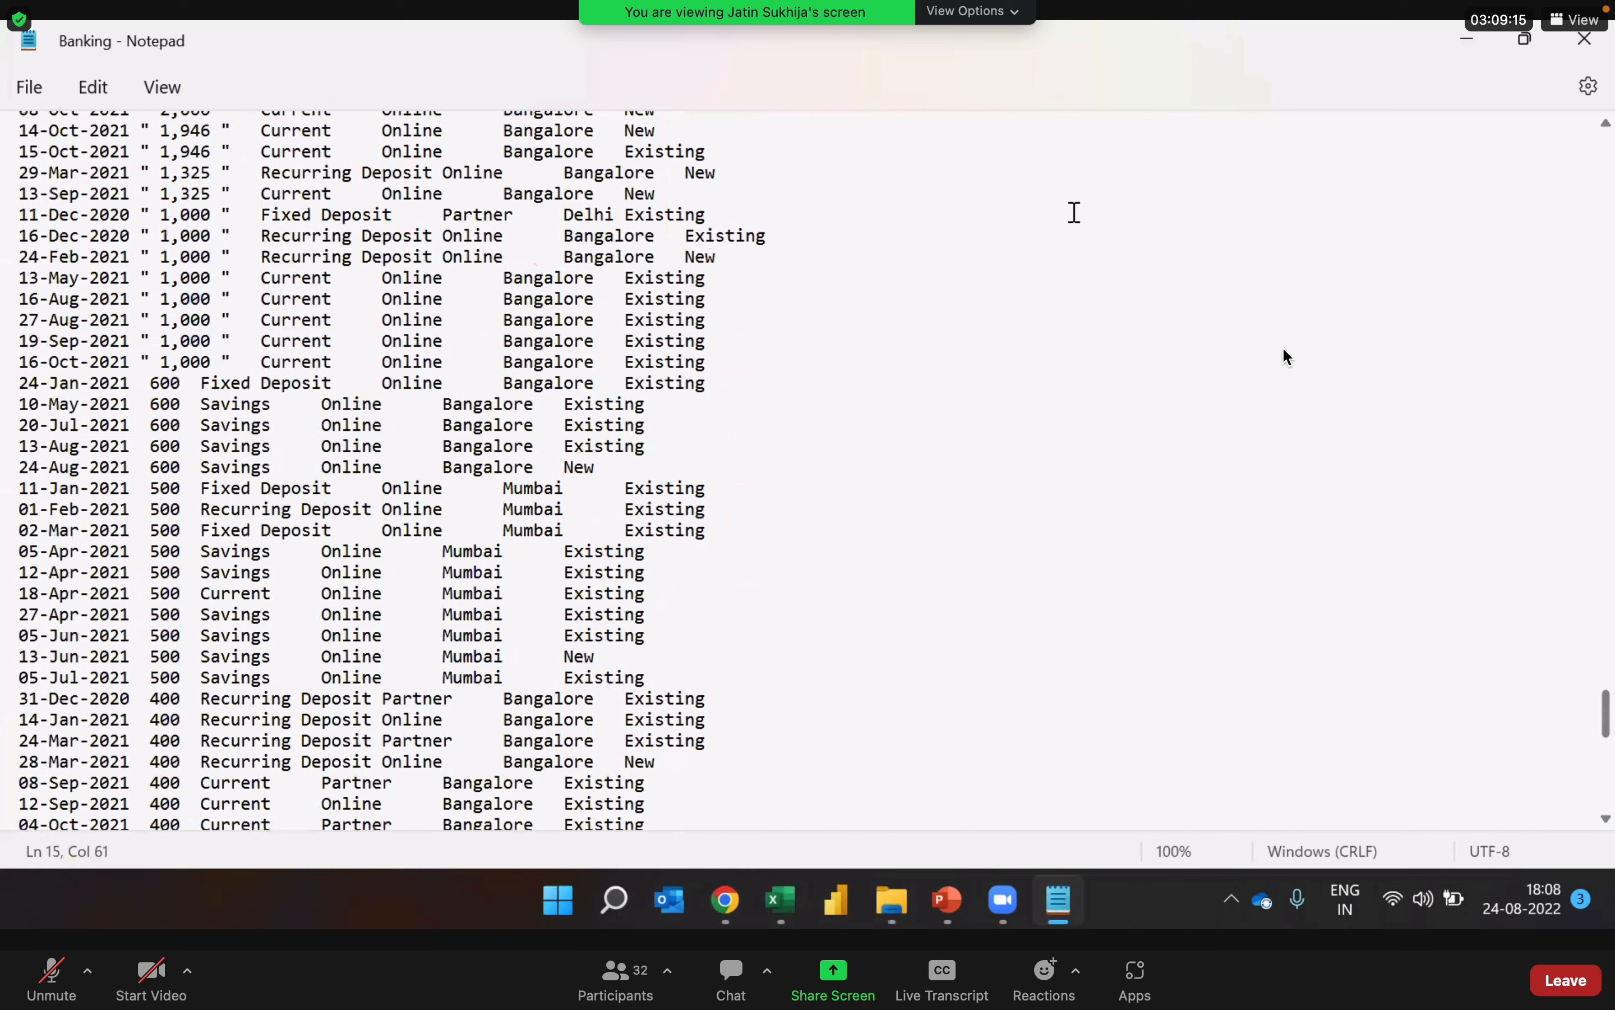
pyautogui.scroll(20, 1289, 358)
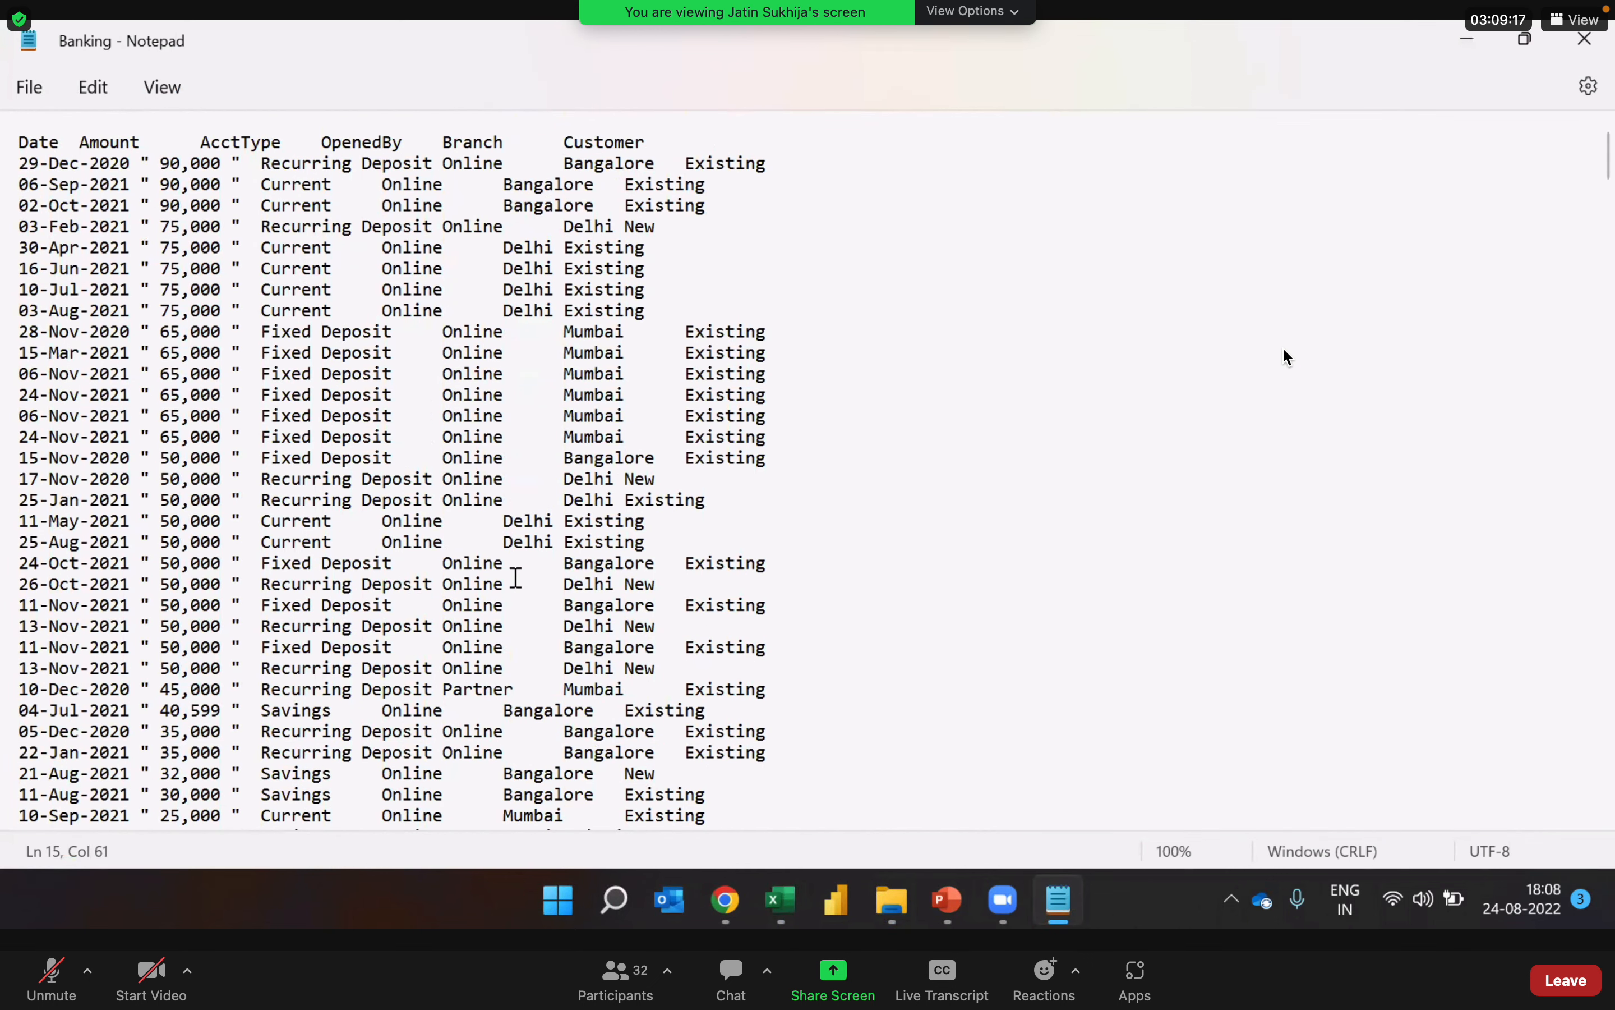
pyautogui.click(1587, 39)
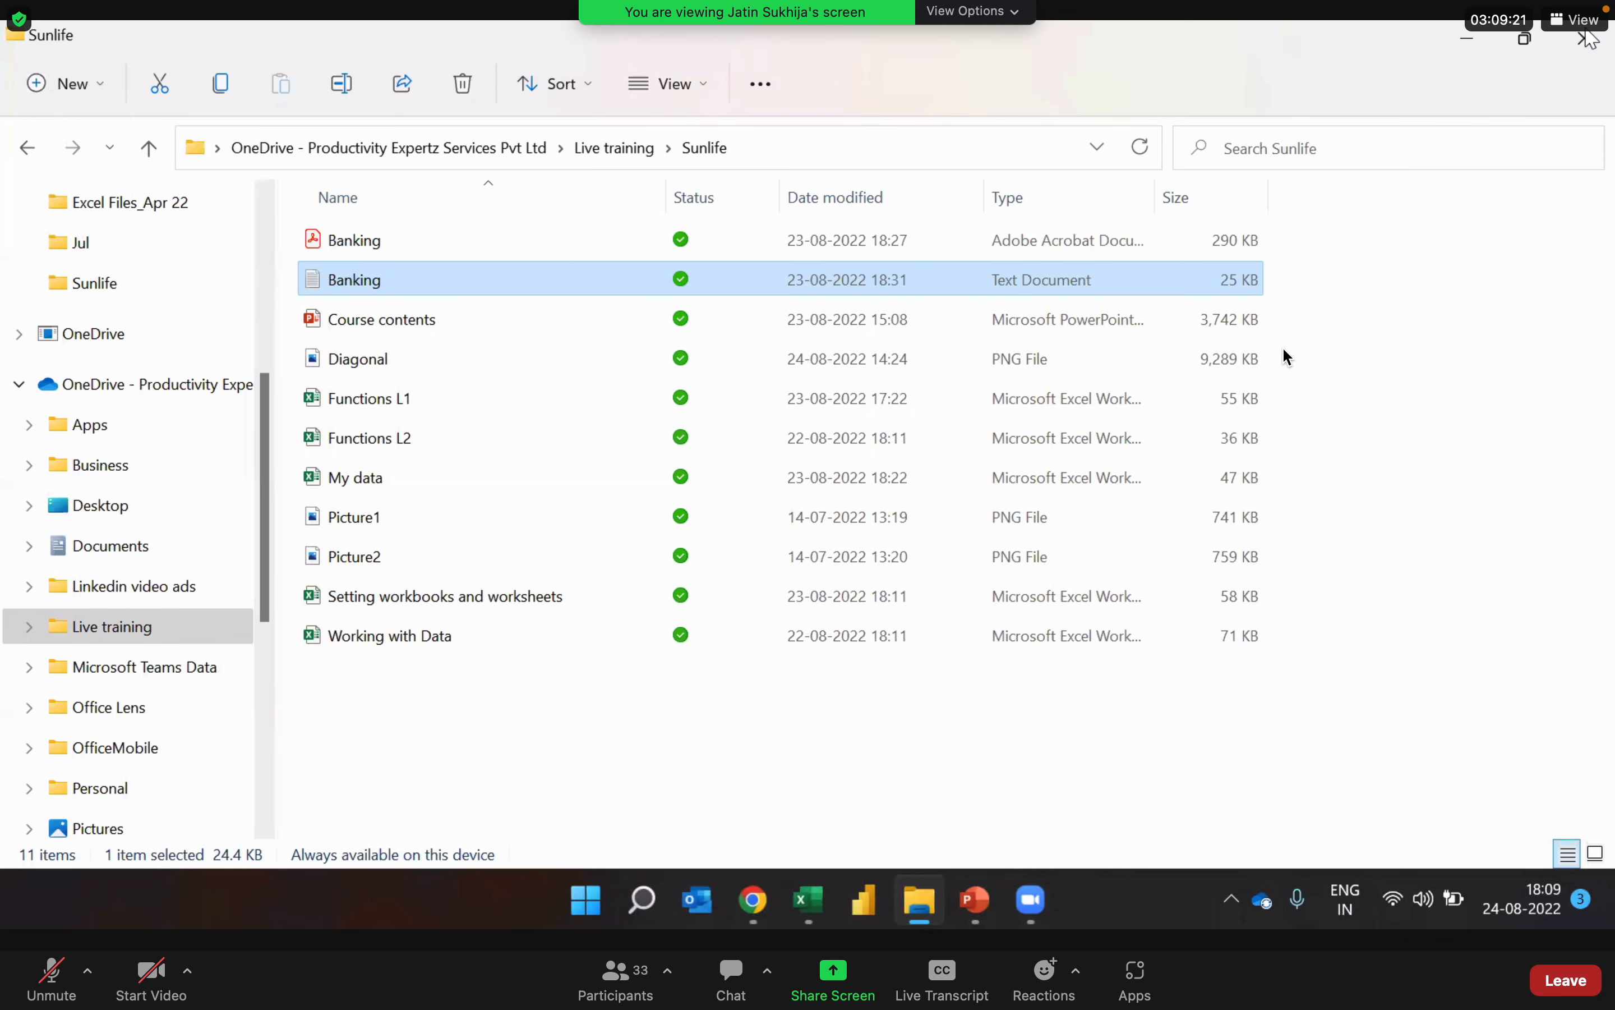
pyautogui.hotkey('alt', 'Tab')
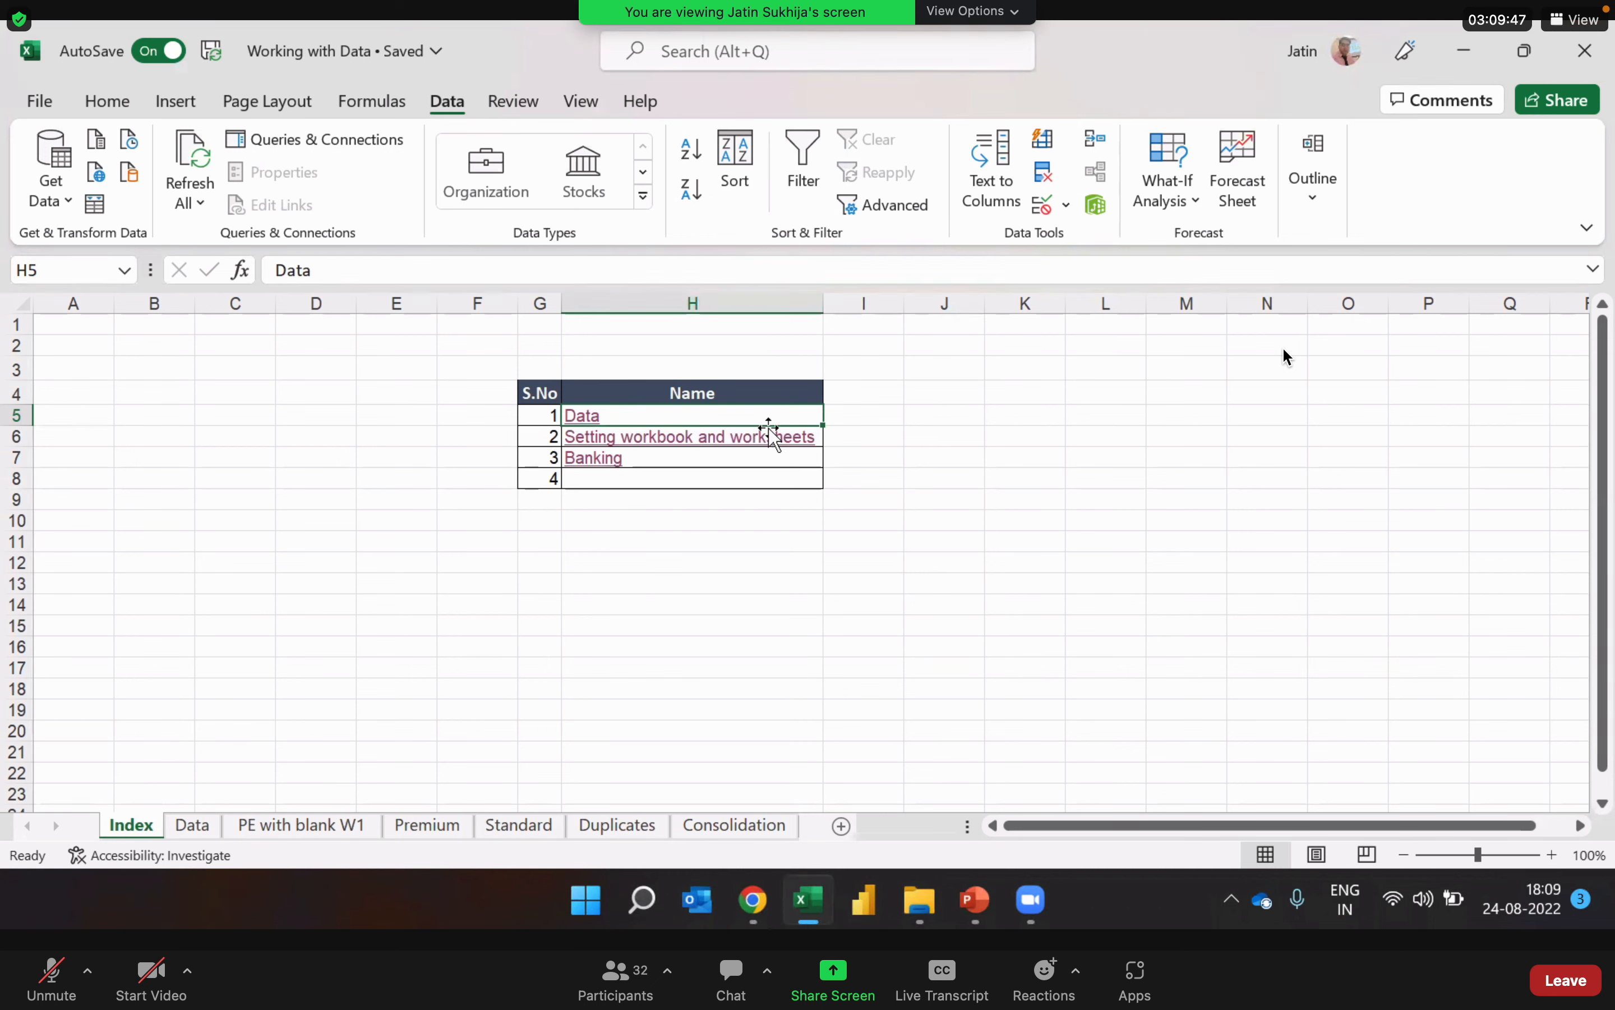
pyautogui.click(666, 476)
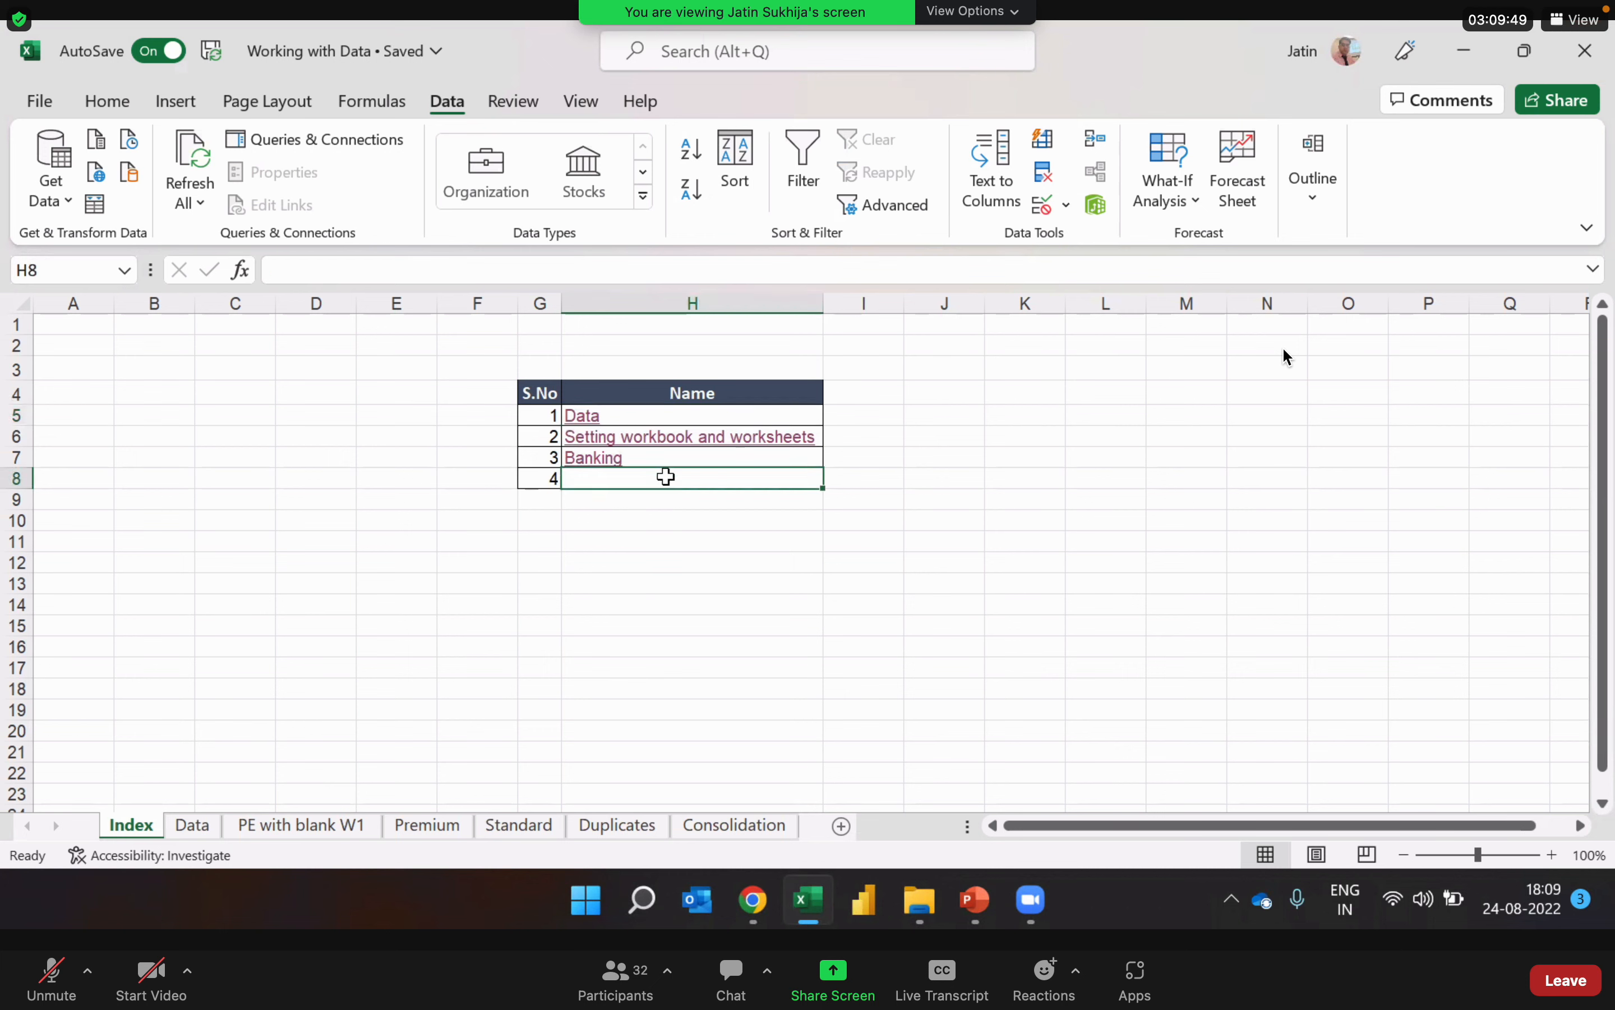
pyautogui.press('super+Tab')
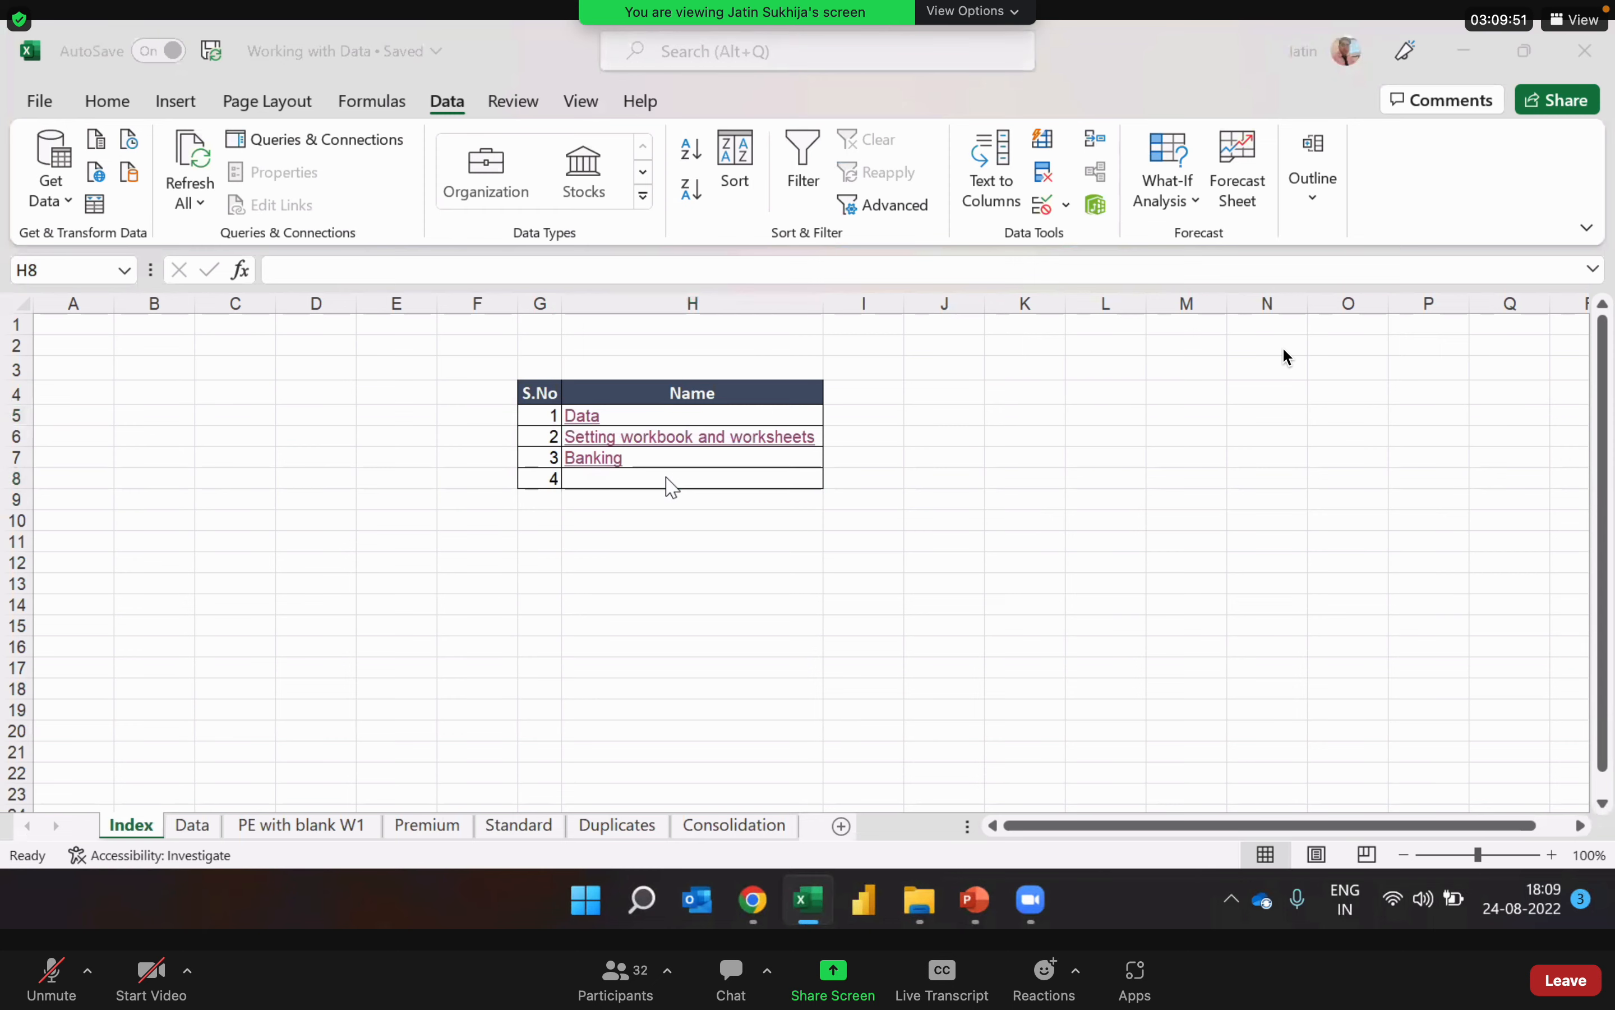
pyautogui.hotkey('alt', 'Tab')
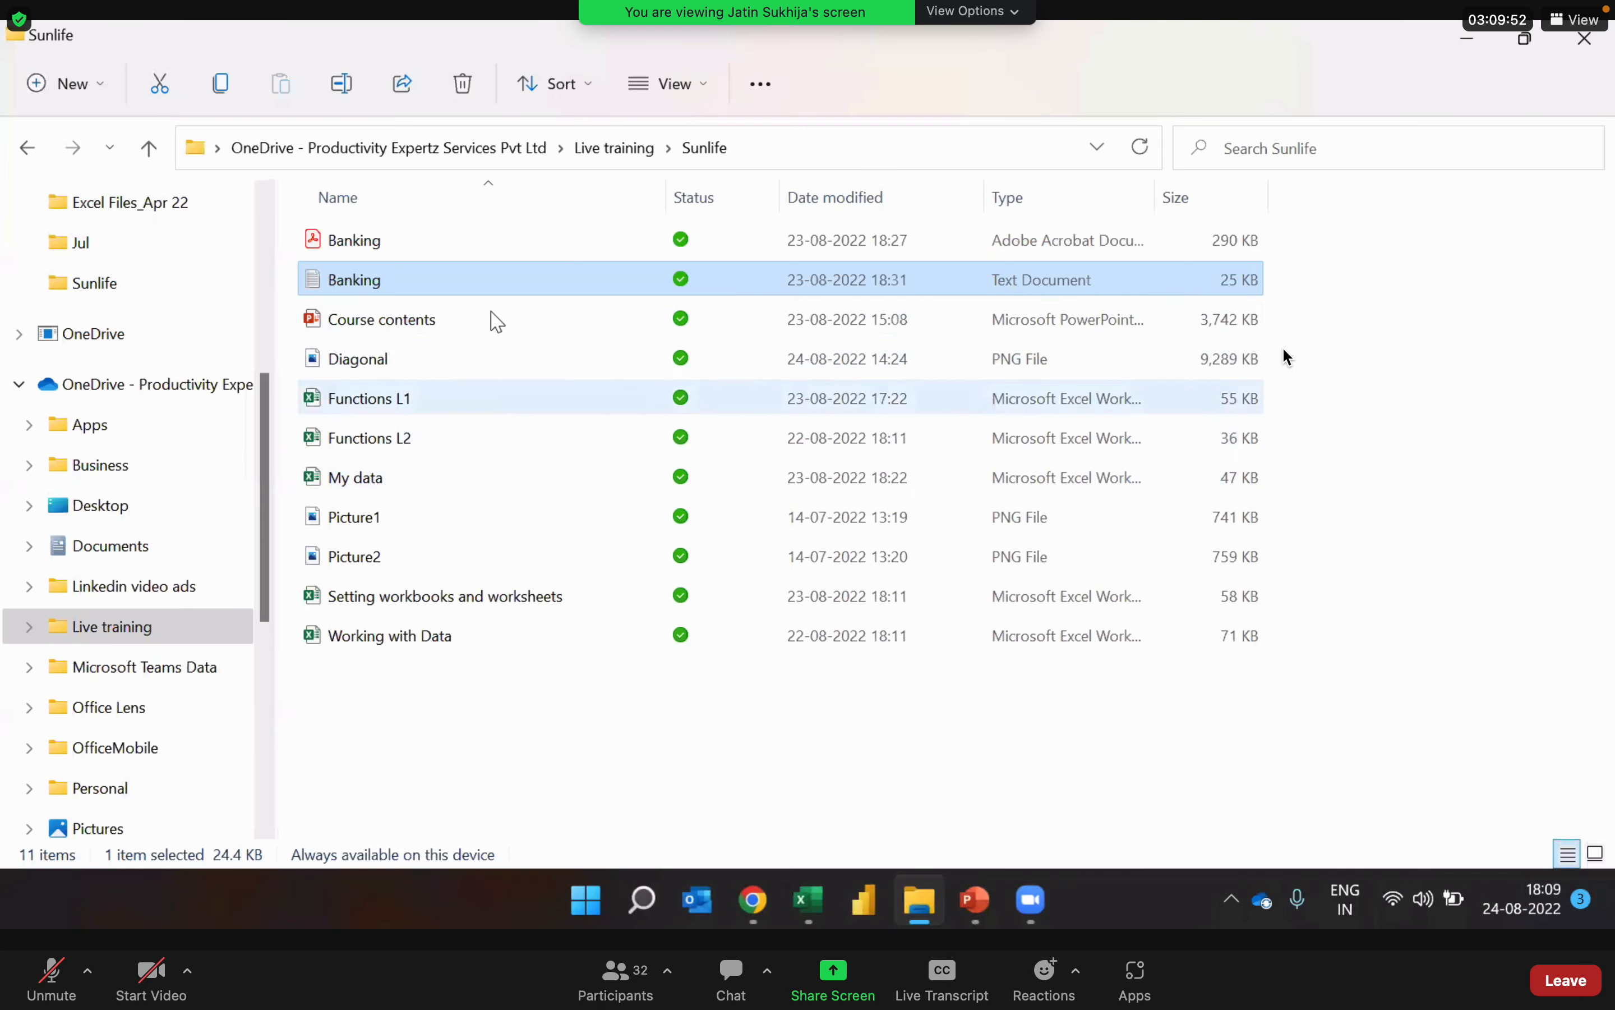
pyautogui.click(390, 288)
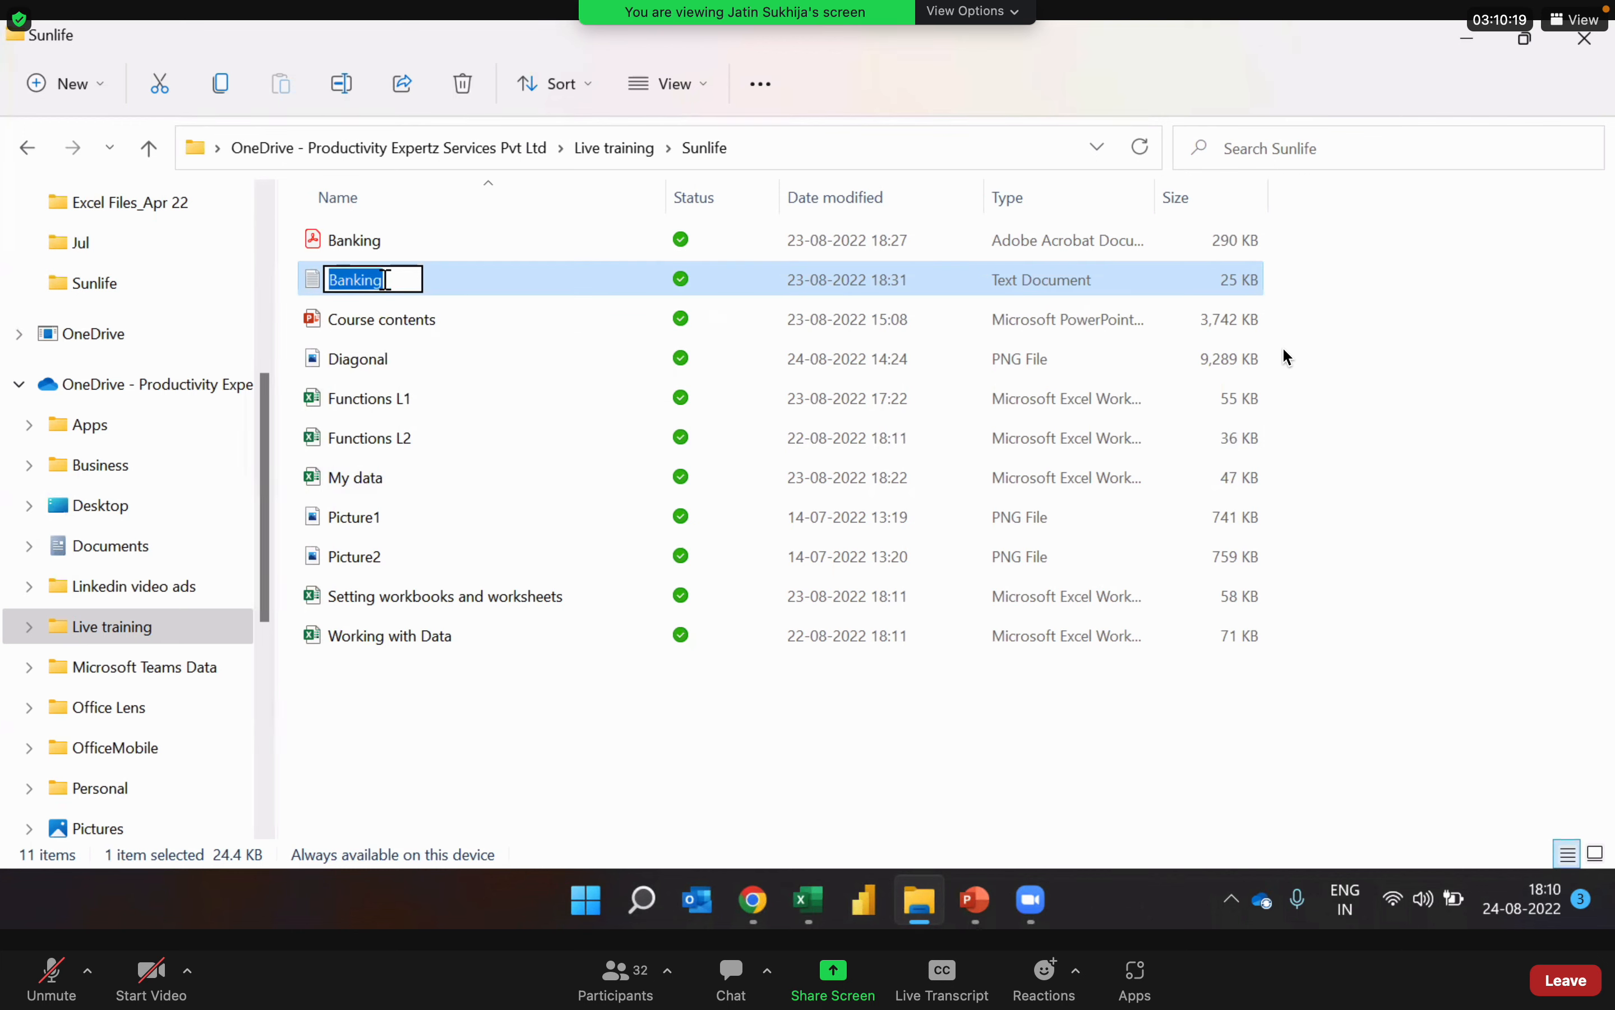
pyautogui.press('Escape')
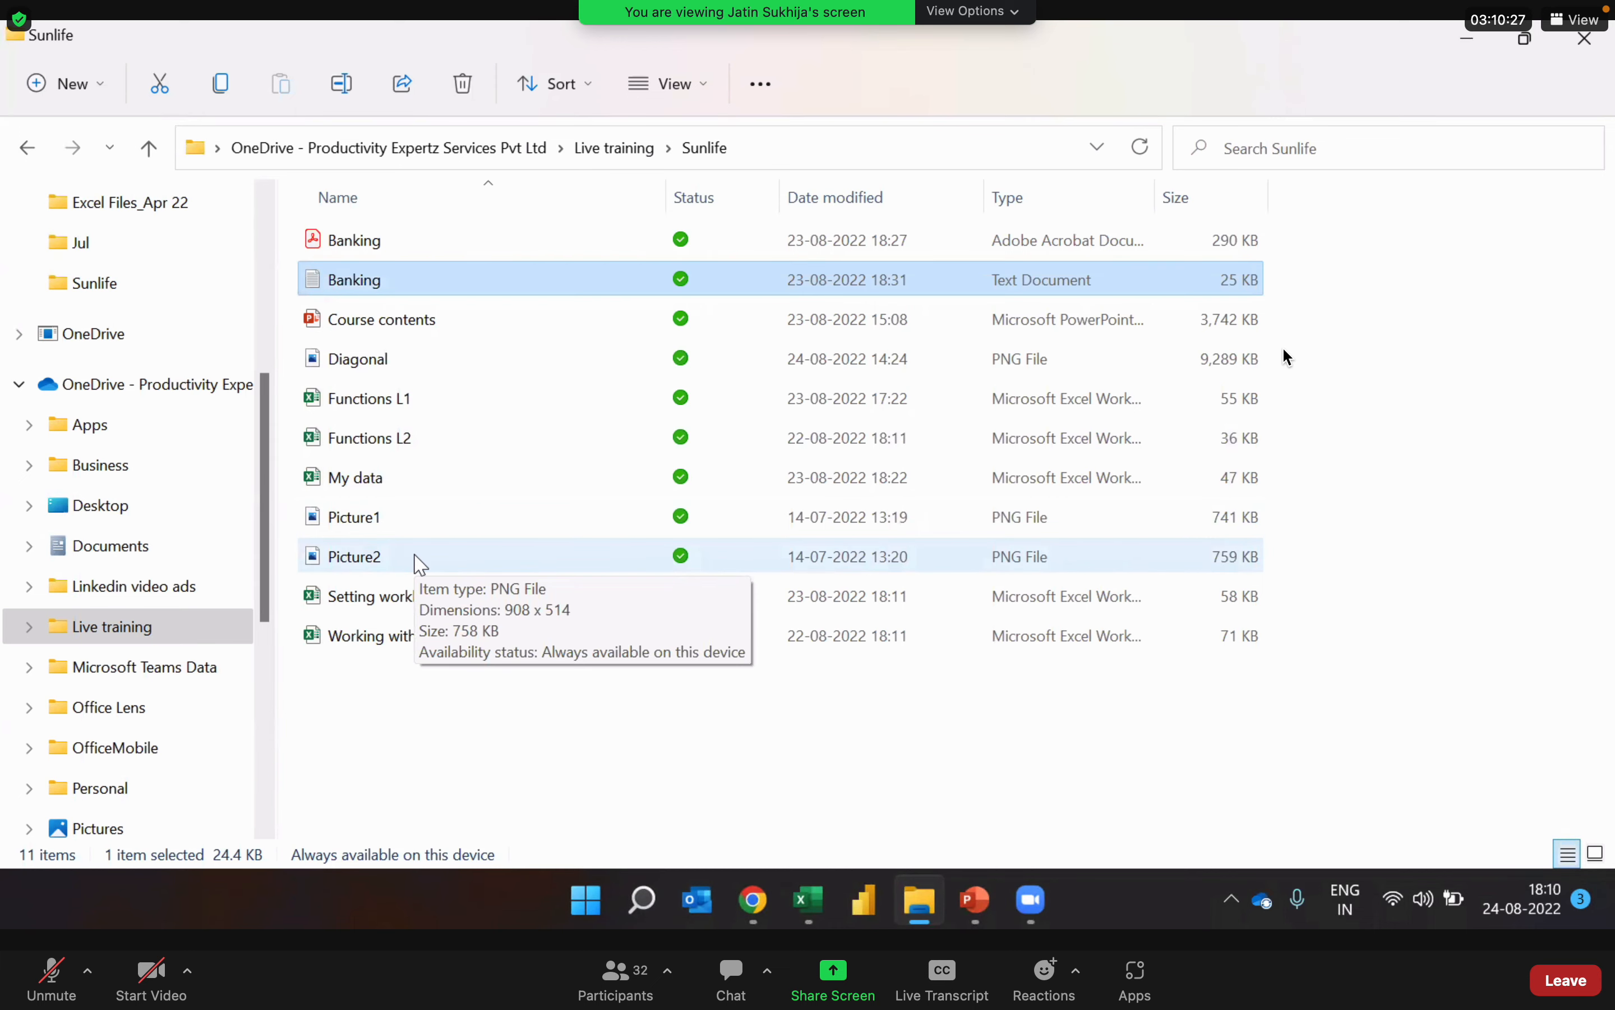
# Step: Return to the Excel workbook, add a new worksheet after Index, and rename it "Banking"
pyautogui.click(805, 905)
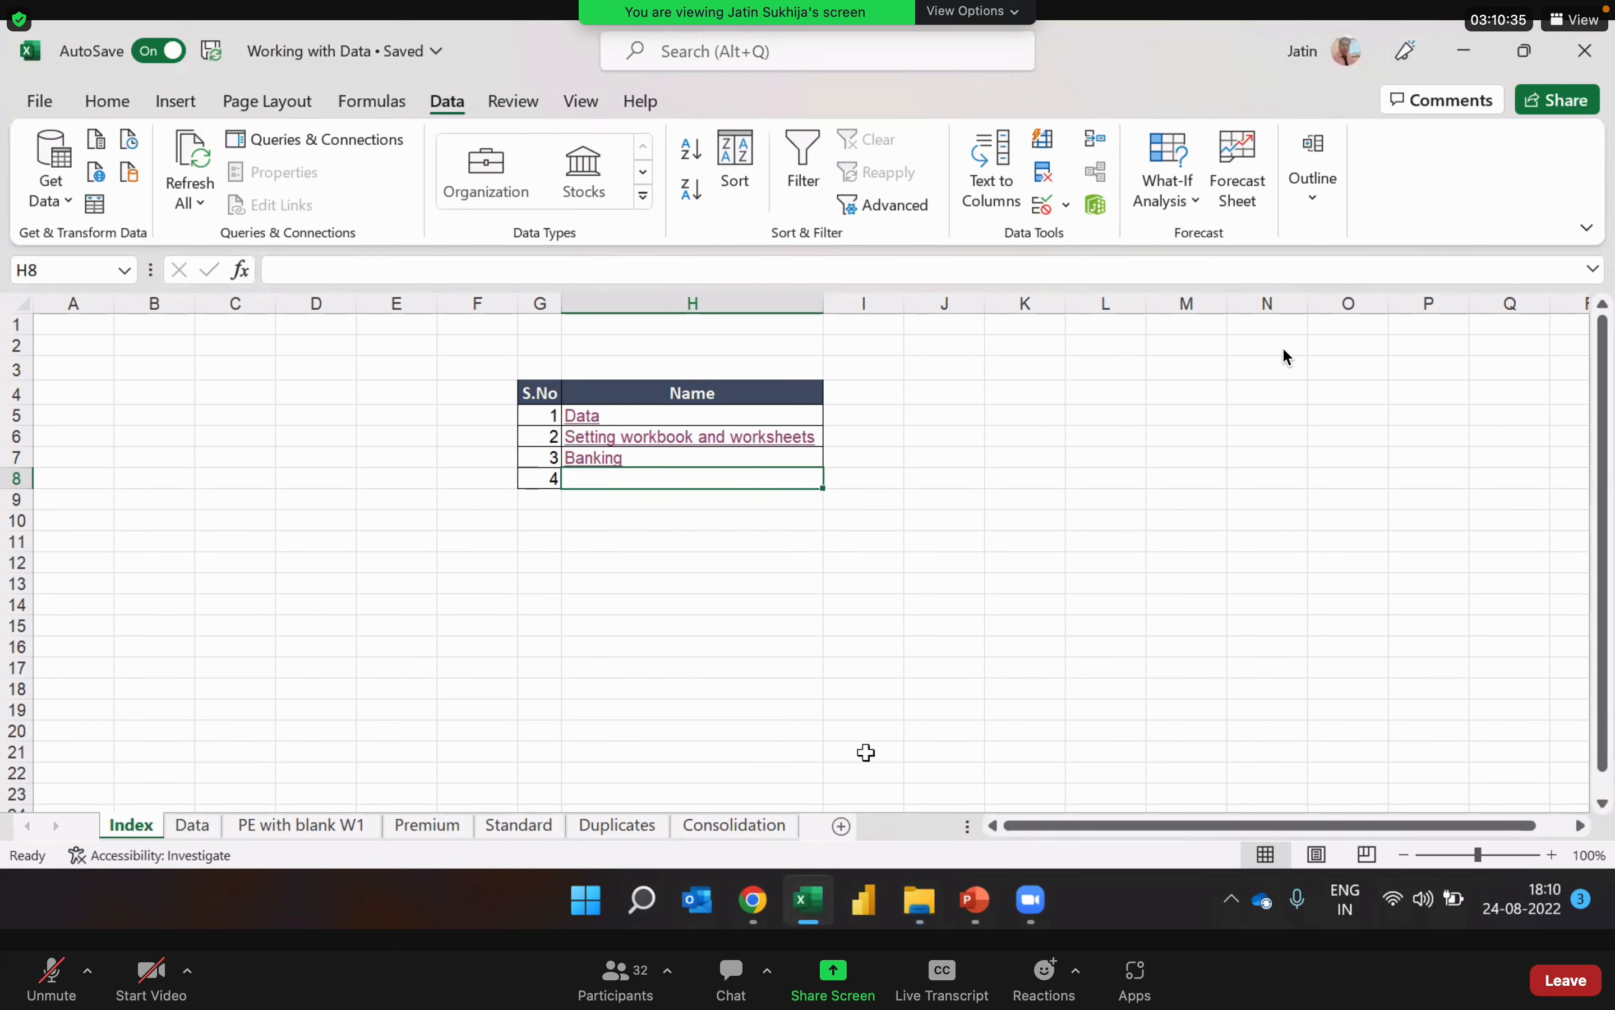
pyautogui.click(842, 826)
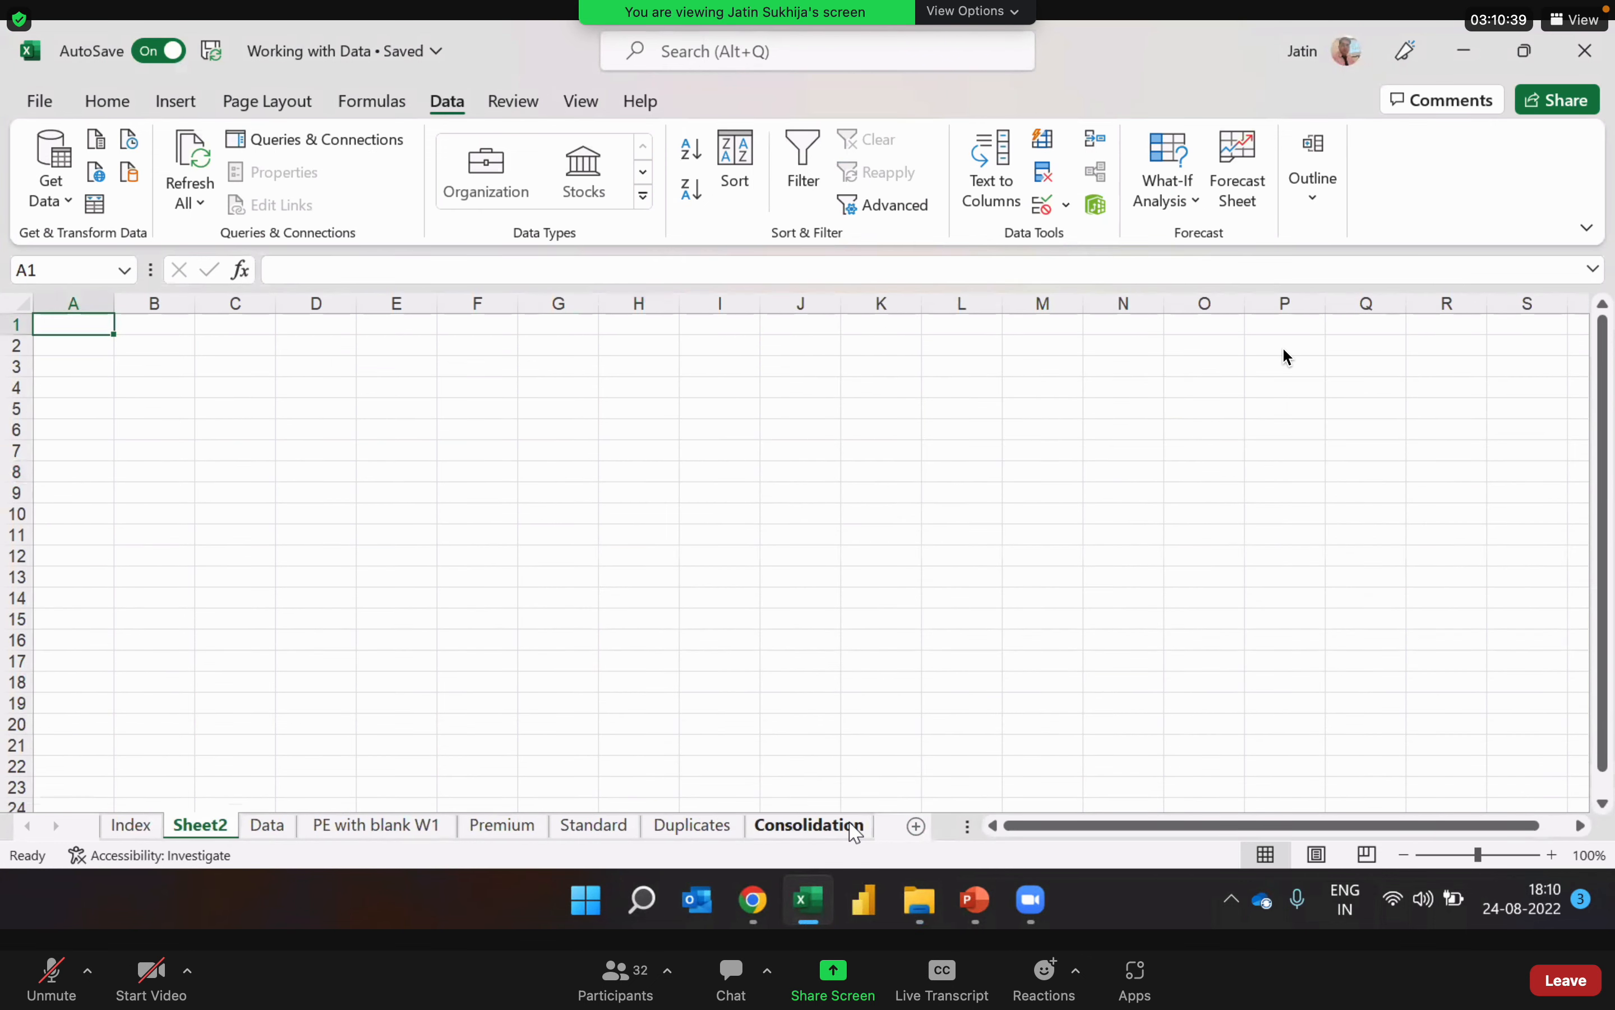
pyautogui.doubleClick(217, 828)
pyautogui.write('Banking')
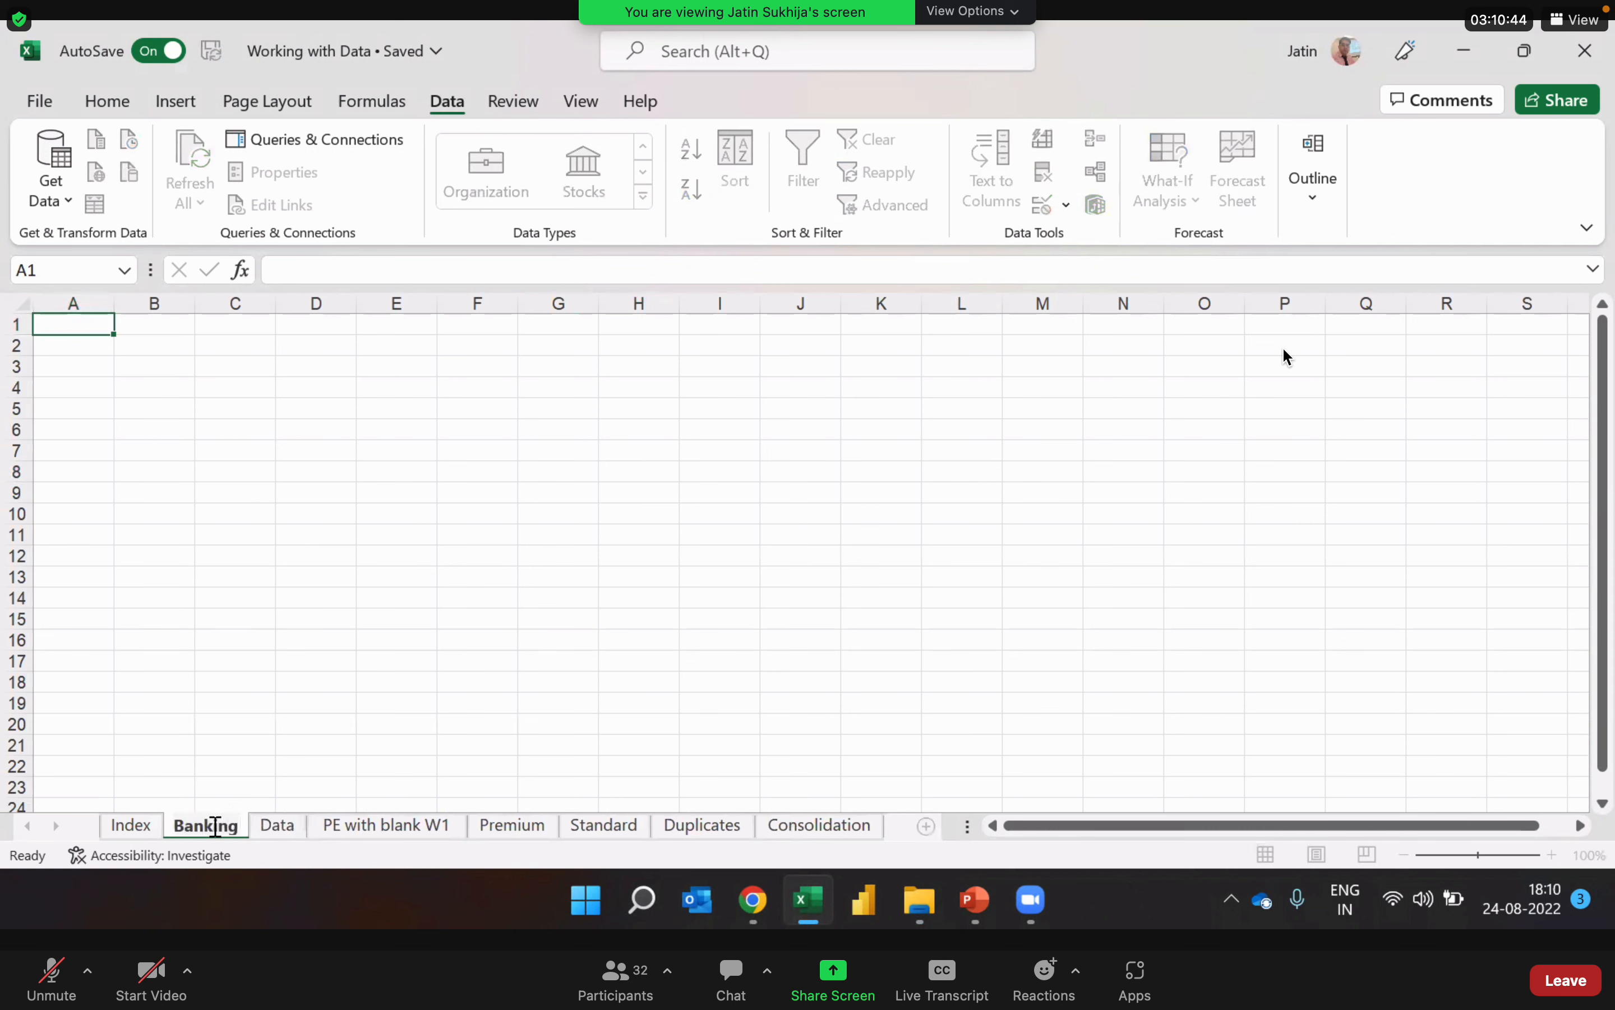
pyautogui.press('Return')
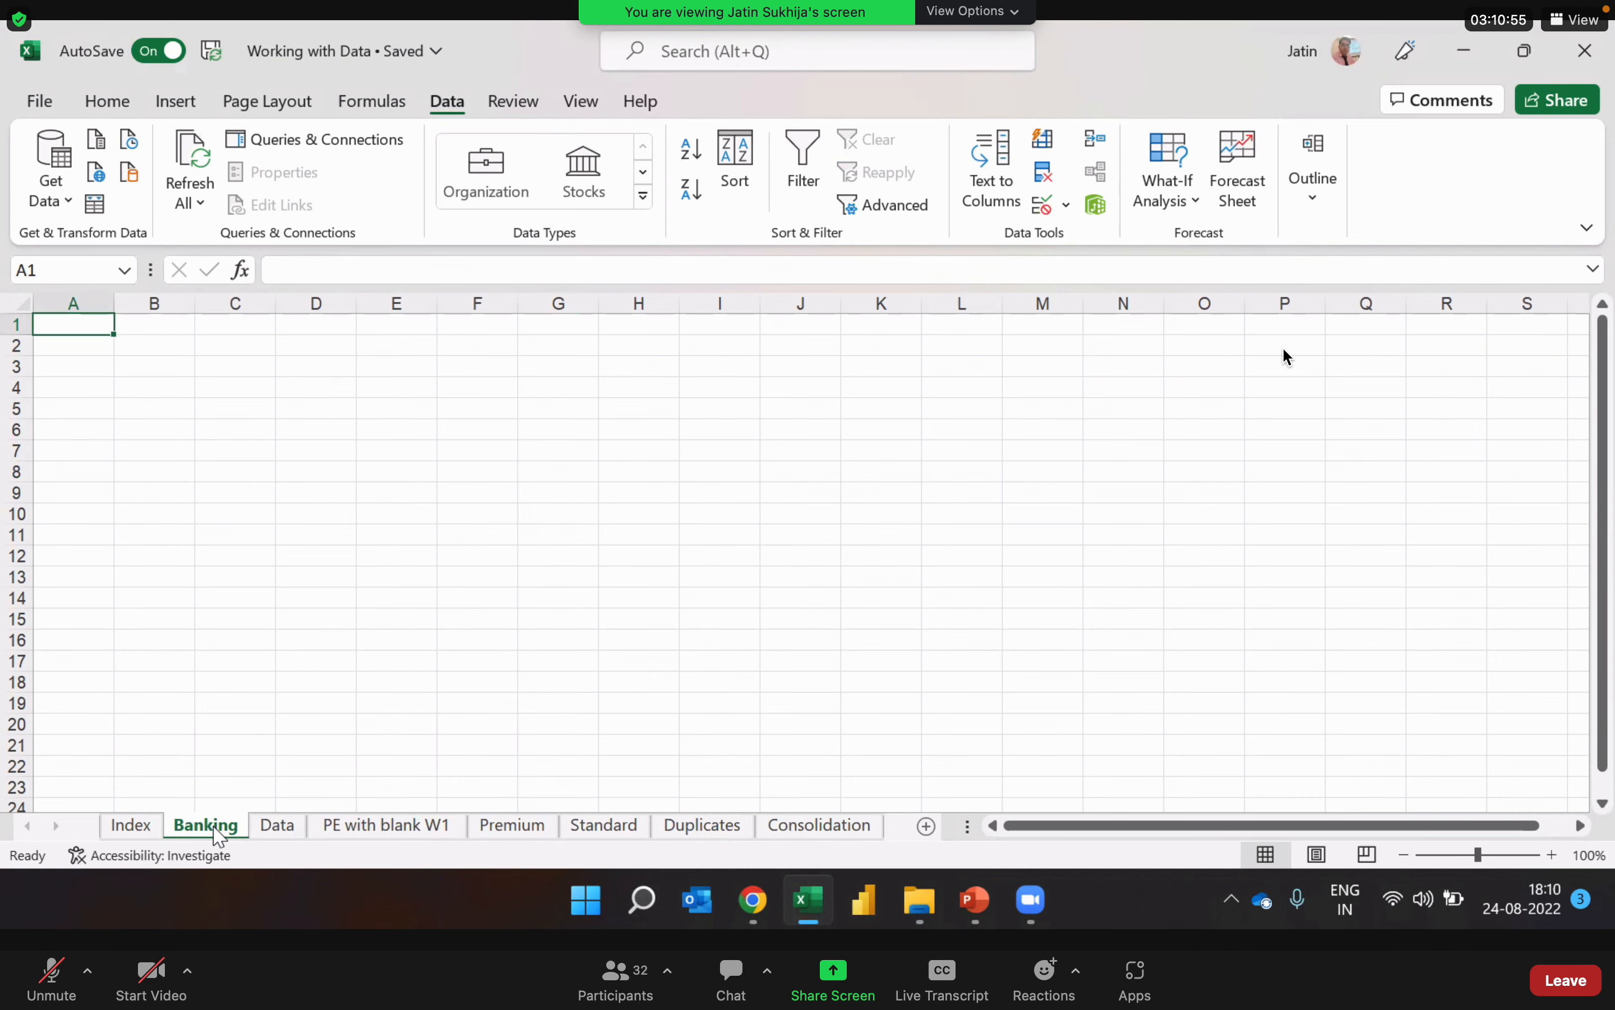
# Step: Review Banking.pdf in the browser and the Banking text document in the Sunlife folder, and return to the Excel workbook
pyautogui.hotkey('alt', 'Tab')
pyautogui.hotkey('alt', 'Tab')
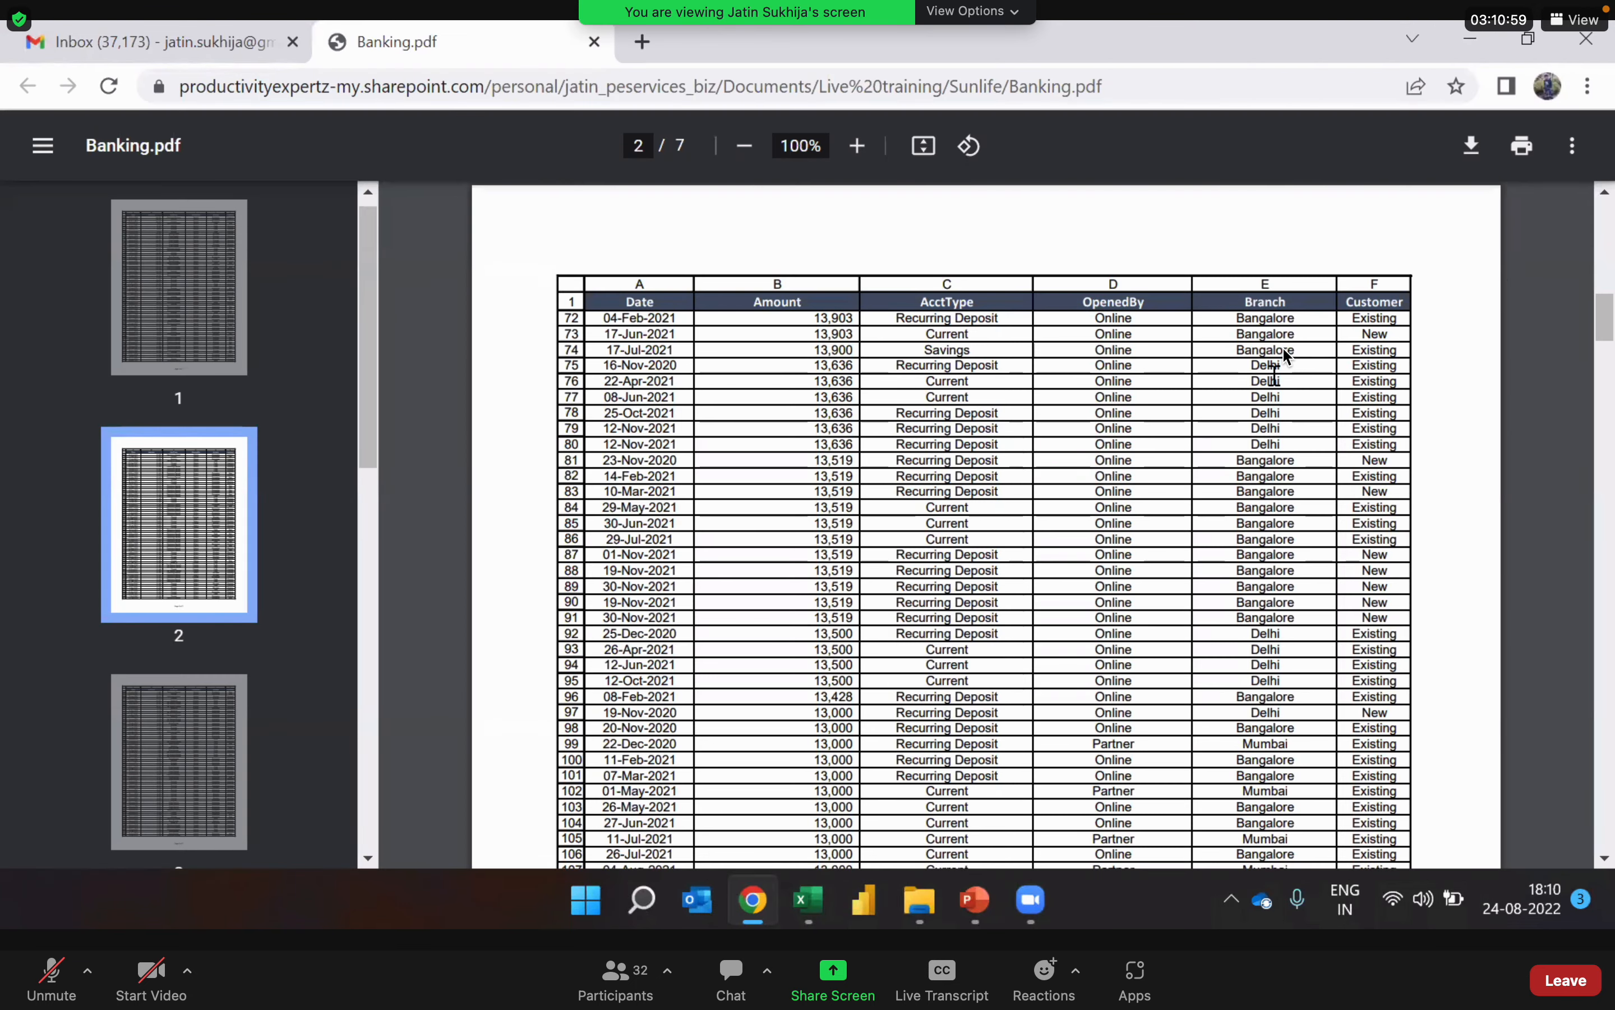
pyautogui.hotkey('alt', 'Tab')
pyautogui.hotkey('alt', 'Tab')
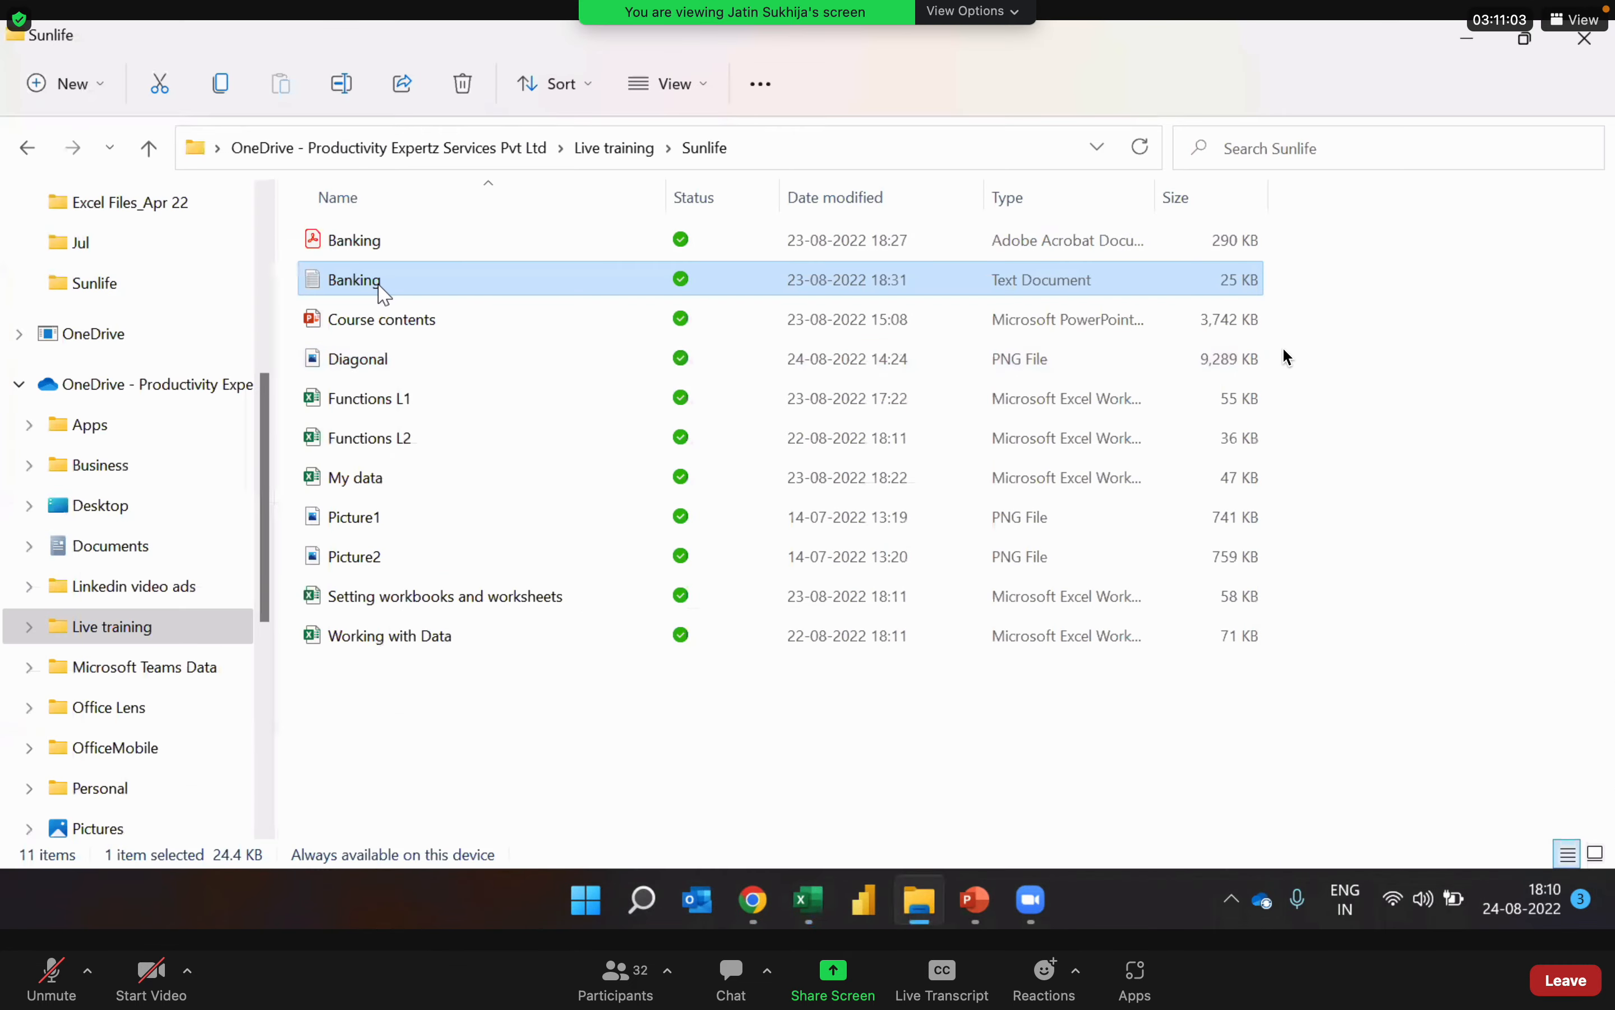
pyautogui.click(380, 279)
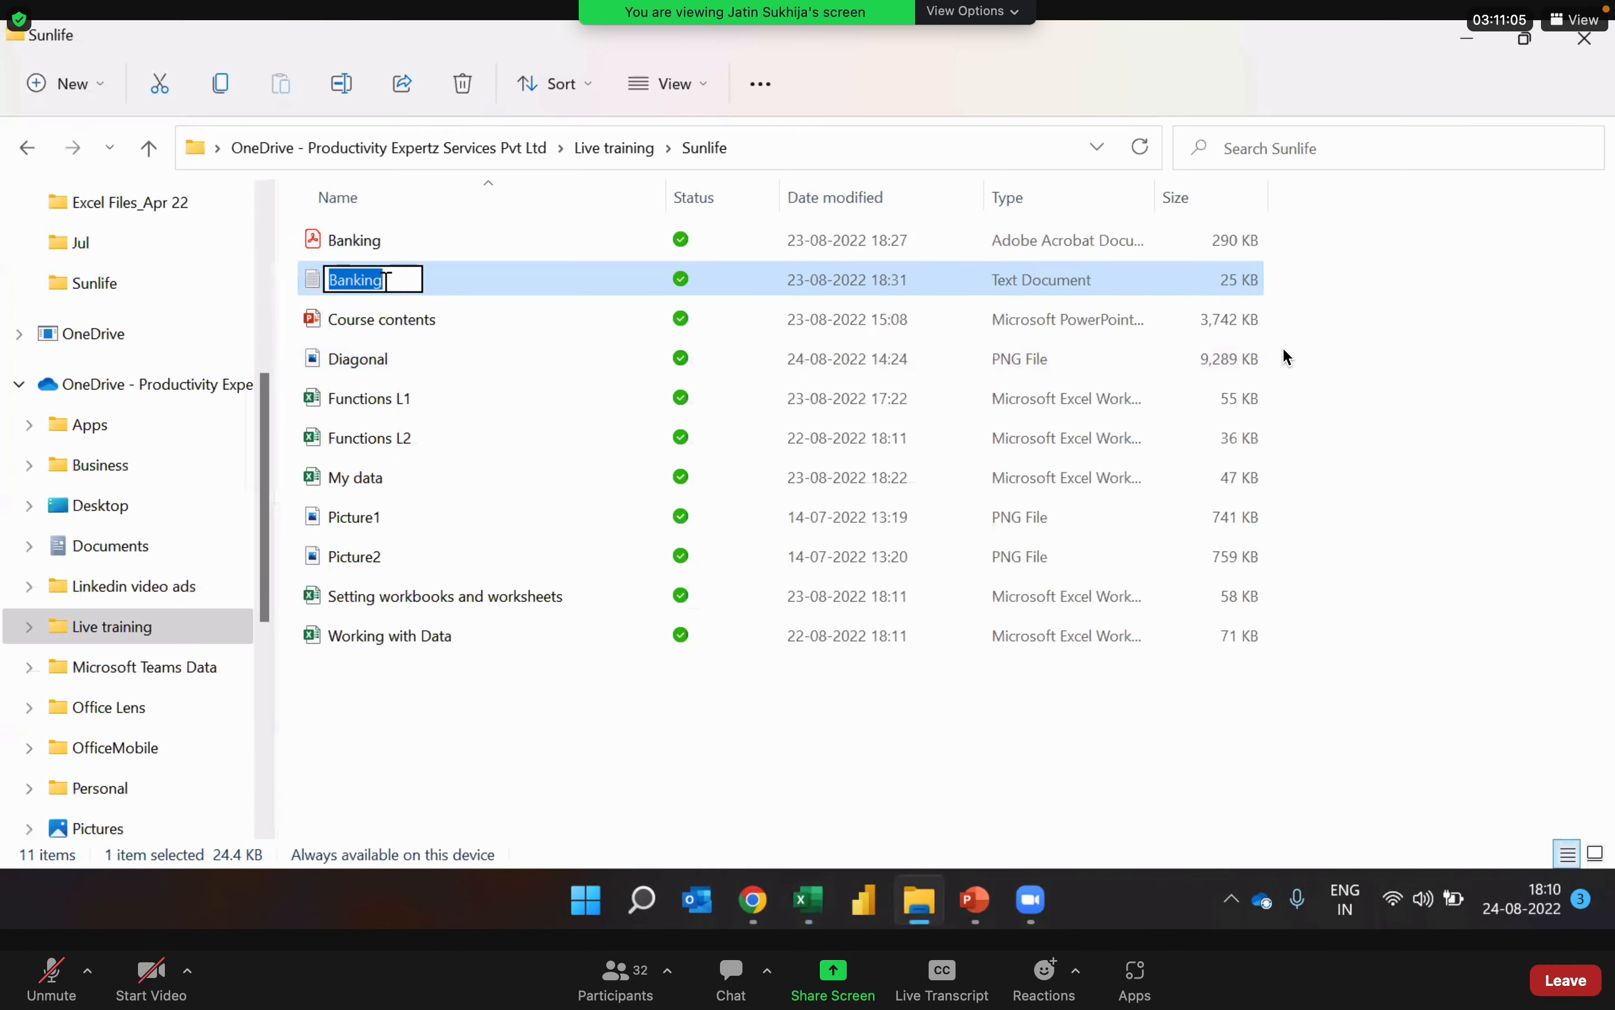
pyautogui.press('Escape')
pyautogui.hotkey('alt', 'Tab')
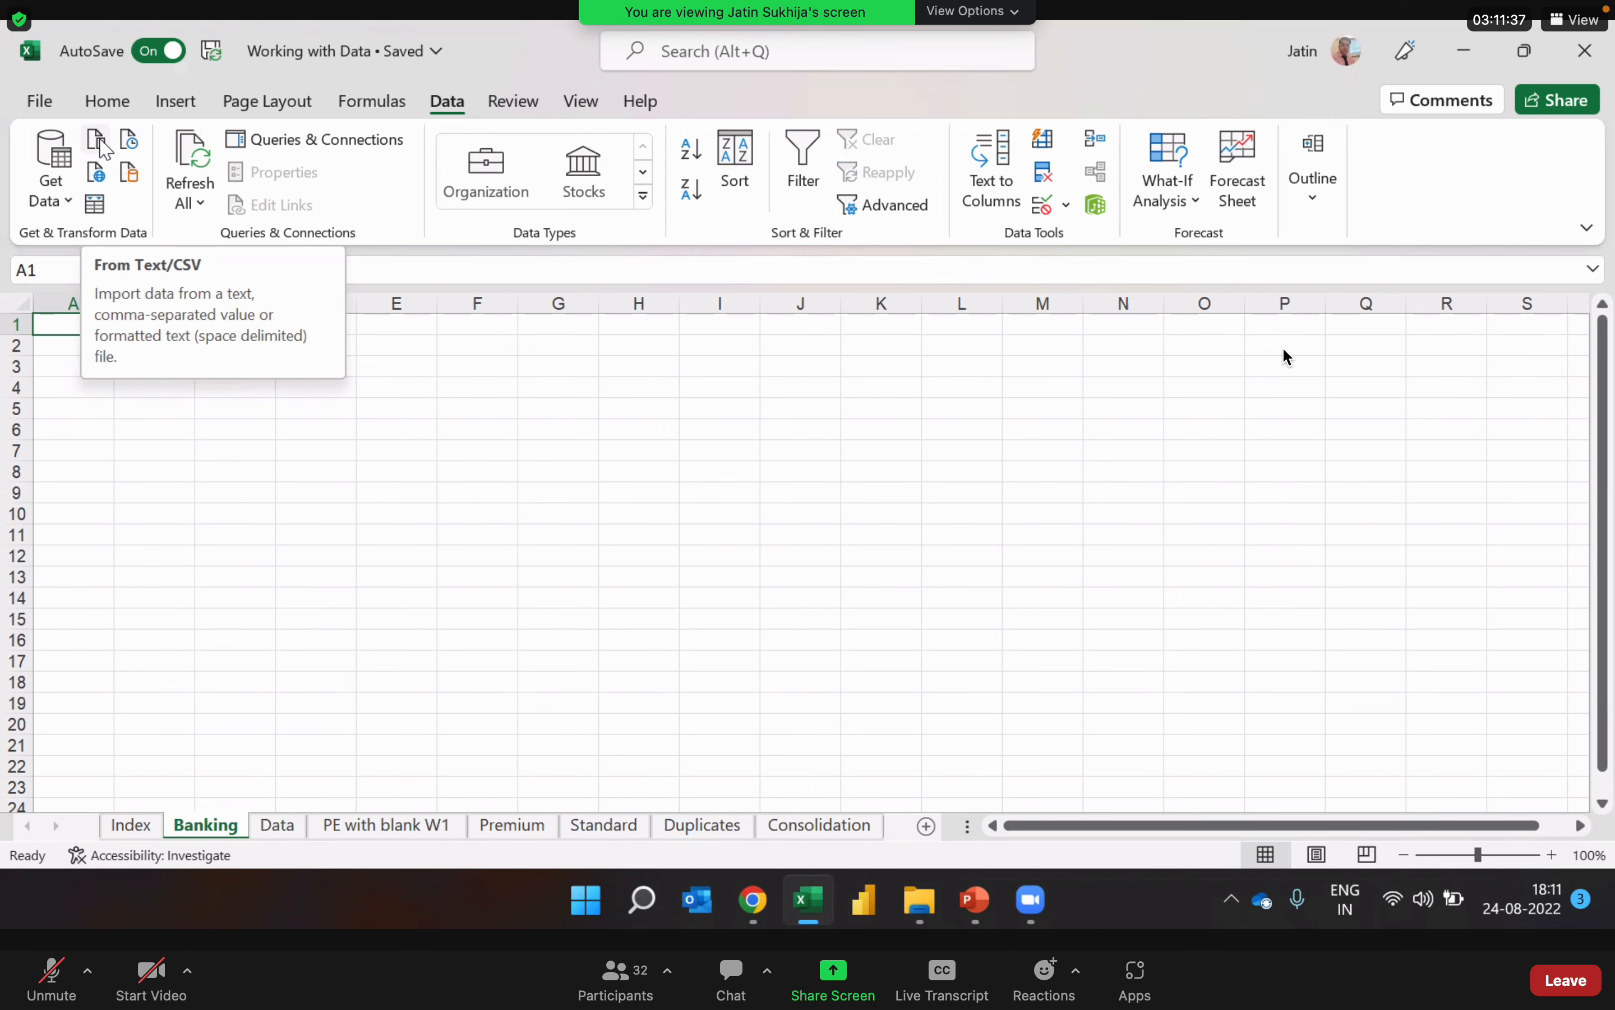
# Step: Start a text/CSV import on the Banking sheet with the Banking text file from the Sunlife folder under Live training
pyautogui.click(100, 142)
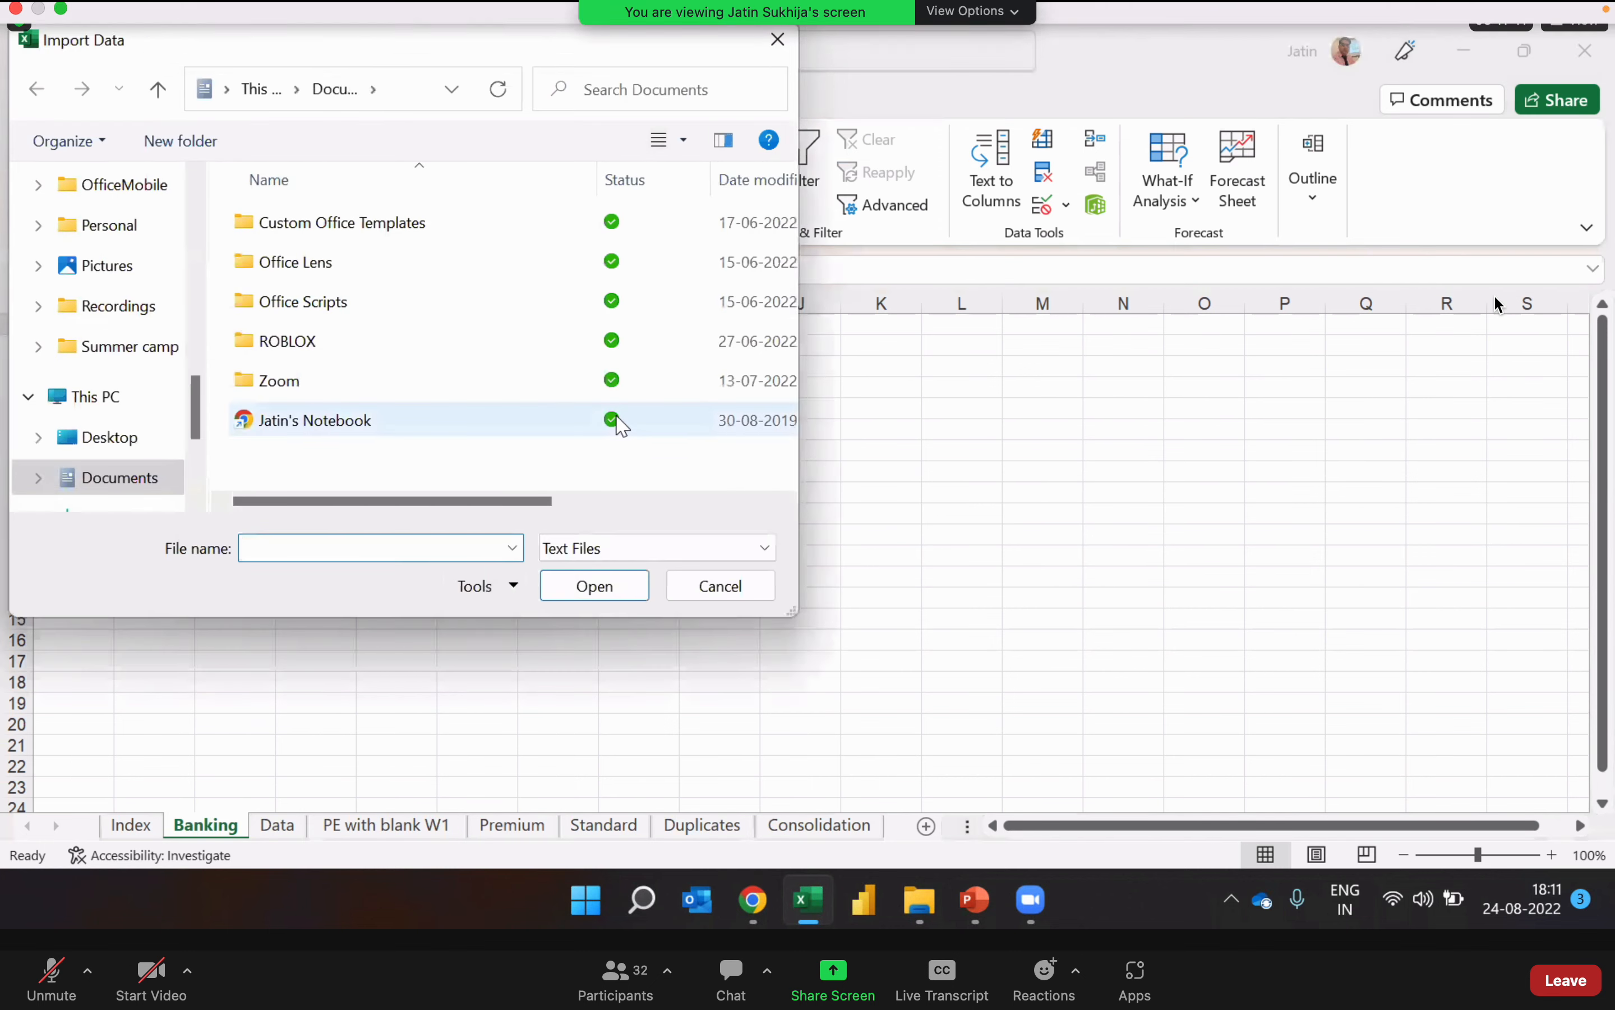
pyautogui.click(717, 588)
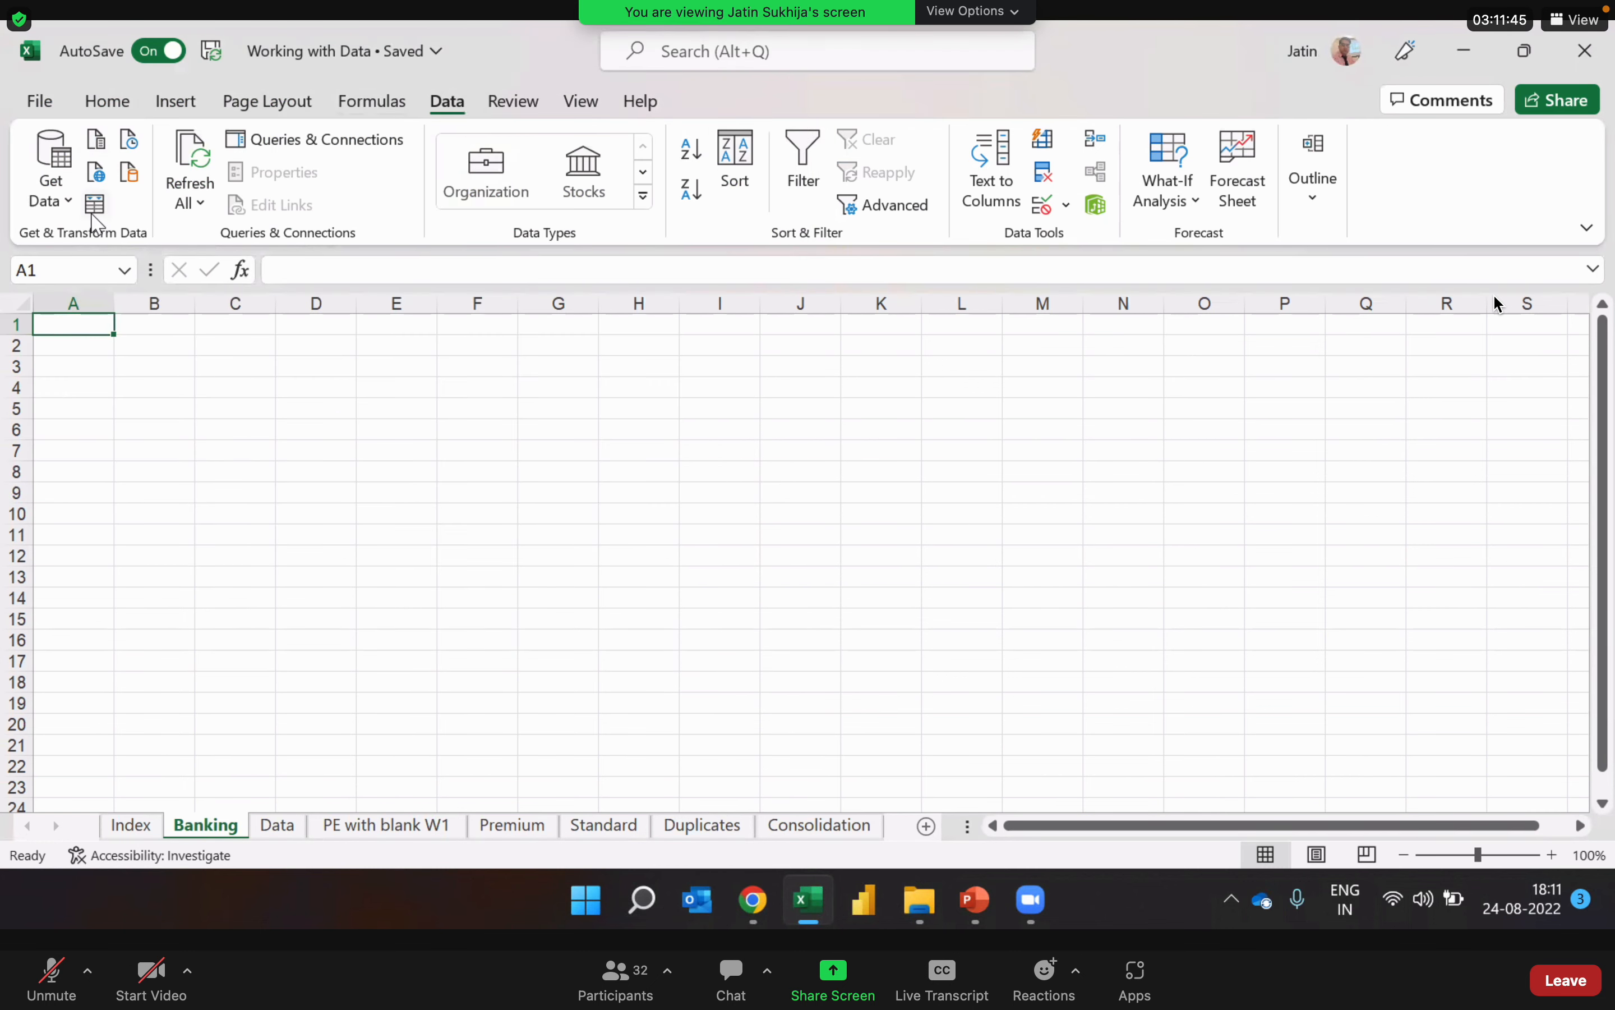
pyautogui.click(102, 147)
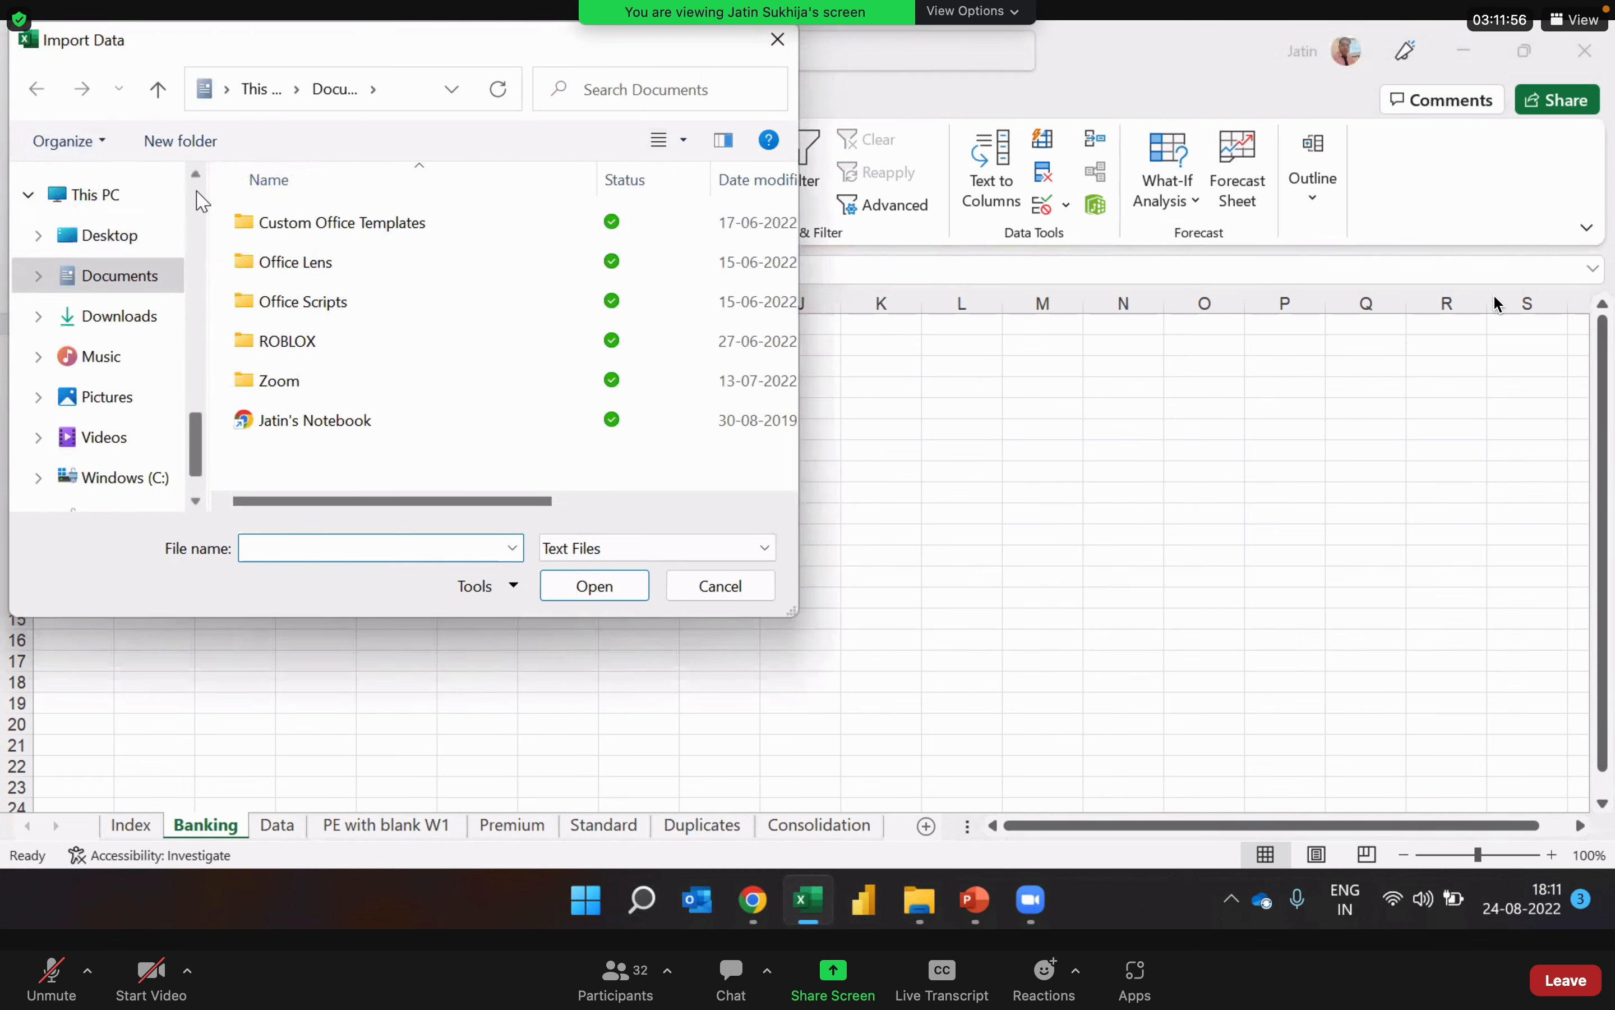
pyautogui.scroll(8, 190, 179)
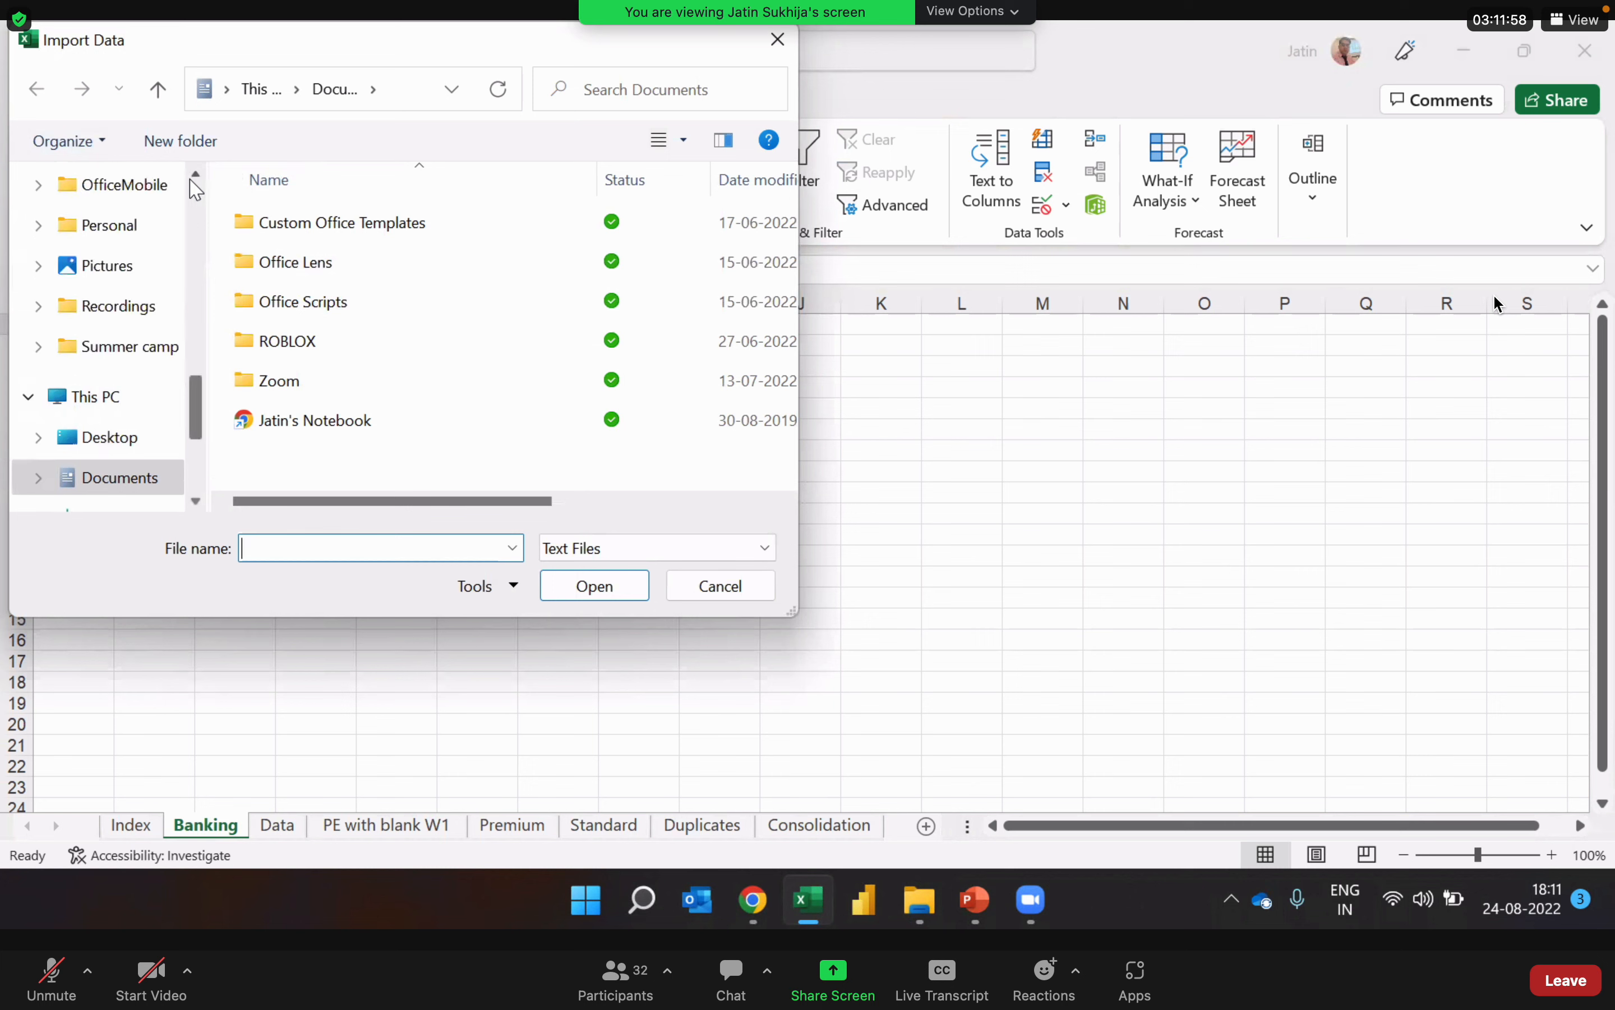
pyautogui.scroll(1, 194, 184)
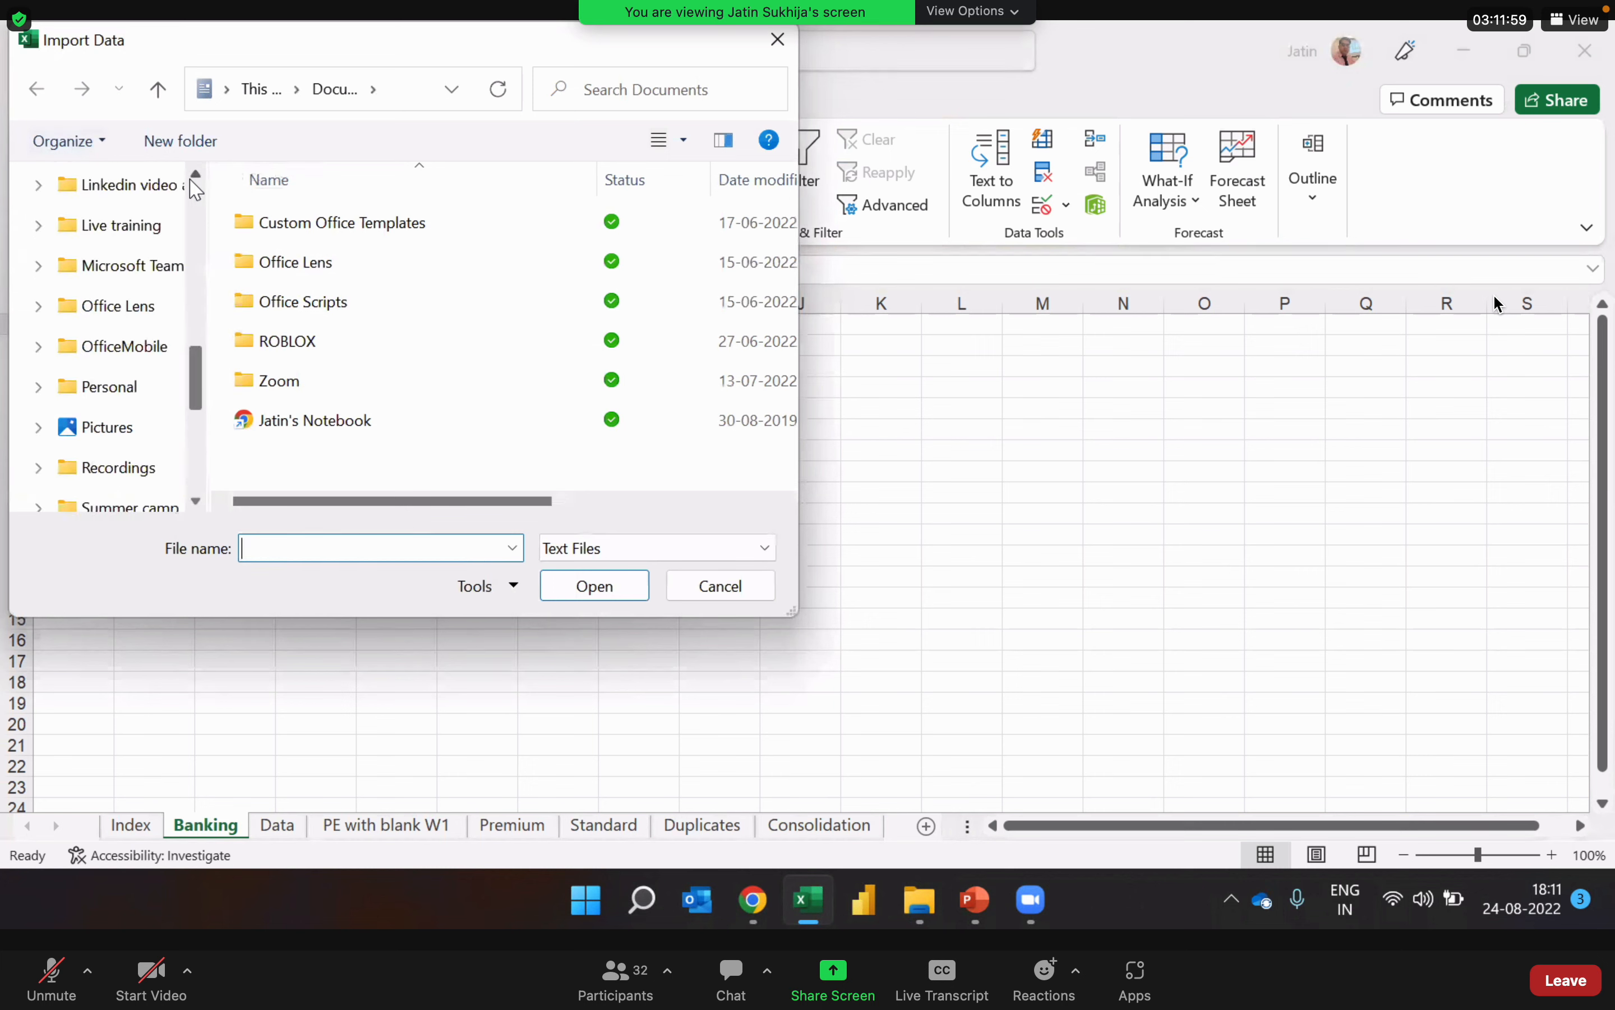
pyautogui.click(140, 226)
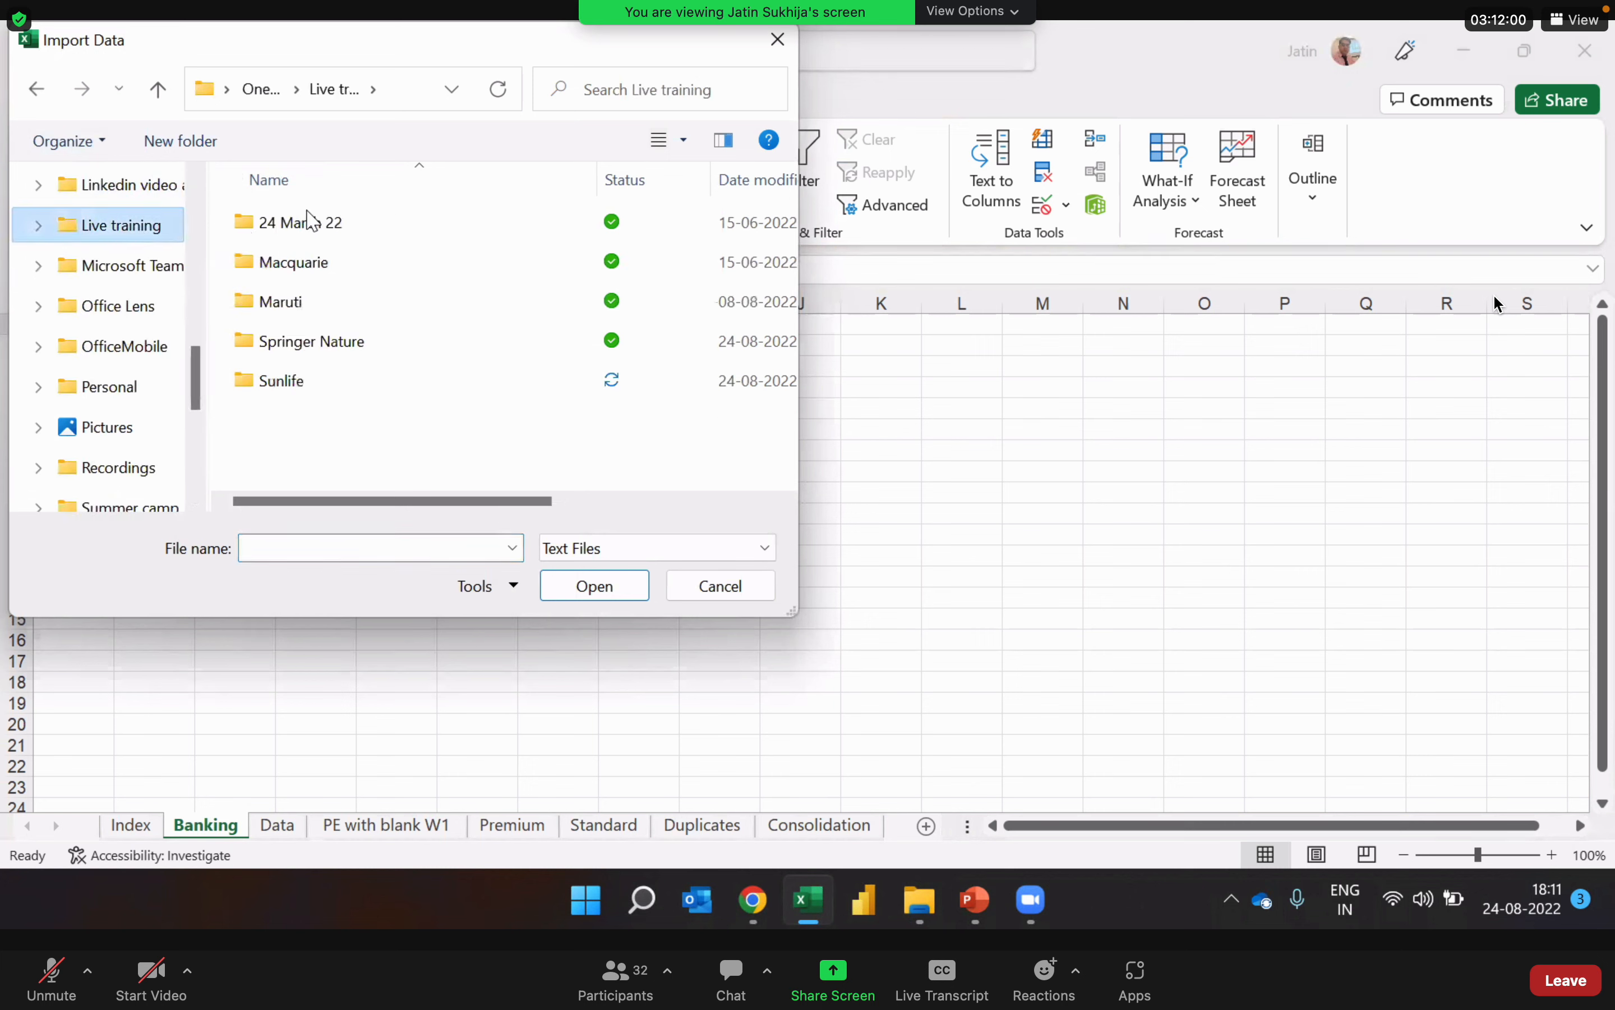
pyautogui.doubleClick(301, 382)
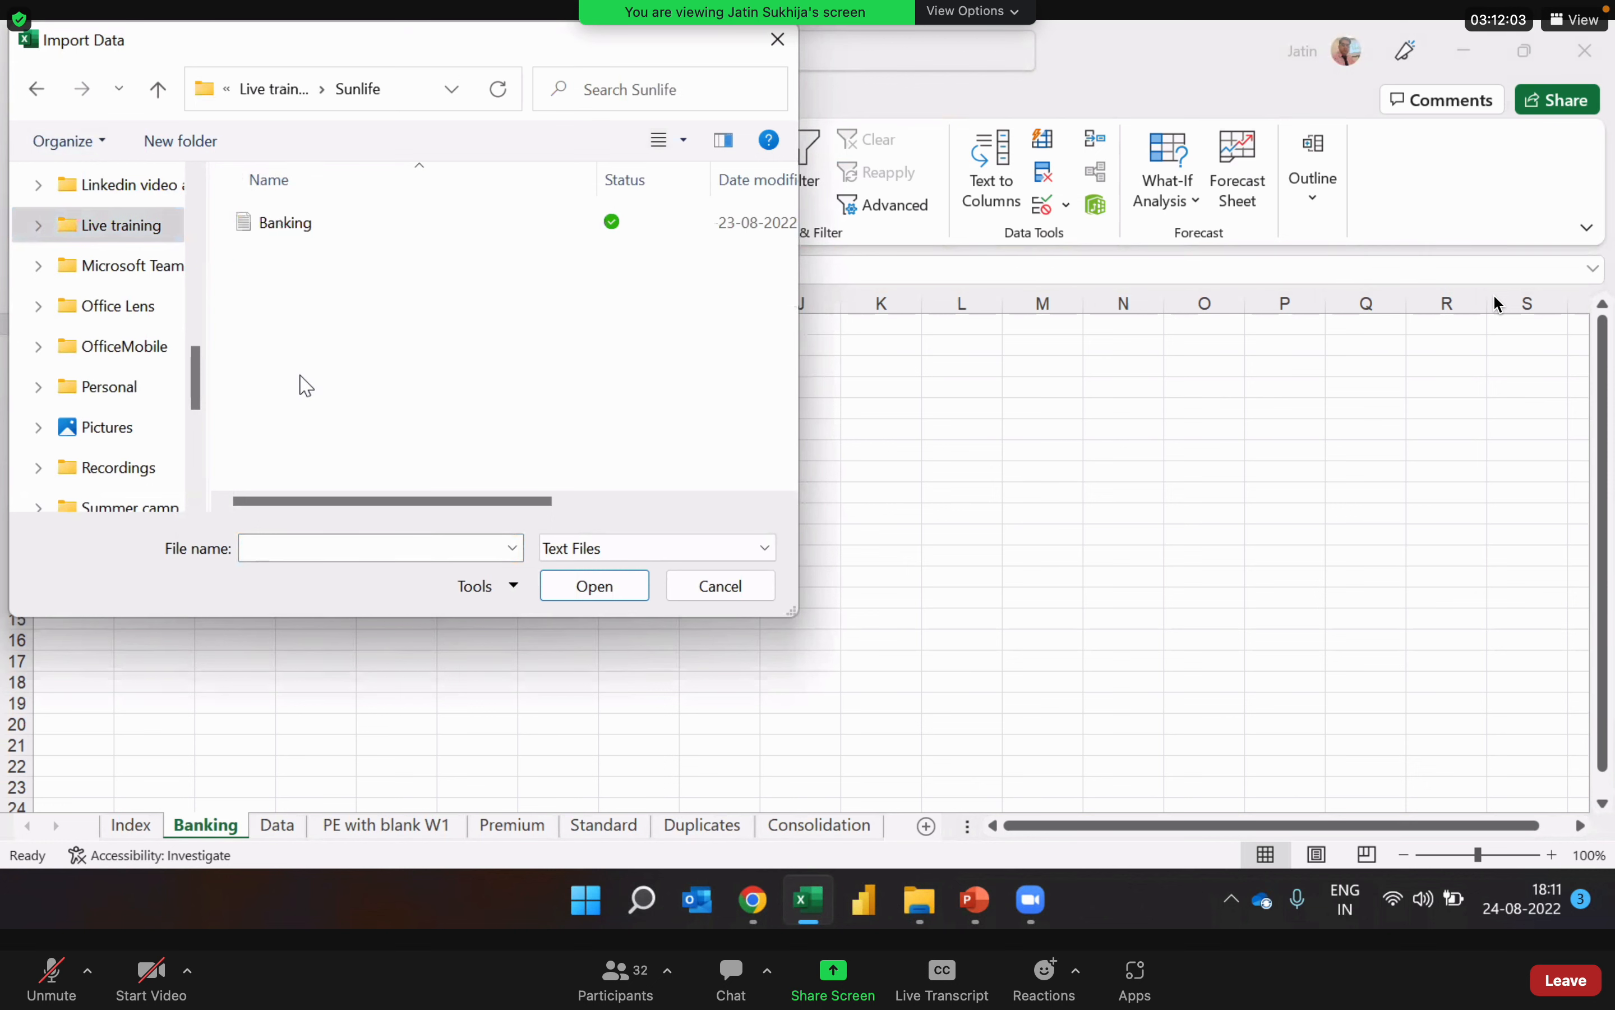
pyautogui.click(297, 238)
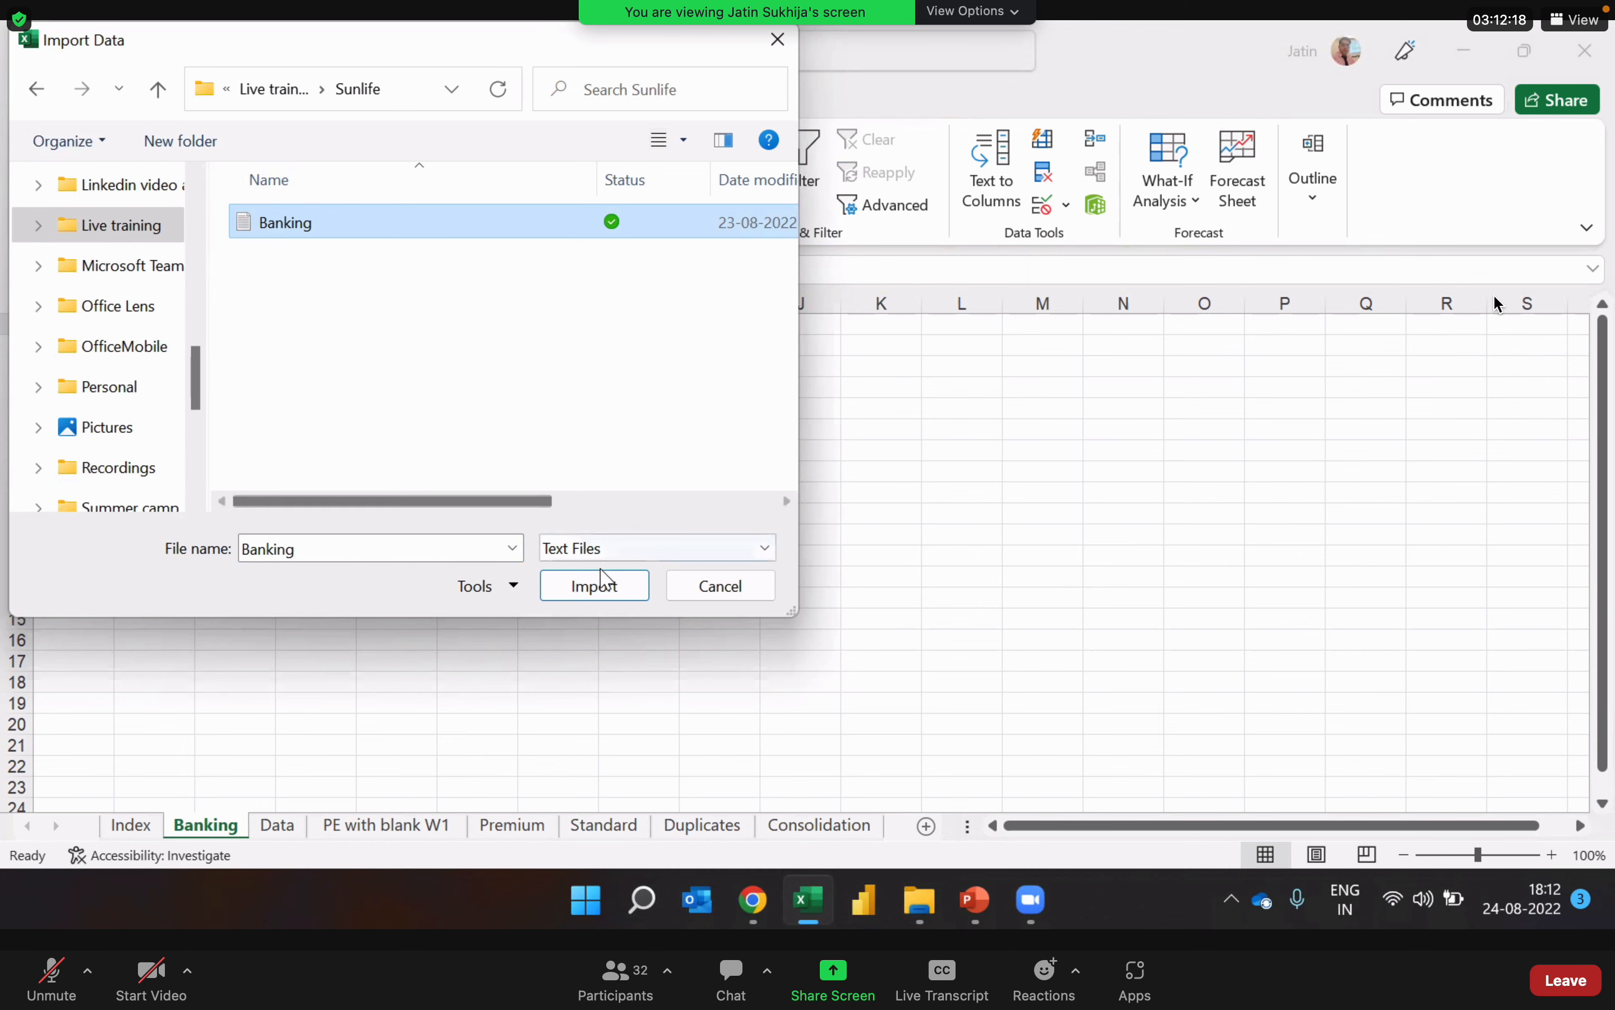
pyautogui.click(606, 593)
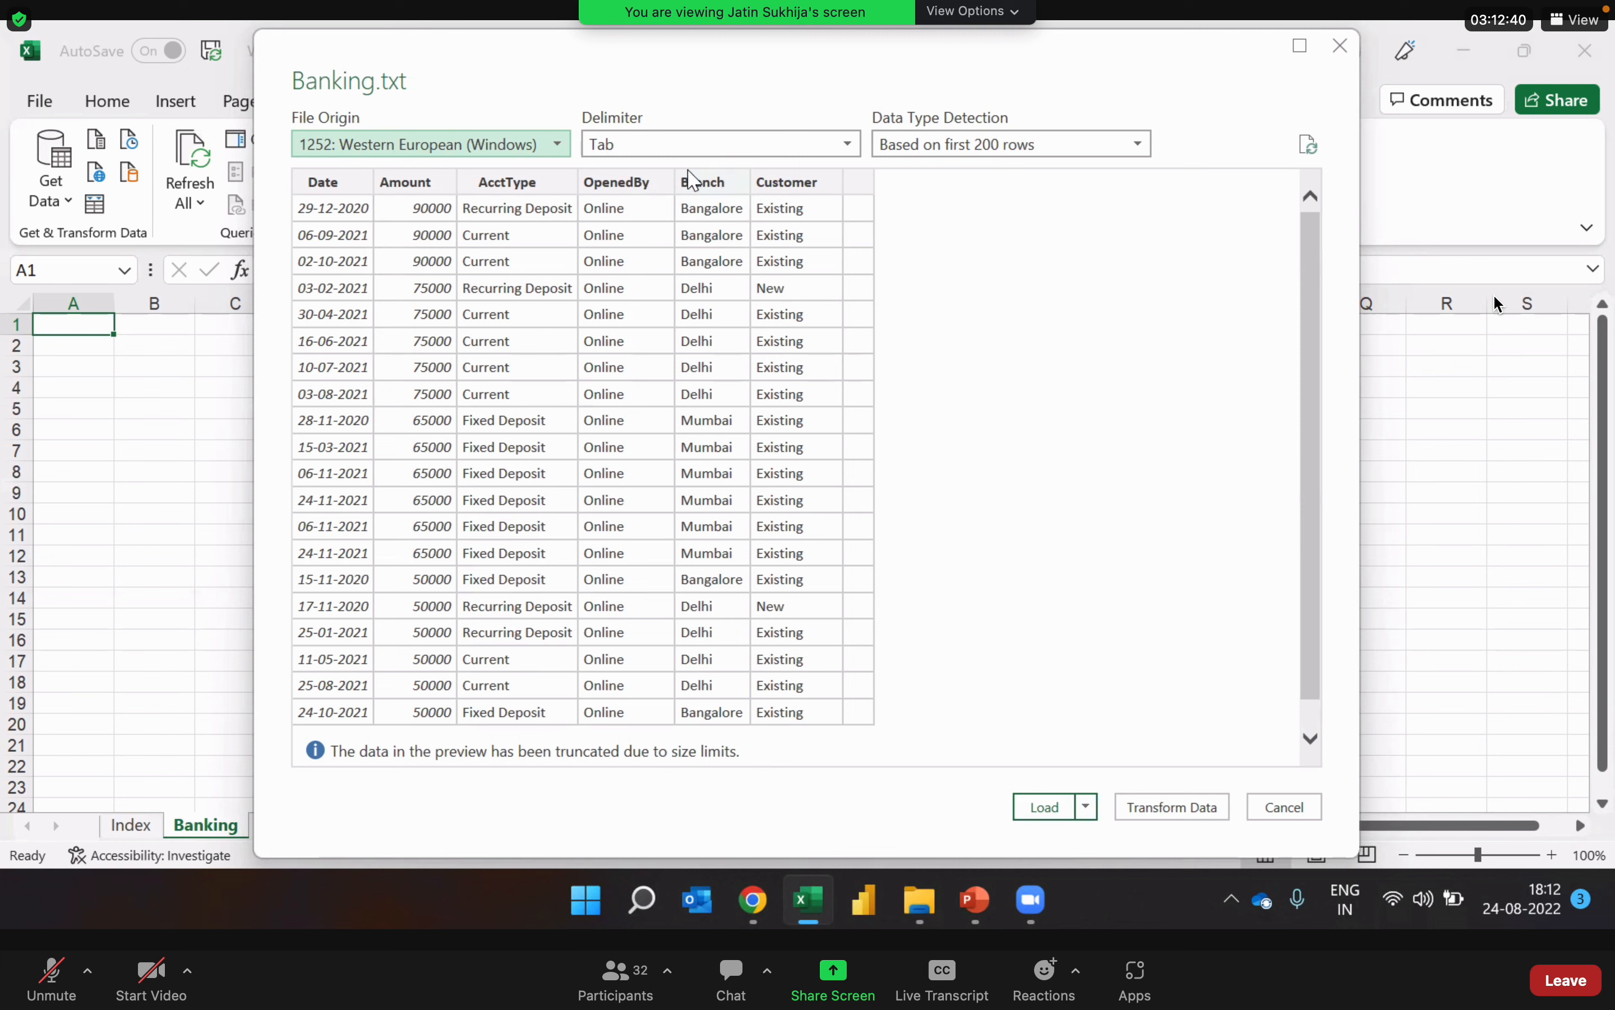
# Step: Load the text file with the Tab delimiter as a table into the existing Banking worksheet at cell A1
pyautogui.click(691, 150)
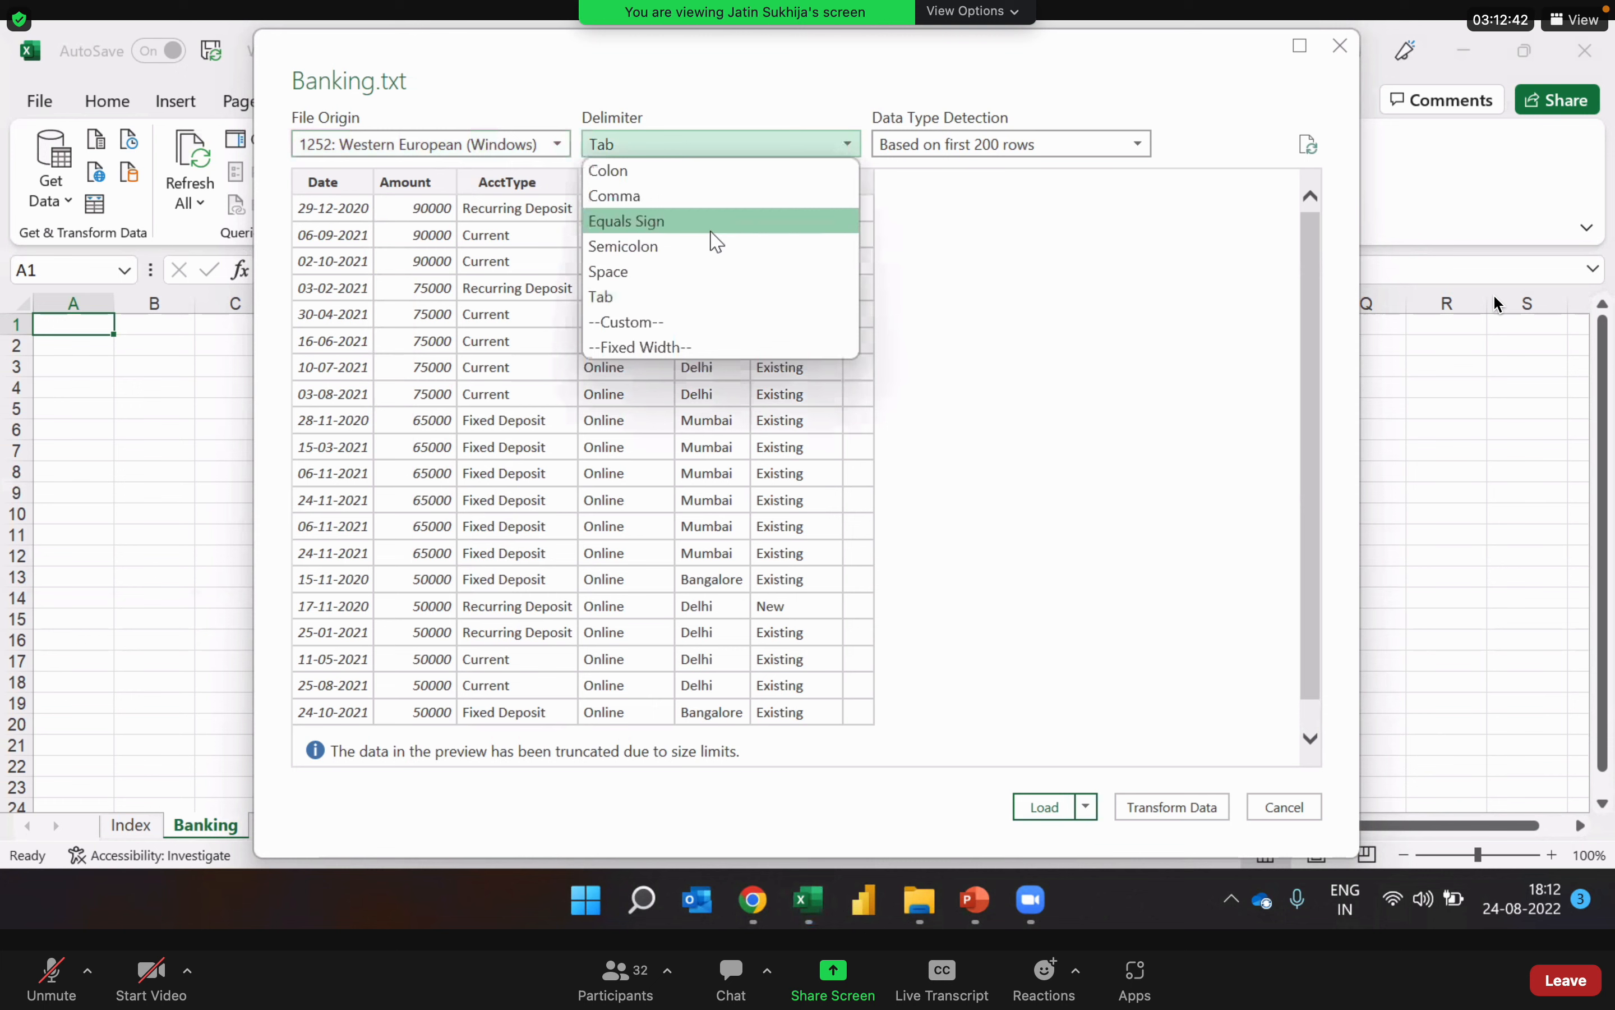
pyautogui.click(745, 309)
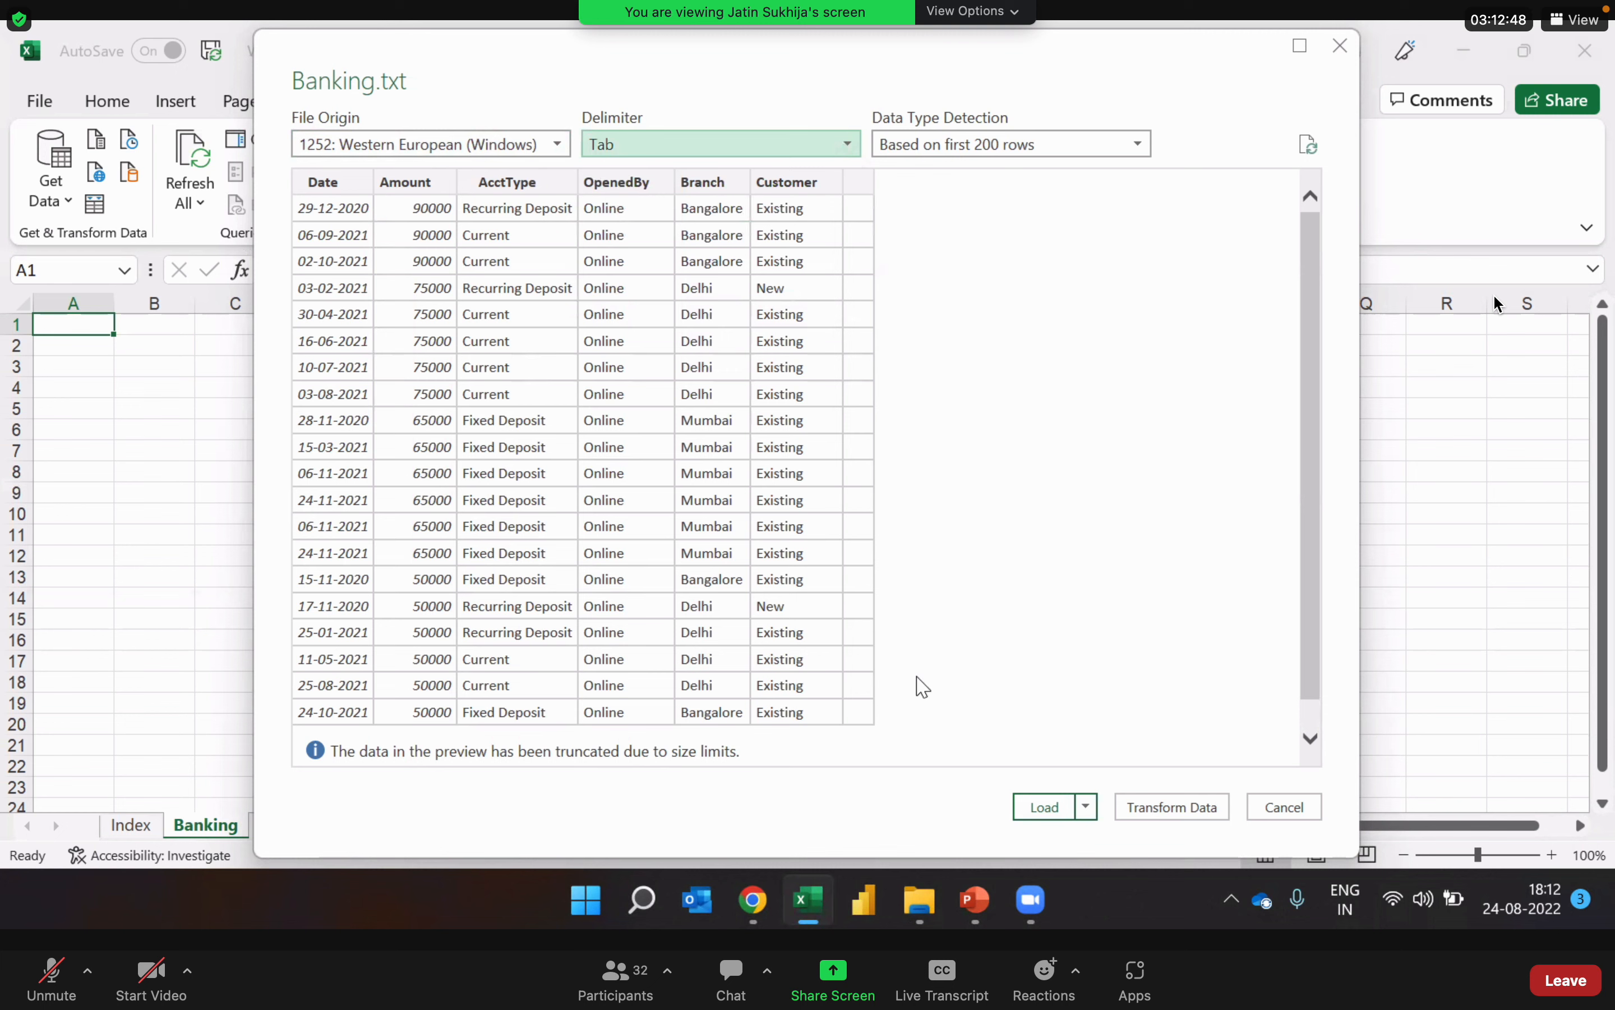
pyautogui.click(1087, 806)
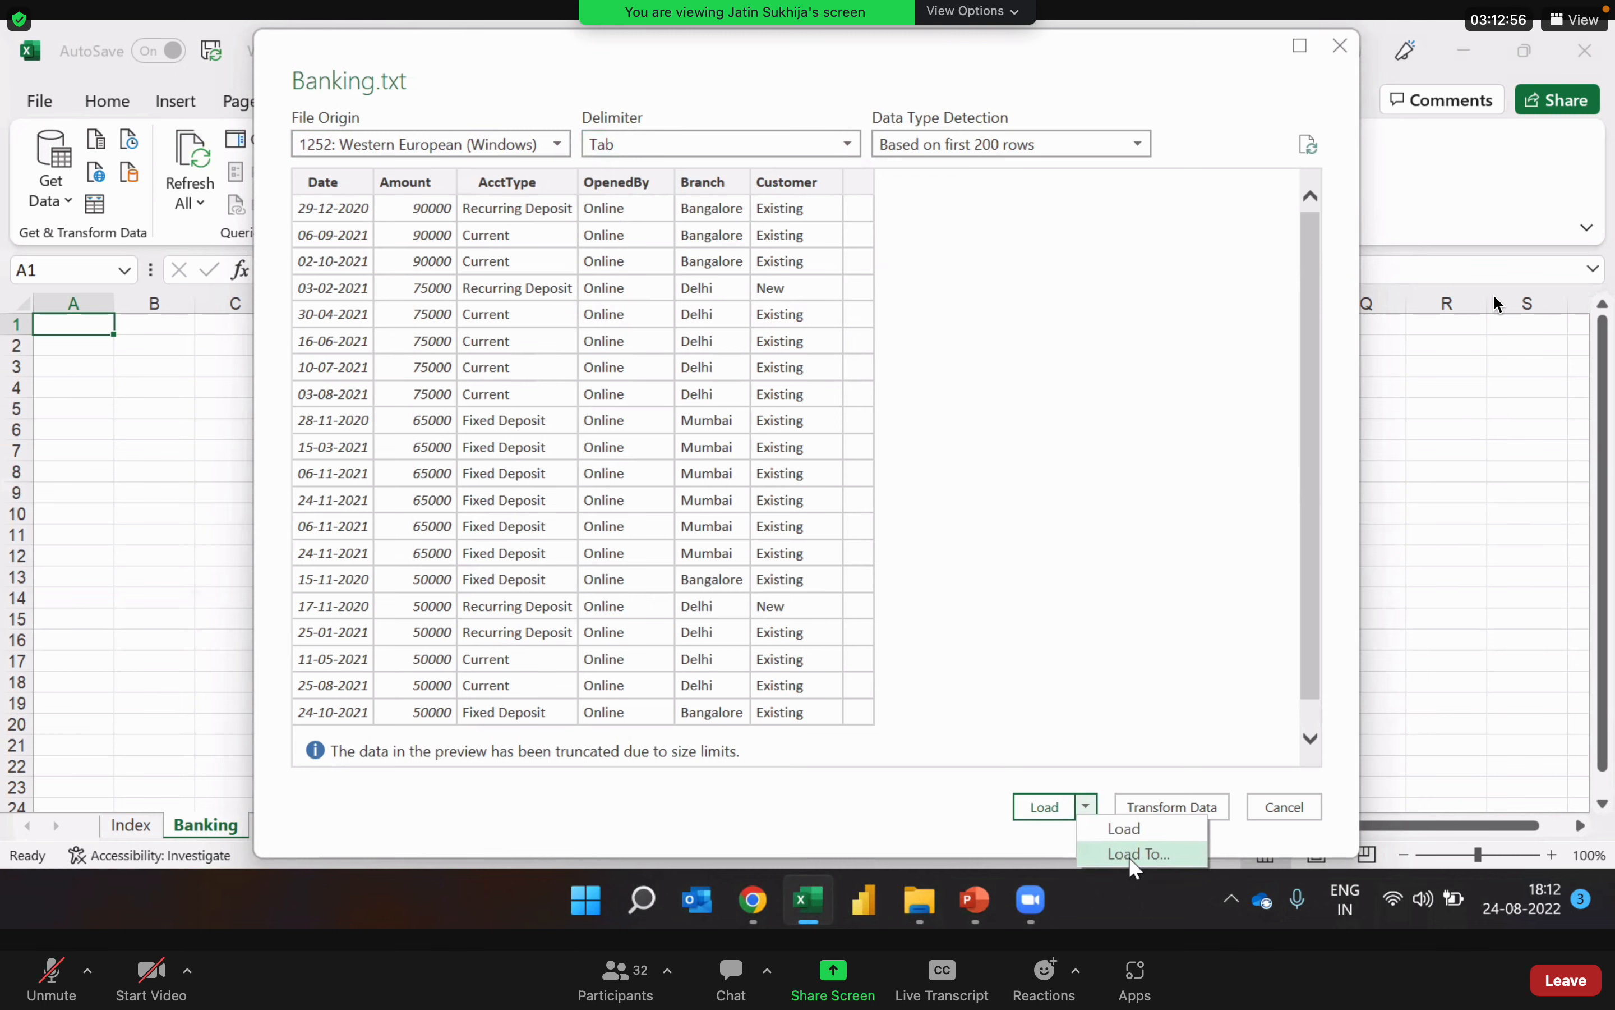
pyautogui.click(1130, 860)
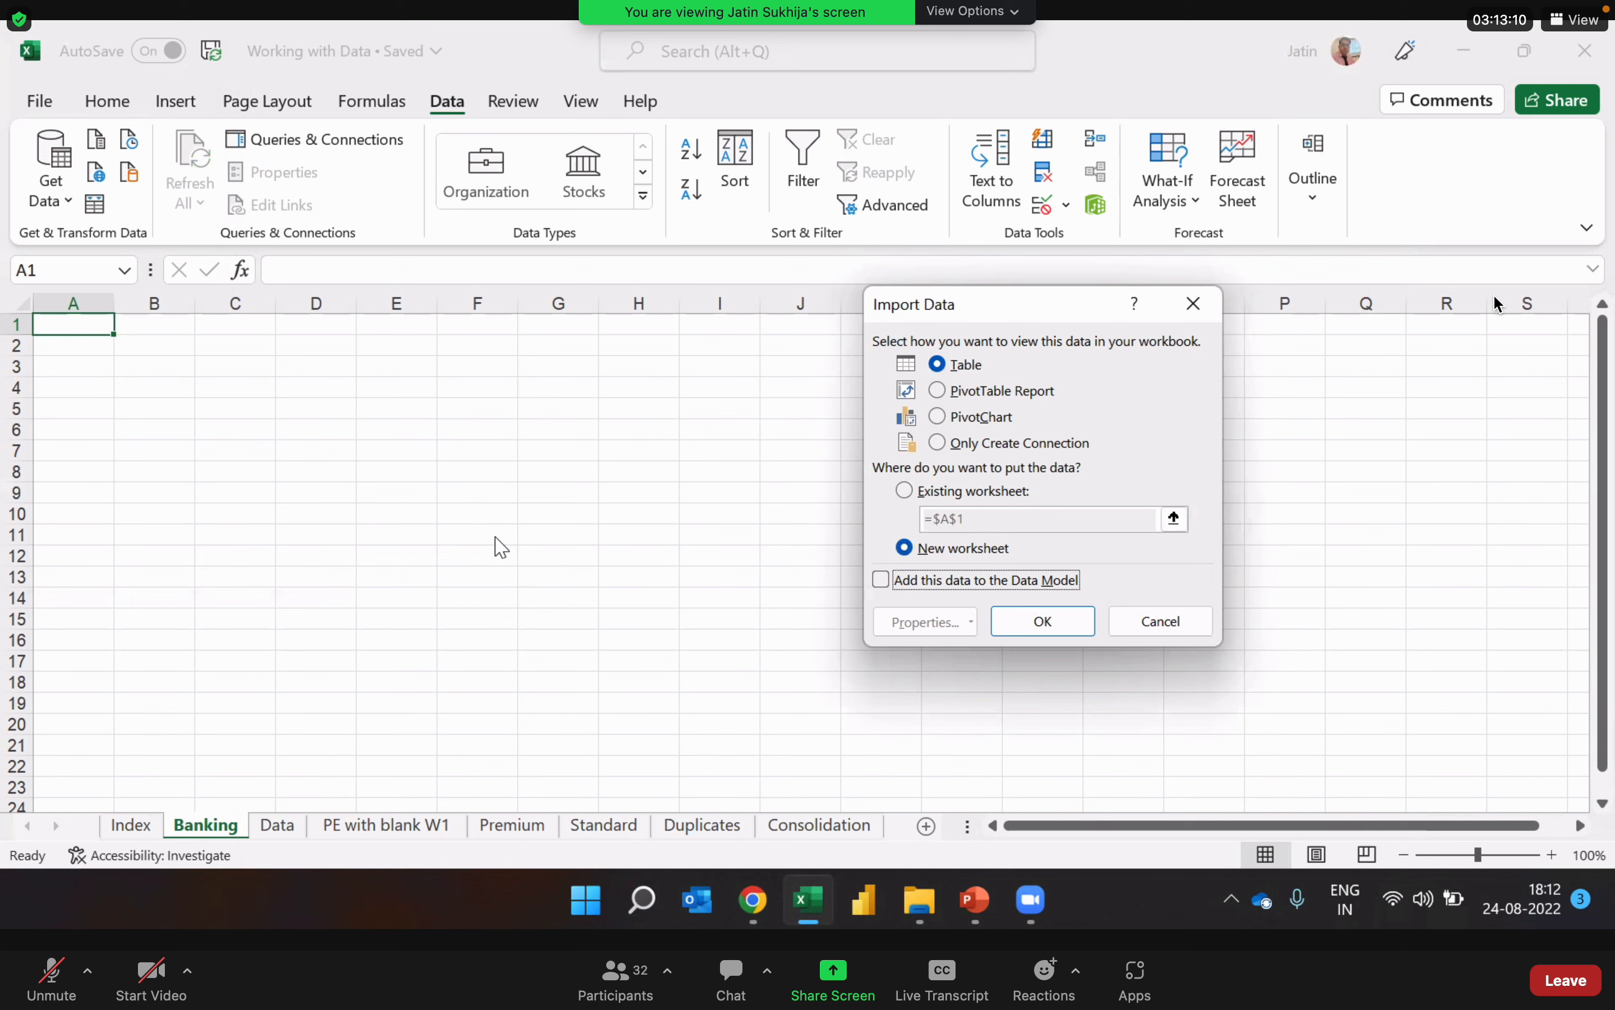
pyautogui.click(904, 494)
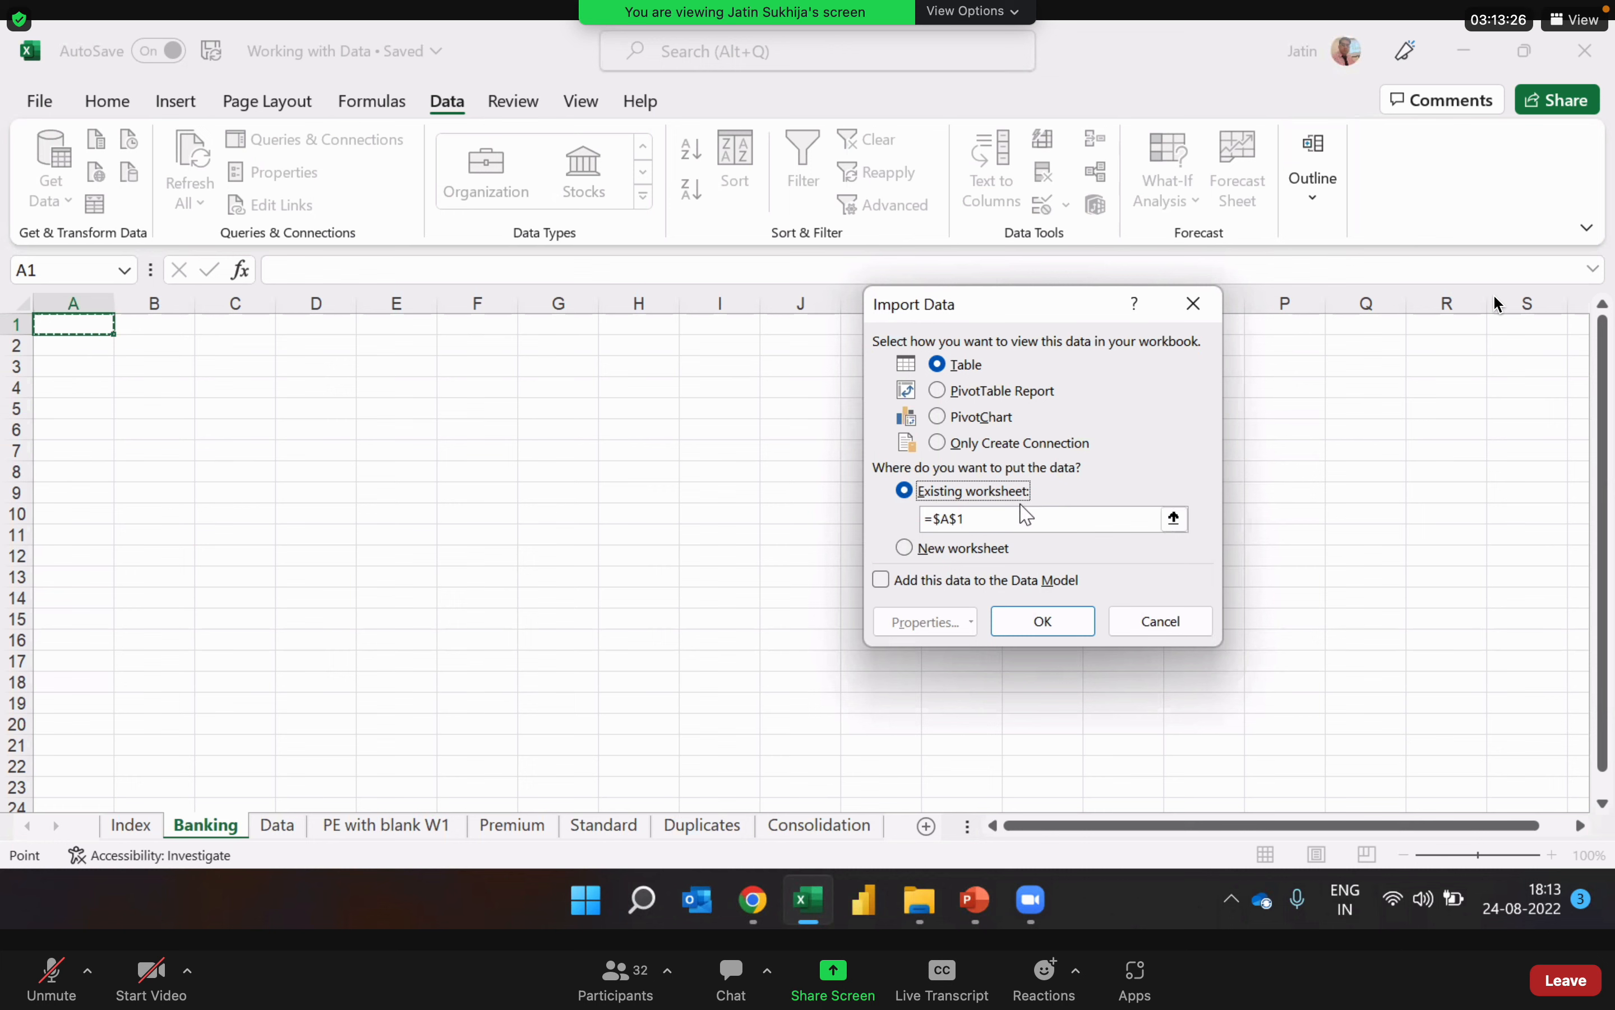
pyautogui.click(1046, 621)
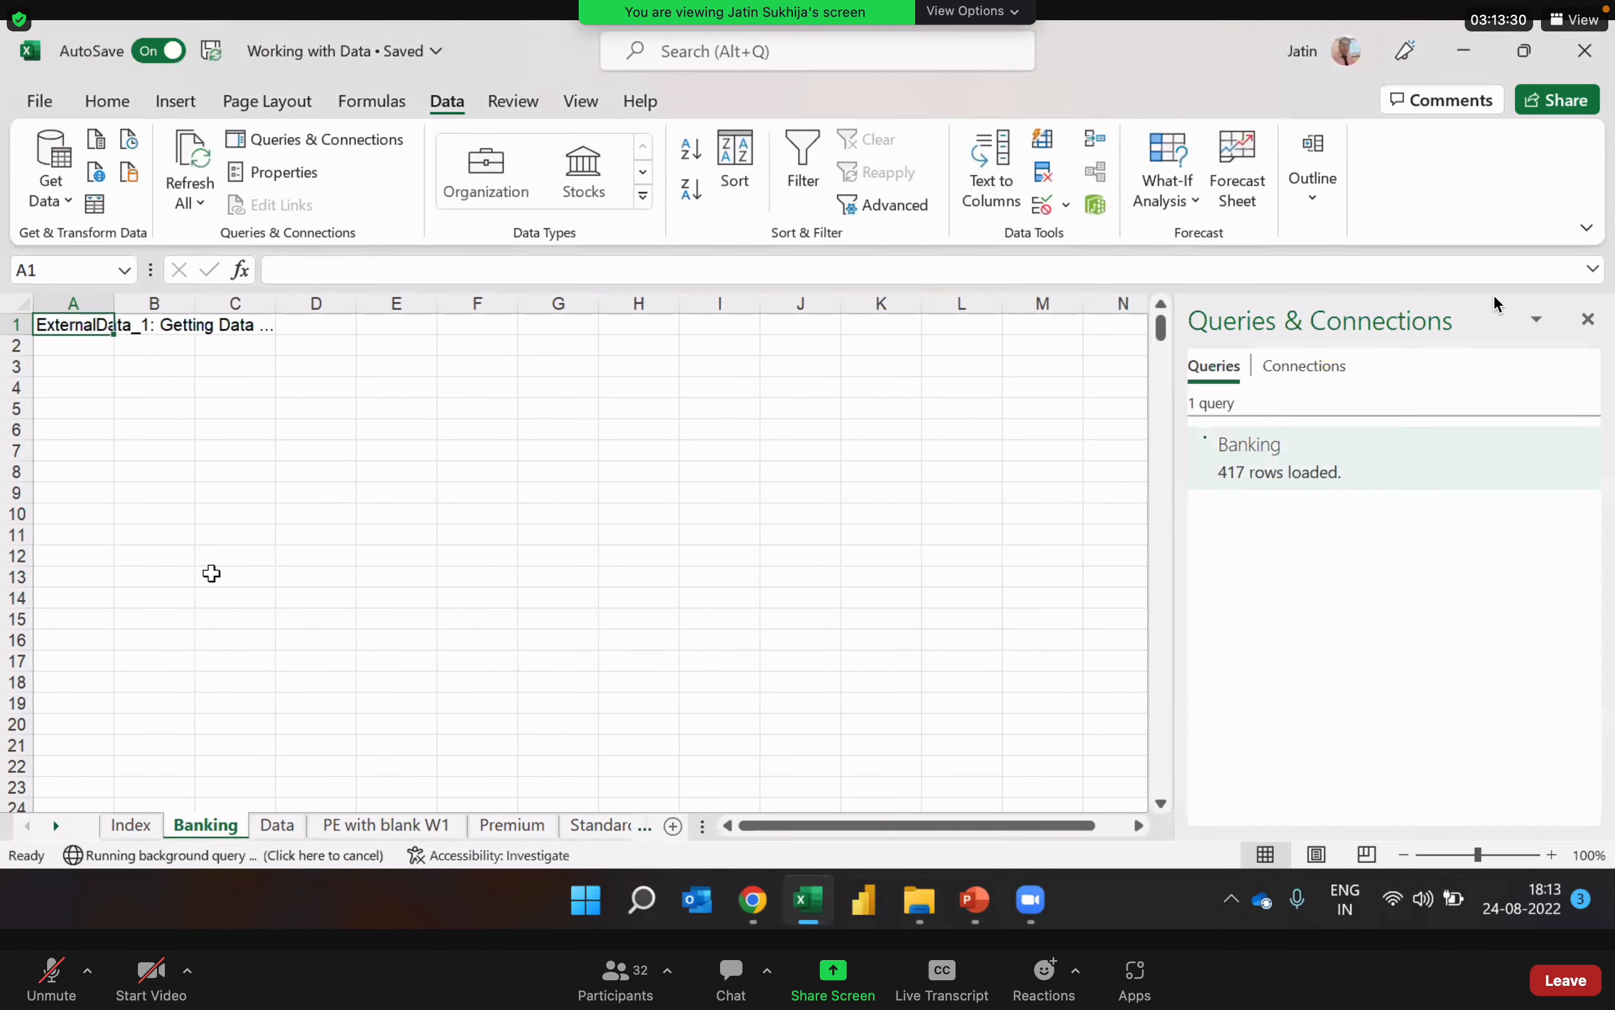
# Step: Examine the imported account records down through the Banking table and back up towards the first rows
pyautogui.click(112, 470)
pyautogui.press('Down')
pyautogui.press('Down')
pyautogui.press('Down')
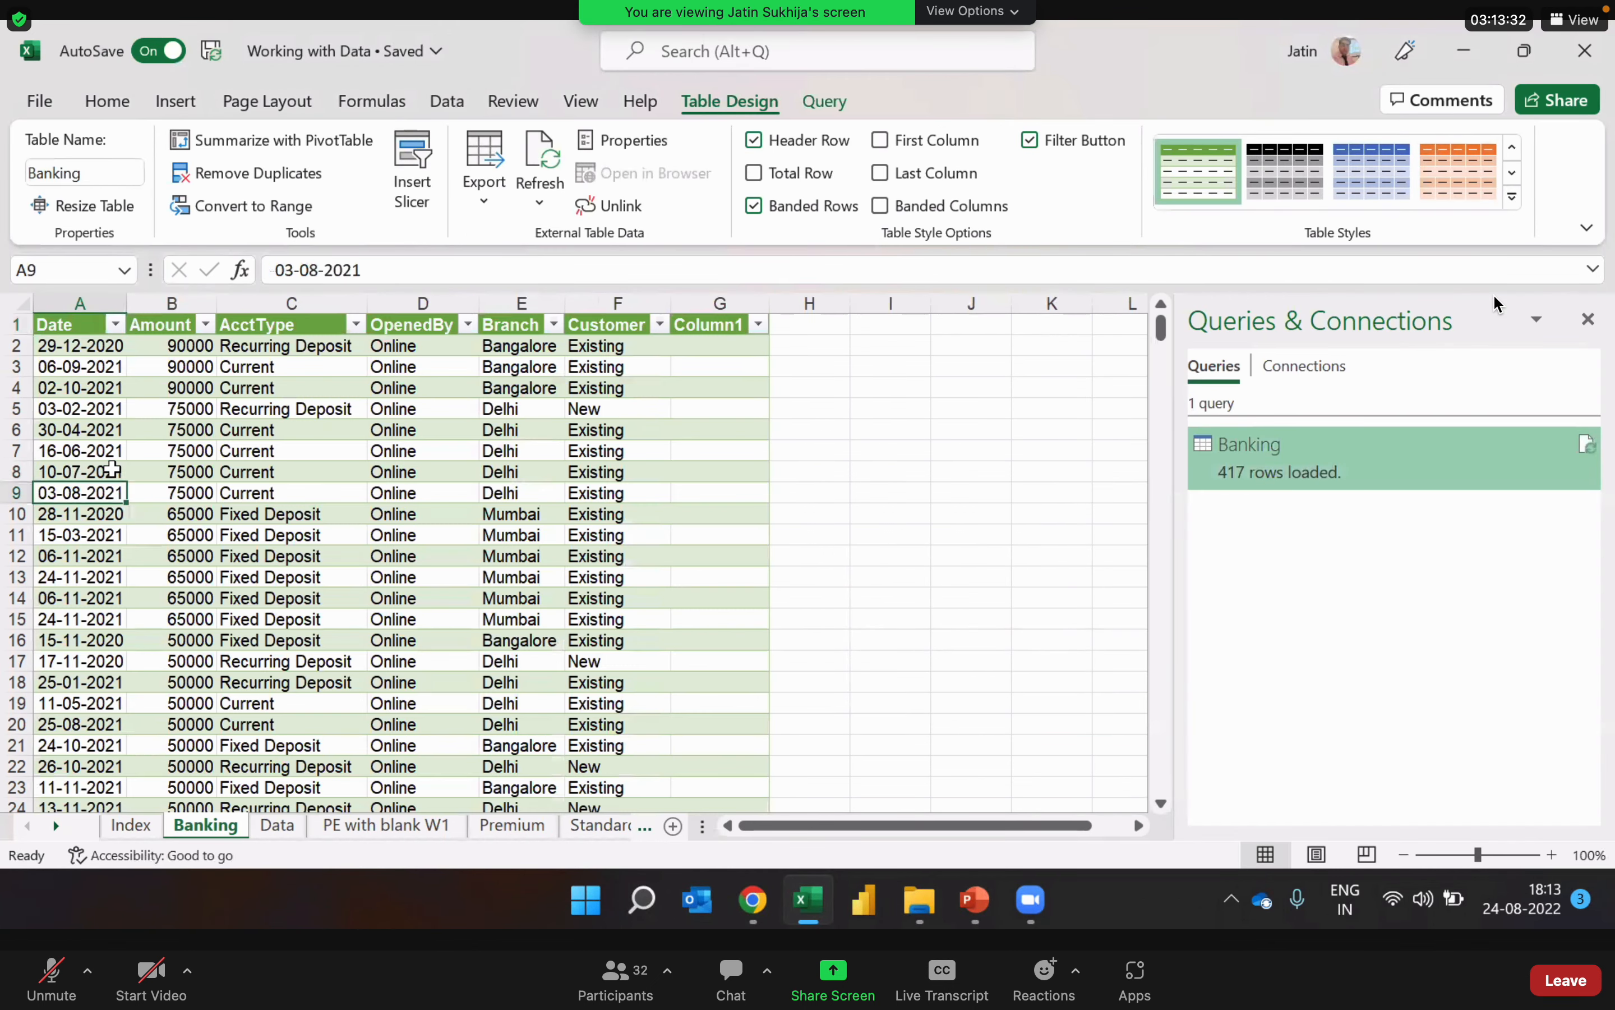
pyautogui.press('Down')
pyautogui.press('Down')
pyautogui.press('Down')
pyautogui.press('Down')
pyautogui.press('Down')
pyautogui.press('Down')
pyautogui.press('Down')
pyautogui.press('Down')
pyautogui.press('Down')
pyautogui.press('Down')
pyautogui.press('Down')
pyautogui.press('Down')
pyautogui.press('Down')
pyautogui.press('Down')
pyautogui.press('Down')
pyautogui.press('Down')
pyautogui.press('Down')
pyautogui.press('Down')
pyautogui.press('Down')
pyautogui.press('Down')
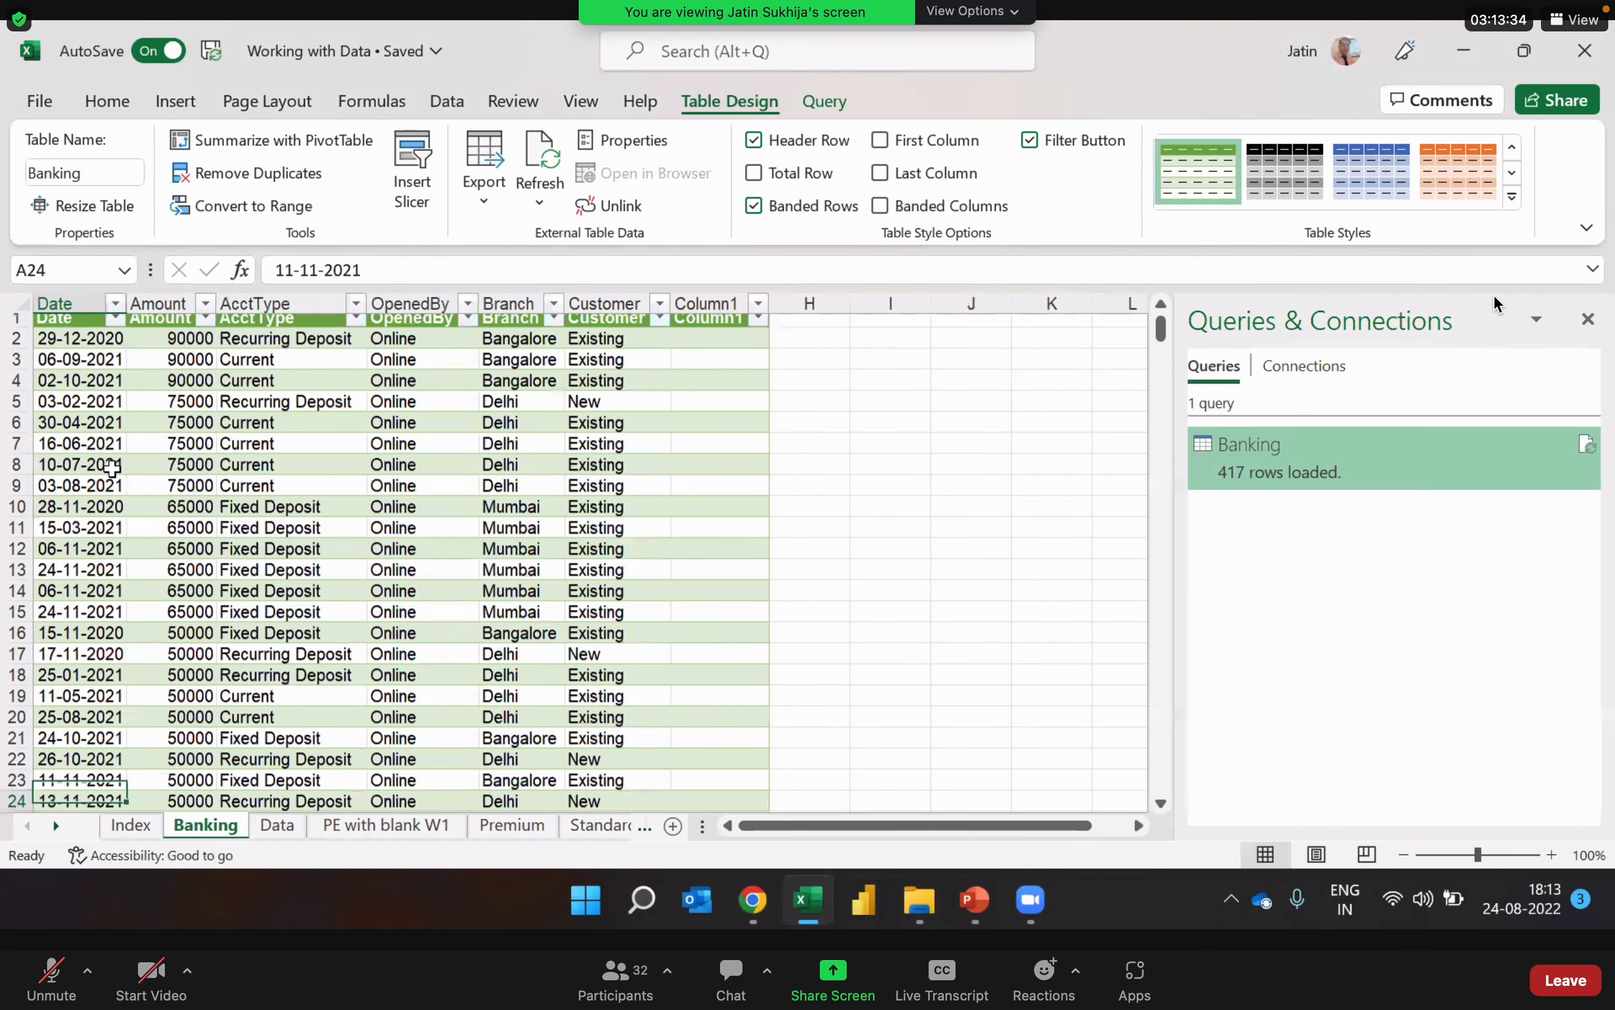
pyautogui.press('Up')
pyautogui.press('Up')
pyautogui.press('Up')
pyautogui.press('Up')
pyautogui.press('Up')
pyautogui.press('Up')
pyautogui.press('Up')
pyautogui.press('Up')
pyautogui.press('Up')
pyautogui.press('Up')
pyautogui.press('Up')
pyautogui.press('Up')
pyautogui.press('Up')
pyautogui.press('Up')
pyautogui.press('Up')
pyautogui.press('Up')
pyautogui.press('Up')
pyautogui.press('Up')
pyautogui.press('Up')
pyautogui.press('Up')
pyautogui.press('Down')
pyautogui.press('Down')
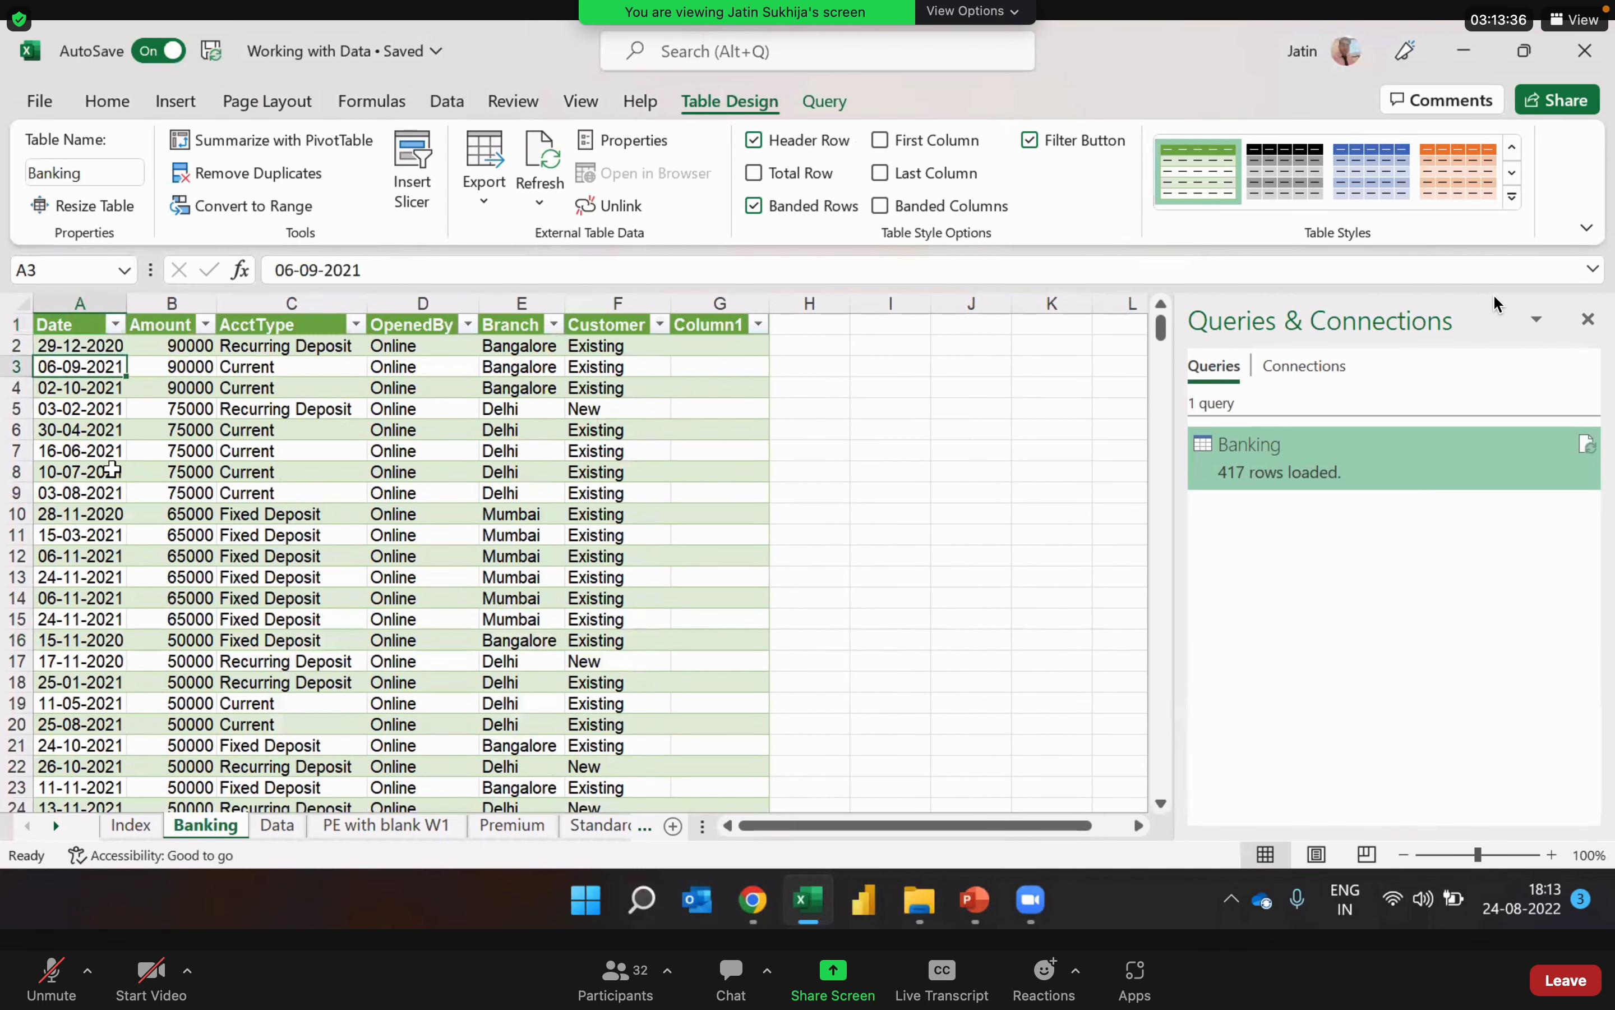
pyautogui.press('Down')
pyautogui.press('Down')
pyautogui.press('Down')
pyautogui.press('Down')
pyautogui.press('Down')
pyautogui.press('Down')
pyautogui.press('Down')
pyautogui.press('Down')
pyautogui.press('Down')
pyautogui.press('Down')
pyautogui.press('Down')
pyautogui.press('Down')
pyautogui.press('Down')
pyautogui.press('Down')
pyautogui.press('Down')
pyautogui.press('Down')
pyautogui.press('Down')
pyautogui.press('Down')
pyautogui.press('Down')
pyautogui.press('Down')
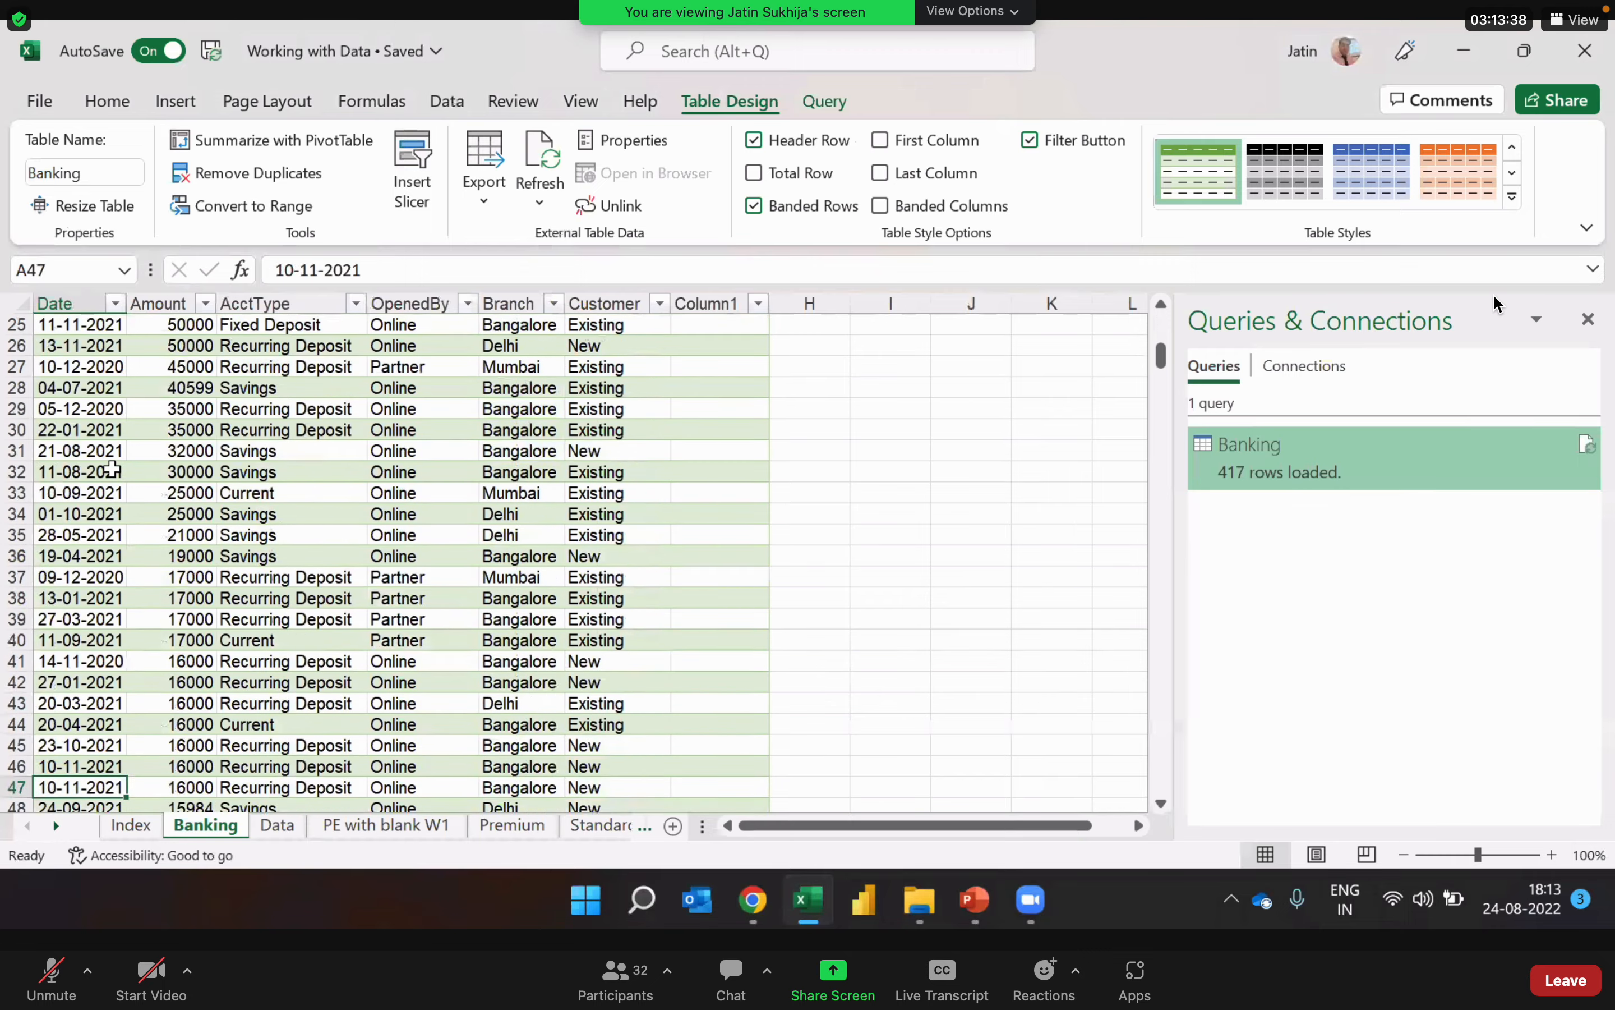
pyautogui.press('Down')
pyautogui.press('Down')
pyautogui.press('Down')
pyautogui.press('Down')
pyautogui.press('Down')
pyautogui.press('Down')
pyautogui.press('Down')
pyautogui.press('Down')
pyautogui.press('Down')
pyautogui.press('Down')
pyautogui.press('Down')
pyautogui.press('Down')
pyautogui.press('Down')
pyautogui.press('Down')
pyautogui.press('Down')
pyautogui.press('Down')
pyautogui.press('Down')
pyautogui.press('Down')
pyautogui.press('Down')
pyautogui.press('Down')
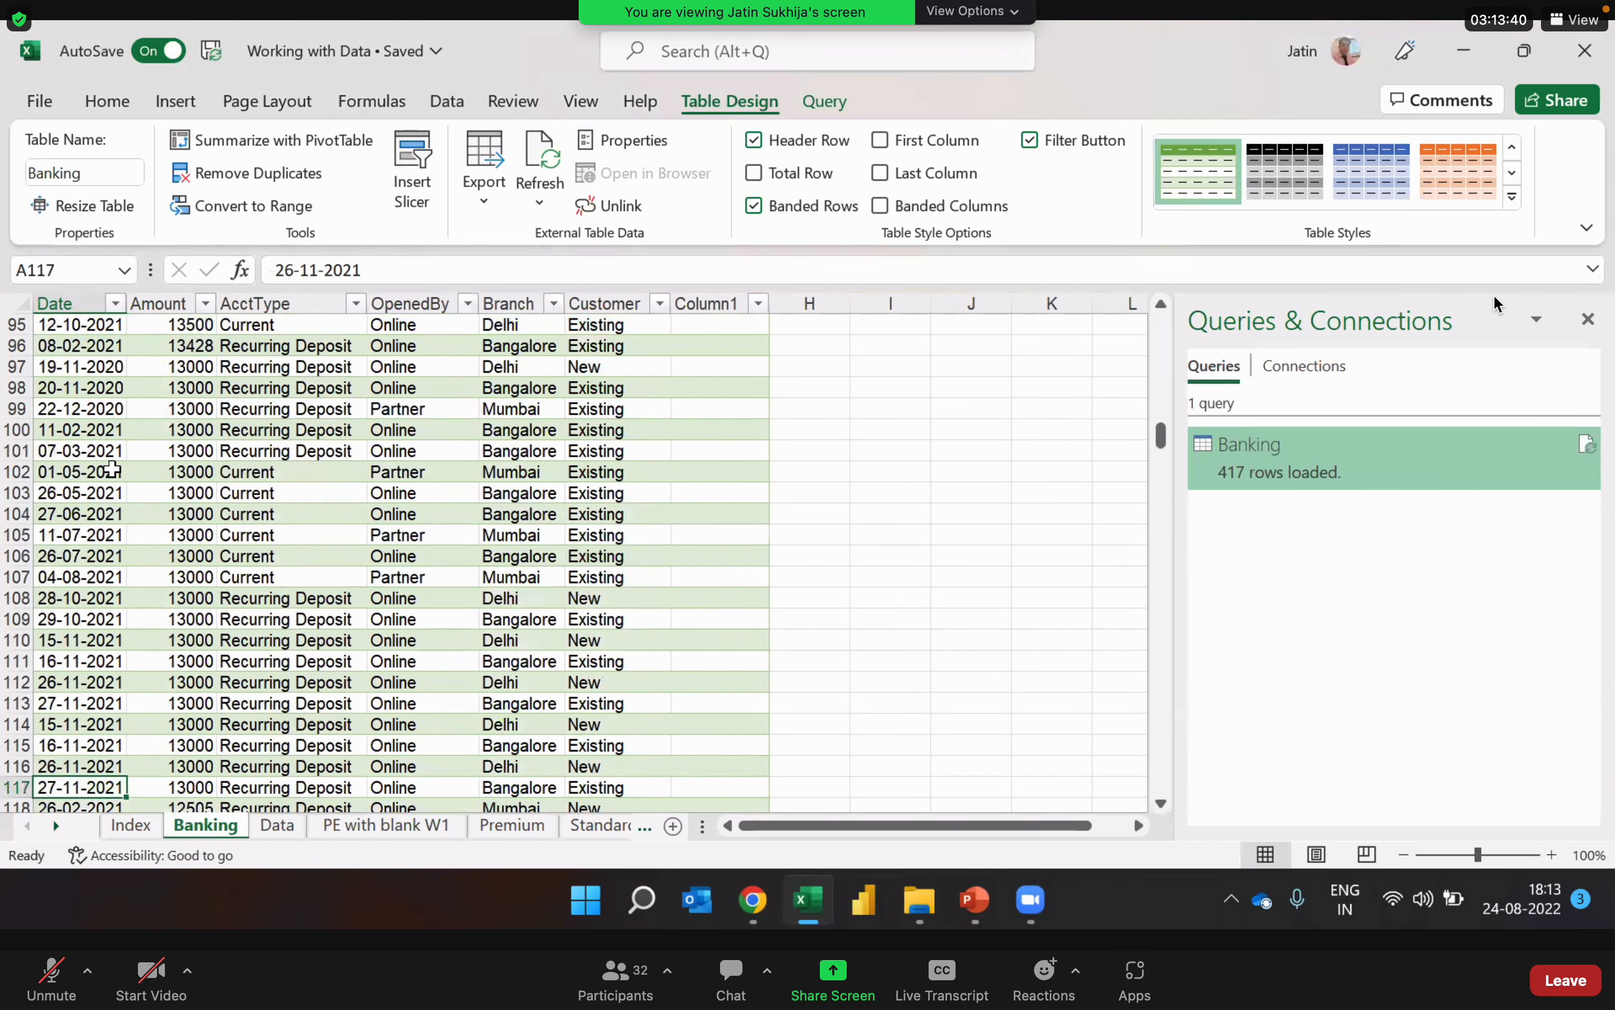
pyautogui.press('Down')
pyautogui.press('Down')
pyautogui.press('Down')
pyautogui.press('Down')
pyautogui.press('Down')
pyautogui.press('Down')
pyautogui.press('Down')
pyautogui.press('Down')
pyautogui.press('Down')
pyautogui.press('Down')
pyautogui.press('Down')
pyautogui.press('Down')
pyautogui.press('Down')
pyautogui.press('Down')
pyautogui.press('Down')
pyautogui.press('Down')
pyautogui.press('Down')
pyautogui.press('Down')
pyautogui.press('Down')
pyautogui.press('Down')
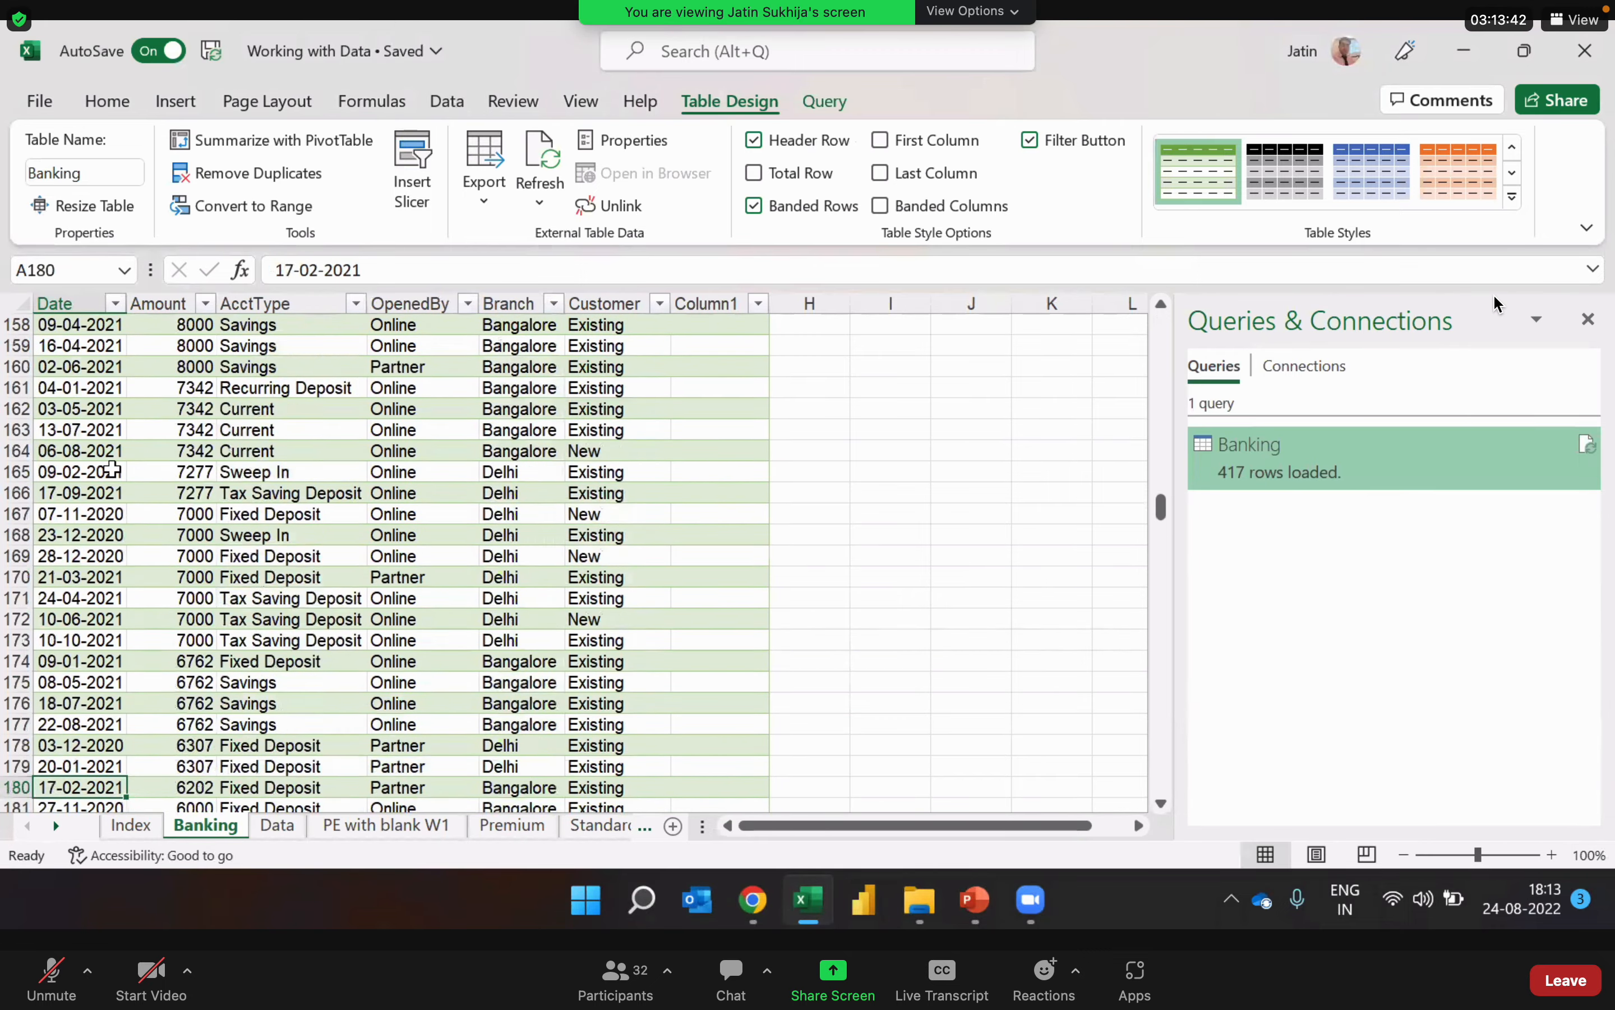
pyautogui.press('Down')
pyautogui.press('Down')
pyautogui.press('Down')
pyautogui.press('Down')
pyautogui.press('Down')
pyautogui.press('Down')
pyautogui.press('Down')
pyautogui.press('Down')
pyautogui.press('Down')
pyautogui.press('Down')
pyautogui.press('Down')
pyautogui.press('Down')
pyautogui.press('Down')
pyautogui.press('Down')
pyautogui.press('Down')
pyautogui.press('Down')
pyautogui.press('Down')
pyautogui.press('Down')
pyautogui.press('Down')
pyautogui.press('Down')
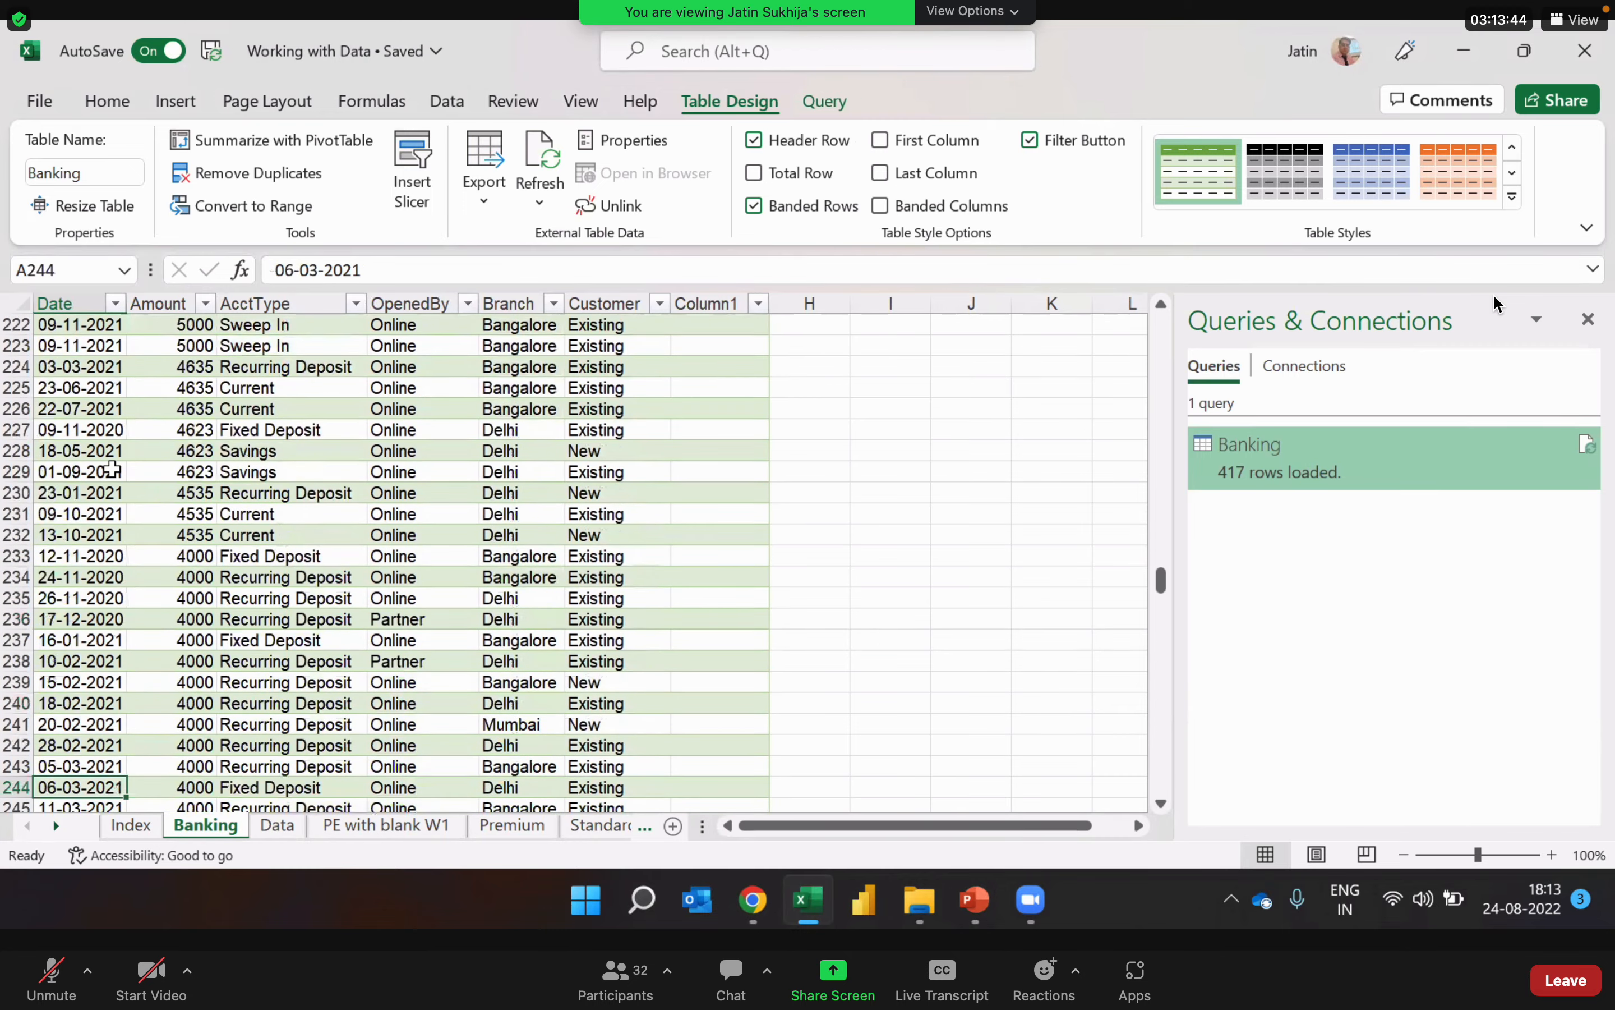
pyautogui.press('Up')
pyautogui.press('Up')
pyautogui.press('Up')
pyautogui.press('Up')
pyautogui.press('Up')
pyautogui.press('Up')
pyautogui.press('Up')
pyautogui.press('Up')
pyautogui.press('Up')
pyautogui.press('Up')
pyautogui.press('Up')
pyautogui.press('Up')
pyautogui.press('Up')
pyautogui.press('Up')
pyautogui.press('Up')
pyautogui.press('Up')
pyautogui.press('Up')
pyautogui.press('Up')
pyautogui.press('Up')
pyautogui.press('Up')
pyautogui.press('Up')
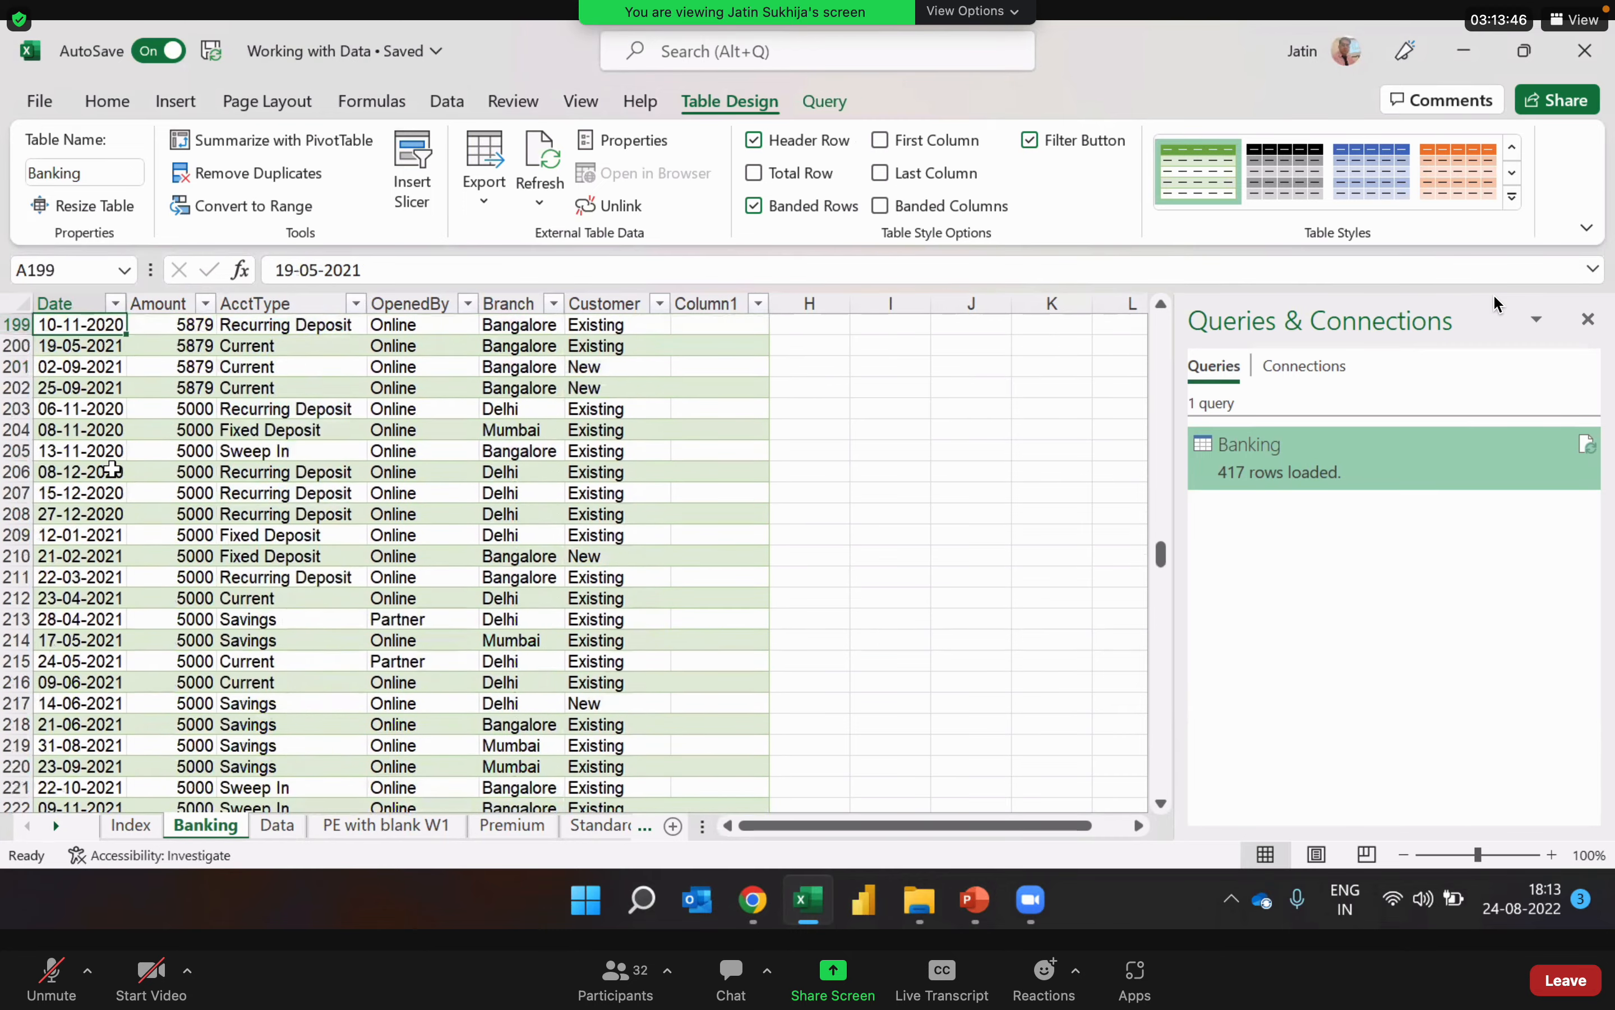
pyautogui.press('Up')
pyautogui.press('Up')
pyautogui.press('Up')
pyautogui.press('Up')
pyautogui.press('Up')
pyautogui.press('Up')
pyautogui.press('Up')
pyautogui.press('Up')
pyautogui.press('Up')
pyautogui.press('Up')
pyautogui.press('Up')
pyautogui.press('Up')
pyautogui.press('Up')
pyautogui.press('Up')
pyautogui.press('Up')
pyautogui.press('Up')
pyautogui.press('Up')
pyautogui.press('Up')
pyautogui.press('Up')
pyautogui.press('Up')
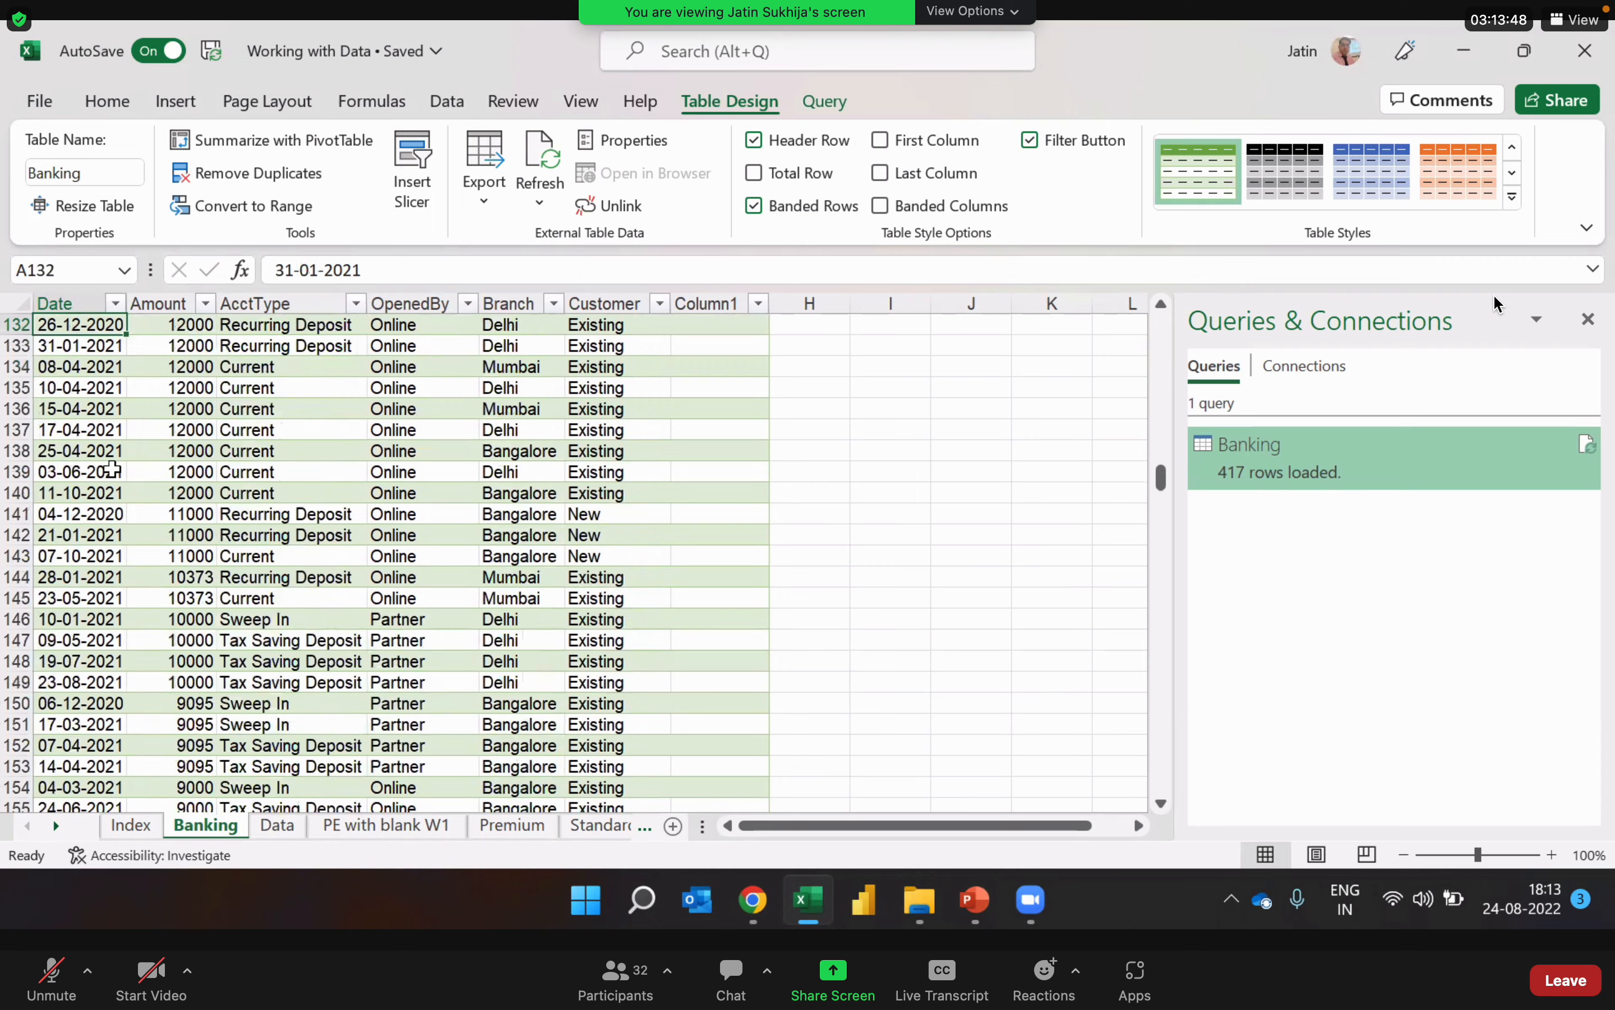
pyautogui.press('Up')
pyautogui.press('Up')
pyautogui.press('Up')
pyautogui.press('Up')
pyautogui.press('Up')
pyautogui.press('Up')
pyautogui.press('Up')
pyautogui.press('Up')
pyautogui.press('Up')
pyautogui.press('Up')
pyautogui.press('Up')
pyautogui.press('Up')
pyautogui.press('Up')
pyautogui.press('Up')
pyautogui.press('Up')
pyautogui.press('Up')
pyautogui.press('Up')
pyautogui.press('Up')
pyautogui.press('Up')
pyautogui.press('Up')
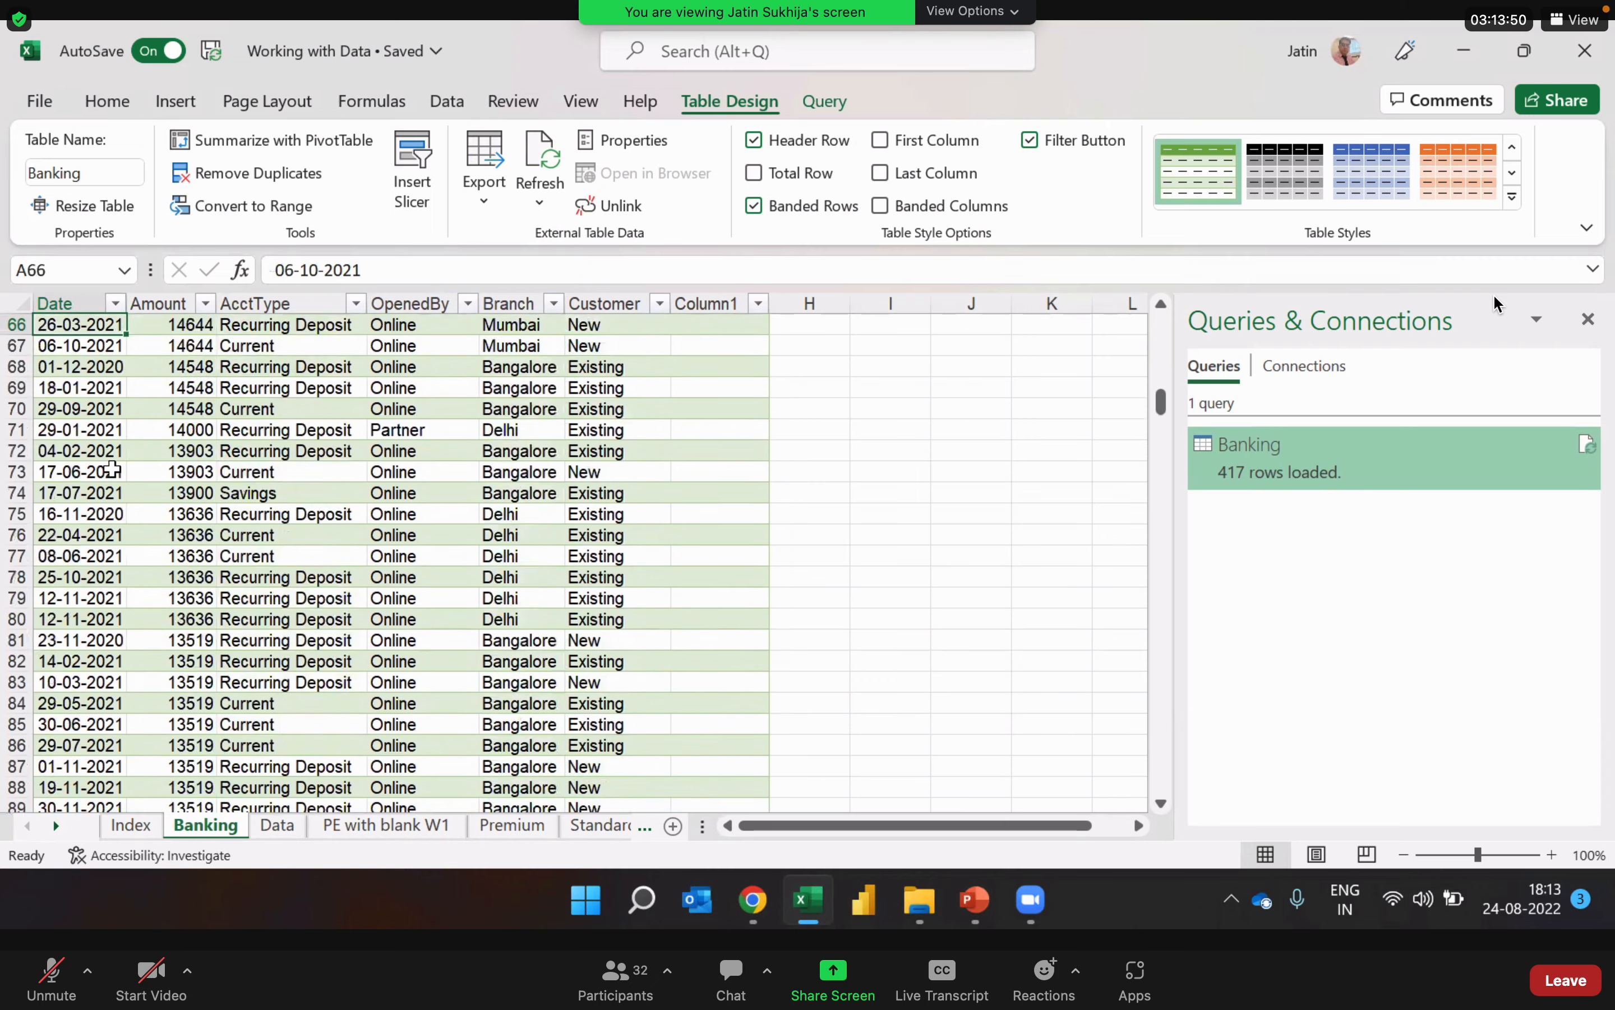
pyautogui.press('Up')
pyautogui.press('Up')
pyautogui.press('Up')
pyautogui.press('Up')
pyautogui.press('Up')
pyautogui.press('Up')
pyautogui.press('Up')
pyautogui.press('Up')
pyautogui.press('Up')
pyautogui.press('Up')
pyautogui.press('Up')
pyautogui.press('Up')
pyautogui.press('Up')
pyautogui.press('Up')
pyautogui.press('Up')
pyautogui.press('Up')
pyautogui.press('Up')
pyautogui.press('Up')
pyautogui.press('Up')
pyautogui.press('Up')
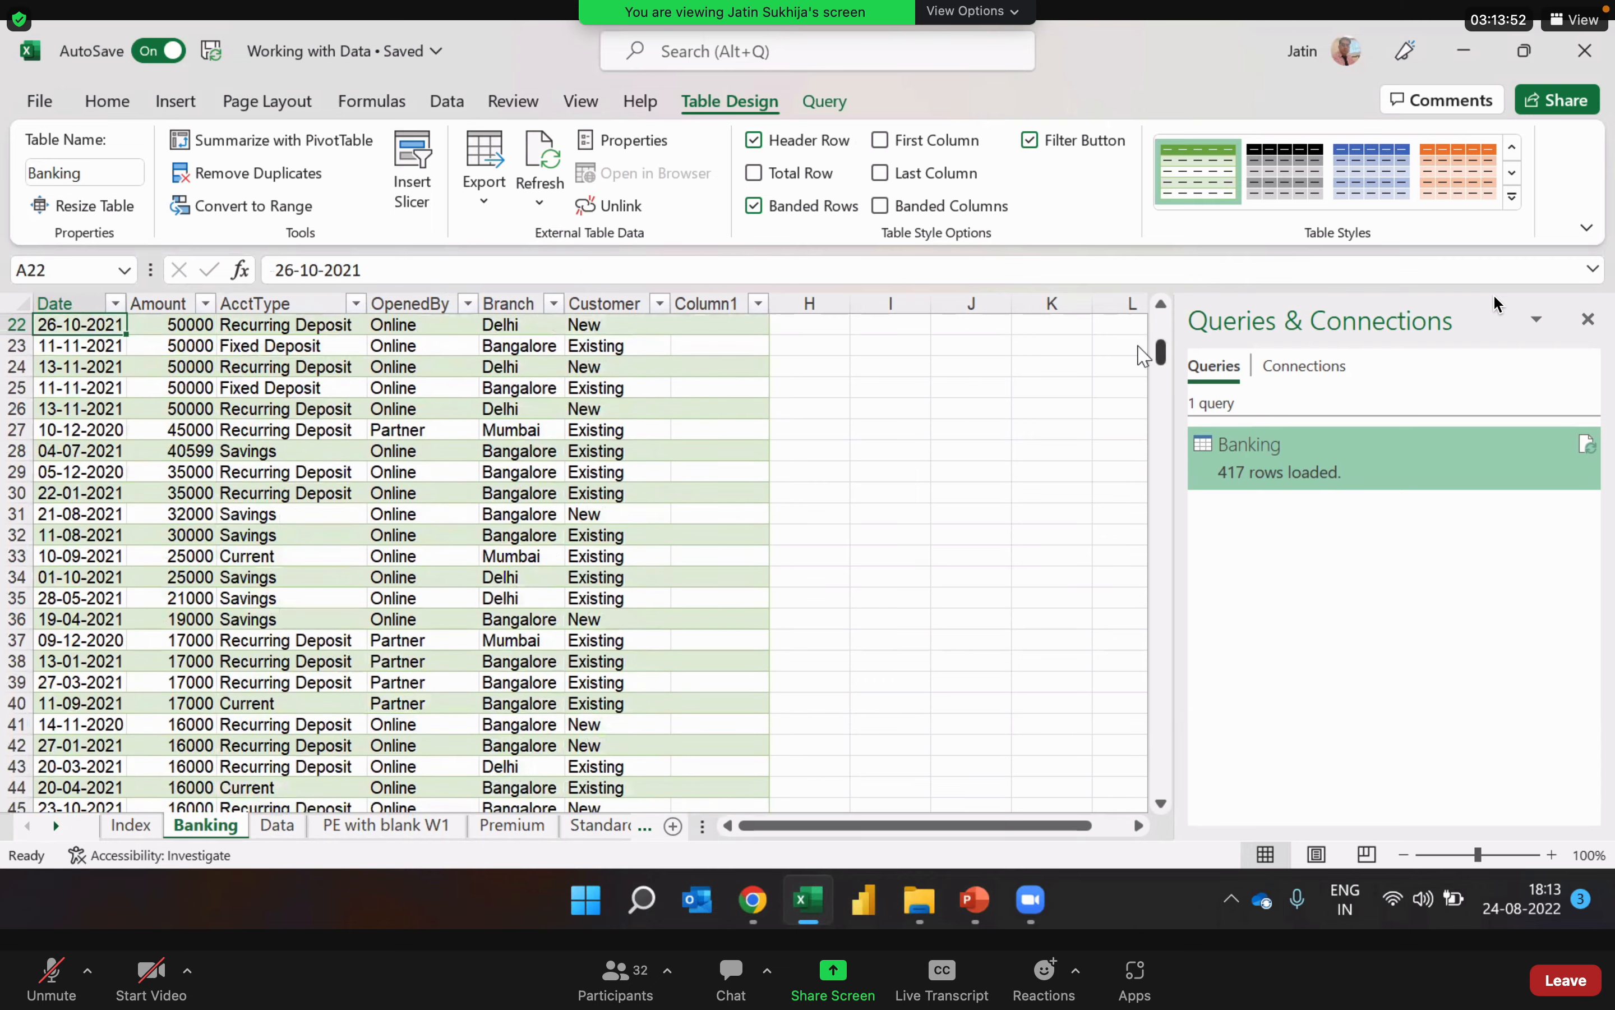
# Step: Close the Queries & Connections pane, check the extent of the Banking table, and return to its first record
pyautogui.click(1590, 322)
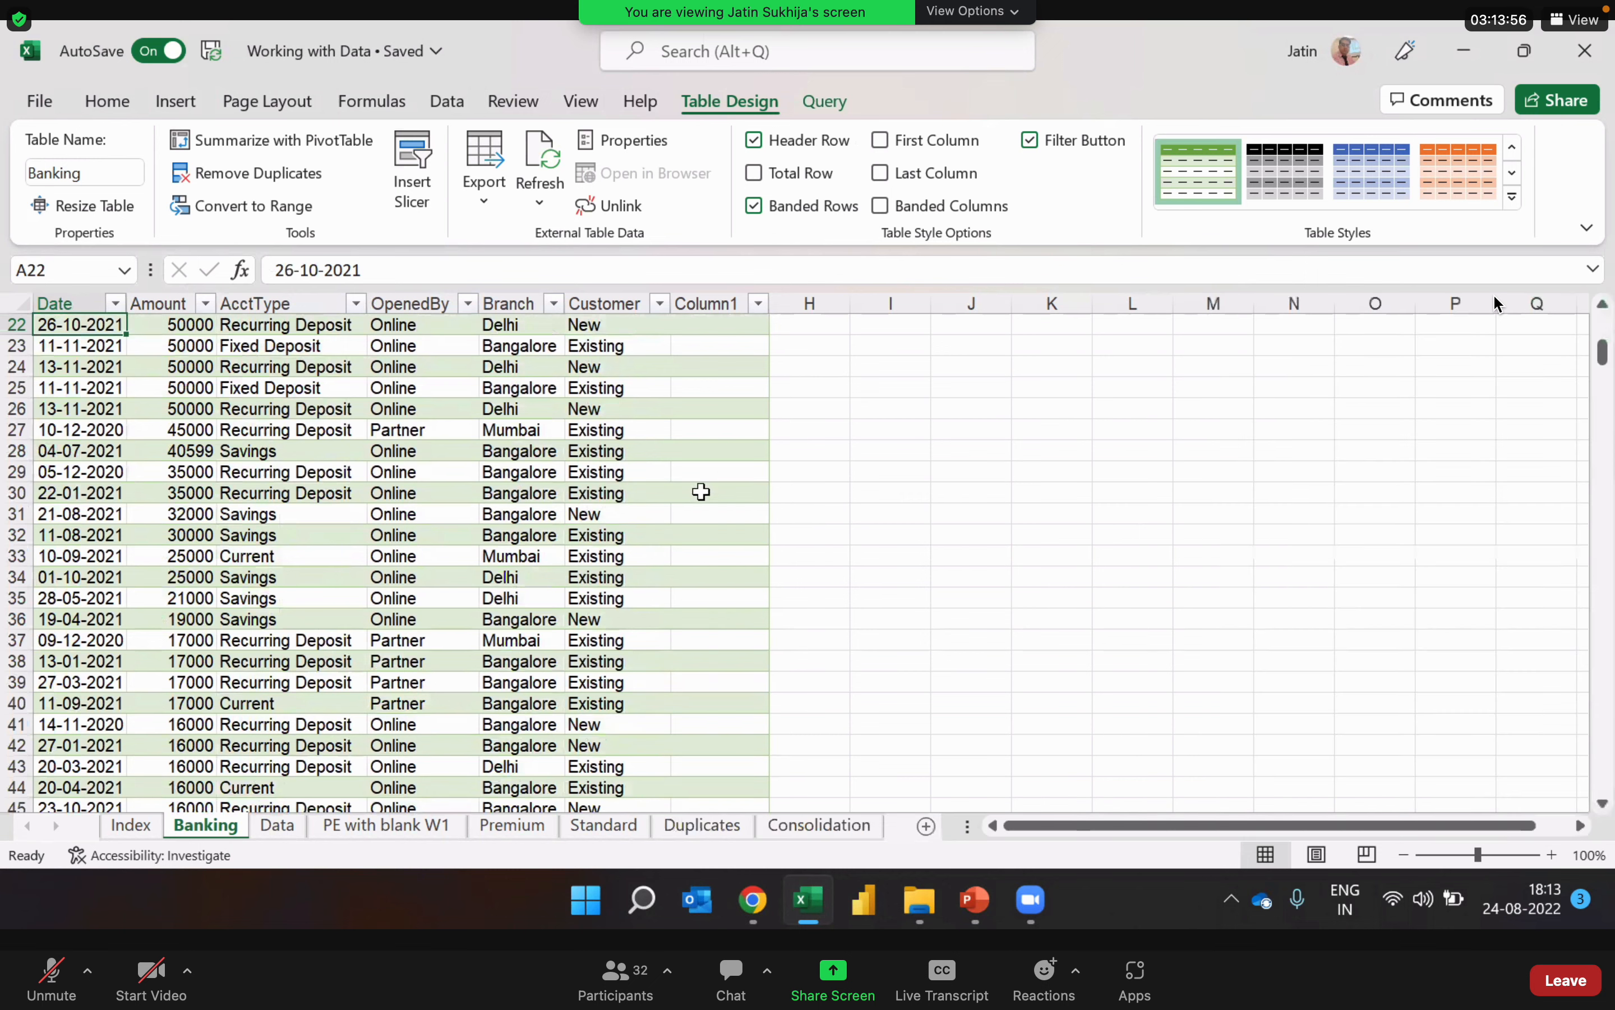
pyautogui.click(319, 565)
pyautogui.hotkey('ctrl', 'Left')
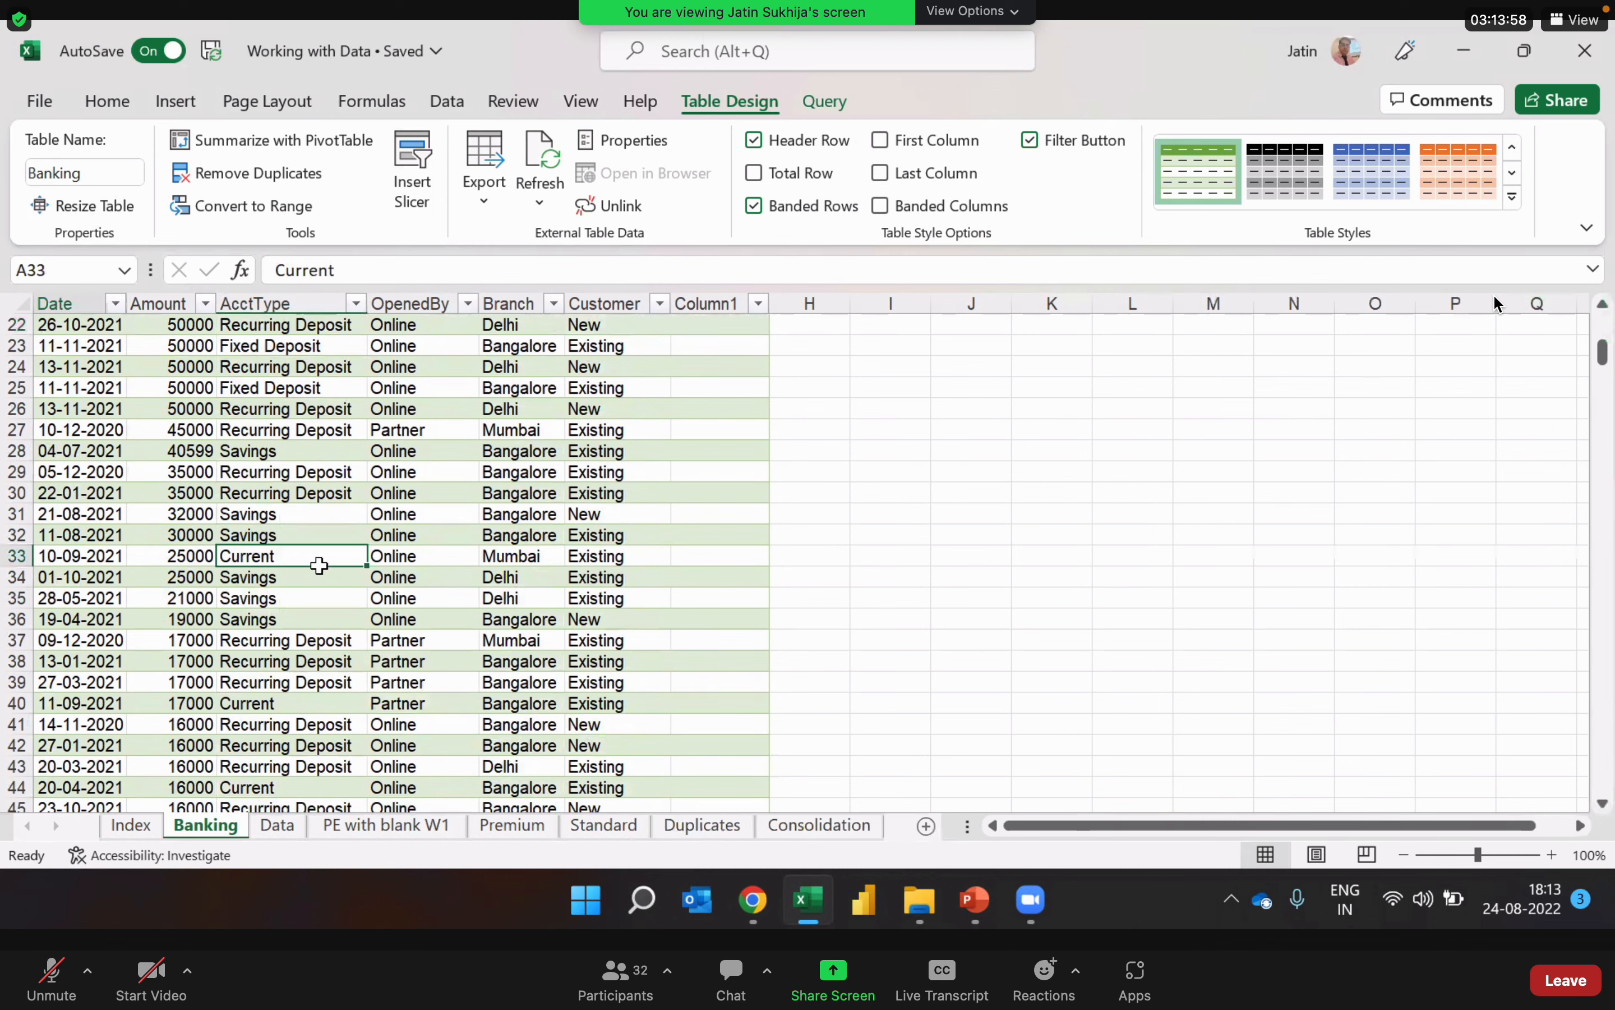
pyautogui.hotkey('ctrl', 'Up')
pyautogui.press('Down')
pyautogui.press('Down')
pyautogui.press('Down')
pyautogui.press('Down')
pyautogui.press('Down')
pyautogui.press('Down')
pyautogui.press('Down')
pyautogui.press('Down')
pyautogui.press('Down')
pyautogui.press('Down')
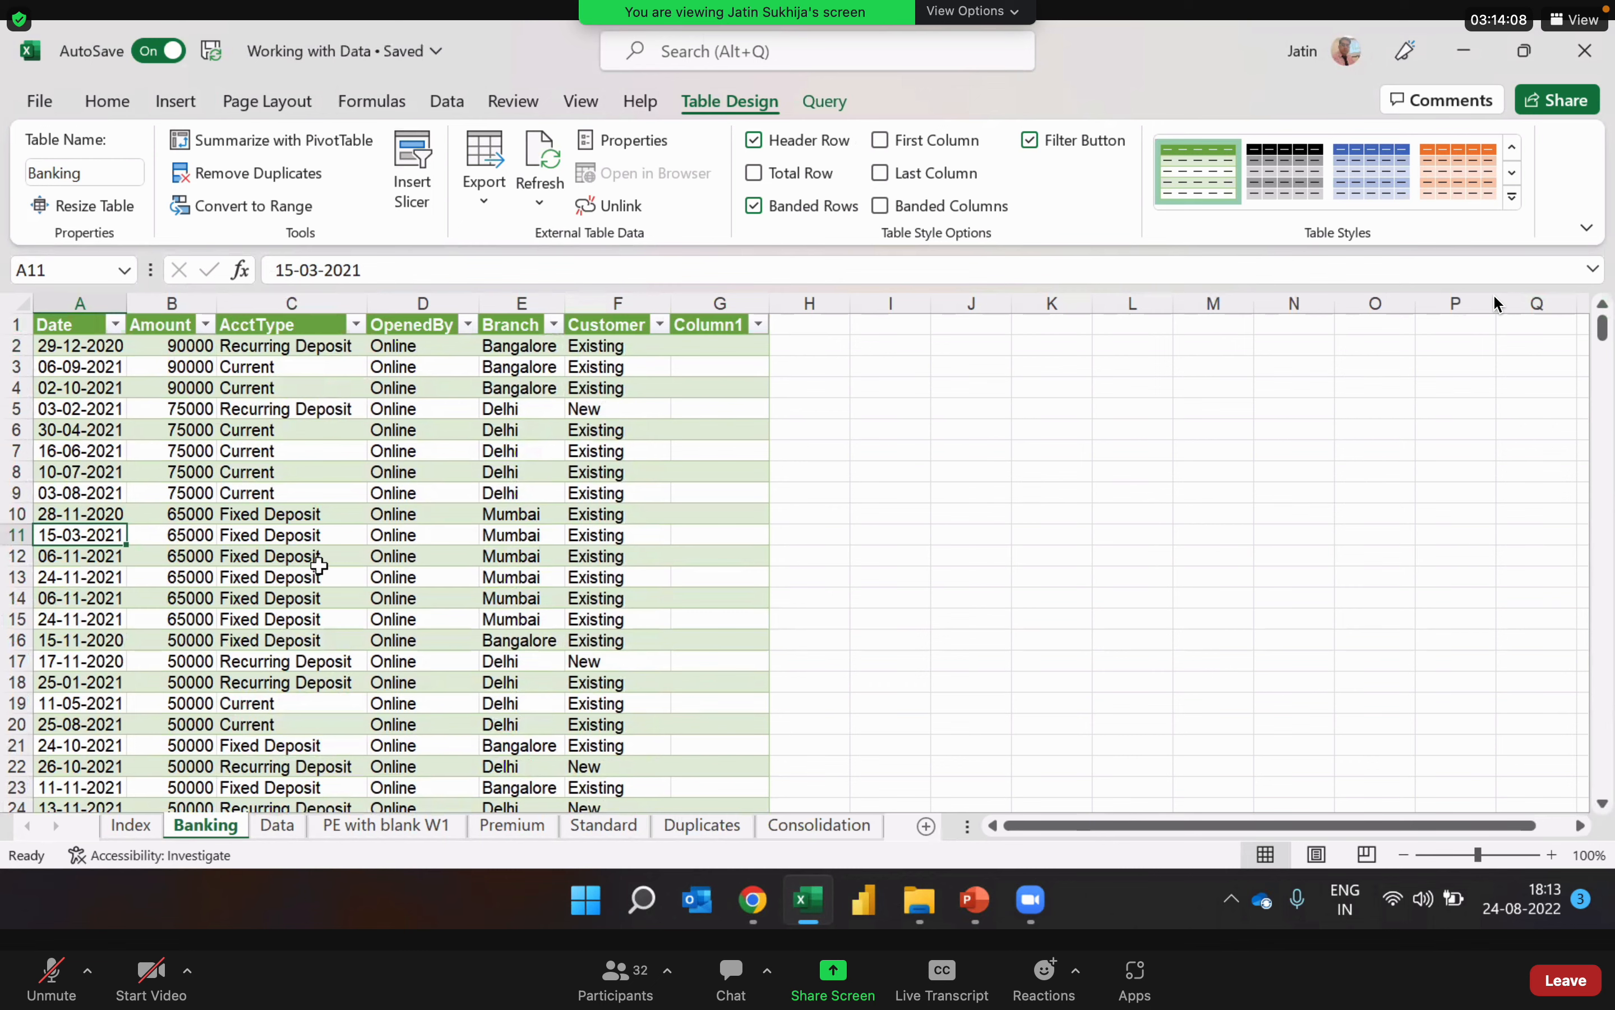
pyautogui.hotkey('ctrl', 'Down')
pyautogui.hotkey('ctrl', 'Up')
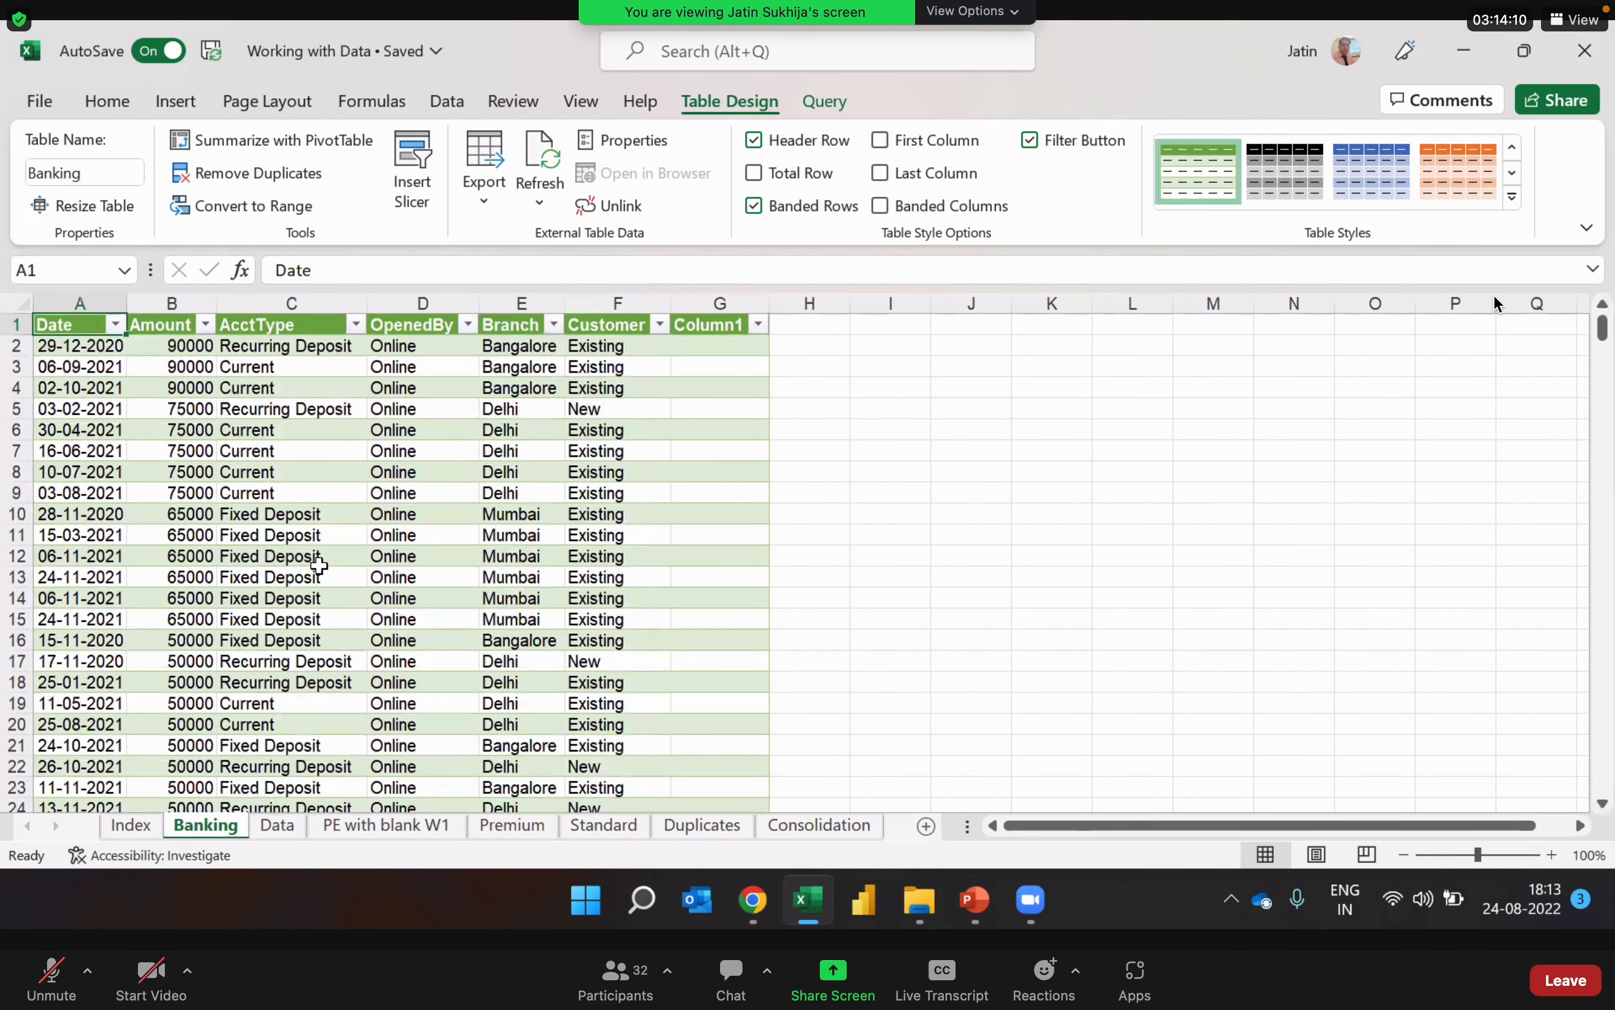
pyautogui.press('Down')
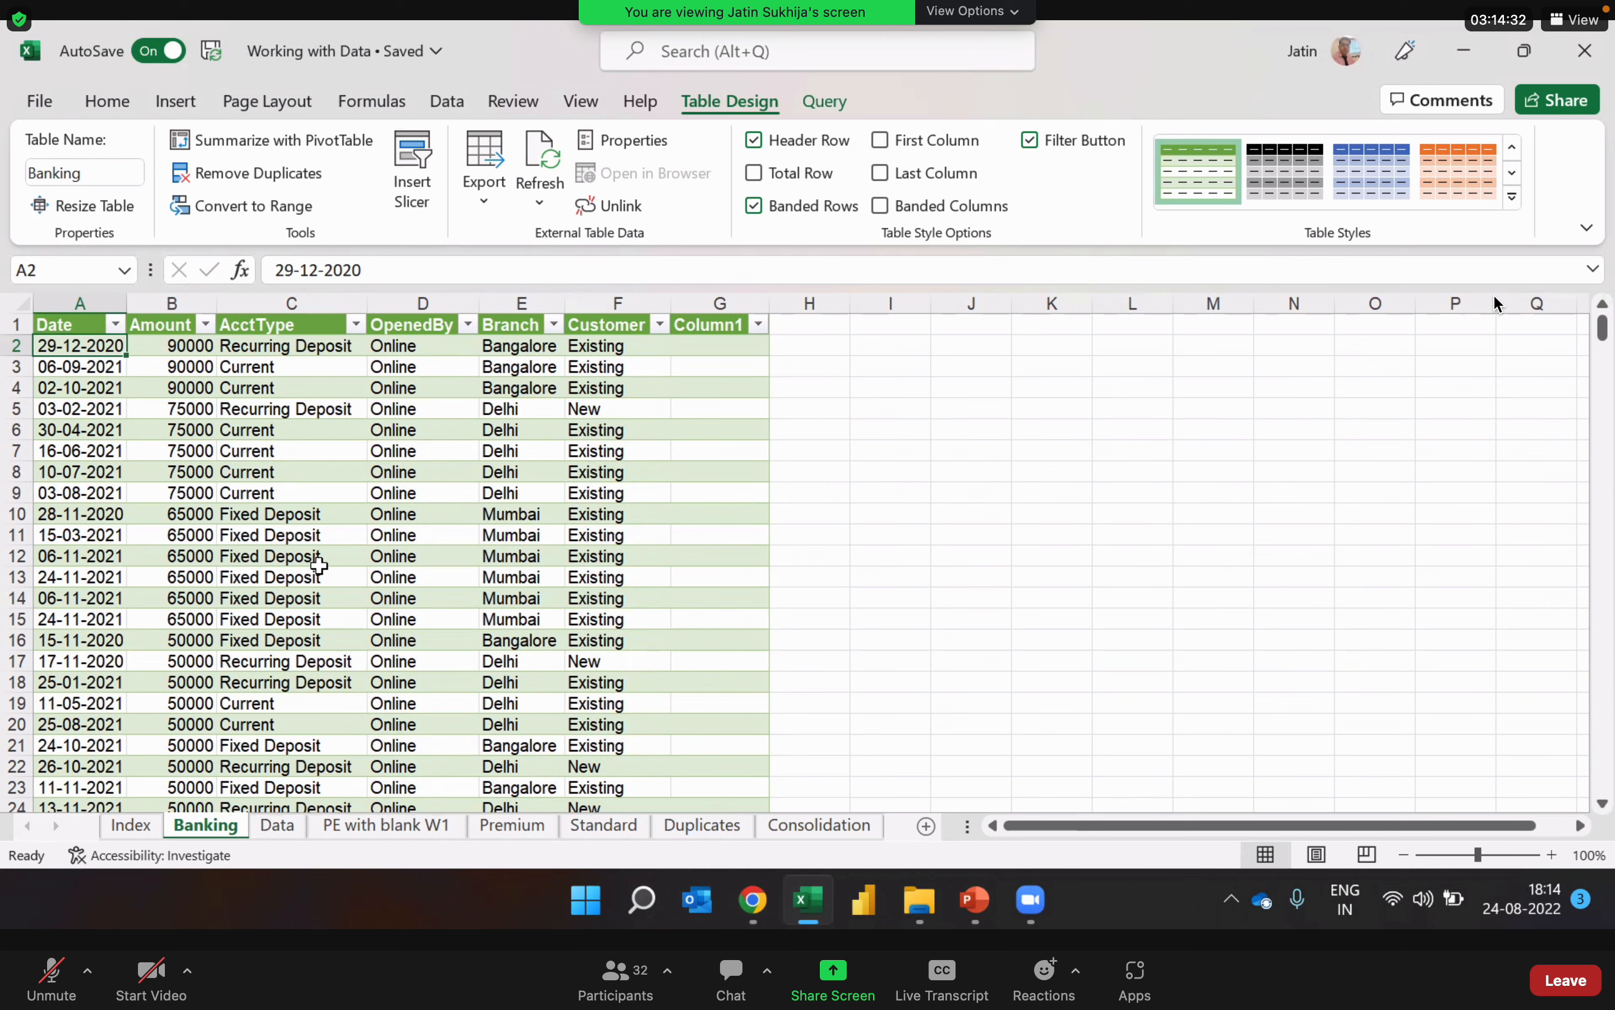
pyautogui.click(462, 538)
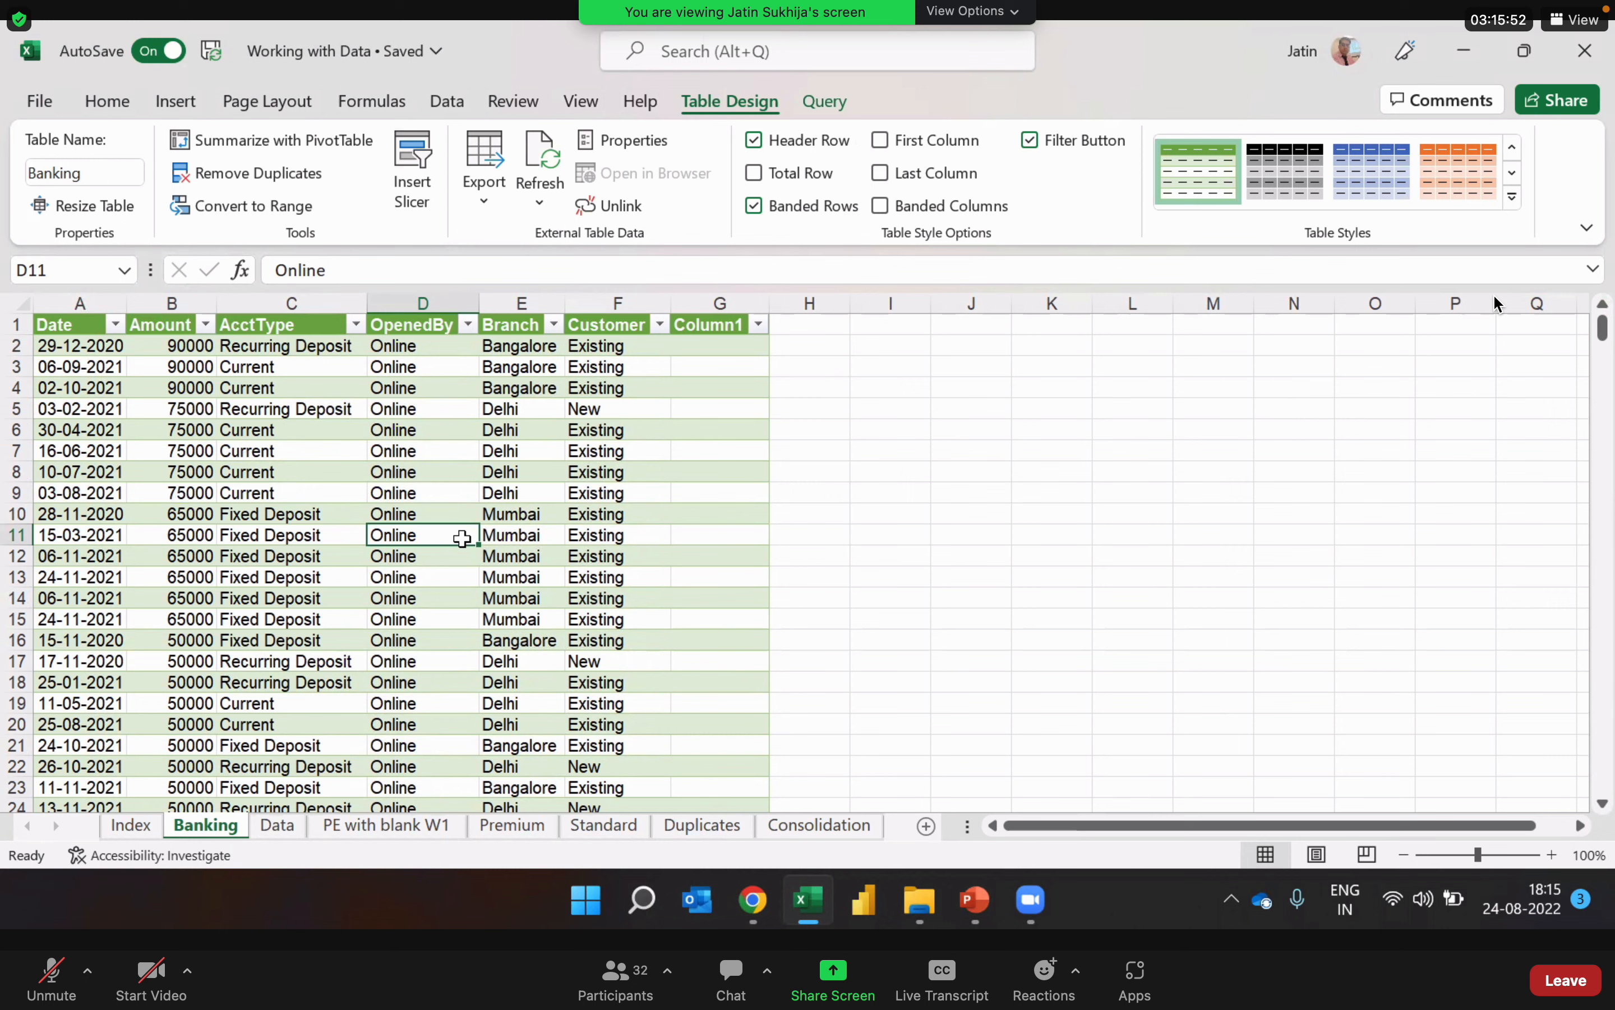
pyautogui.click(593, 573)
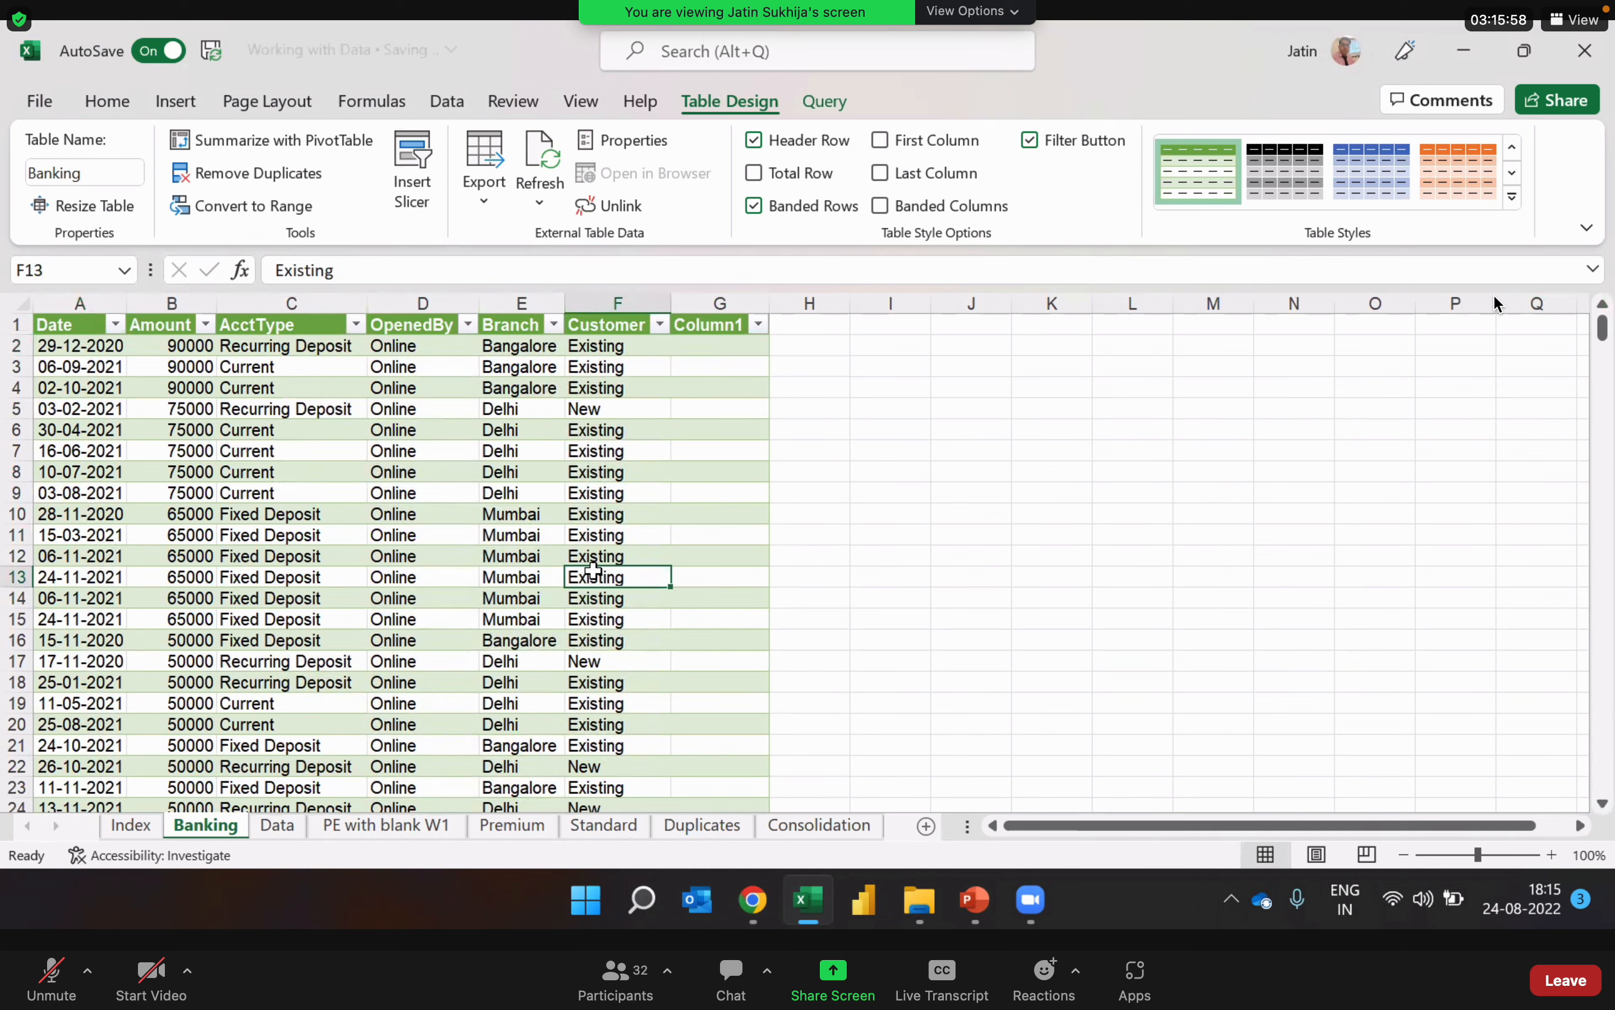
pyautogui.click(340, 428)
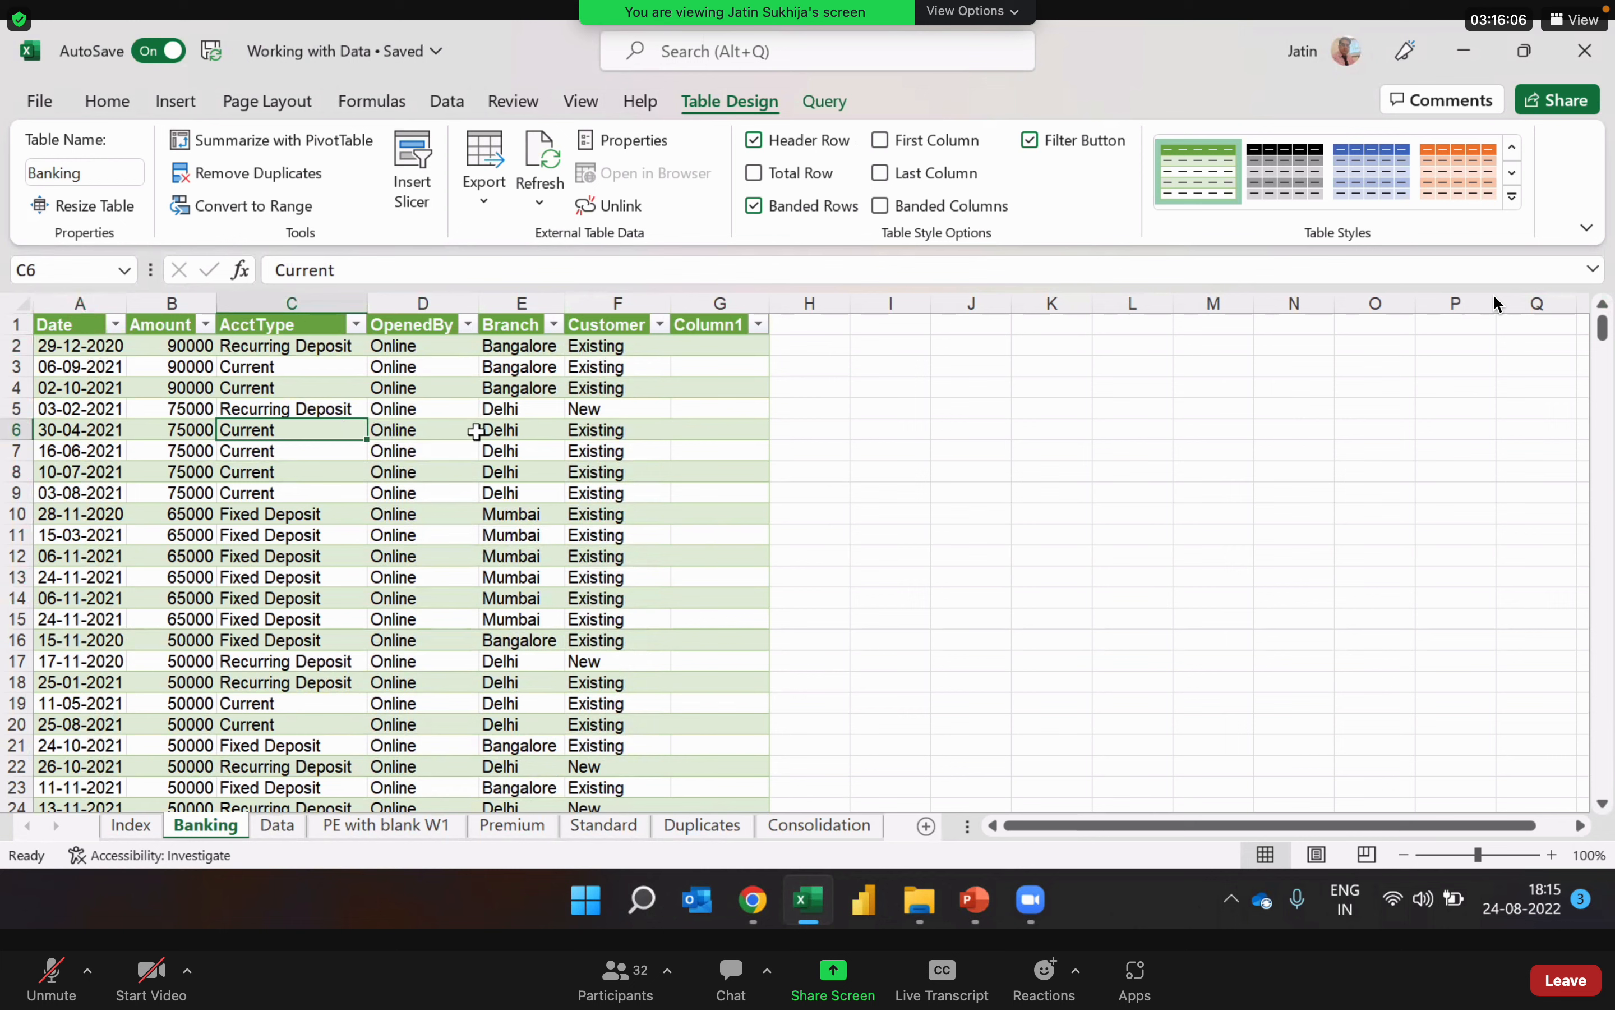
pyautogui.click(351, 451)
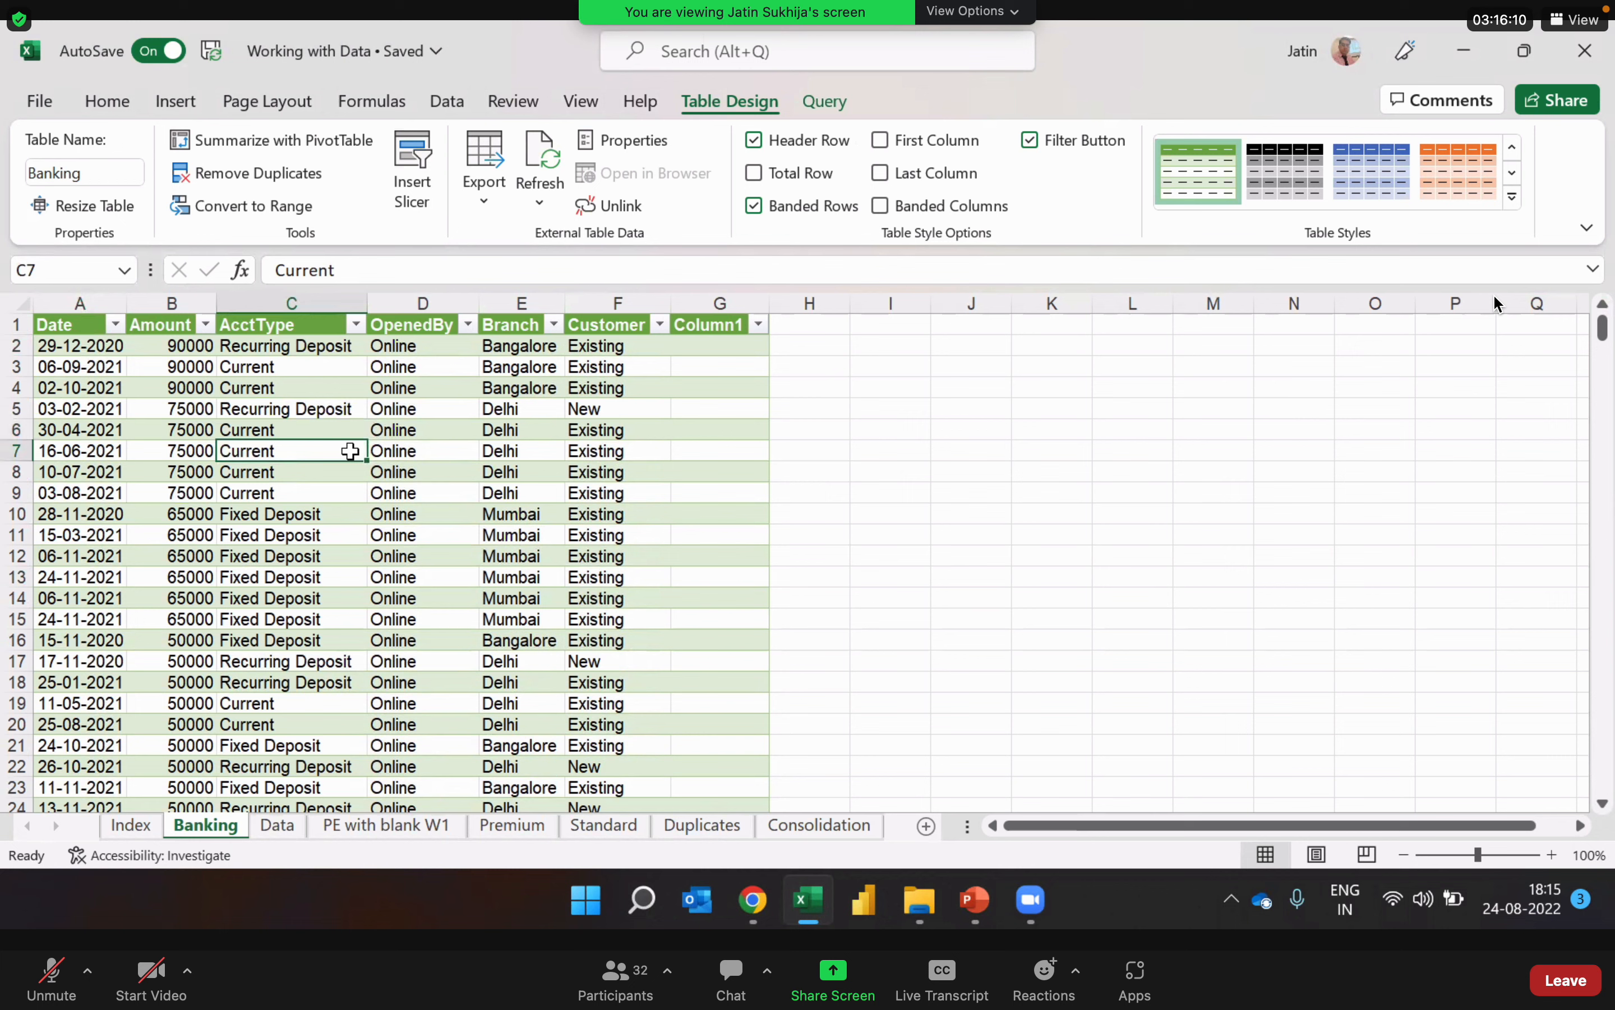
pyautogui.click(395, 555)
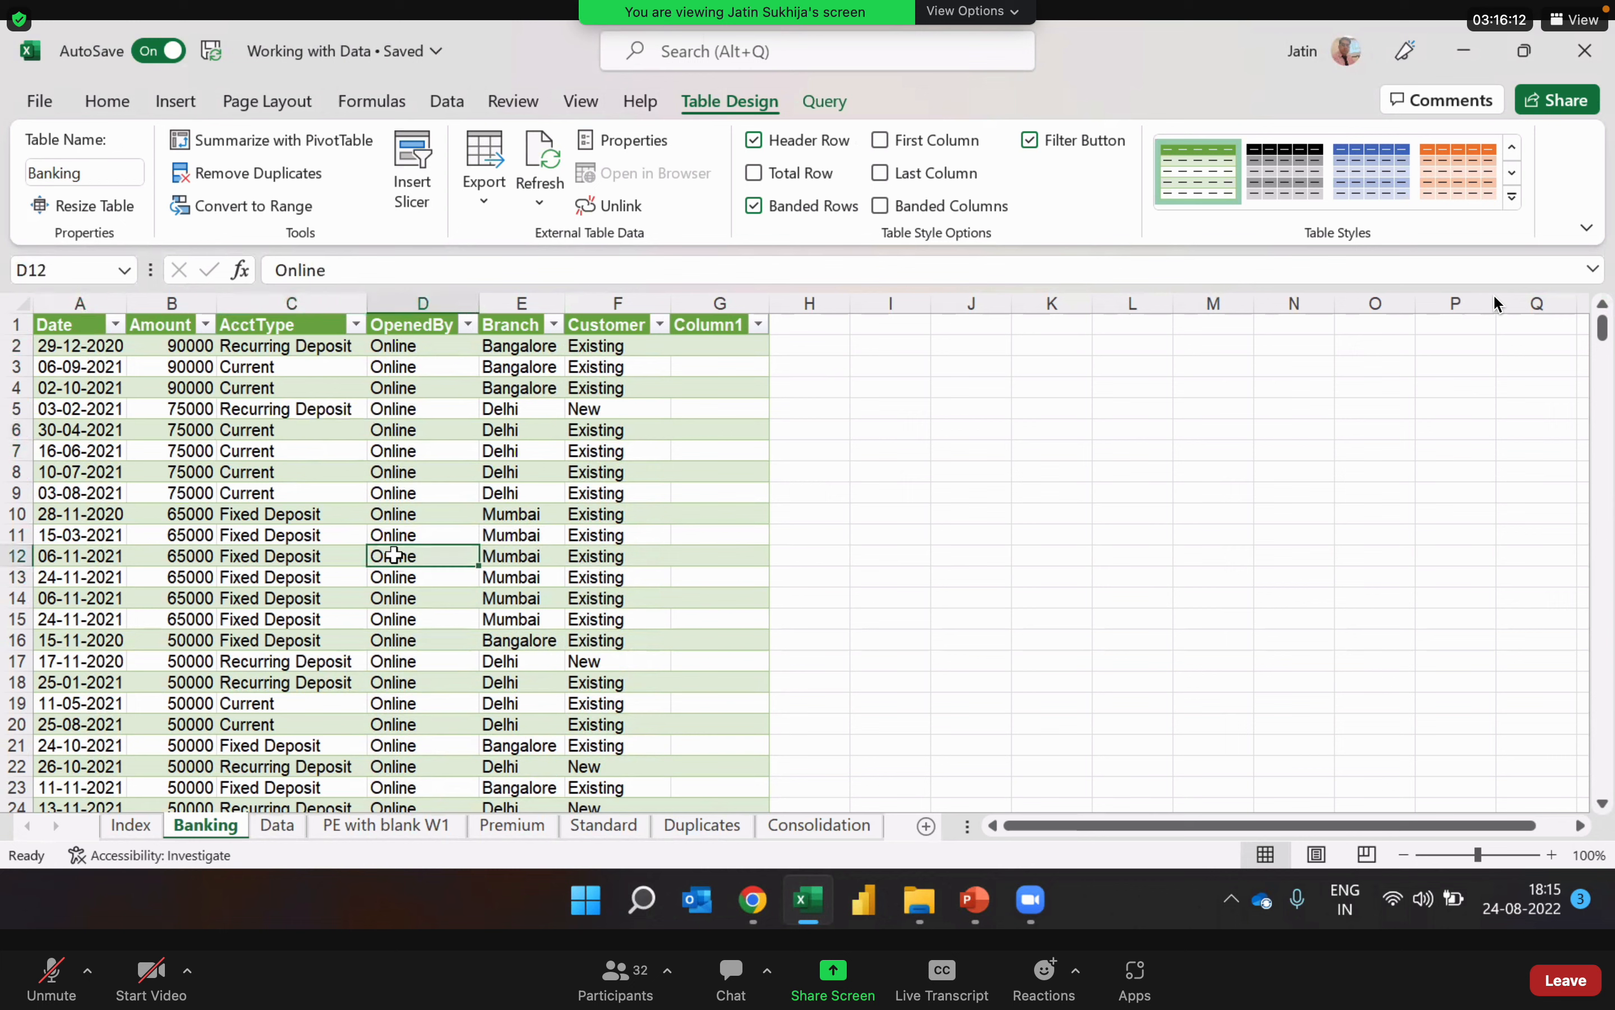
pyautogui.press('Left')
pyautogui.press('Left')
pyautogui.click(394, 555)
pyautogui.press('Left')
pyautogui.press('Left')
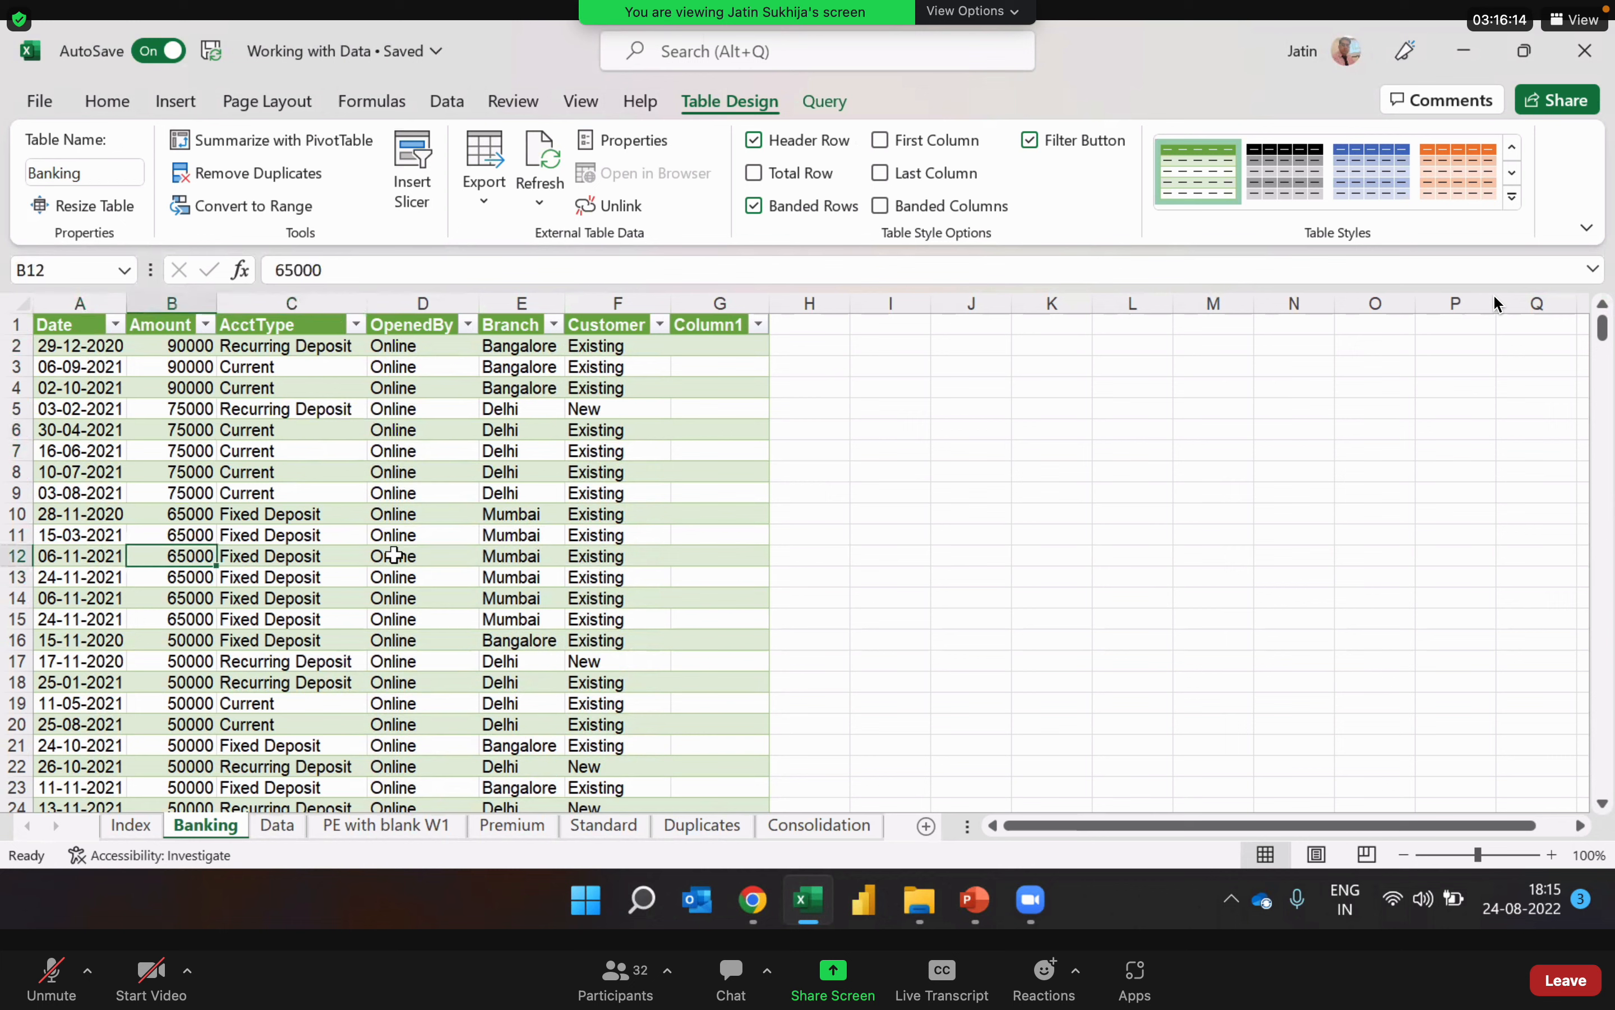
pyautogui.press('Up')
pyautogui.press('Up')
pyautogui.press('Up')
pyautogui.press('Up')
pyautogui.press('Right')
pyautogui.press('Right')
pyautogui.press('Right')
pyautogui.press('Left')
pyautogui.press('Left')
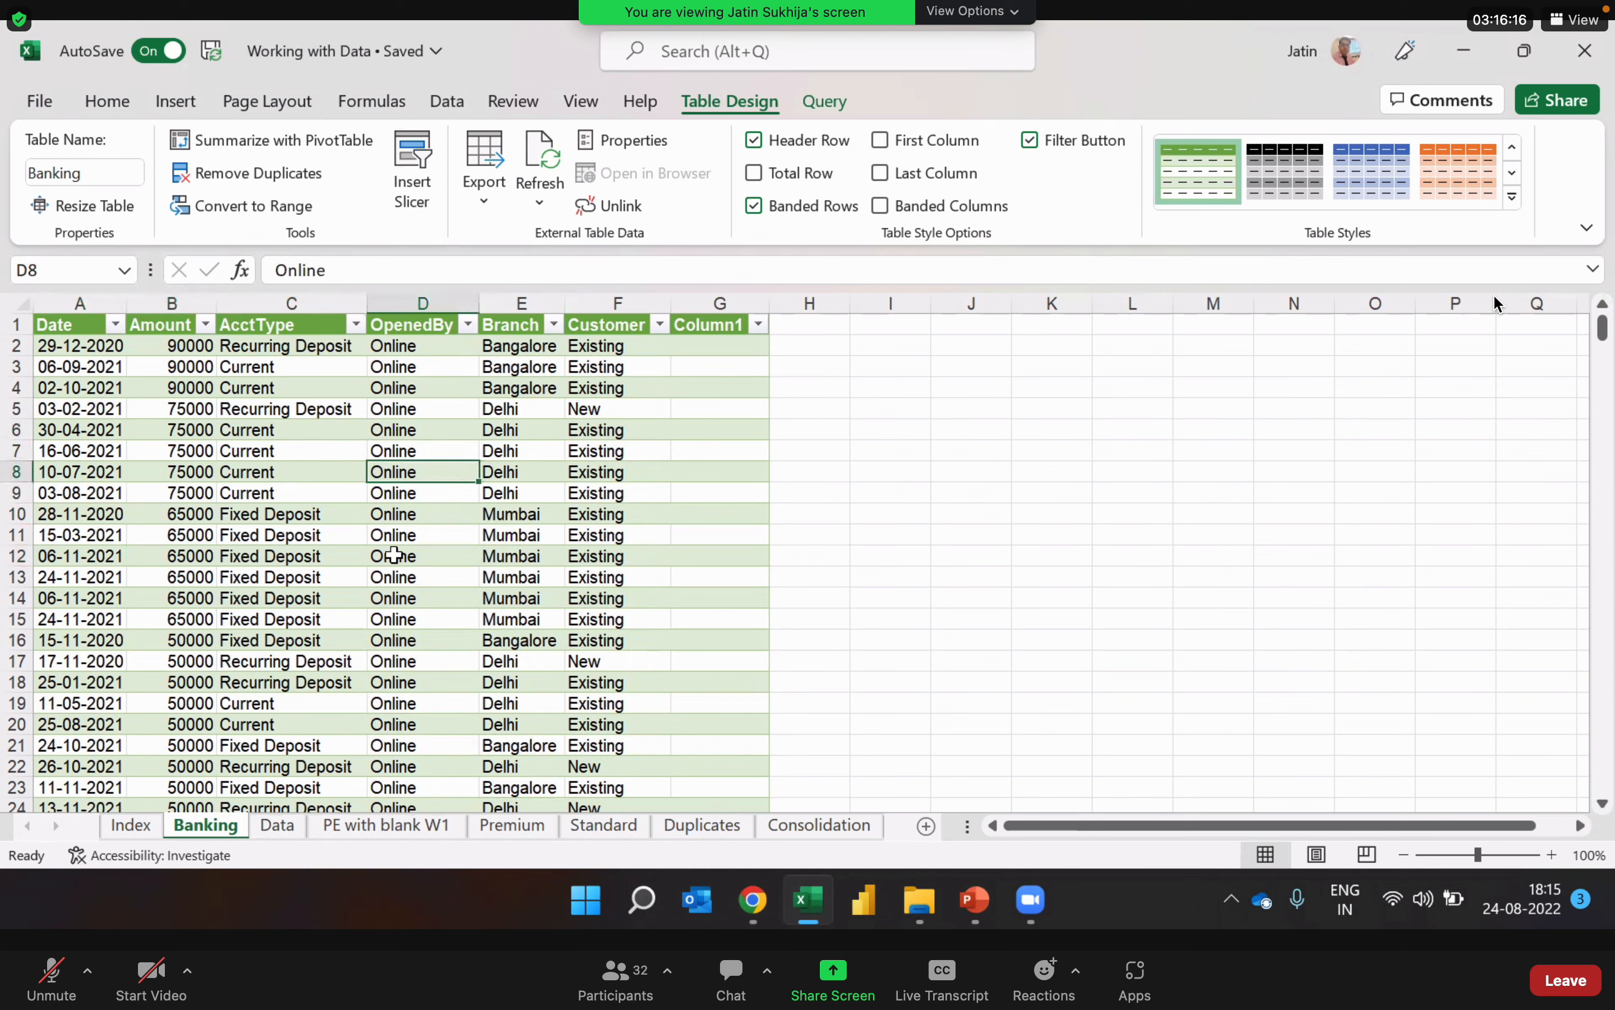
pyautogui.press('Down')
pyautogui.press('Down')
pyautogui.press('Down')
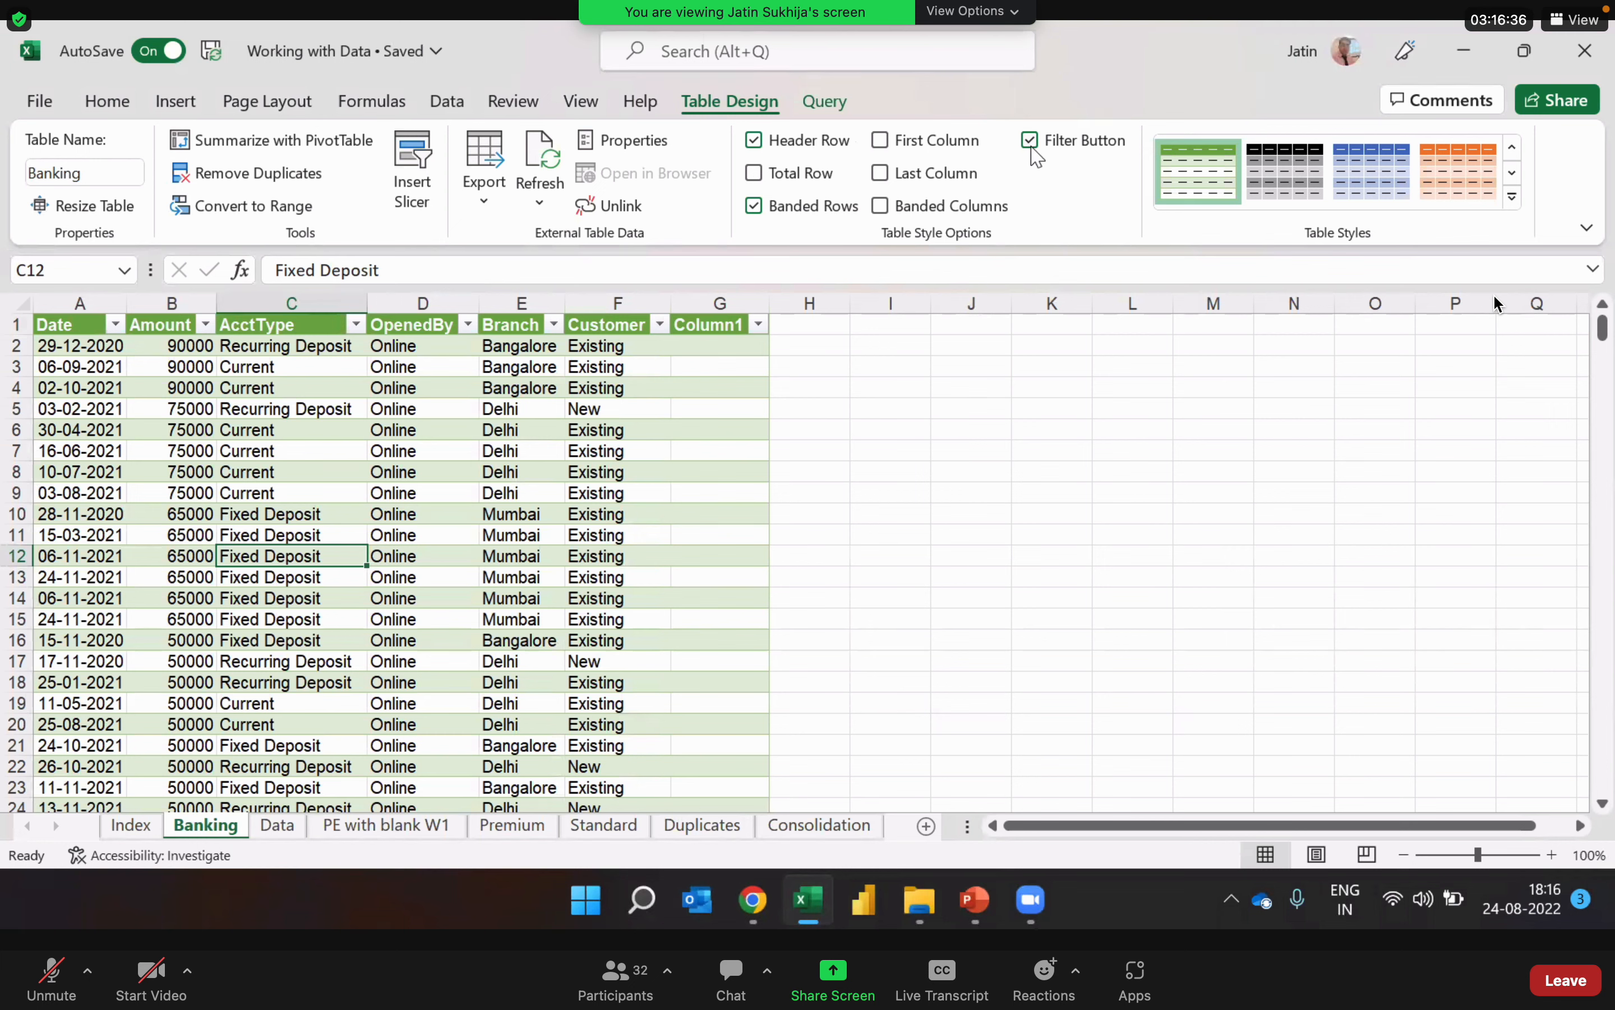
pyautogui.click(484, 487)
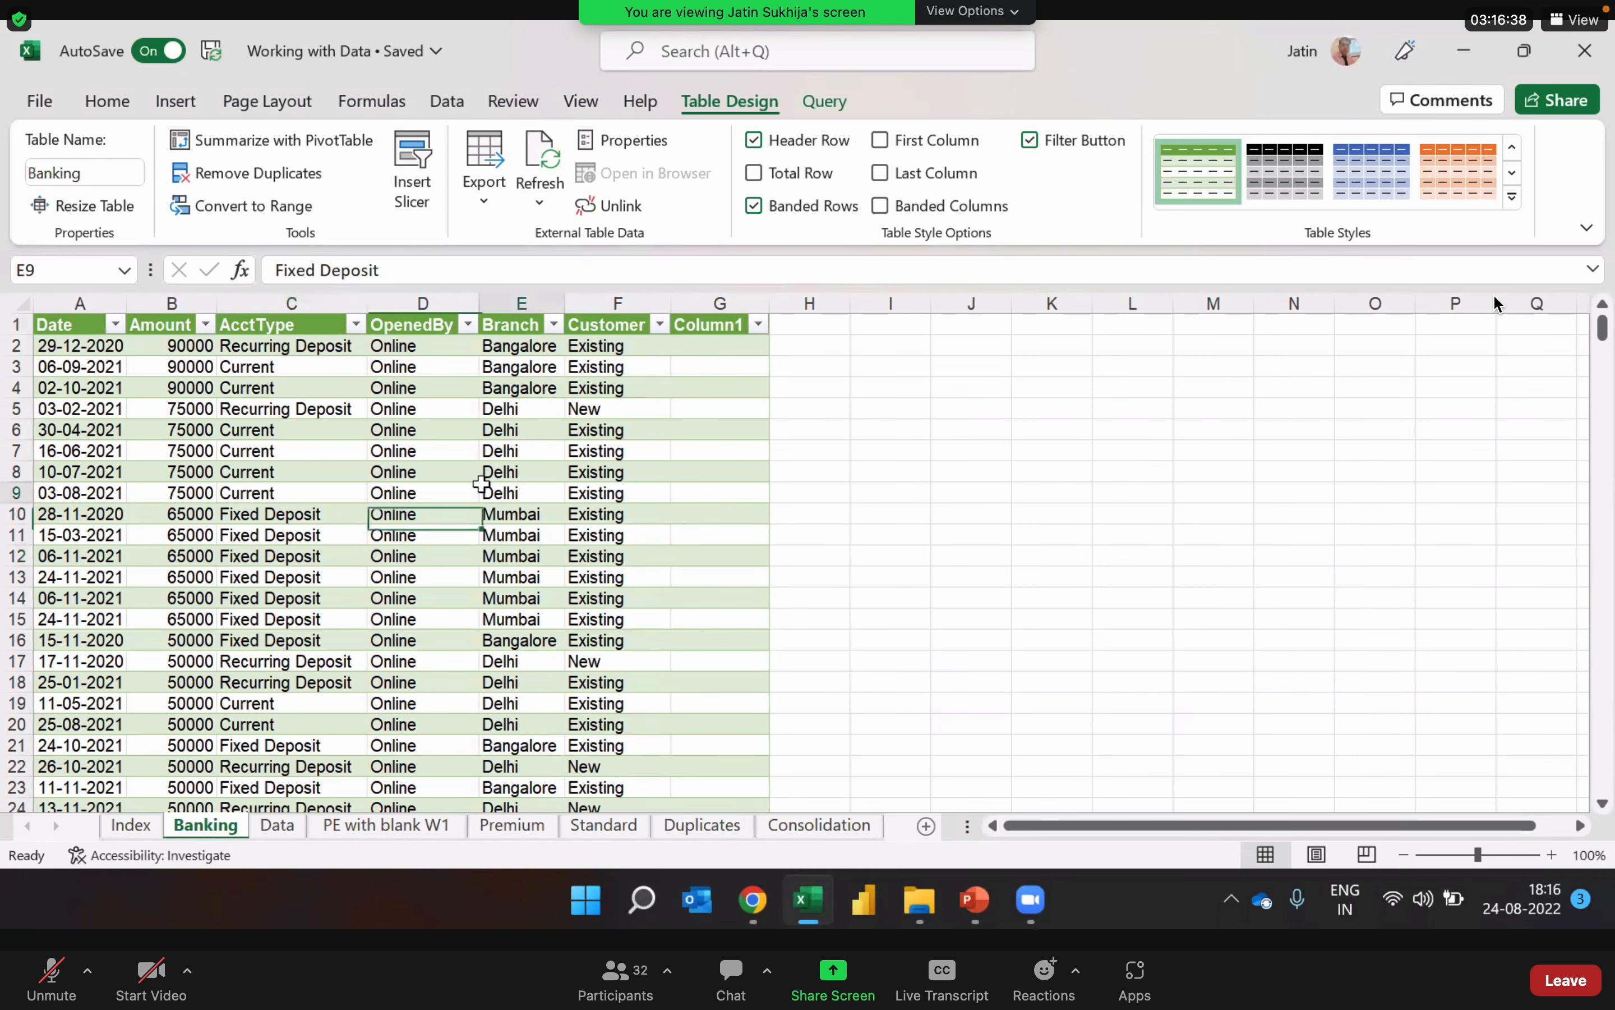
pyautogui.click(409, 493)
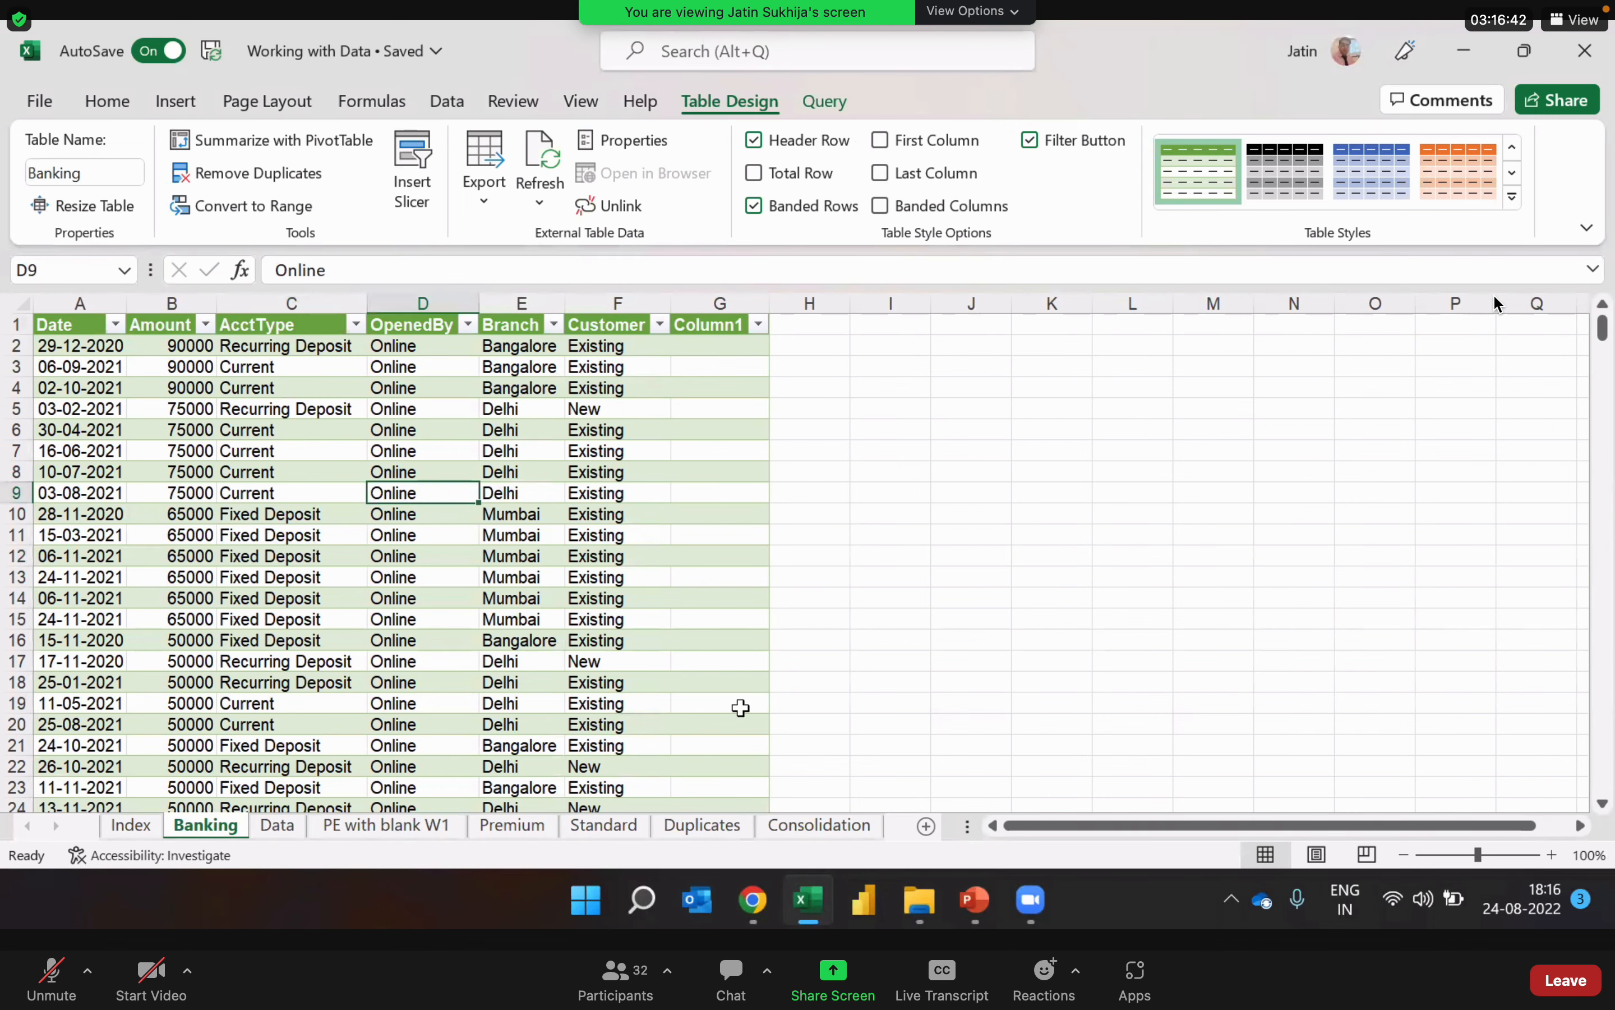
# Step: Widen the Date column on the Premium sheet so the full dates fit, and return to the Banking sheet
pyautogui.click(527, 829)
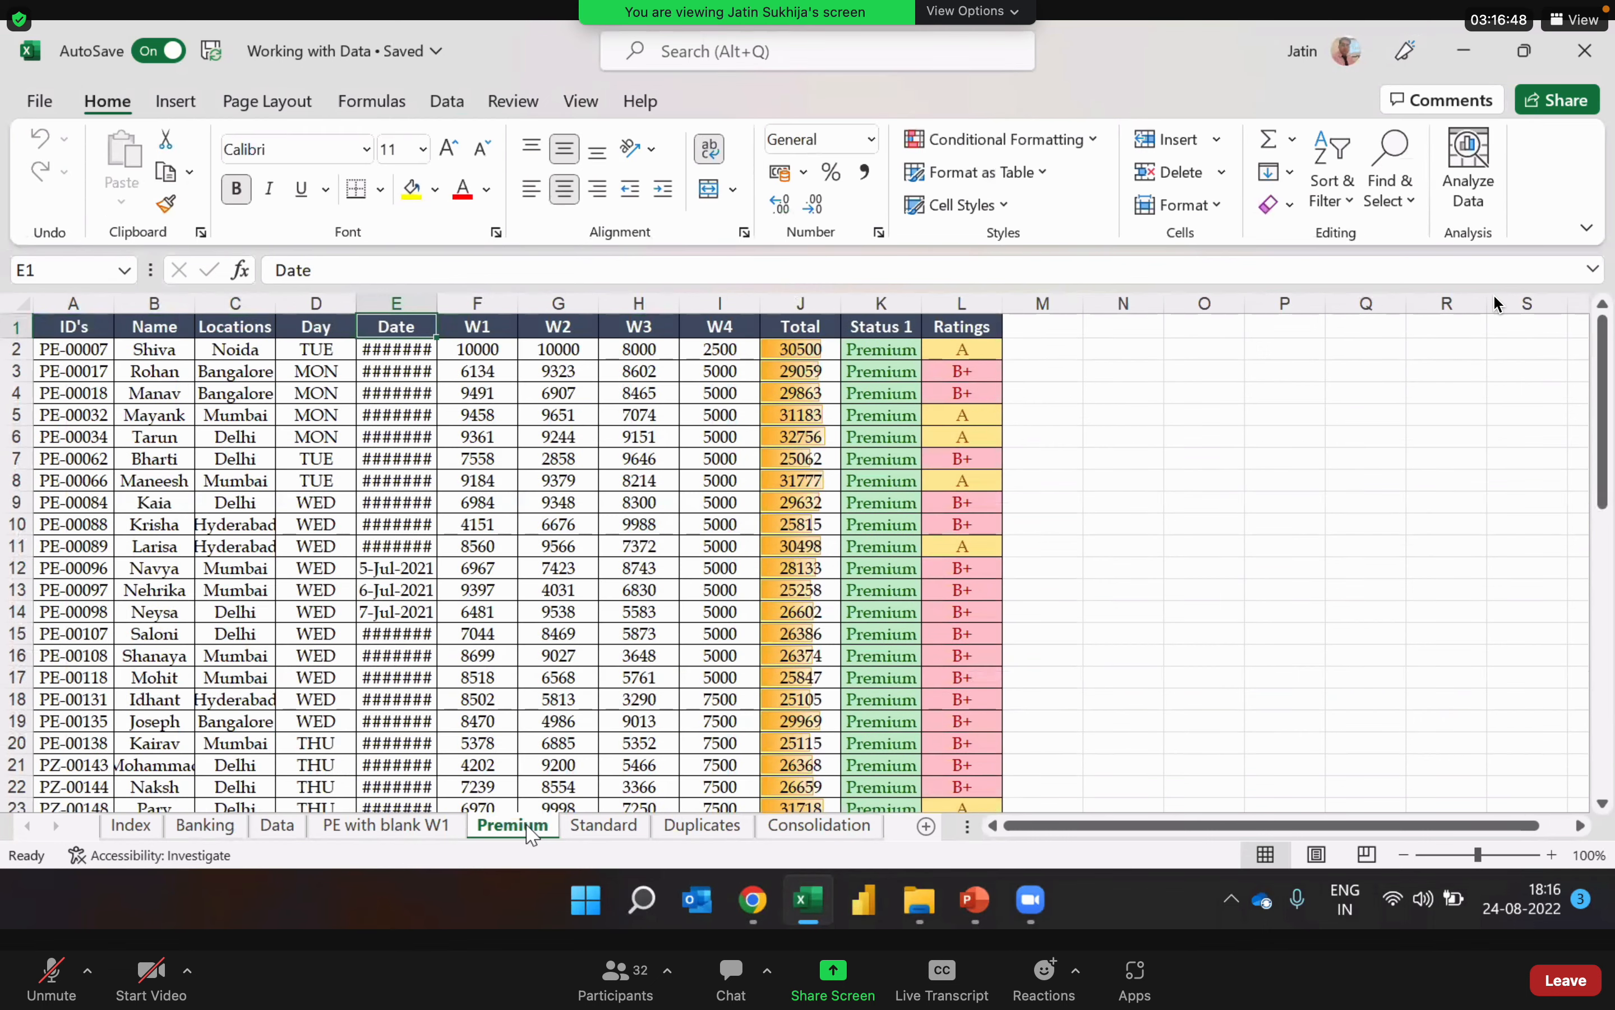
pyautogui.click(478, 525)
pyautogui.moveTo(439, 311); pyautogui.dragTo(460, 311)
pyautogui.click(475, 390)
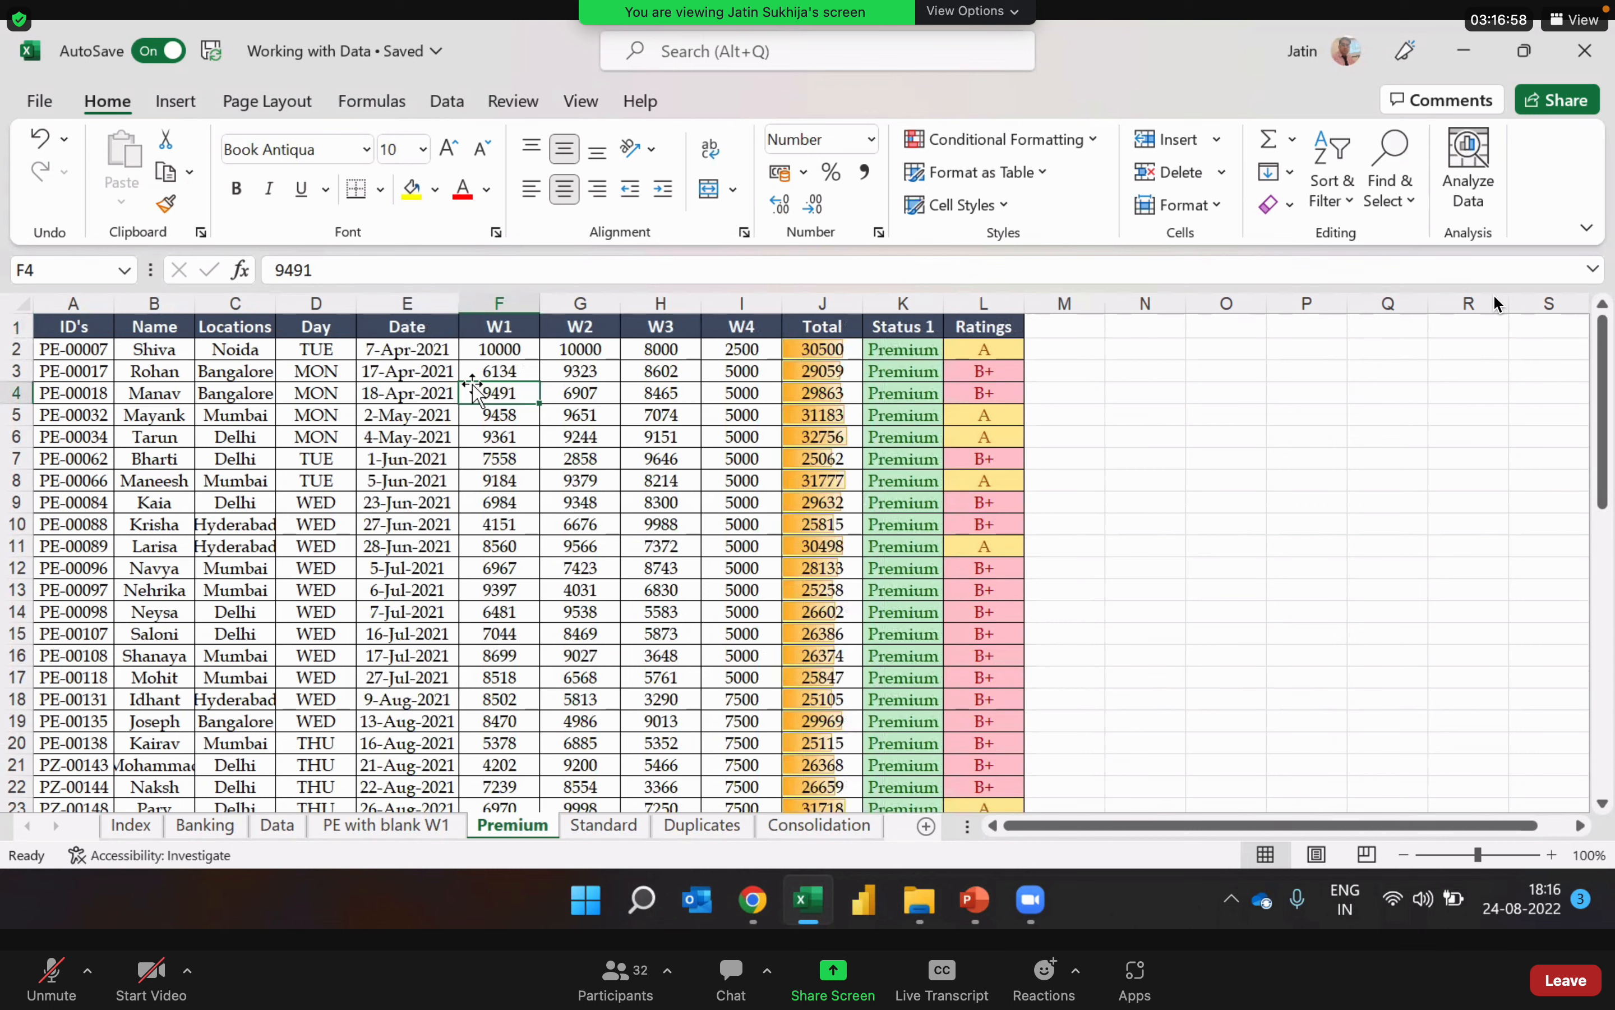
pyautogui.click(502, 403)
pyautogui.click(205, 826)
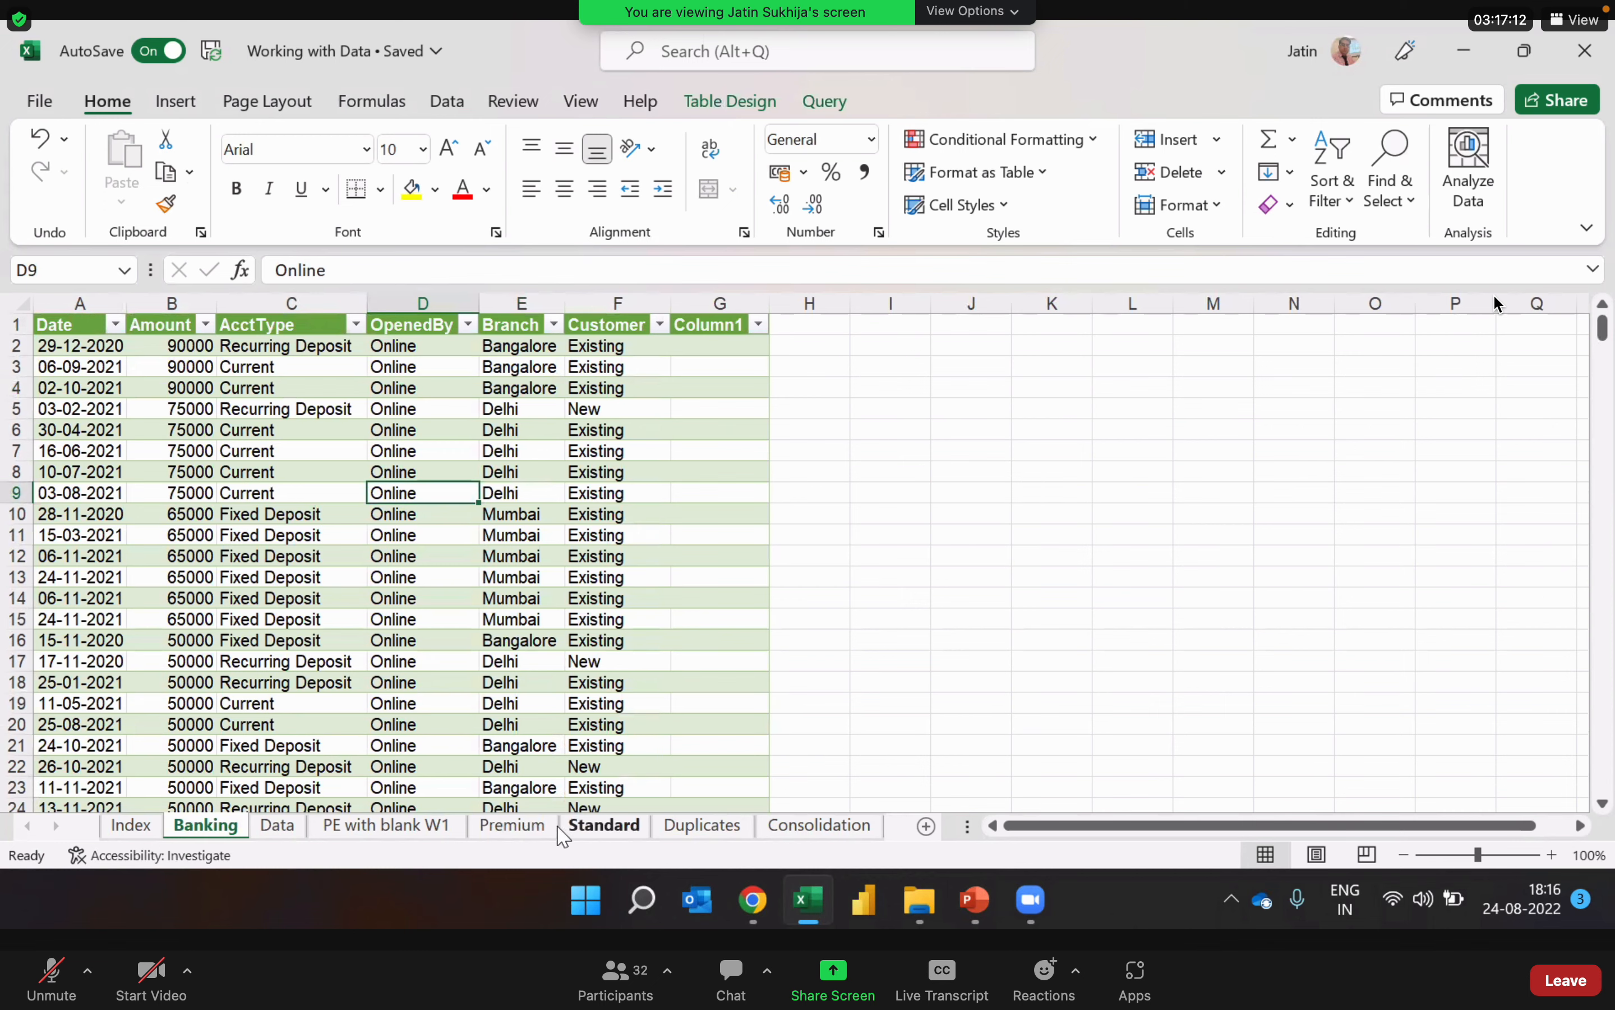
# Step: Convert the Premium sheet's data range A1:L54 into a table with headers
pyautogui.click(524, 826)
pyautogui.click(597, 575)
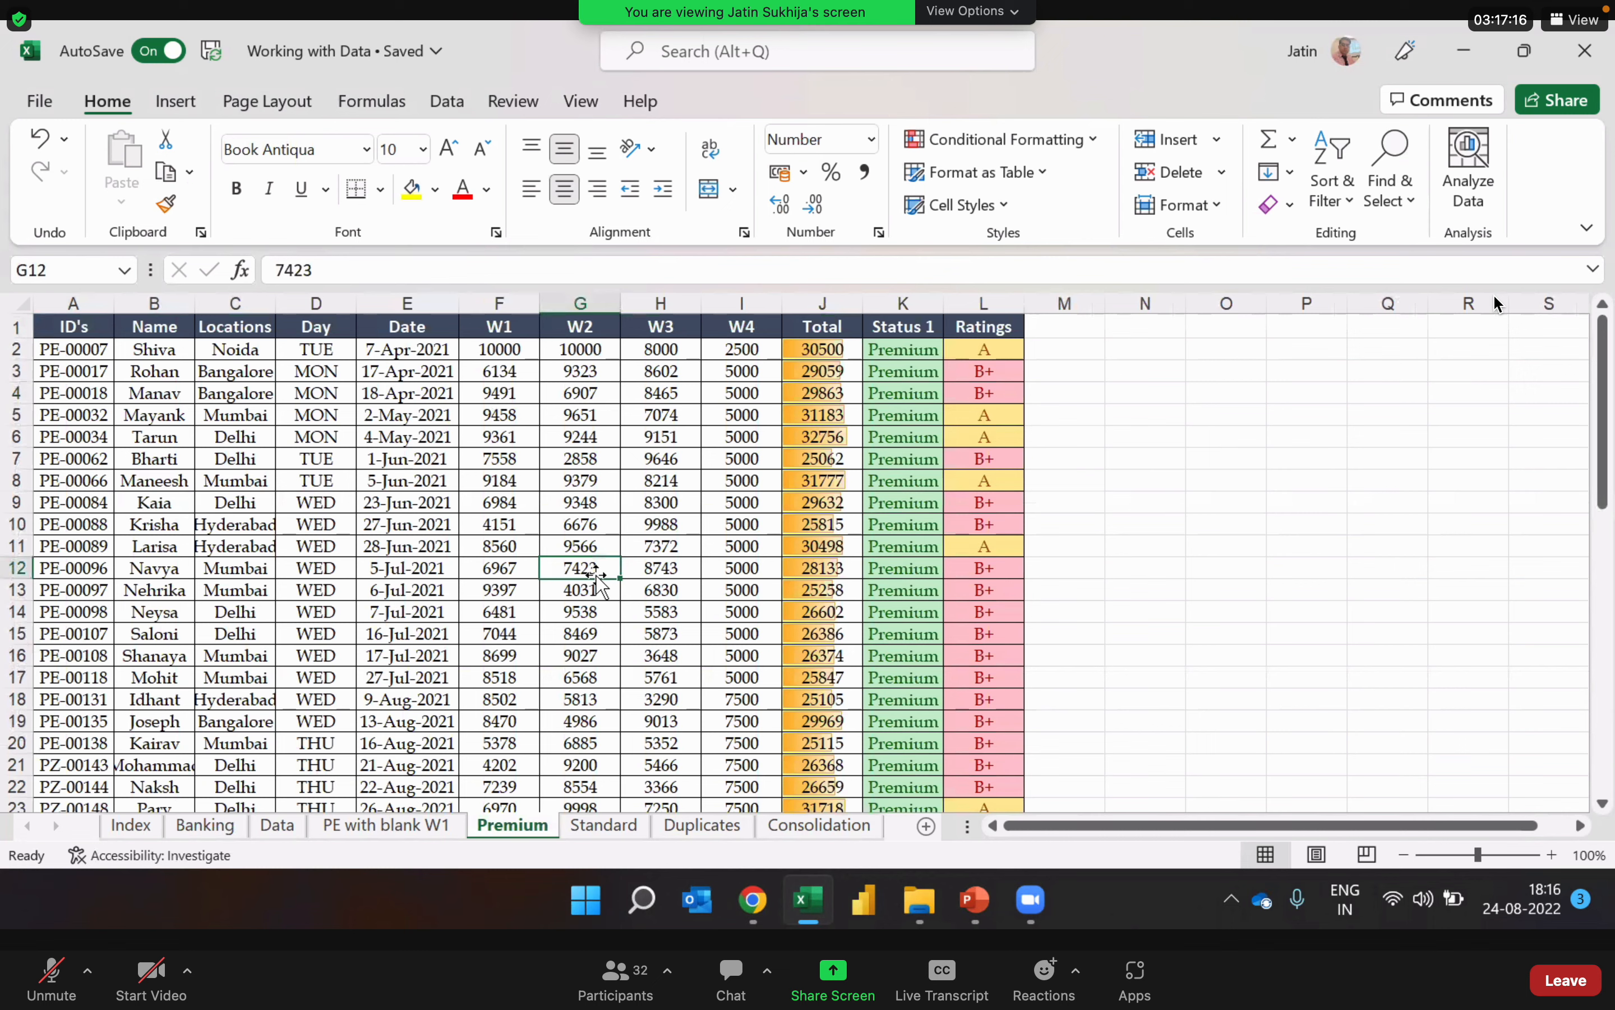
pyautogui.hotkey('ctrl', 't')
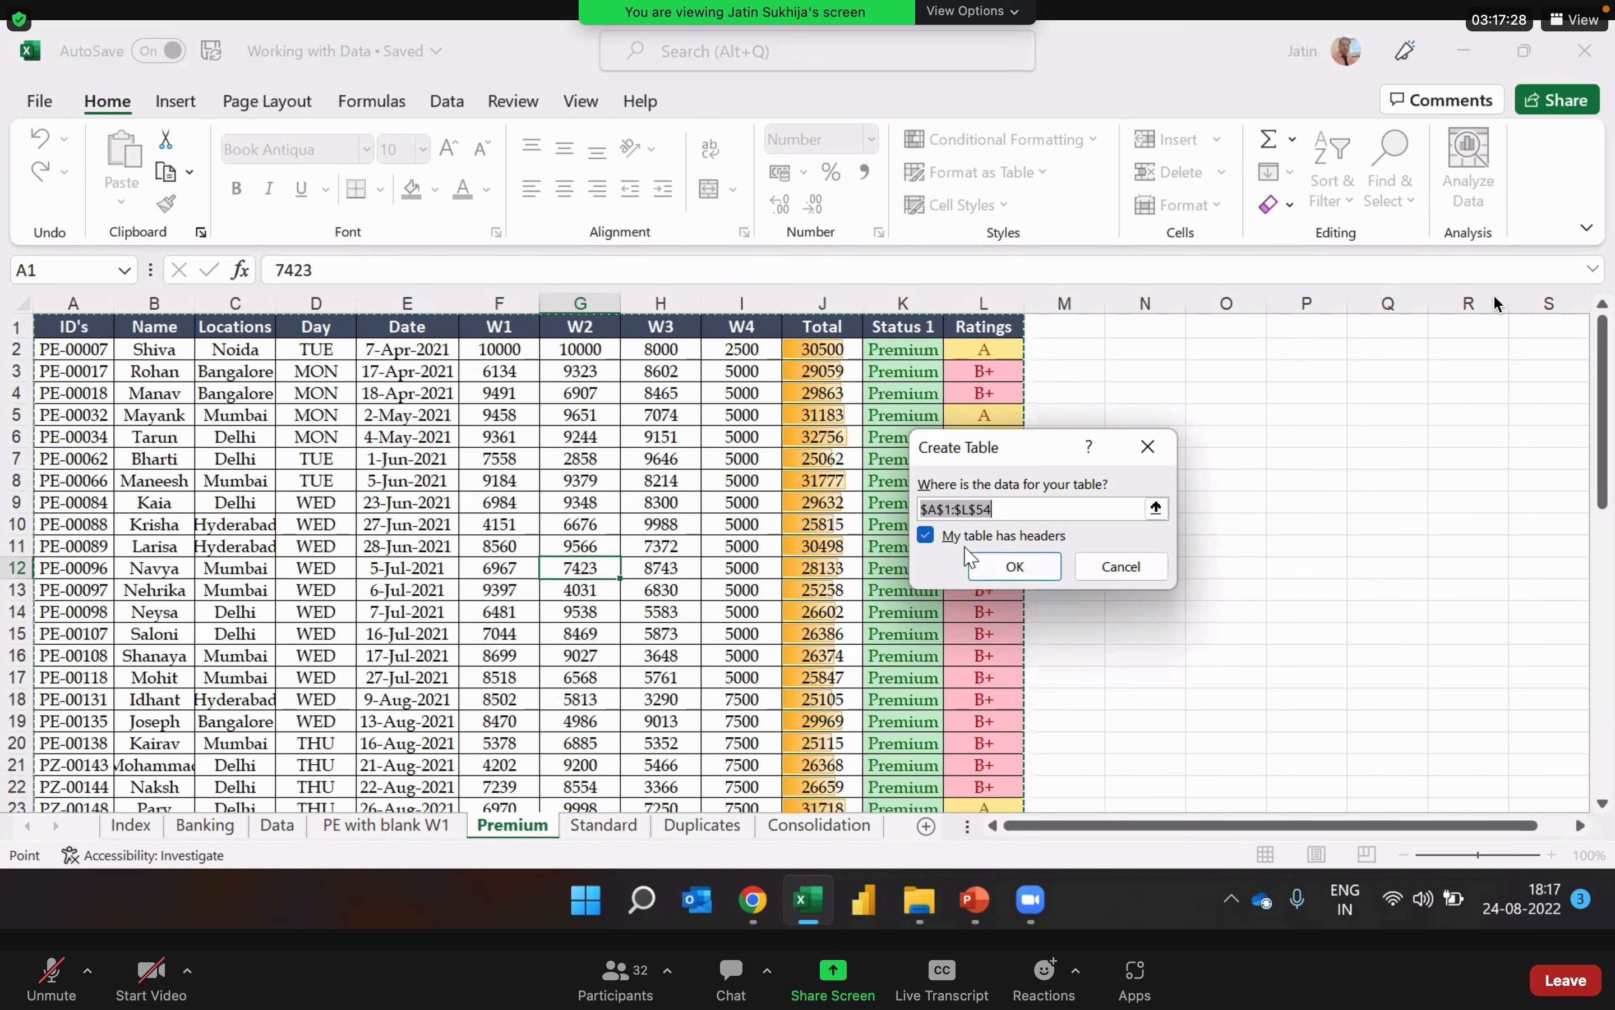
pyautogui.click(1059, 560)
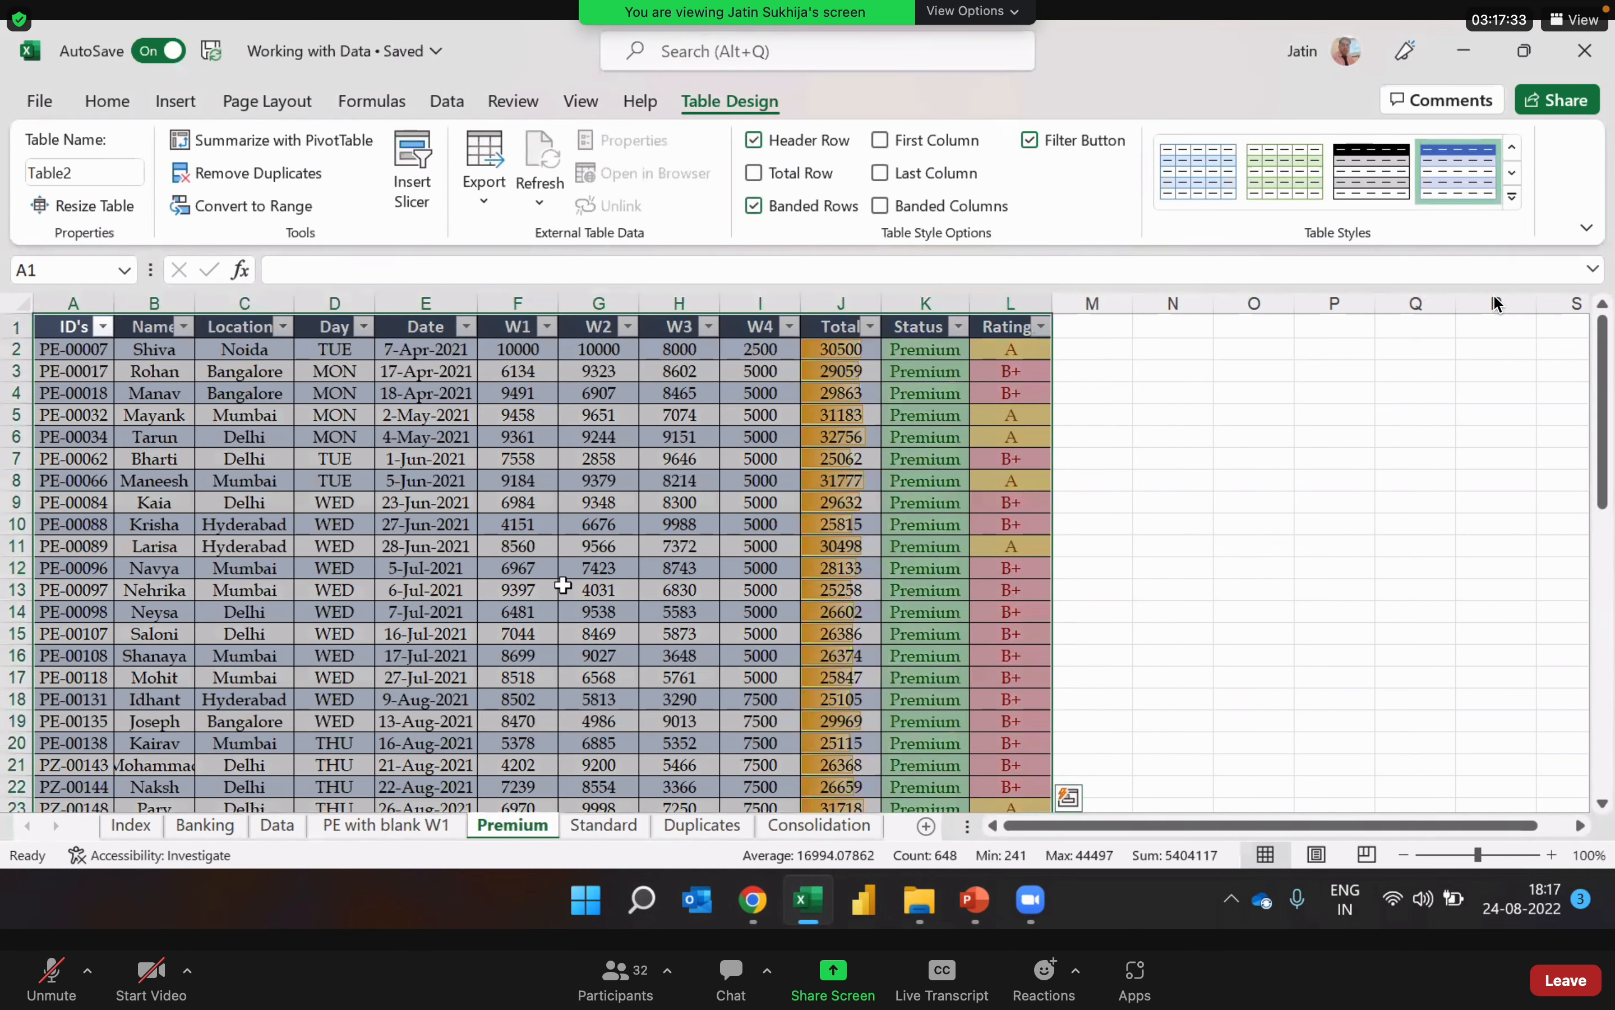
# Step: Apply the Gold, Table Style Medium 5 style to the Premium table
pyautogui.click(564, 585)
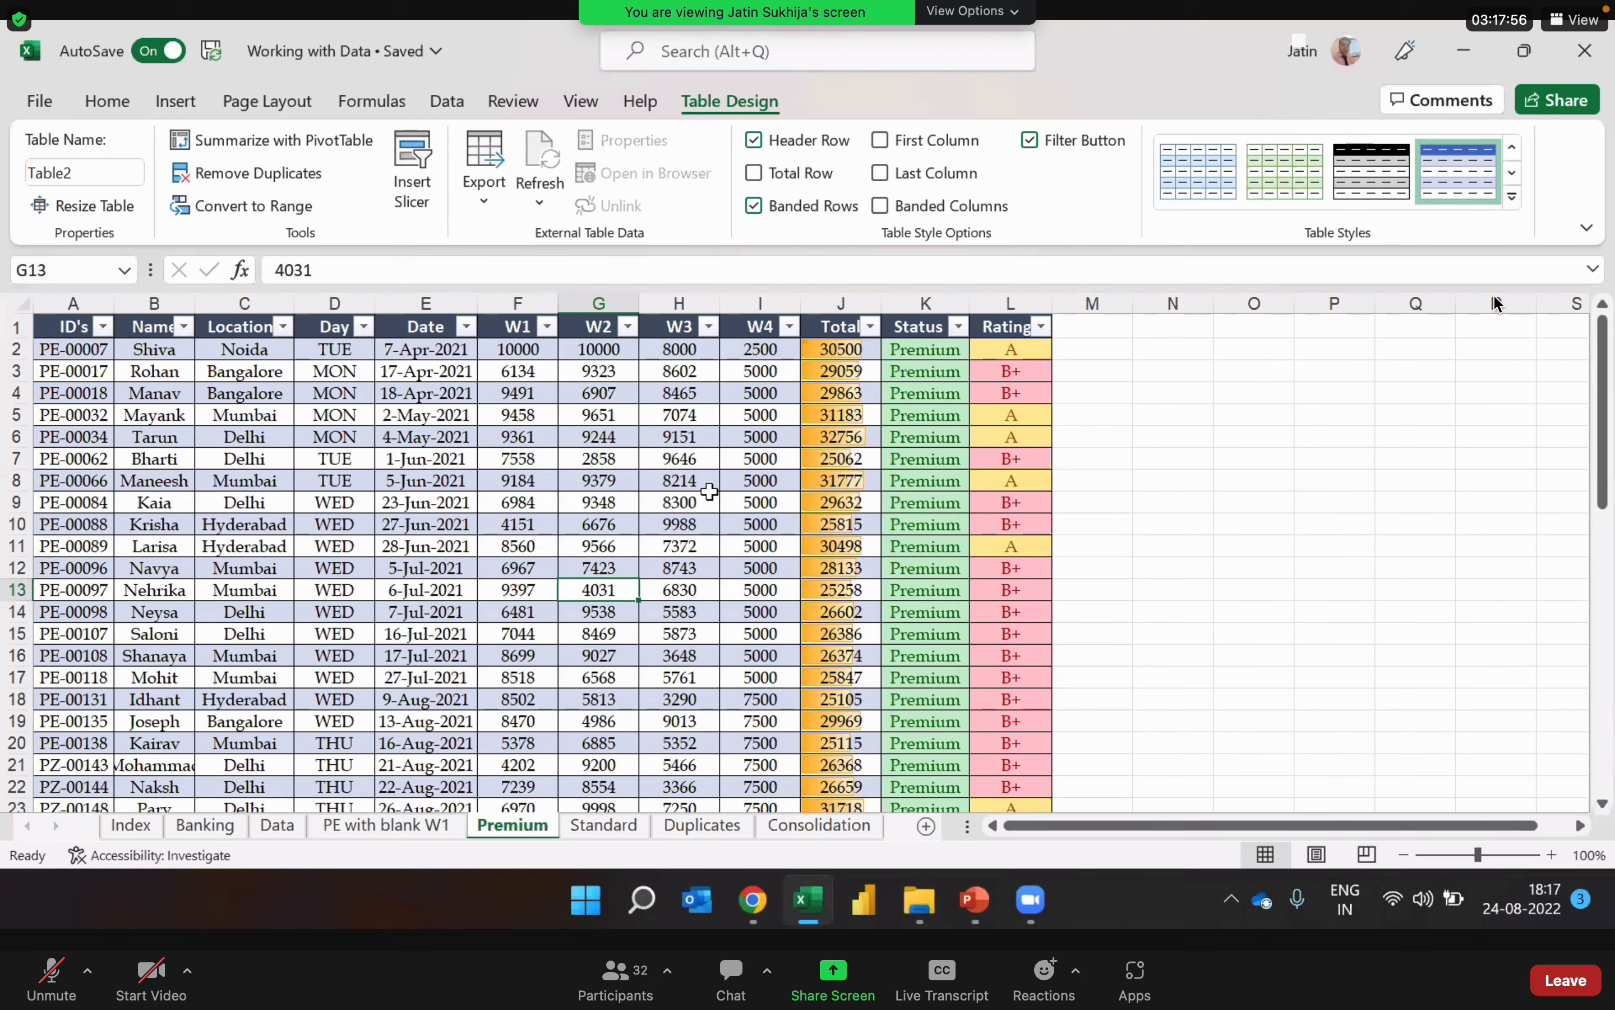
pyautogui.click(1513, 197)
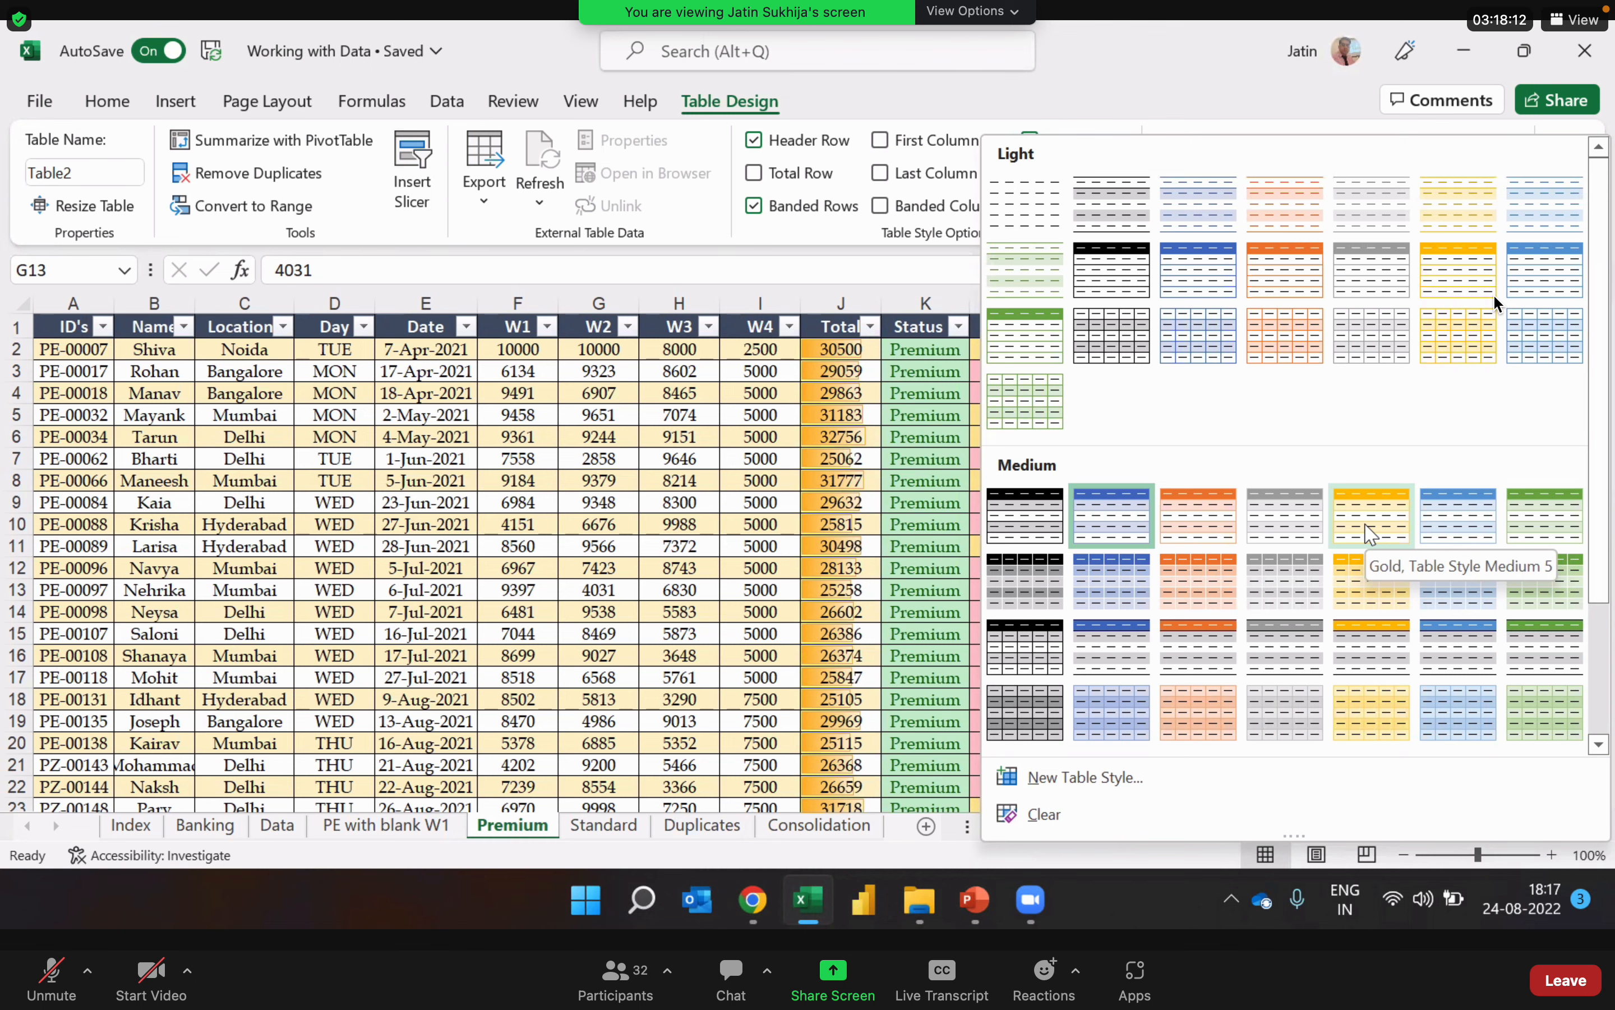
pyautogui.click(1369, 527)
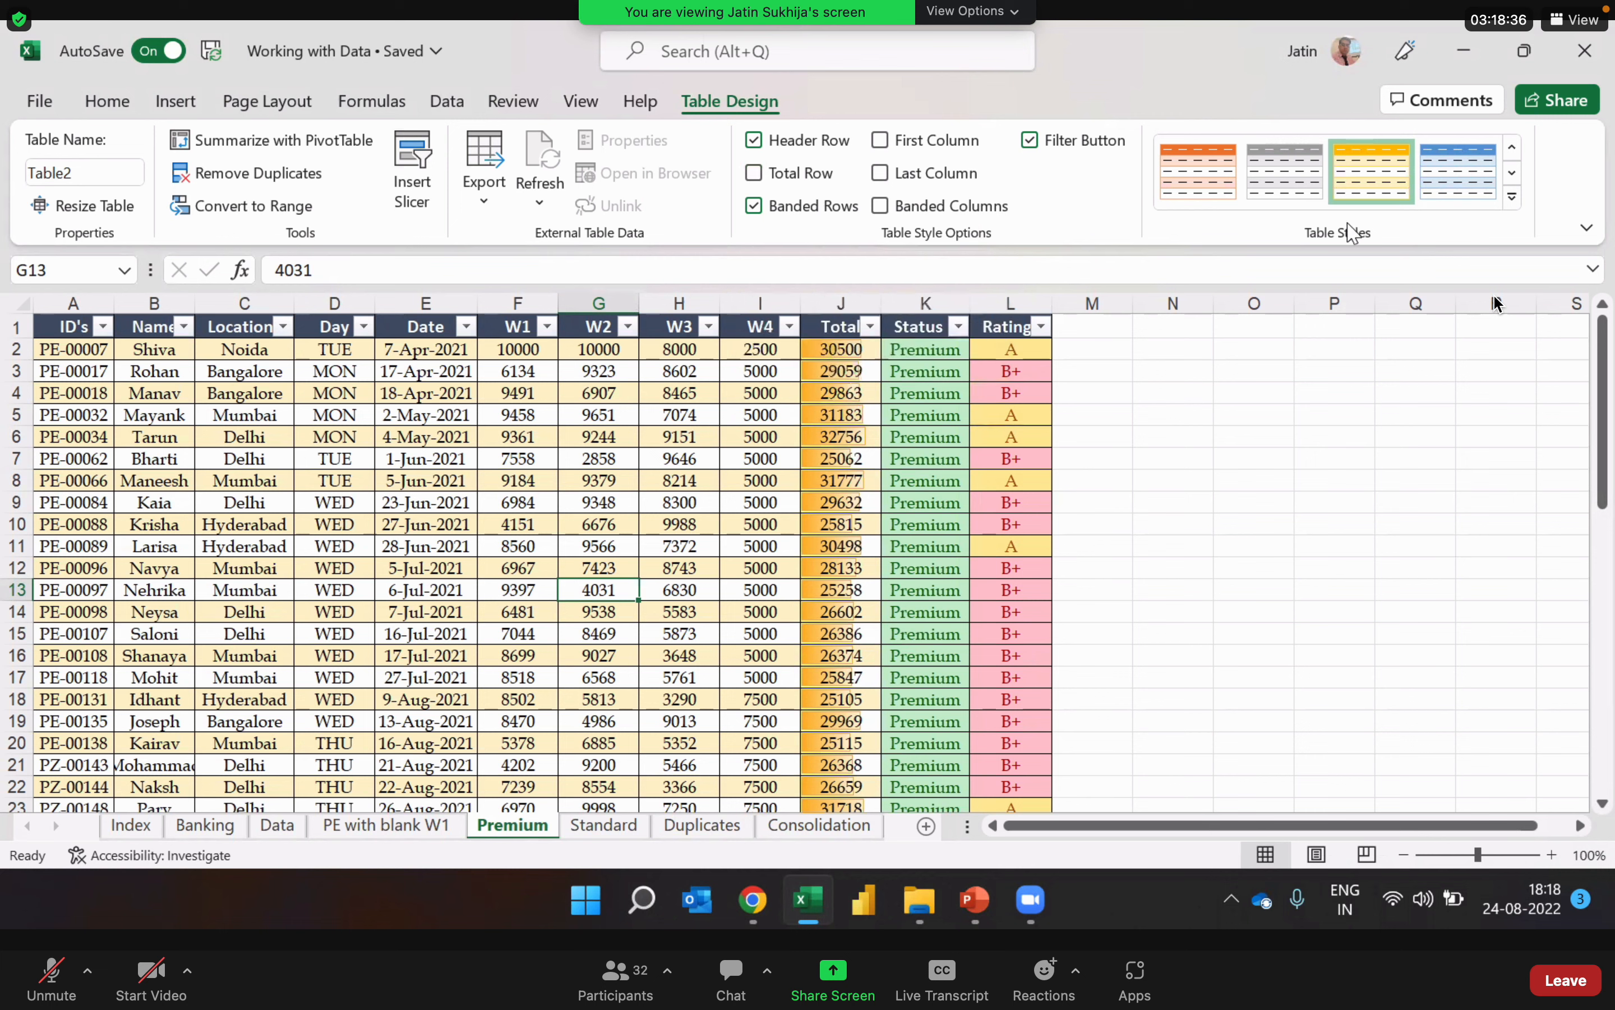
# Step: Add a total row at the end of the Premium table
pyautogui.click(517, 501)
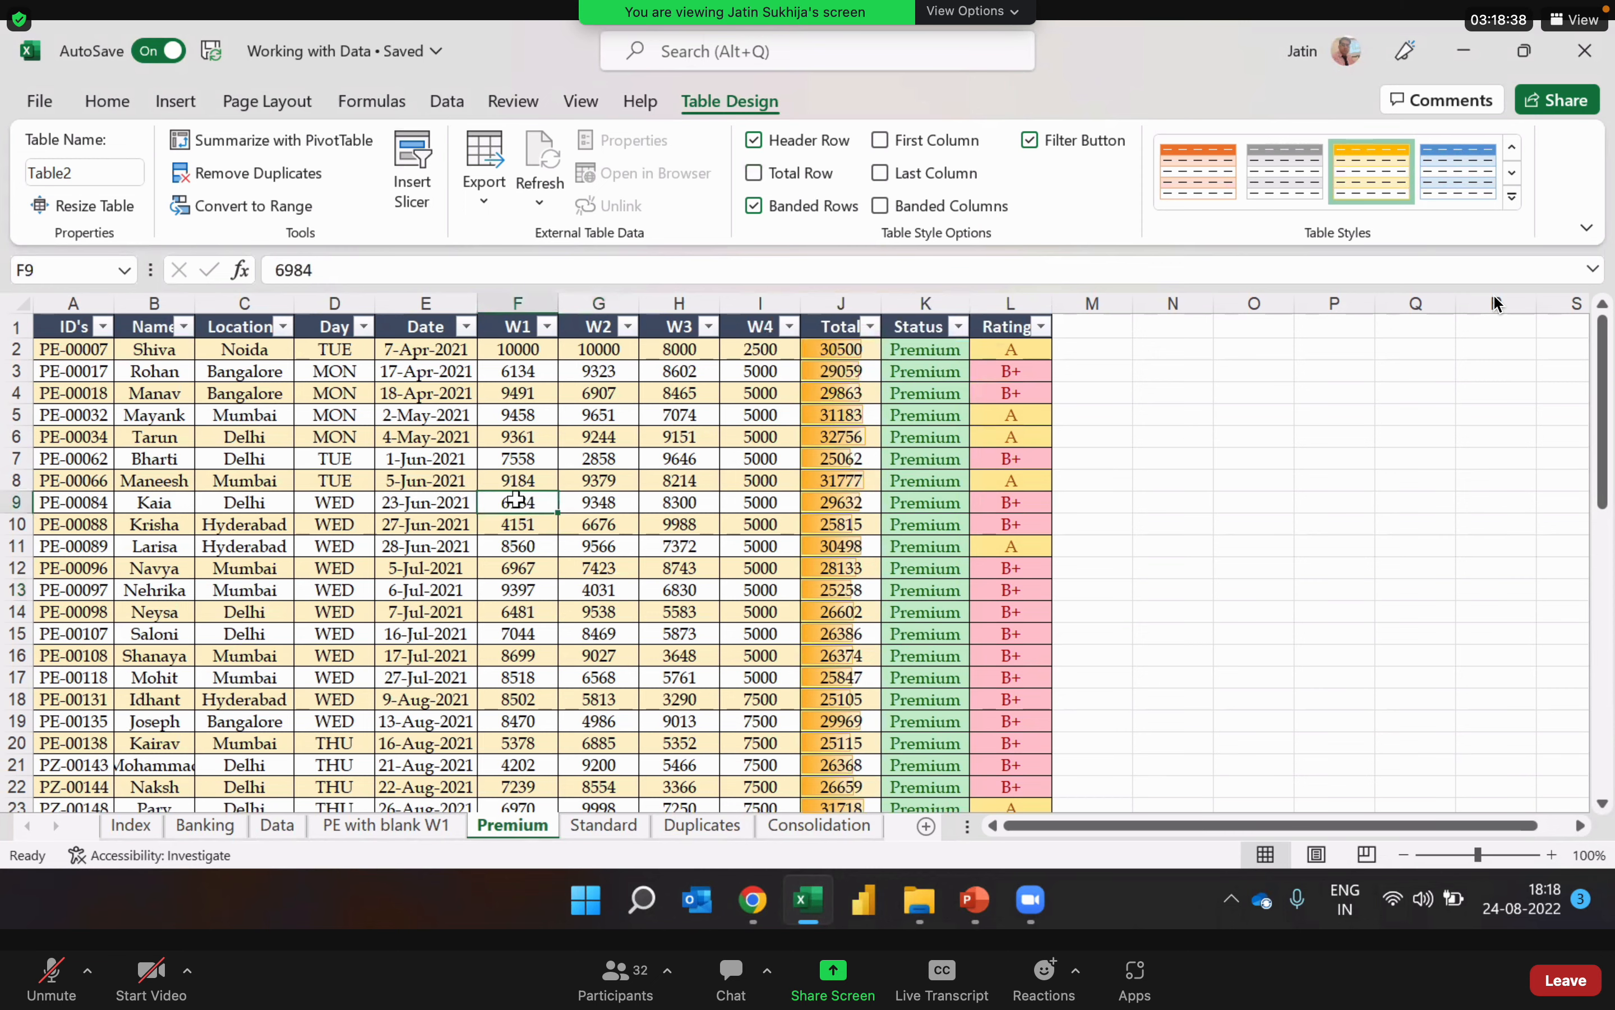
pyautogui.press('Down')
pyautogui.press('Down')
pyautogui.press('Down')
pyautogui.press('Down')
pyautogui.press('Down')
pyautogui.press('Down')
pyautogui.press('Down')
pyautogui.press('Down')
pyautogui.press('Down')
pyautogui.press('Down')
pyautogui.press('Down')
pyautogui.press('Down')
pyautogui.press('Down')
pyautogui.press('Down')
pyautogui.press('Down')
pyautogui.press('Down')
pyautogui.press('Down')
pyautogui.press('Down')
pyautogui.press('Down')
pyautogui.press('Down')
pyautogui.press('Down')
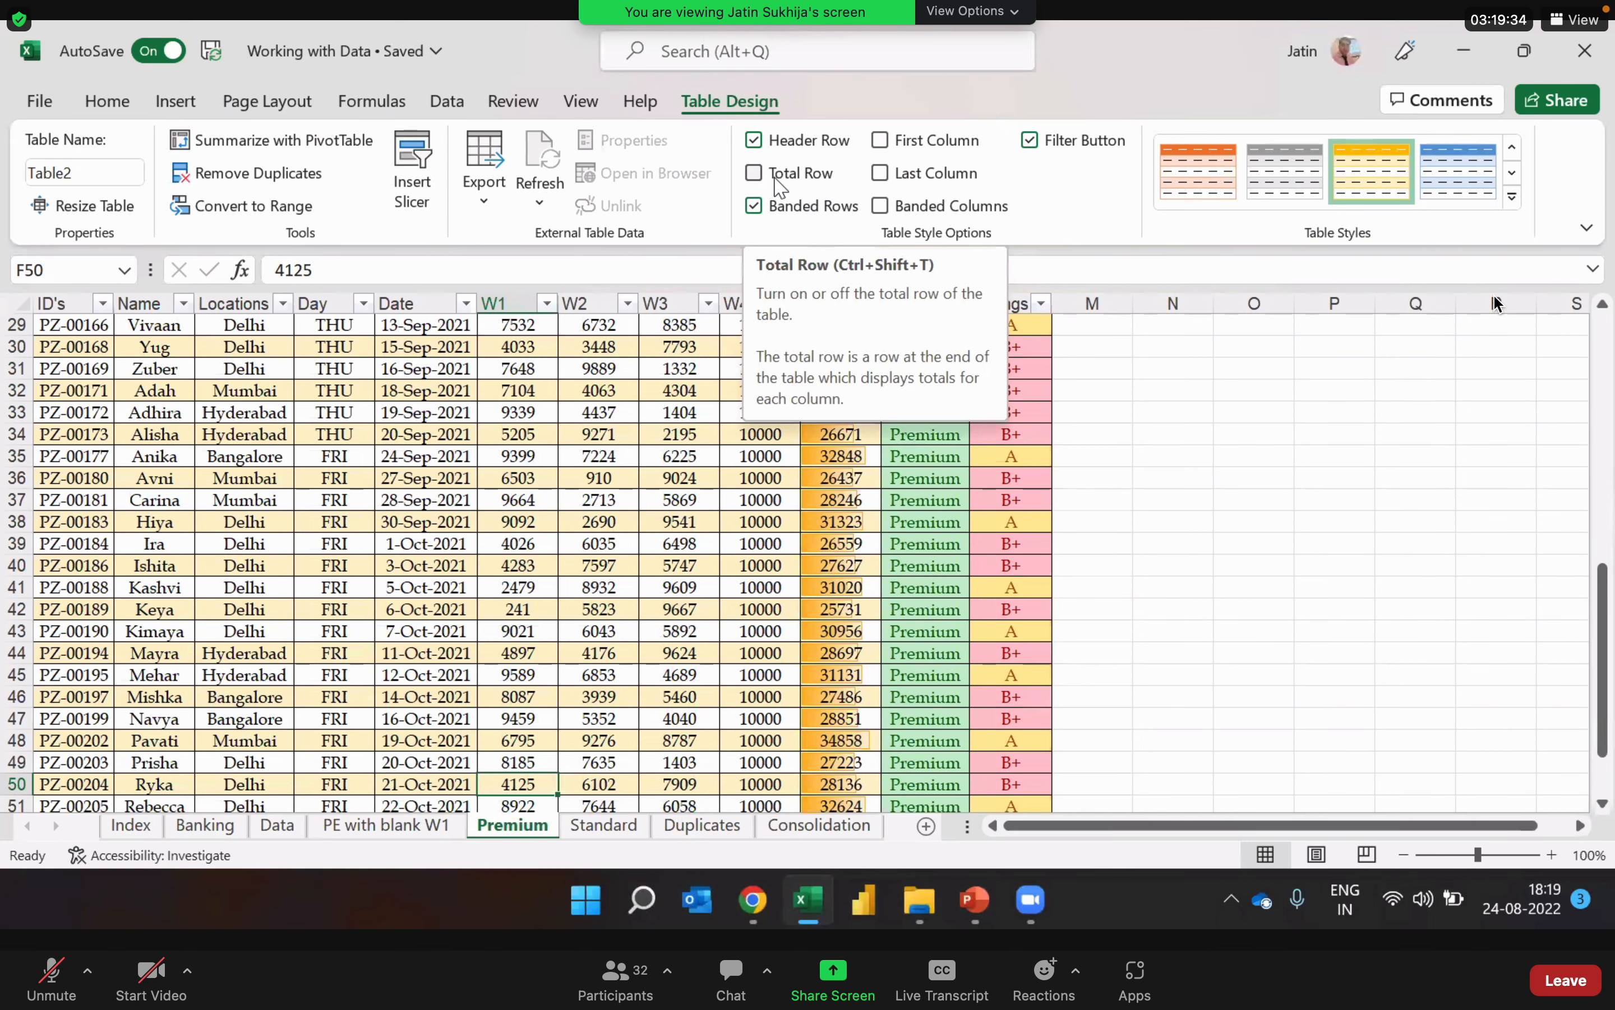
pyautogui.click(756, 175)
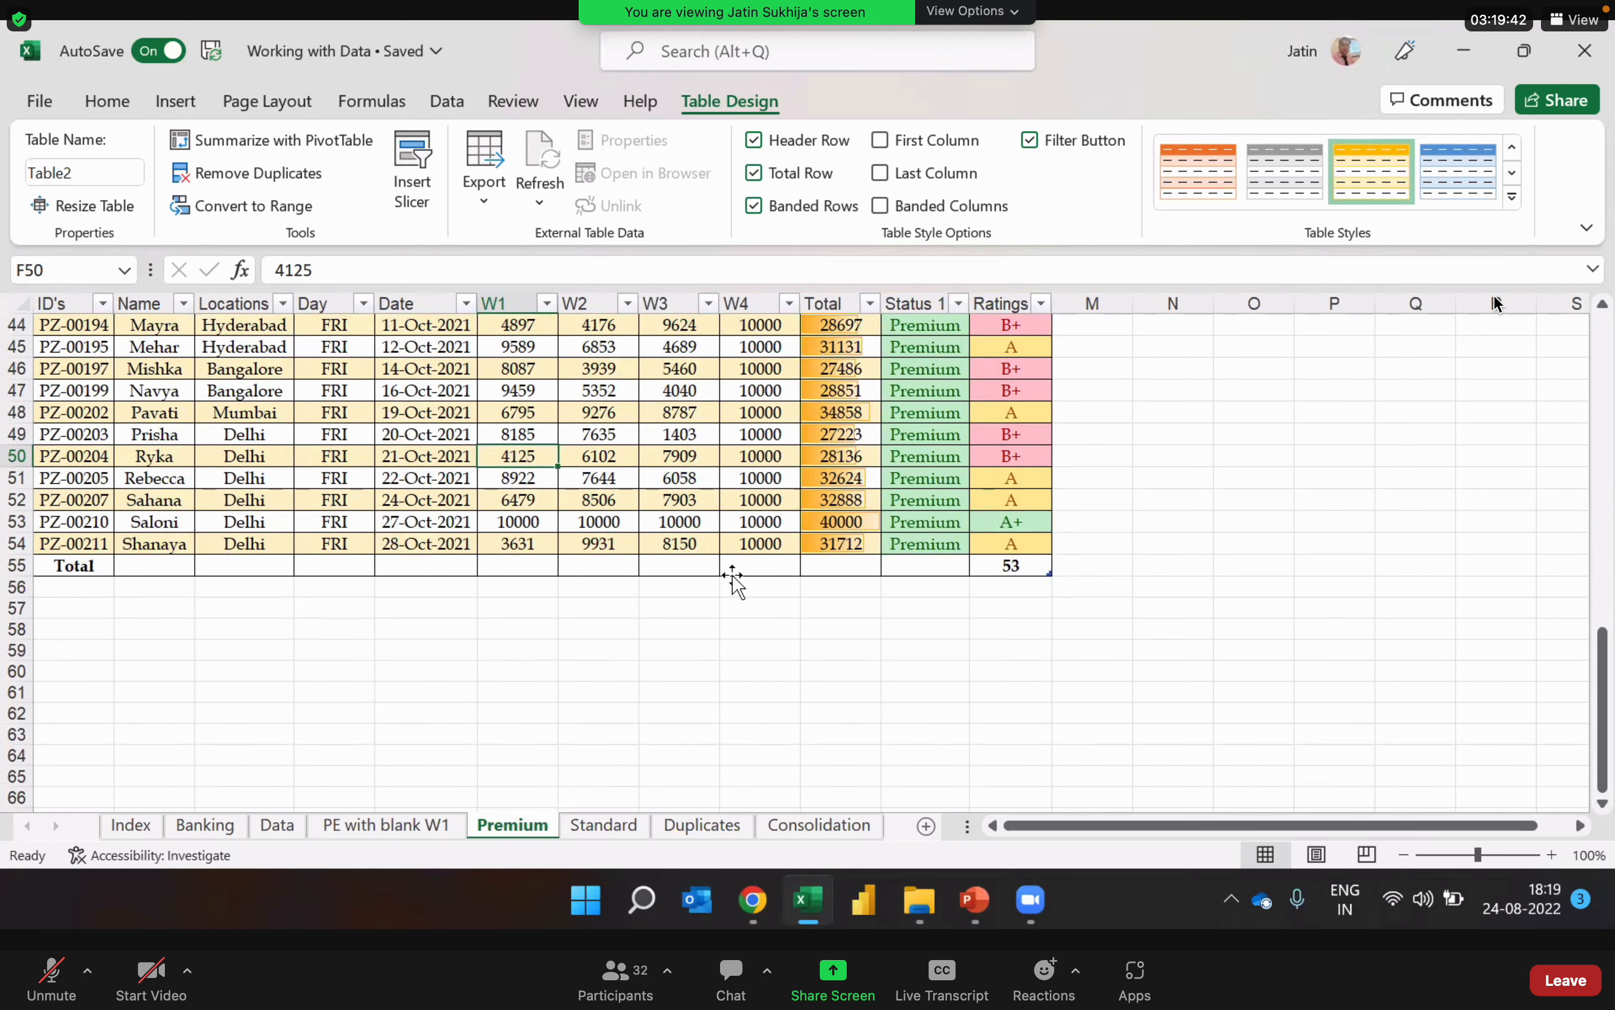
# Step: Choose Count as the total row function for the Ratings column
pyautogui.click(1008, 567)
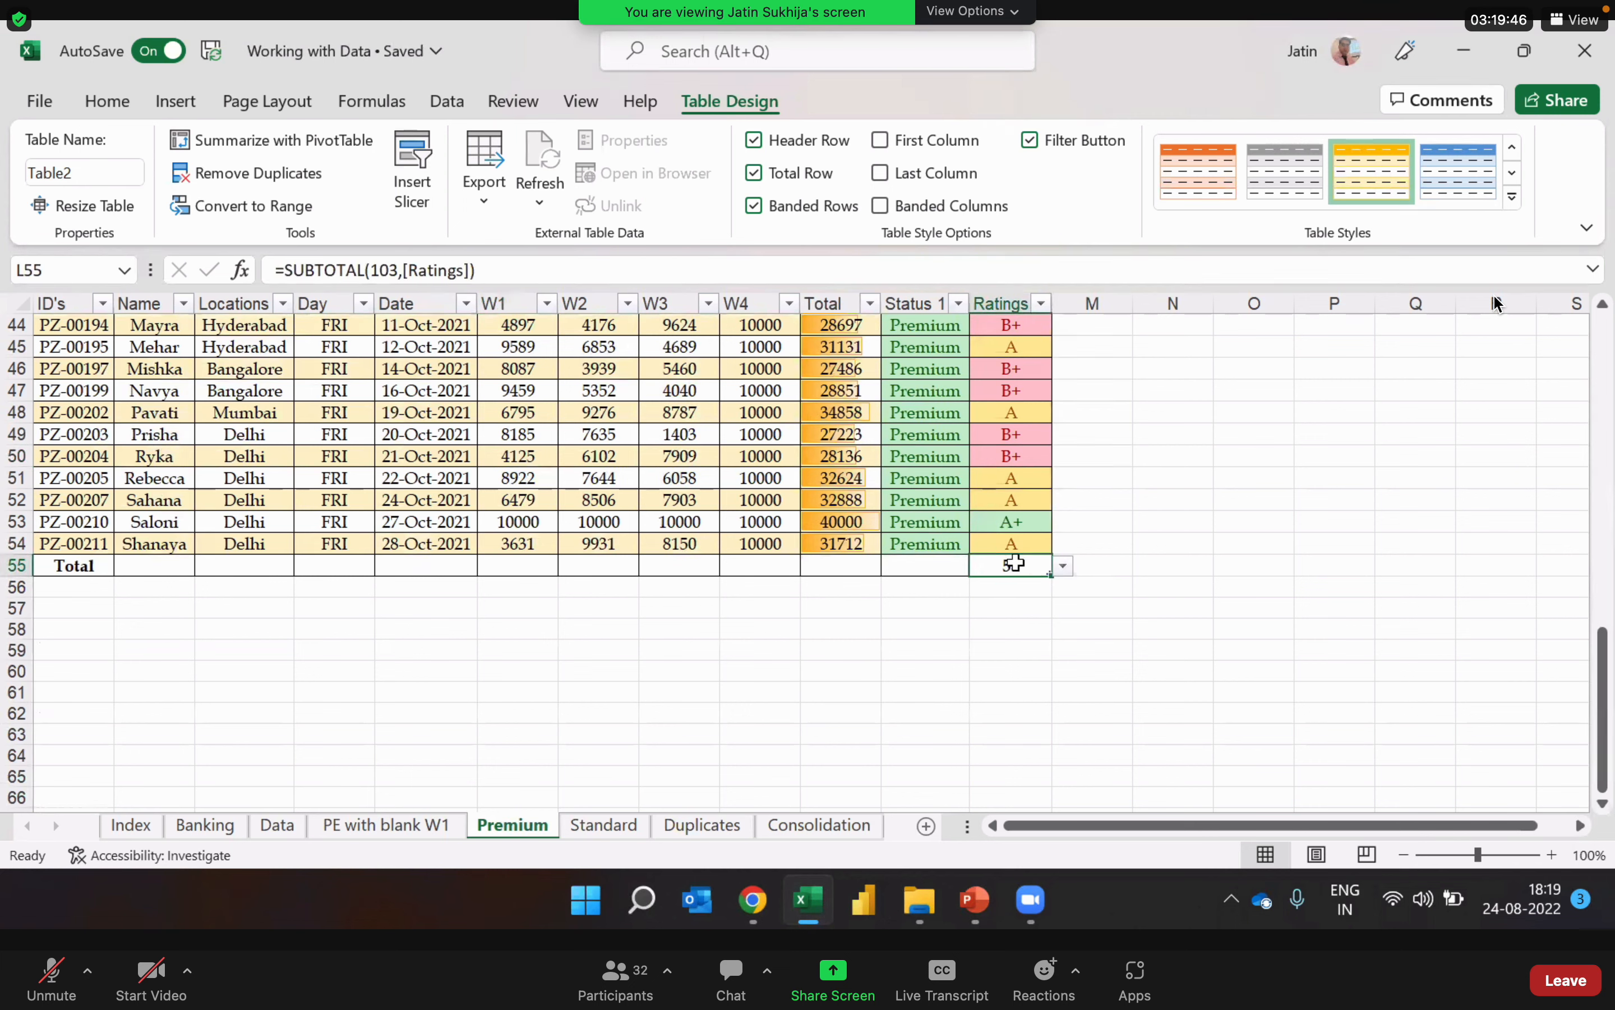
pyautogui.click(1064, 568)
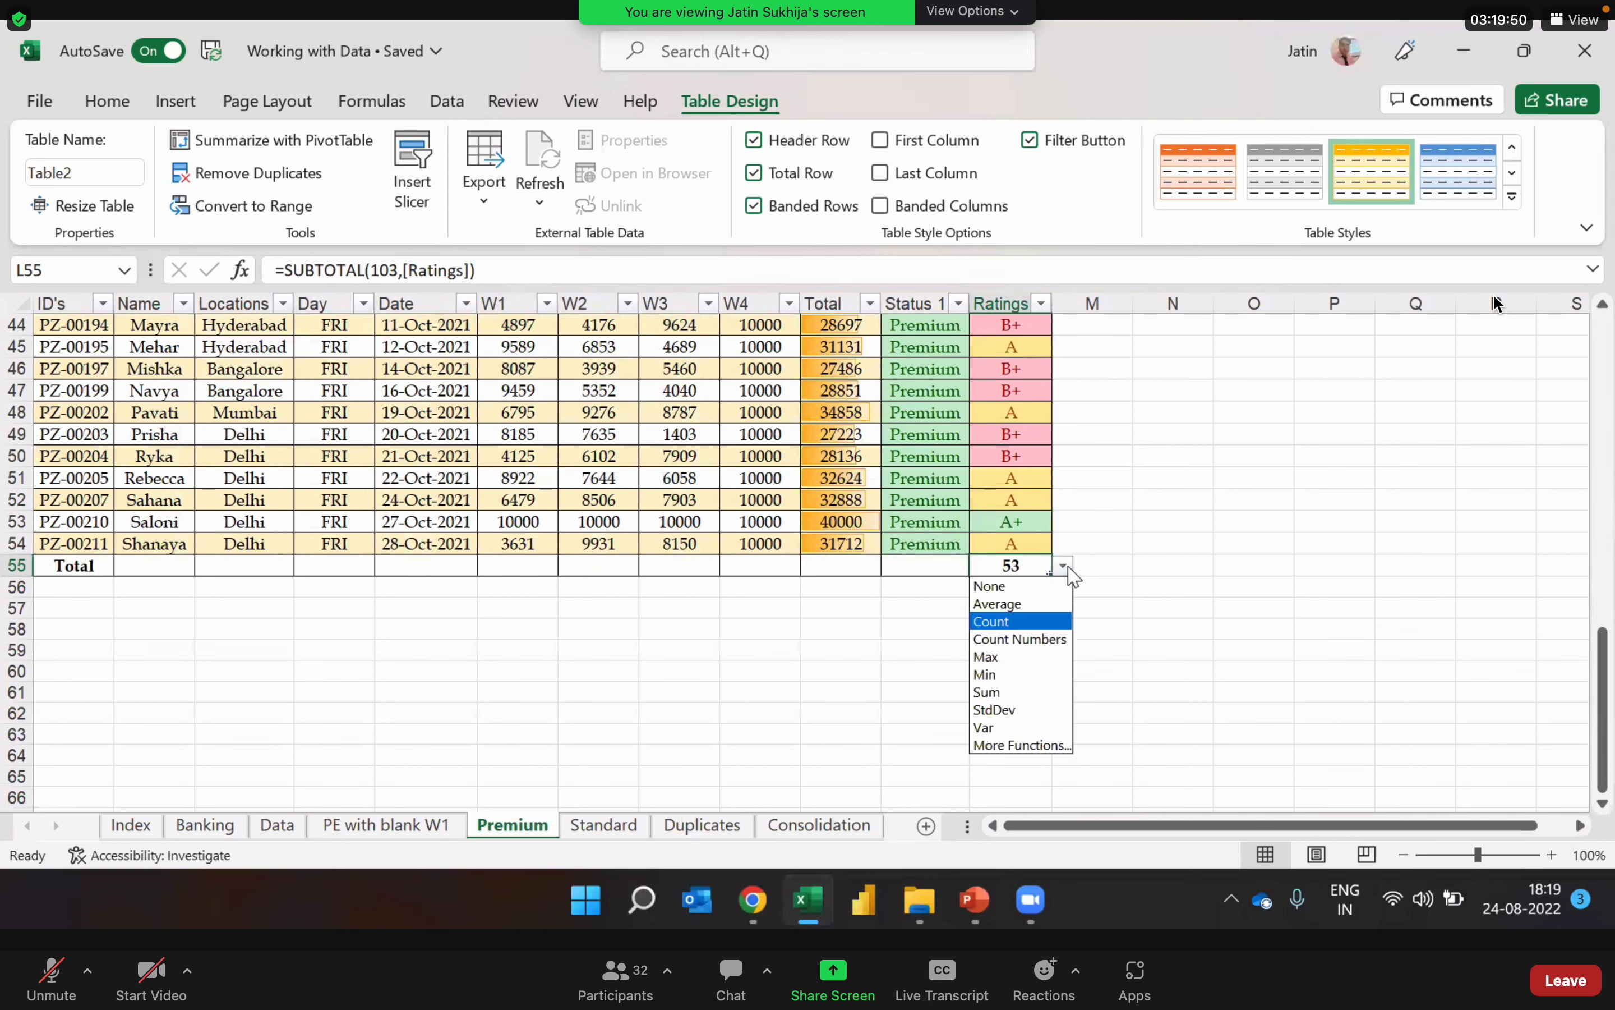
pyautogui.click(1046, 625)
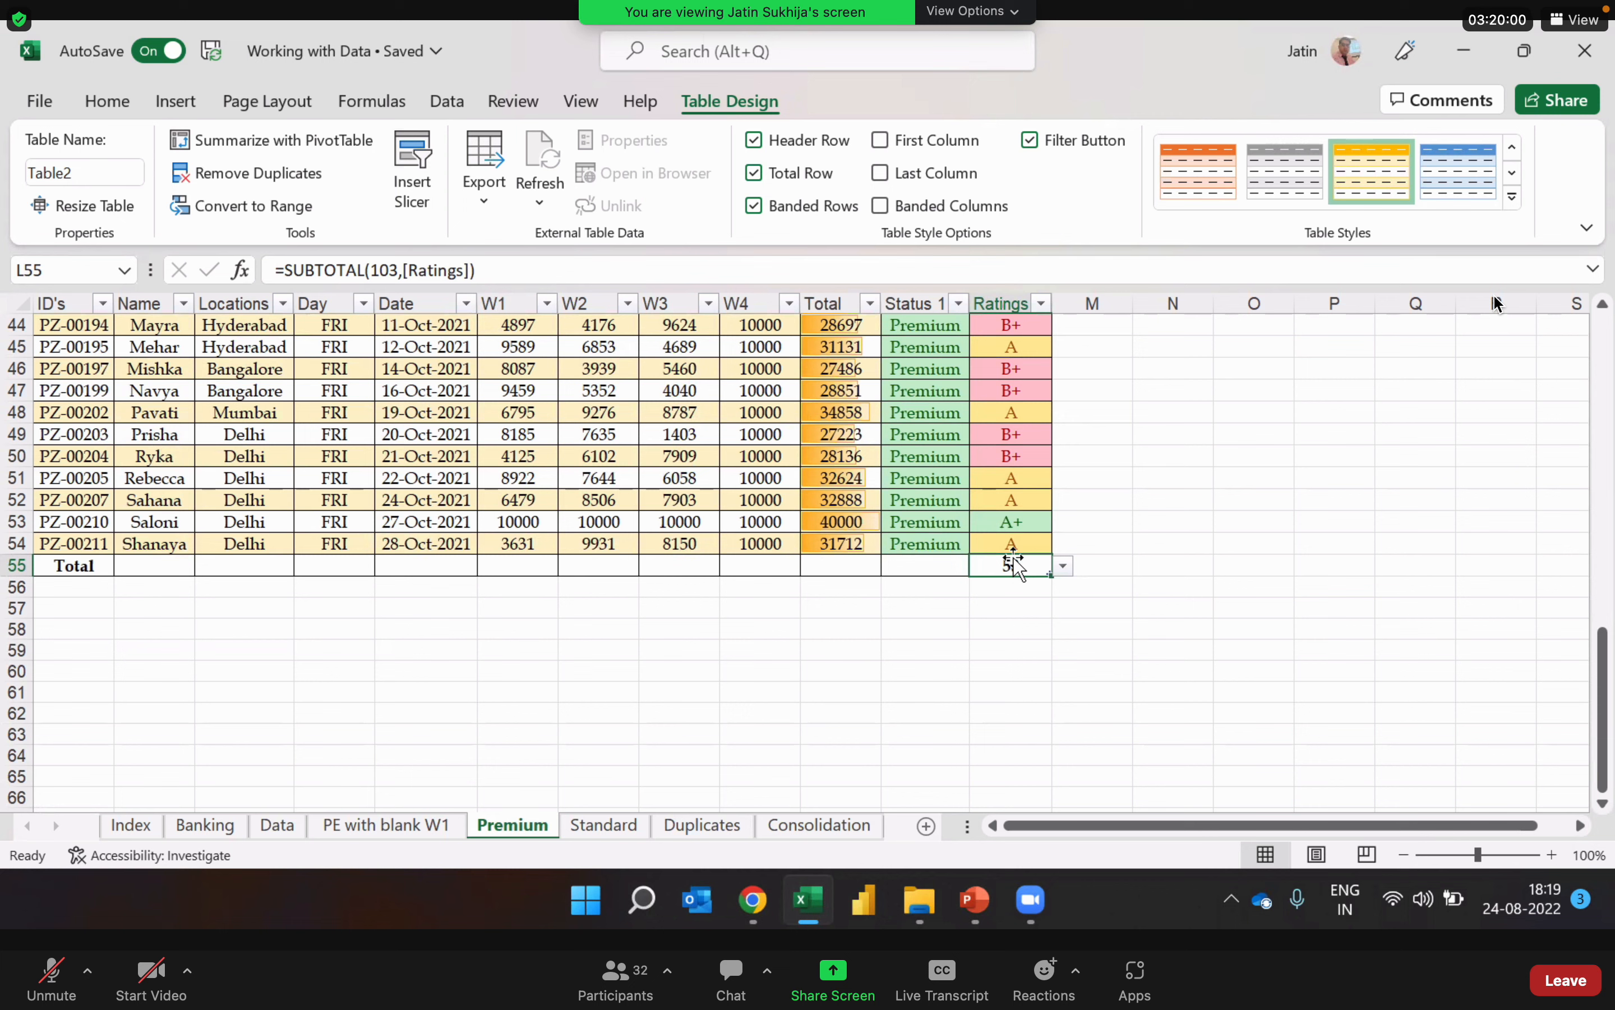
# Step: Set the total row to show the Max of the W1 and W2 columns
pyautogui.press('Left')
pyautogui.press('Left')
pyautogui.press('Left')
pyautogui.press('Left')
pyautogui.press('Left')
pyautogui.press('Left')
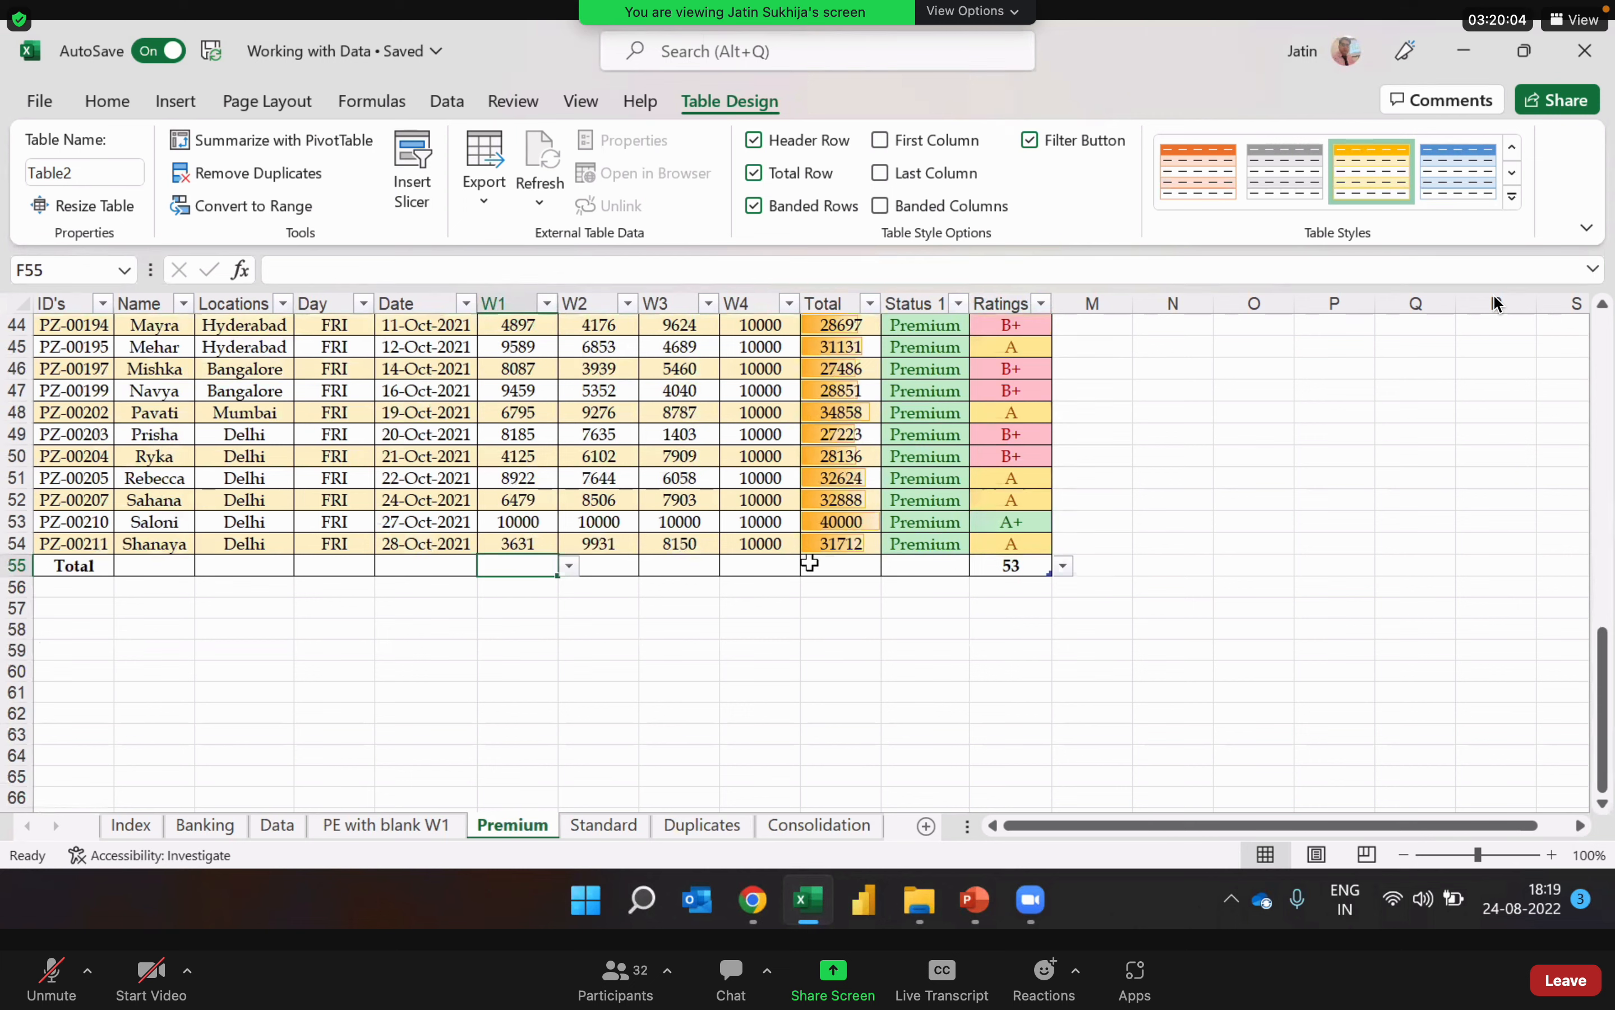
pyautogui.click(569, 566)
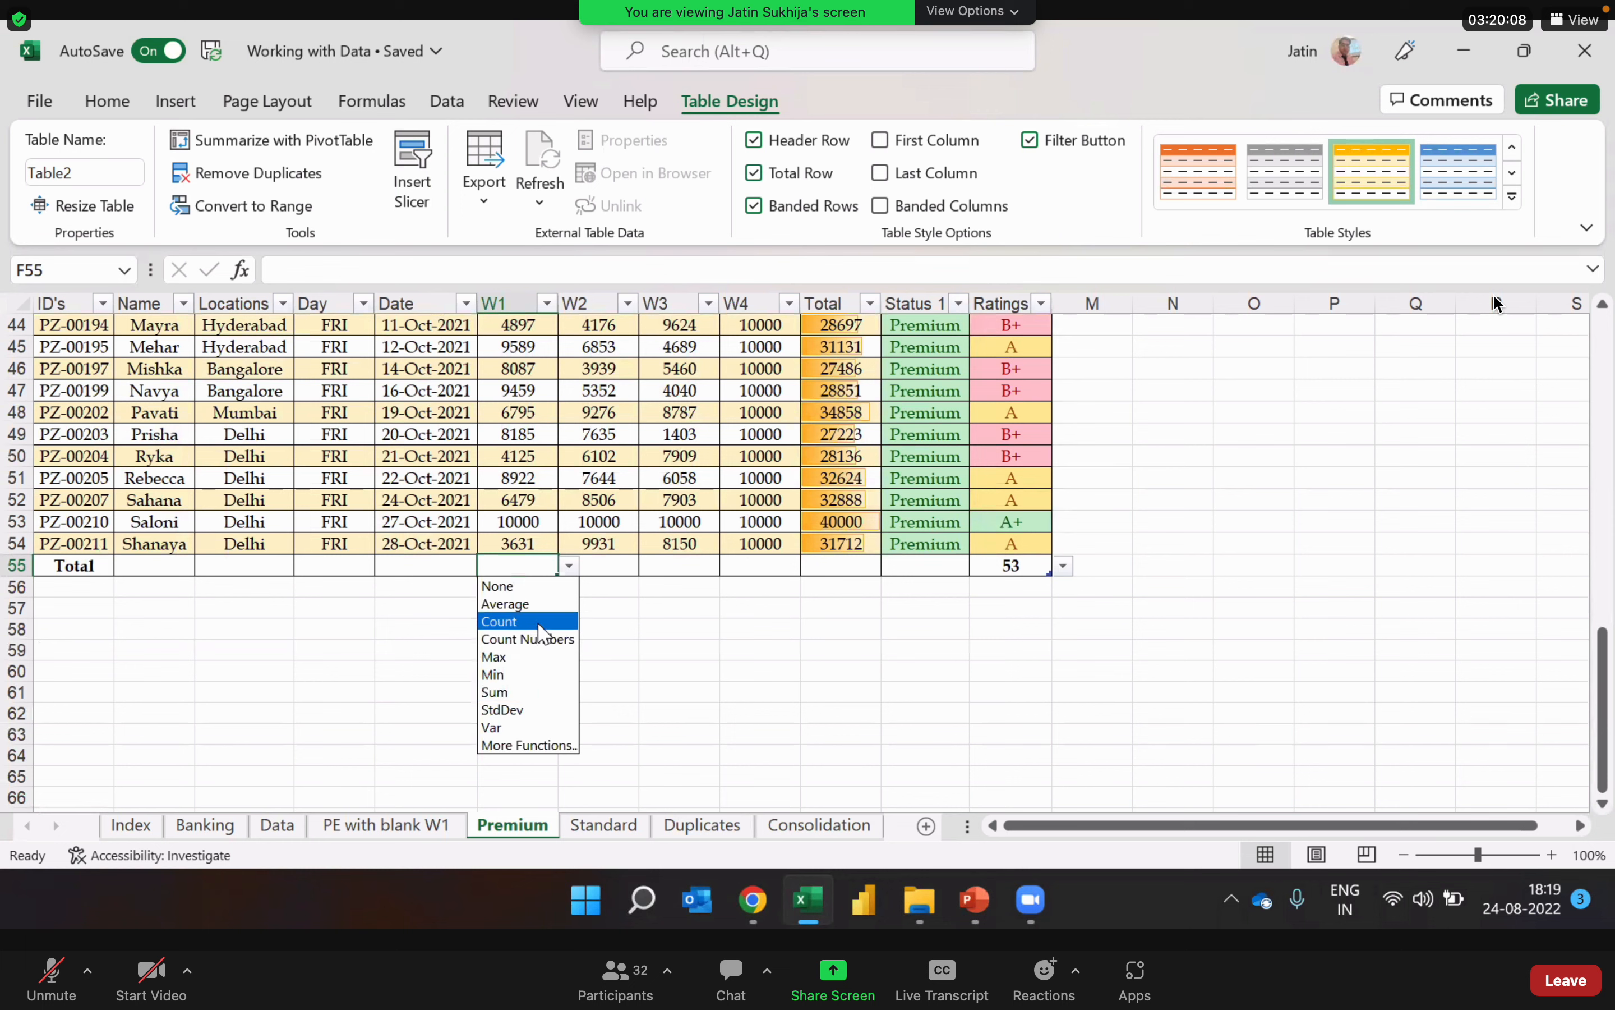
pyautogui.click(547, 660)
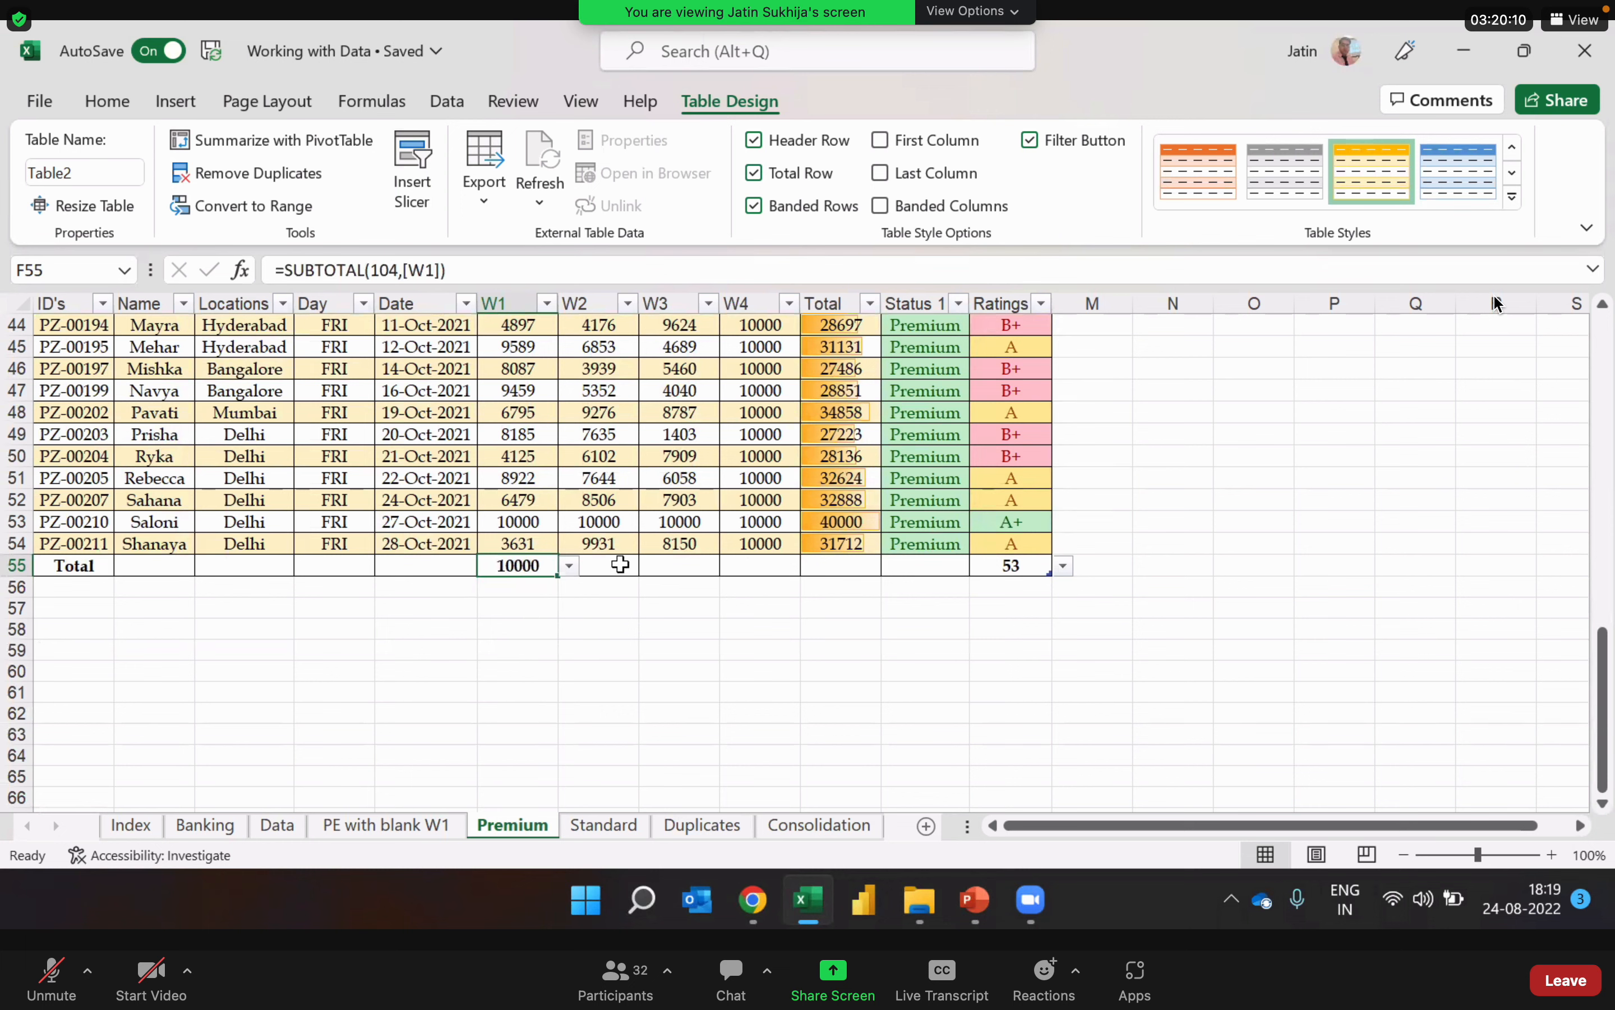
pyautogui.click(621, 566)
pyautogui.click(647, 567)
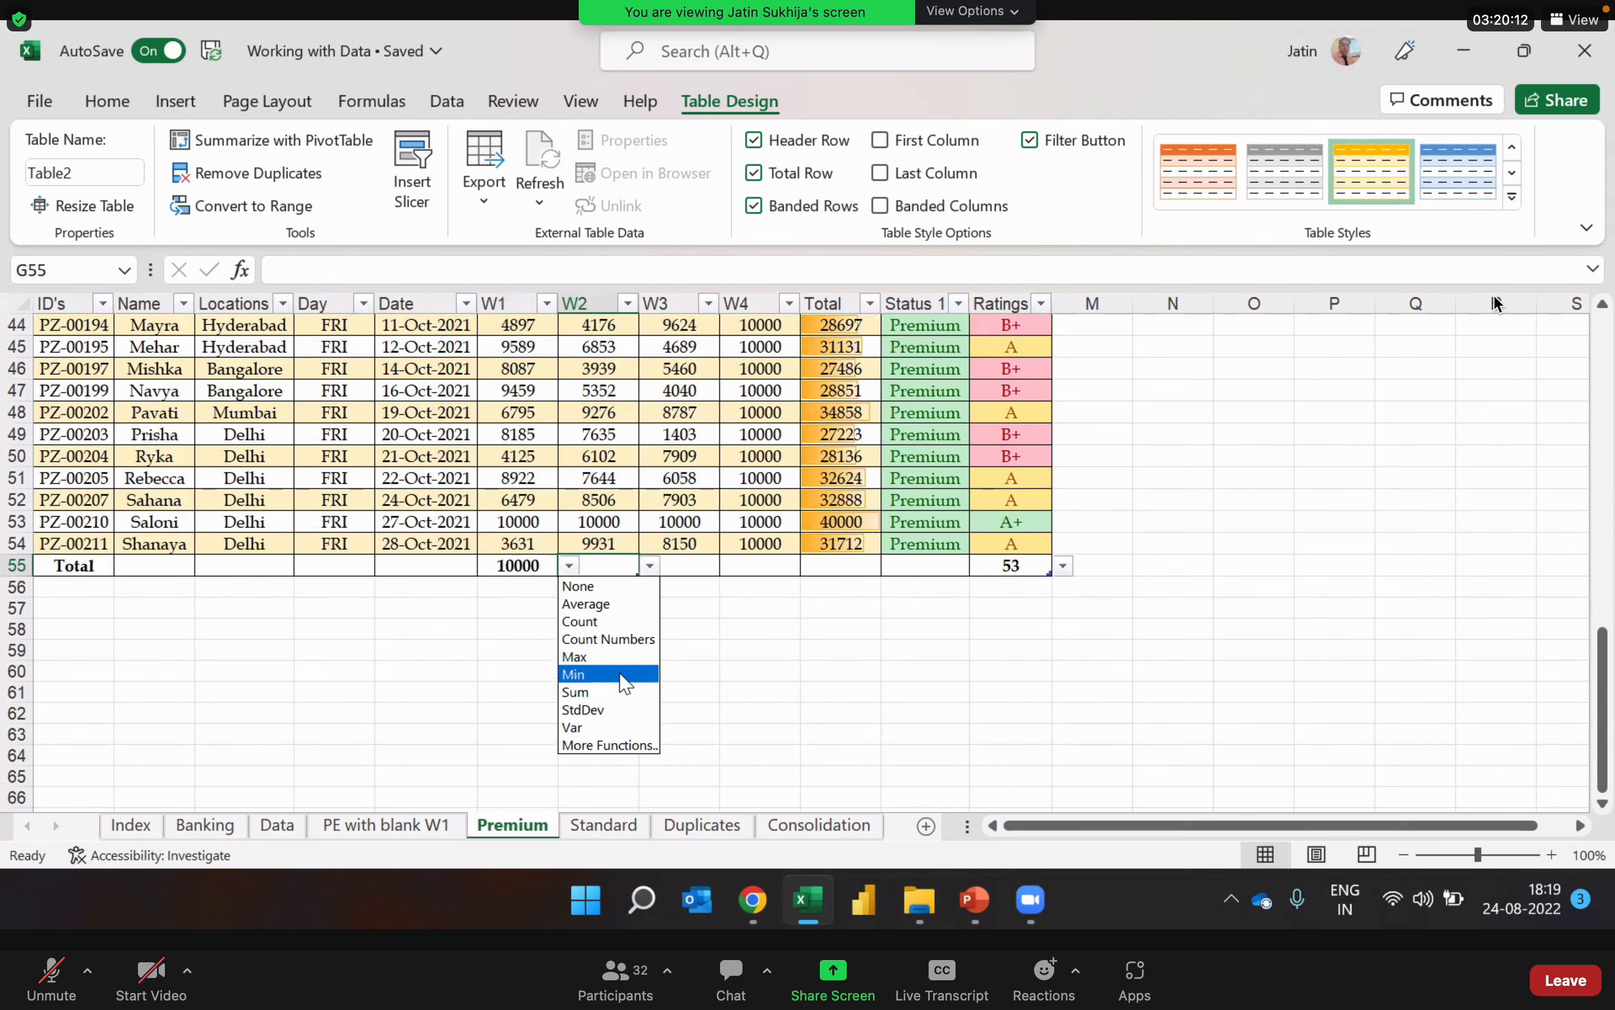
pyautogui.click(620, 658)
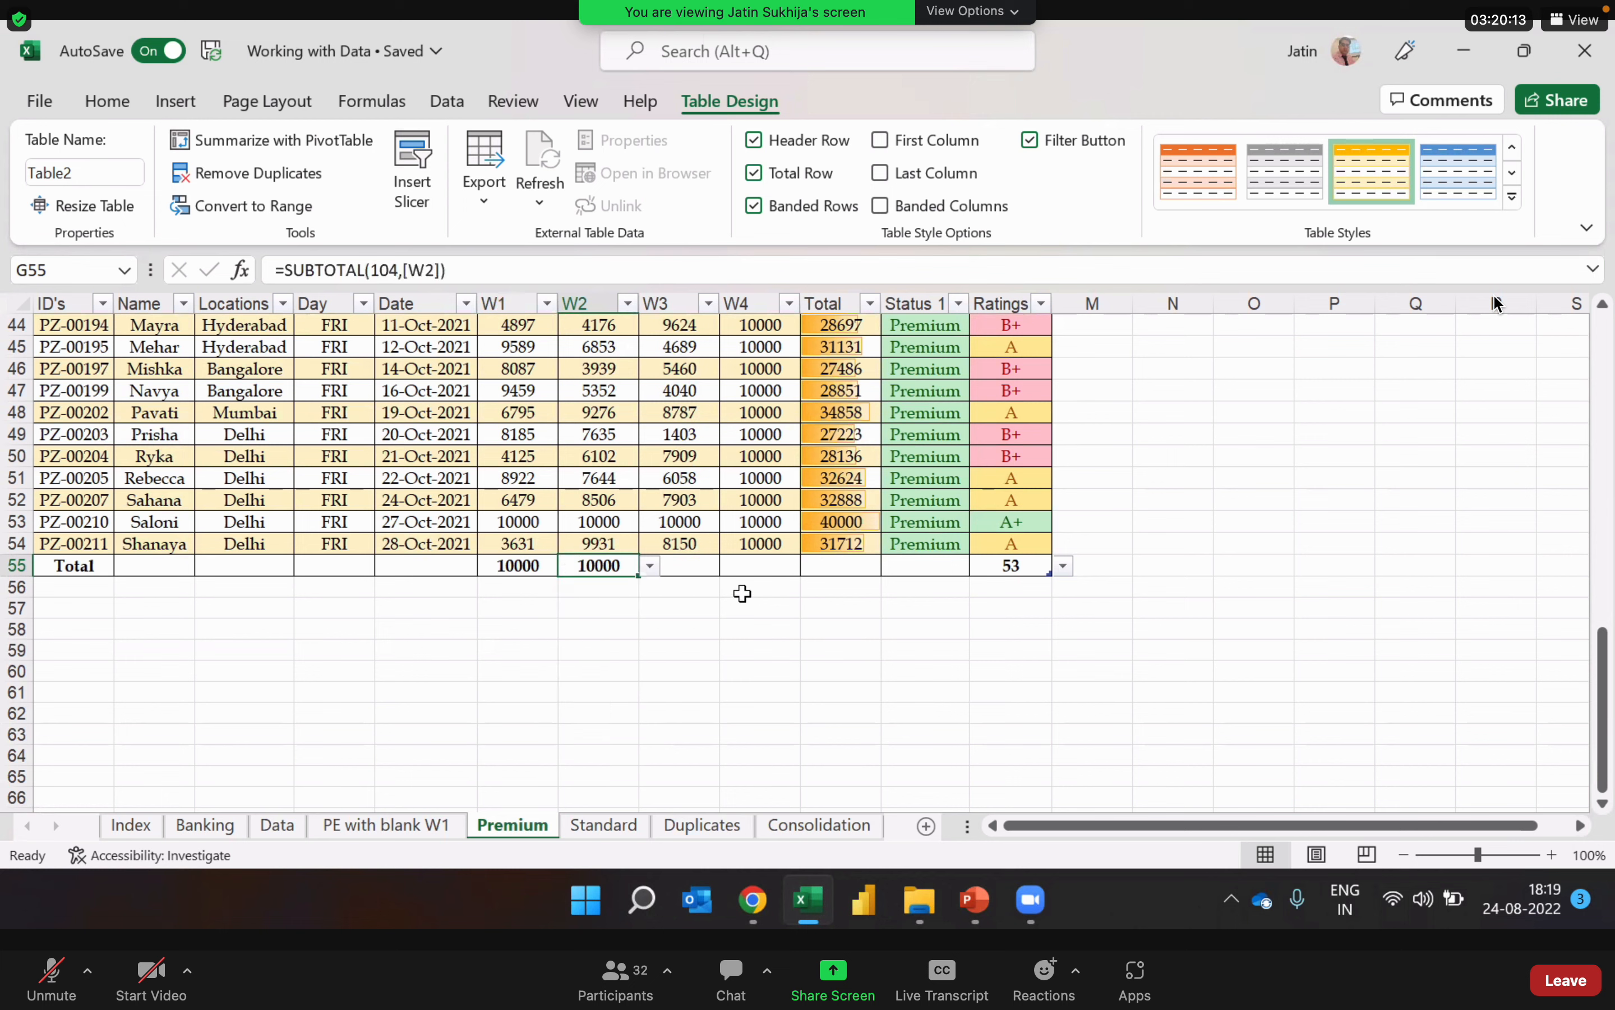
# Step: Set the total row to show the Max of the W3 and W4 columns
pyautogui.click(714, 566)
pyautogui.click(732, 566)
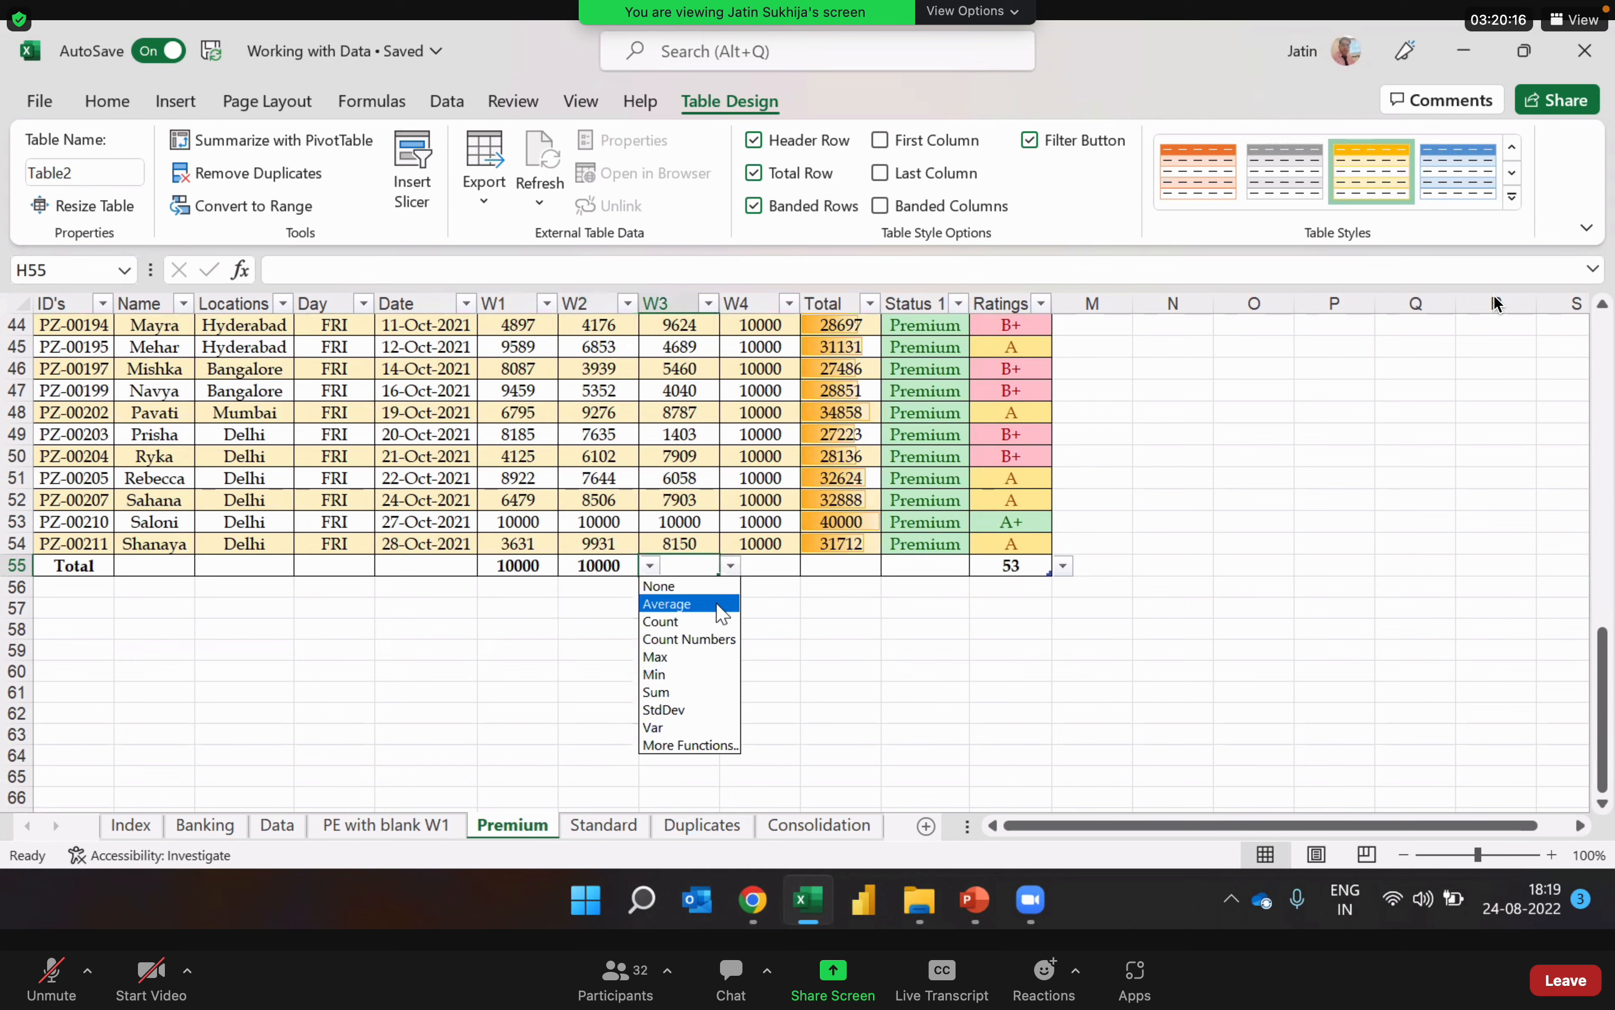
pyautogui.click(710, 658)
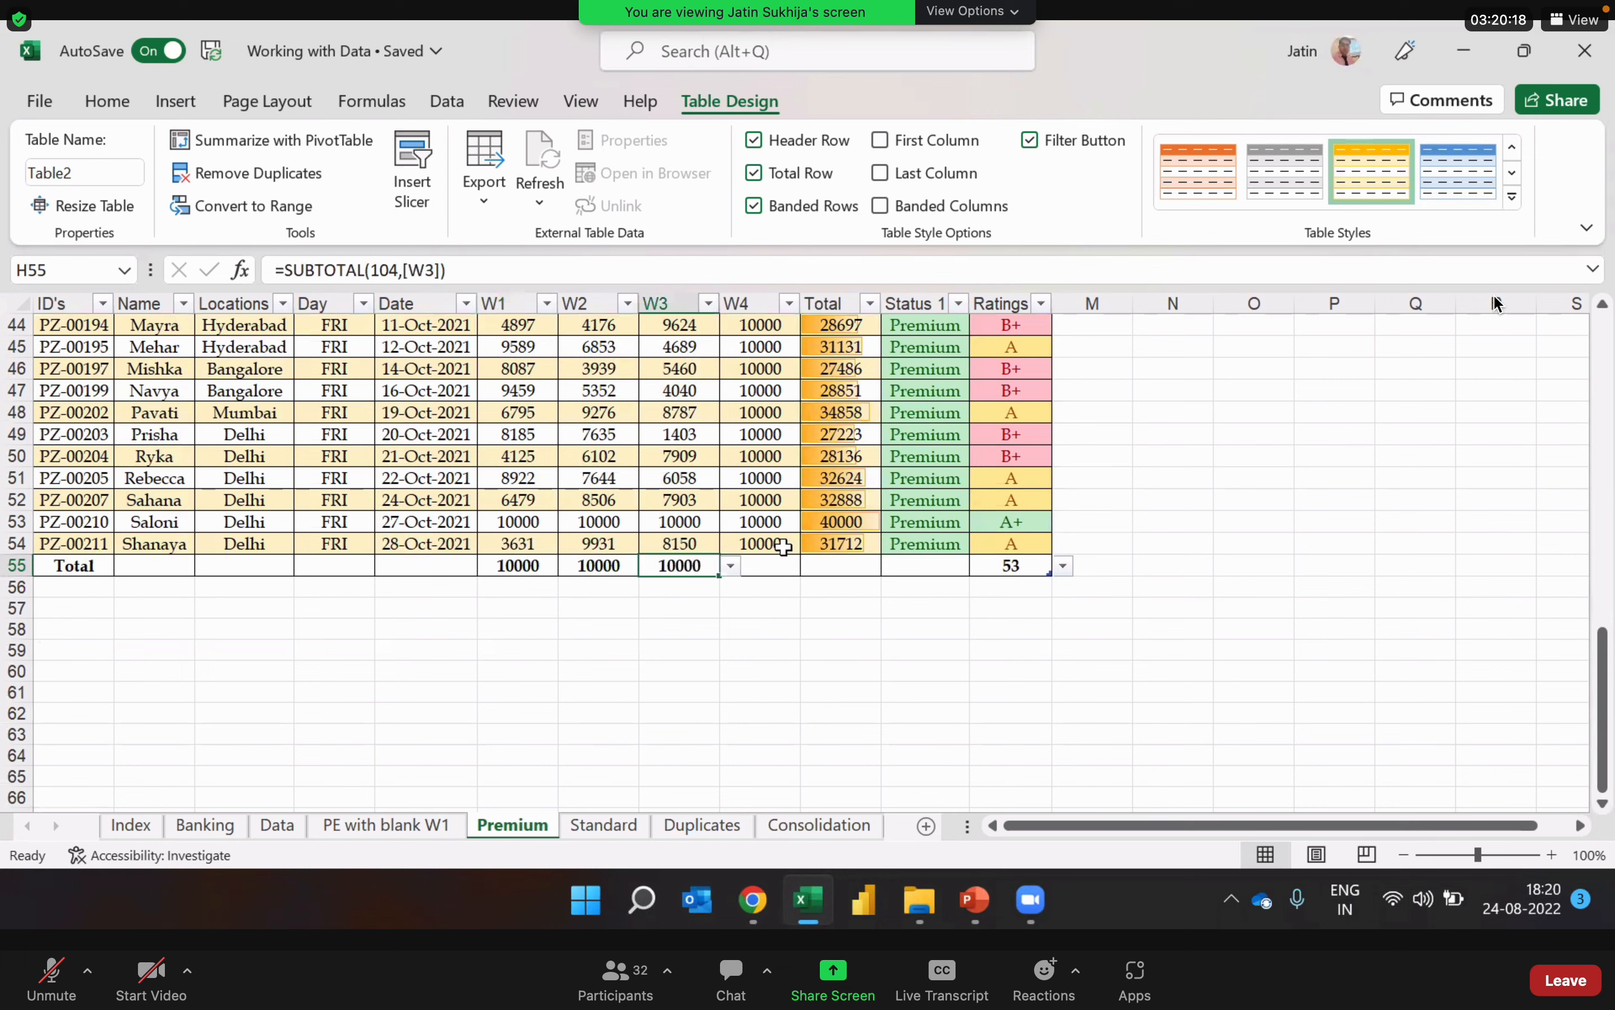
pyautogui.click(779, 564)
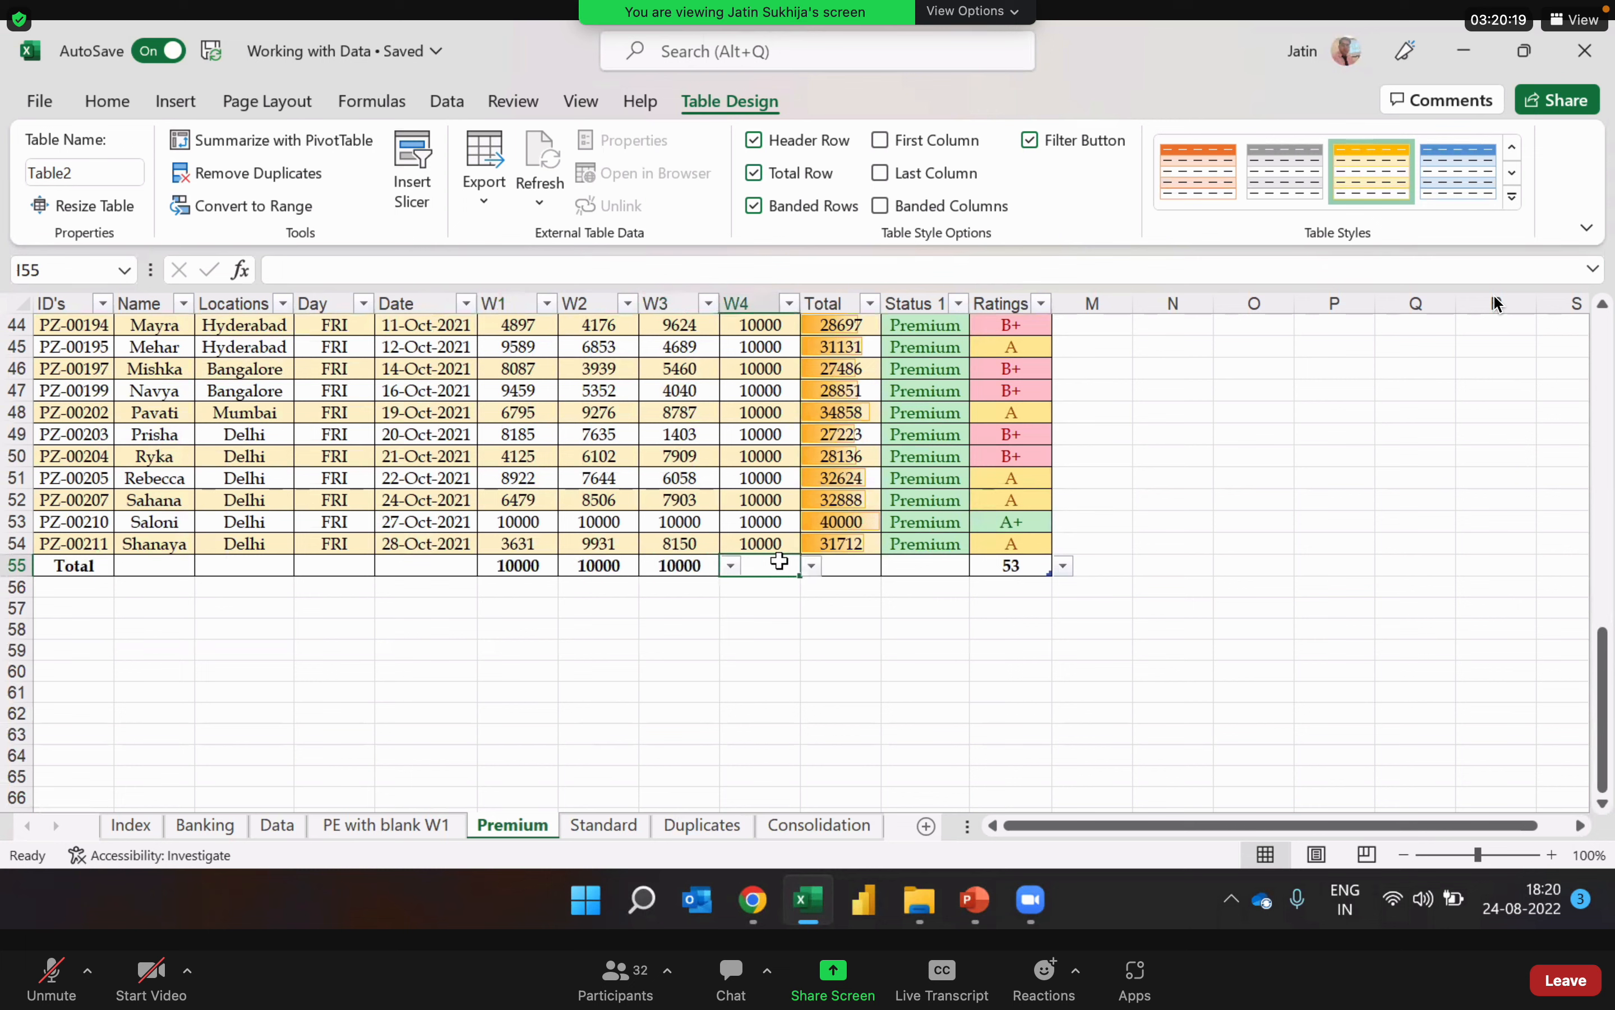
pyautogui.click(811, 565)
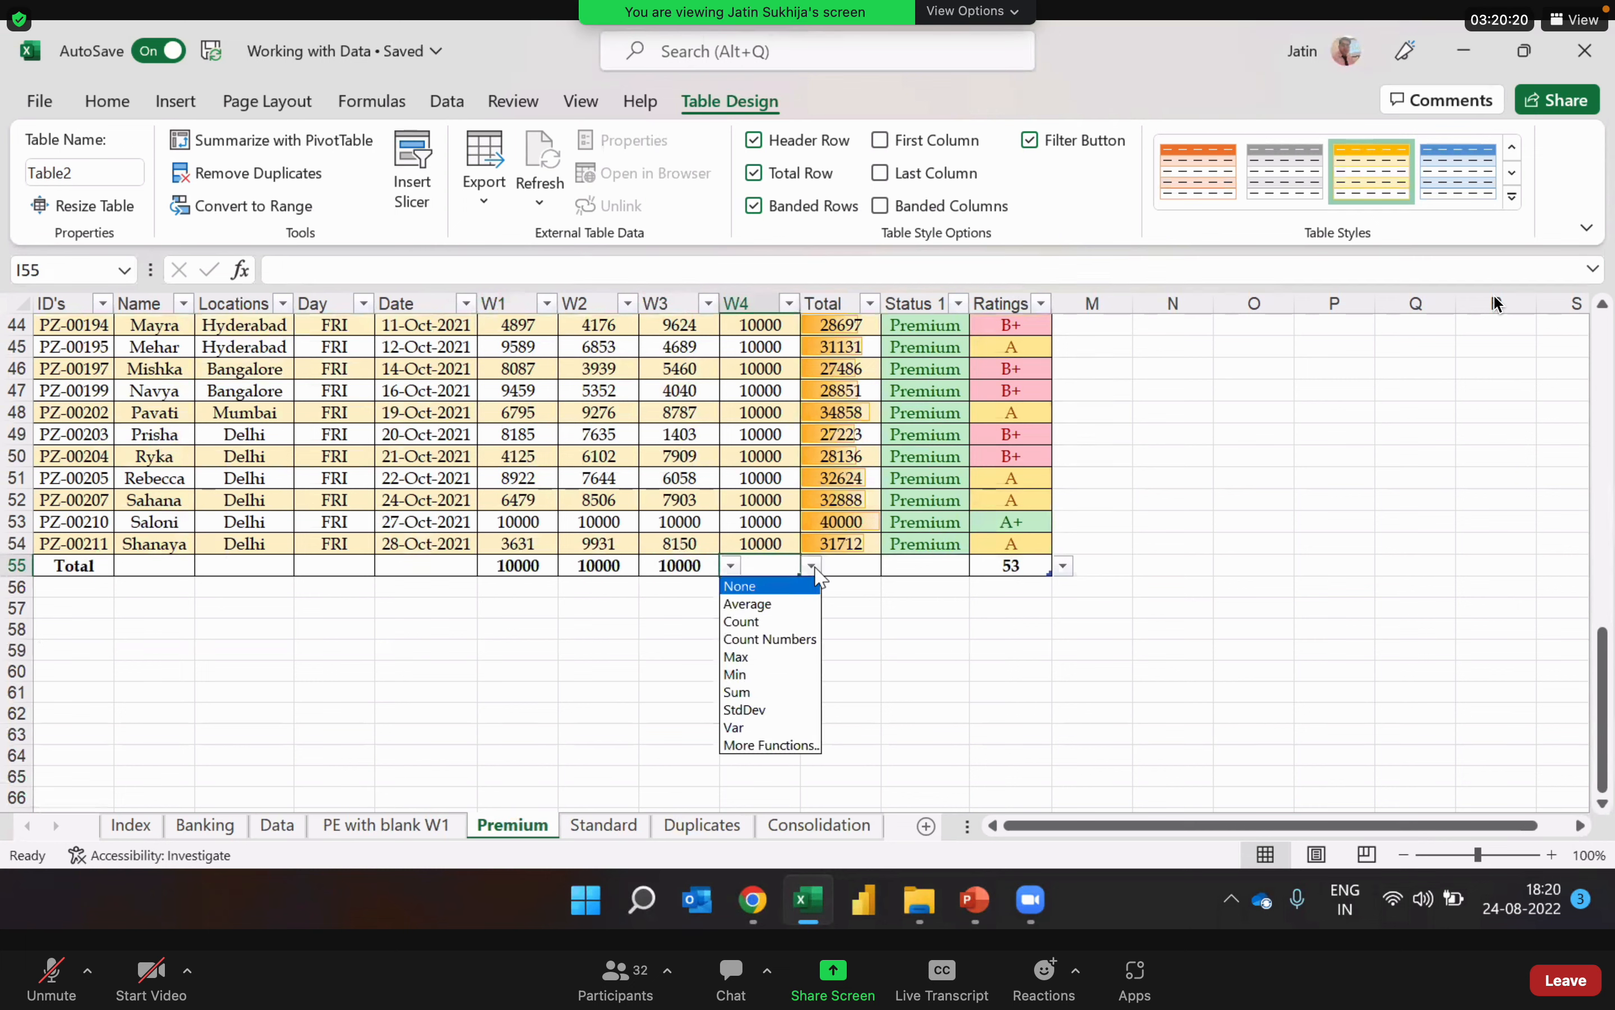
pyautogui.click(775, 652)
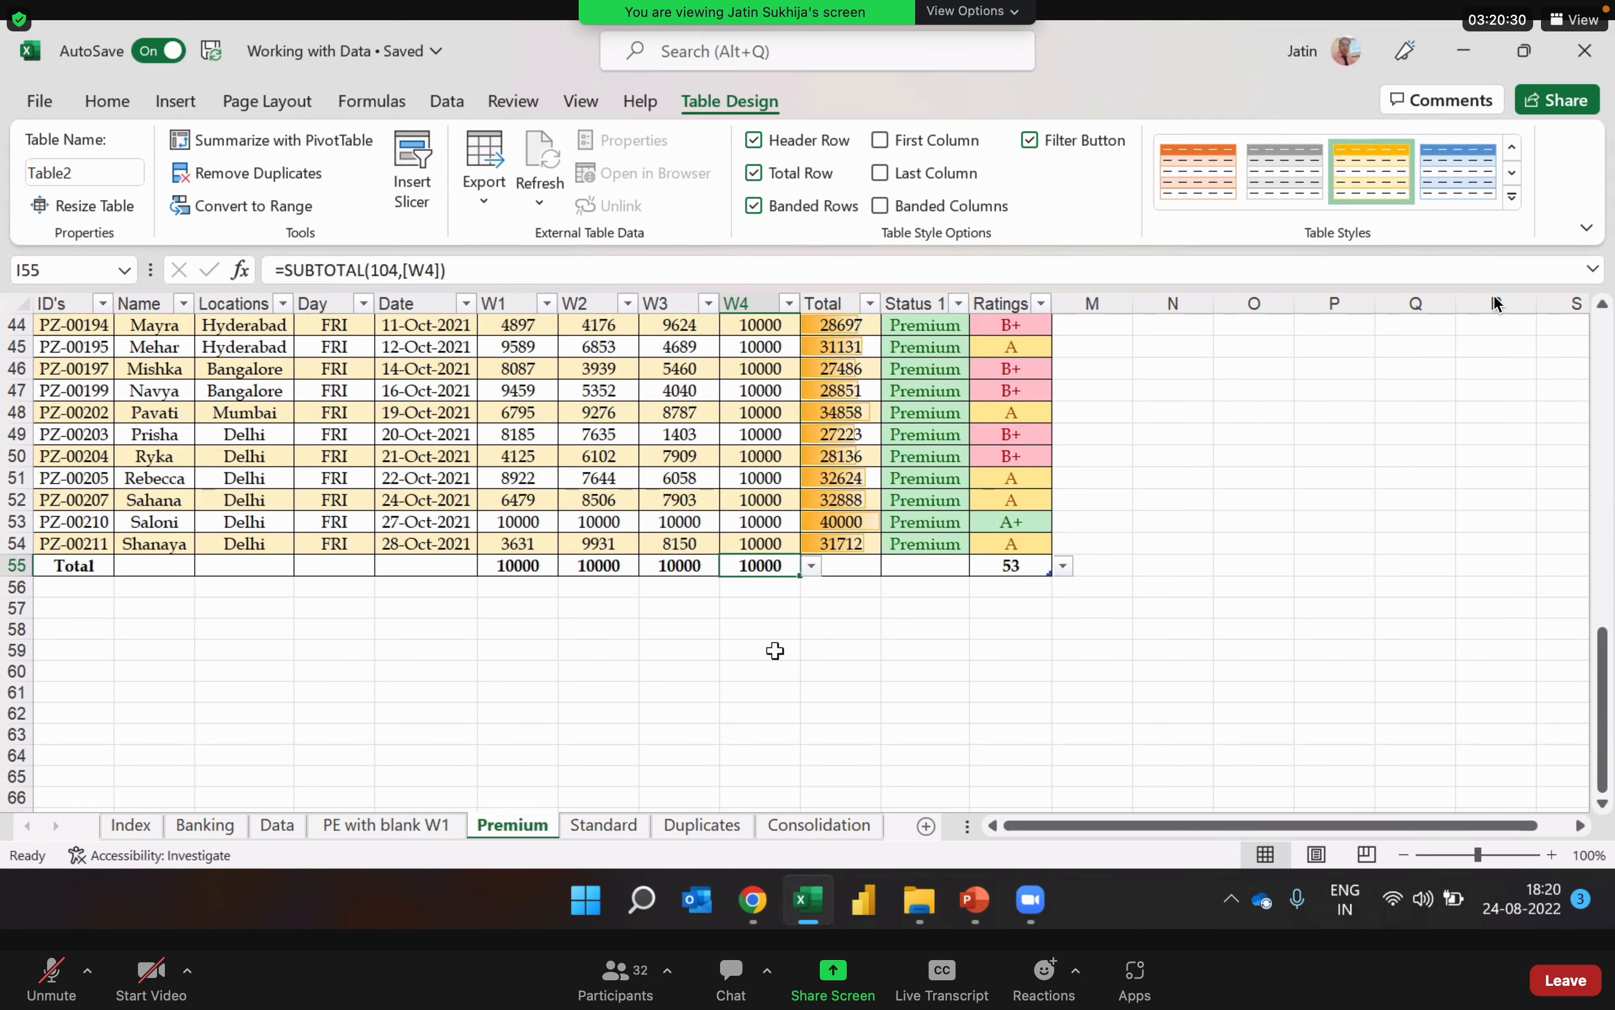
# Step: Examine the Premium table upward from the total row to the first record
pyautogui.press('Up')
pyautogui.press('Up')
pyautogui.press('Up')
pyautogui.press('Up')
pyautogui.press('Up')
pyautogui.press('Up')
pyautogui.press('Up')
pyautogui.press('Up')
pyautogui.press('Up')
pyautogui.press('Up')
pyautogui.press('Up')
pyautogui.press('Up')
pyautogui.press('Up')
pyautogui.press('Up')
pyautogui.press('Up')
pyautogui.press('Up')
pyautogui.press('Up')
pyautogui.press('Up')
pyautogui.press('Up')
pyautogui.press('Up')
pyautogui.press('Up')
pyautogui.press('Up')
pyautogui.press('Up')
pyautogui.press('Up')
pyautogui.press('Up')
pyautogui.press('Up')
pyautogui.press('Up')
pyautogui.press('Up')
pyautogui.press('Up')
pyautogui.press('Up')
pyautogui.press('Up')
pyautogui.press('Up')
pyautogui.press('Up')
pyautogui.press('Up')
pyautogui.press('Up')
pyautogui.press('Up')
pyautogui.press('Up')
pyautogui.press('Up')
pyautogui.press('Up')
pyautogui.press('Up')
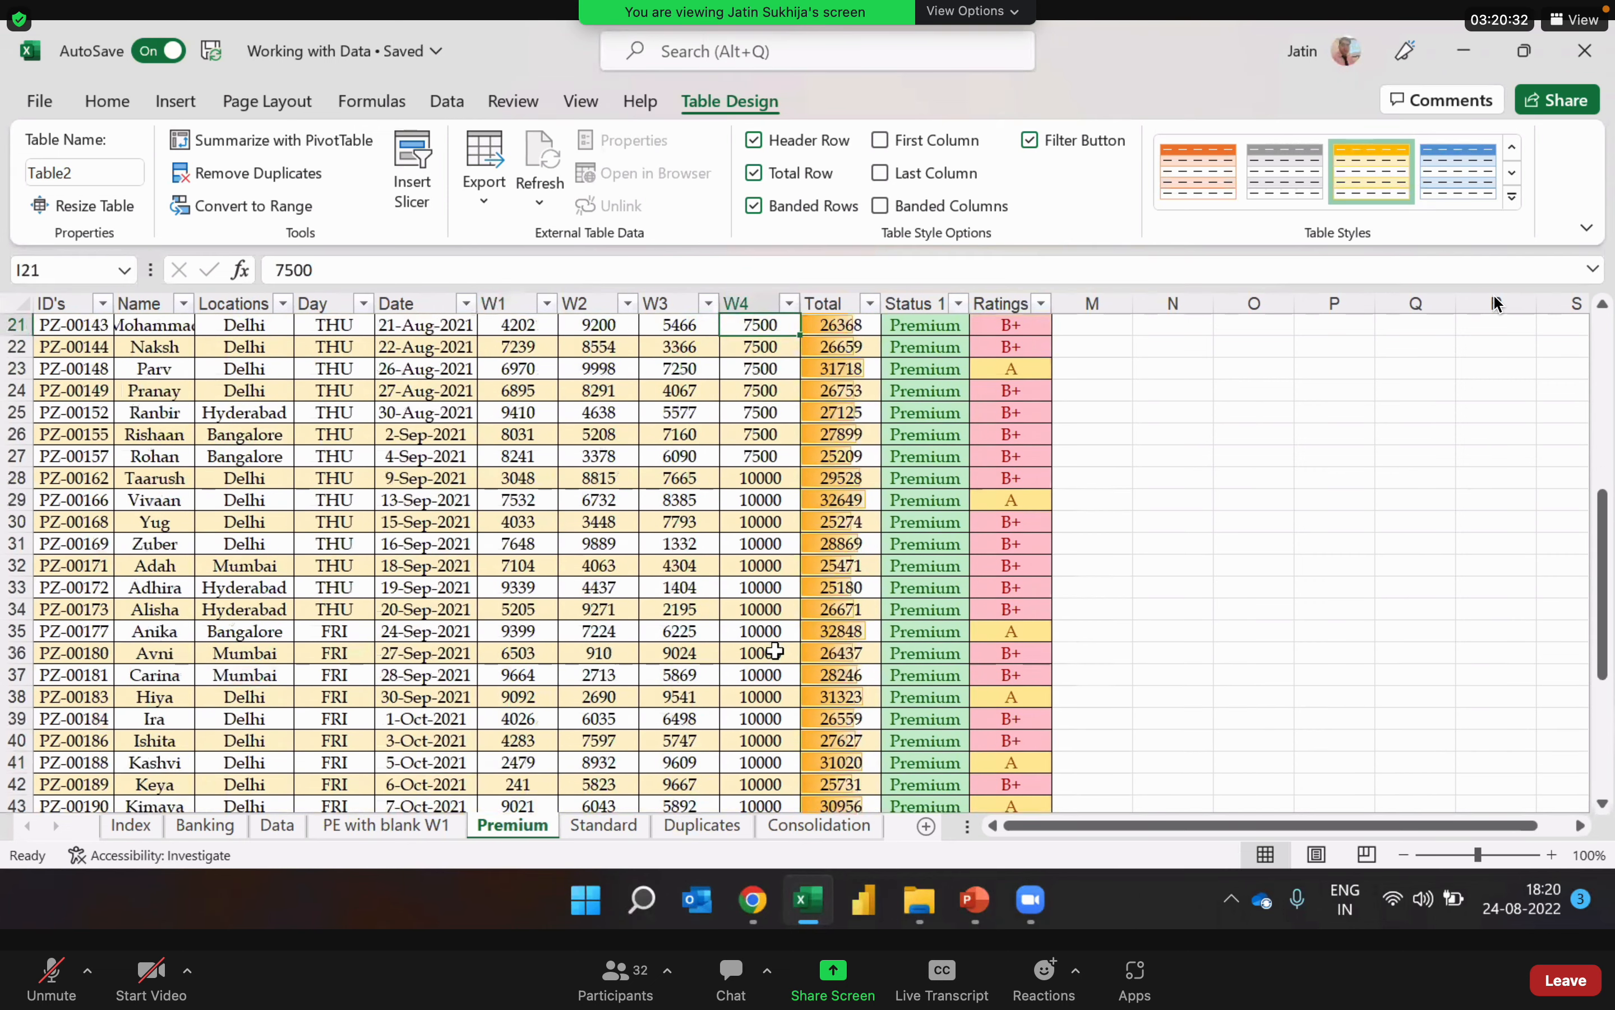
pyautogui.press('Left')
pyautogui.press('Left')
pyautogui.press('Left')
pyautogui.press('Left')
pyautogui.press('Left')
pyautogui.press('Left')
pyautogui.press('Left')
pyautogui.press('Left')
pyautogui.press('Down')
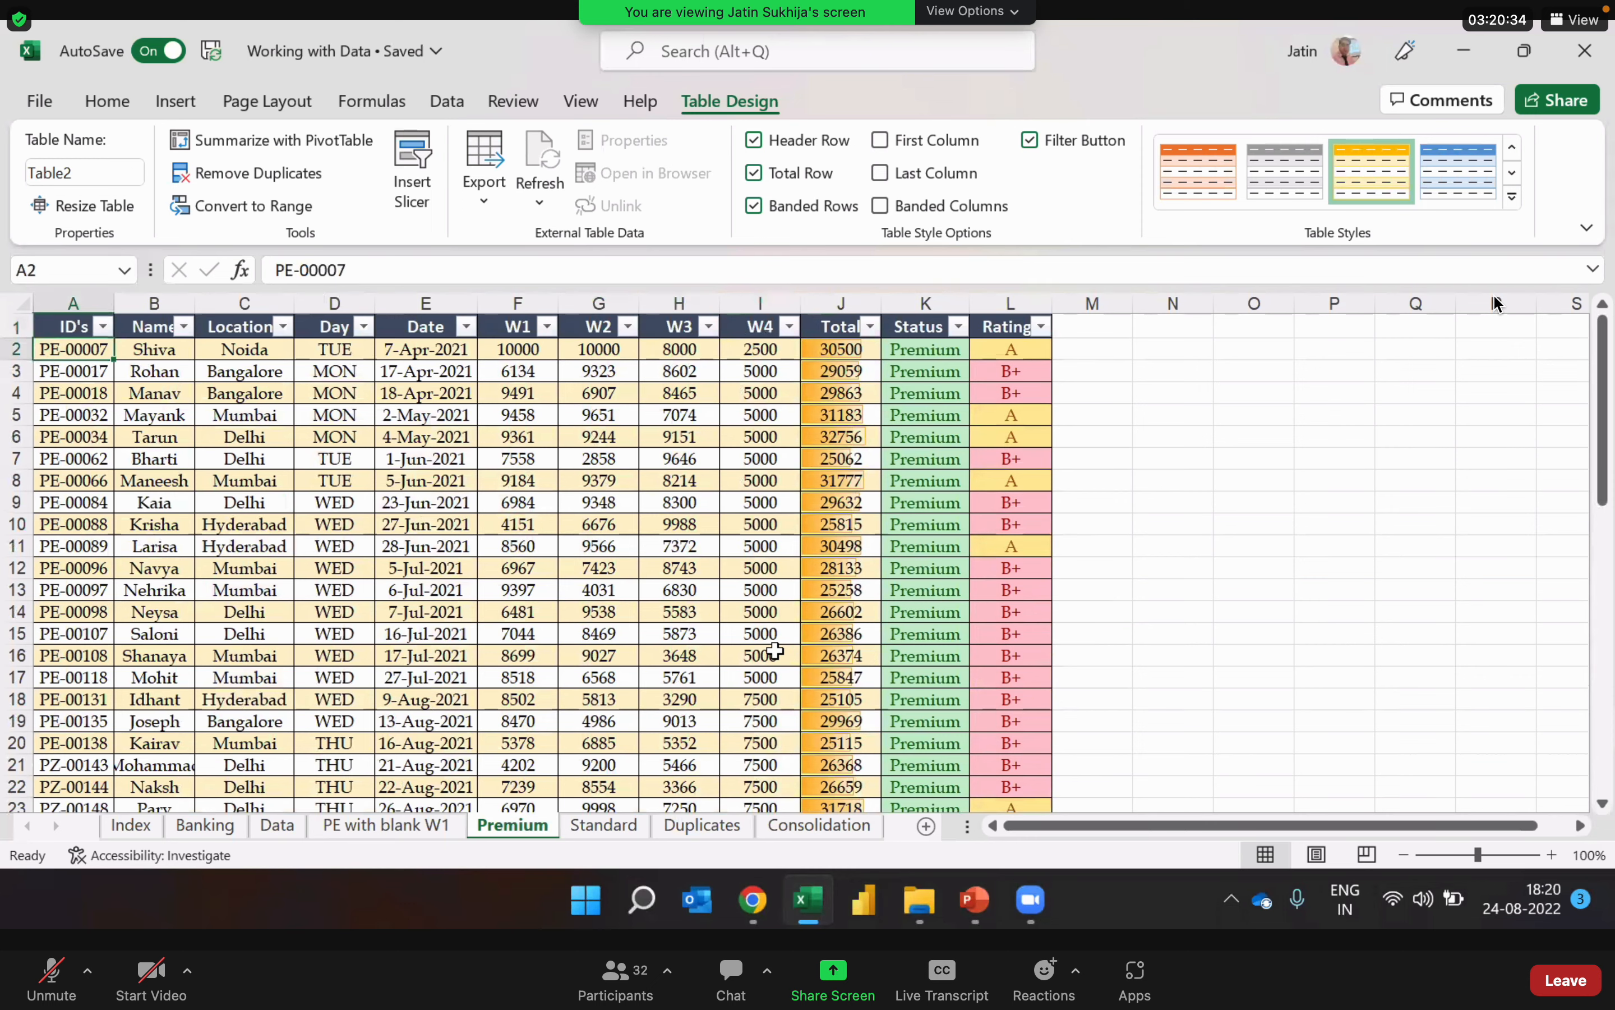
# Step: Check the Premium table across to the Ratings column and down to the total row, inspecting the W4 total's formula
pyautogui.press('Down')
pyautogui.hotkey('ctrl', 'Right')
pyautogui.press('Down')
pyautogui.press('Down')
pyautogui.press('Down')
pyautogui.press('Down')
pyautogui.press('Down')
pyautogui.press('Down')
pyautogui.press('Down')
pyautogui.press('Down')
pyautogui.press('Down')
pyautogui.press('Down')
pyautogui.press('Down')
pyautogui.press('Down')
pyautogui.press('Down')
pyautogui.press('Down')
pyautogui.press('Down')
pyautogui.press('Down')
pyautogui.press('Down')
pyautogui.press('Down')
pyautogui.press('Down')
pyautogui.press('Down')
pyautogui.press('Down')
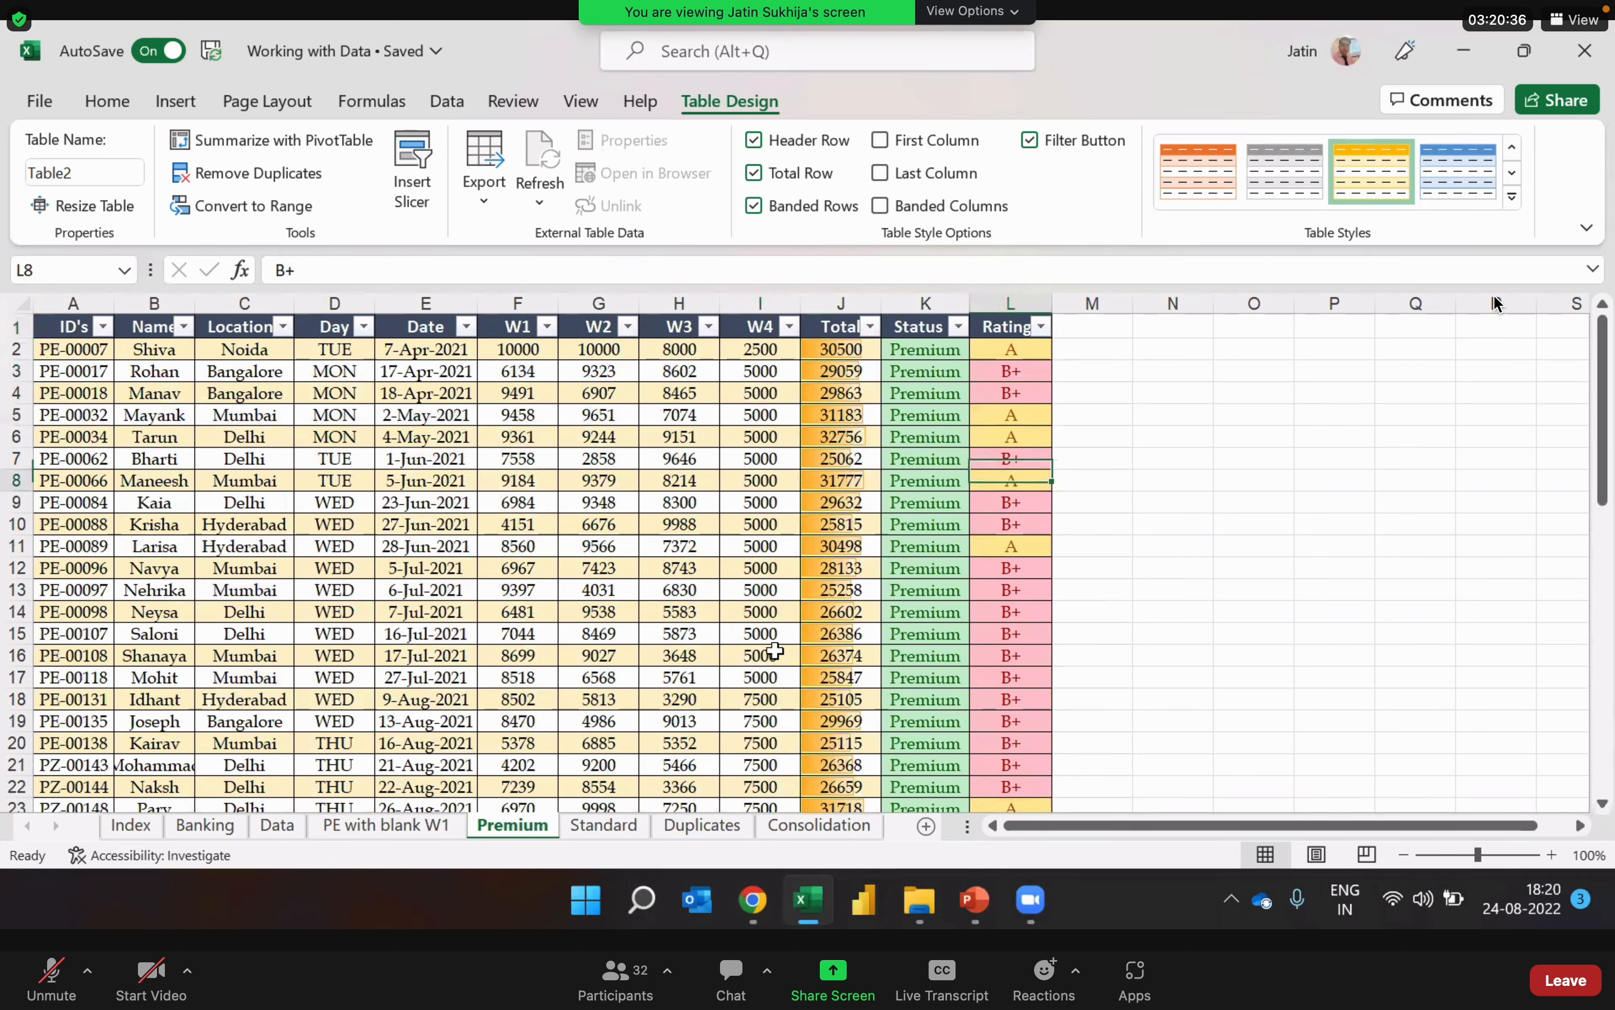
pyautogui.press('Down')
pyautogui.press('Down')
pyautogui.press('Down')
pyautogui.press('Down')
pyautogui.press('Down')
pyautogui.press('Down')
pyautogui.press('Down')
pyautogui.press('Down')
pyautogui.press('Down')
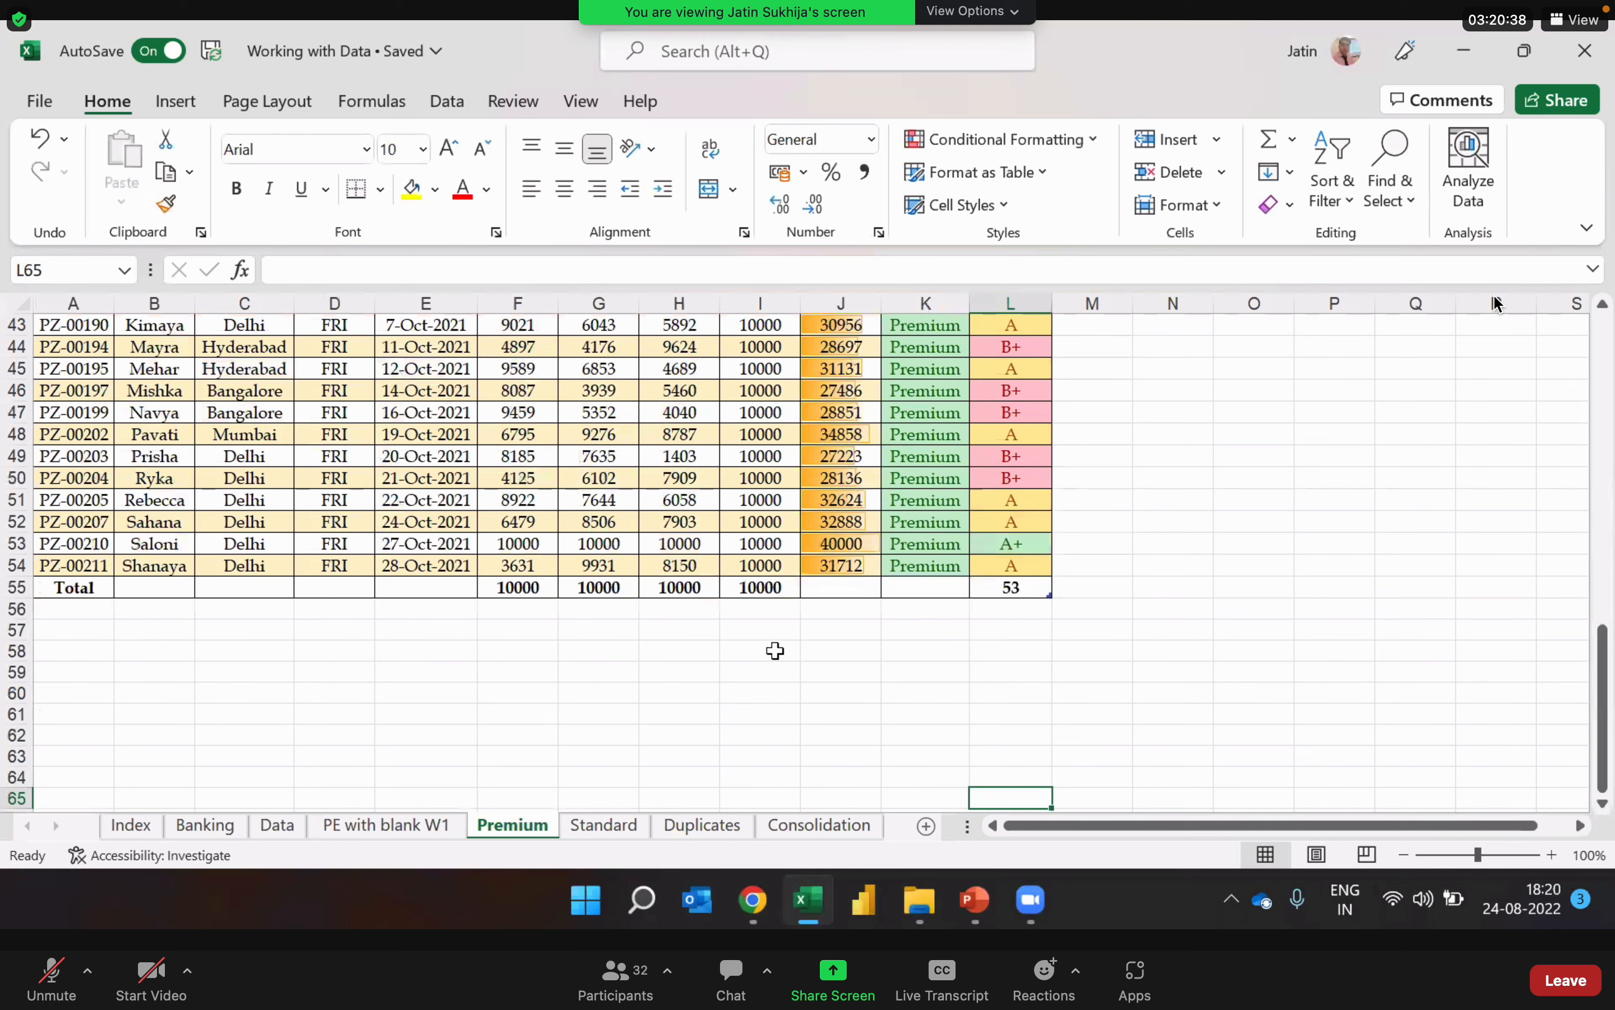
pyautogui.press('Up')
pyautogui.press('Up')
pyautogui.press('Up')
pyautogui.press('Up')
pyautogui.press('Up')
pyautogui.press('Up')
pyautogui.press('Up')
pyautogui.press('Up')
pyautogui.press('Up')
pyautogui.press('Left')
pyautogui.press('Left')
pyautogui.press('Left')
pyautogui.press('Left')
pyautogui.press('Left')
pyautogui.press('Left')
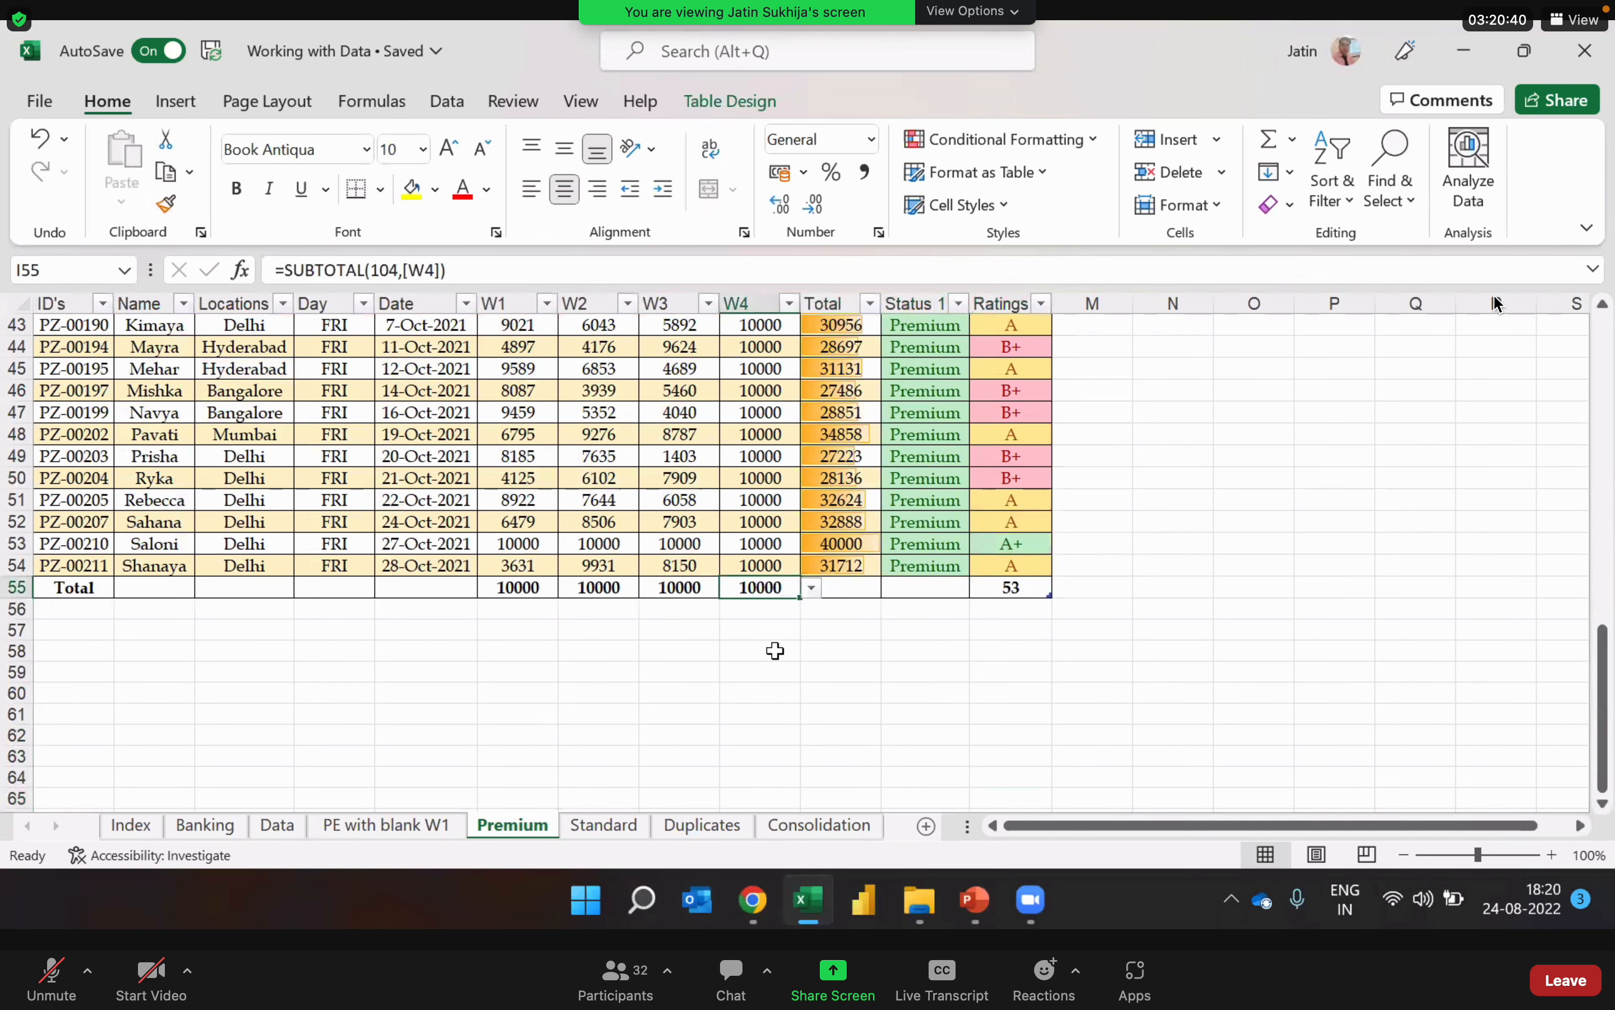
pyautogui.press('Right')
pyautogui.press('Right')
pyautogui.press('Right')
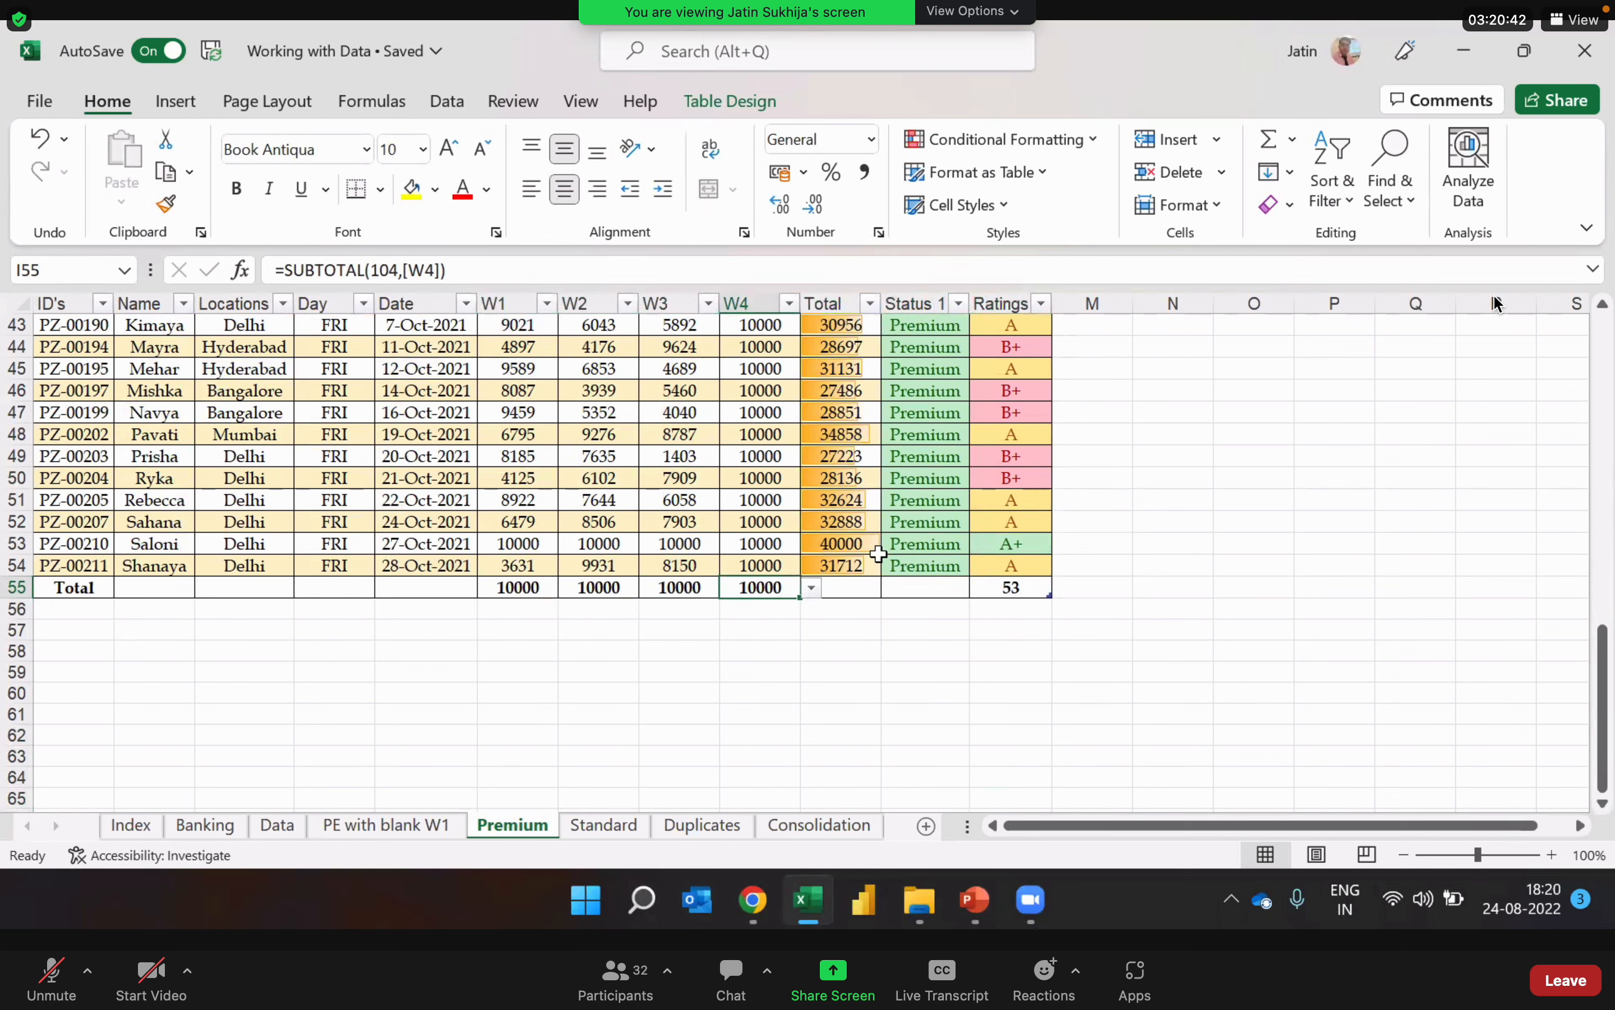
# Step: Bring up the design options for the Premium table and return the workbook window to full size
pyautogui.click(772, 415)
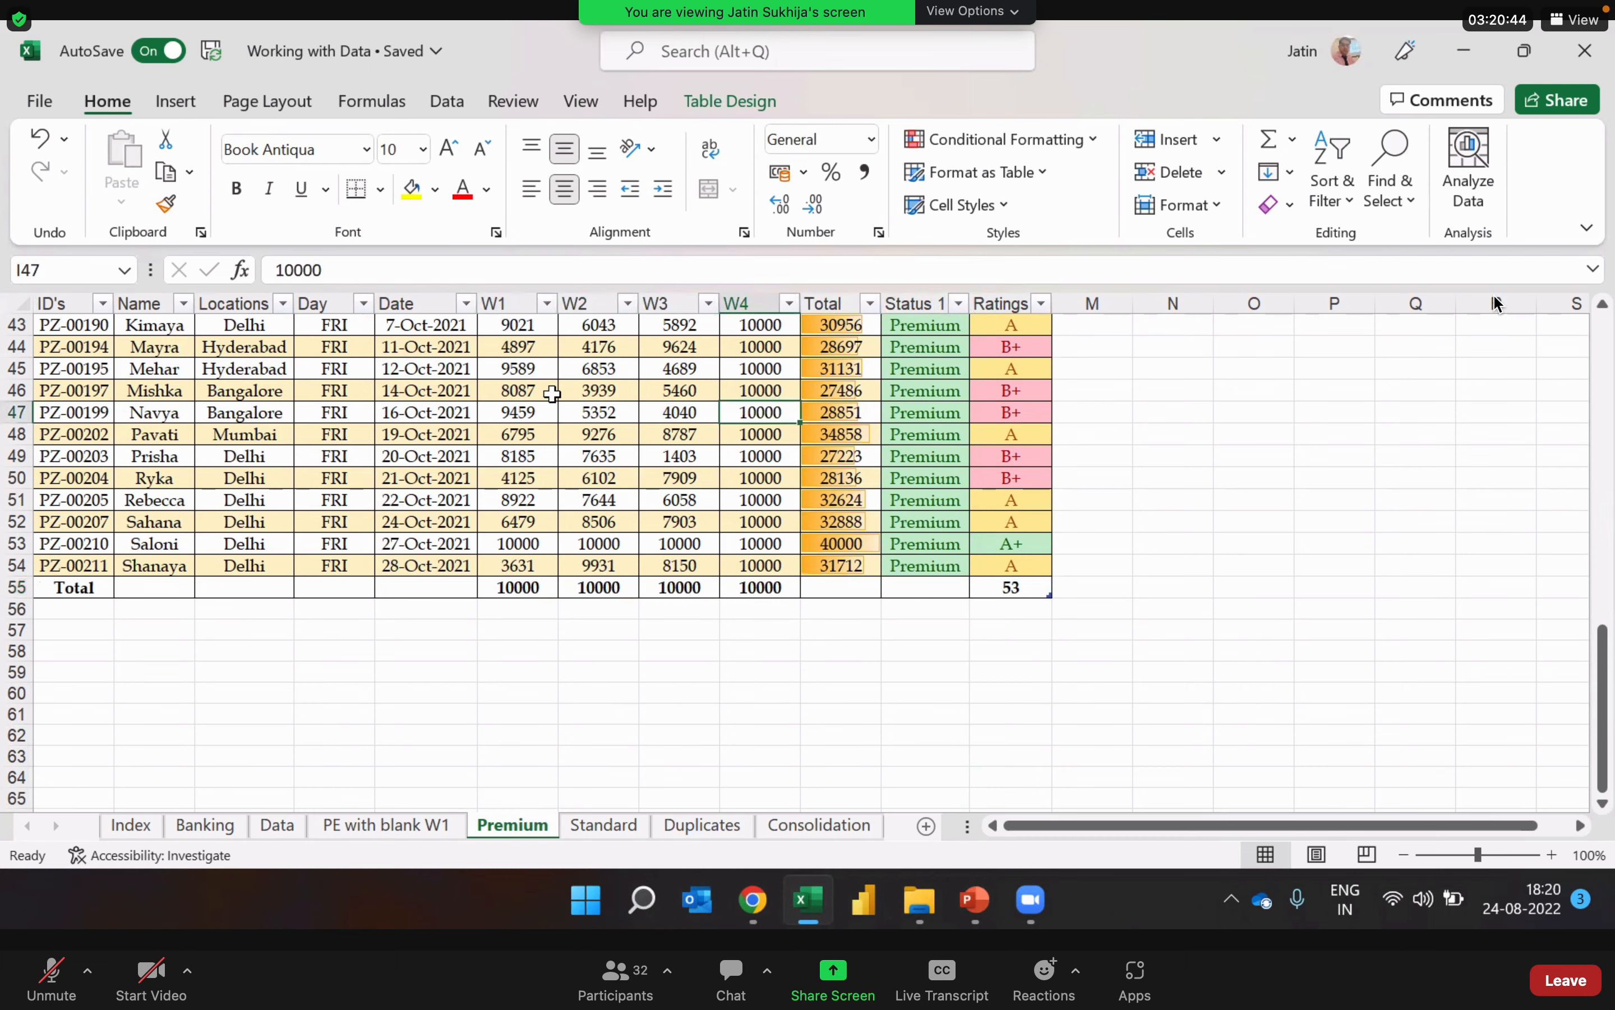
pyautogui.moveTo(976, 84); pyautogui.dragTo(1015, 177)
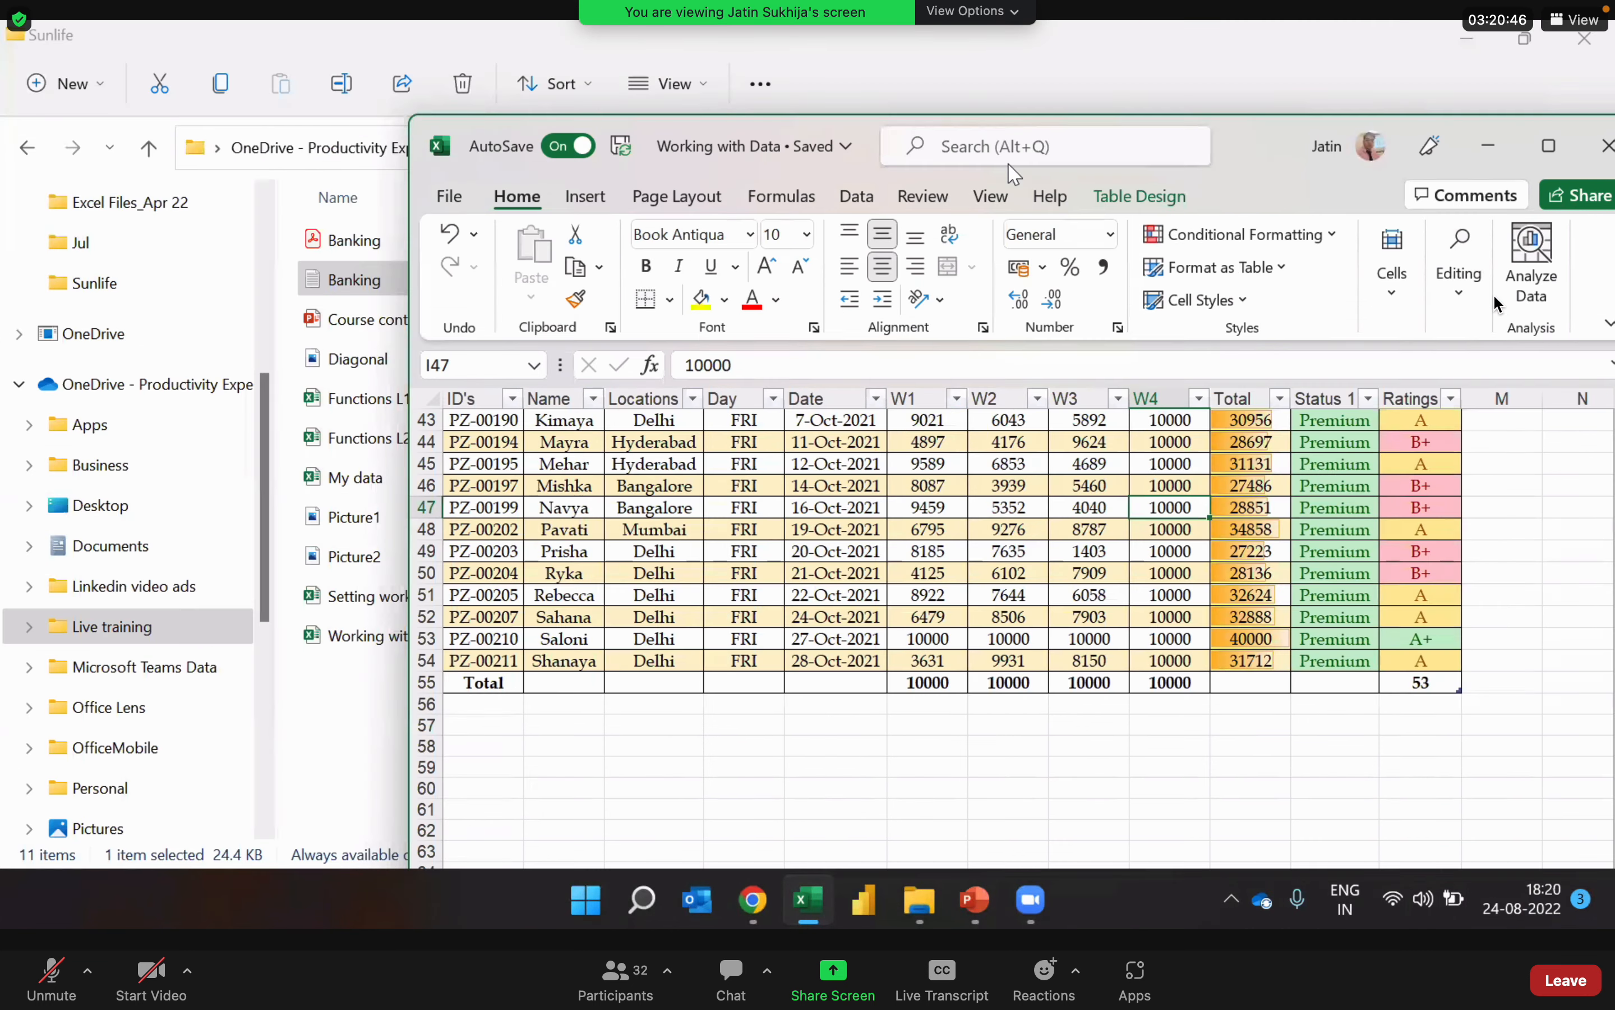
pyautogui.click(1099, 203)
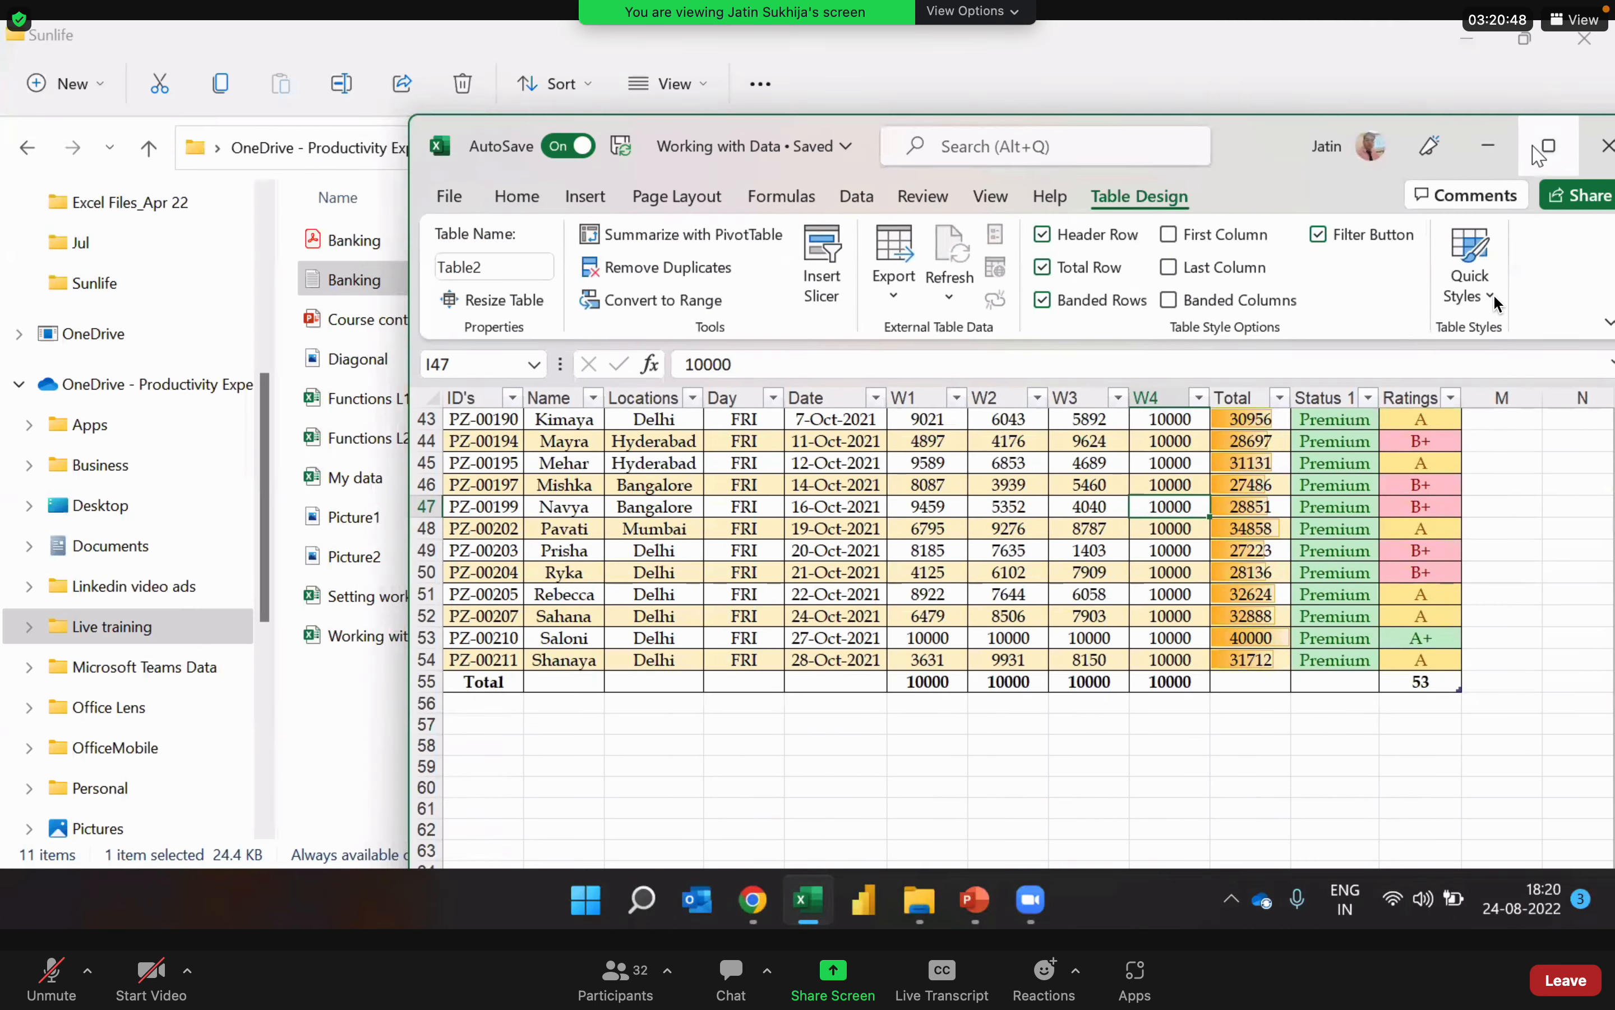
pyautogui.click(1549, 147)
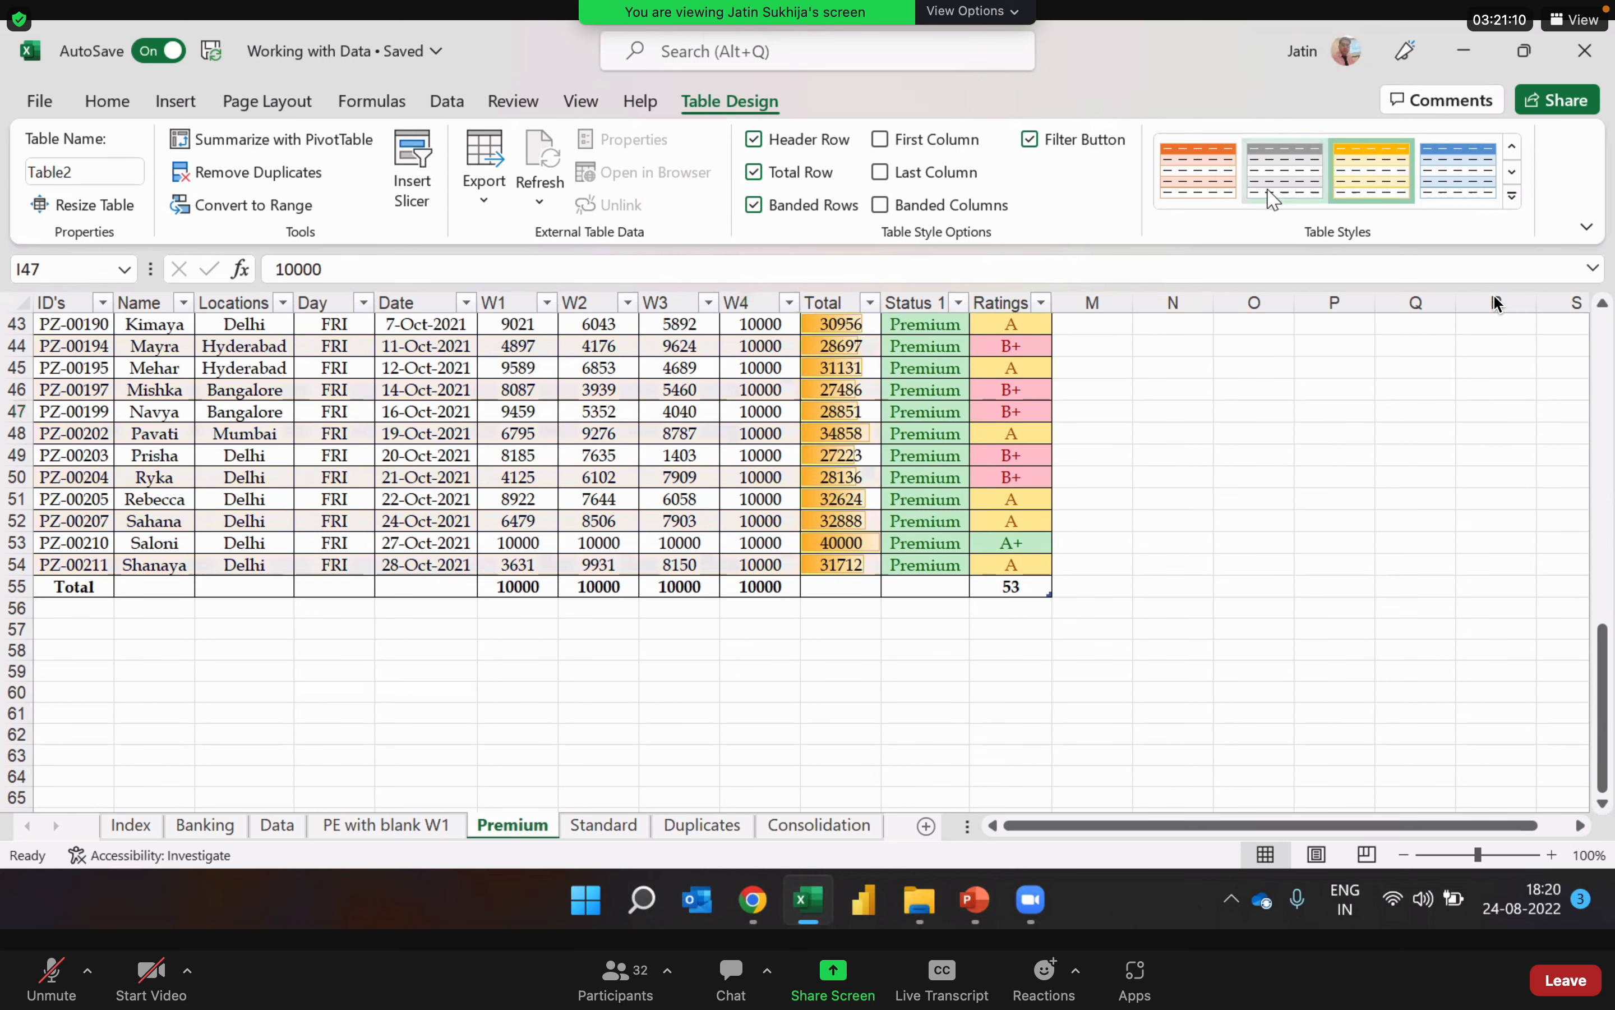
# Step: Check the W4 column upward from row 44 to its header and return to the first W1 value
pyautogui.click(743, 352)
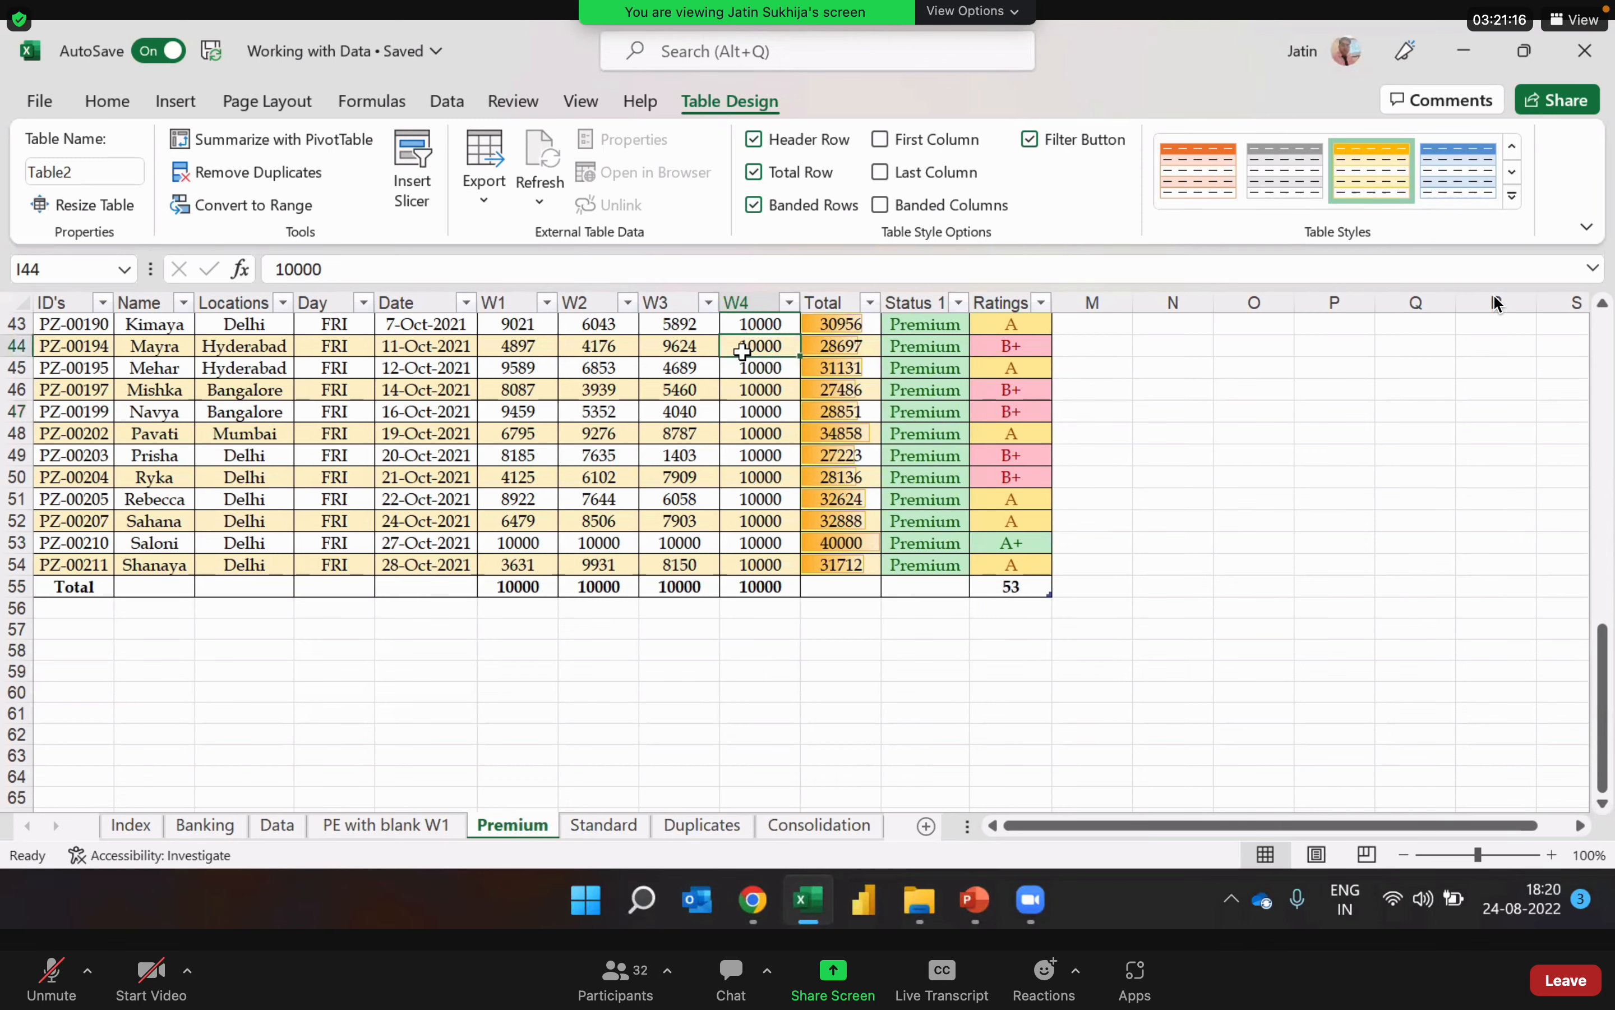
pyautogui.press('Up')
pyautogui.press('Up')
pyautogui.press('Up')
pyautogui.press('Up')
pyautogui.press('Up')
pyautogui.press('Up')
pyautogui.press('Up')
pyautogui.press('Up')
pyautogui.press('Up')
pyautogui.press('Up')
pyautogui.press('Up')
pyautogui.press('Up')
pyautogui.press('Up')
pyautogui.press('Up')
pyautogui.press('Up')
pyautogui.press('Up')
pyautogui.press('Up')
pyautogui.press('Up')
pyautogui.press('Up')
pyautogui.press('Up')
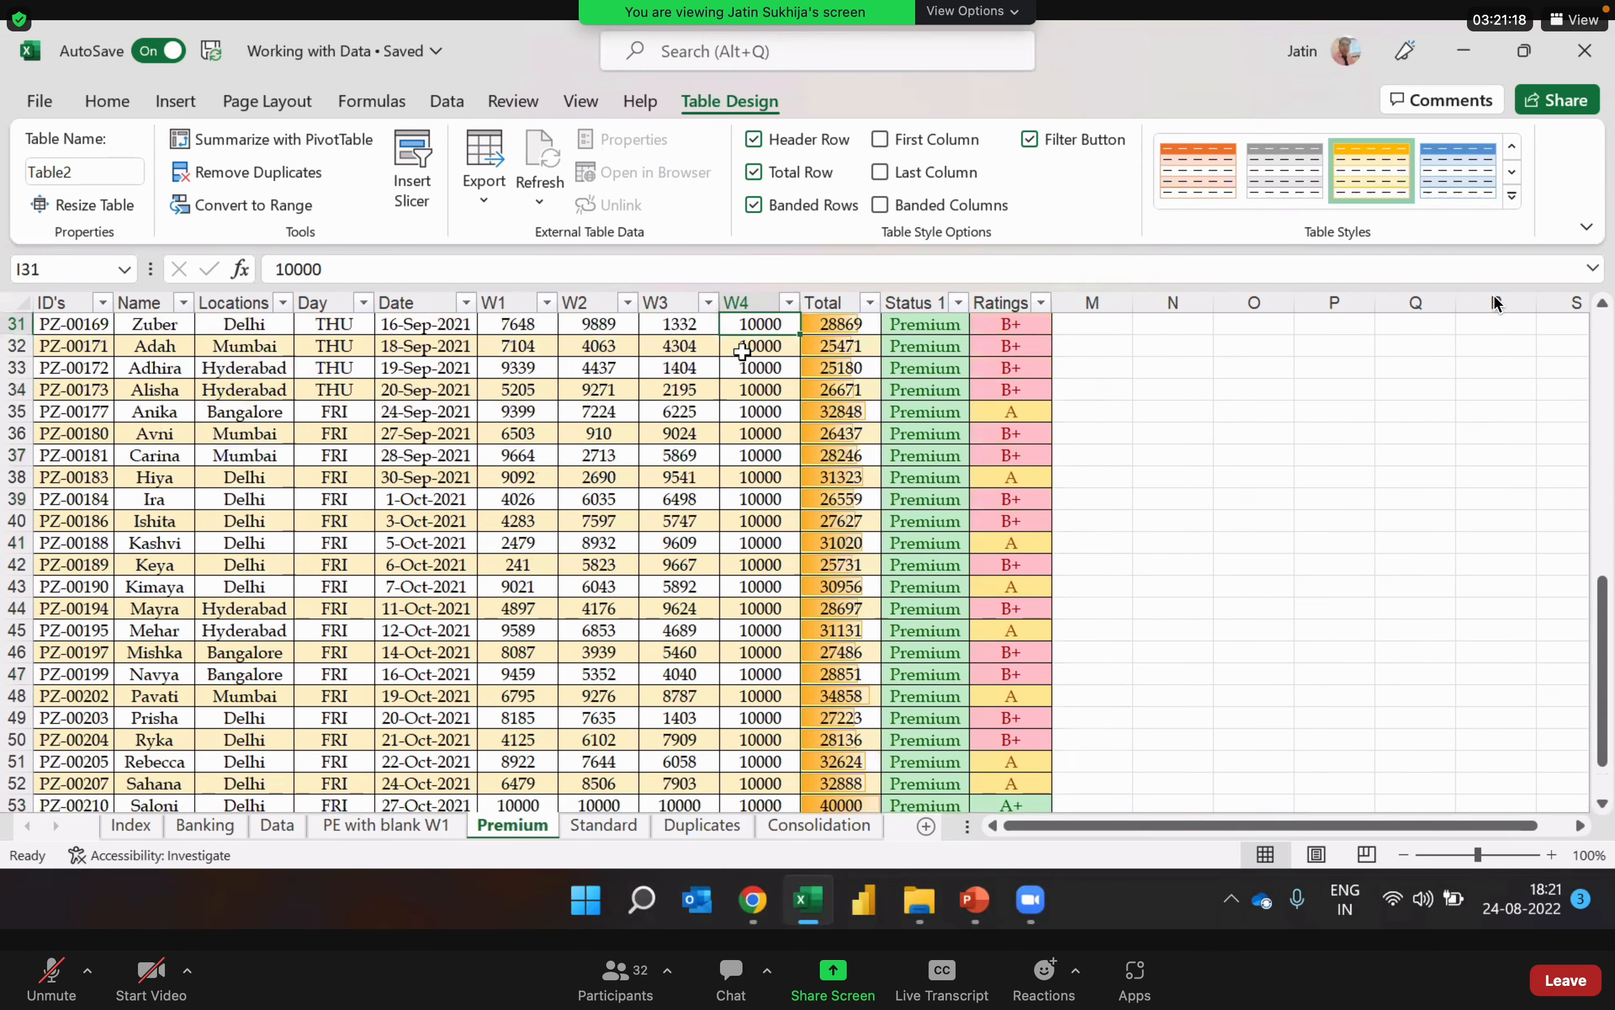
pyautogui.press('Up')
pyautogui.press('Up')
pyautogui.press('Up')
pyautogui.press('Up')
pyautogui.press('Up')
pyautogui.press('Up')
pyautogui.press('Up')
pyautogui.press('Up')
pyautogui.press('Up')
pyautogui.press('Up')
pyautogui.press('Up')
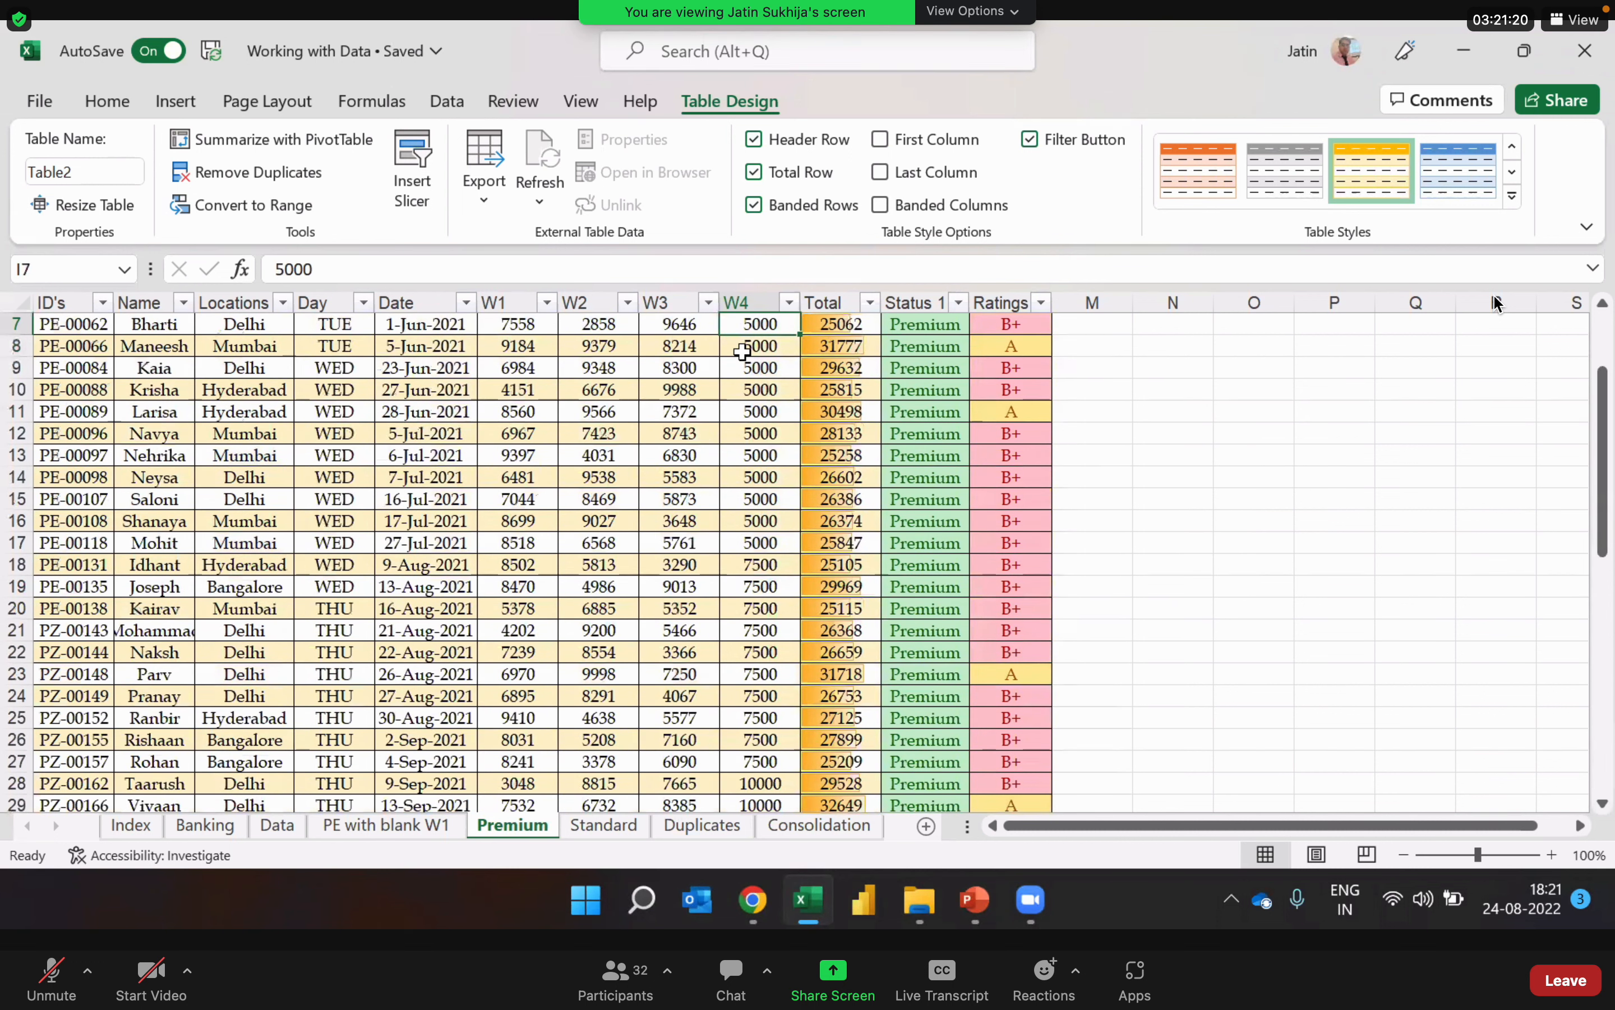
pyautogui.press('Up')
pyautogui.press('Up')
pyautogui.press('Up')
pyautogui.press('Up')
pyautogui.press('Up')
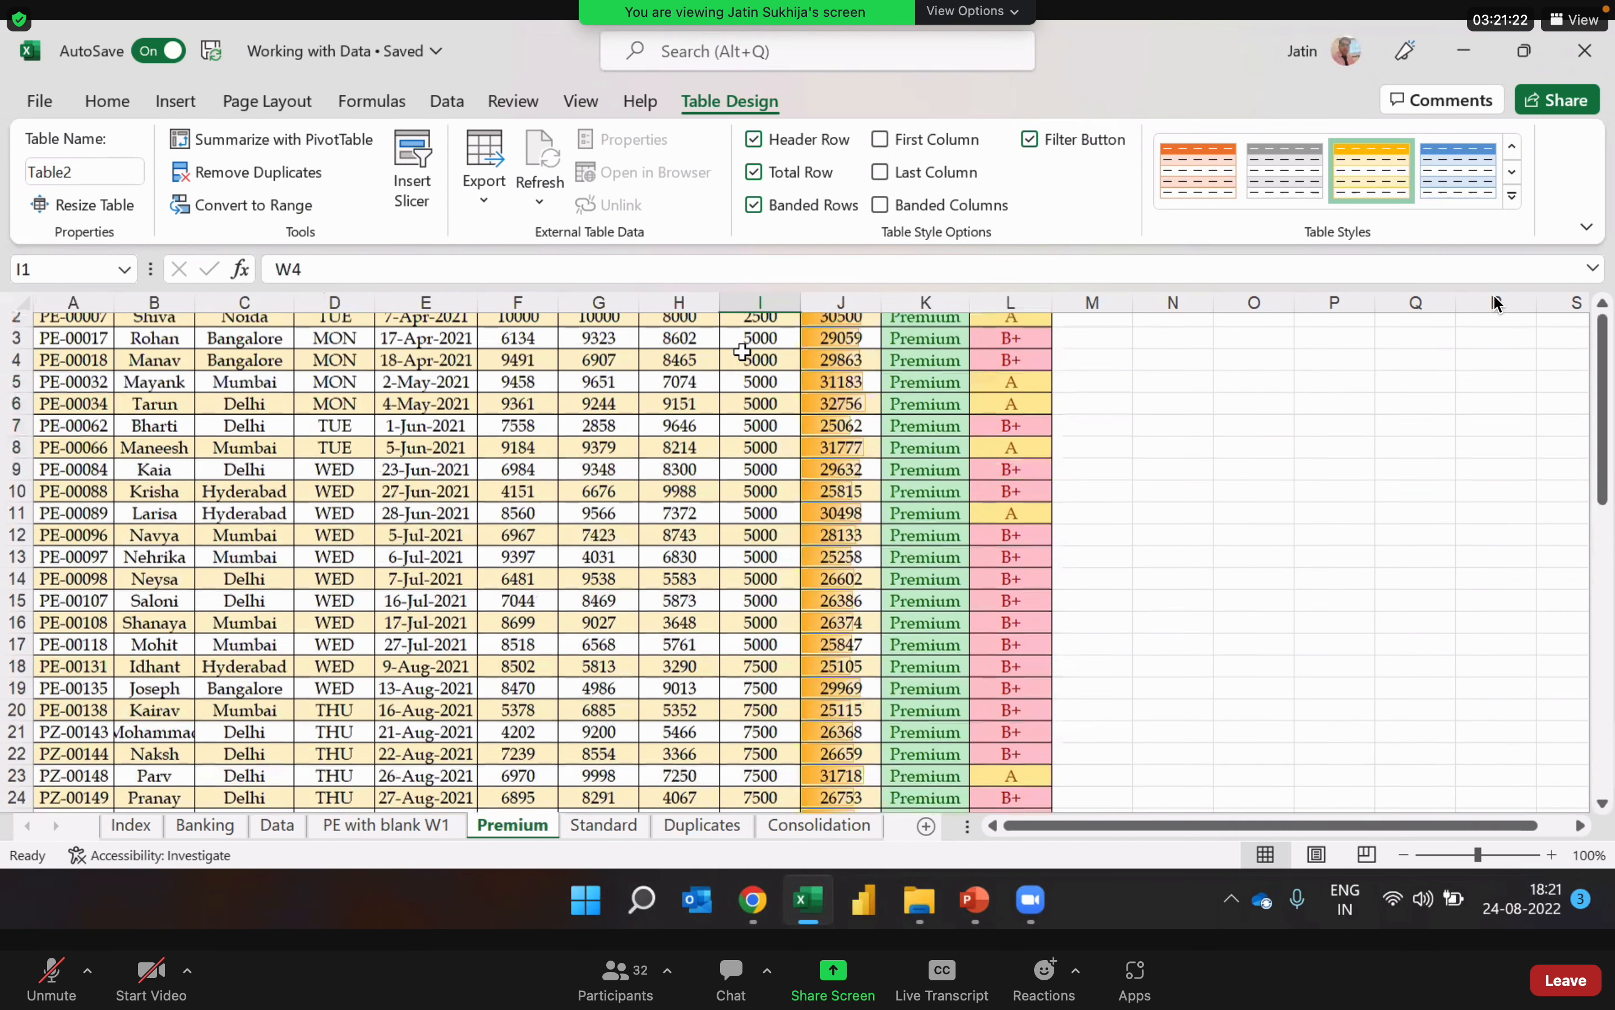
pyautogui.press('Left')
pyautogui.press('Left')
pyautogui.press('Left')
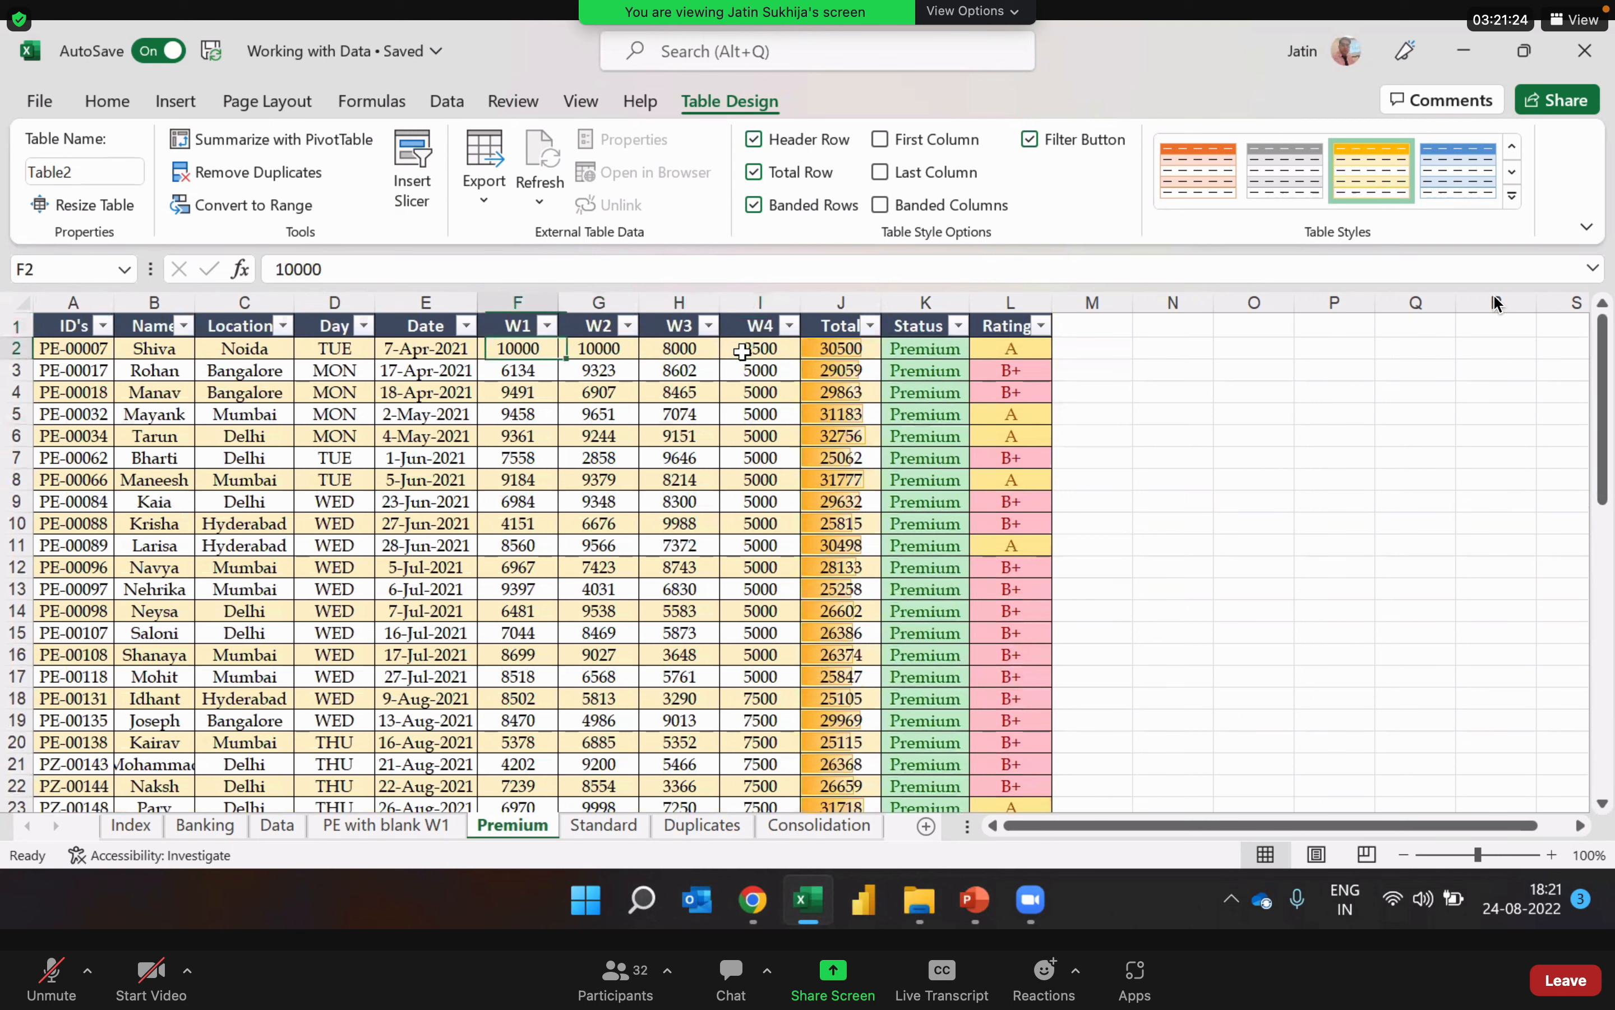
# Step: Insert slicers for the Locations and Ratings fields of the Premium table
pyautogui.click(422, 195)
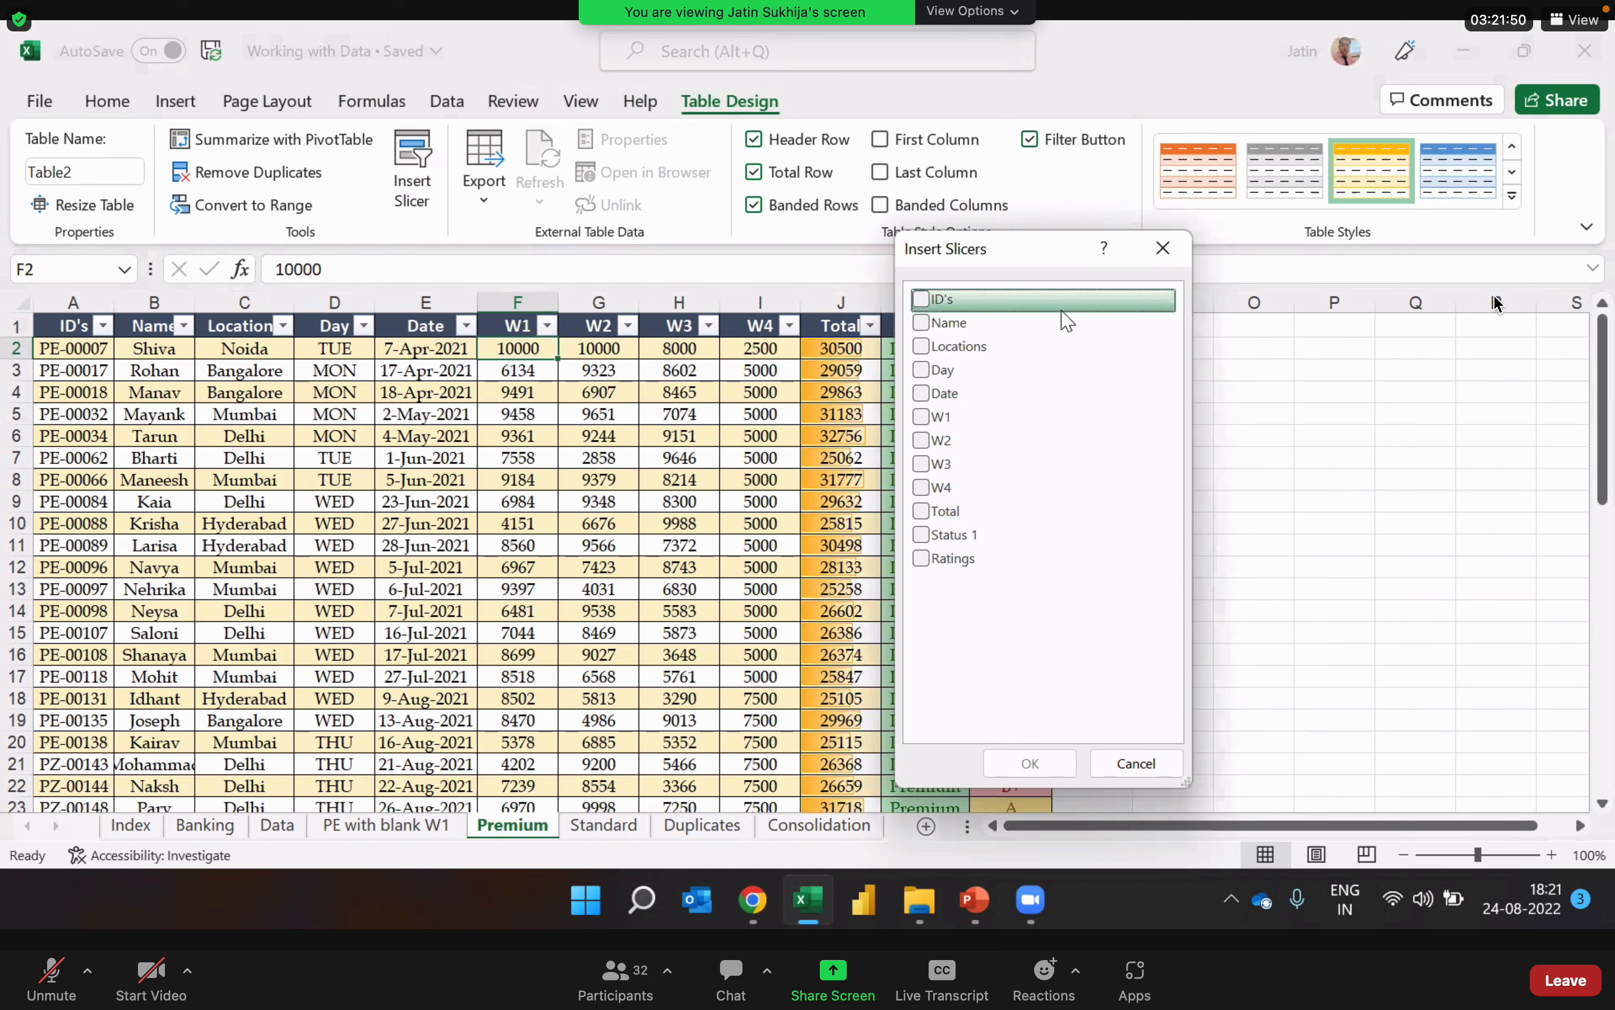
pyautogui.click(921, 346)
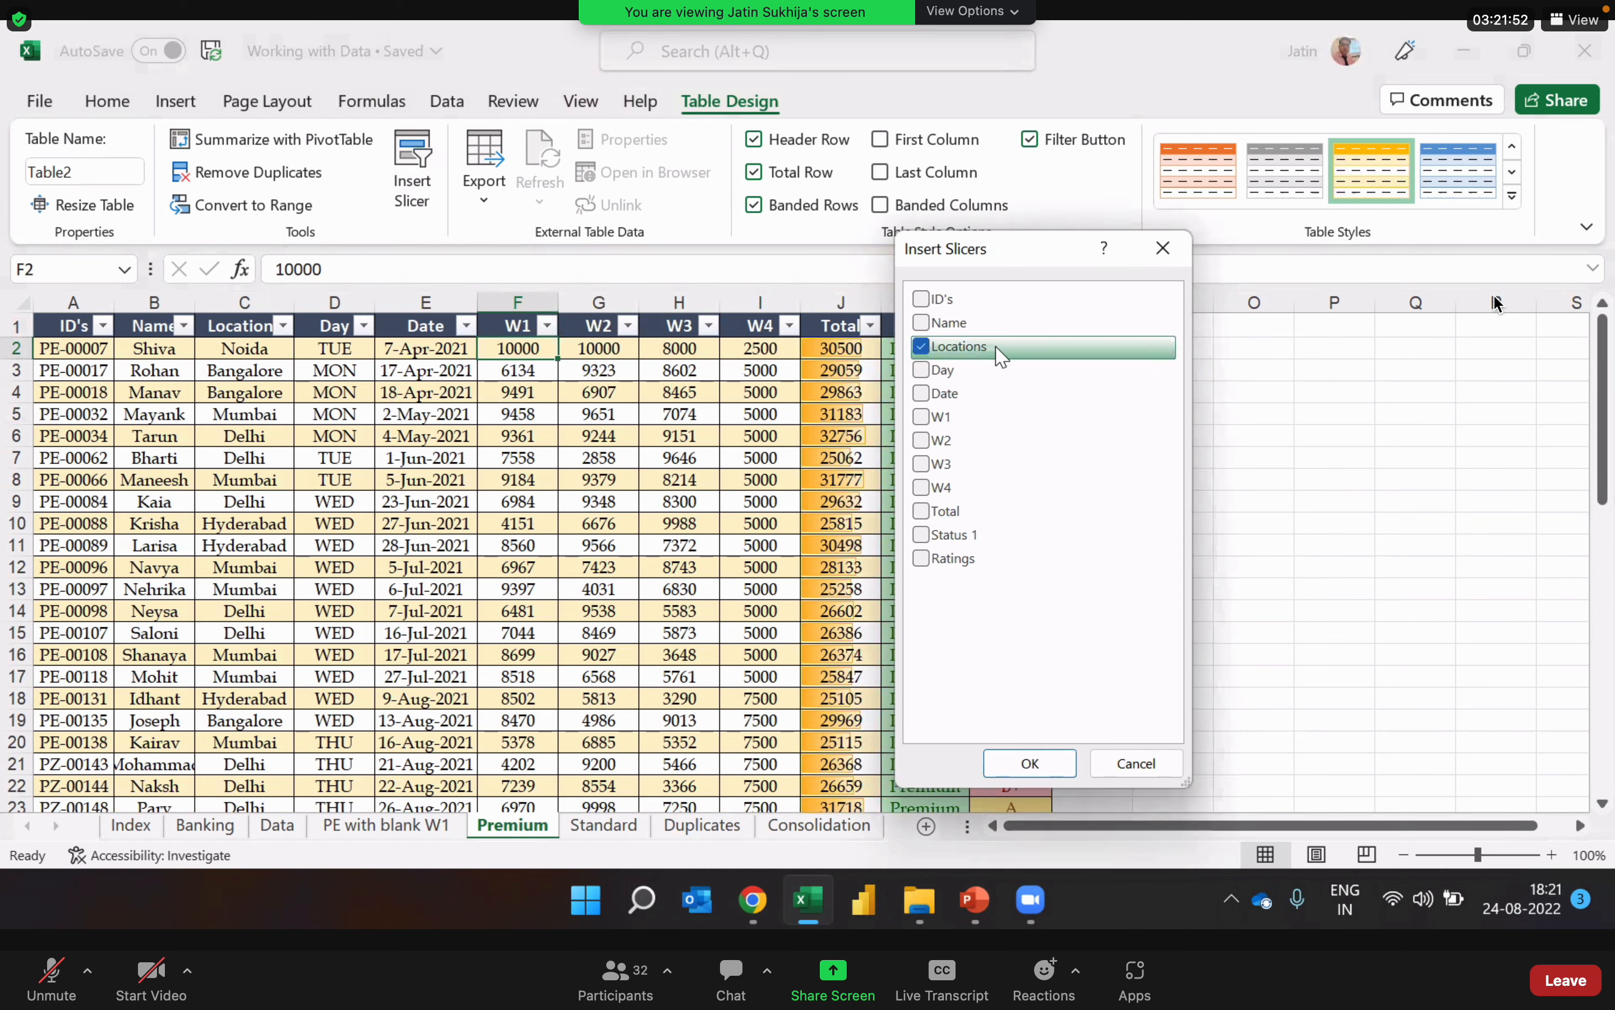
pyautogui.click(922, 558)
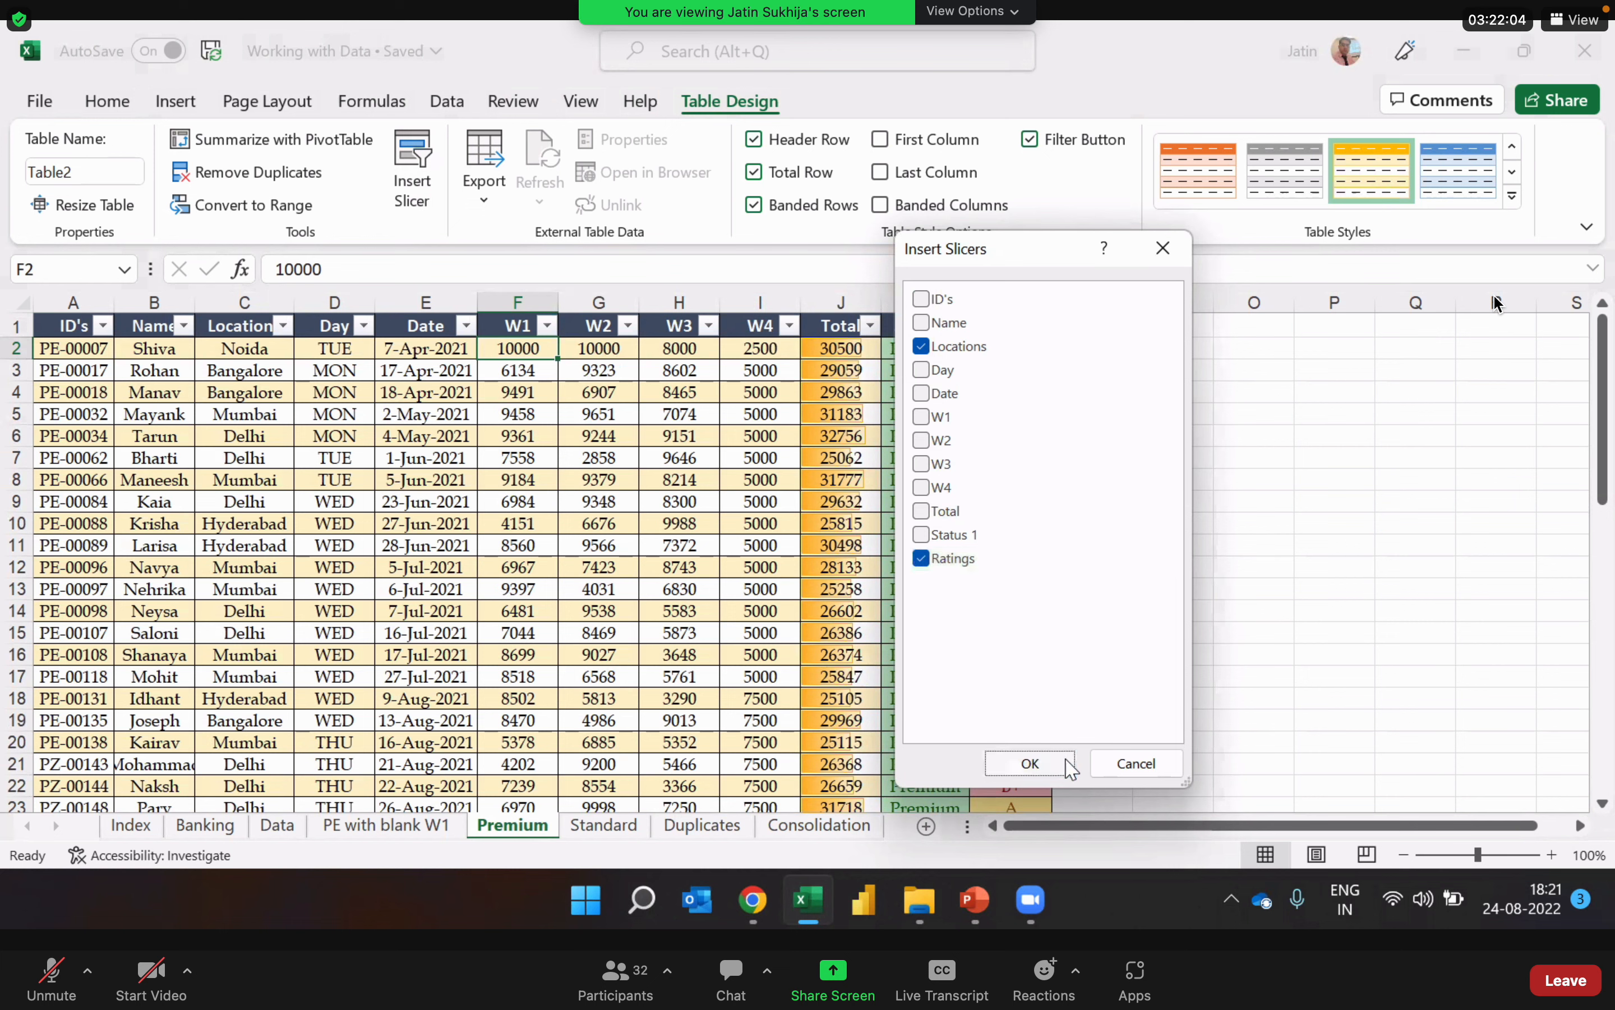
pyautogui.click(1032, 763)
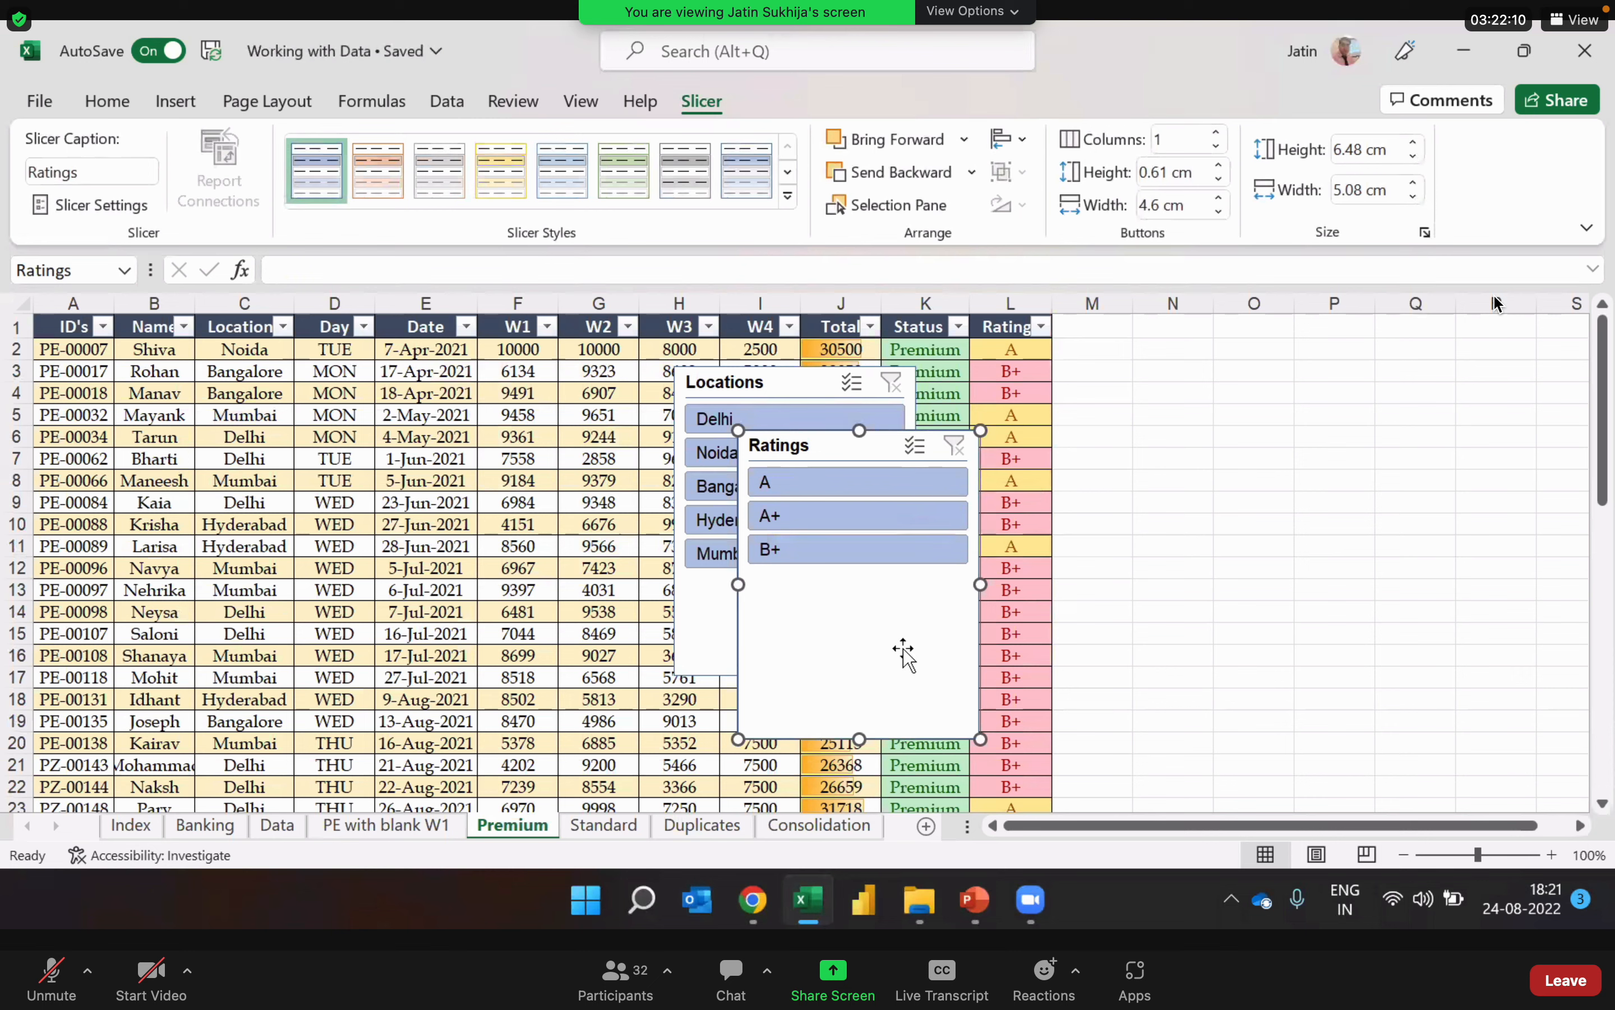
# Step: Place the Locations and Ratings slicers side by side in the empty columns beyond the Ratings column, and reselect a table cell
pyautogui.moveTo(882, 631); pyautogui.dragTo(1492, 519)
pyautogui.moveTo(837, 637); pyautogui.dragTo(1240, 588)
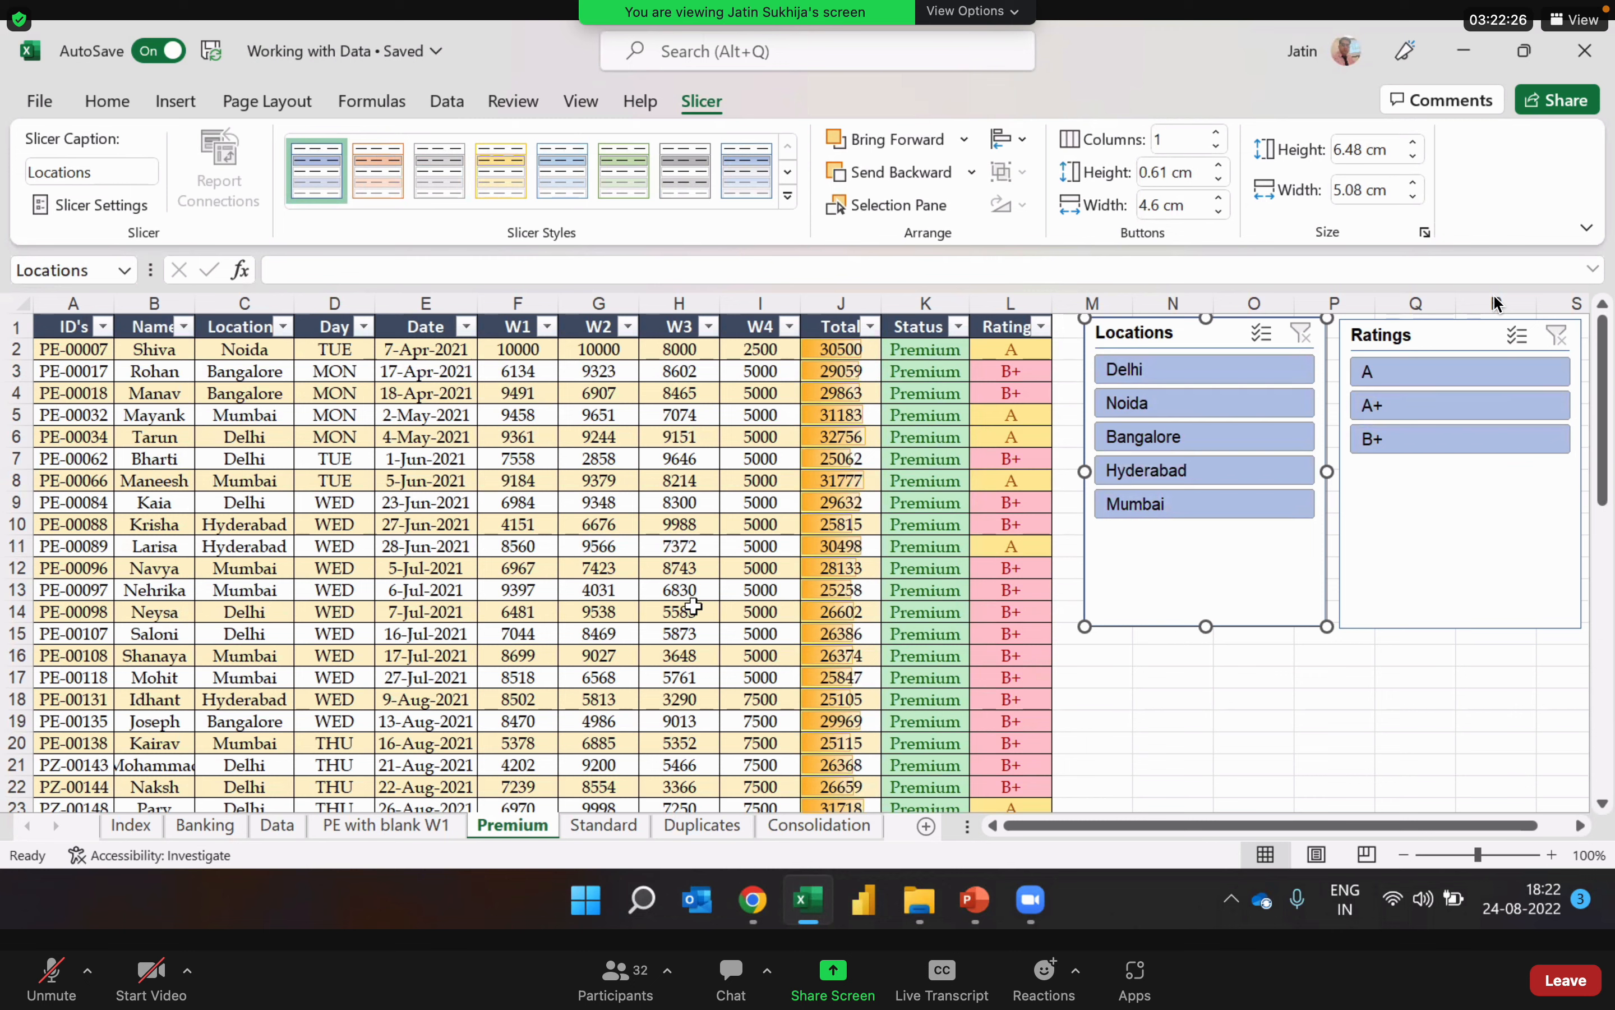
pyautogui.click(570, 456)
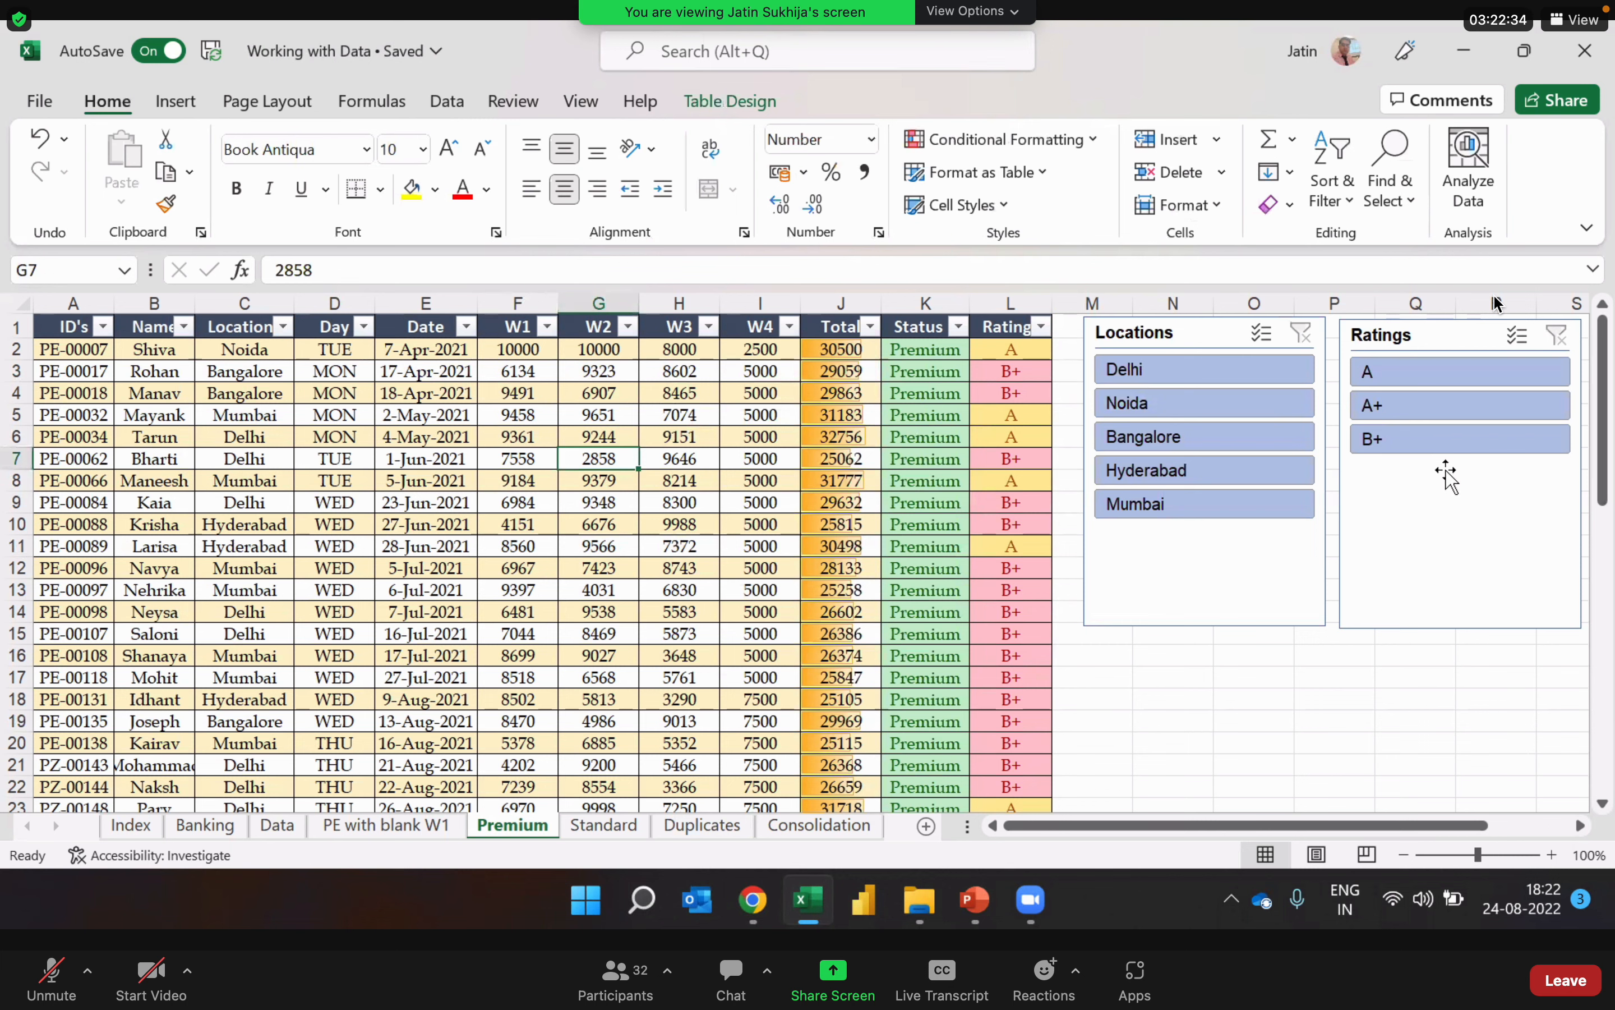
pyautogui.click(689, 554)
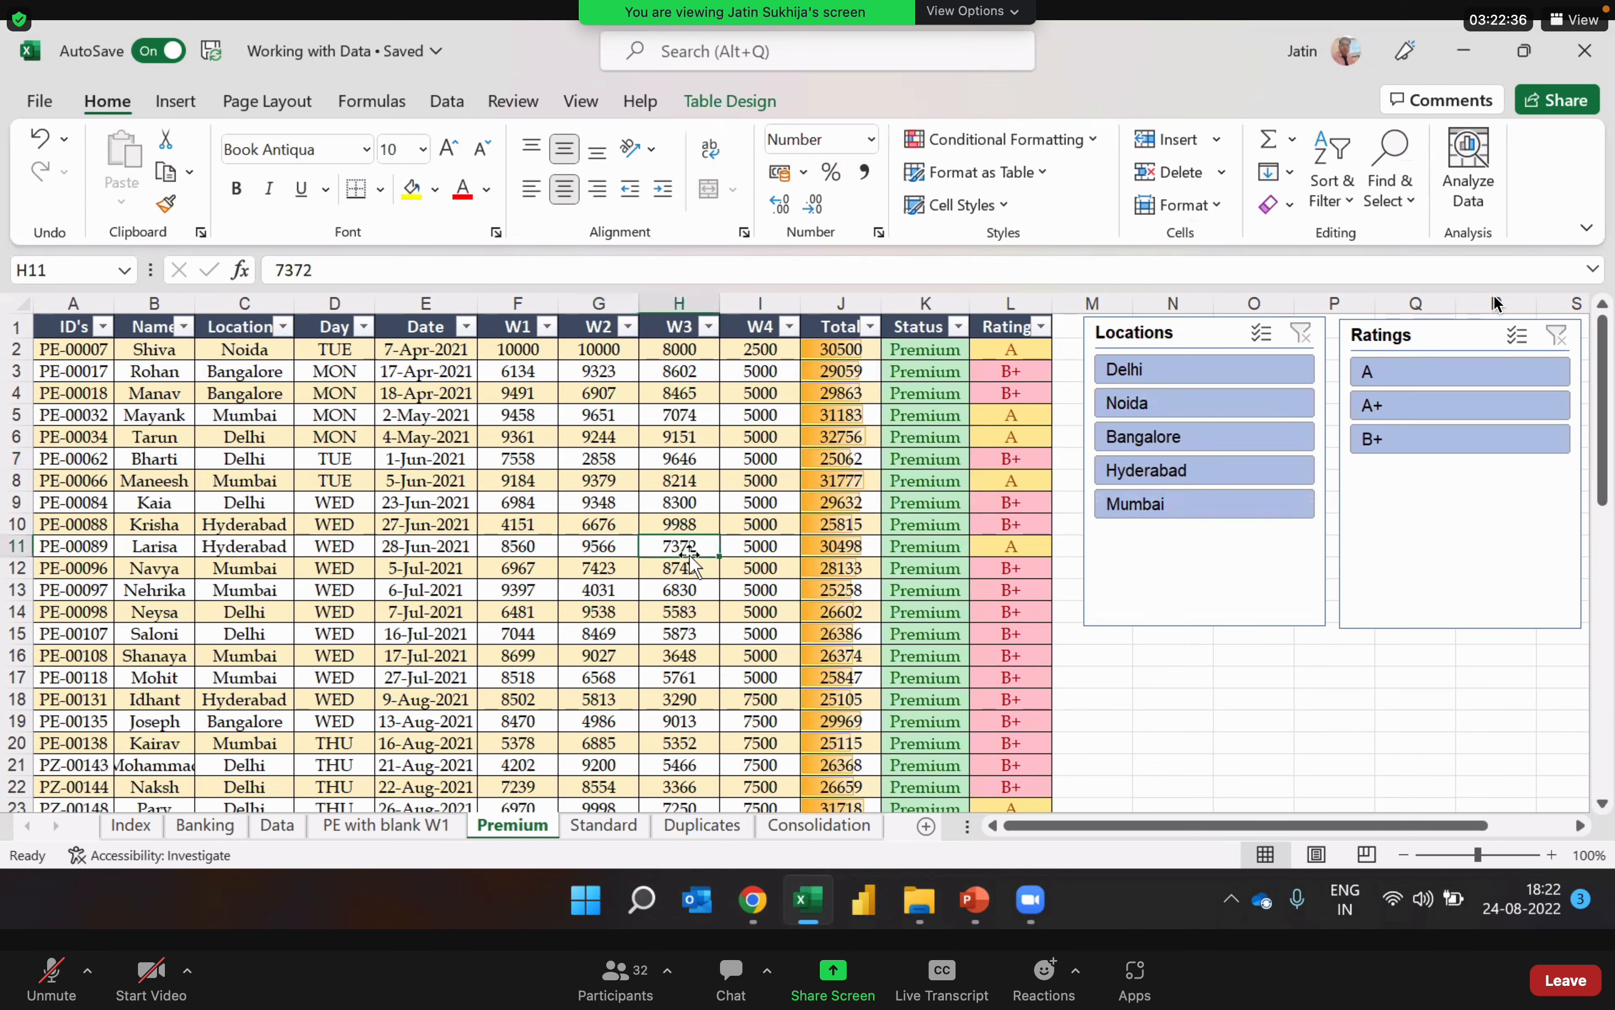
# Step: Filter the table to Delhi with the Locations slicer and check the matching filter list of the Locations column
pyautogui.click(1180, 372)
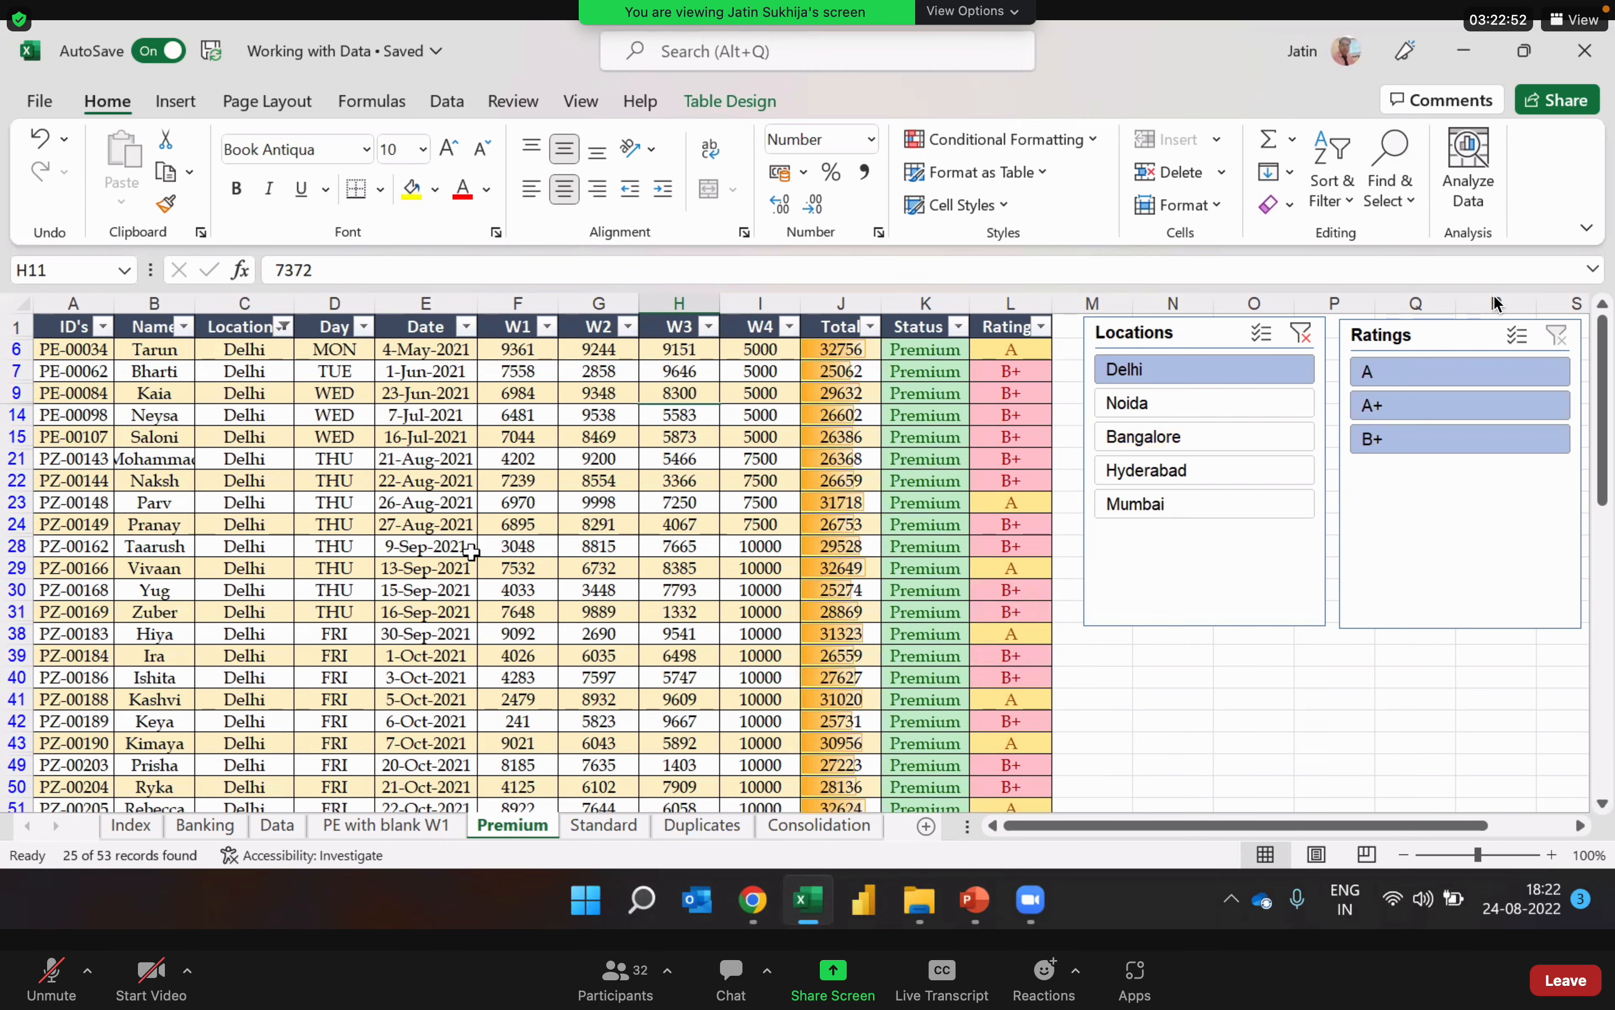
pyautogui.click(285, 327)
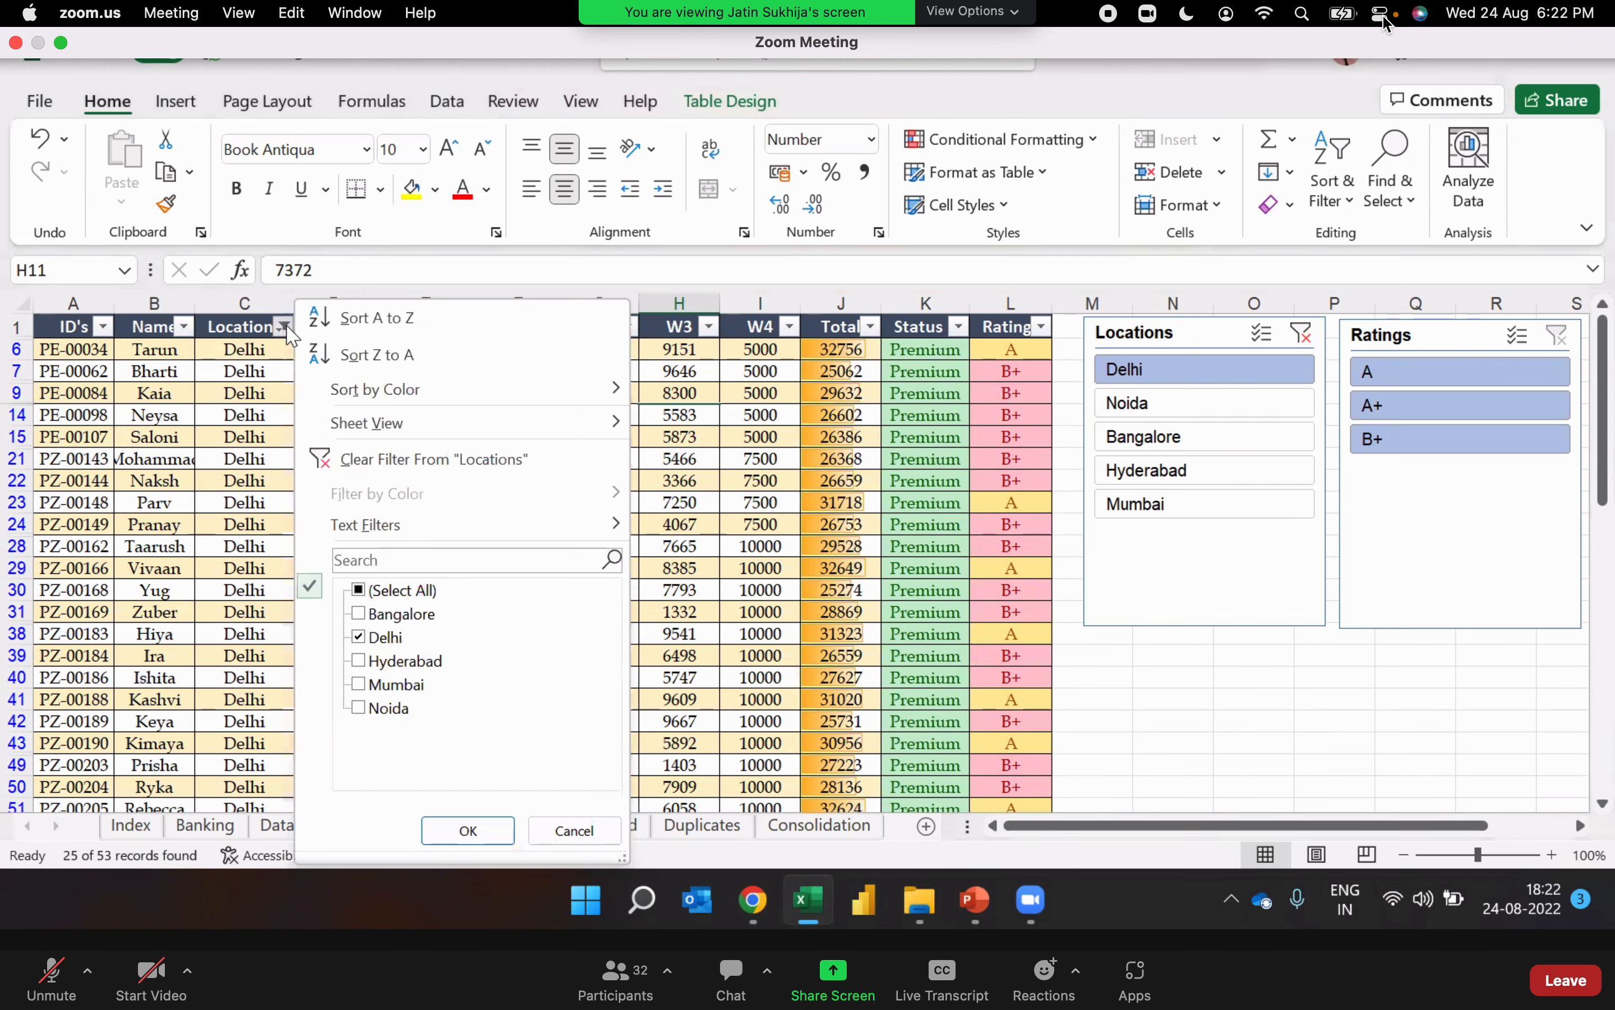
pyautogui.click(285, 327)
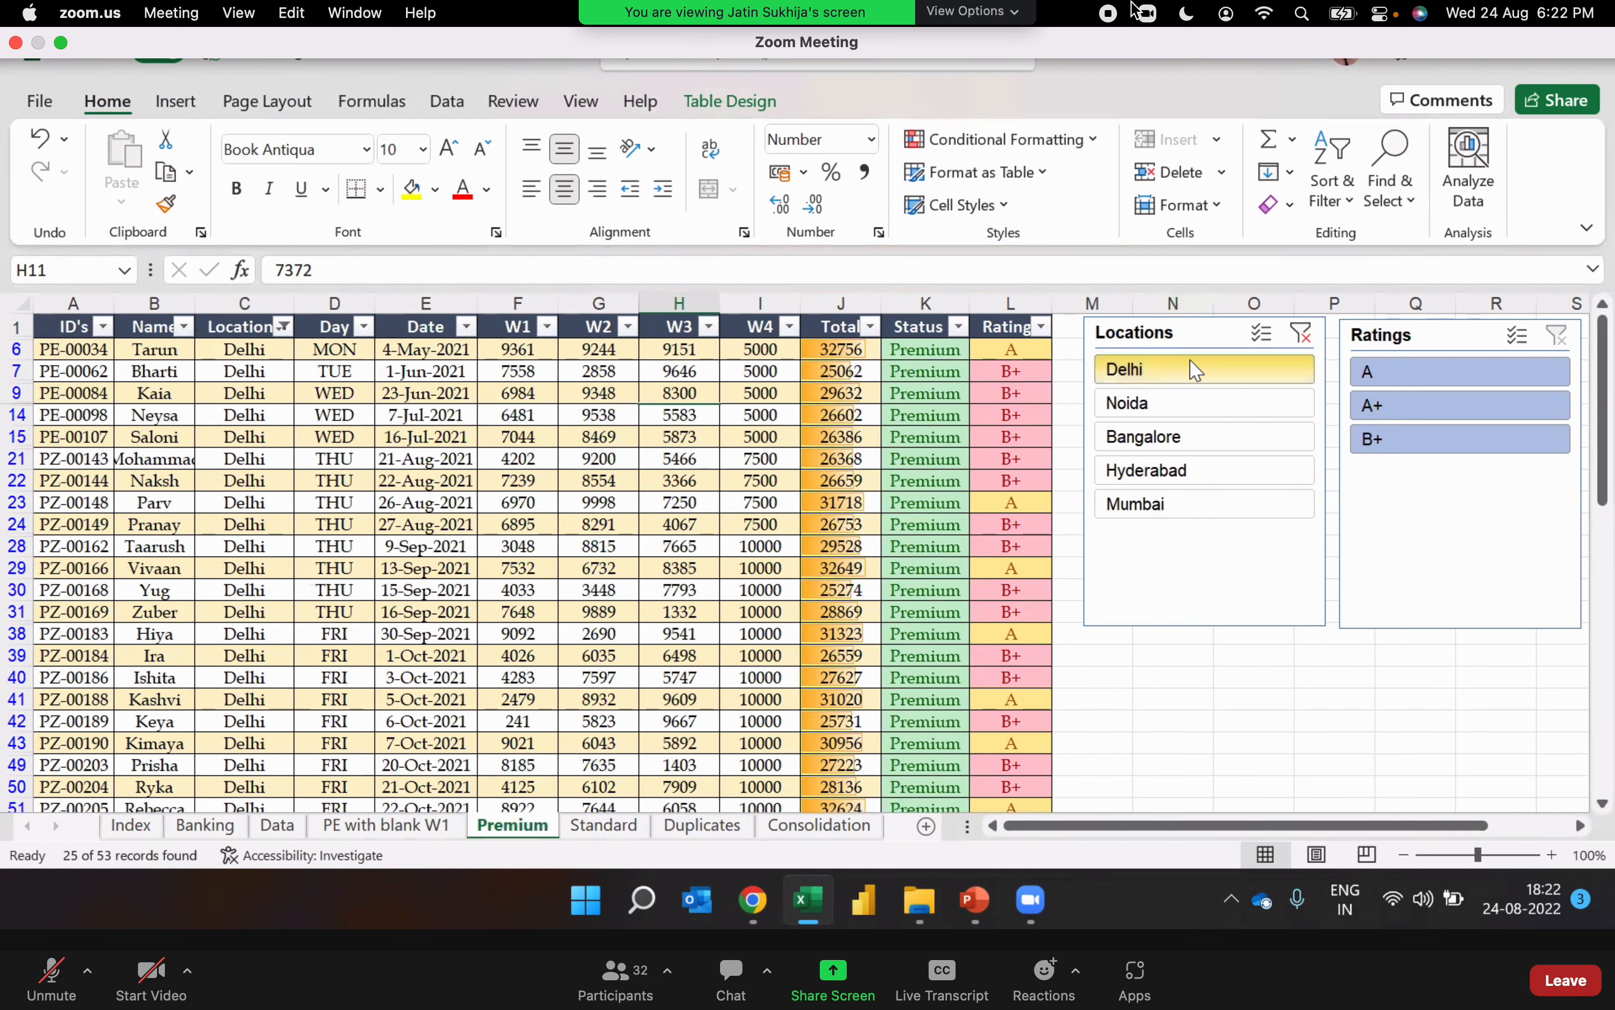
# Step: Switch the Locations slicer to Noida
pyautogui.click(1187, 404)
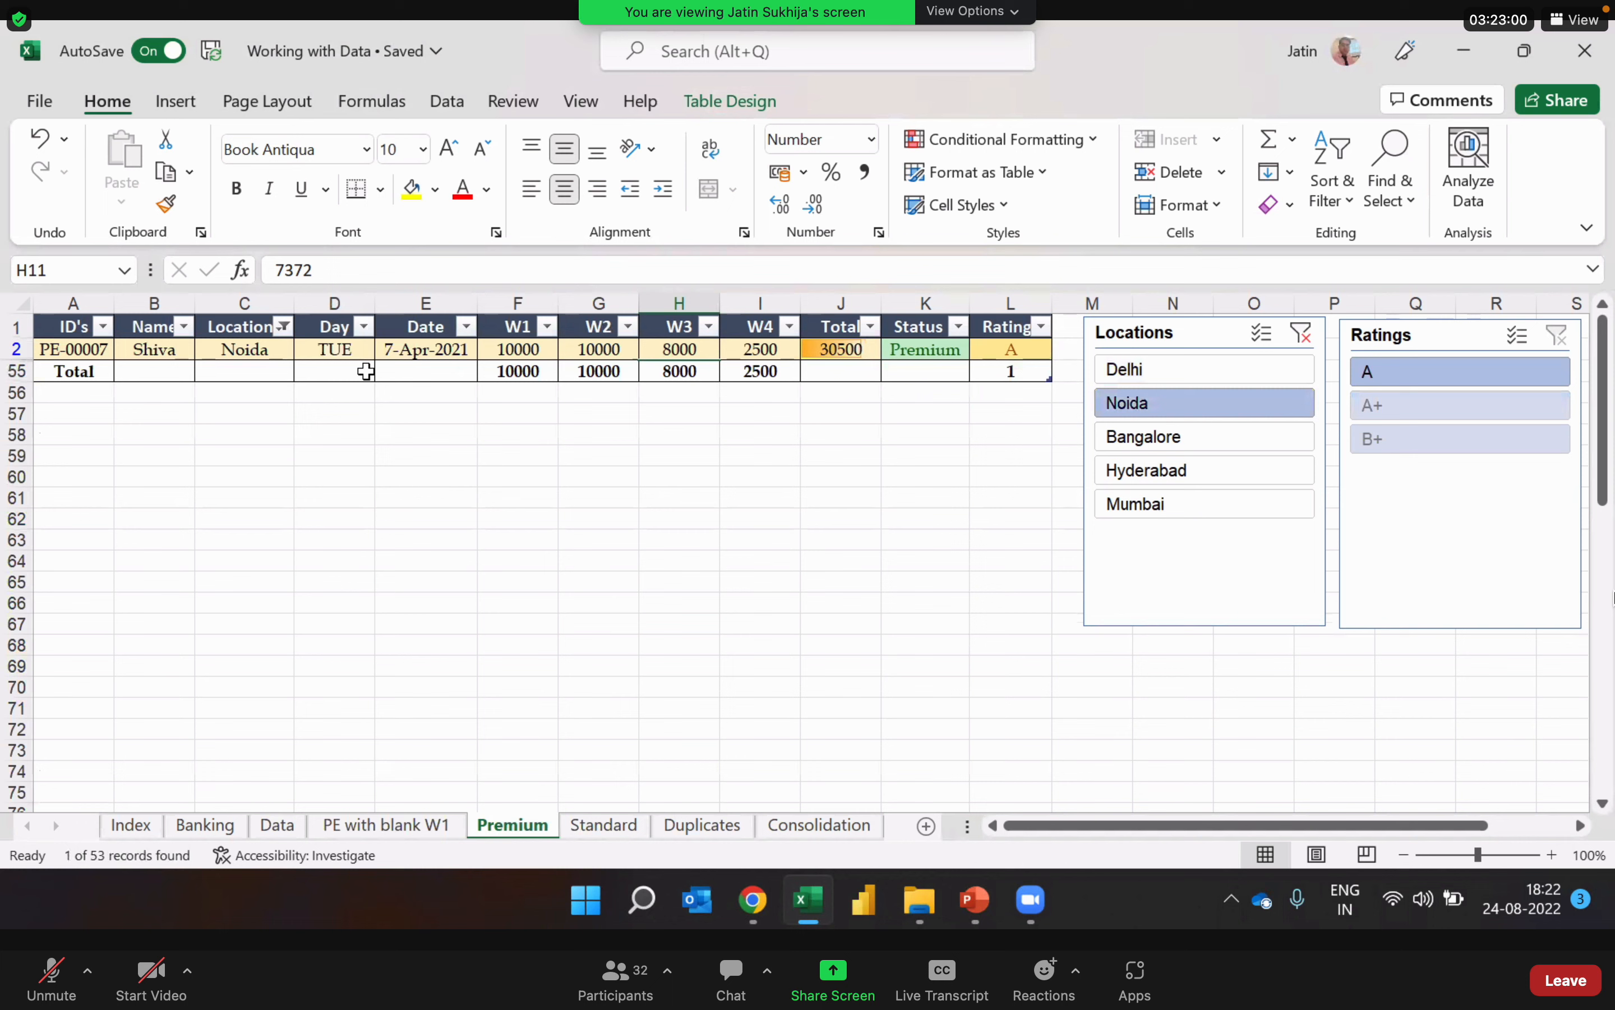
pyautogui.click(1344, 15)
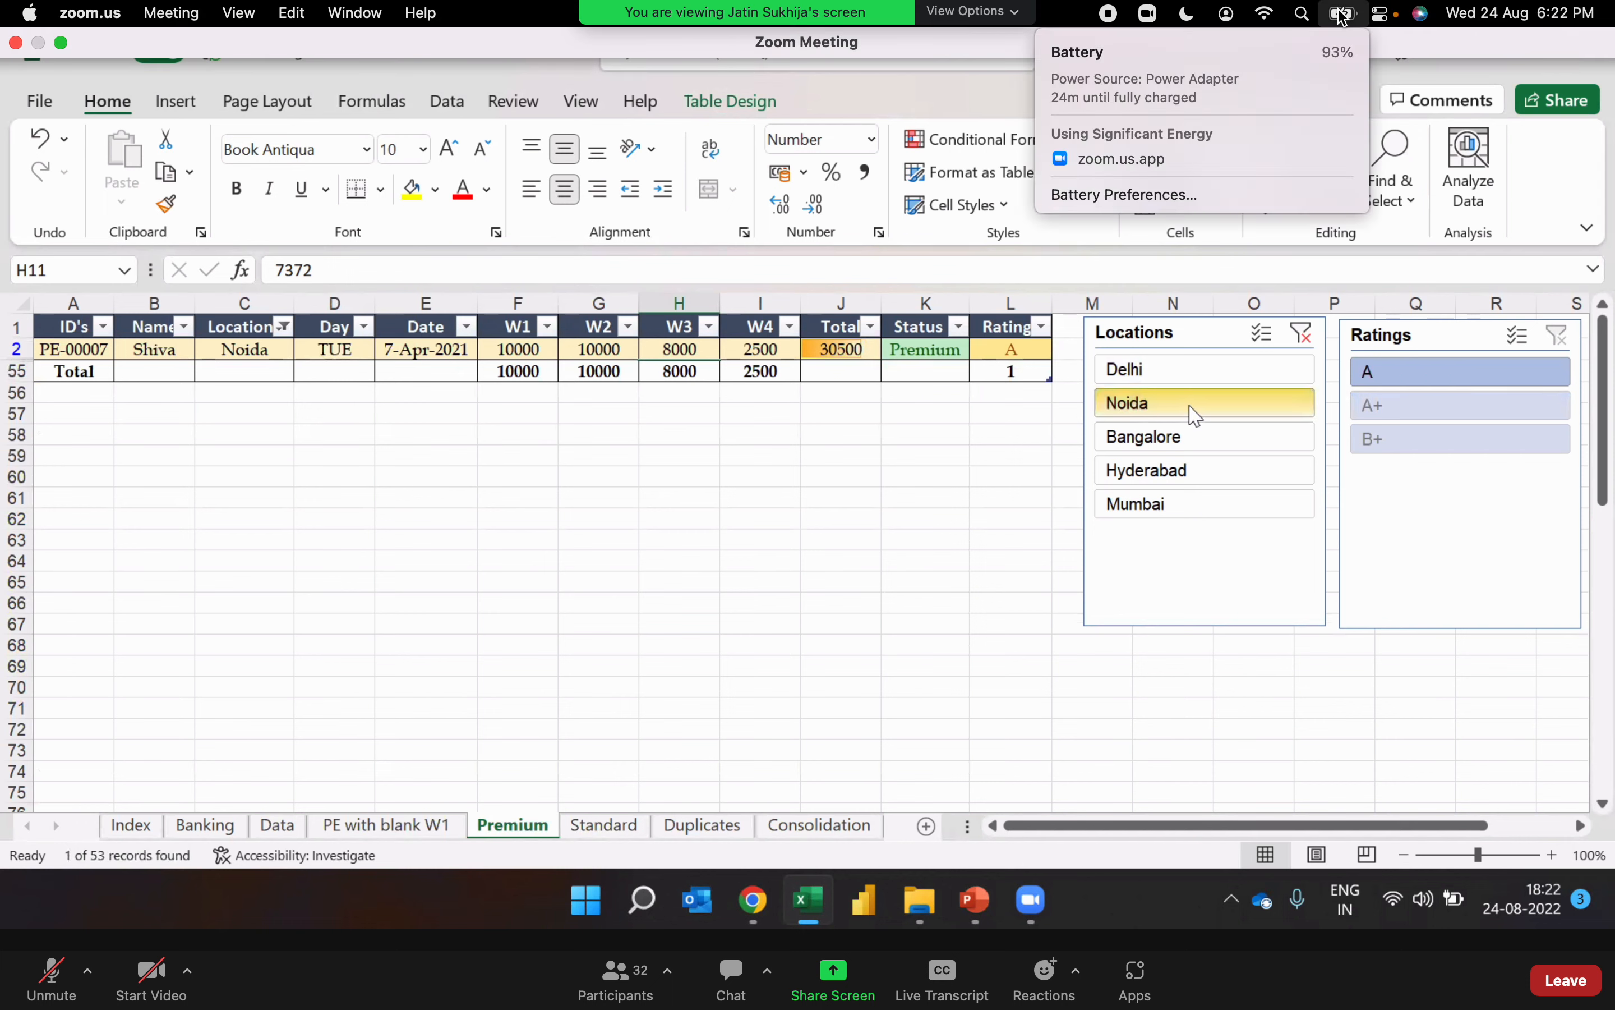
pyautogui.click(1553, 200)
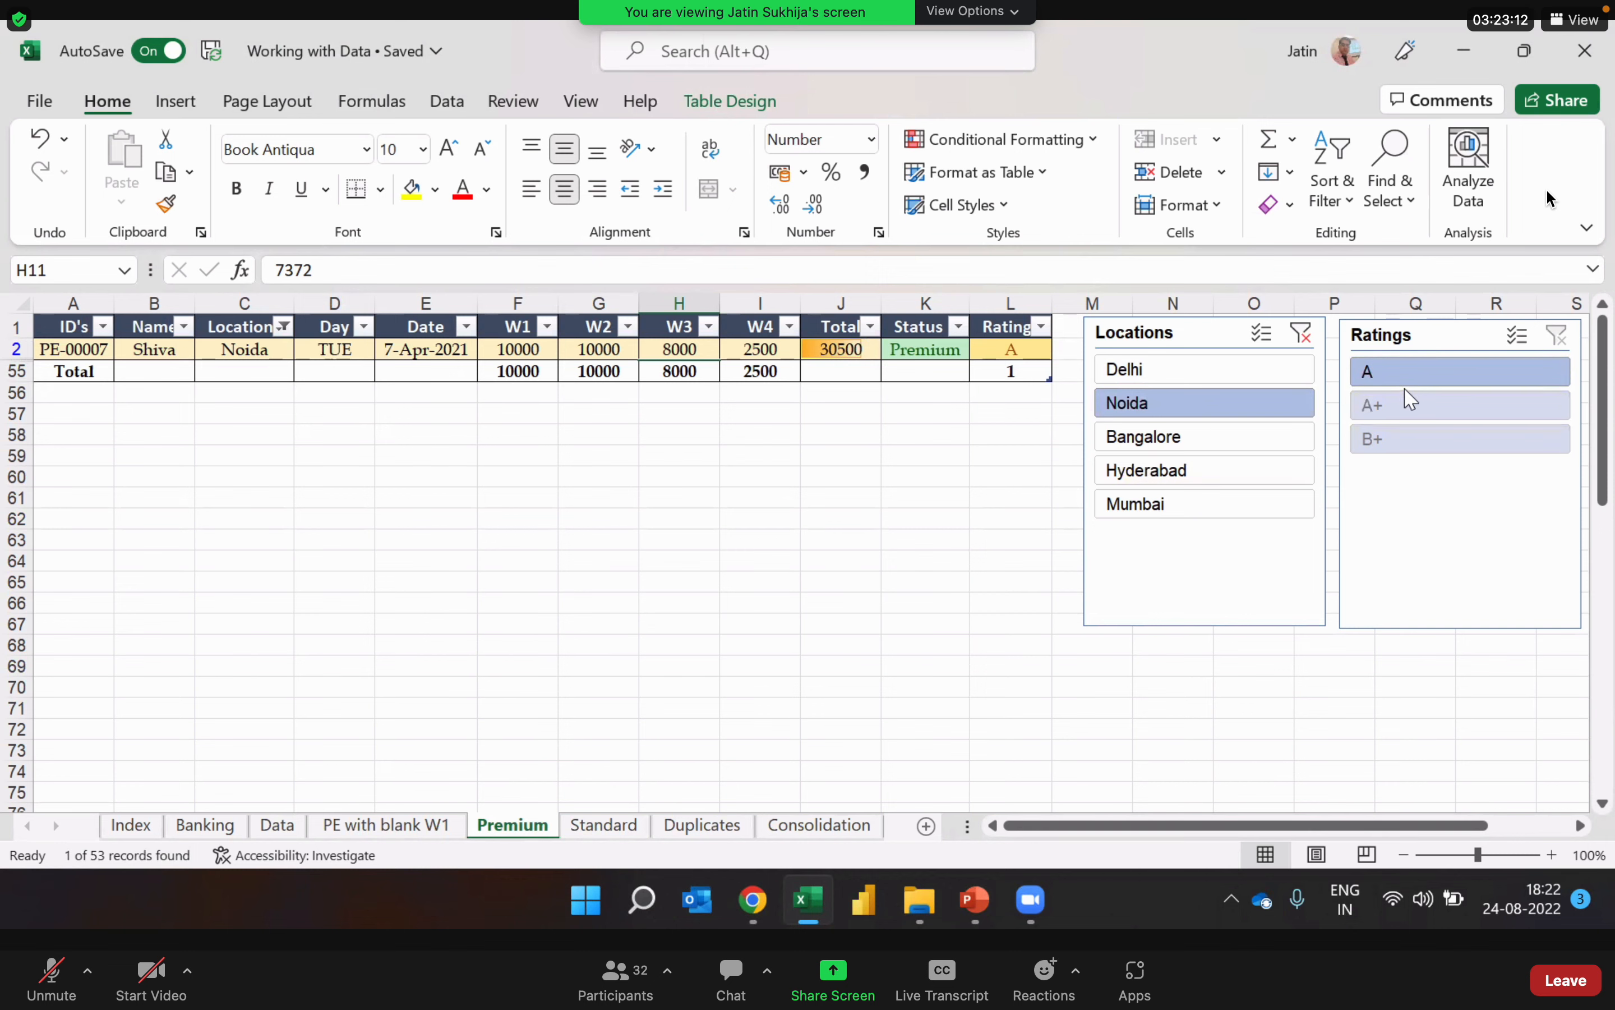
# Step: Filter the table to Bangalore with the Locations slicer and check the listed locations and ratings
pyautogui.click(1138, 437)
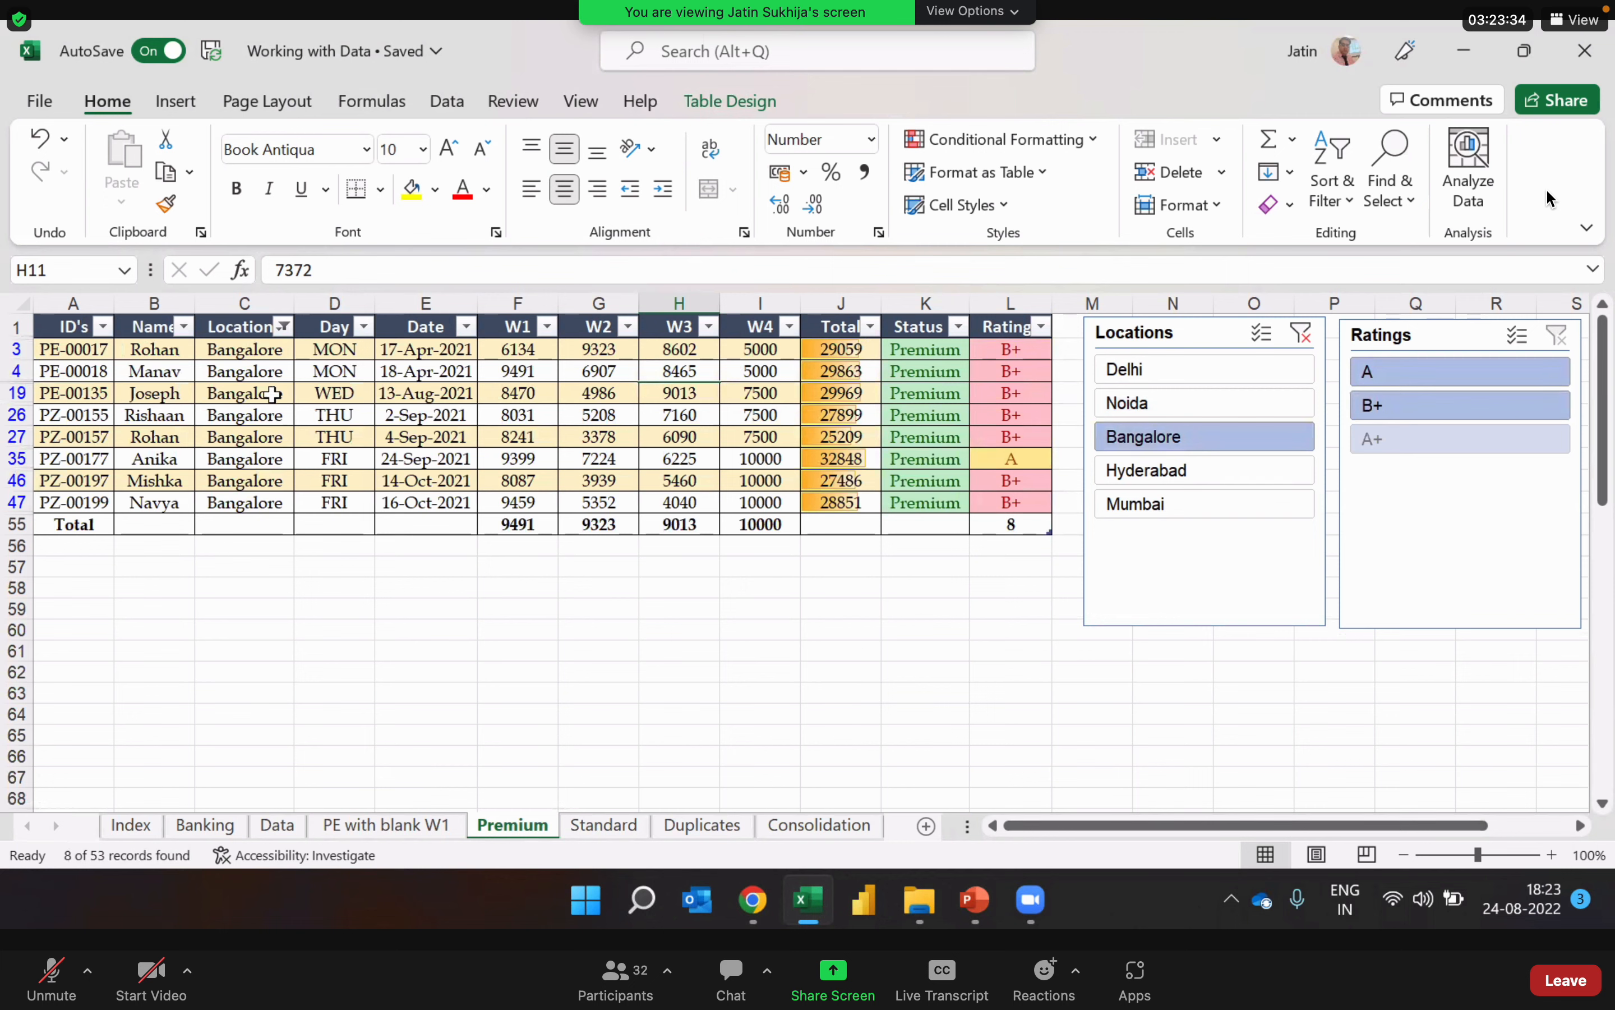
pyautogui.click(271, 399)
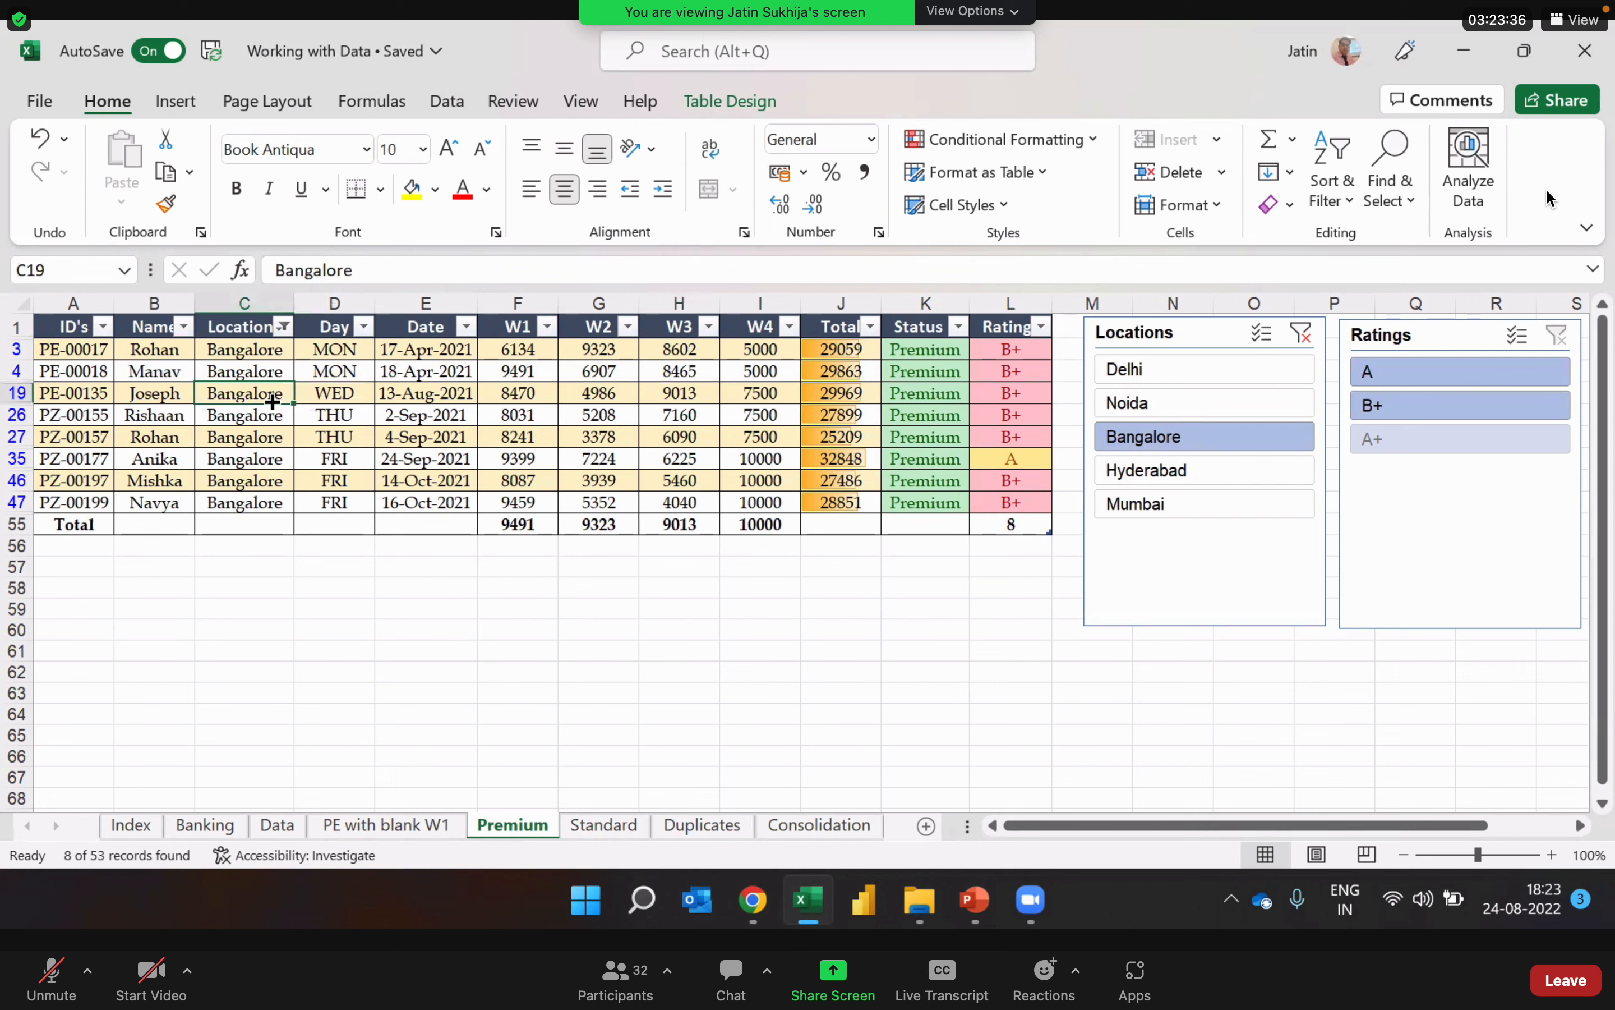
pyautogui.click(1015, 353)
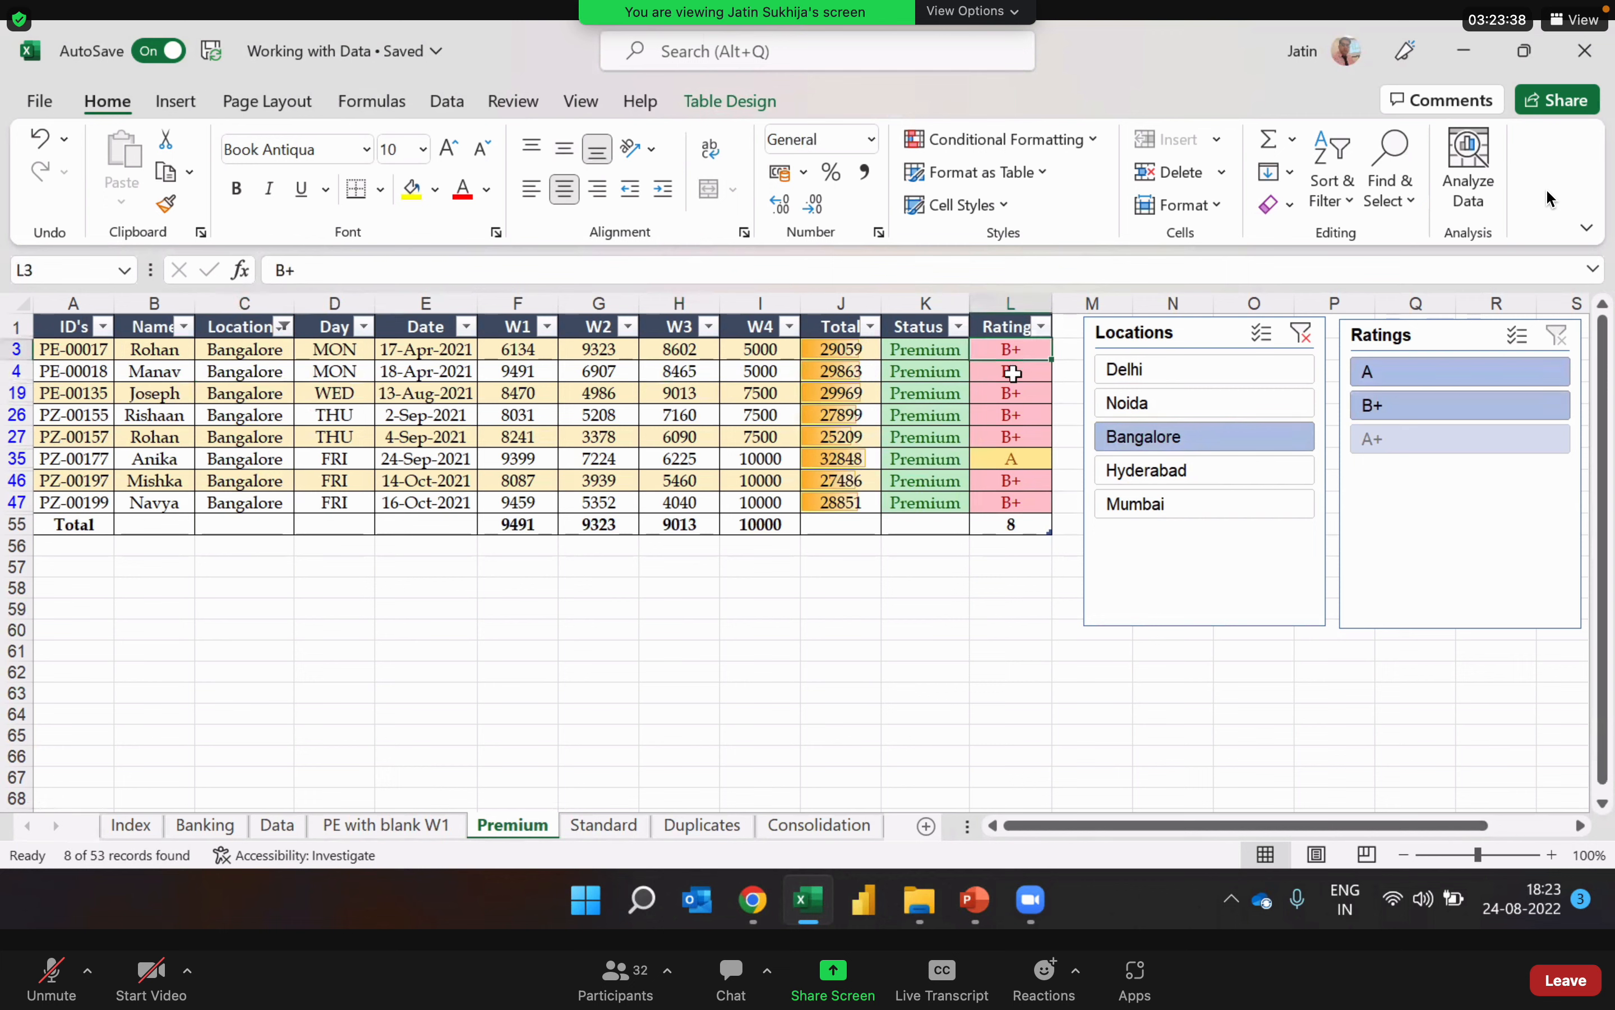
pyautogui.moveTo(1011, 374); pyautogui.dragTo(1009, 438)
pyautogui.click(1009, 440)
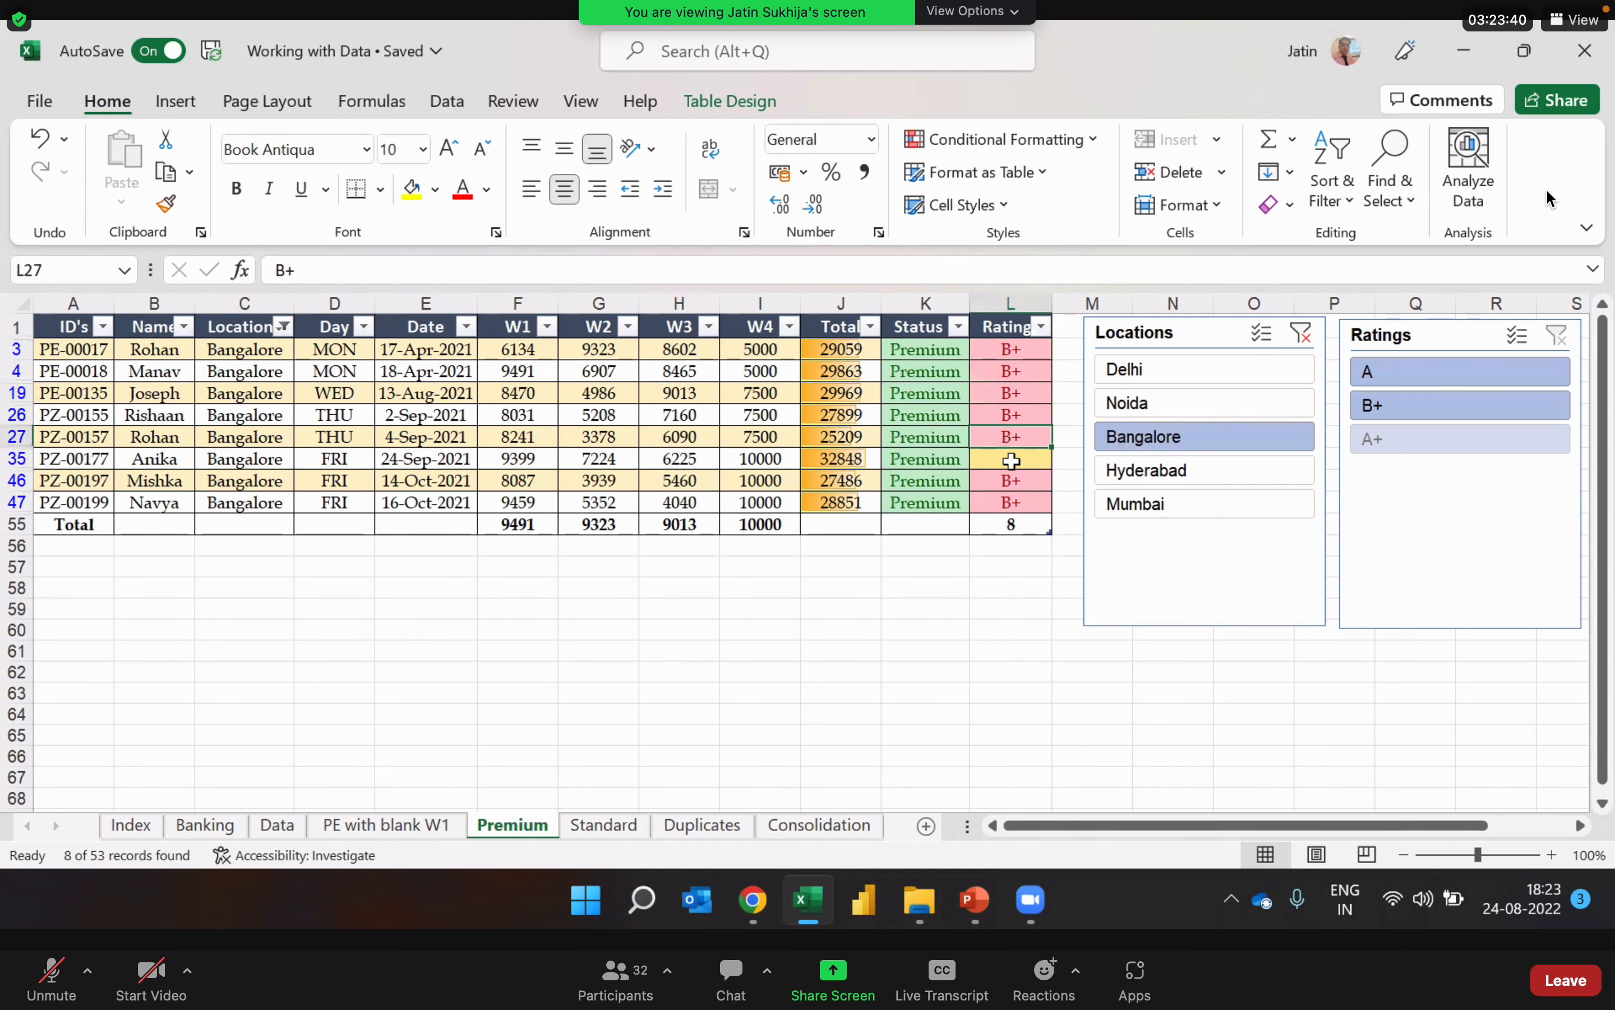
pyautogui.click(1011, 459)
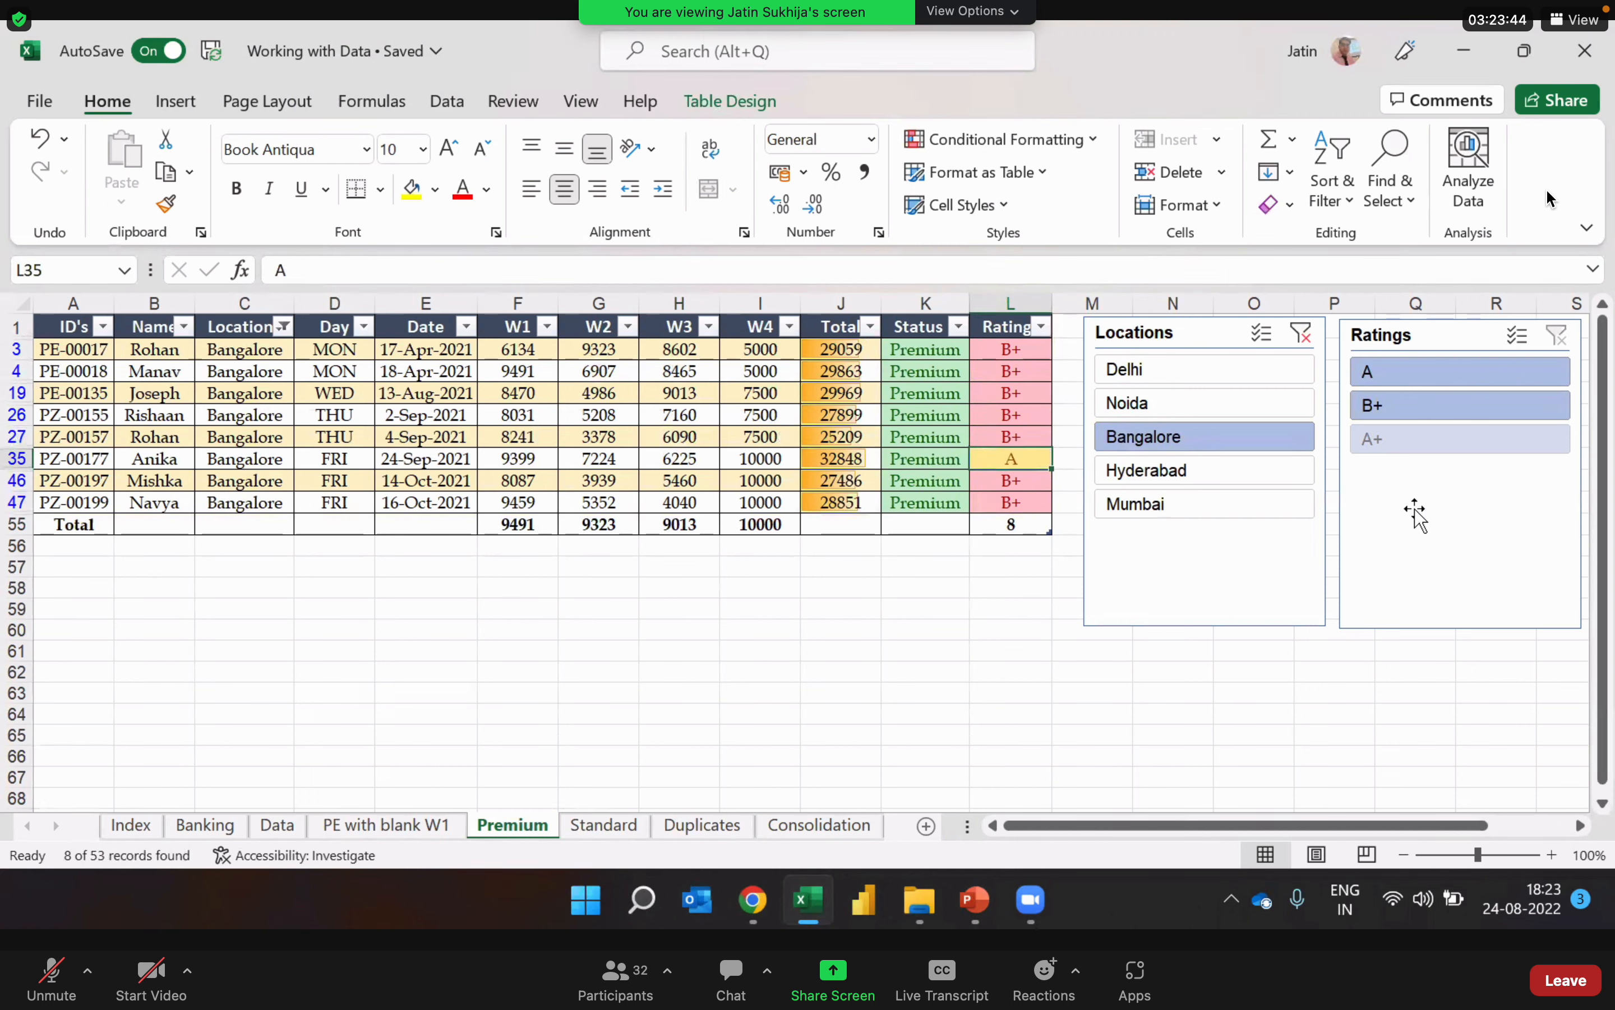
# Step: Filter the table by Hyderabad and Mumbai in turn, and clear the Locations slicer's filter
pyautogui.click(1230, 473)
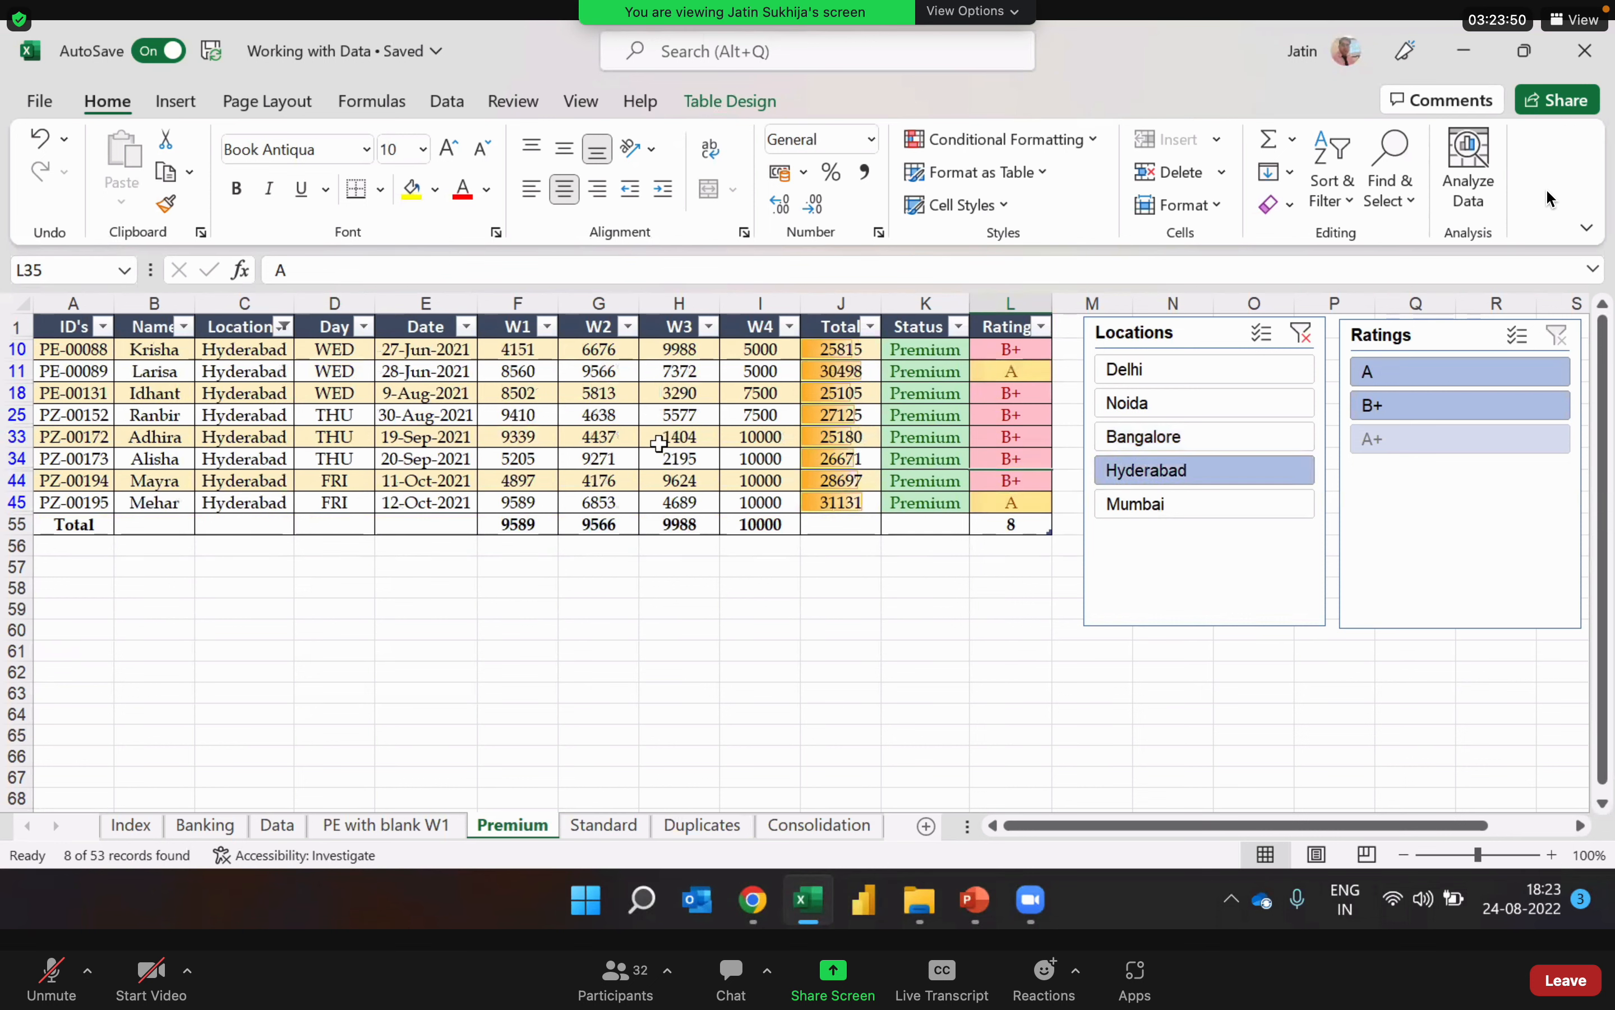
pyautogui.click(664, 440)
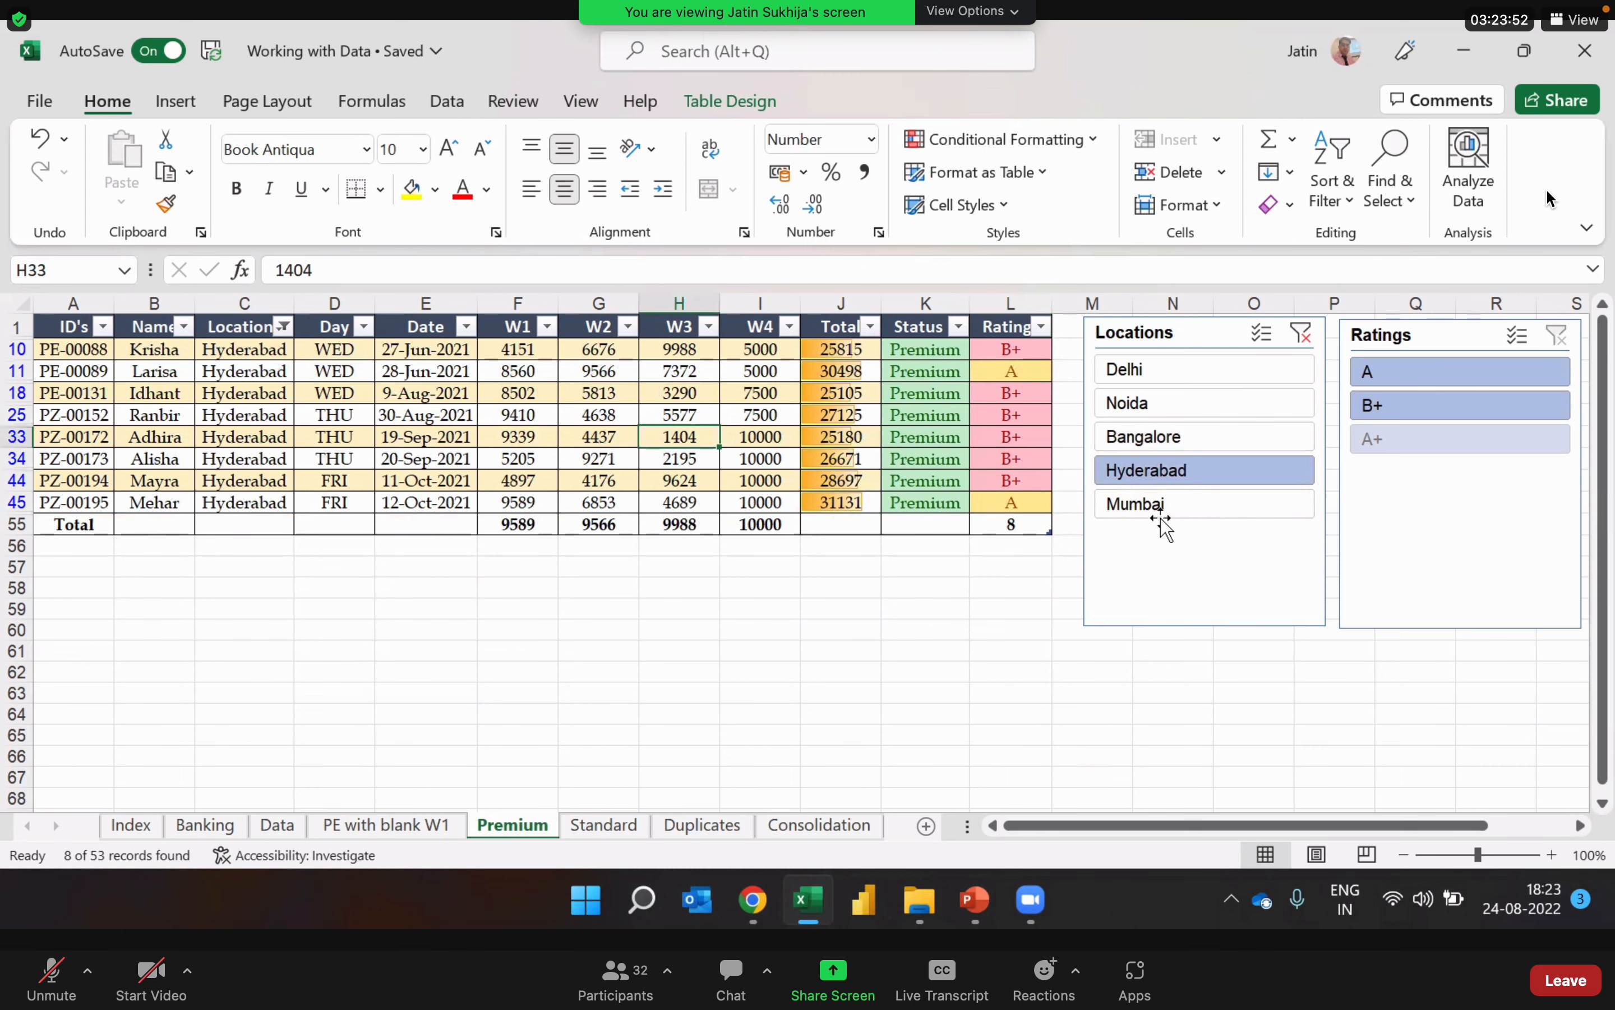
pyautogui.click(1166, 504)
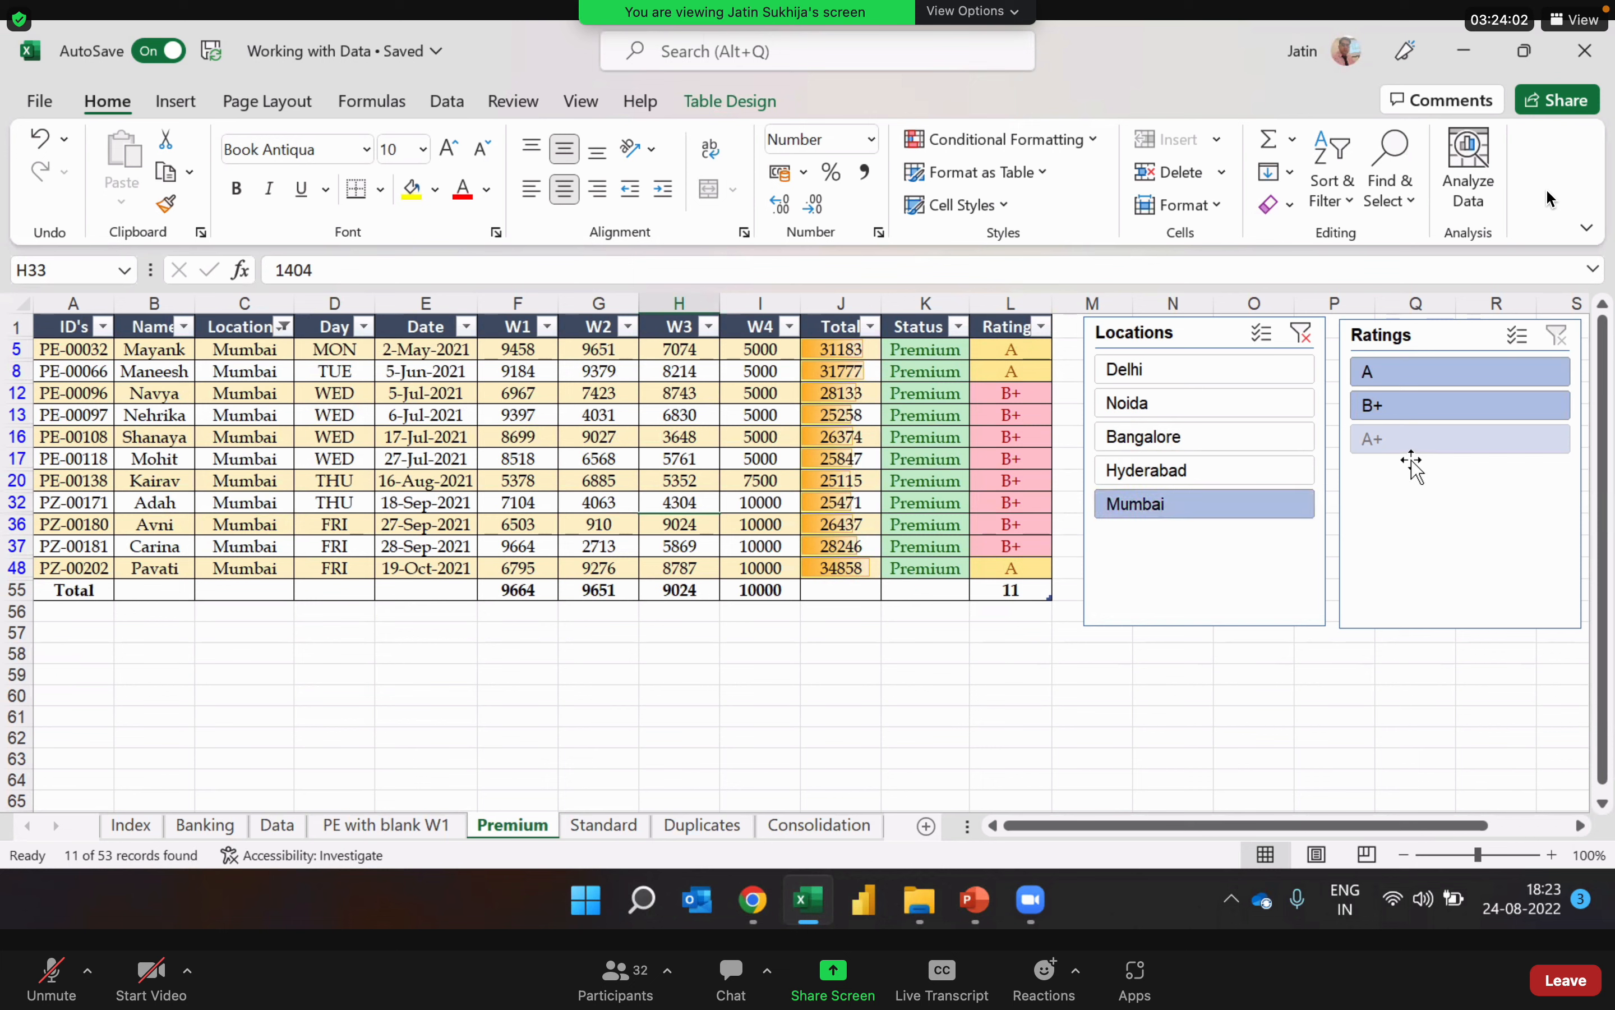
pyautogui.click(1308, 336)
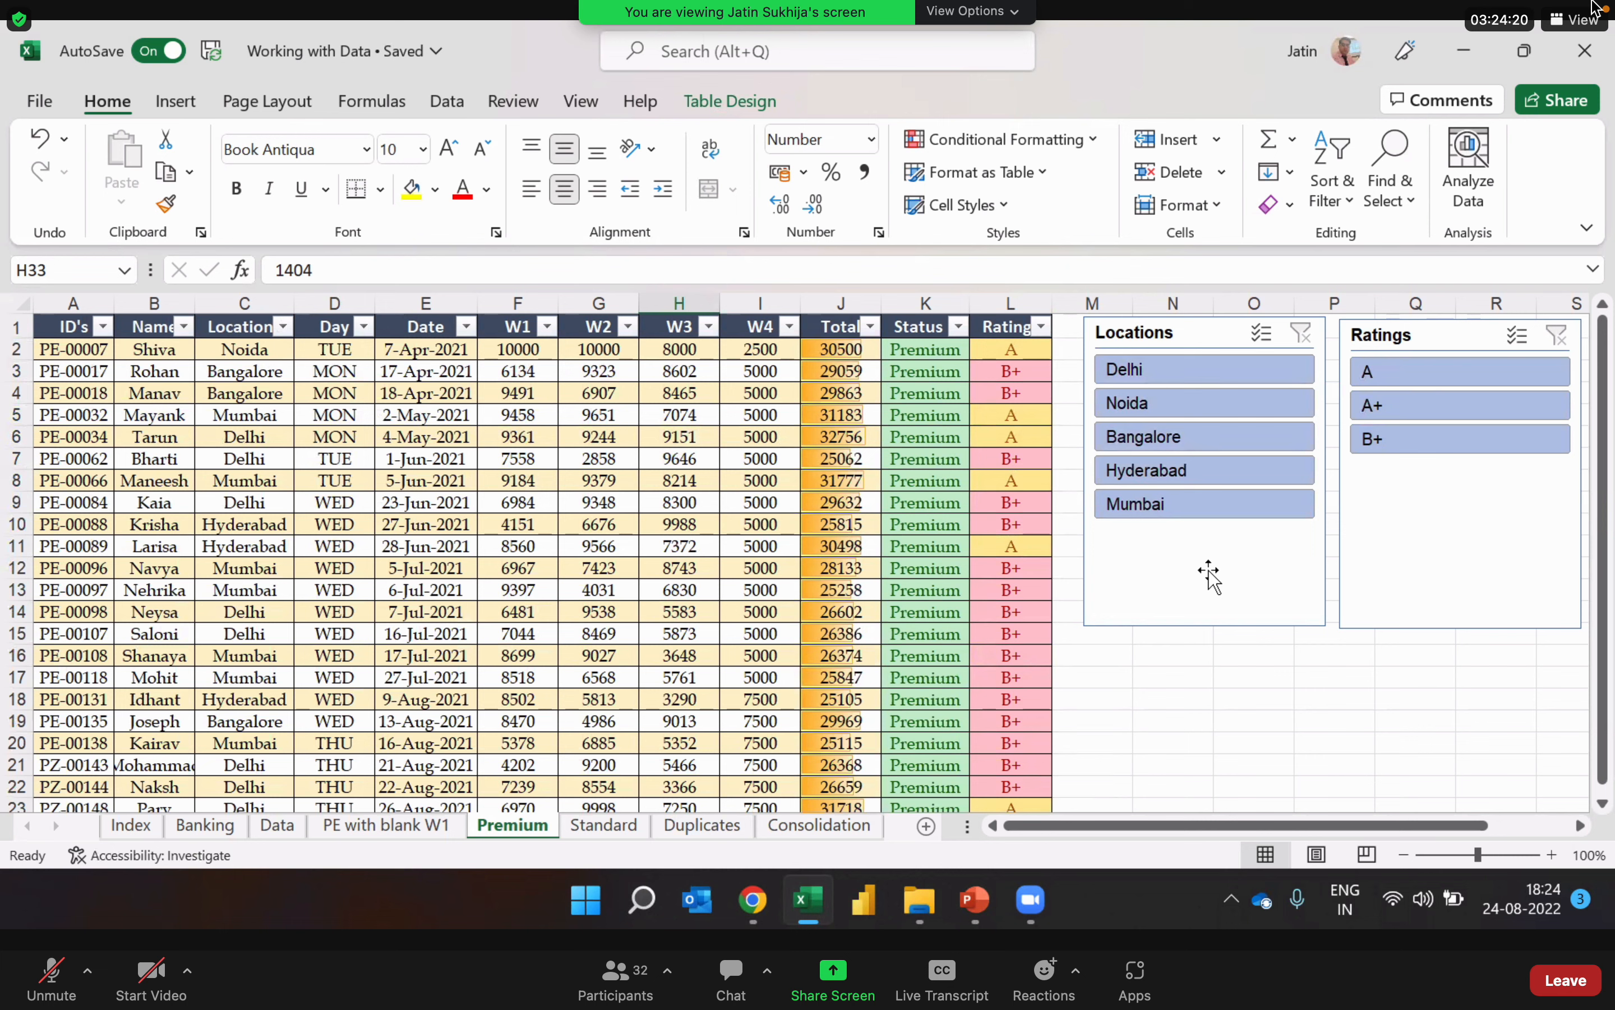
# Step: Switch the Mac's Wi-Fi connection to the preferred 5G network and check the network list
pyautogui.moveTo(1400, 7)
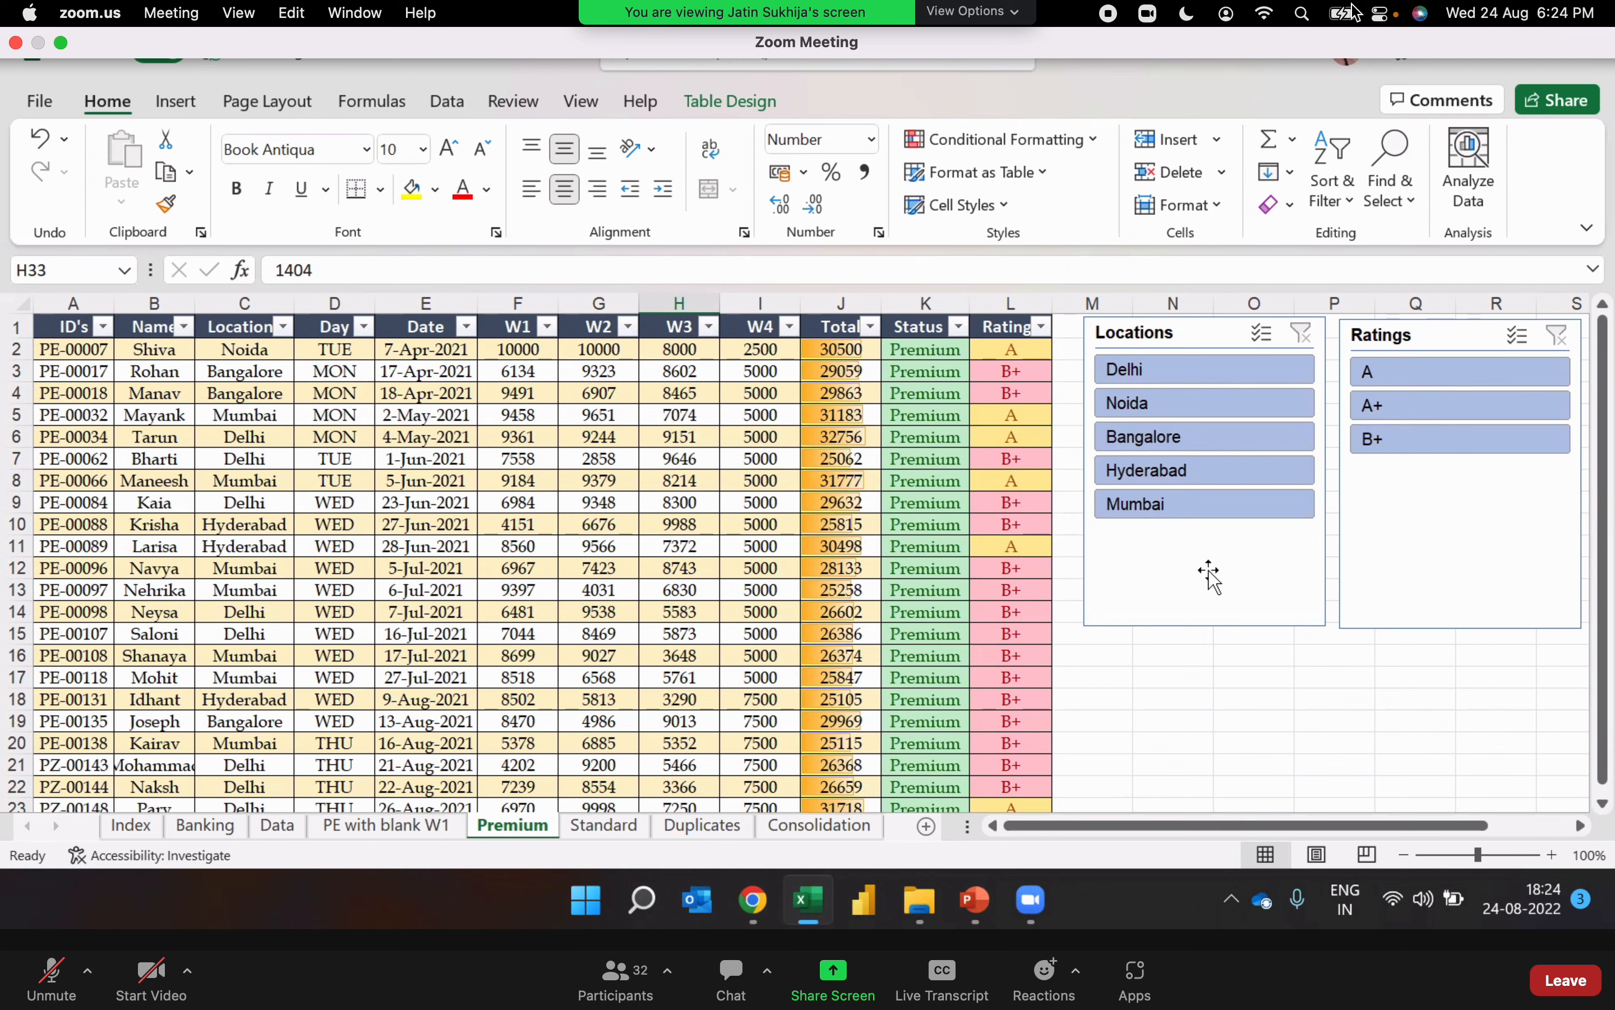
pyautogui.click(1268, 12)
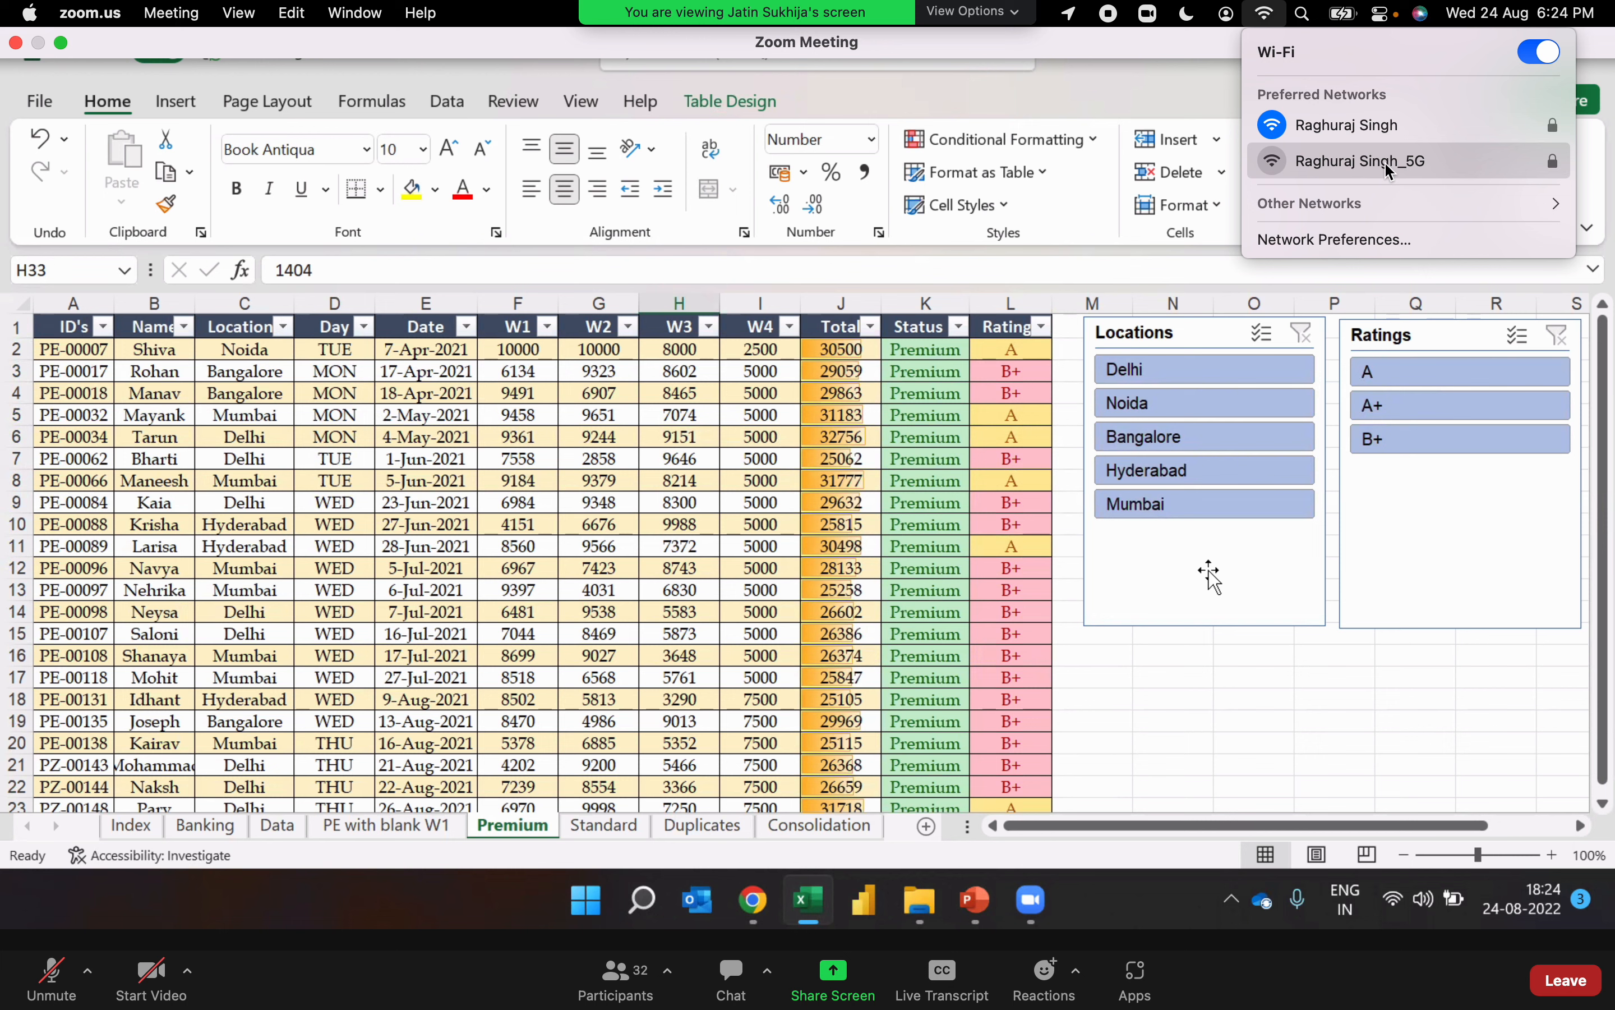
pyautogui.click(1386, 161)
pyautogui.click(1476, 438)
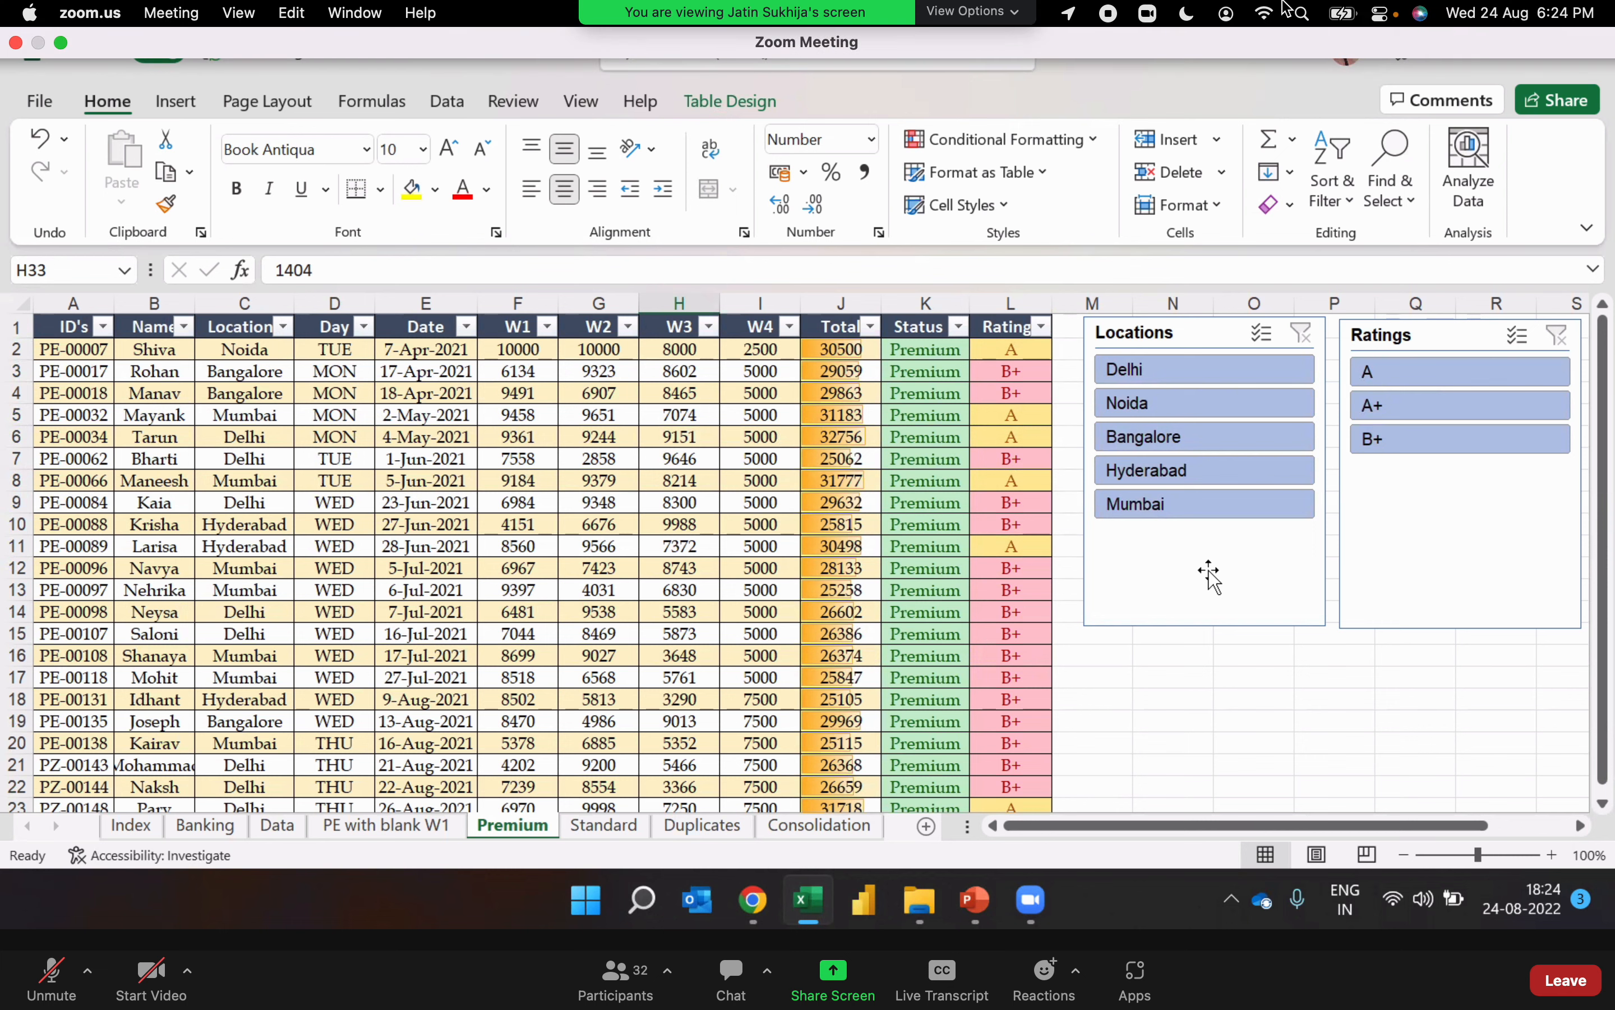
pyautogui.click(1266, 14)
pyautogui.click(1586, 390)
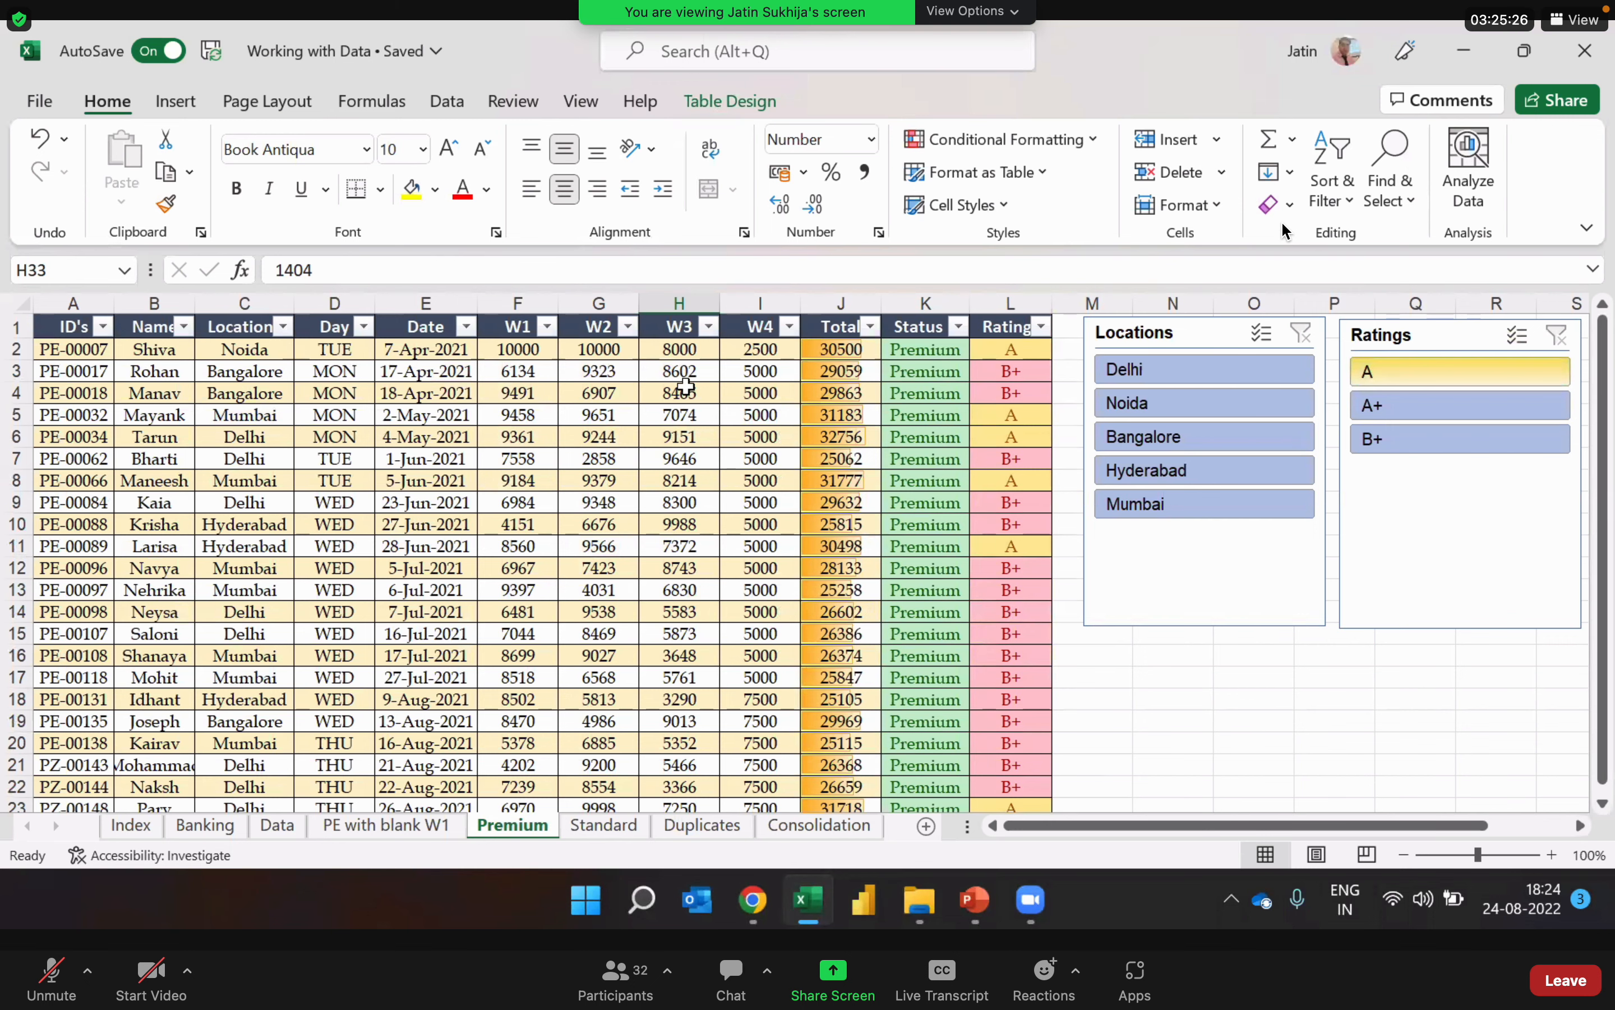
# Step: Filter the table with the Ratings slicer by A, A+ and B+ in turn, leaving B+ selected
pyautogui.click(1460, 372)
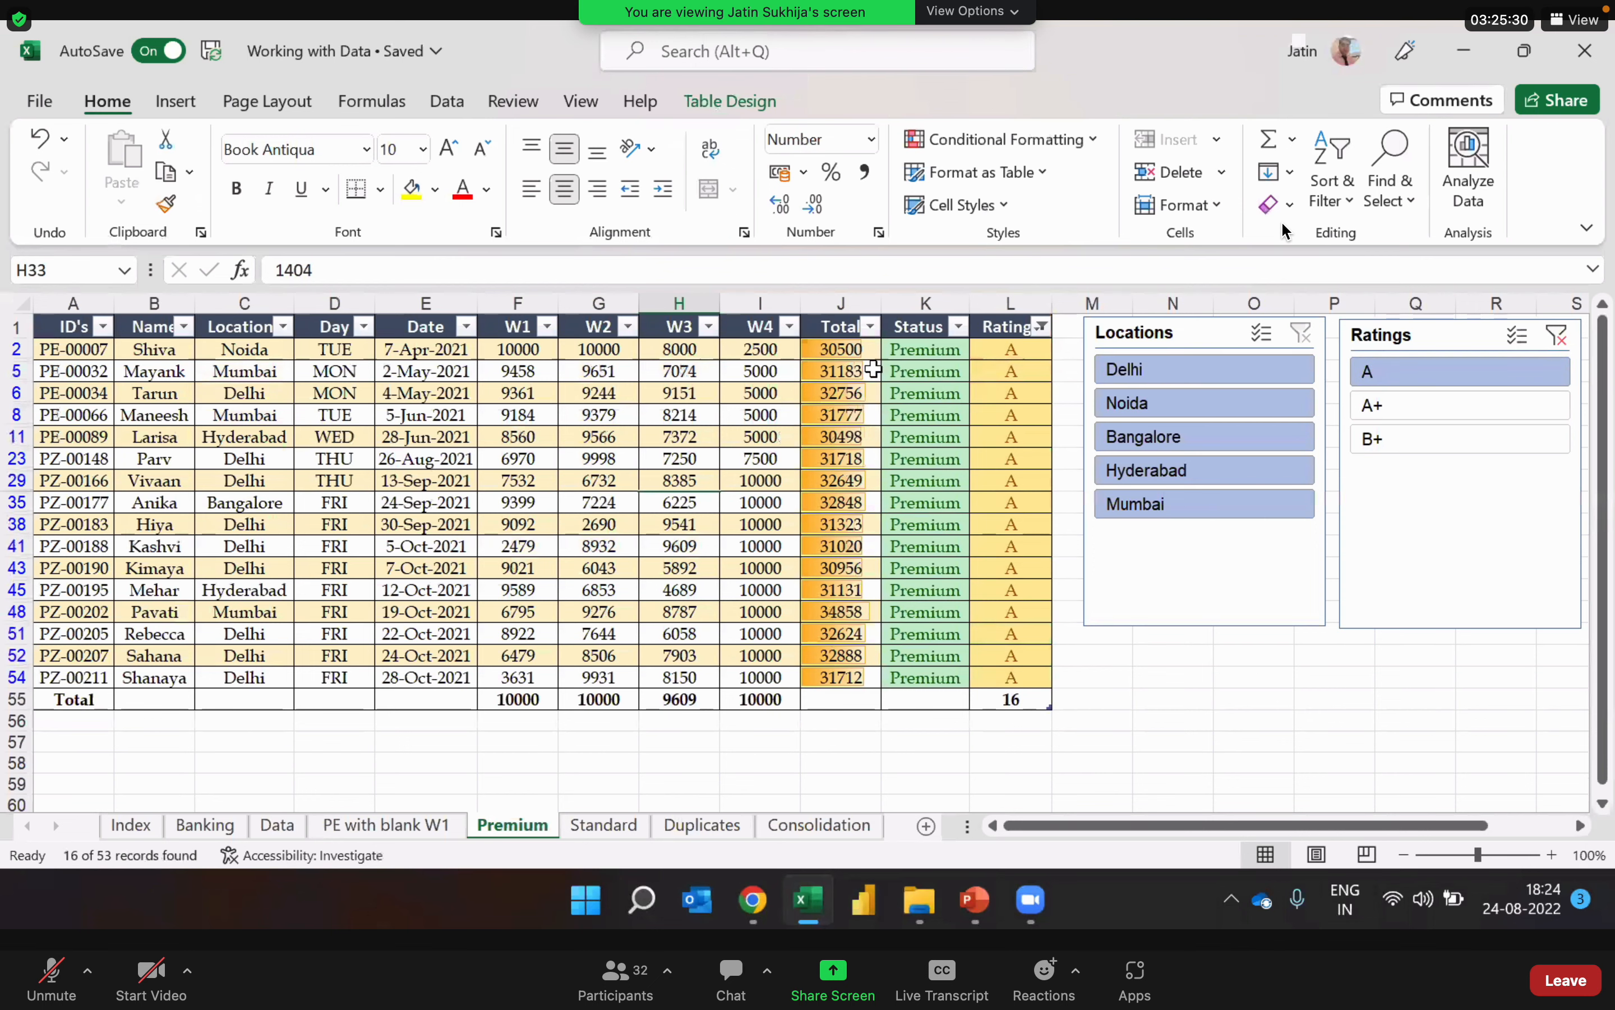
pyautogui.click(1460, 405)
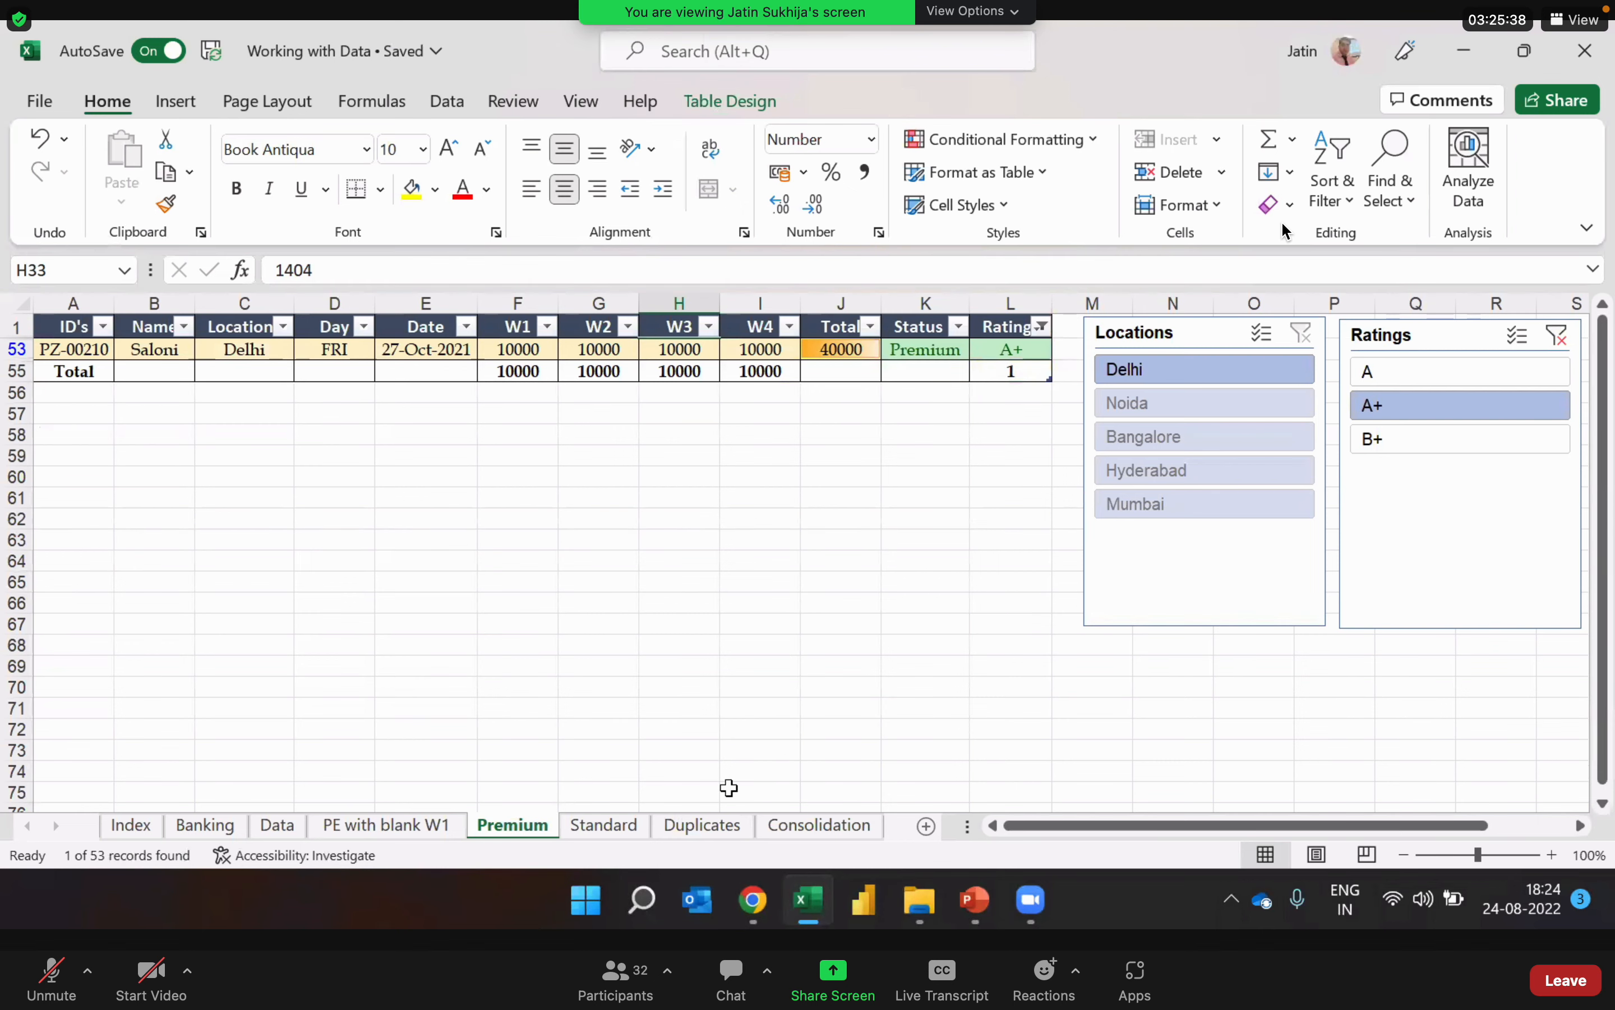
pyautogui.click(1460, 439)
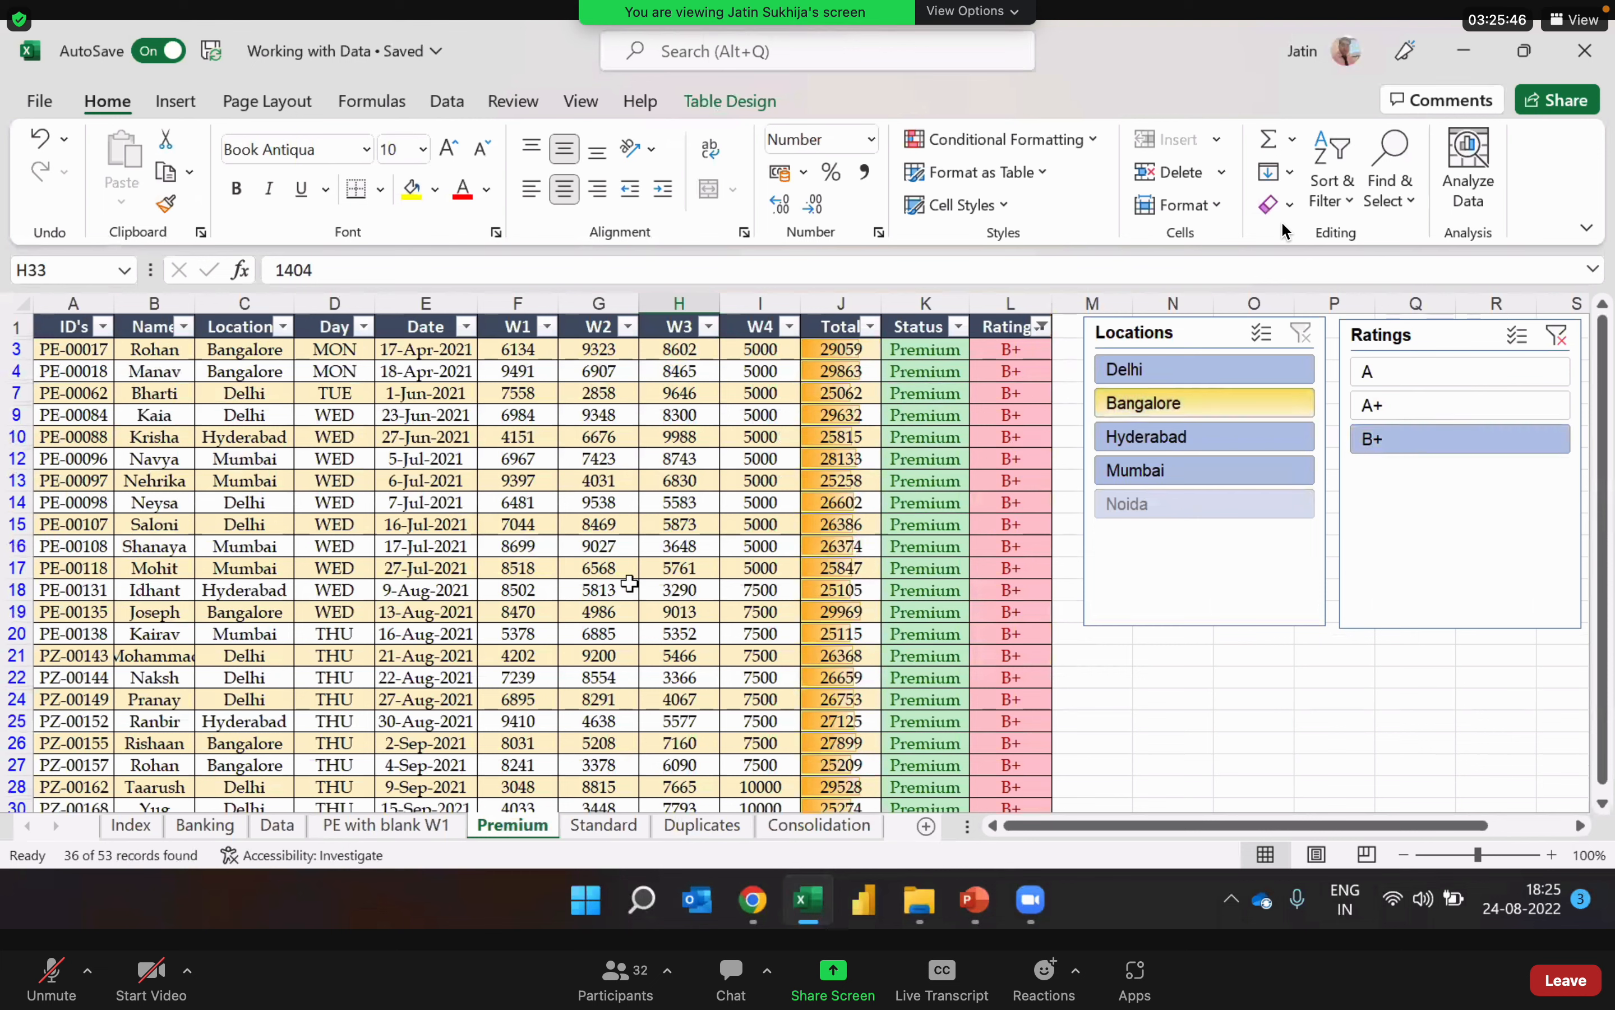
# Step: Examine the totals at the end of the Premium table filtered to B+, and return to the start of the data
pyautogui.press('pageup')
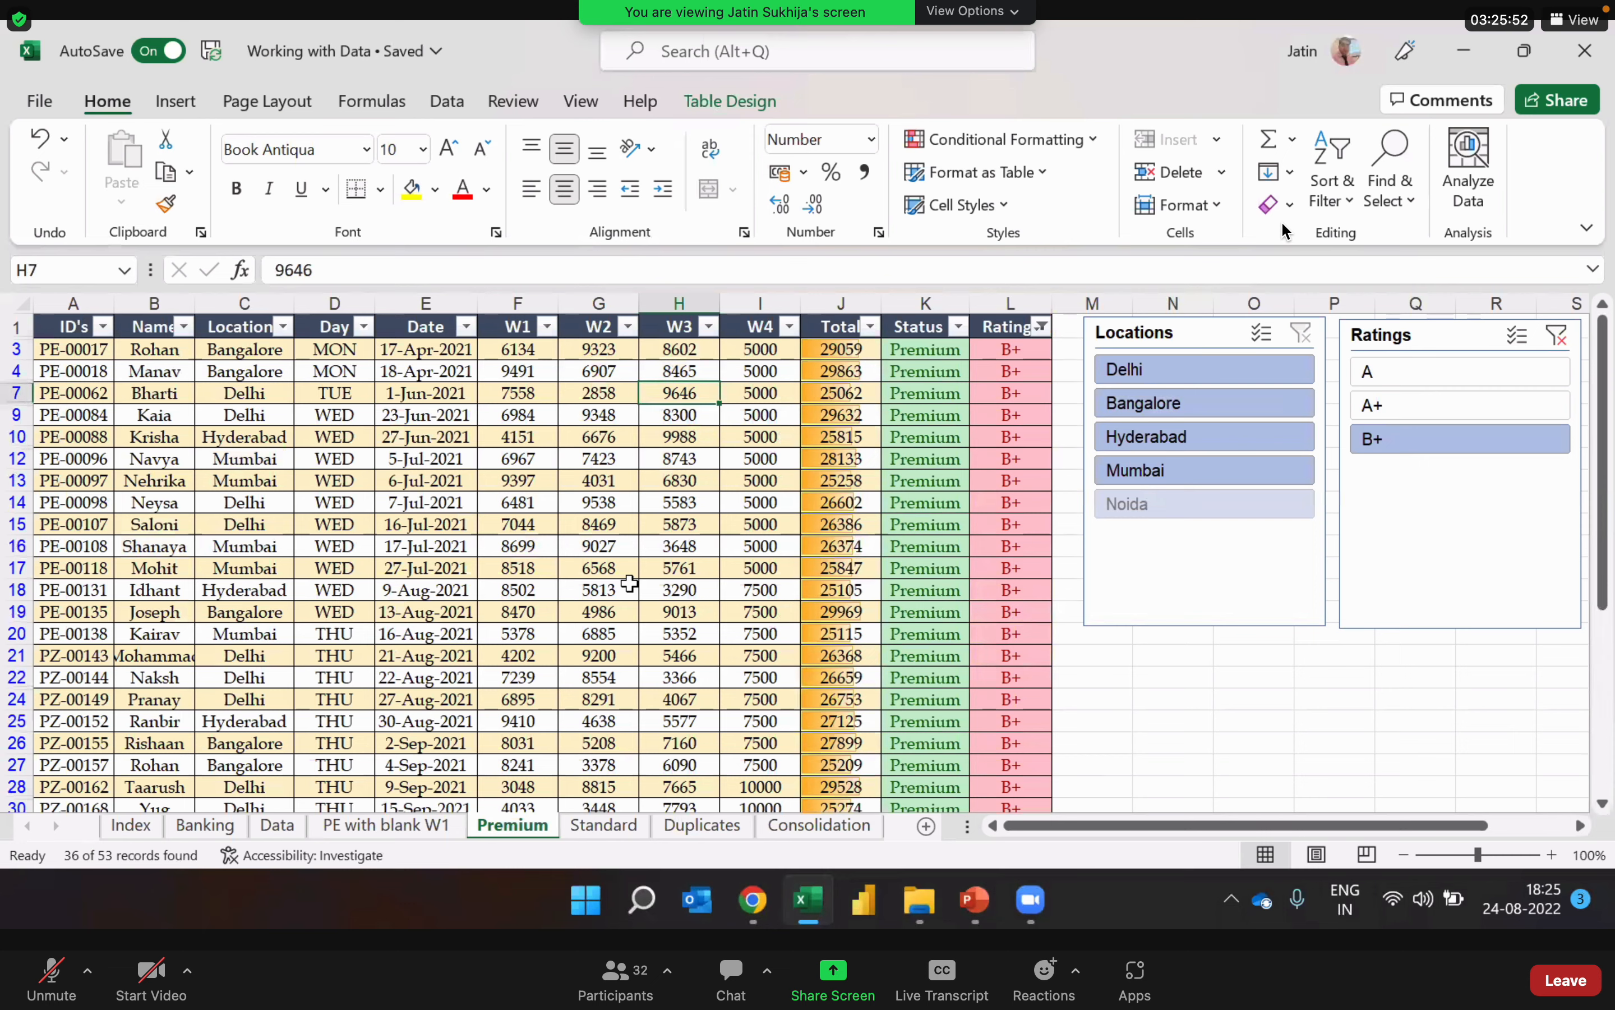
pyautogui.click(761, 437)
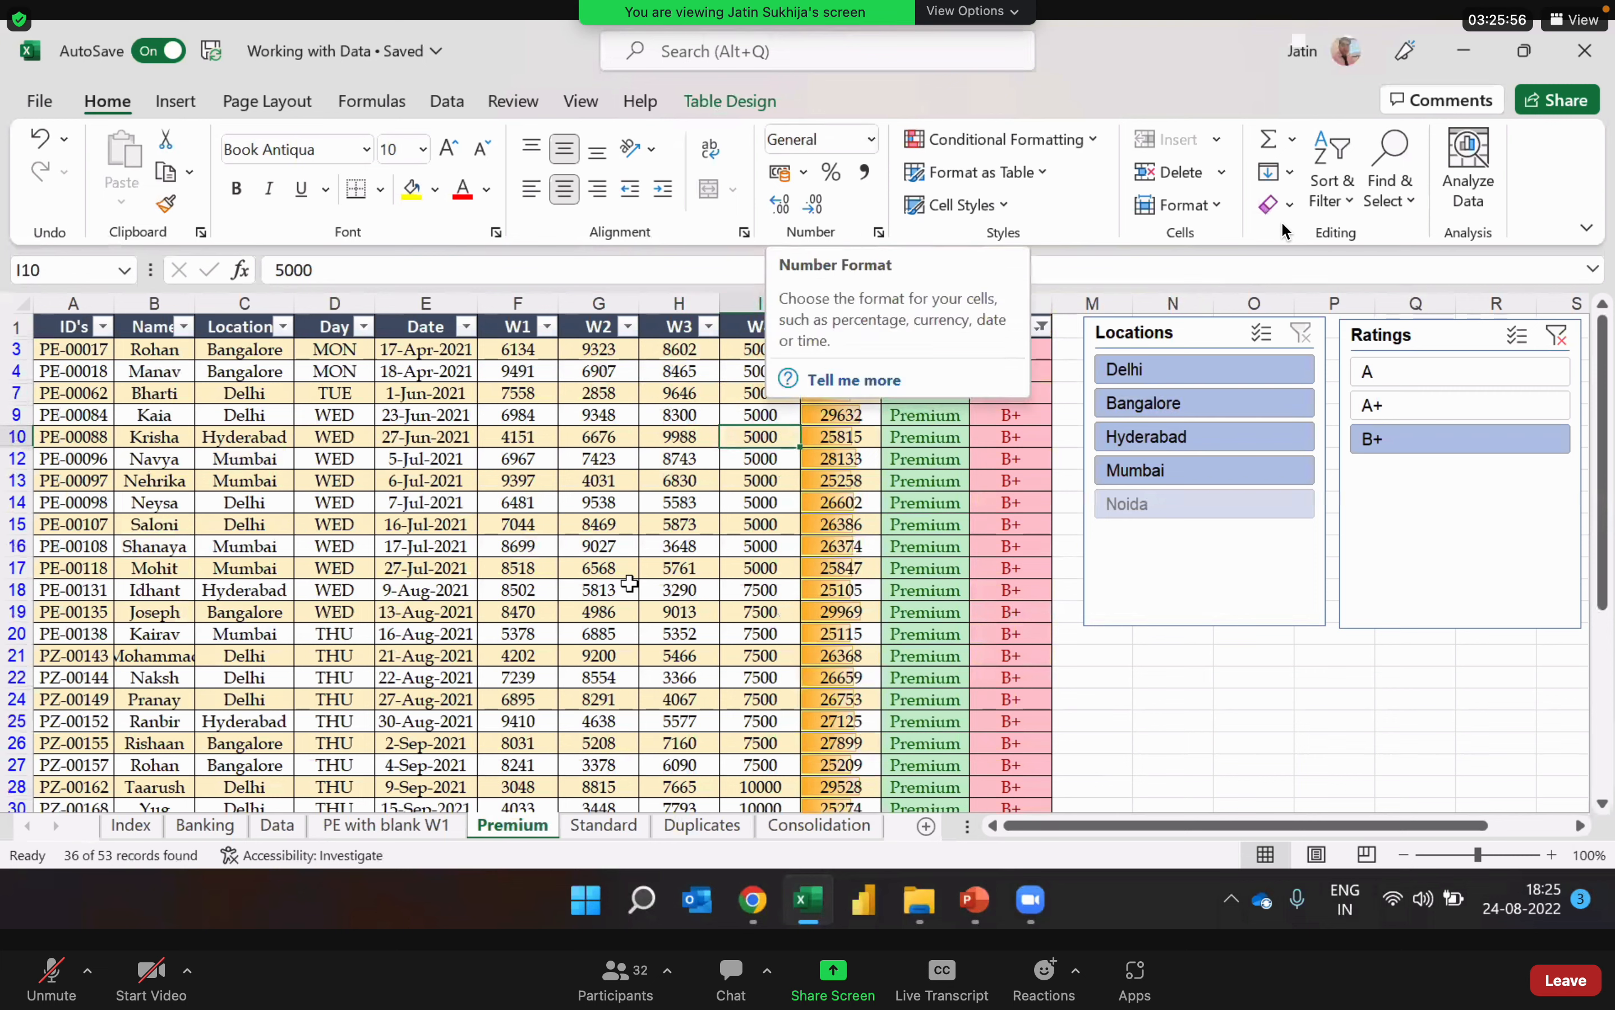
pyautogui.click(601, 610)
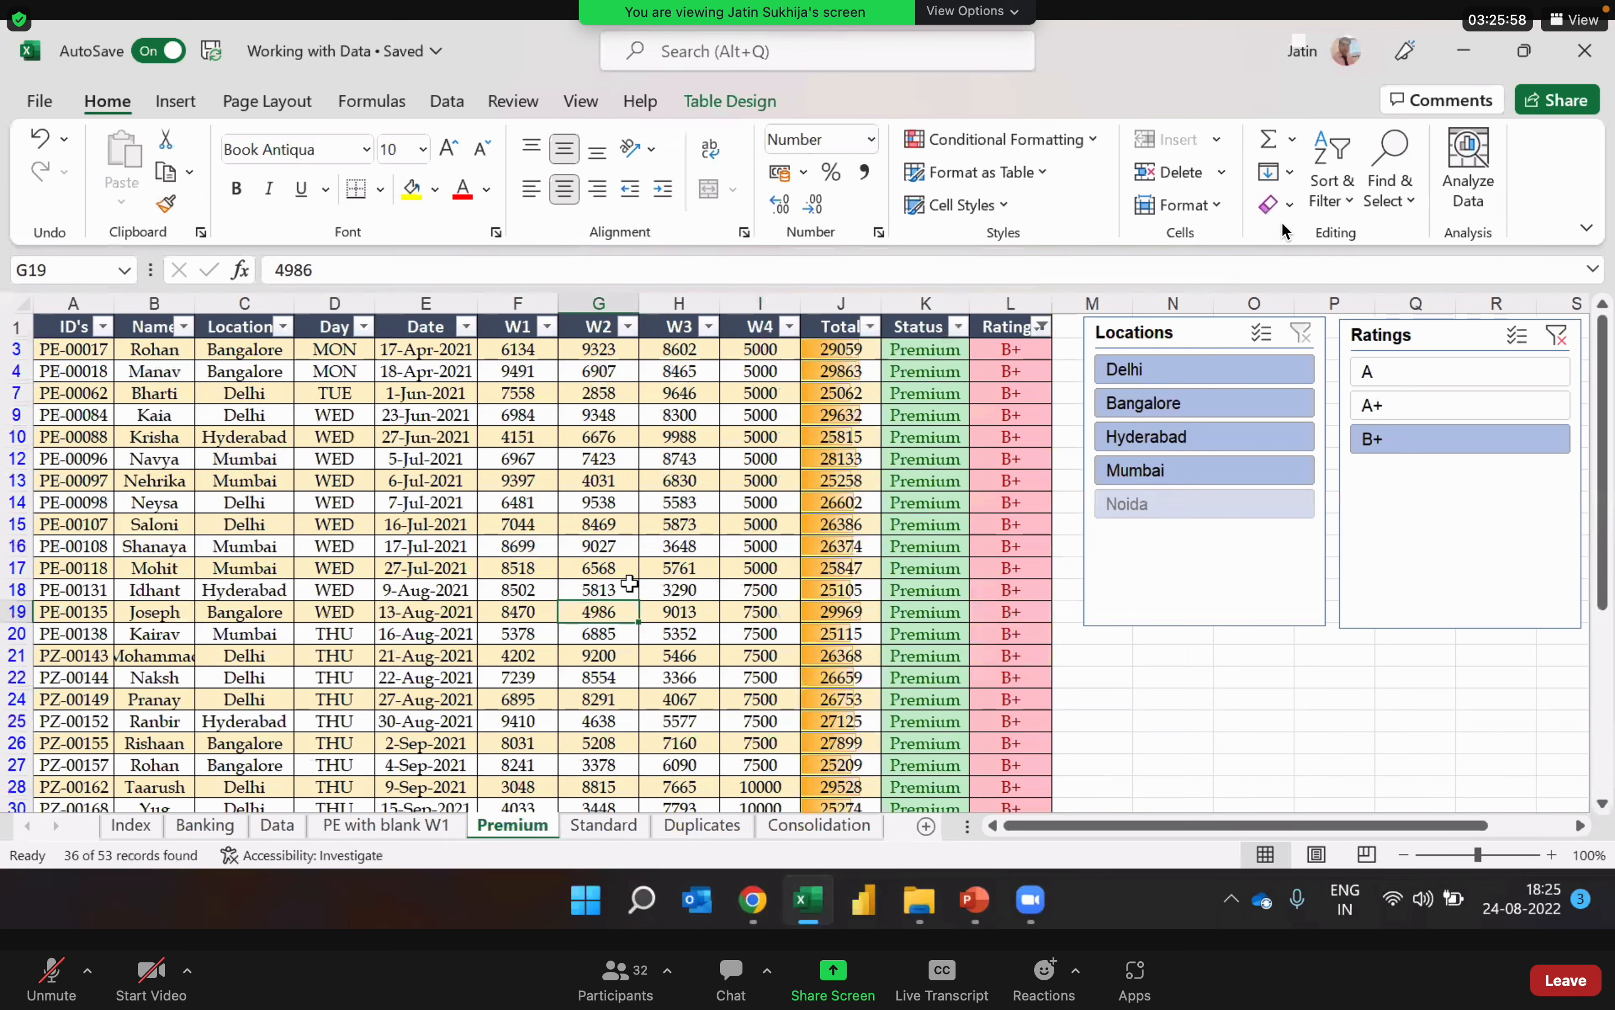
pyautogui.scroll(-3, 629, 583)
pyautogui.hotkey('ctrl', 'Down')
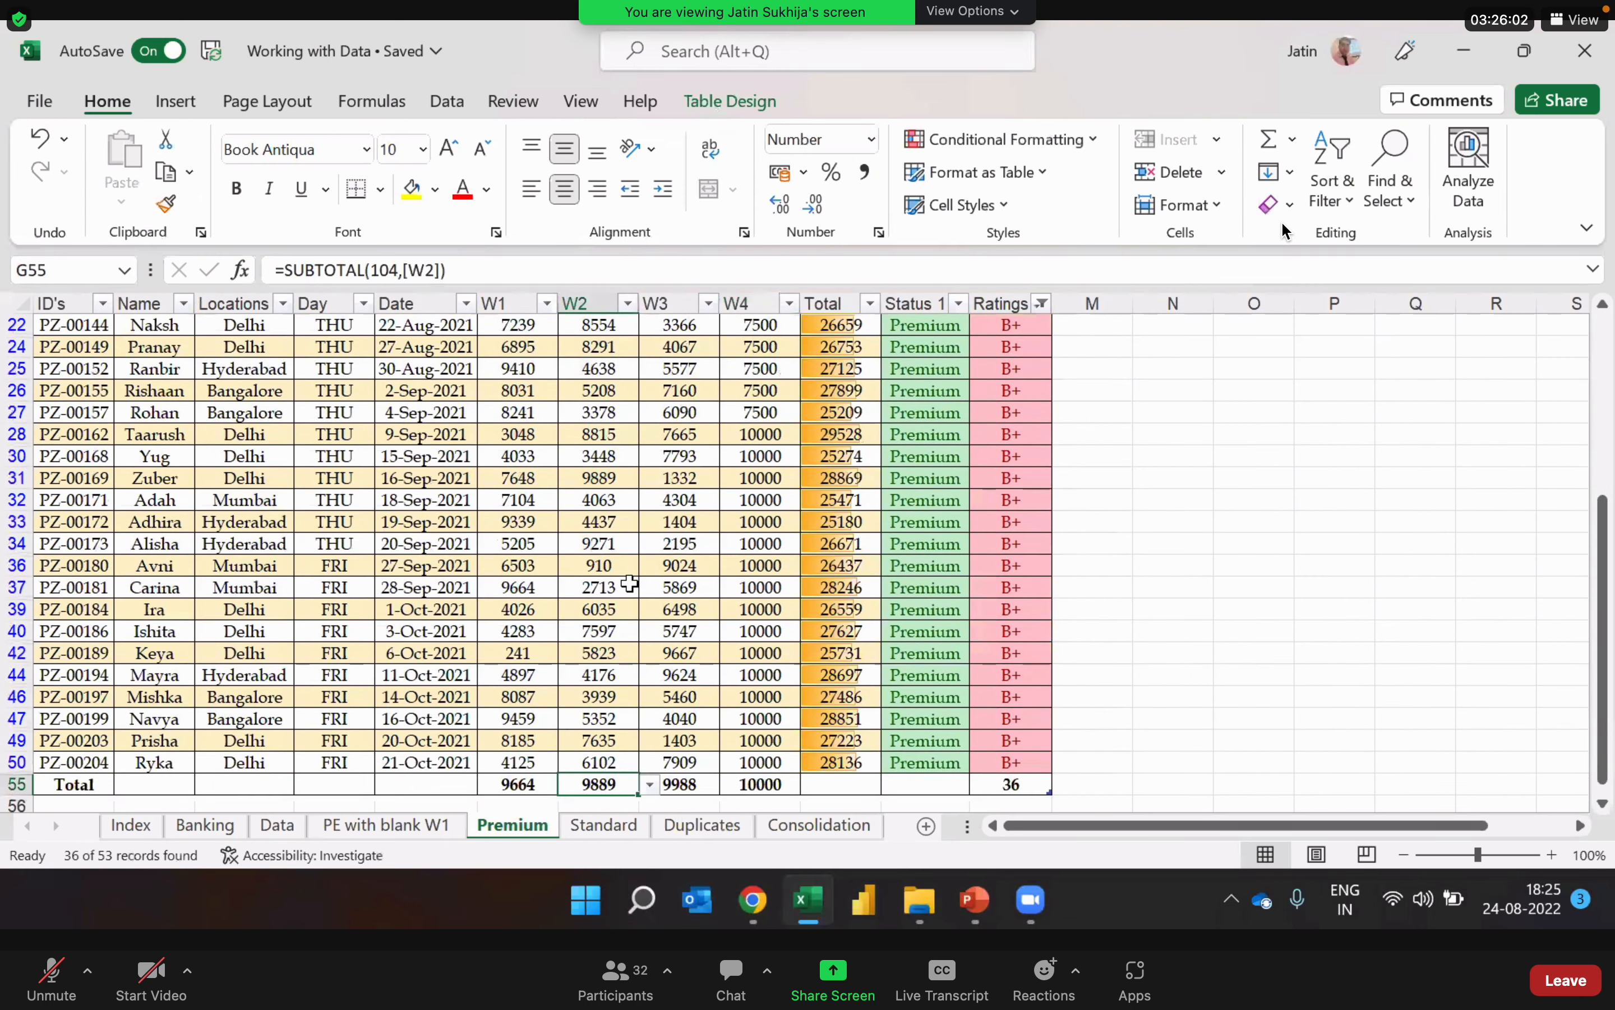
pyautogui.click(925, 653)
pyautogui.hotkey('ctrl', 'Up')
pyautogui.click(630, 584)
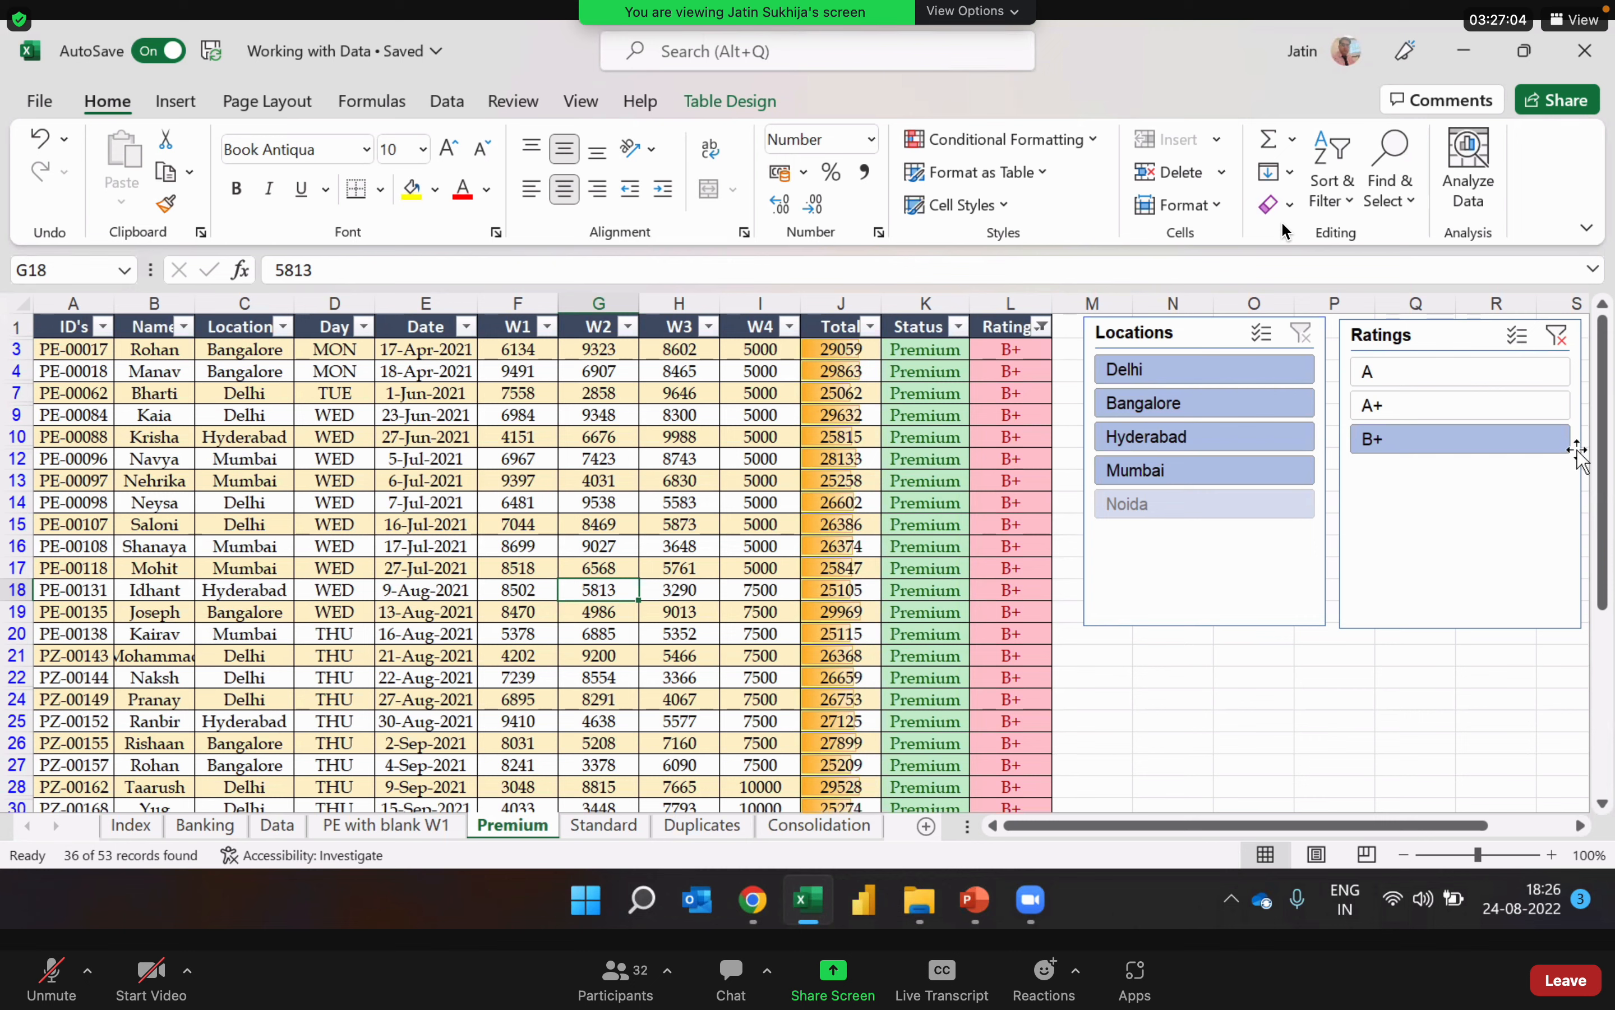
# Step: Clear the Ratings slicer's filter and select a cell inside the table
pyautogui.click(1566, 339)
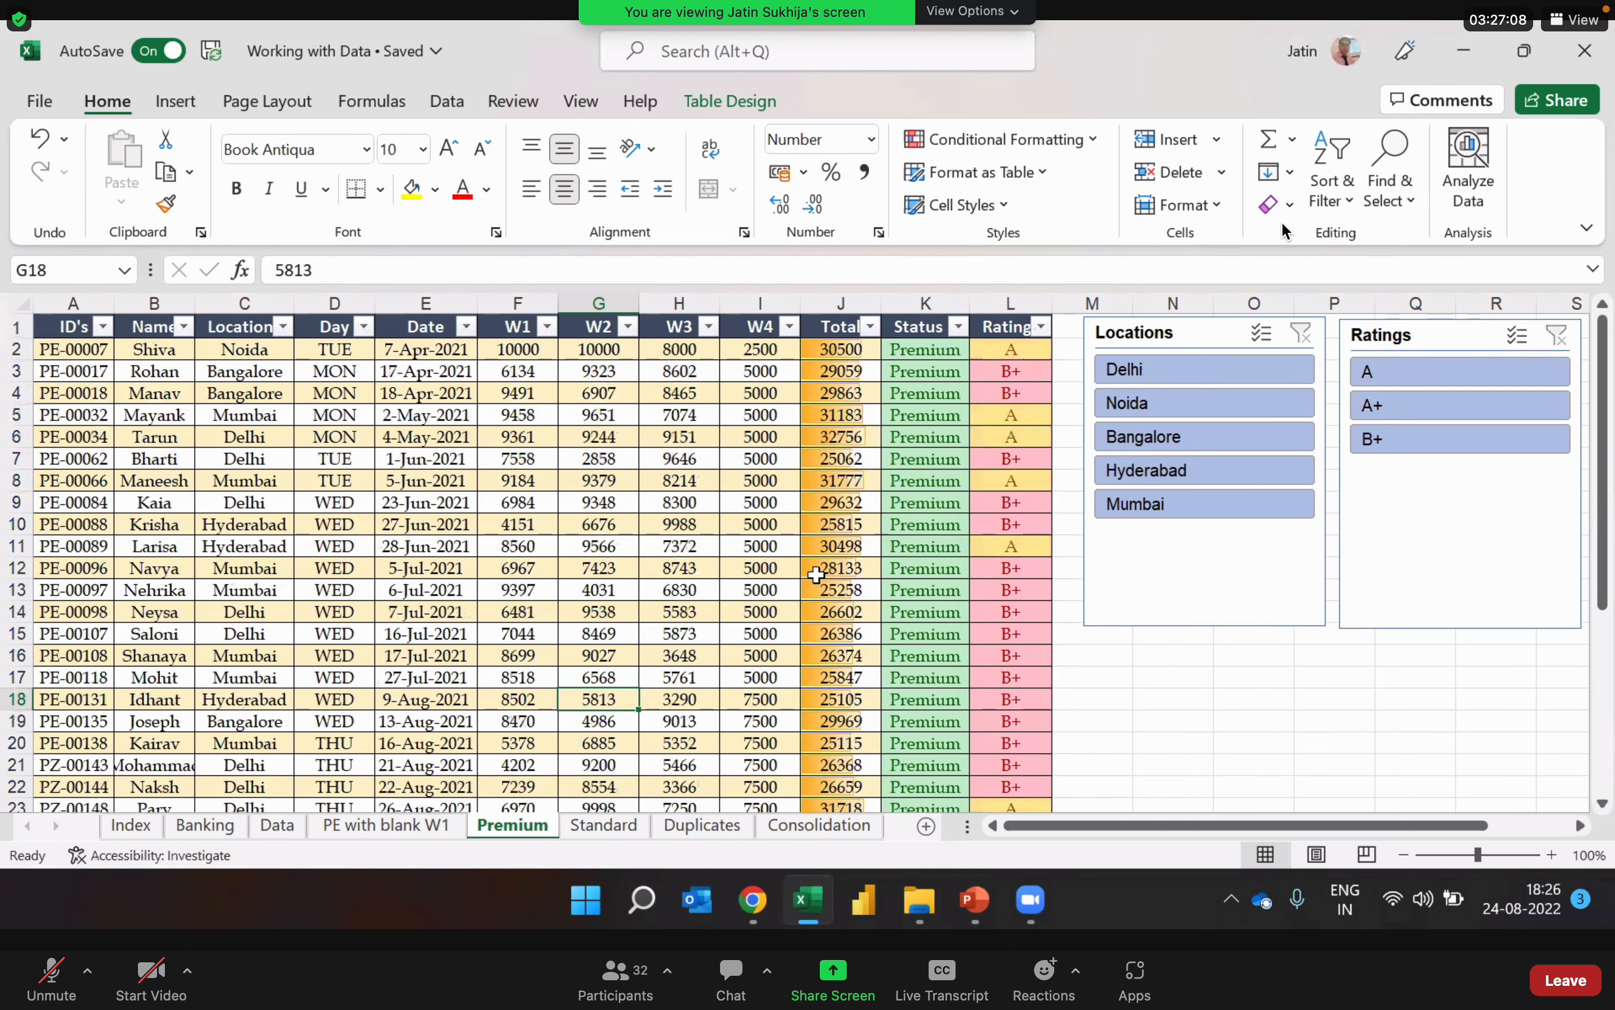
pyautogui.click(816, 572)
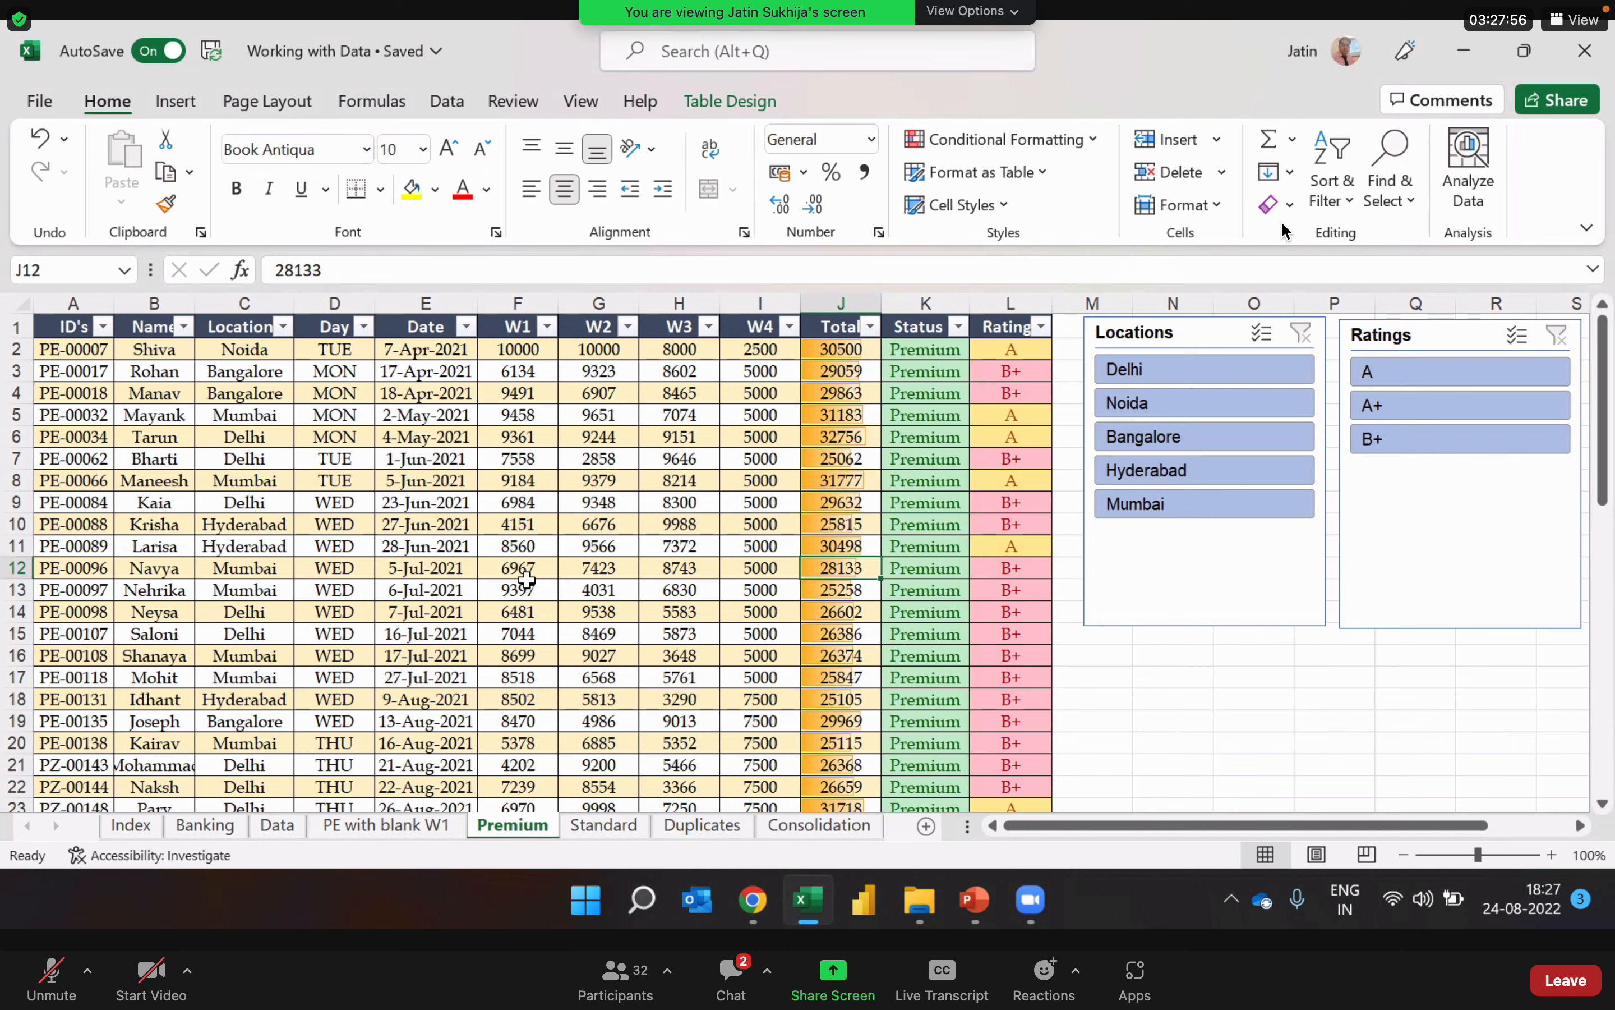
pyautogui.click(734, 551)
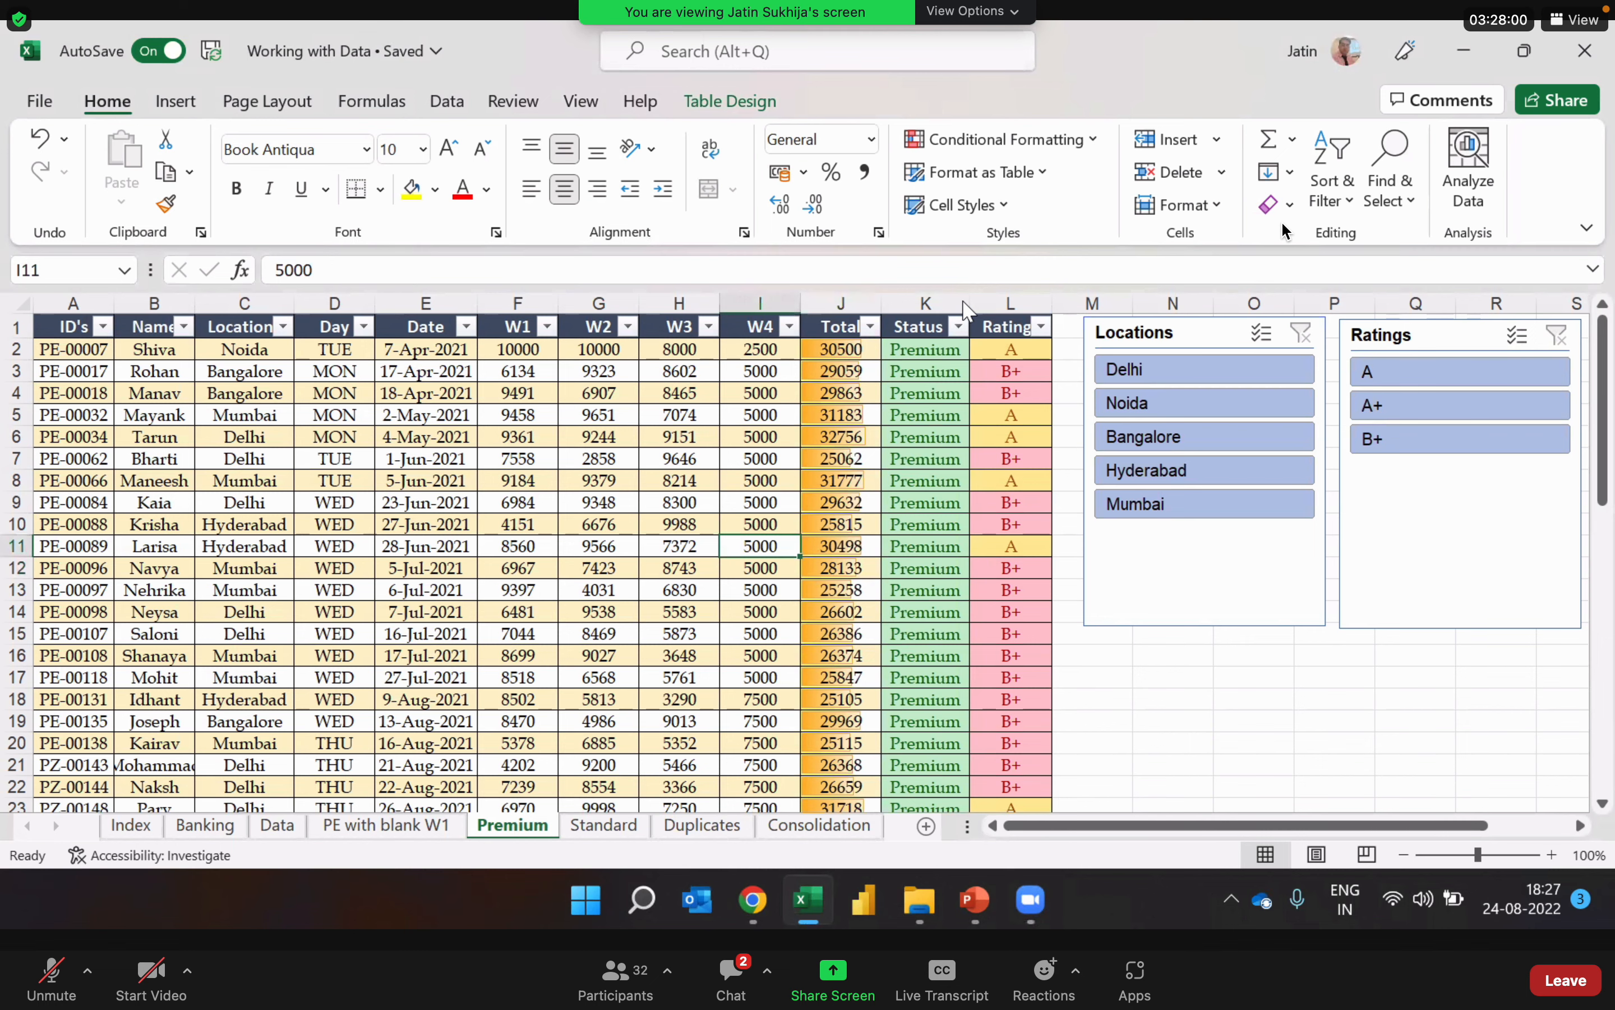
# Step: Examine the Premium table's design options and its gallery of table styles
pyautogui.click(735, 104)
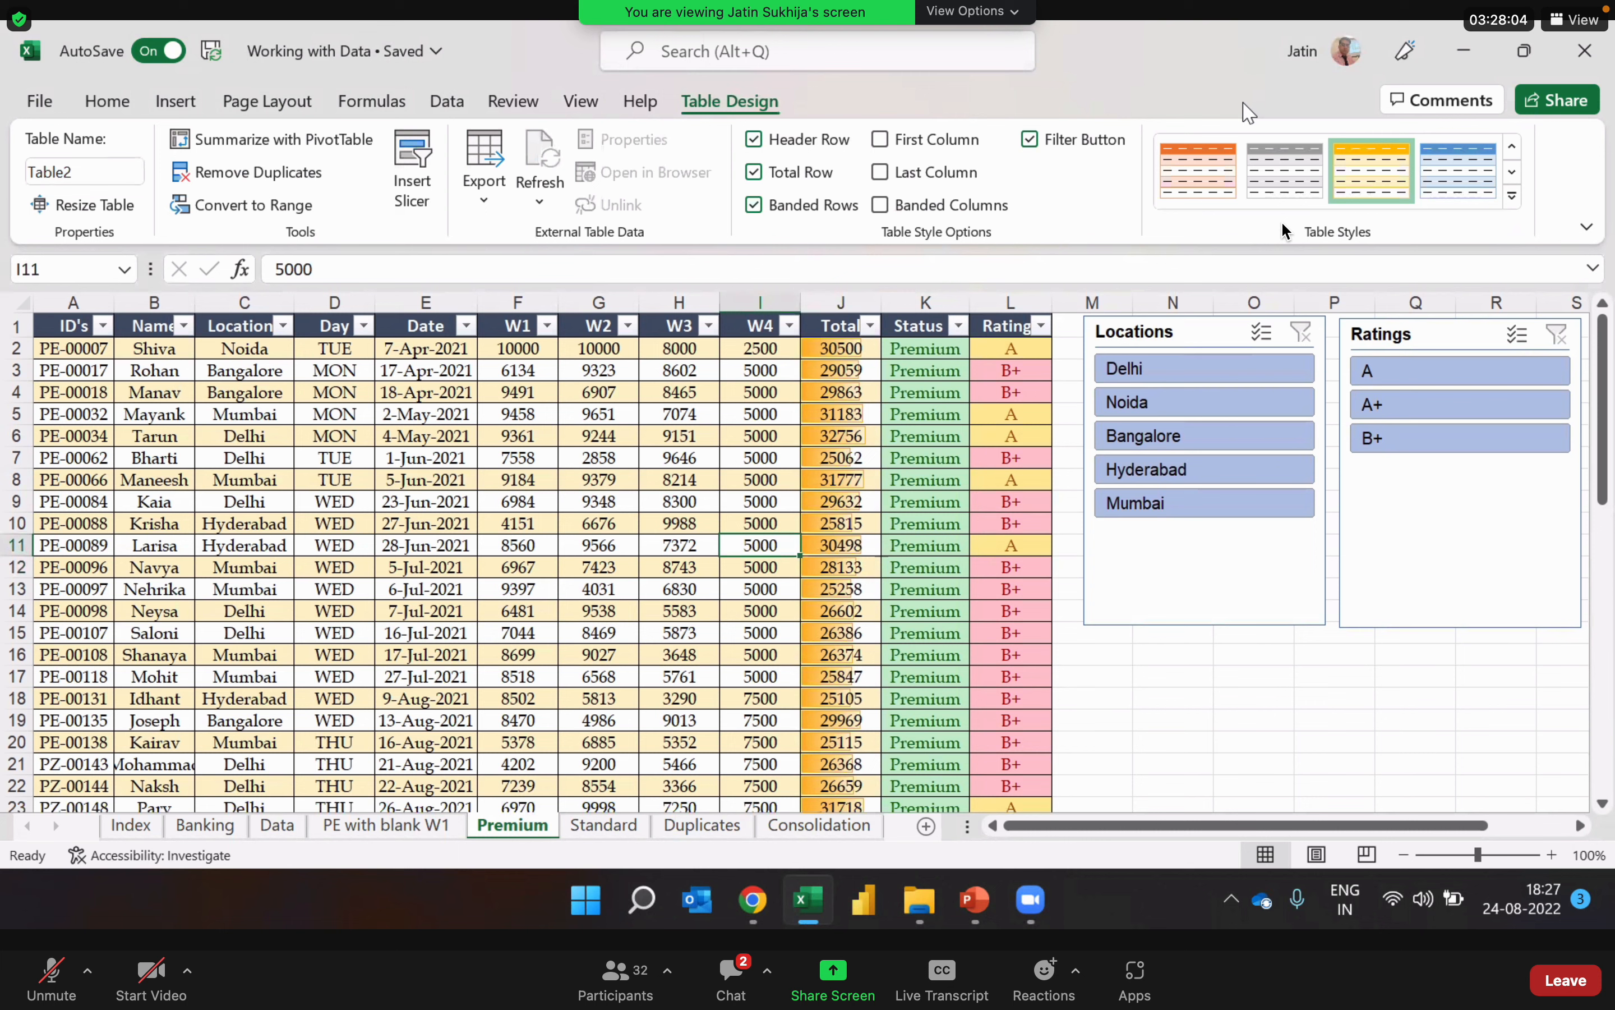
pyautogui.click(1173, 22)
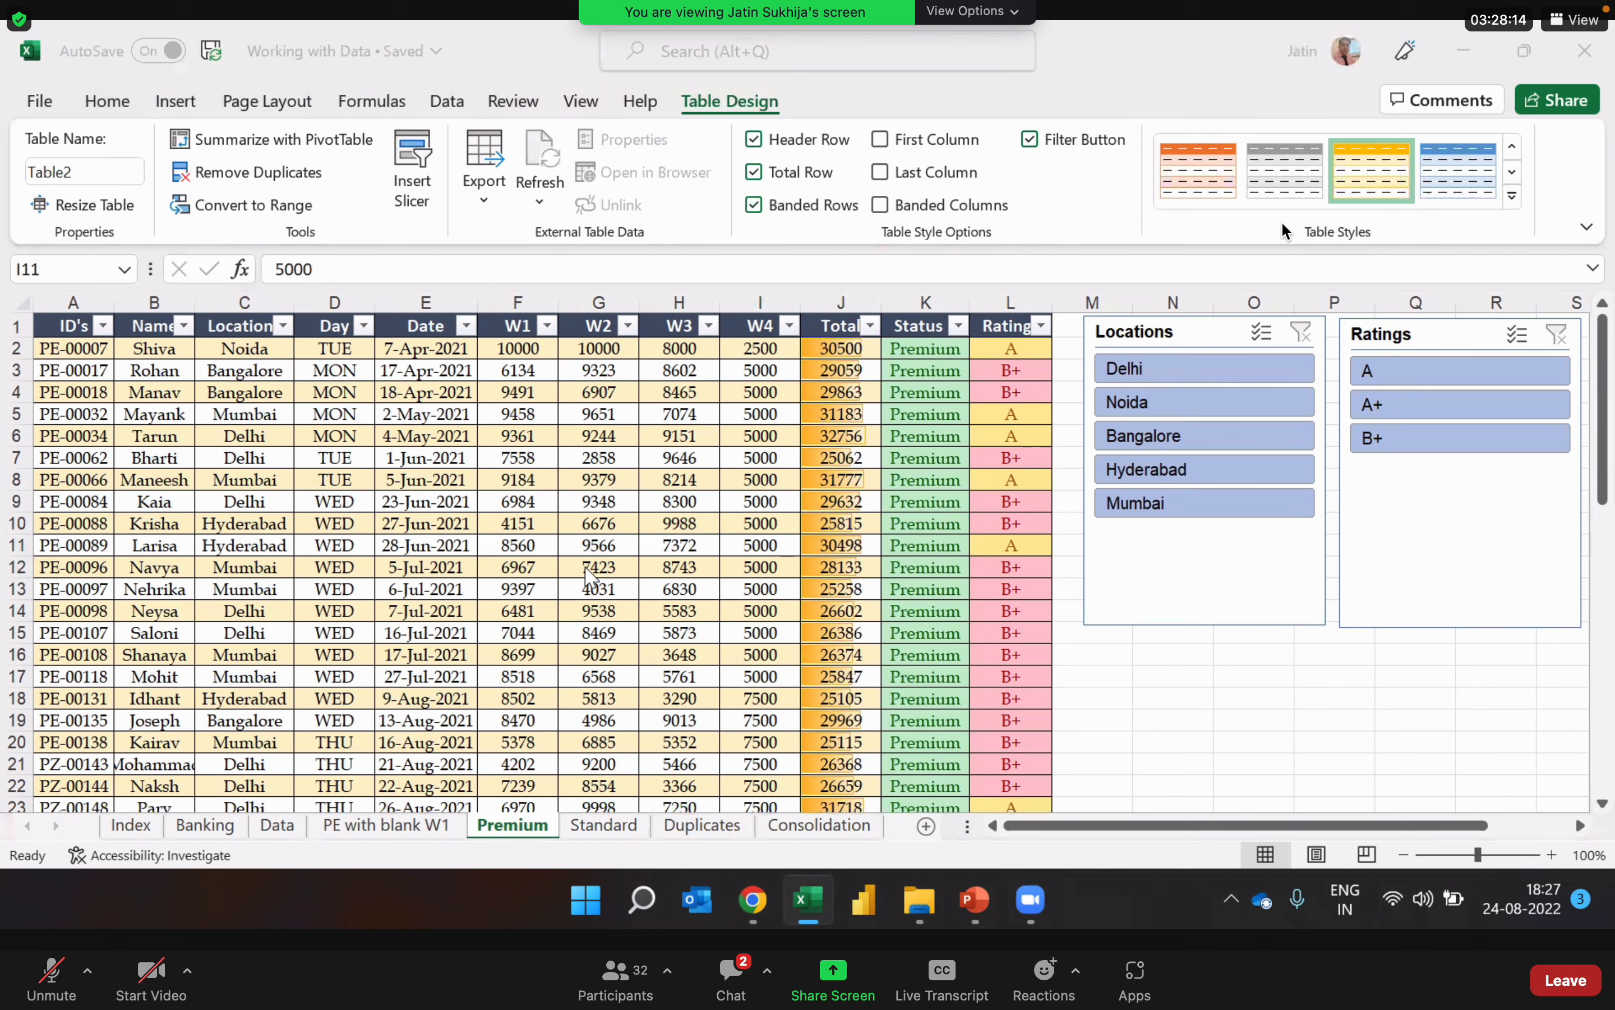
pyautogui.click(714, 512)
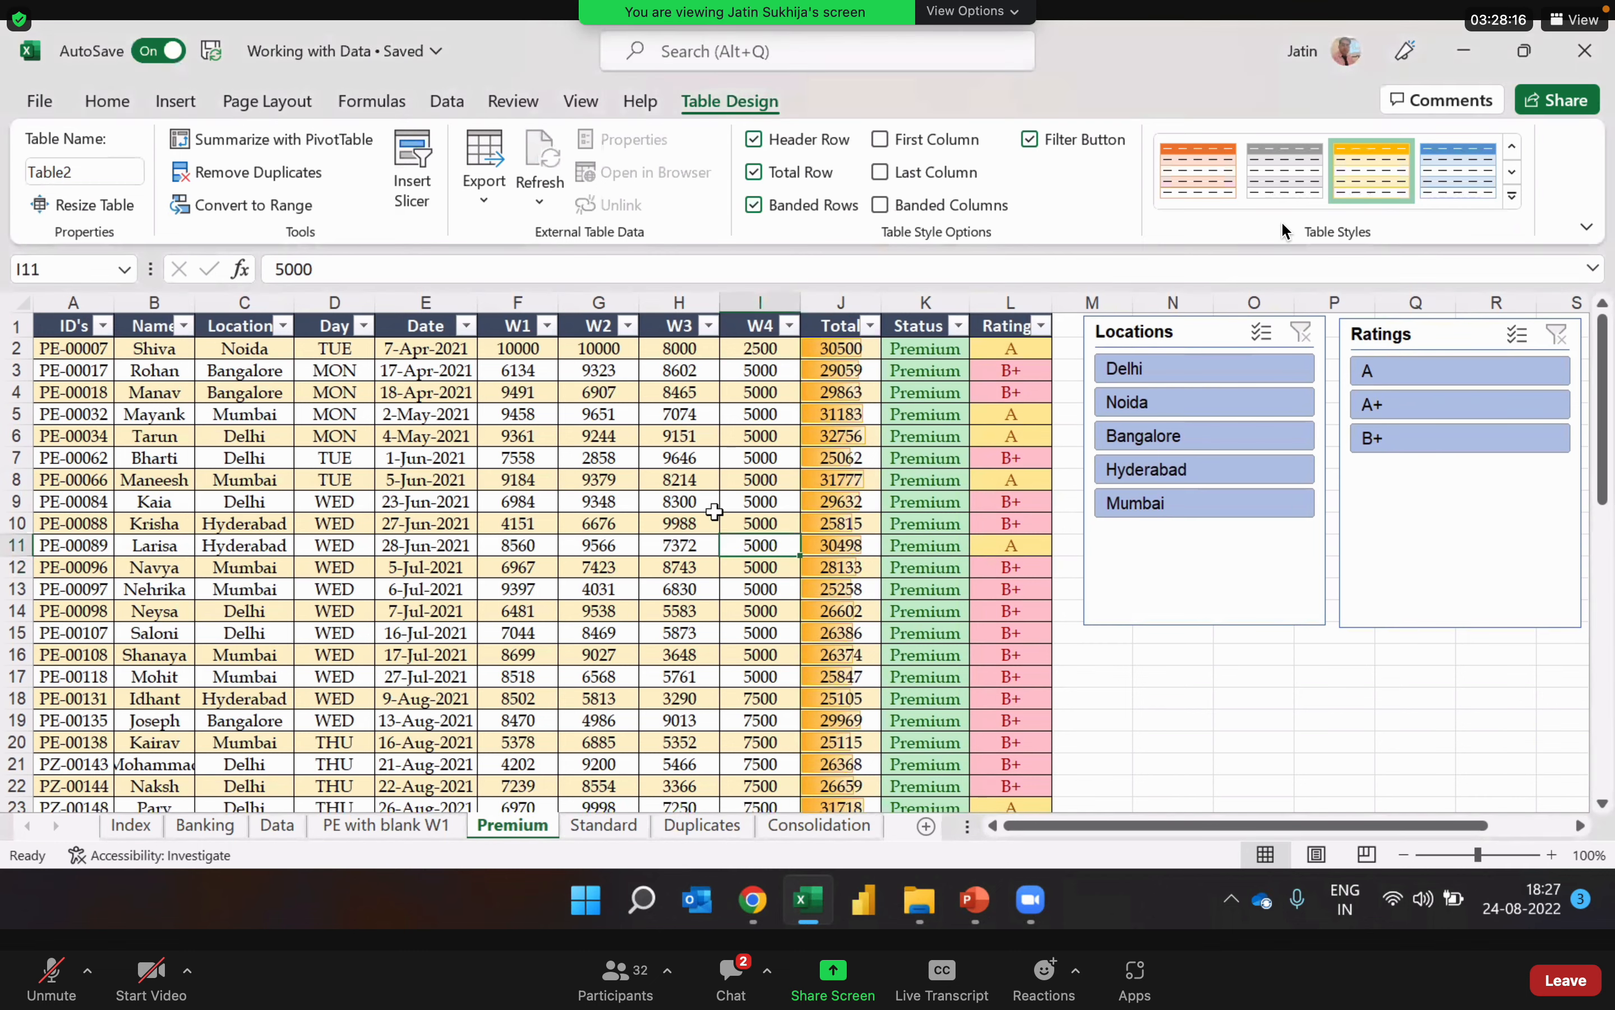
pyautogui.click(1512, 196)
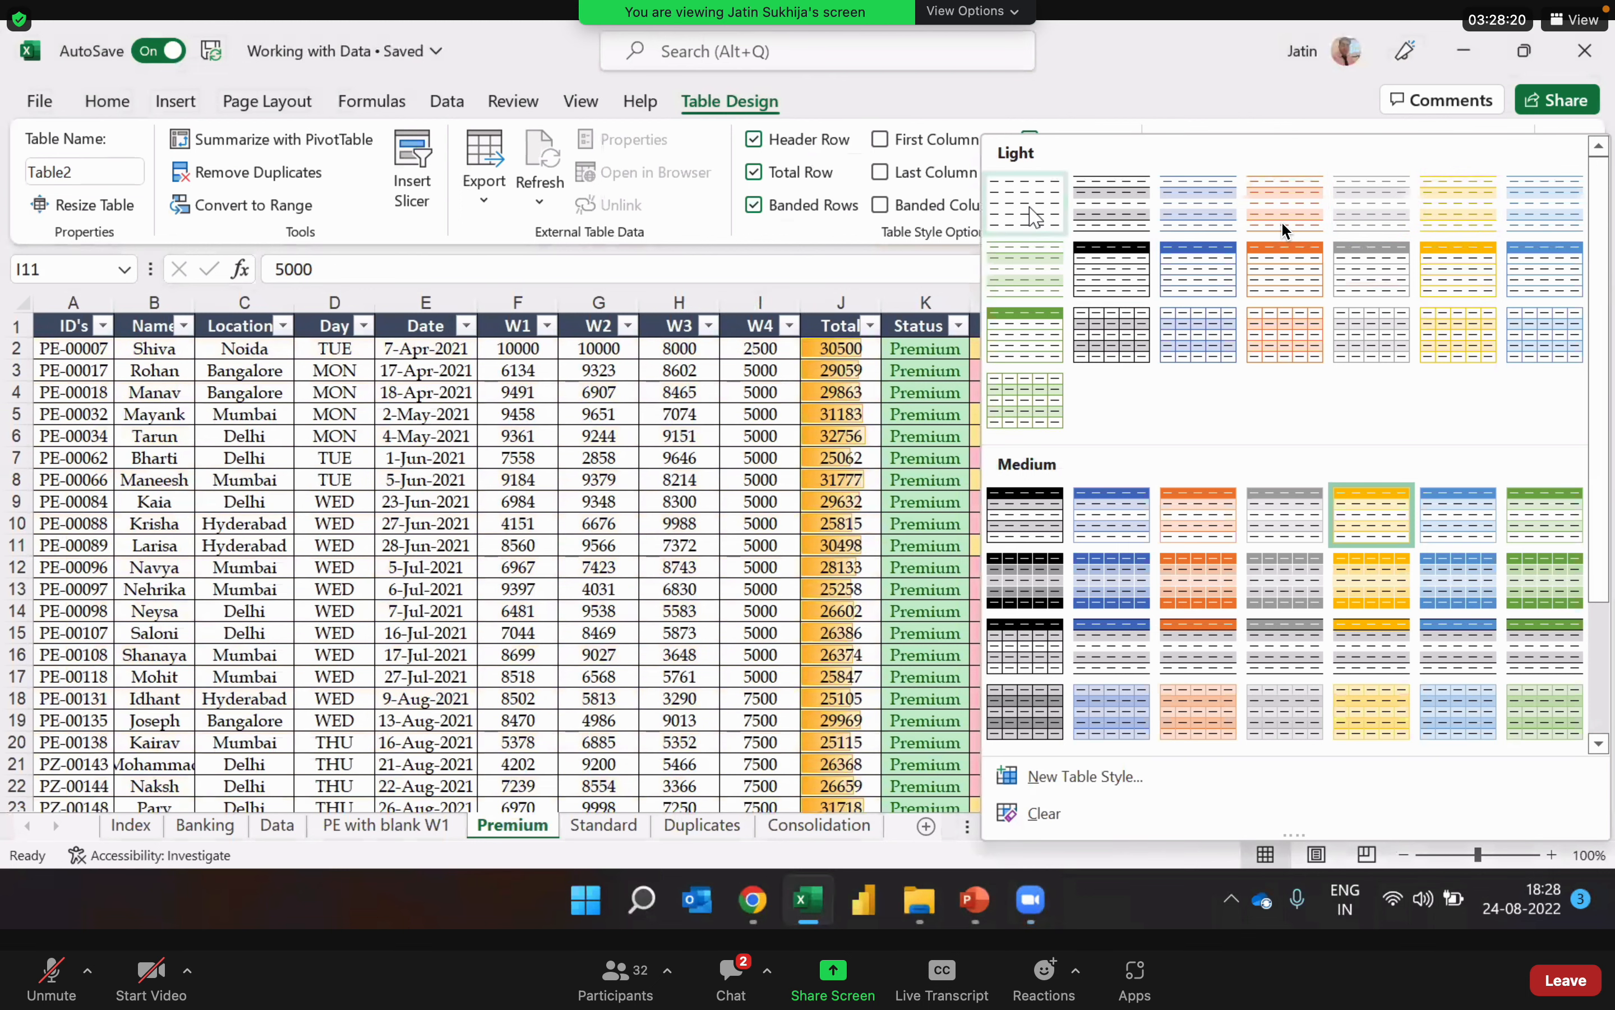
pyautogui.click(761, 186)
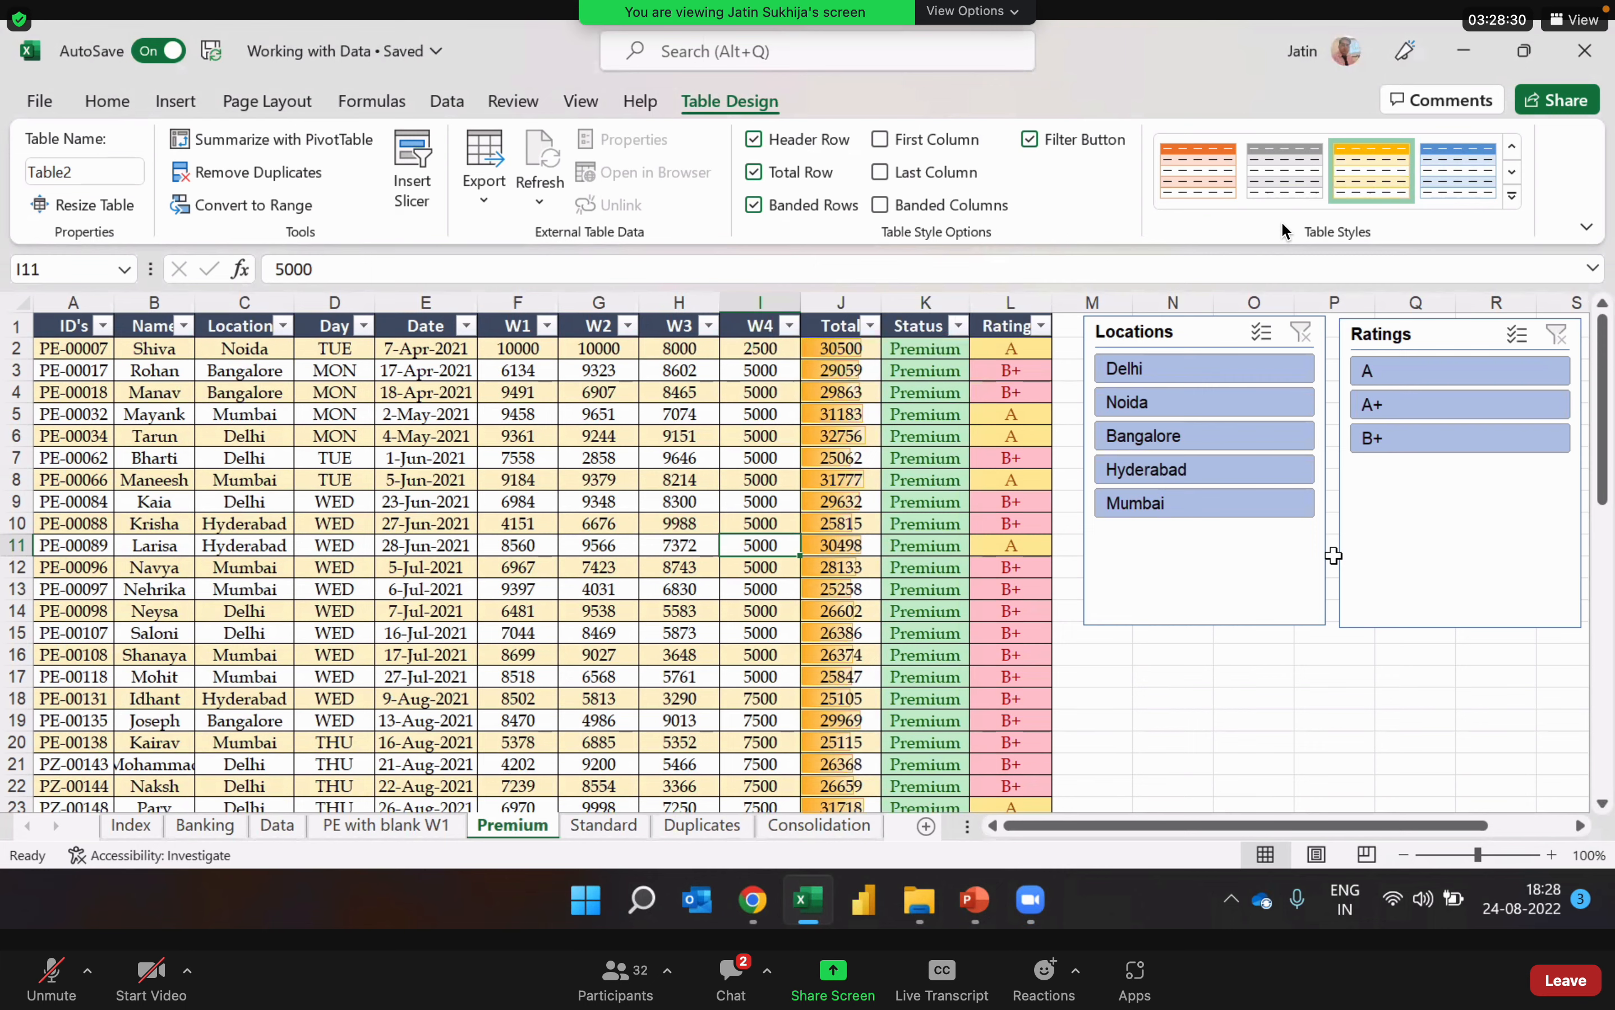
pyautogui.click(1254, 620)
pyautogui.click(1503, 554)
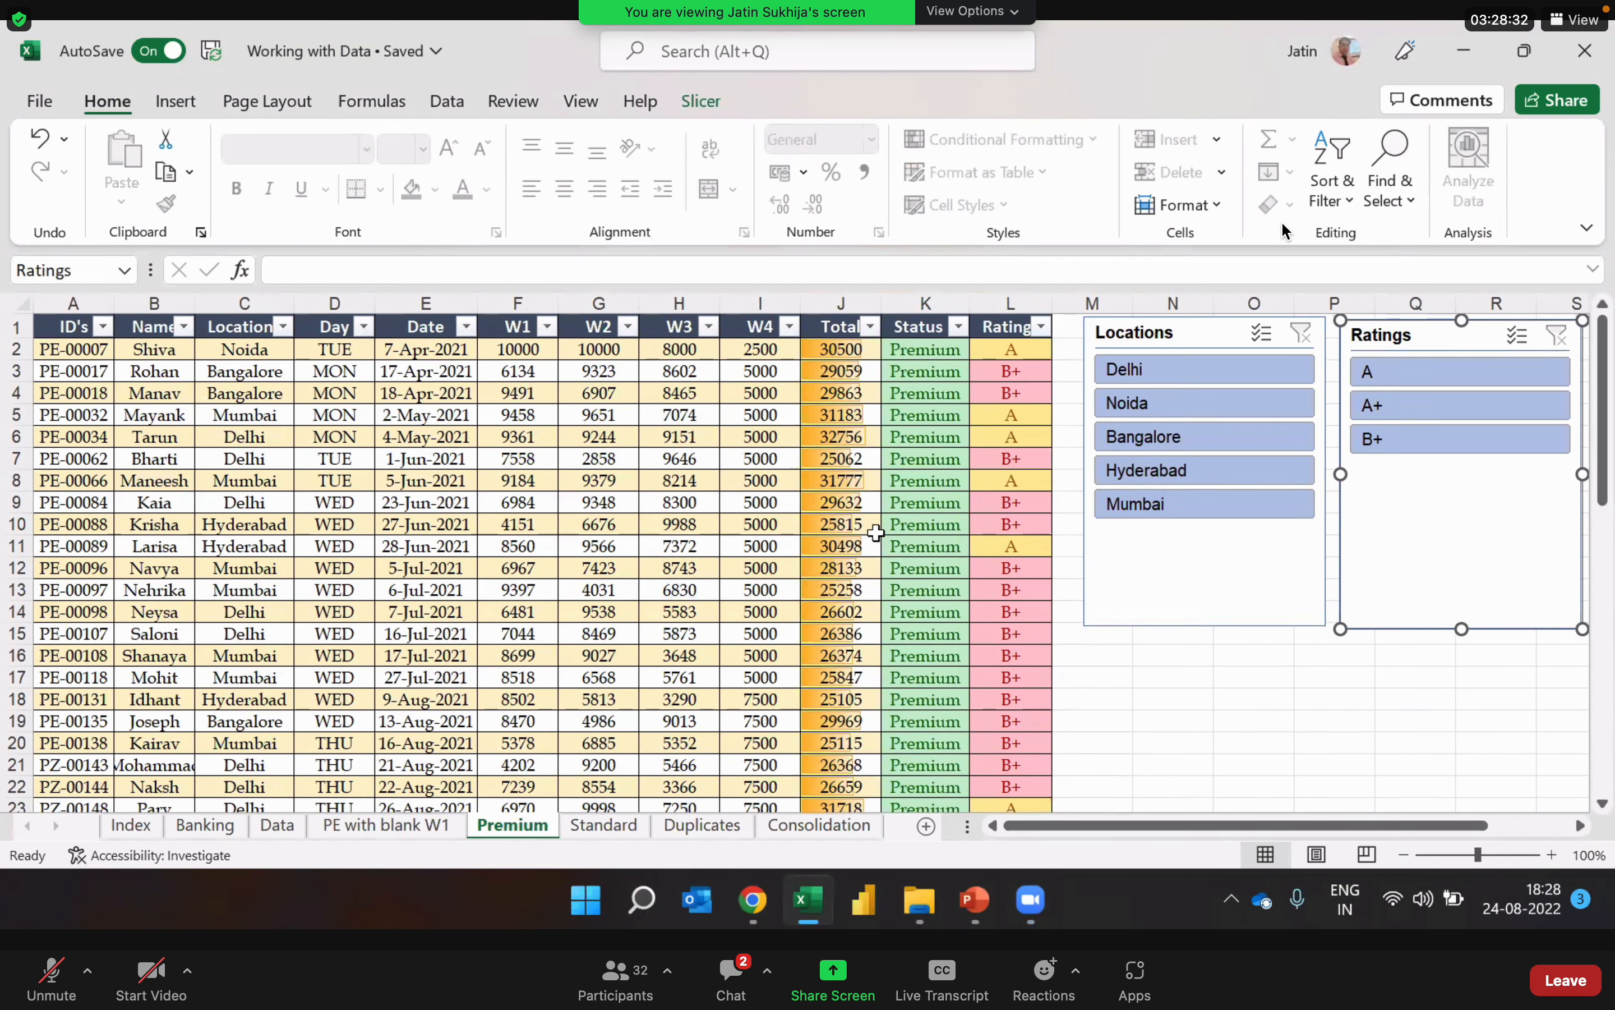
pyautogui.click(861, 524)
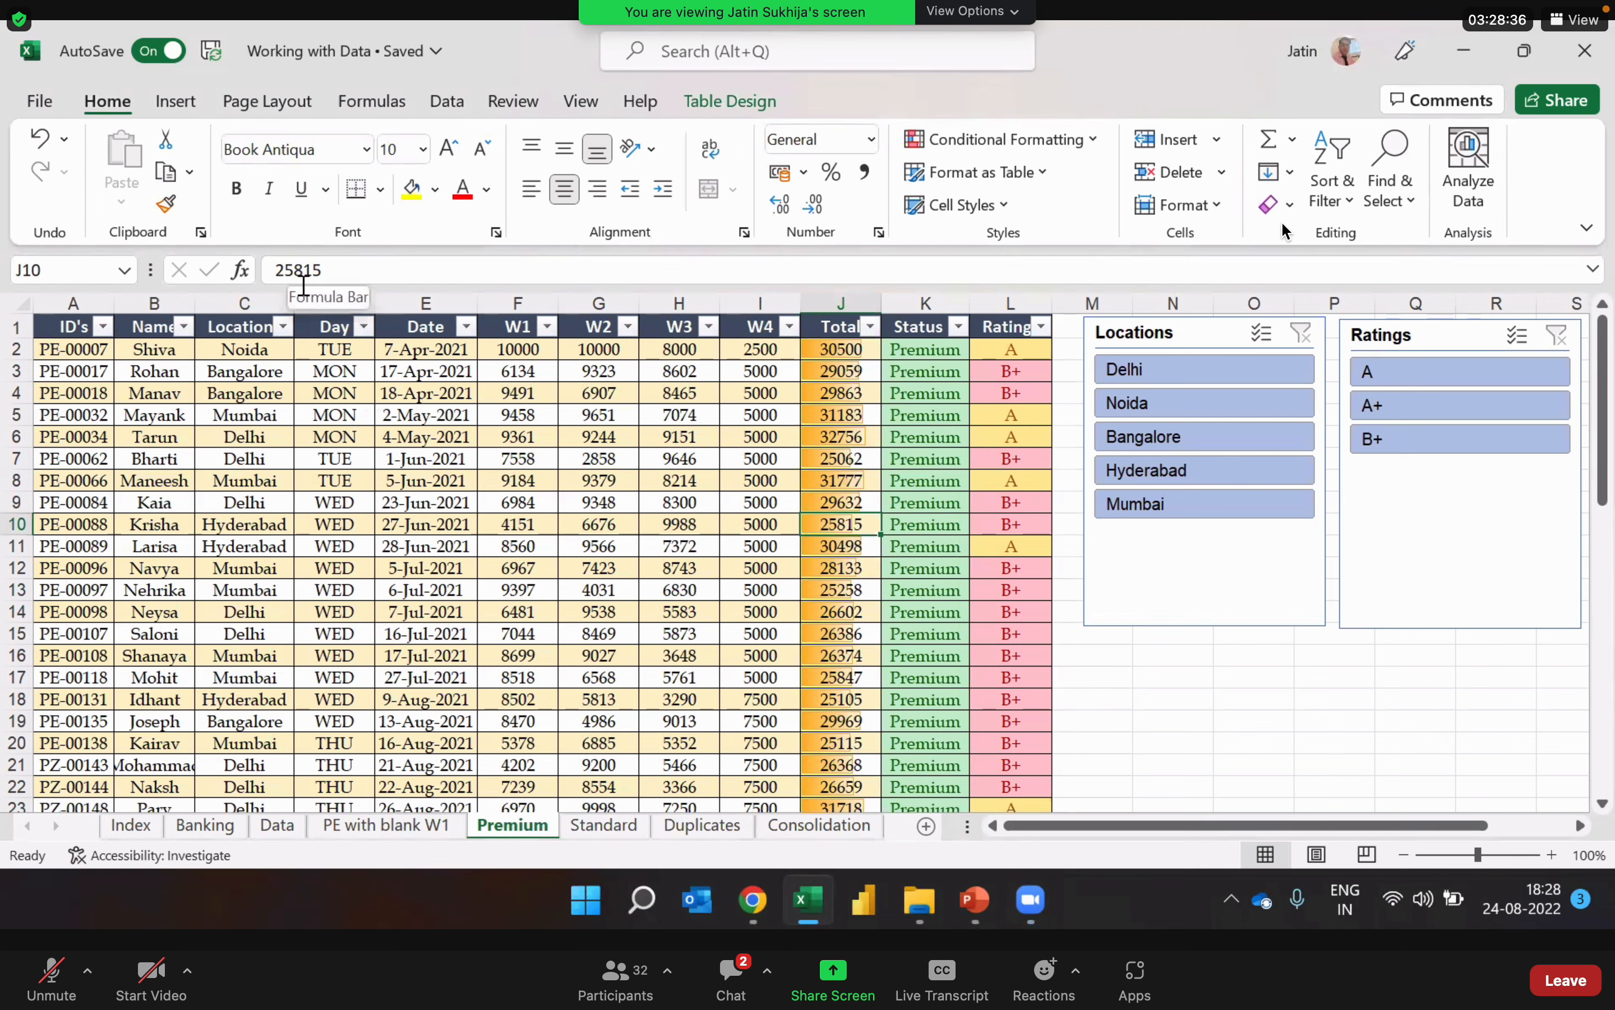
pyautogui.click(452, 376)
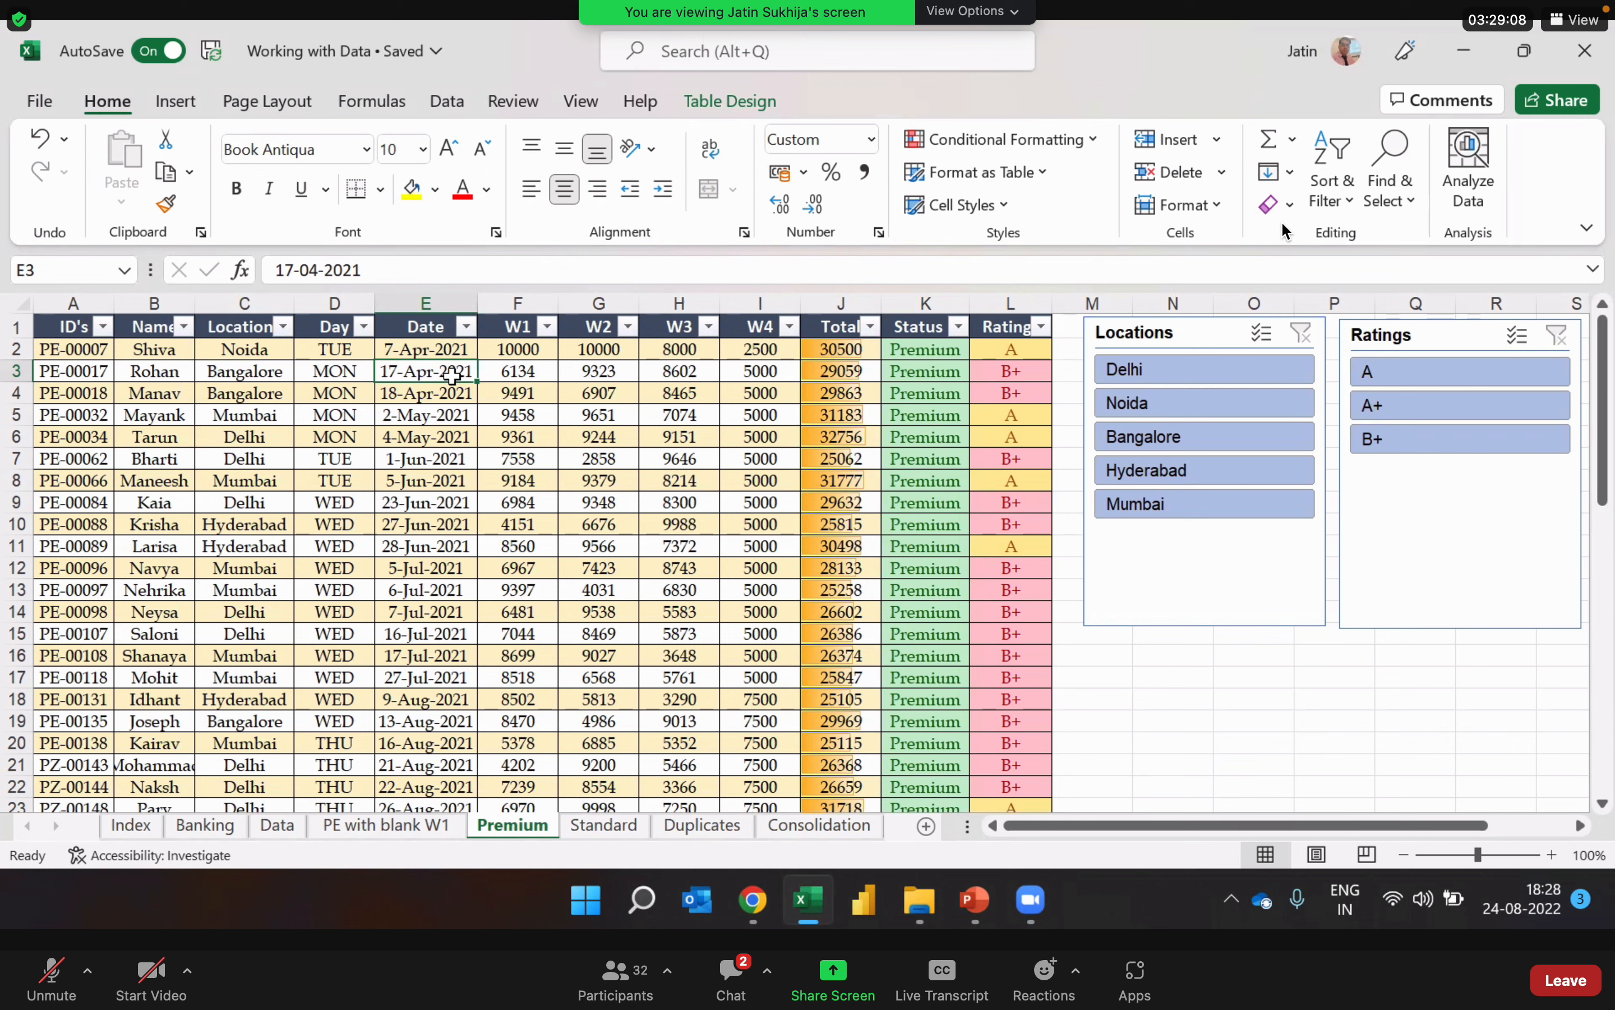
pyautogui.click(431, 567)
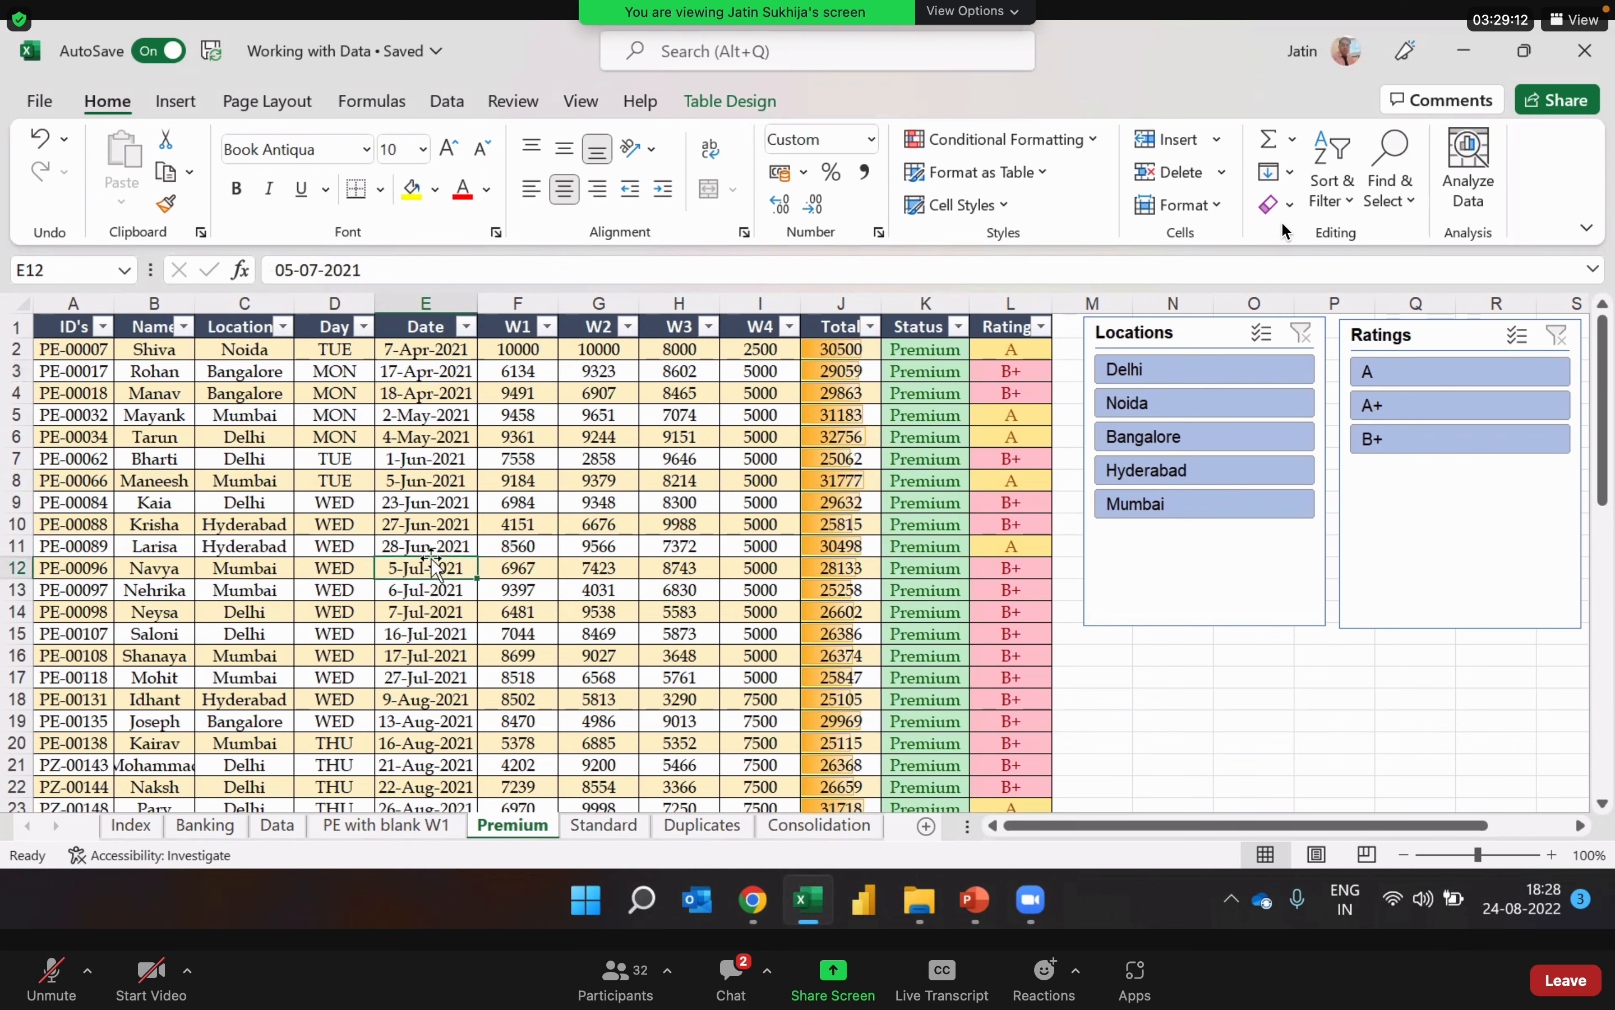
# Step: Create a copy of the Premium sheet placed before the original, and compare the two sheets
pyautogui.rightClick(532, 835)
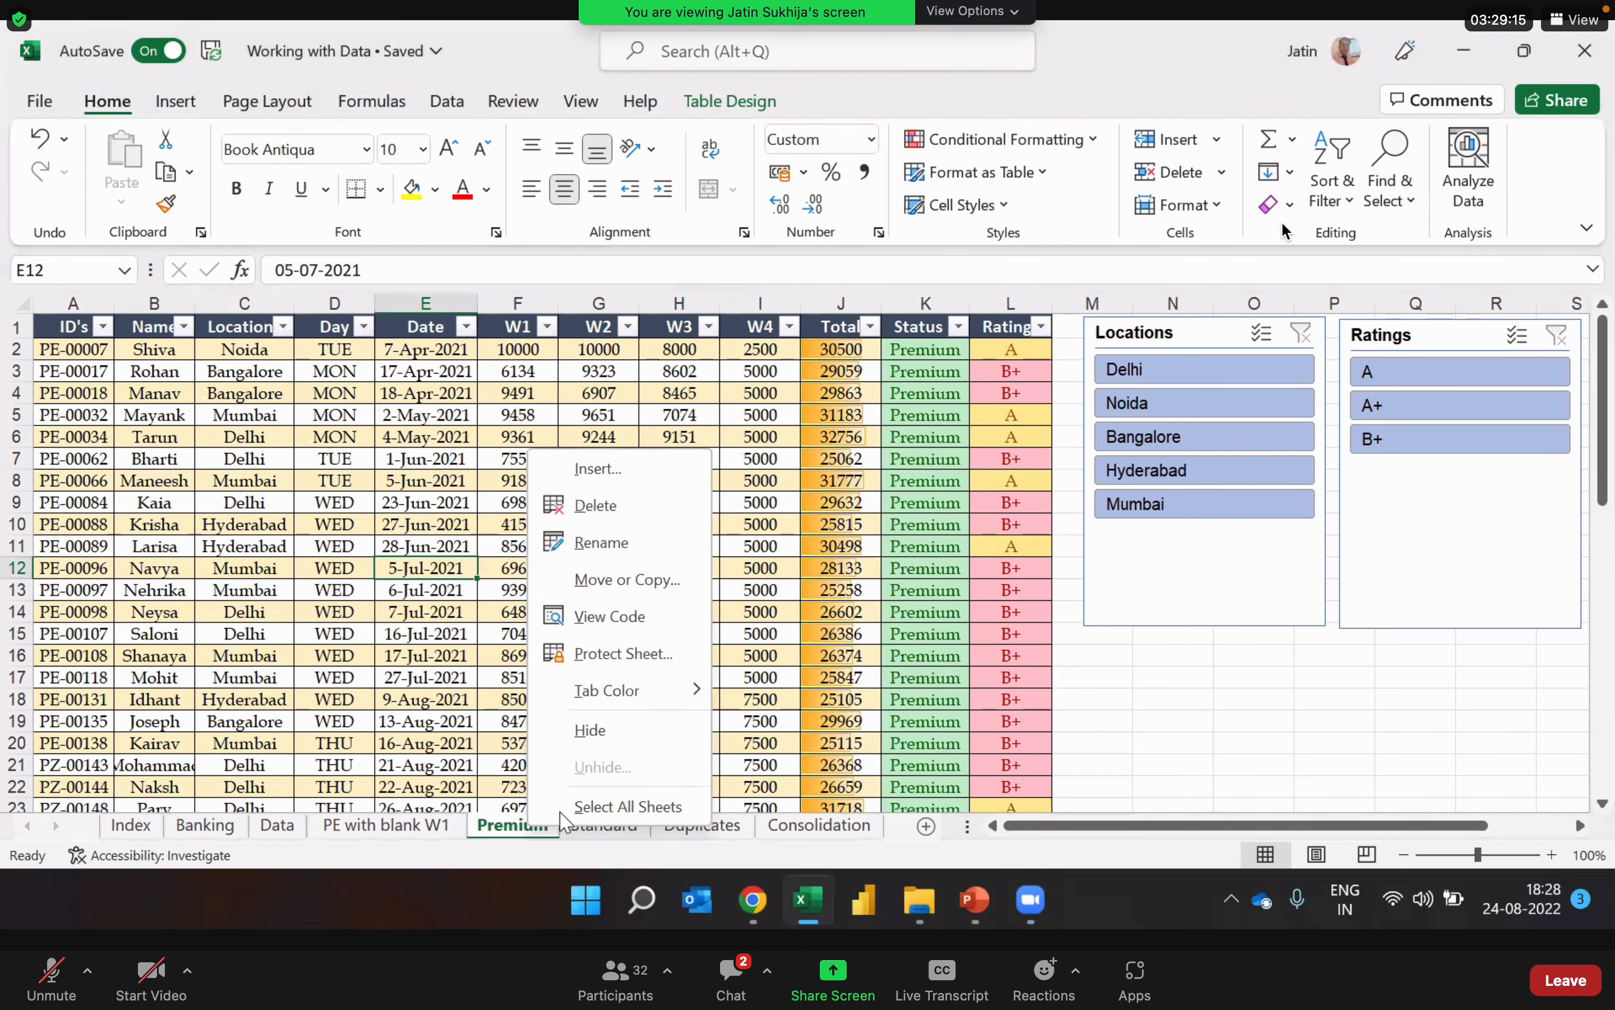
pyautogui.click(664, 591)
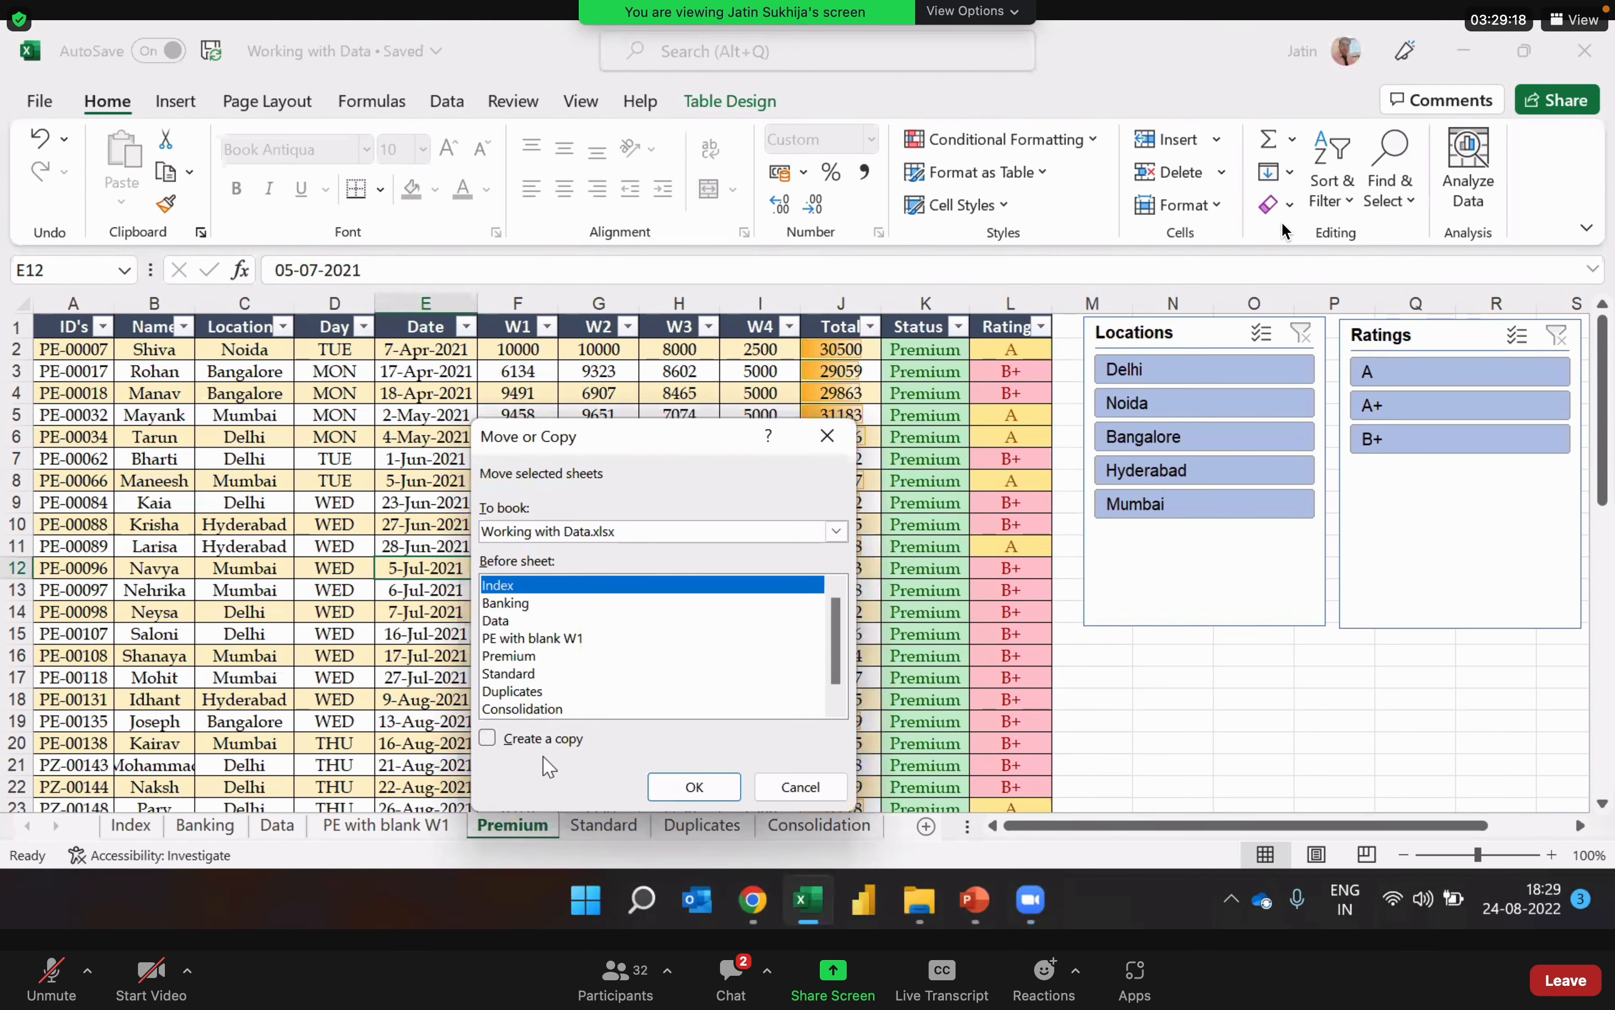
pyautogui.click(528, 657)
pyautogui.click(488, 739)
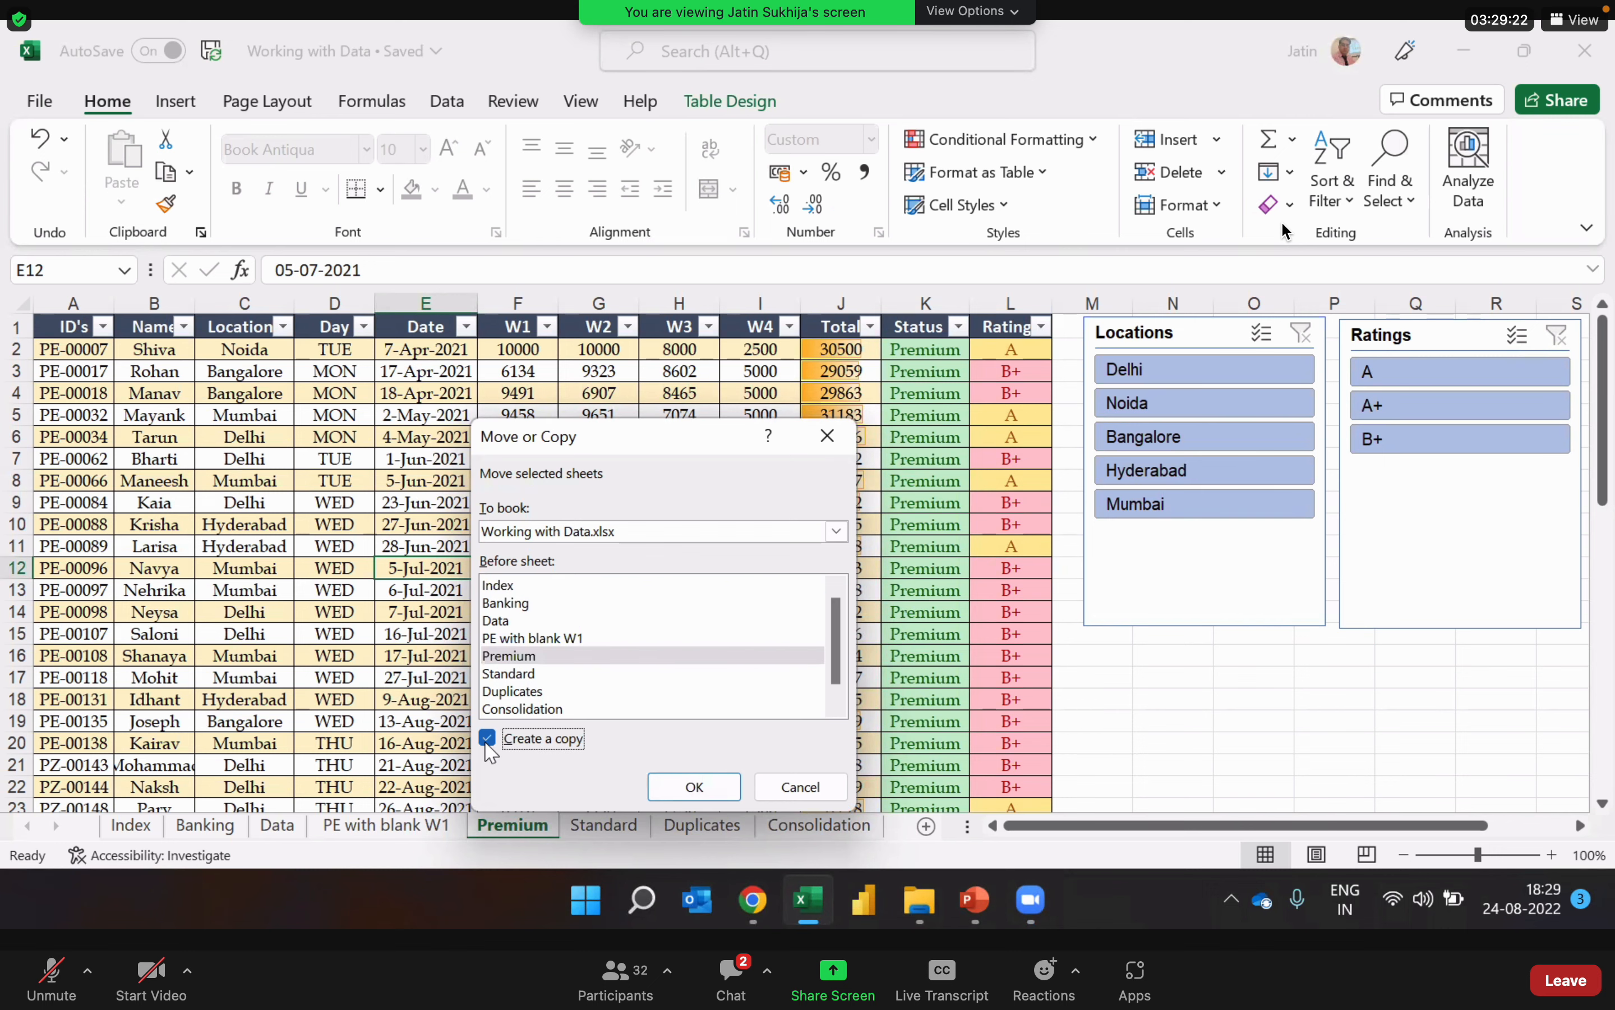
pyautogui.click(726, 788)
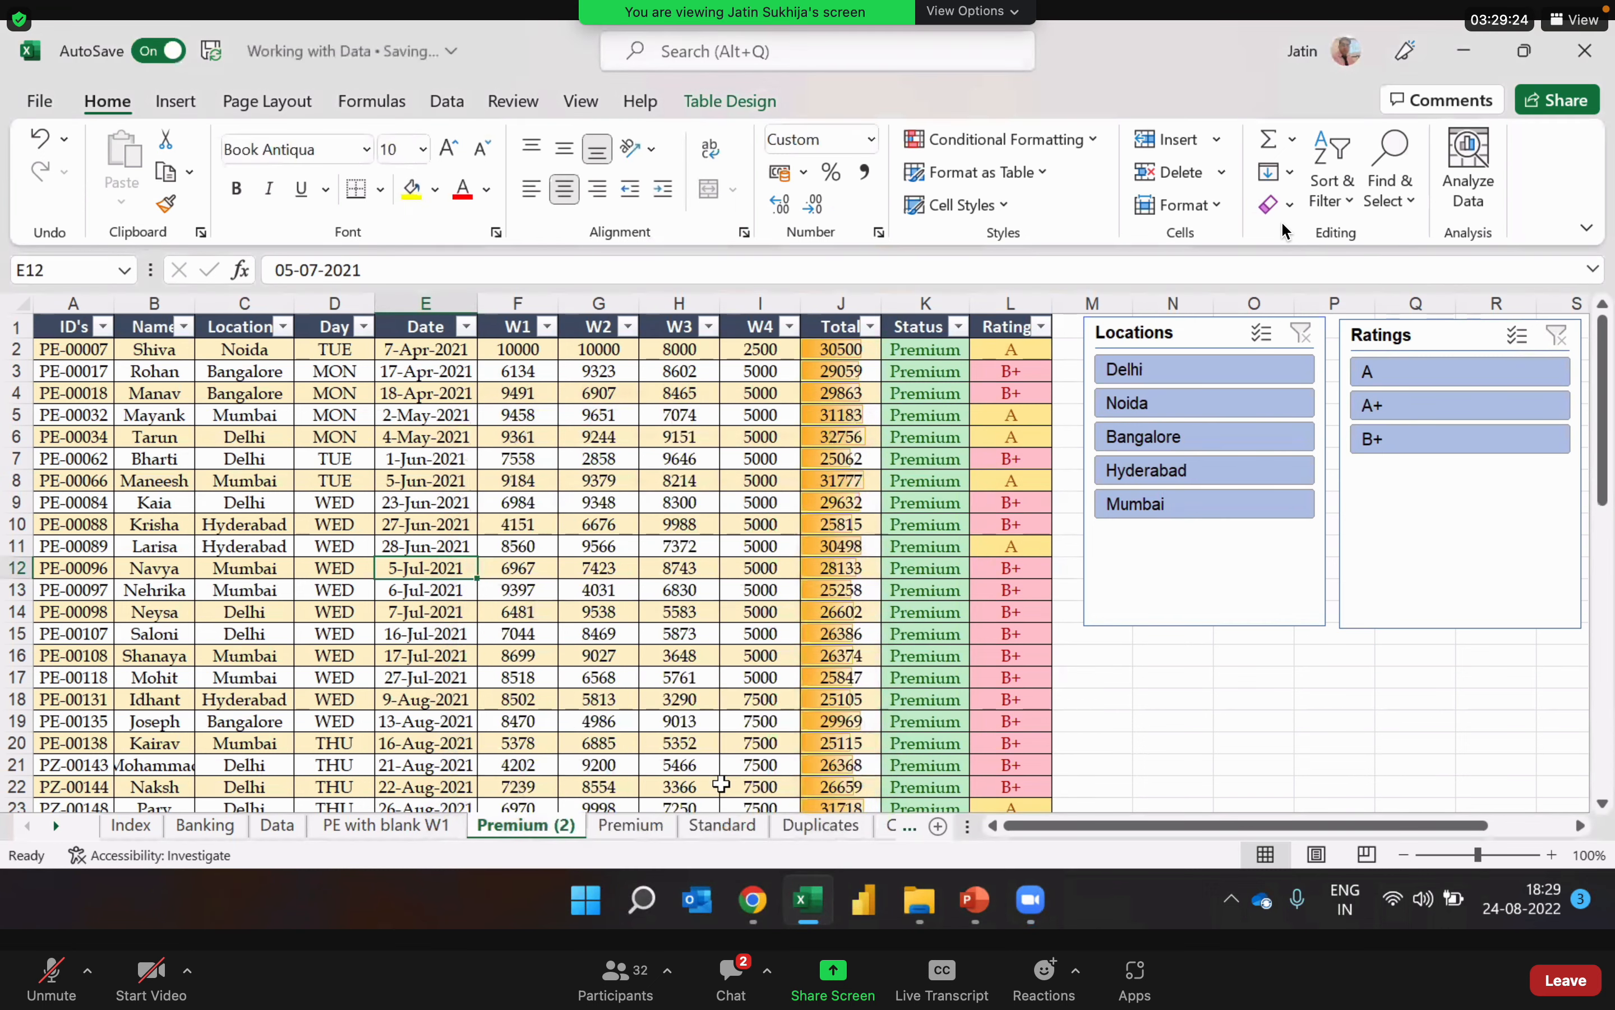
pyautogui.click(661, 831)
pyautogui.click(559, 826)
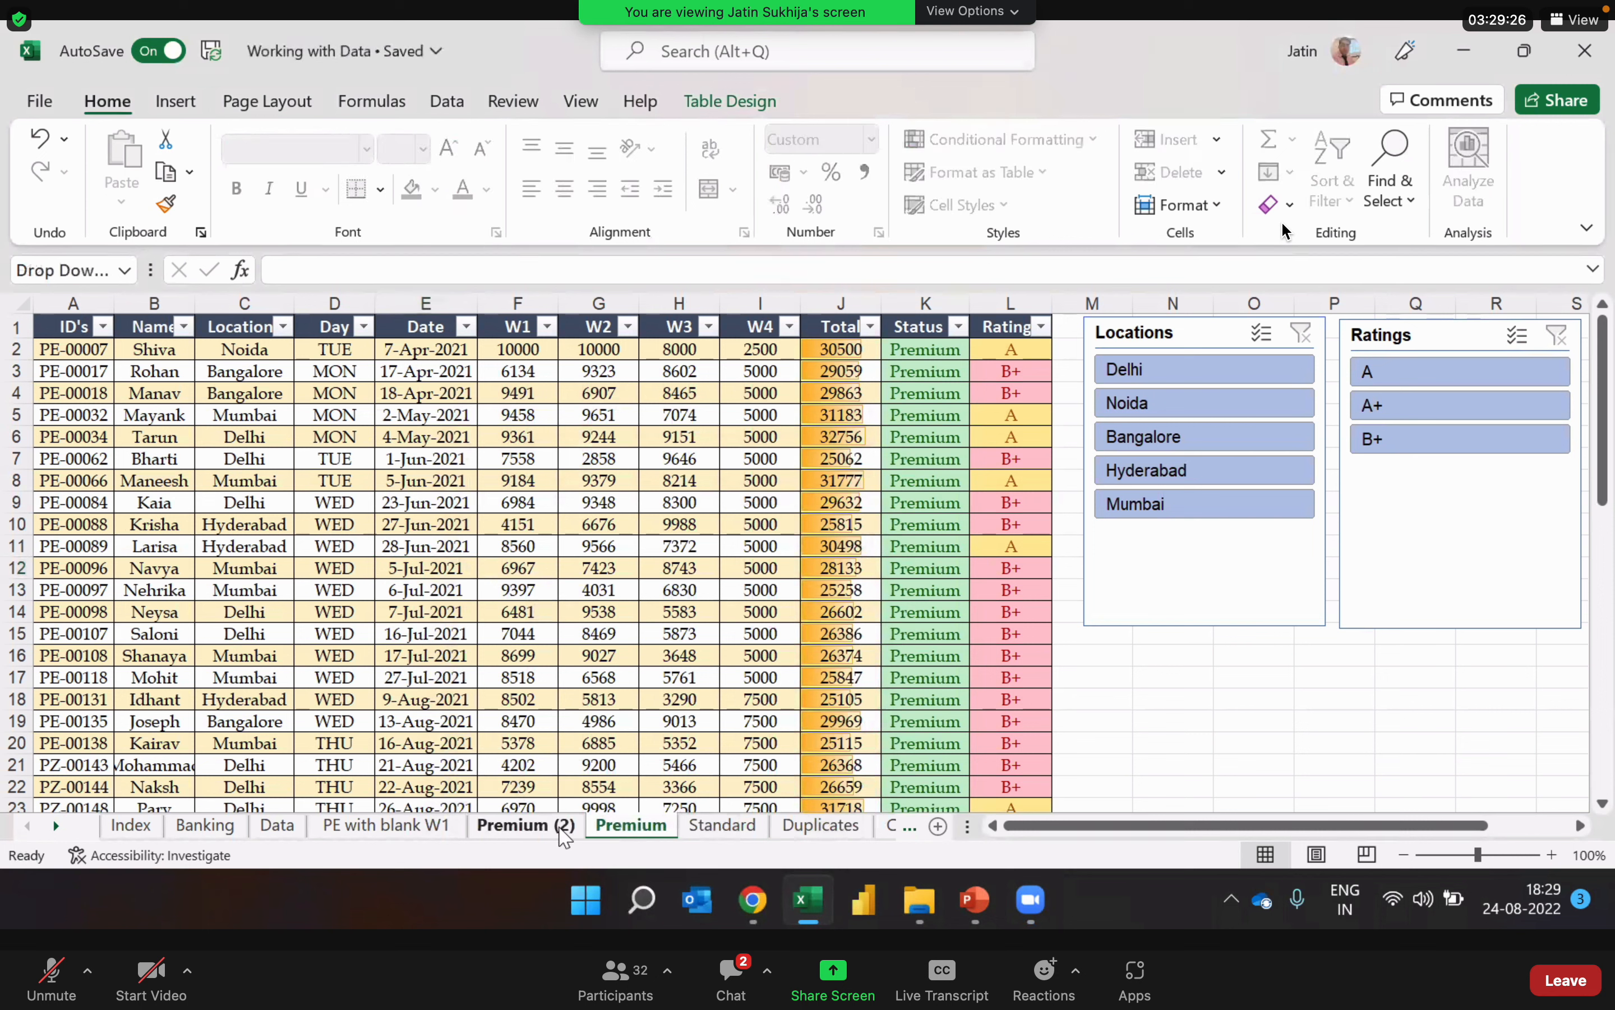
# Step: Delete the Locations and Ratings slicers from the copied Premium sheet
pyautogui.click(646, 618)
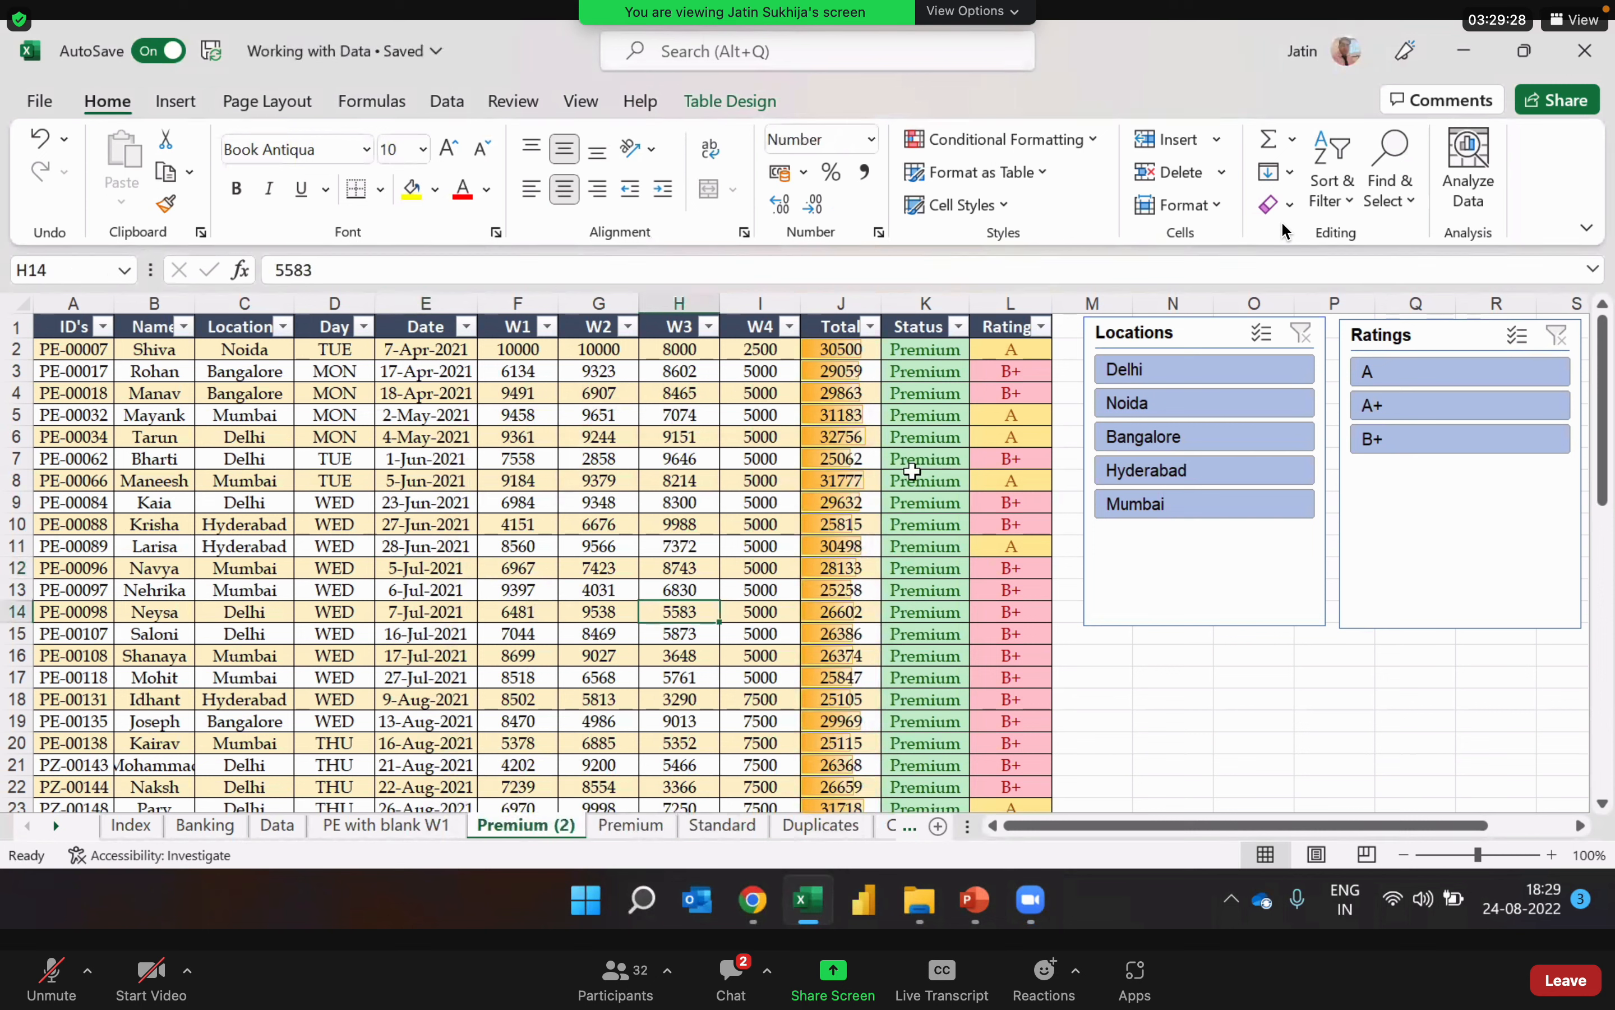
pyautogui.click(717, 542)
pyautogui.click(520, 459)
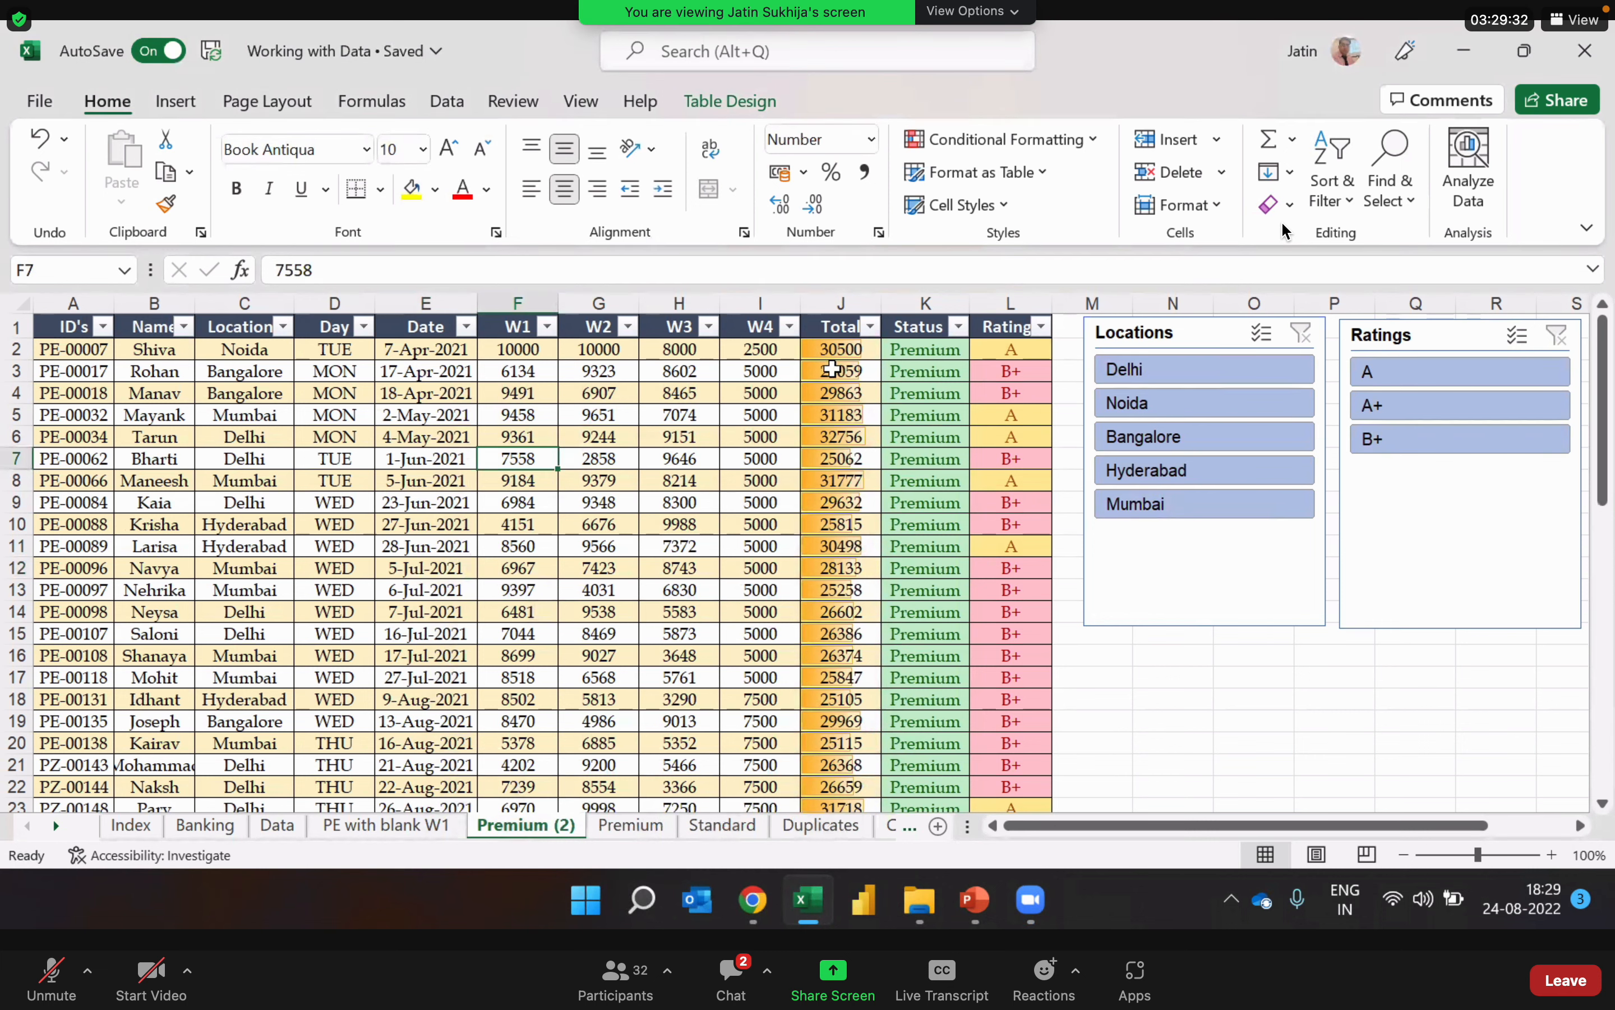
pyautogui.click(1162, 603)
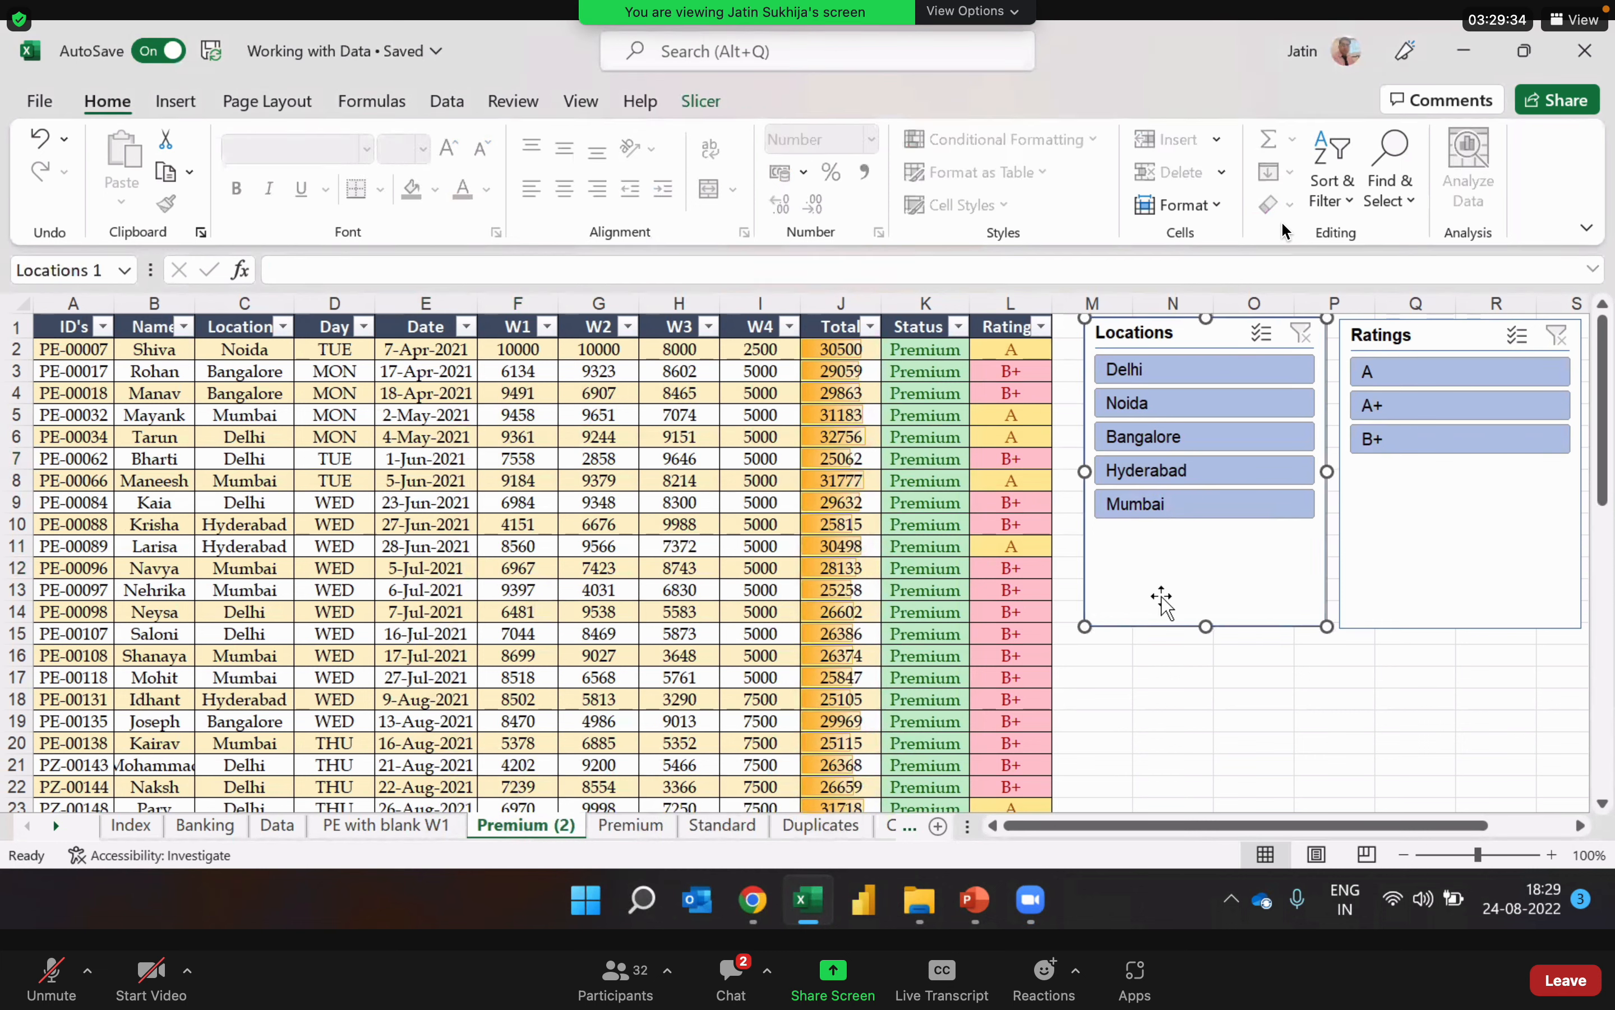
pyautogui.press('Delete')
pyautogui.click(1380, 528)
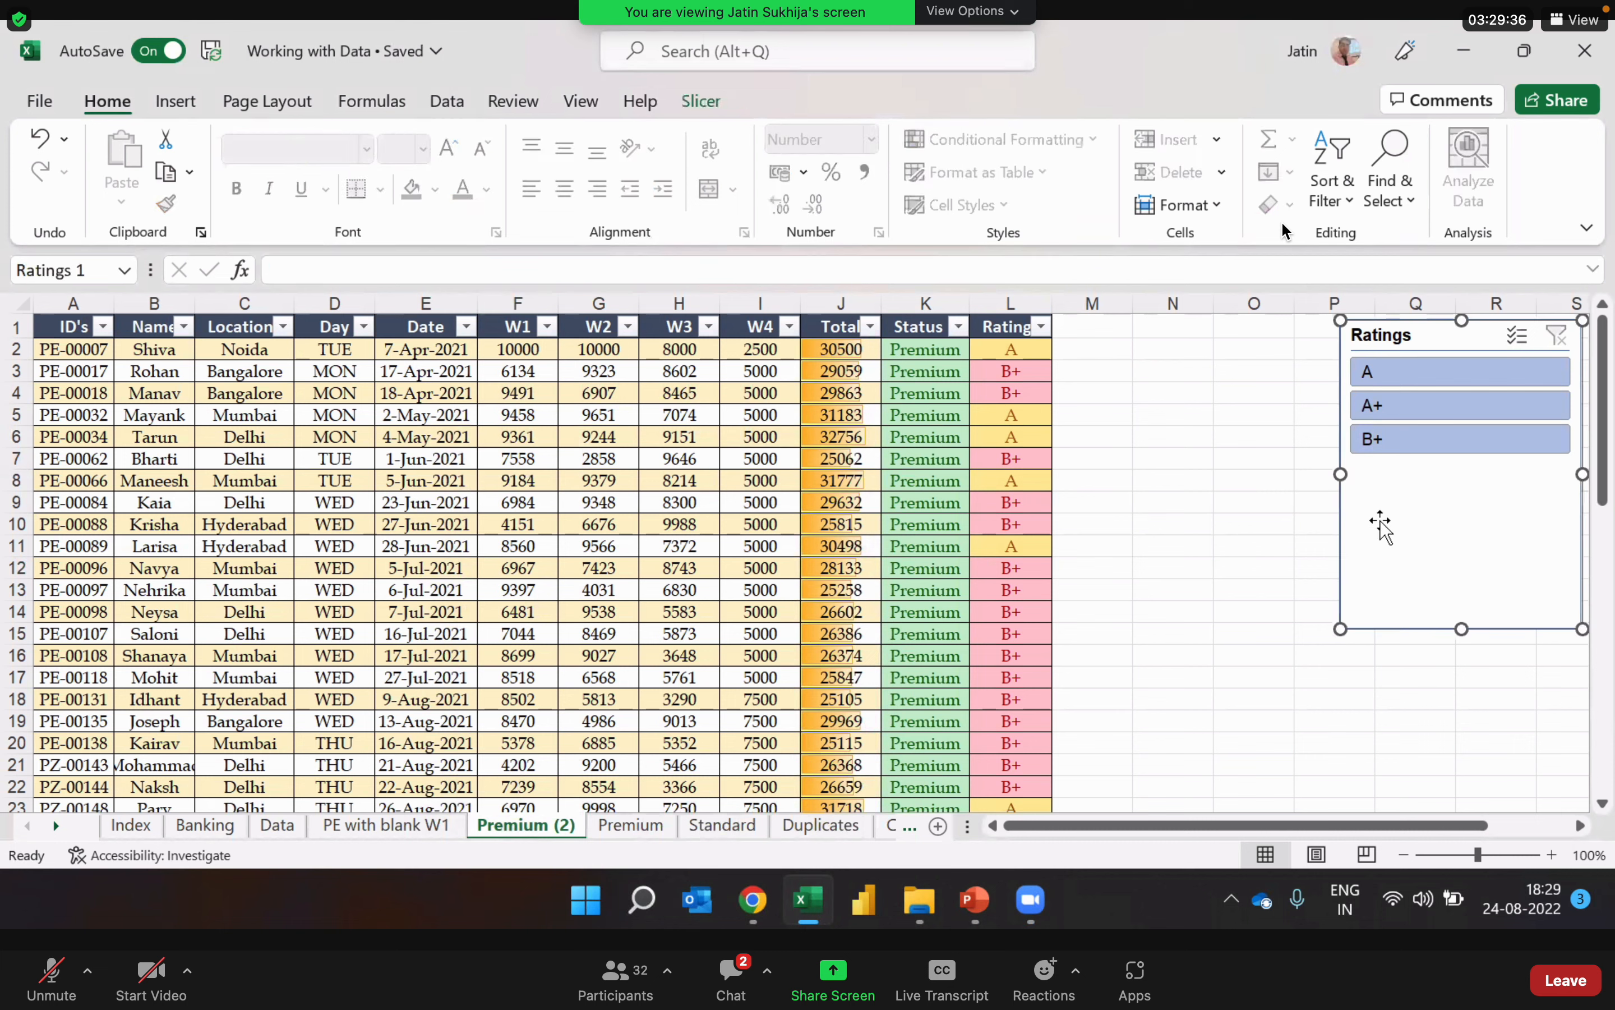
pyautogui.press('Delete')
pyautogui.click(632, 479)
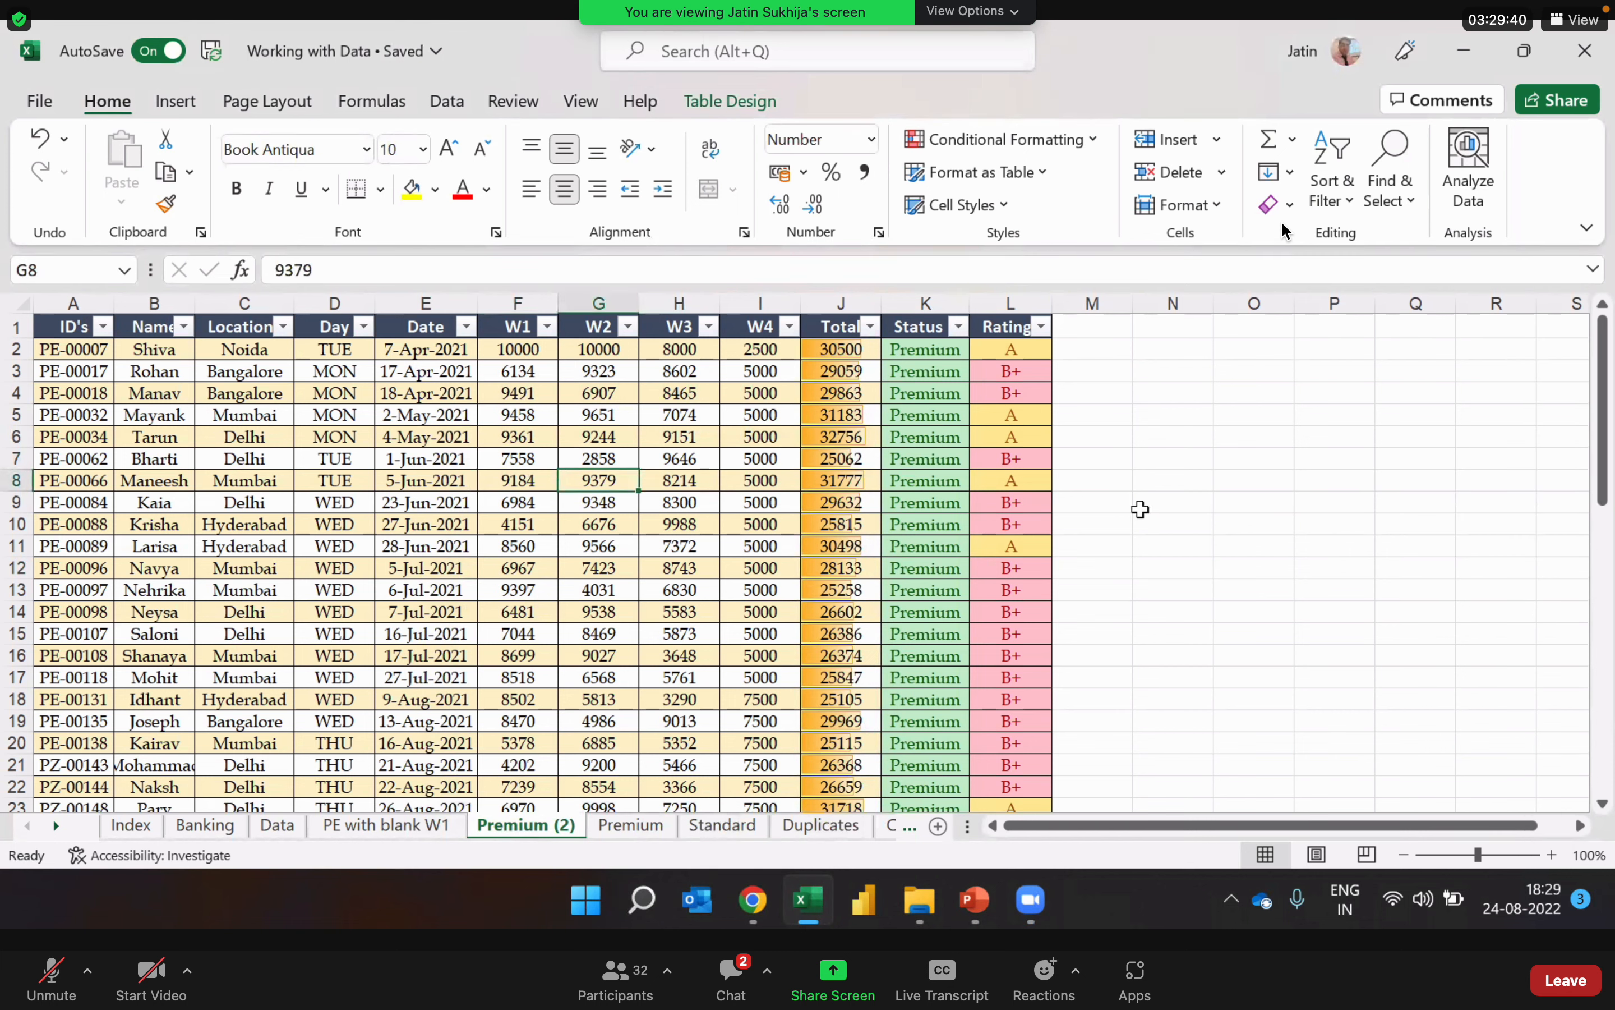
# Step: Turn off the total row of the copied table and apply the plain, uncoloured first style of the Light group
pyautogui.click(730, 102)
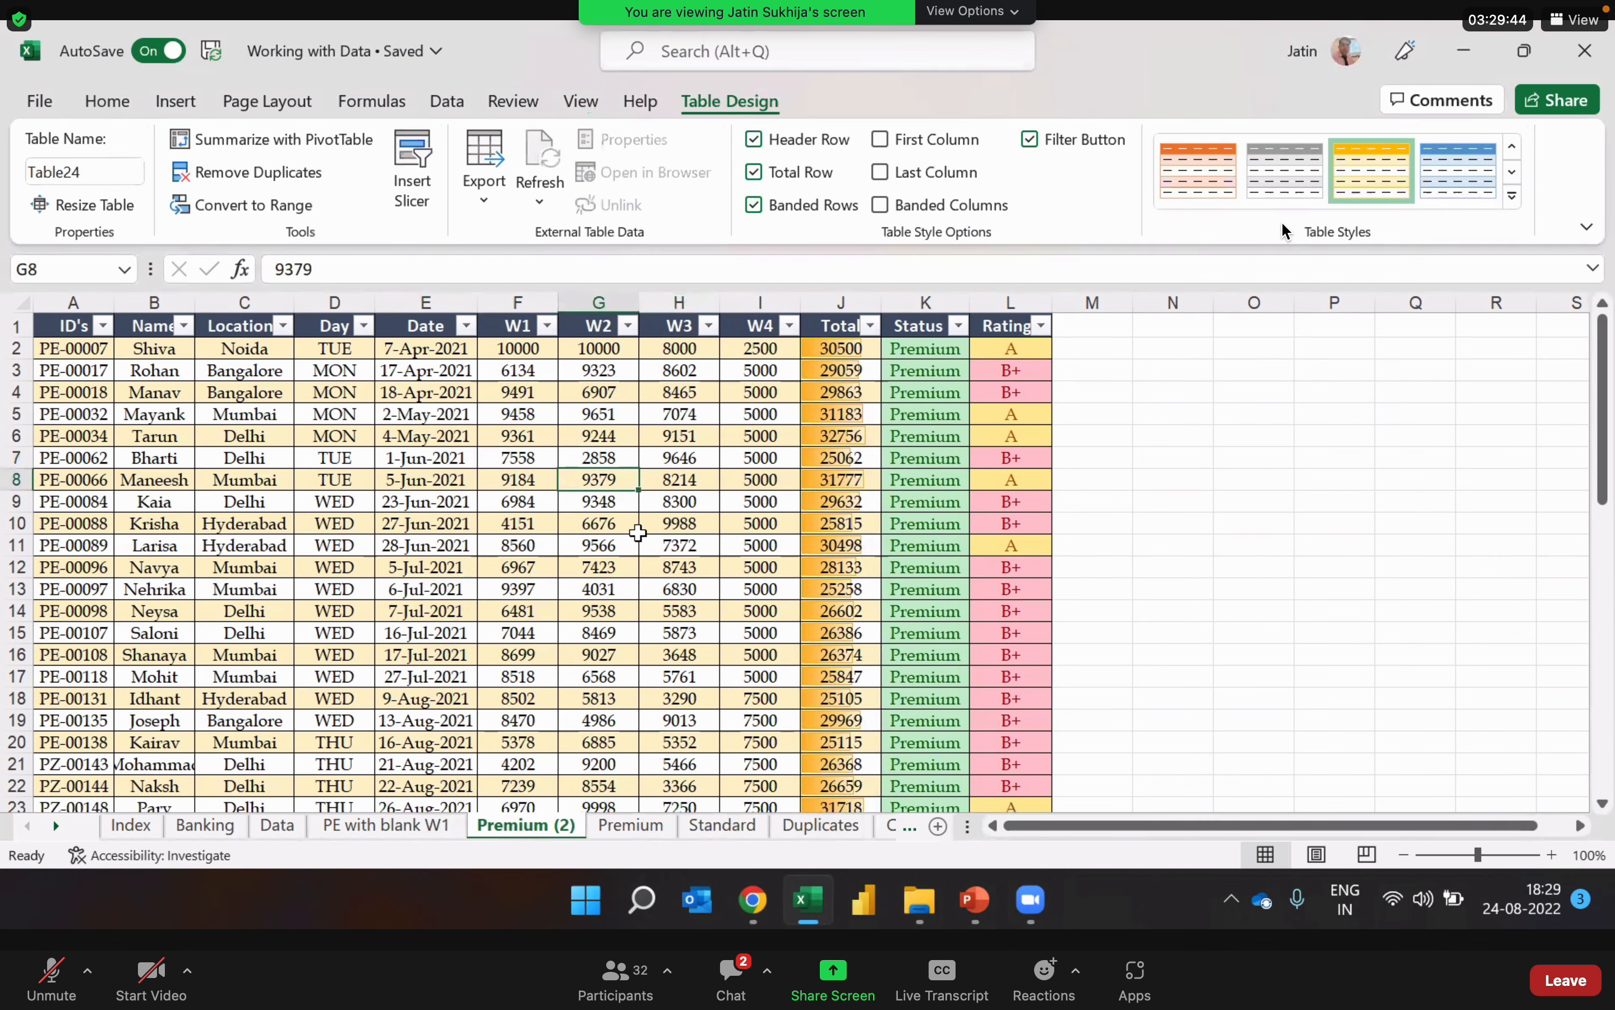
pyautogui.click(634, 531)
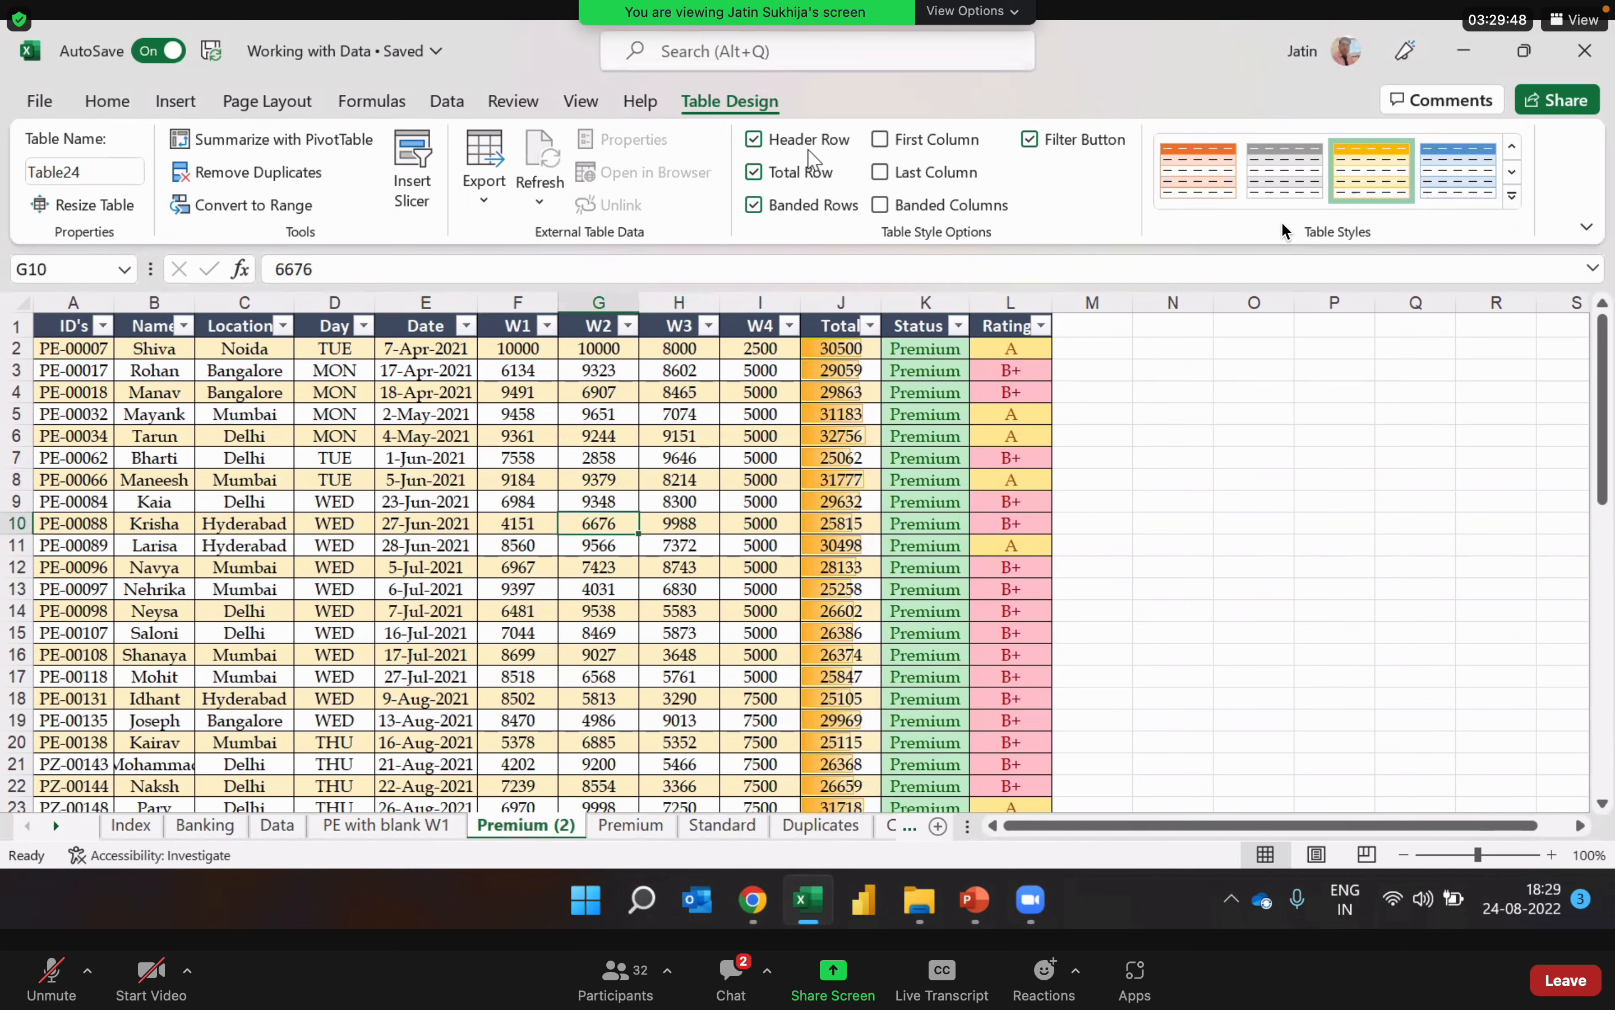
pyautogui.click(766, 175)
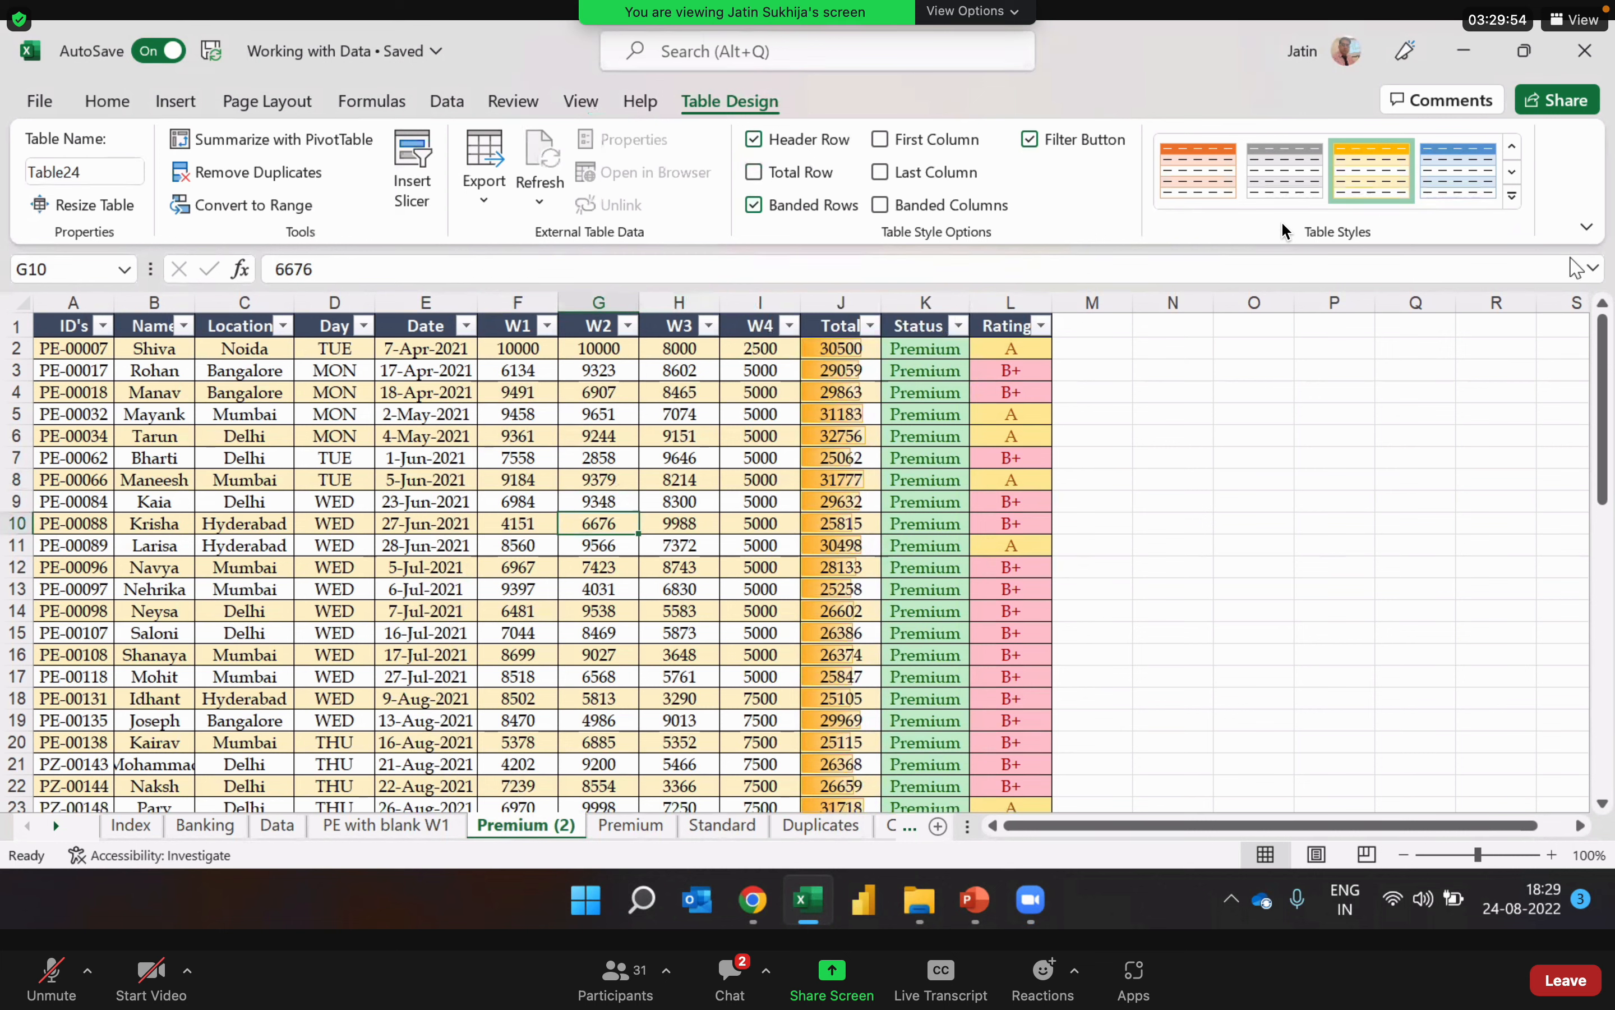
pyautogui.click(1513, 198)
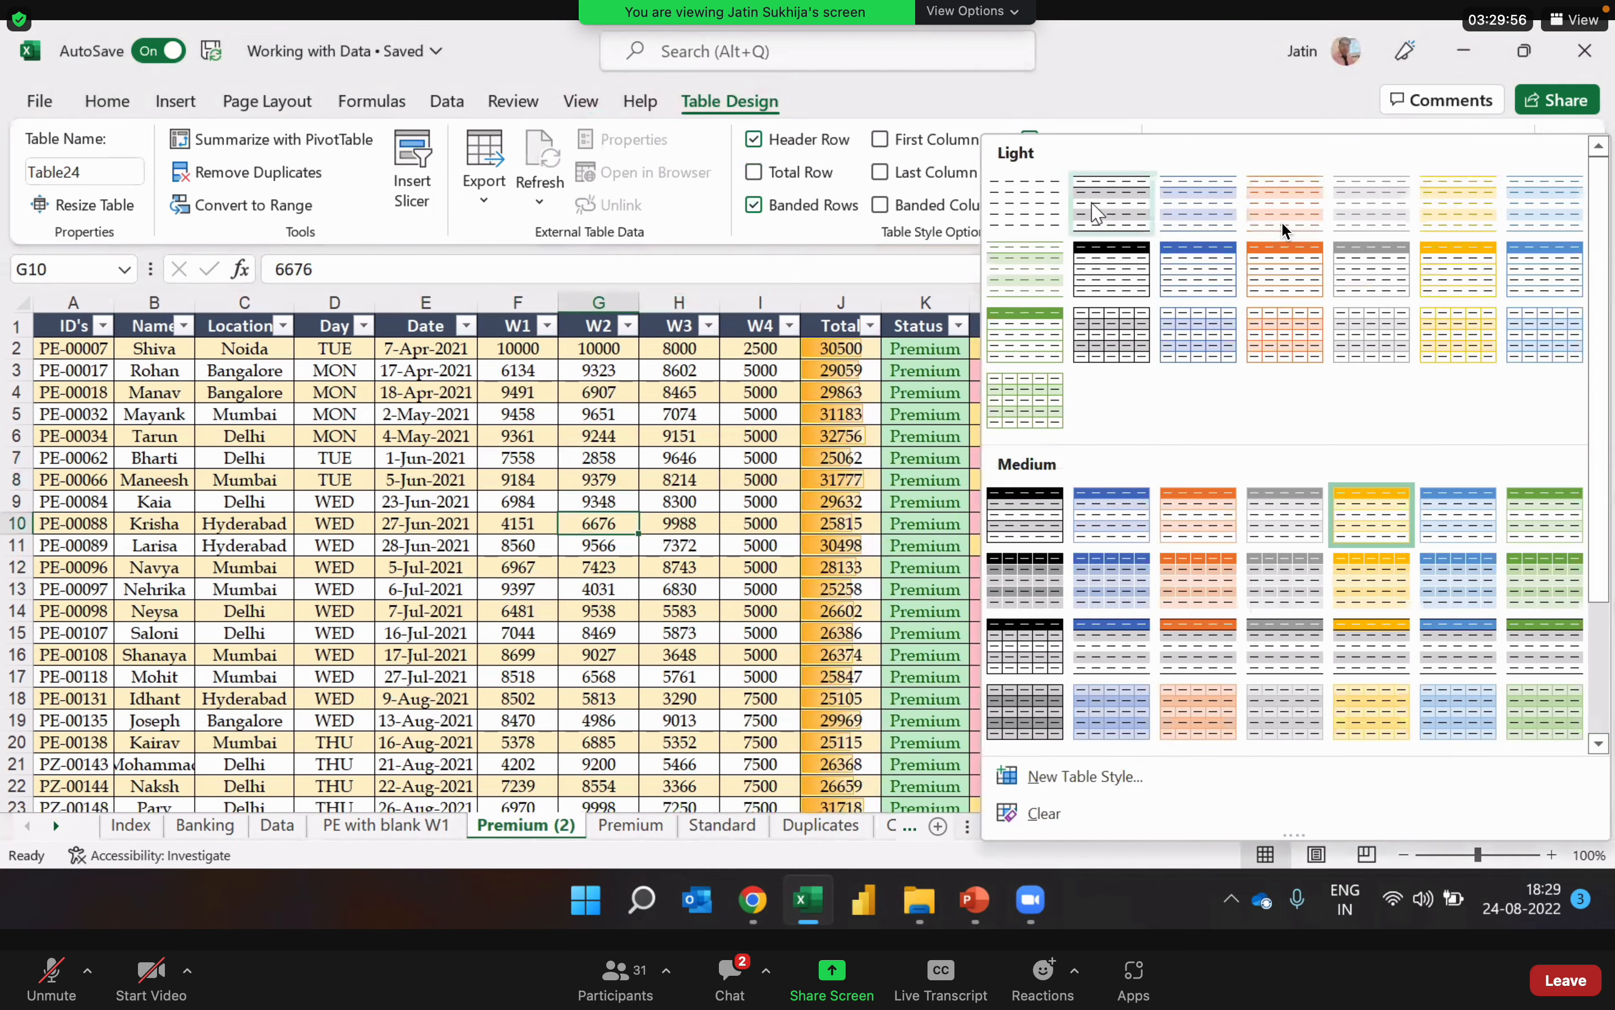
pyautogui.press('Escape')
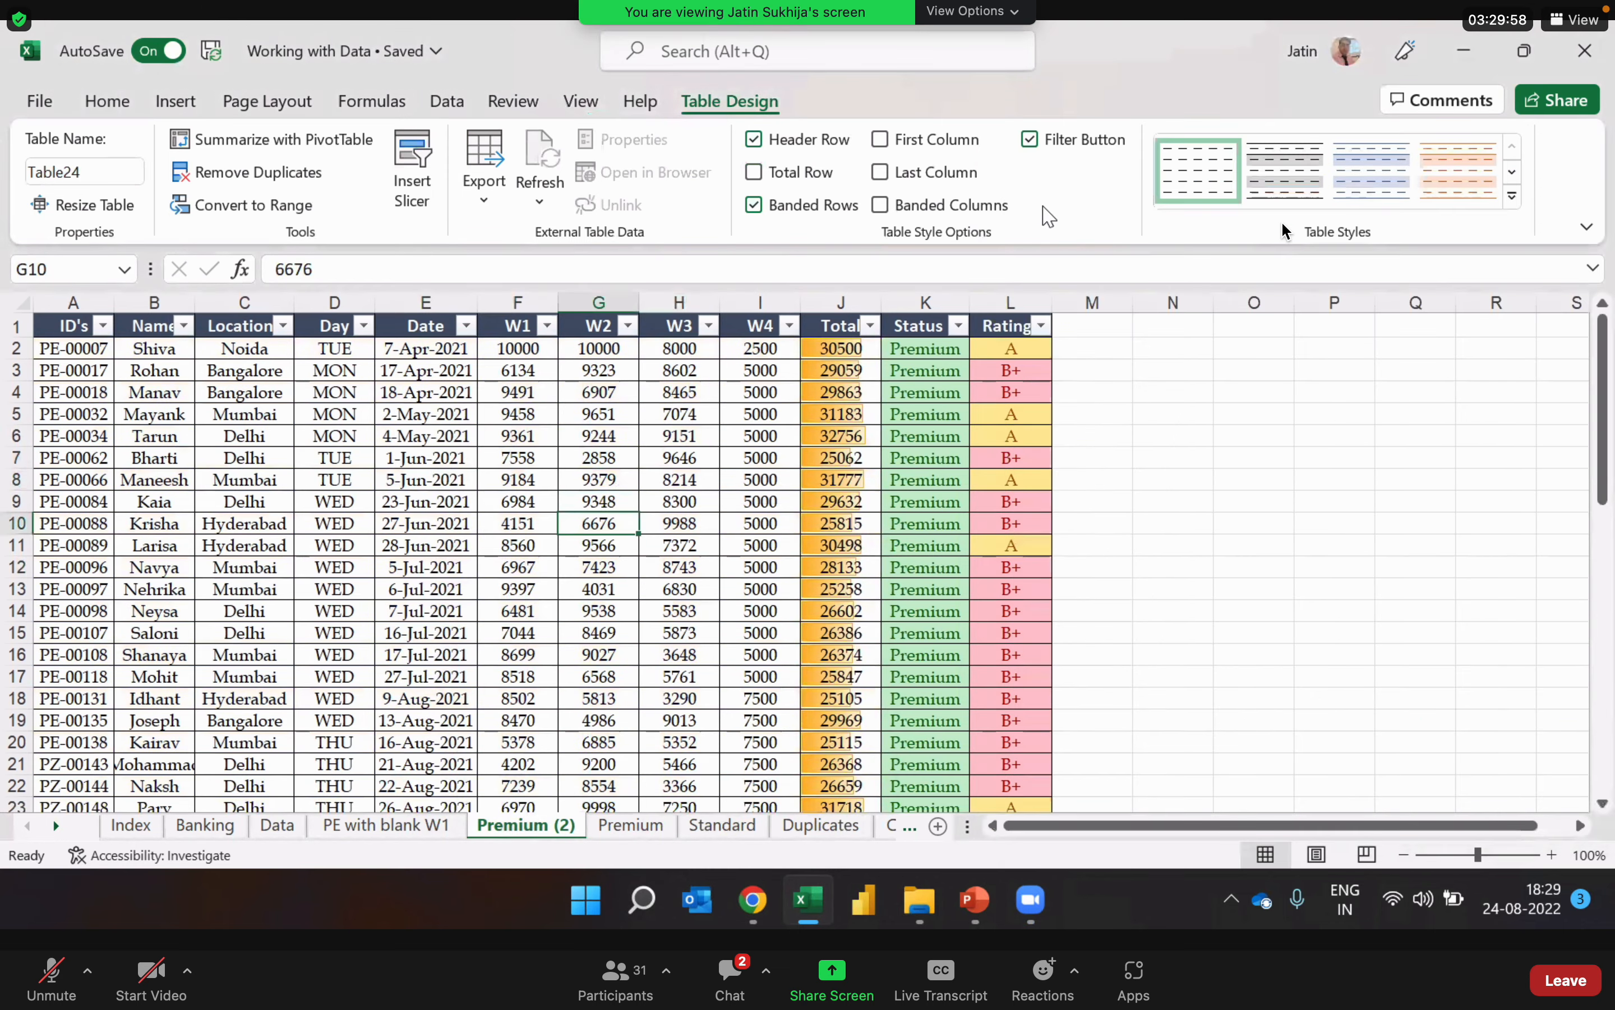
pyautogui.click(693, 582)
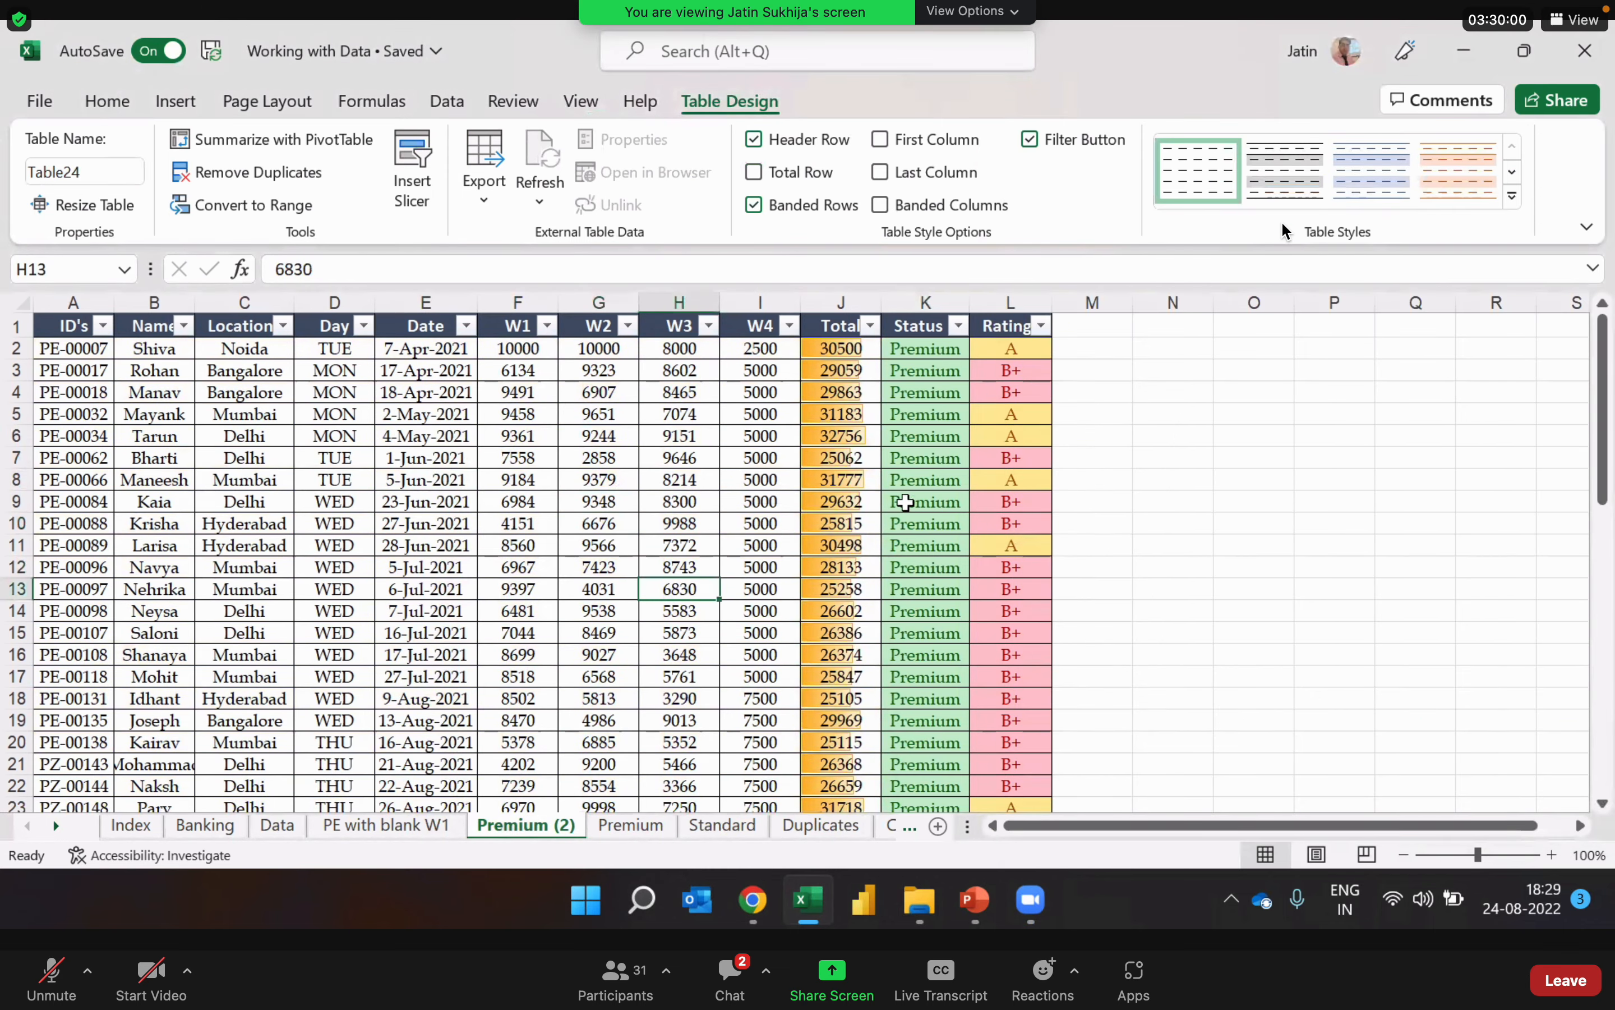
# Step: Convert the table on the Premium (2) sheet to a normal range
pyautogui.click(599, 523)
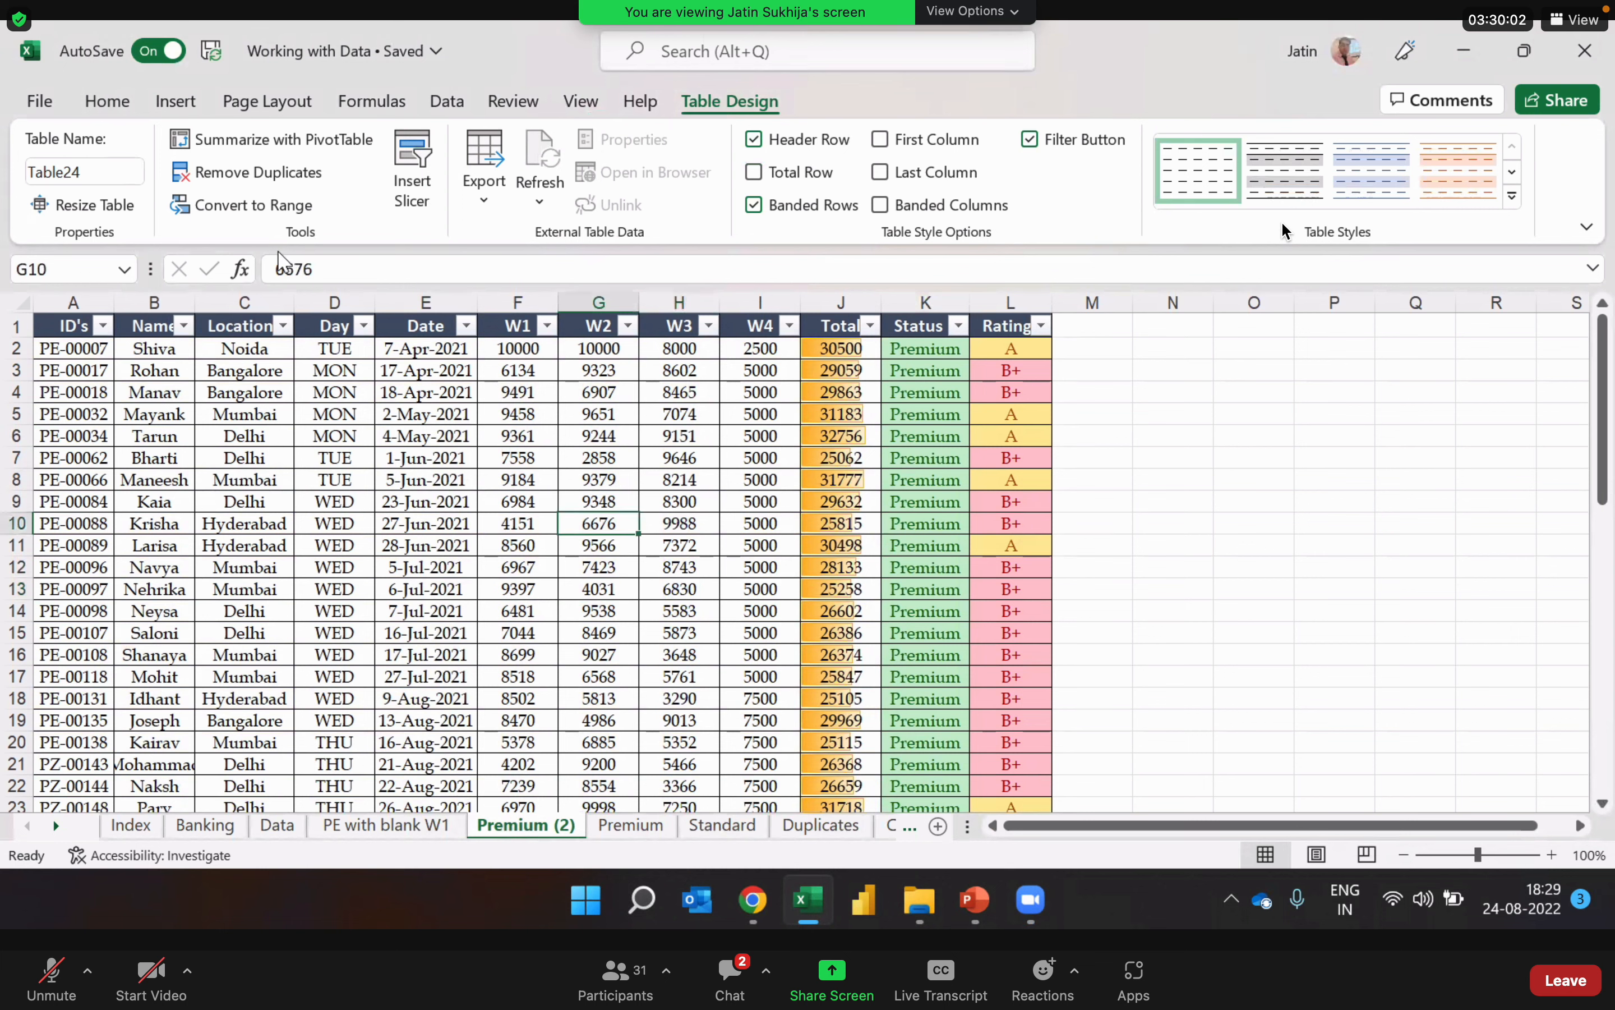
pyautogui.click(277, 208)
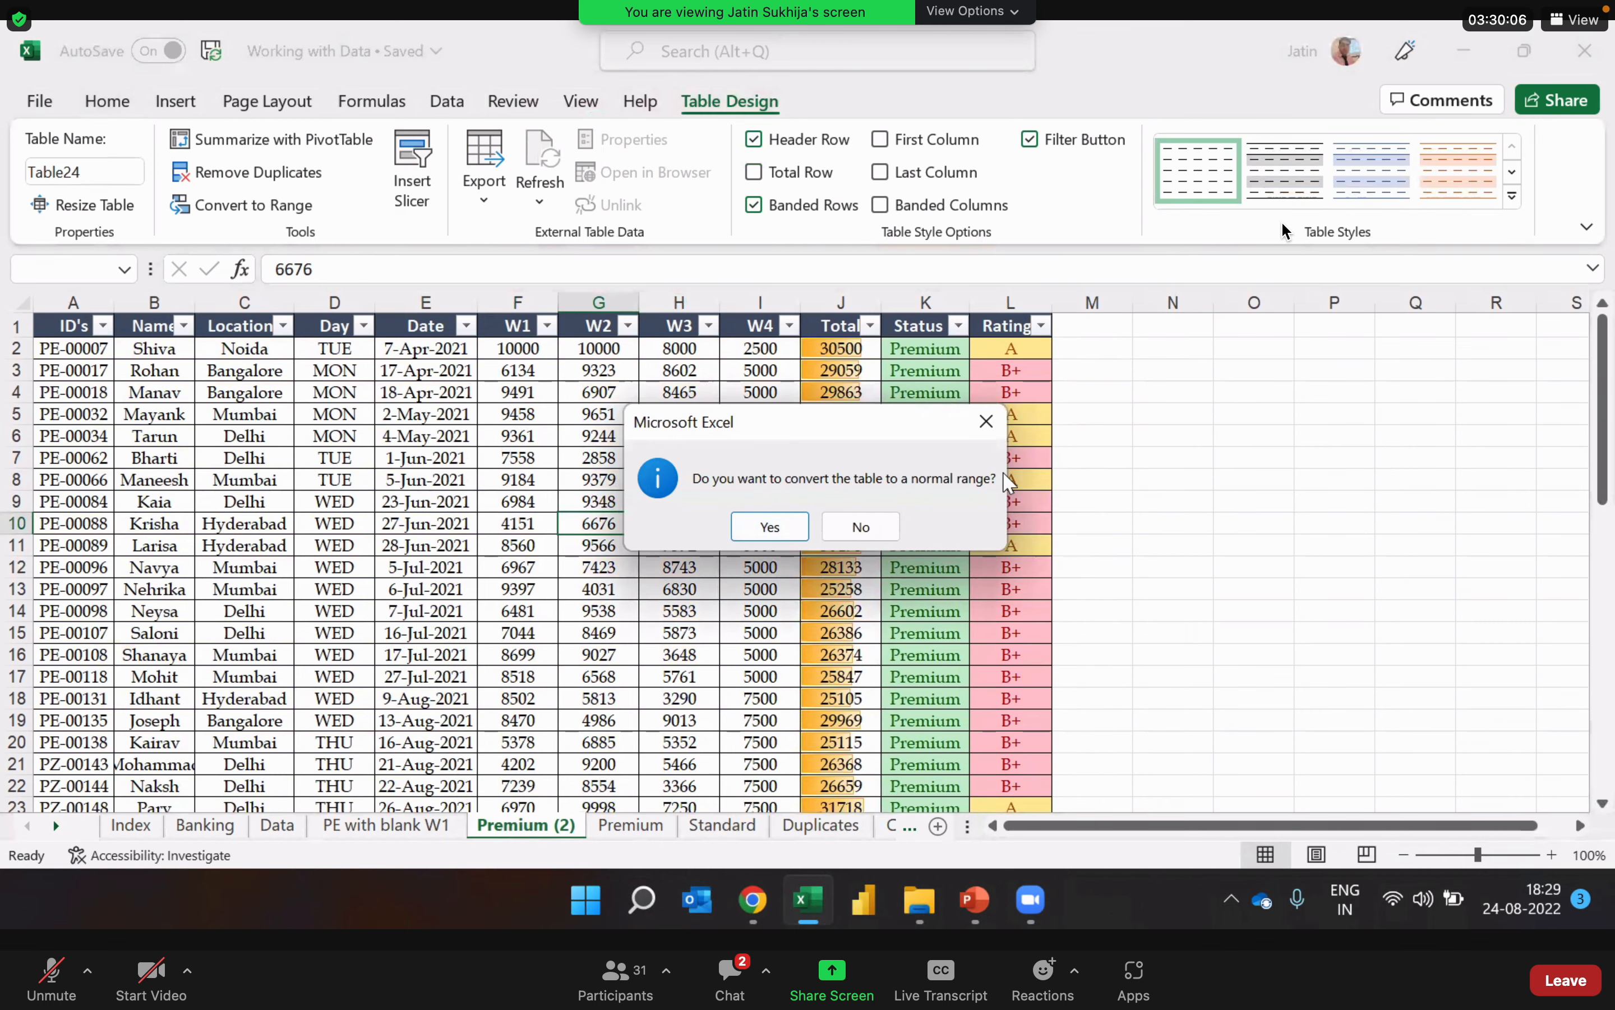
pyautogui.click(771, 527)
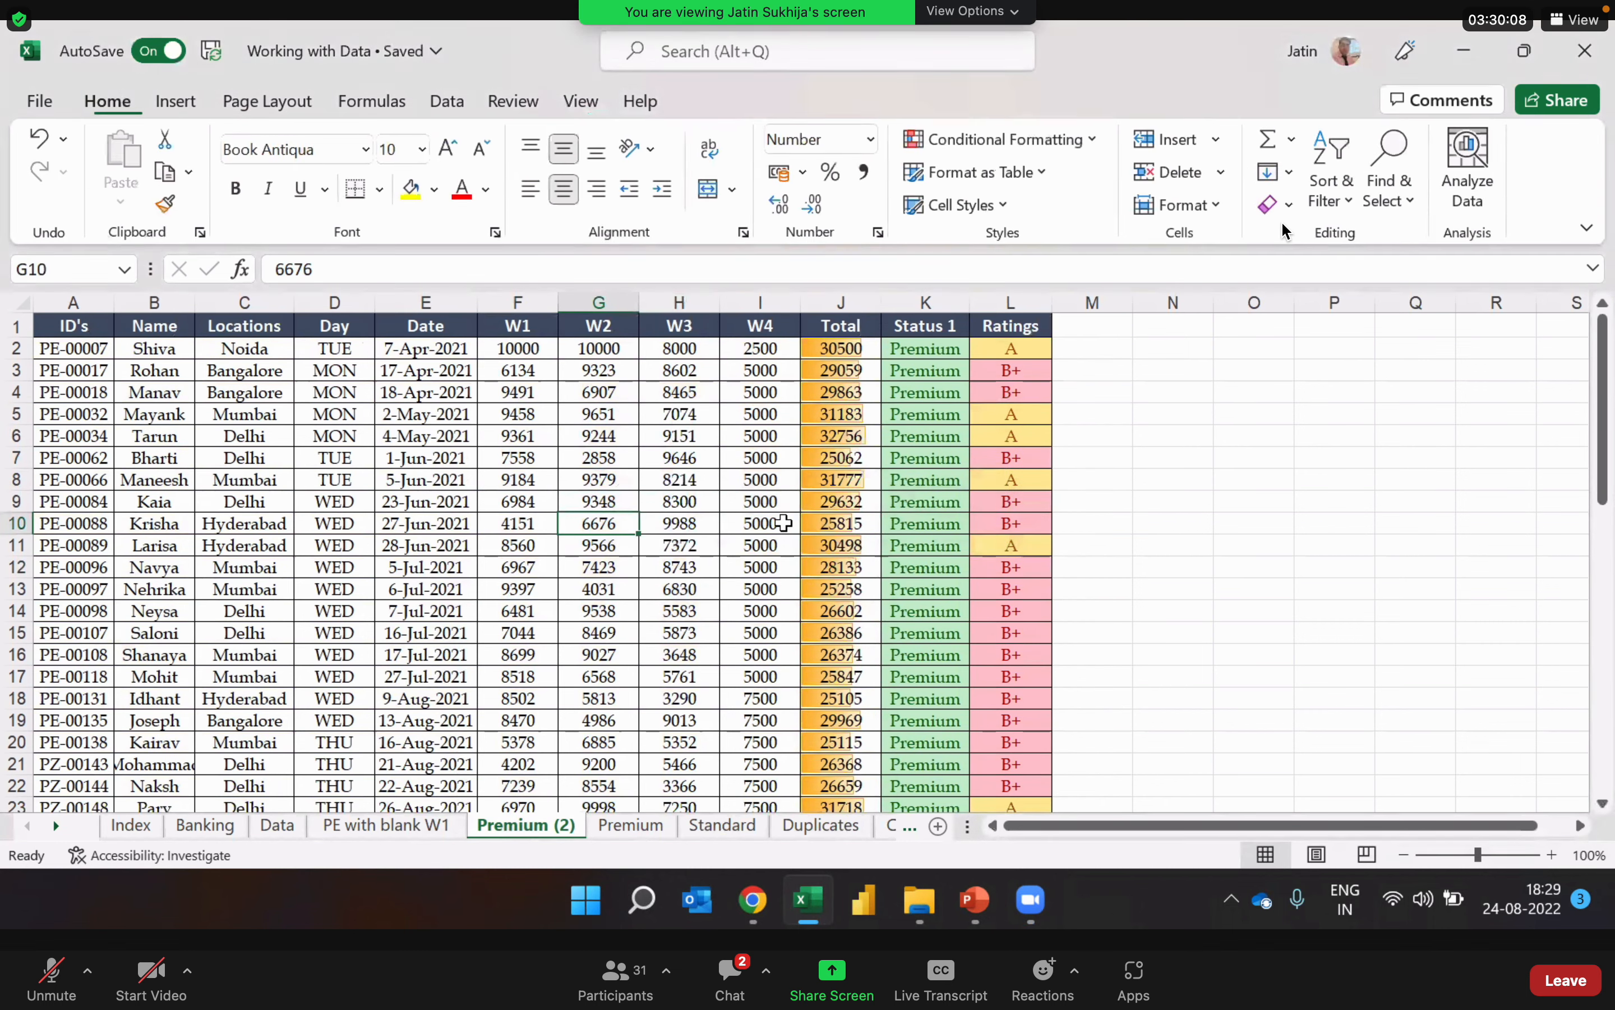
# Step: Check cells across the converted range on Premium (2) for any remaining table features
pyautogui.click(545, 479)
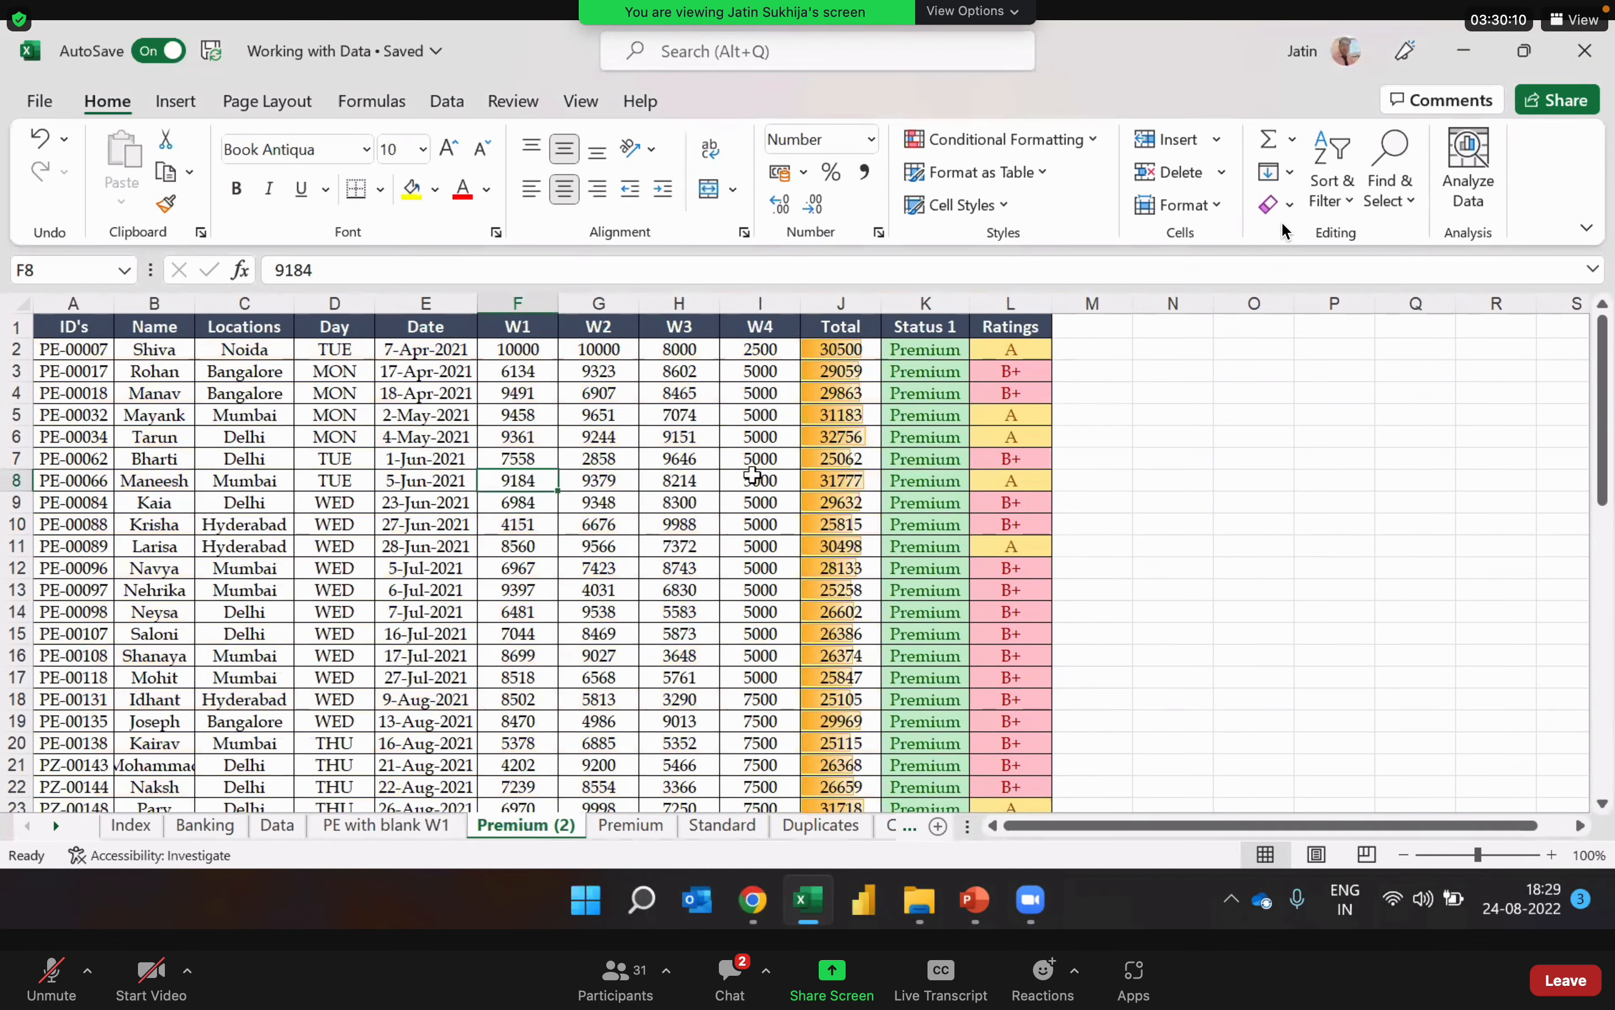
pyautogui.click(753, 475)
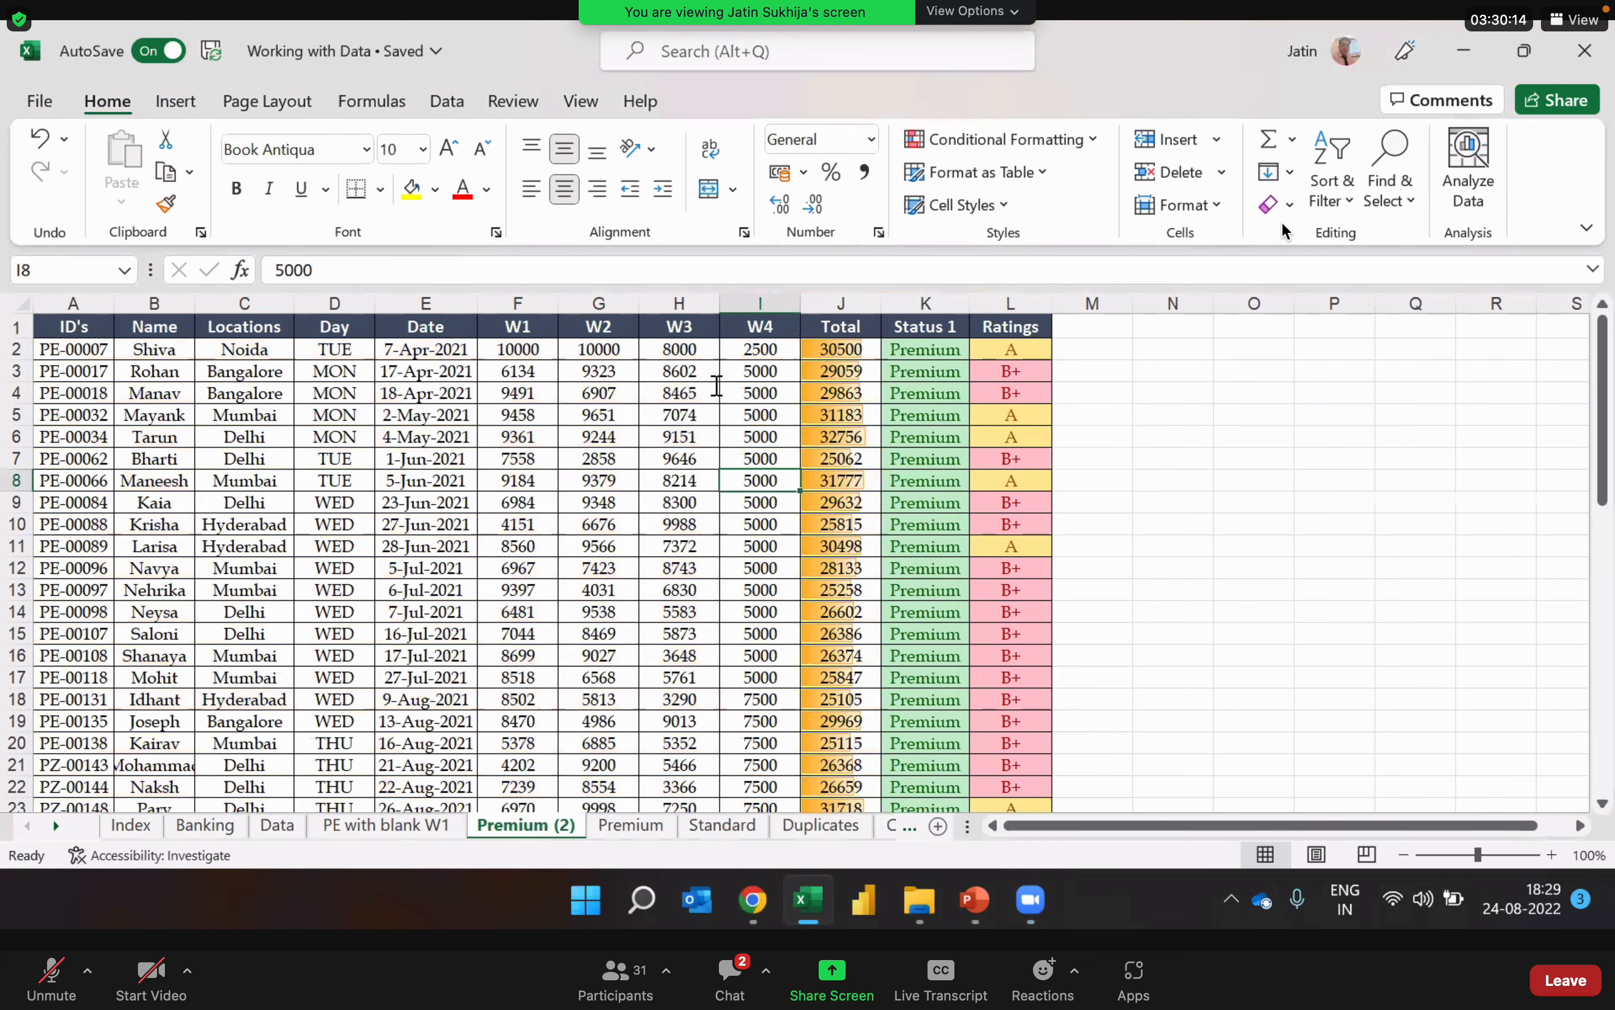
pyautogui.click(591, 427)
pyautogui.press('Left')
pyautogui.press('Left')
pyautogui.press('Left')
pyautogui.press('Left')
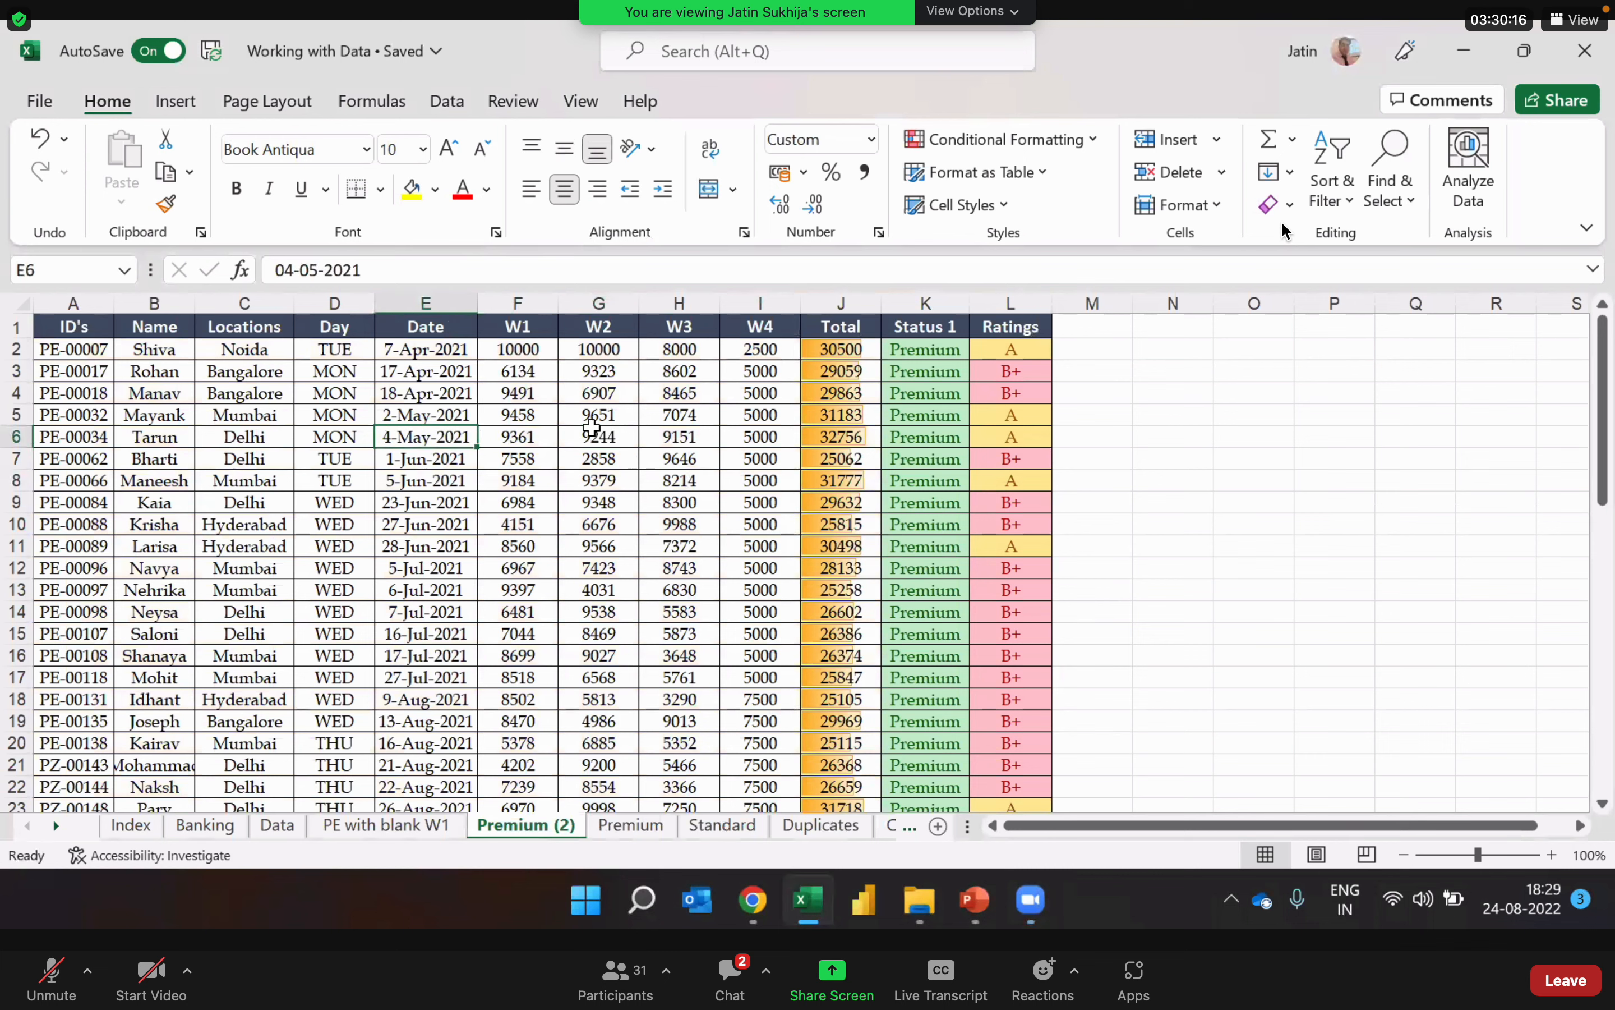
pyautogui.press('Down')
pyautogui.press('Right')
pyautogui.press('Right')
pyautogui.press('Down')
pyautogui.press('Down')
pyautogui.press('Down')
pyautogui.press('Down')
pyautogui.press('Down')
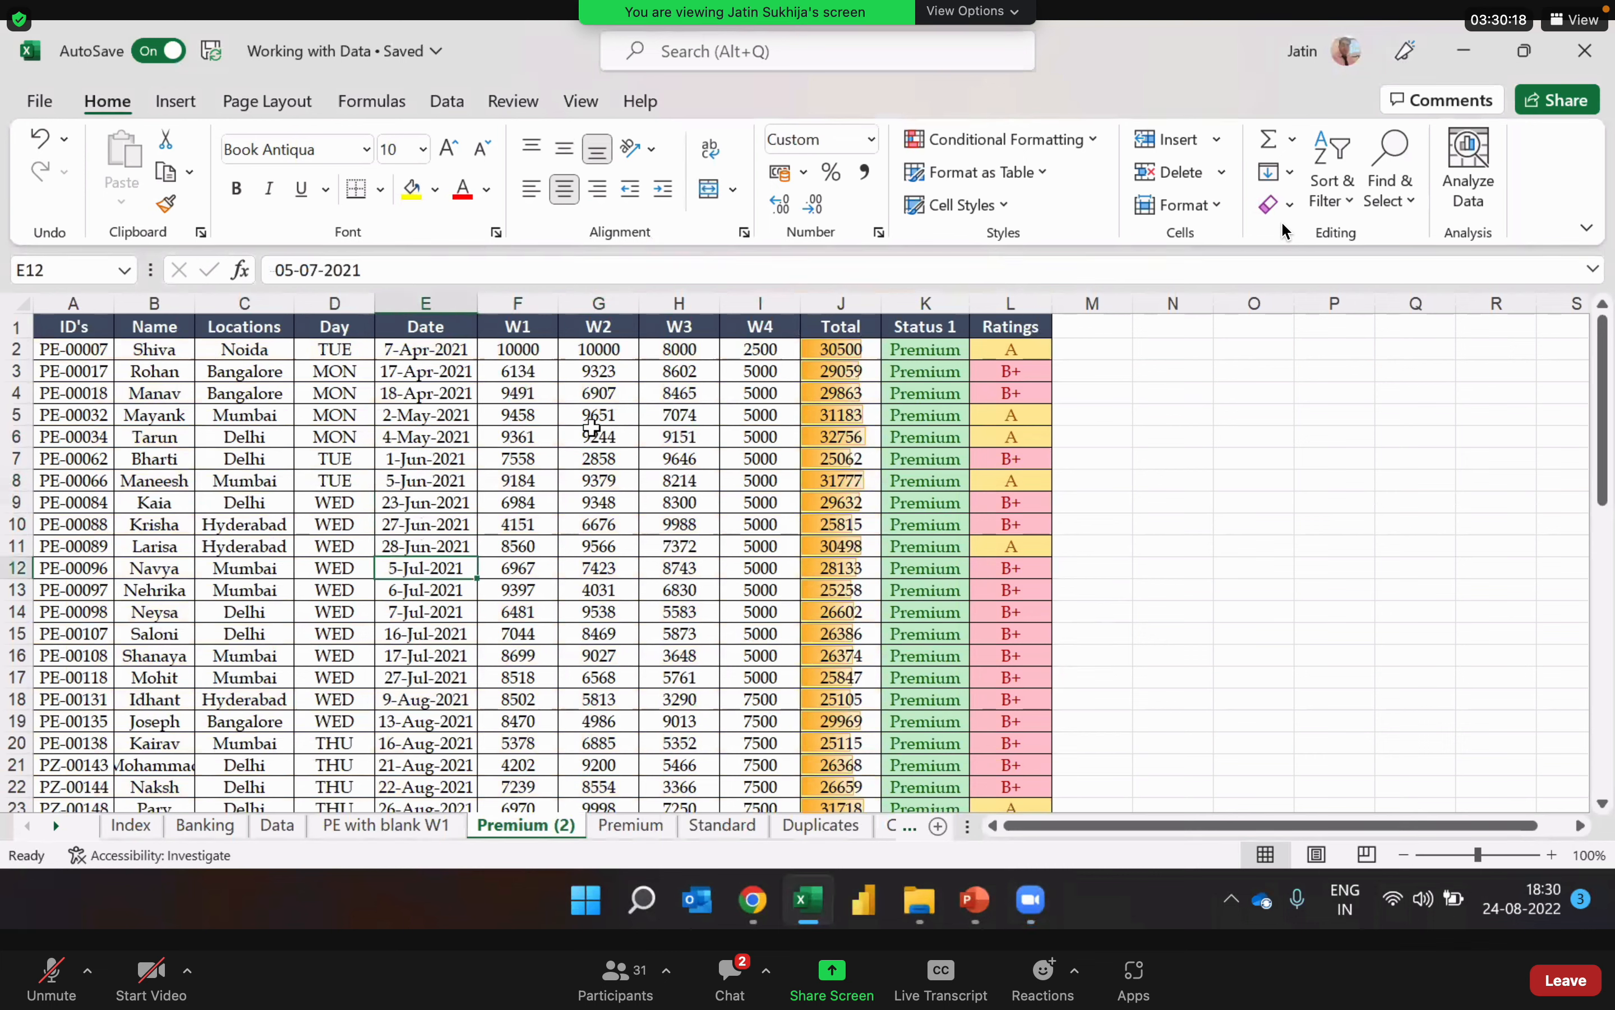
pyautogui.press('Left')
pyautogui.press('Left')
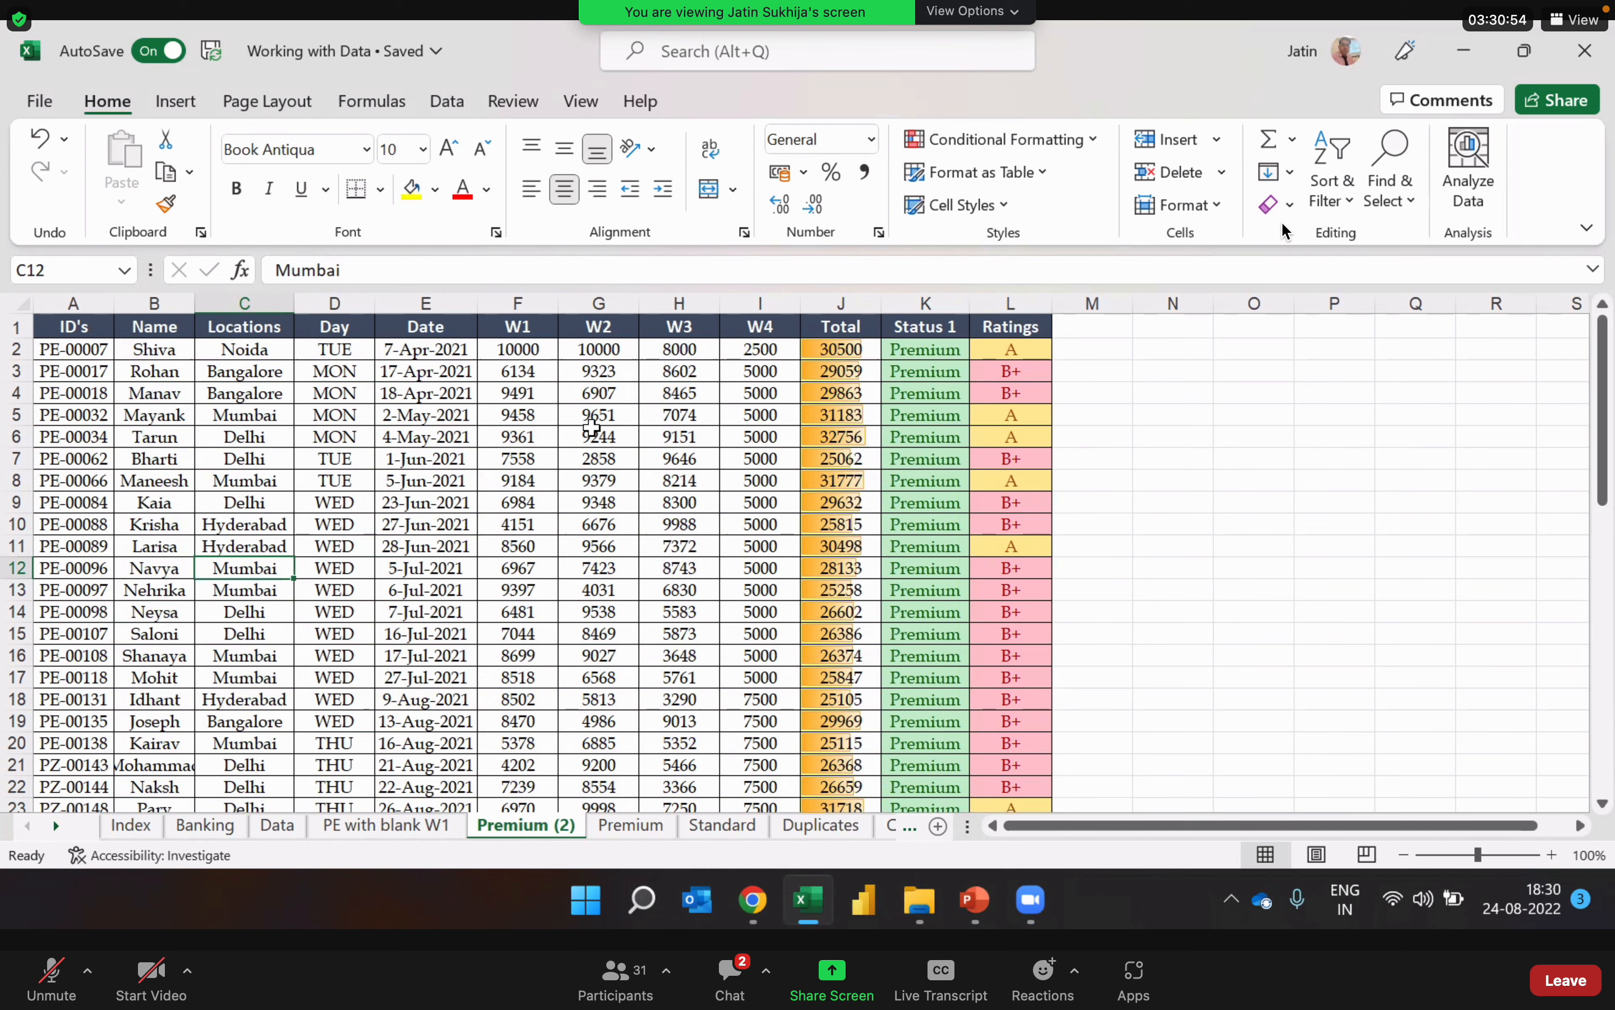
# Step: Examine the original Premium table and its design options for comparison with the converted range
pyautogui.click(638, 827)
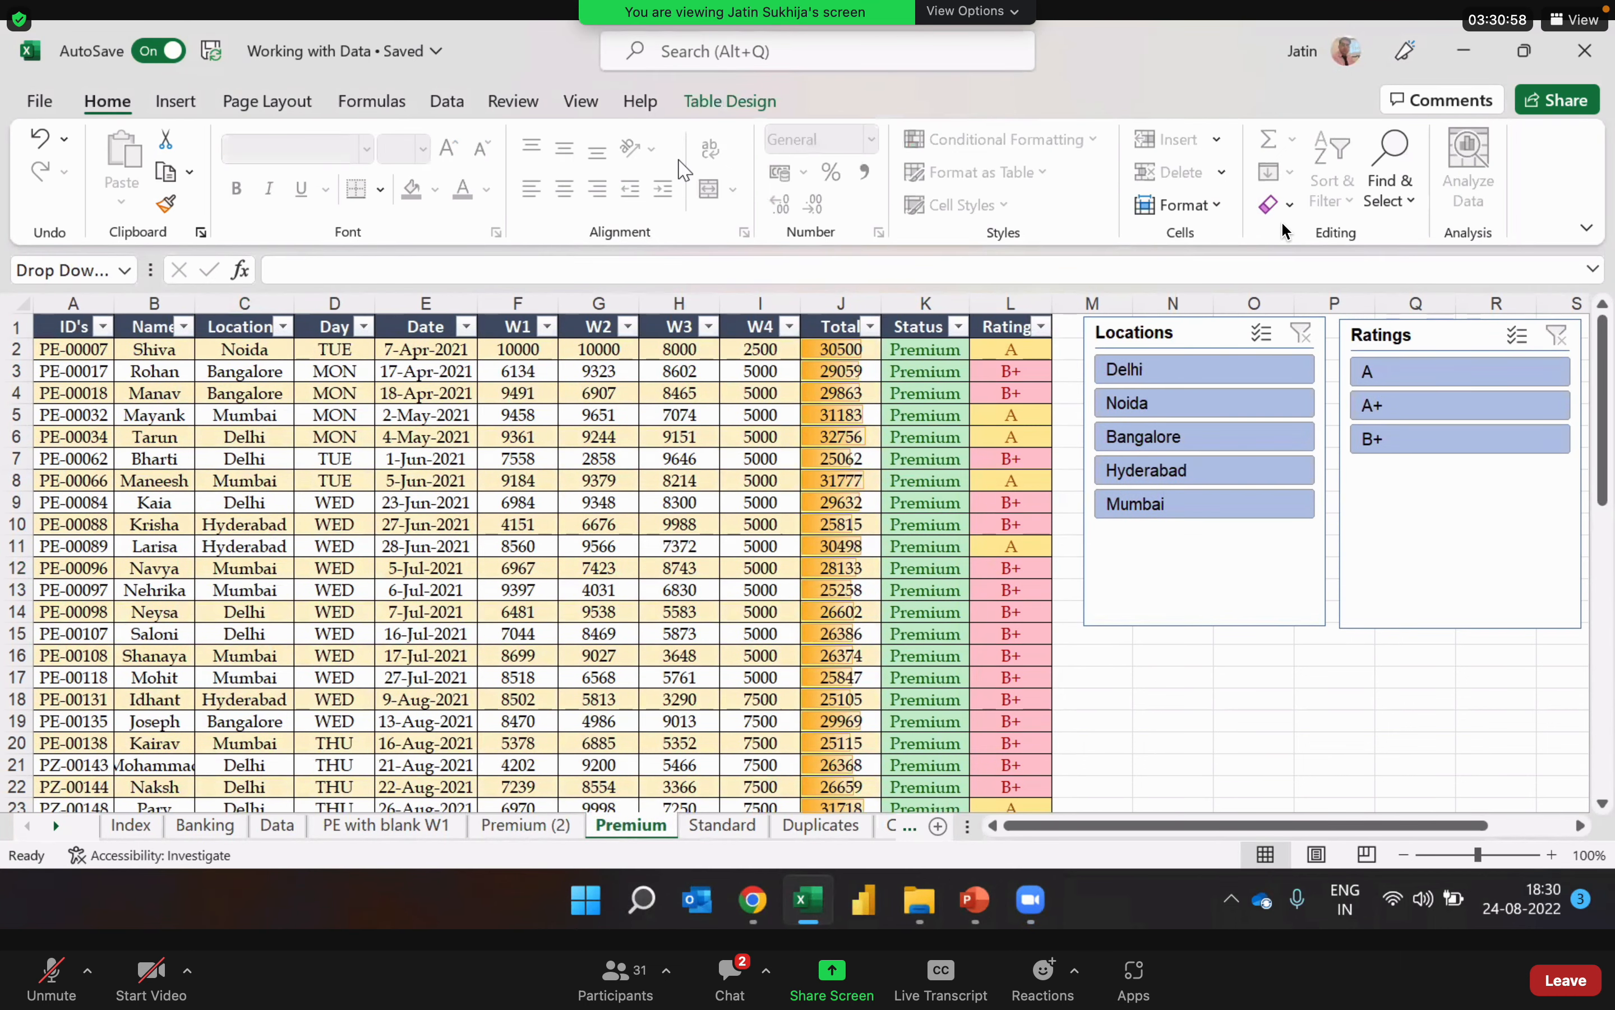
pyautogui.click(709, 102)
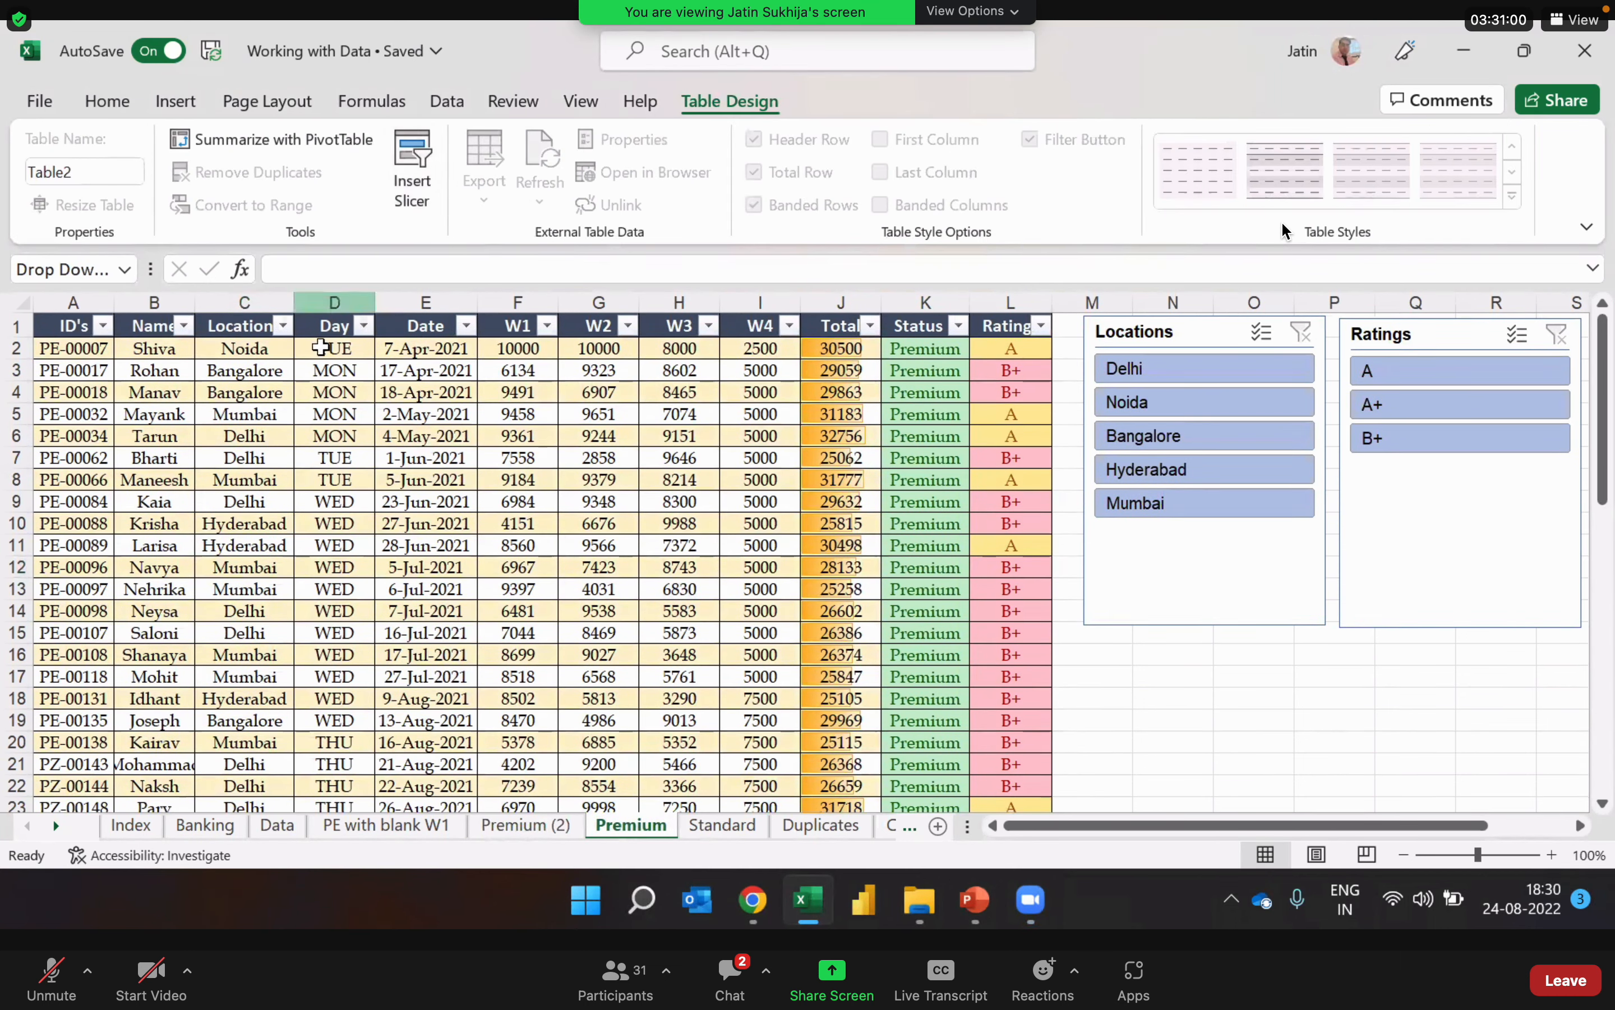
pyautogui.click(359, 421)
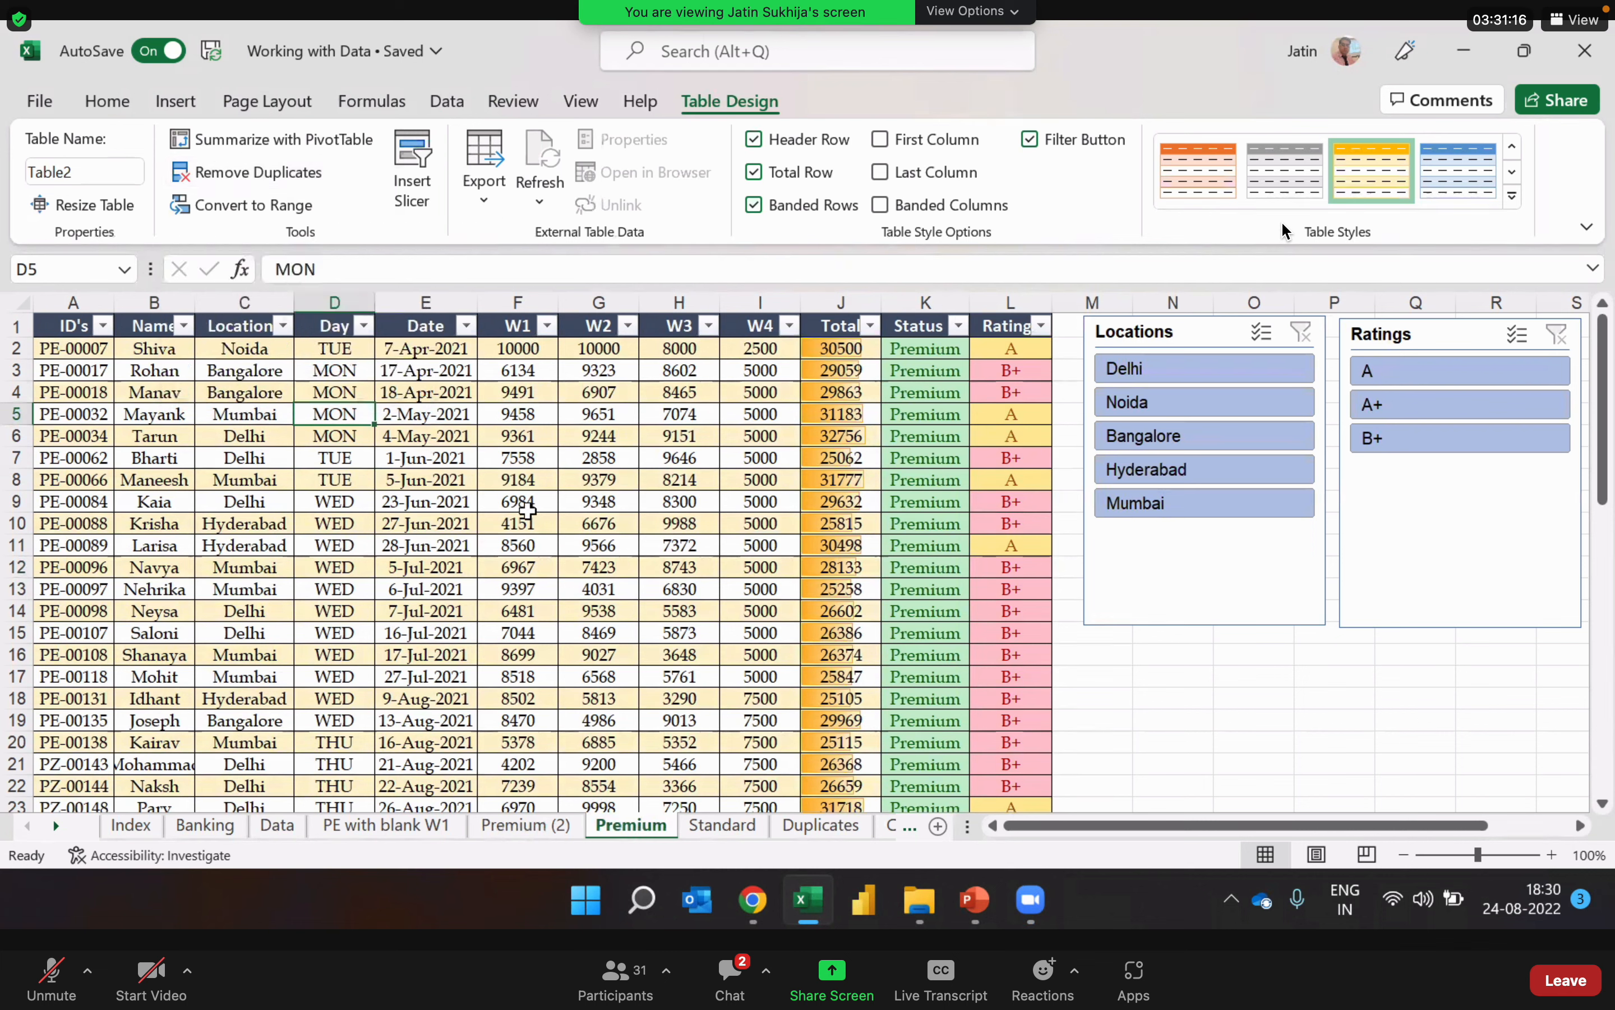
pyautogui.click(528, 509)
pyautogui.click(398, 501)
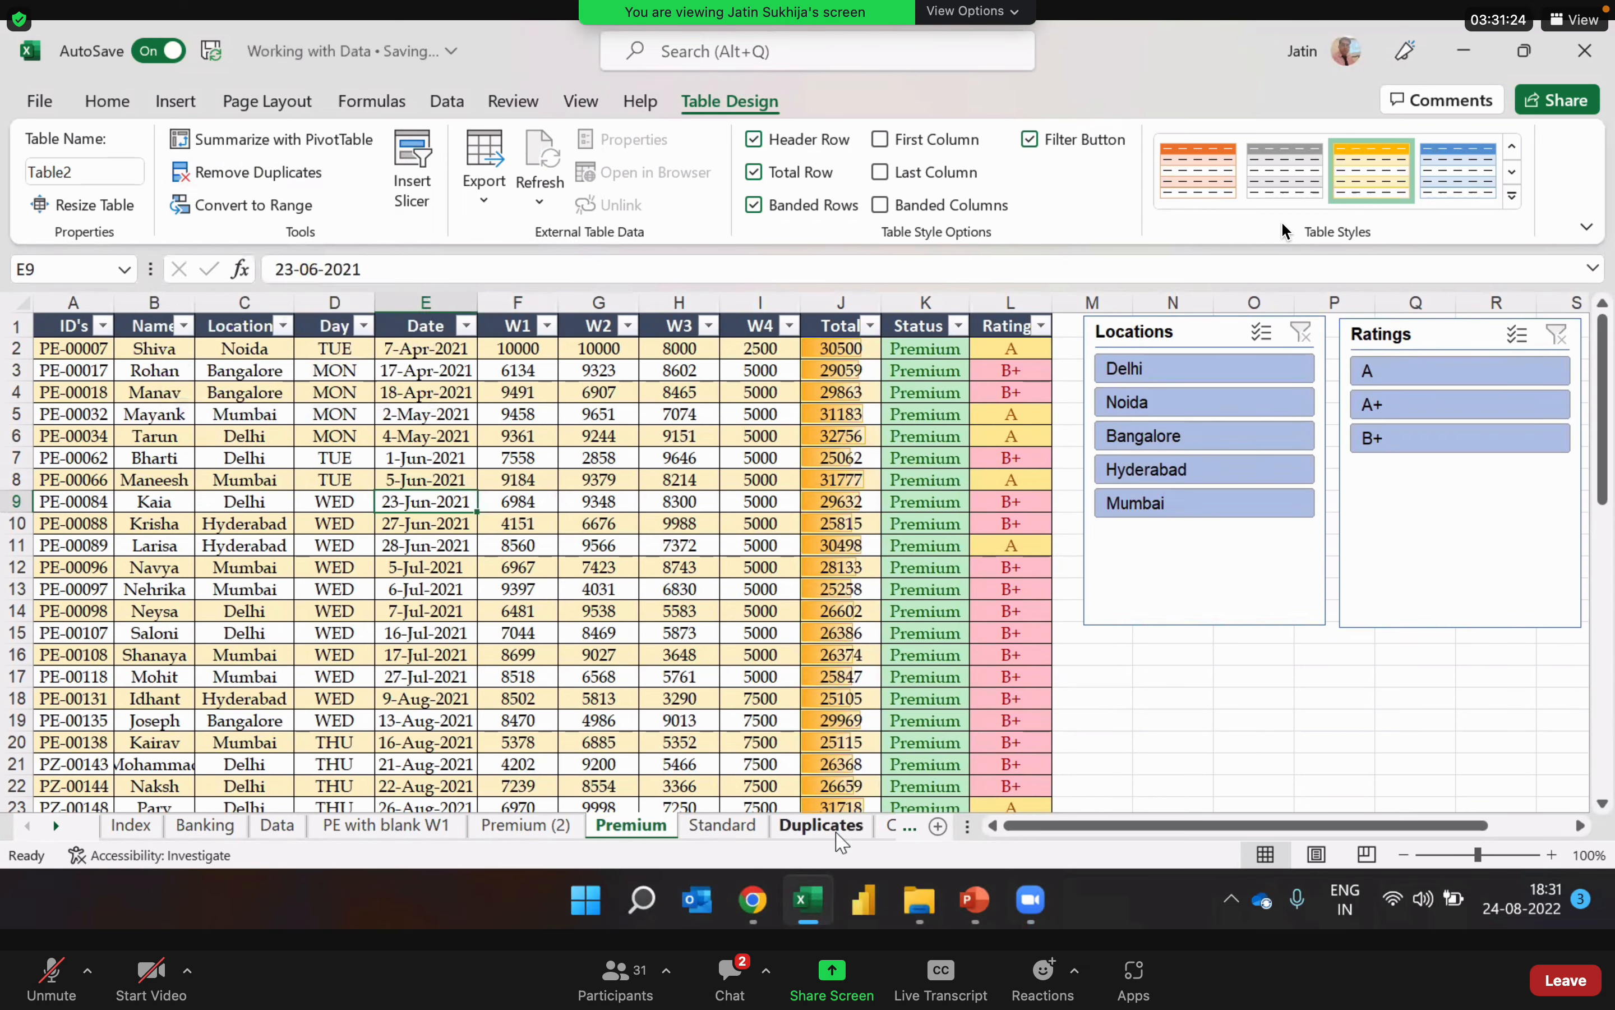
# Step: Inspect the Duplicates sheet, highlighting rows 2 to 6 as an example of fully repeated records
pyautogui.click(822, 826)
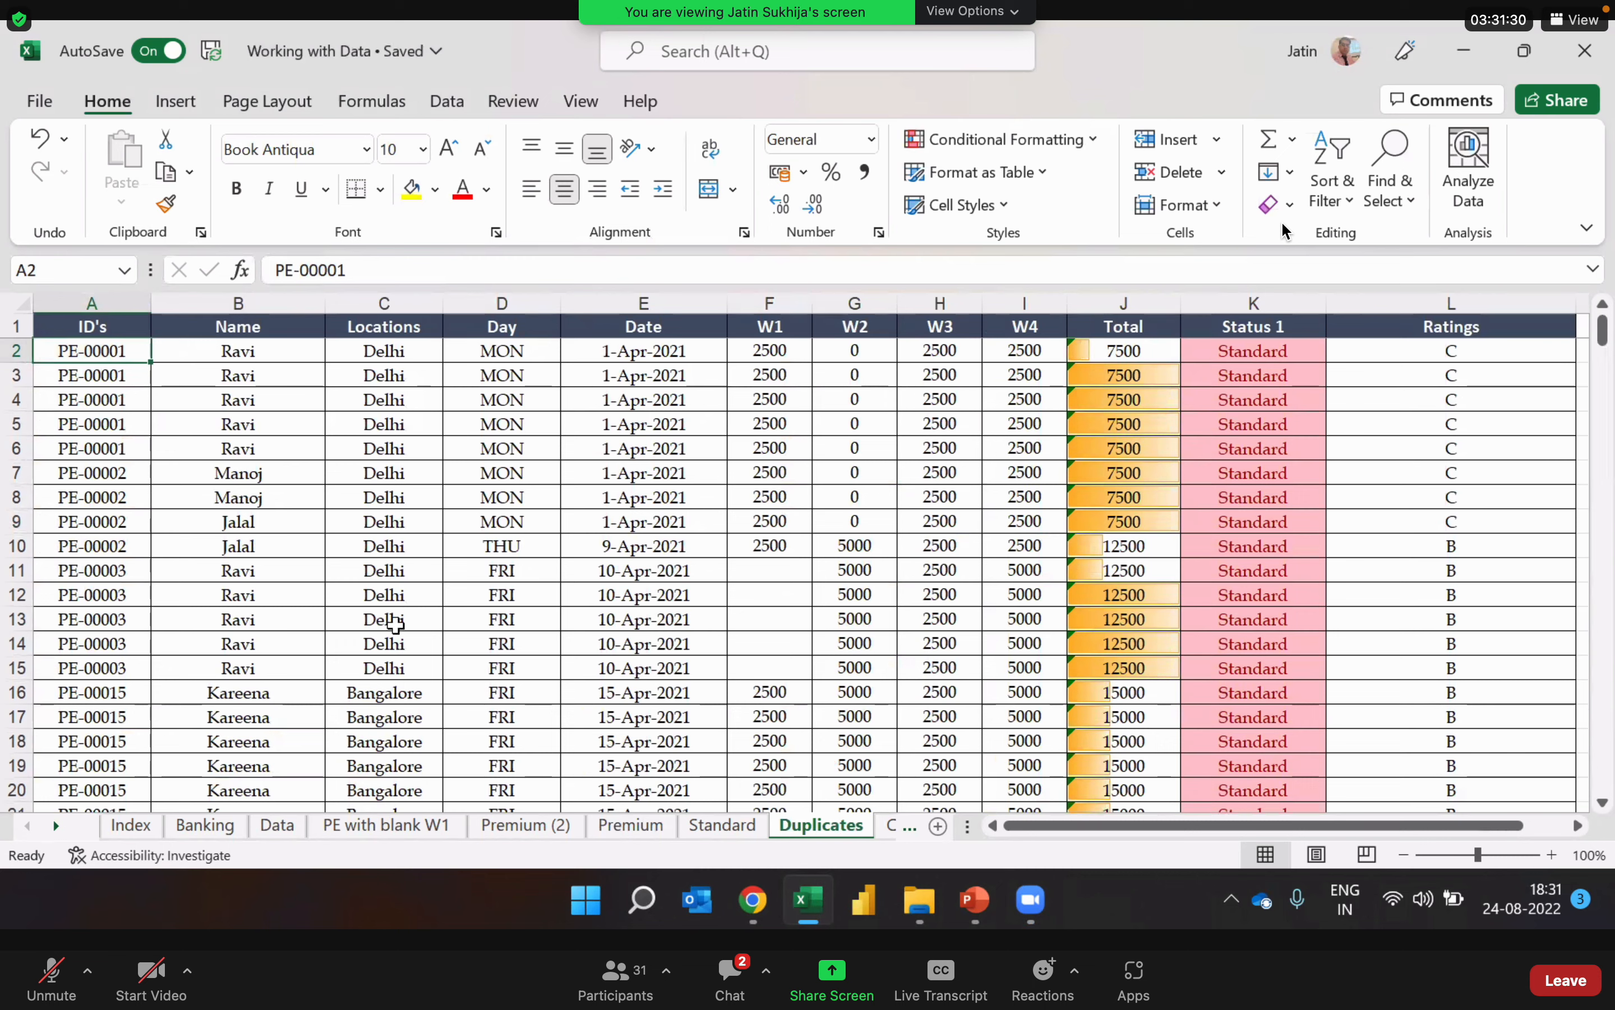
pyautogui.click(19, 350)
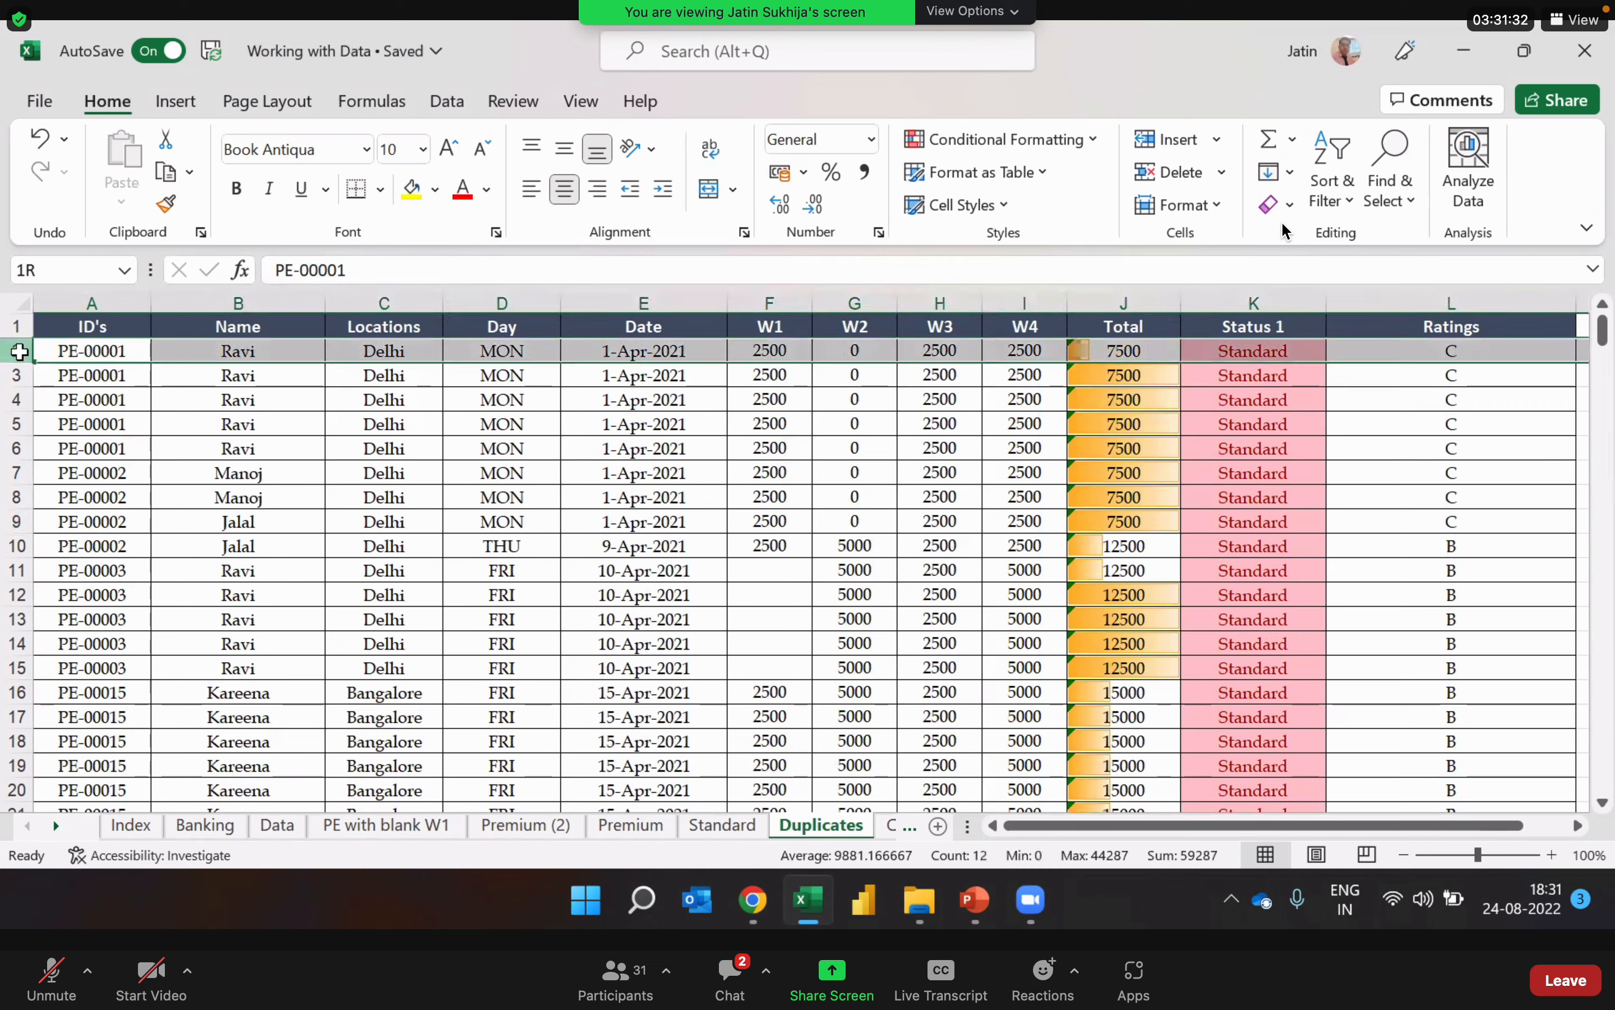
pyautogui.moveTo(19, 350); pyautogui.dragTo(25, 438)
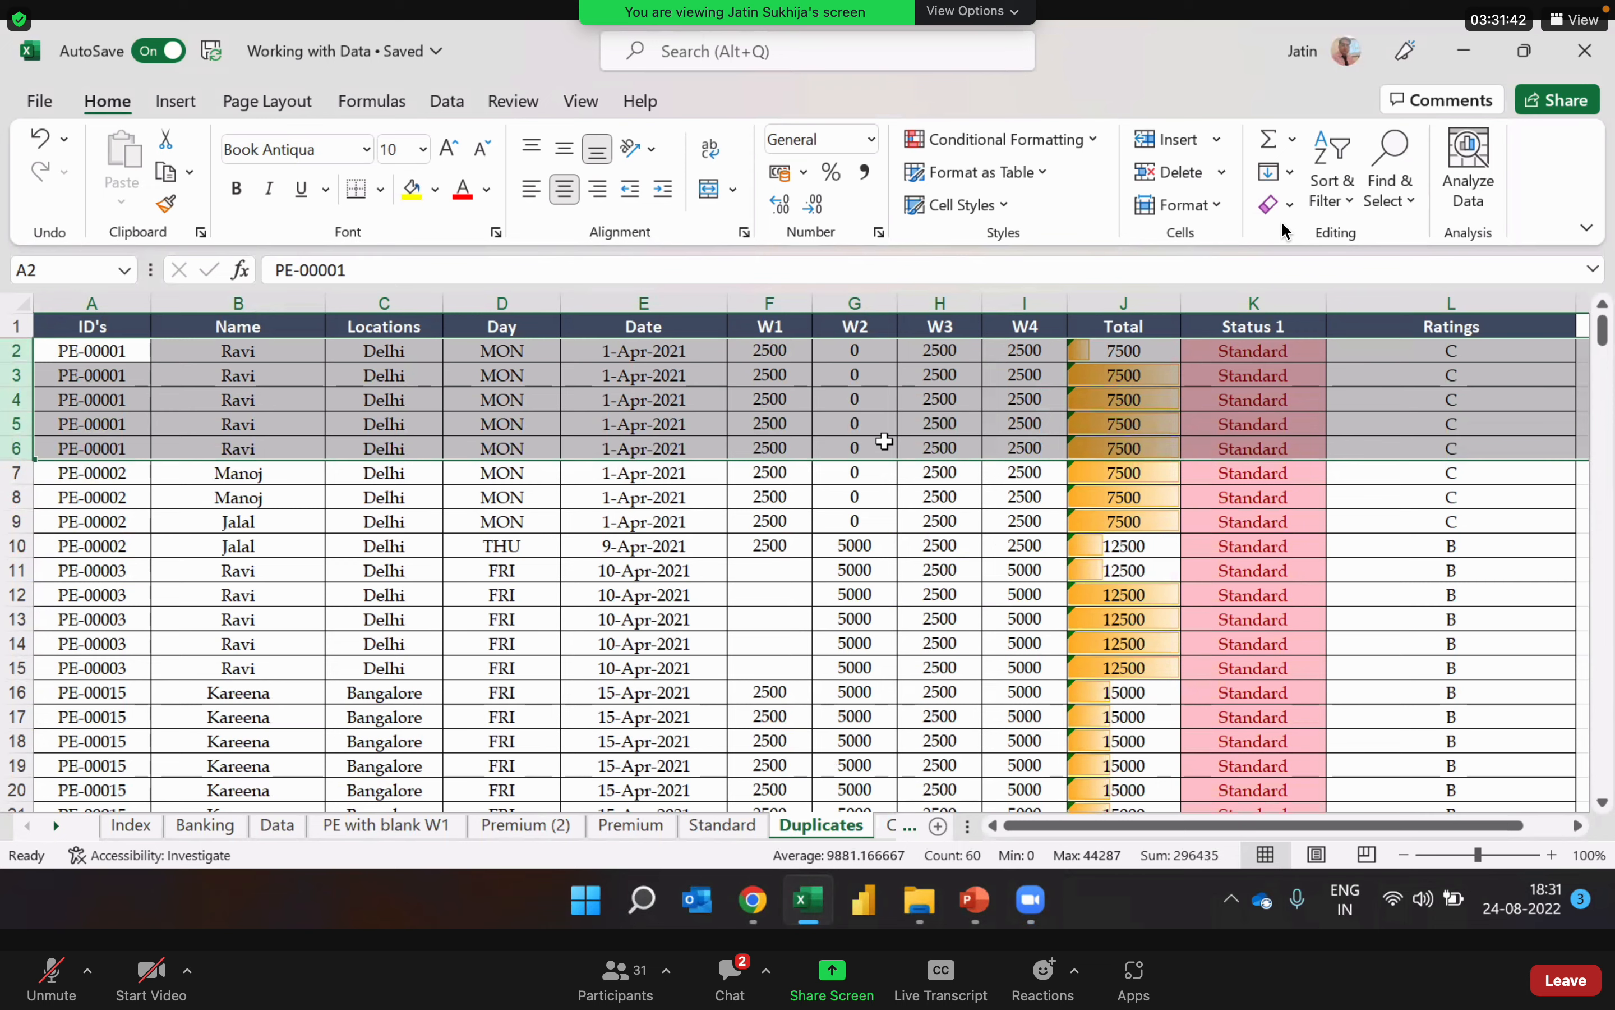
pyautogui.click(674, 563)
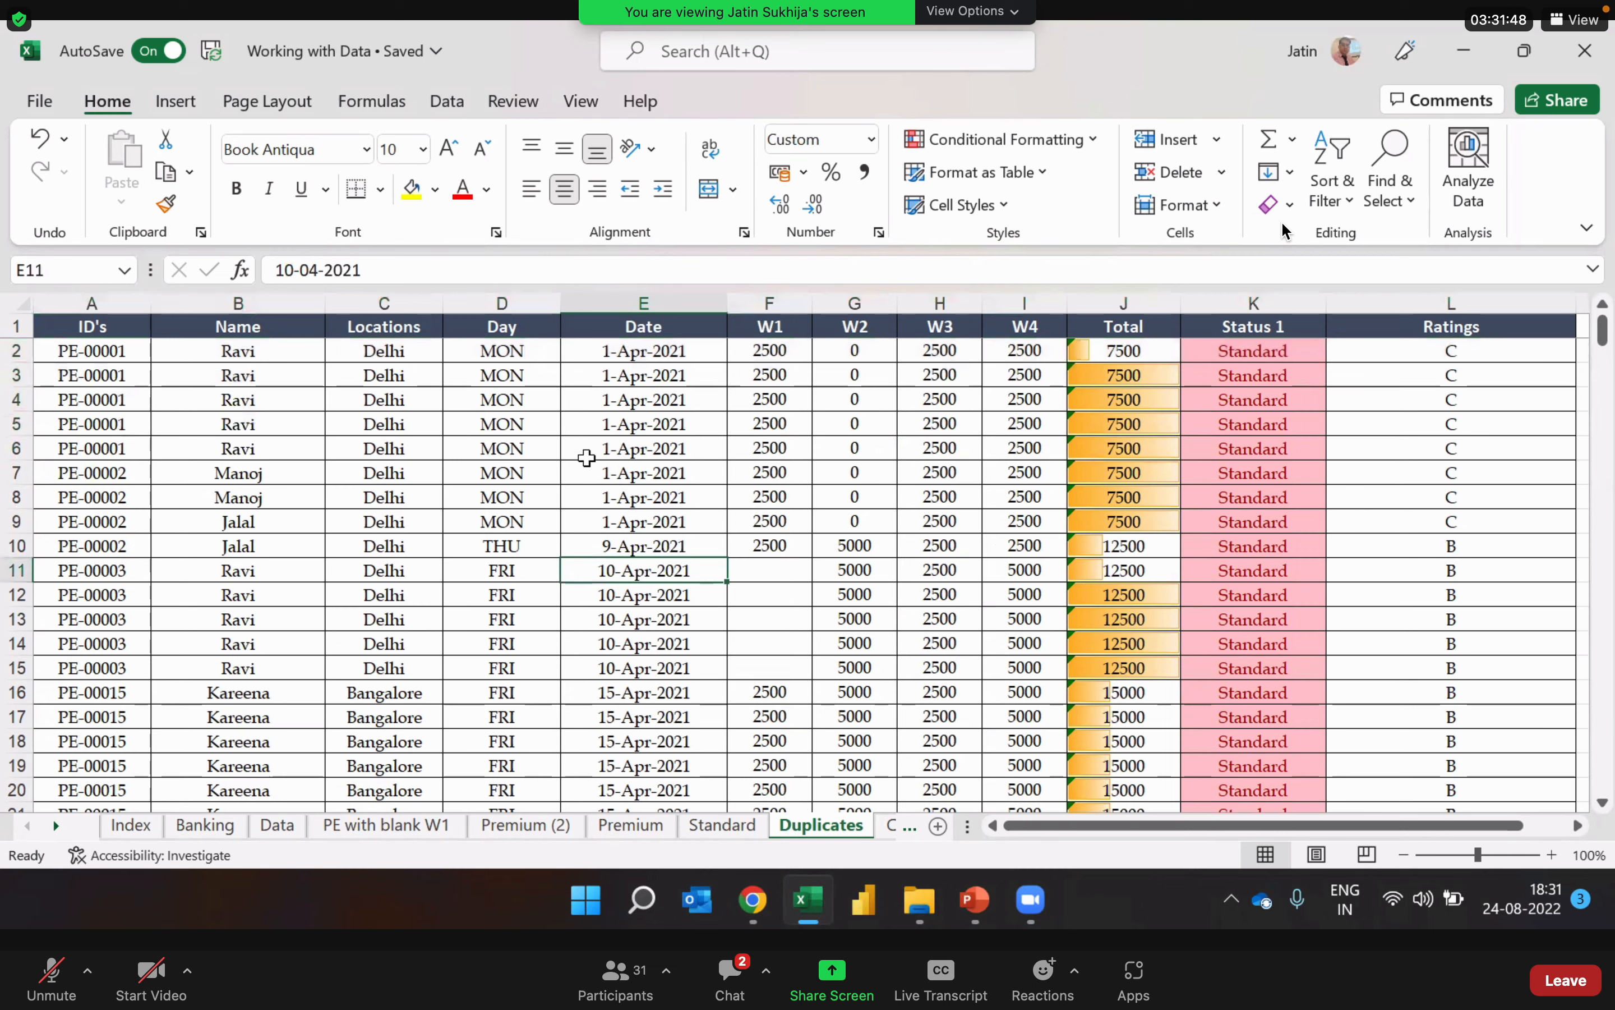
pyautogui.click(723, 513)
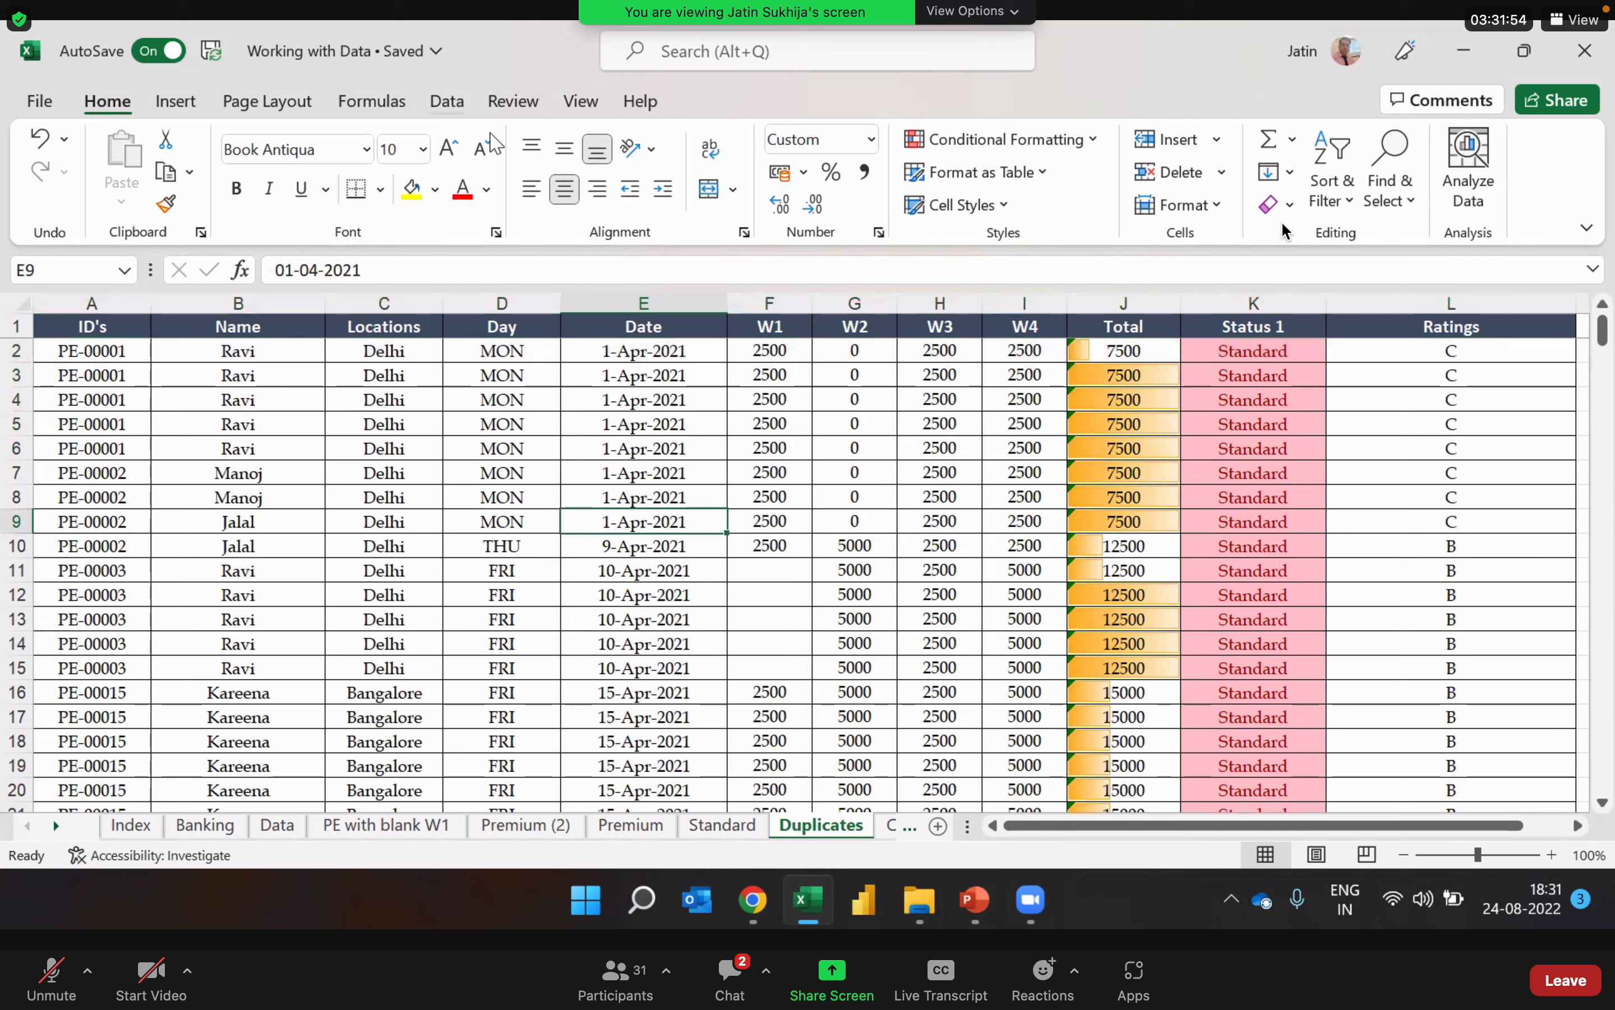
# Step: Remove duplicate rows from the Duplicates sheet, comparing all columns and treating the first row as headers
pyautogui.click(447, 102)
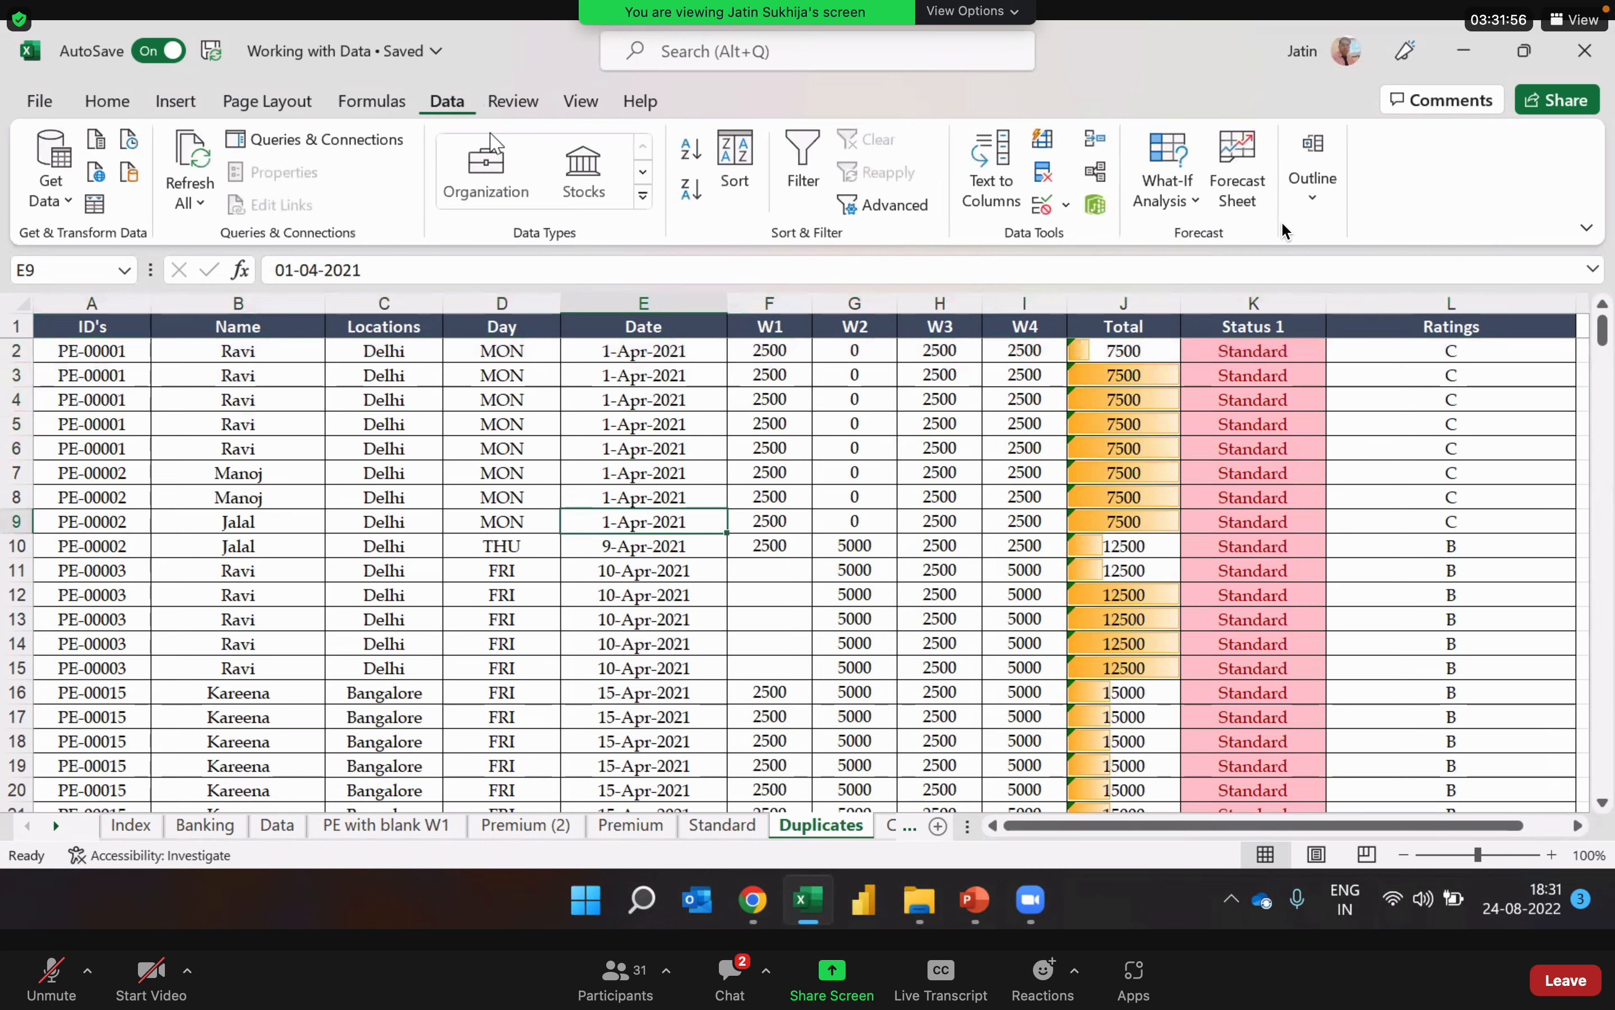
pyautogui.click(1044, 179)
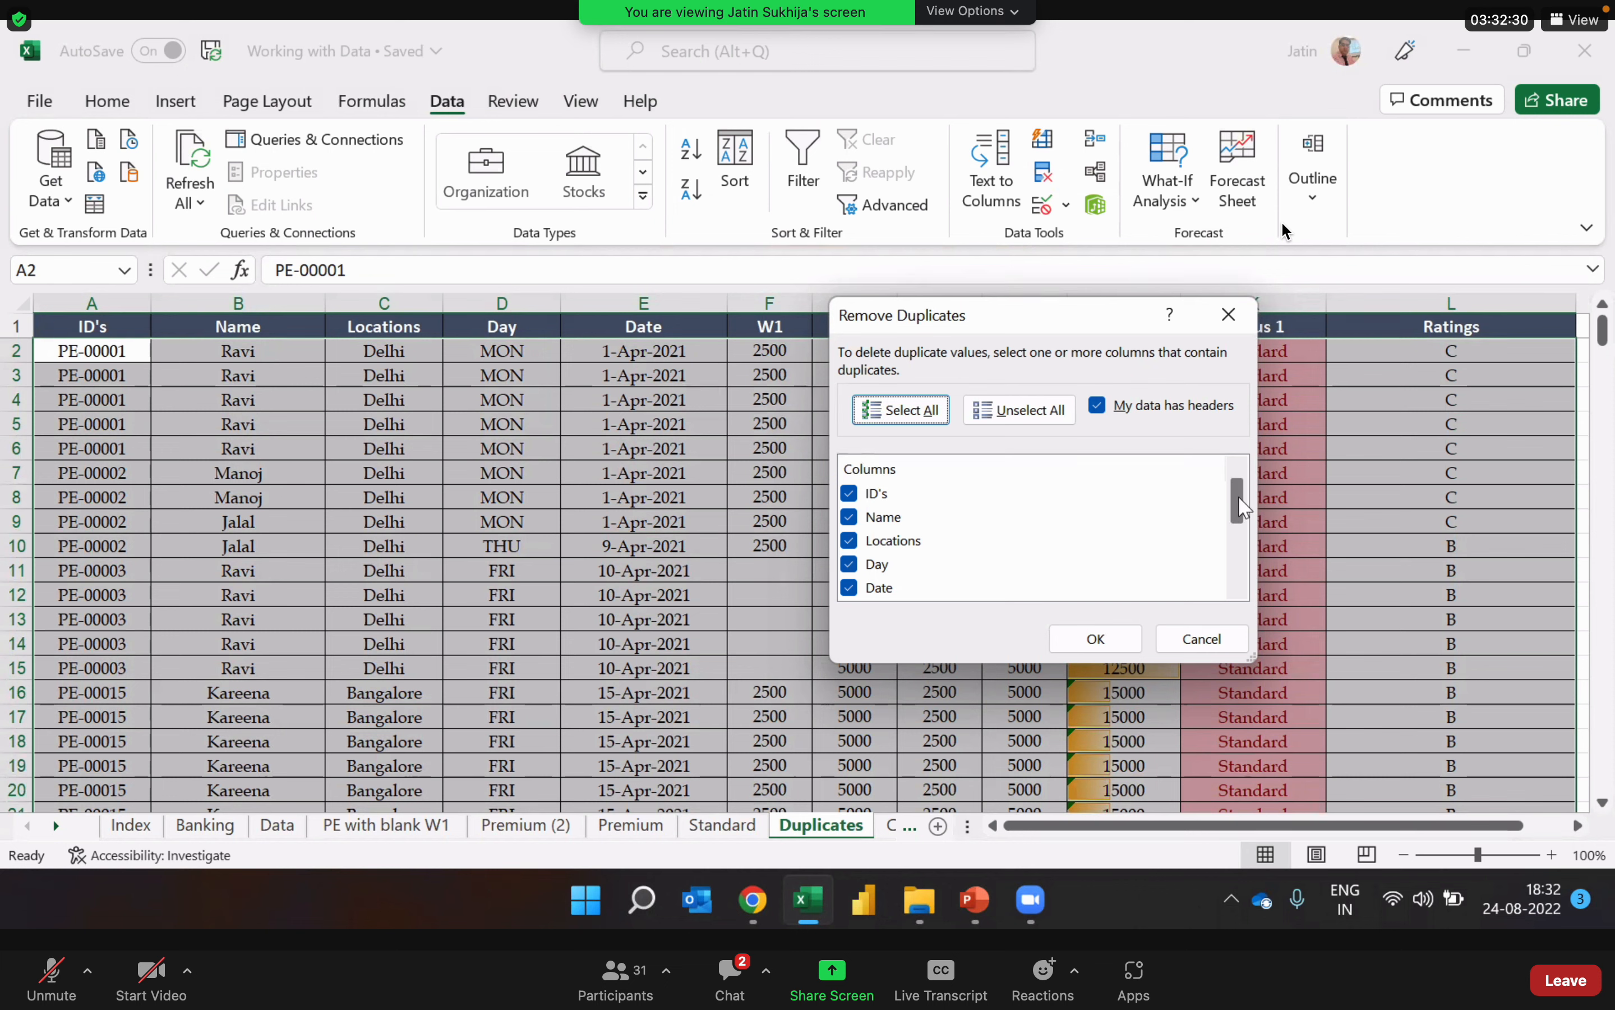
pyautogui.moveTo(1238, 495); pyautogui.dragTo(1246, 611)
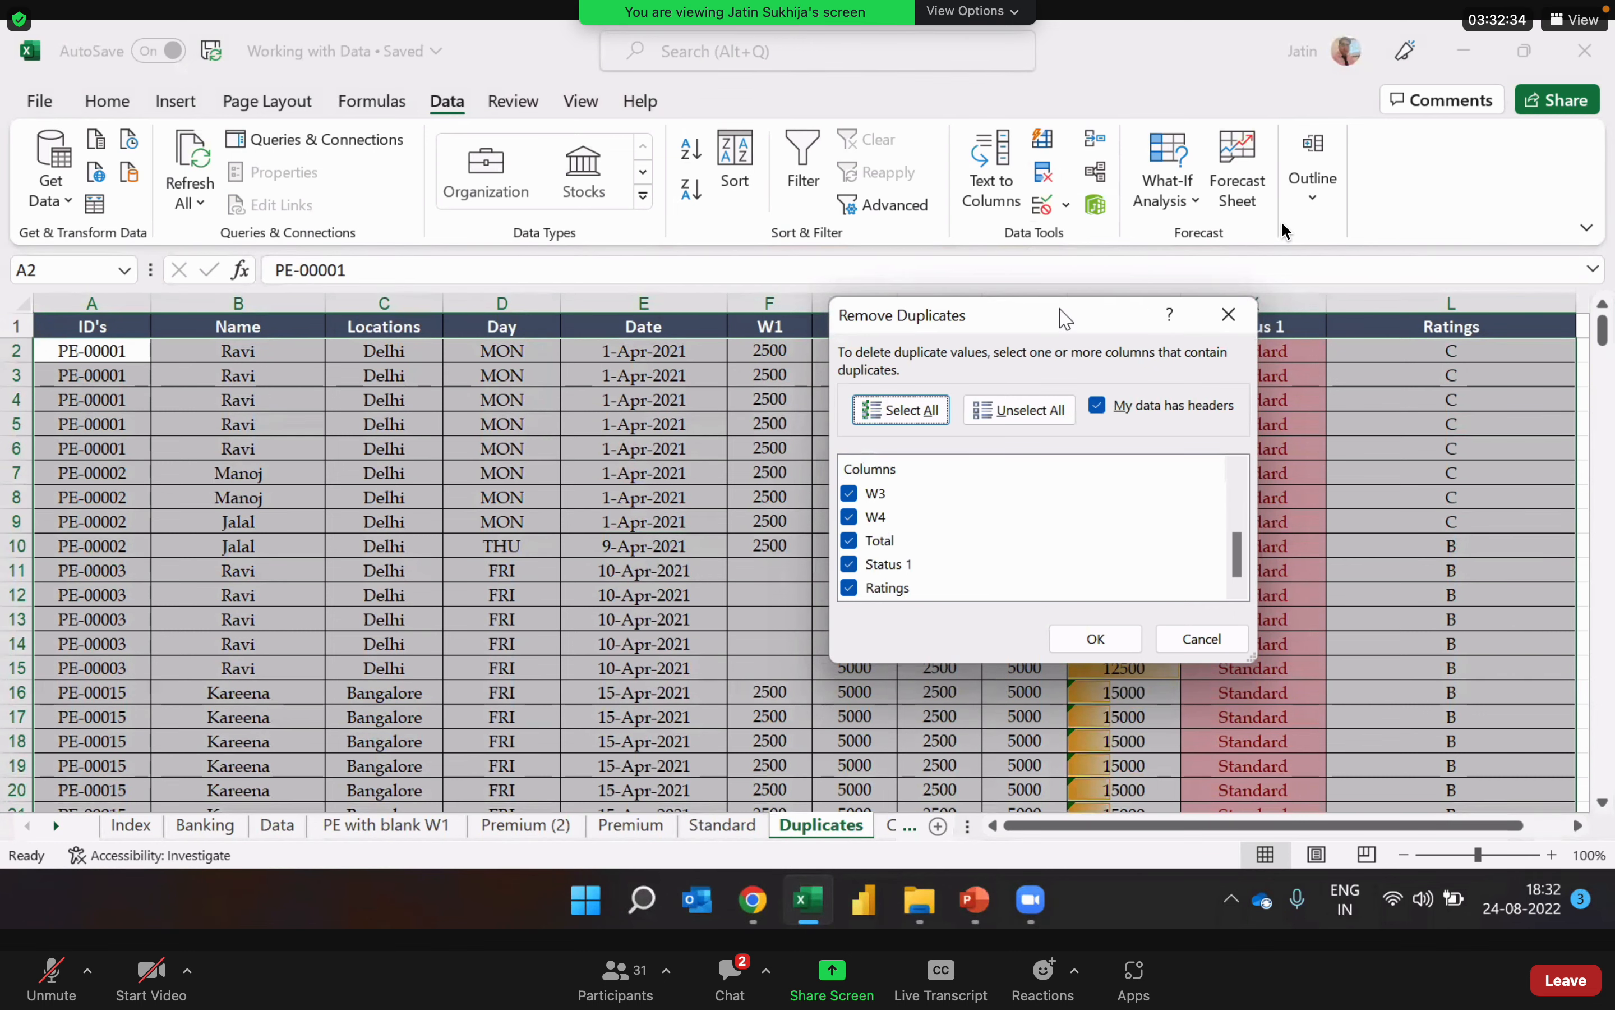
pyautogui.moveTo(1064, 315); pyautogui.dragTo(1074, 516)
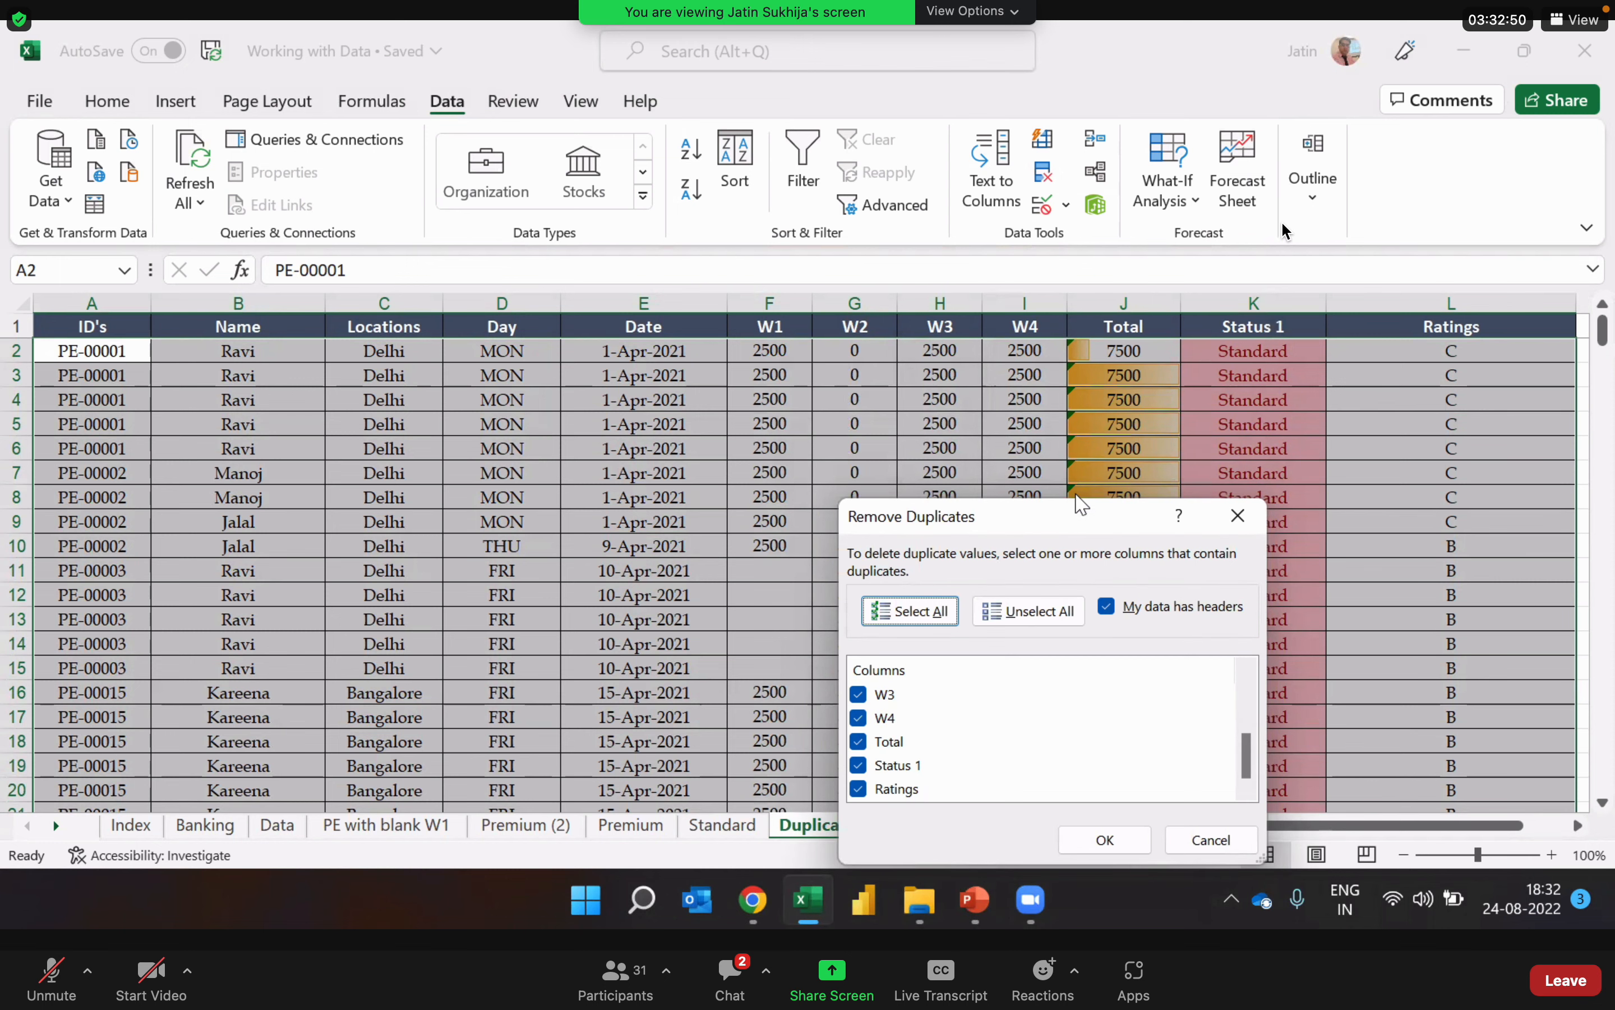
pyautogui.moveTo(1077, 519); pyautogui.dragTo(1115, 292)
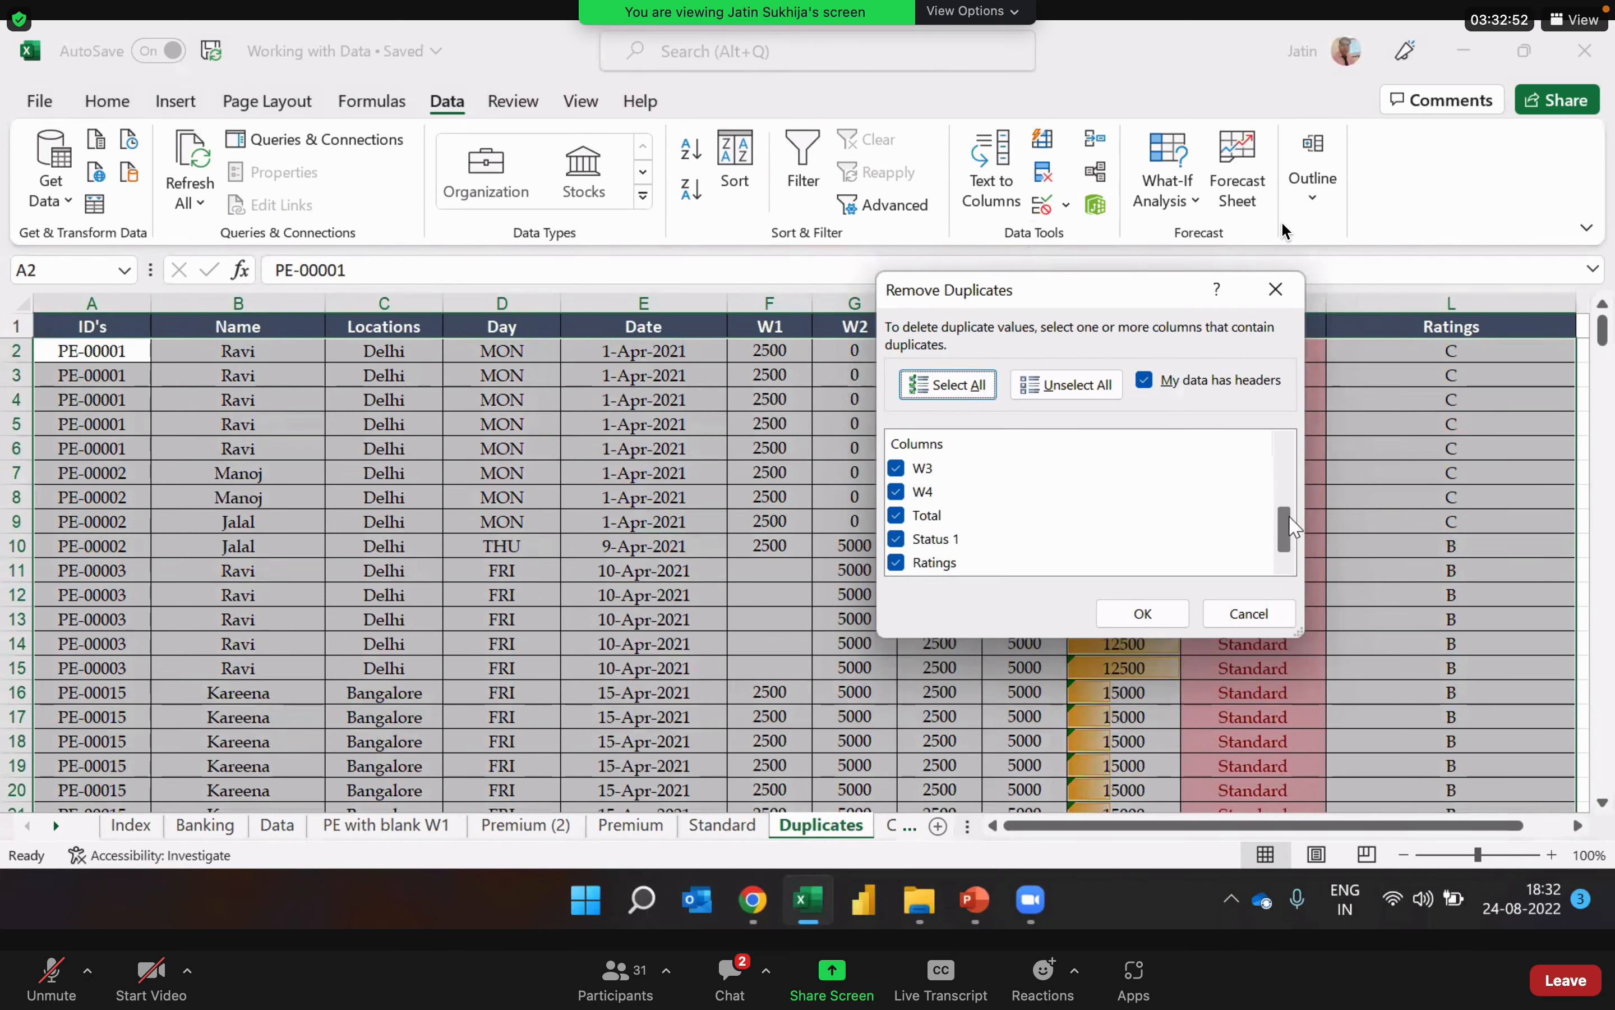
pyautogui.moveTo(1288, 526); pyautogui.dragTo(1281, 471)
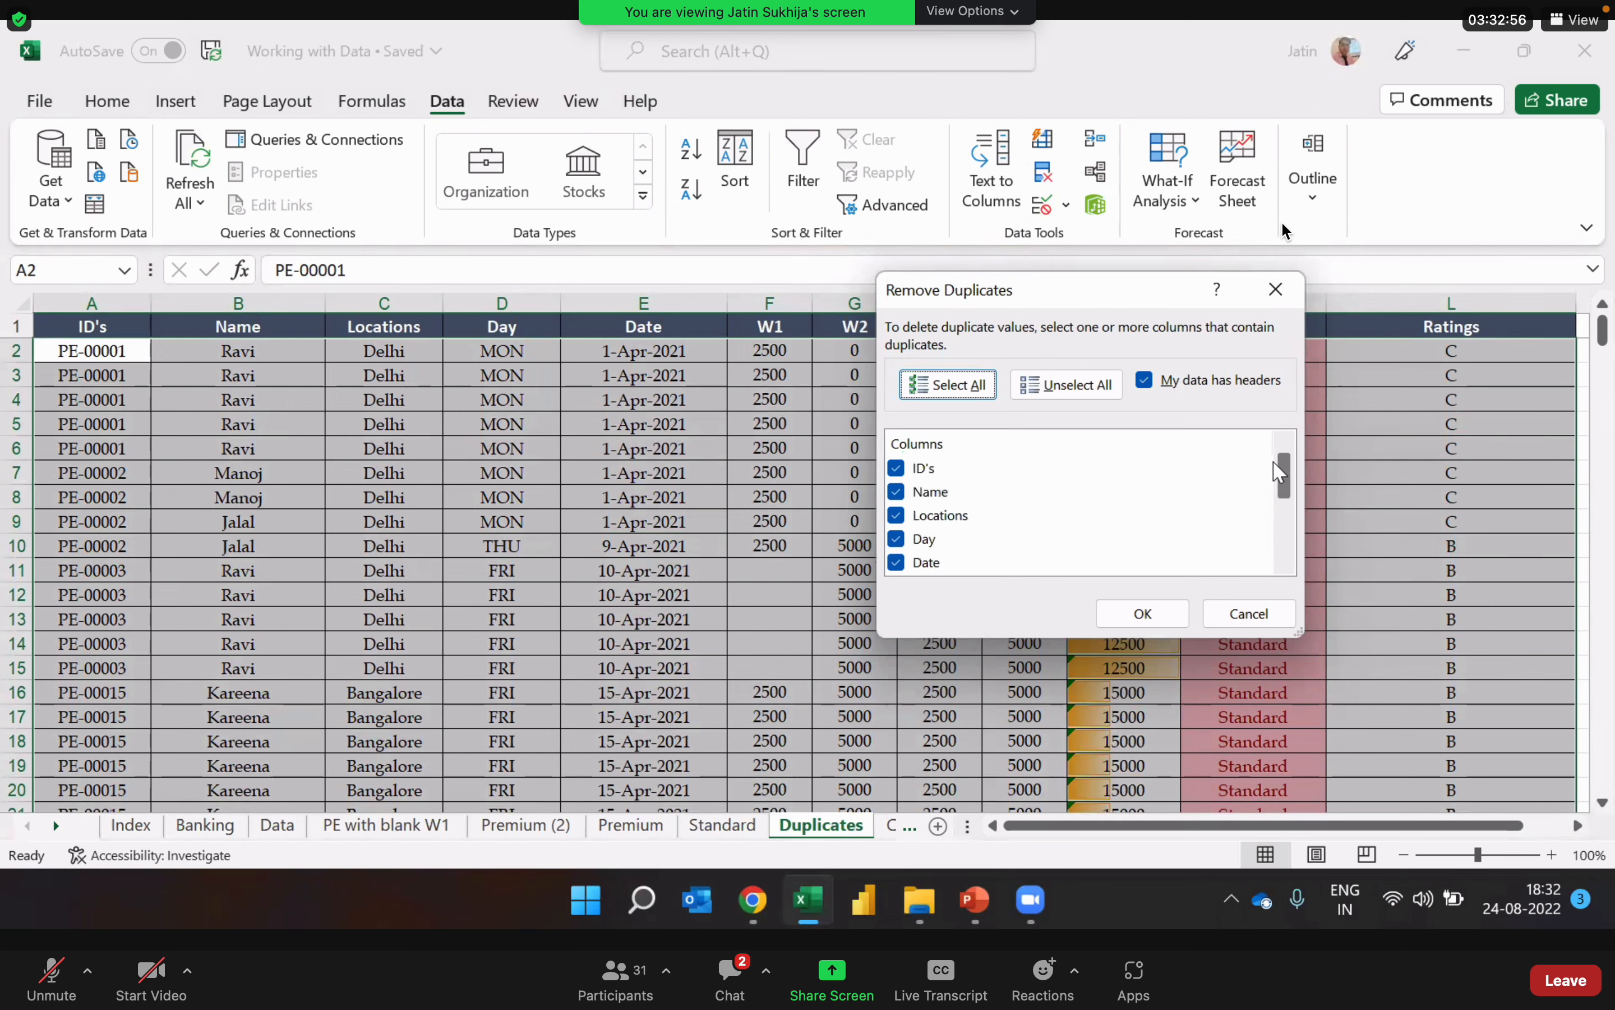
pyautogui.click(1144, 613)
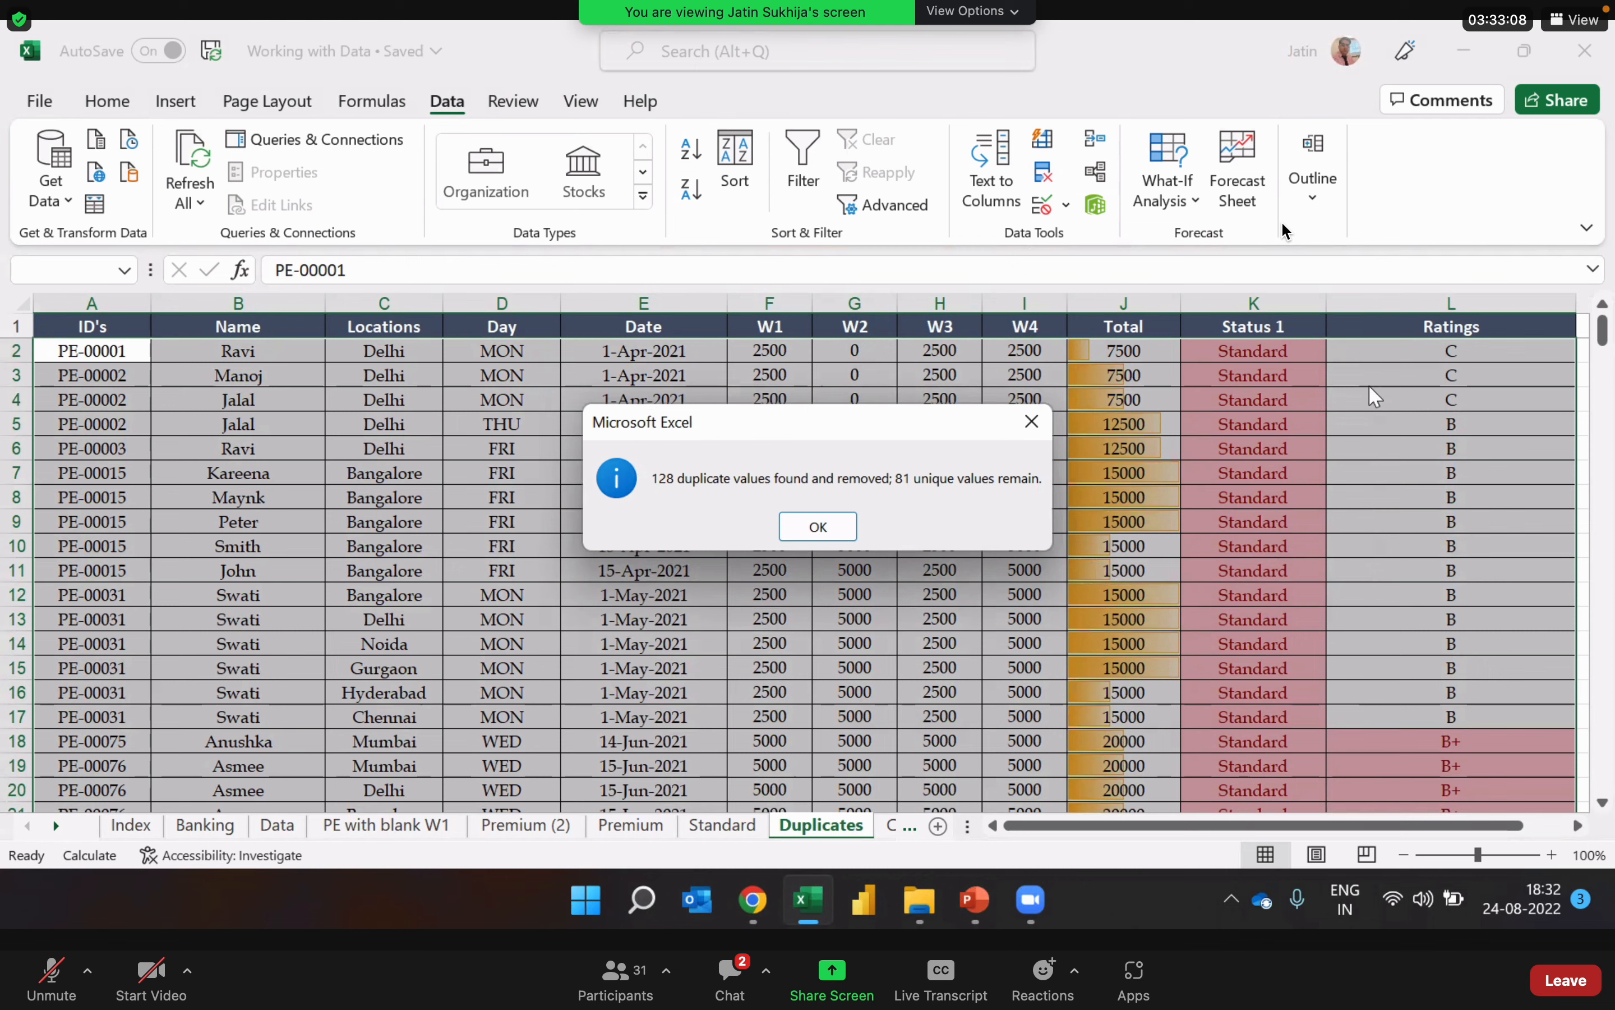
pyautogui.click(843, 531)
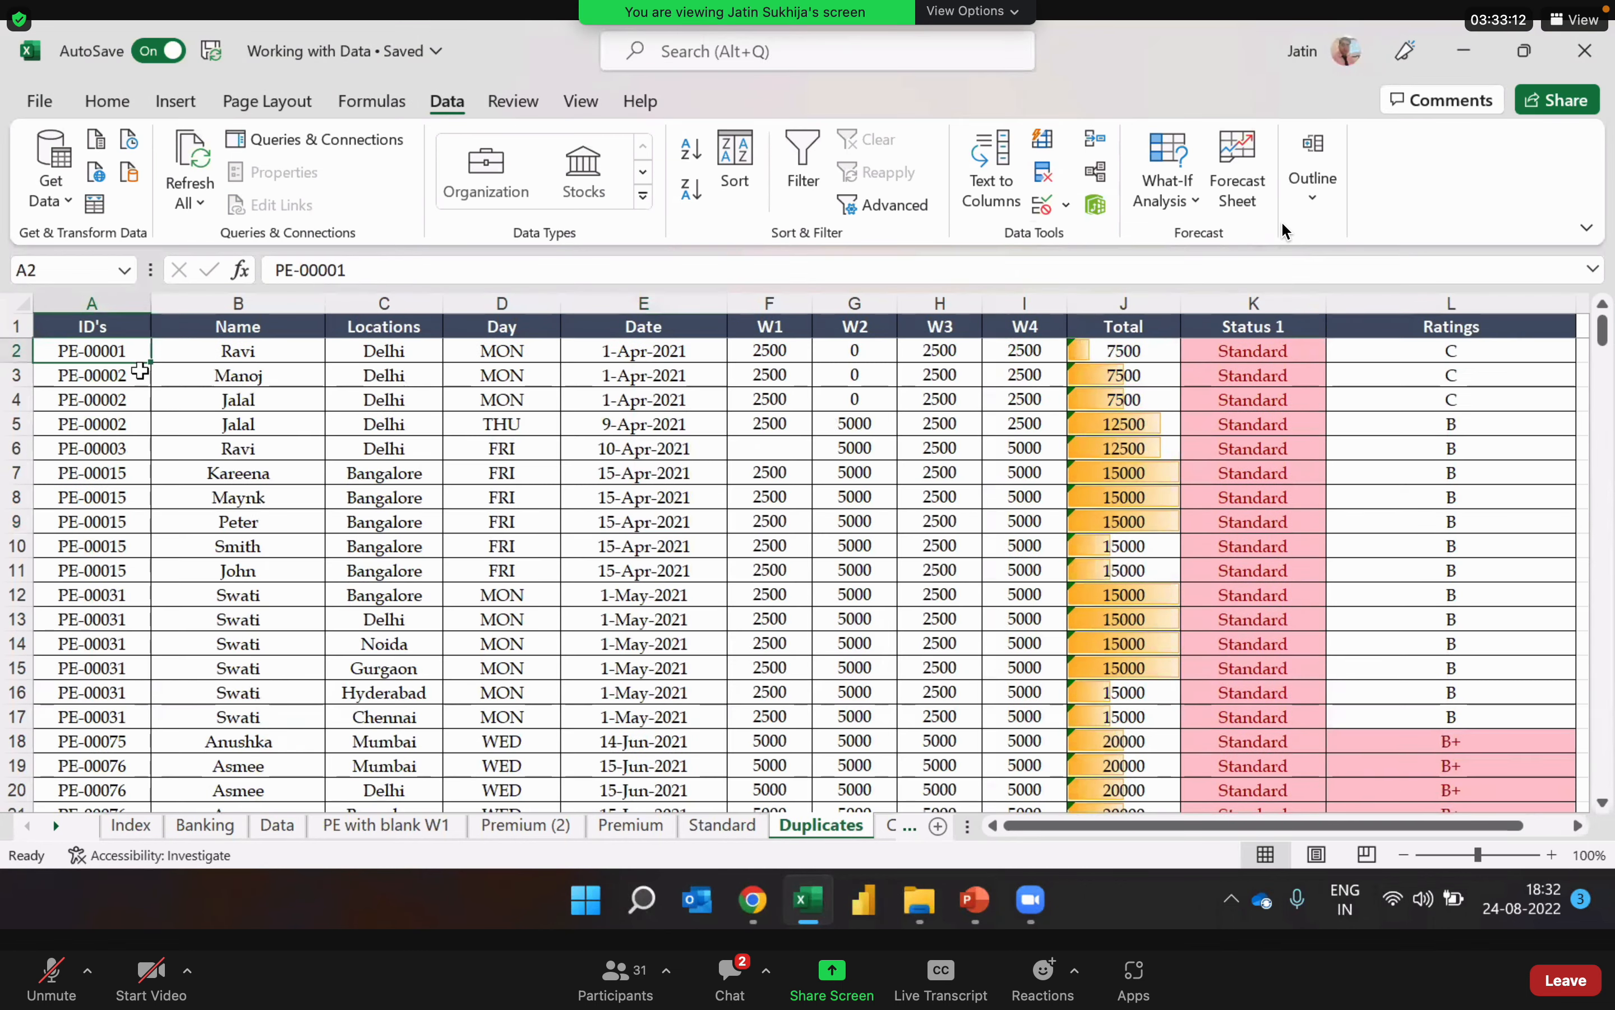
# Step: Review the remaining records on the Duplicates sheet and compare rows 3 to 5, which share the same ID
pyautogui.press('Down')
pyautogui.press('Down')
pyautogui.press('Down')
pyautogui.press('Down')
pyautogui.press('Down')
pyautogui.press('Down')
pyautogui.press('Down')
pyautogui.press('Down')
pyautogui.press('Down')
pyautogui.press('Down')
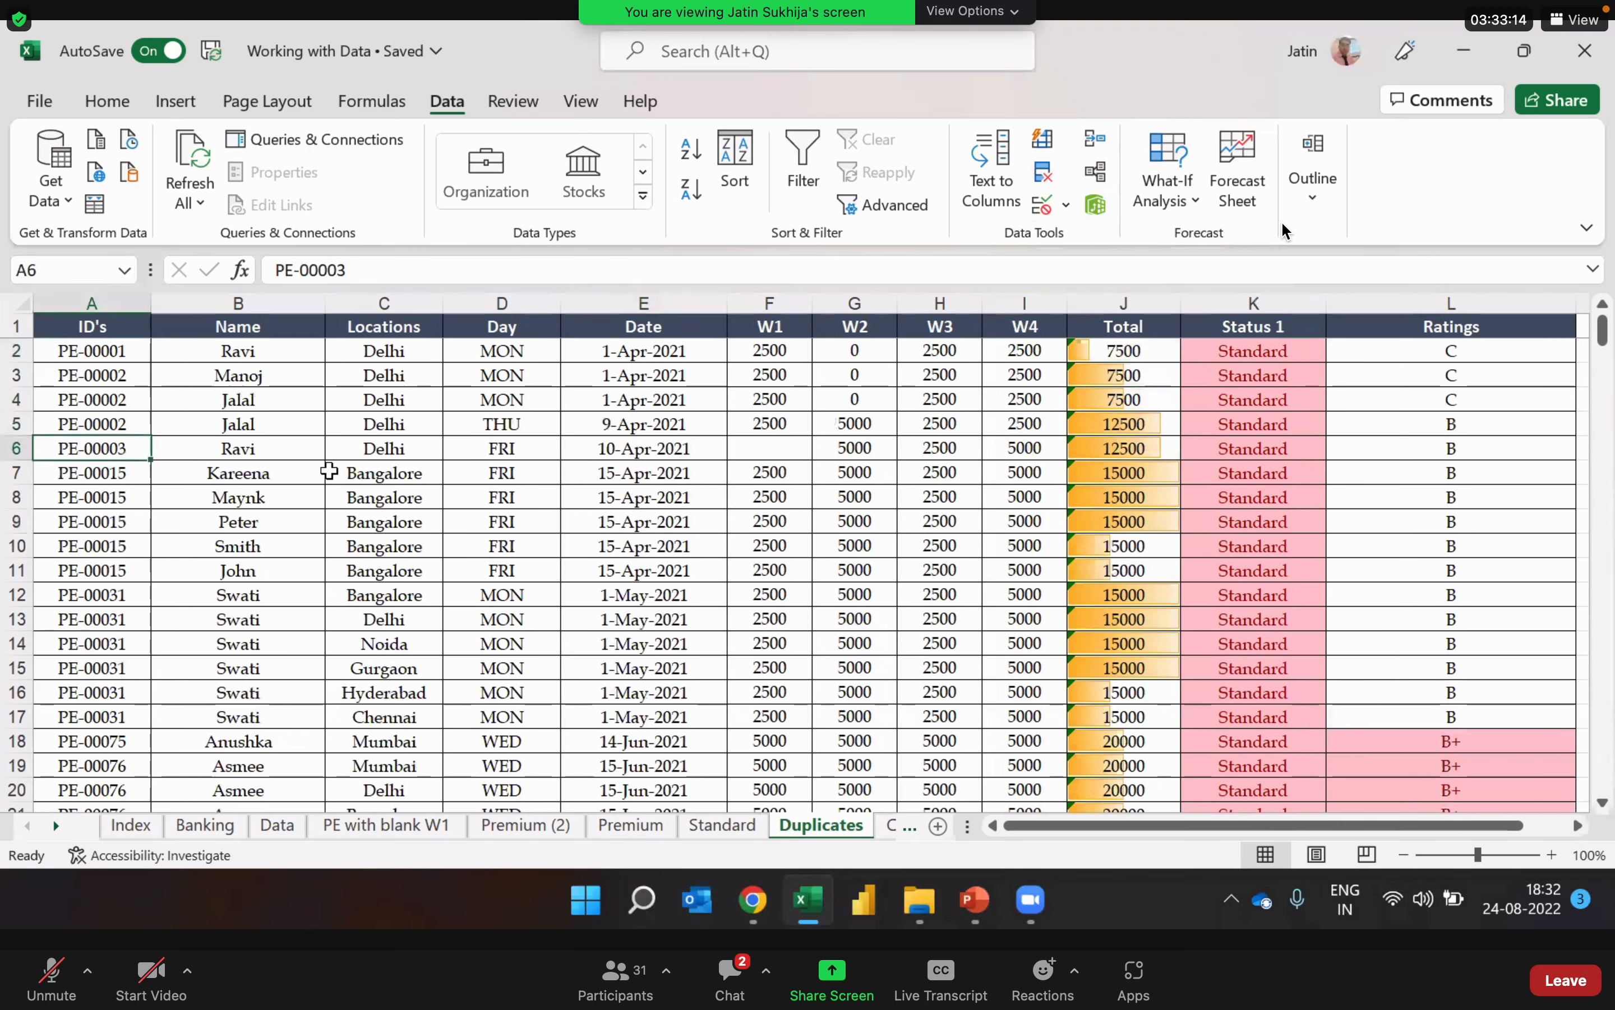
pyautogui.press('Down')
pyautogui.press('Down')
pyautogui.press('Down')
pyautogui.press('Down')
pyautogui.press('Down')
pyautogui.press('Down')
pyautogui.press('Down')
pyautogui.press('Down')
pyautogui.press('Down')
pyautogui.press('Down')
pyautogui.press('Down')
pyautogui.press('Down')
pyautogui.press('Down')
pyautogui.press('Down')
pyautogui.press('Down')
pyautogui.press('Down')
pyautogui.press('Down')
pyautogui.press('Down')
pyautogui.press('Down')
pyautogui.press('Down')
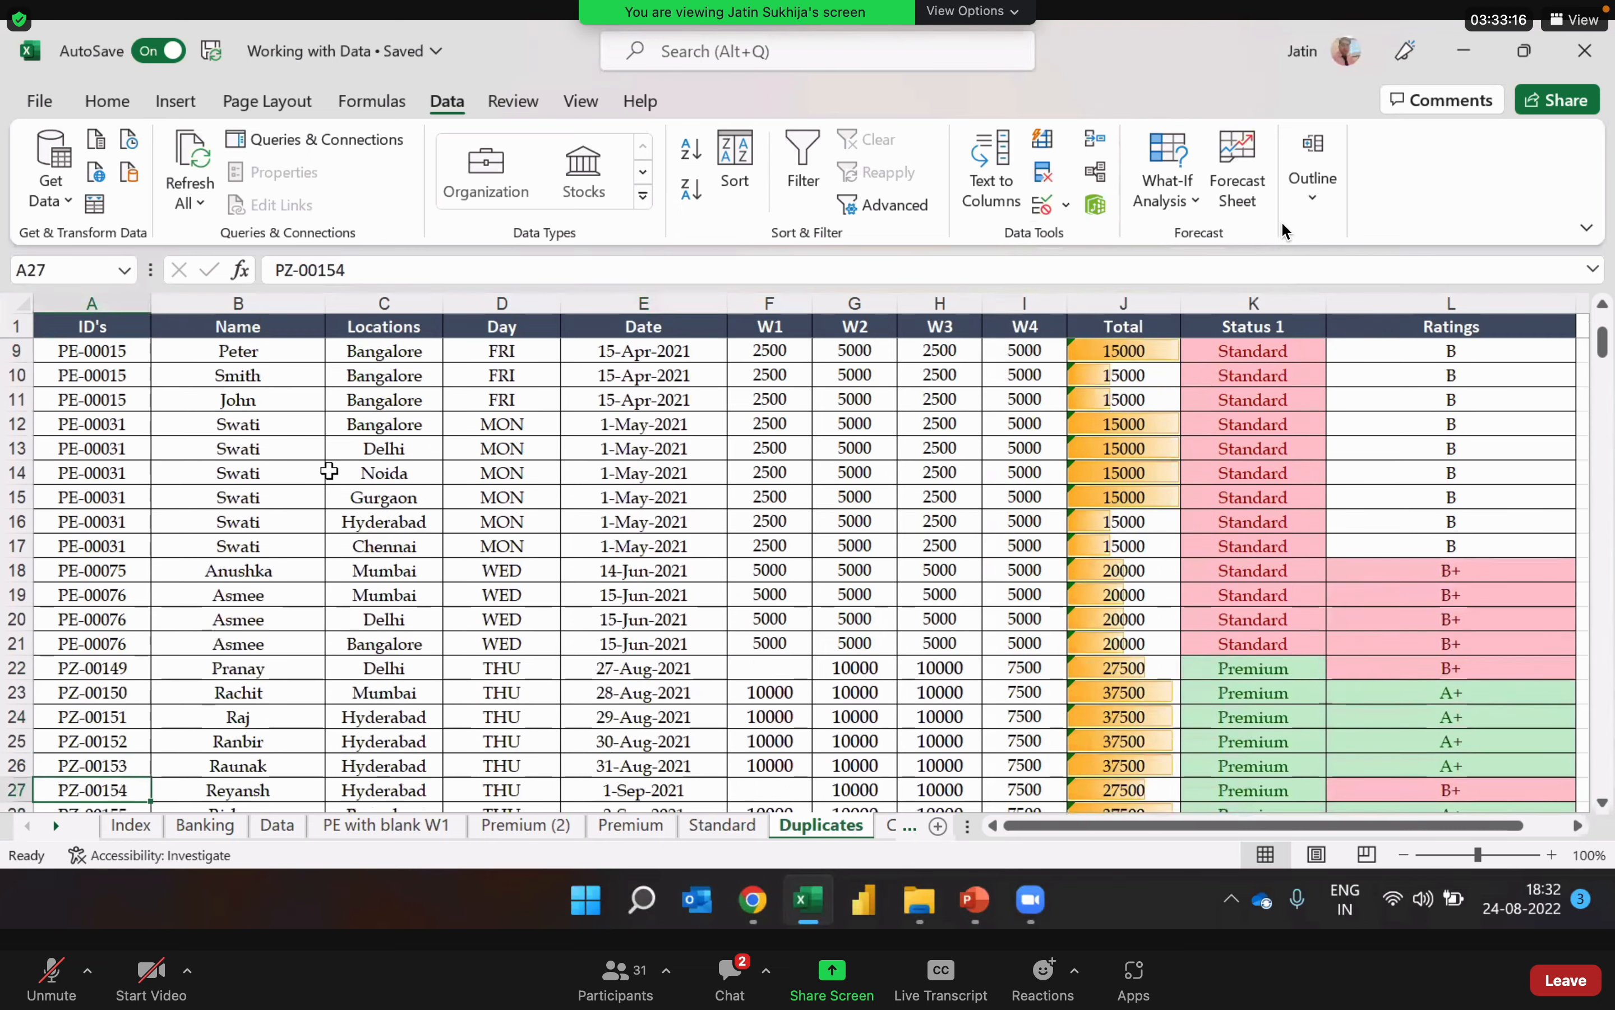
pyautogui.press('Down')
pyautogui.press('Down')
pyautogui.press('Down')
pyautogui.press('Down')
pyautogui.press('Down')
pyautogui.press('Down')
pyautogui.press('Down')
pyautogui.press('Down')
pyautogui.press('Down')
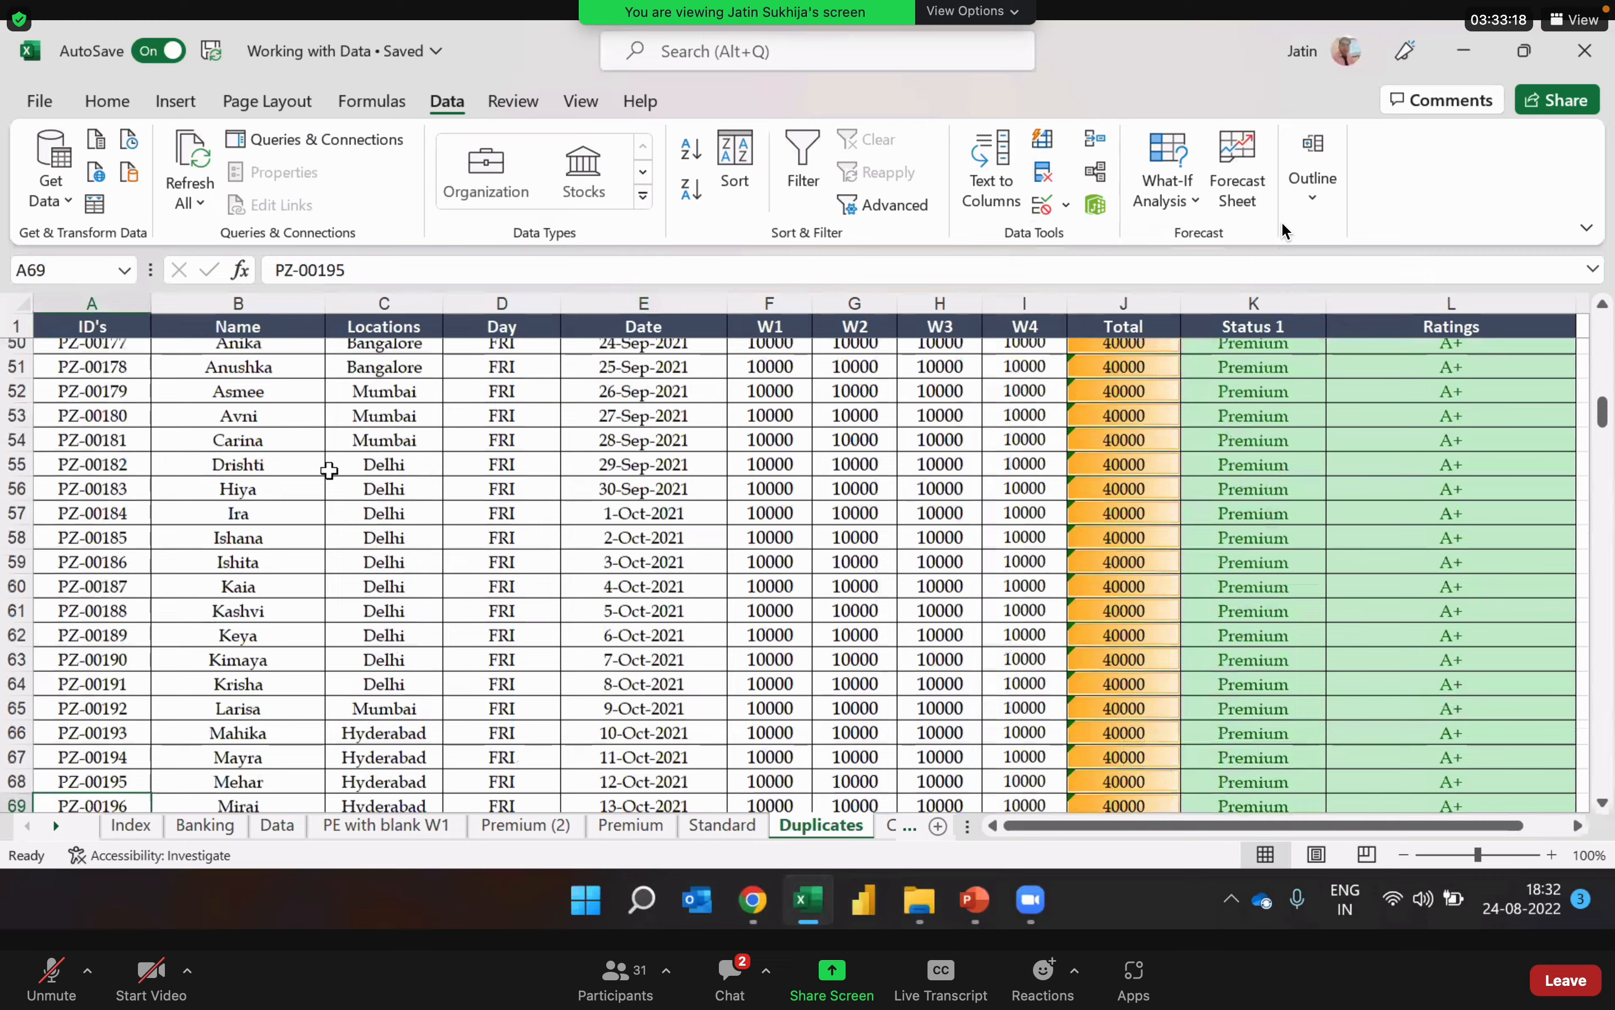
pyautogui.hotkey('ctrl', 'Up')
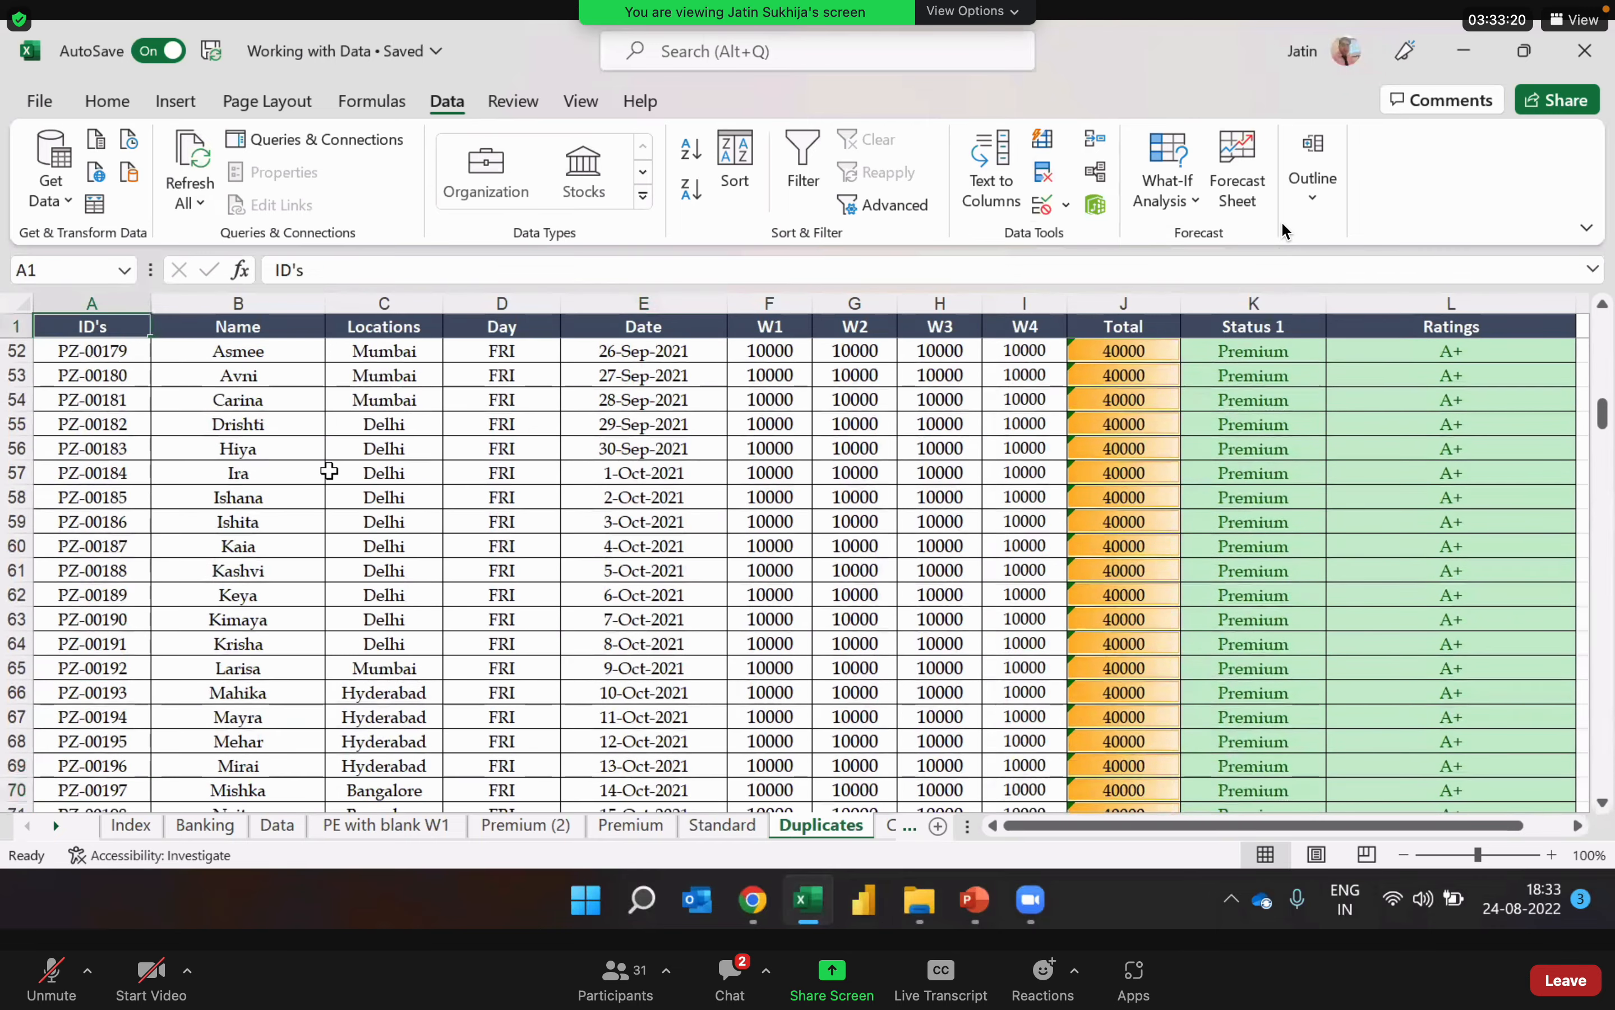
pyautogui.press('Down')
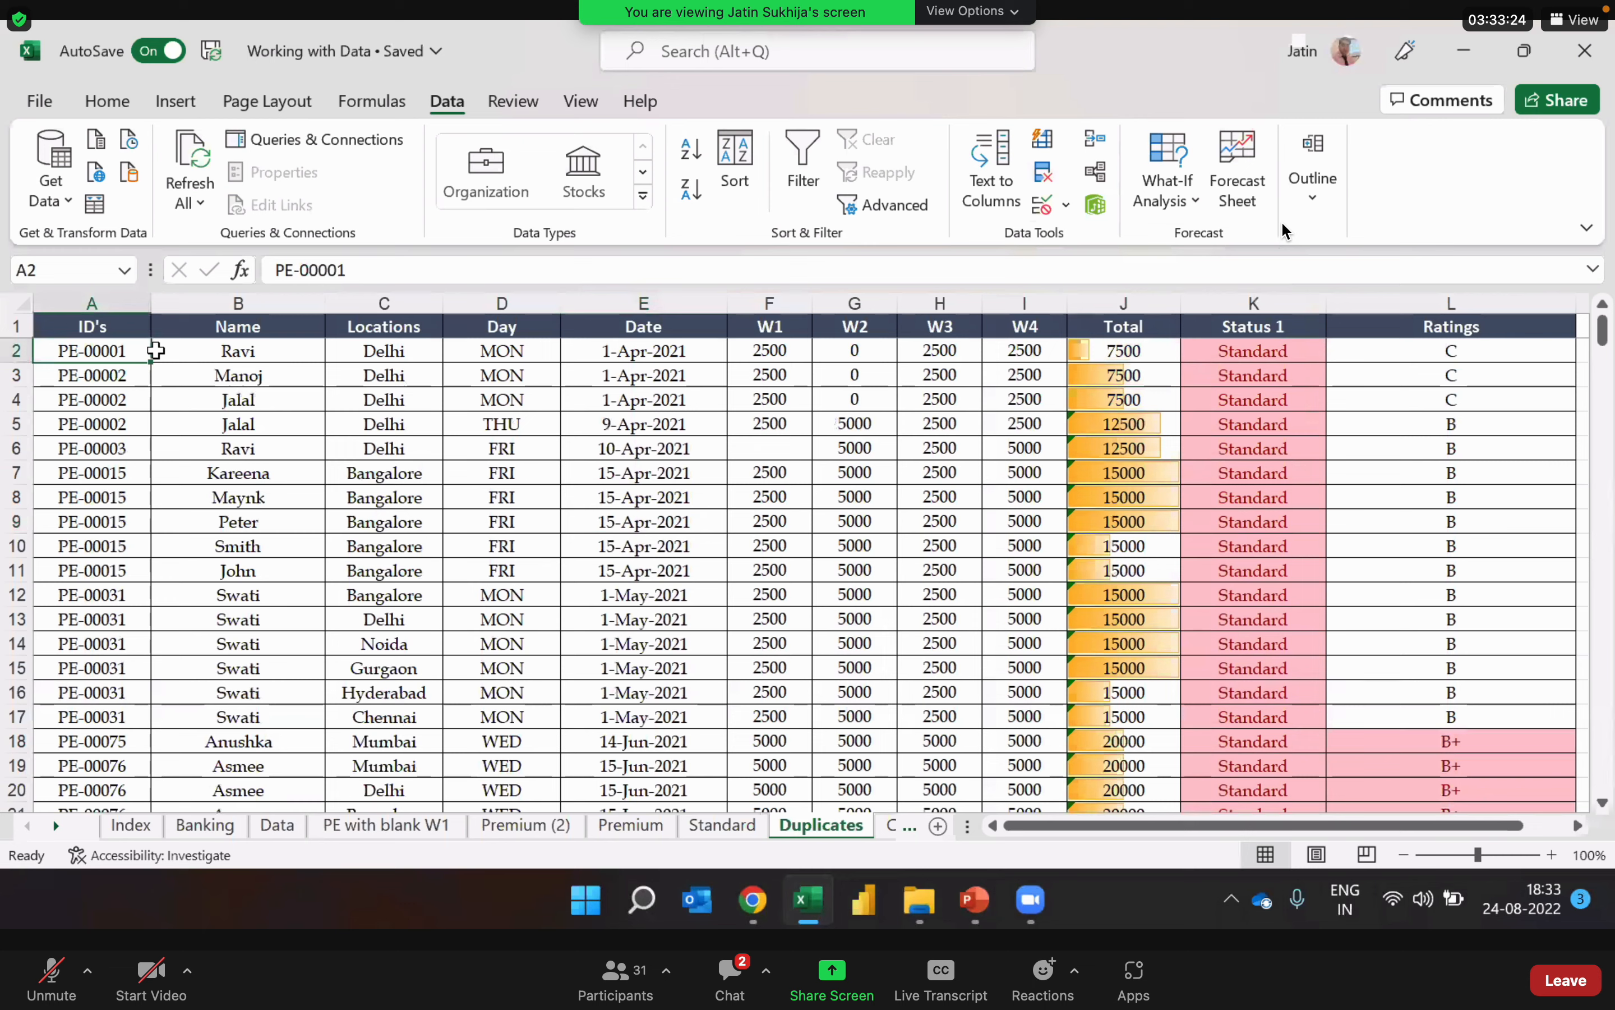
pyautogui.moveTo(17, 375); pyautogui.dragTo(14, 418)
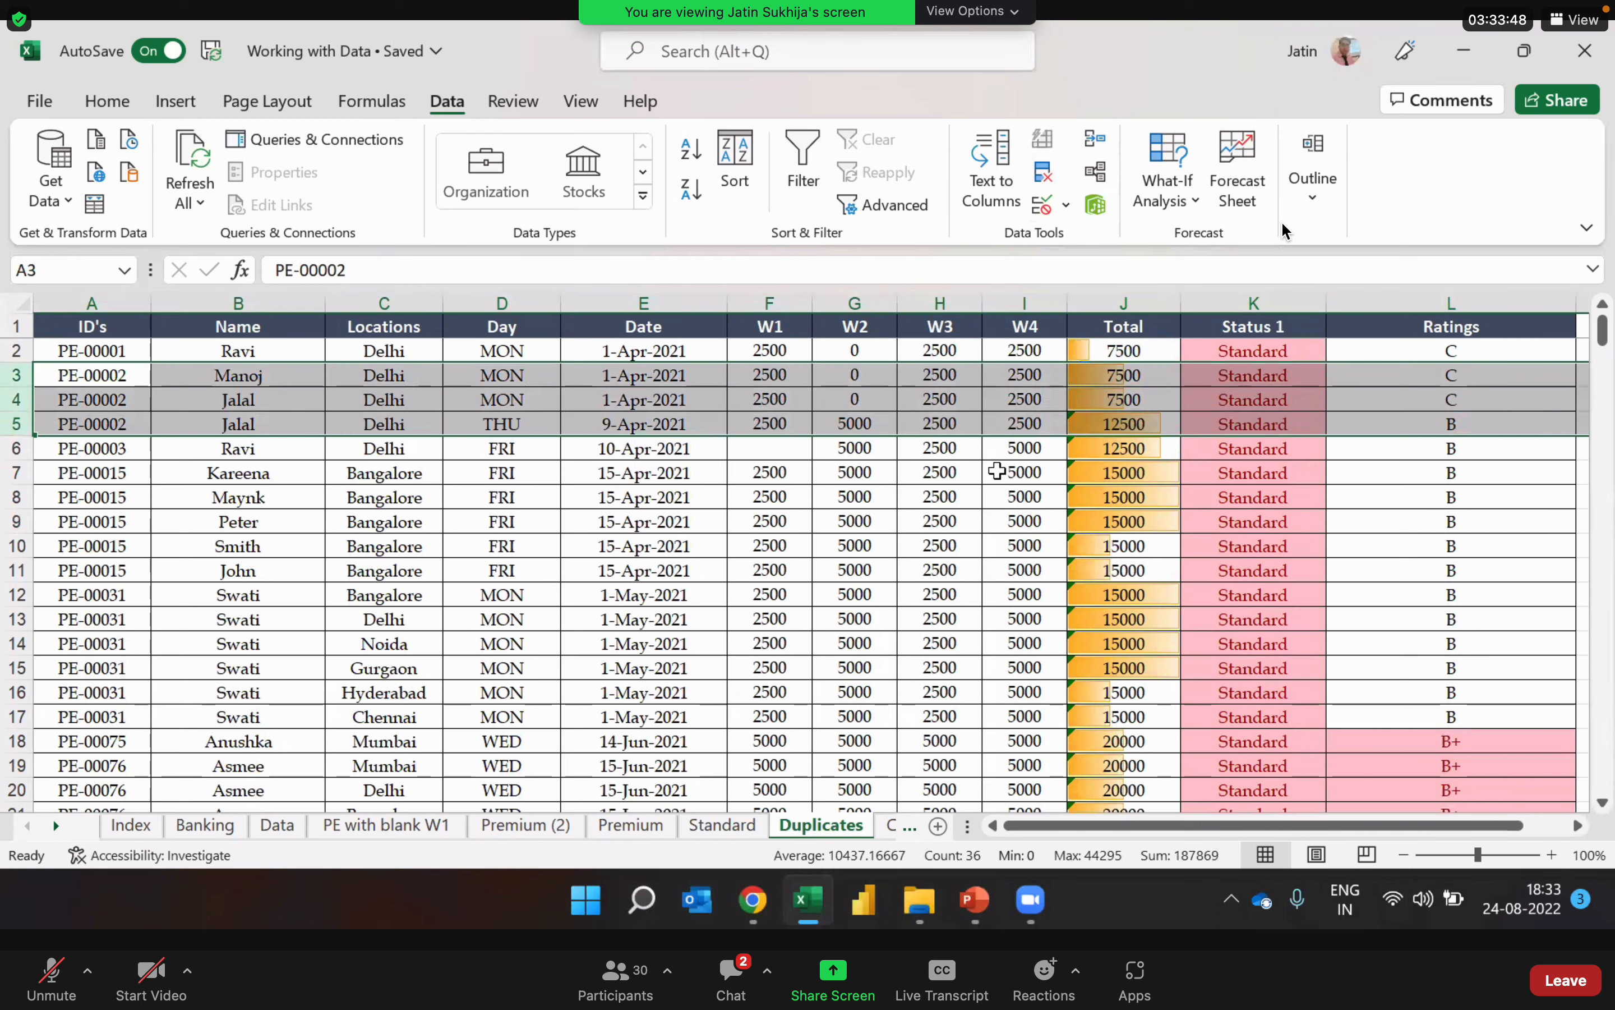
pyautogui.click(805, 641)
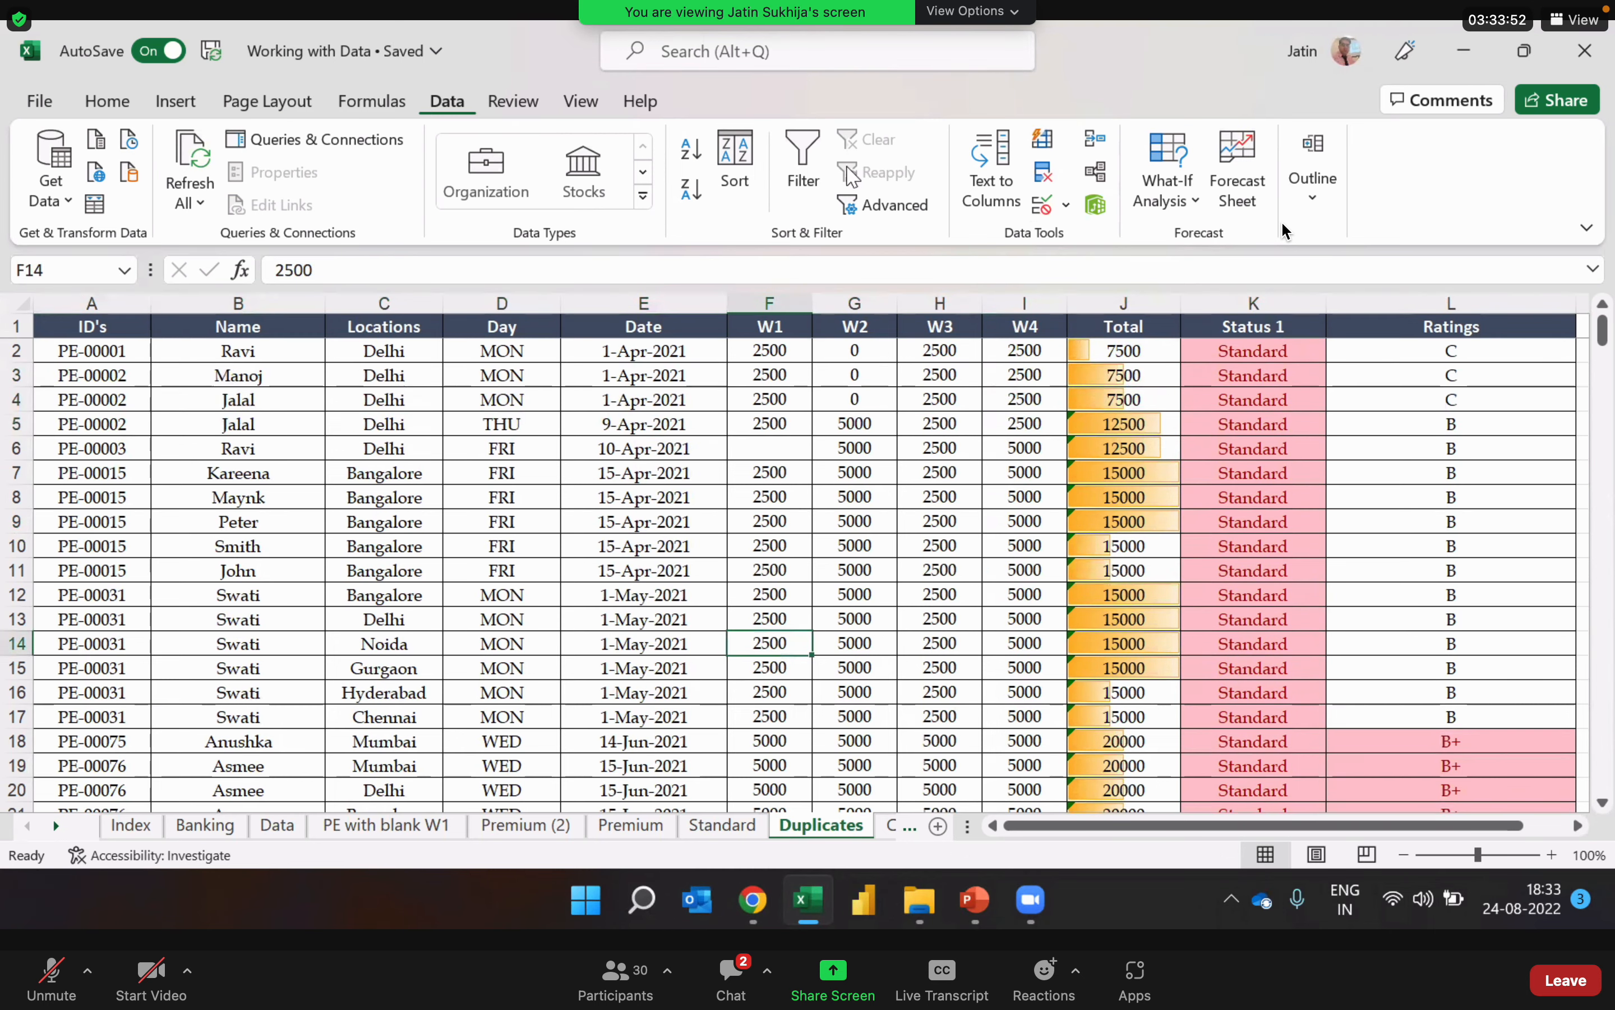
# Step: Remove duplicate rows from the Duplicates sheet, comparing only the ID's column and treating the first row as headers
pyautogui.click(1043, 173)
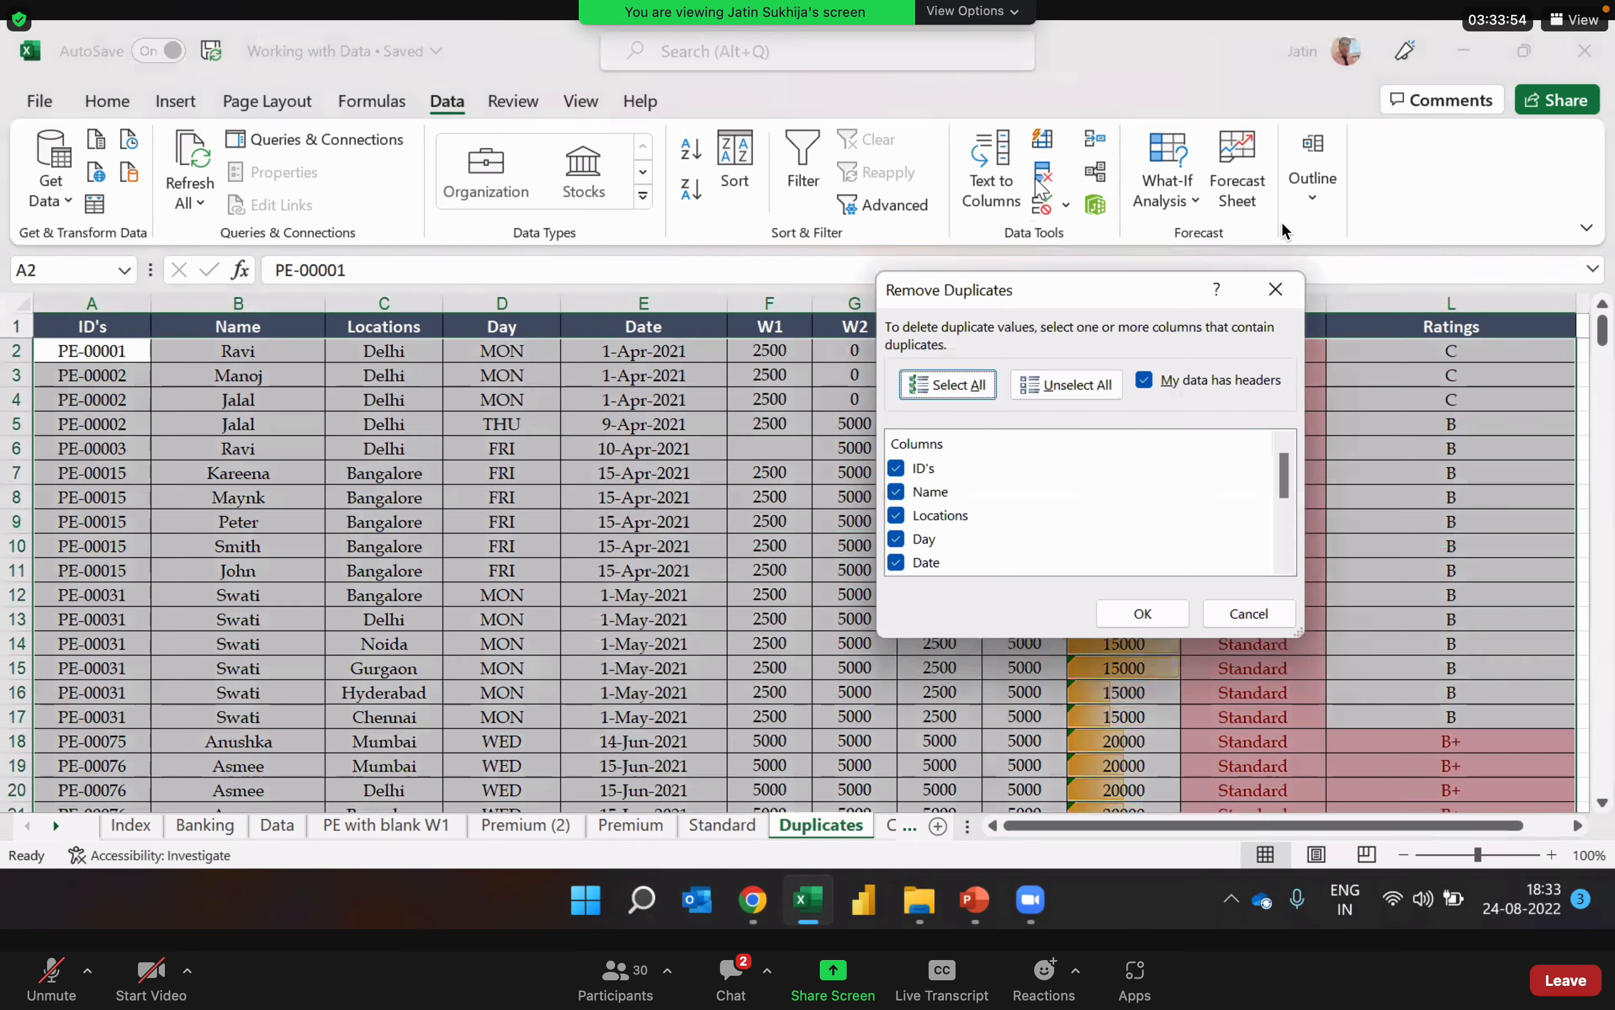
pyautogui.click(1083, 390)
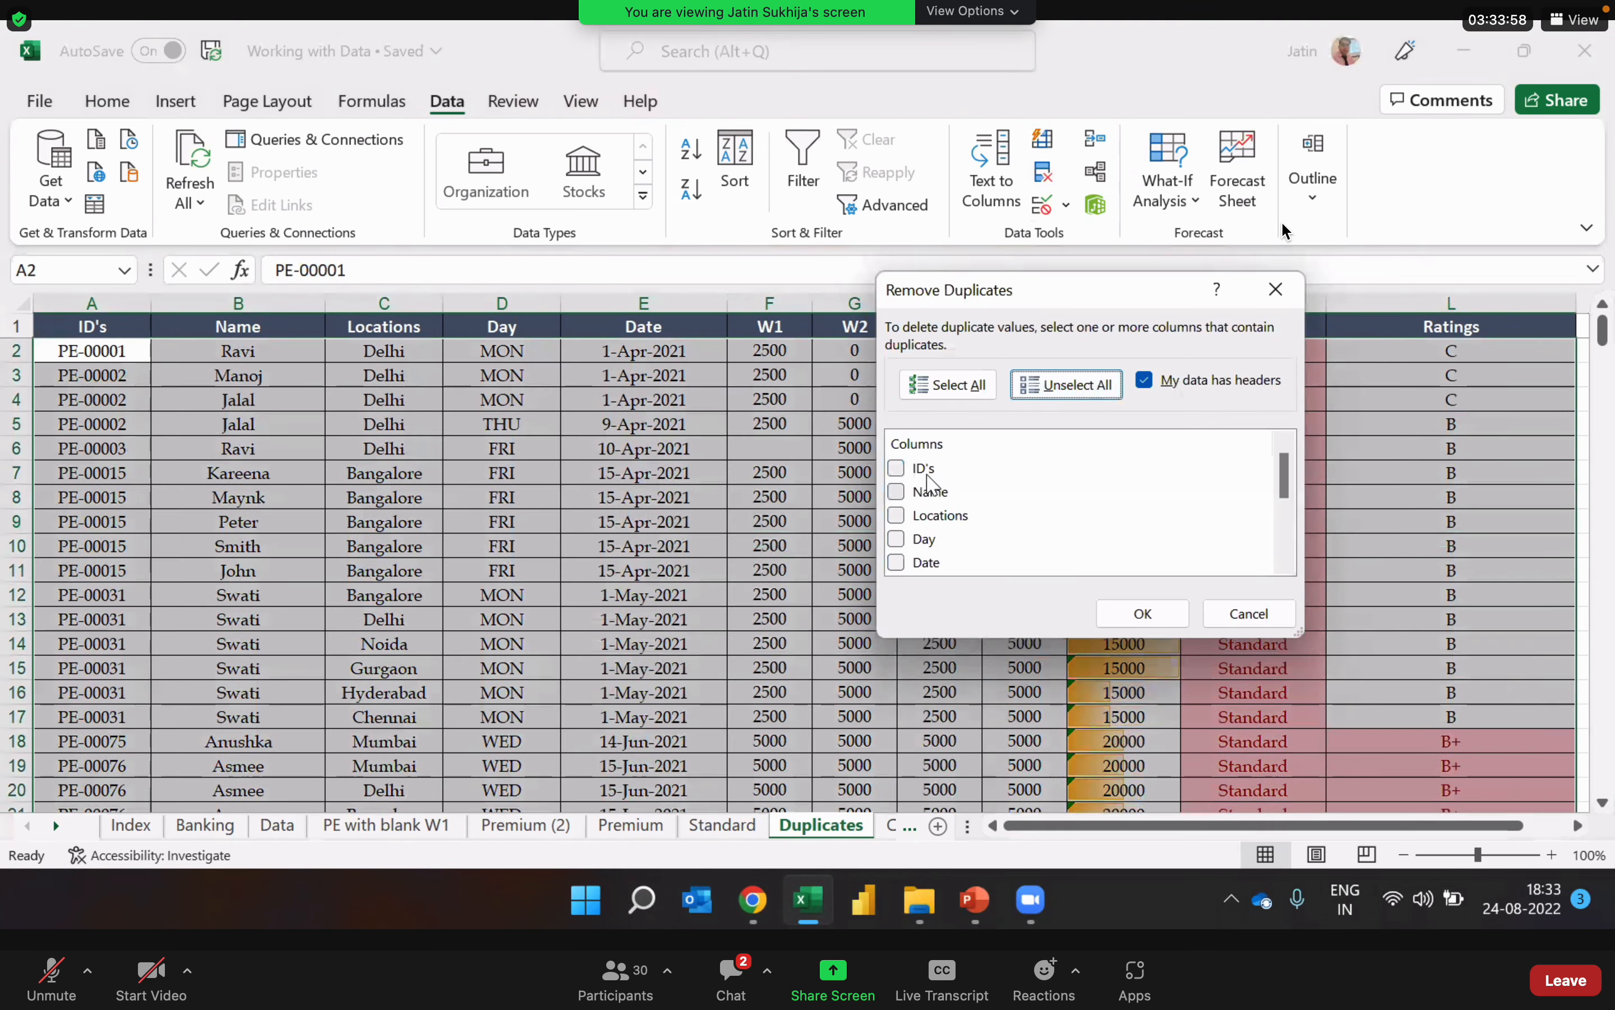
pyautogui.click(897, 469)
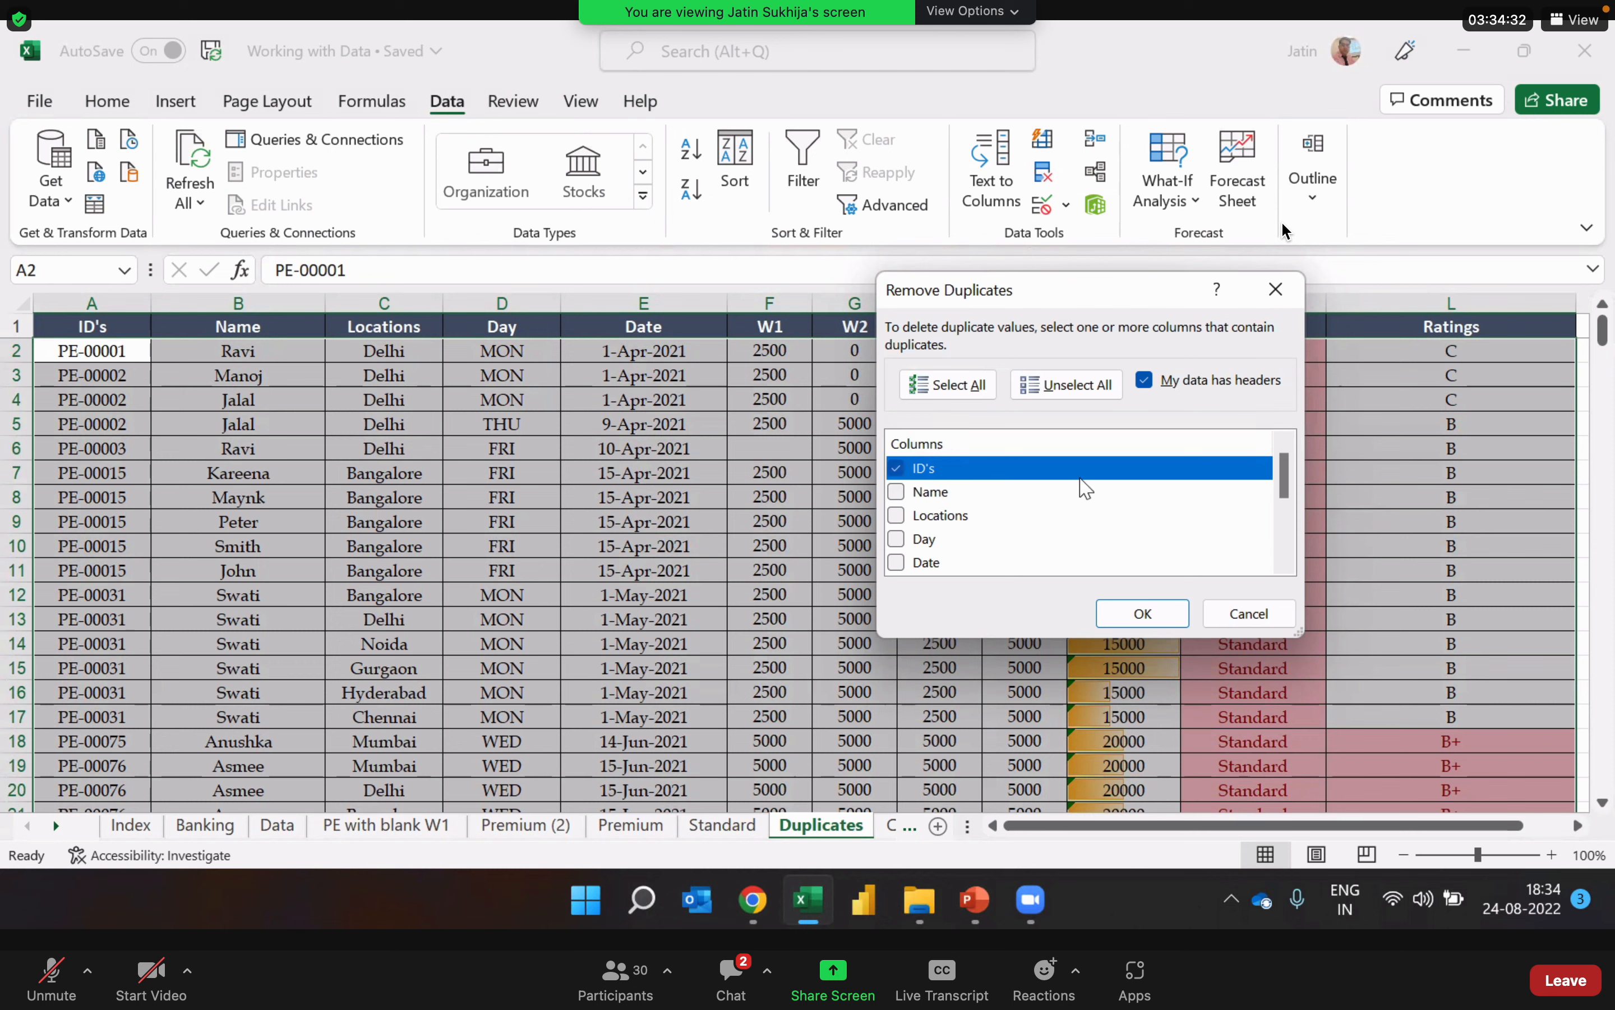
pyautogui.click(1165, 614)
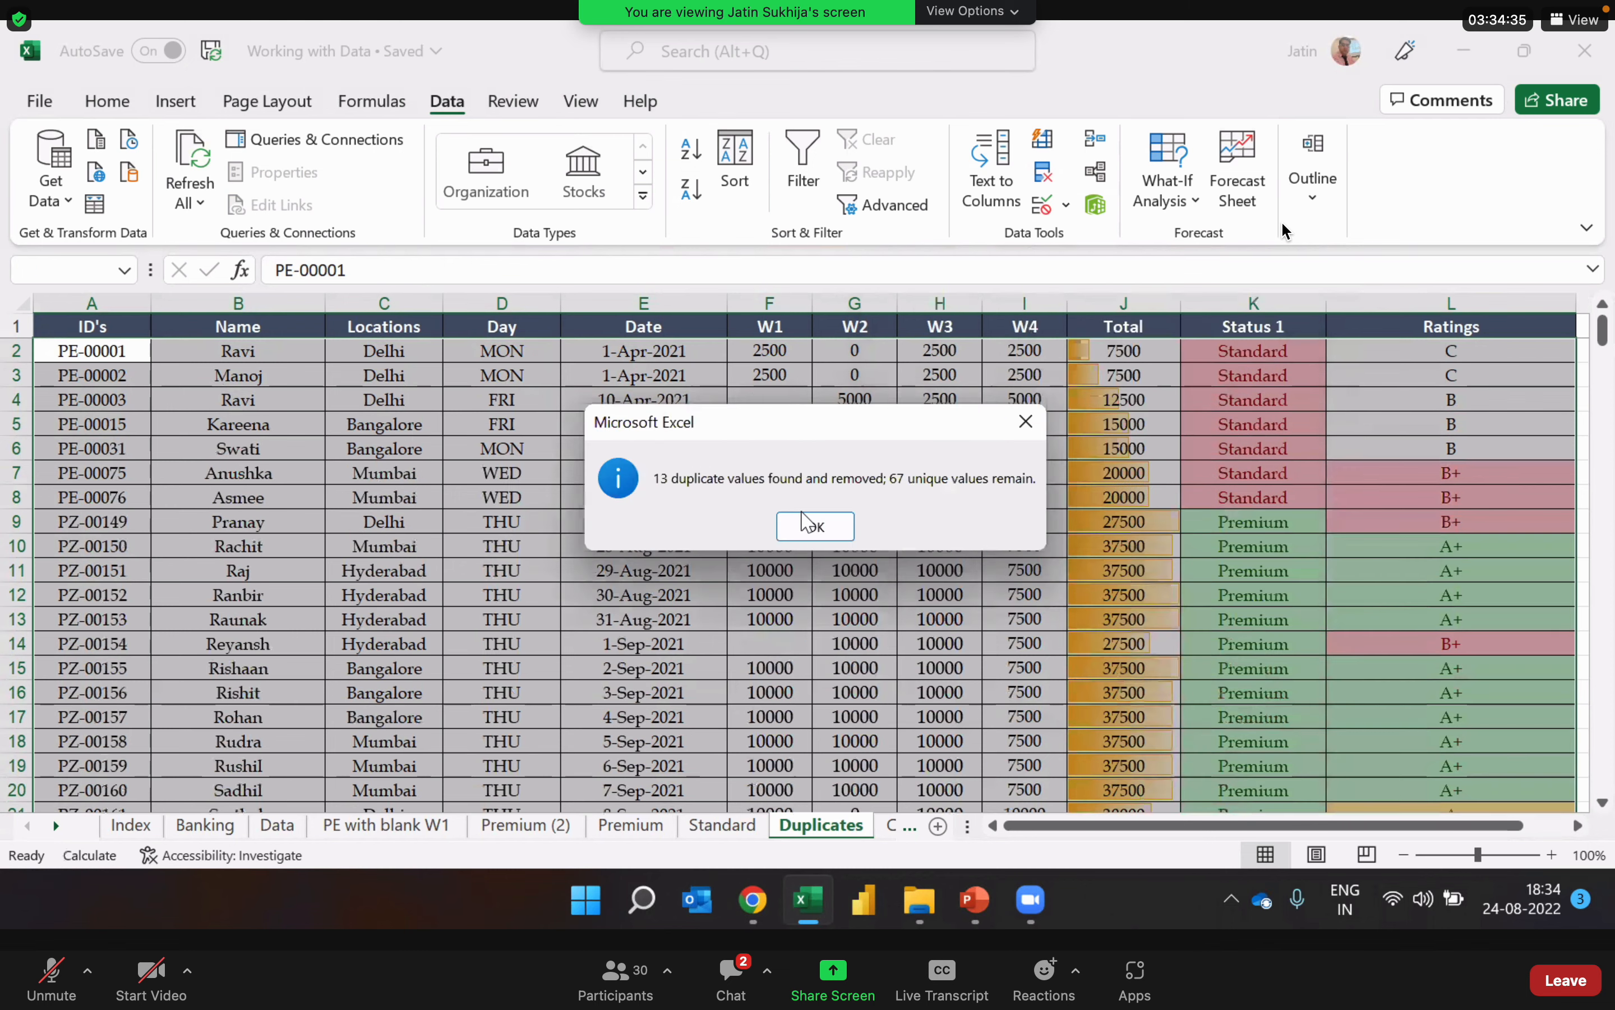
pyautogui.click(826, 530)
# Step: Review the remaining records down the ID's column to check that each ID occurs only once
pyautogui.click(109, 376)
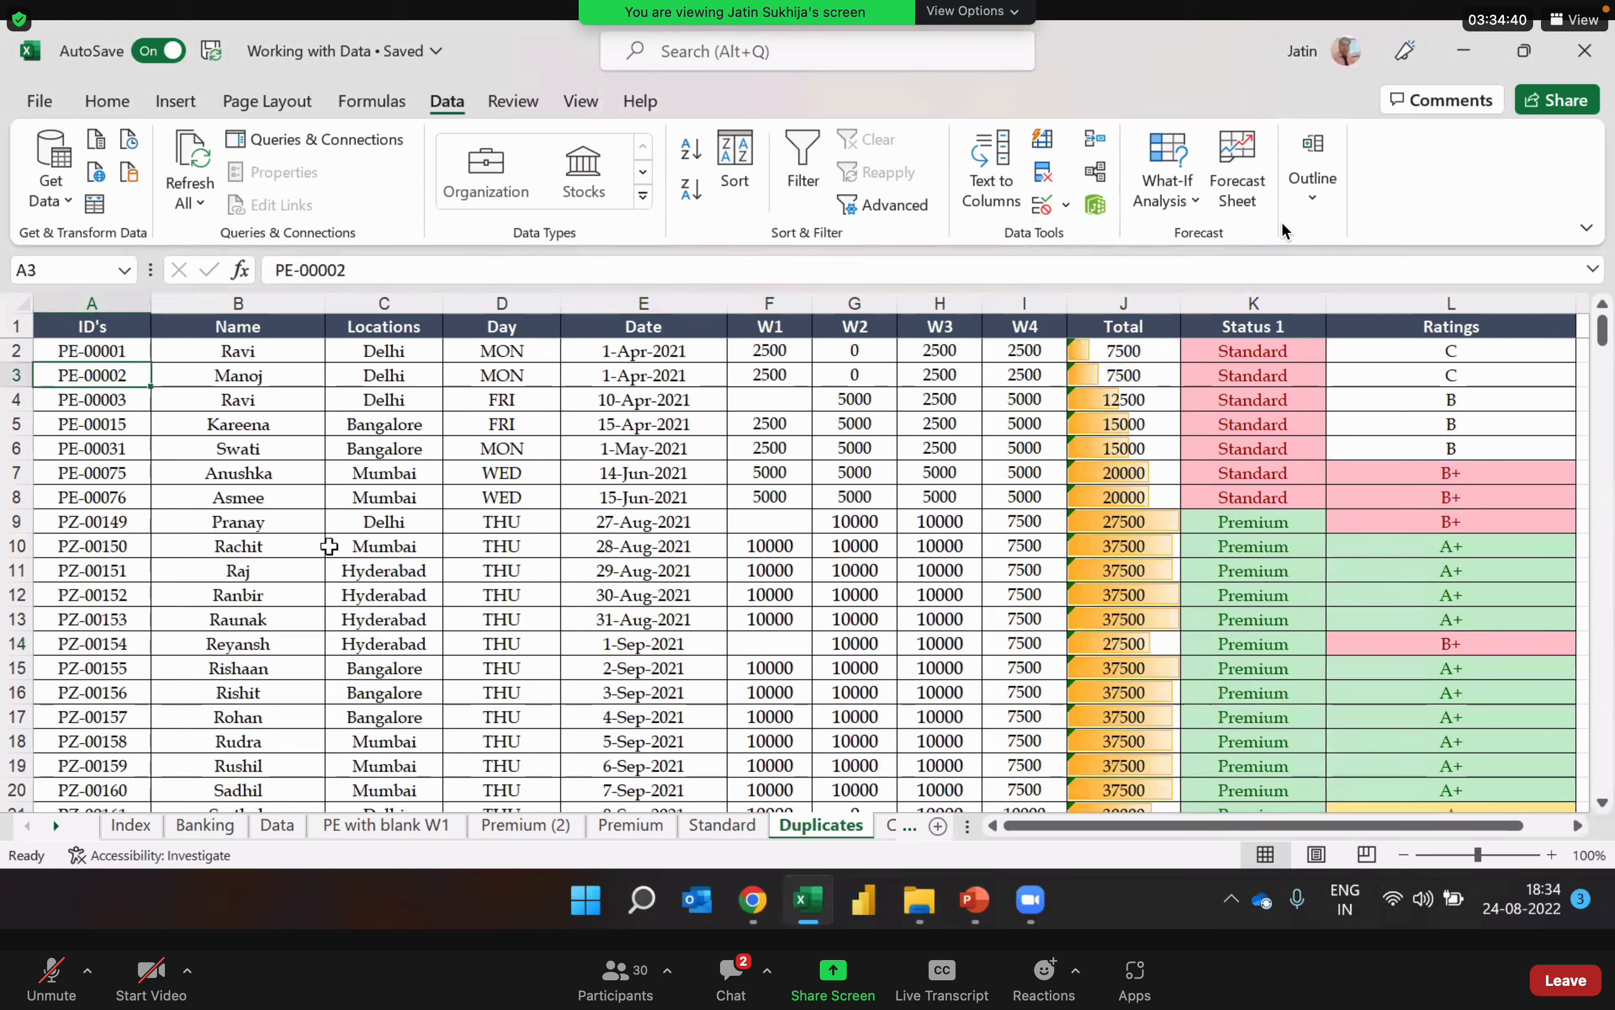
pyautogui.press('Down')
pyautogui.press('Down')
pyautogui.press('Down')
pyautogui.press('Down')
pyautogui.press('Down')
pyautogui.press('Down')
pyautogui.press('Down')
pyautogui.press('Down')
pyautogui.press('Down')
pyautogui.press('Down')
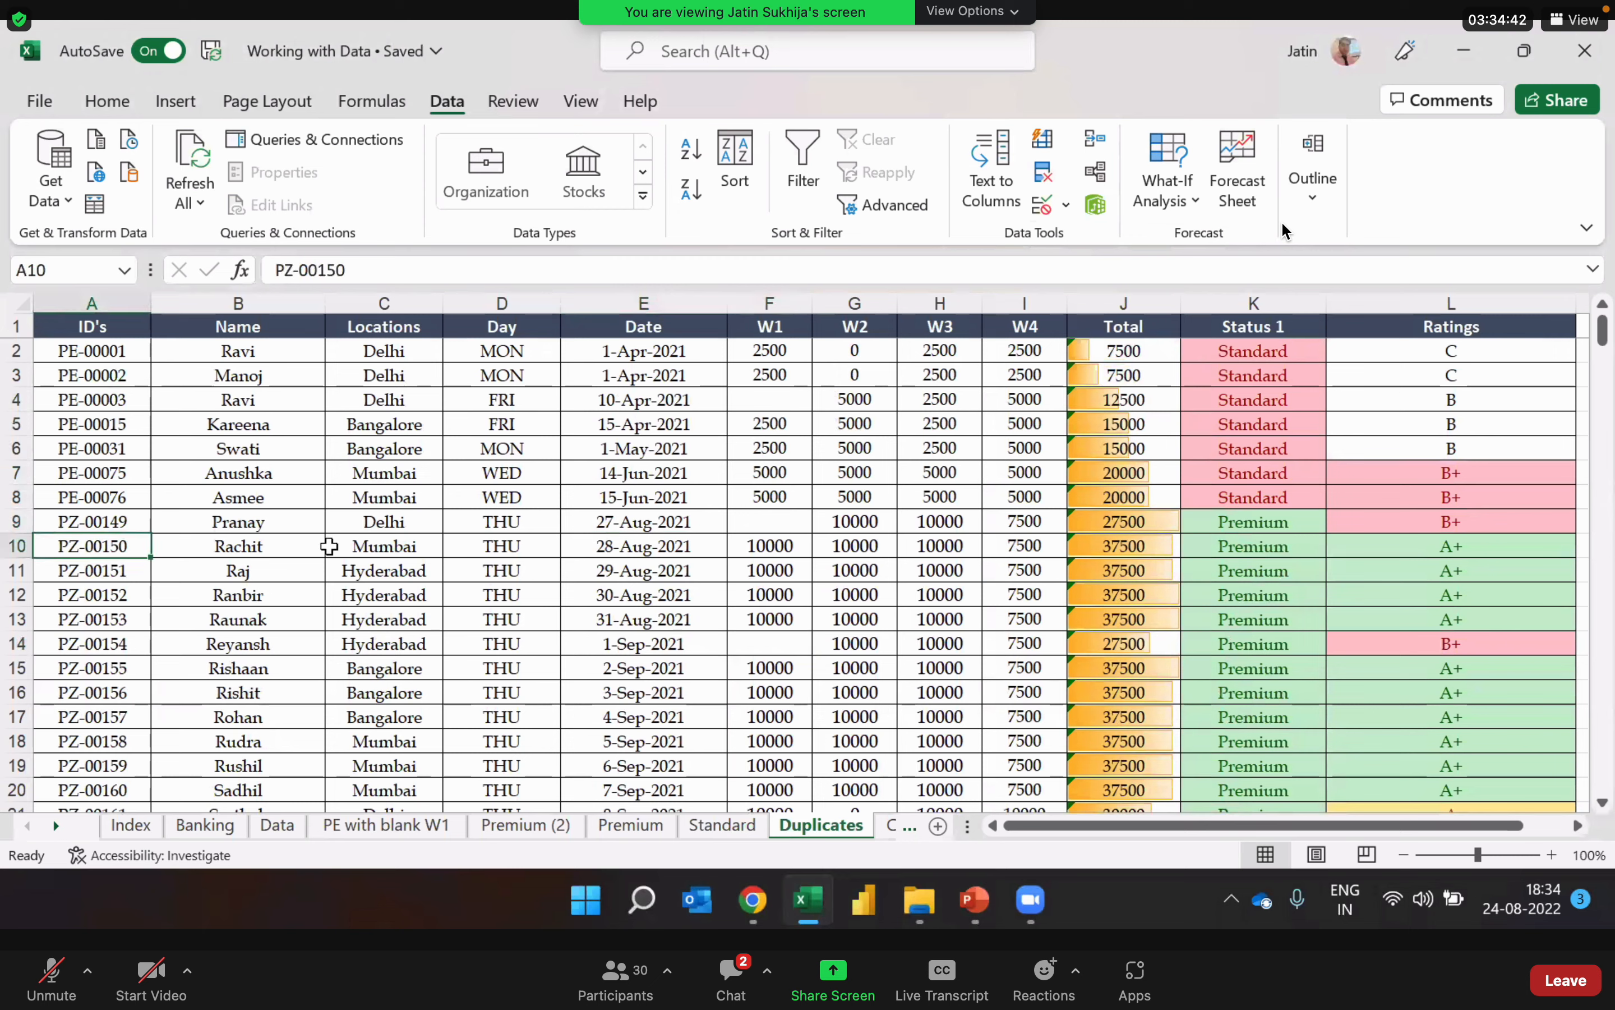
pyautogui.press('Down')
pyautogui.press('Down')
pyautogui.press('Down')
pyautogui.press('Down')
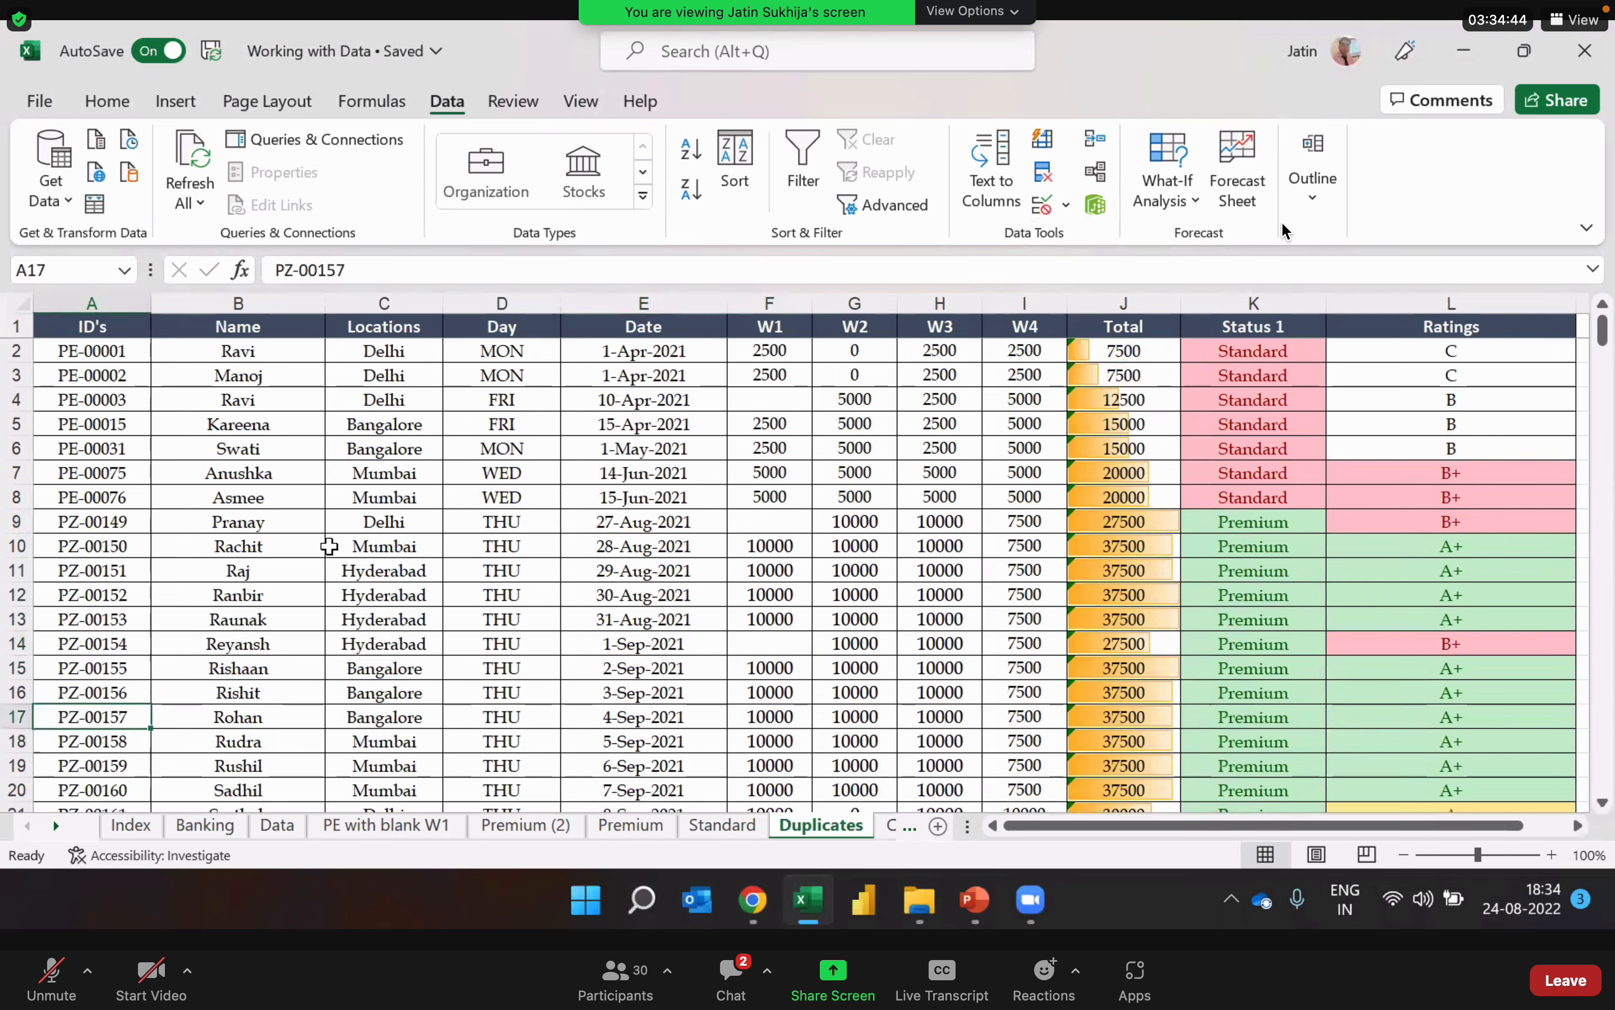
pyautogui.press('Up')
pyautogui.press('Up')
pyautogui.press('Up')
pyautogui.press('Up')
pyautogui.press('Up')
pyautogui.press('Up')
pyautogui.press('Up')
pyautogui.press('Up')
pyautogui.press('Up')
pyautogui.press('Up')
pyautogui.press('Up')
pyautogui.press('Up')
pyautogui.press('Up')
pyautogui.press('Up')
pyautogui.press('Up')
pyautogui.press('Up')
pyautogui.press('Down')
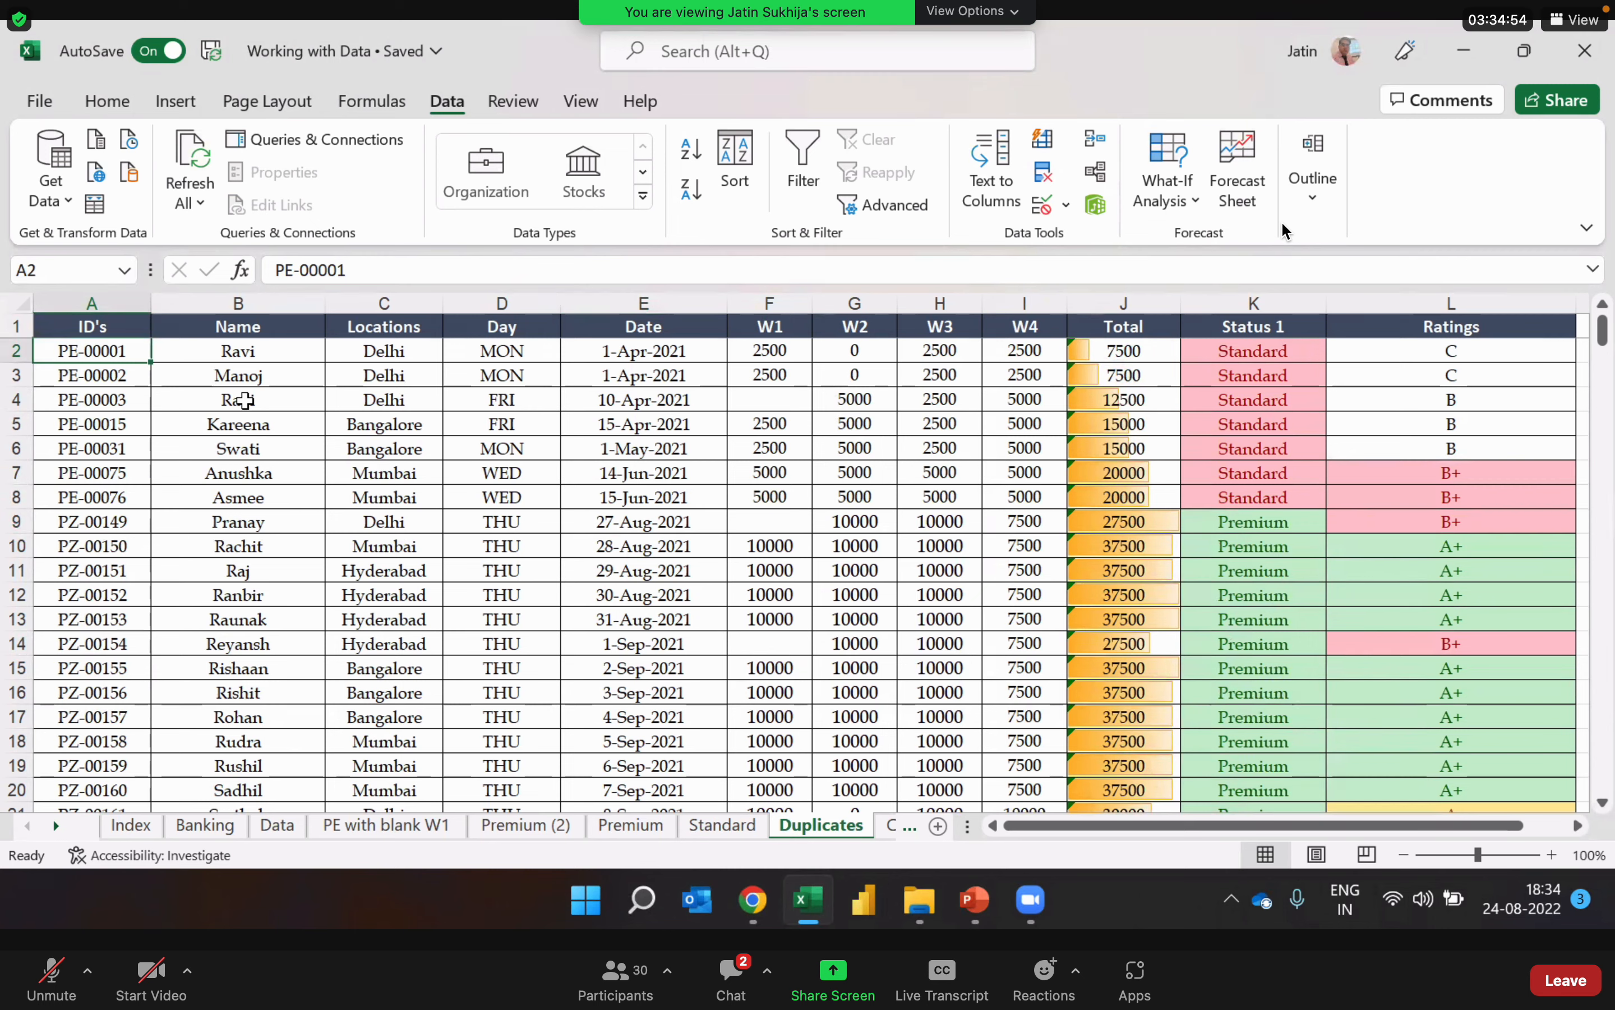
# Step: Undo the ID-only duplicate removal and inspect the column choices for removing duplicates without applying them
pyautogui.hotkey('ctrl', 'z')
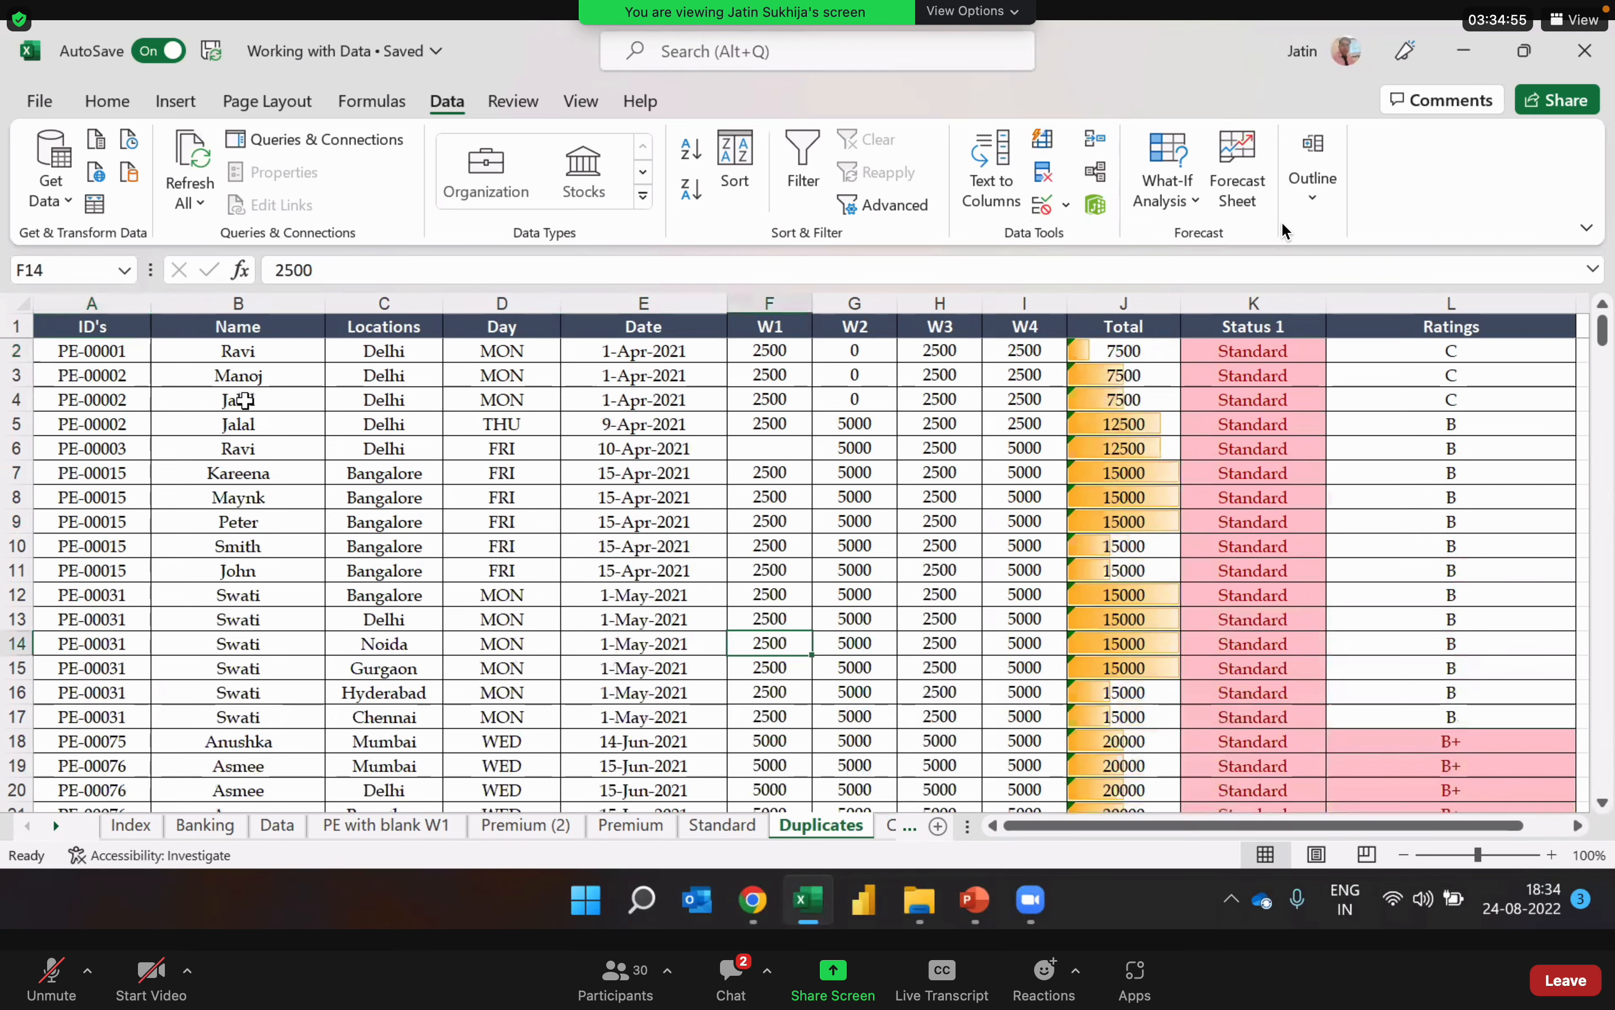
pyautogui.click(527, 501)
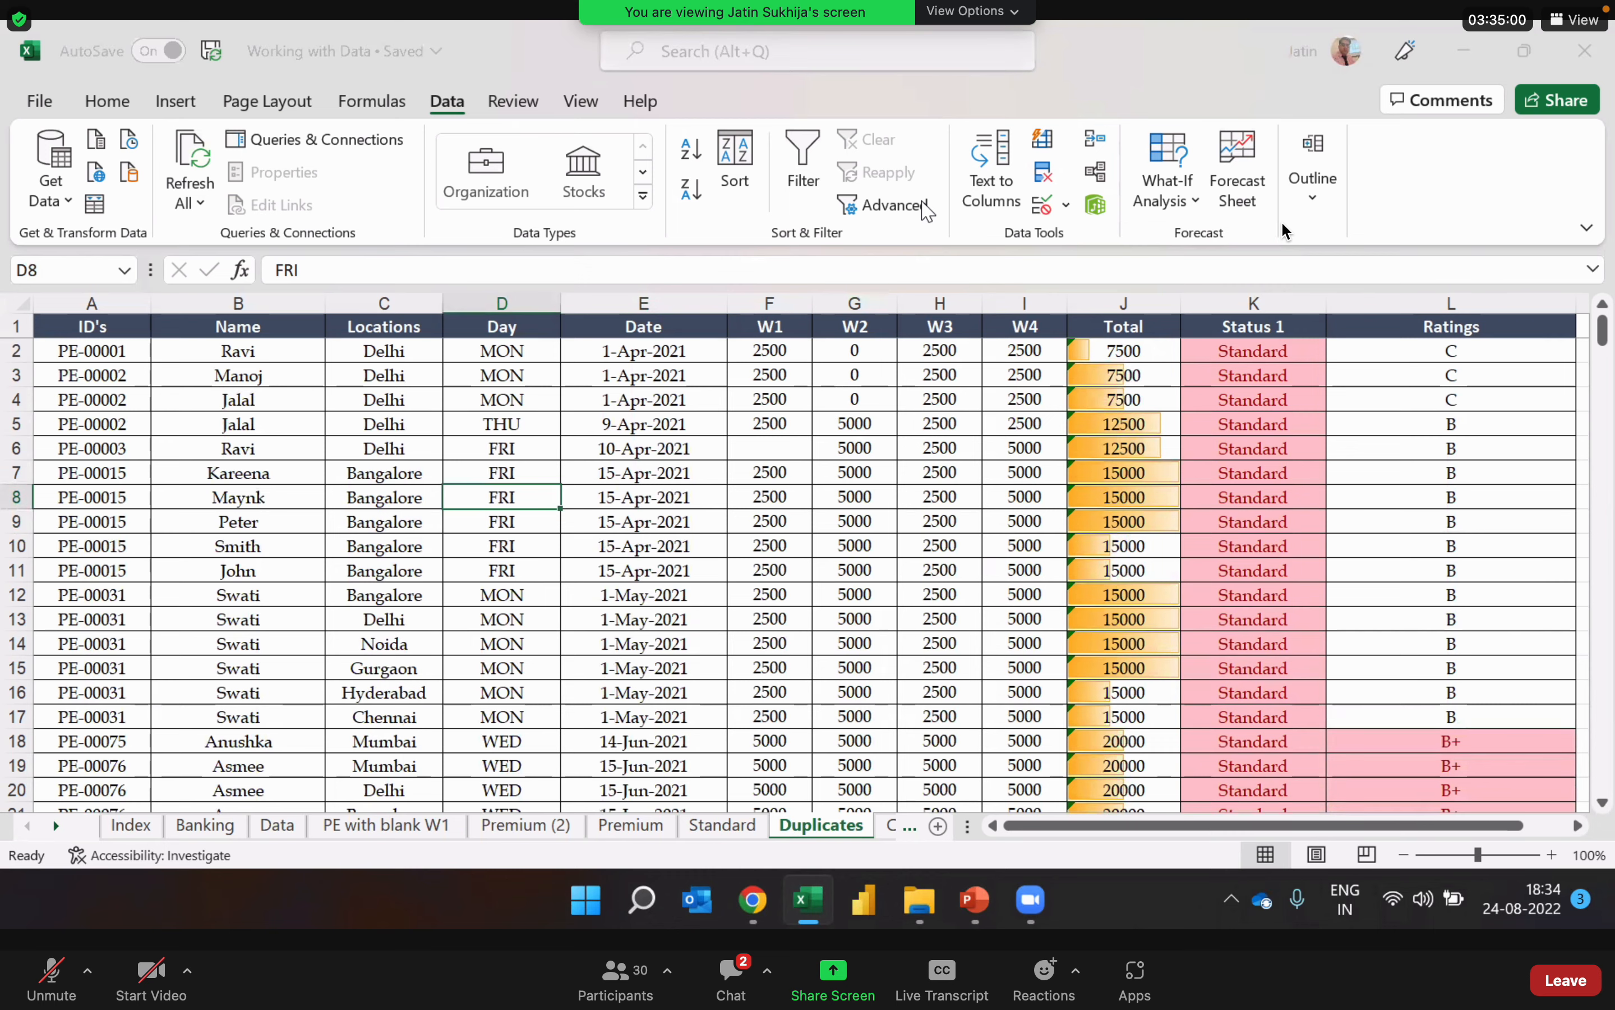
pyautogui.click(1047, 175)
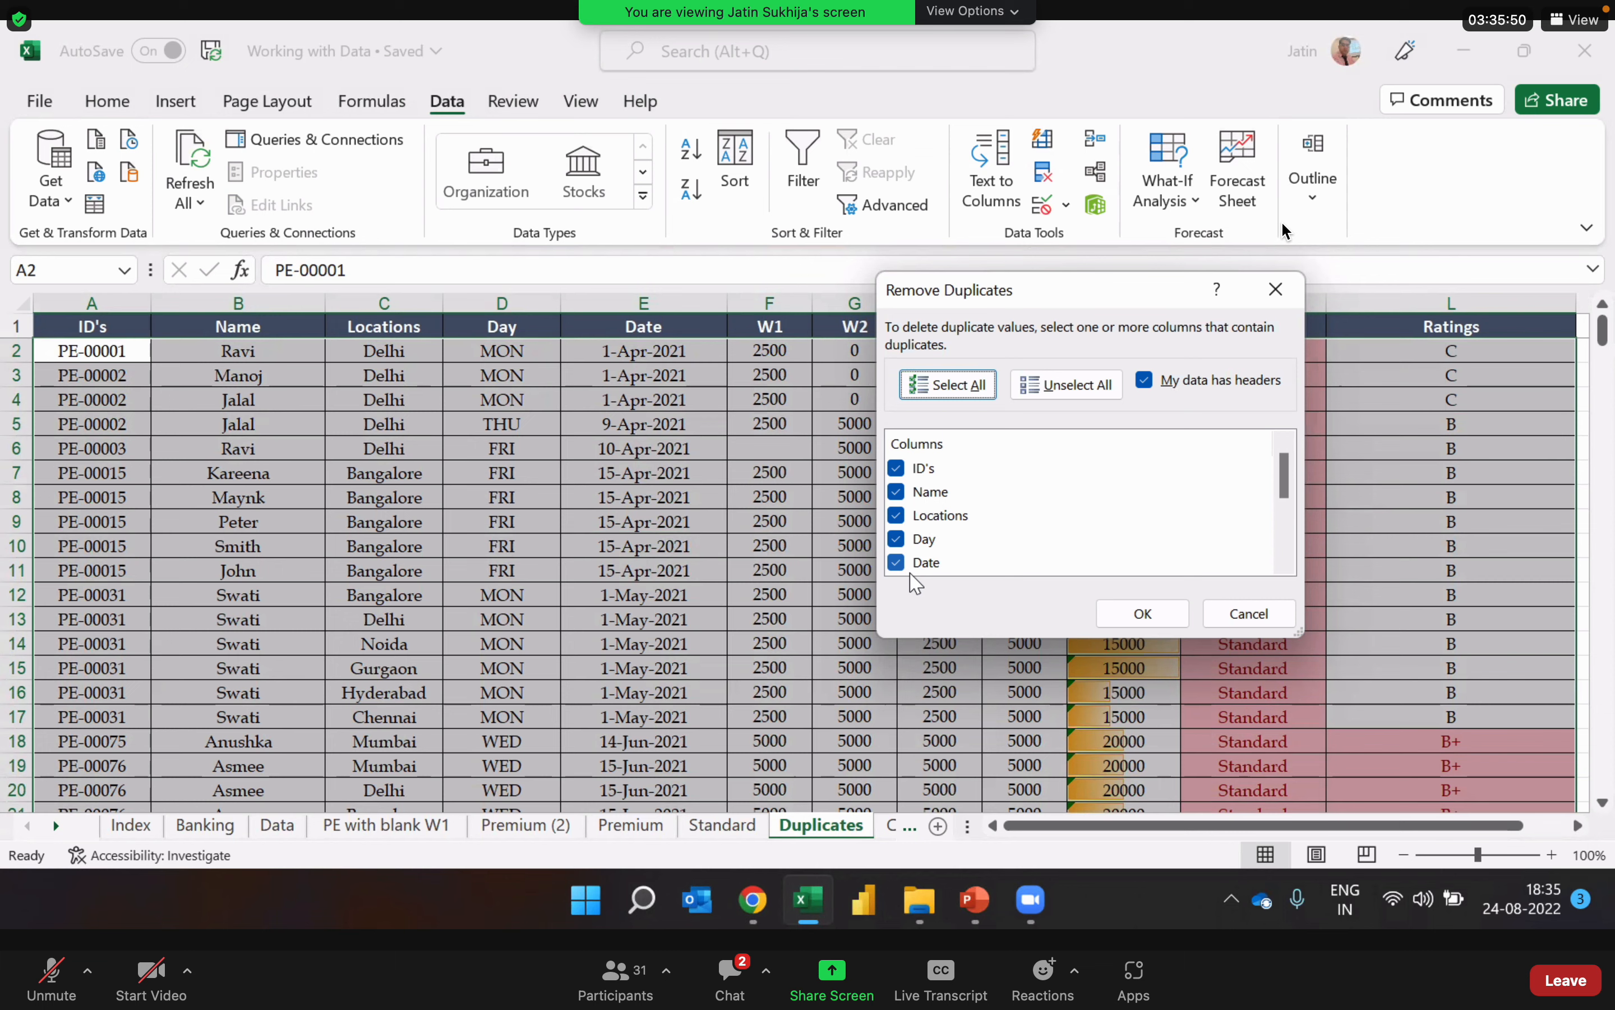
pyautogui.click(1250, 613)
# Step: Switch from the Excel workbook to another window by browsing the open windows
pyautogui.hotkey('alt', 'Tab')
pyautogui.hotkey('alt', 'Tab')
pyautogui.hotkey('alt', 'Tab')
pyautogui.hotkey('alt', 'Tab')
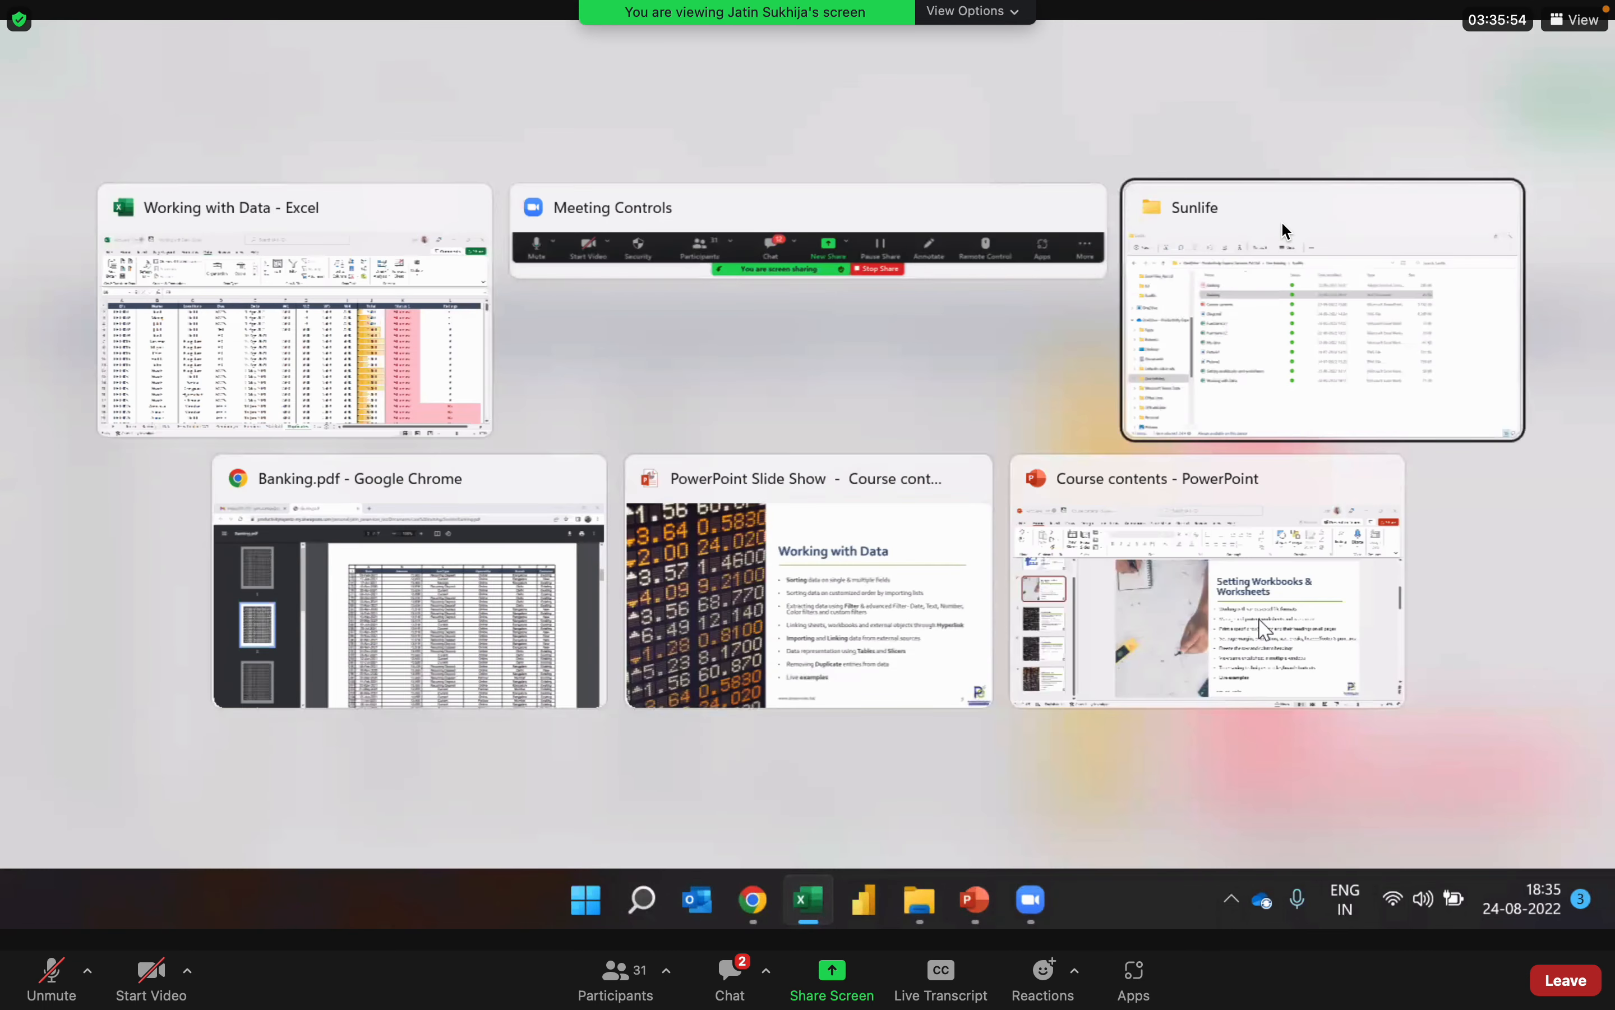